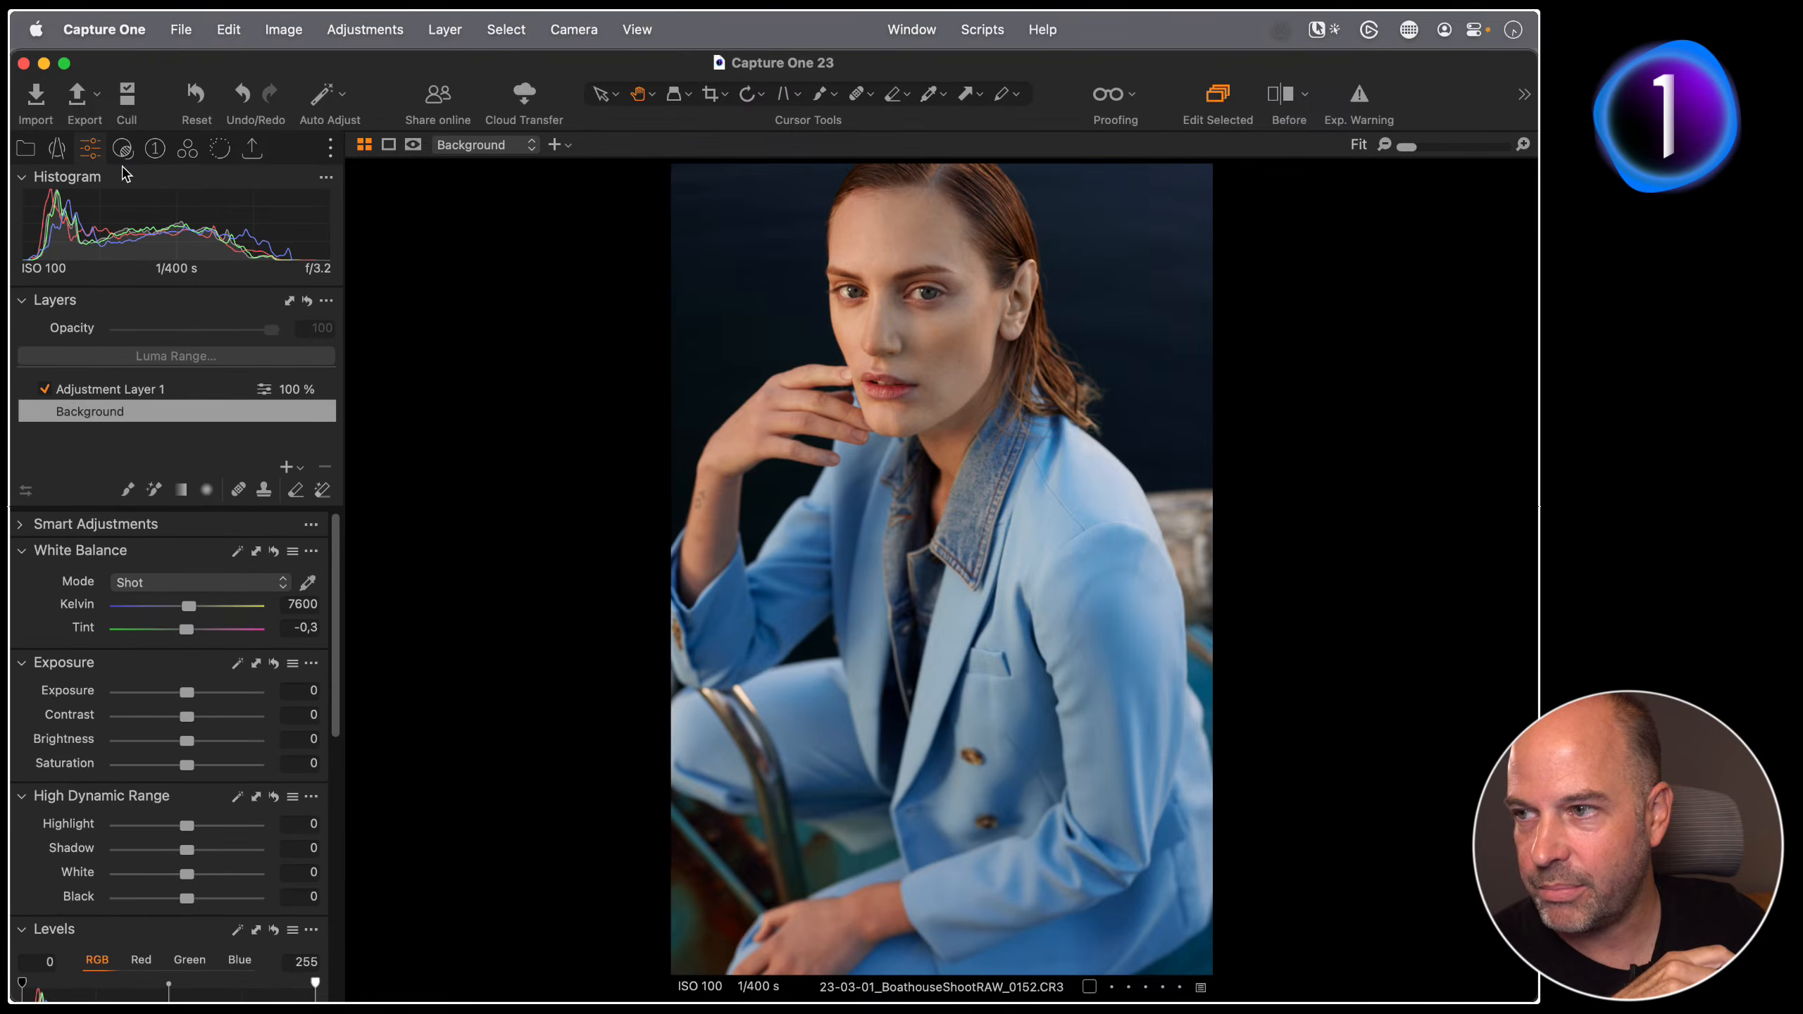
# Step: Reset the layers to discard the existing adjustment layer, and examine the skin of the model's face close up
pyautogui.click(307, 301)
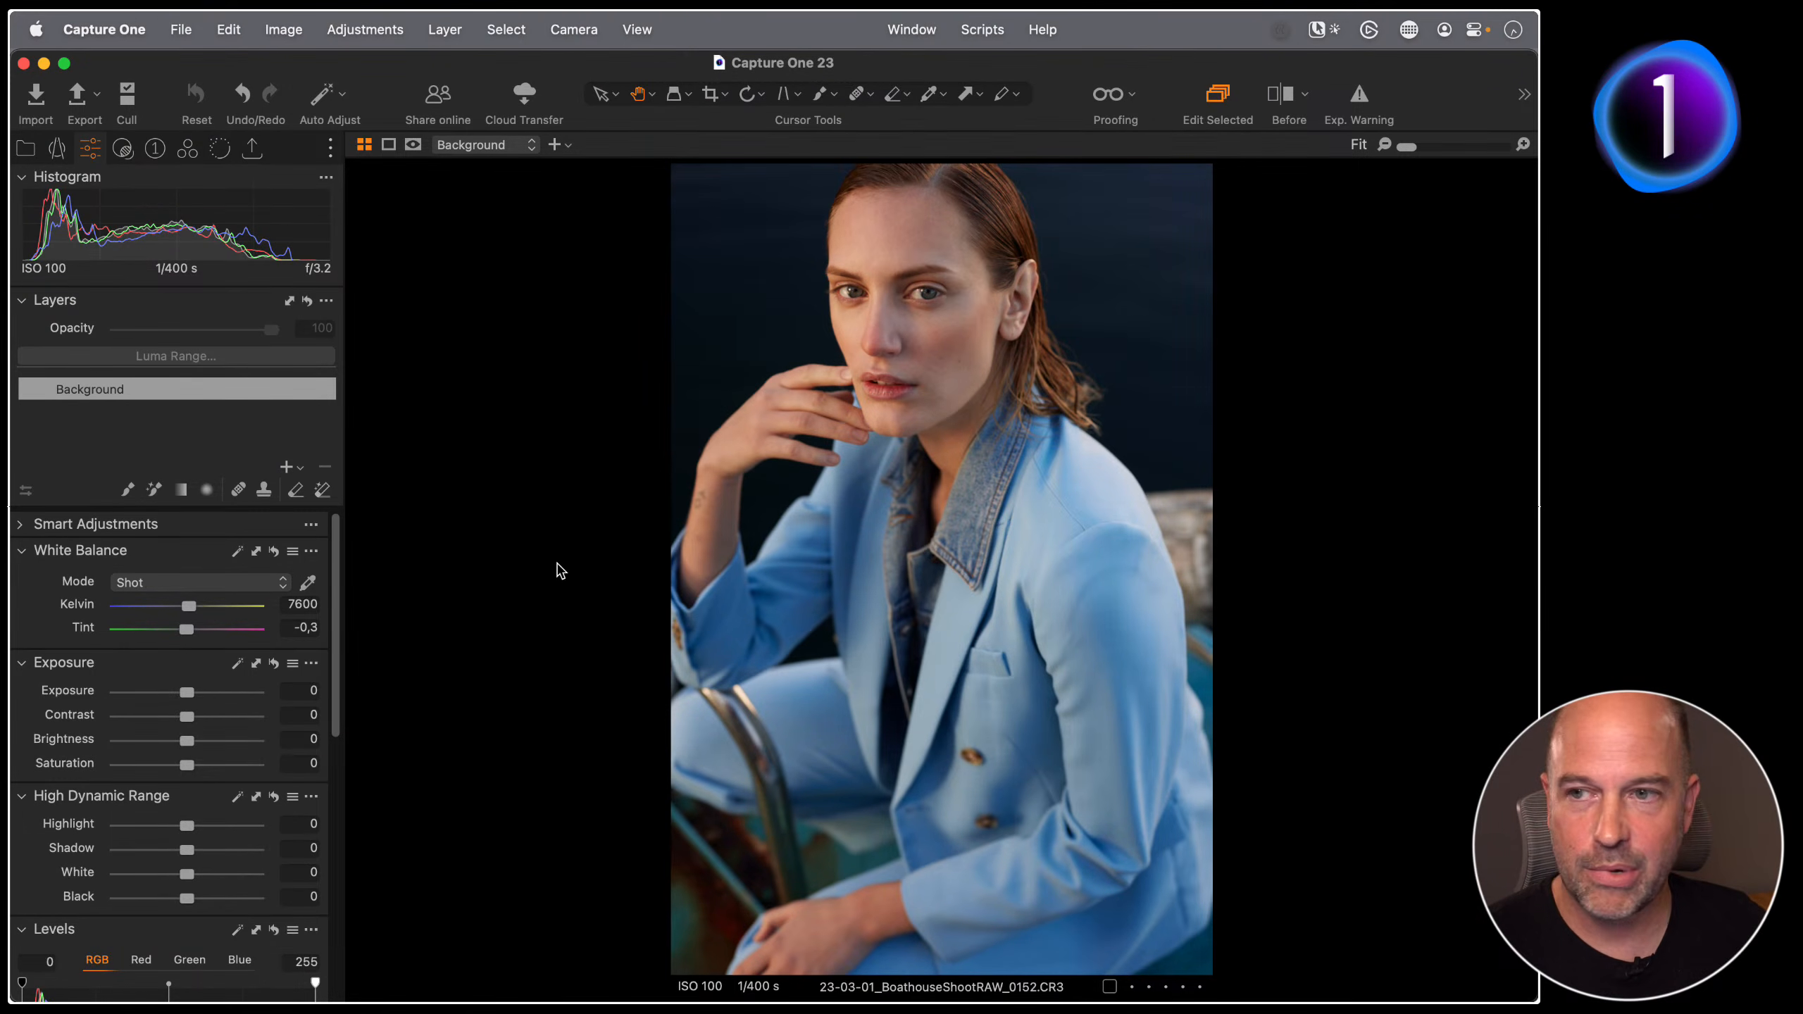
pyautogui.doubleClick(903, 403)
pyautogui.moveTo(903, 403); pyautogui.dragTo(819, 672)
pyautogui.press('super+minus')
pyautogui.press('super+minus')
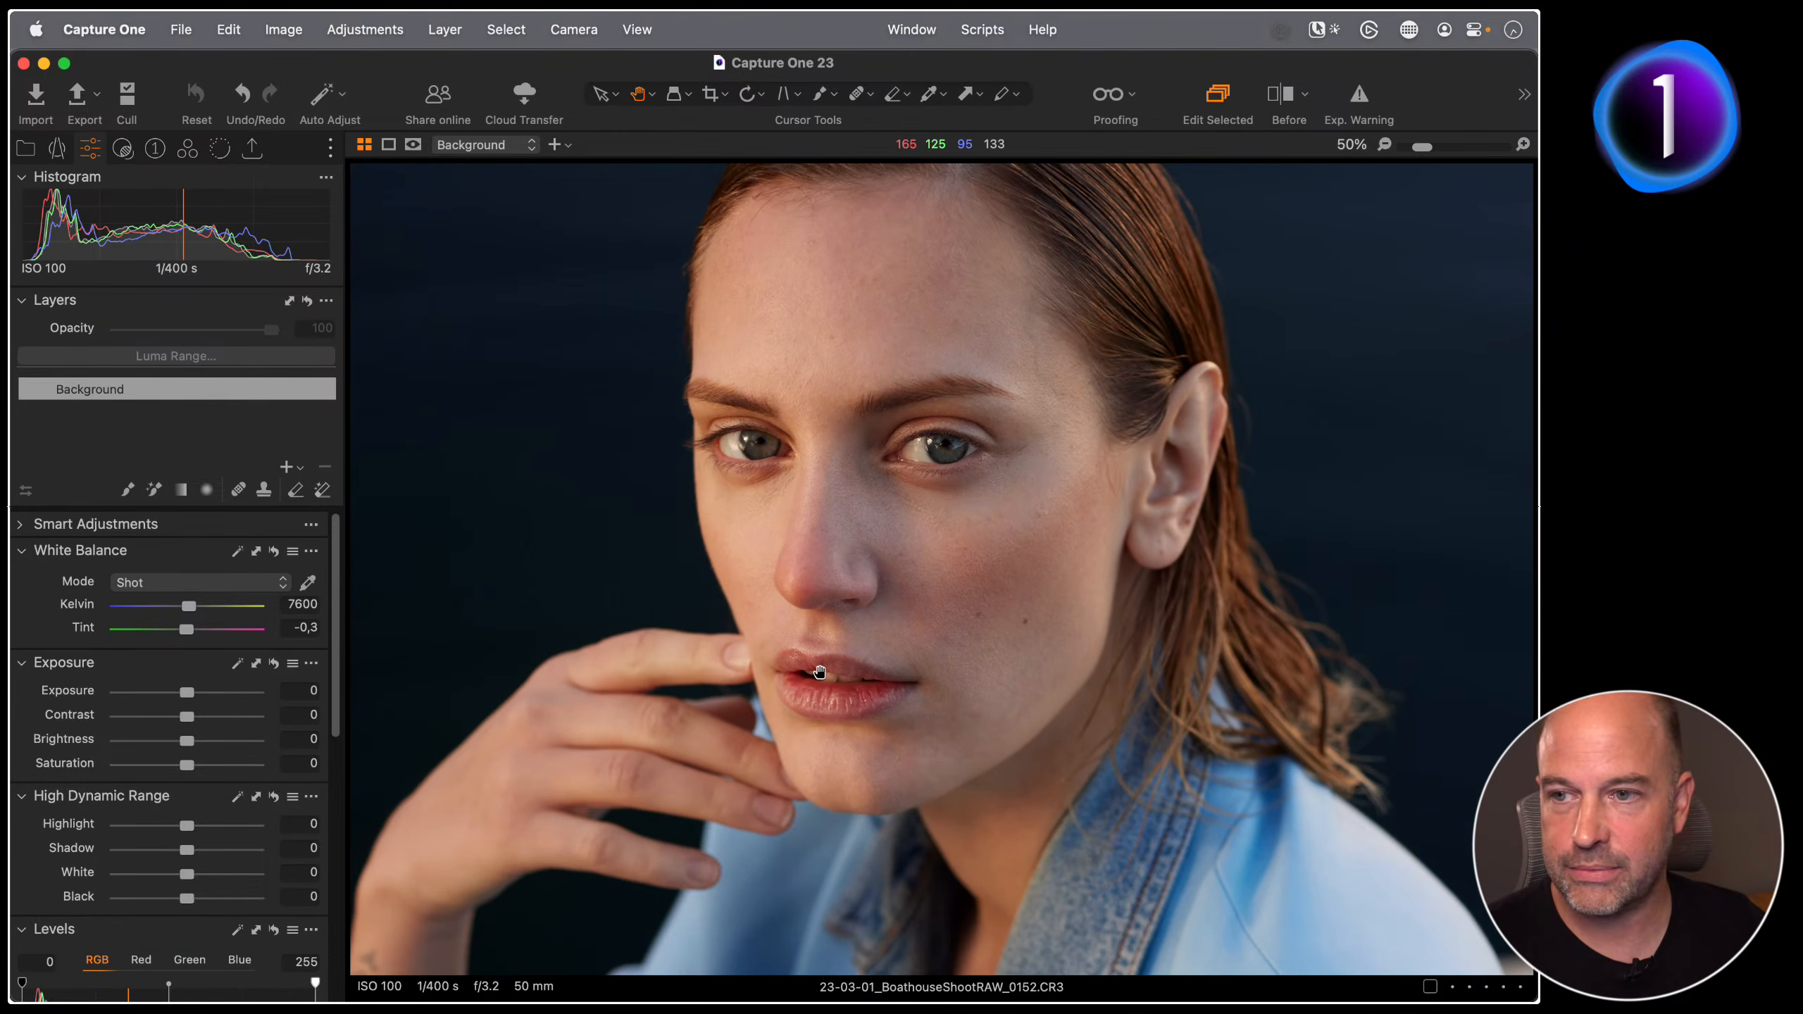
pyautogui.press('super+minus')
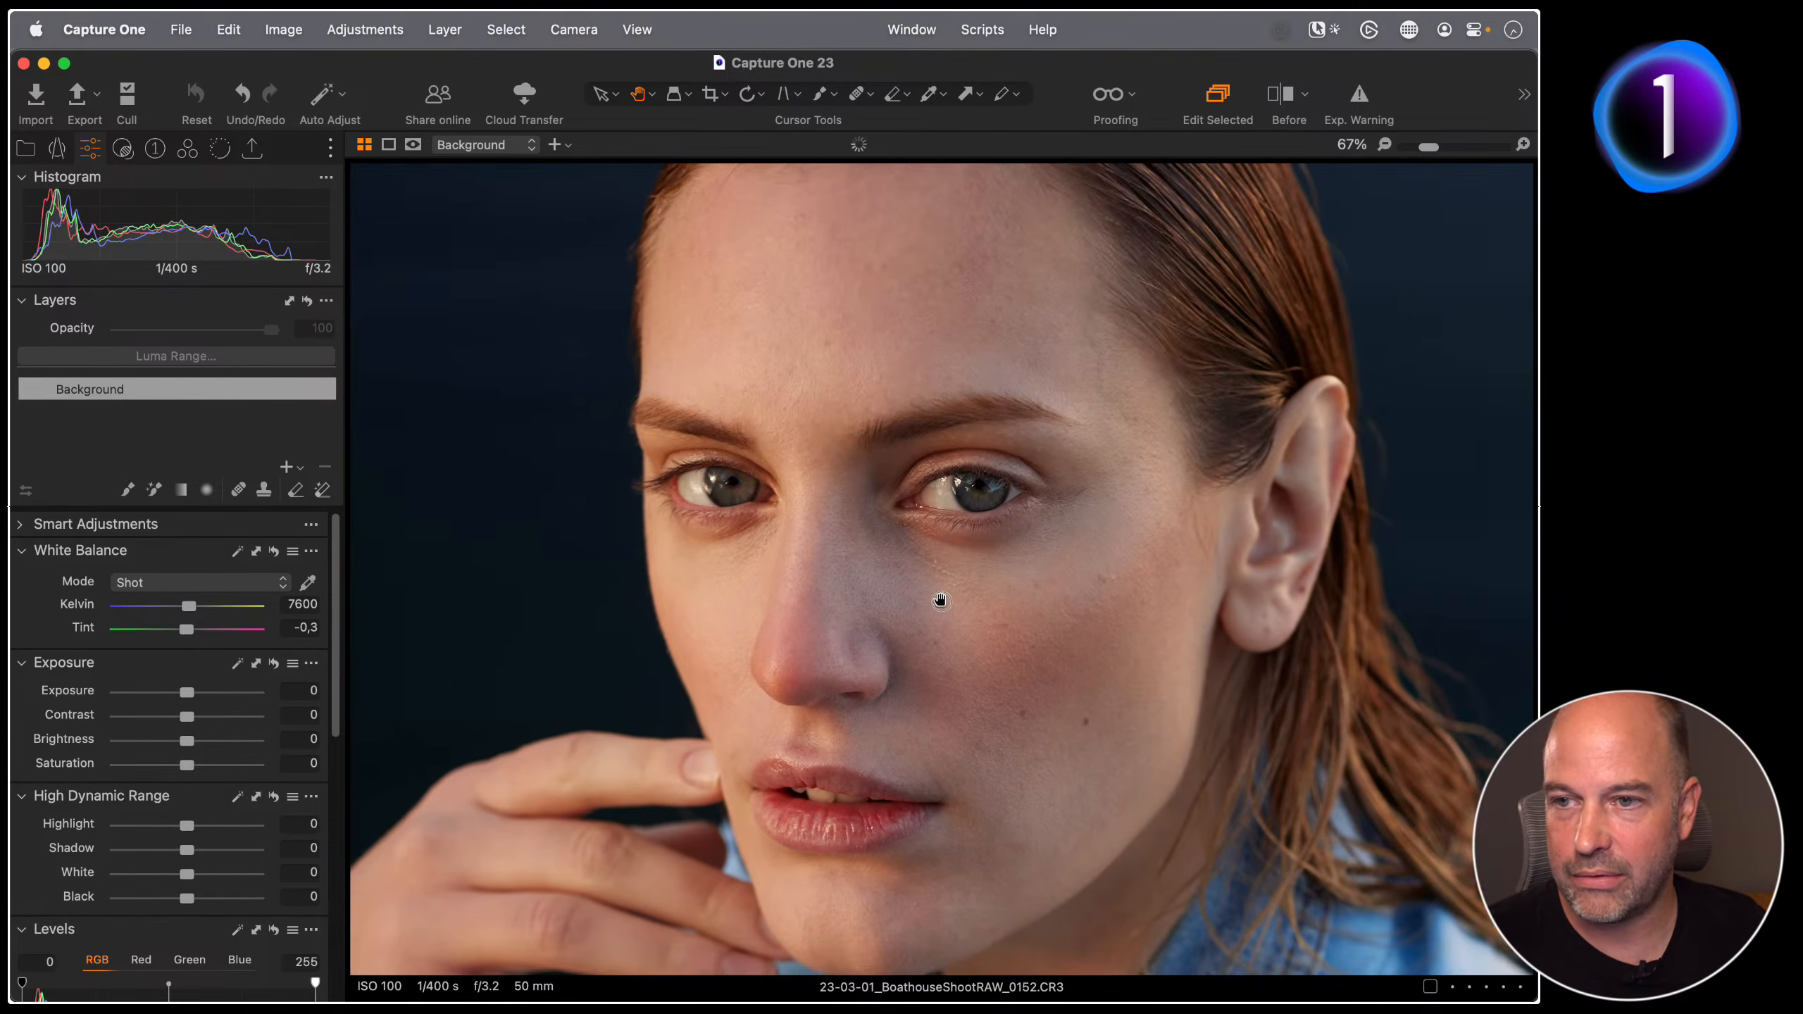
pyautogui.moveTo(939, 600); pyautogui.dragTo(918, 523)
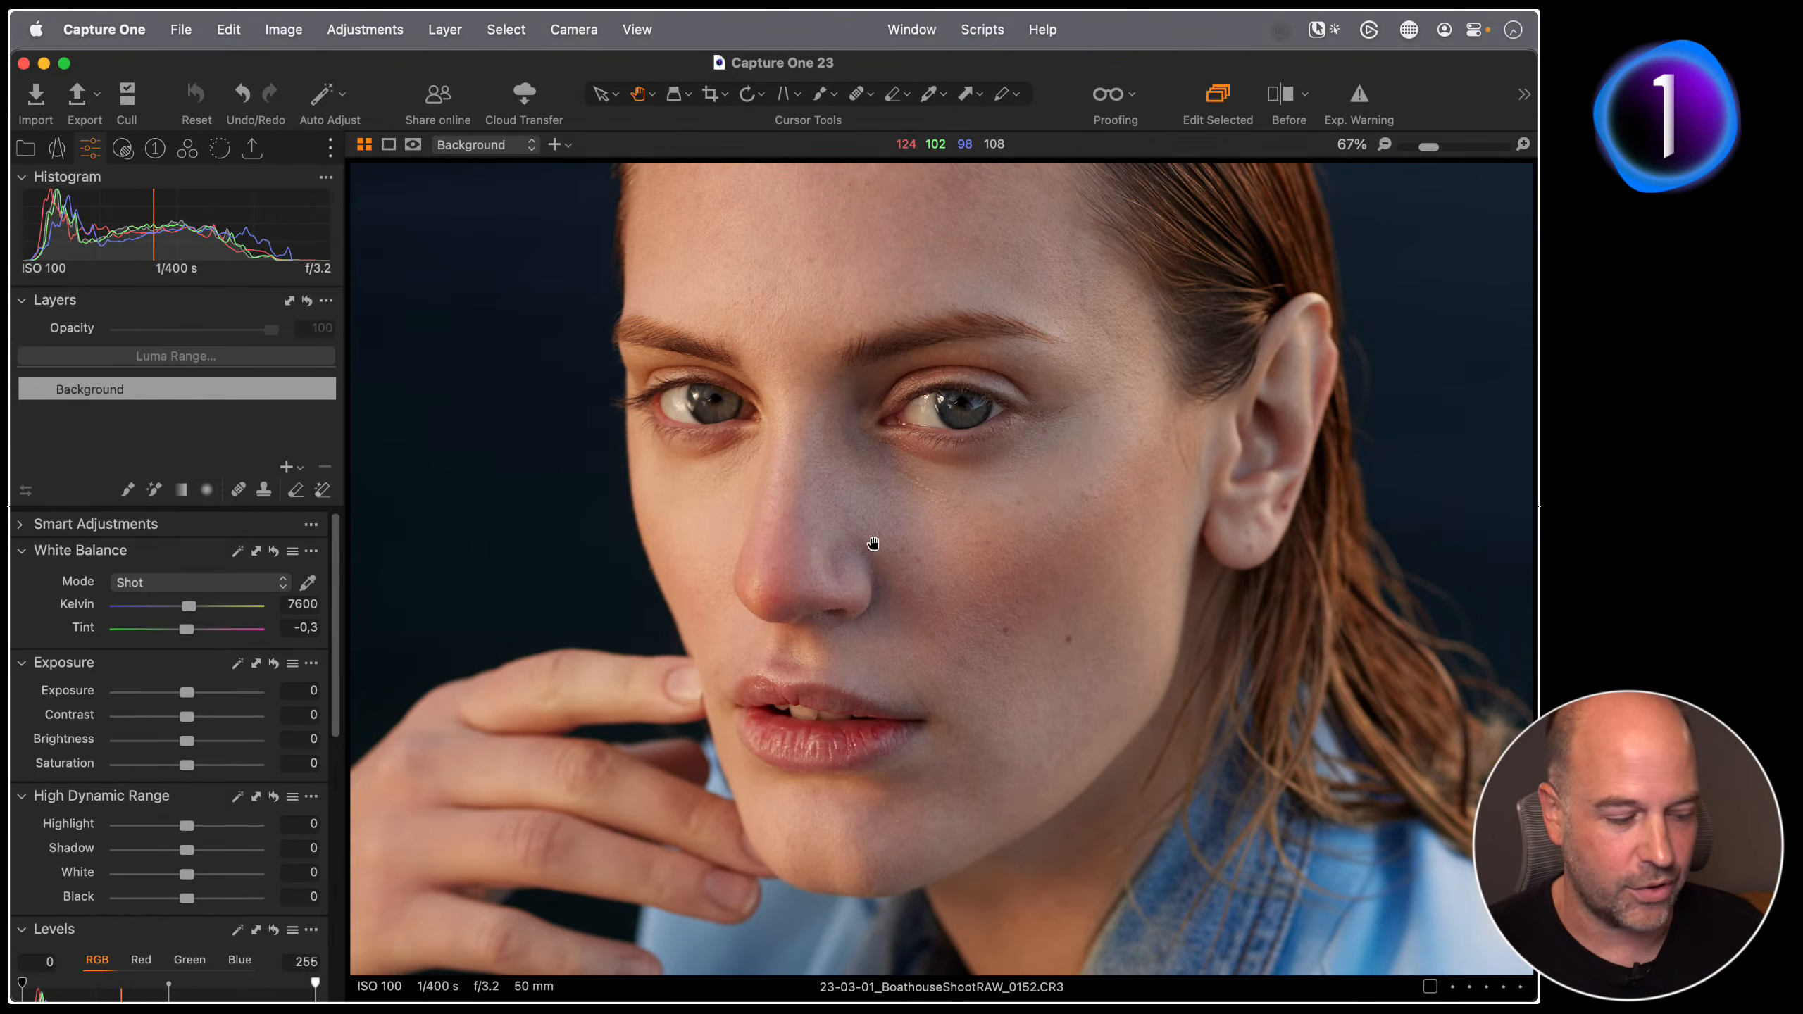
pyautogui.press('super+equal')
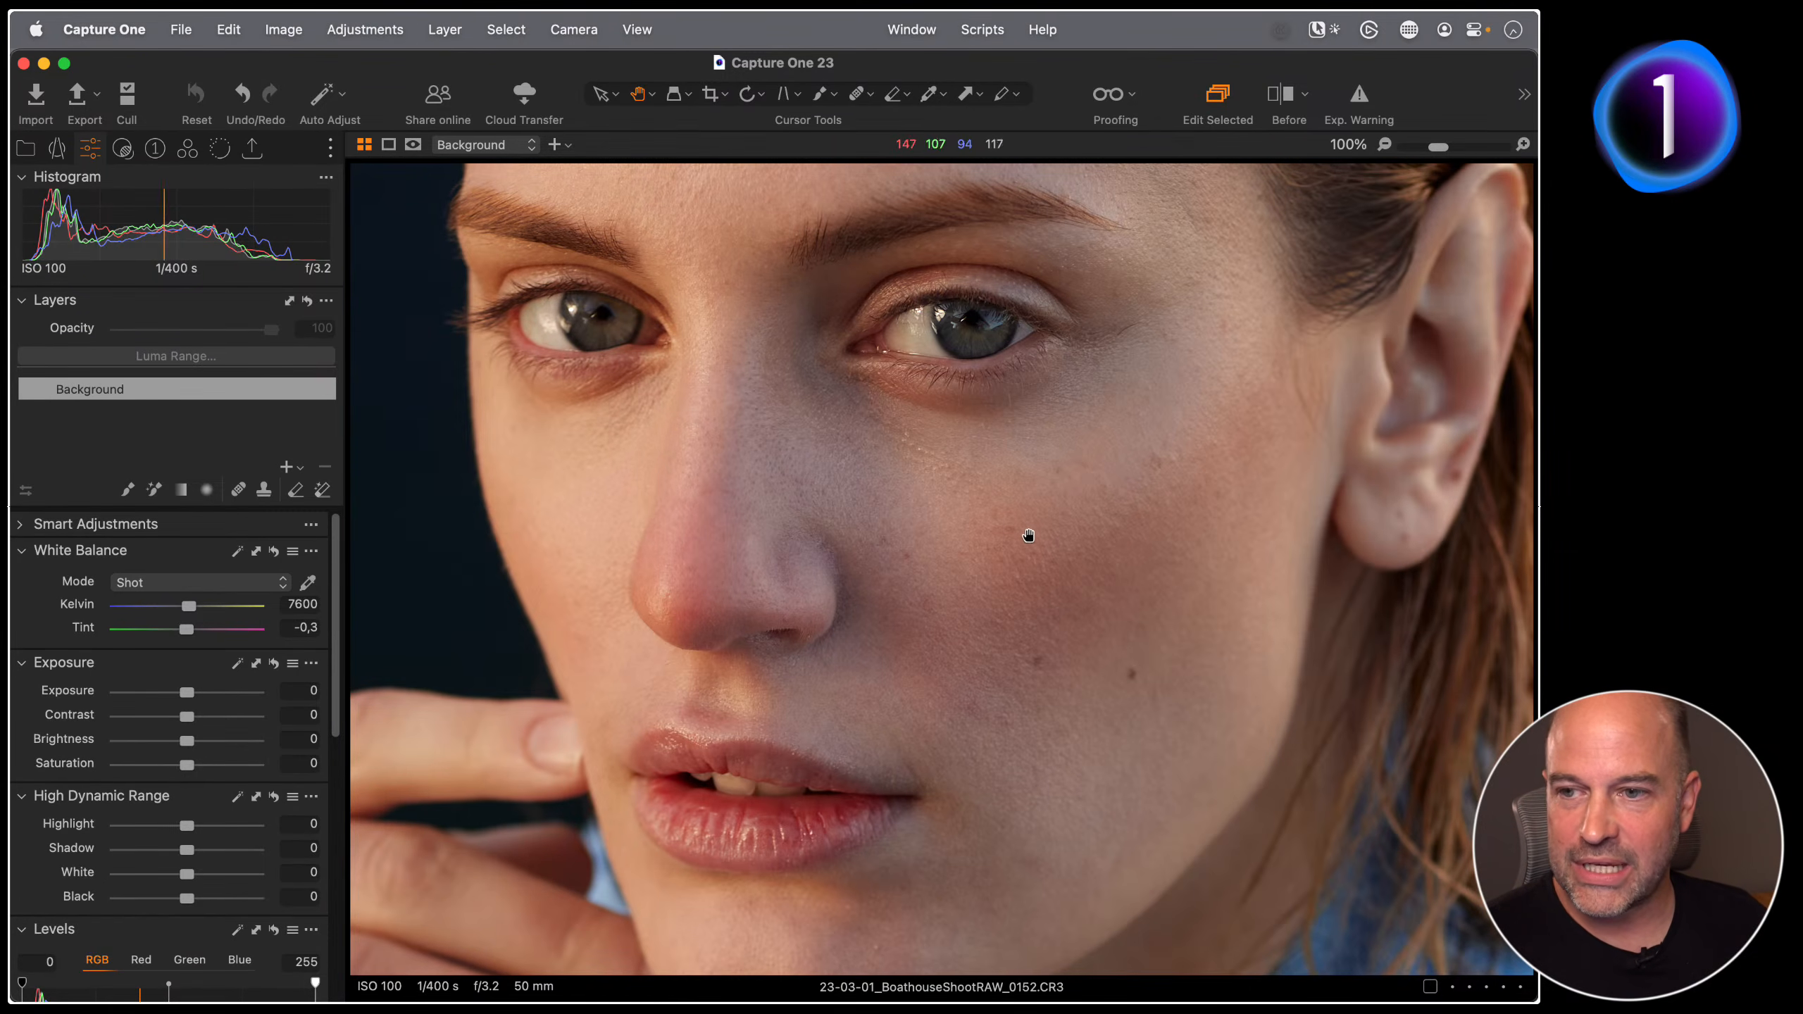
# Step: Switch the Color Editor to its Skin Tone mode and examine the color differences across the face
pyautogui.click(187, 148)
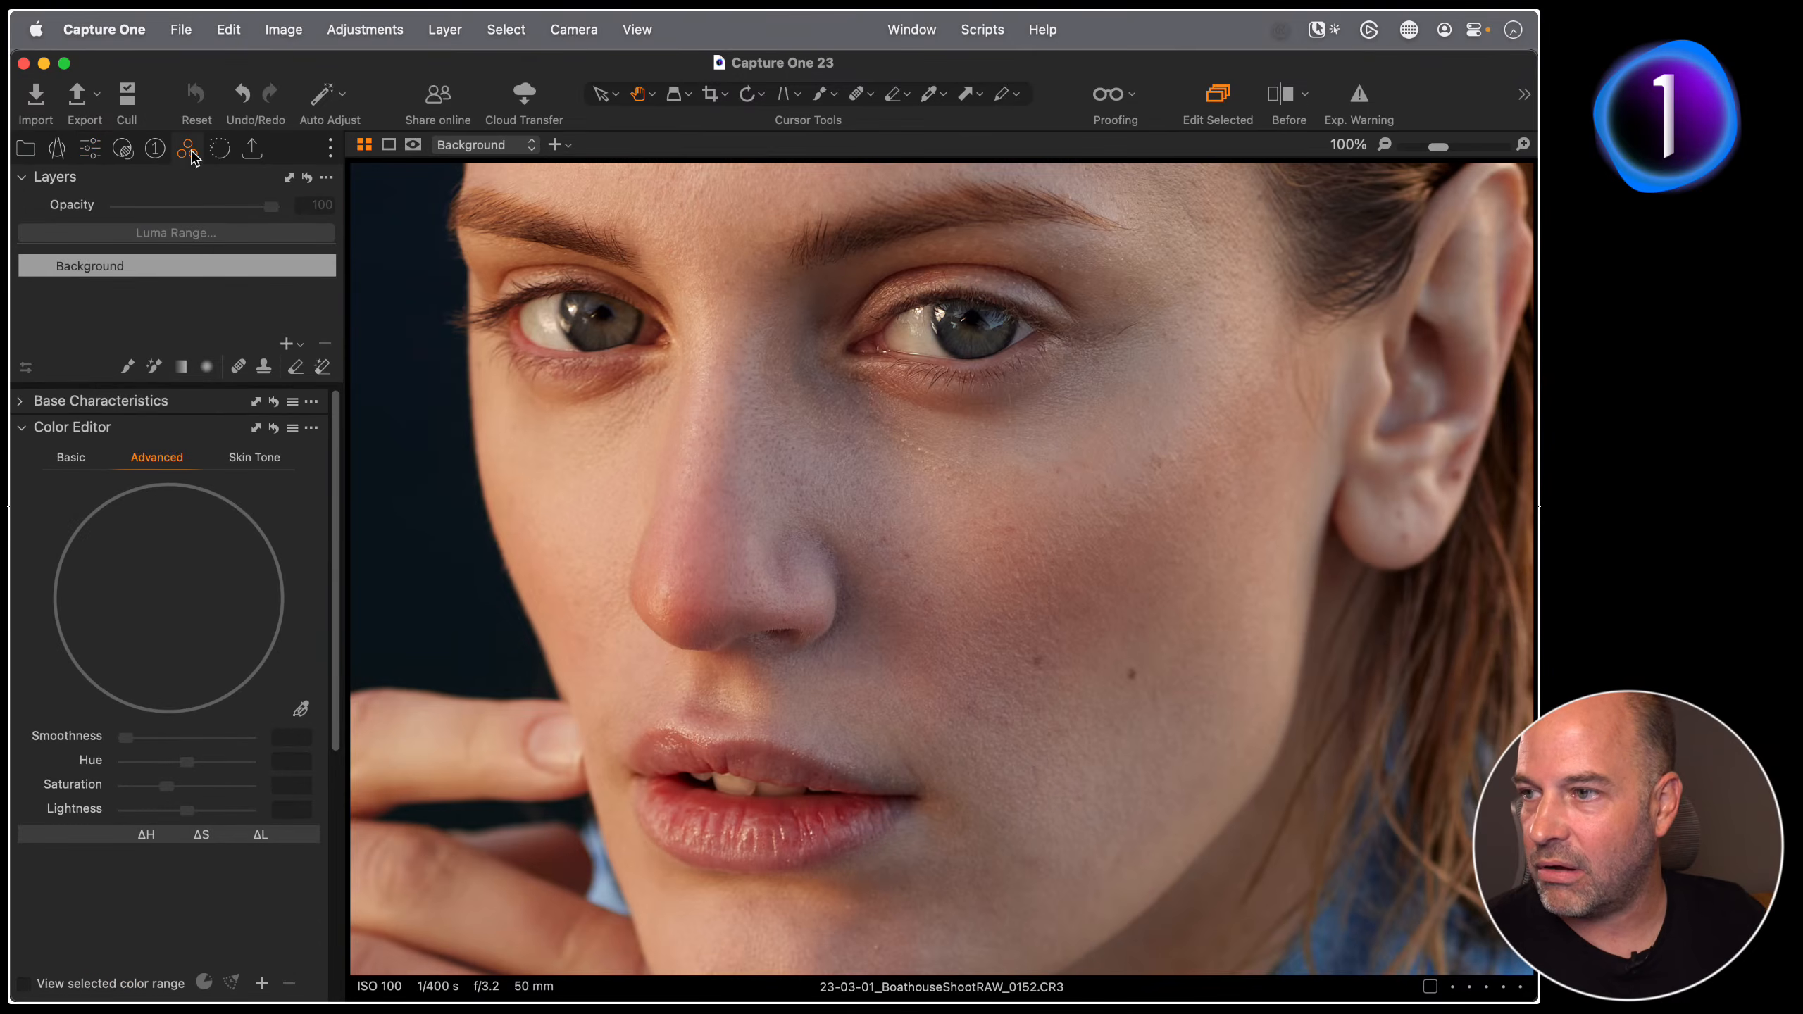
pyautogui.click(254, 458)
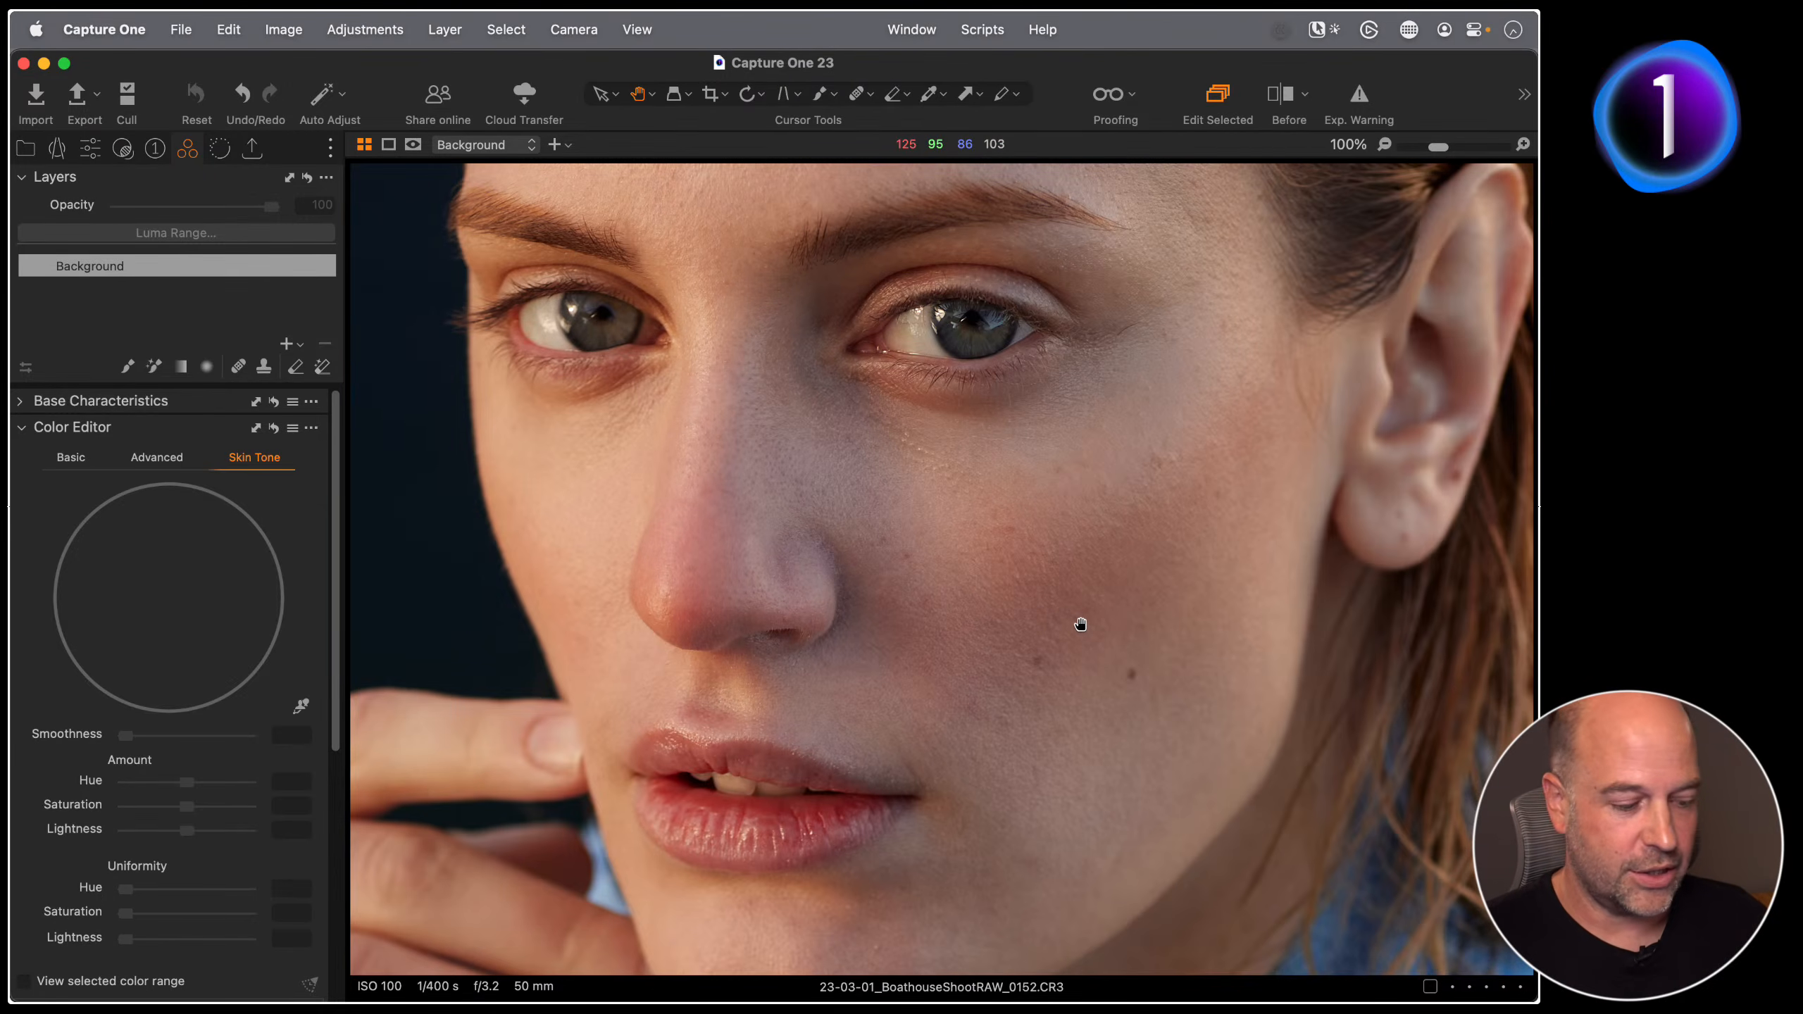
pyautogui.press('super+minus')
pyautogui.moveTo(877, 448); pyautogui.dragTo(855, 541)
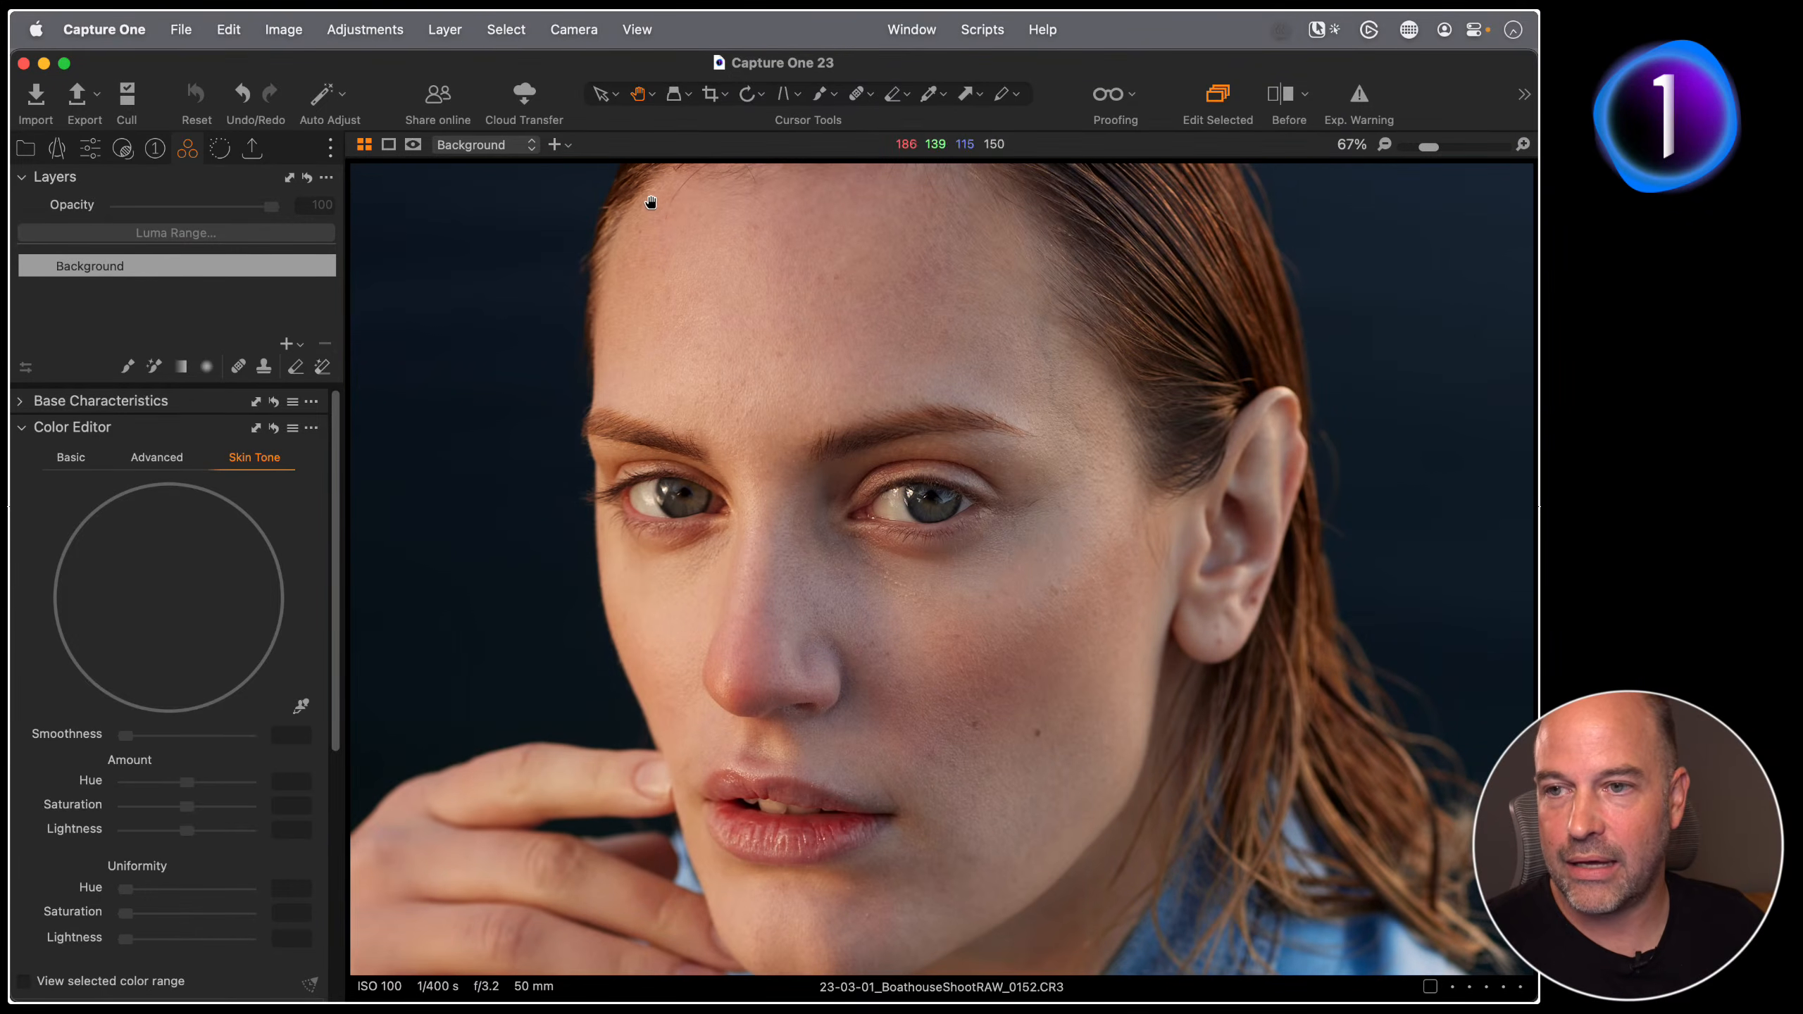
pyautogui.moveTo(1022, 792); pyautogui.dragTo(1014, 701)
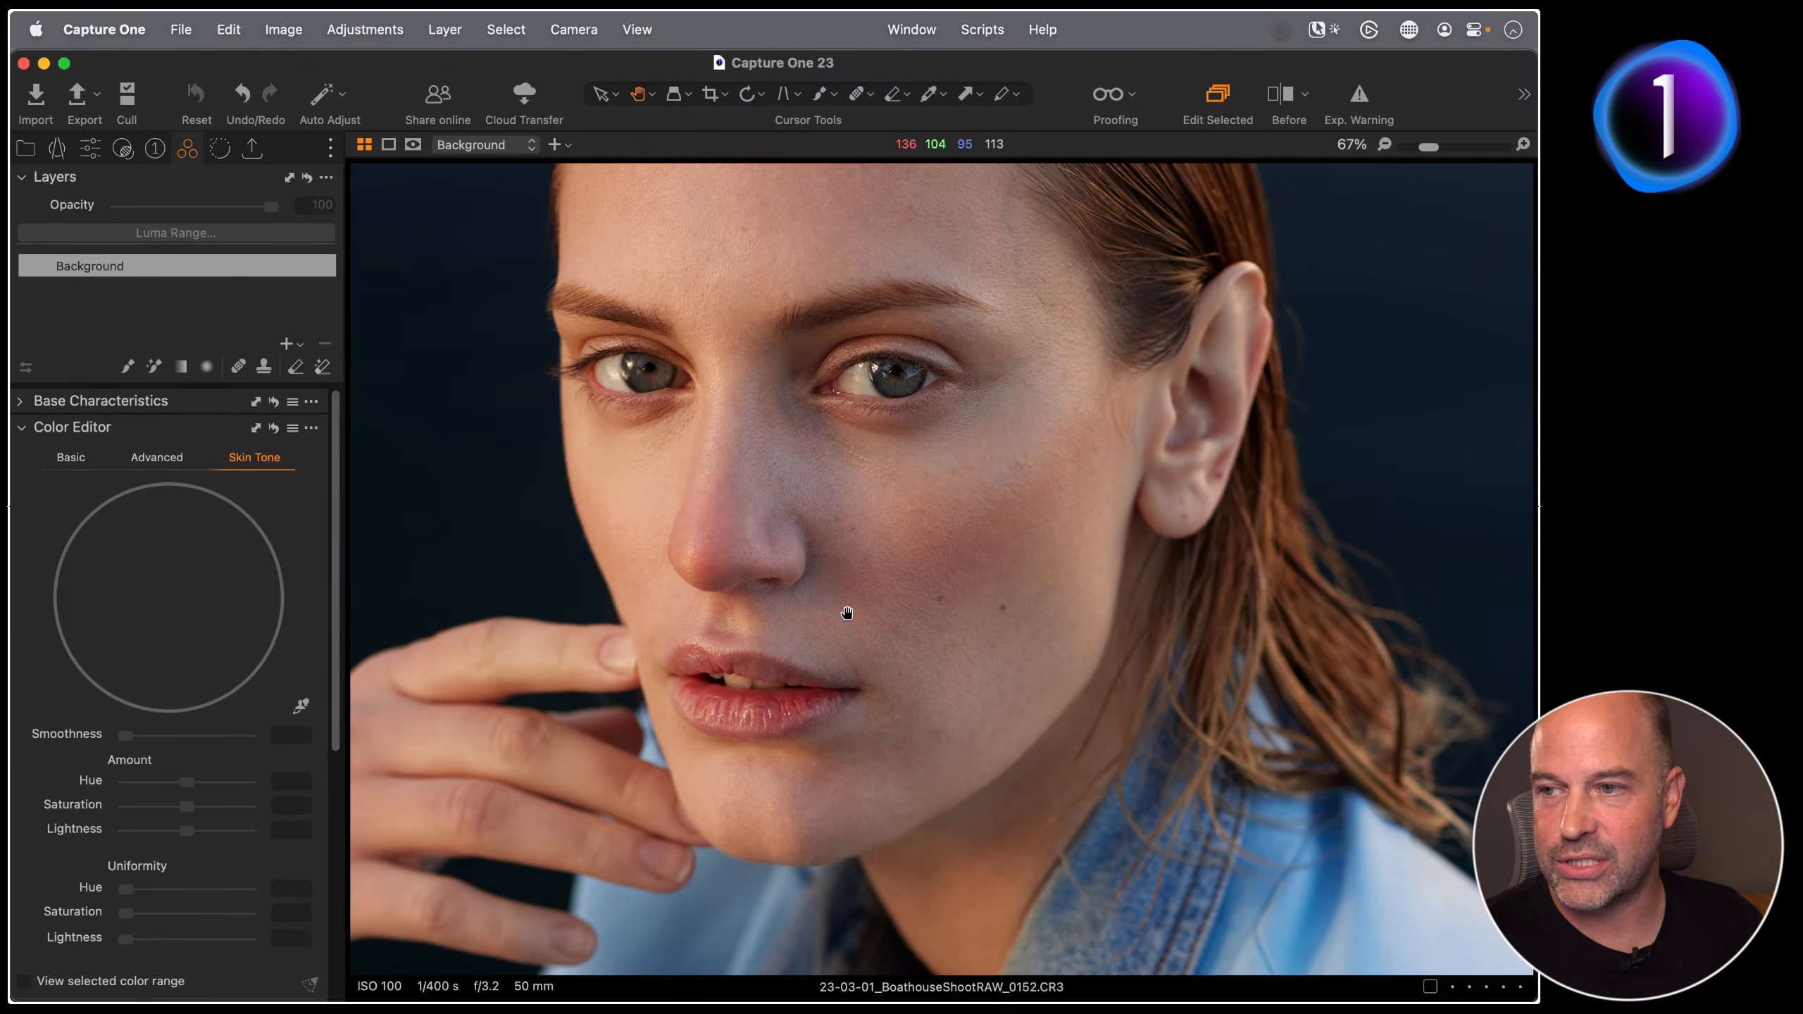
pyautogui.moveTo(976, 569); pyautogui.dragTo(1000, 620)
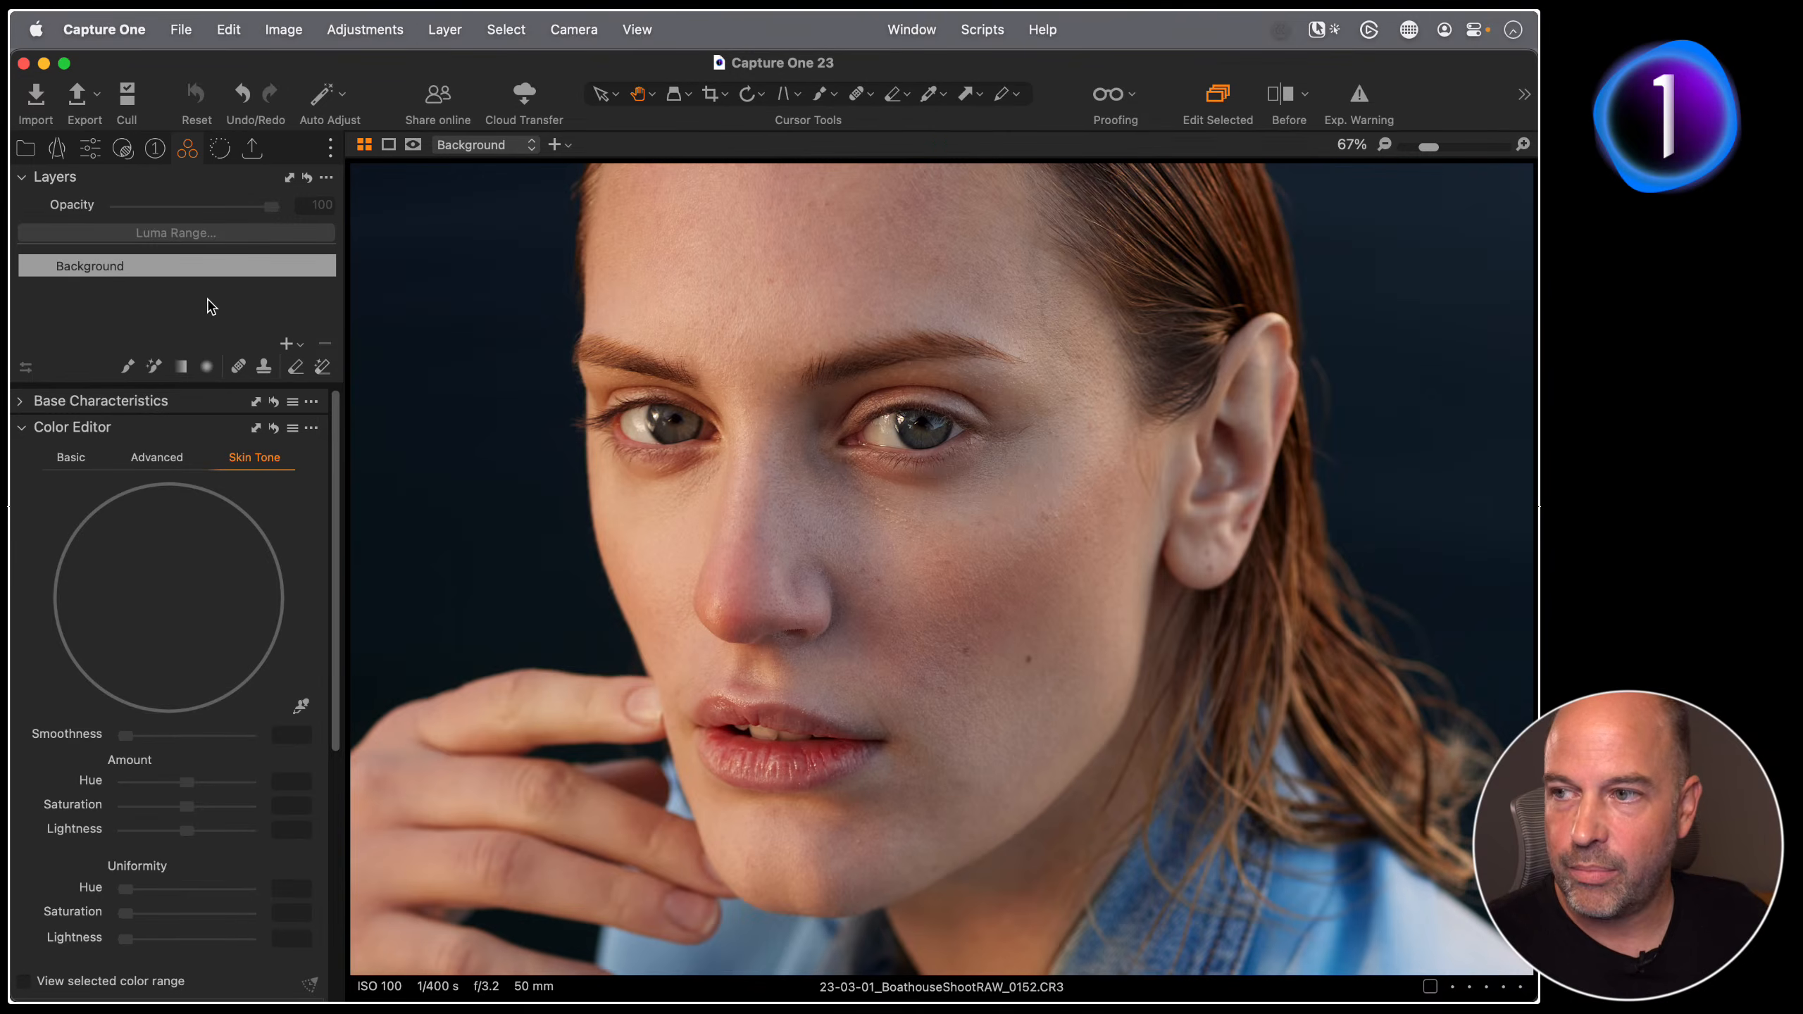
# Step: Add a new filled adjustment layer above the background
pyautogui.click(286, 345)
pyautogui.click(327, 347)
pyautogui.click(299, 345)
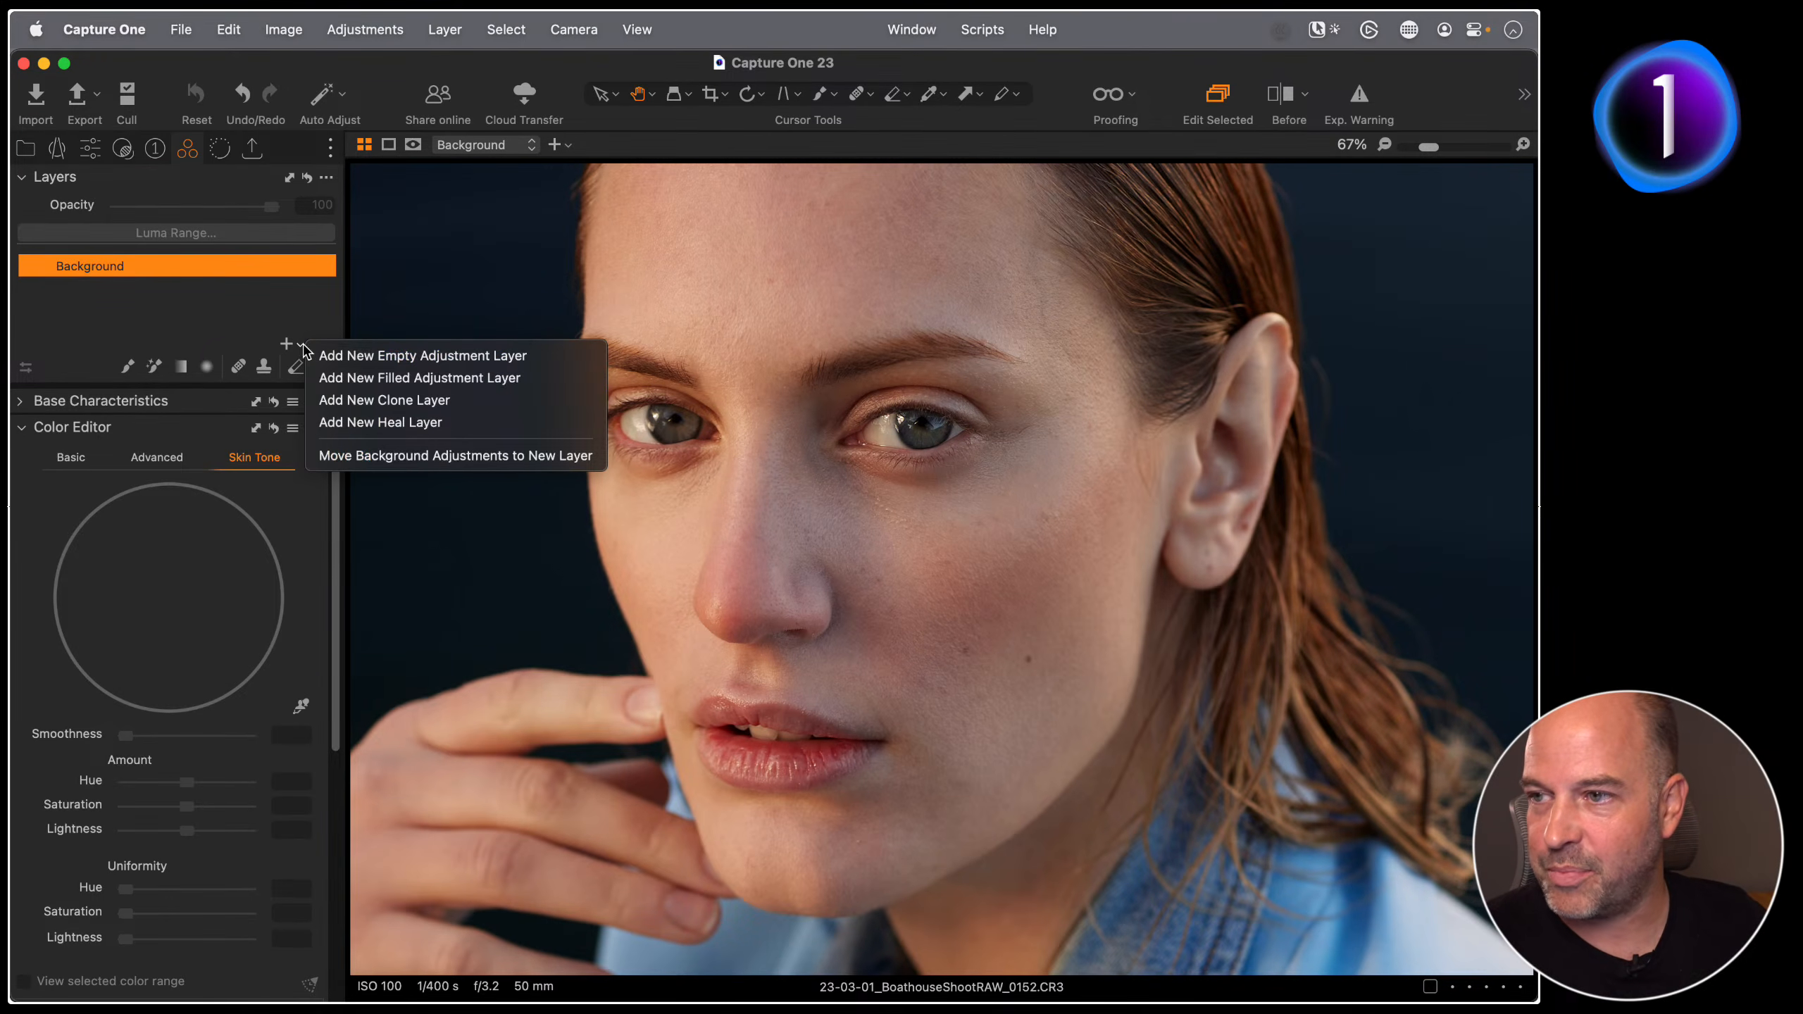
pyautogui.click(505, 384)
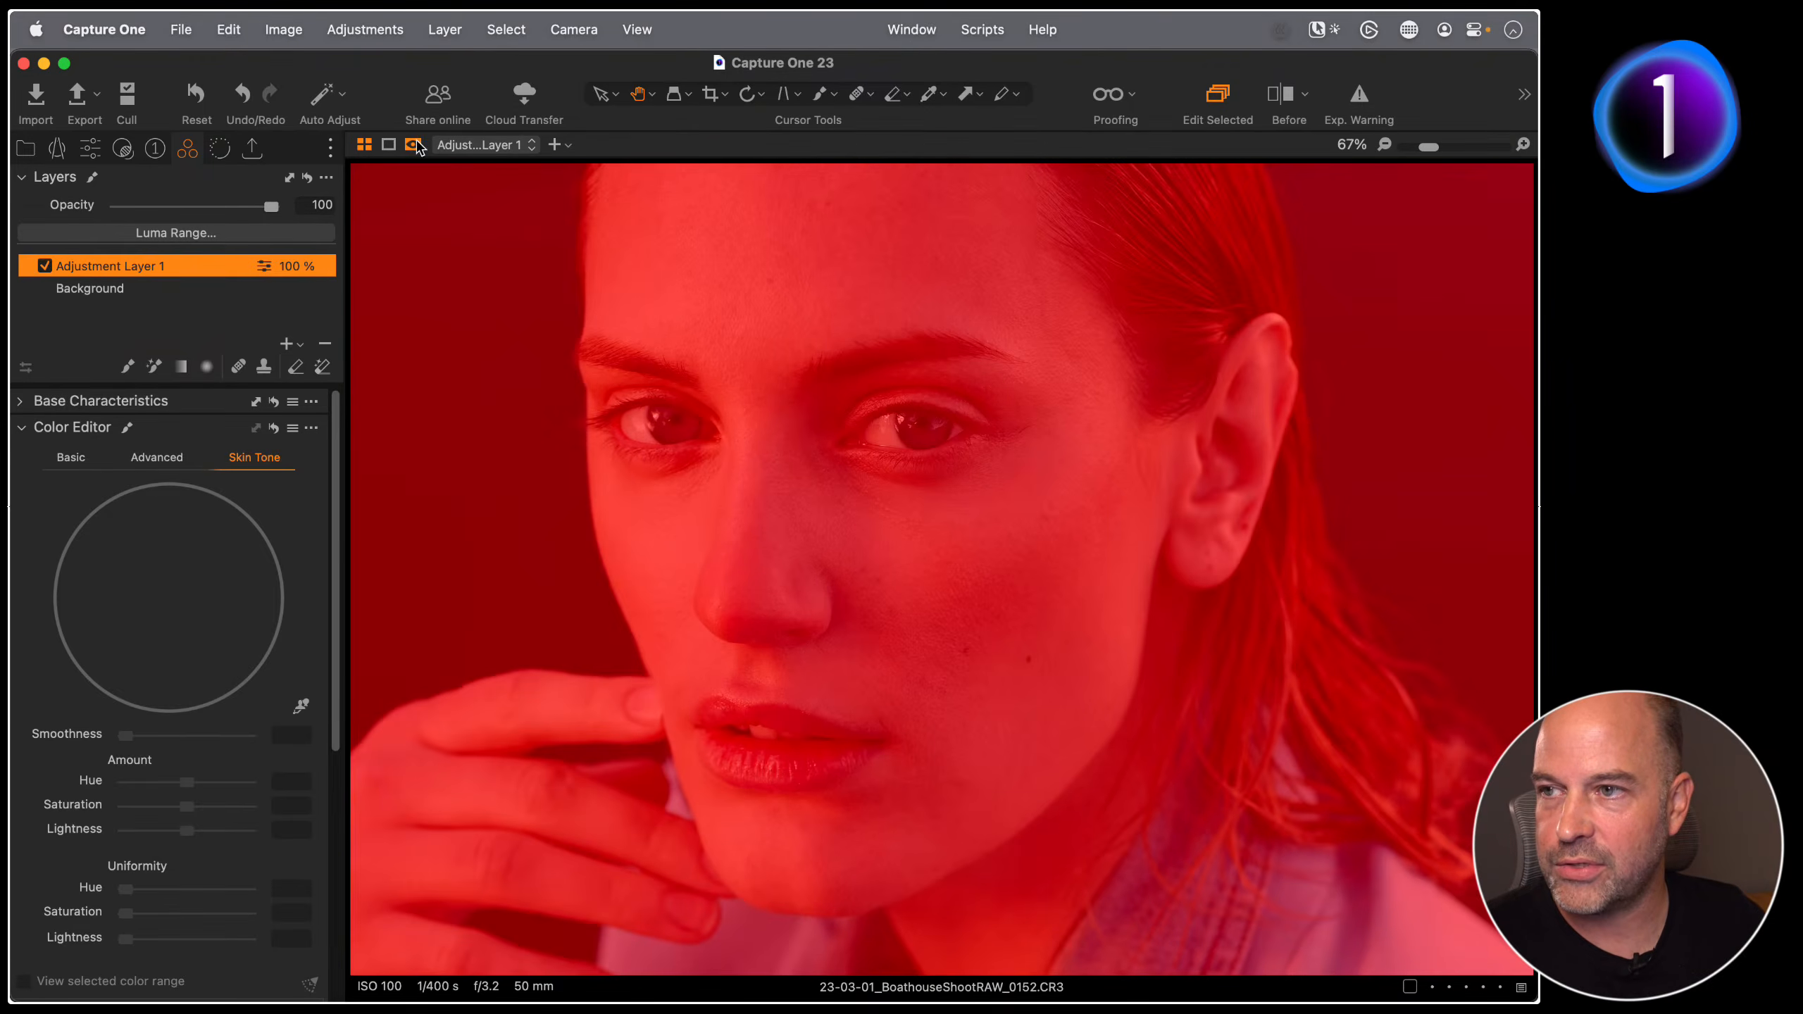
# Step: Review the mask display options and the filled layer's mask over the whole photo, and hide the mask again
pyautogui.click(415, 145)
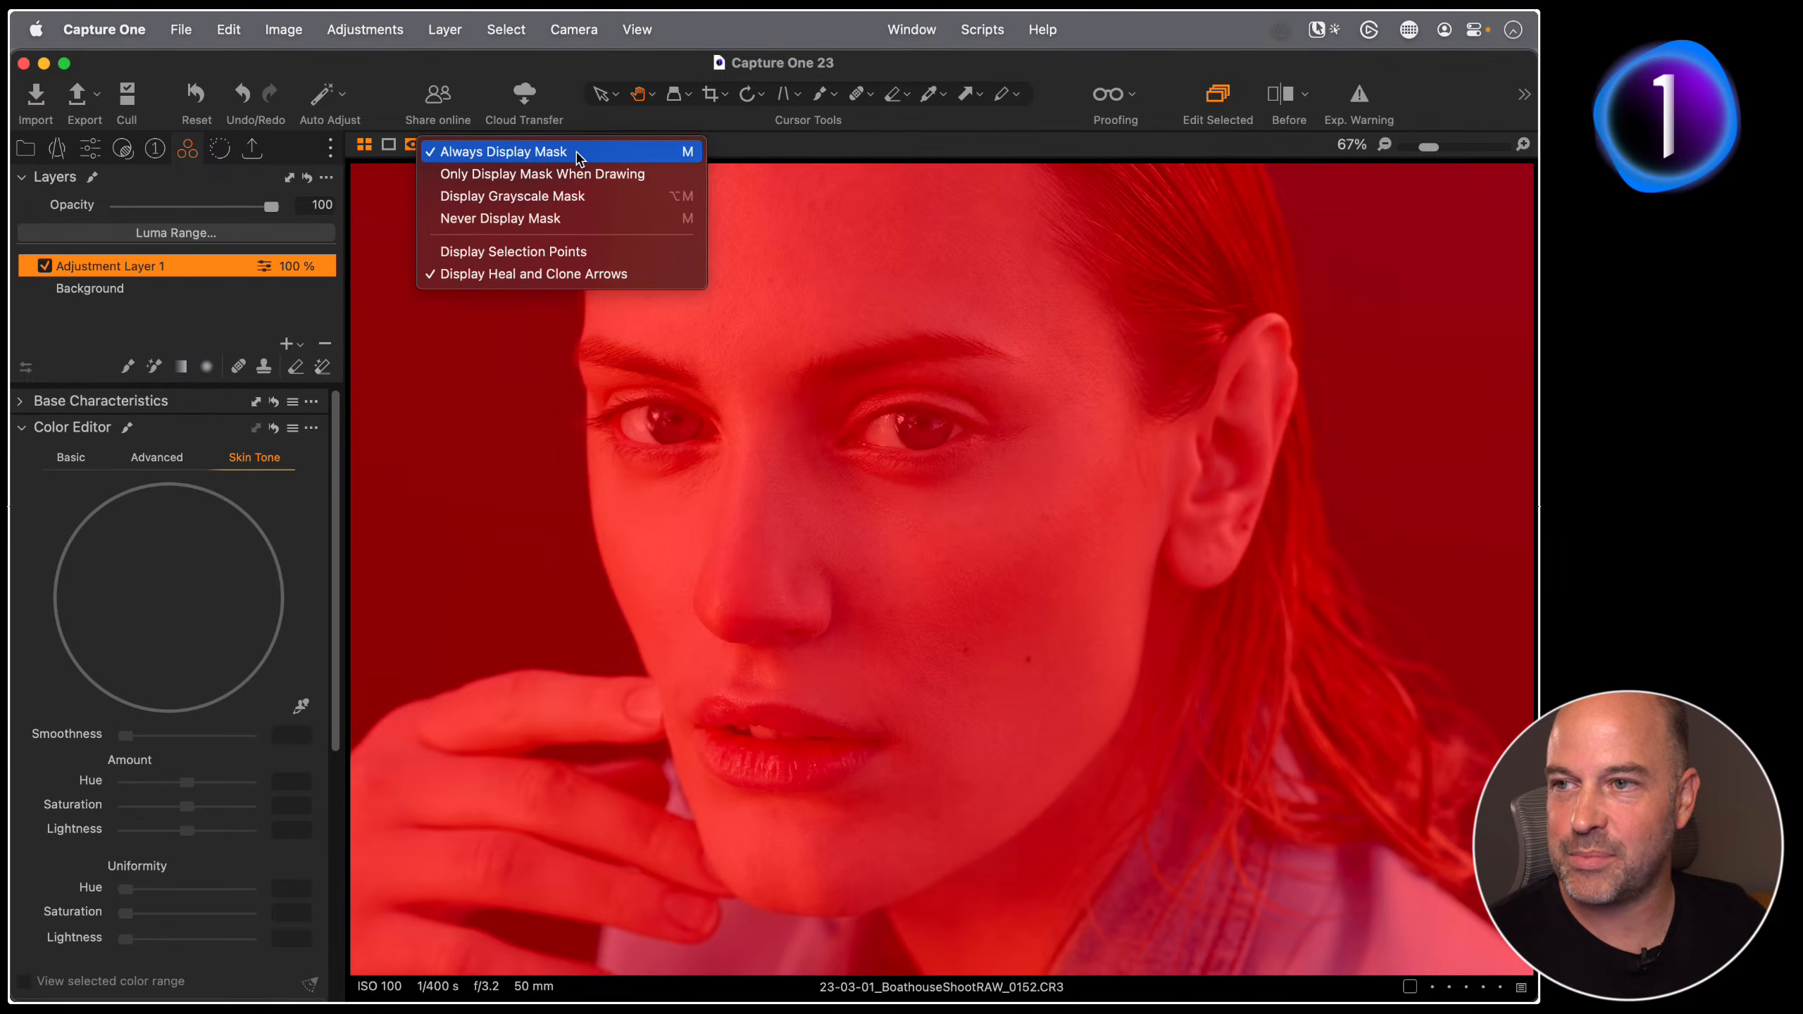
pyautogui.click(688, 152)
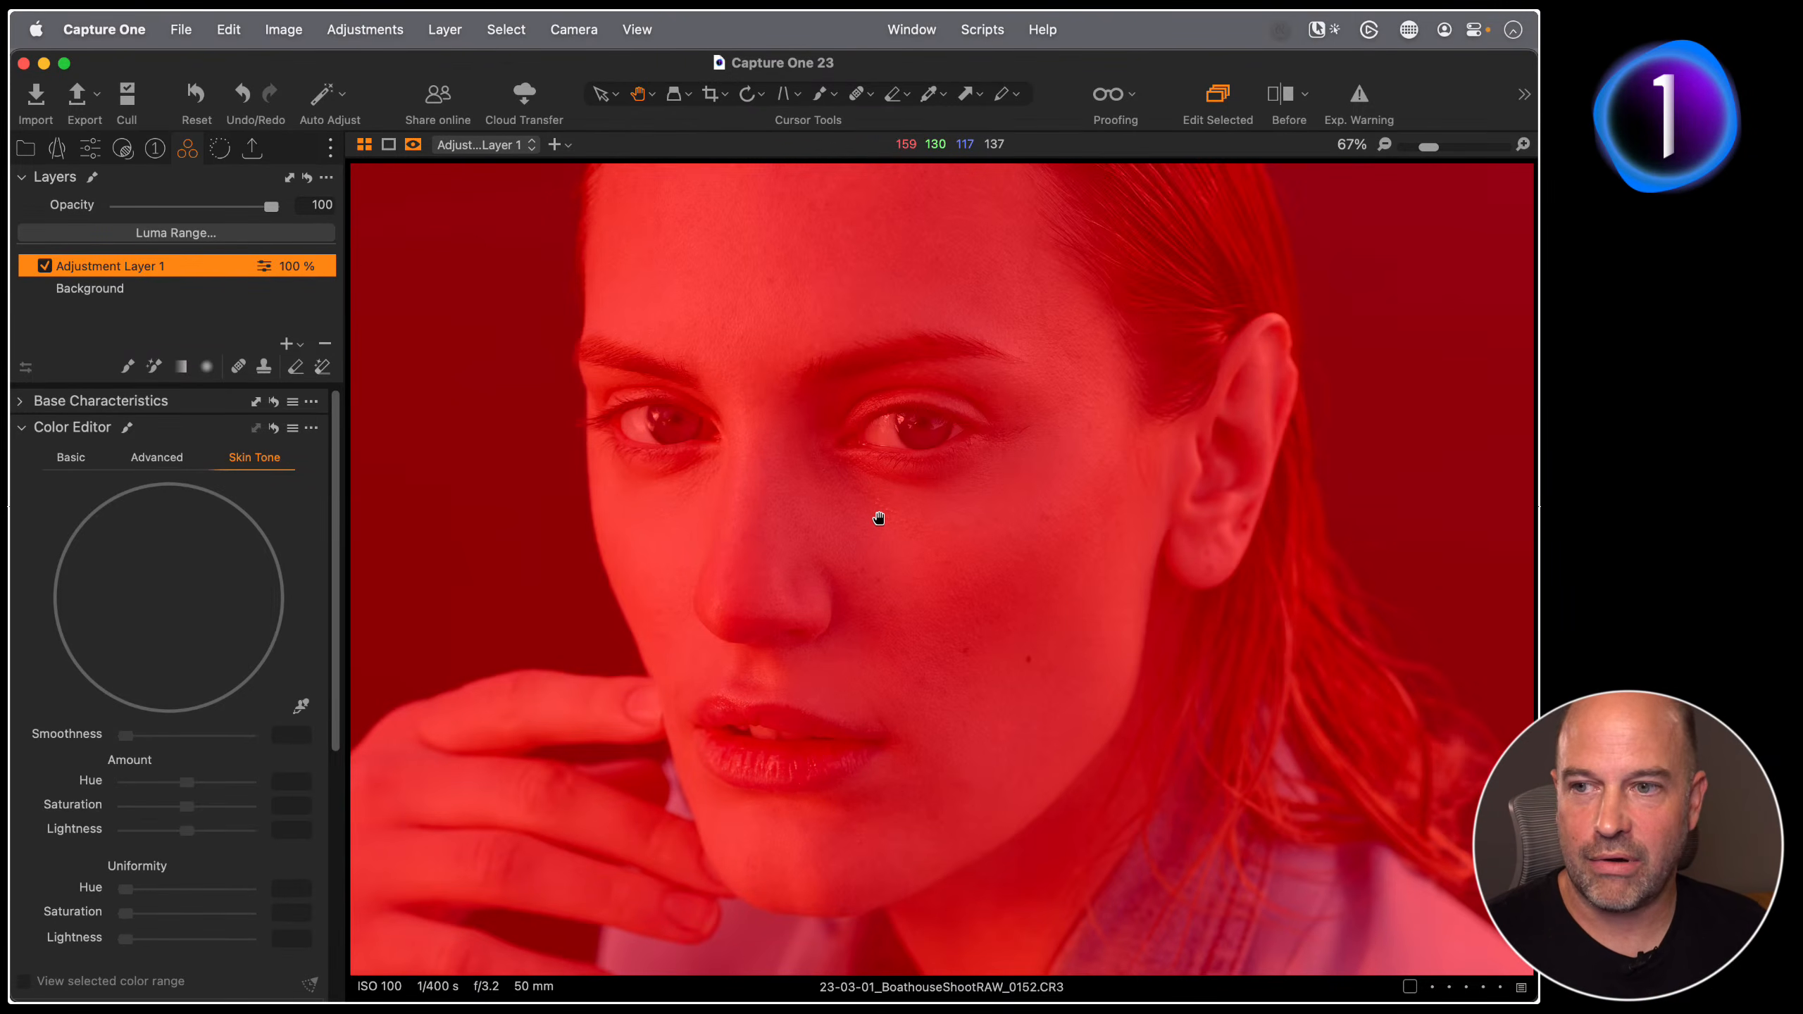
pyautogui.press('super+minus')
pyautogui.press('super+minus')
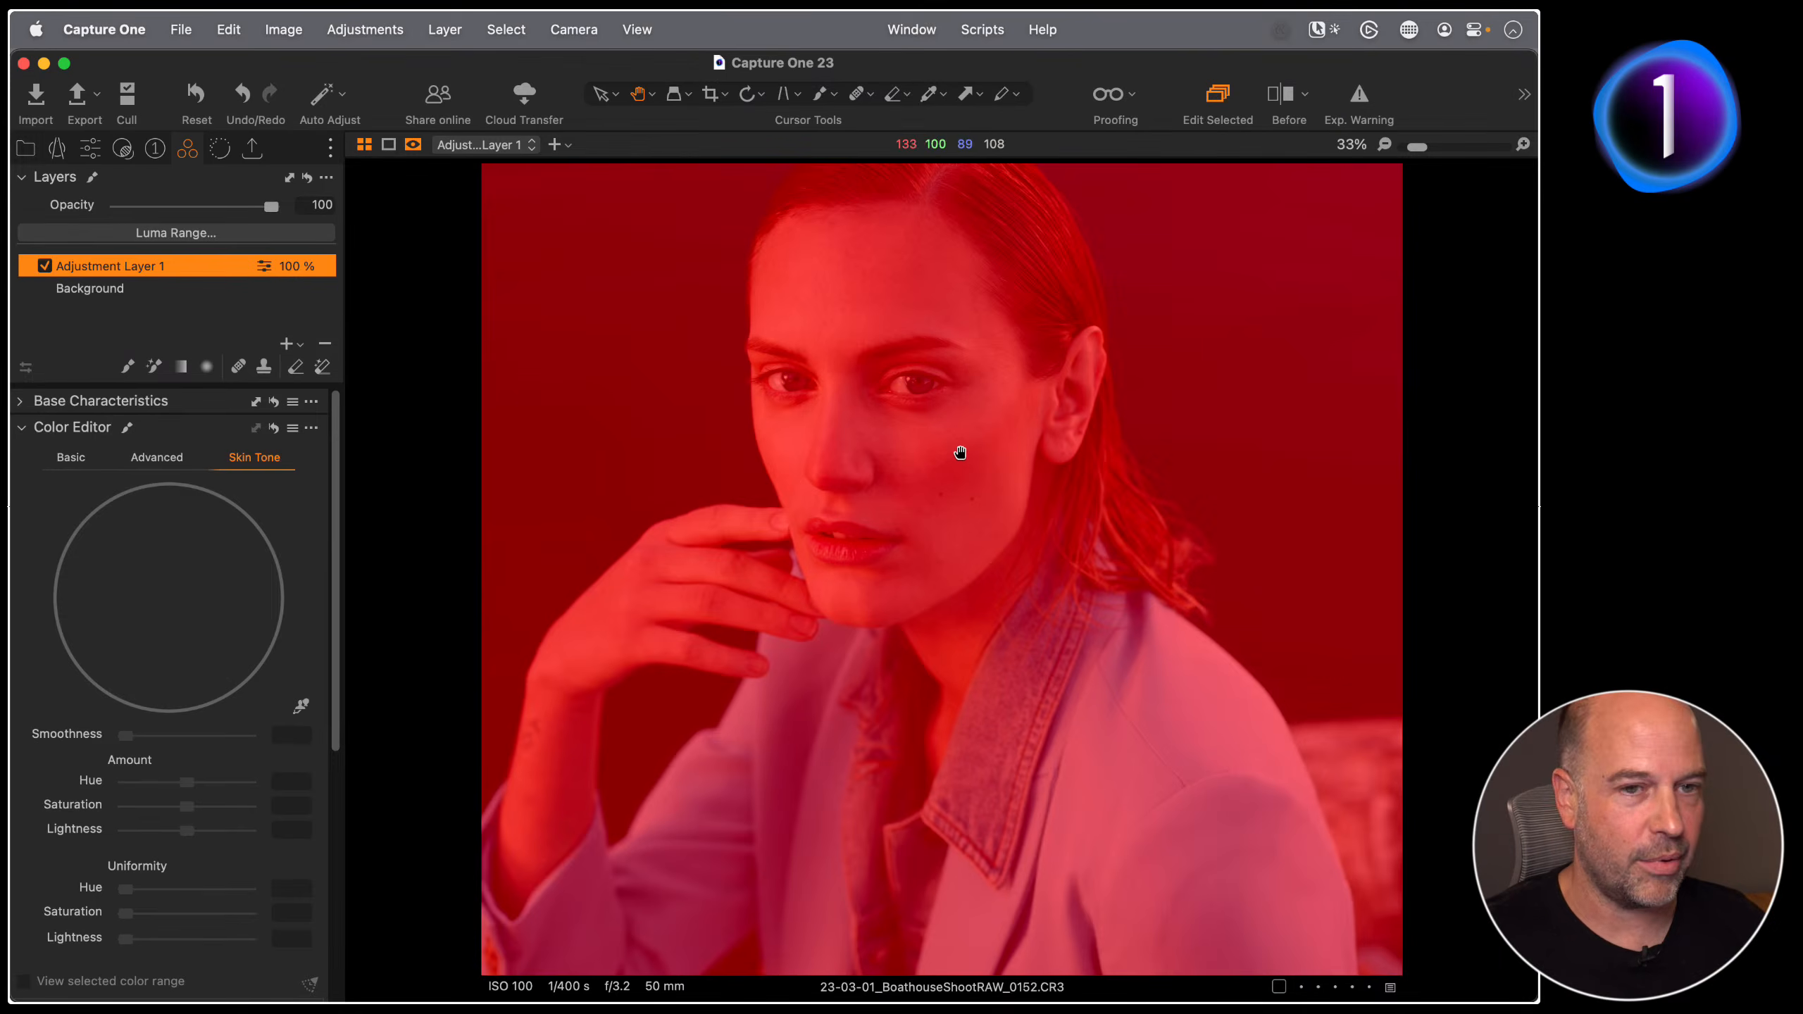
pyautogui.press('super+equal')
pyautogui.press('super+equal')
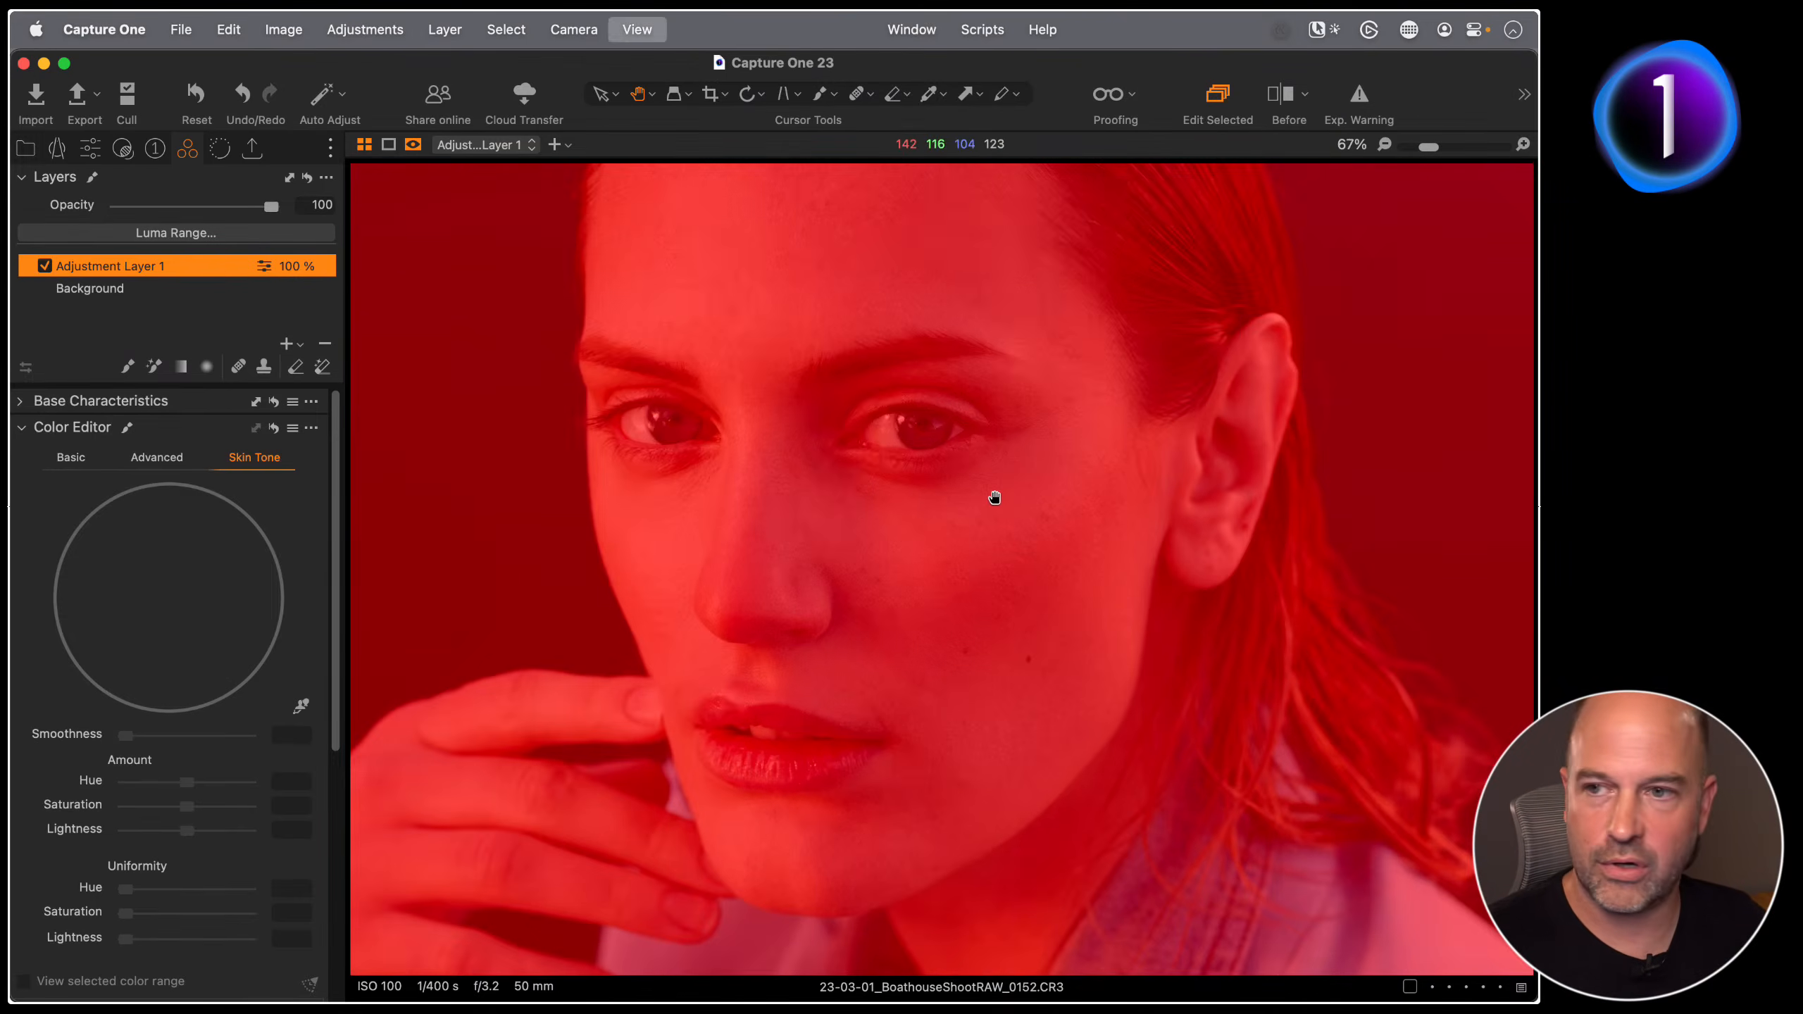
pyautogui.press('m')
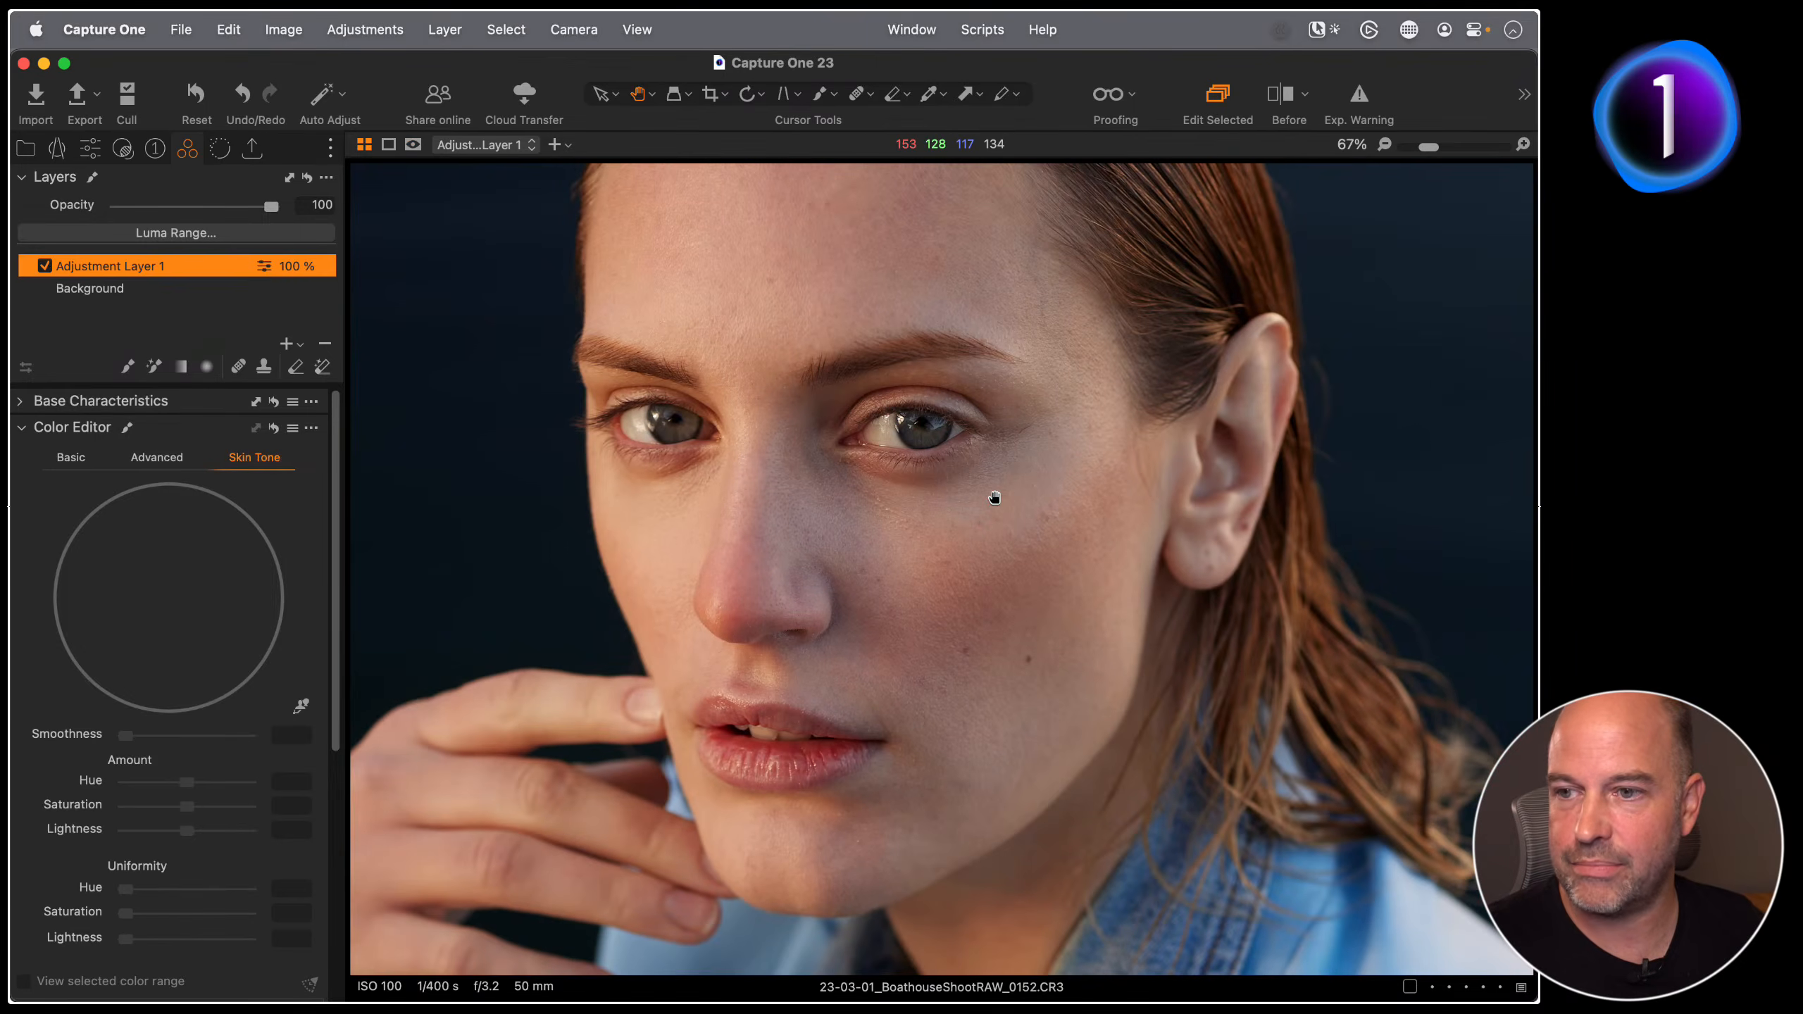
# Step: Sample the skin tone on the brightly lit cheek and widen the selected range of hue and saturation on the color wheel
pyautogui.click(301, 707)
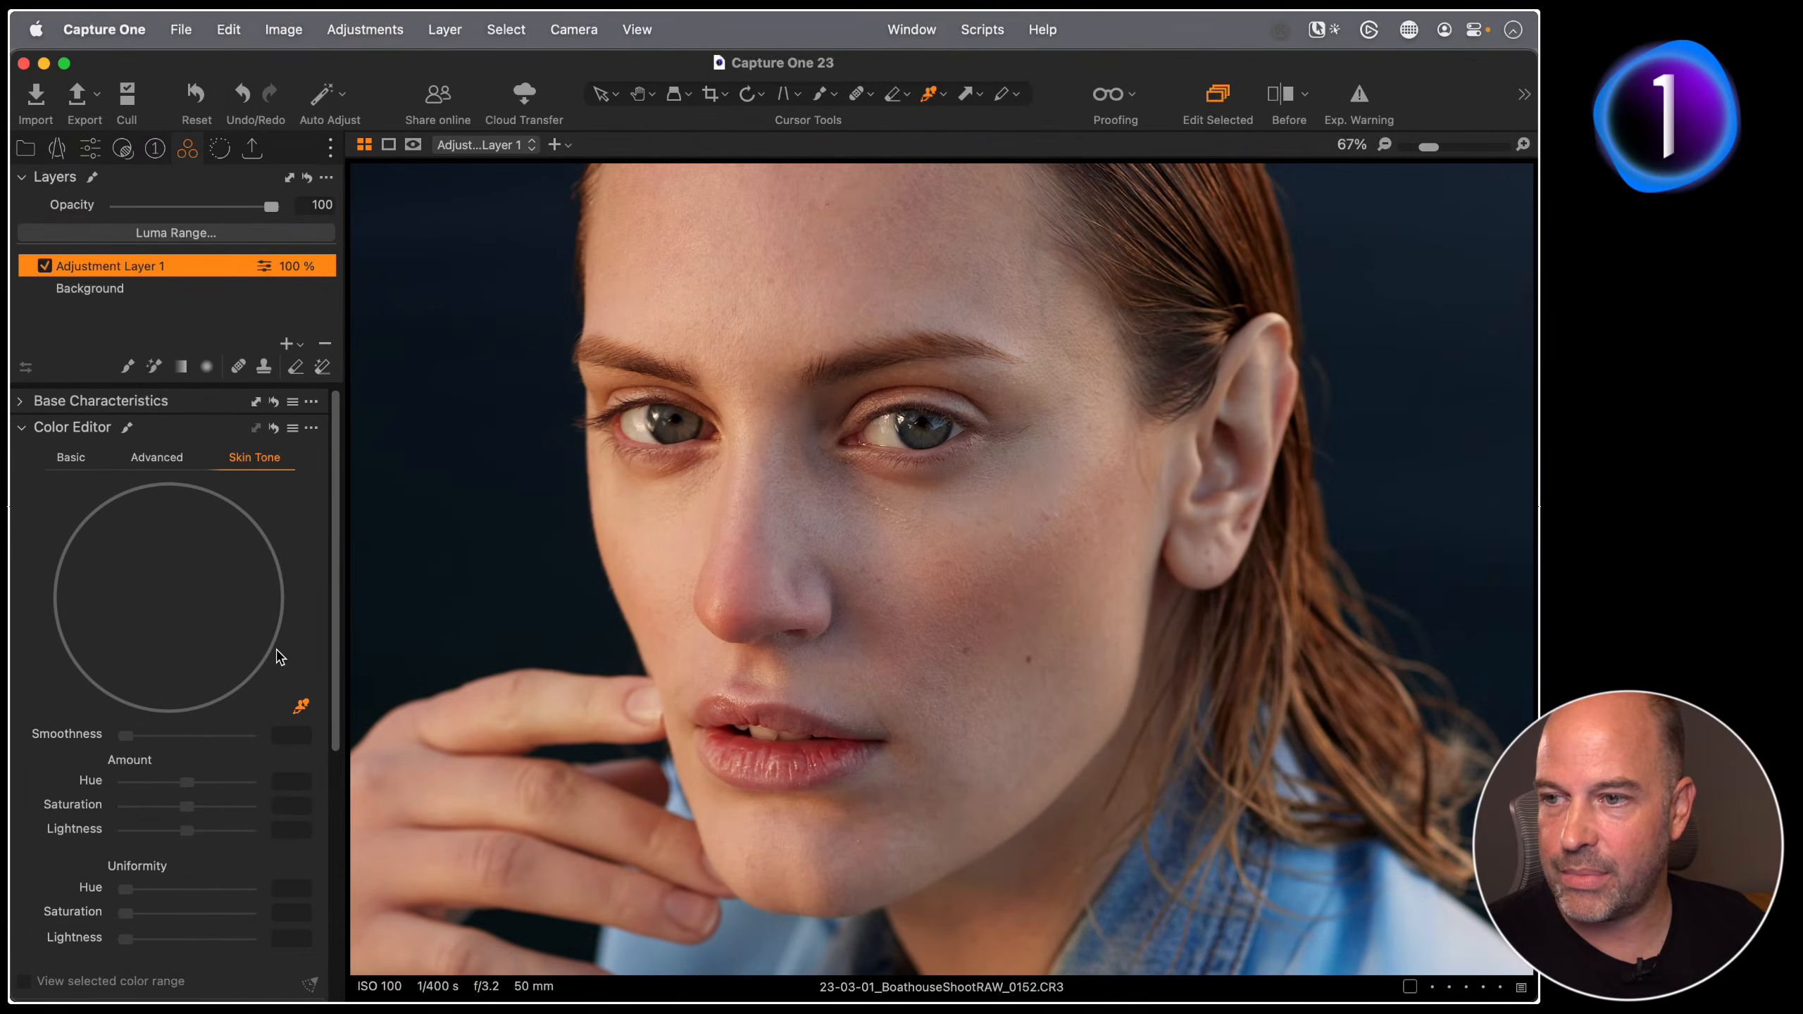
pyautogui.click(676, 549)
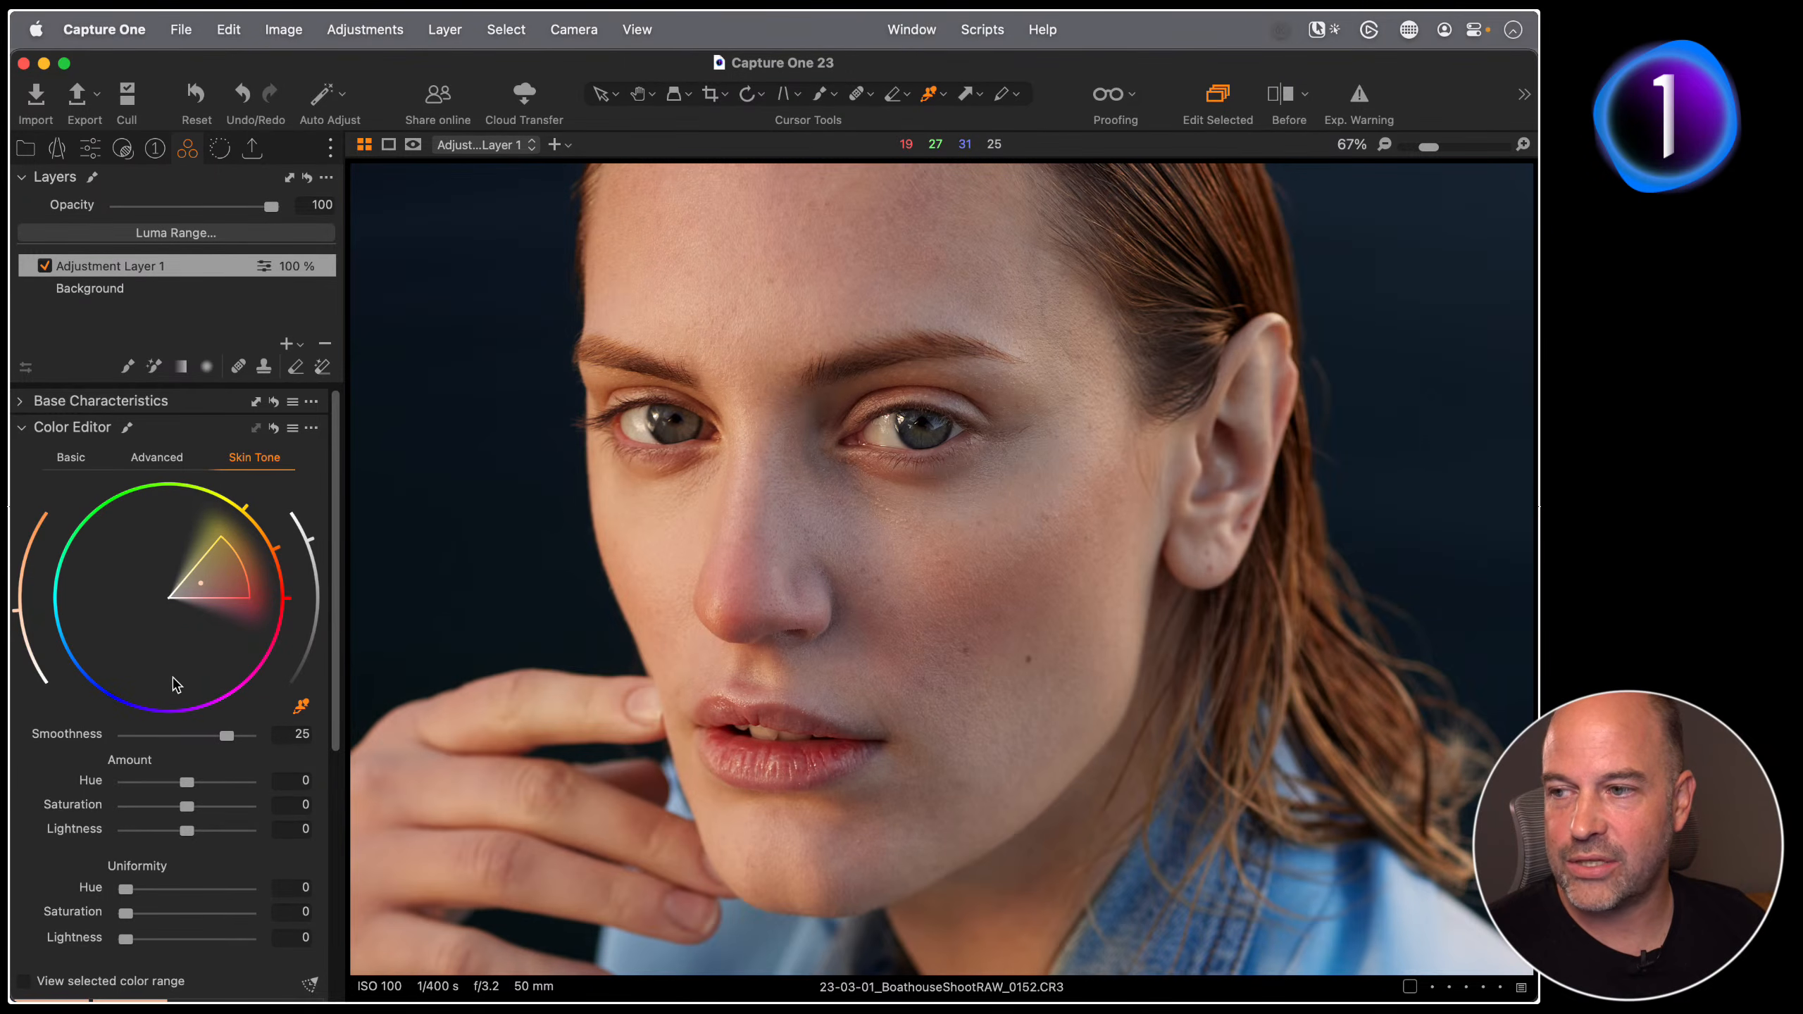
pyautogui.moveTo(245, 574); pyautogui.dragTo(246, 628)
pyautogui.moveTo(228, 529); pyautogui.dragTo(220, 525)
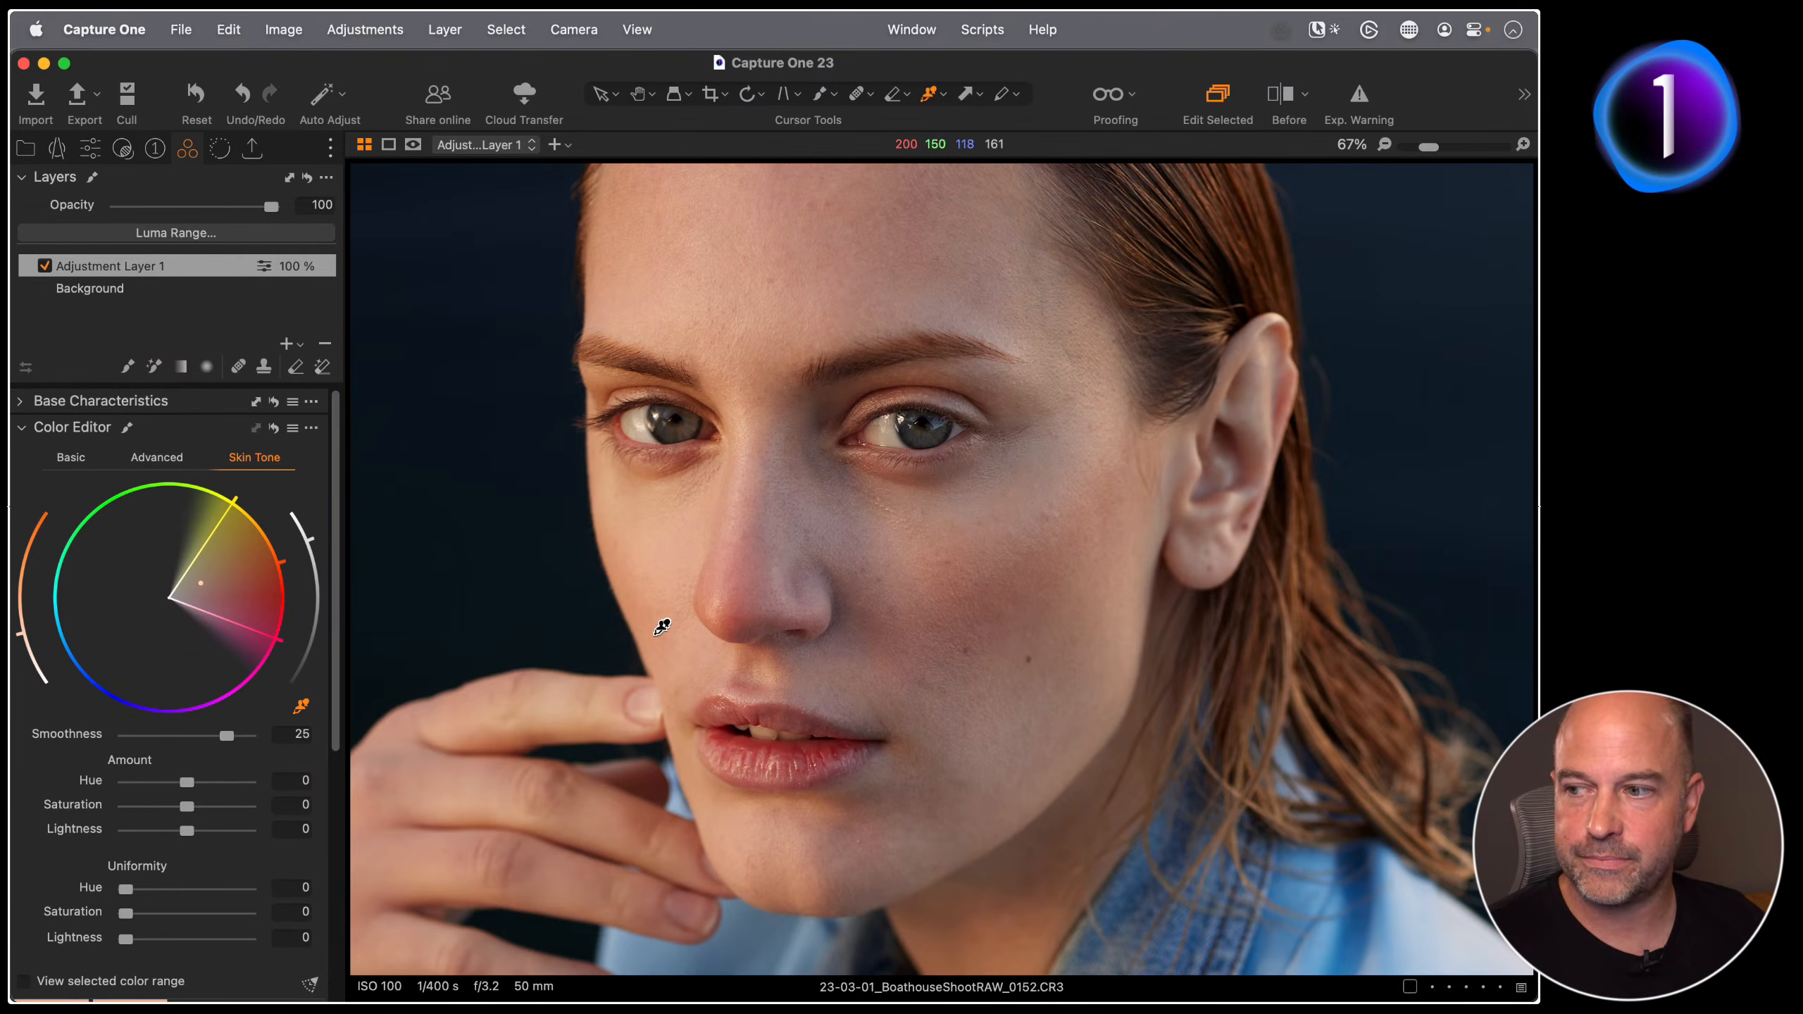
# Step: Even out the sampled skin tones by setting Uniformity to Hue 78.4, Saturation 60.5 and Lightness 25.7
pyautogui.scroll(-5, 131, 777)
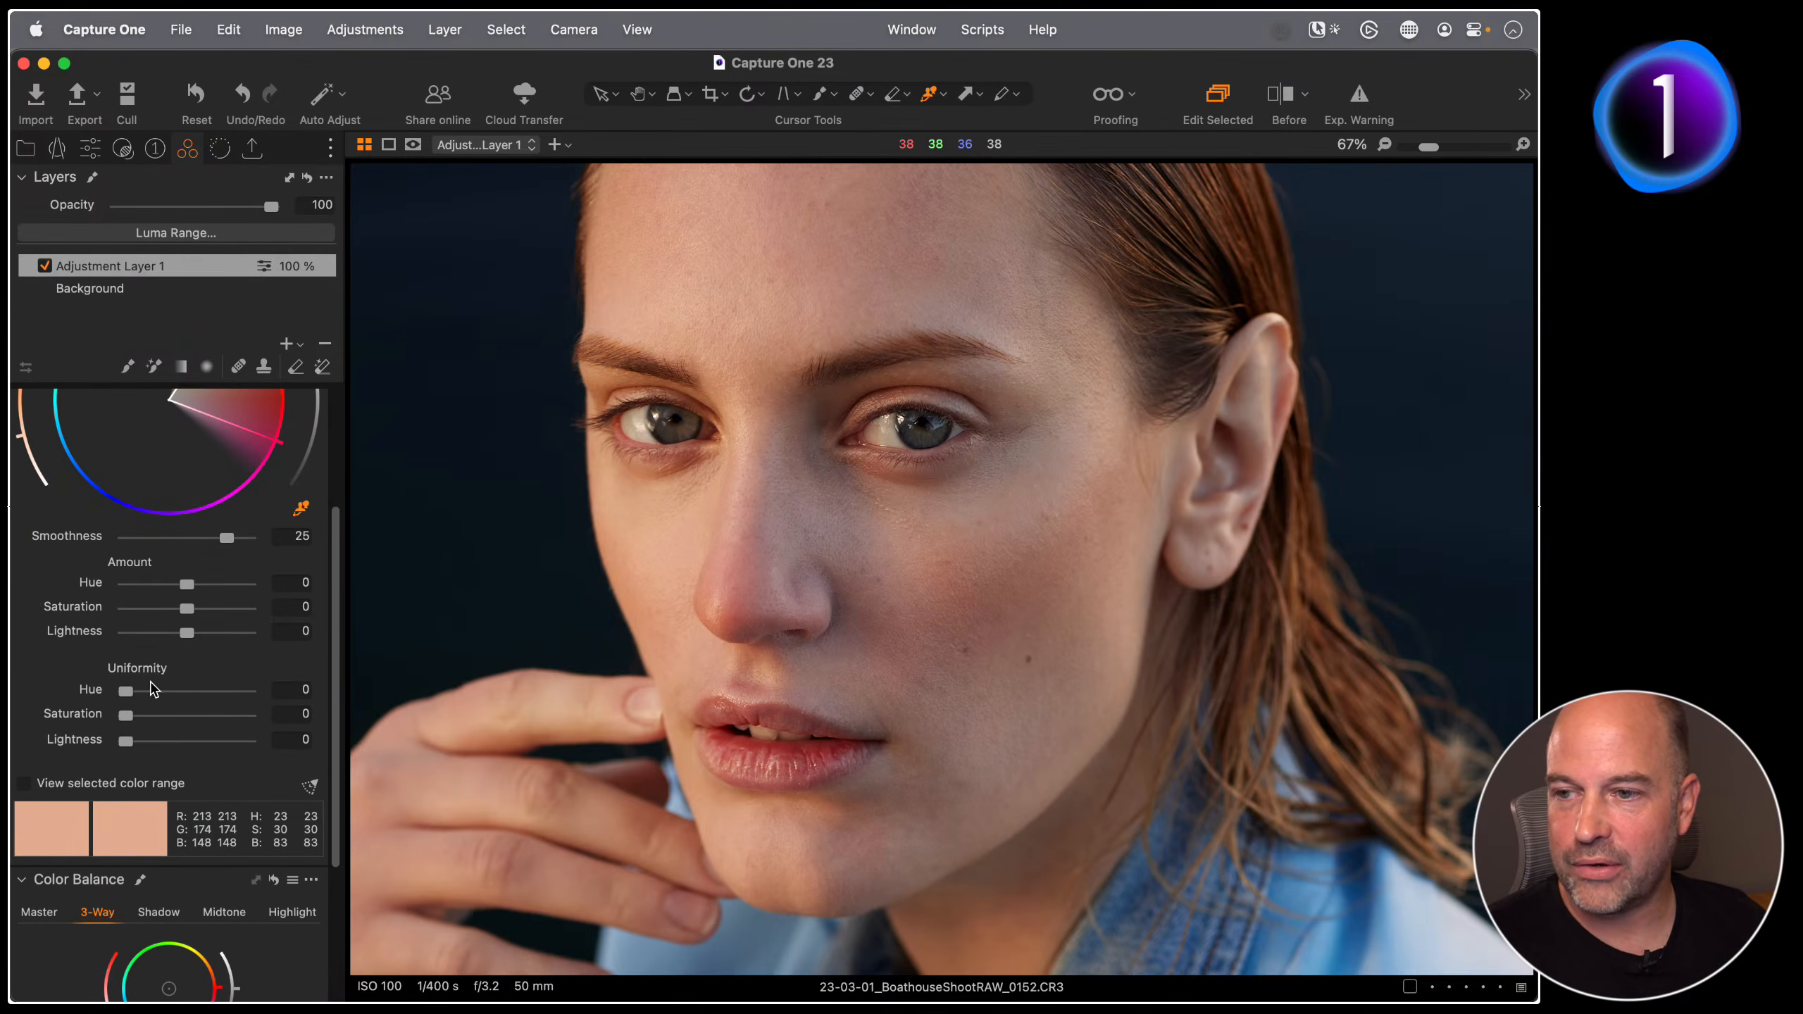
pyautogui.scroll(3, 151, 690)
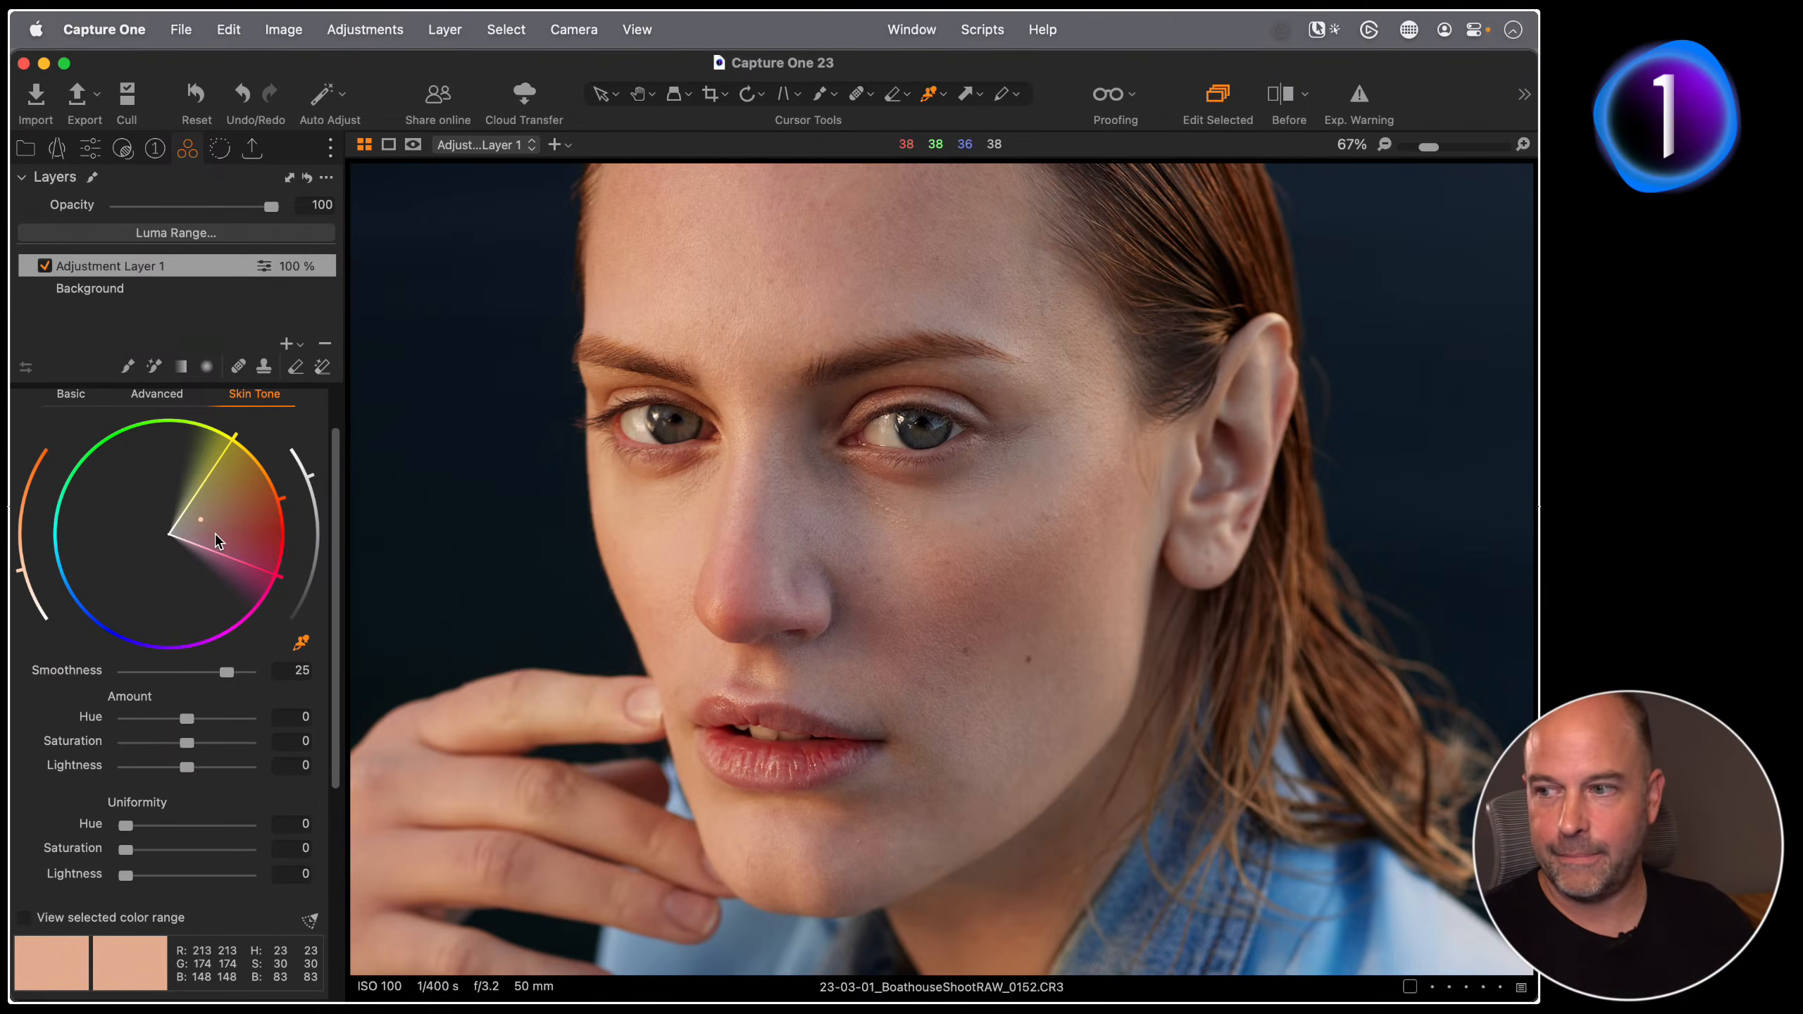
pyautogui.moveTo(125, 825); pyautogui.dragTo(340, 831)
pyautogui.moveTo(126, 849); pyautogui.dragTo(325, 852)
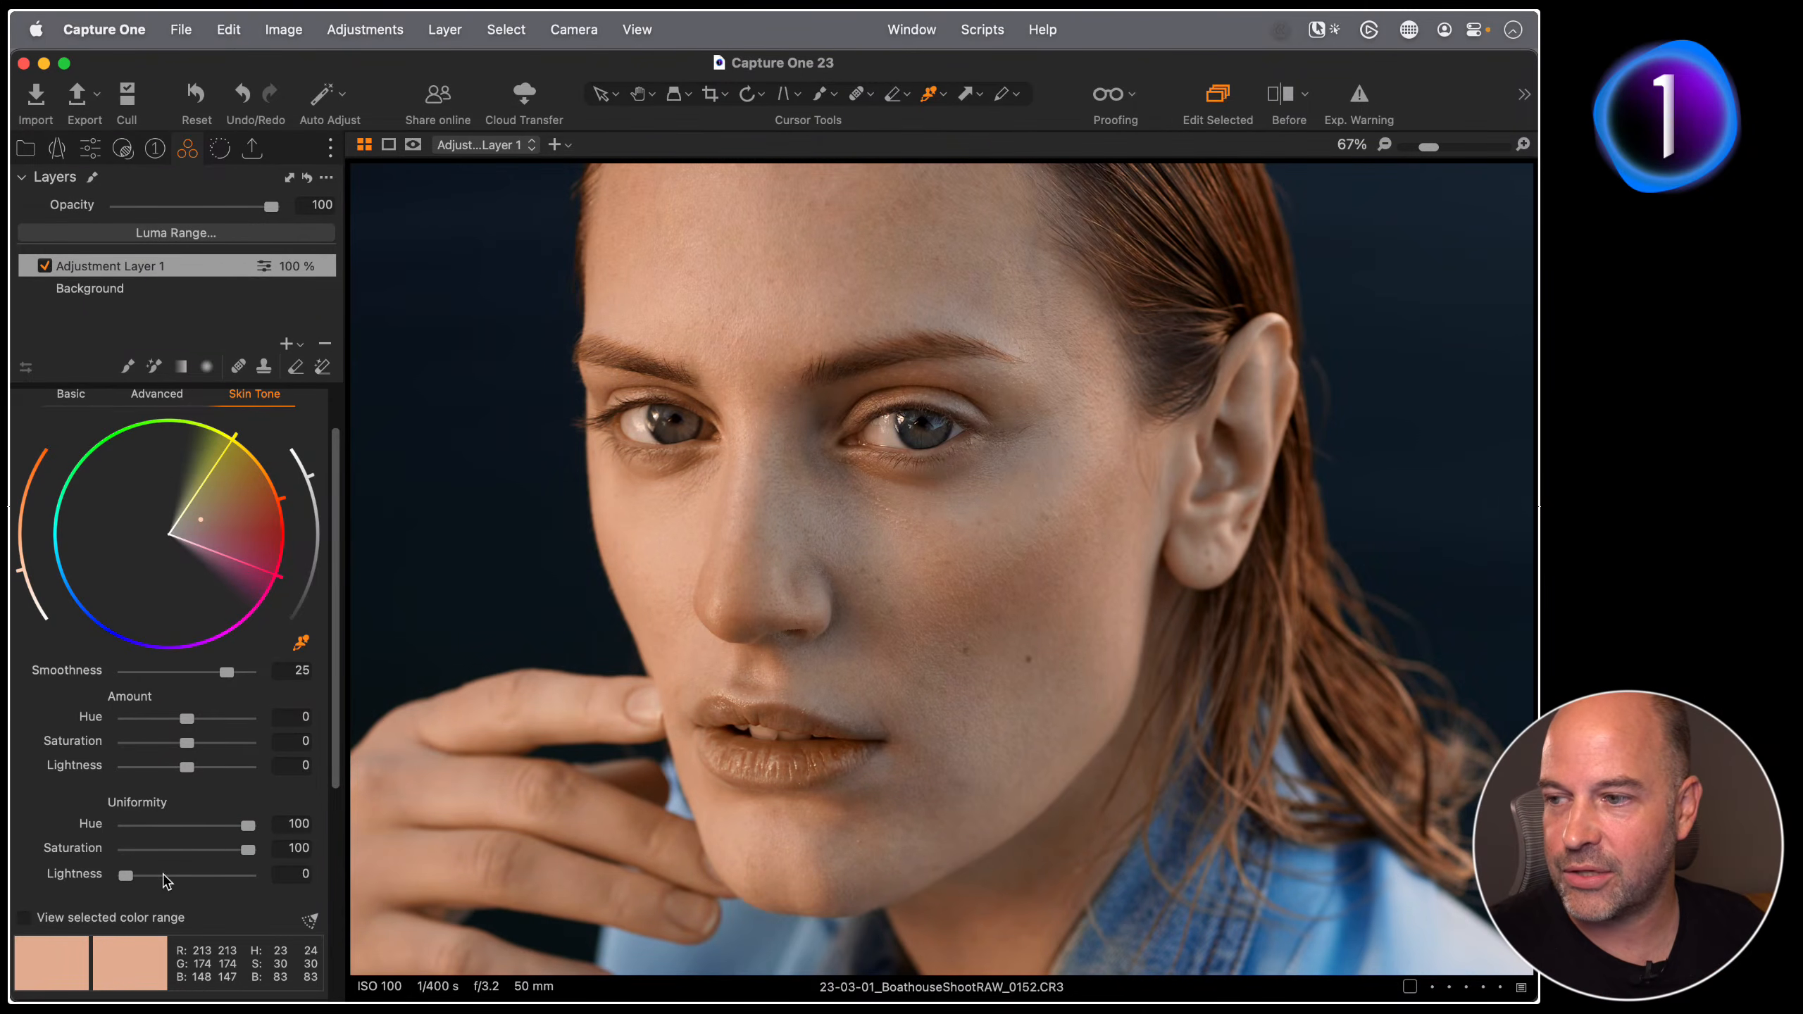
pyautogui.moveTo(125, 875); pyautogui.dragTo(250, 878)
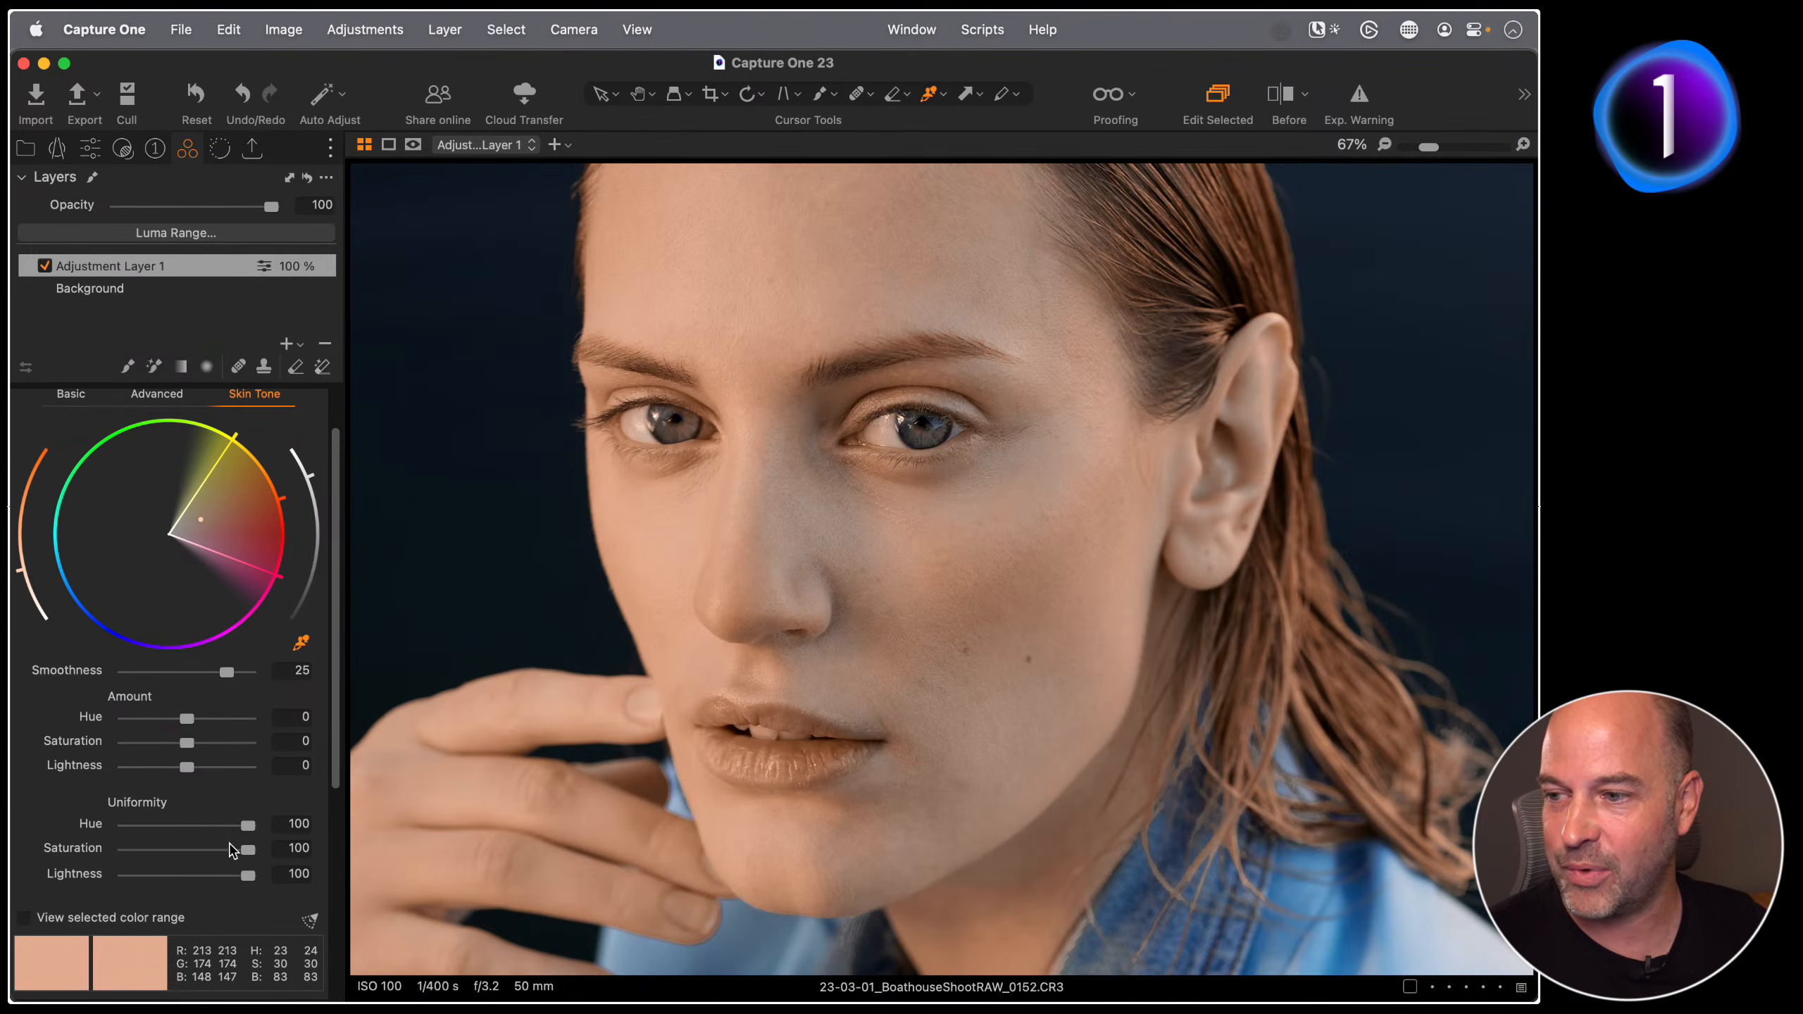
pyautogui.moveTo(248, 875); pyautogui.dragTo(221, 826)
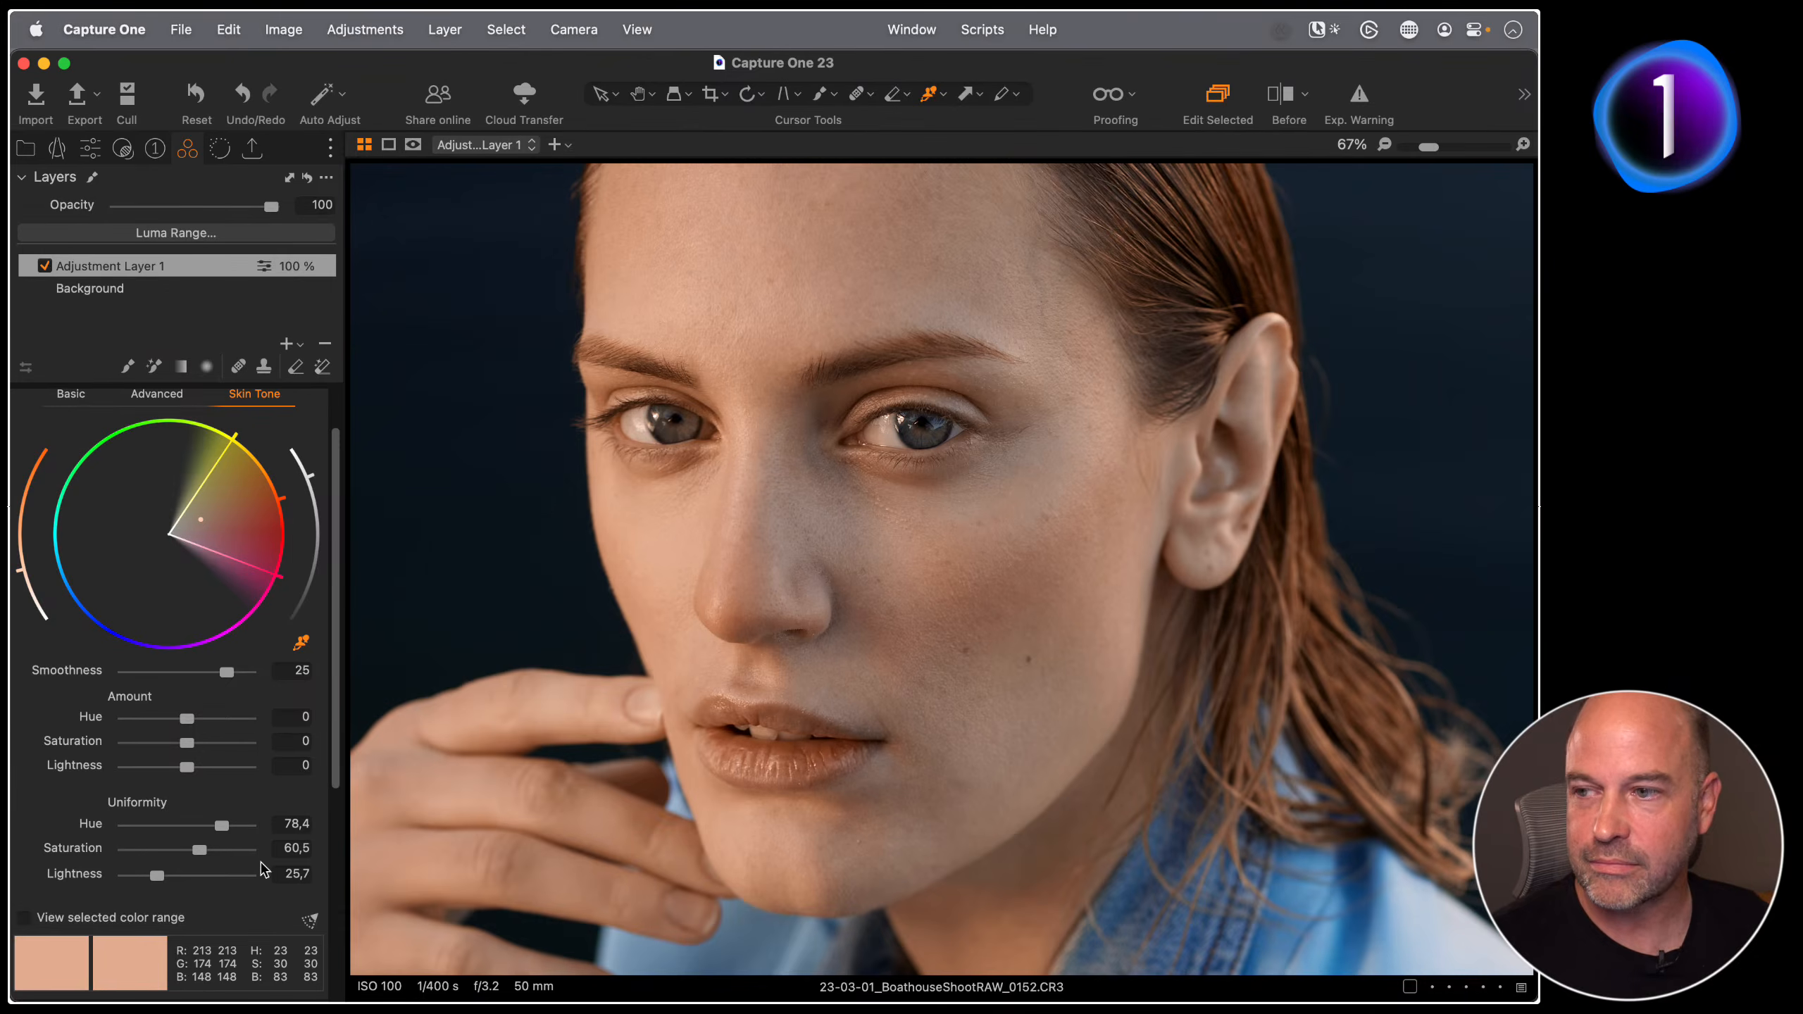
# Step: Compare the face with and without Adjustment Layer 1 by toggling the layer's visibility several times
pyautogui.click(45, 266)
pyautogui.click(44, 267)
pyautogui.click(45, 266)
pyautogui.click(45, 266)
pyautogui.click(45, 266)
pyautogui.click(44, 266)
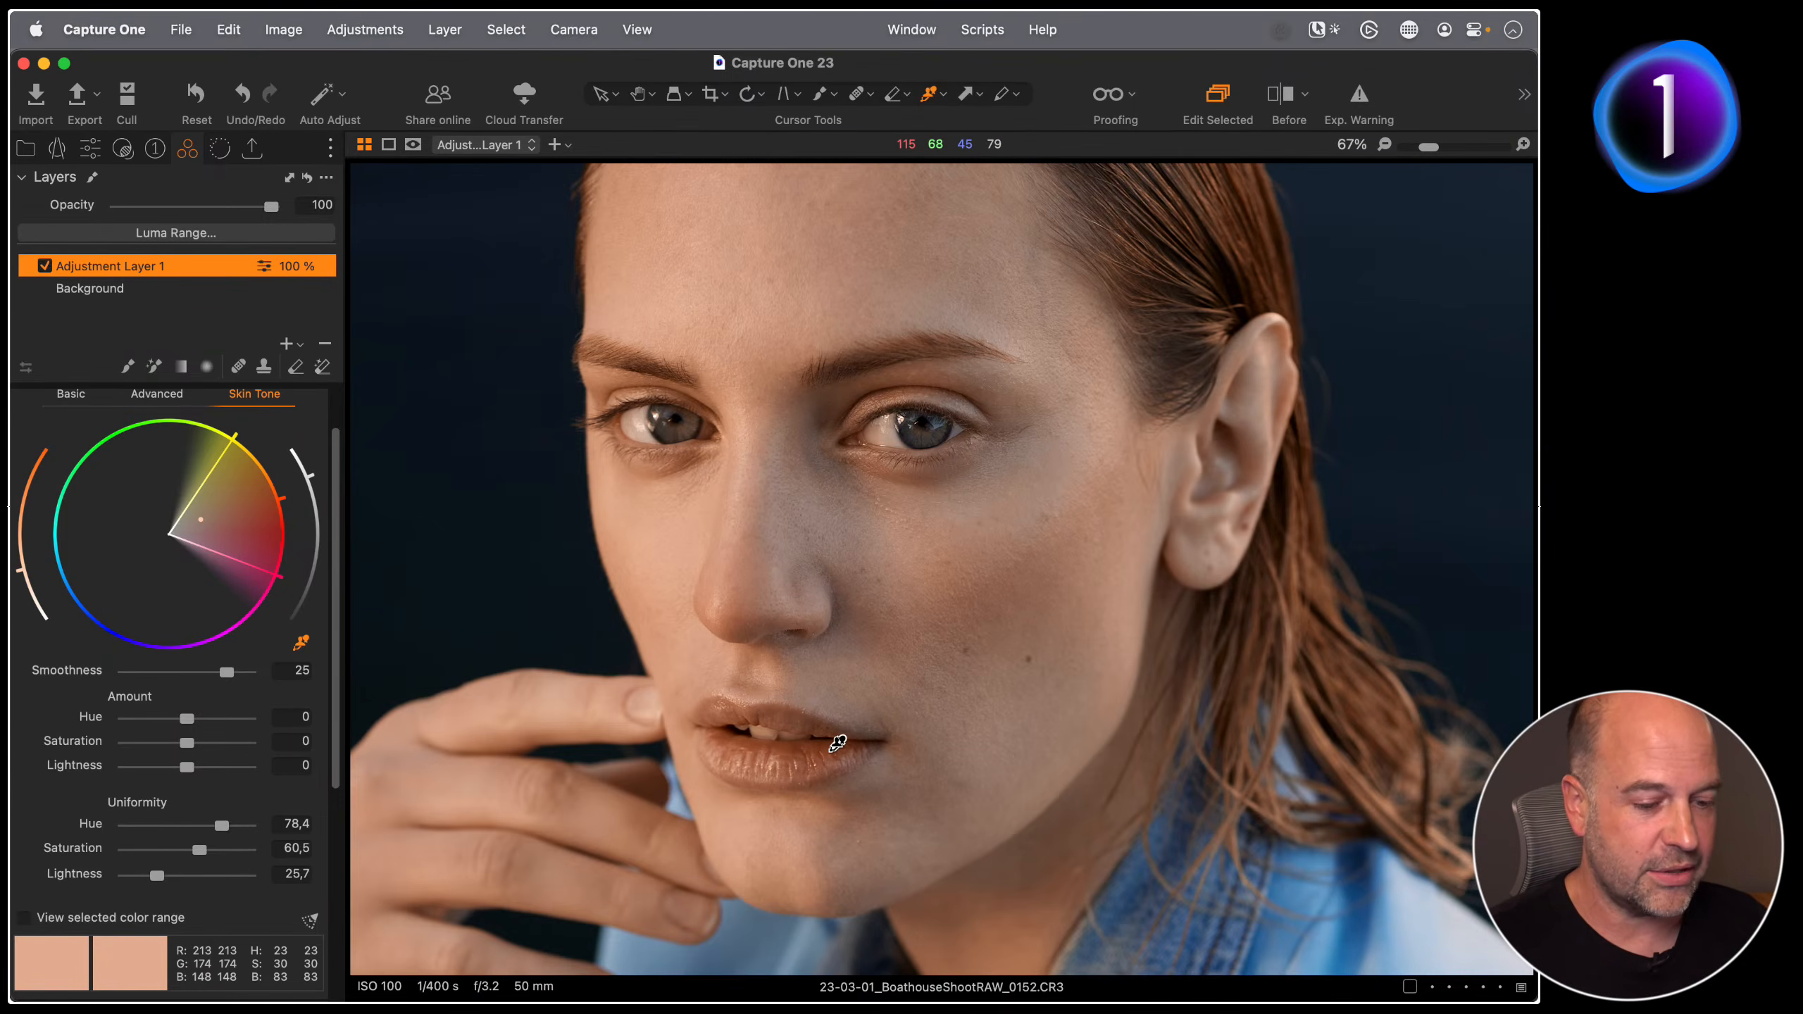
# Step: Turn on the mask display and clear the mask of Adjustment Layer 1
pyautogui.press('m')
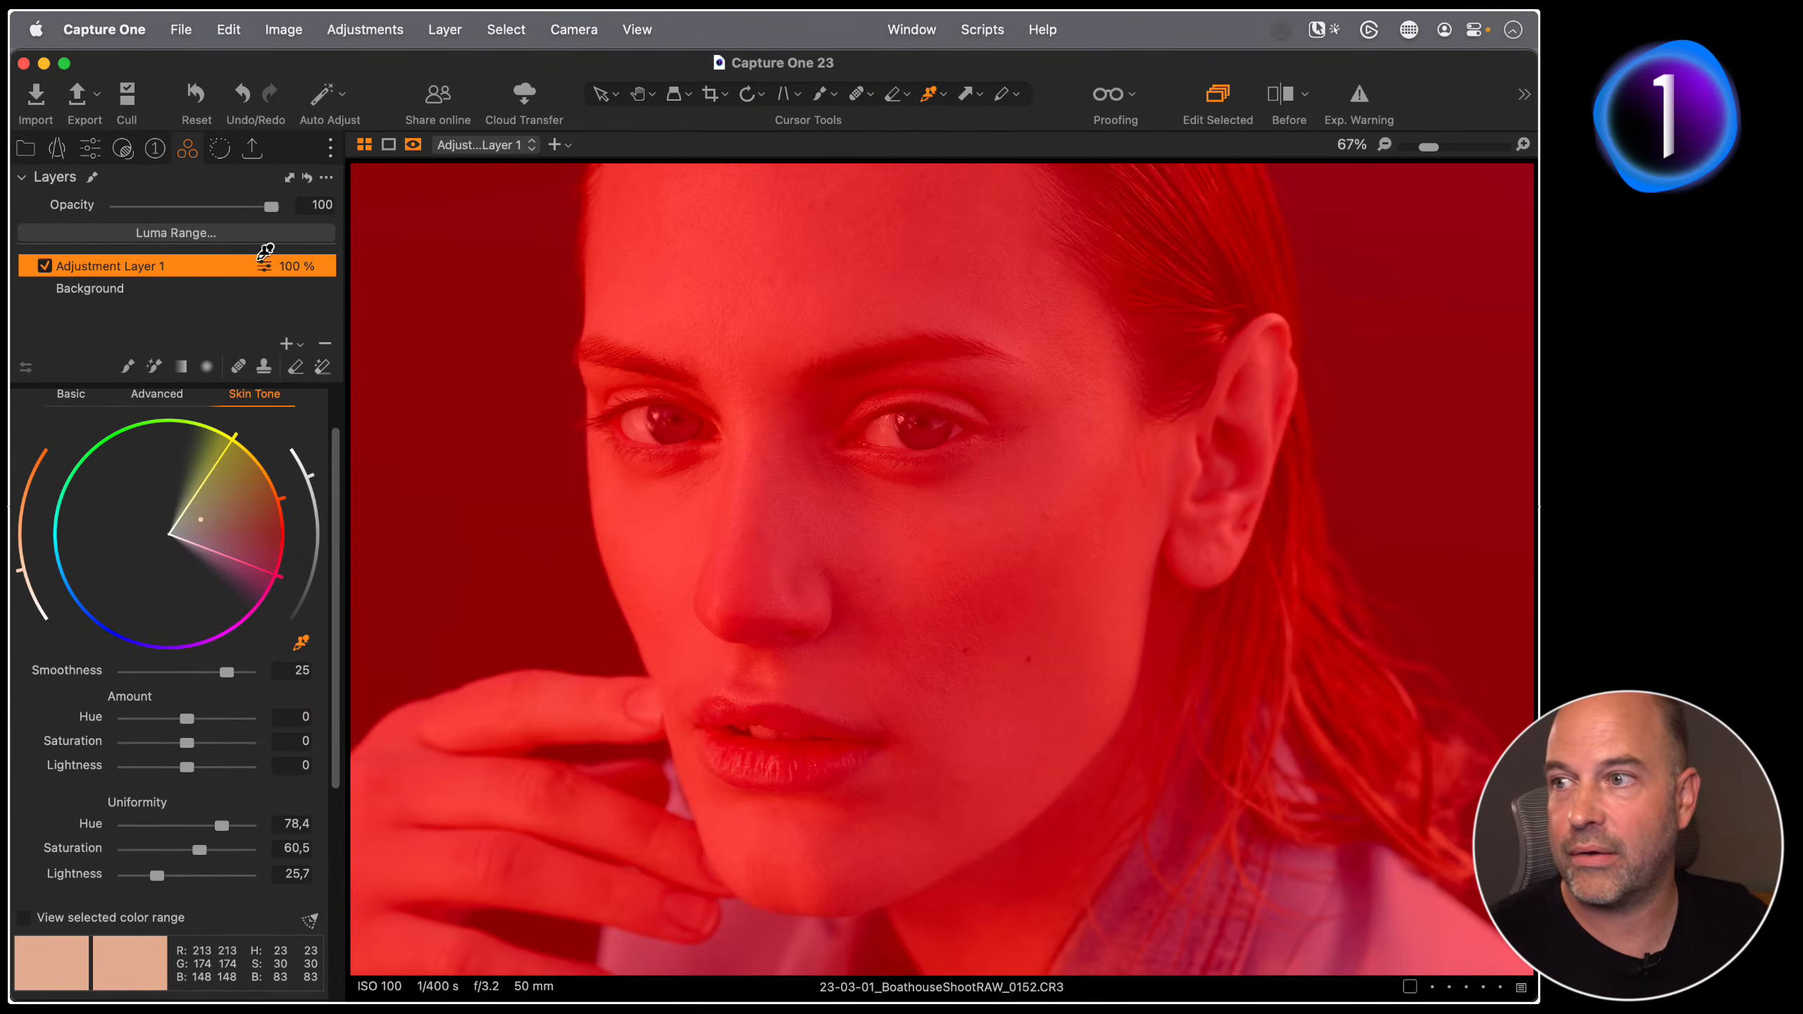
pyautogui.rightClick(179, 263)
pyautogui.click(210, 273)
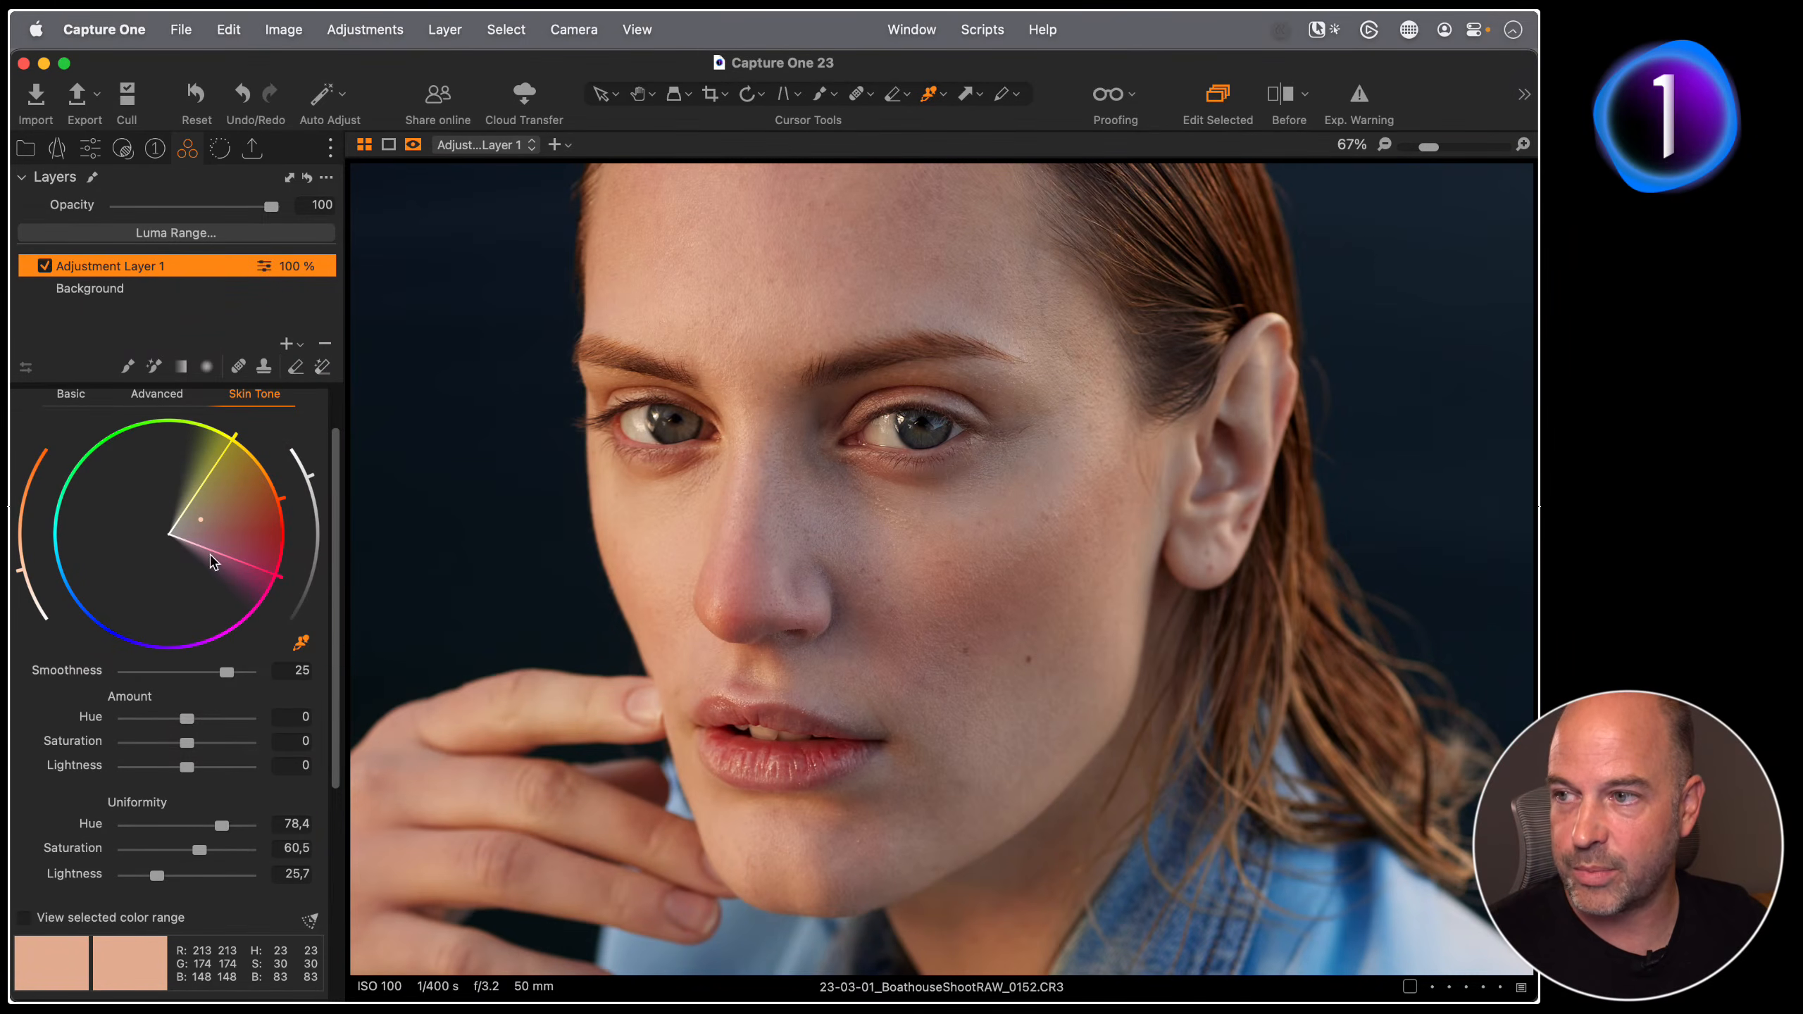
# Step: Activate the mask brush and configure it with size 300, hardness 35 and flow 5
pyautogui.click(129, 368)
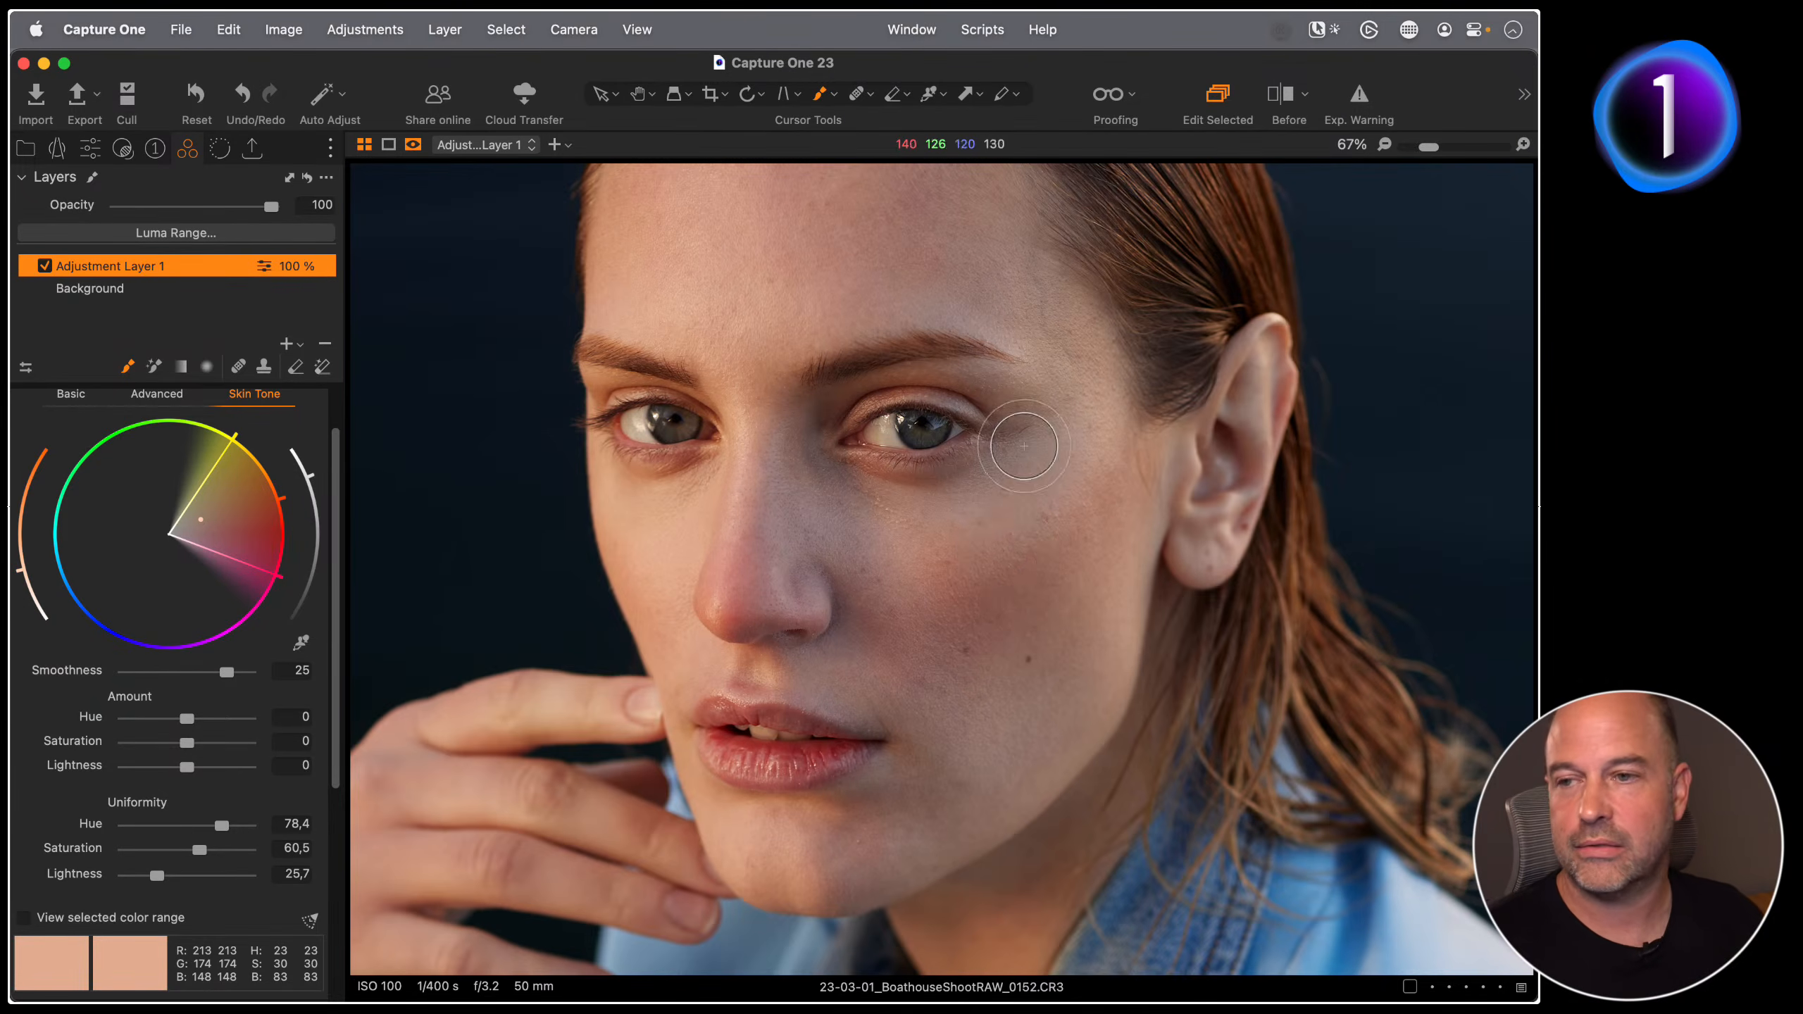
pyautogui.rightClick(800, 543)
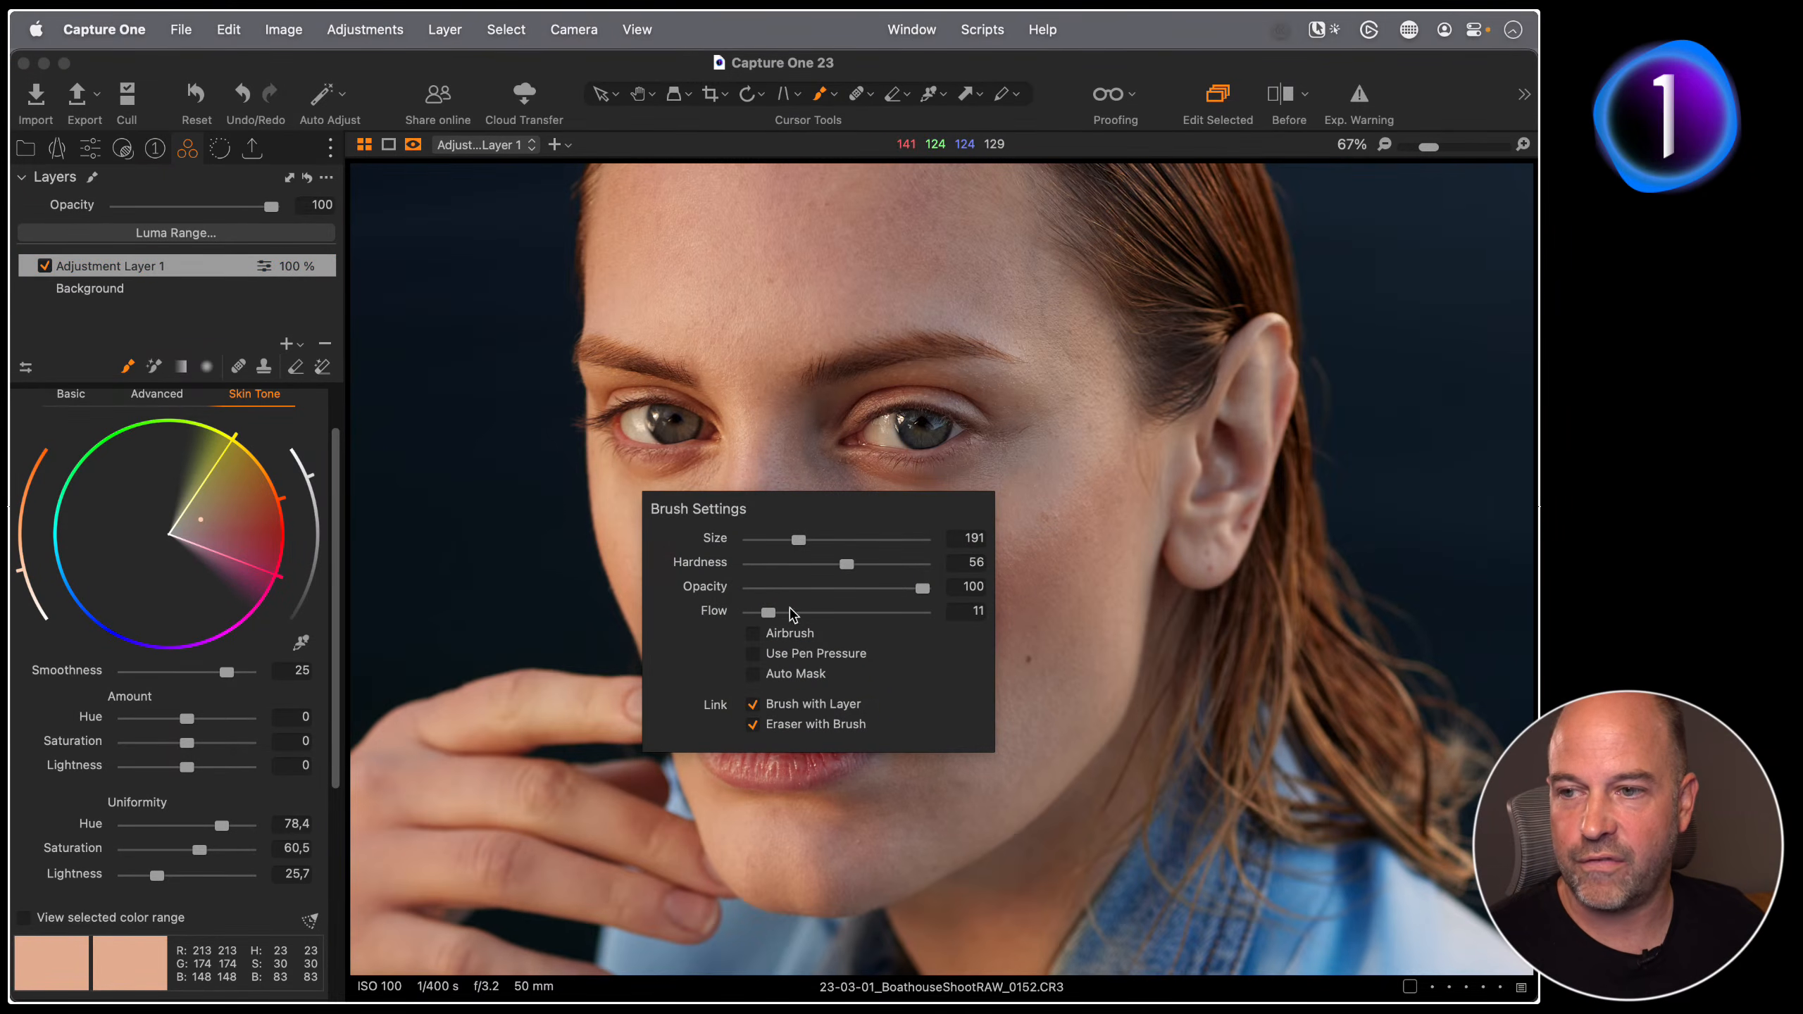
pyautogui.moveTo(804, 536)
pyautogui.mouseDown()
pyautogui.moveTo(825, 532)
pyautogui.moveTo(791, 566)
pyautogui.moveTo(817, 563)
pyautogui.moveTo(806, 539)
pyautogui.mouseUp()
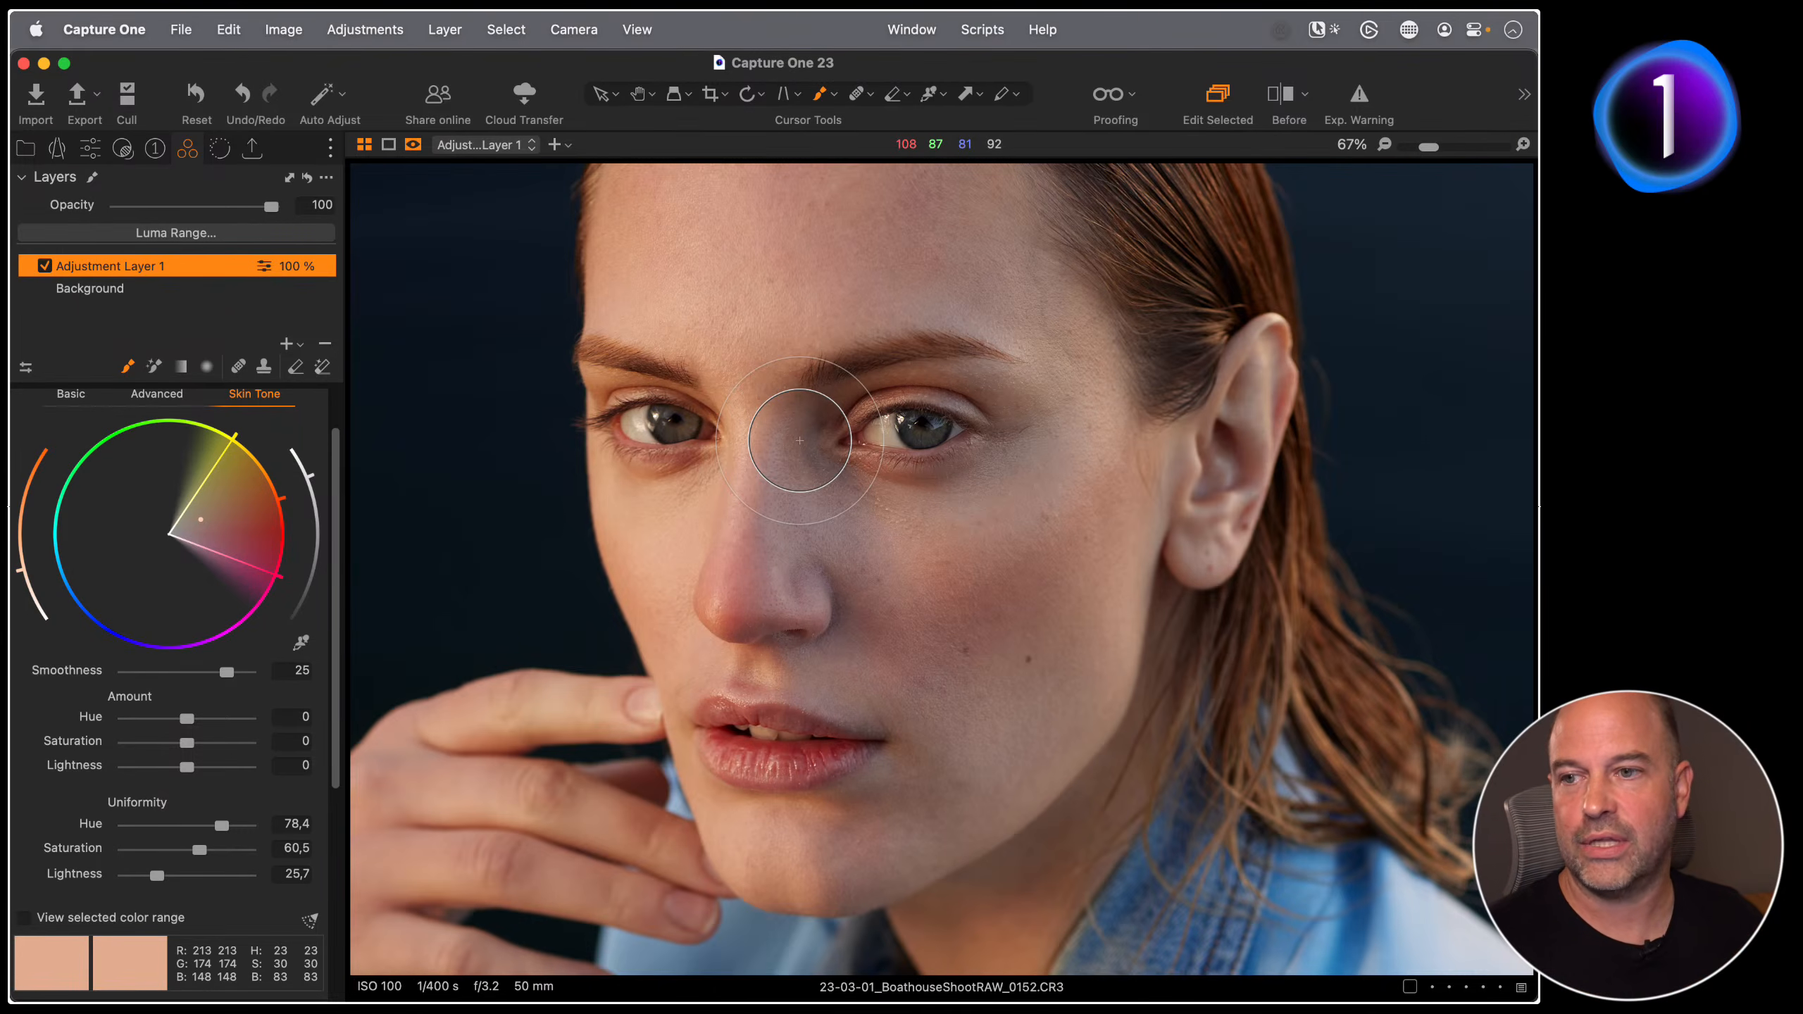
pyautogui.rightClick(770, 517)
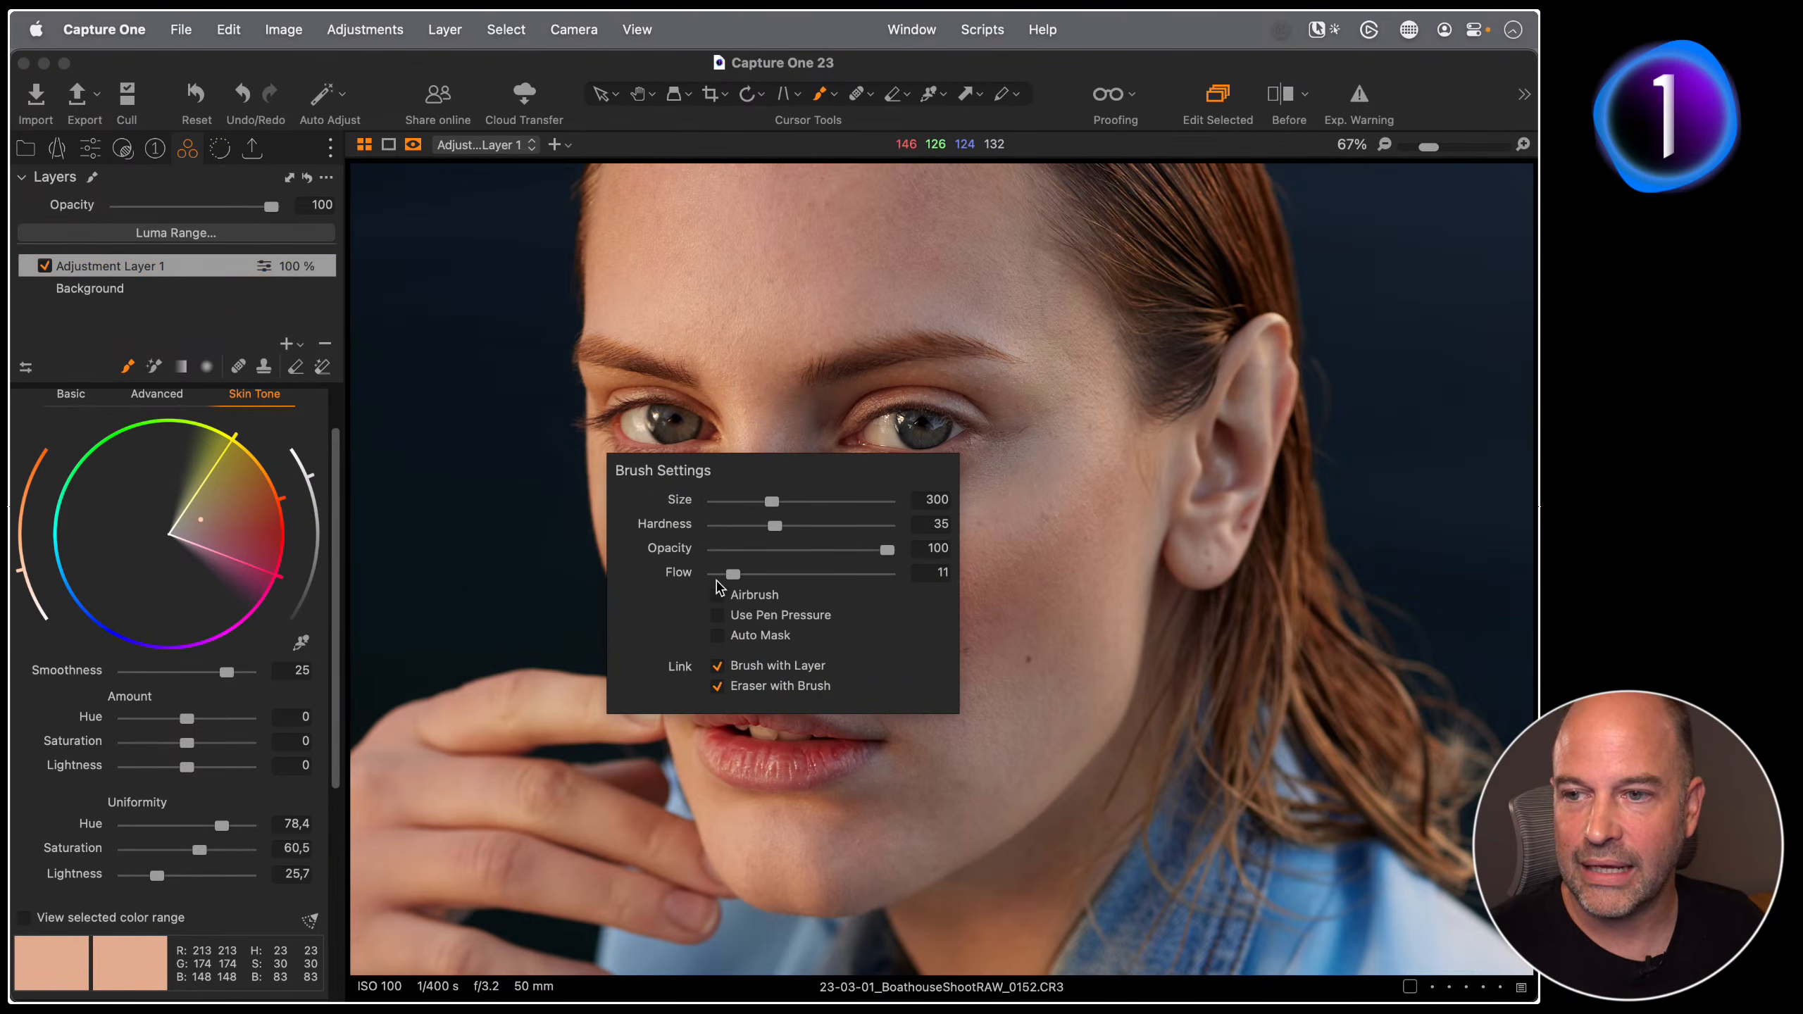
pyautogui.moveTo(731, 574); pyautogui.dragTo(721, 574)
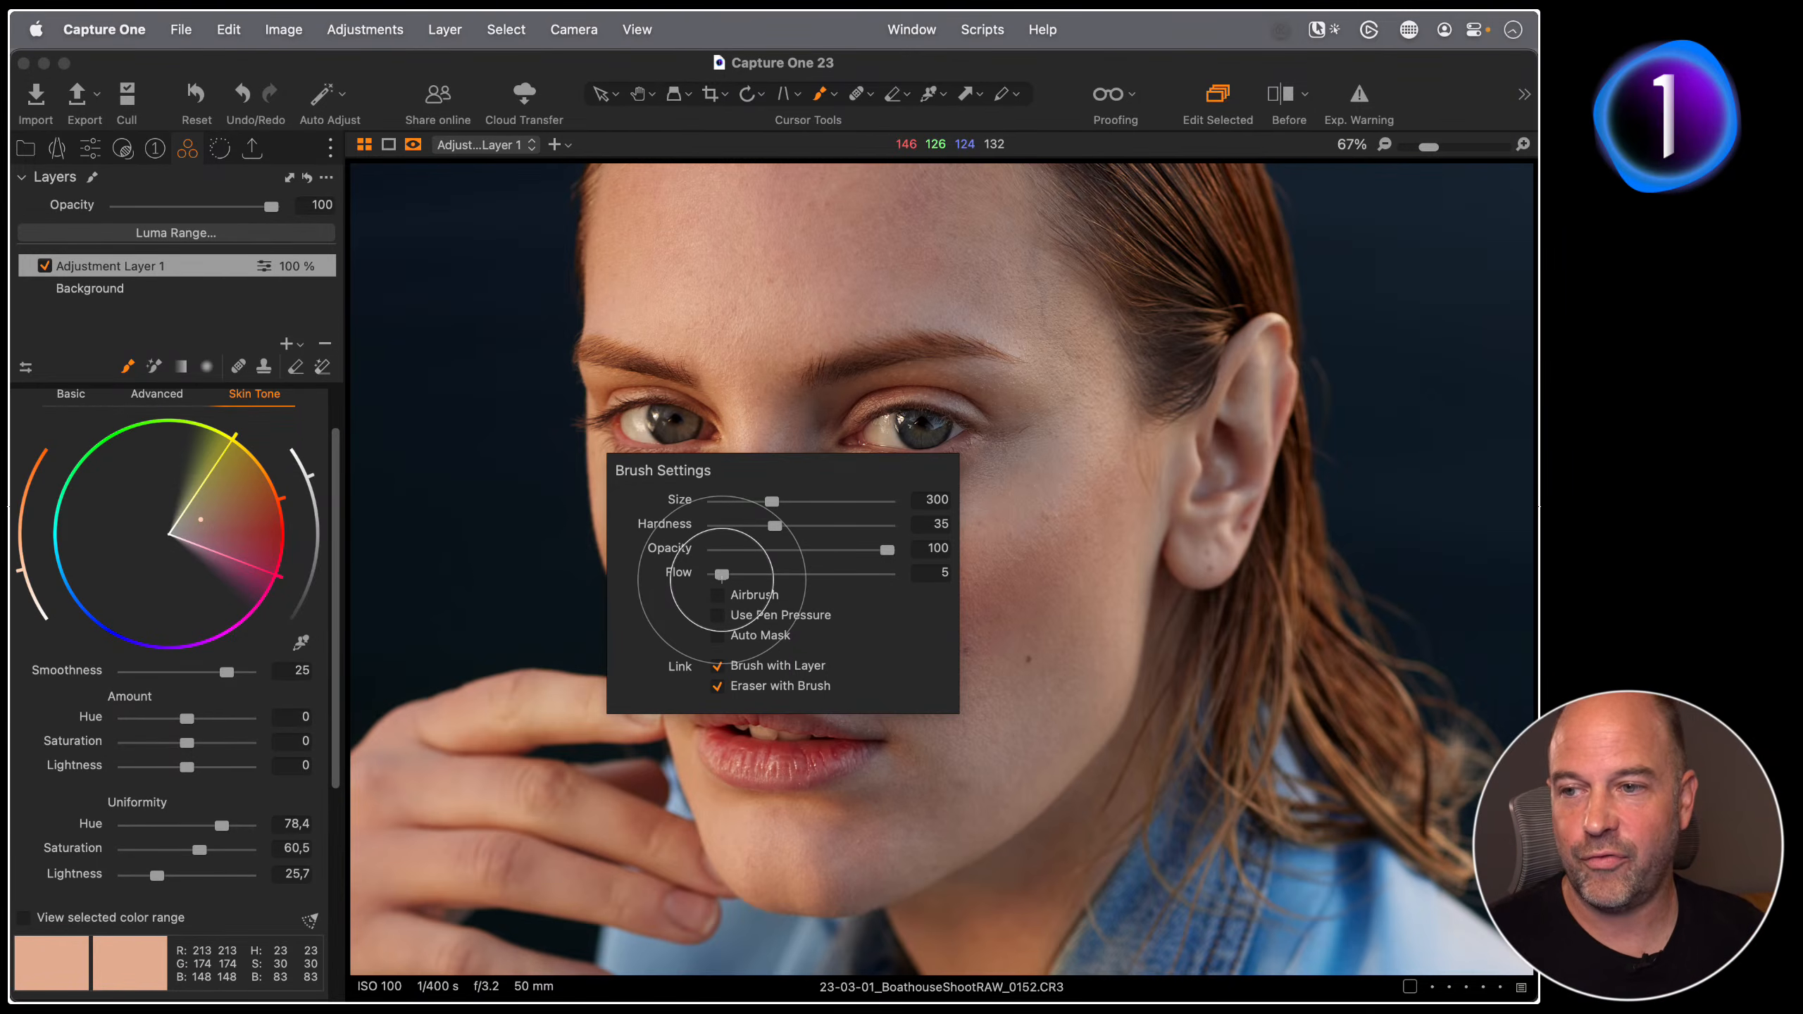
pyautogui.moveTo(722, 574)
pyautogui.mouseDown()
pyautogui.moveTo(885, 569)
pyautogui.moveTo(973, 591)
pyautogui.mouseUp()
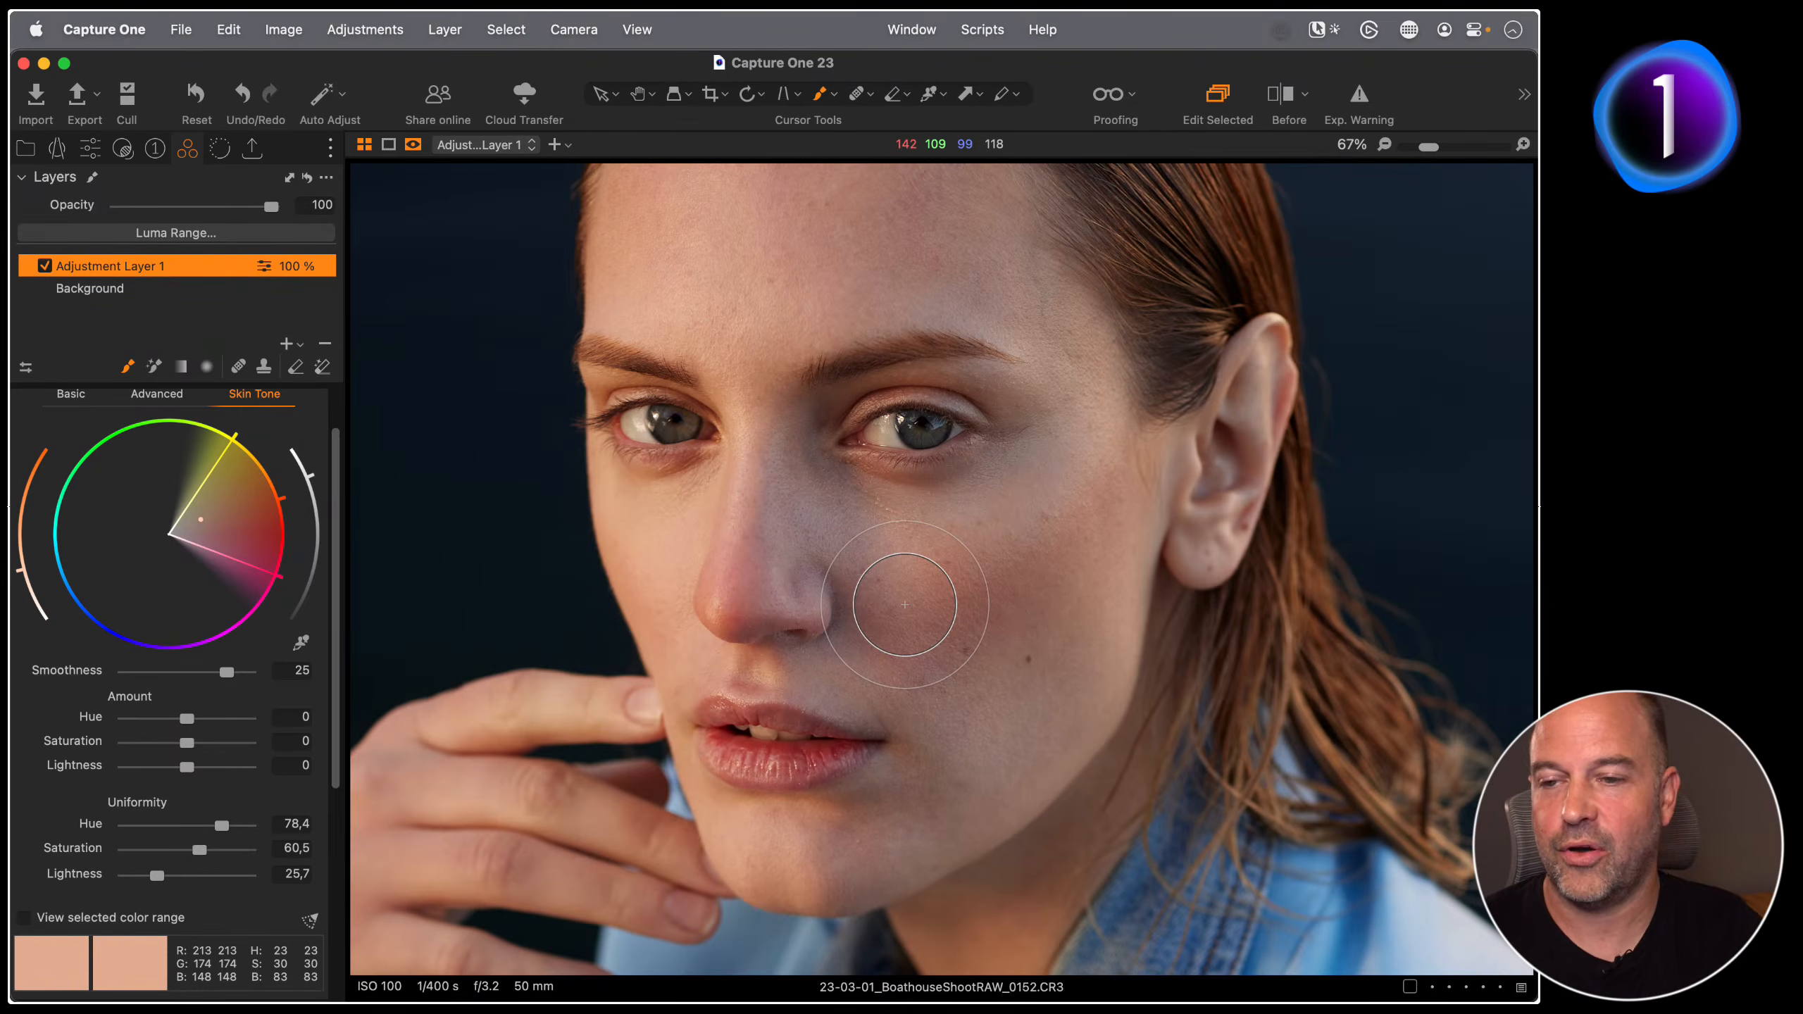
pyautogui.rightClick(765, 546)
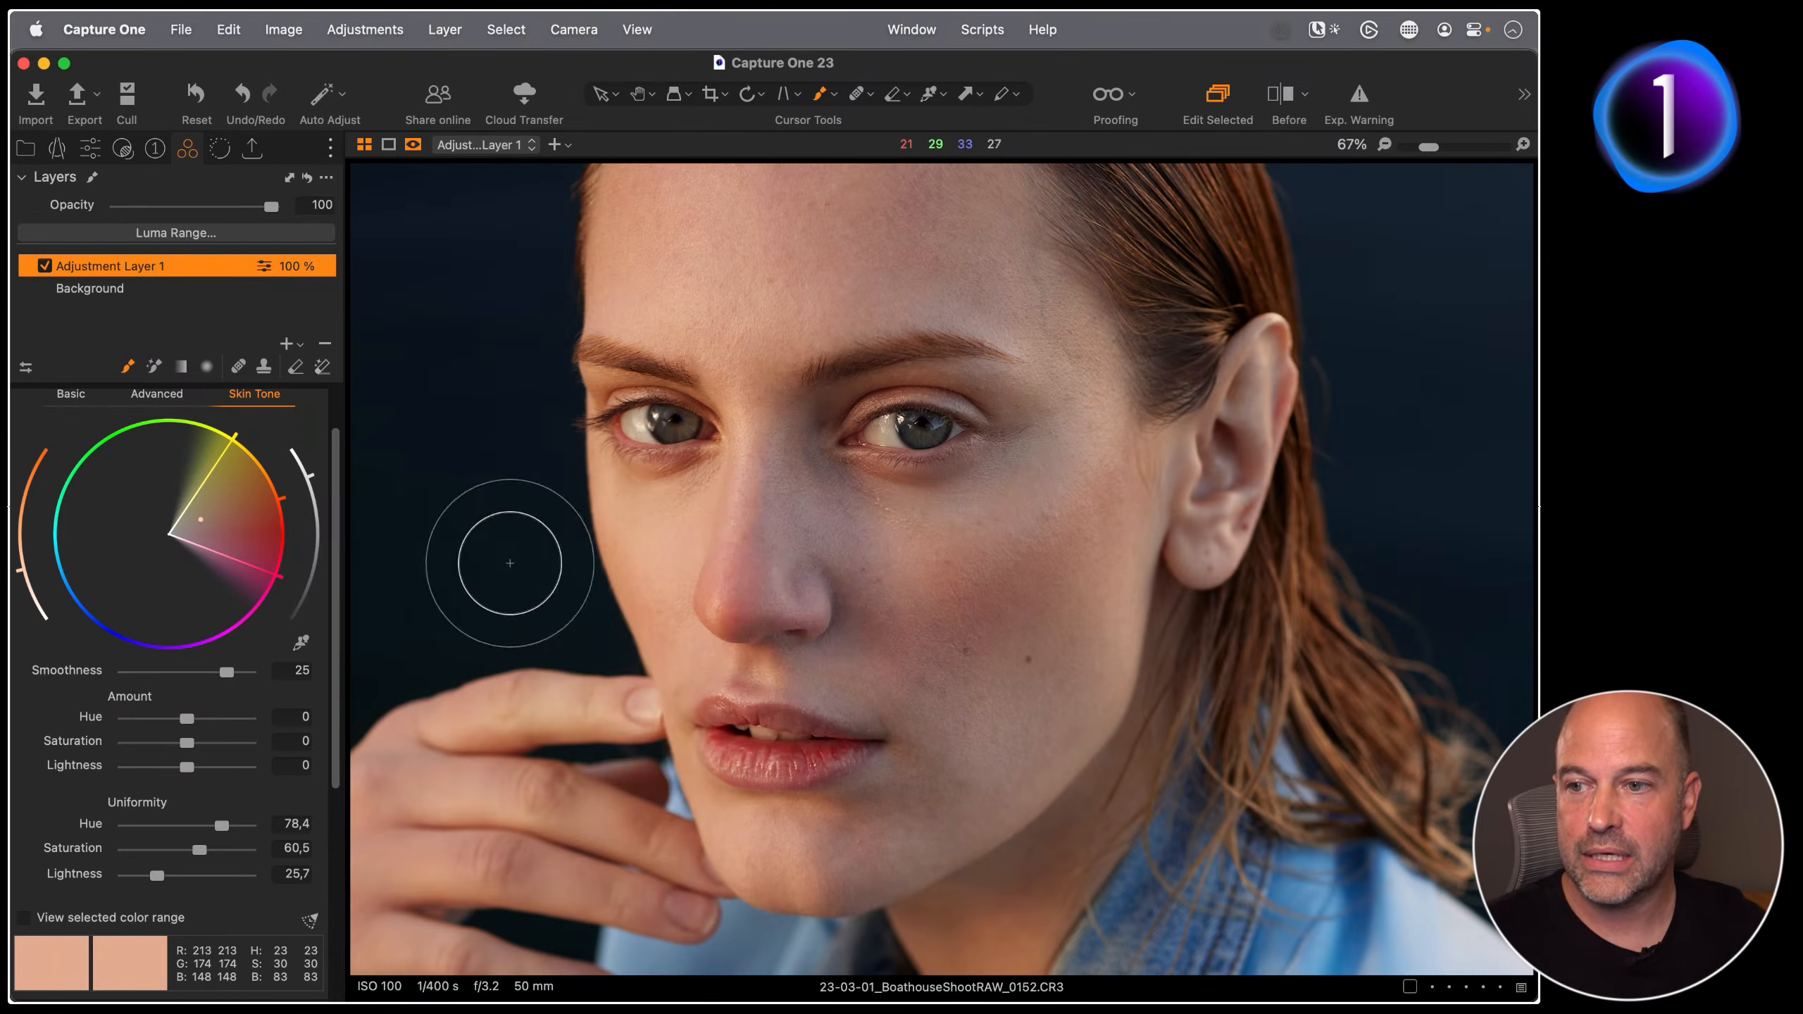
pyautogui.rightClick(730, 572)
pyautogui.moveTo(845, 644); pyautogui.dragTo(678, 646)
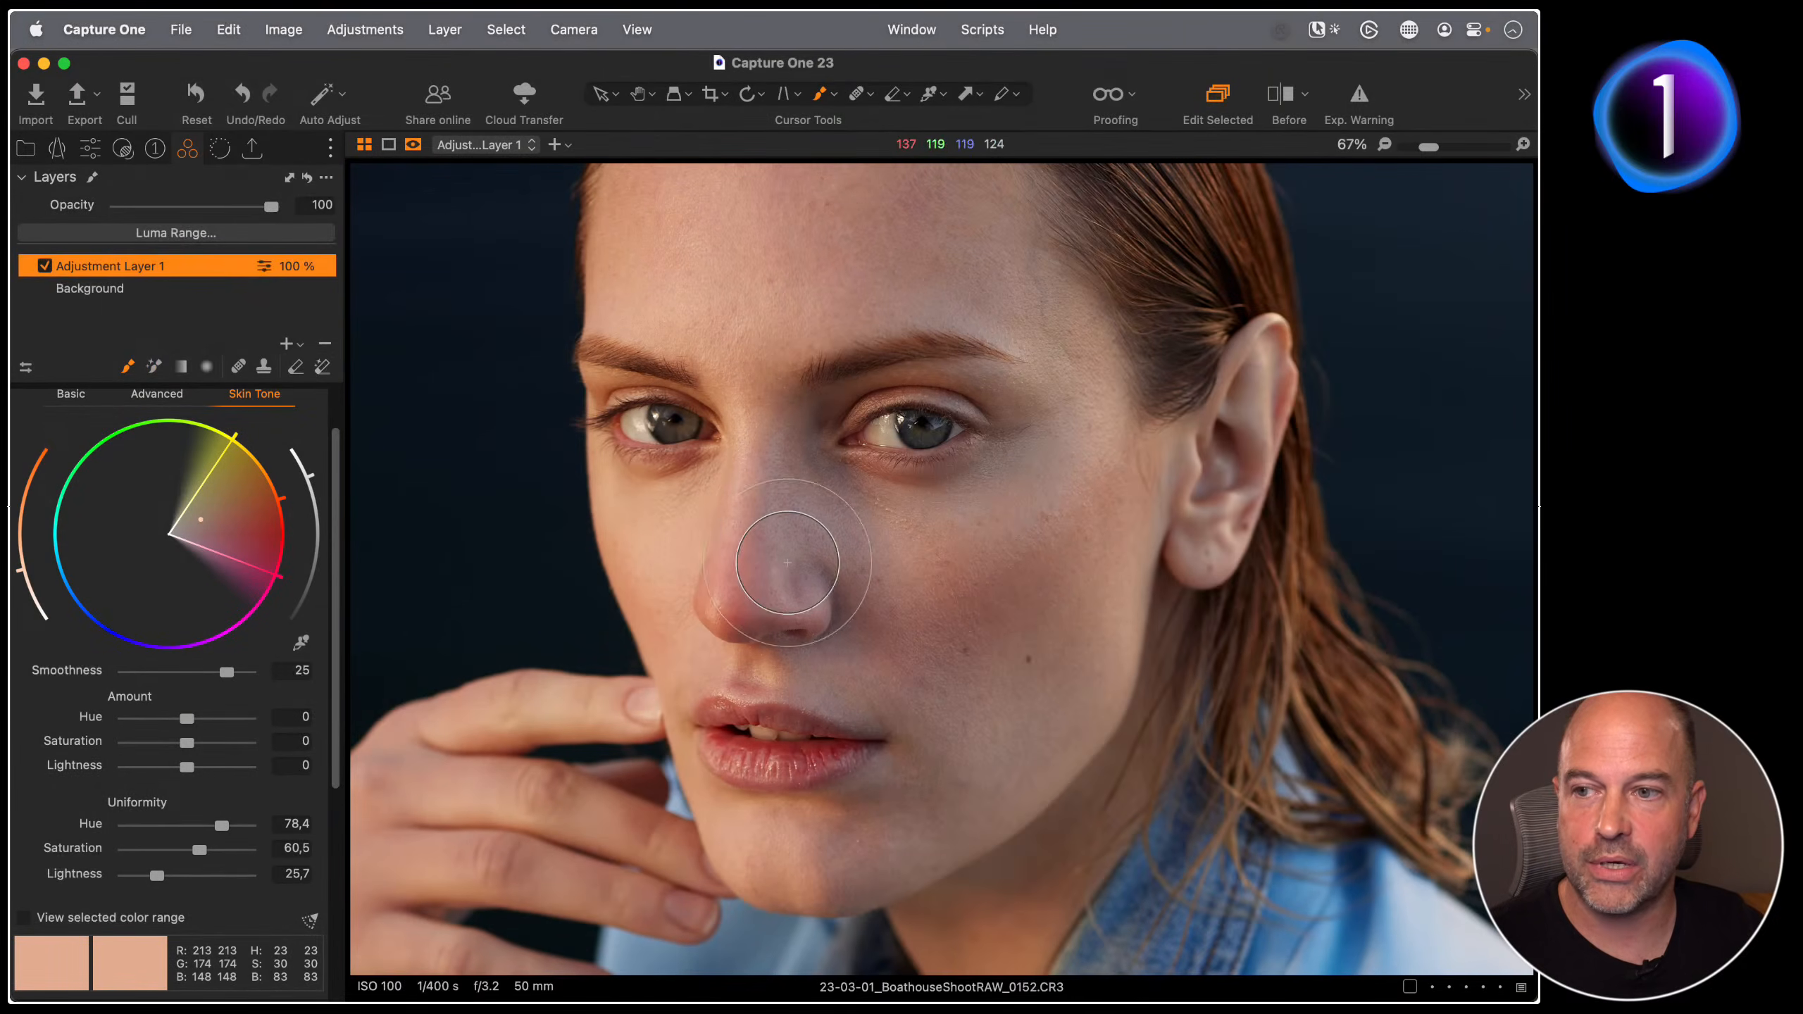
pyautogui.moveTo(787, 562)
pyautogui.mouseDown()
pyautogui.moveTo(958, 644)
pyautogui.moveTo(846, 612)
pyautogui.moveTo(959, 641)
pyautogui.mouseUp()
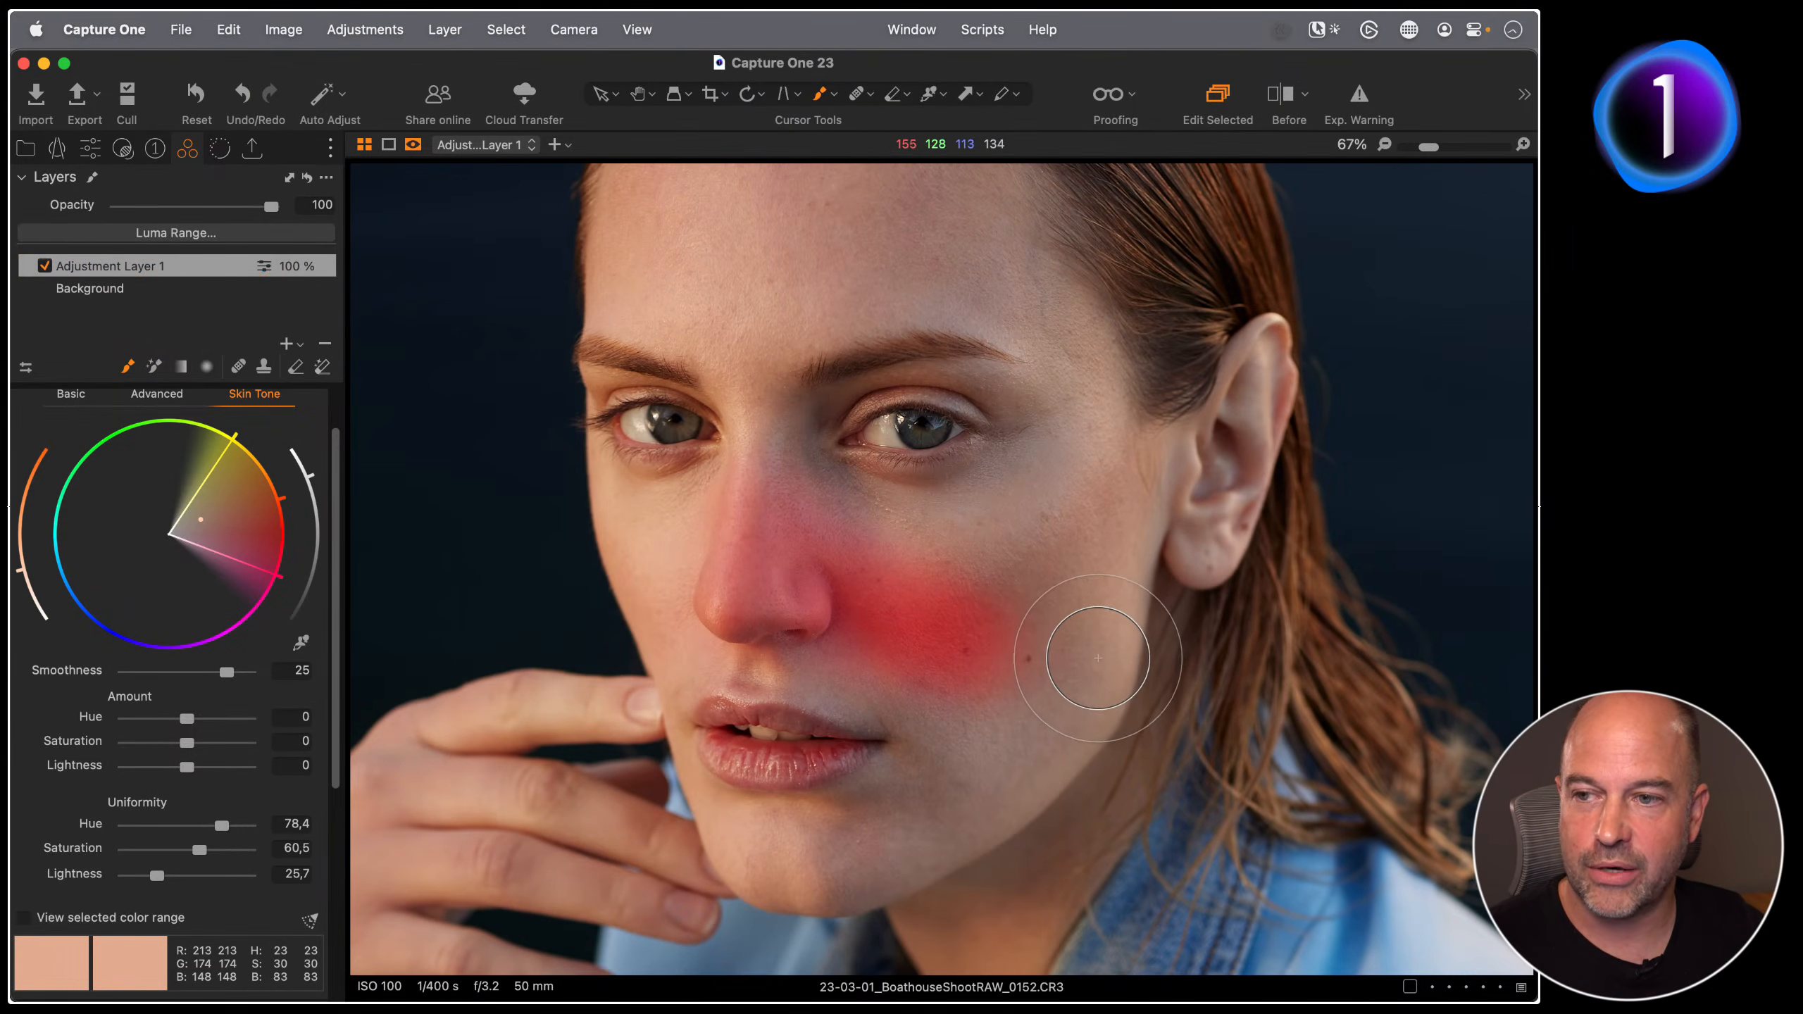
pyautogui.rightClick(151, 266)
pyautogui.click(182, 274)
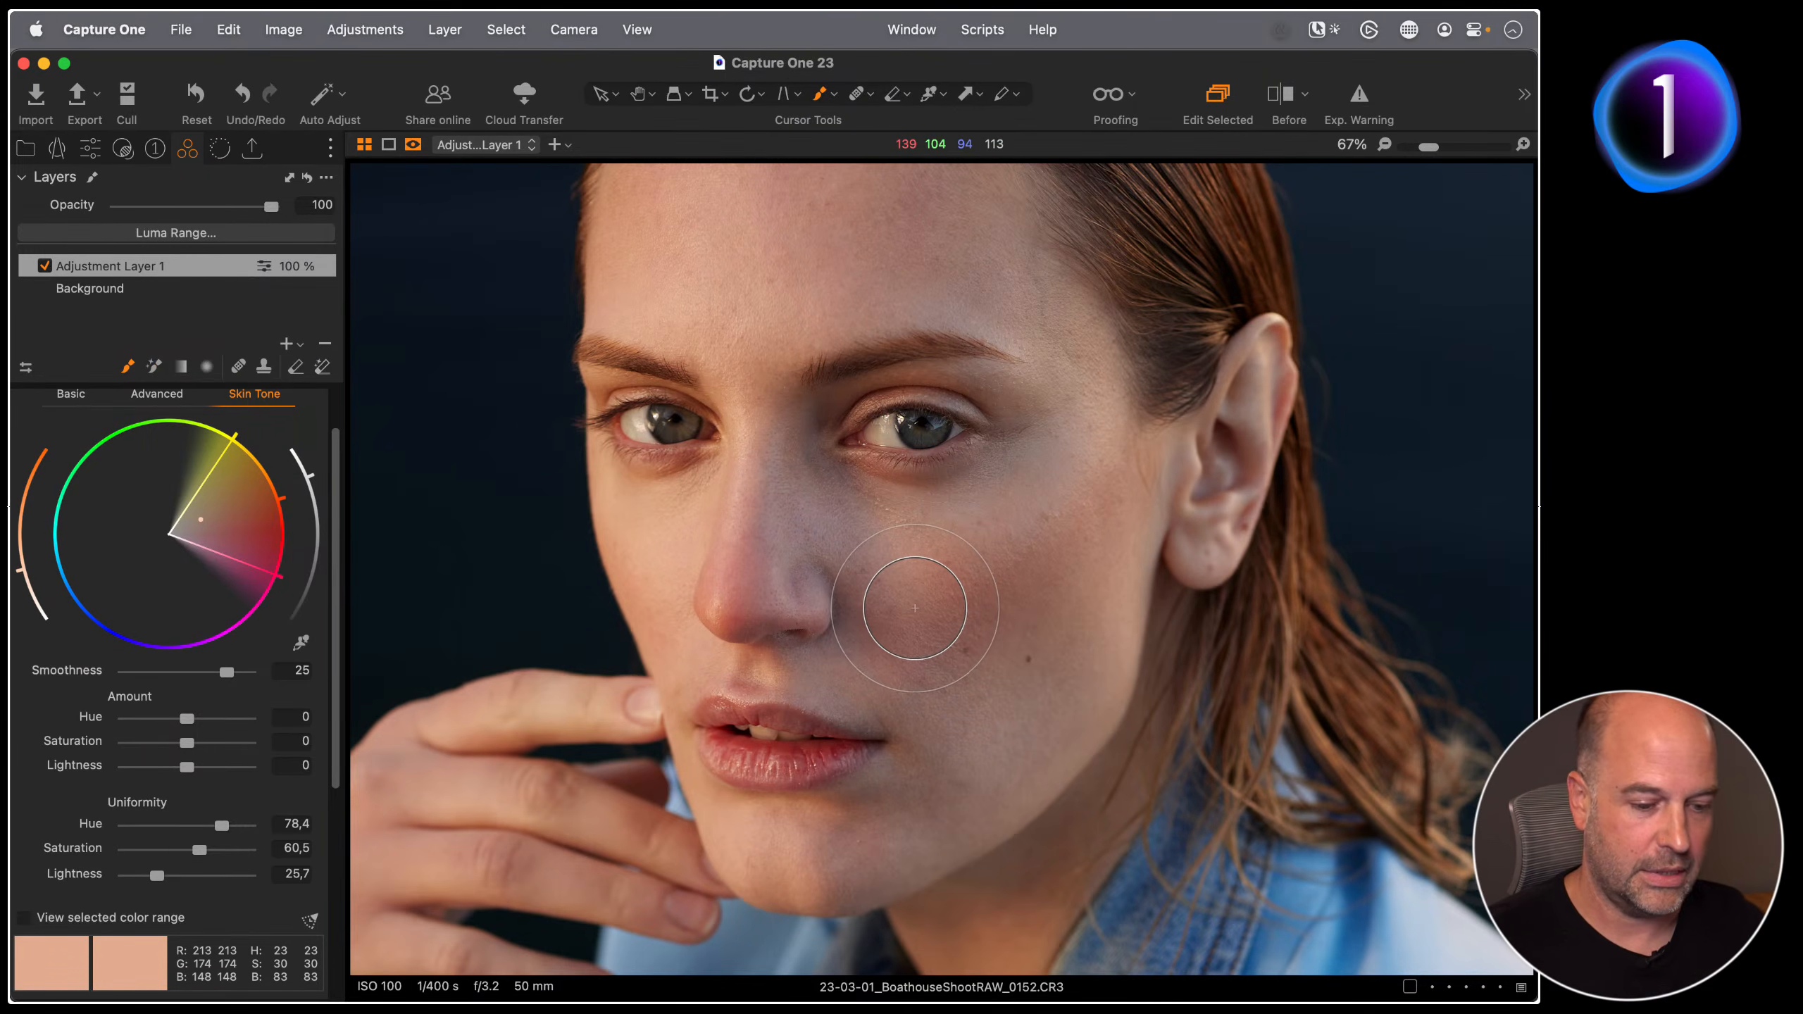
# Step: With the mask display hidden, paint the layer mask over the nose and the skin beside it
pyautogui.moveTo(798, 616)
pyautogui.mouseDown()
pyautogui.moveTo(884, 646)
pyautogui.moveTo(792, 510)
pyautogui.moveTo(794, 618)
pyautogui.moveTo(842, 633)
pyautogui.moveTo(784, 622)
pyautogui.moveTo(837, 640)
pyautogui.mouseUp()
pyautogui.press('super+equal')
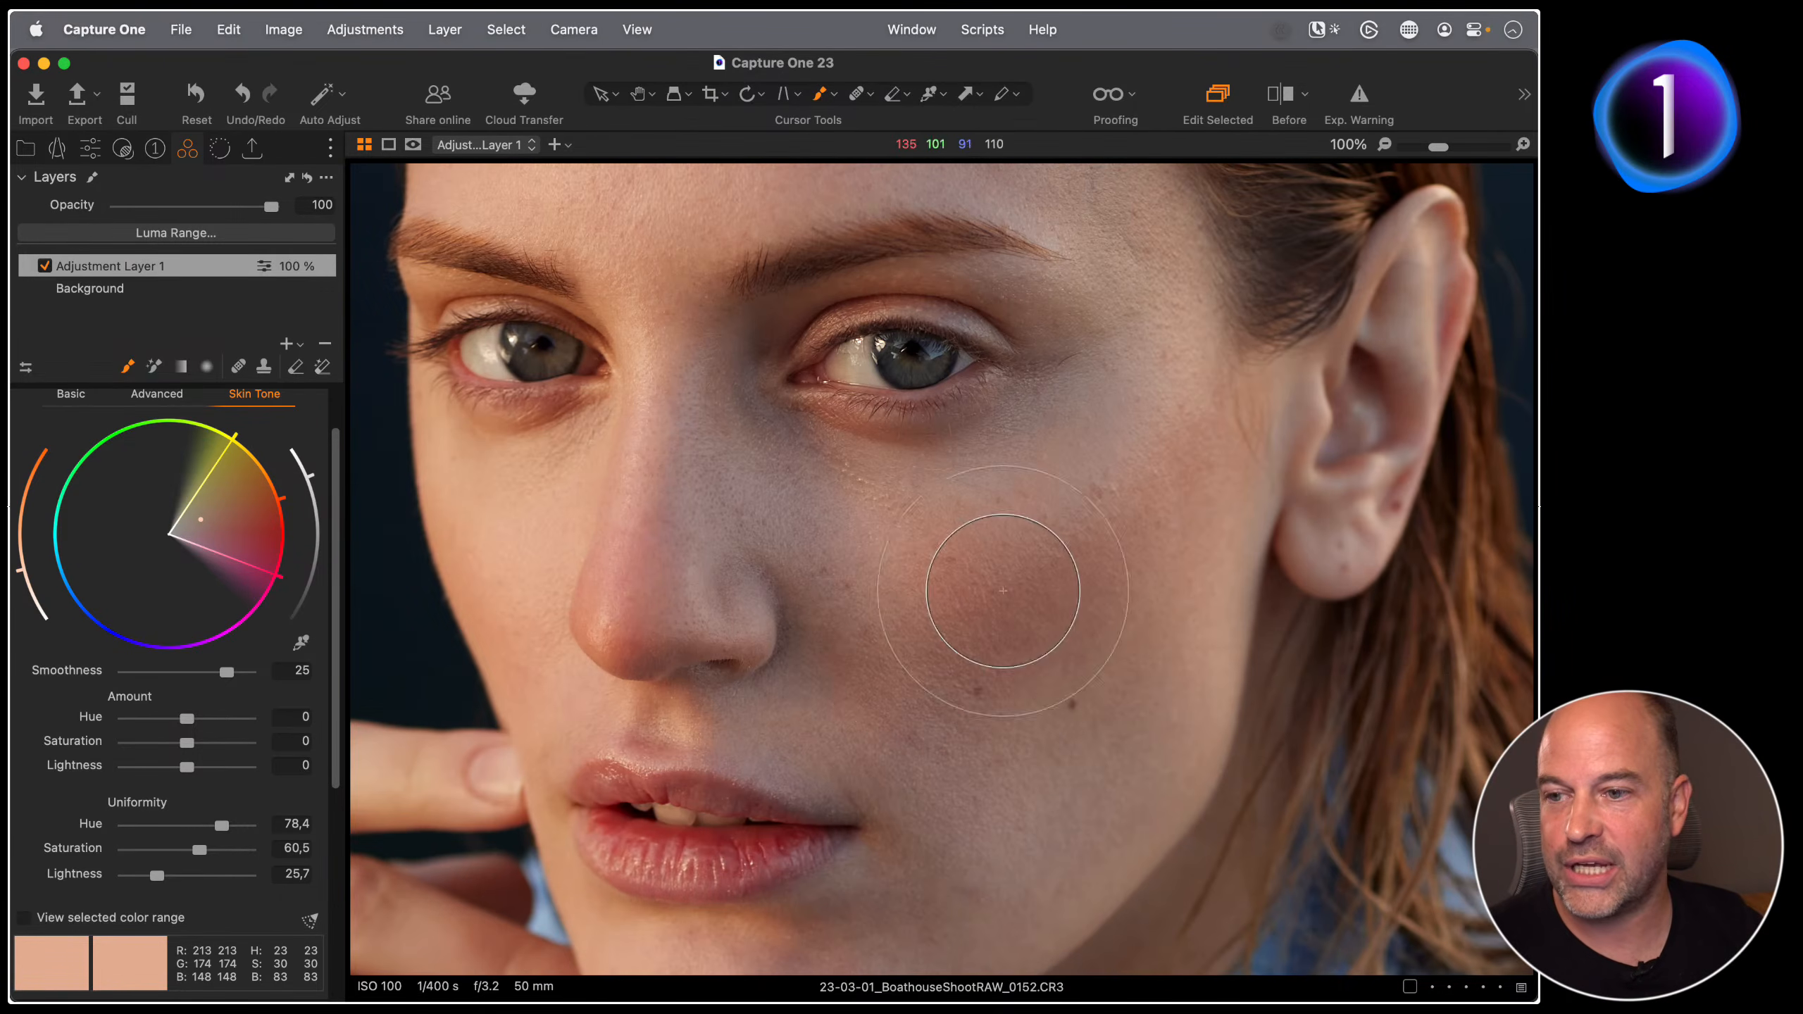
pyautogui.moveTo(729, 653)
pyautogui.mouseDown()
pyautogui.moveTo(896, 703)
pyautogui.moveTo(870, 699)
pyautogui.moveTo(731, 533)
pyautogui.moveTo(736, 501)
pyautogui.moveTo(788, 561)
pyautogui.mouseUp()
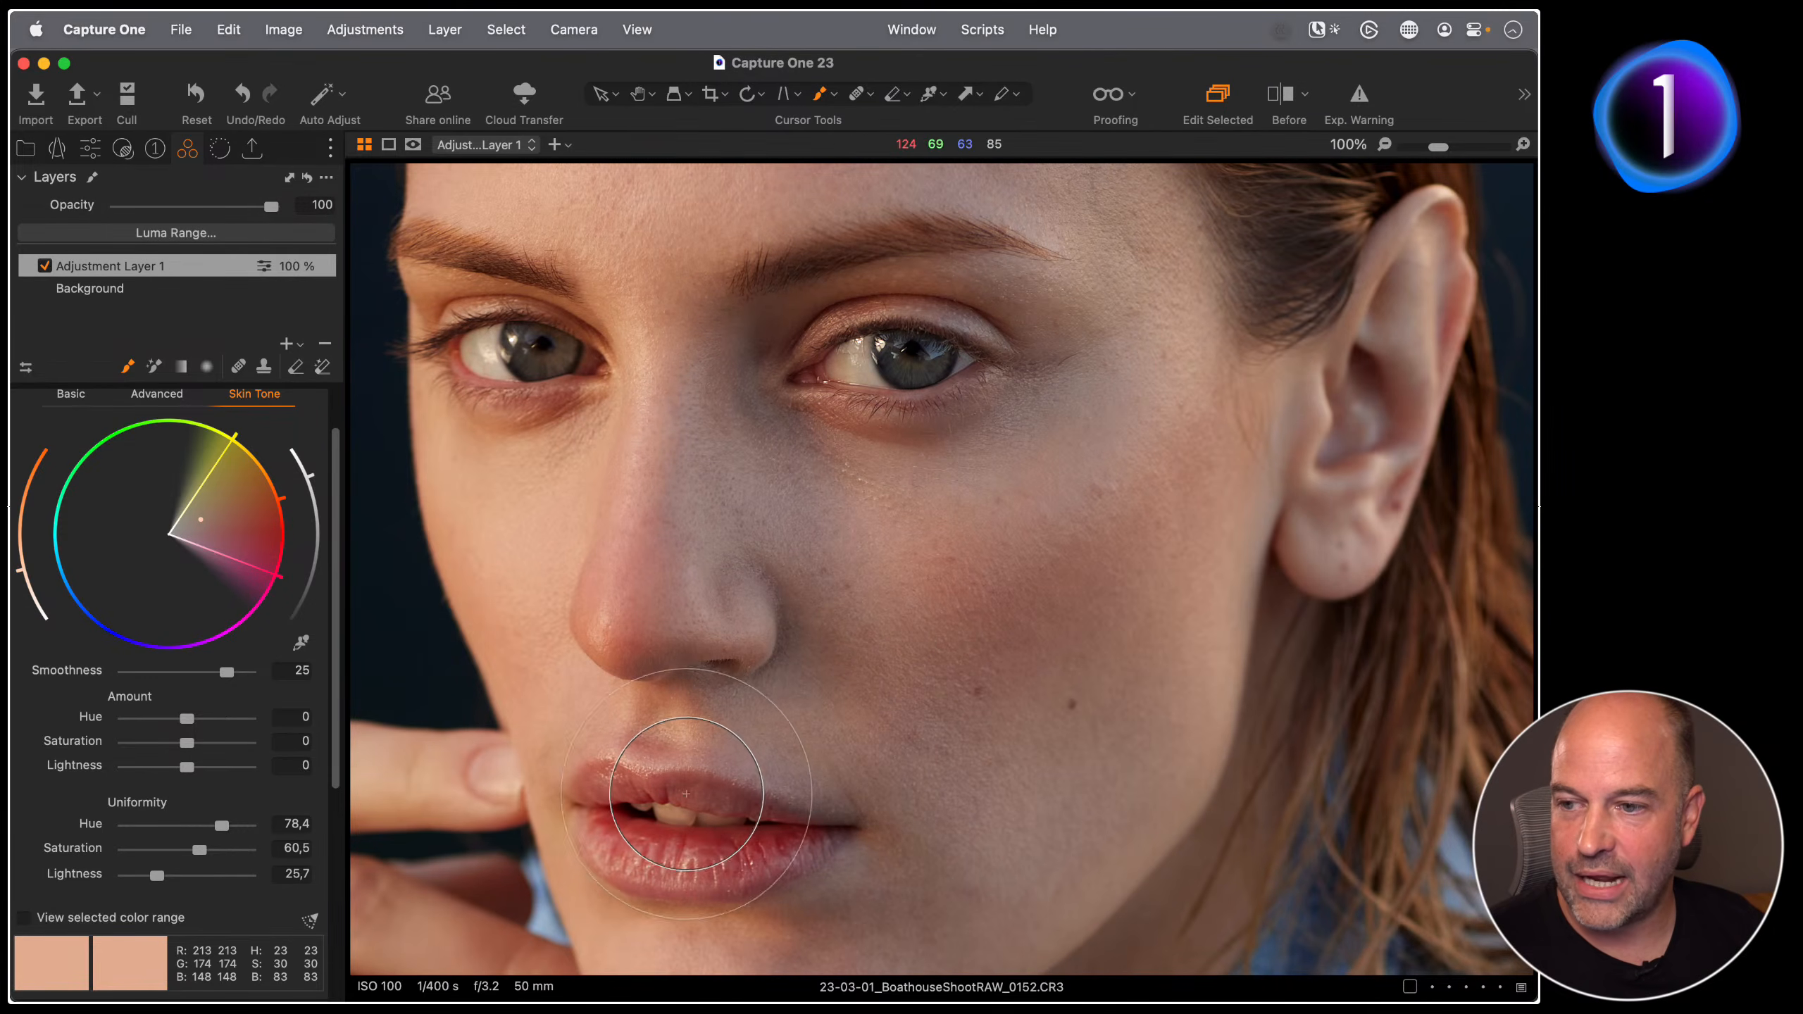
# Step: Reduce the mask brush size to 82 and paint the narrow skin area between the upper lip and the side of the nose
pyautogui.rightClick(870, 692)
pyautogui.moveTo(864, 714); pyautogui.dragTo(849, 712)
pyautogui.moveTo(664, 739)
pyautogui.mouseDown()
pyautogui.moveTo(883, 791)
pyautogui.moveTo(711, 739)
pyautogui.moveTo(651, 747)
pyautogui.moveTo(903, 798)
pyautogui.moveTo(675, 731)
pyautogui.moveTo(755, 696)
pyautogui.moveTo(766, 641)
pyautogui.moveTo(736, 588)
pyautogui.moveTo(790, 574)
pyautogui.mouseUp()
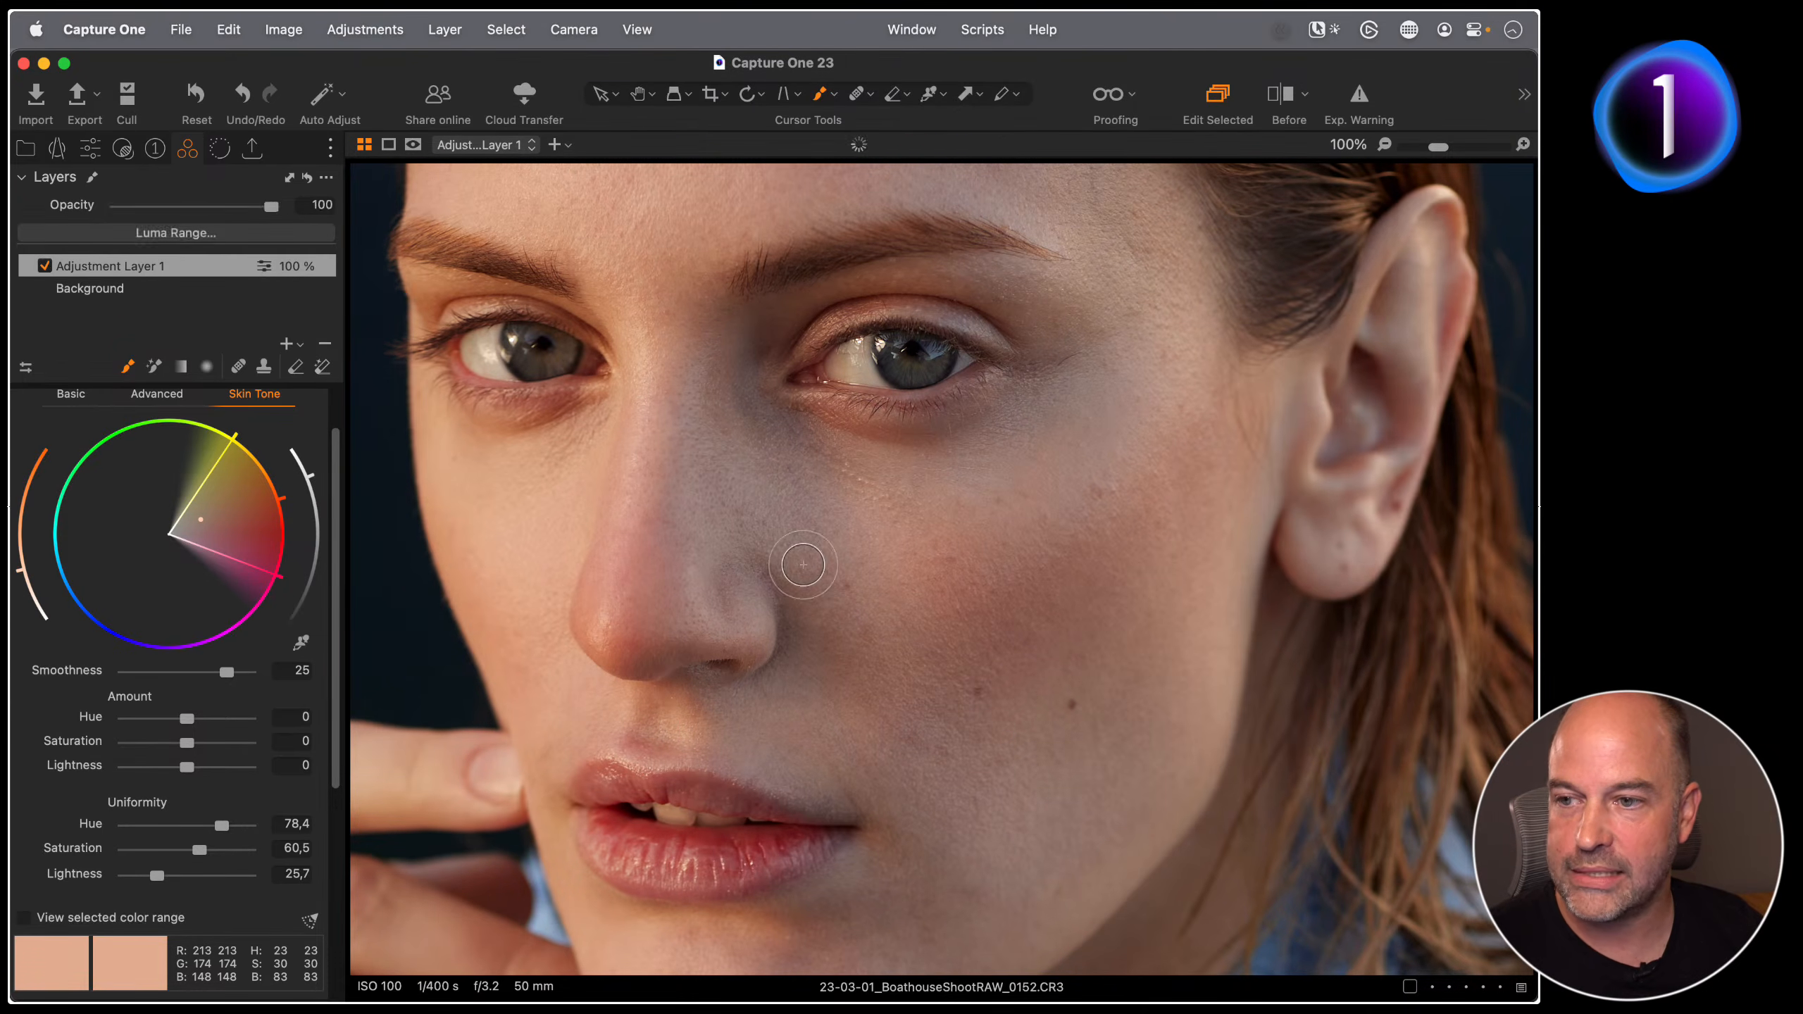
# Step: Enlarge the mask brush and paint the mask over the cheek, chin and jawline
pyautogui.rightClick(829, 595)
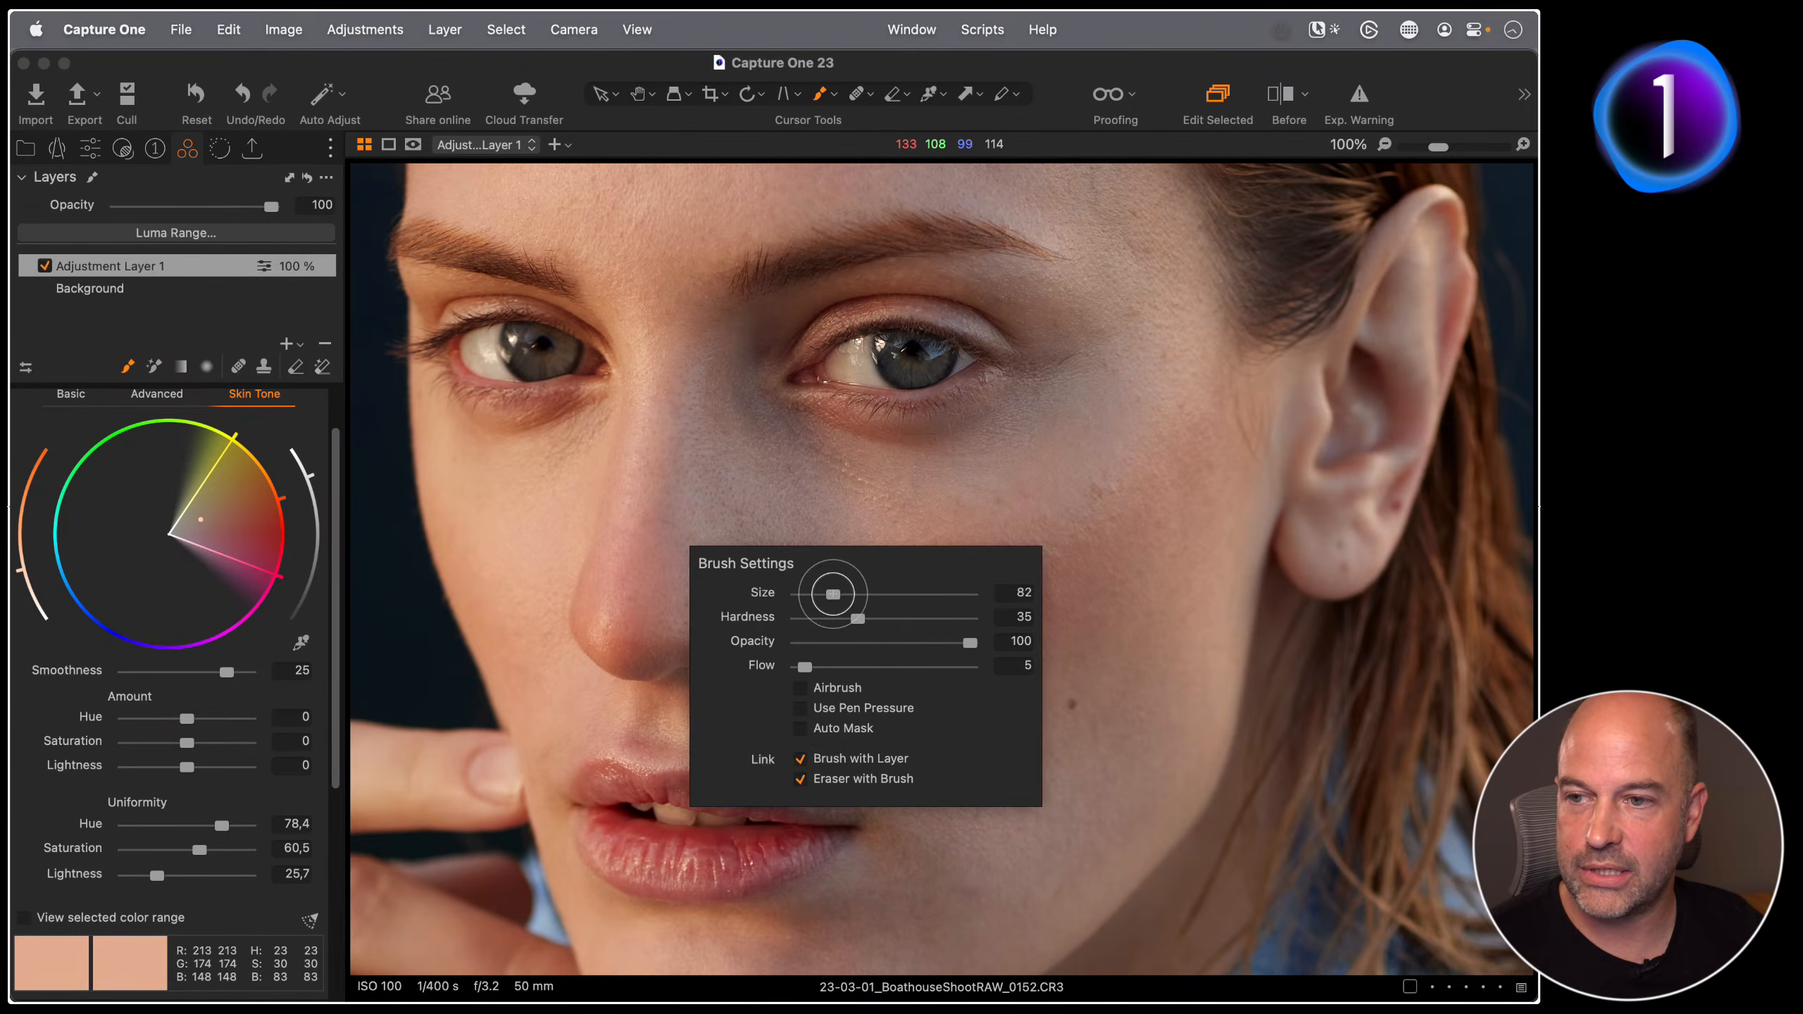
pyautogui.moveTo(828, 595)
pyautogui.mouseDown()
pyautogui.moveTo(851, 593)
pyautogui.moveTo(833, 617)
pyautogui.mouseUp()
pyautogui.moveTo(756, 498)
pyautogui.mouseDown()
pyautogui.moveTo(1062, 505)
pyautogui.moveTo(1149, 458)
pyautogui.moveTo(762, 539)
pyautogui.moveTo(1031, 661)
pyautogui.moveTo(885, 687)
pyautogui.moveTo(907, 889)
pyautogui.moveTo(891, 901)
pyautogui.moveTo(1059, 760)
pyautogui.moveTo(1099, 499)
pyautogui.mouseUp()
pyautogui.moveTo(916, 725)
pyautogui.mouseDown()
pyautogui.moveTo(747, 813)
pyautogui.moveTo(798, 764)
pyautogui.moveTo(900, 751)
pyautogui.moveTo(820, 828)
pyautogui.moveTo(991, 635)
pyautogui.mouseUp()
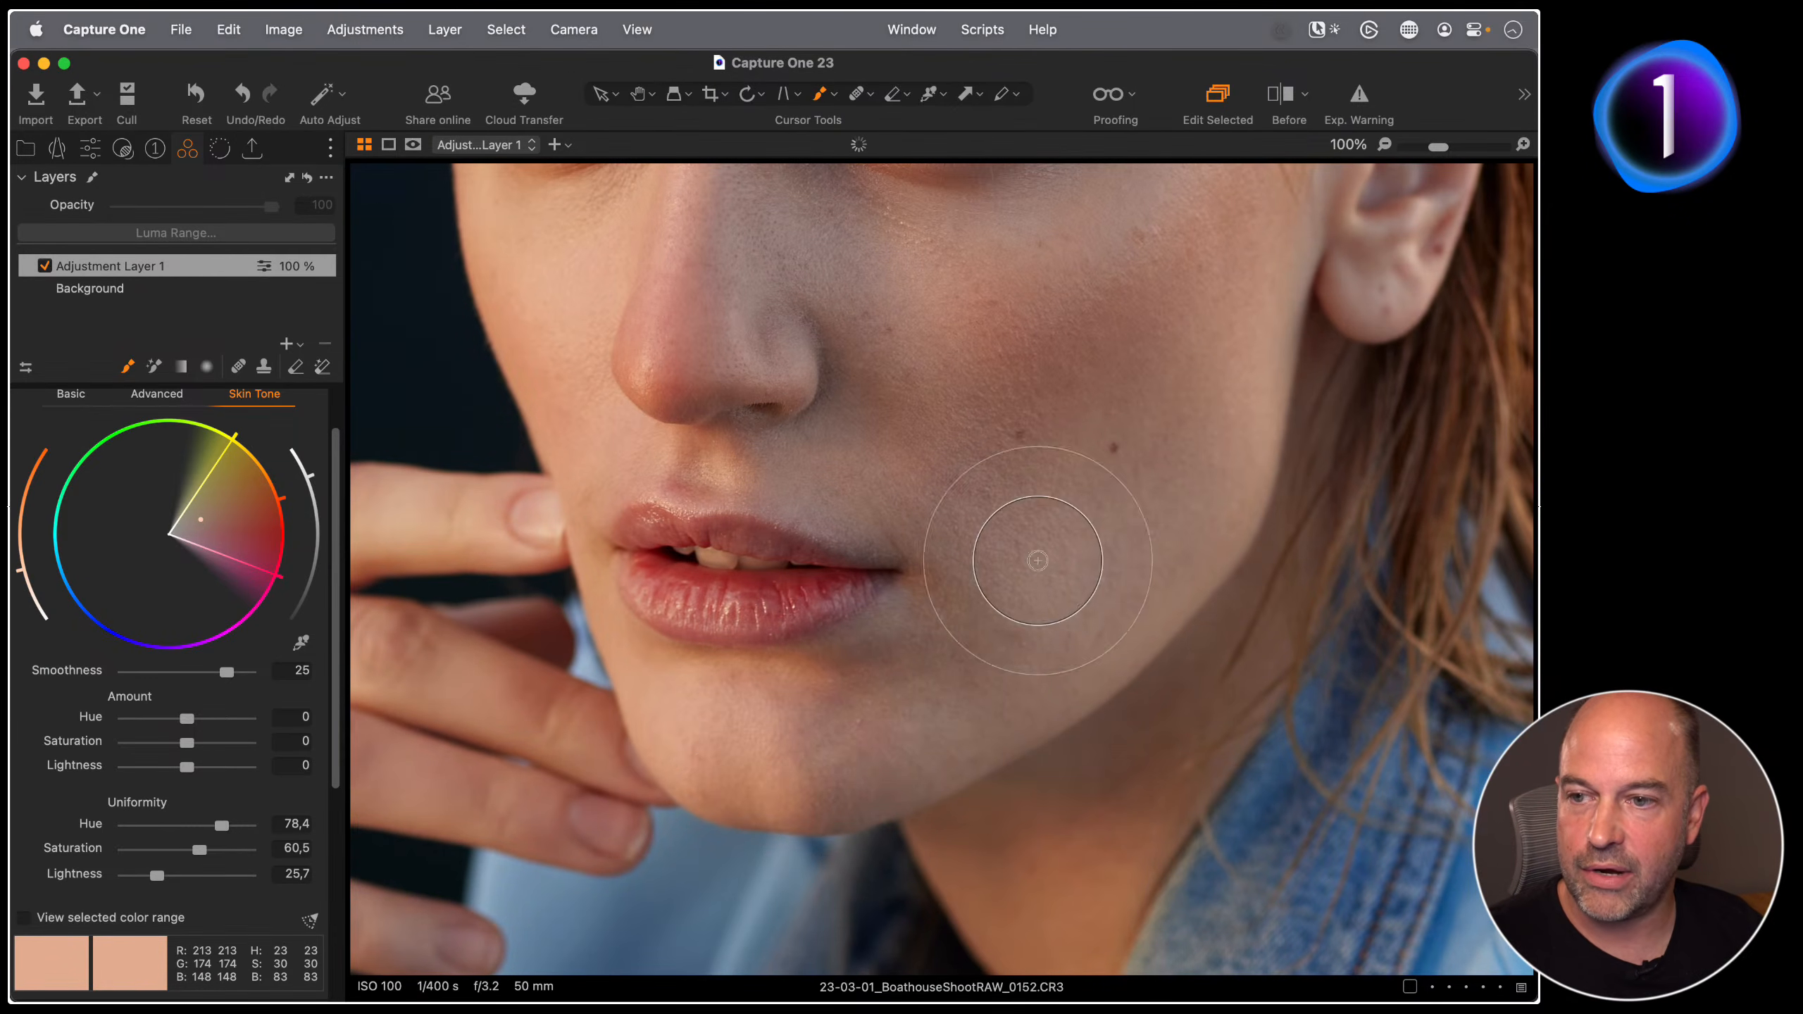
pyautogui.moveTo(1159, 307)
pyautogui.mouseDown()
pyautogui.moveTo(1050, 618)
pyautogui.moveTo(1043, 522)
pyautogui.moveTo(686, 593)
pyautogui.moveTo(761, 575)
pyautogui.moveTo(613, 531)
pyautogui.moveTo(523, 665)
pyautogui.moveTo(664, 564)
pyautogui.moveTo(780, 735)
pyautogui.moveTo(578, 674)
pyautogui.moveTo(664, 644)
pyautogui.moveTo(676, 564)
pyautogui.moveTo(684, 604)
pyautogui.mouseUp()
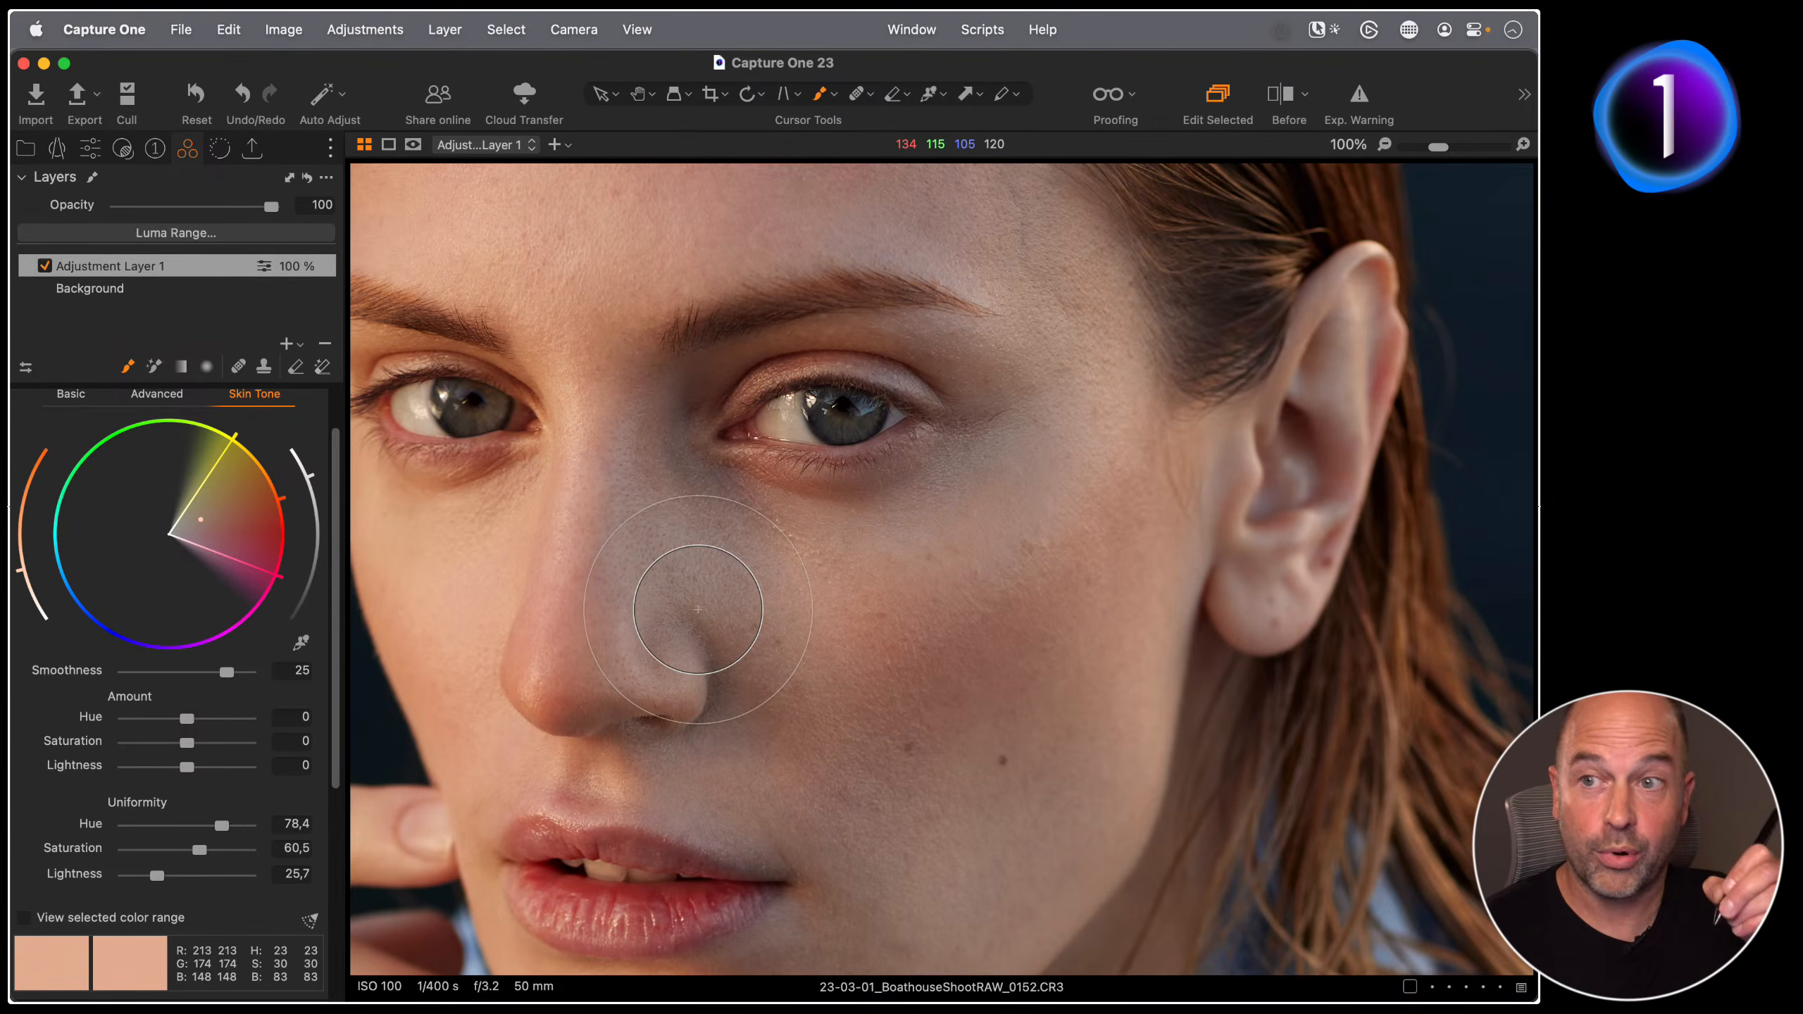
# Step: Paint the mask across the forehead and down to the temple
pyautogui.moveTo(805, 302); pyautogui.dragTo(874, 421)
pyautogui.scroll(5, 874, 422)
pyautogui.moveTo(954, 487); pyautogui.dragTo(1081, 547)
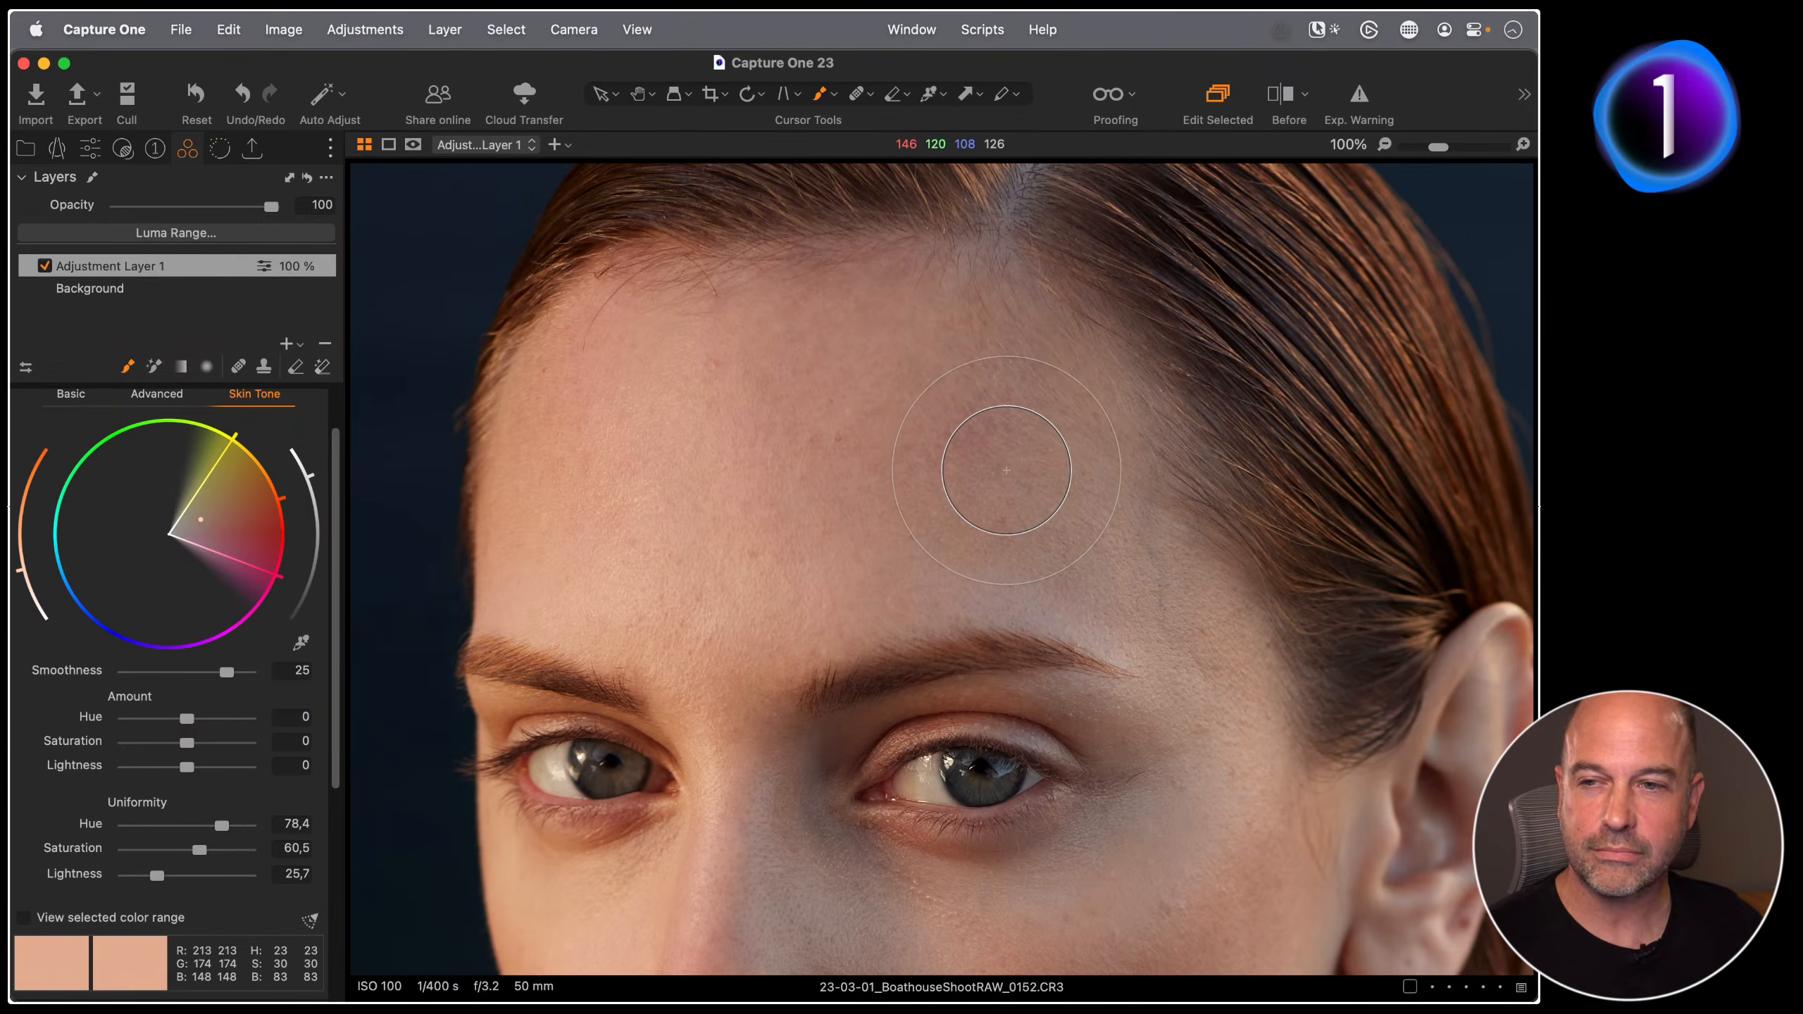
pyautogui.moveTo(1007, 423)
pyautogui.mouseDown()
pyautogui.moveTo(937, 314)
pyautogui.moveTo(704, 354)
pyautogui.moveTo(1055, 403)
pyautogui.moveTo(1200, 561)
pyautogui.moveTo(1206, 781)
pyautogui.moveTo(979, 646)
pyautogui.moveTo(915, 640)
pyautogui.moveTo(908, 611)
pyautogui.moveTo(1183, 625)
pyautogui.mouseUp()
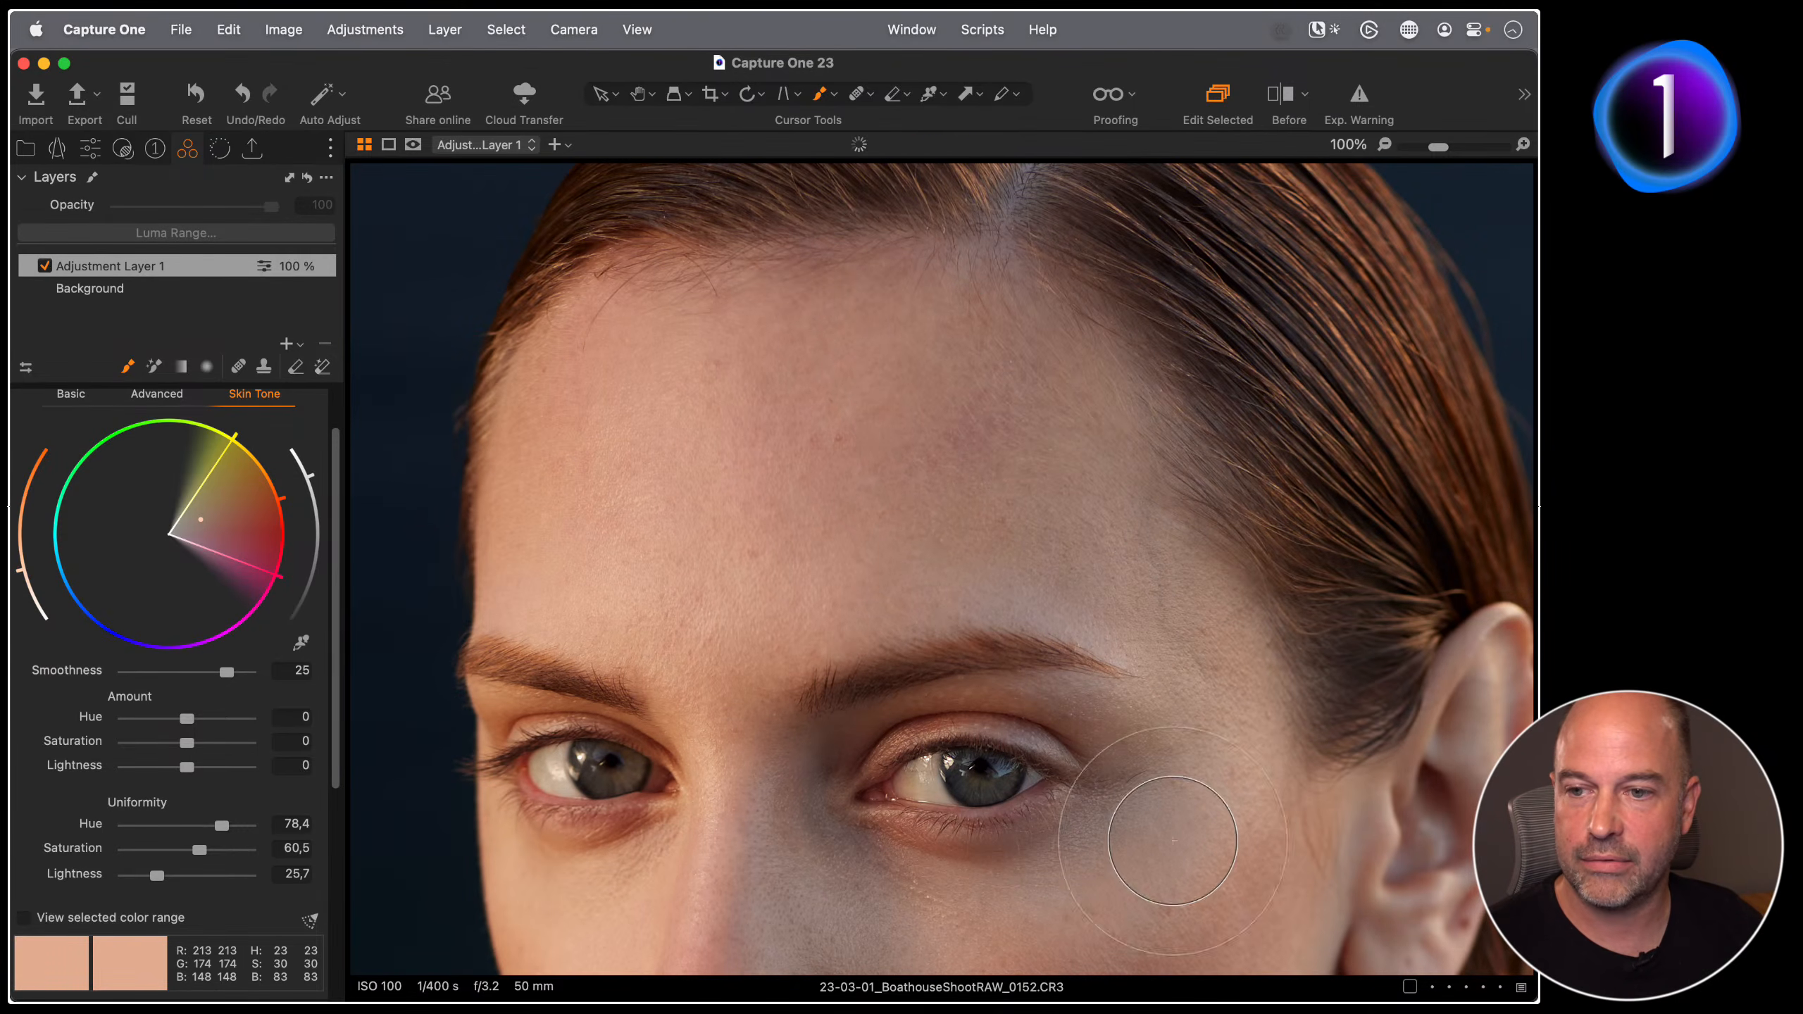
# Step: Paint the mask over the side of the face beside the eye and over the ear using a smaller brush
pyautogui.moveTo(1171, 774); pyautogui.dragTo(933, 471)
pyautogui.moveTo(1183, 522)
pyautogui.mouseDown()
pyautogui.moveTo(1125, 512)
pyautogui.moveTo(1162, 490)
pyautogui.moveTo(1071, 584)
pyautogui.moveTo(1165, 536)
pyautogui.moveTo(1183, 610)
pyautogui.moveTo(1255, 371)
pyautogui.moveTo(1260, 404)
pyautogui.moveTo(1177, 618)
pyautogui.mouseUp()
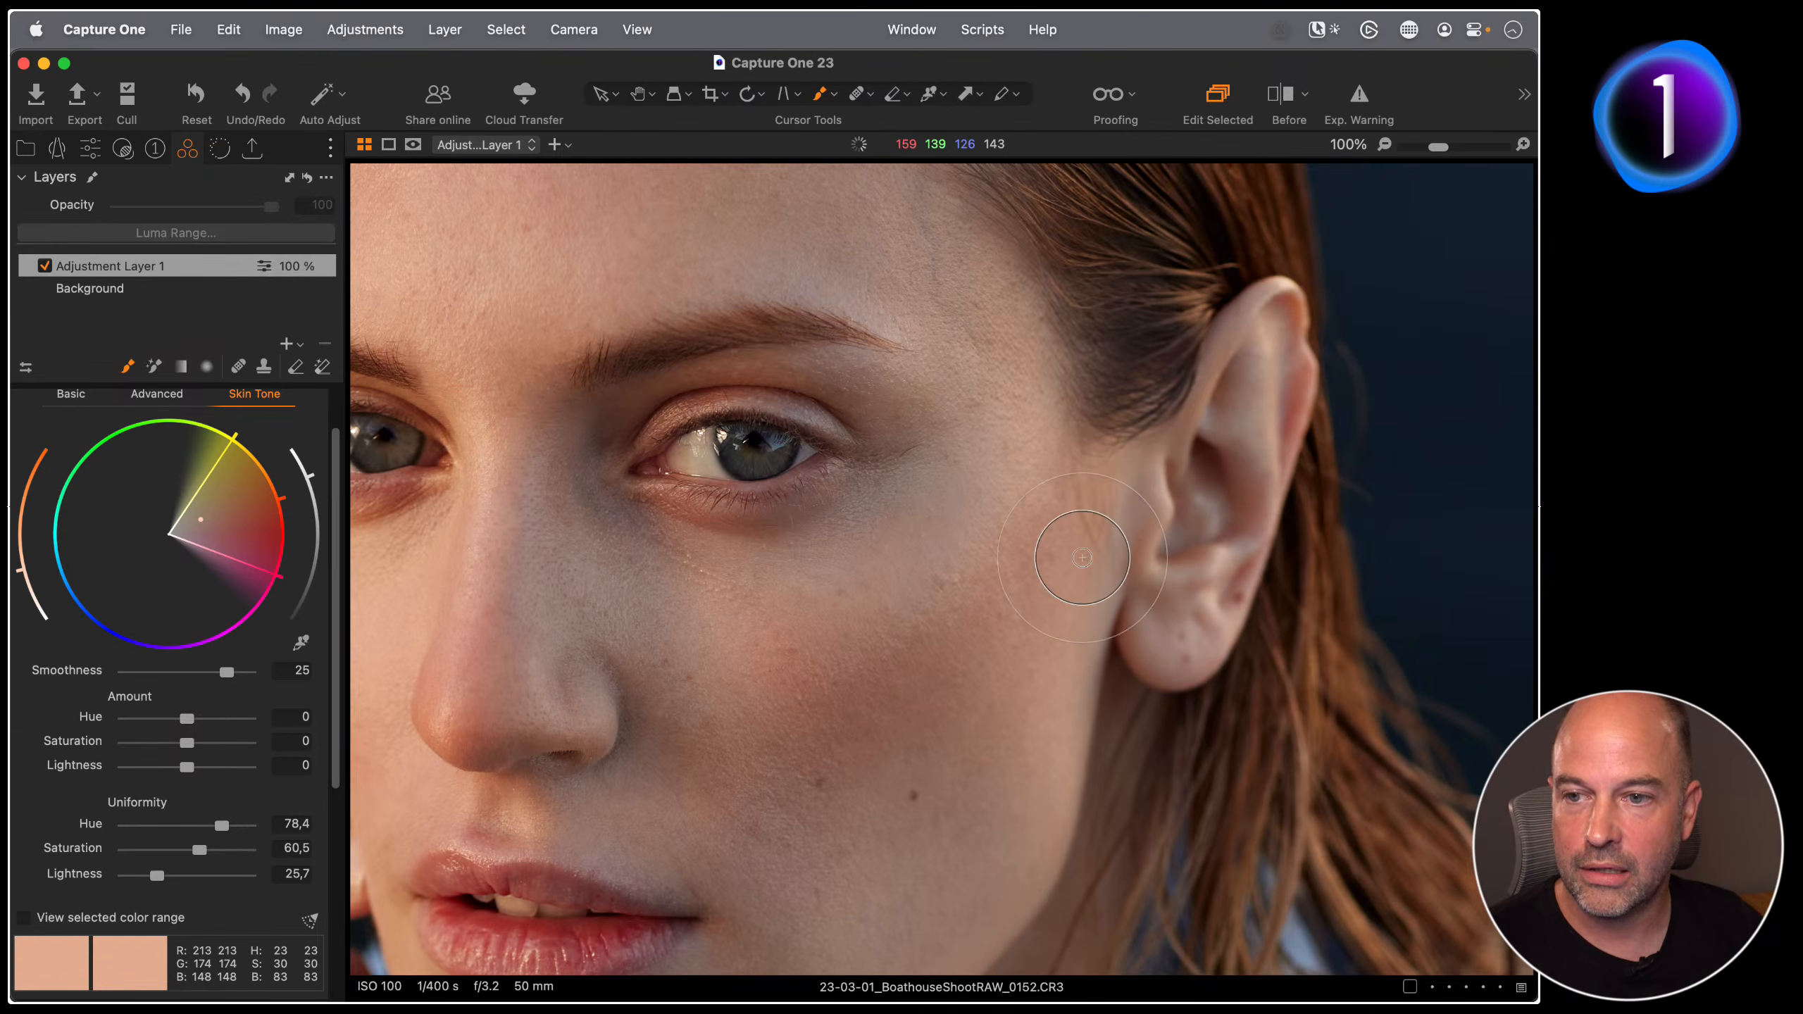
pyautogui.moveTo(1075, 649); pyautogui.dragTo(1065, 639)
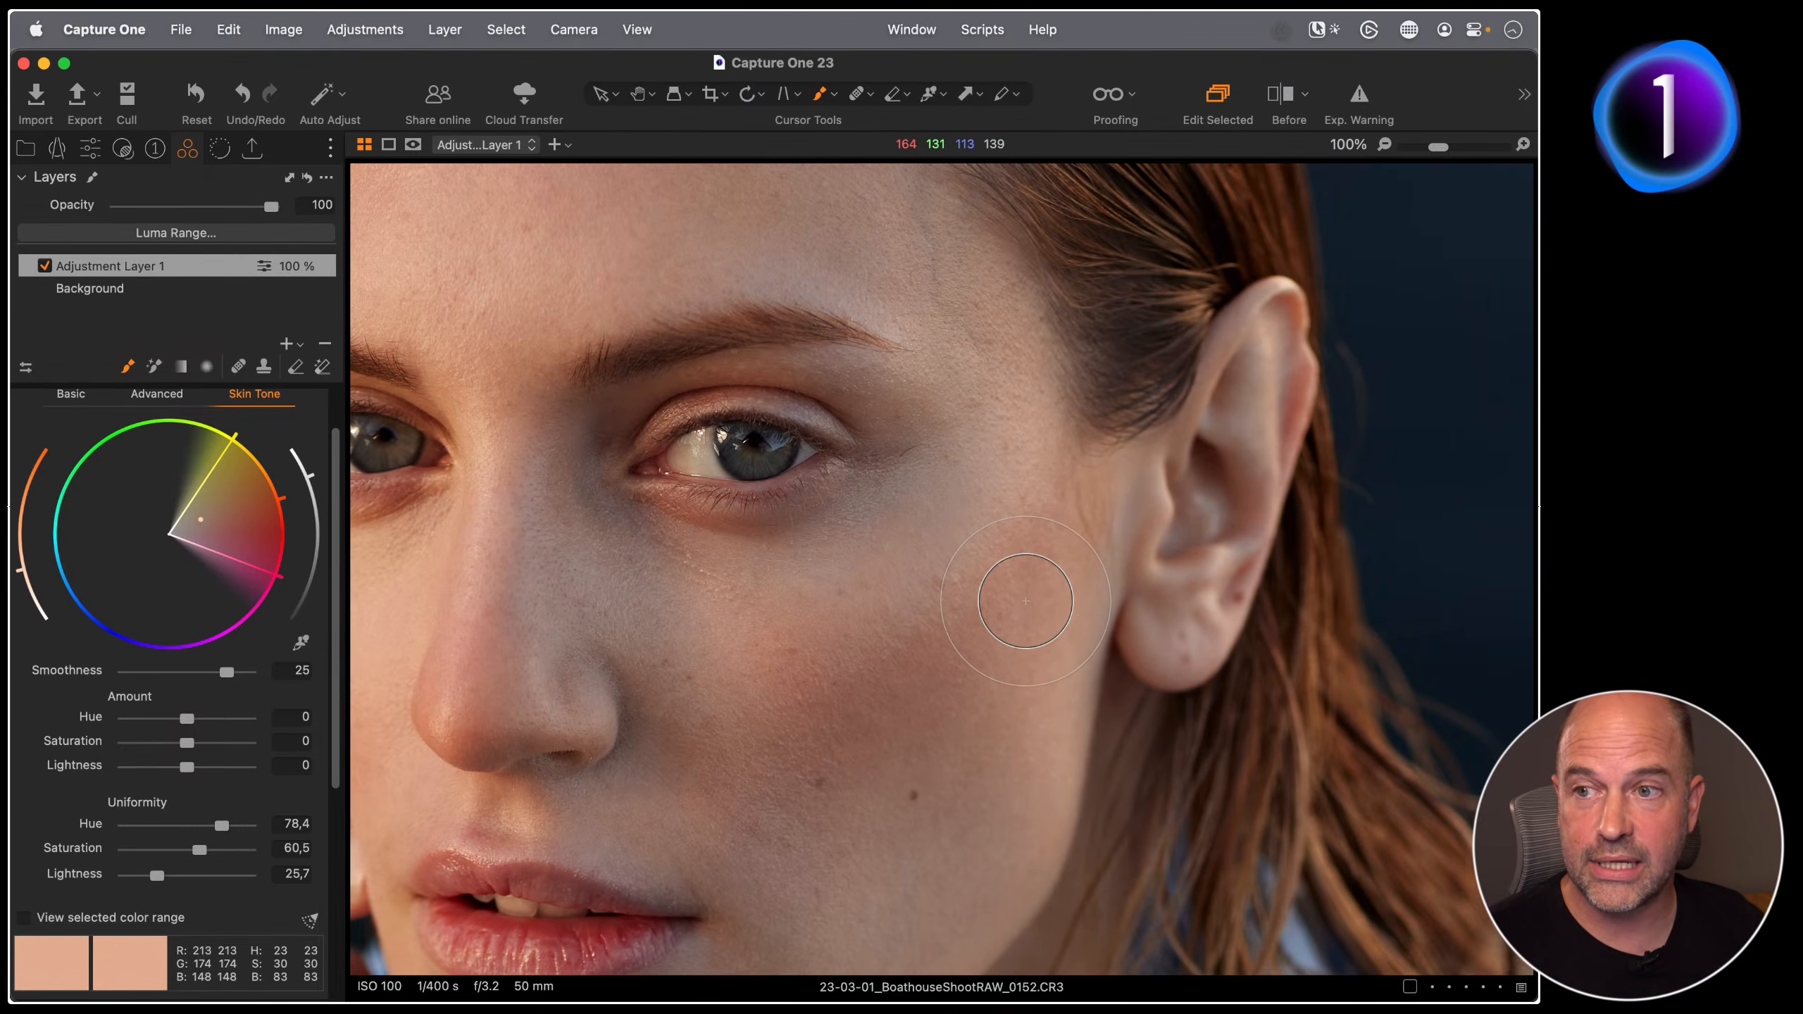
# Step: Paint the mask along the shaded side of the forearm up to the wrist using a larger brush
pyautogui.scroll(-10, 922, 640)
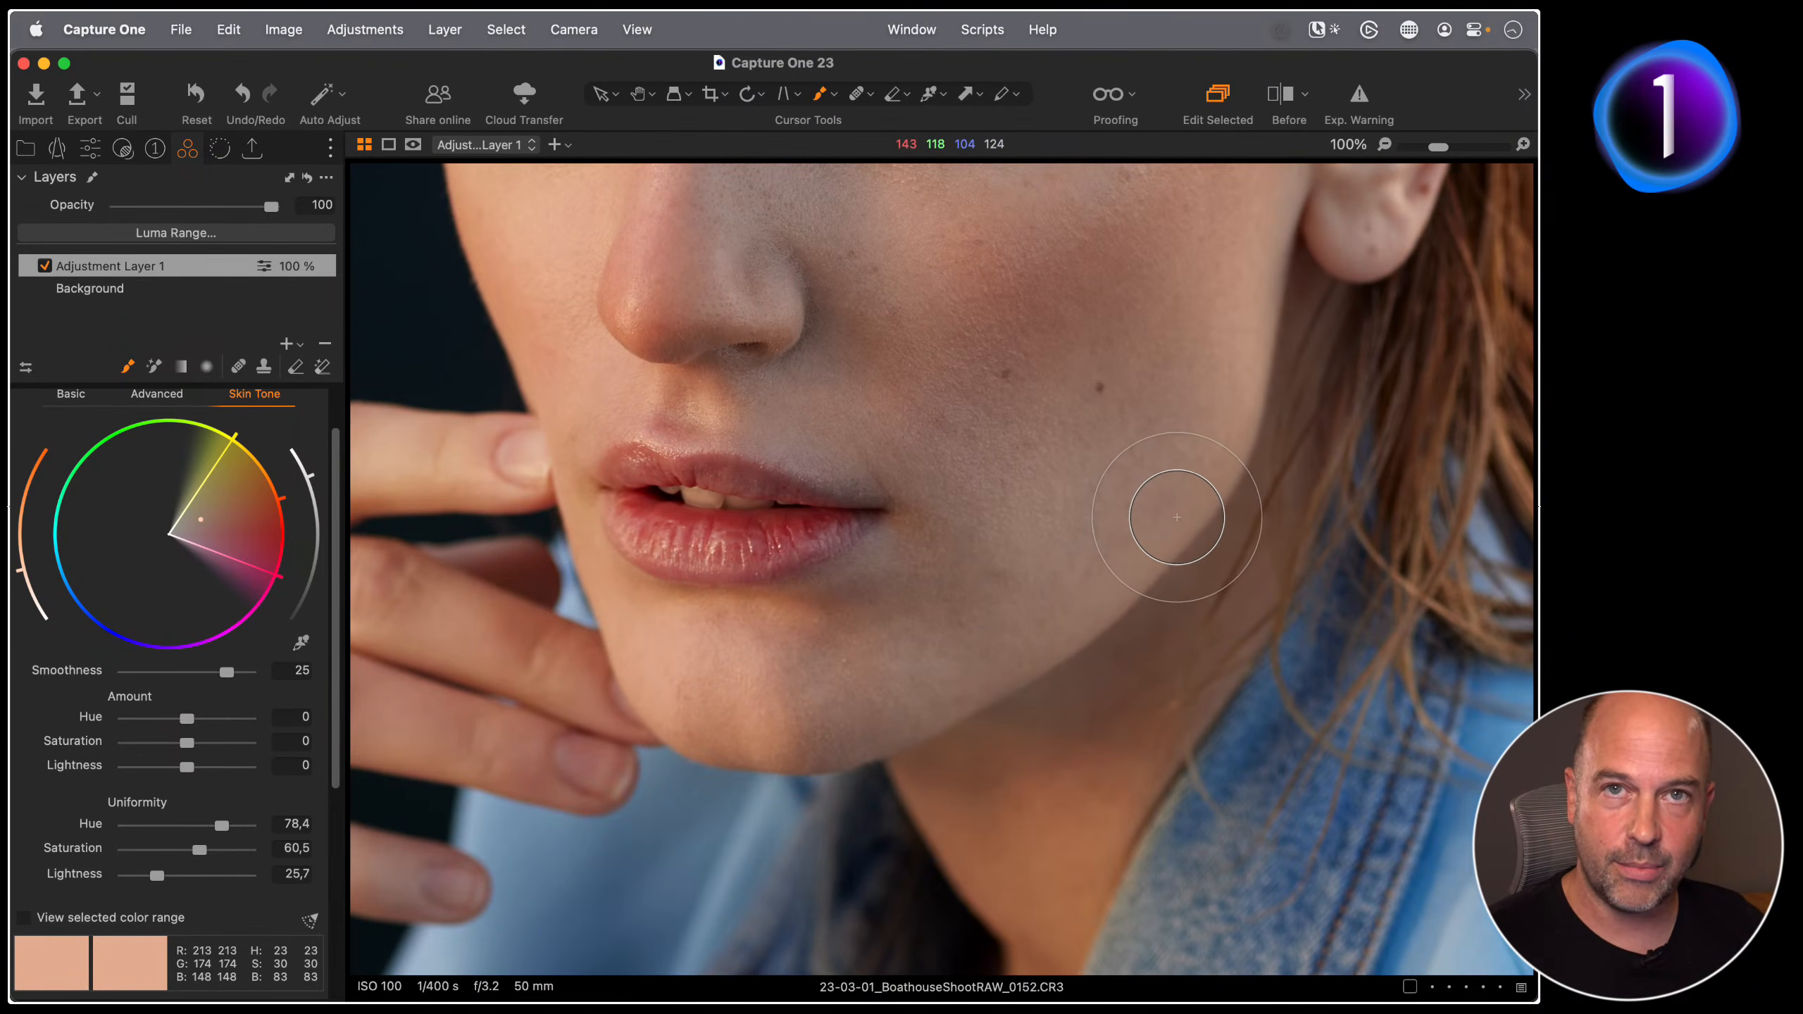
pyautogui.scroll(-15, 692, 684)
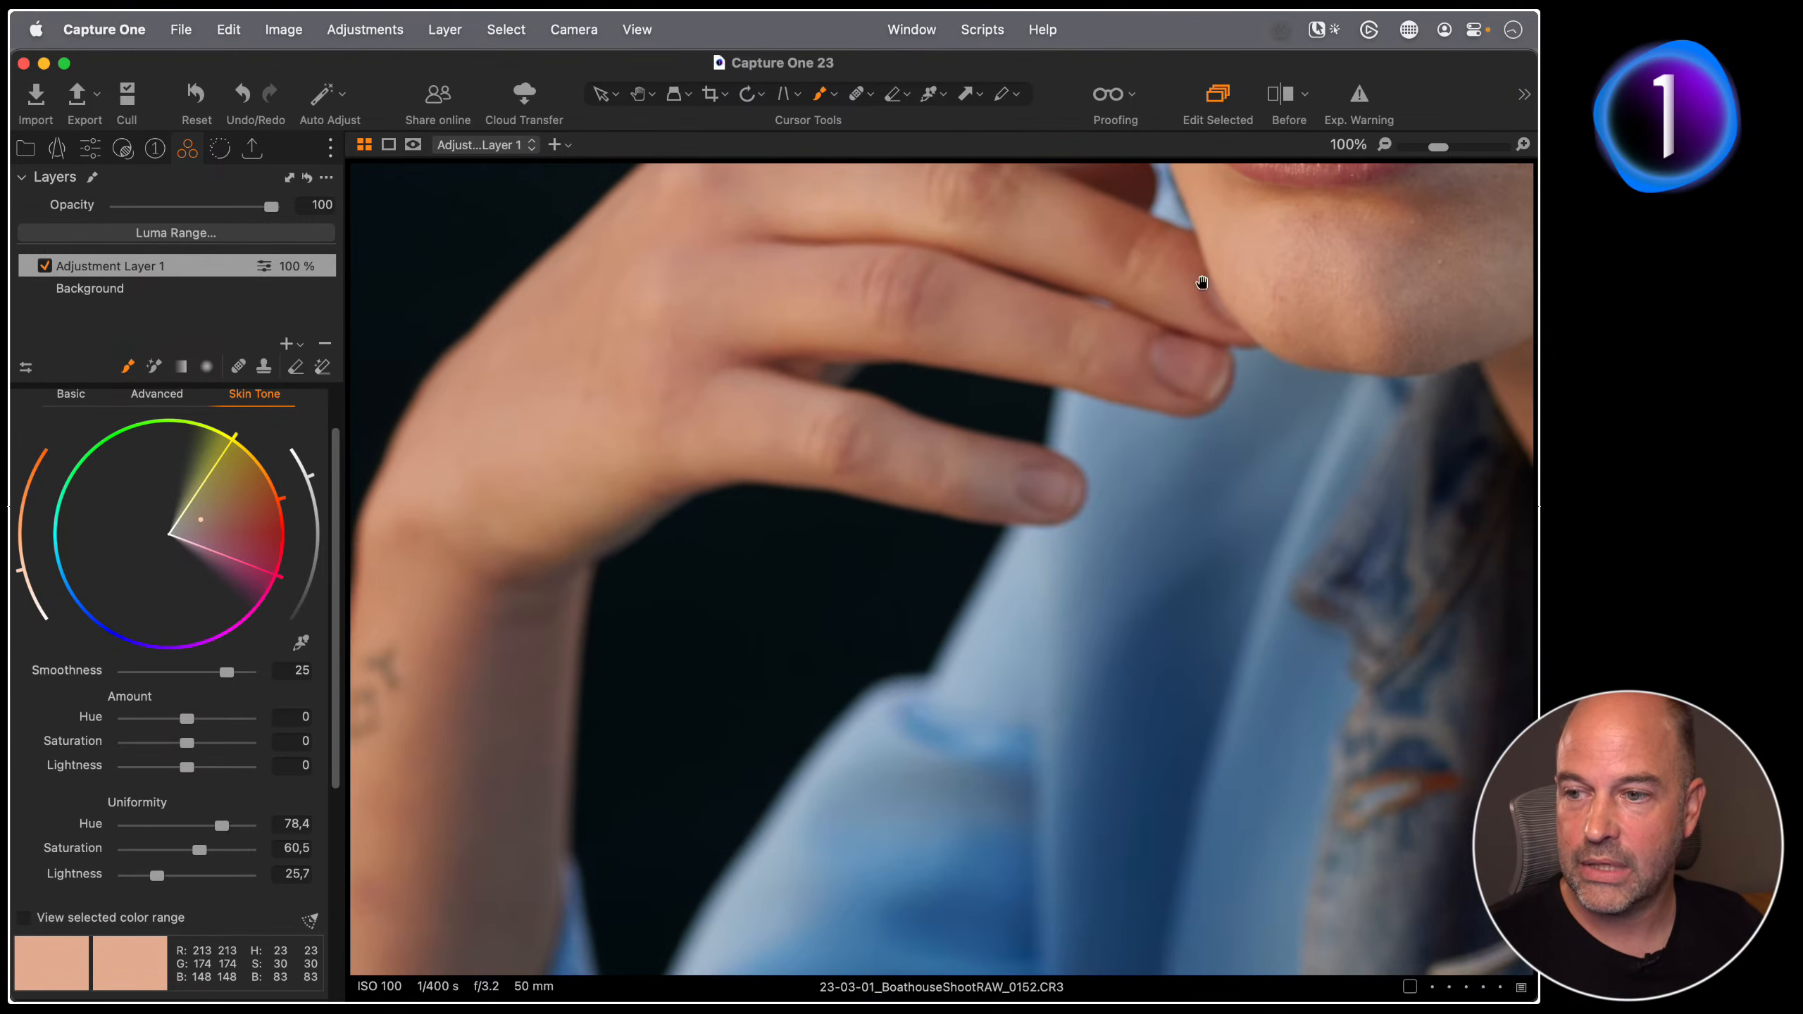
pyautogui.scroll(7, 1078, 620)
pyautogui.scroll(-15, 752, 753)
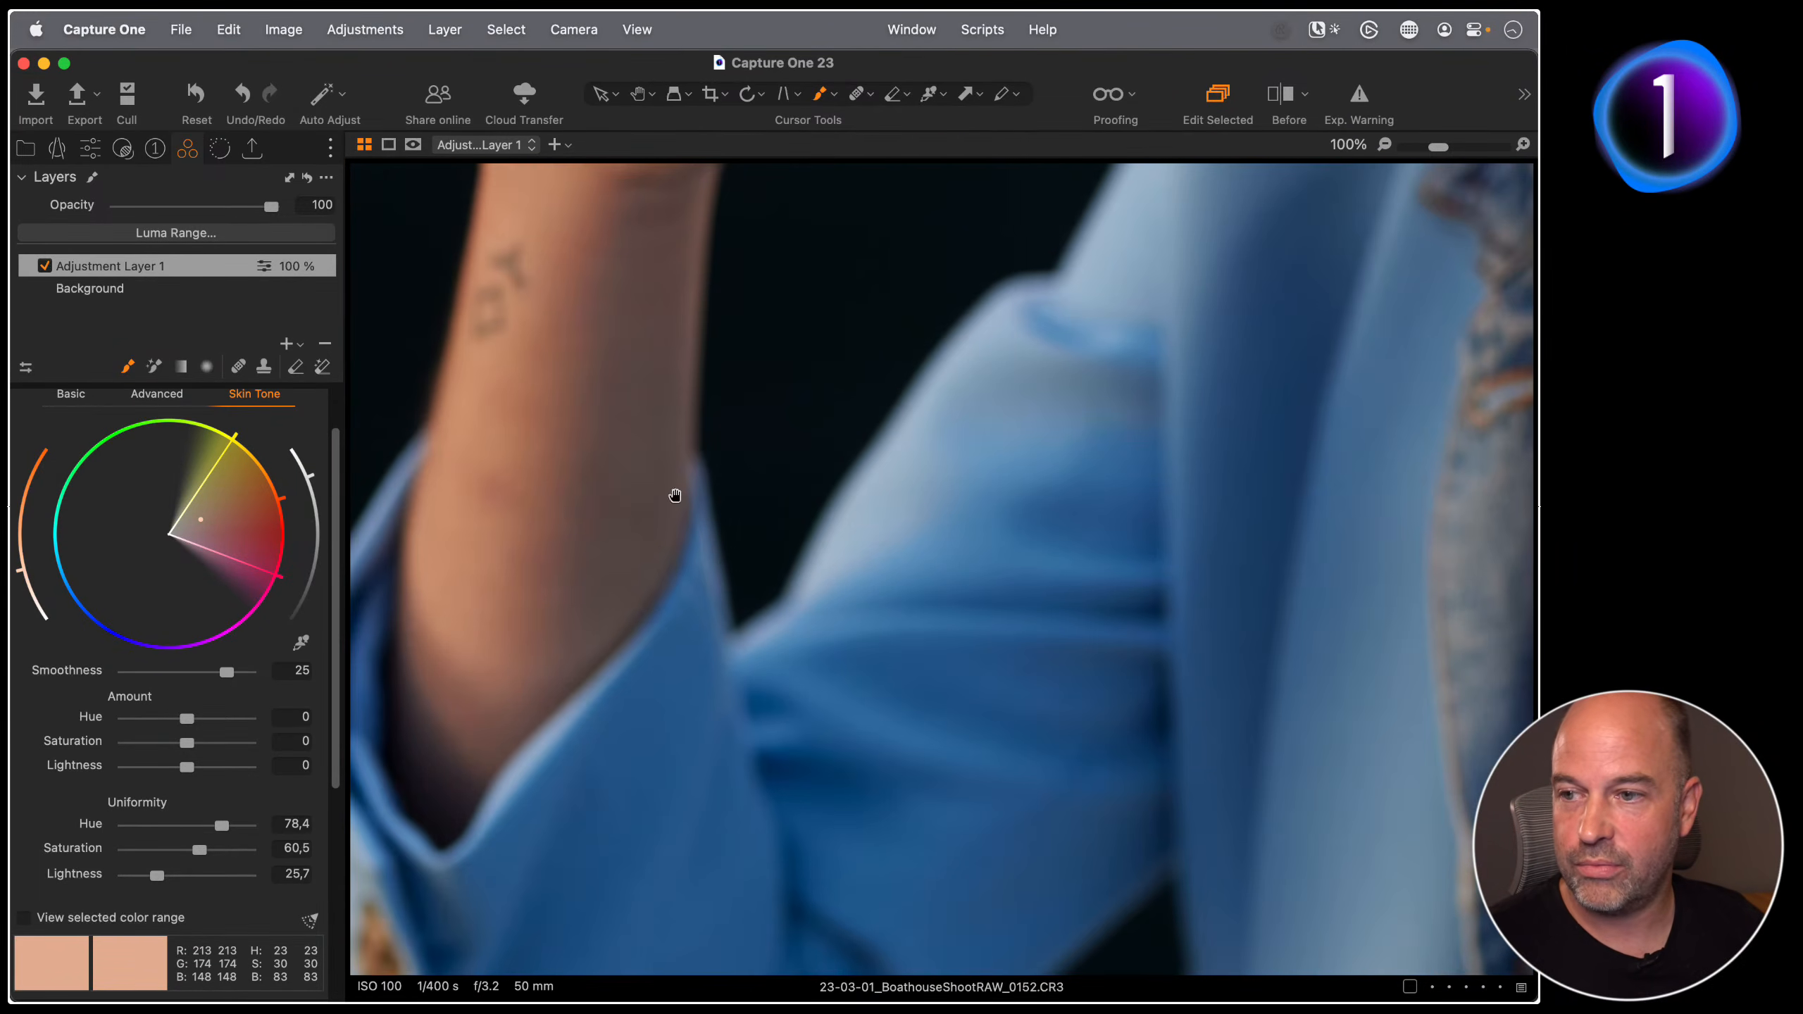
pyautogui.scroll(3, 638, 528)
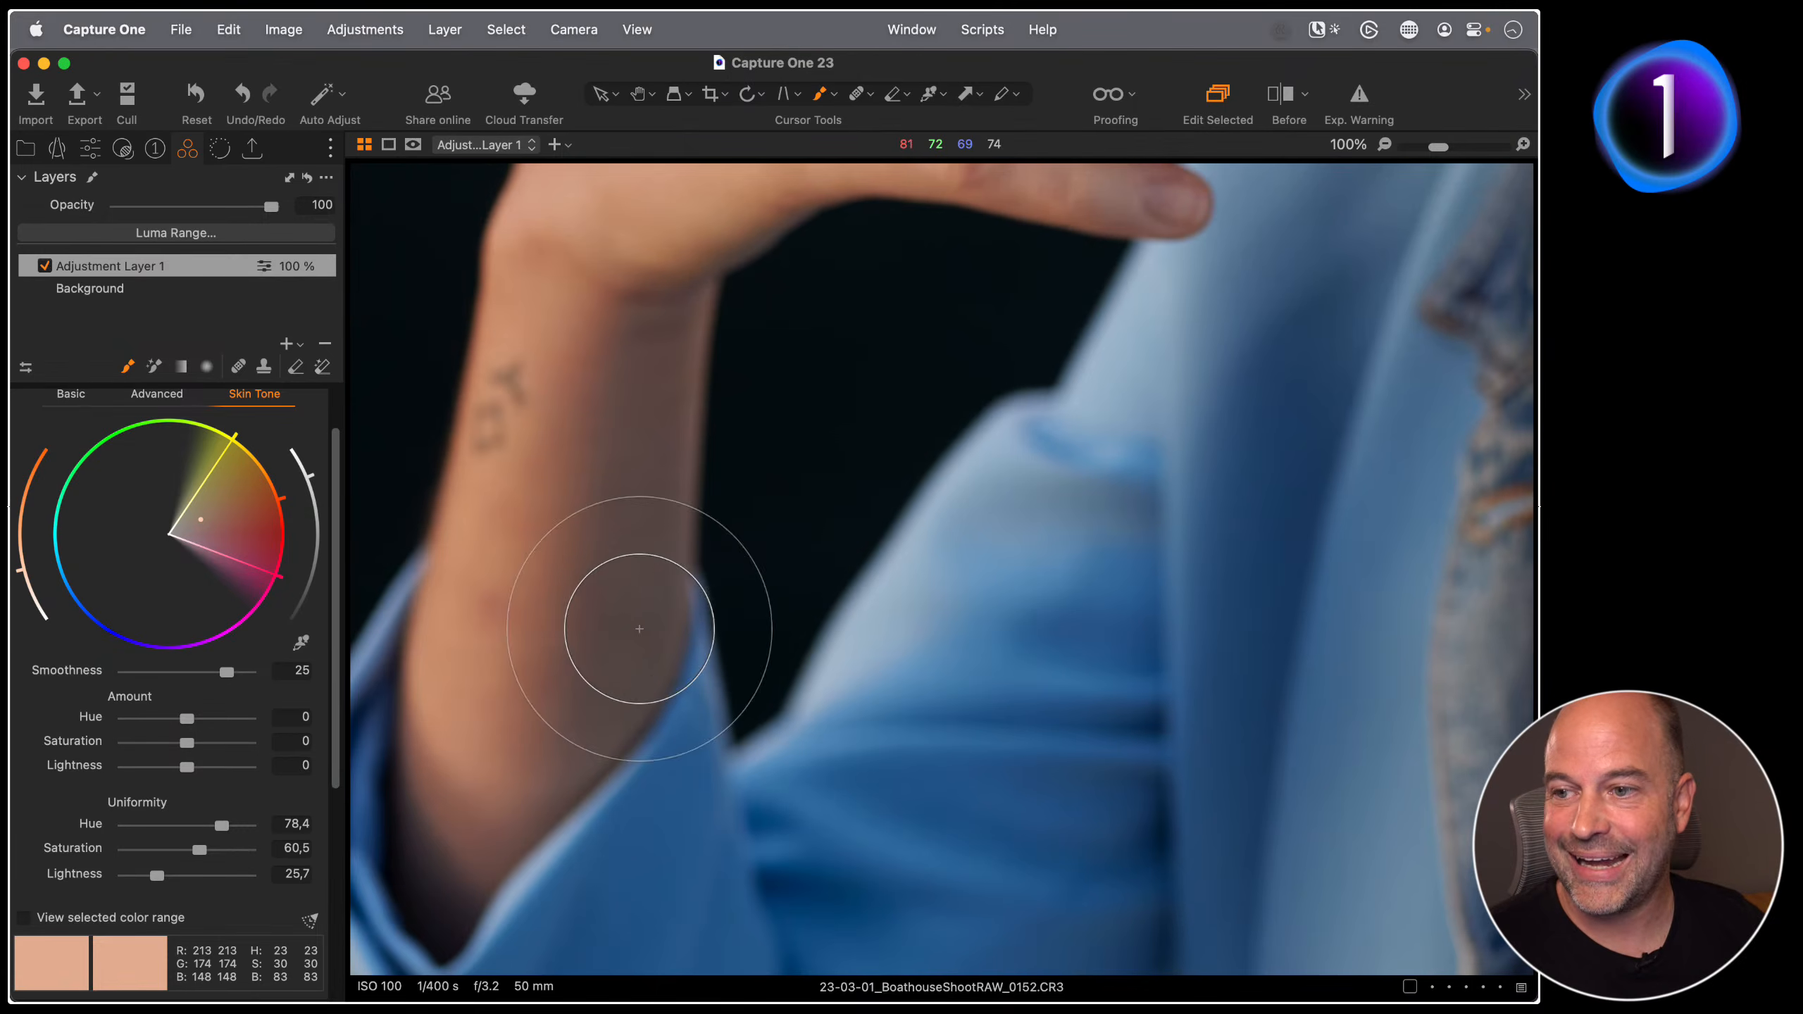
pyautogui.moveTo(520, 791)
pyautogui.mouseDown()
pyautogui.moveTo(643, 602)
pyautogui.moveTo(598, 574)
pyautogui.moveTo(648, 385)
pyautogui.moveTo(621, 650)
pyautogui.moveTo(582, 798)
pyautogui.mouseUp()
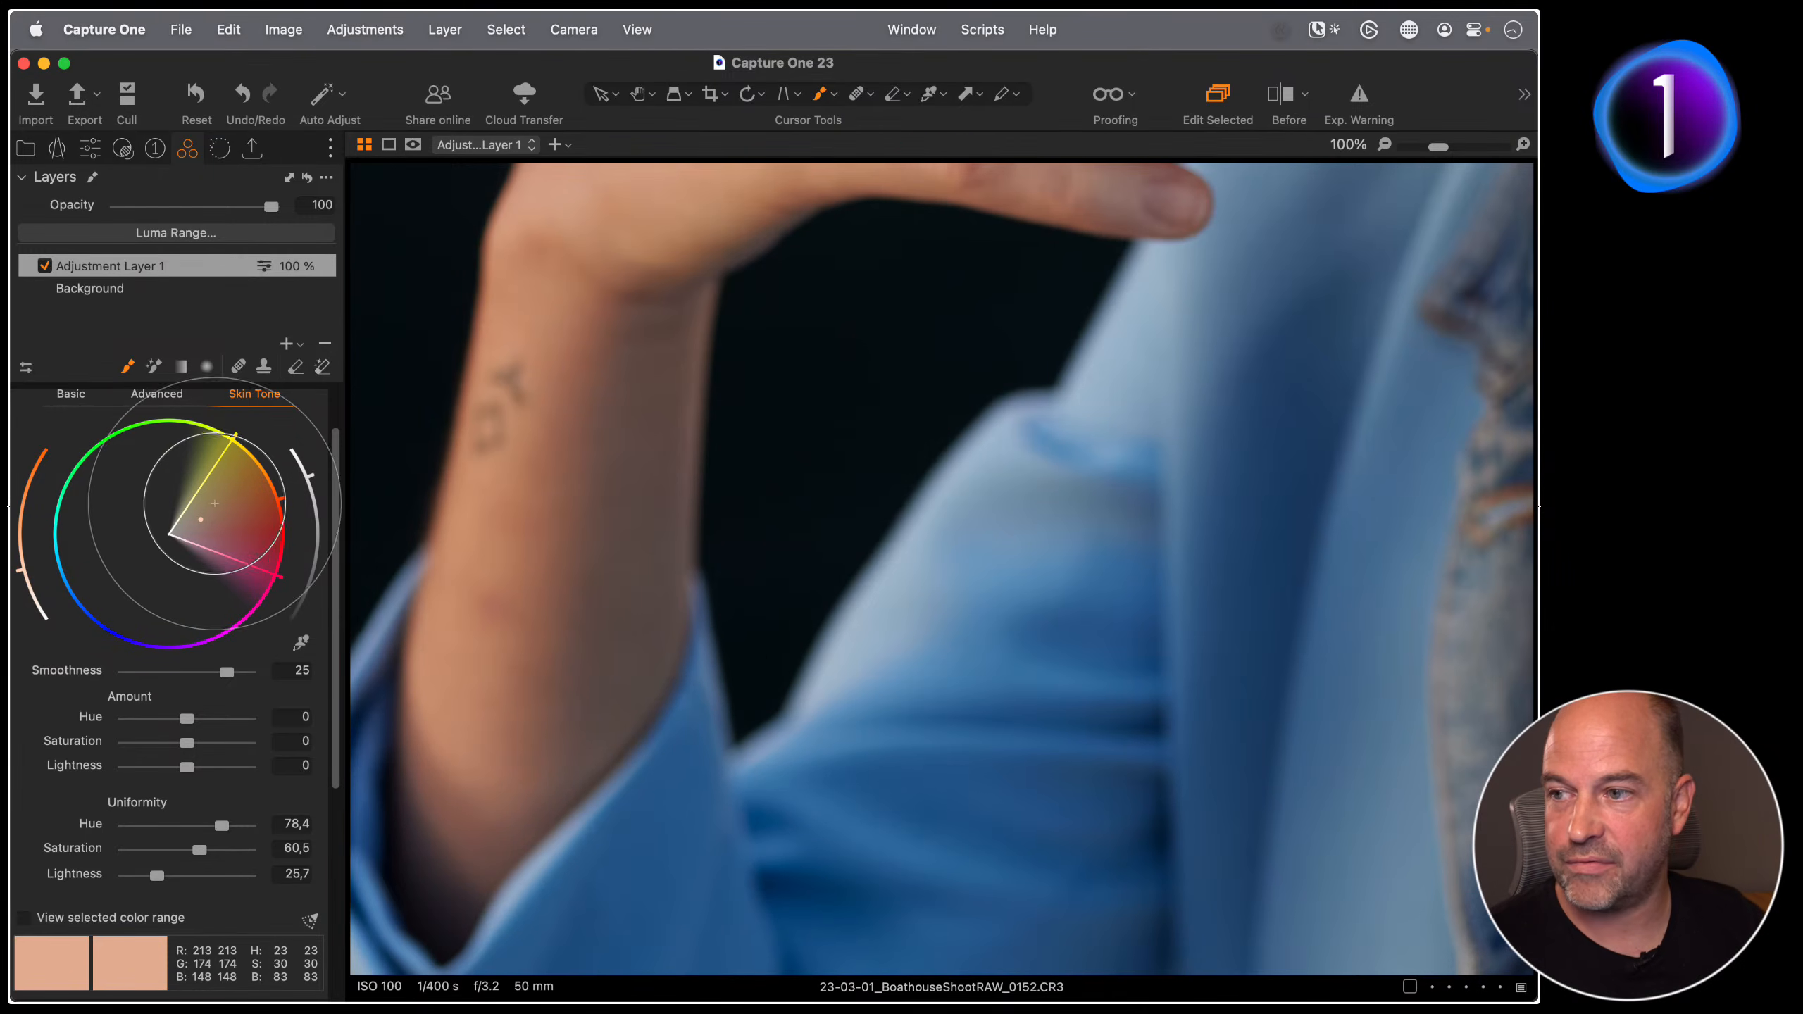
pyautogui.moveTo(584, 715)
pyautogui.mouseDown()
pyautogui.moveTo(625, 641)
pyautogui.moveTo(632, 302)
pyautogui.moveTo(543, 765)
pyautogui.moveTo(624, 330)
pyautogui.mouseUp()
pyautogui.moveTo(619, 238); pyautogui.dragTo(584, 729)
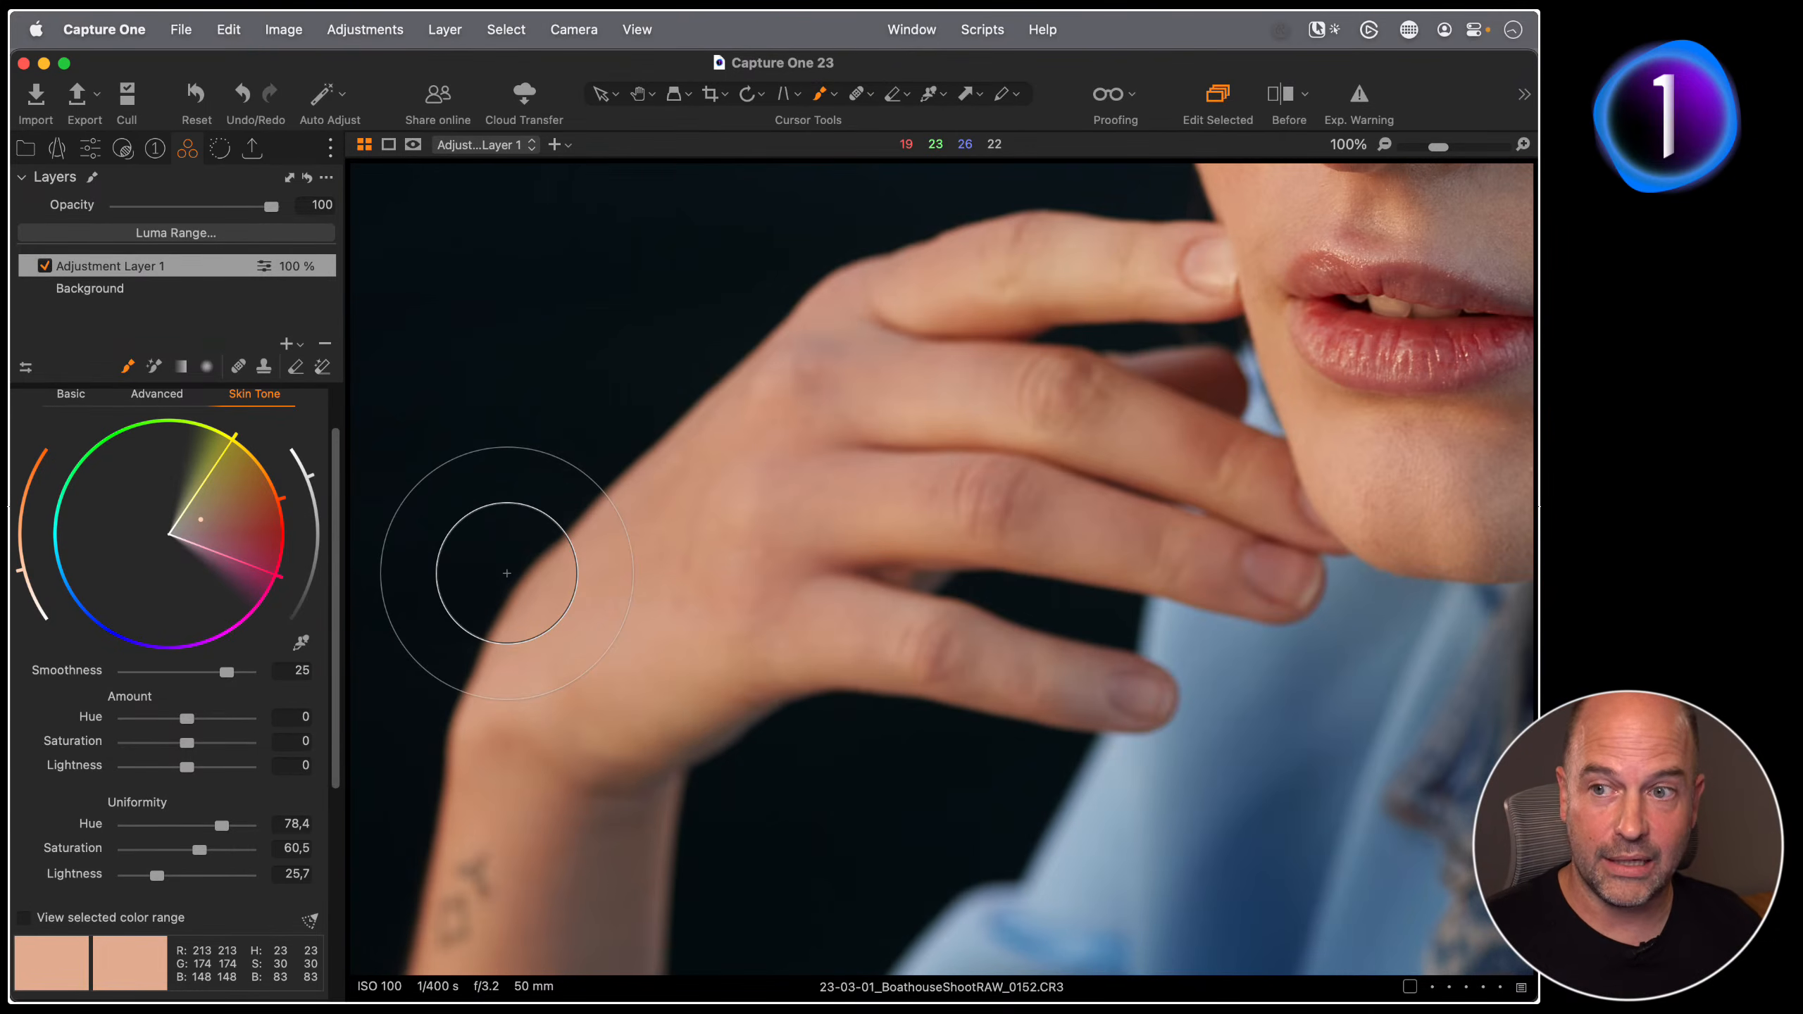
# Step: Paint the mask over the hand and fingers, and resize the mask brush directly on the image
pyautogui.moveTo(1267, 785)
pyautogui.mouseDown()
pyautogui.moveTo(1207, 840)
pyautogui.moveTo(1294, 795)
pyautogui.moveTo(1196, 745)
pyautogui.mouseUp()
pyautogui.moveTo(986, 524)
pyautogui.mouseDown()
pyautogui.moveTo(663, 475)
pyautogui.moveTo(1221, 538)
pyautogui.moveTo(676, 588)
pyautogui.moveTo(1091, 669)
pyautogui.moveTo(1051, 611)
pyautogui.moveTo(1111, 304)
pyautogui.moveTo(643, 516)
pyautogui.mouseUp()
pyautogui.moveTo(966, 584)
pyautogui.mouseDown()
pyautogui.moveTo(945, 535)
pyautogui.moveTo(522, 805)
pyautogui.mouseUp()
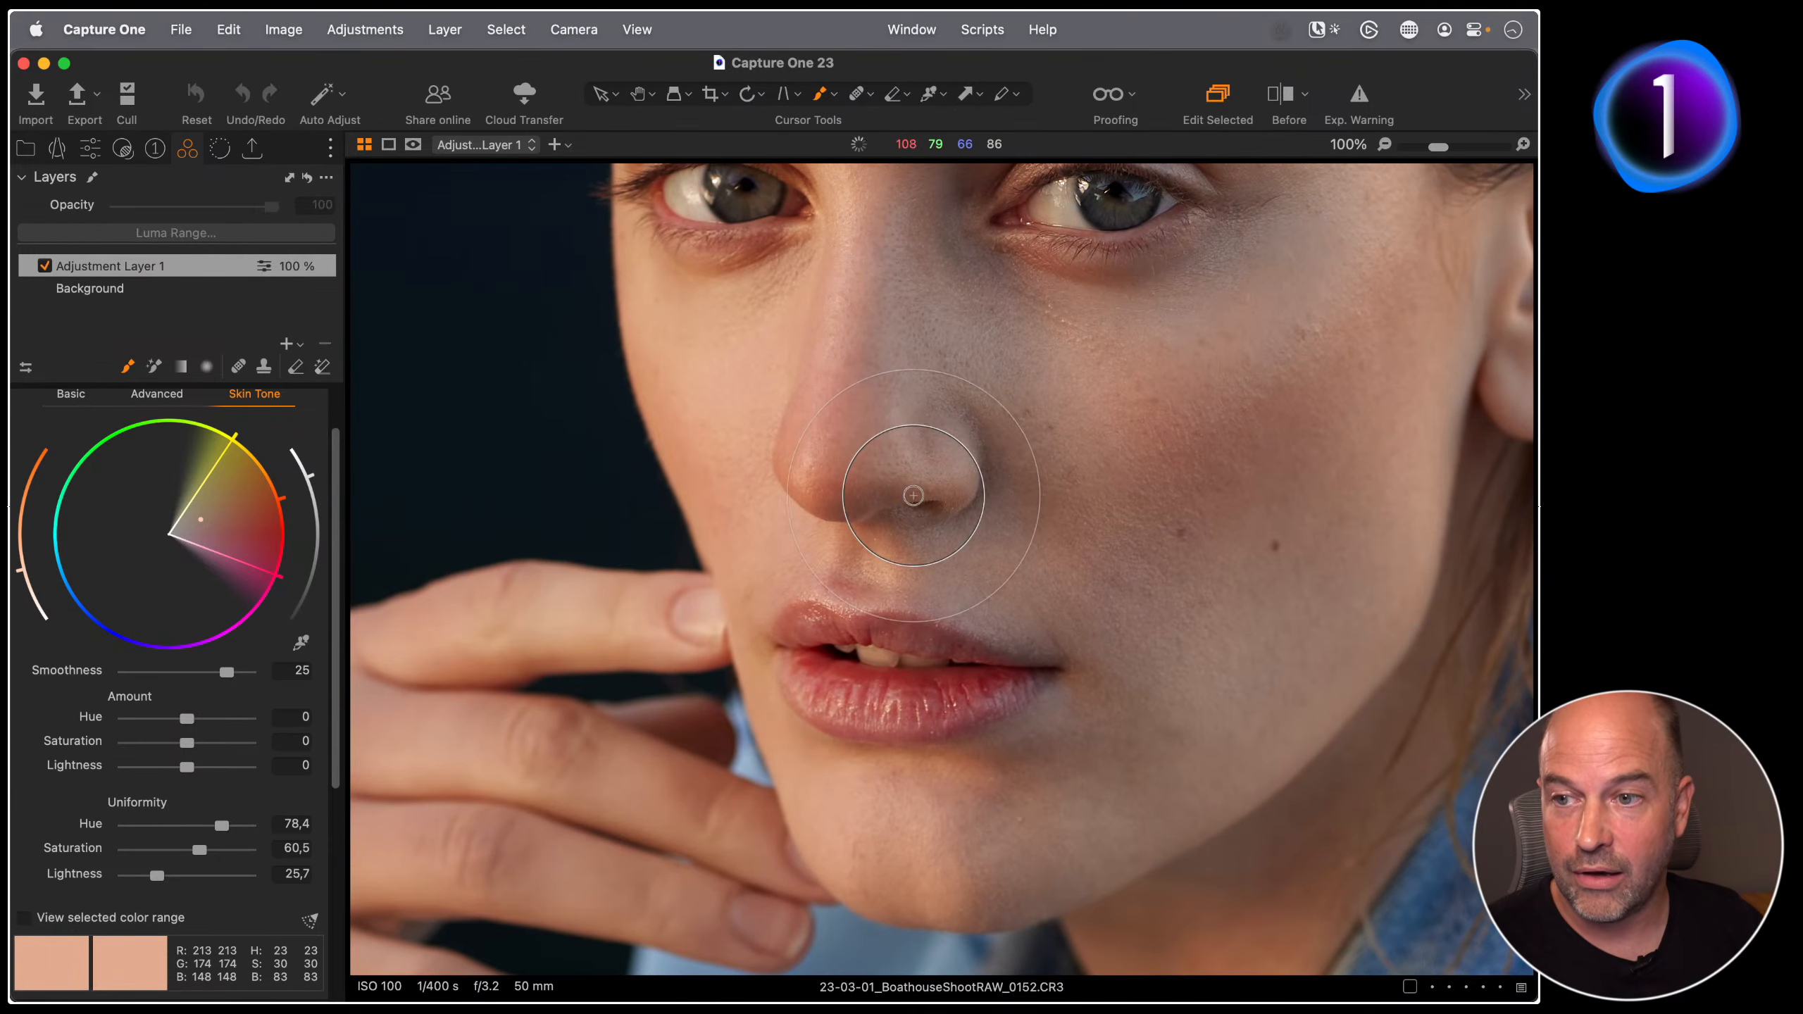
pyautogui.moveTo(924, 491)
pyautogui.keyDown('ctrl'); pyautogui.keyDown('alt'); pyautogui.mouseDown()
pyautogui.moveTo(858, 548)
pyautogui.moveTo(1067, 599)
pyautogui.moveTo(1143, 723)
pyautogui.moveTo(990, 857)
pyautogui.moveTo(1283, 656)
pyautogui.moveTo(1054, 844)
pyautogui.moveTo(1314, 577)
pyautogui.mouseUp(); pyautogui.keyUp('alt'); pyautogui.keyUp('ctrl')
pyautogui.rightClick(1056, 426)
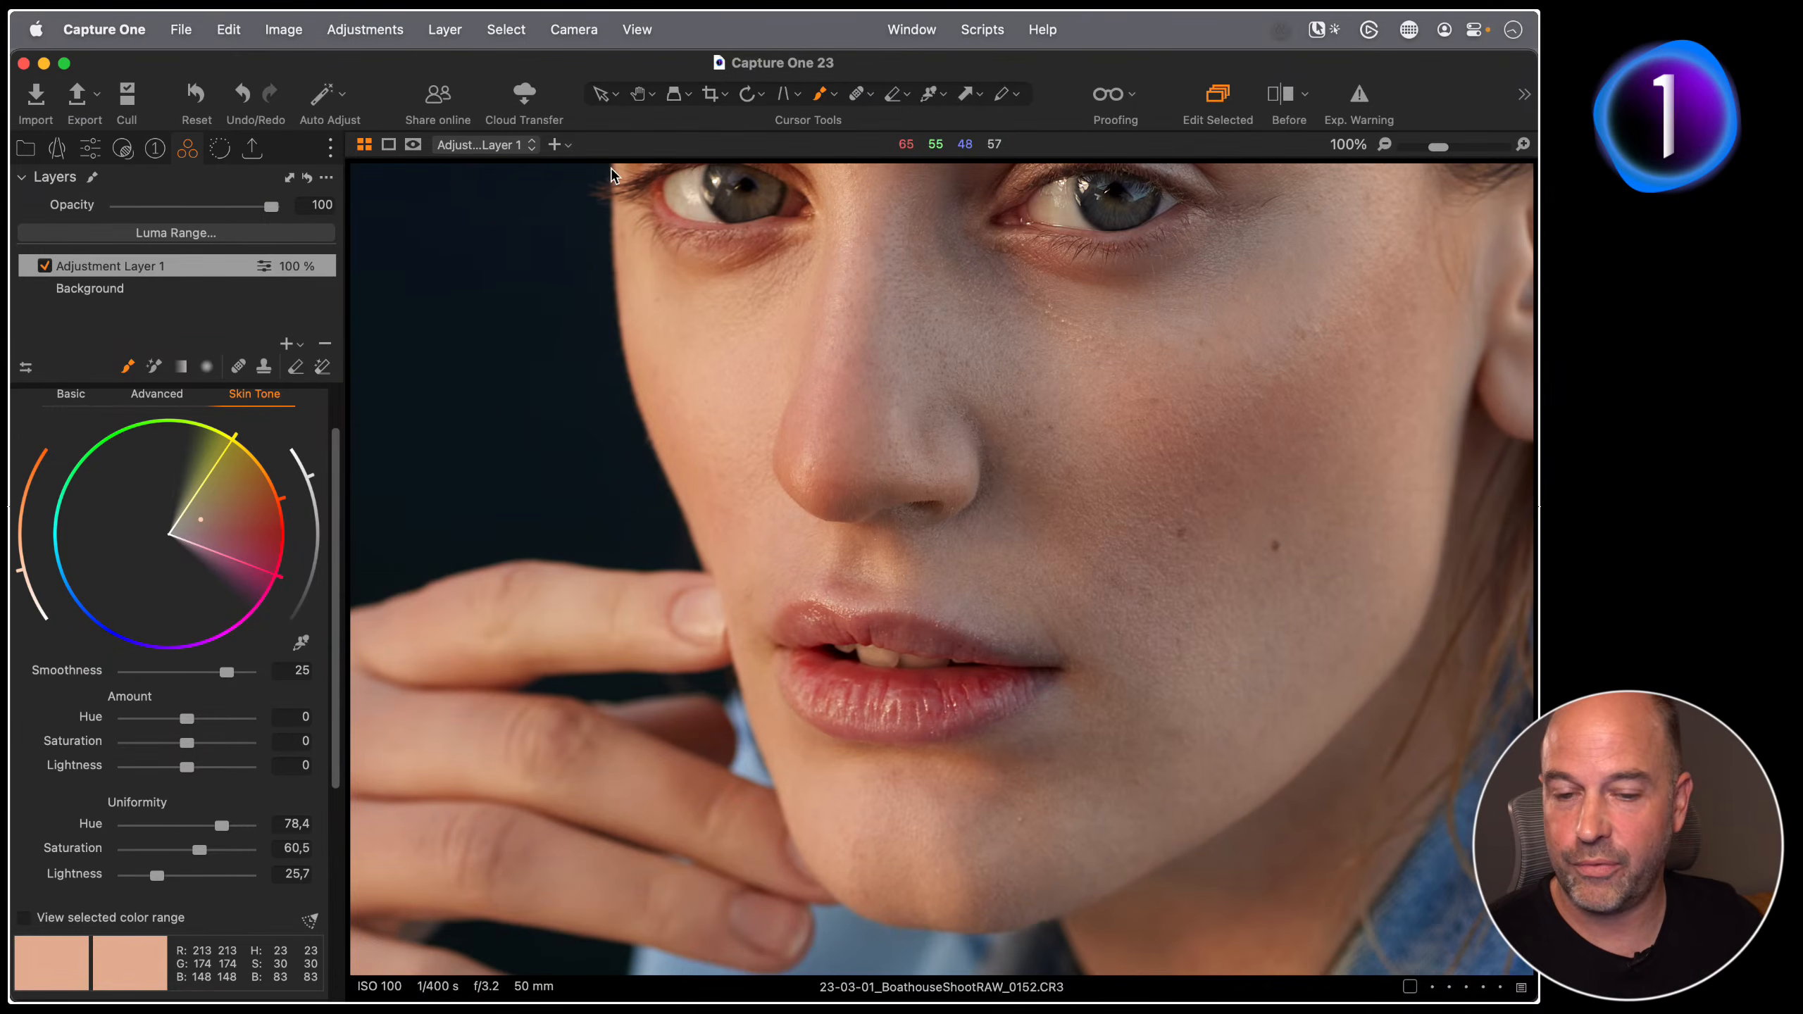
# Step: Inspect the painted mask of Adjustment Layer 1 as a grayscale mask over the whole portrait, and hide it again
pyautogui.press('super+0')
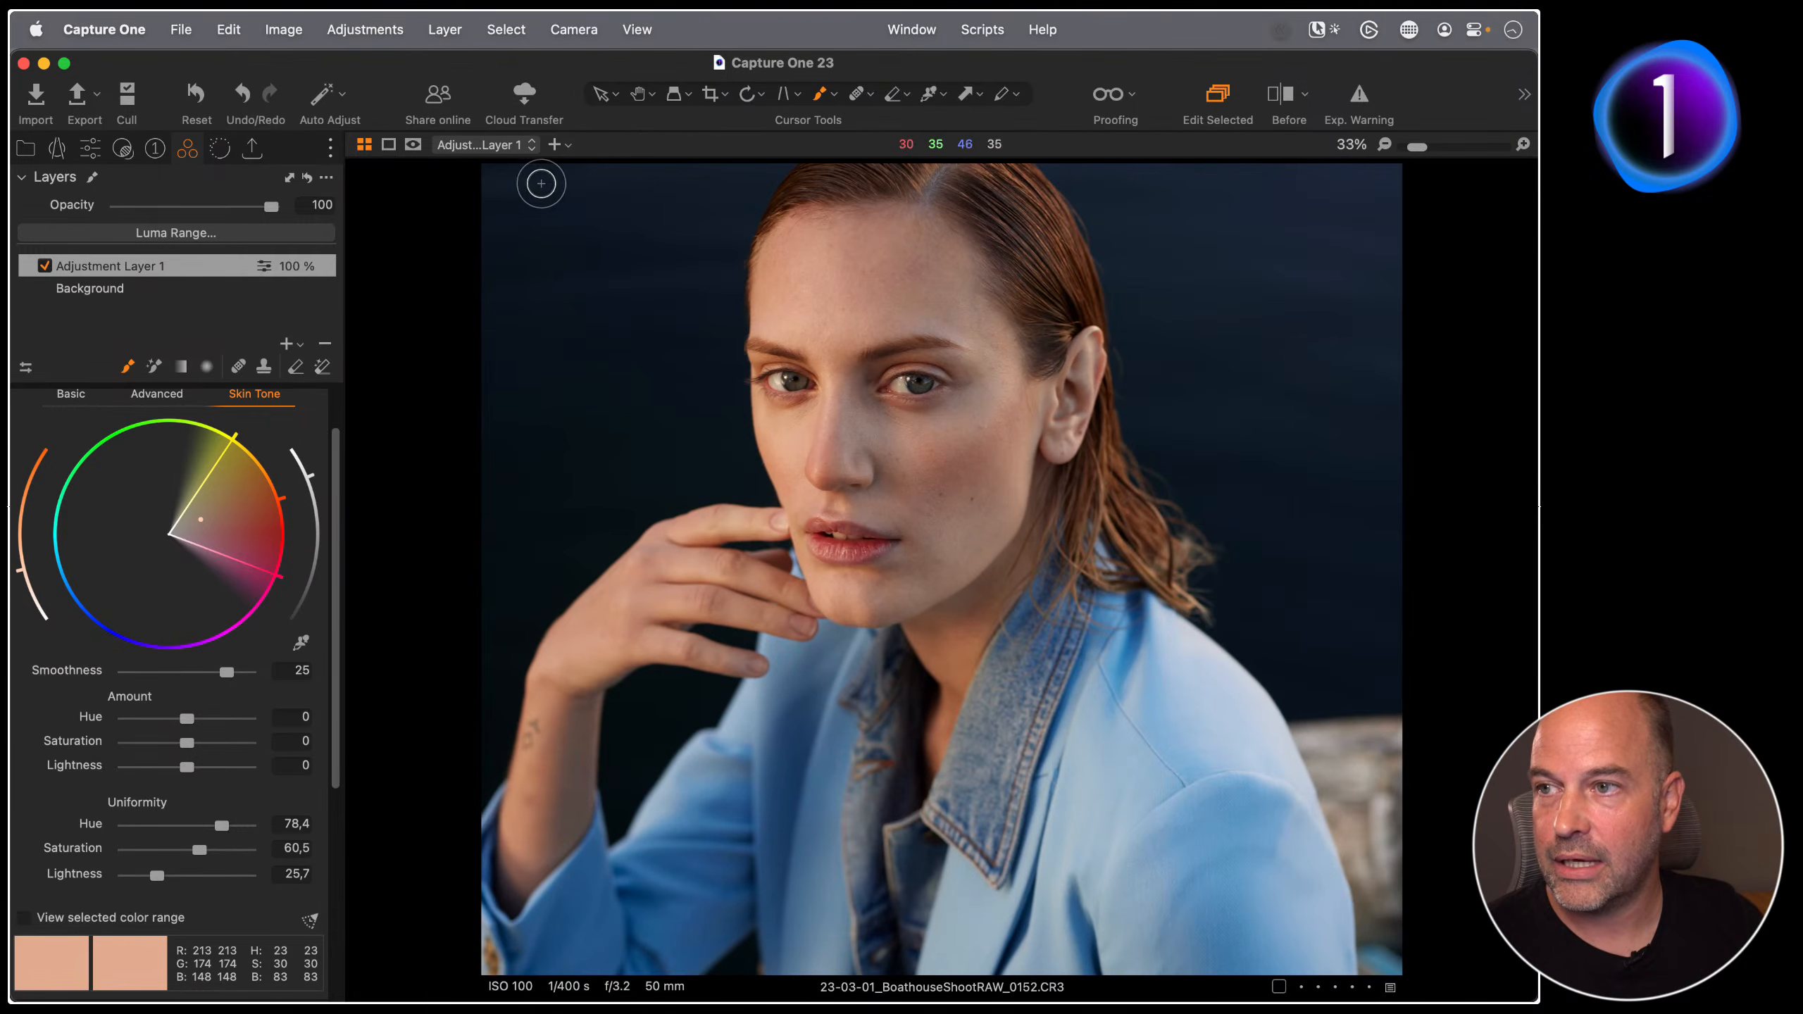
pyautogui.click(412, 144)
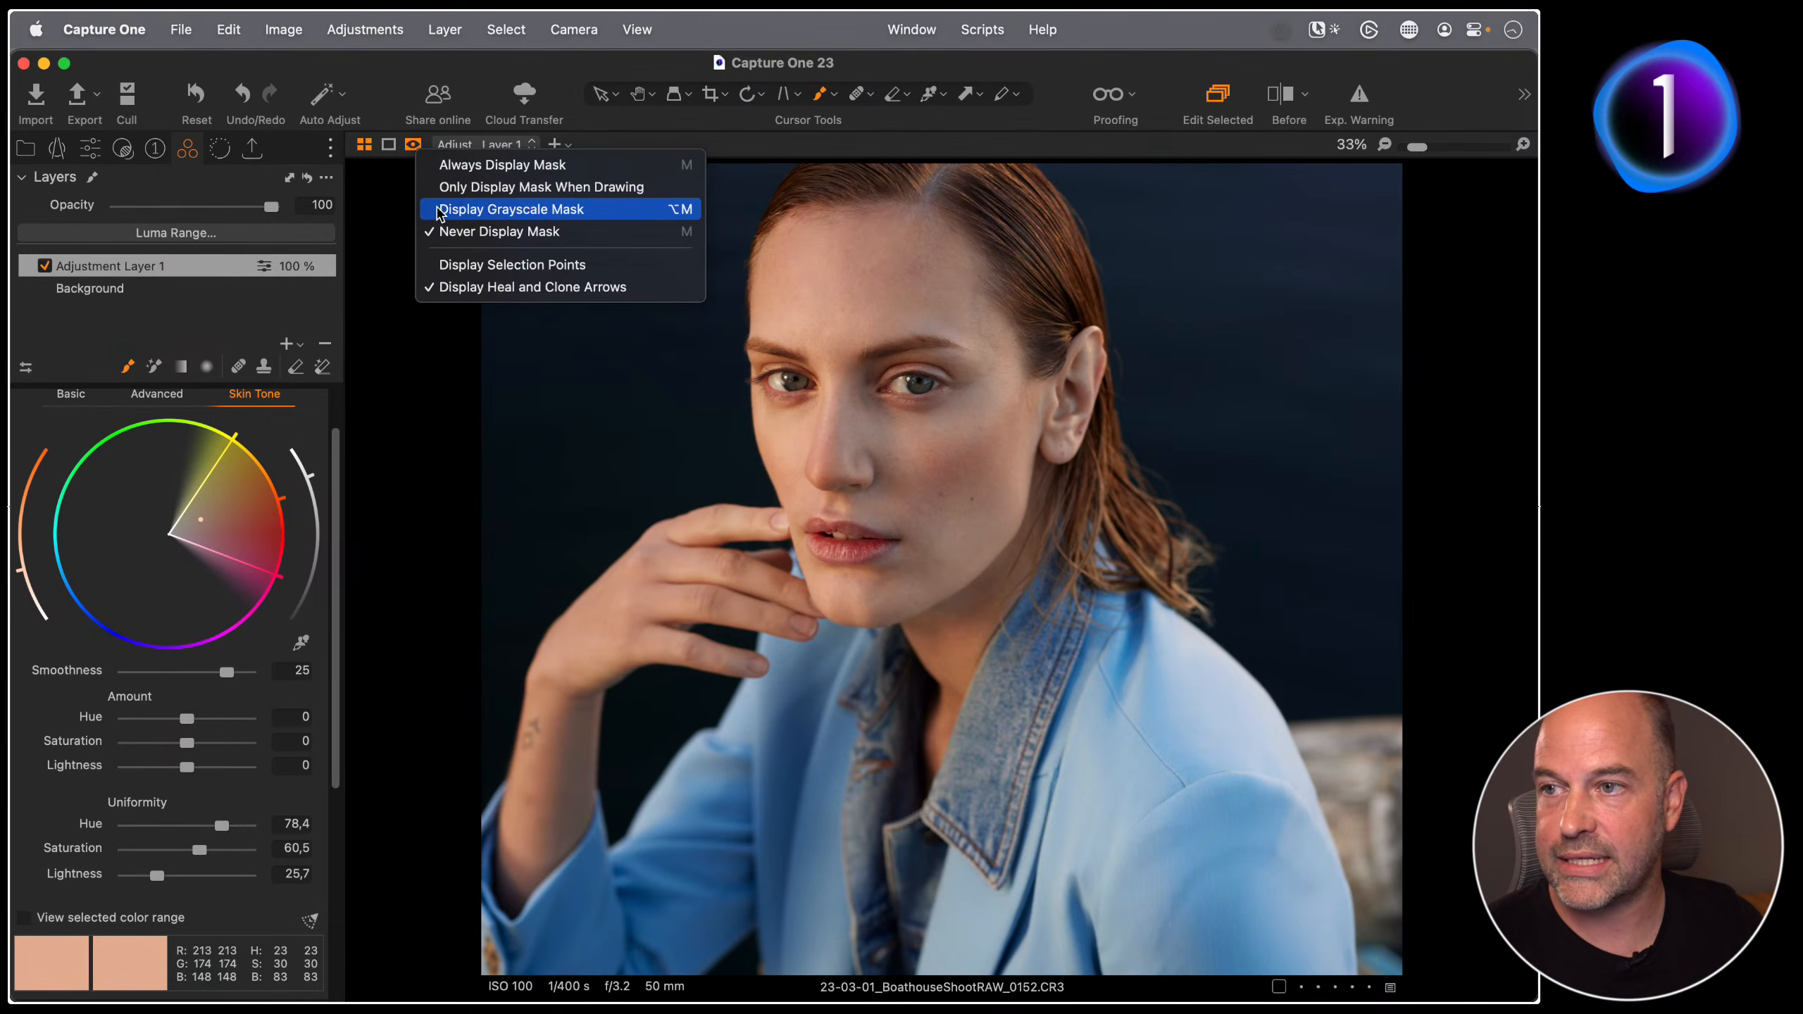
pyautogui.click(632, 209)
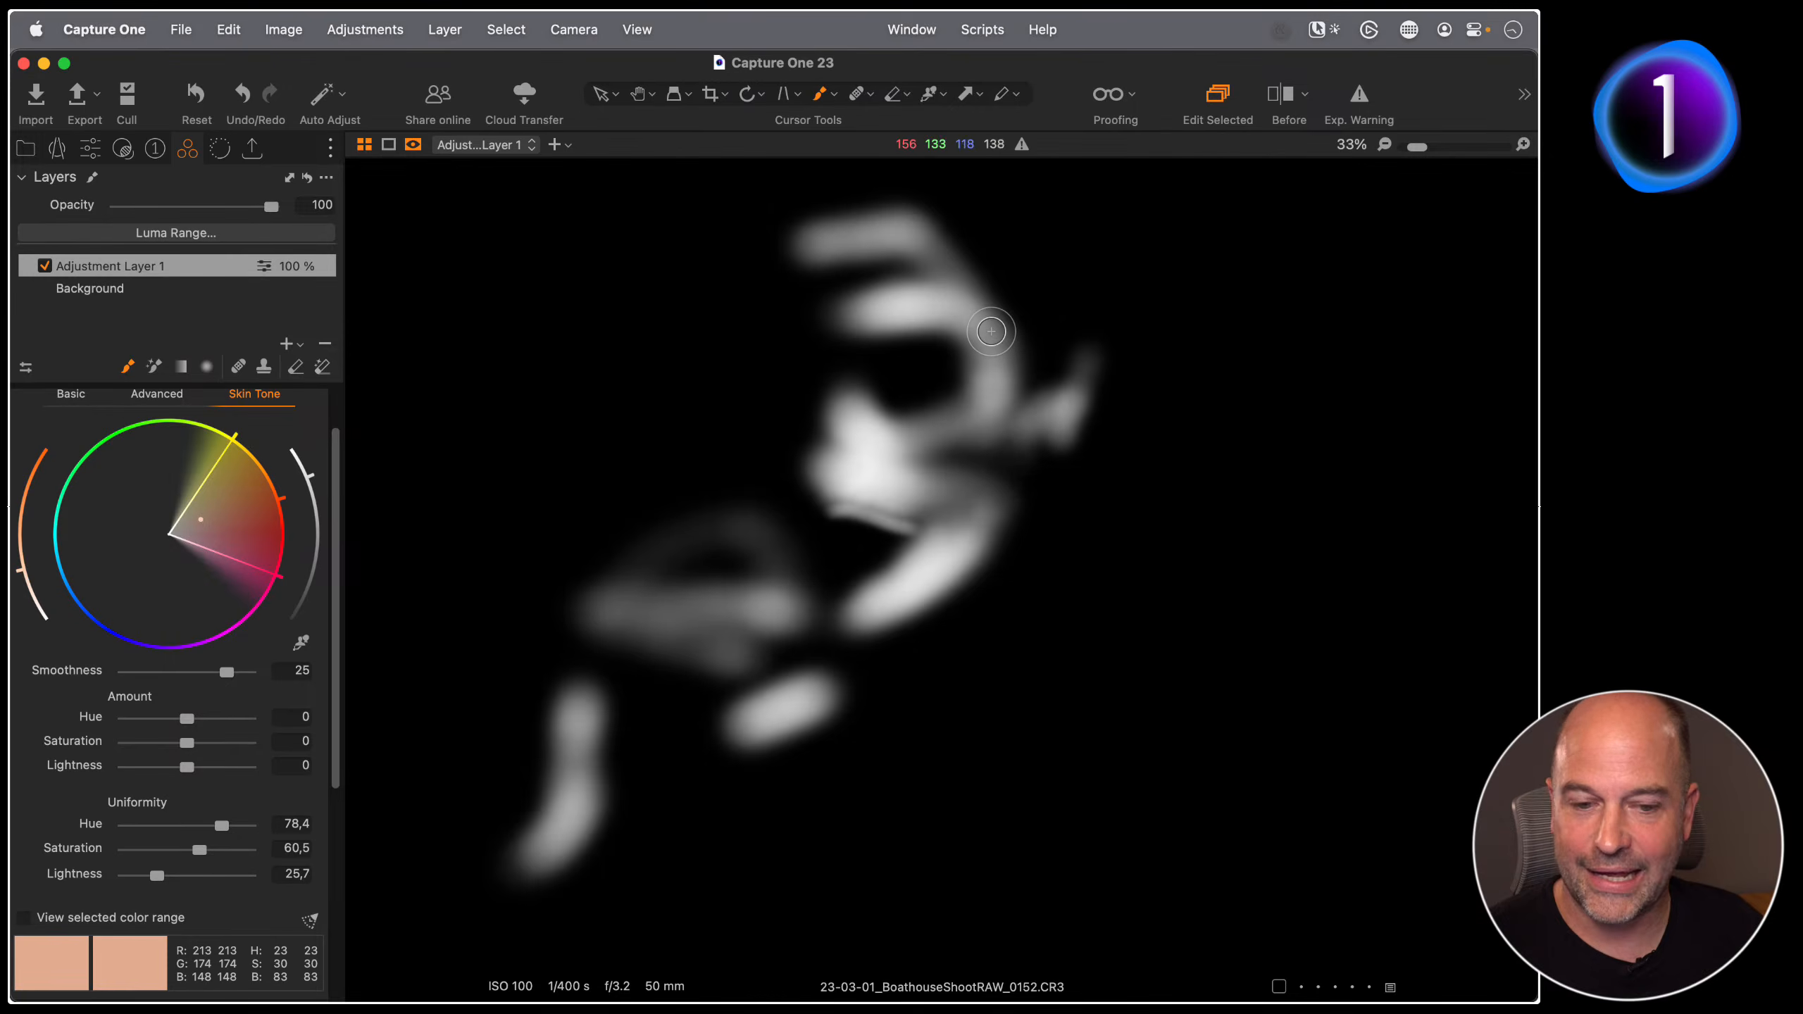
pyautogui.hotkey('alt', 'm')
pyautogui.press('m')
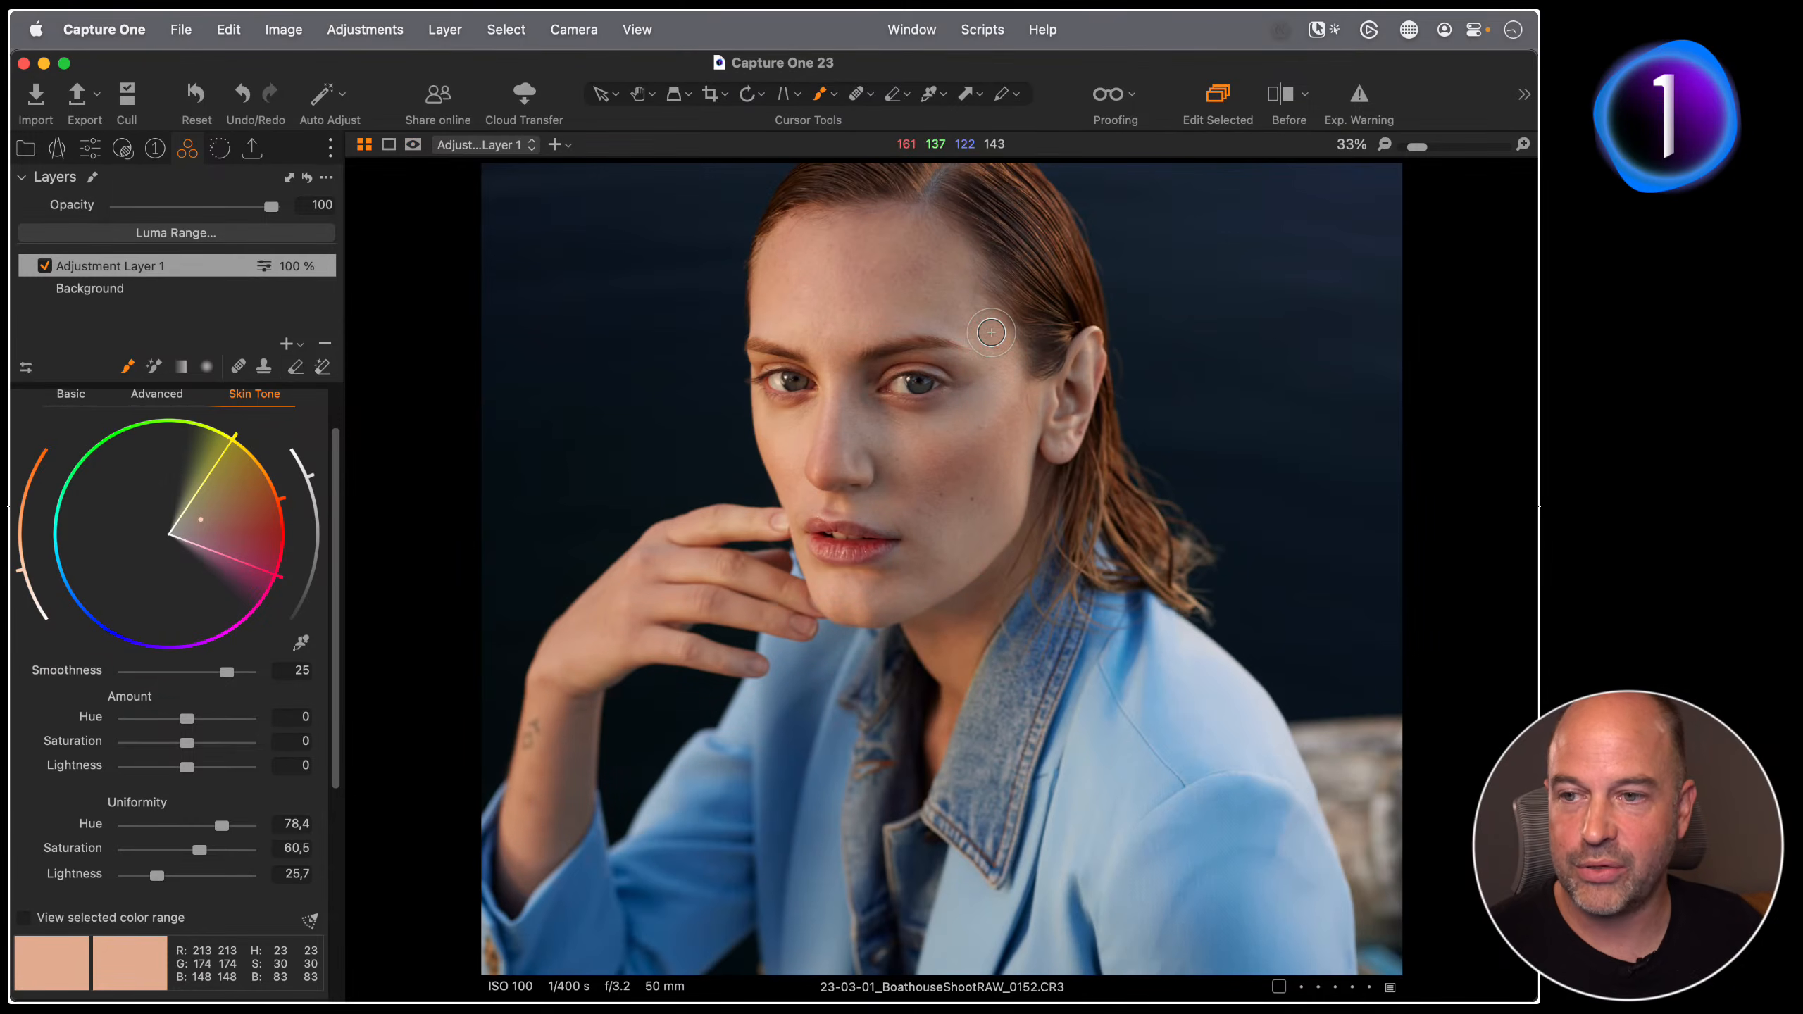
# Step: With the red mask overlay shown, enlarge the brush, paint the mask over the cheek and neck, and hide the overlay
pyautogui.press('m')
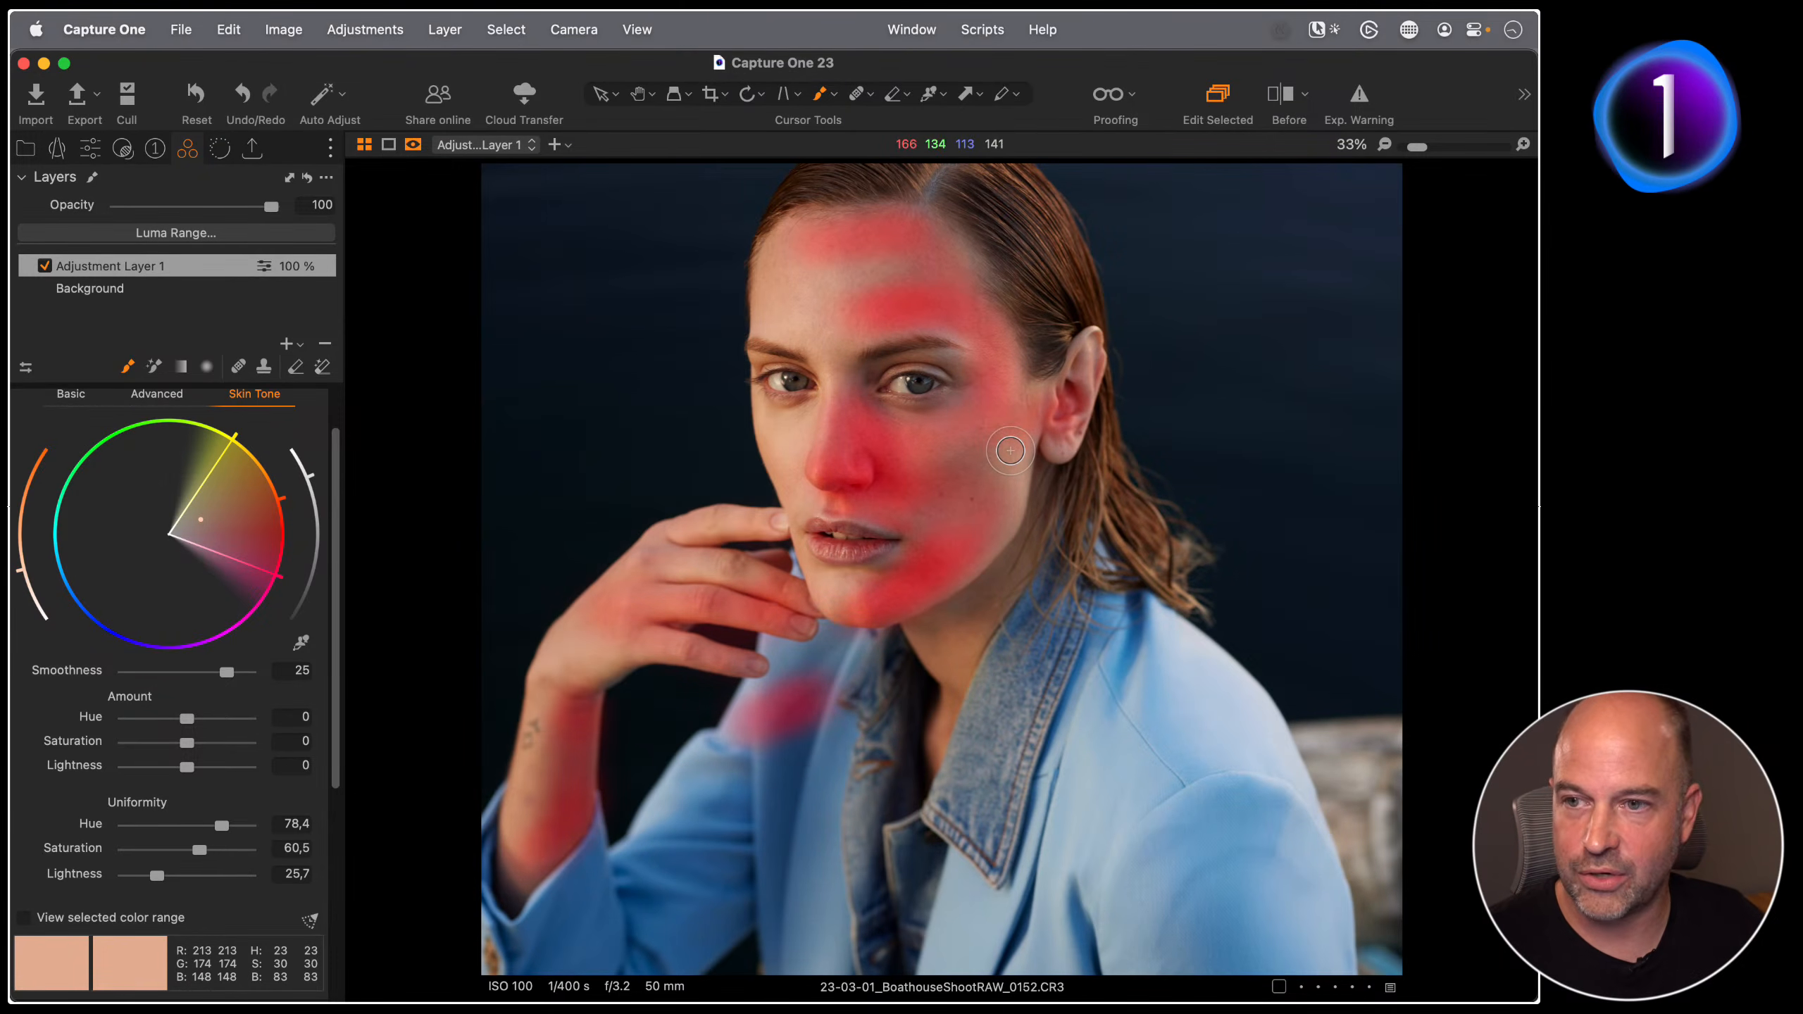
pyautogui.press(']')
pyautogui.press(']')
pyautogui.moveTo(938, 510)
pyautogui.mouseDown()
pyautogui.moveTo(997, 485)
pyautogui.moveTo(931, 577)
pyautogui.moveTo(1002, 477)
pyautogui.moveTo(1008, 512)
pyautogui.mouseUp()
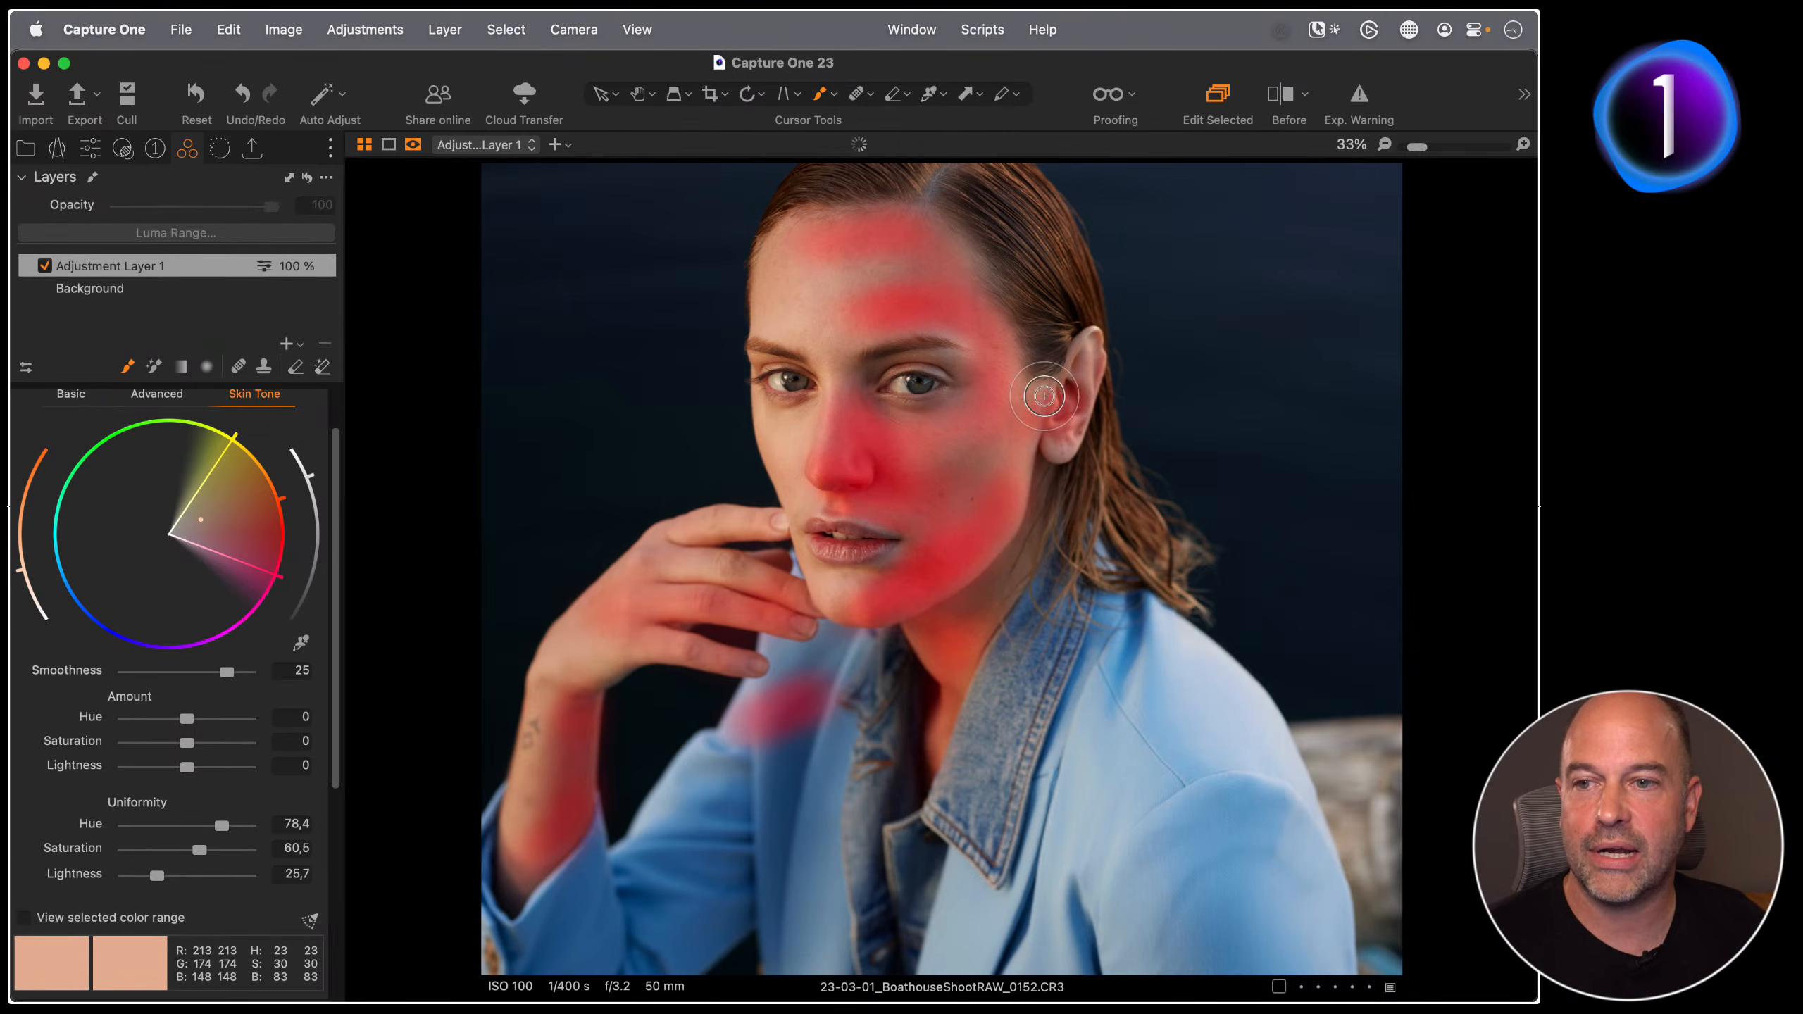
pyautogui.press('m')
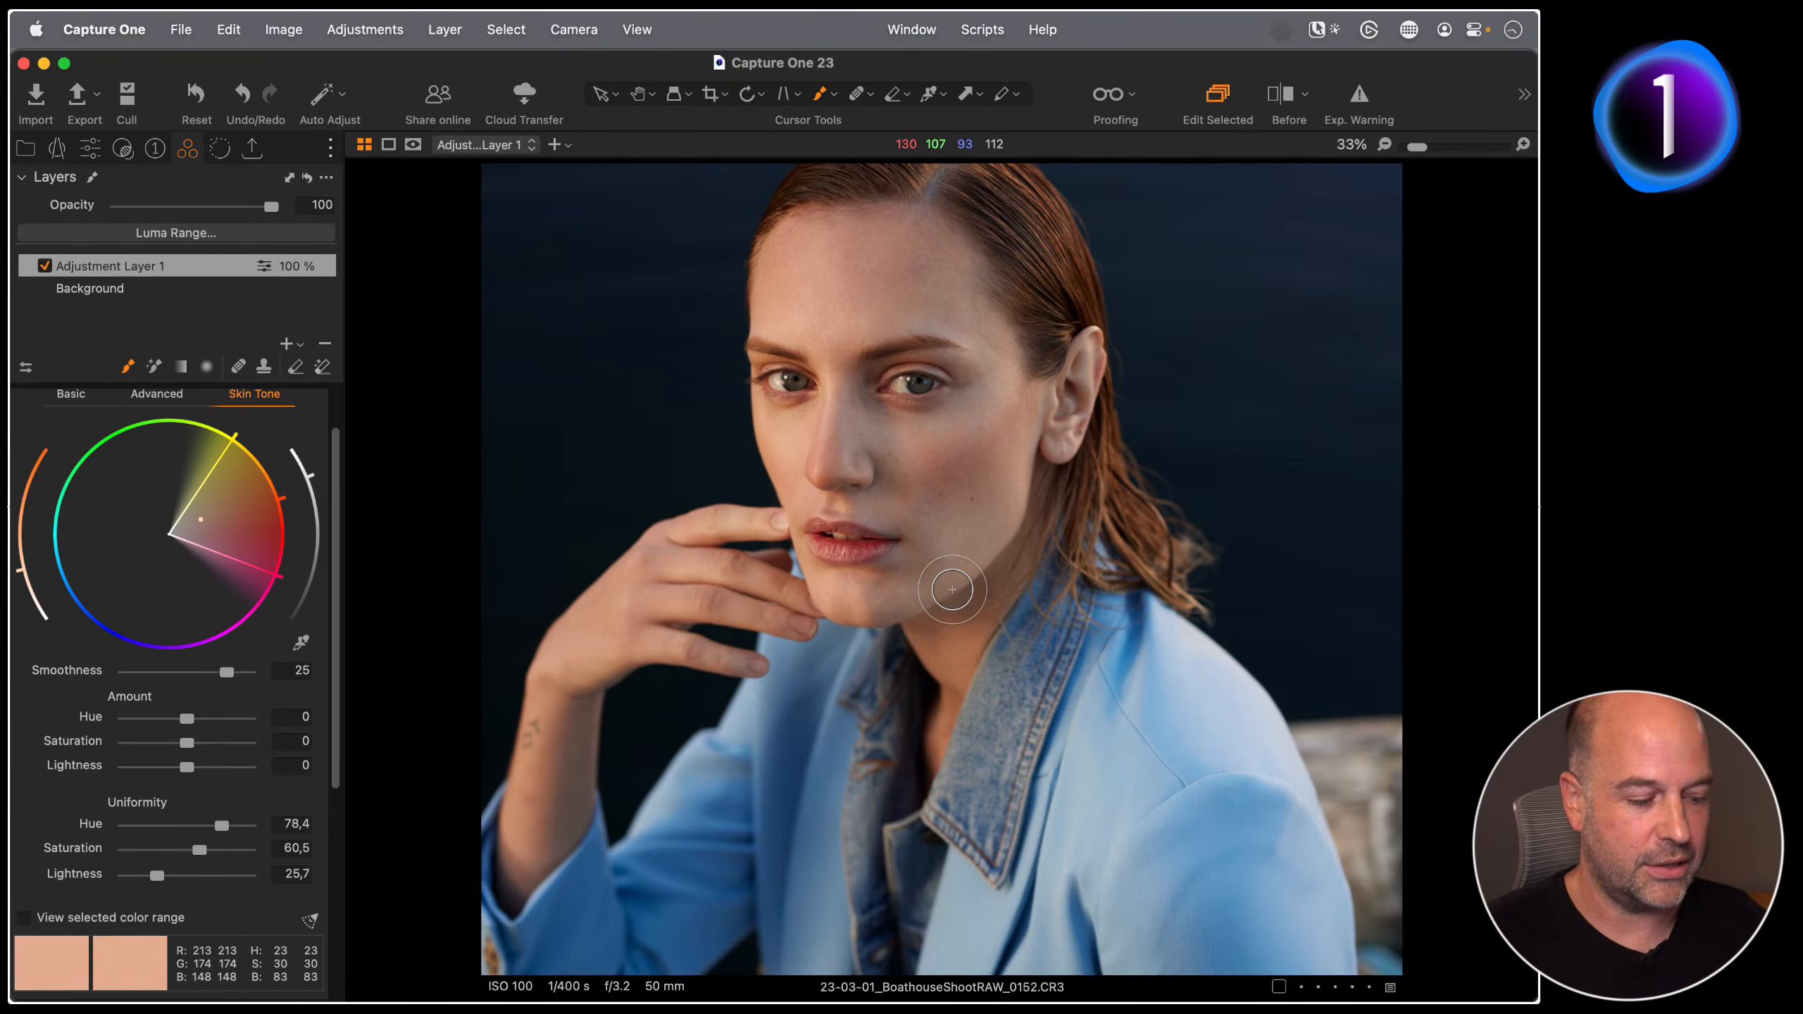
# Step: Compare the face at 100% zoom with and without Adjustment Layer 1 by toggling its visibility, keeping the layer opacity at 100
pyautogui.press('.')
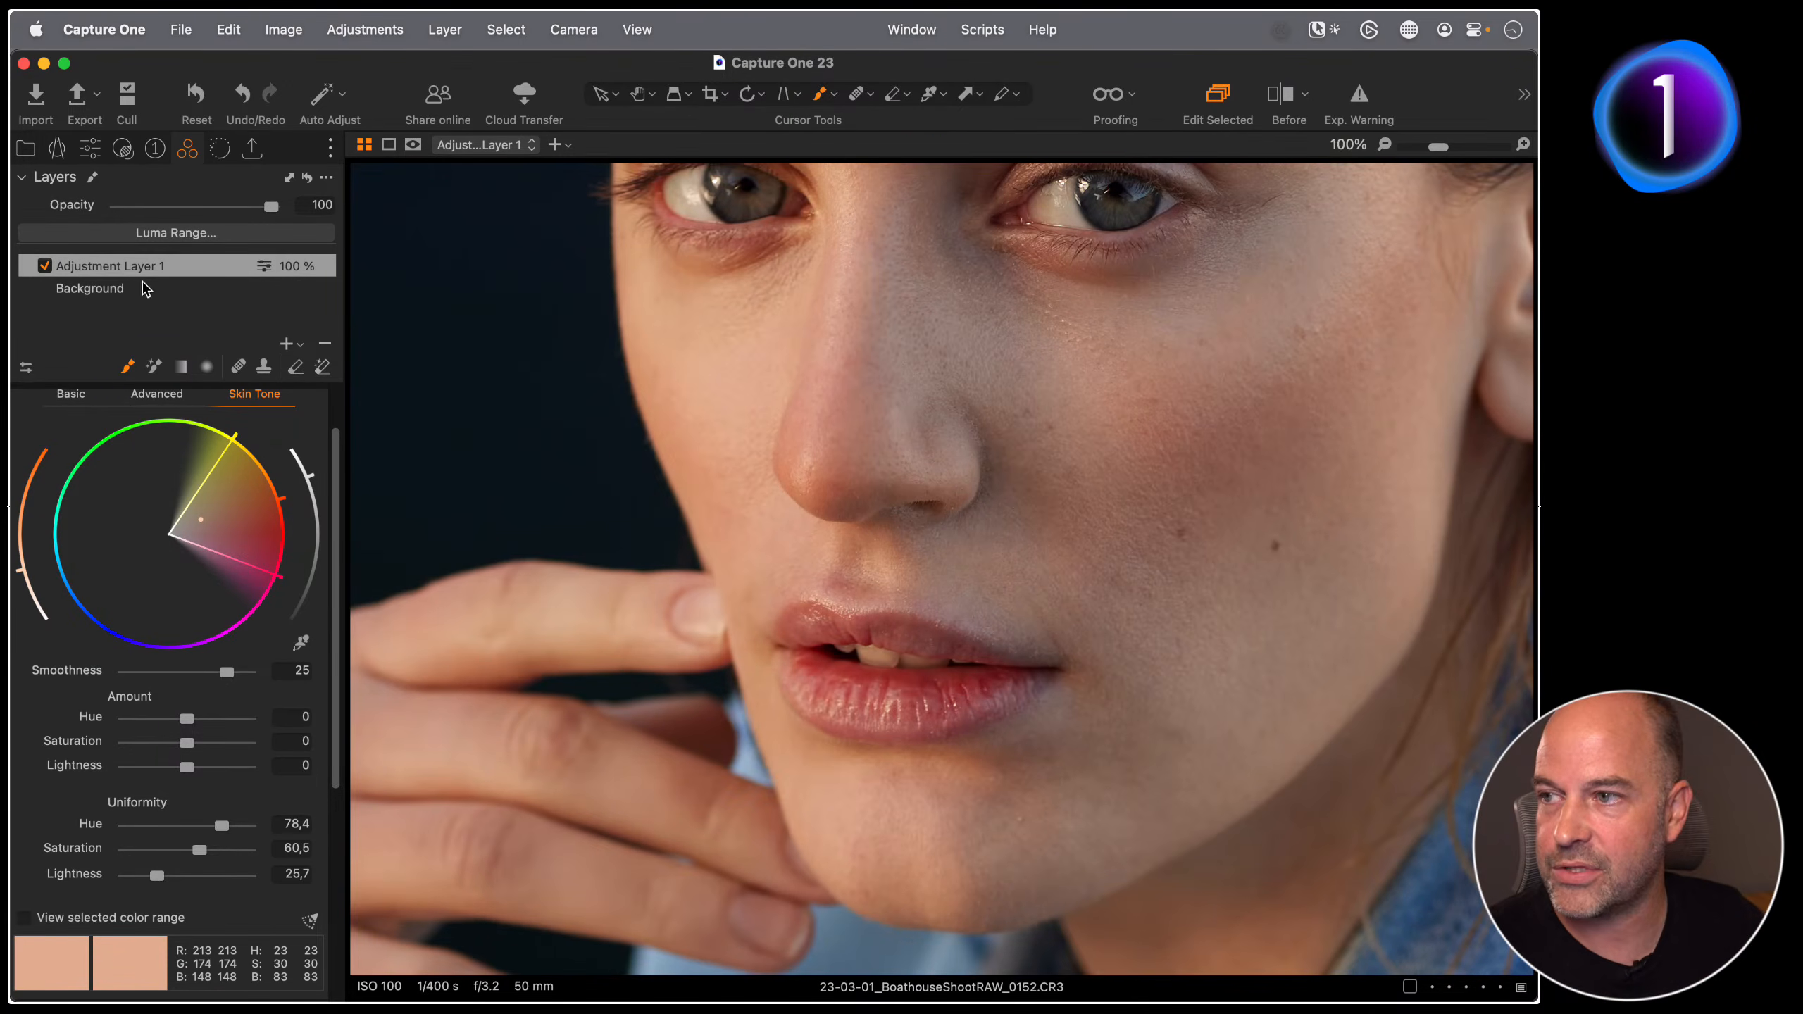
pyautogui.click(44, 266)
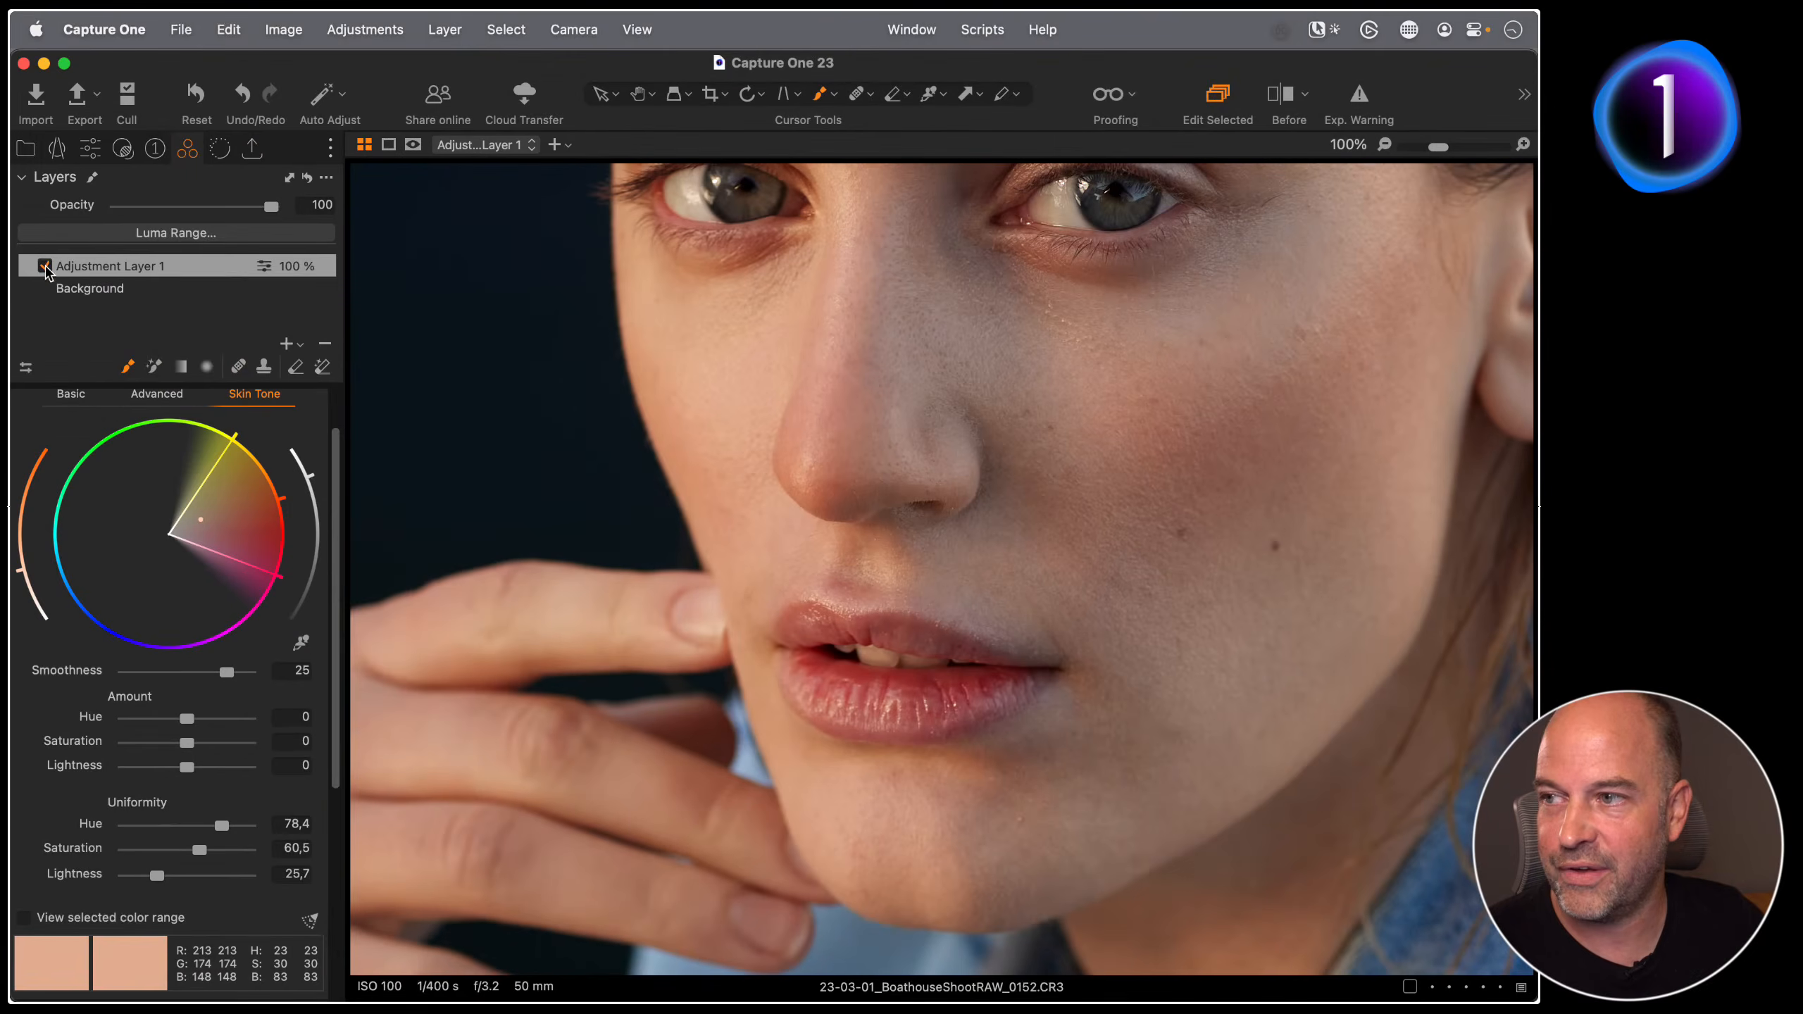
pyautogui.click(45, 267)
pyautogui.click(43, 266)
pyautogui.click(43, 266)
pyautogui.click(44, 266)
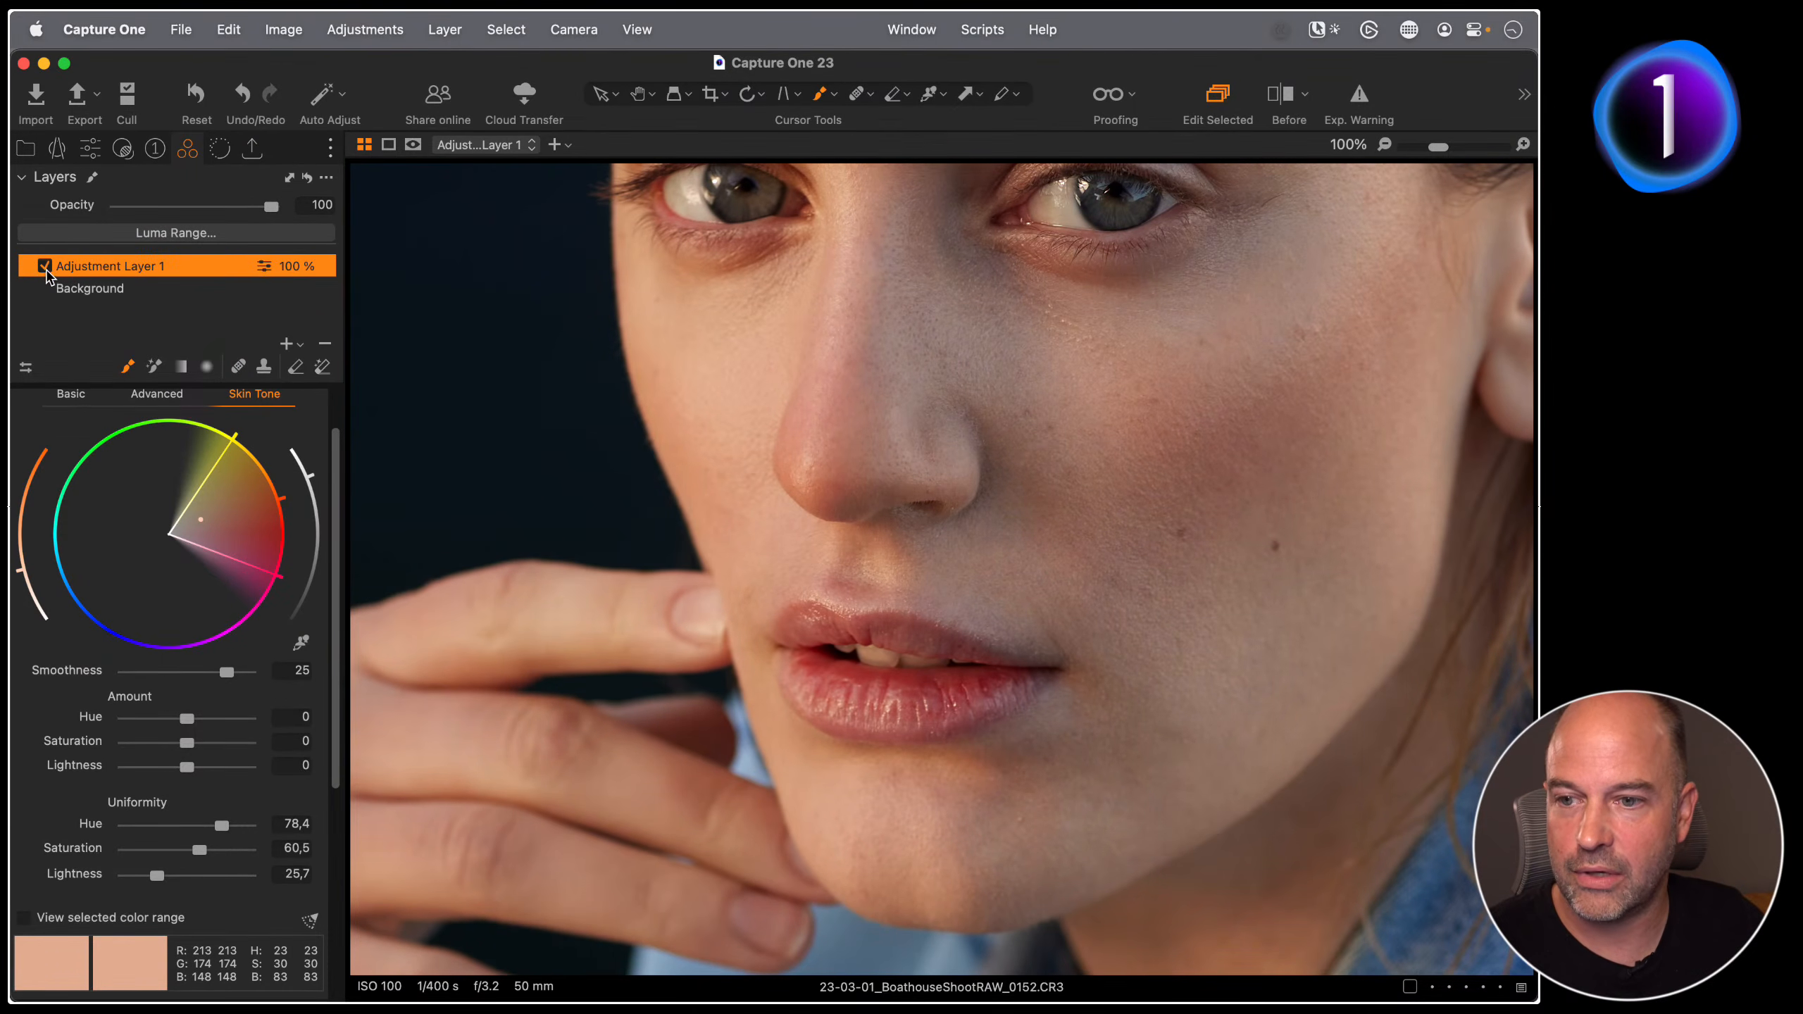
pyautogui.moveTo(270, 210)
pyautogui.mouseDown()
pyautogui.moveTo(121, 210)
pyautogui.moveTo(273, 209)
pyautogui.mouseUp()
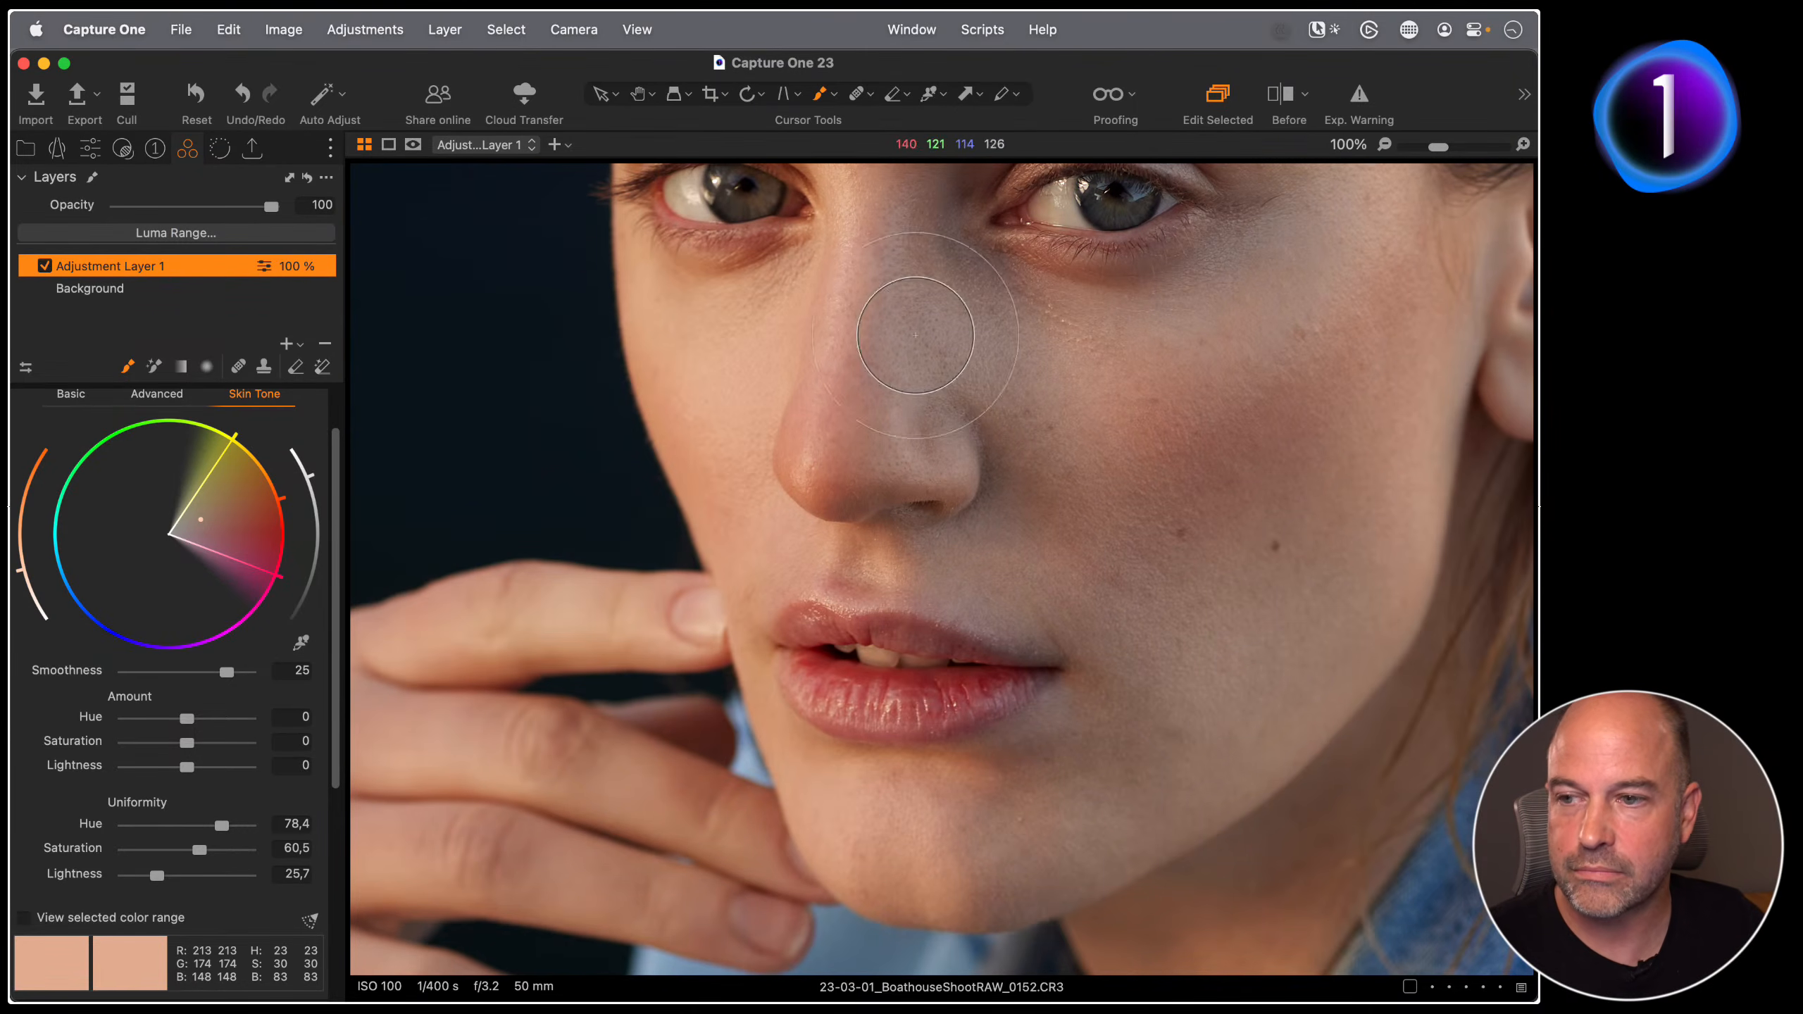
# Step: Review the mask brush's size, hardness, opacity and flow settings, and fit the whole portrait in the viewer
pyautogui.rightClick(901, 540)
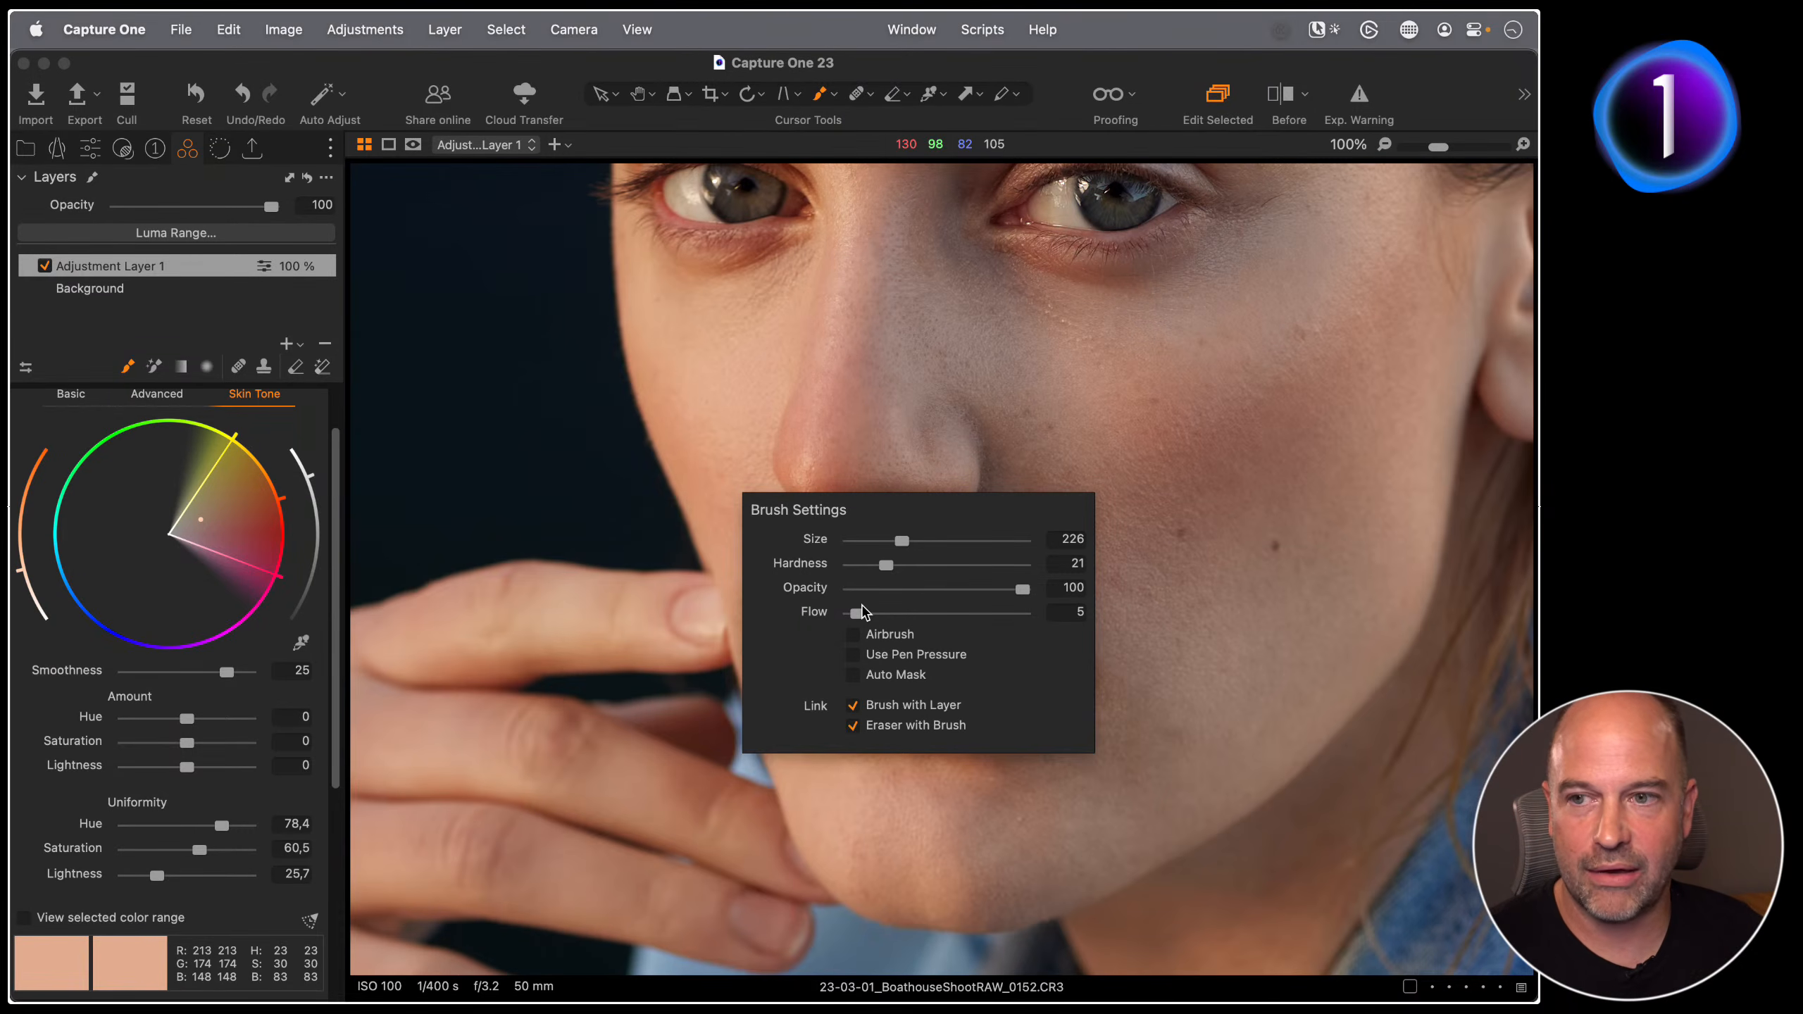
pyautogui.click(951, 380)
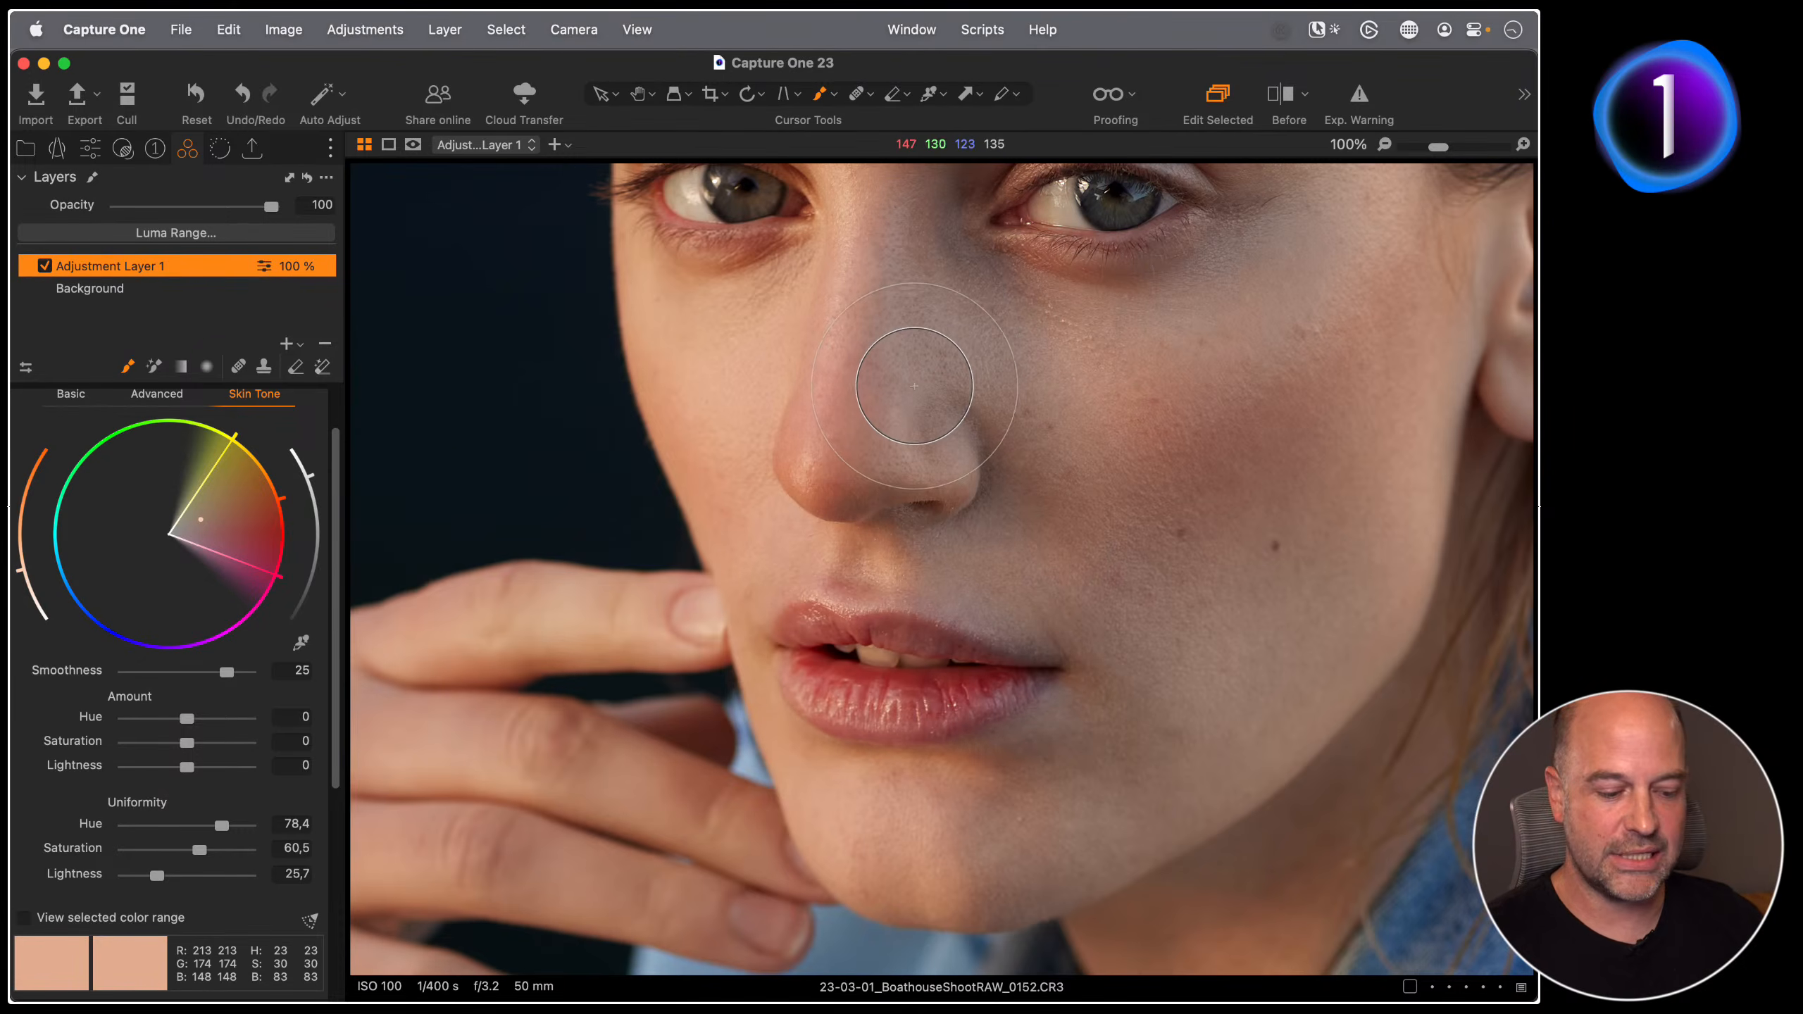
pyautogui.press('space')
pyautogui.doubleClick(888, 508)
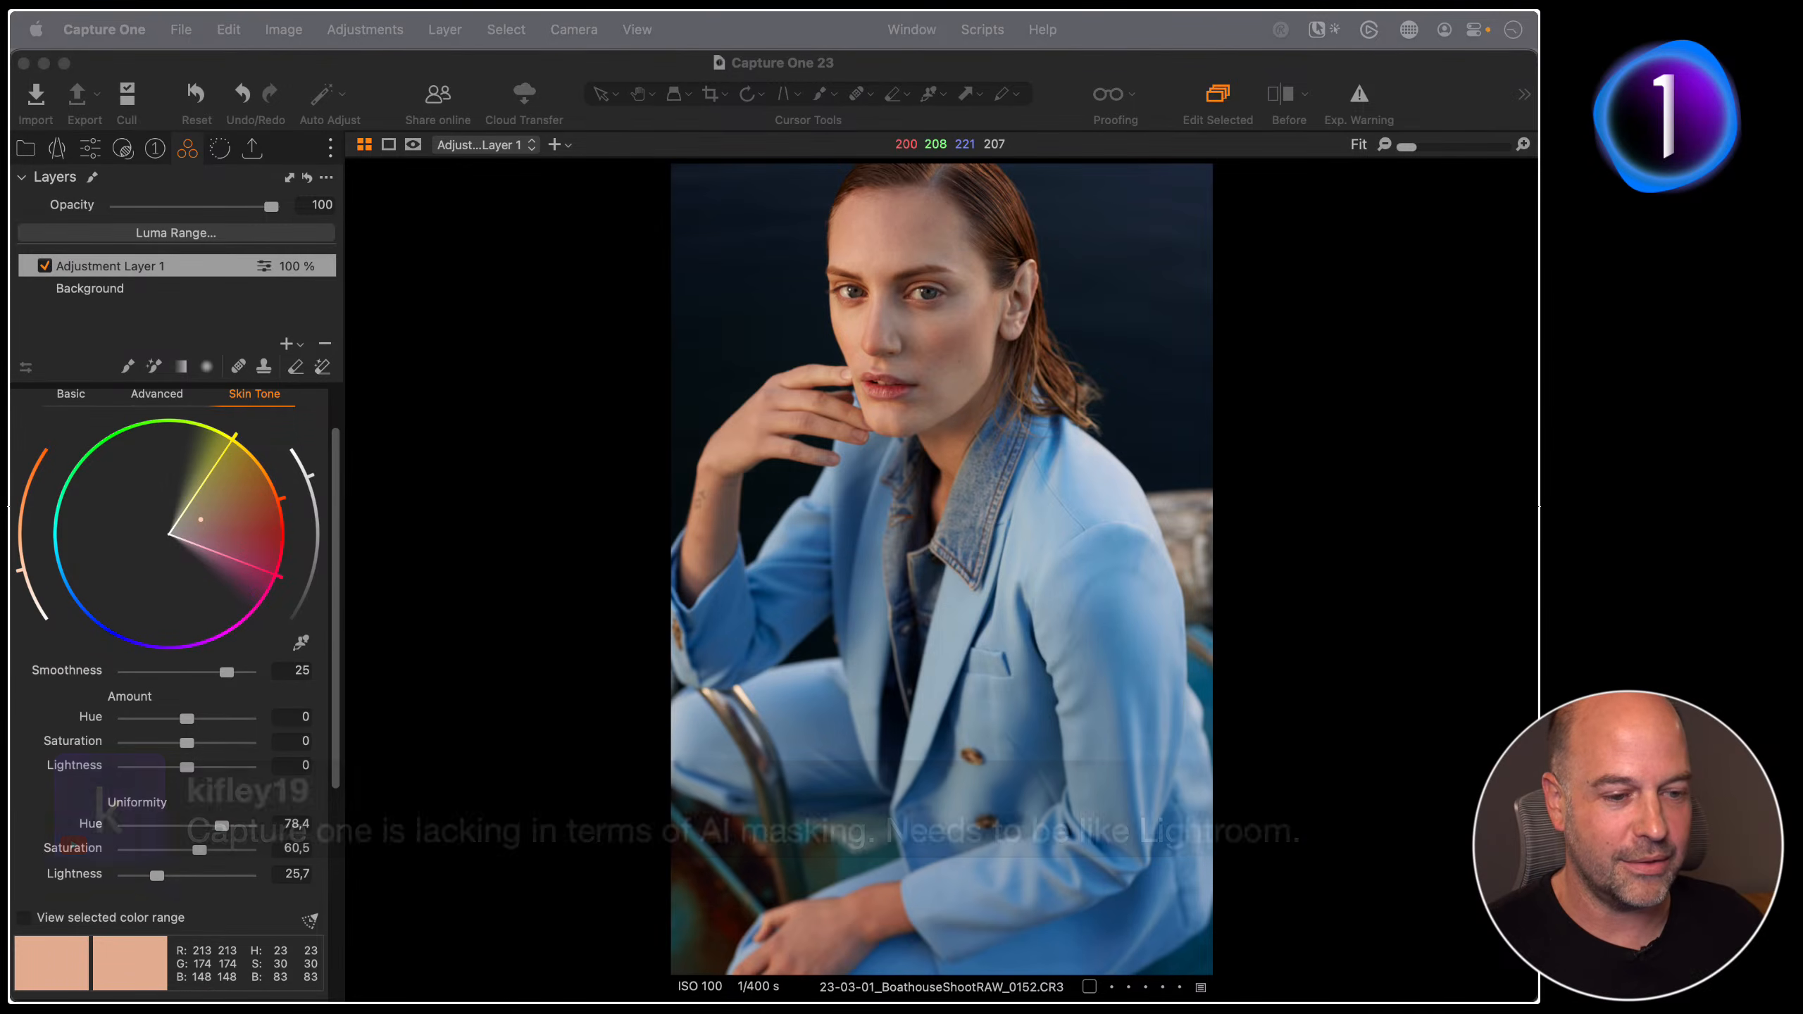
# Step: Switch from the portrait to the kingfisher photo 0615.eip and show it in the viewer
pyautogui.click(572, 552)
pyautogui.press('super+alt+v')
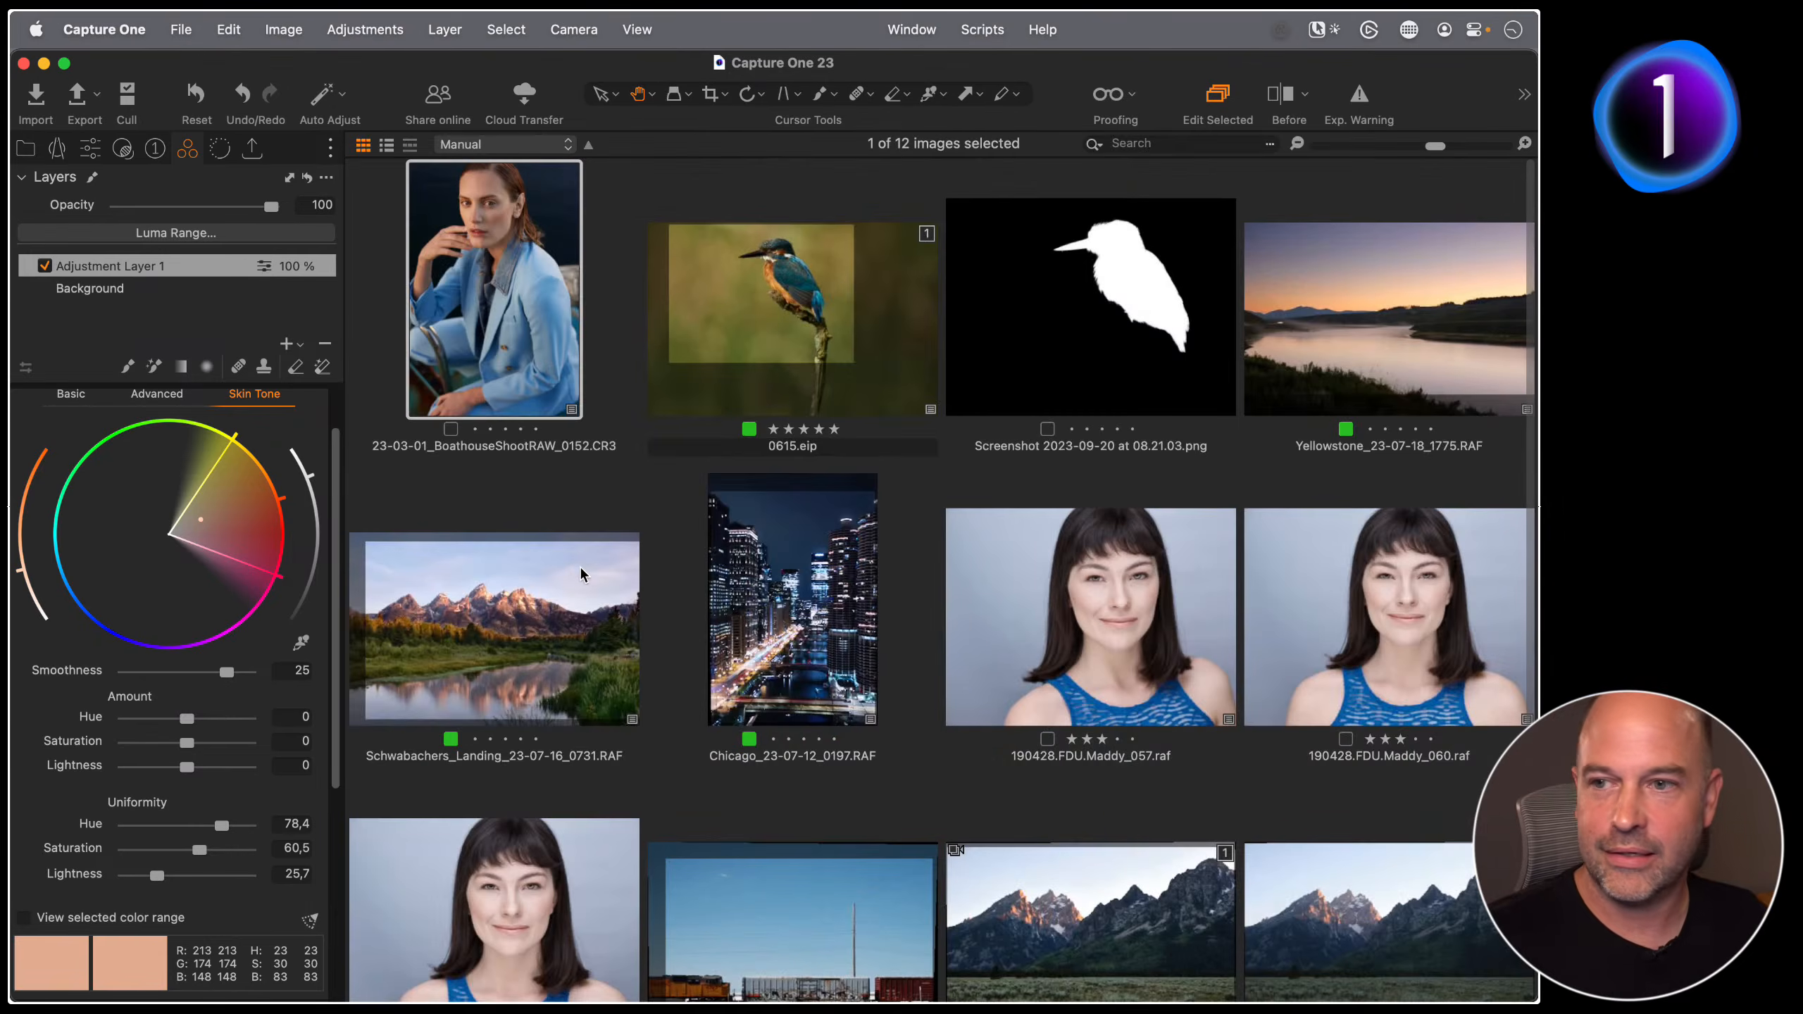
pyautogui.doubleClick(752, 398)
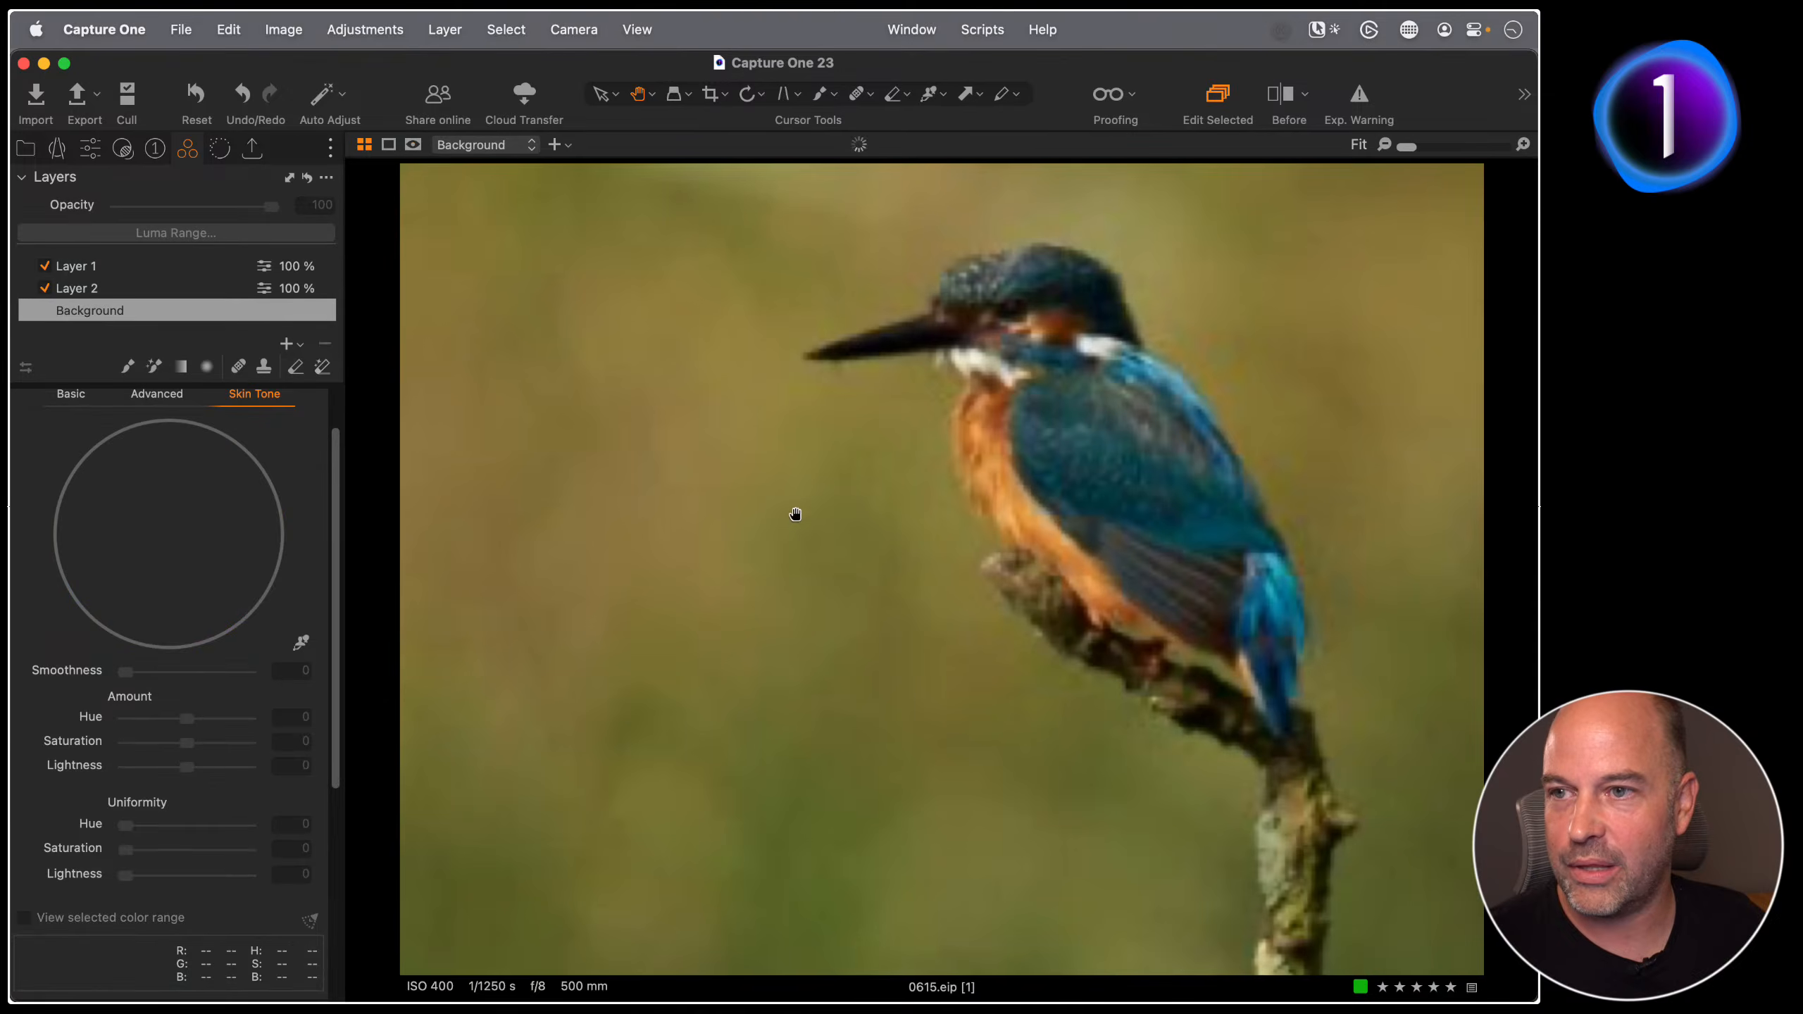
# Step: Select Layer 1 of the kingfisher photo and review the mask commands available for it
pyautogui.click(157, 271)
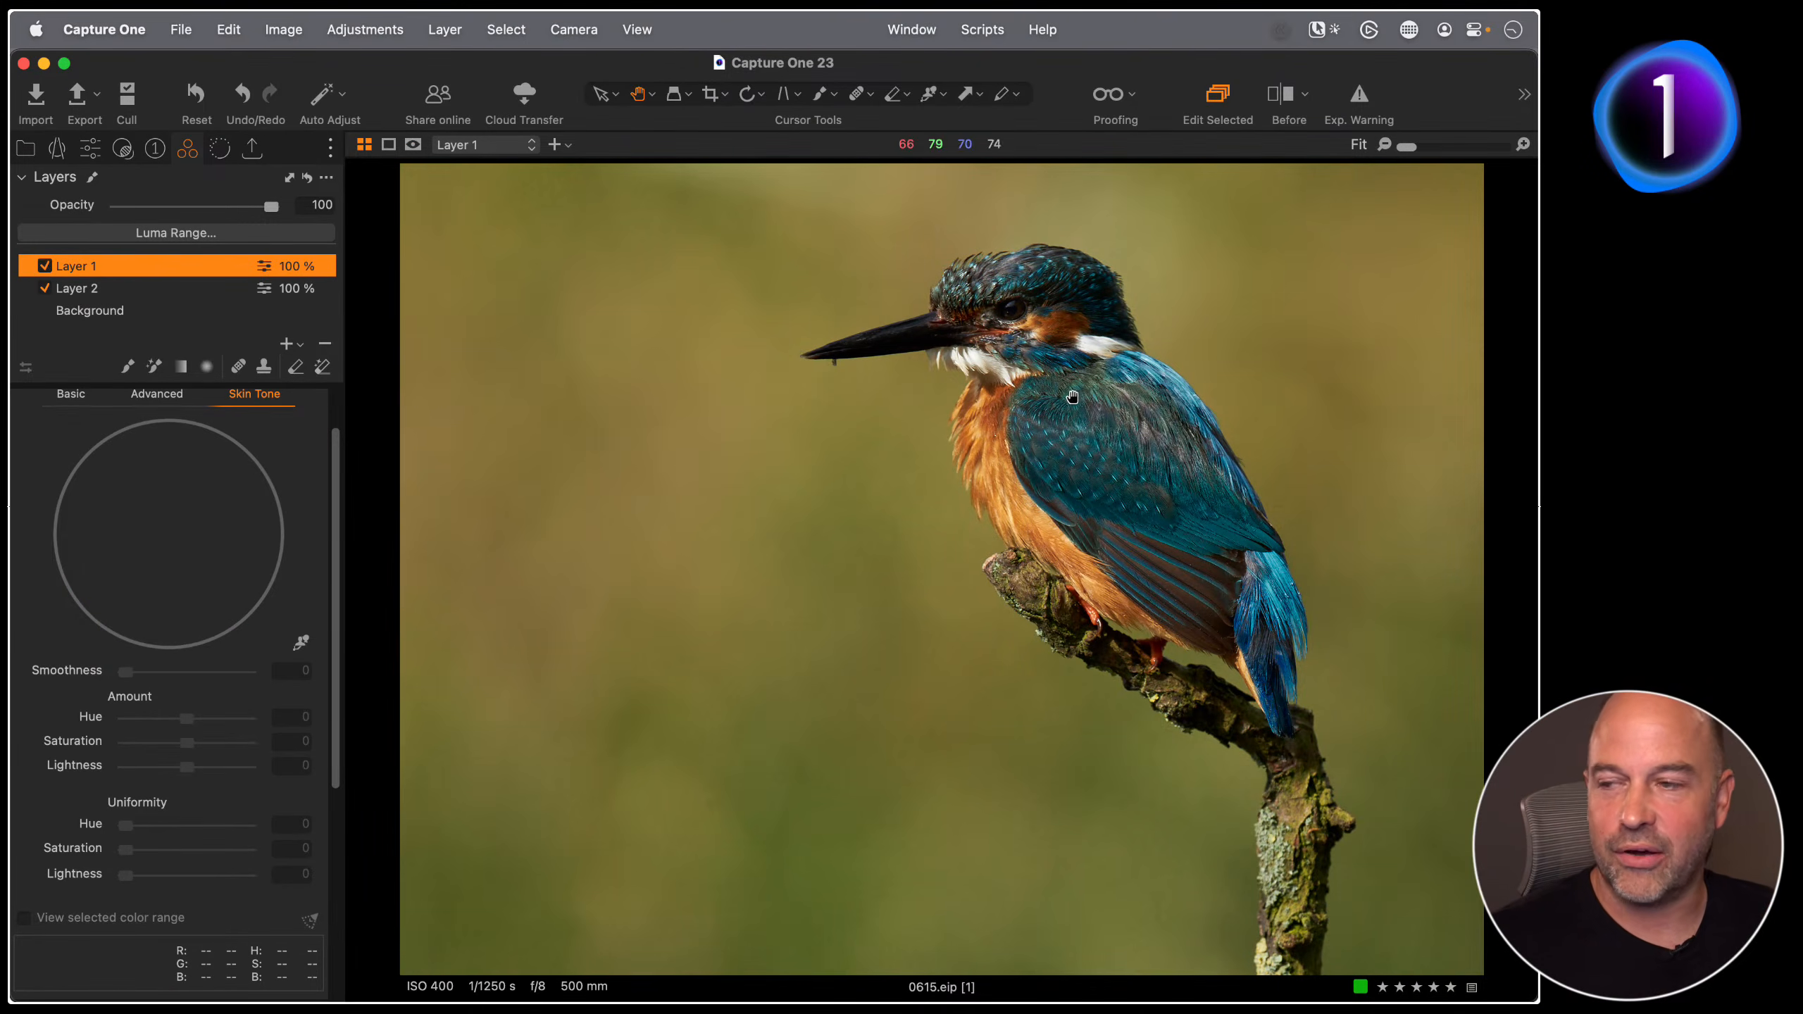
pyautogui.scroll(2, 164, 565)
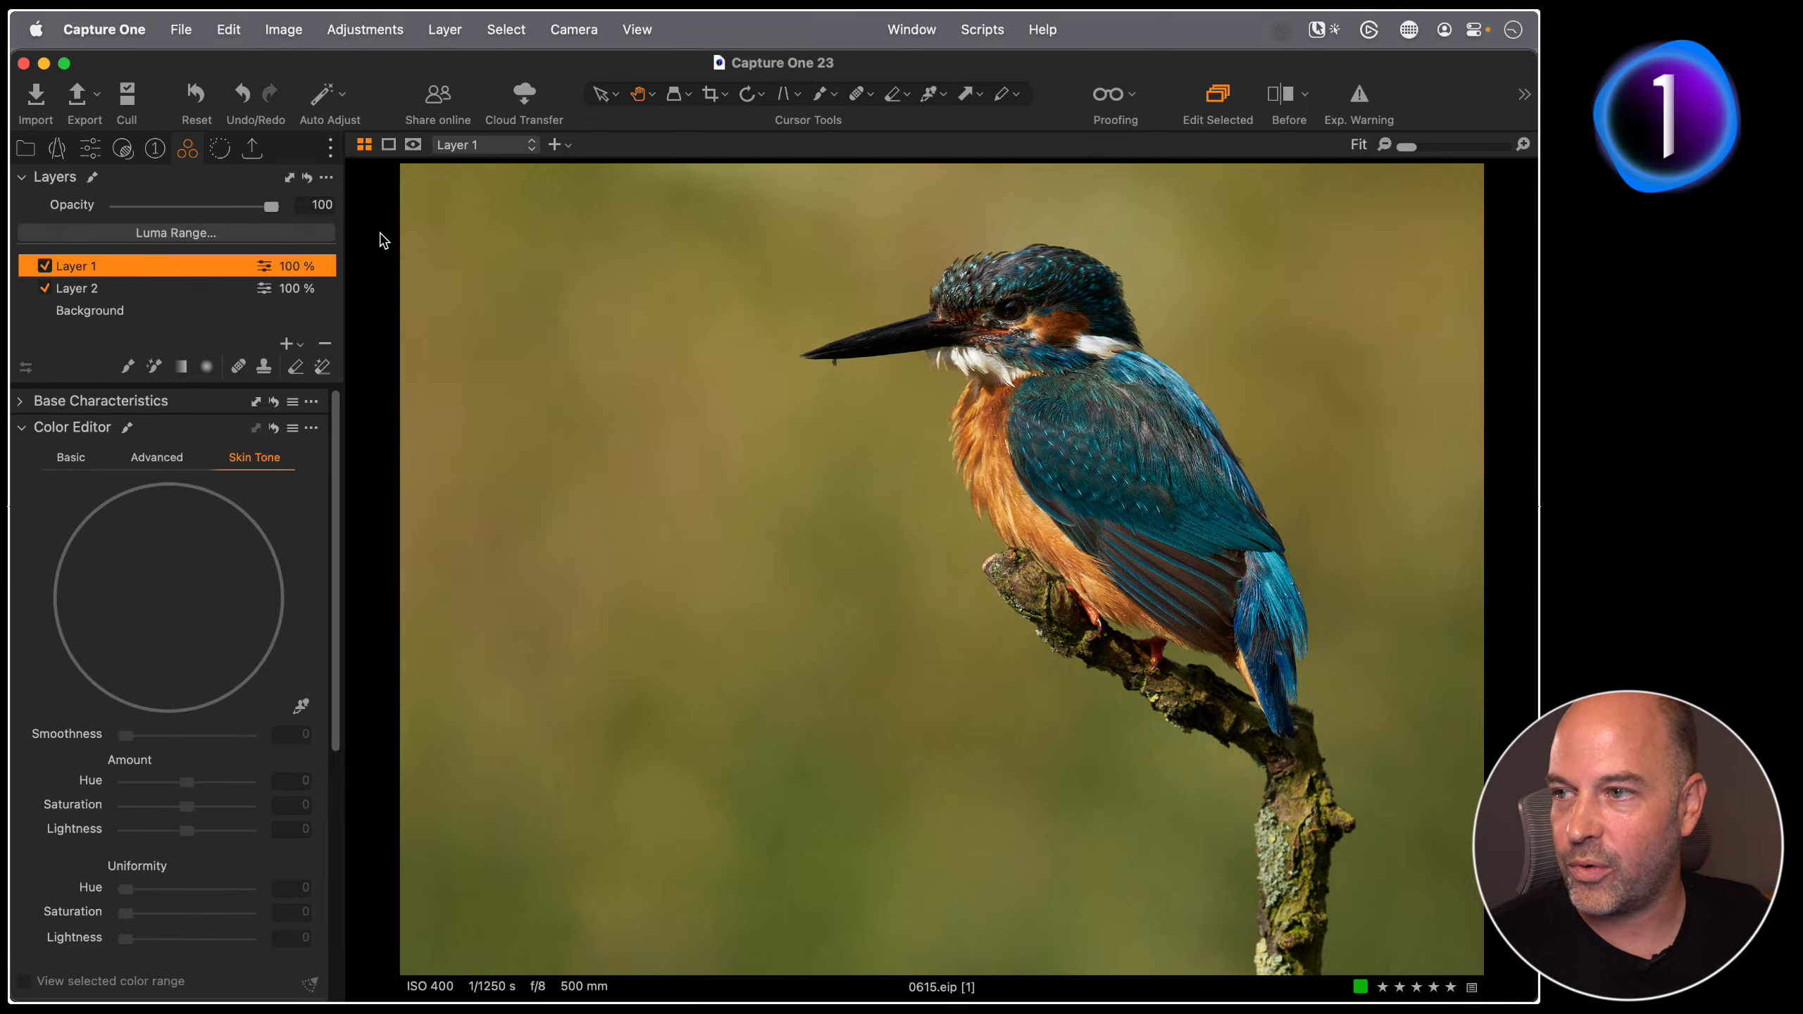
pyautogui.rightClick(175, 268)
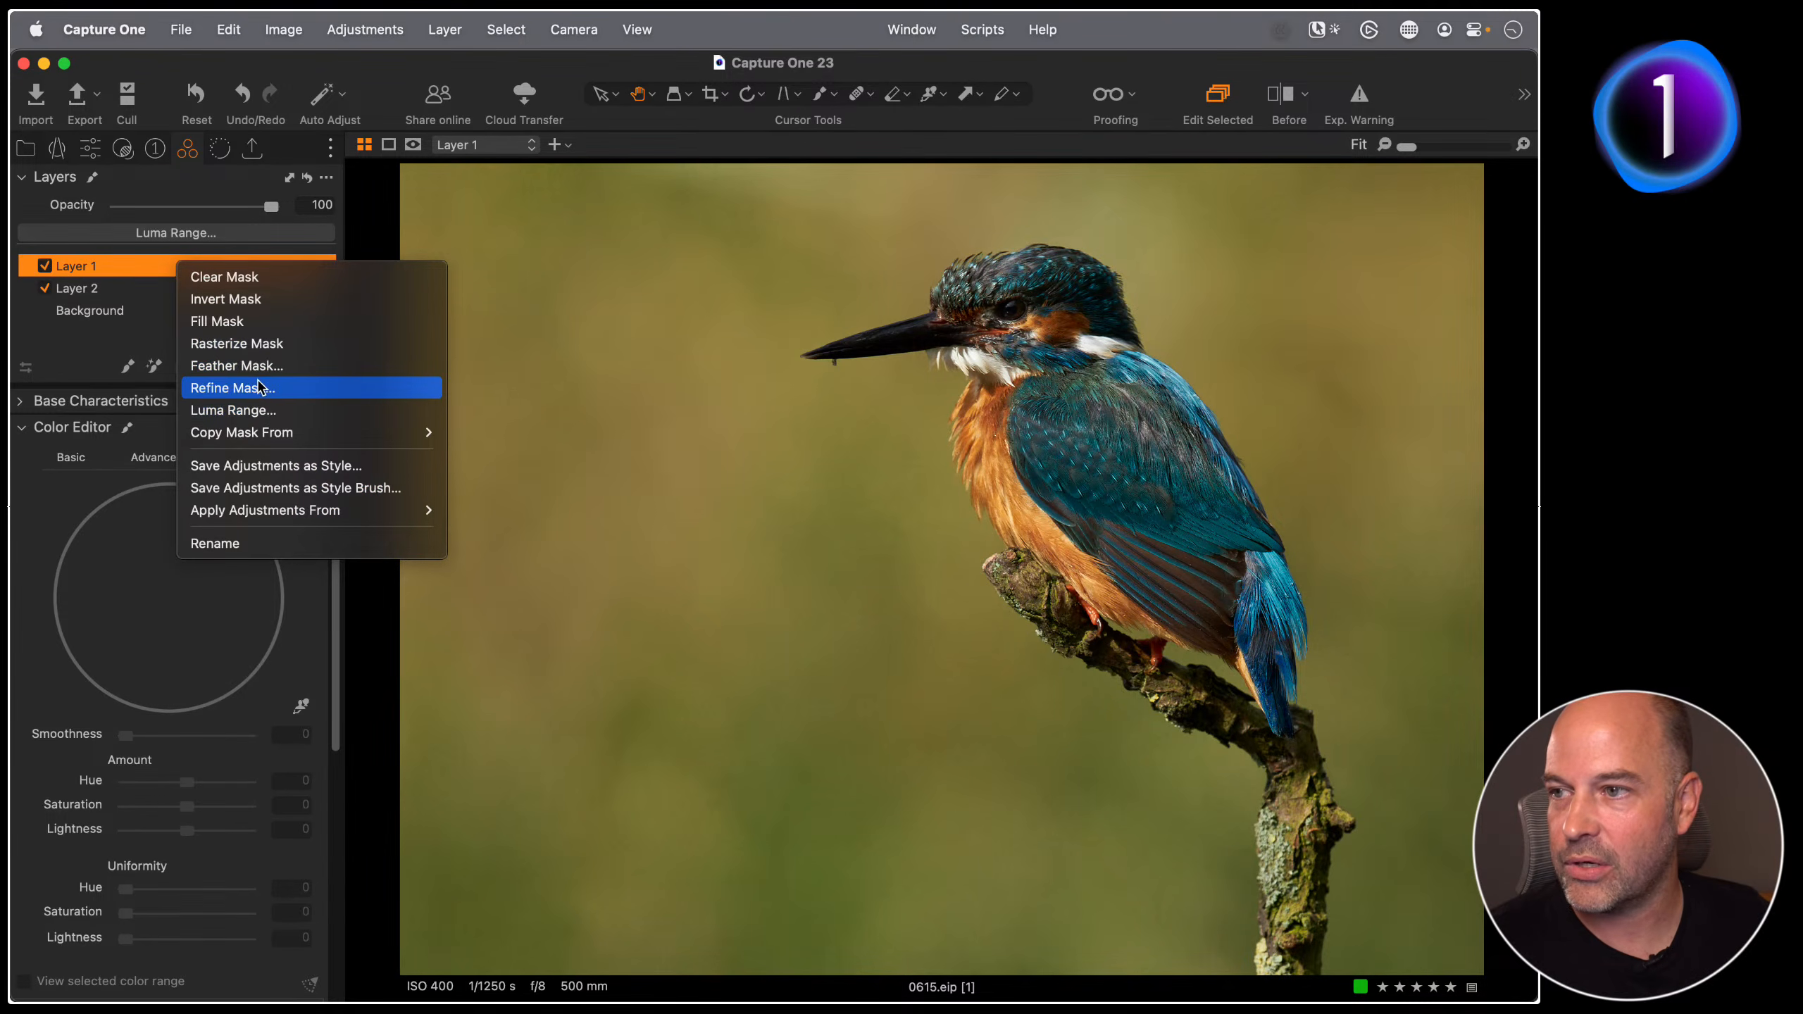
pyautogui.click(118, 328)
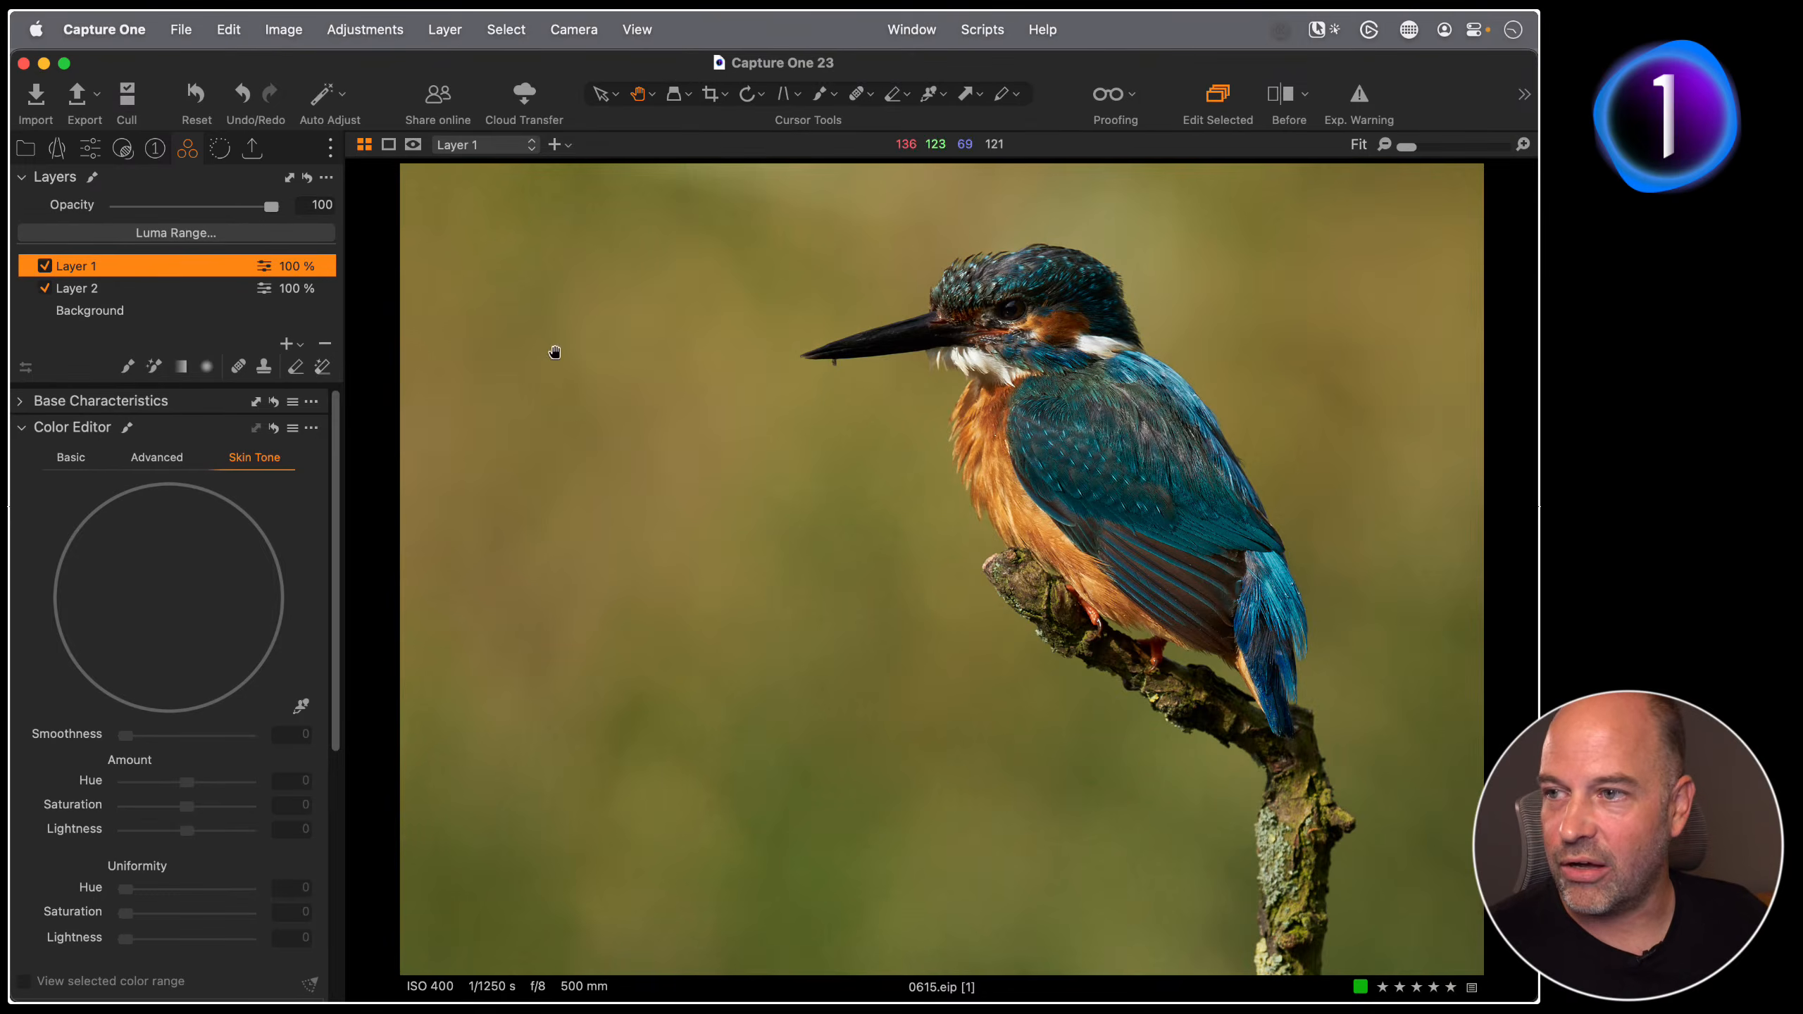
# Step: Add a new adjustment layer and set its mask brush to size 191, hardness 50, opacity 100 and flow 100
pyautogui.click(286, 344)
pyautogui.click(126, 368)
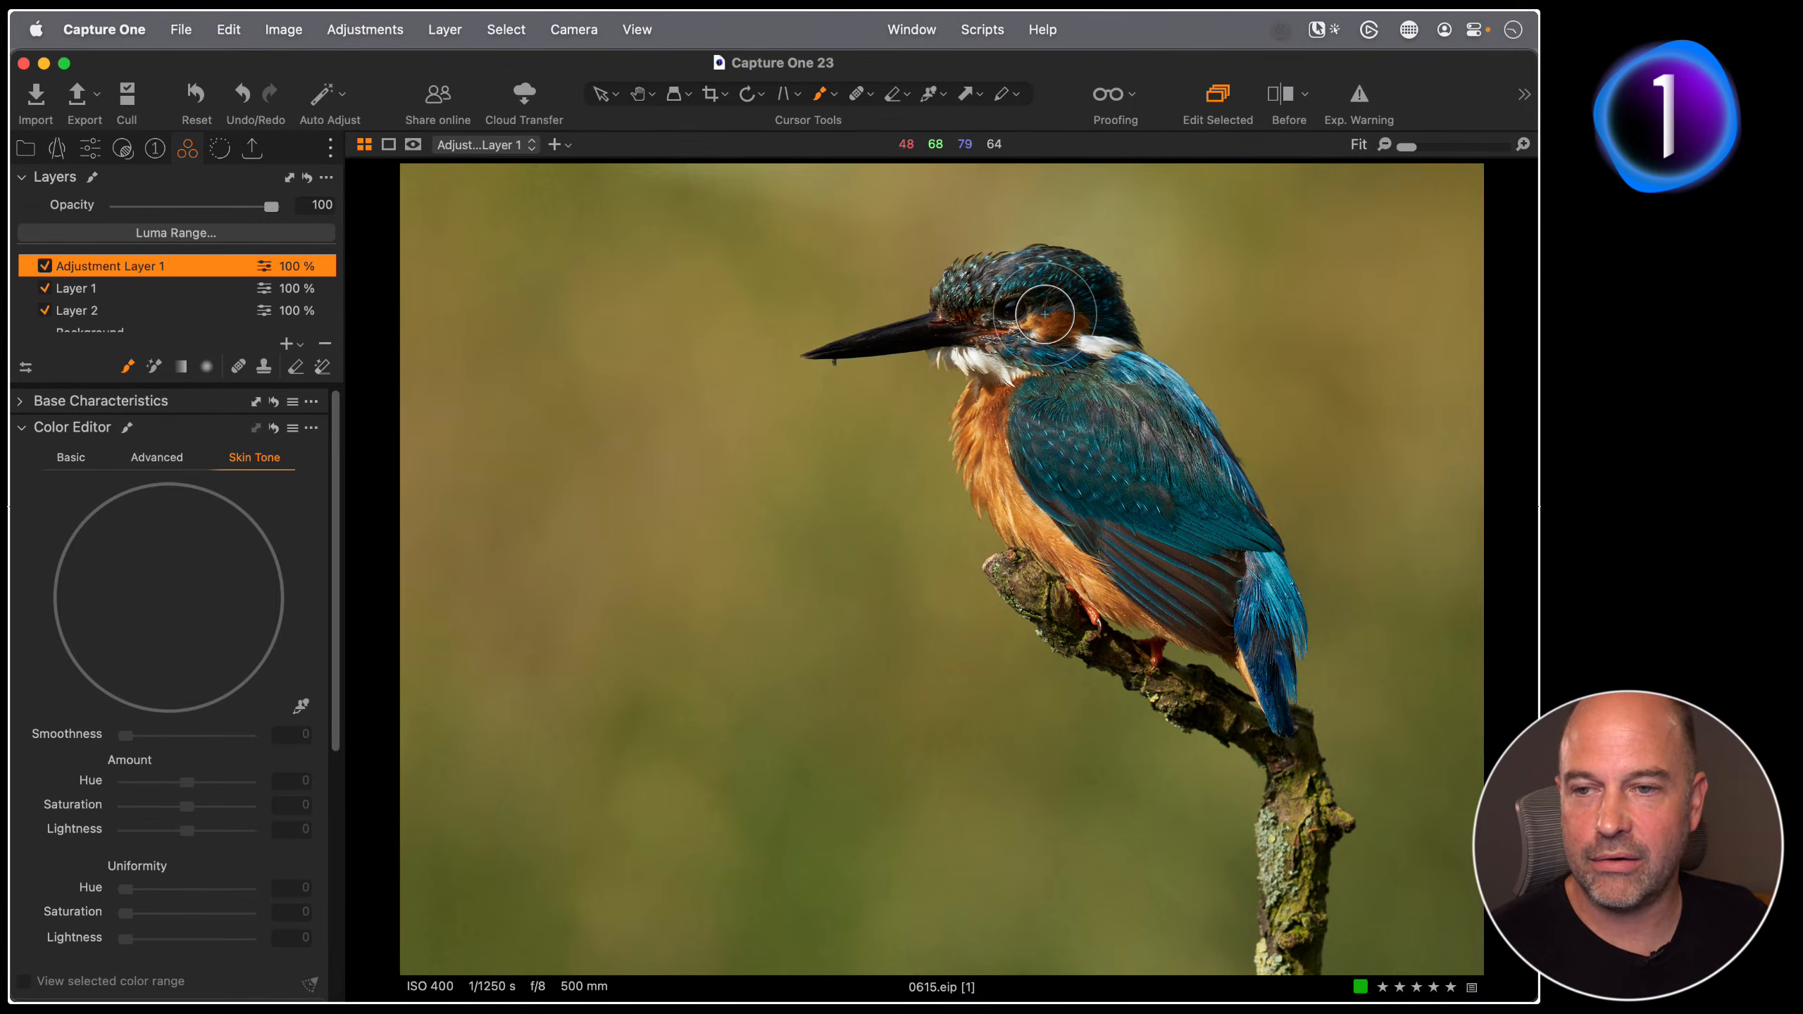
pyautogui.rightClick(1042, 334)
pyautogui.moveTo(1041, 335); pyautogui.dragTo(1060, 333)
pyautogui.moveTo(1019, 407); pyautogui.dragTo(1094, 404)
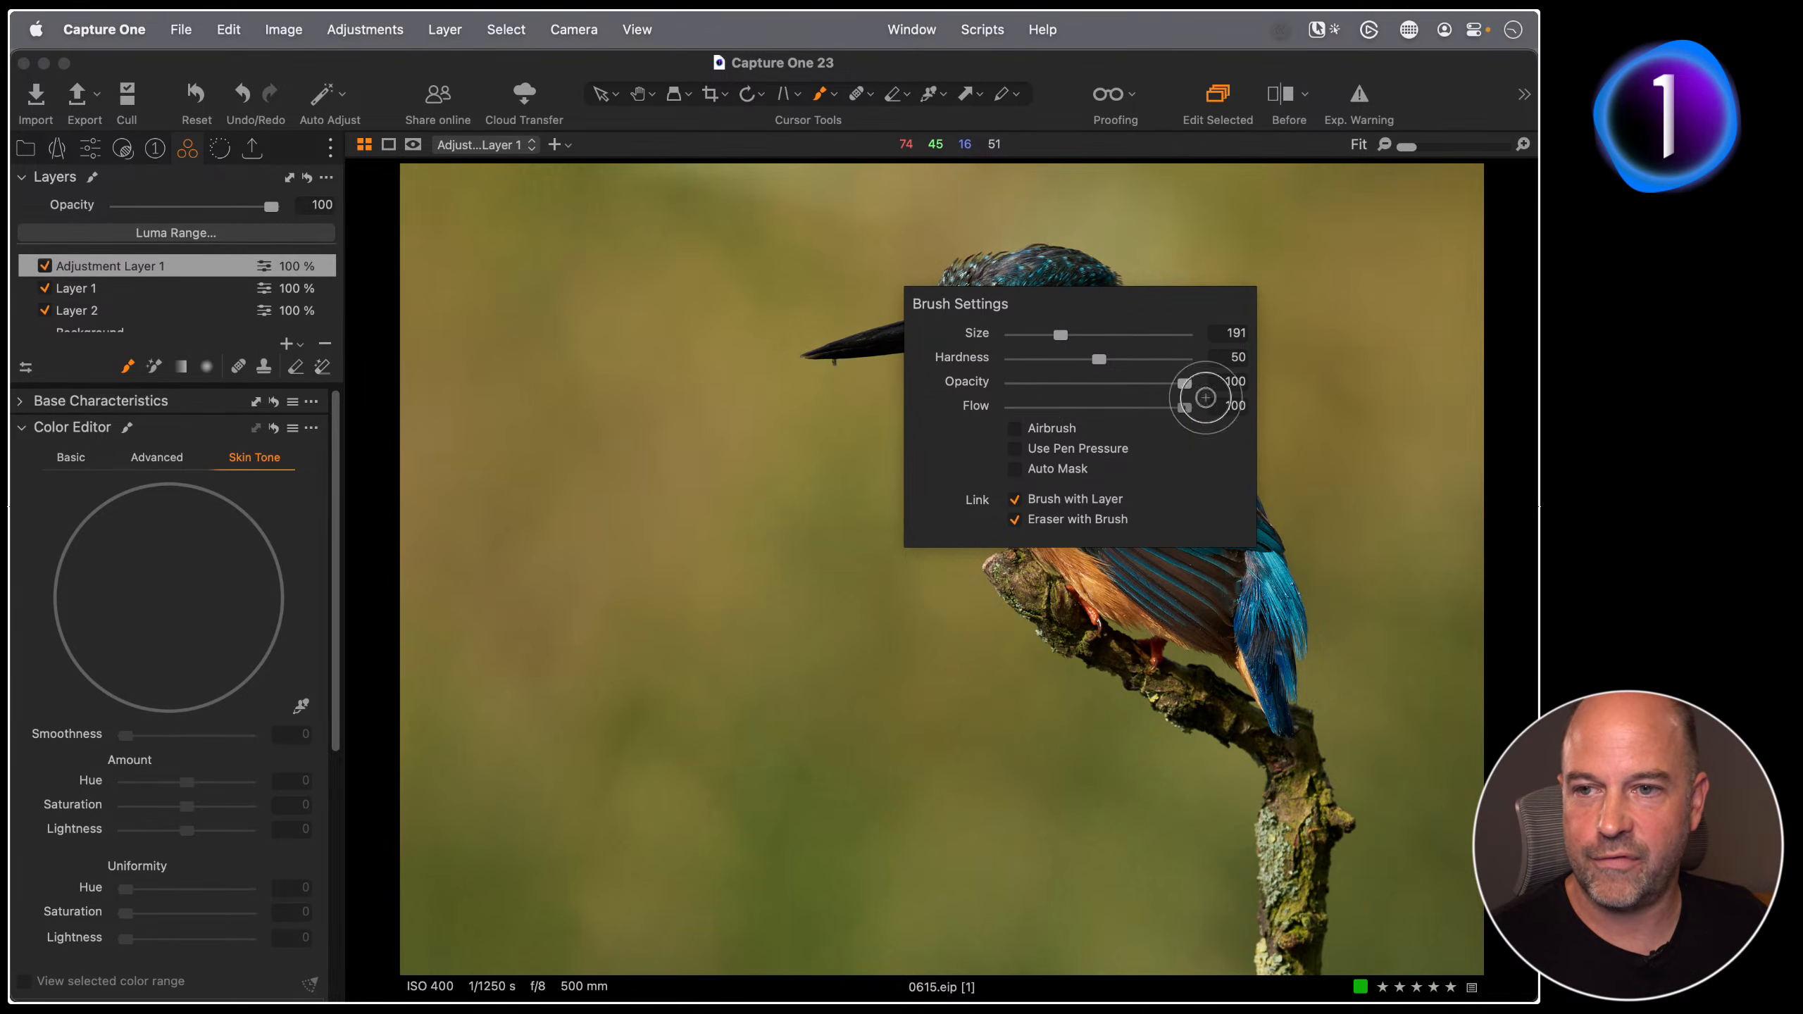
# Step: With the red mask overlay shown, paint a closed outline just inside the kingfisher's edge, from head and back to tail, belly and beak
pyautogui.moveTo(1029, 285)
pyautogui.mouseDown()
pyautogui.moveTo(1062, 269)
pyautogui.moveTo(1047, 277)
pyautogui.moveTo(1081, 290)
pyautogui.moveTo(1203, 462)
pyautogui.mouseUp()
pyautogui.press('m')
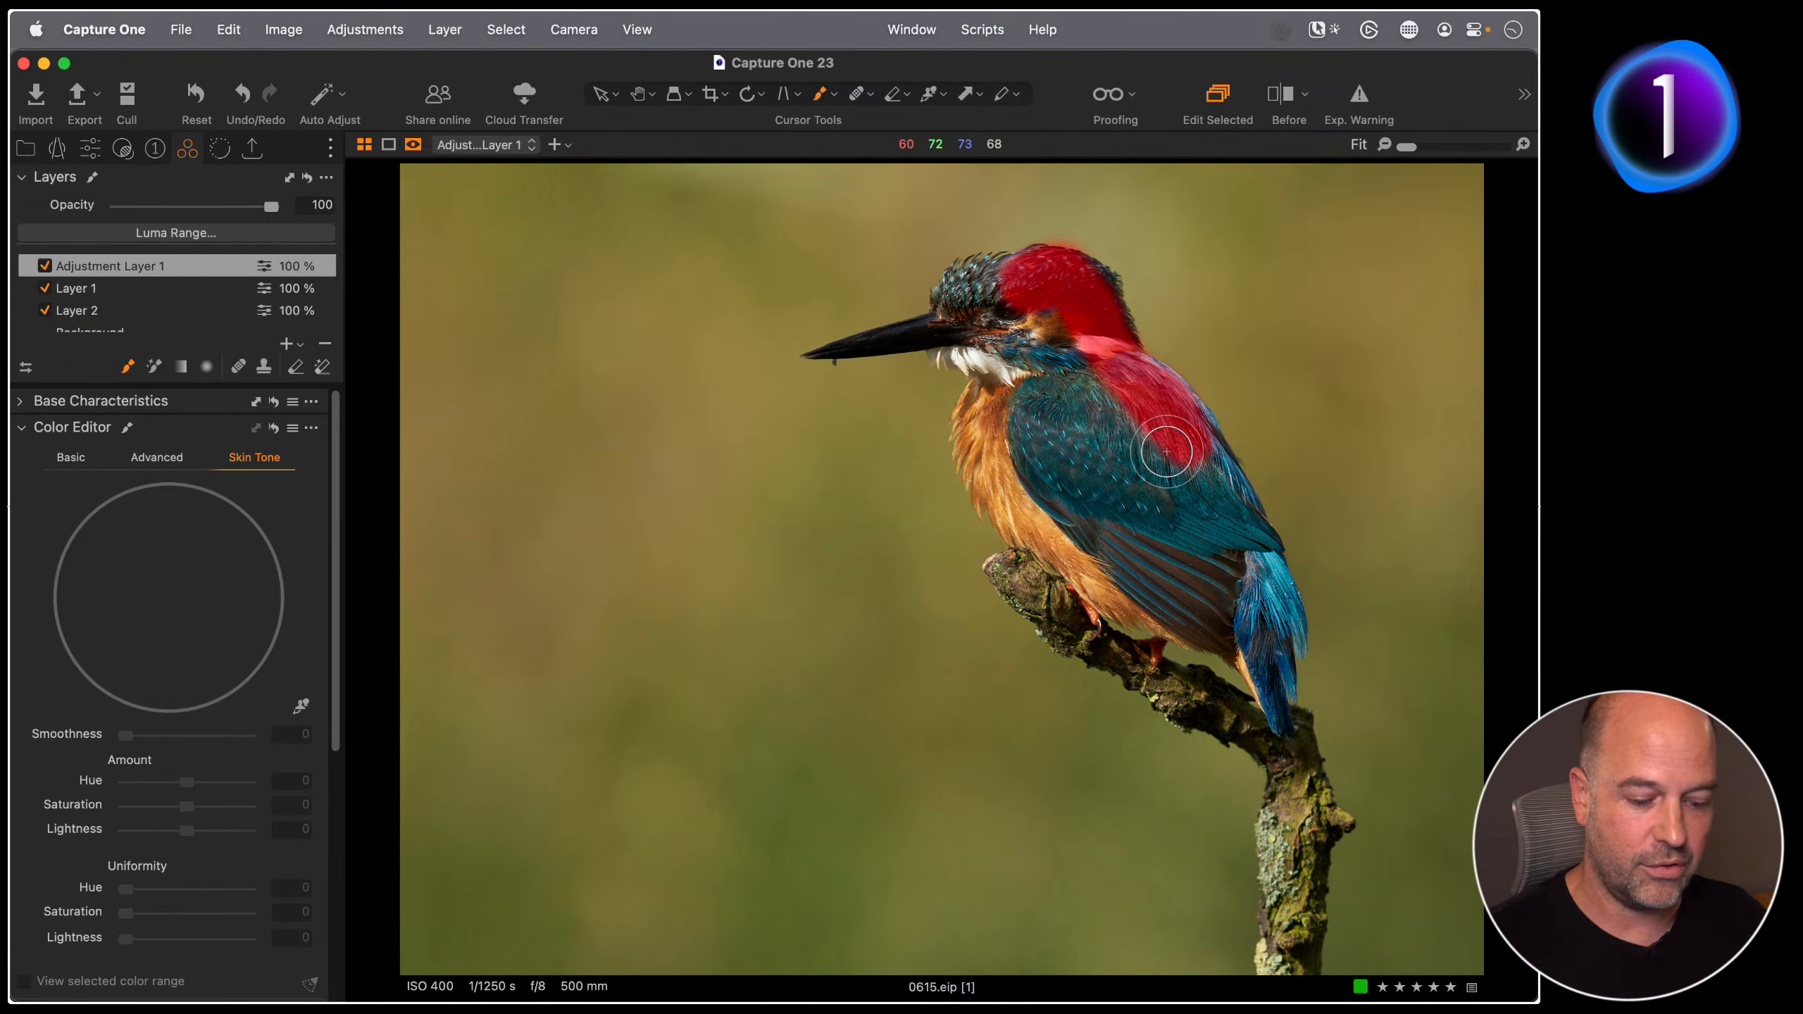
pyautogui.moveTo(1198, 468)
pyautogui.mouseDown()
pyautogui.moveTo(1175, 434)
pyautogui.moveTo(1266, 511)
pyautogui.mouseUp()
pyautogui.press('super+z')
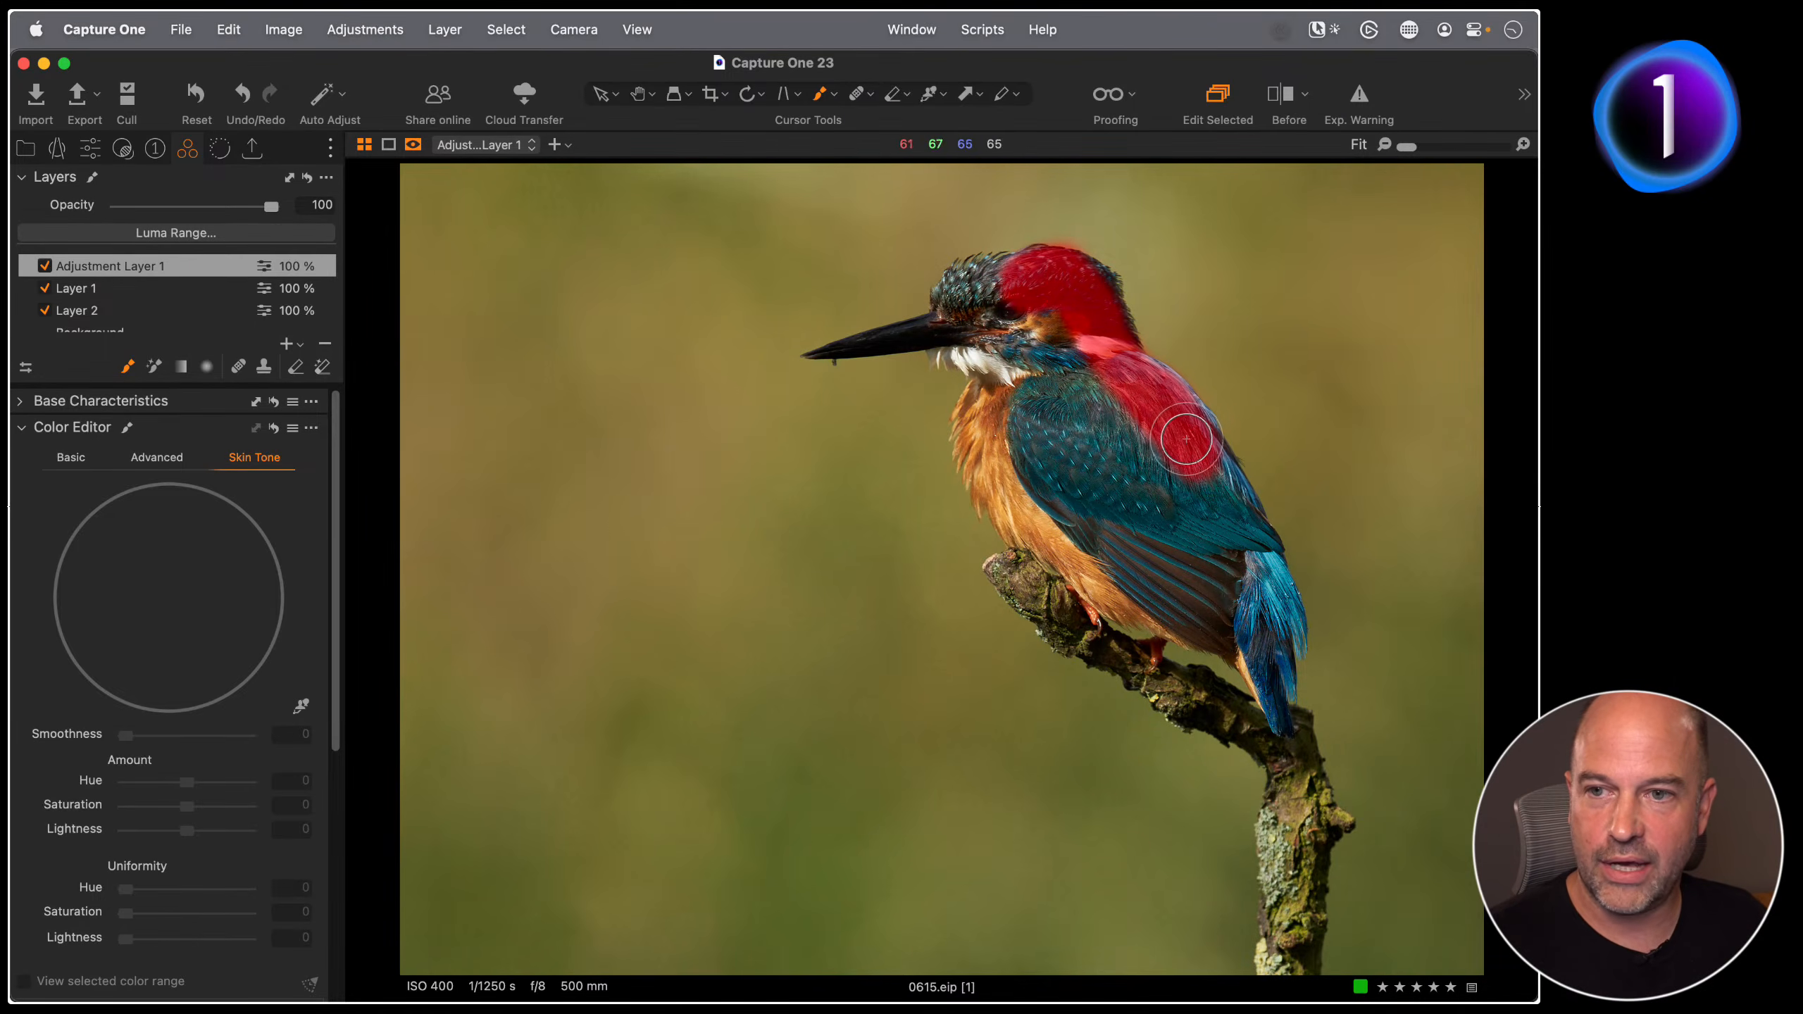
pyautogui.moveTo(1246, 541)
pyautogui.mouseDown()
pyautogui.moveTo(1273, 730)
pyautogui.moveTo(1282, 654)
pyautogui.moveTo(1265, 711)
pyautogui.moveTo(1272, 669)
pyautogui.moveTo(1261, 688)
pyautogui.moveTo(1291, 713)
pyautogui.moveTo(1273, 703)
pyautogui.moveTo(1290, 628)
pyautogui.moveTo(1231, 638)
pyautogui.moveTo(1154, 590)
pyautogui.moveTo(1173, 614)
pyautogui.moveTo(1126, 612)
pyautogui.moveTo(972, 464)
pyautogui.moveTo(990, 386)
pyautogui.moveTo(957, 332)
pyautogui.moveTo(961, 296)
pyautogui.moveTo(1032, 264)
pyautogui.moveTo(976, 285)
pyautogui.moveTo(960, 309)
pyautogui.moveTo(982, 308)
pyautogui.moveTo(972, 343)
pyautogui.moveTo(929, 324)
pyautogui.moveTo(866, 346)
pyautogui.moveTo(974, 334)
pyautogui.moveTo(817, 355)
pyautogui.moveTo(967, 318)
pyautogui.moveTo(951, 291)
pyautogui.moveTo(993, 262)
pyautogui.moveTo(1022, 284)
pyautogui.mouseUp()
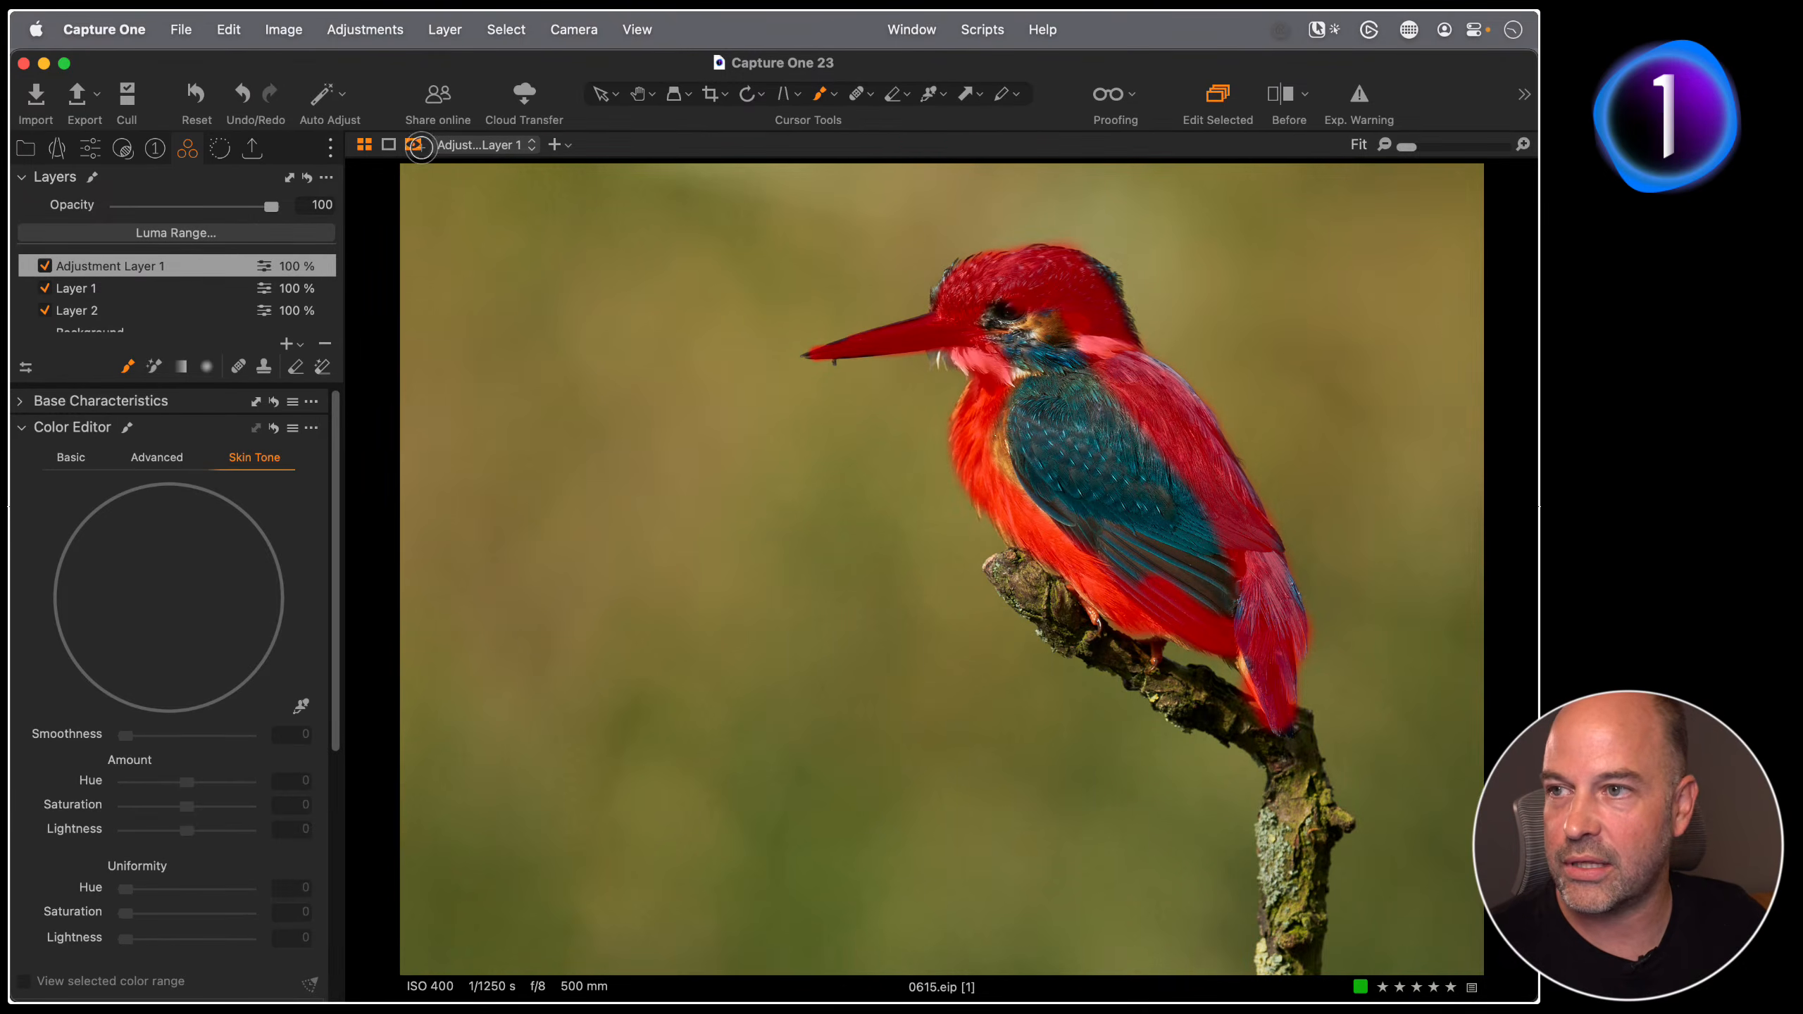
# Step: Try Fill Mask on the painted outline in grayscale mask view, and undo the fill
pyautogui.click(413, 144)
pyautogui.click(467, 202)
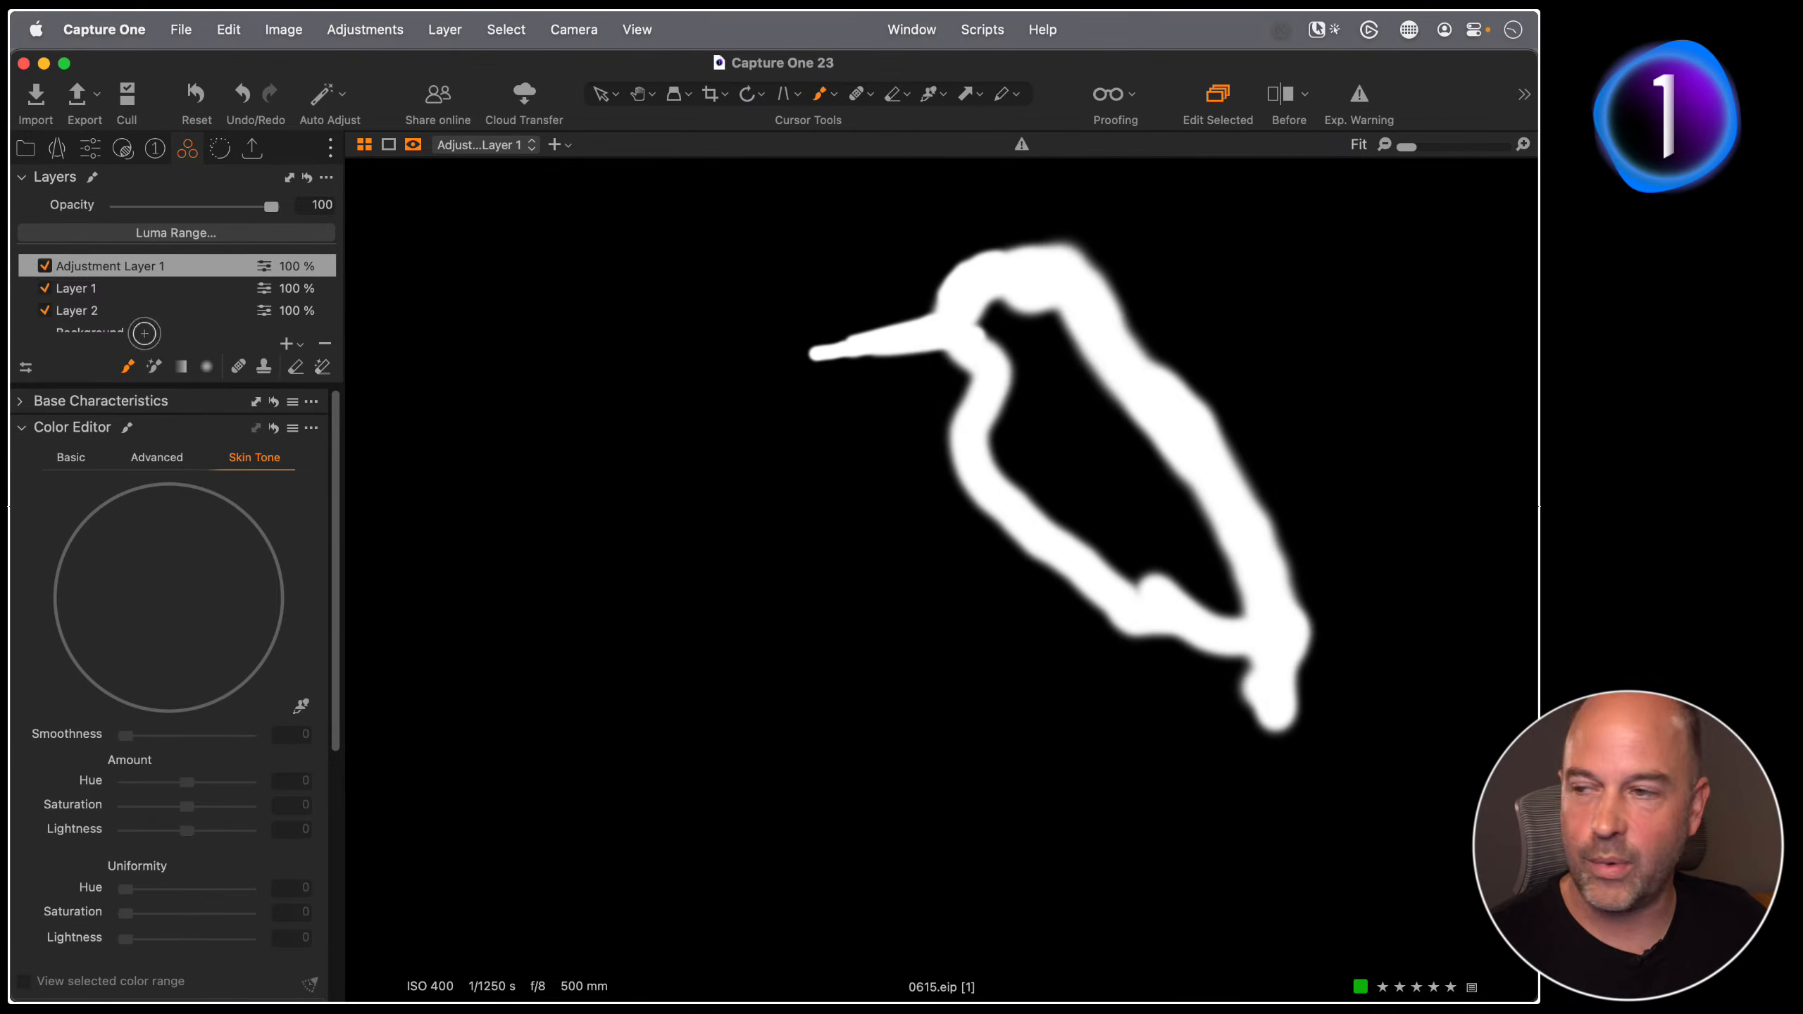
pyautogui.rightClick(129, 266)
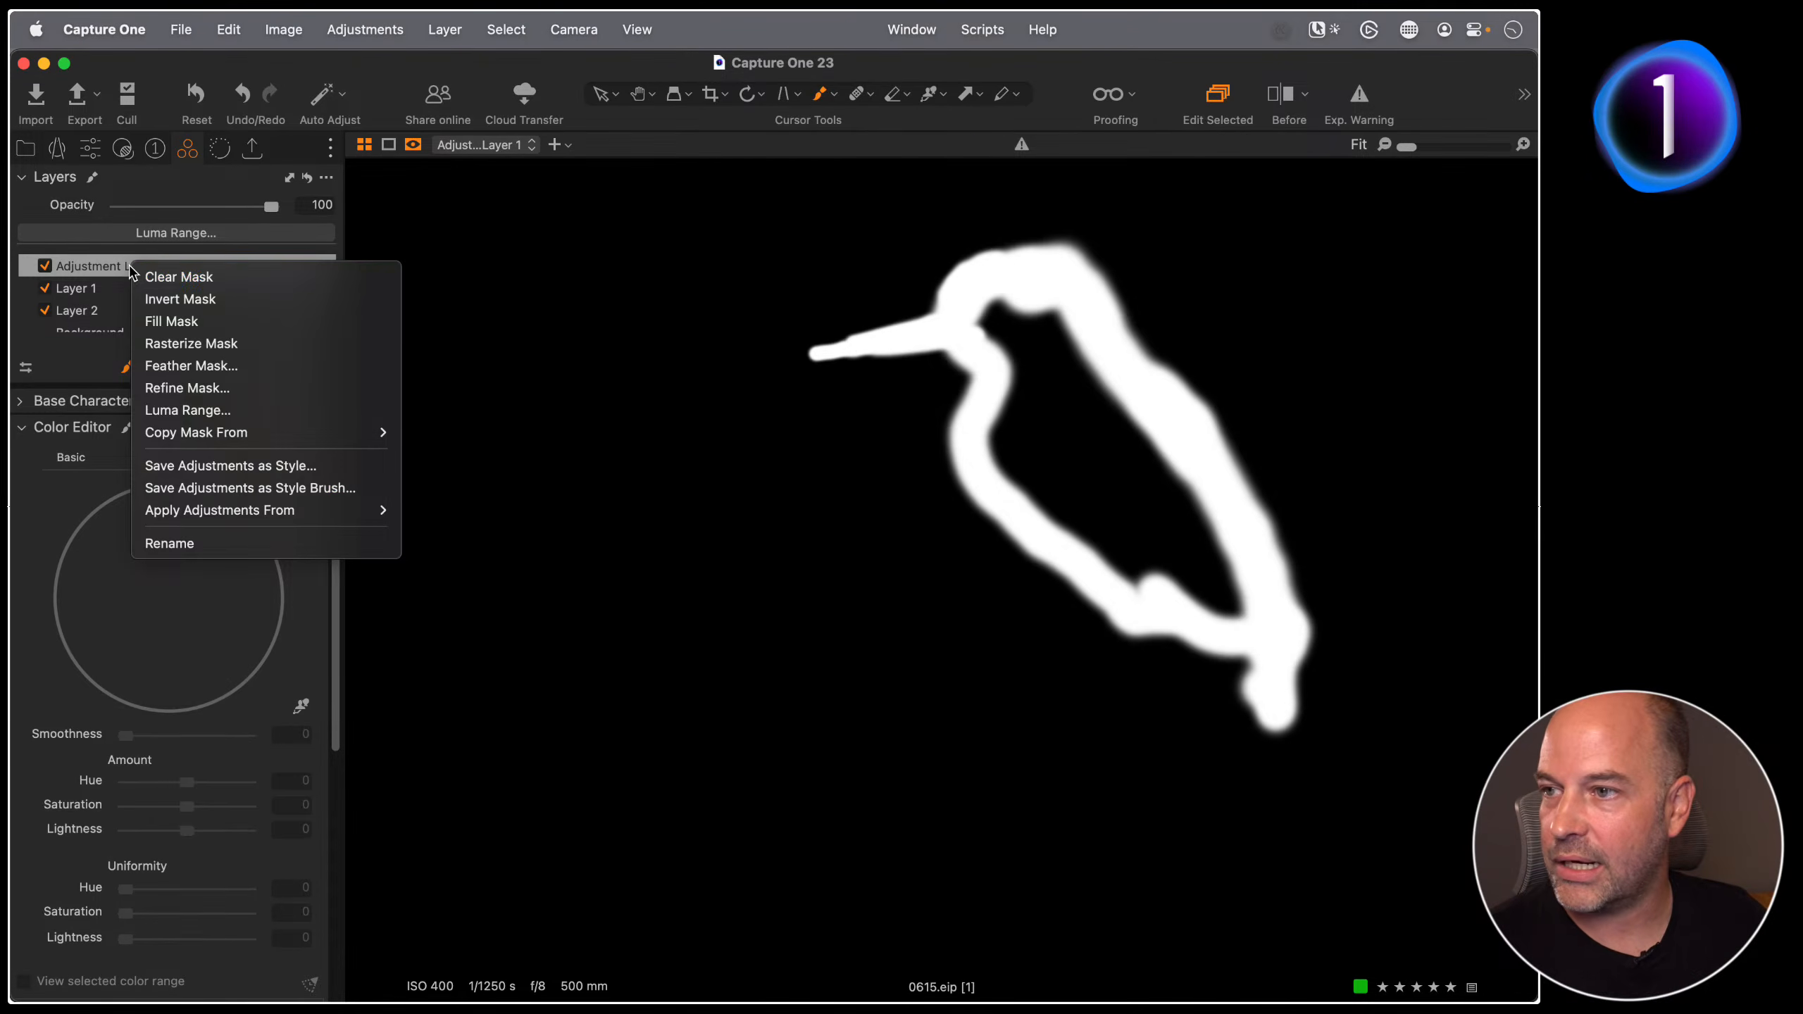
pyautogui.click(180, 329)
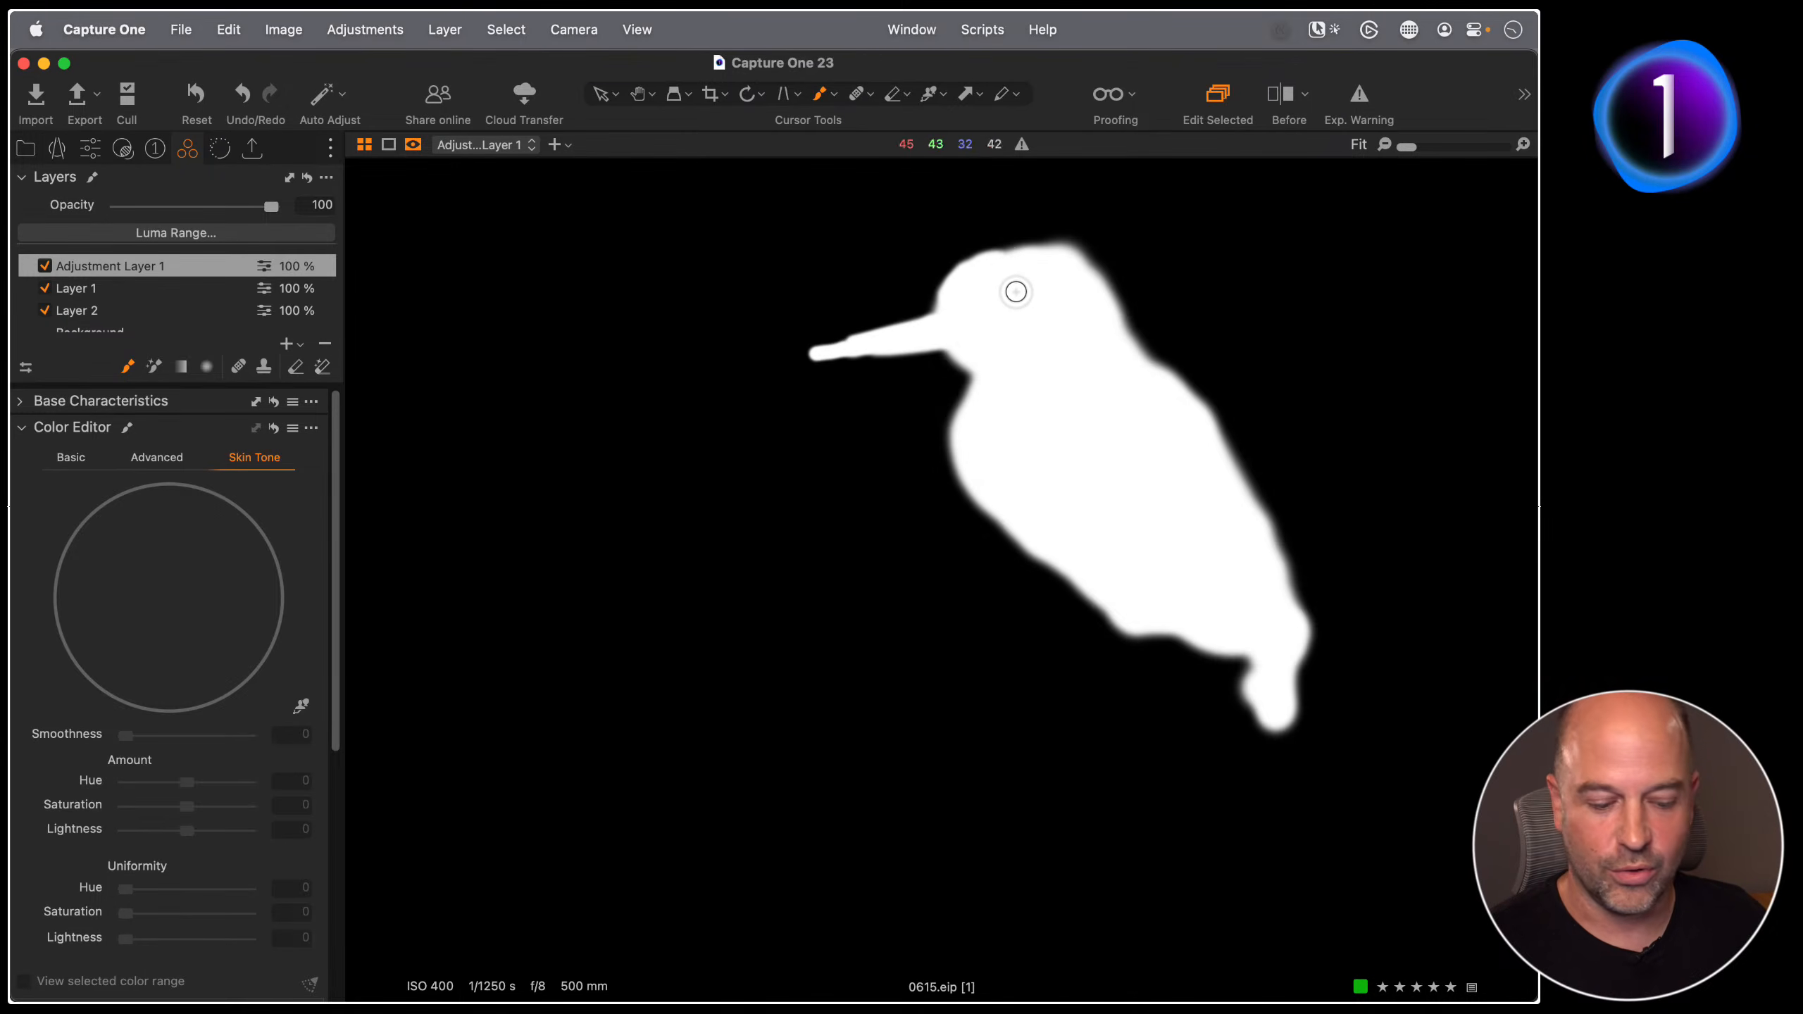
pyautogui.press('super+z')
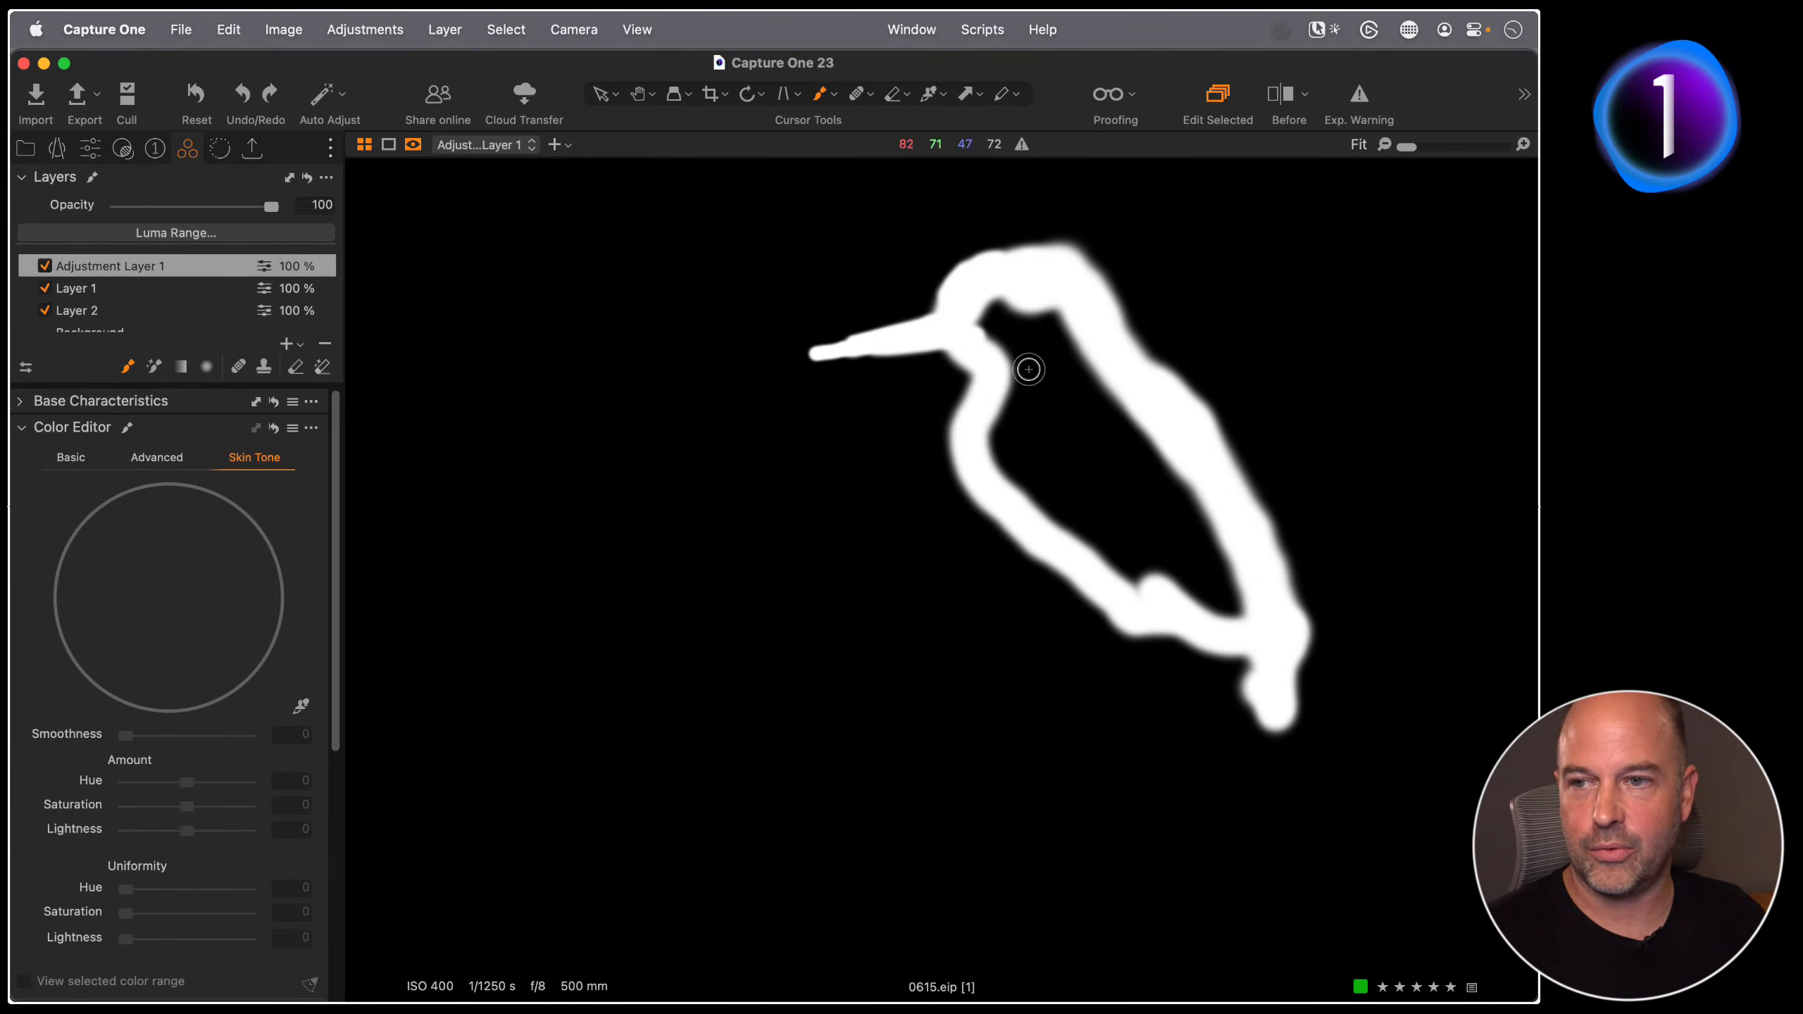
# Step: Fill the painted outline in the mask of Adjustment Layer 1, check the red overlay over the bird, and hide the mask
pyautogui.rightClick(174, 269)
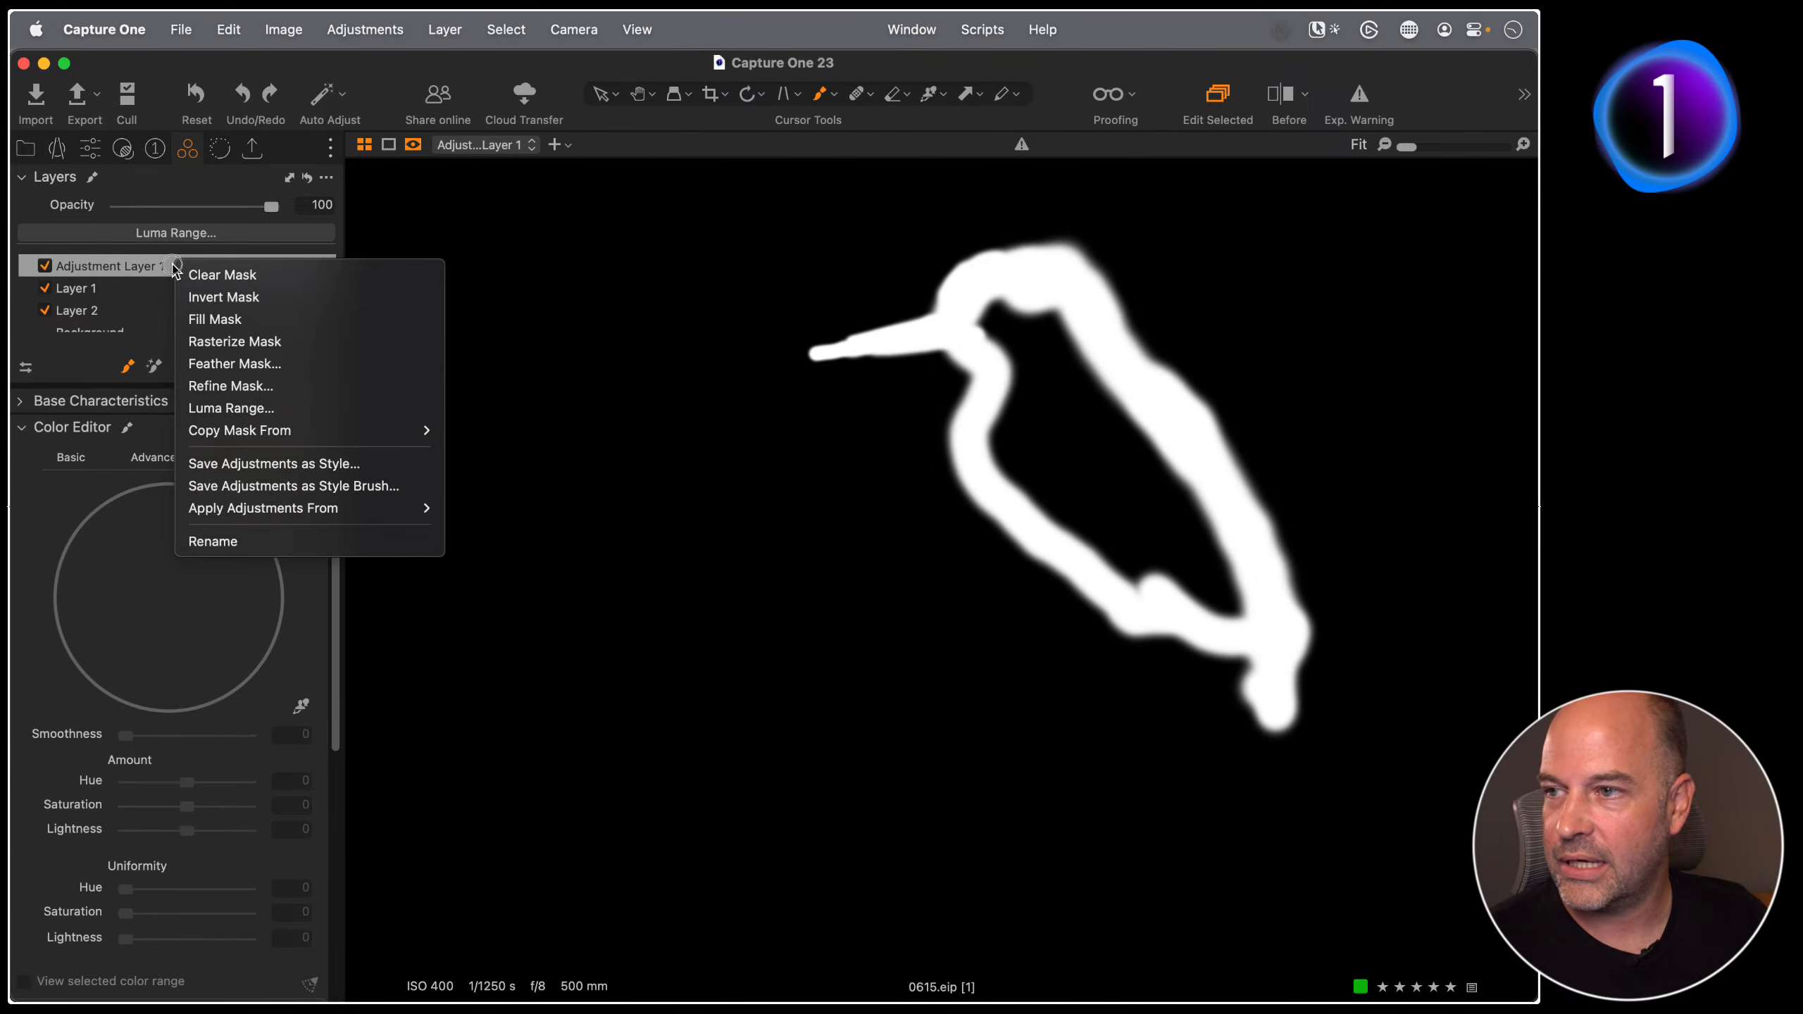
pyautogui.click(213, 319)
pyautogui.hotkey('alt', 'm')
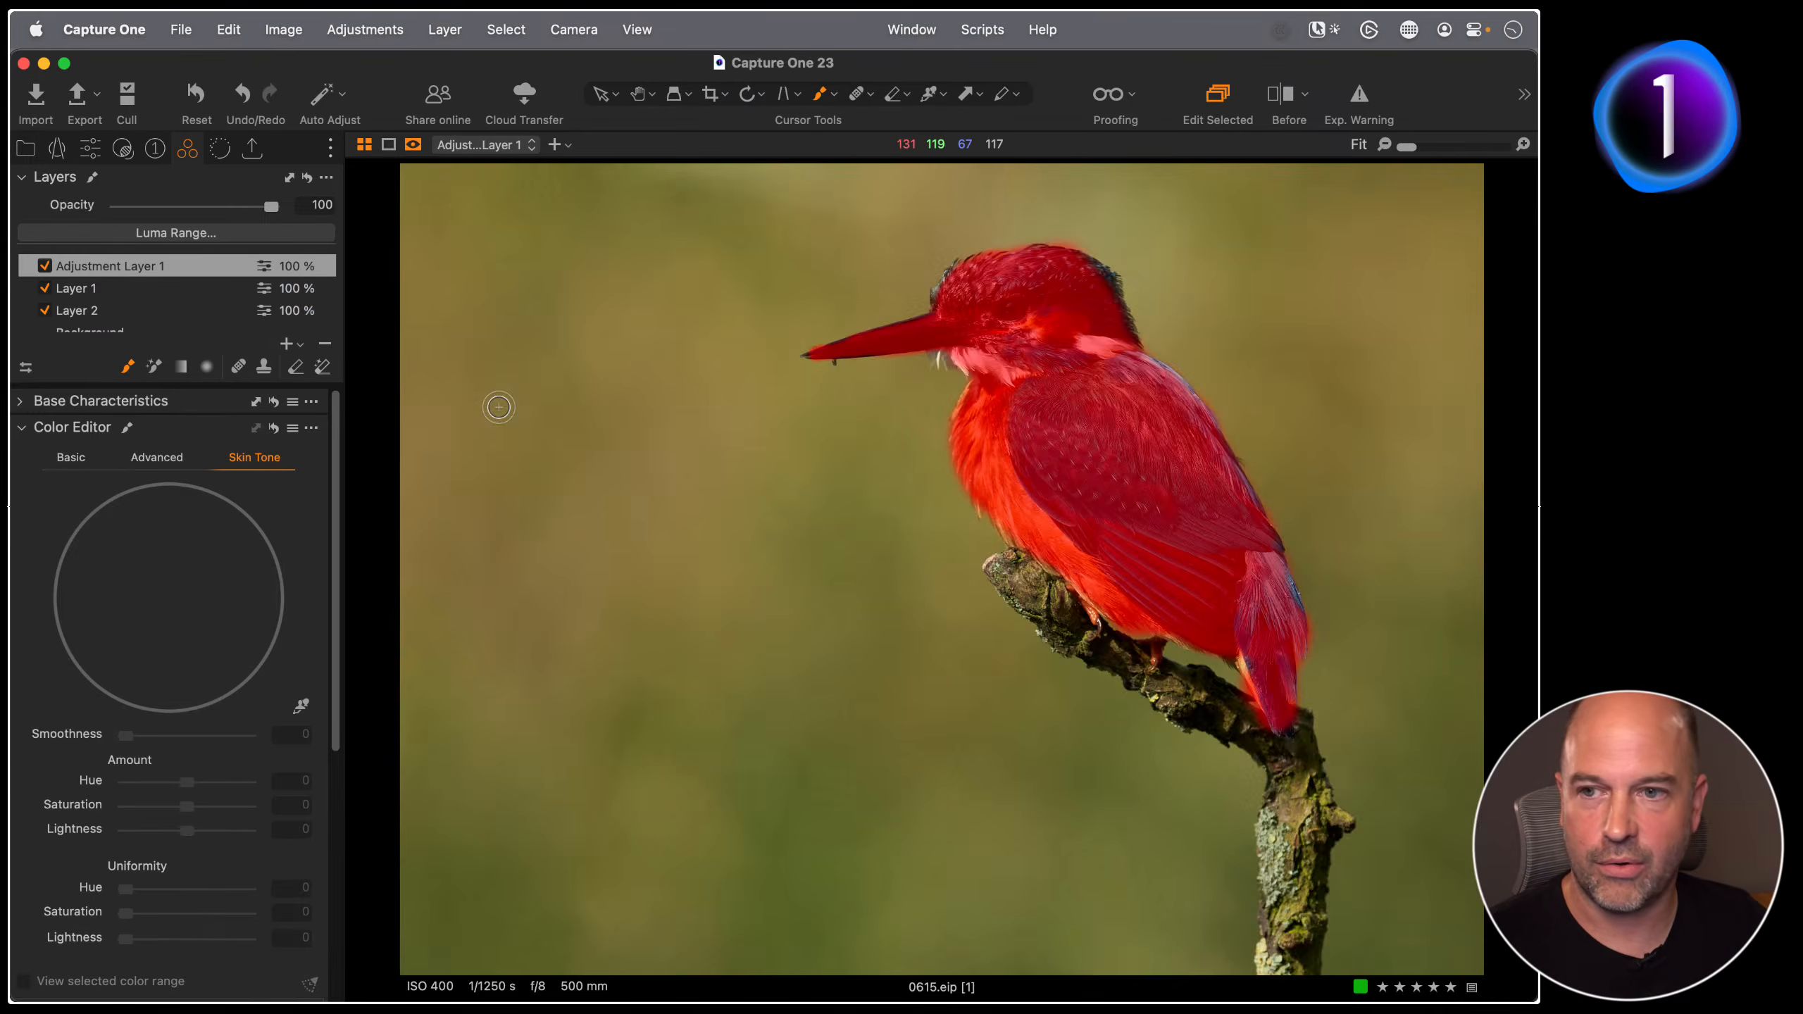
pyautogui.press('m')
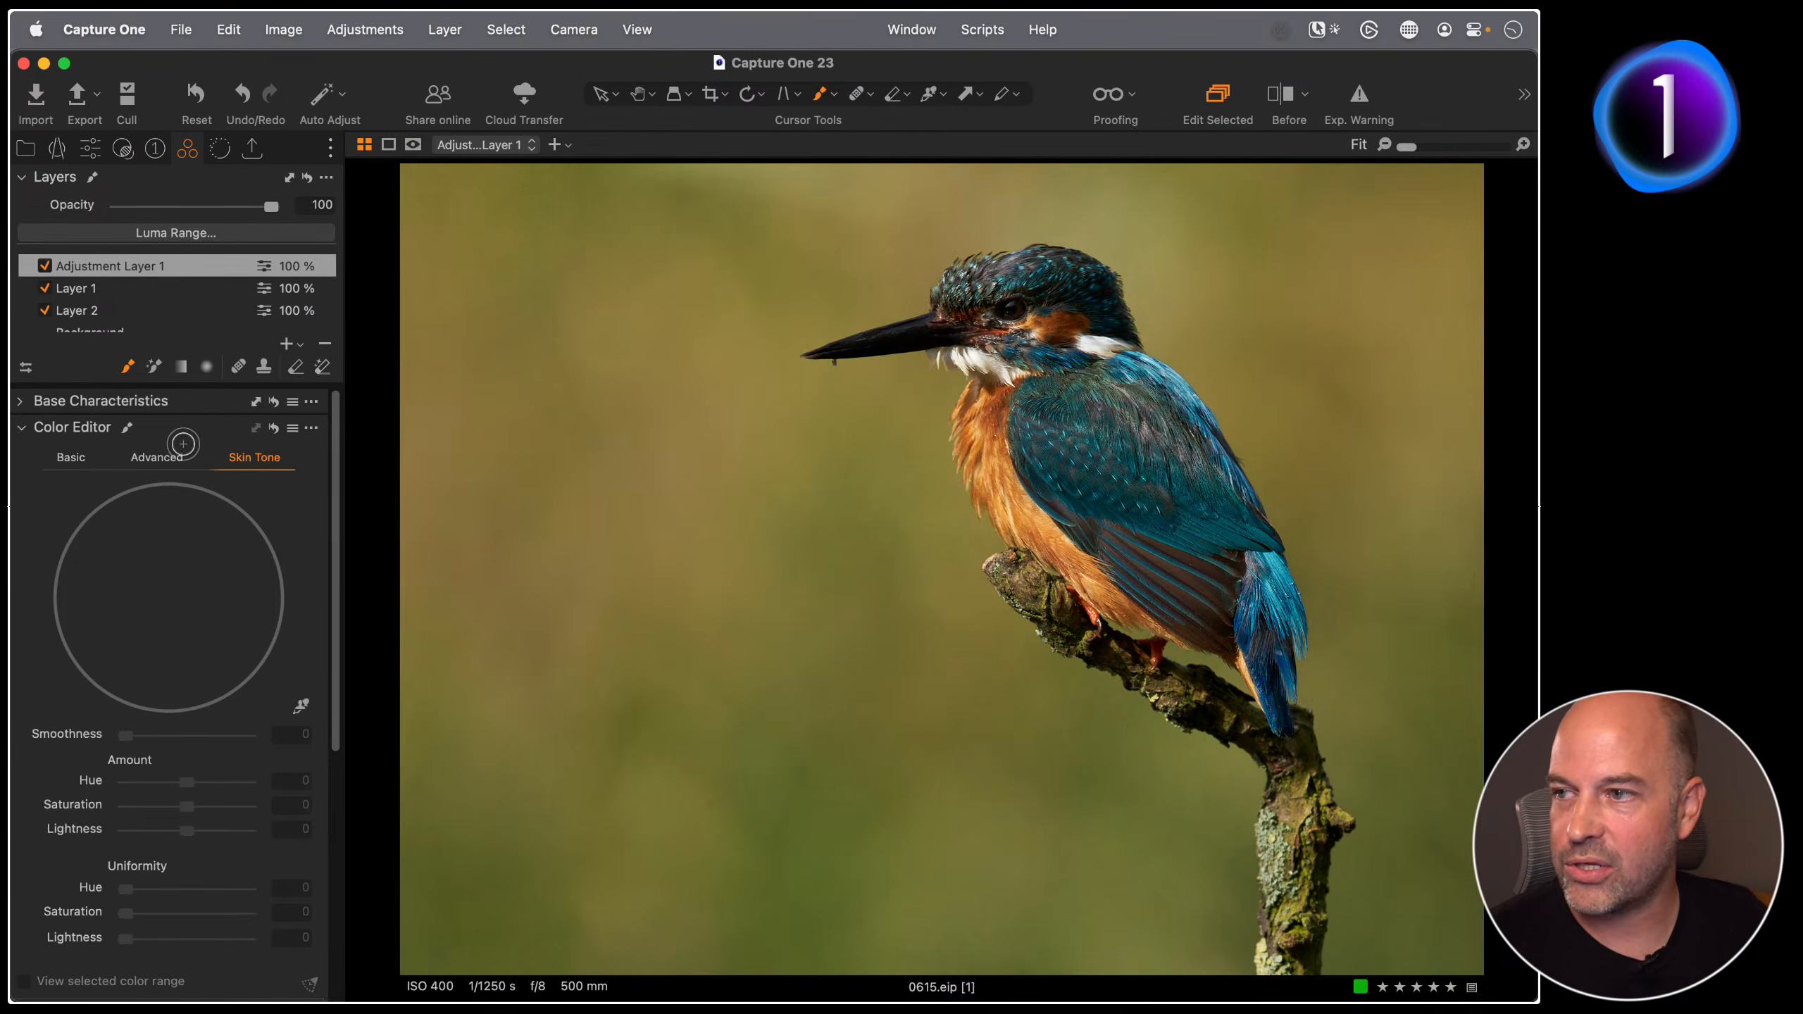
# Step: Try a Brightness of 40 on the masked kingfisher in the exposure adjustments, and reset it
pyautogui.click(96, 152)
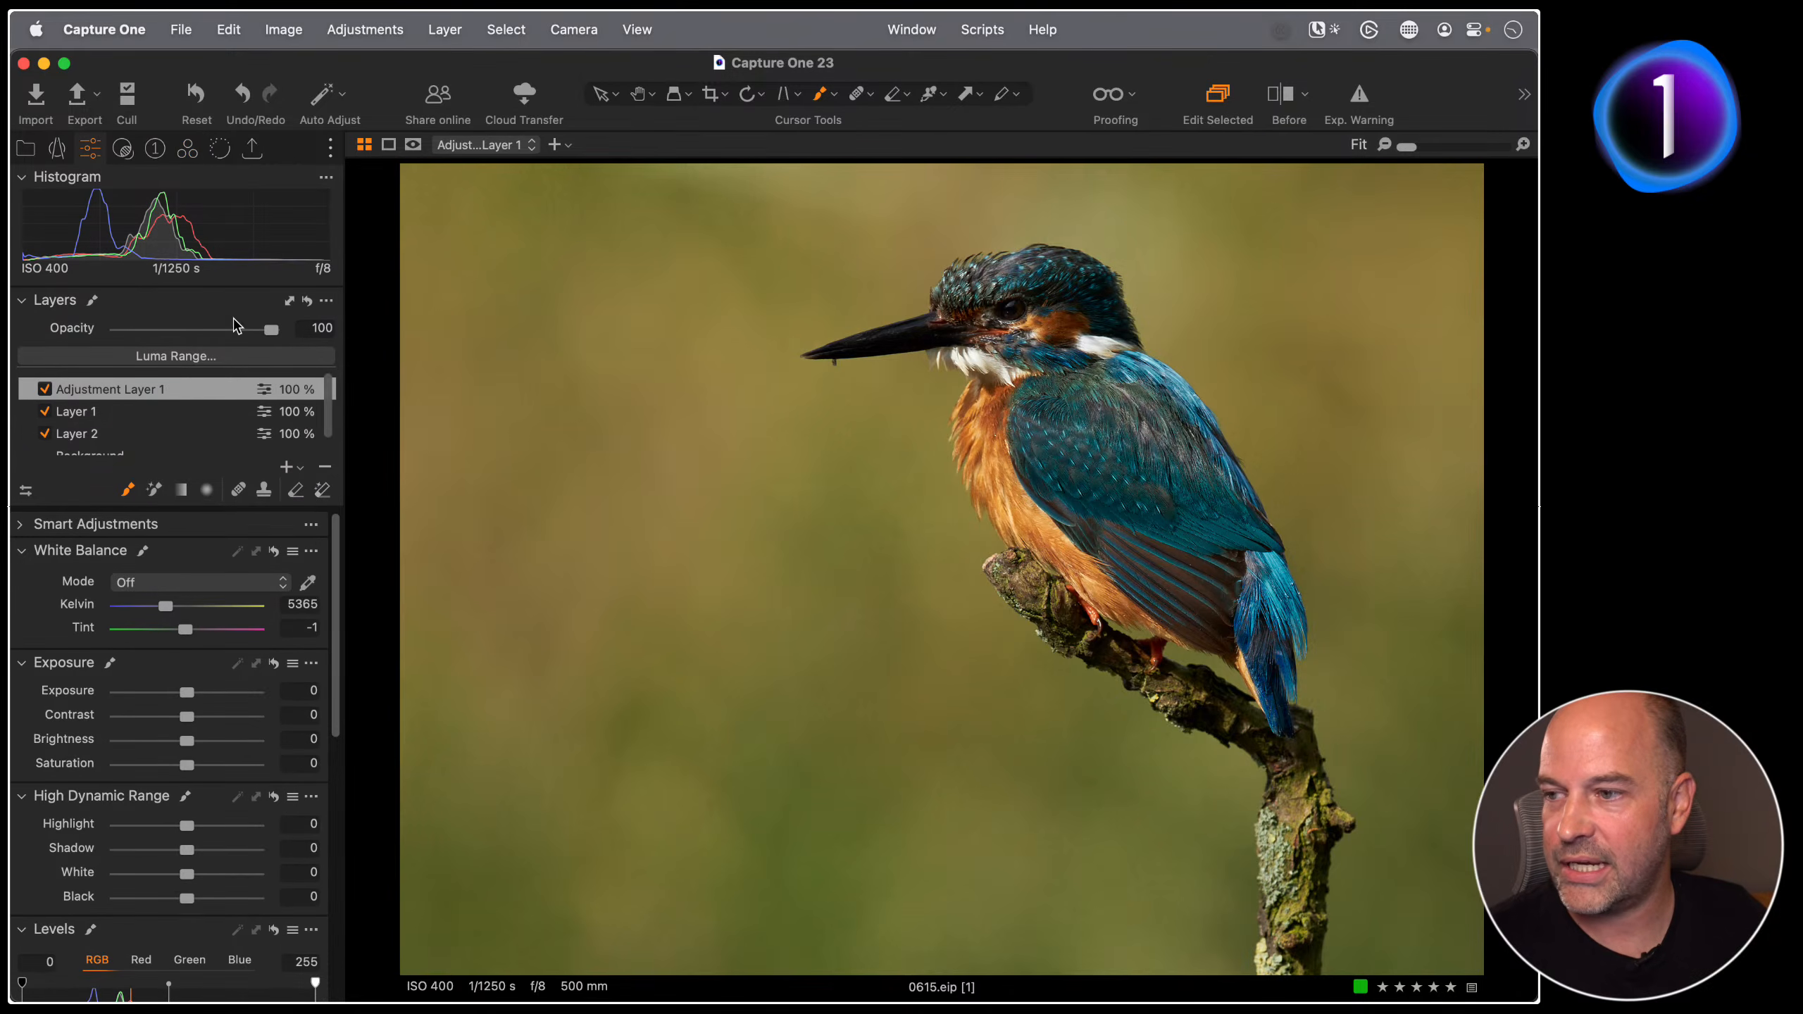
pyautogui.moveTo(192, 745); pyautogui.dragTo(243, 747)
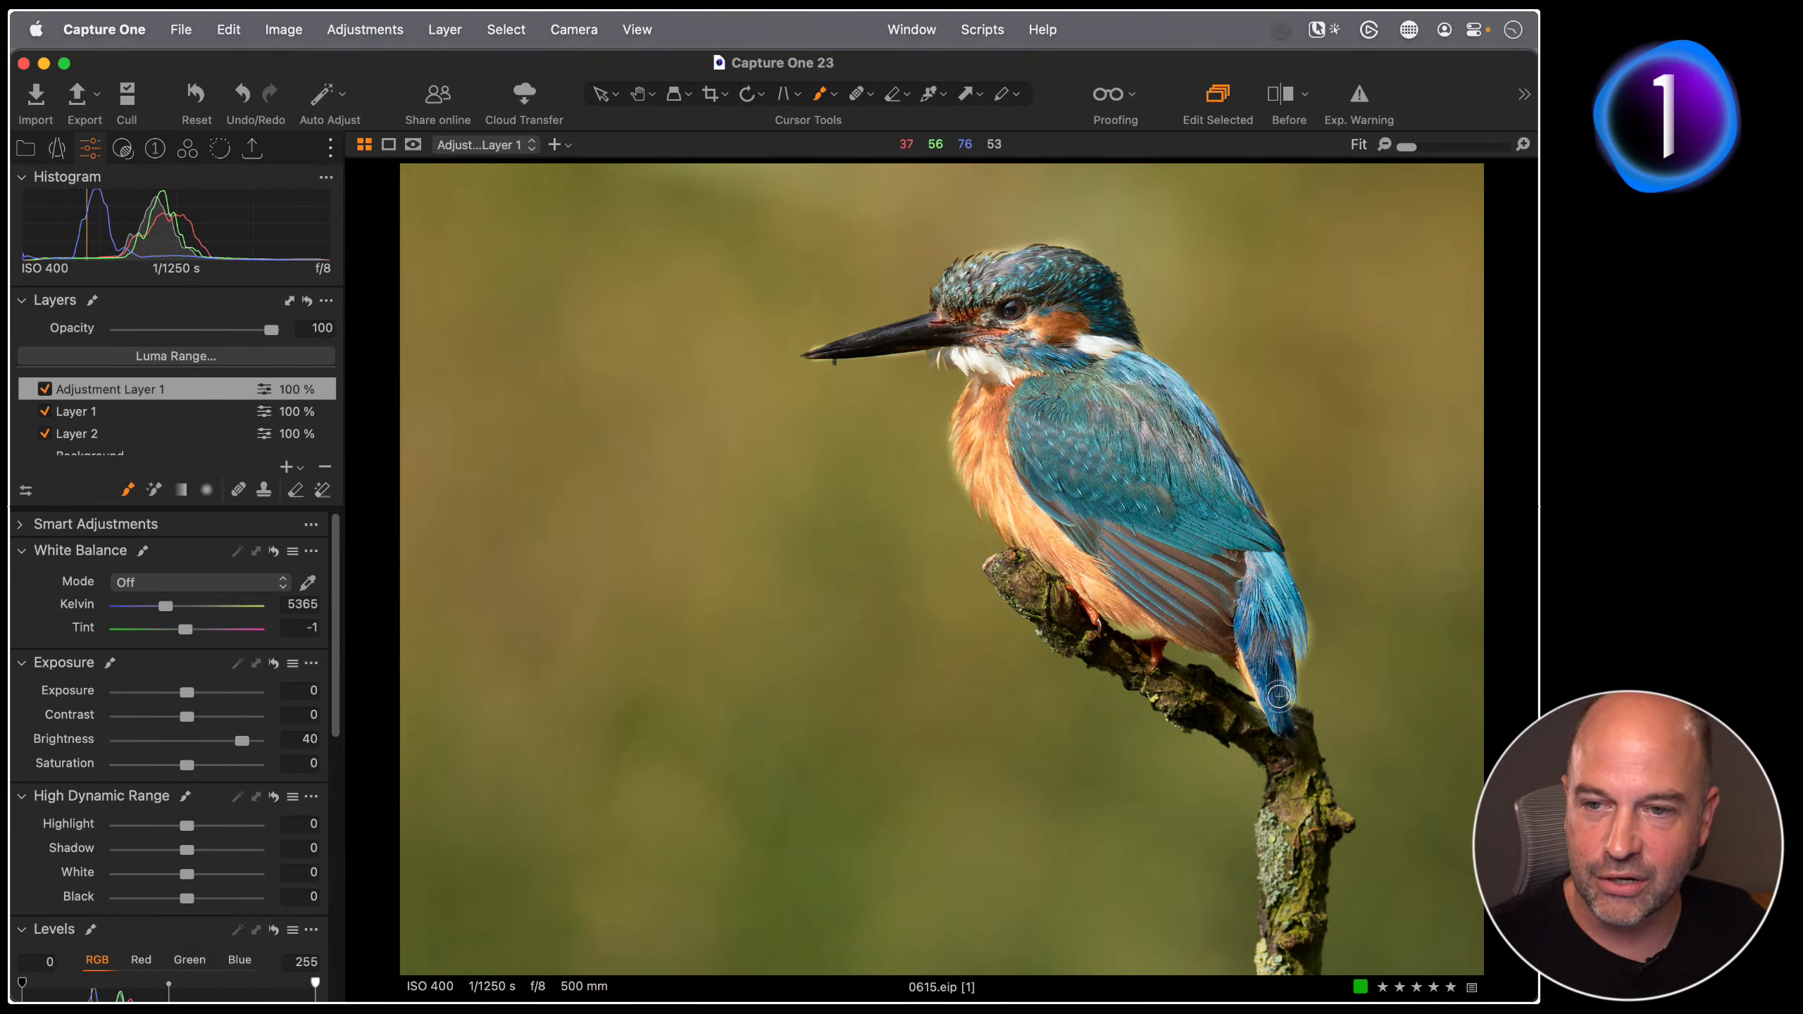
pyautogui.doubleClick(218, 750)
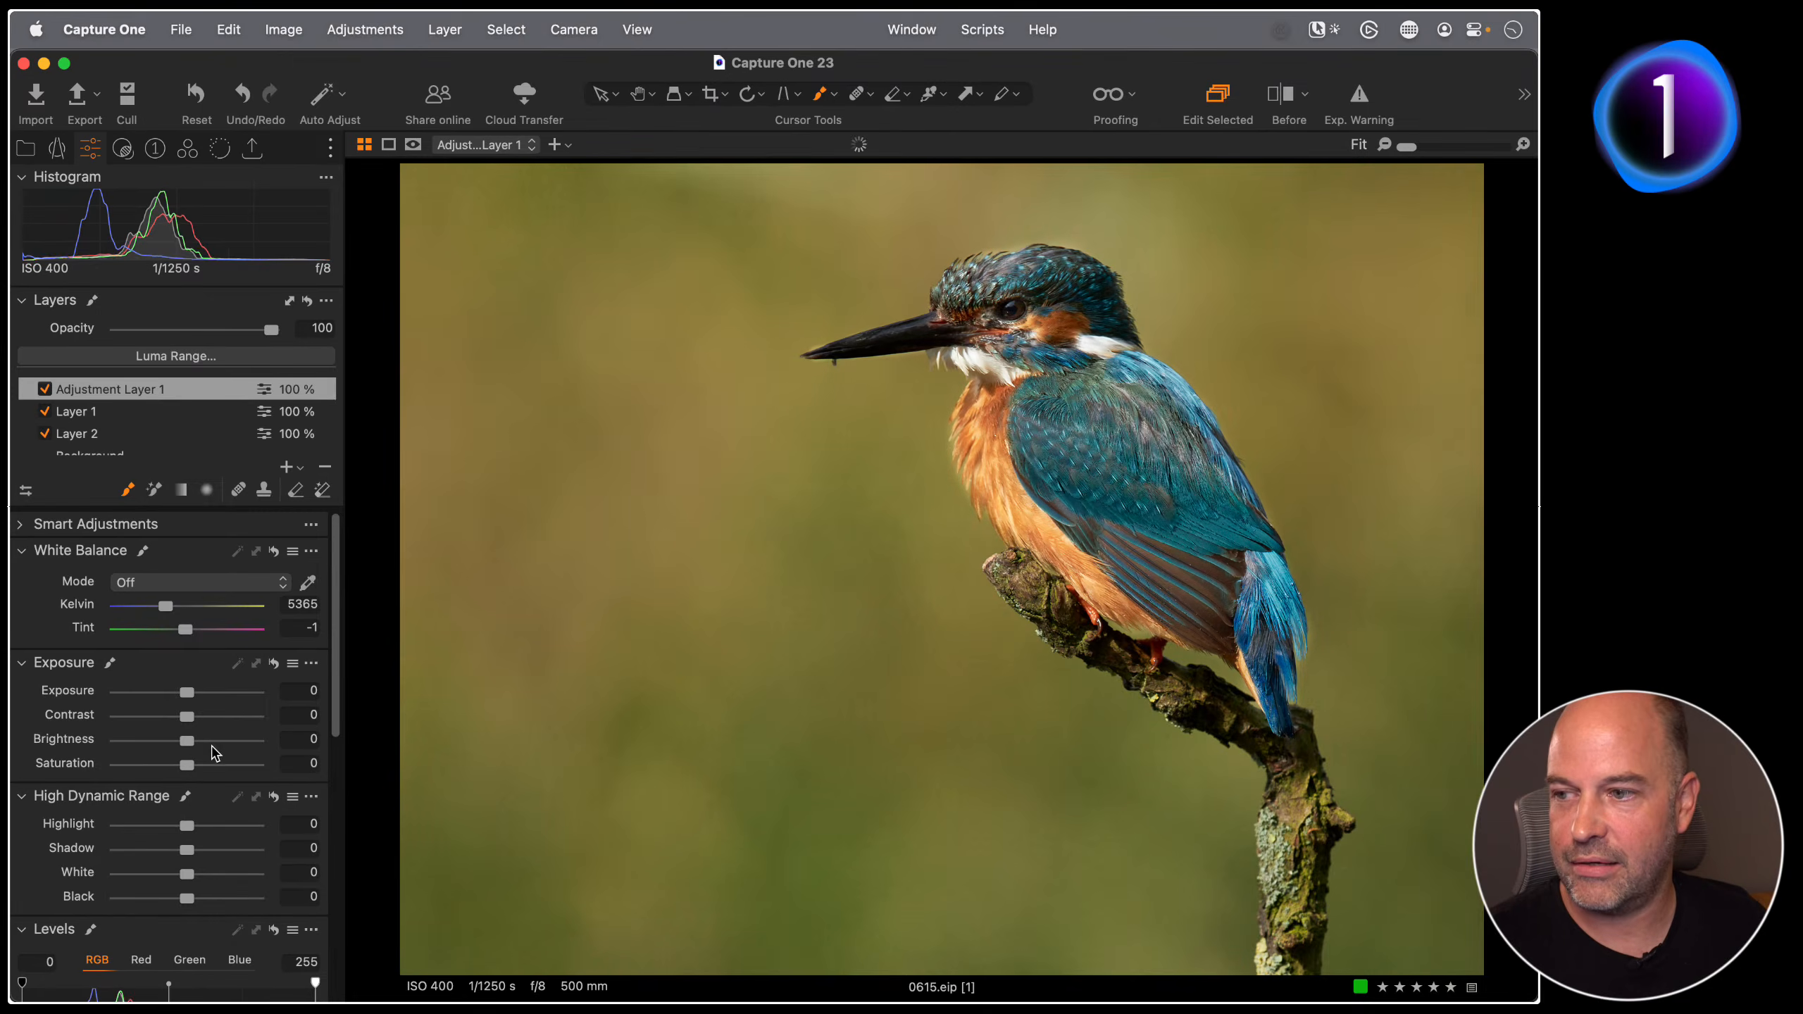
# Step: Refine the mask of Adjustment Layer 1 along the feathers with a radius of 40, previewing it in grayscale
pyautogui.scroll(-2, 216, 753)
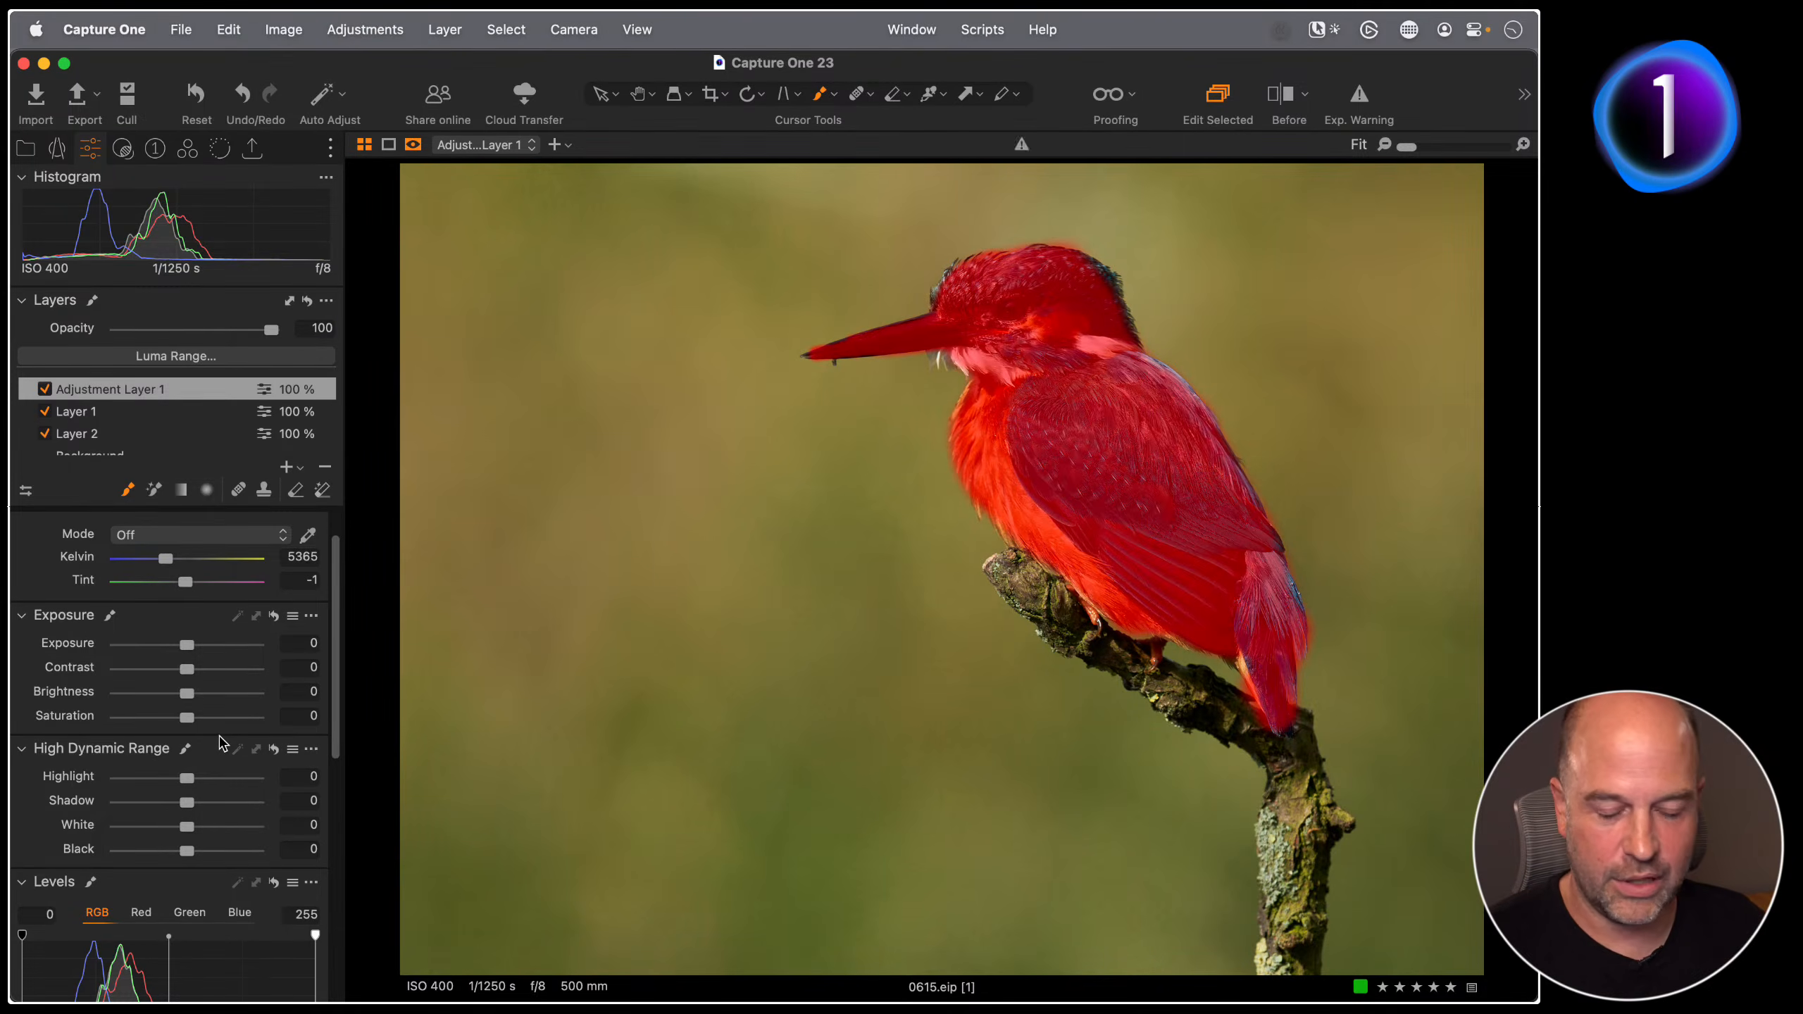
pyautogui.hotkey('alt', 'm')
pyautogui.rightClick(152, 393)
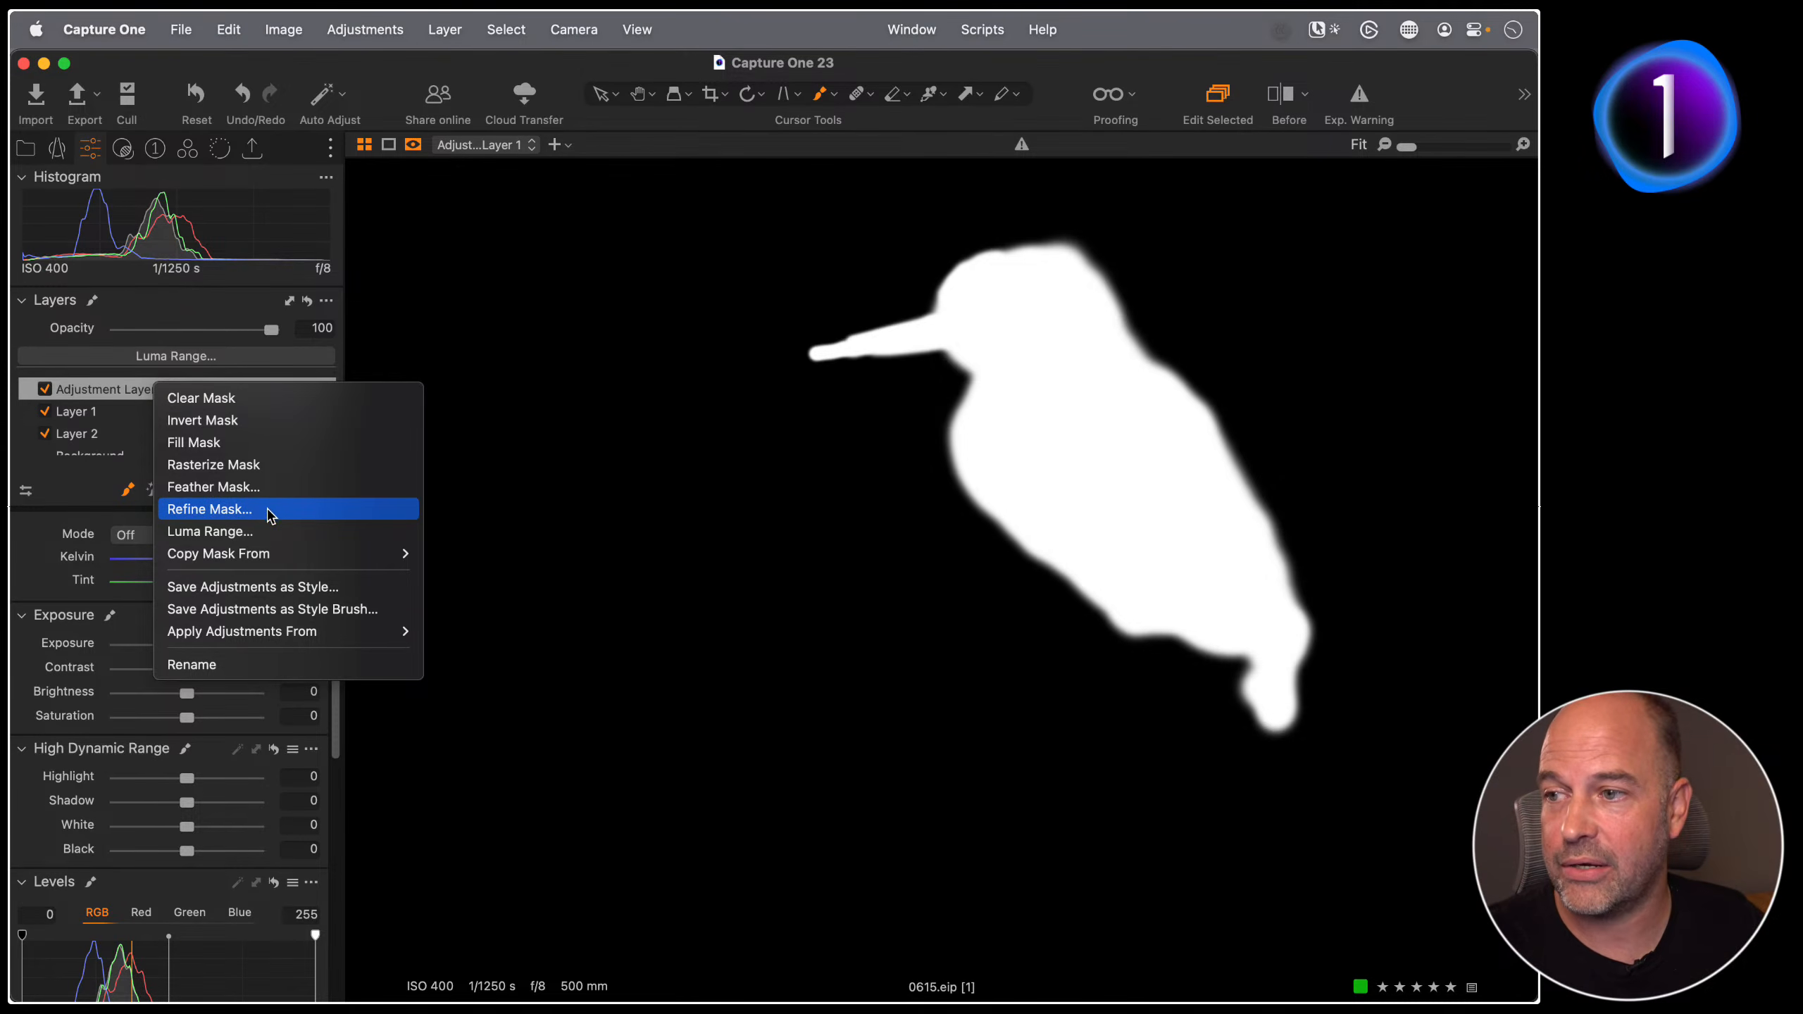
pyautogui.click(250, 510)
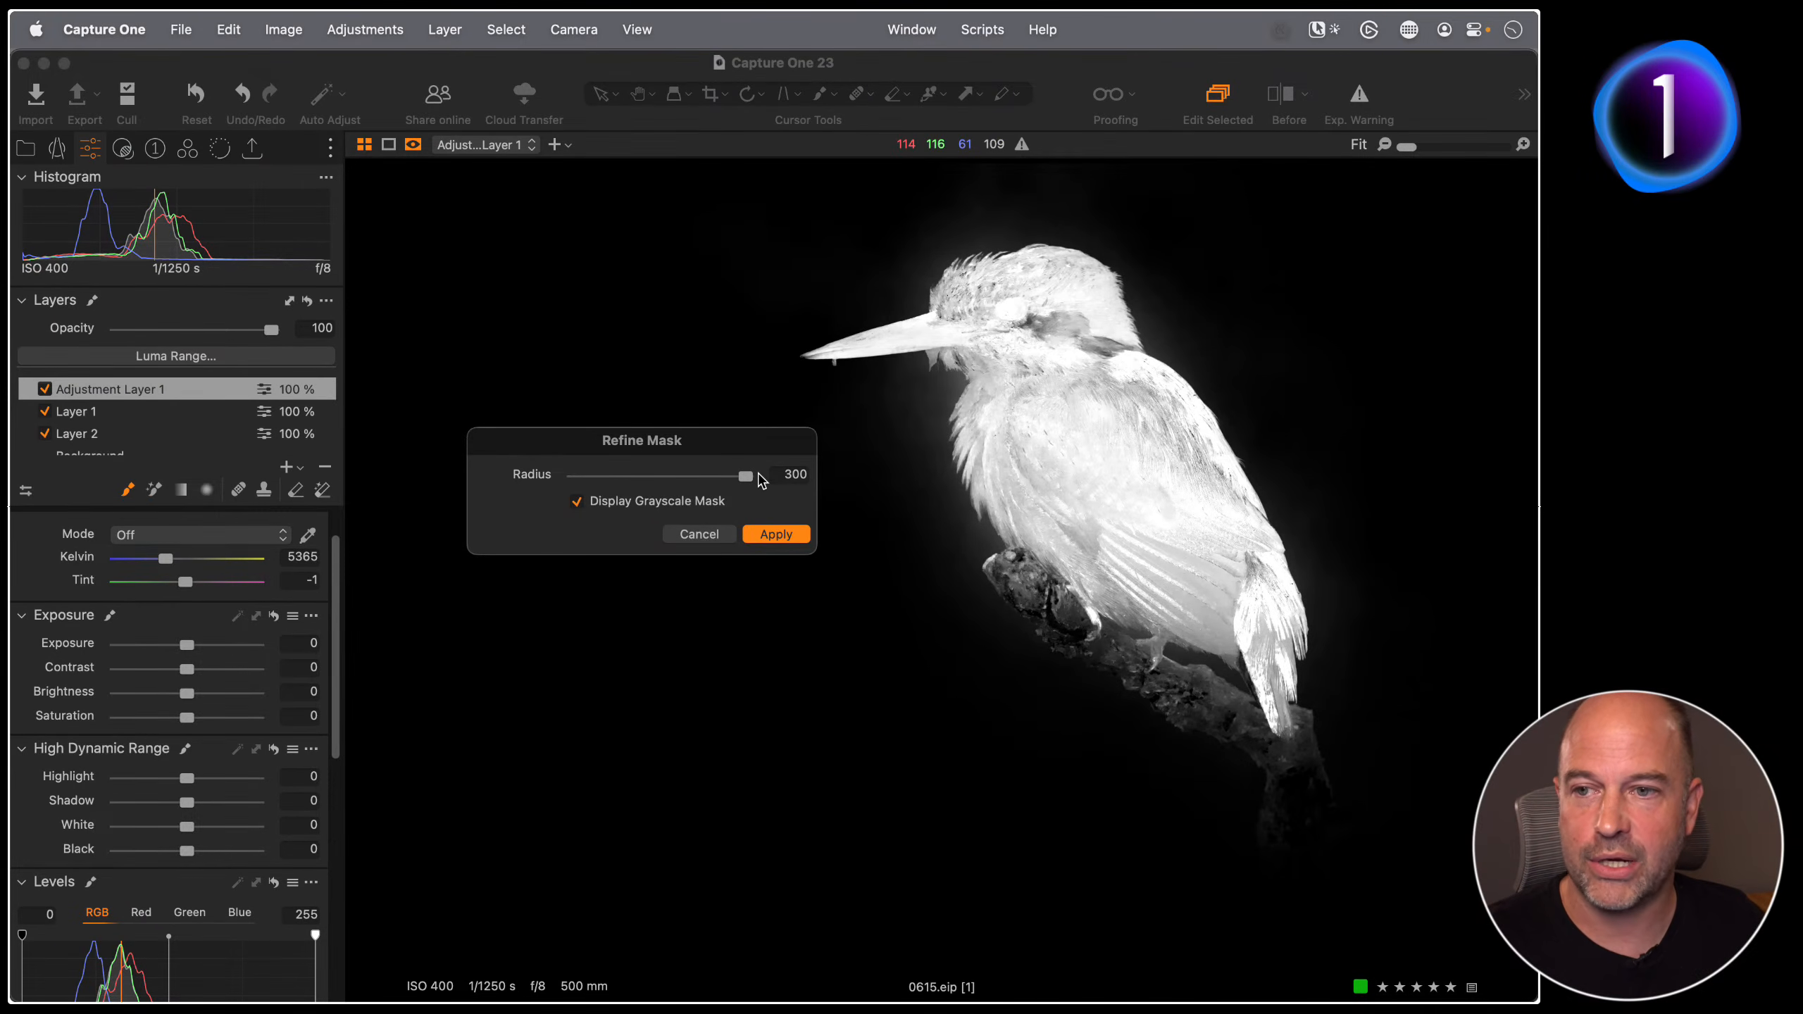
pyautogui.moveTo(745, 481); pyautogui.dragTo(665, 477)
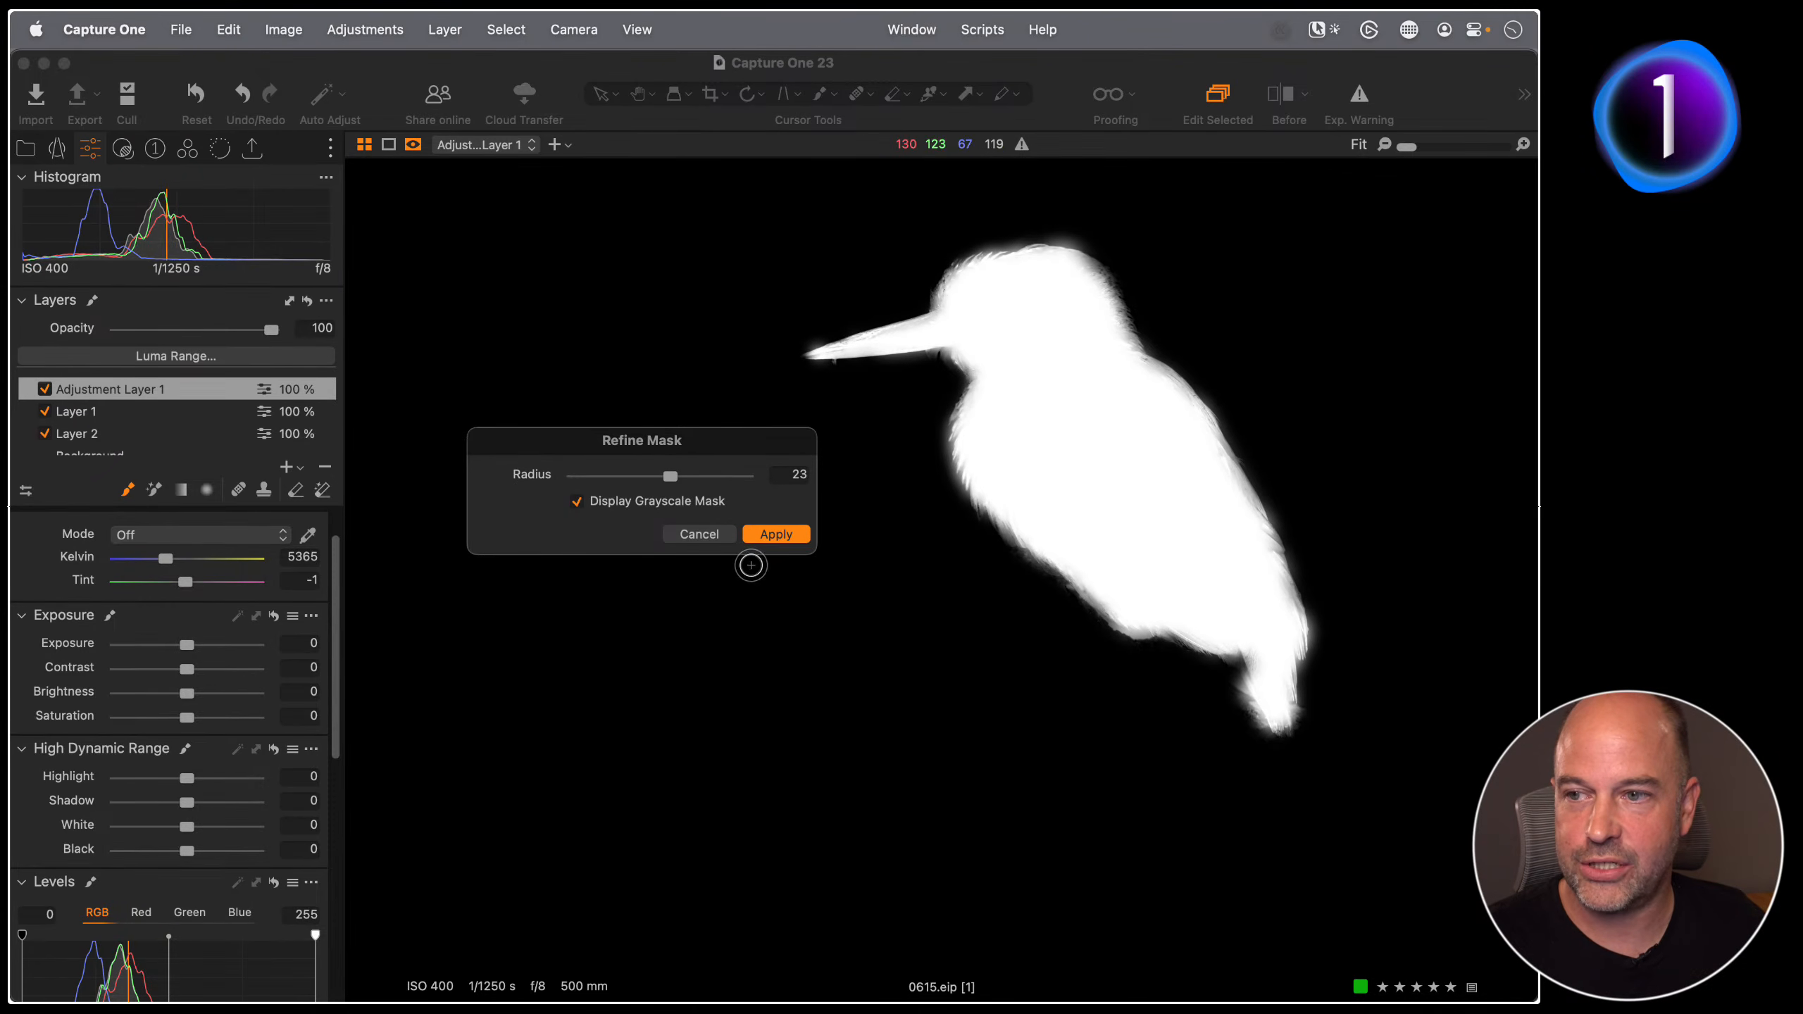
pyautogui.moveTo(667, 477)
pyautogui.mouseDown()
pyautogui.moveTo(719, 480)
pyautogui.moveTo(685, 477)
pyautogui.mouseUp()
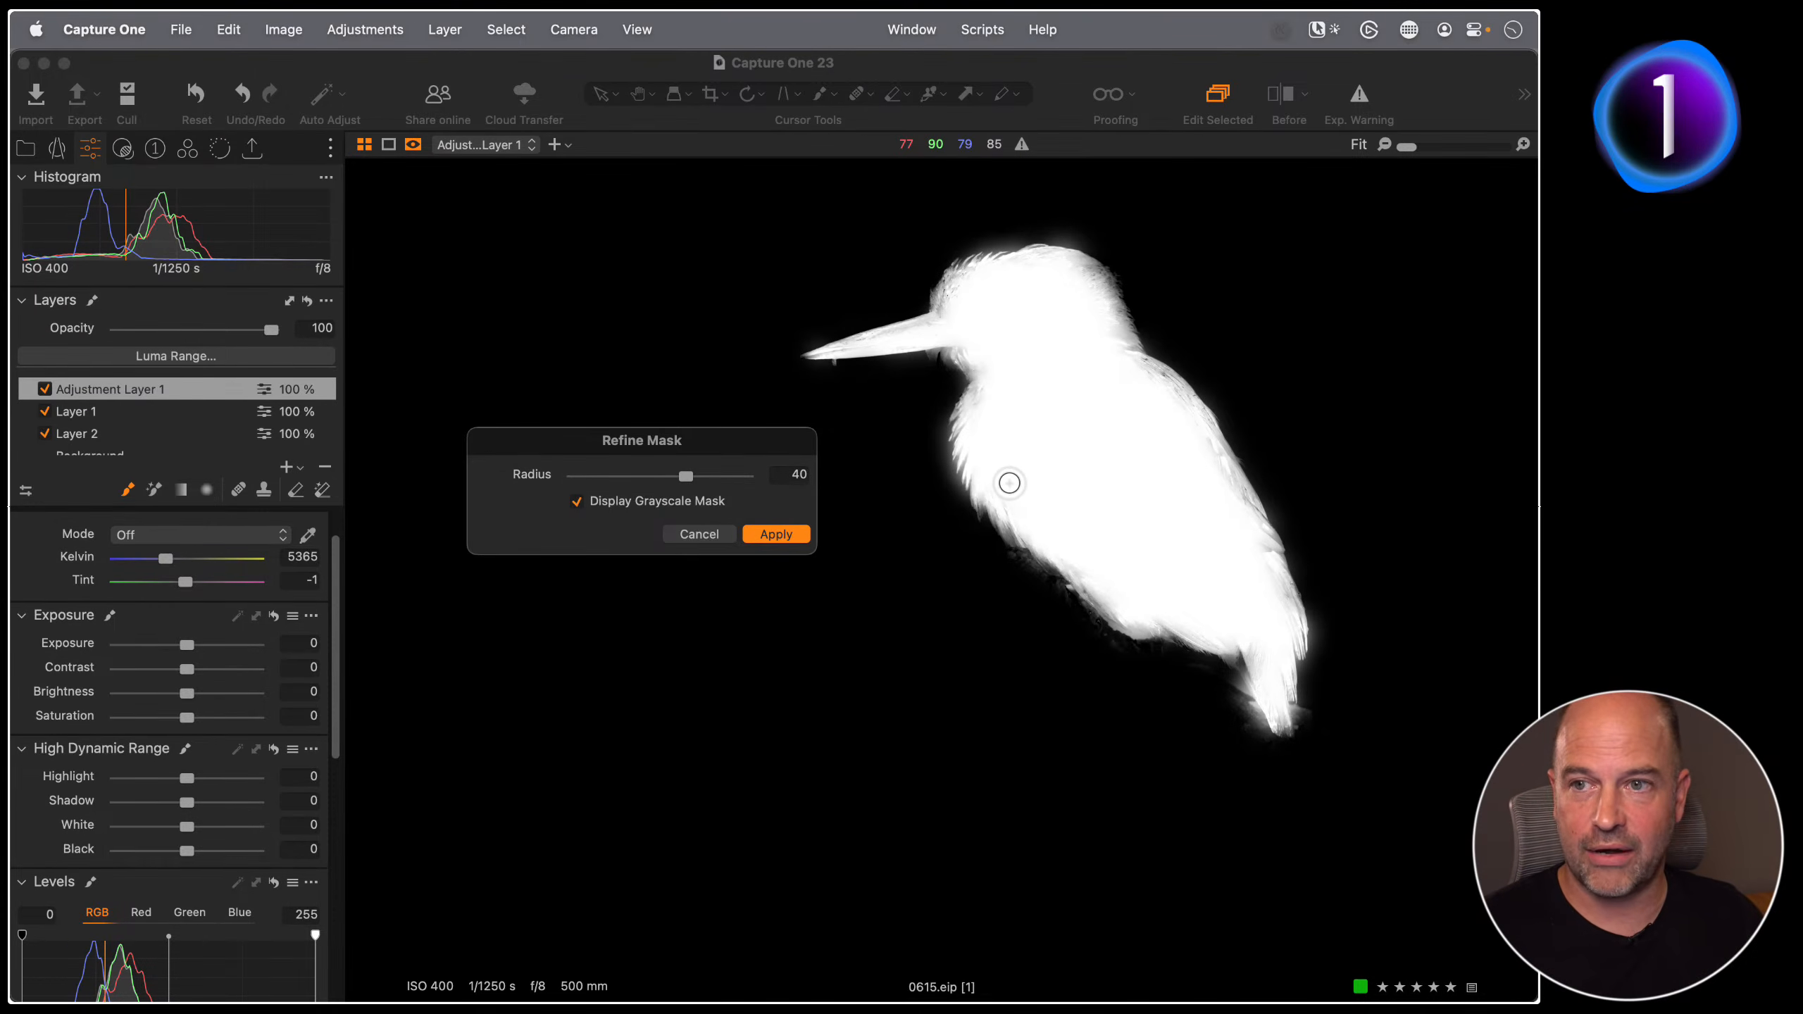
pyautogui.click(764, 534)
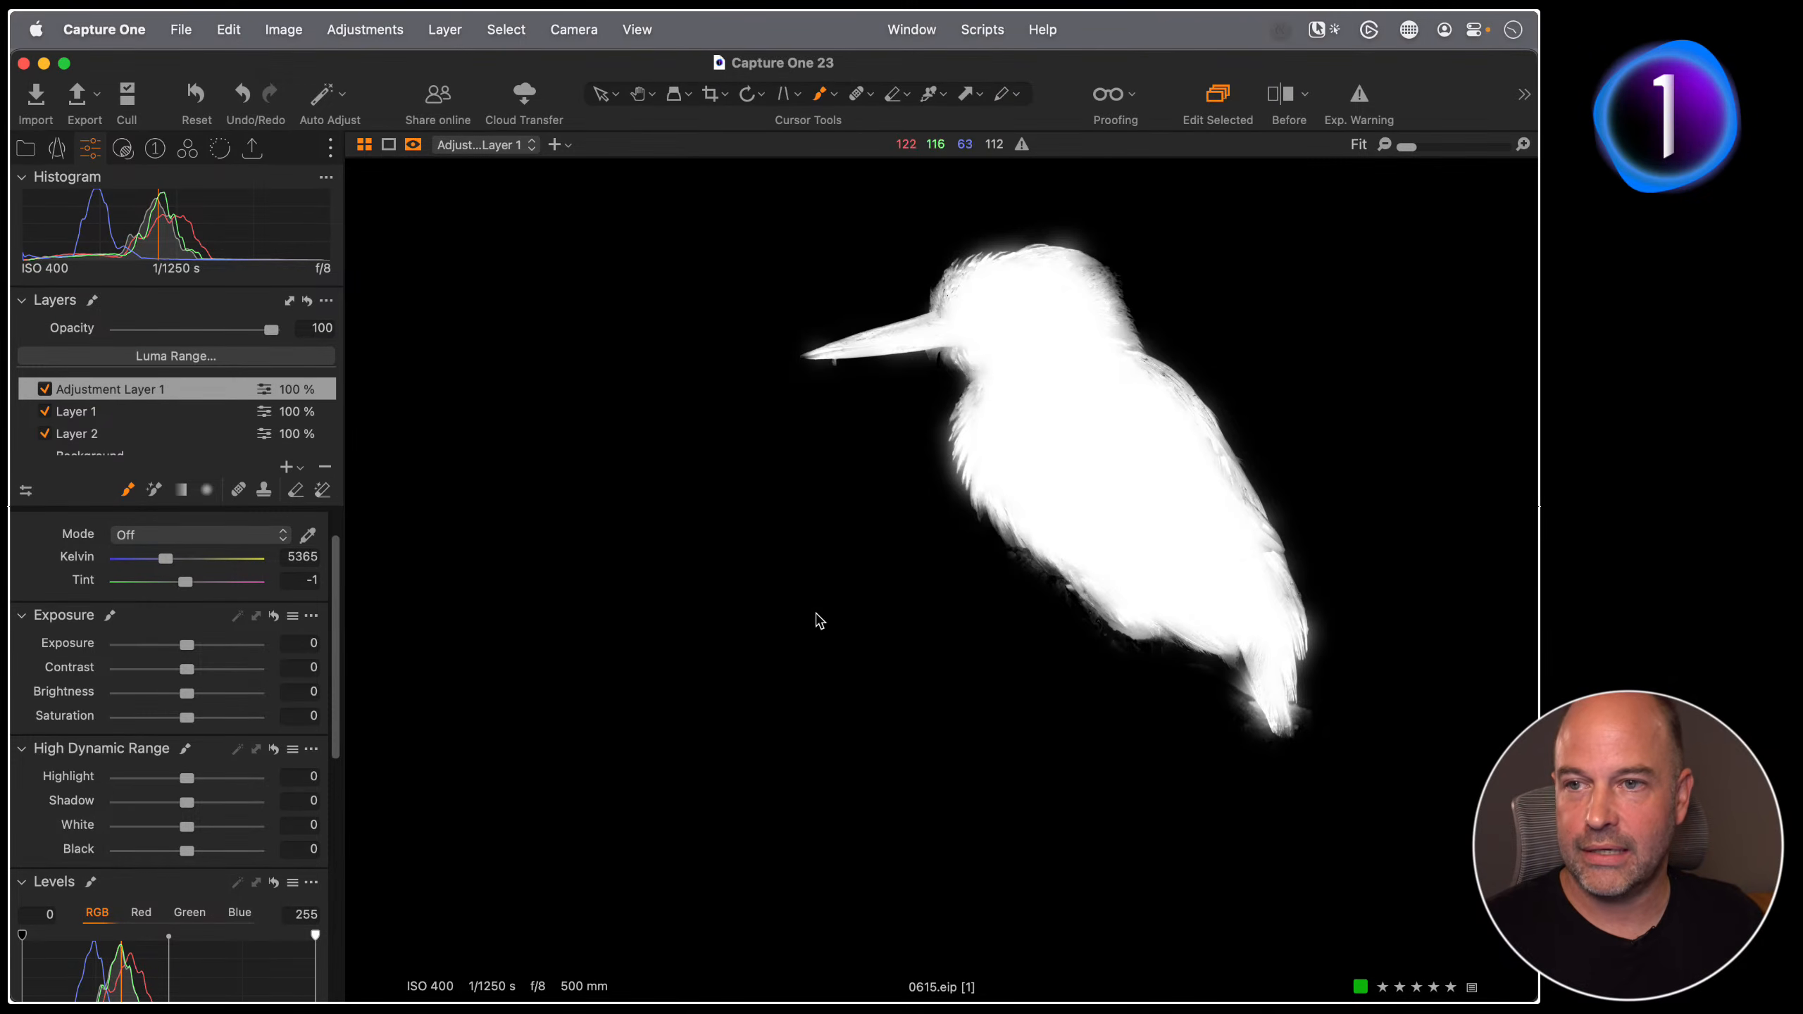
# Step: Adjust the mask eraser's size and hardness, erase the halo above the bird's head, check the red overlay, and hide the mask
pyautogui.click(295, 490)
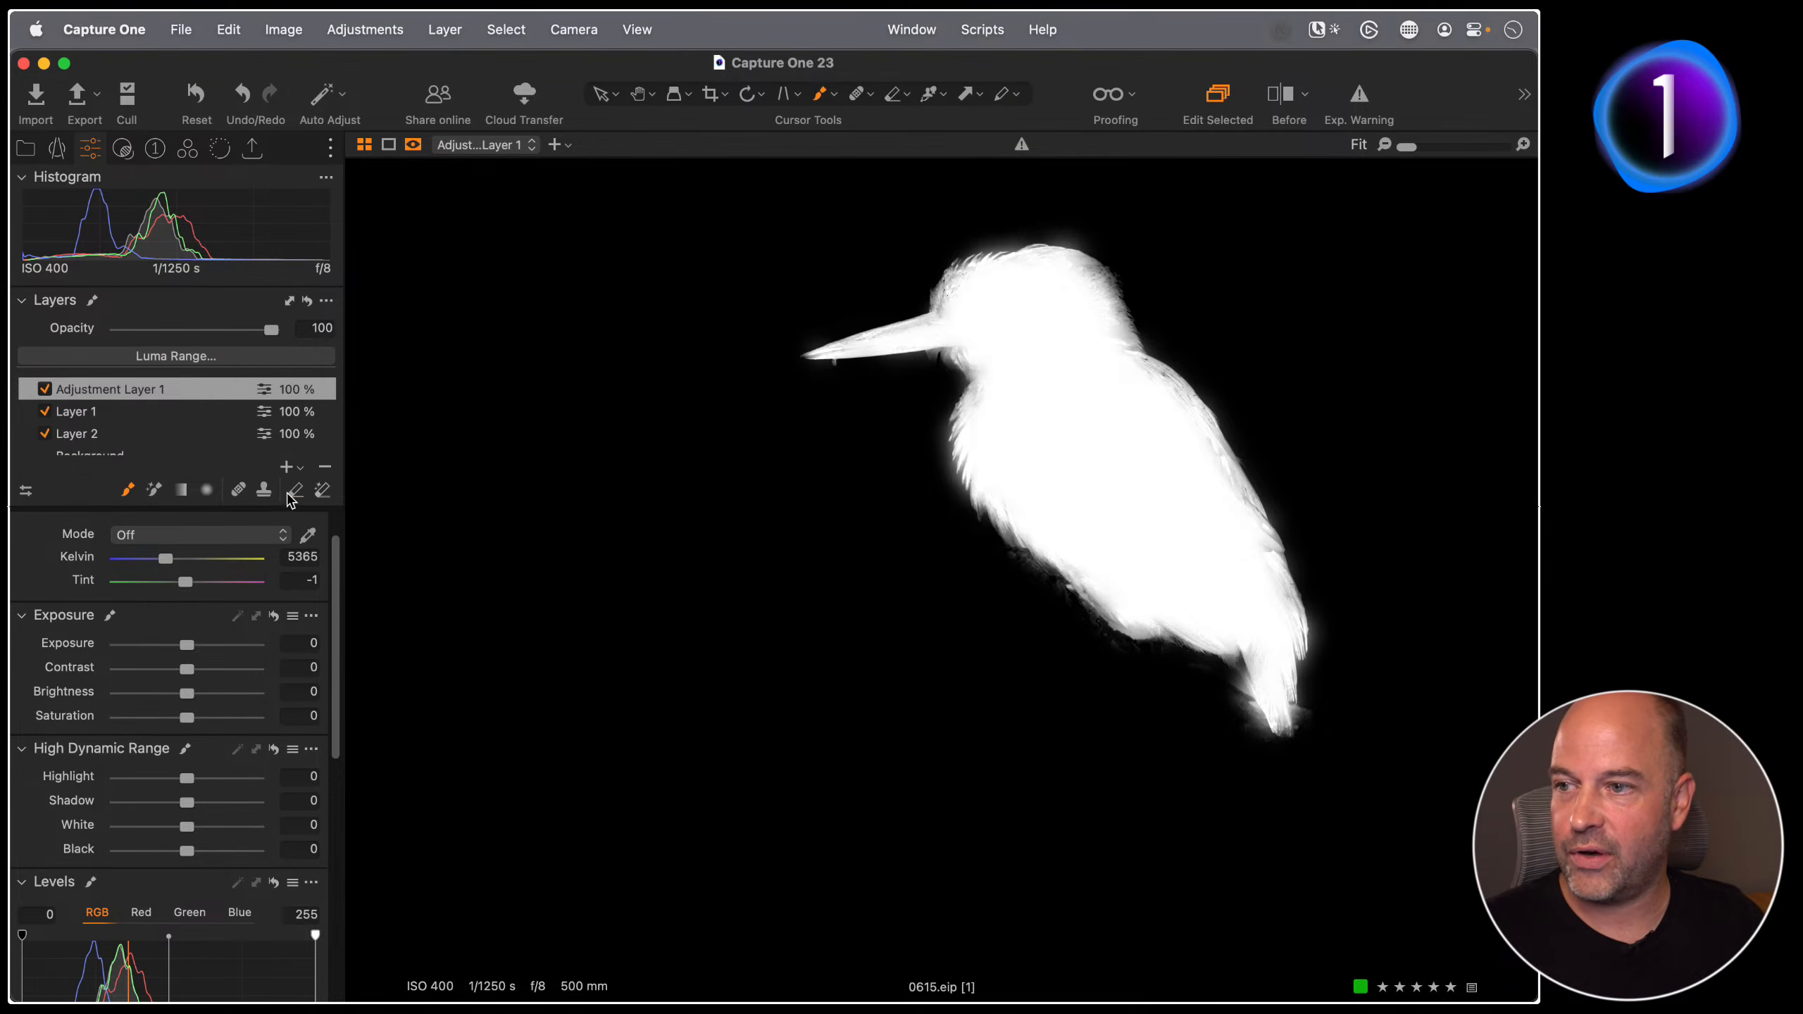
pyautogui.rightClick(1179, 212)
pyautogui.rightClick(1176, 217)
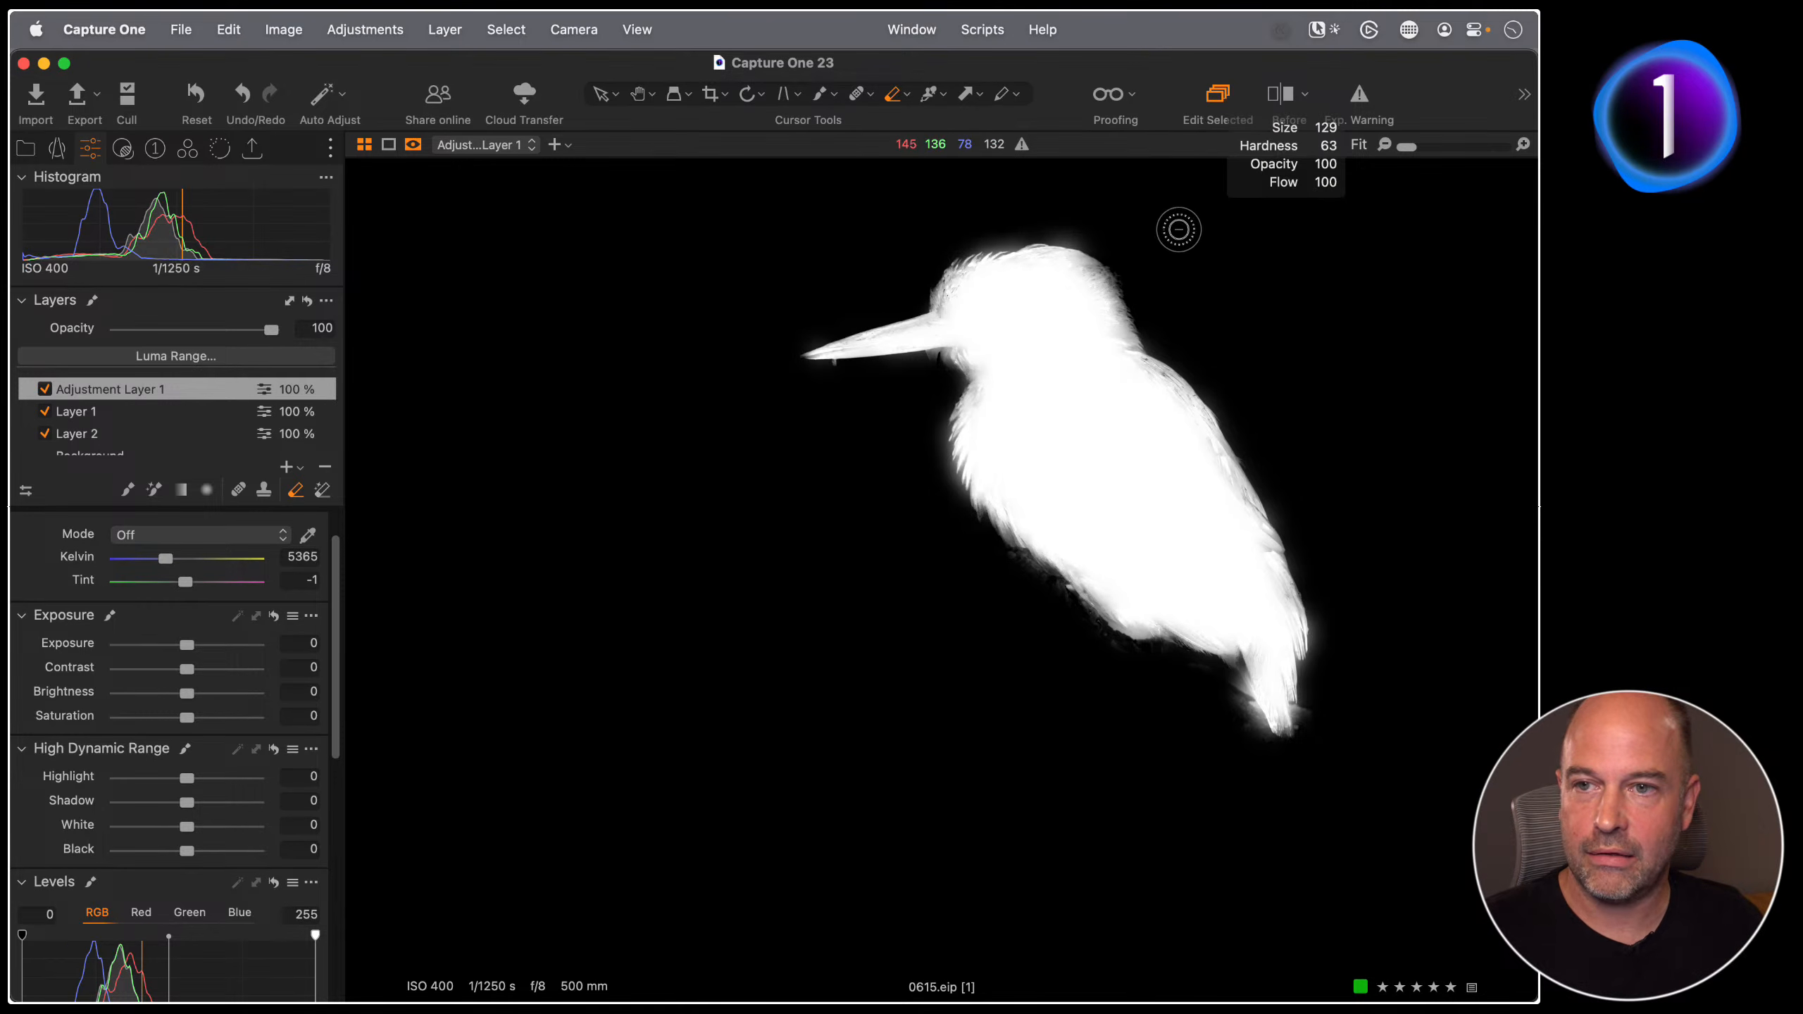
pyautogui.moveTo(1114, 220)
pyautogui.mouseDown()
pyautogui.moveTo(969, 230)
pyautogui.moveTo(1014, 222)
pyautogui.moveTo(995, 229)
pyautogui.mouseUp()
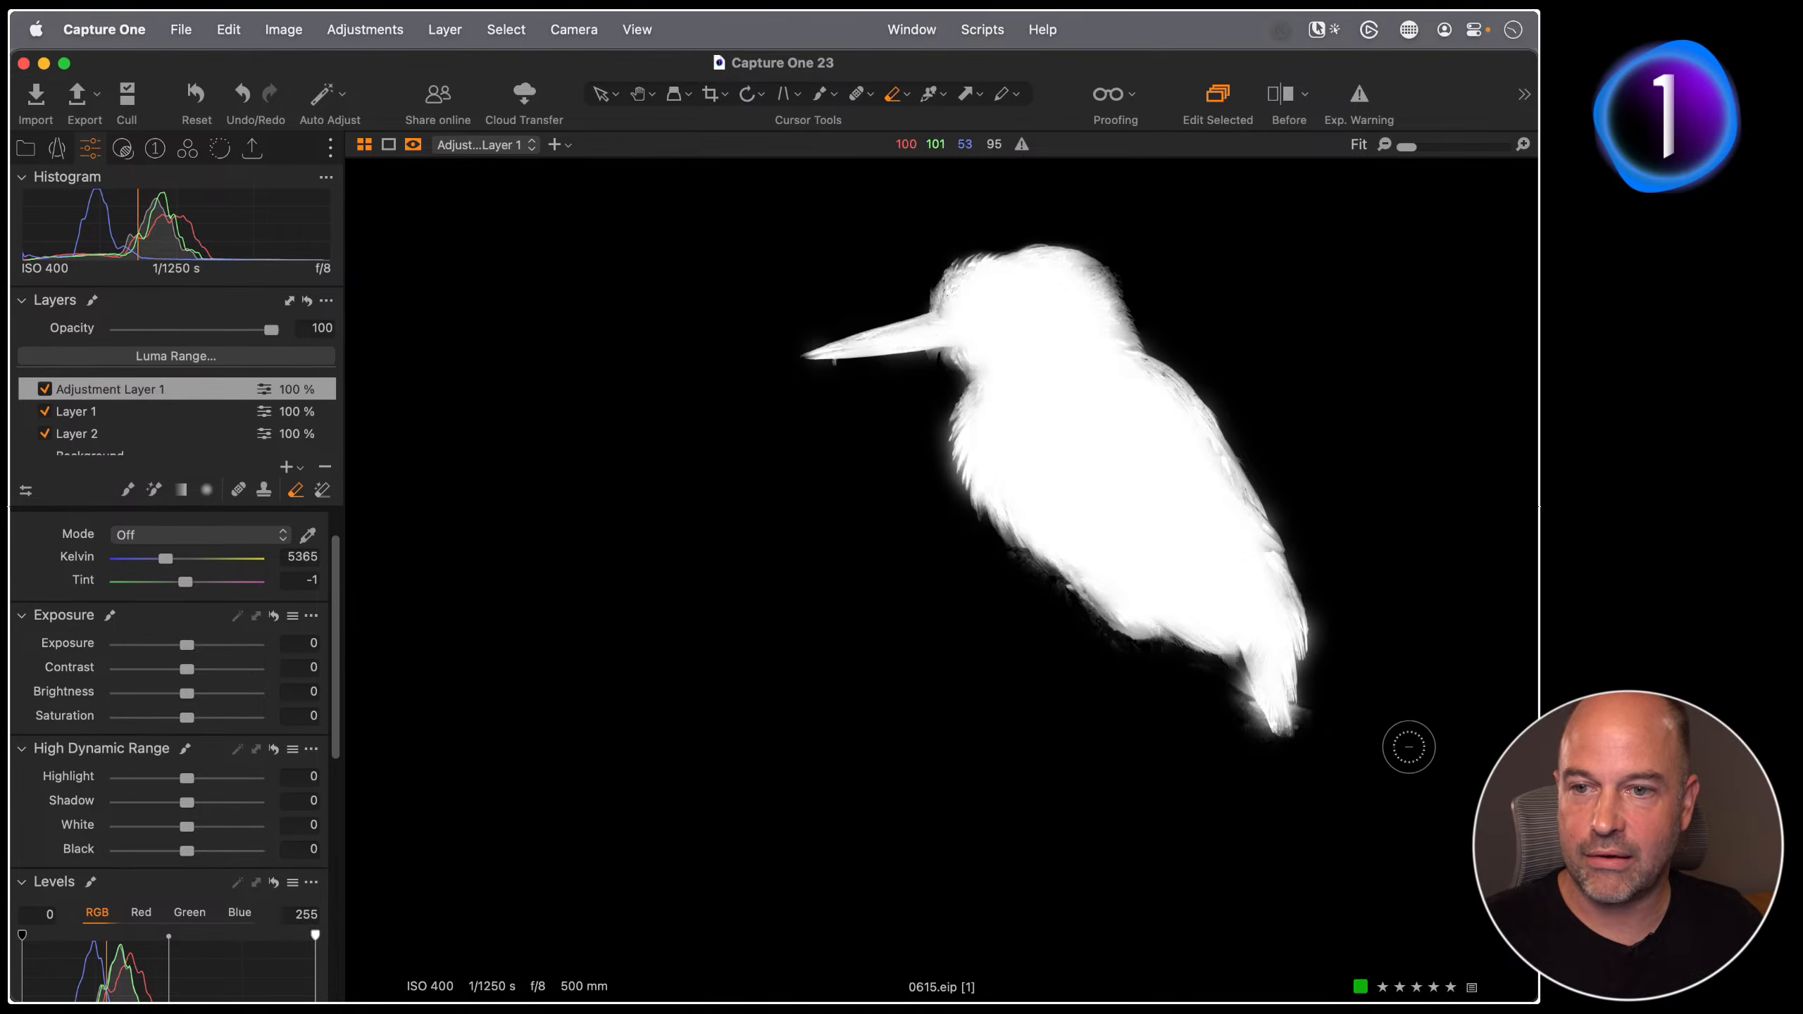
pyautogui.hotkey('alt', 'm')
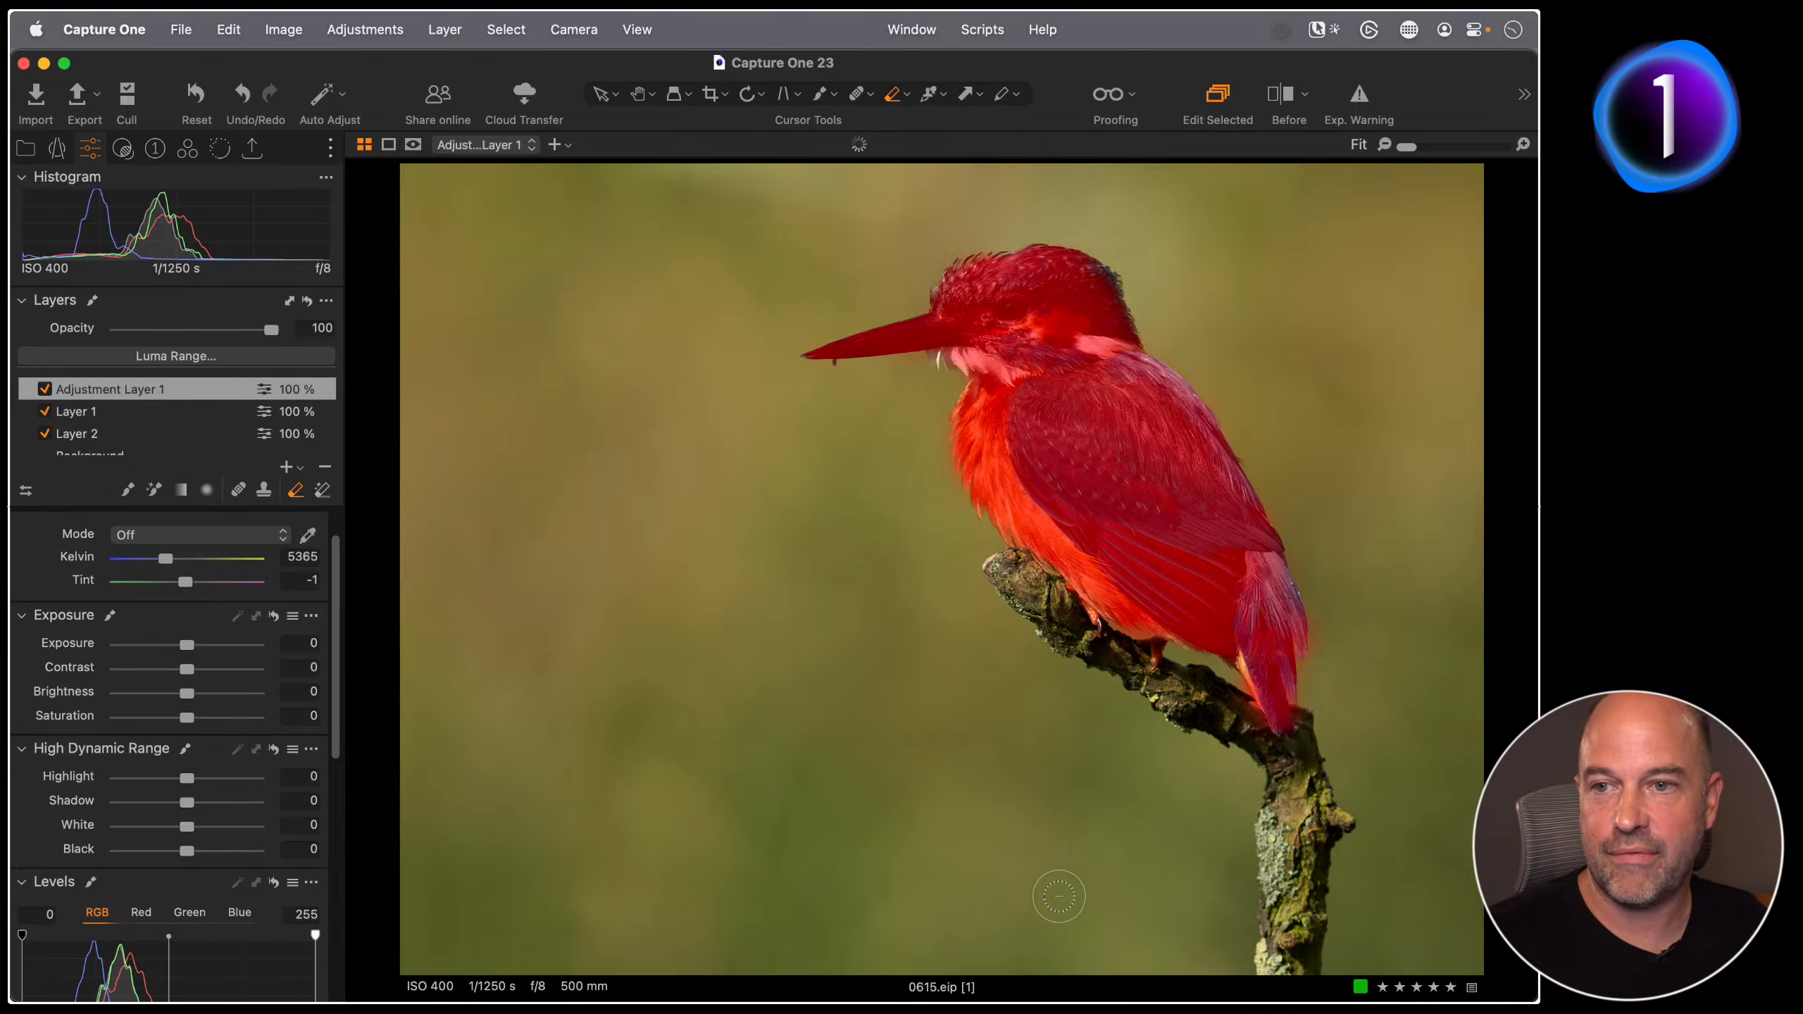
pyautogui.press('m')
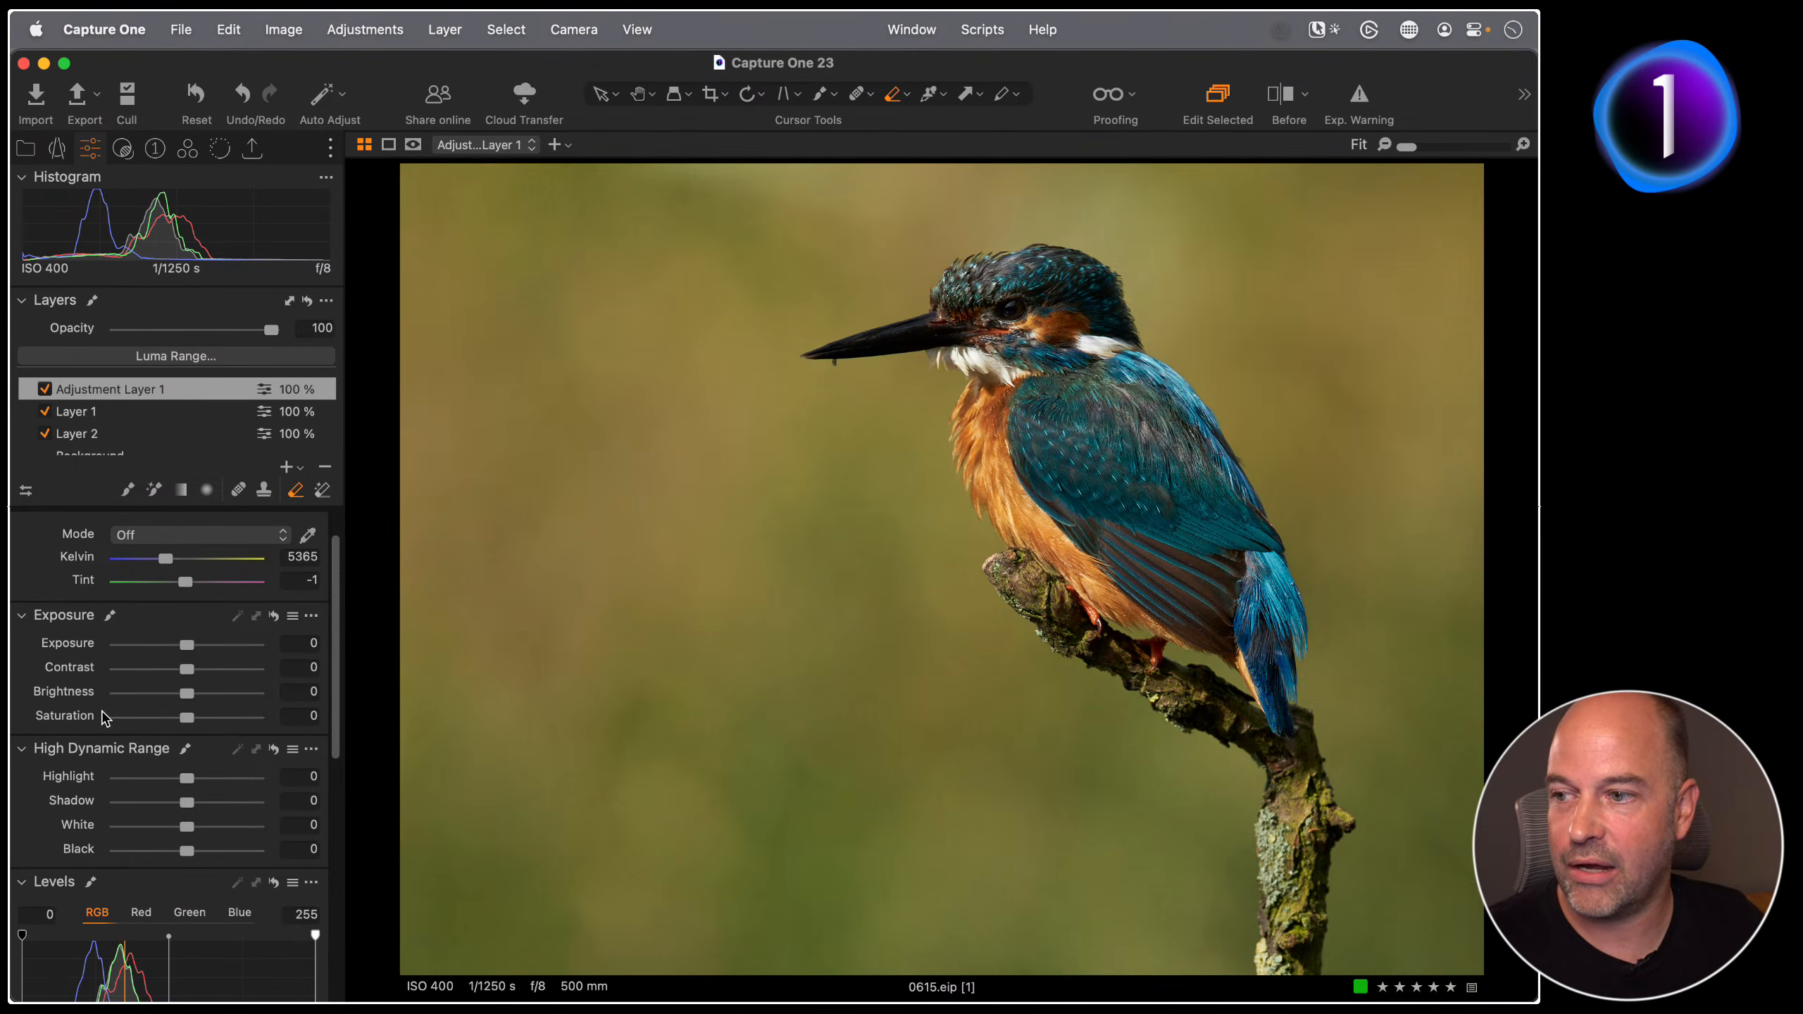
# Step: Set Brightness to 18 and Clarity to 43 for the masked kingfisher on Adjustment Layer 1
pyautogui.moveTo(184, 694); pyautogui.dragTo(211, 695)
pyautogui.scroll(-3, 170, 745)
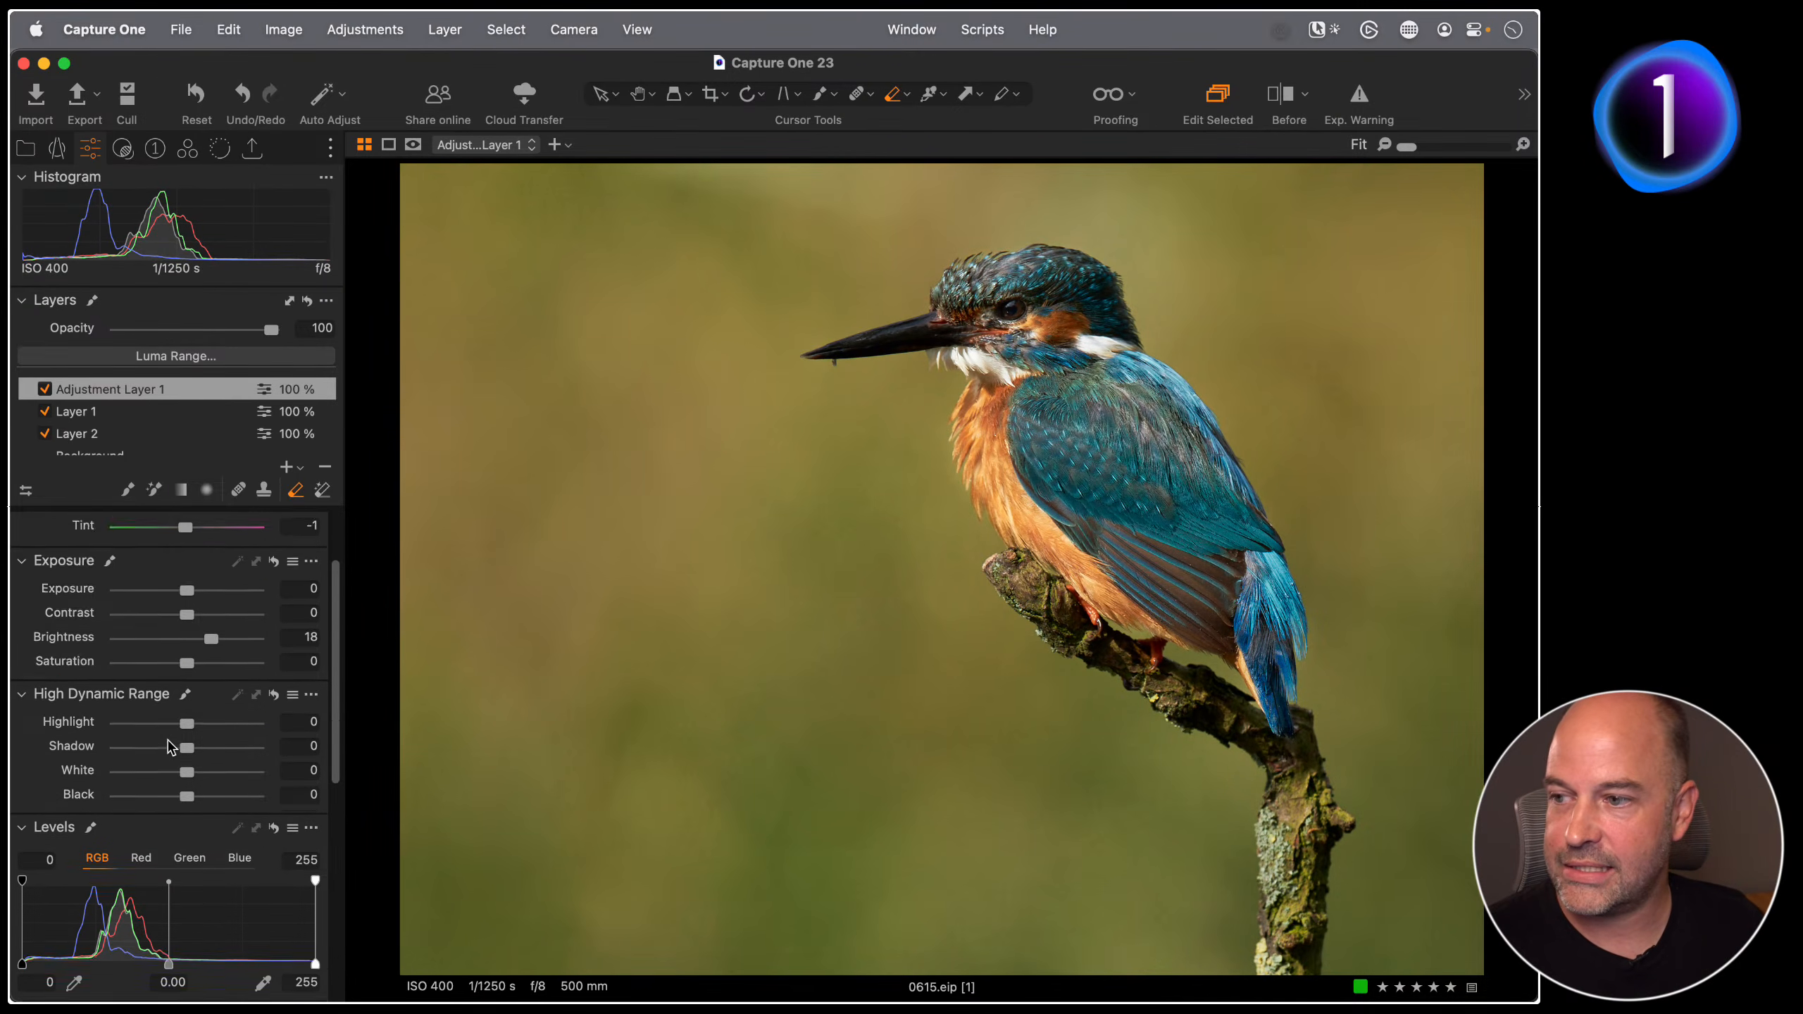
pyautogui.scroll(-10, 171, 746)
pyautogui.moveTo(180, 630); pyautogui.dragTo(211, 630)
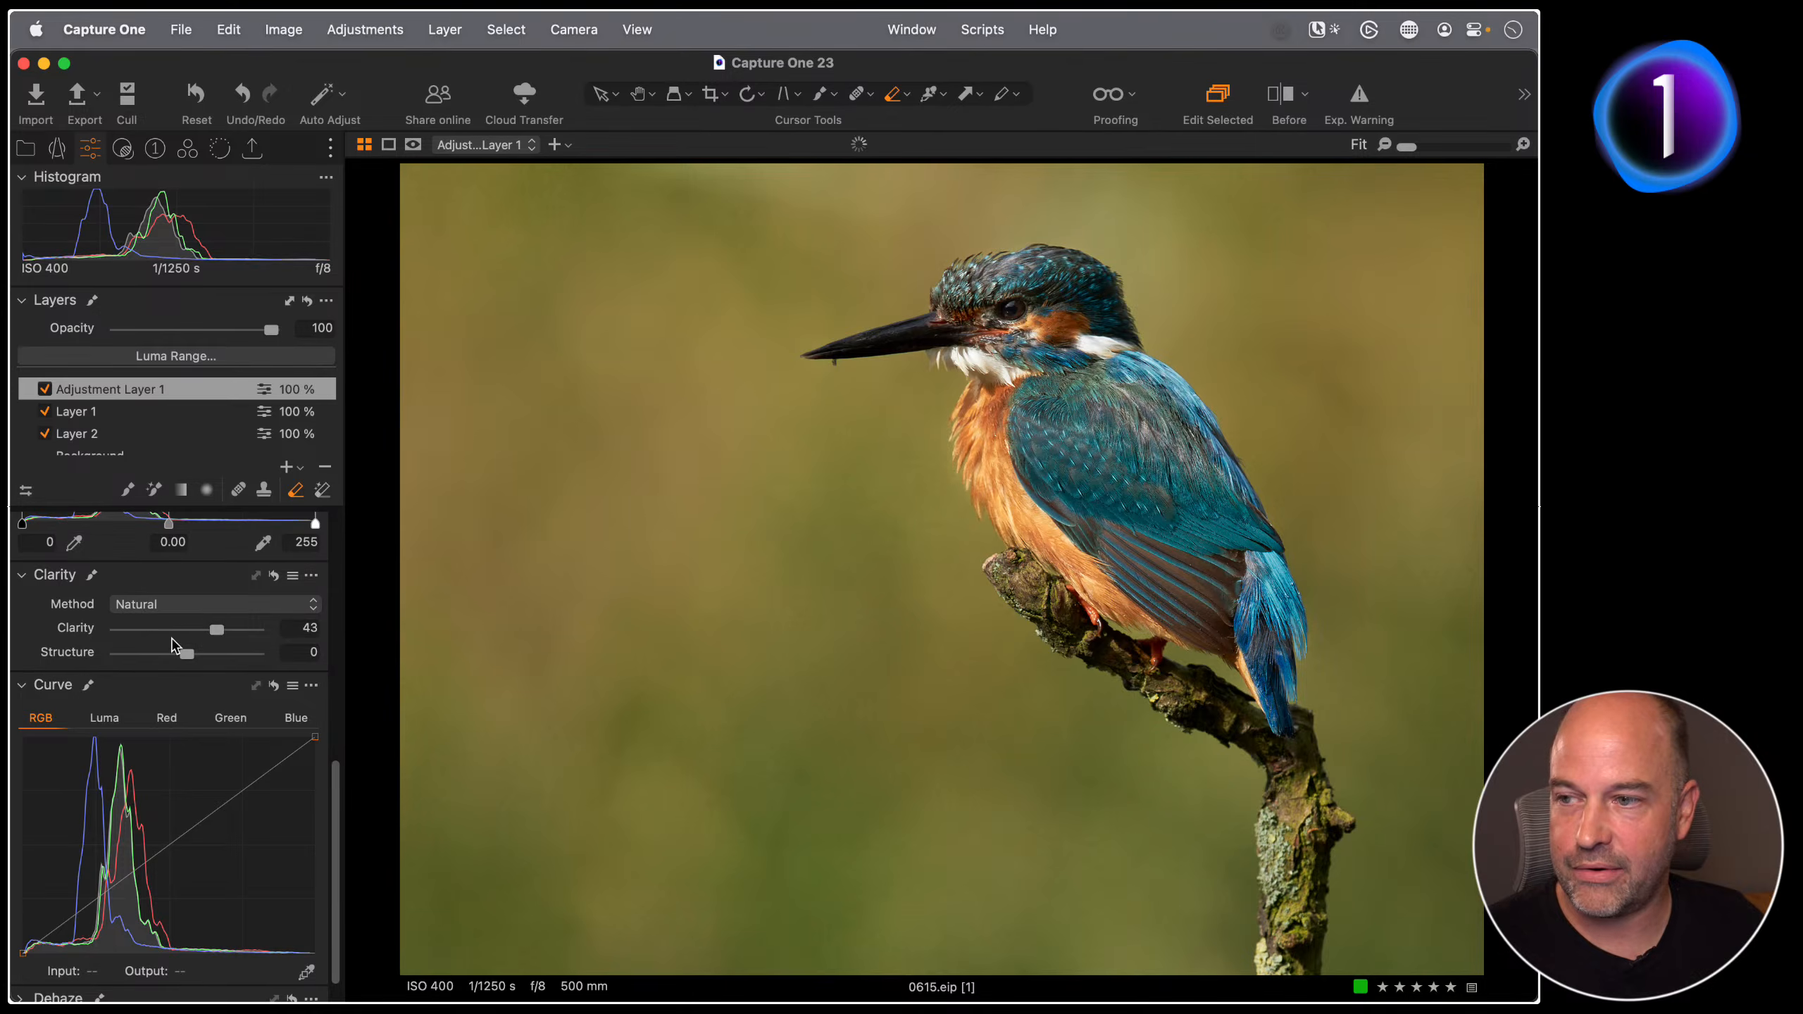
# Step: Set the sharpening Amount to 119 for the masked kingfisher on Adjustment Layer 1
pyautogui.scroll(8, 181, 675)
pyautogui.click(221, 150)
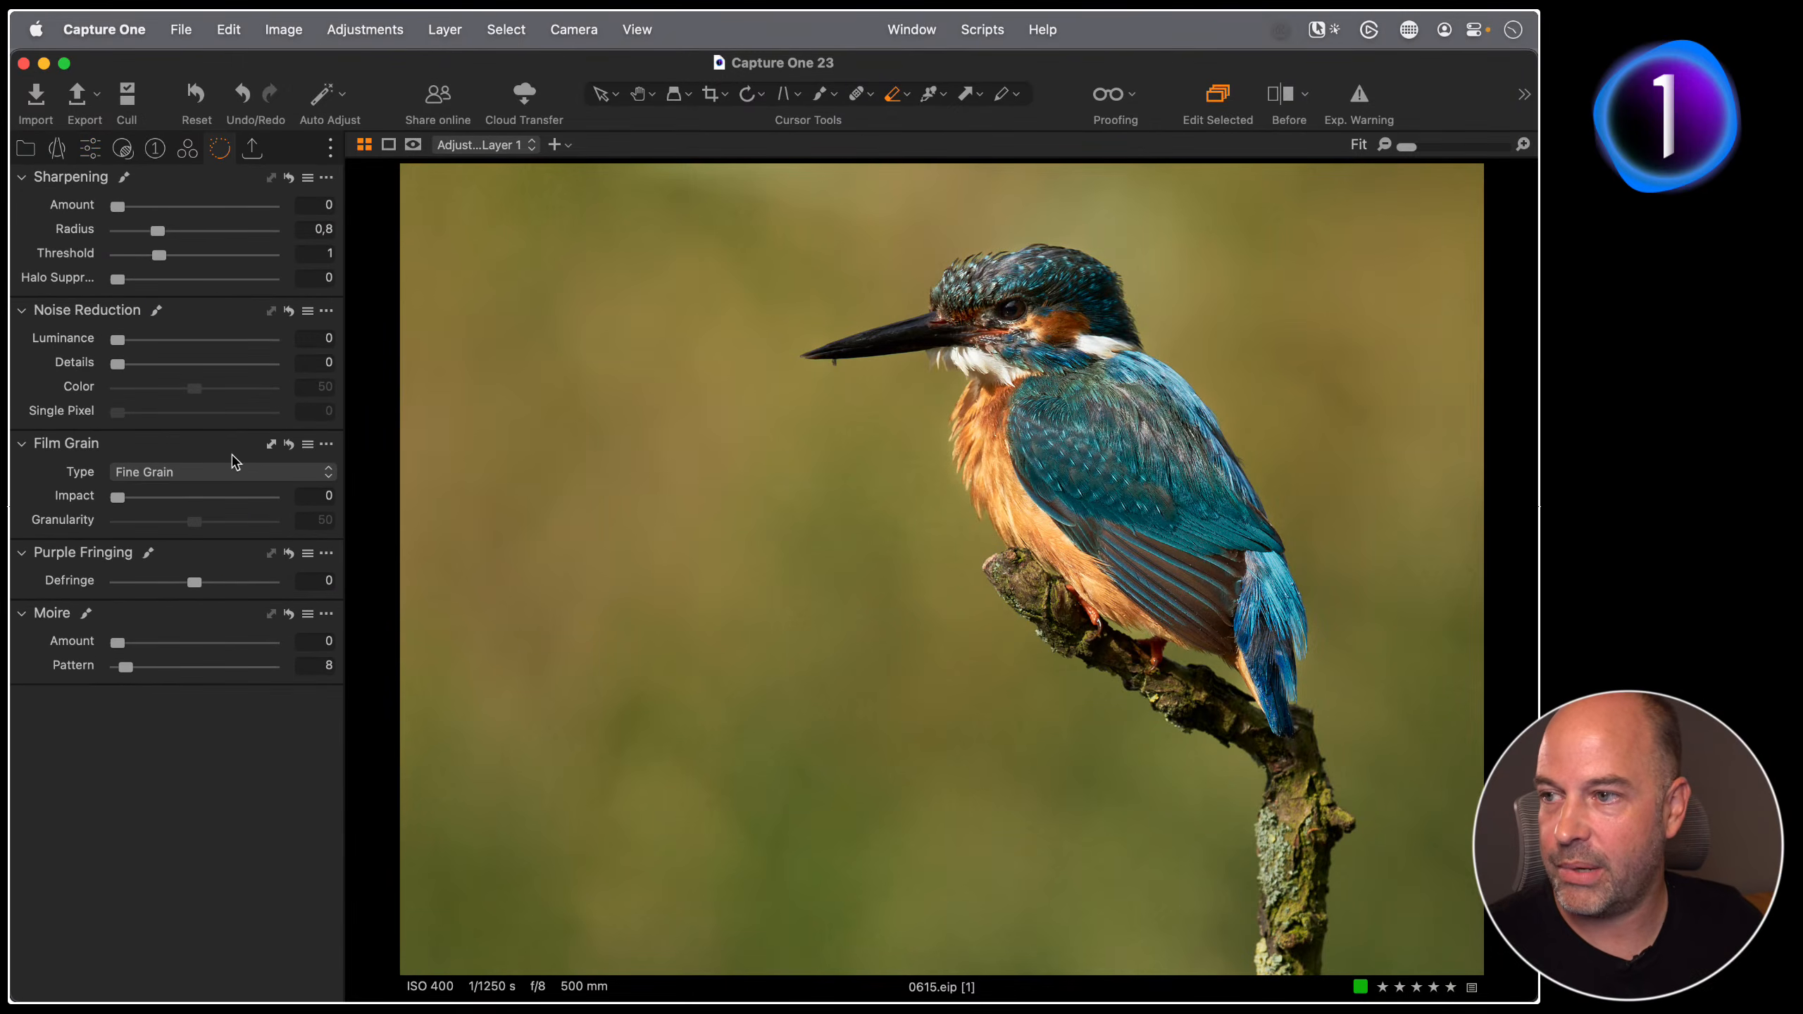
pyautogui.moveTo(117, 205); pyautogui.dragTo(135, 205)
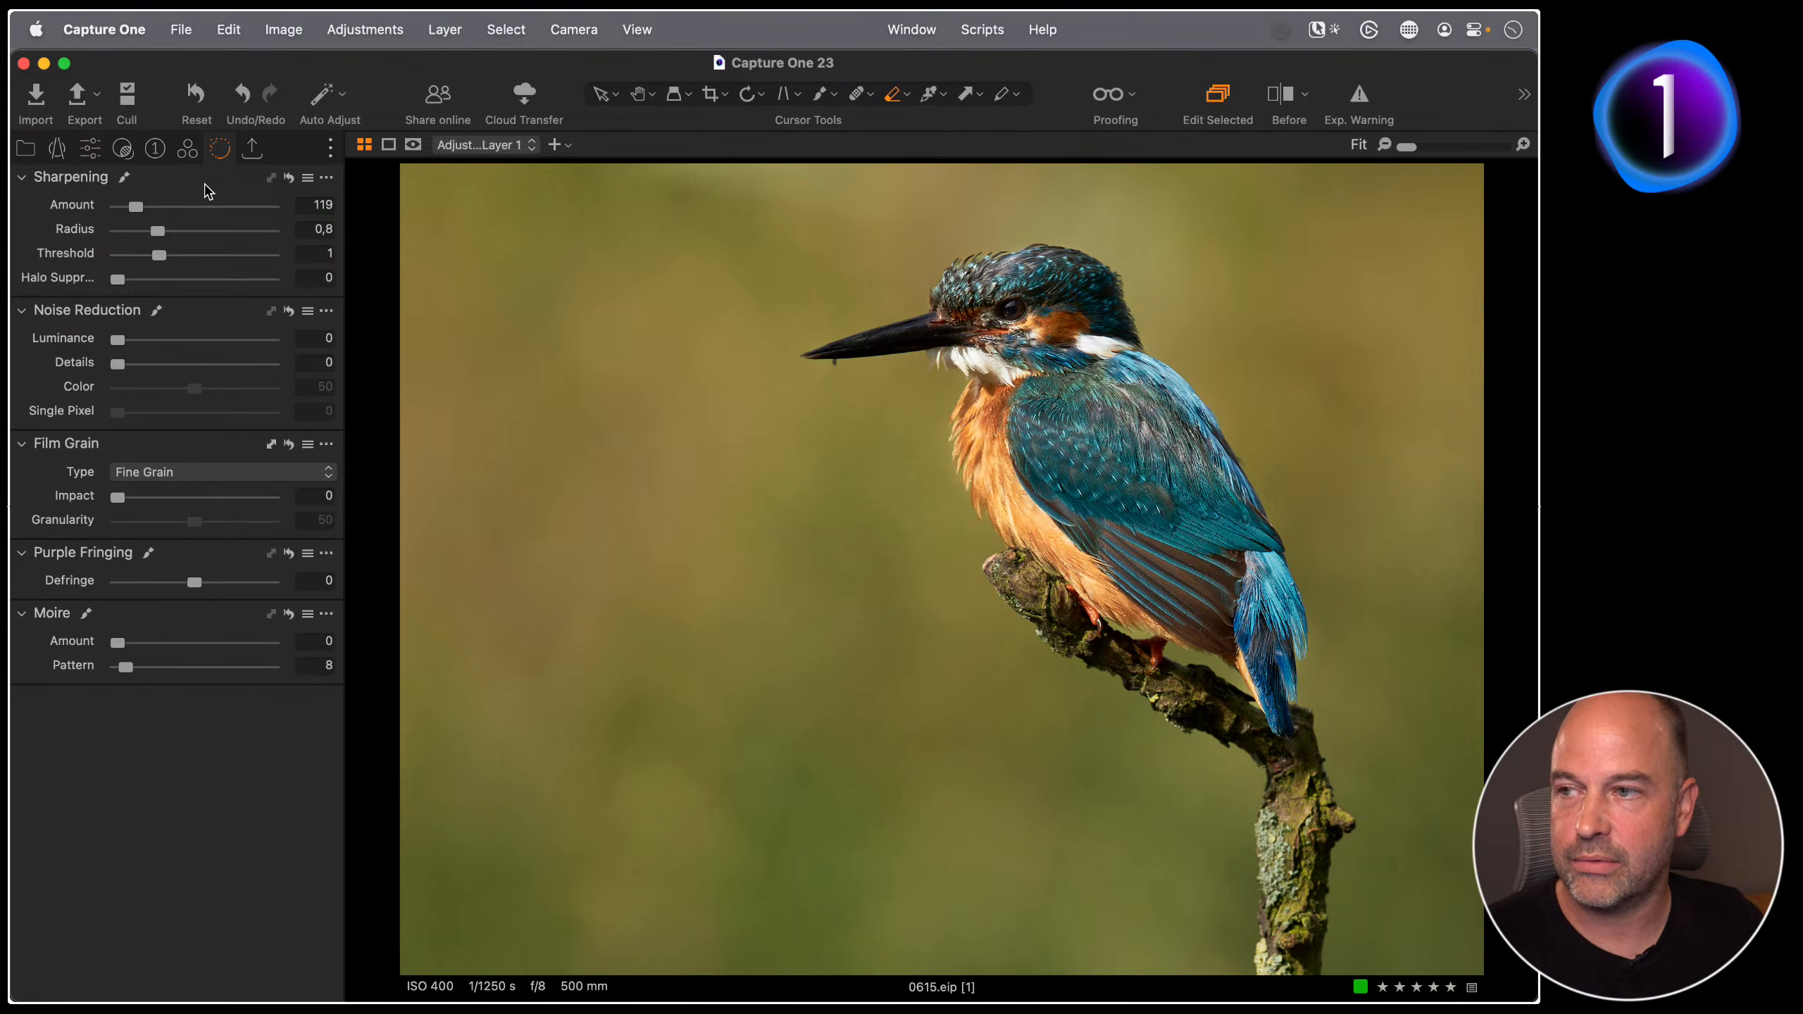
pyautogui.click(90, 149)
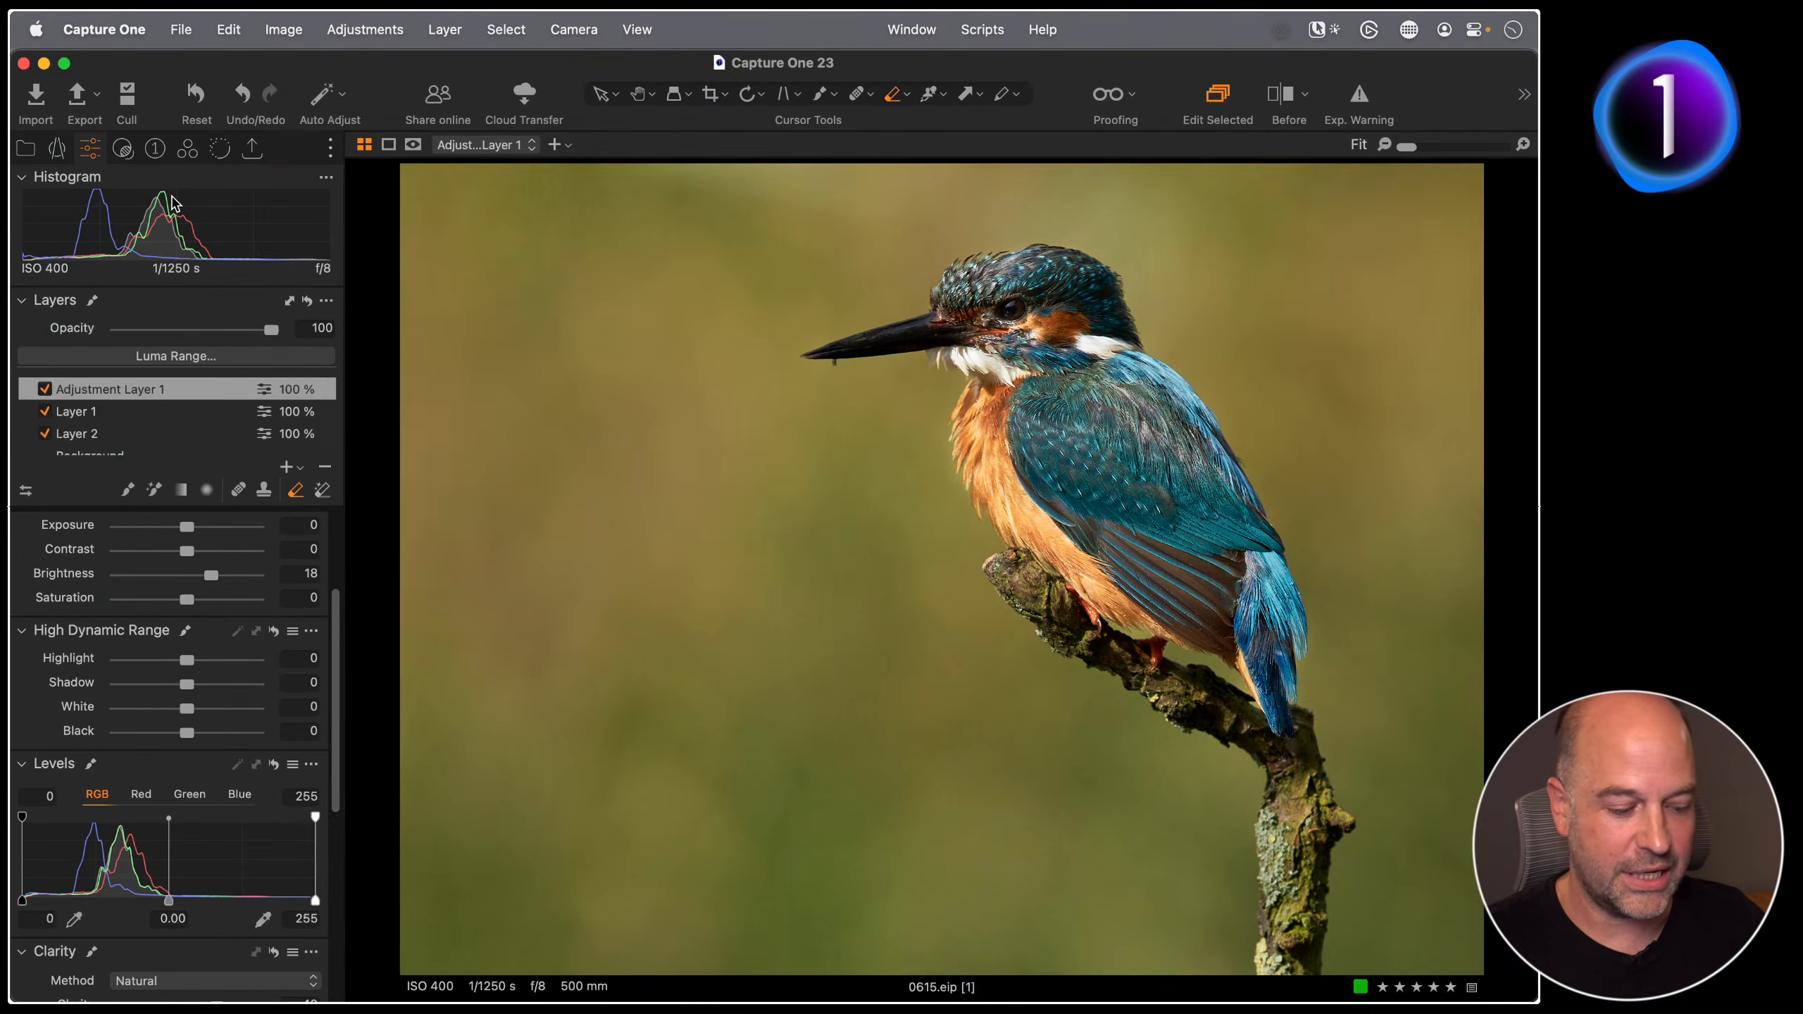
# Step: Compare the grayscale mask of Adjustment Layer 1 with the photo and look over the layer's mask commands
pyautogui.press('m')
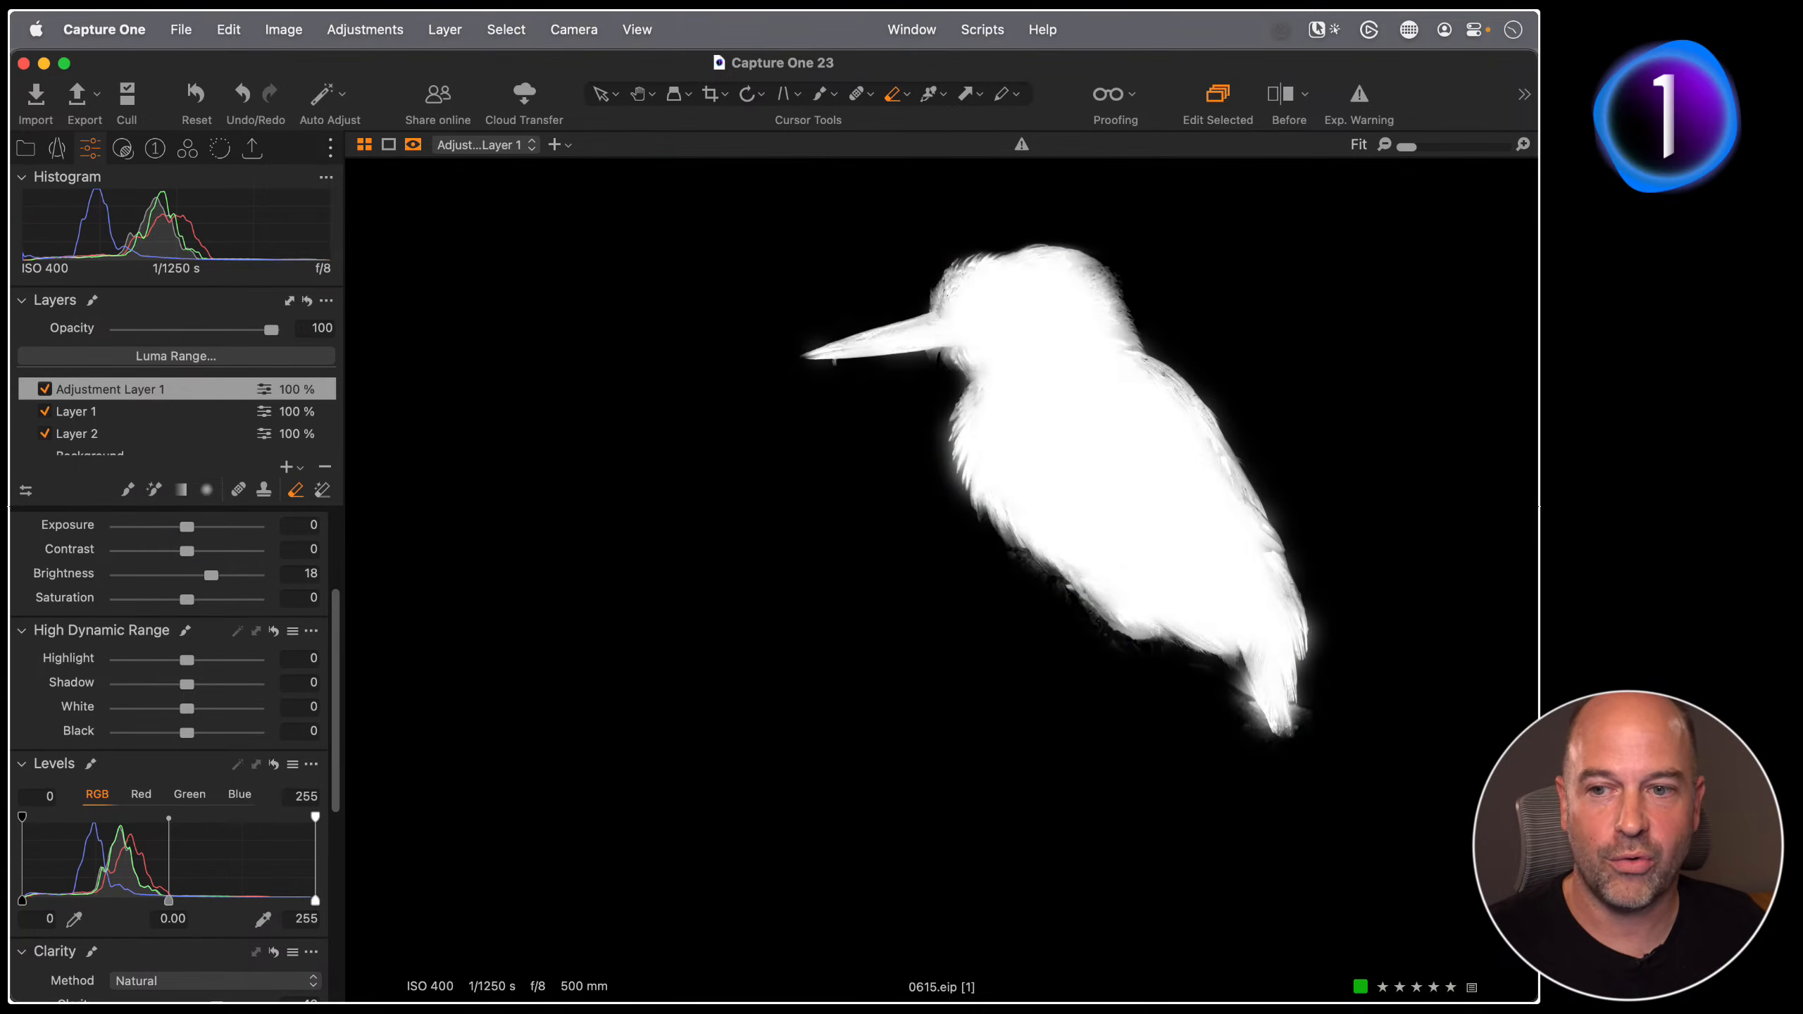
pyautogui.press('m')
pyautogui.press('m')
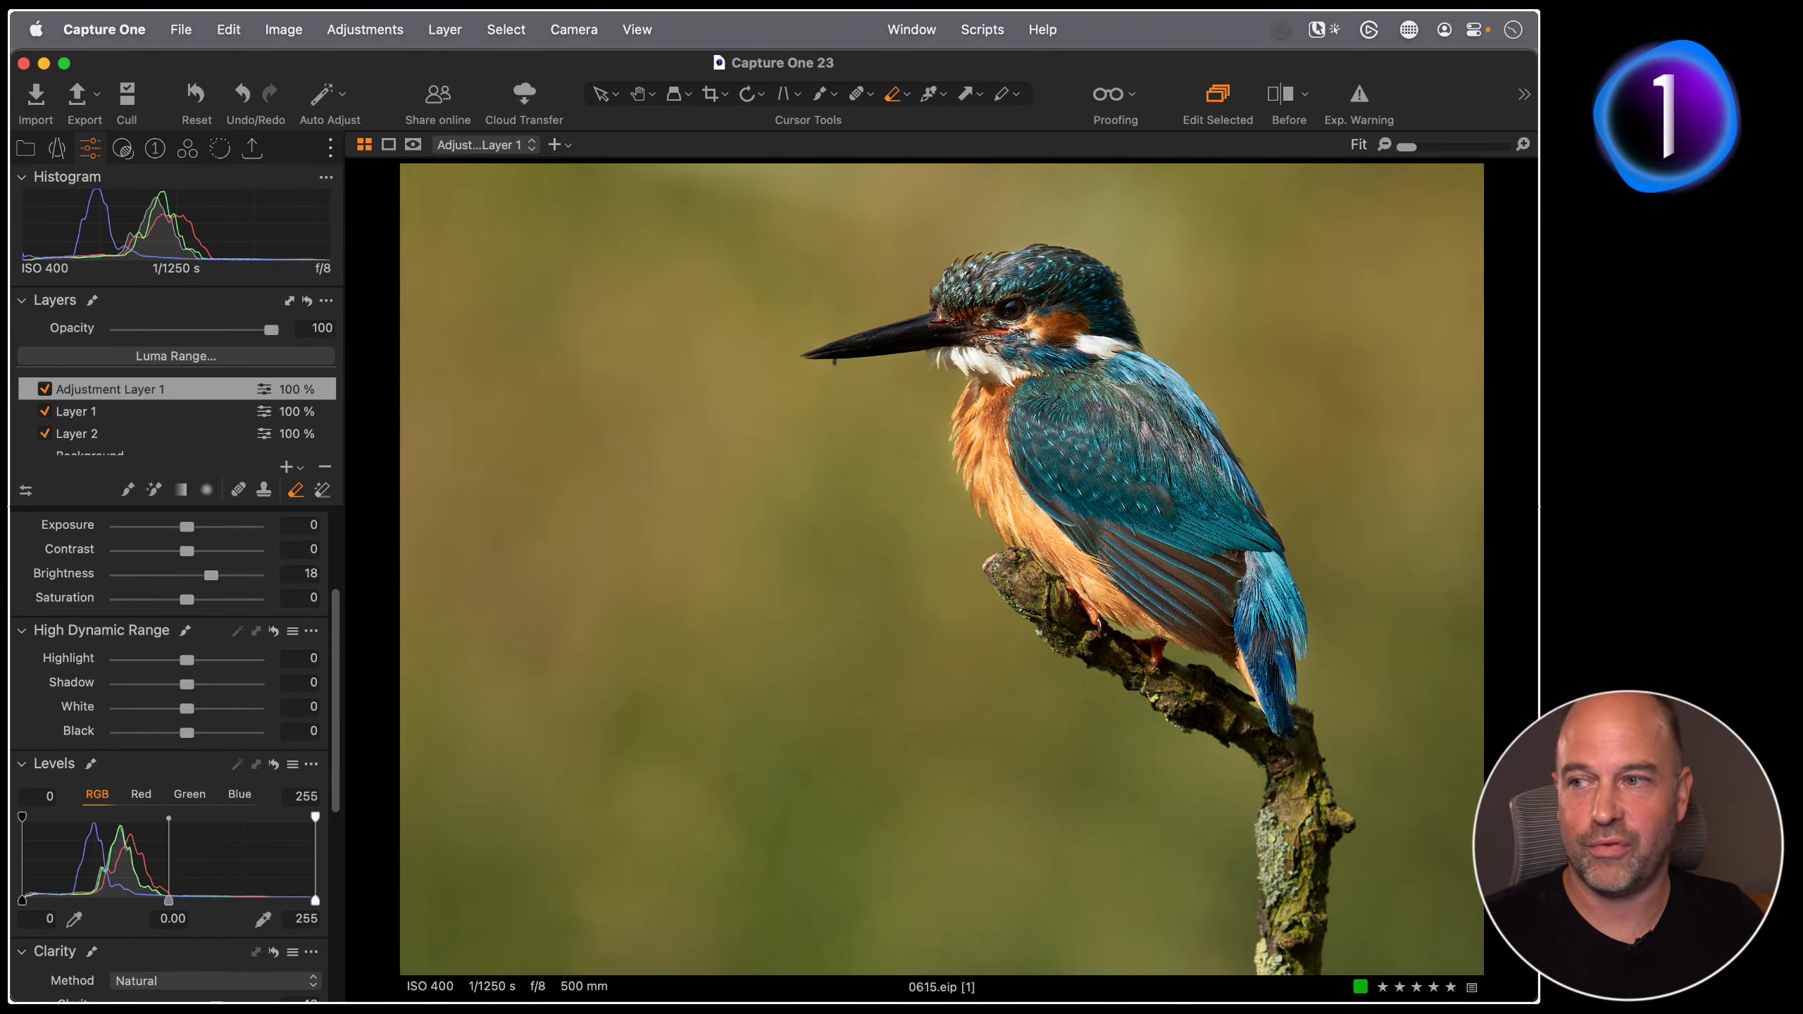
pyautogui.rightClick(183, 393)
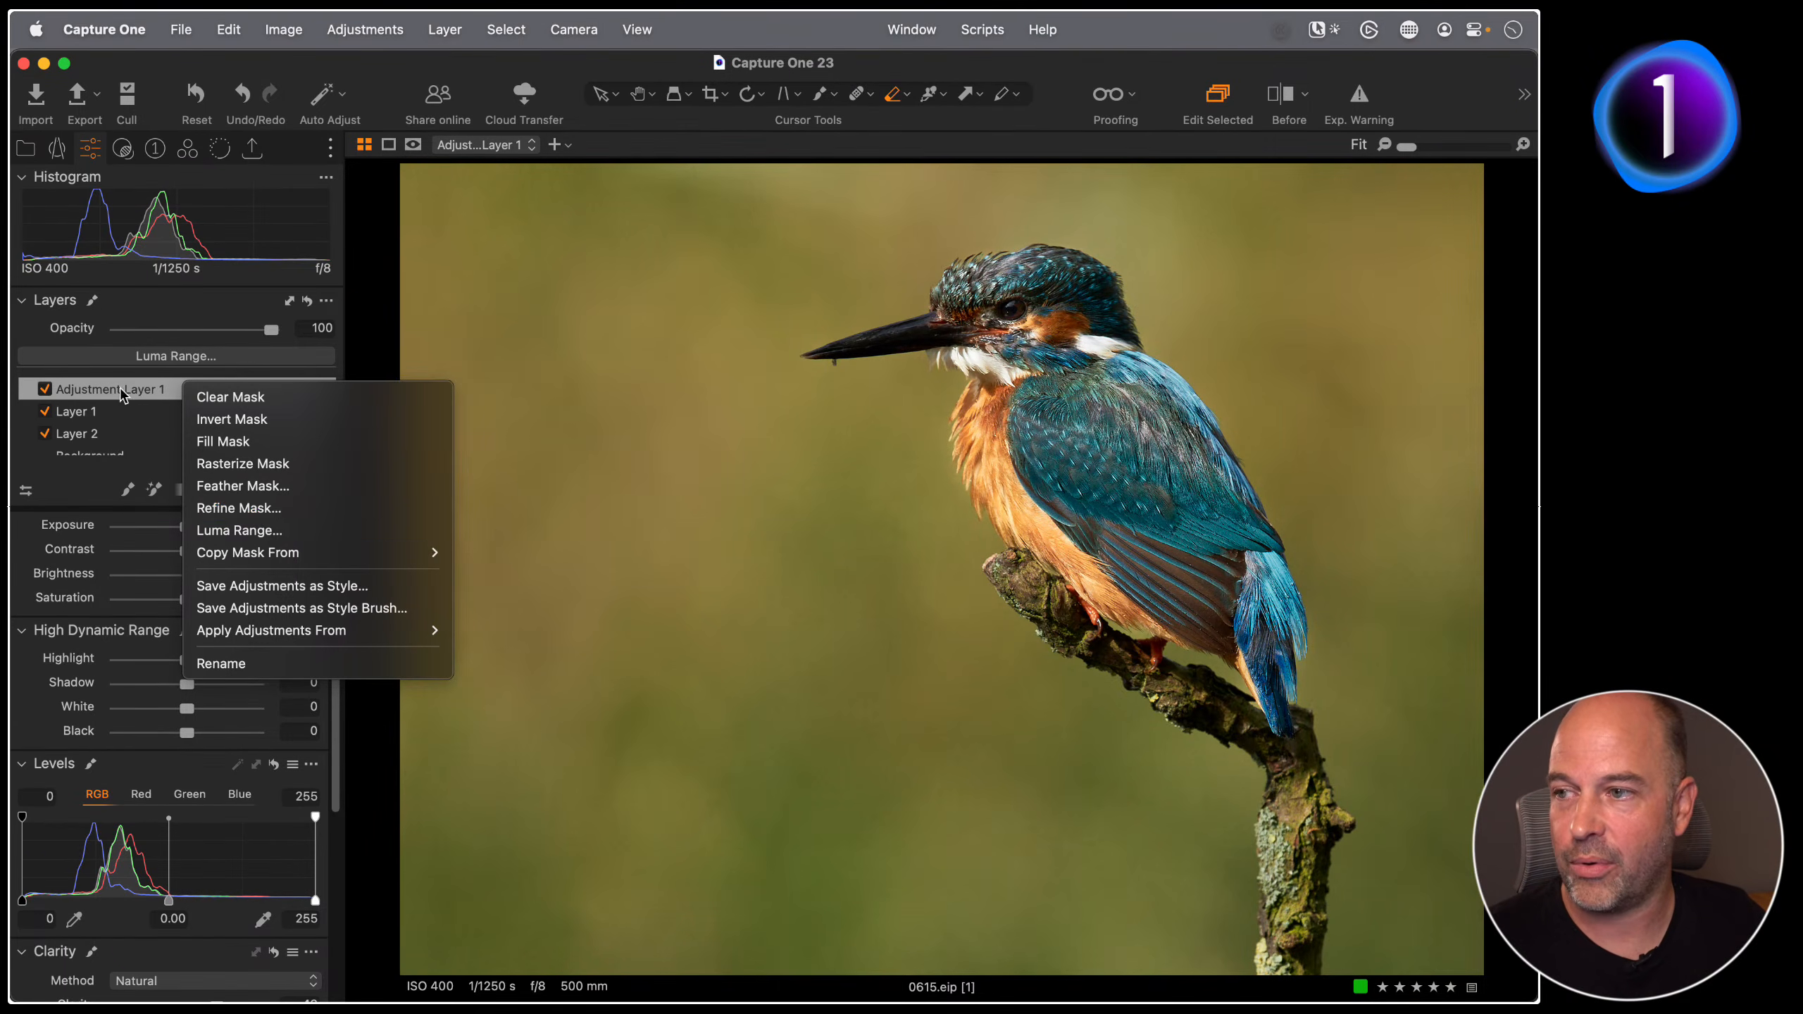
pyautogui.click(11, 350)
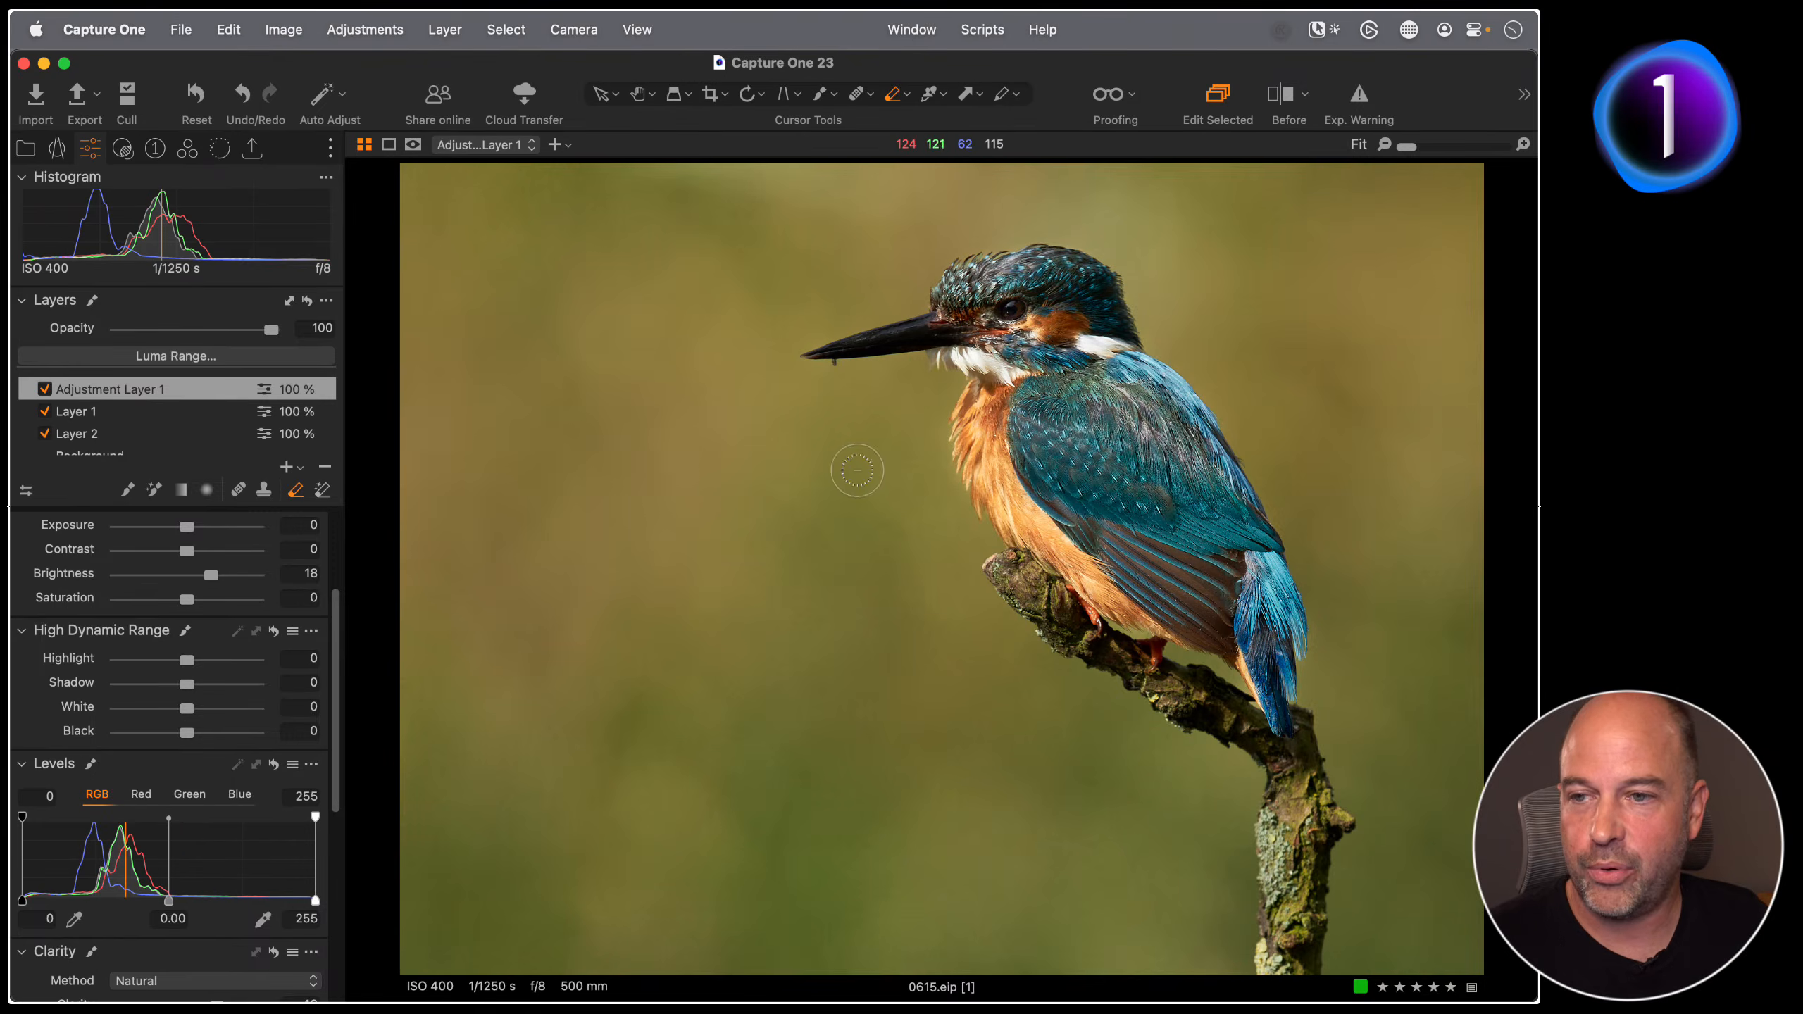
pyautogui.rightClick(859, 525)
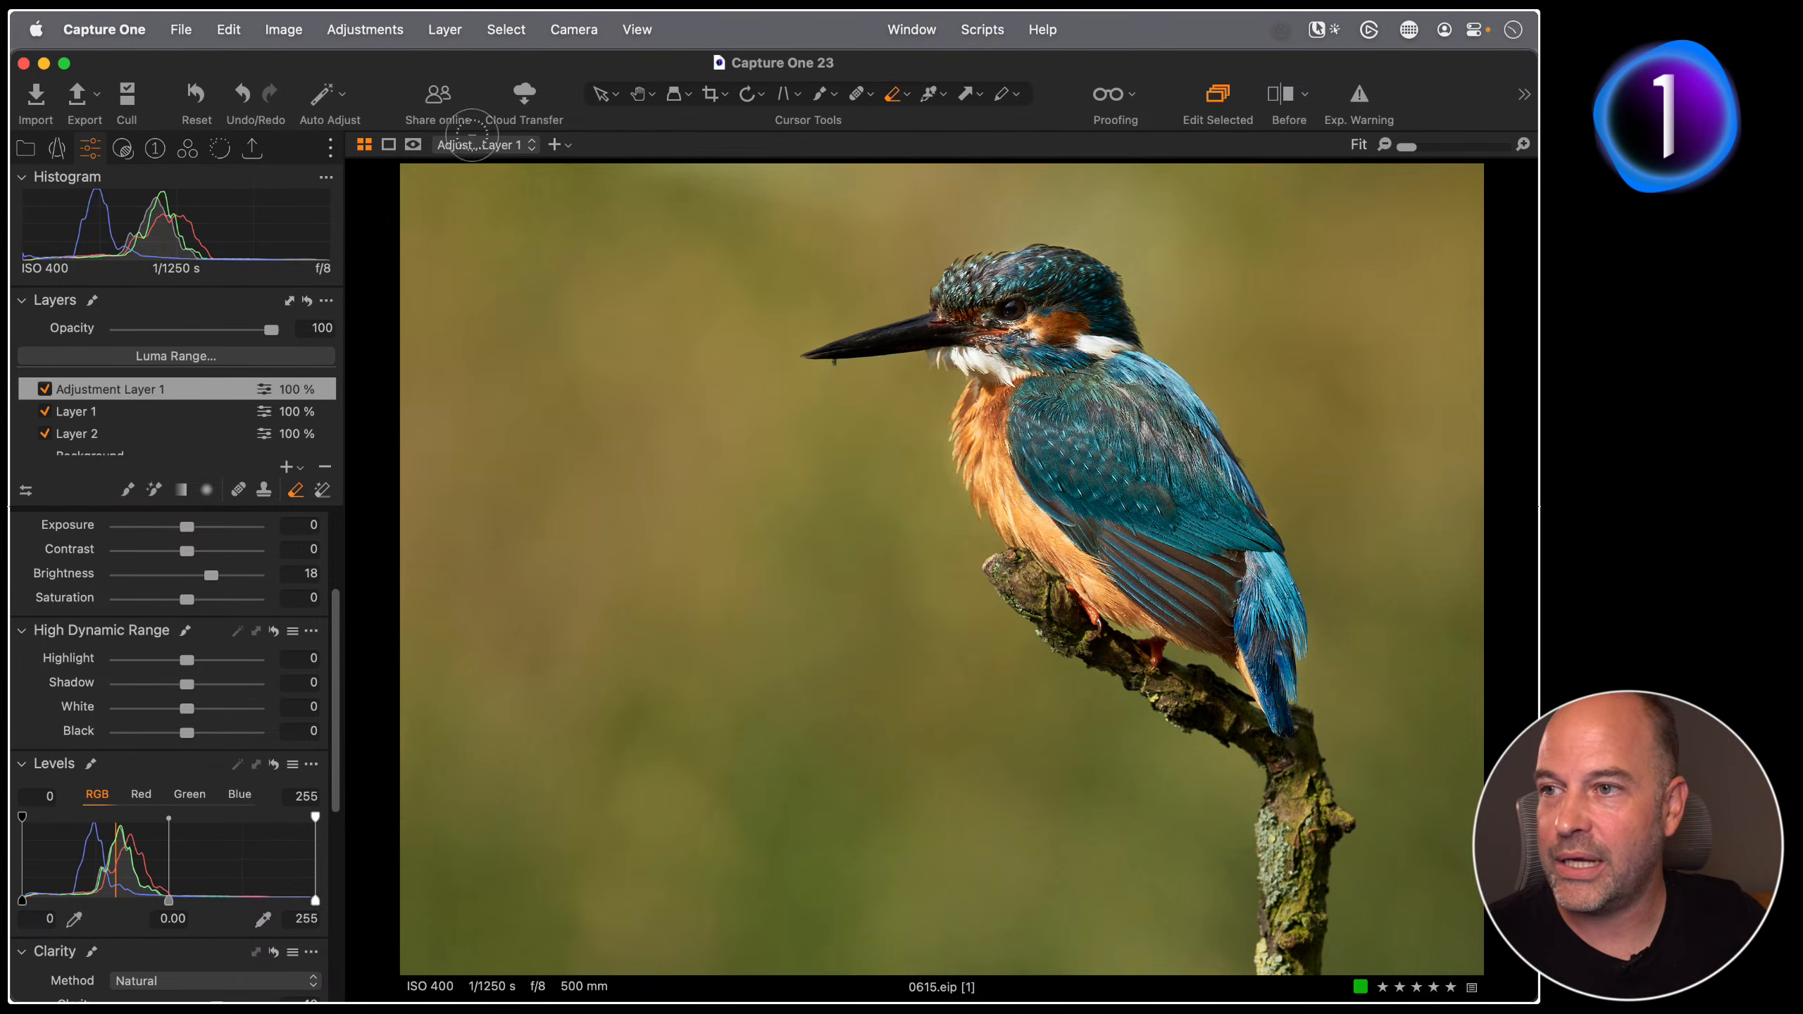
# Step: Add a new adjustment layer above Adjustment Layer 1 and display its mask in grayscale
pyautogui.click(286, 467)
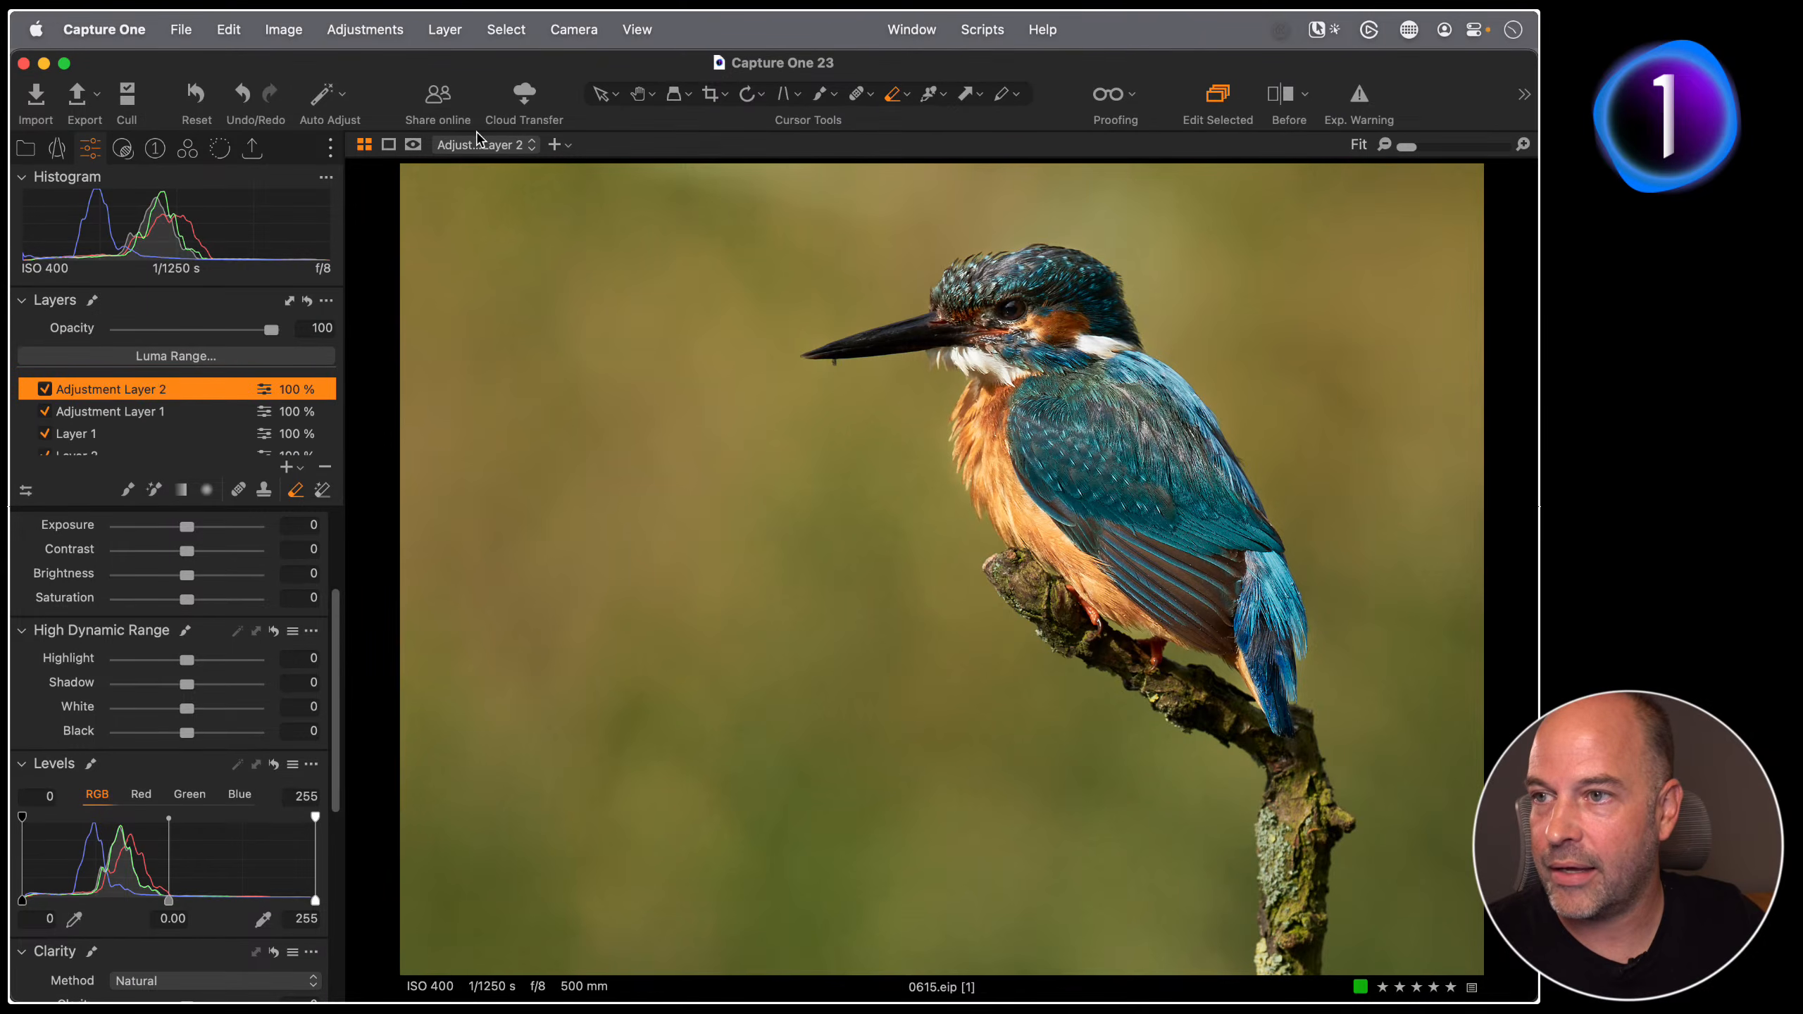
pyautogui.click(413, 146)
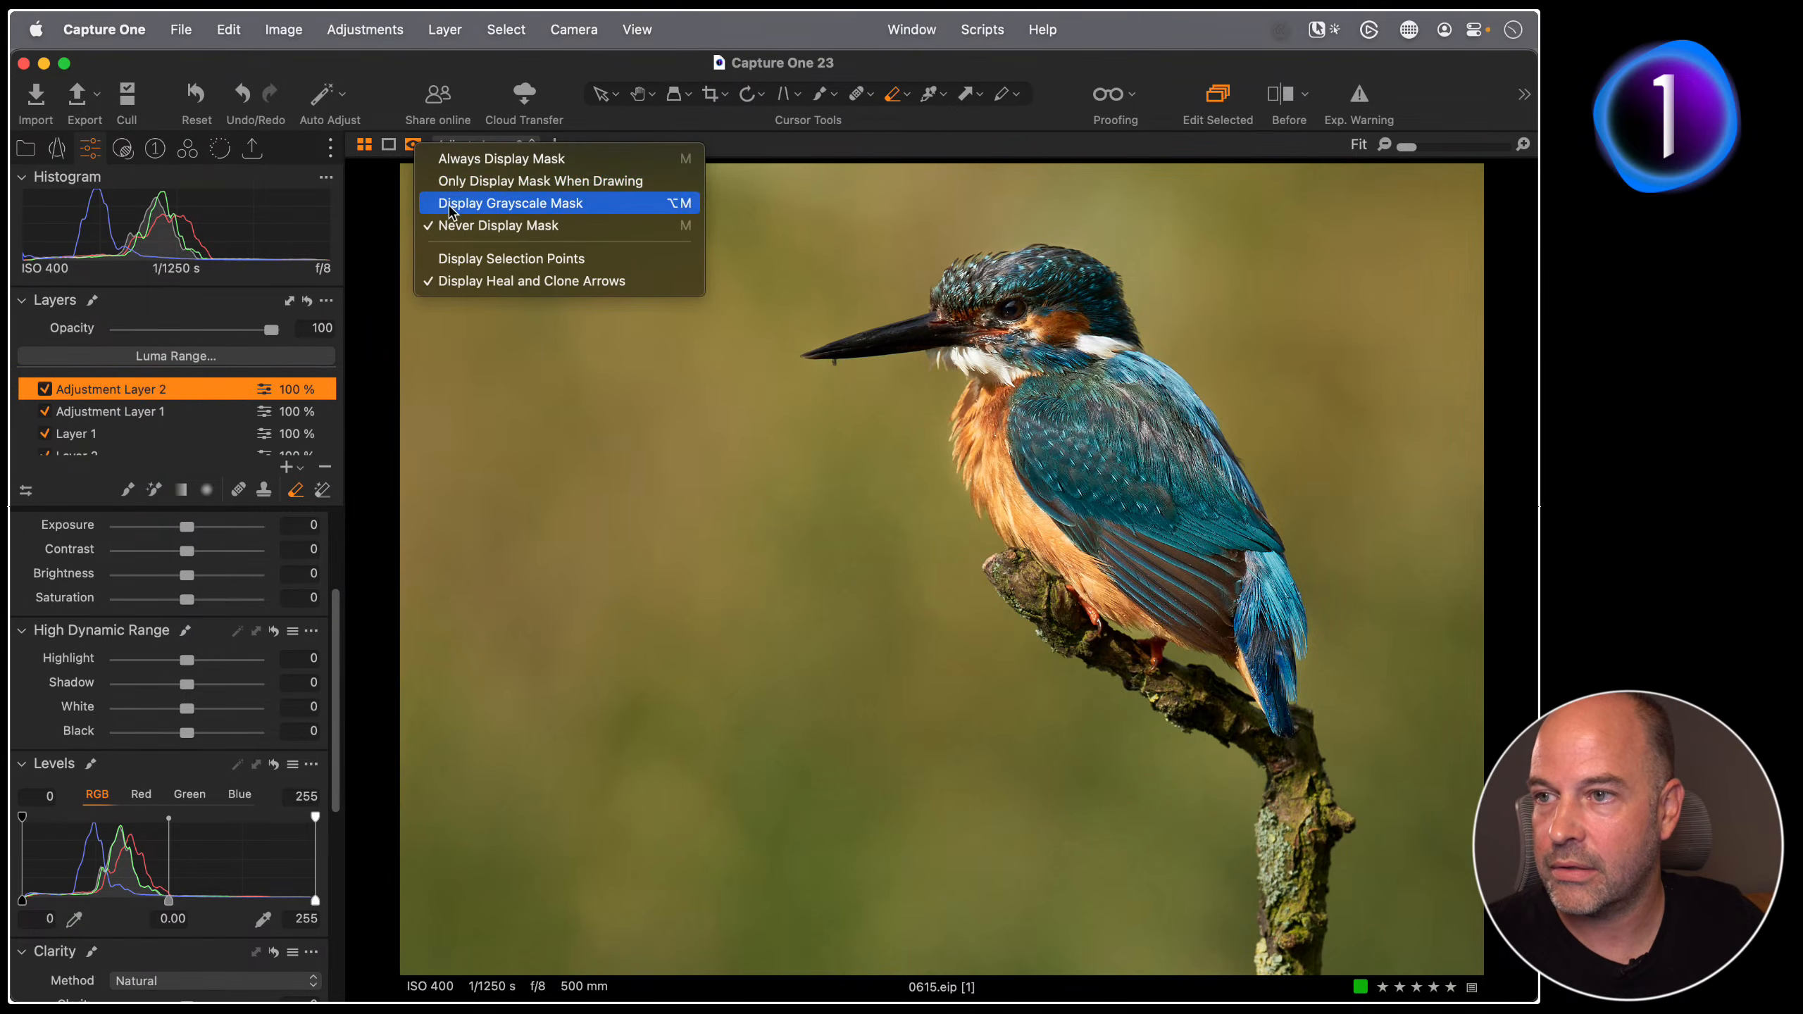
pyautogui.click(451, 204)
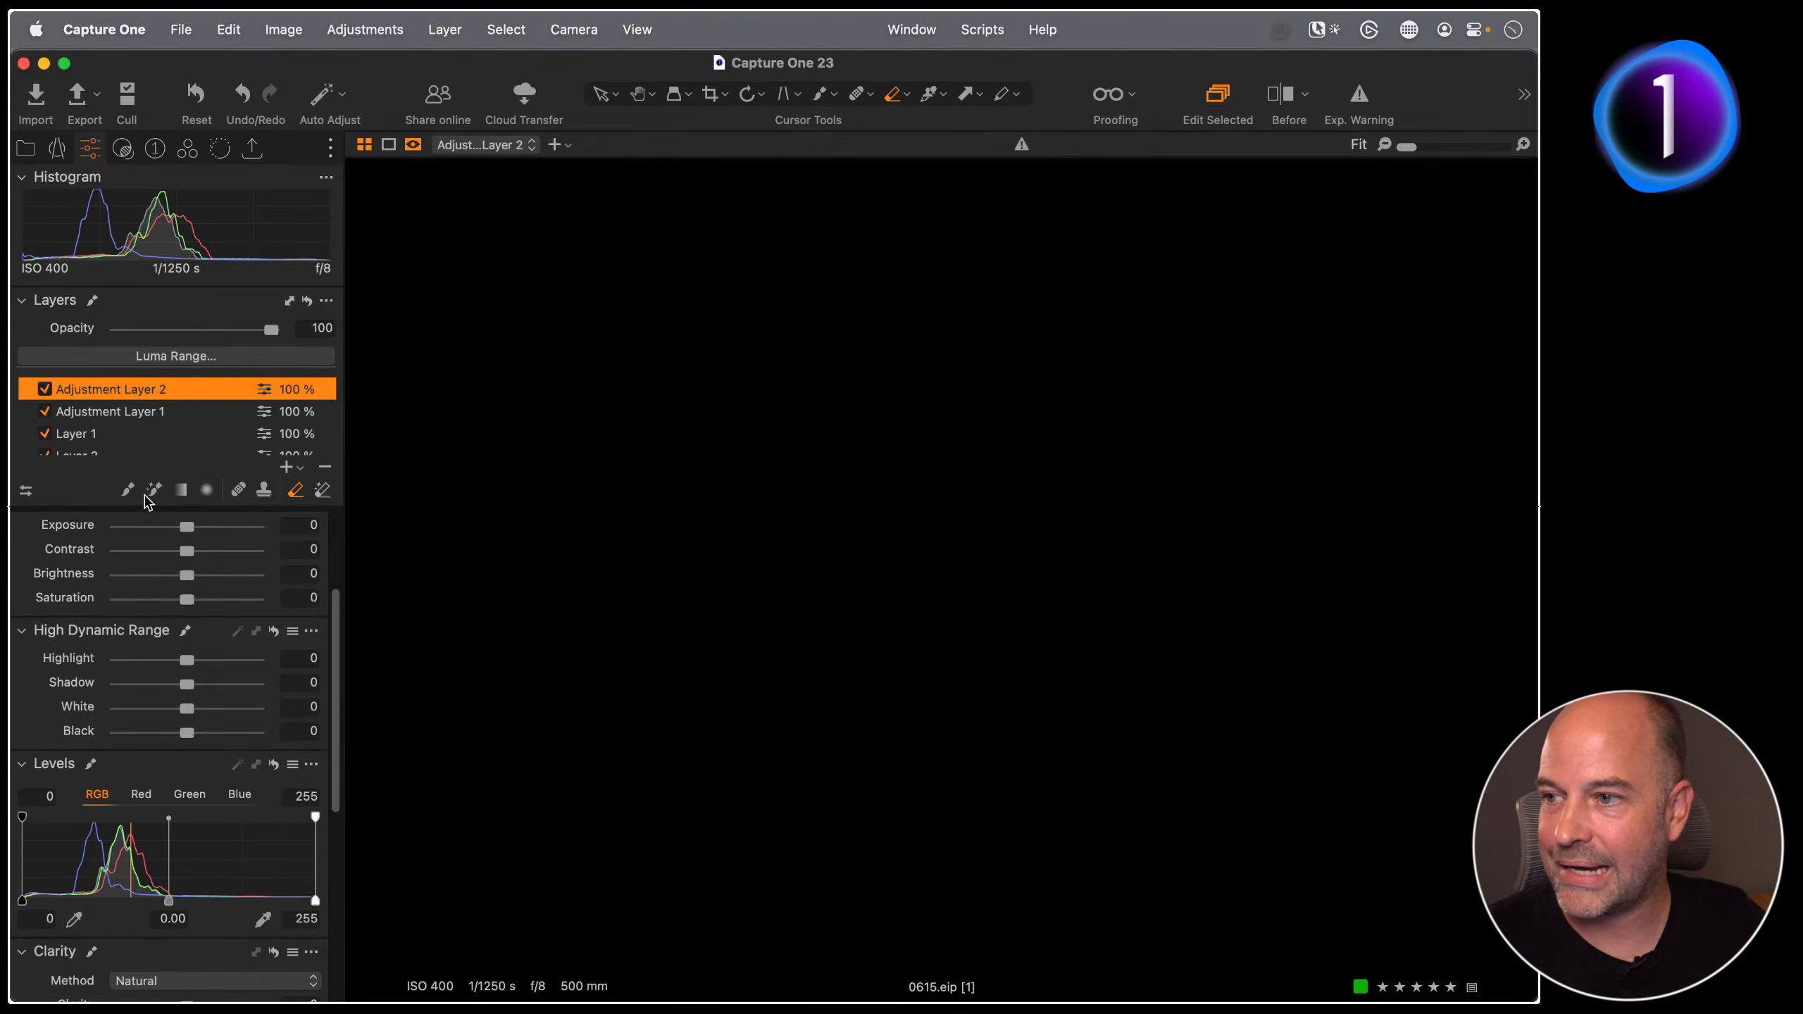
# Step: Enlarge the mask brush and paint a long diagonal test stroke and a round spot below it on Adjustment Layer 2
pyautogui.rightClick(827, 443)
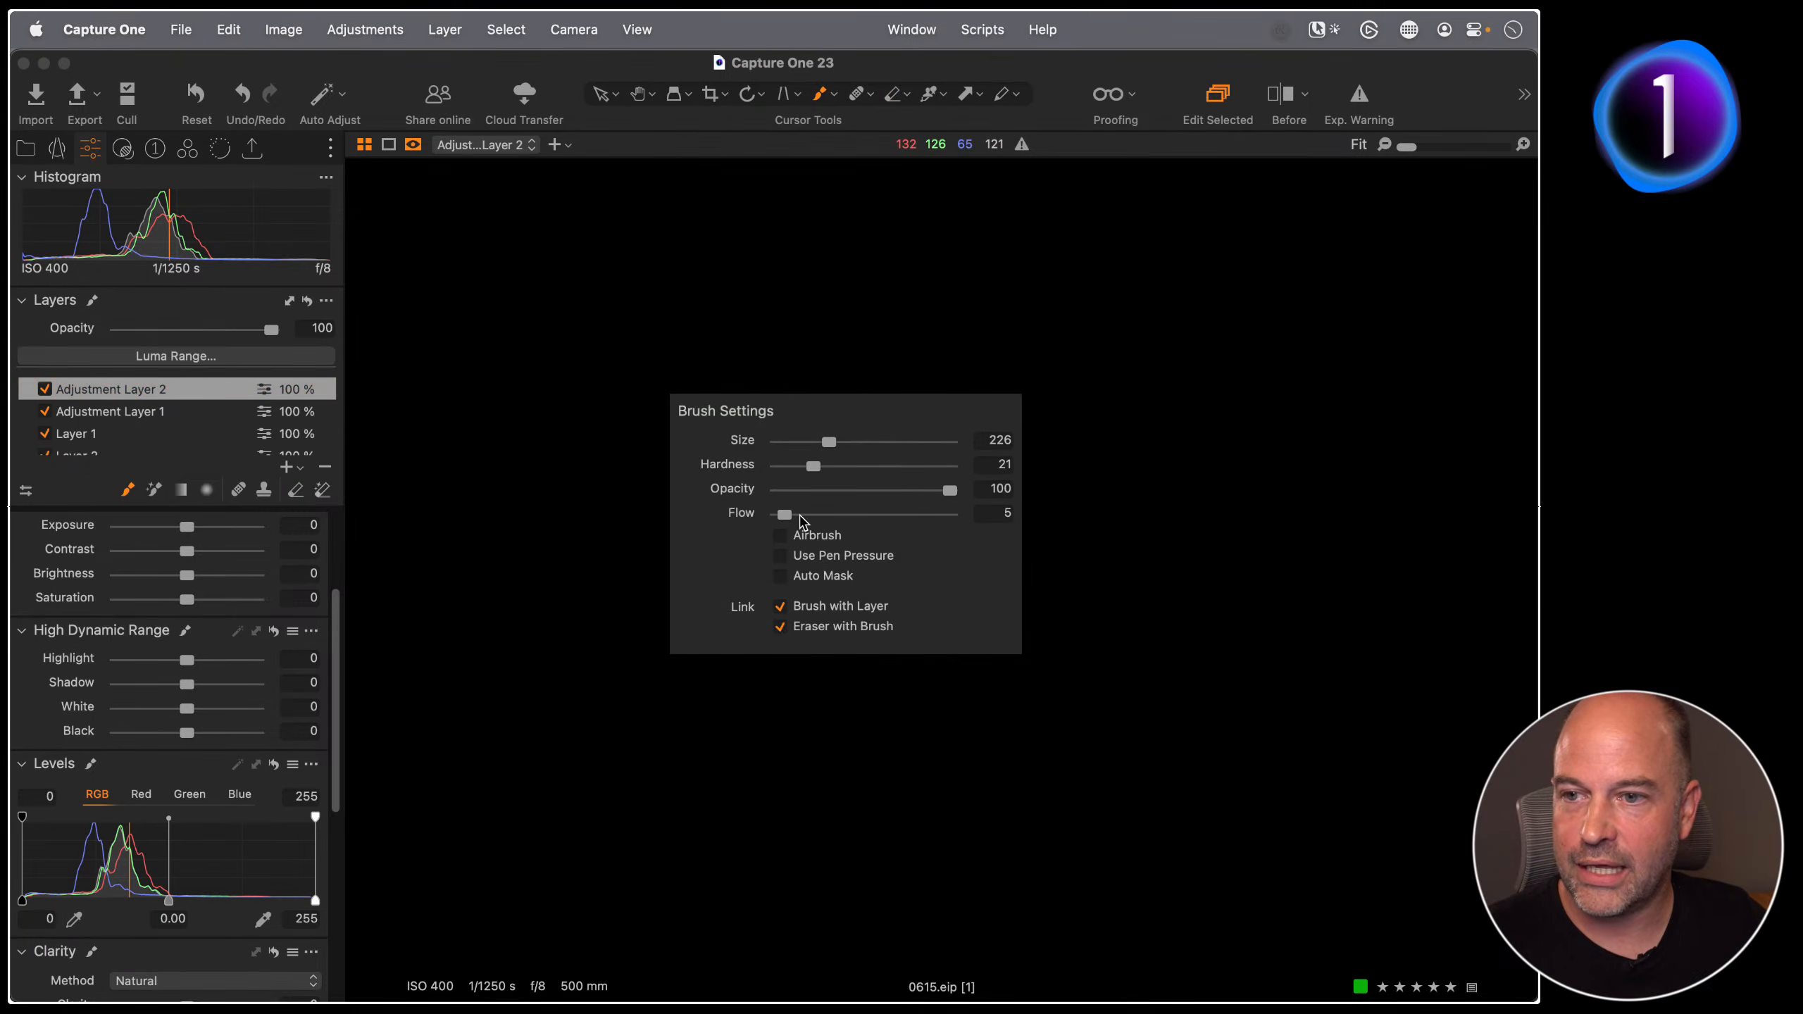
pyautogui.rightClick(804, 429)
pyautogui.moveTo(803, 426); pyautogui.dragTo(778, 446)
pyautogui.moveTo(610, 533)
pyautogui.mouseDown()
pyautogui.moveTo(942, 314)
pyautogui.moveTo(599, 536)
pyautogui.moveTo(837, 354)
pyautogui.moveTo(978, 302)
pyautogui.moveTo(592, 552)
pyautogui.moveTo(1018, 319)
pyautogui.mouseUp()
pyautogui.rightClick(971, 536)
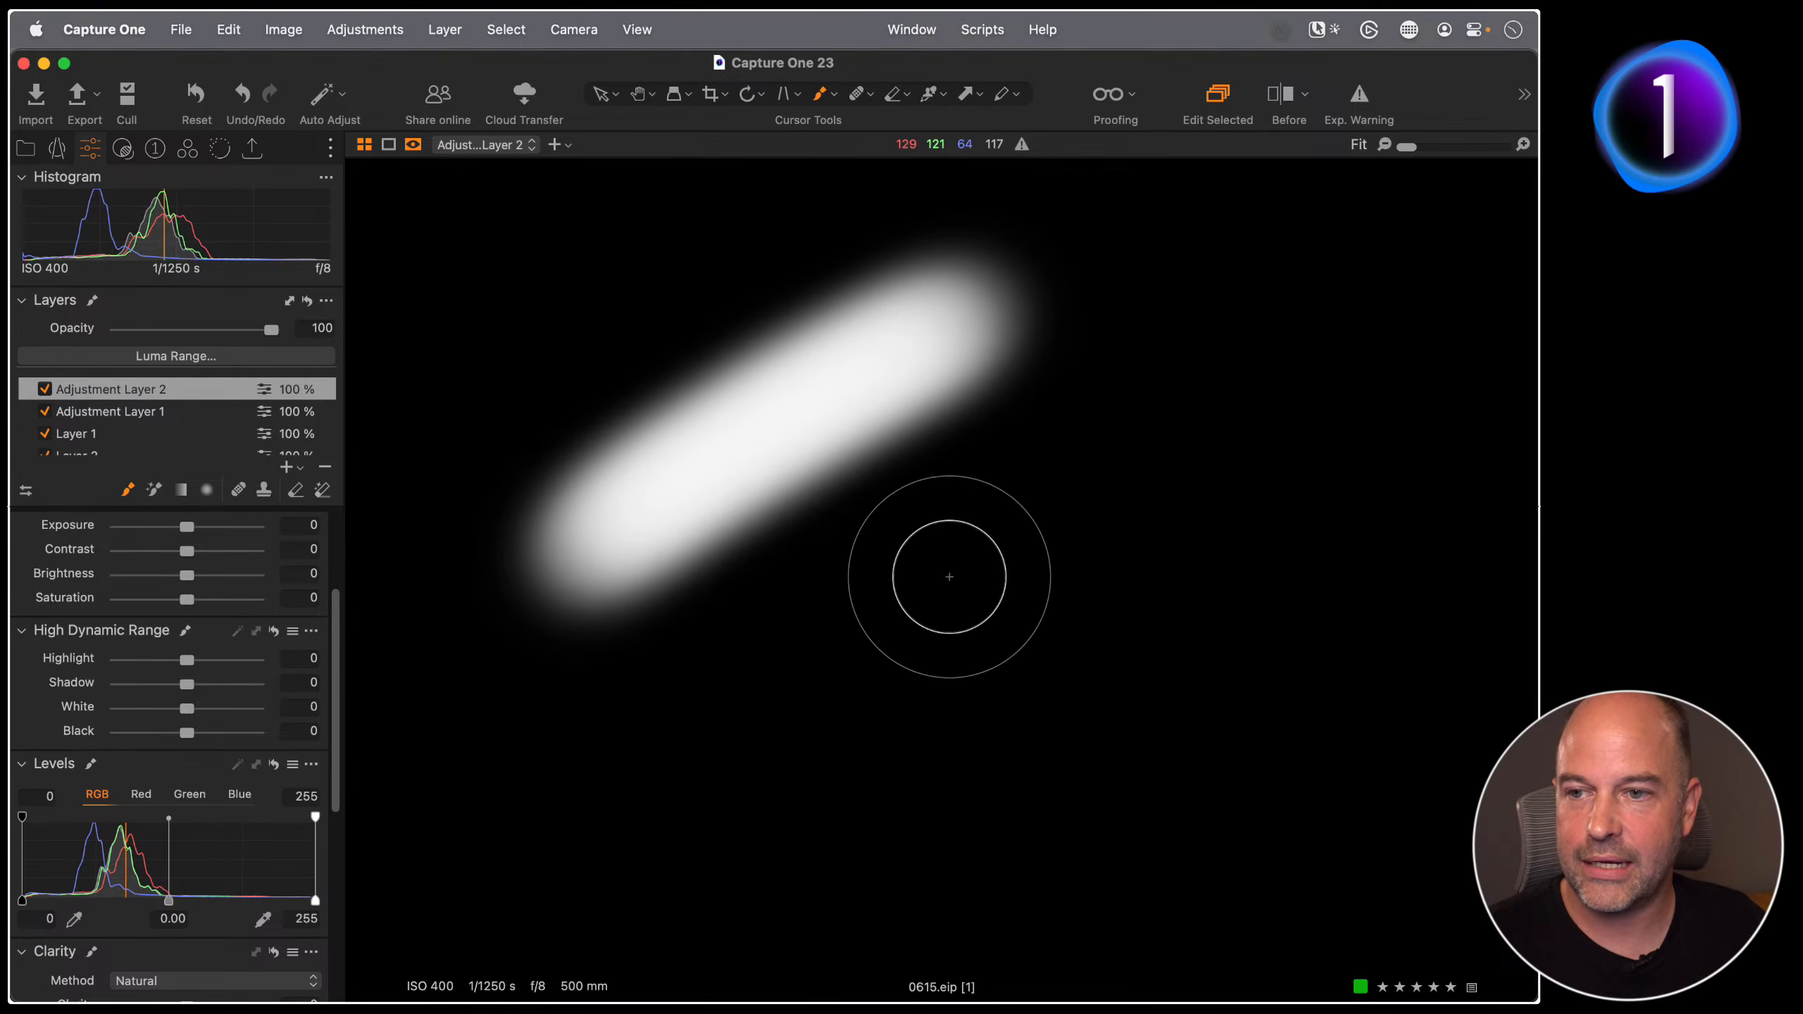
pyautogui.moveTo(948, 578); pyautogui.dragTo(948, 578)
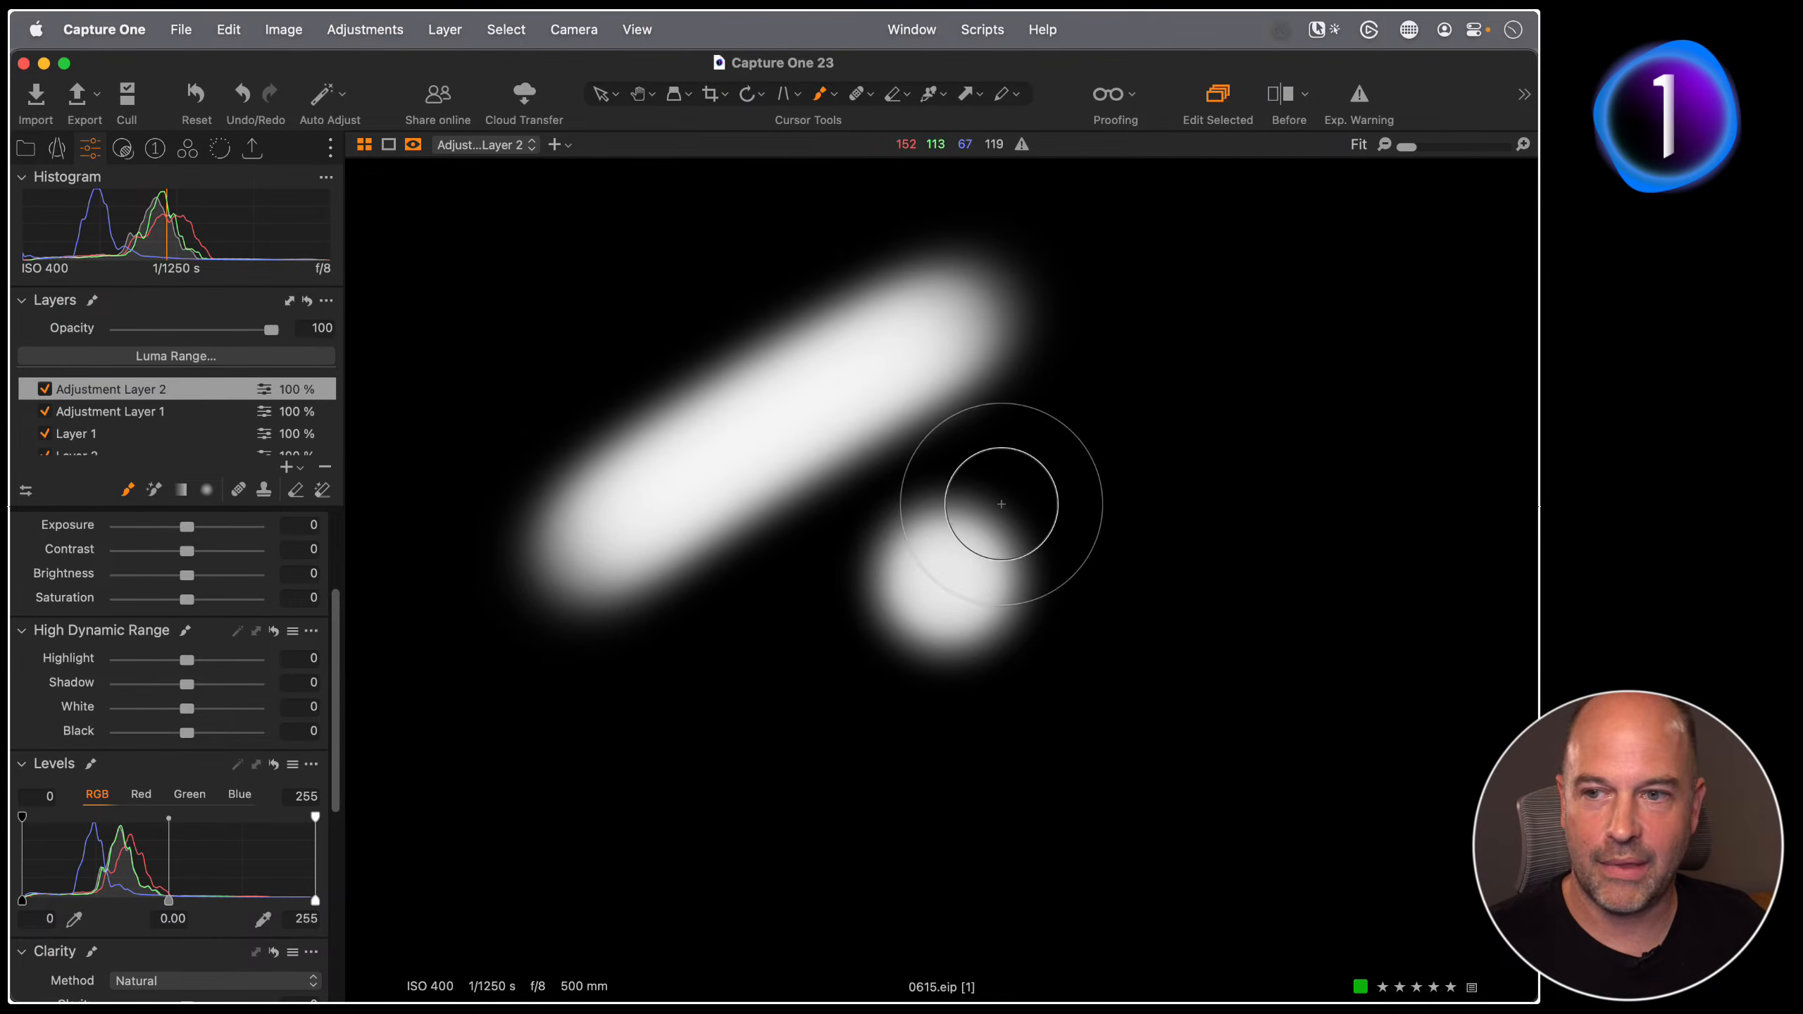
# Step: Build up two faint mask patches on either side of the round spot with repeated light brush dabs
pyautogui.click(767, 698)
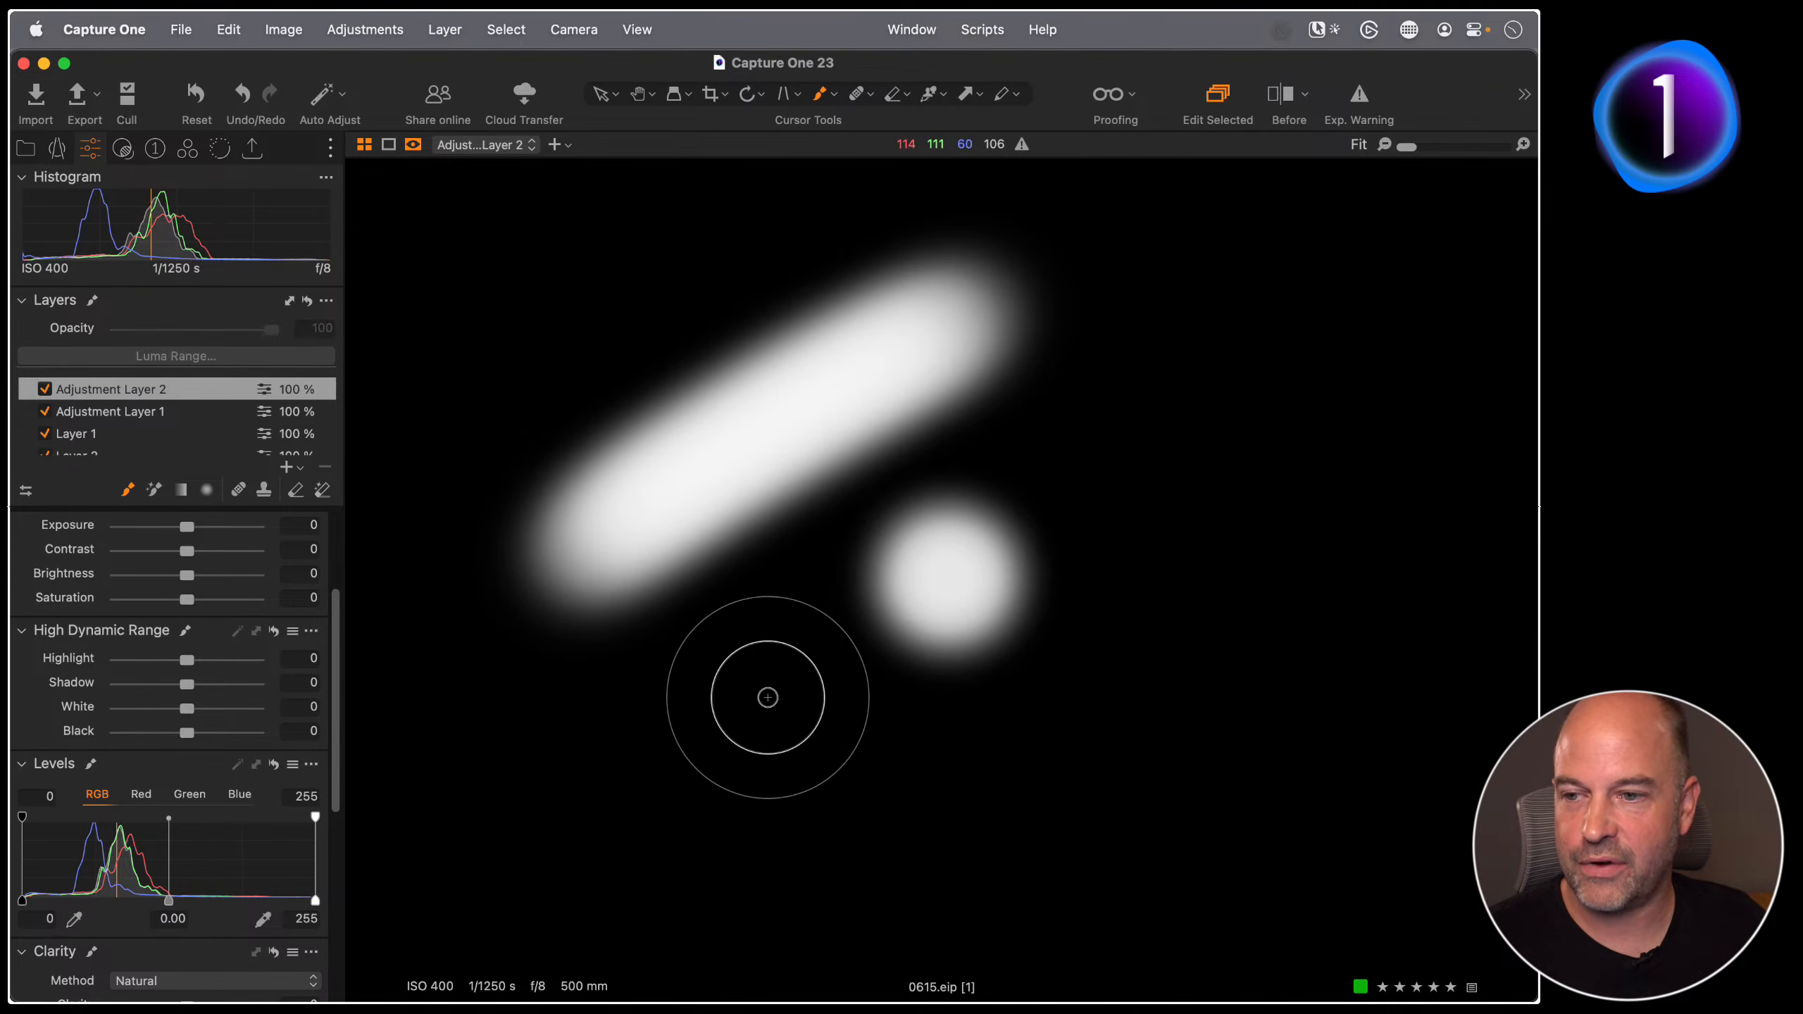
pyautogui.click(772, 685)
pyautogui.moveTo(681, 741); pyautogui.dragTo(677, 745)
pyautogui.click(720, 713)
pyautogui.click(1164, 440)
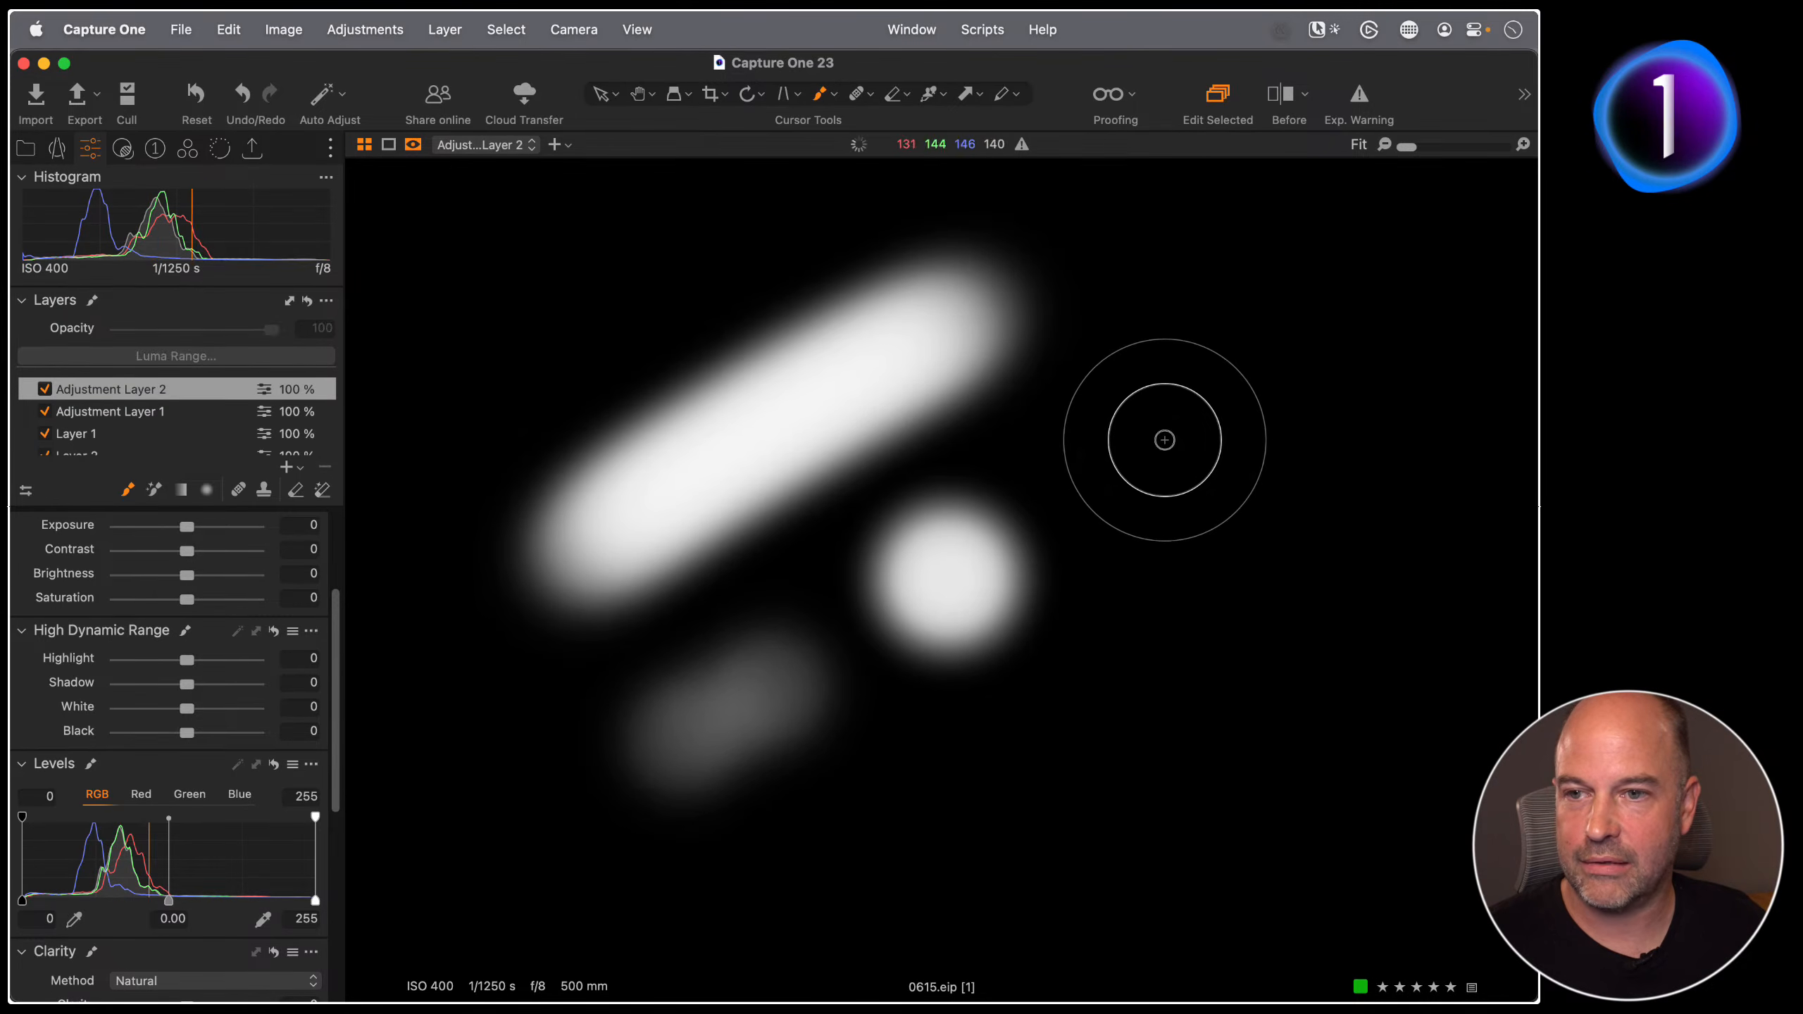
pyautogui.click(1111, 472)
pyautogui.click(1123, 460)
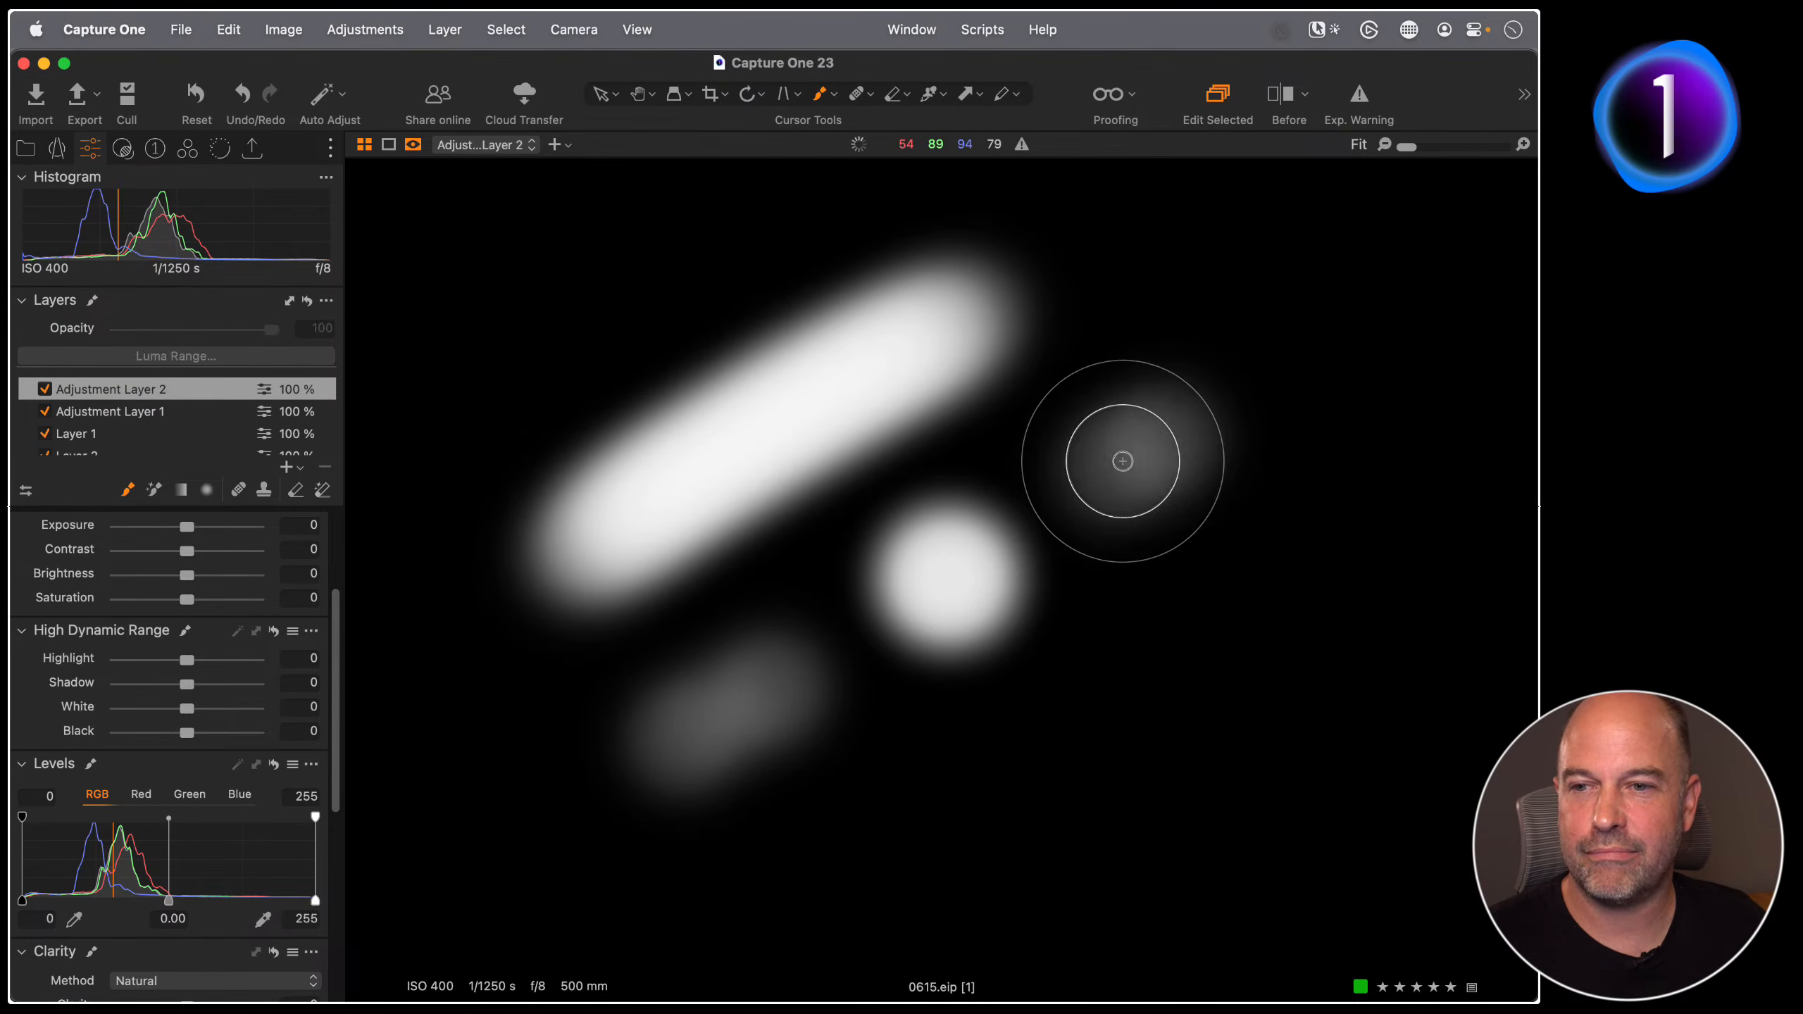
pyautogui.click(1107, 480)
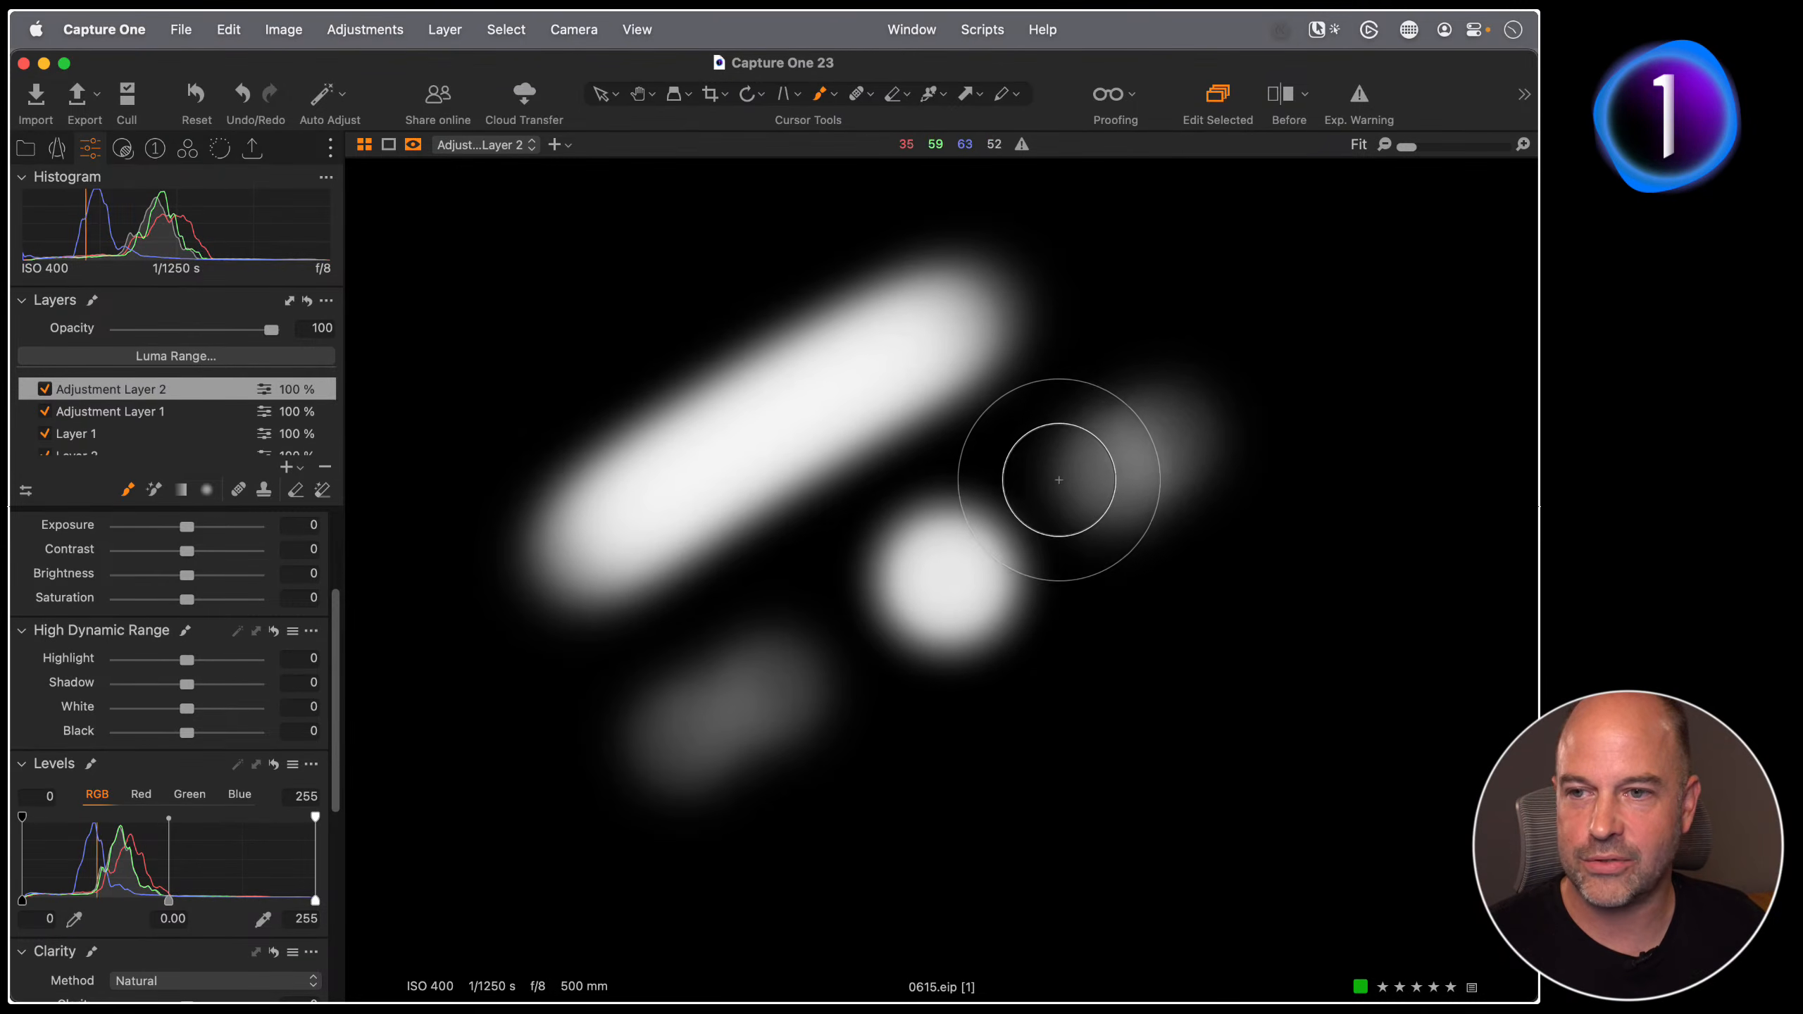
# Step: Review the brush settings and paint two soft diagonal strokes, above and below the patch on the bird's back
pyautogui.rightClick(1081, 506)
pyautogui.click(1232, 272)
pyautogui.moveTo(1232, 278); pyautogui.dragTo(1147, 467)
pyautogui.moveTo(1138, 719)
pyautogui.mouseDown()
pyautogui.moveTo(1174, 646)
pyautogui.moveTo(1127, 685)
pyautogui.moveTo(1205, 631)
pyautogui.moveTo(1106, 688)
pyautogui.moveTo(1188, 618)
pyautogui.moveTo(1090, 706)
pyautogui.moveTo(1219, 583)
pyautogui.mouseUp()
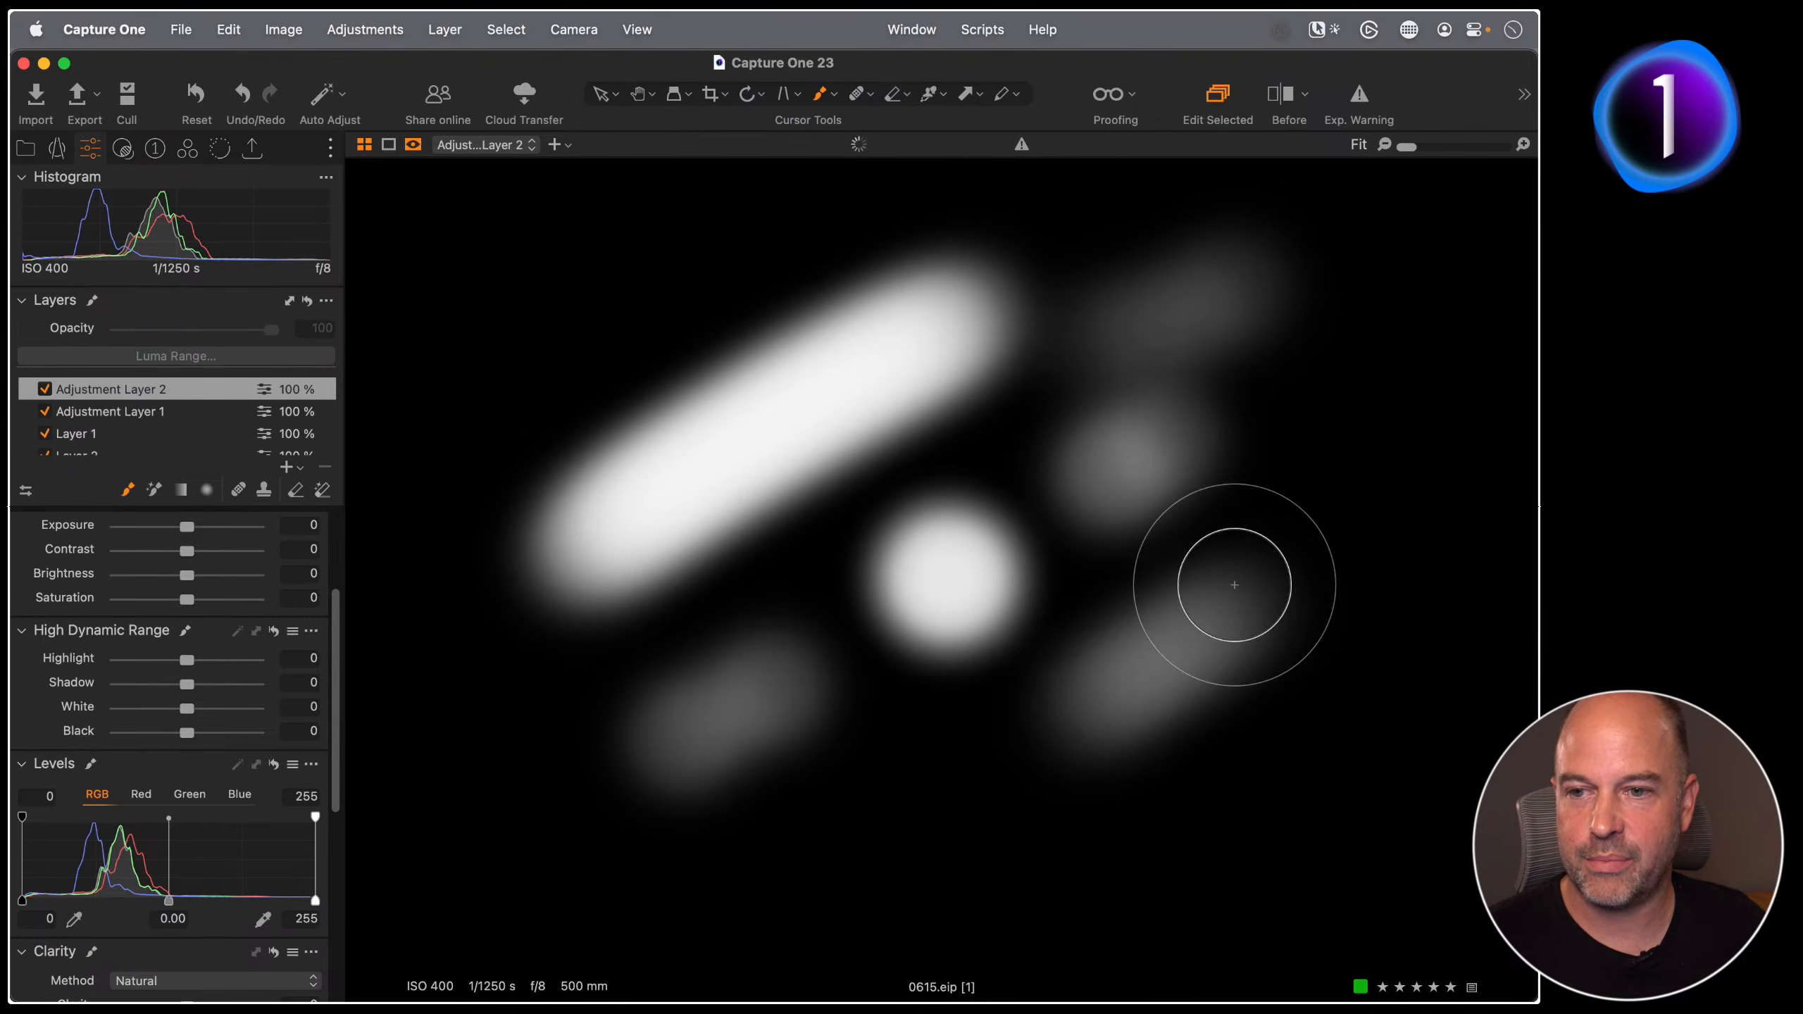
# Step: Compare different brush Flow settings by painting a test dab and a short stroke above the long diagonal stroke
pyautogui.rightClick(829, 854)
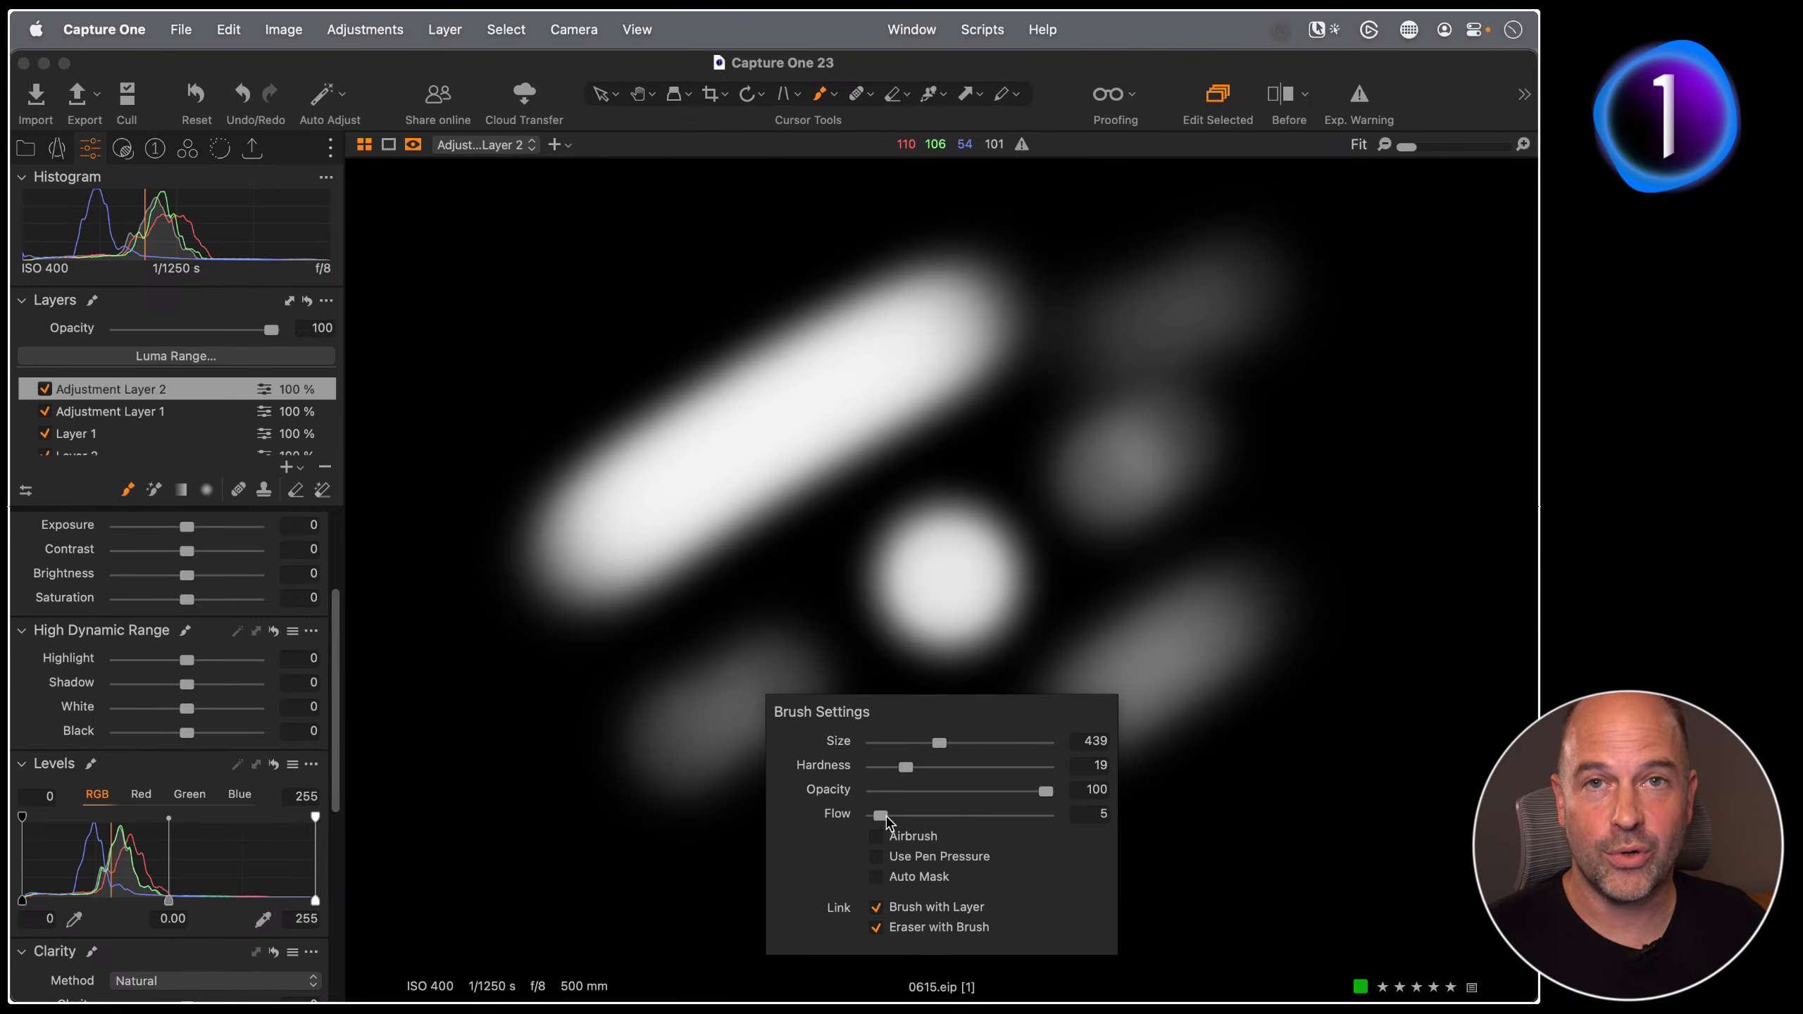
pyautogui.moveTo(884, 817); pyautogui.dragTo(984, 815)
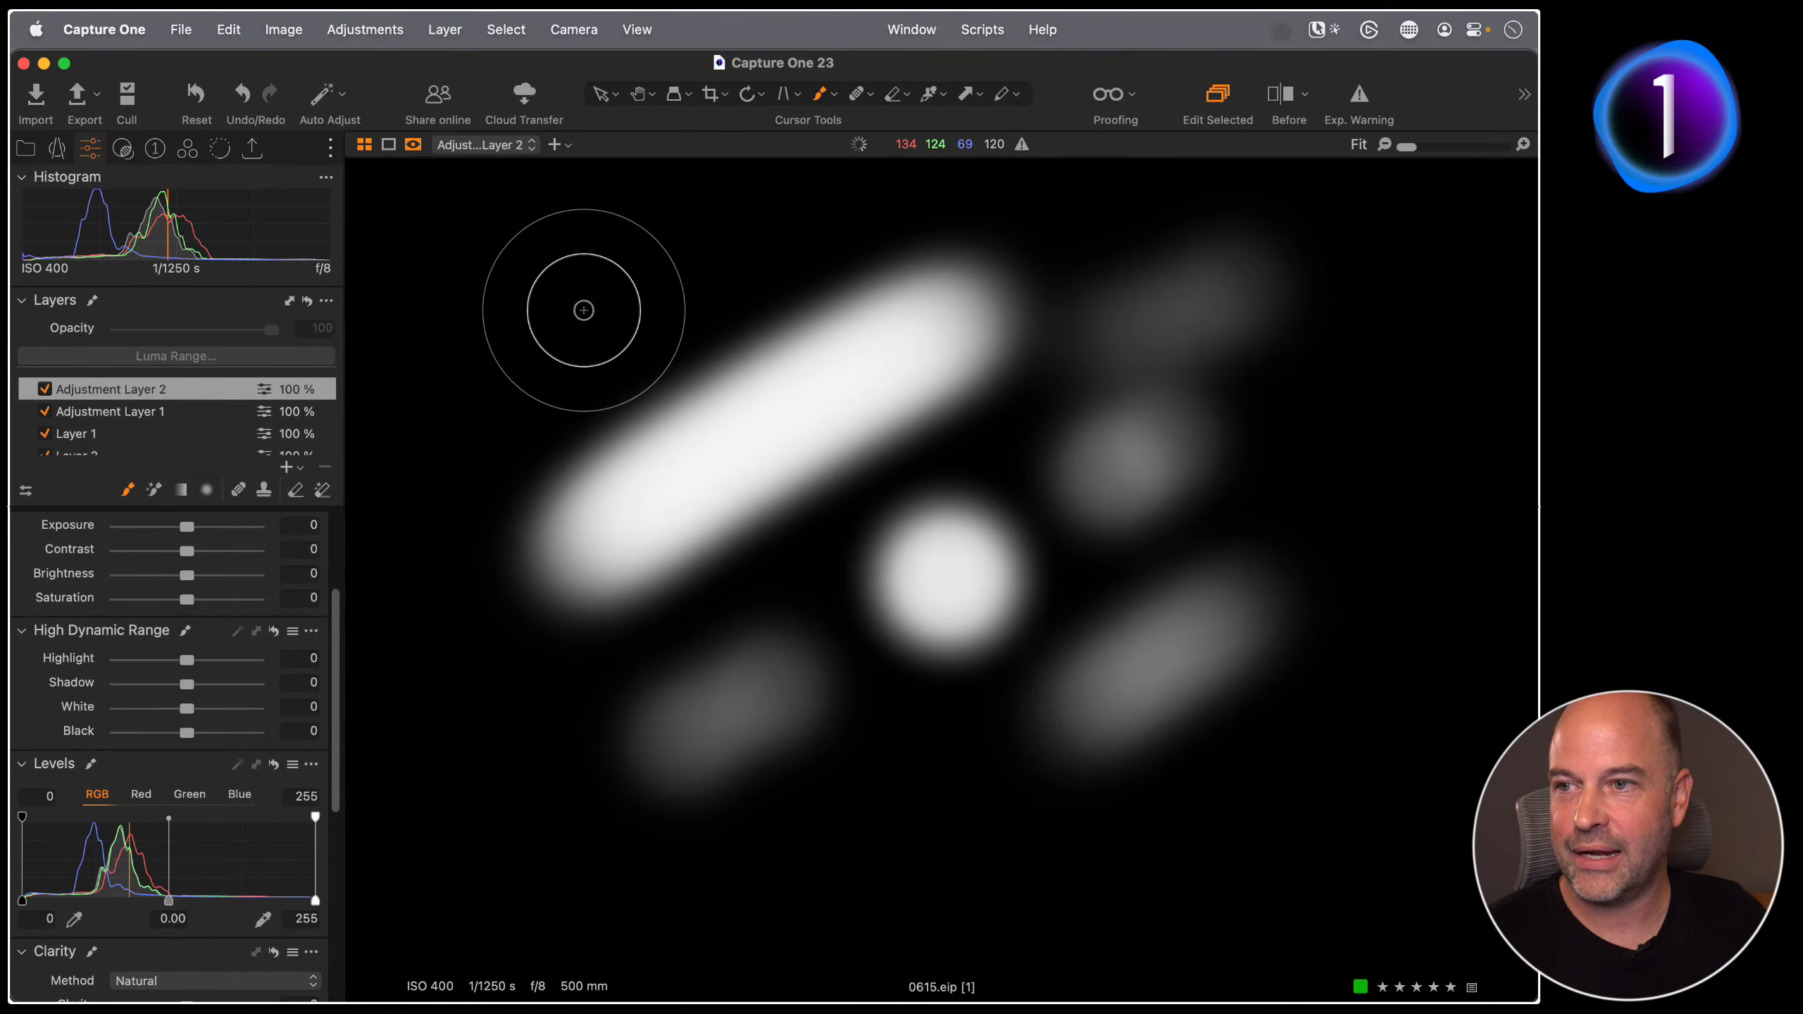
pyautogui.click(583, 295)
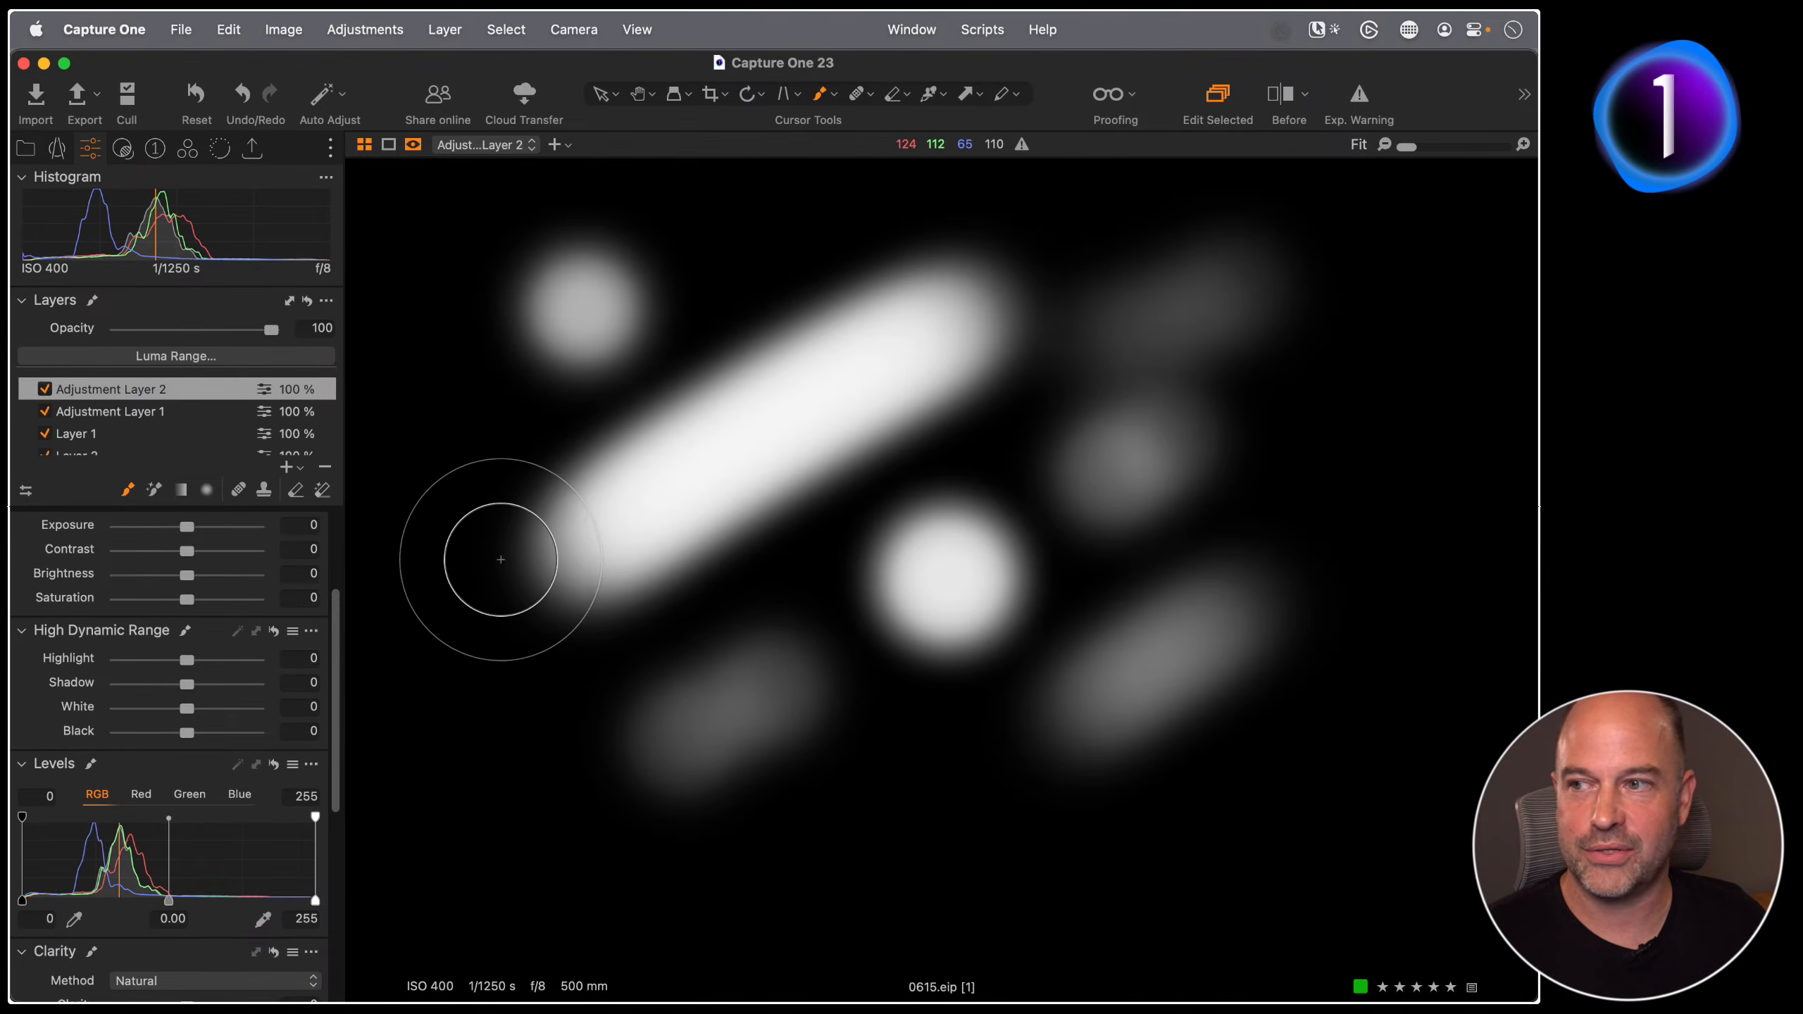
pyautogui.rightClick(507, 410)
pyautogui.moveTo(554, 491); pyautogui.dragTo(443, 497)
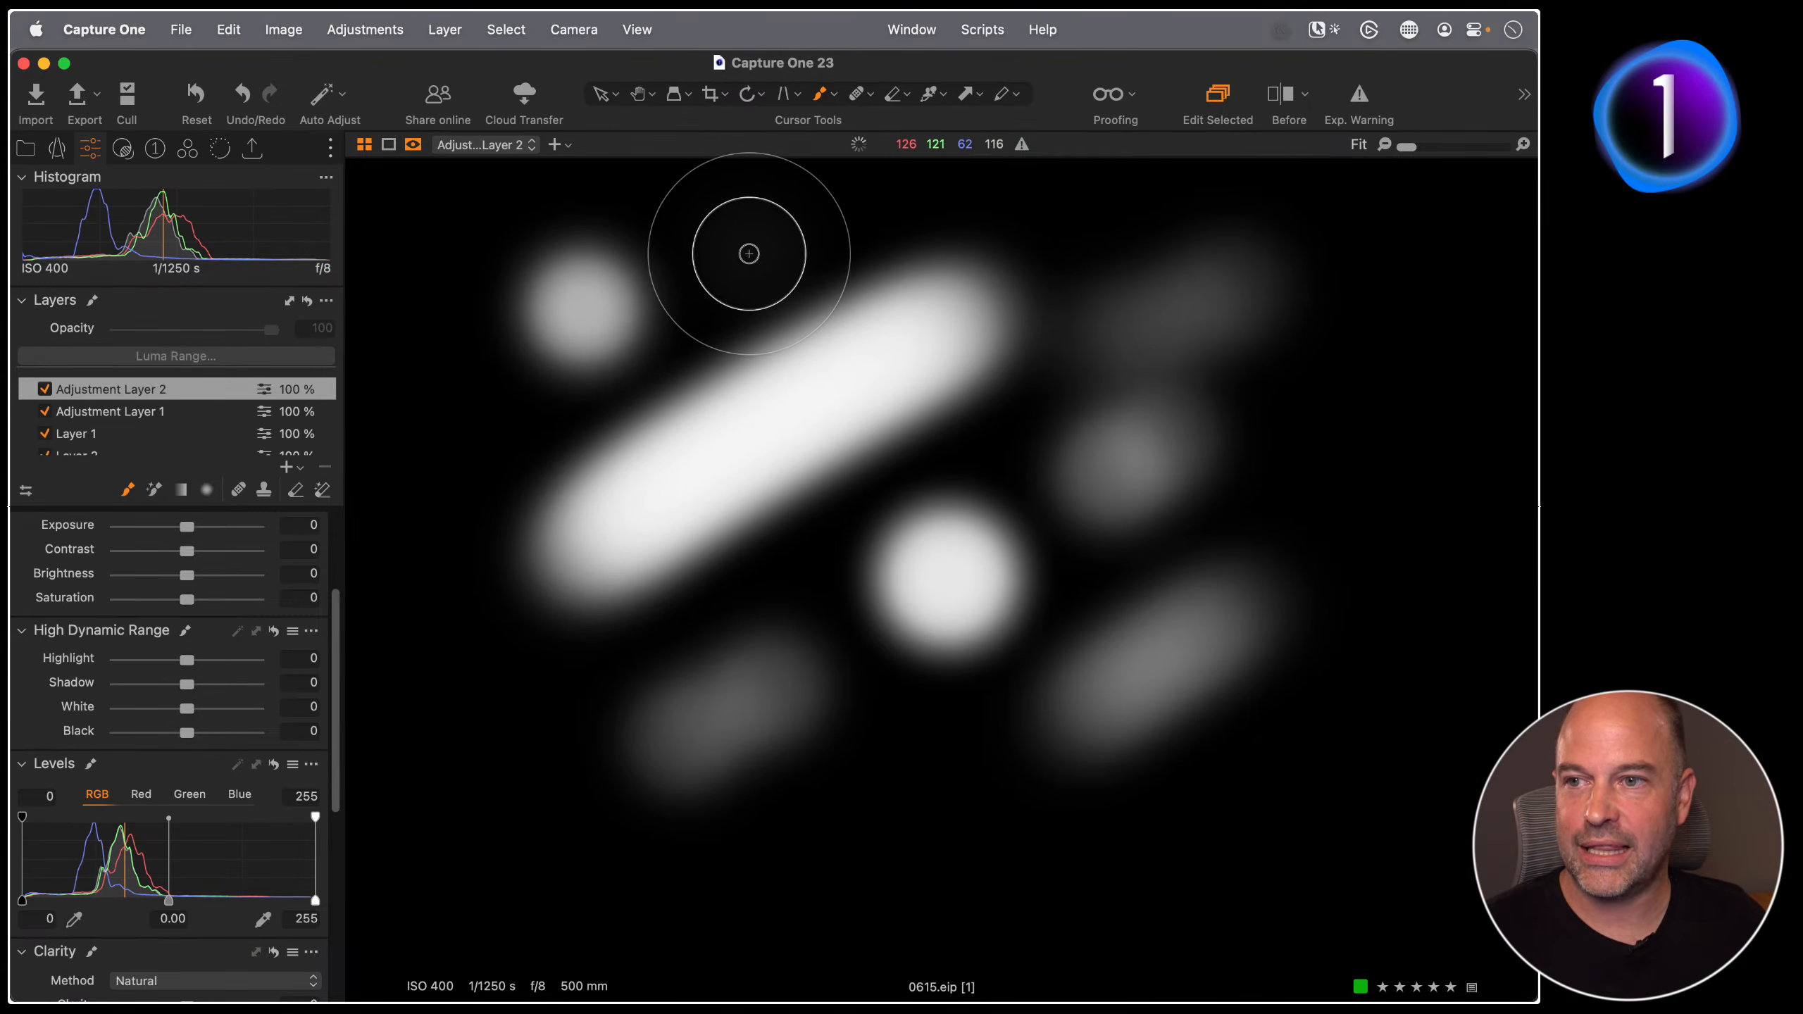
pyautogui.moveTo(752, 244)
pyautogui.mouseDown()
pyautogui.moveTo(689, 266)
pyautogui.moveTo(710, 270)
pyautogui.mouseUp()
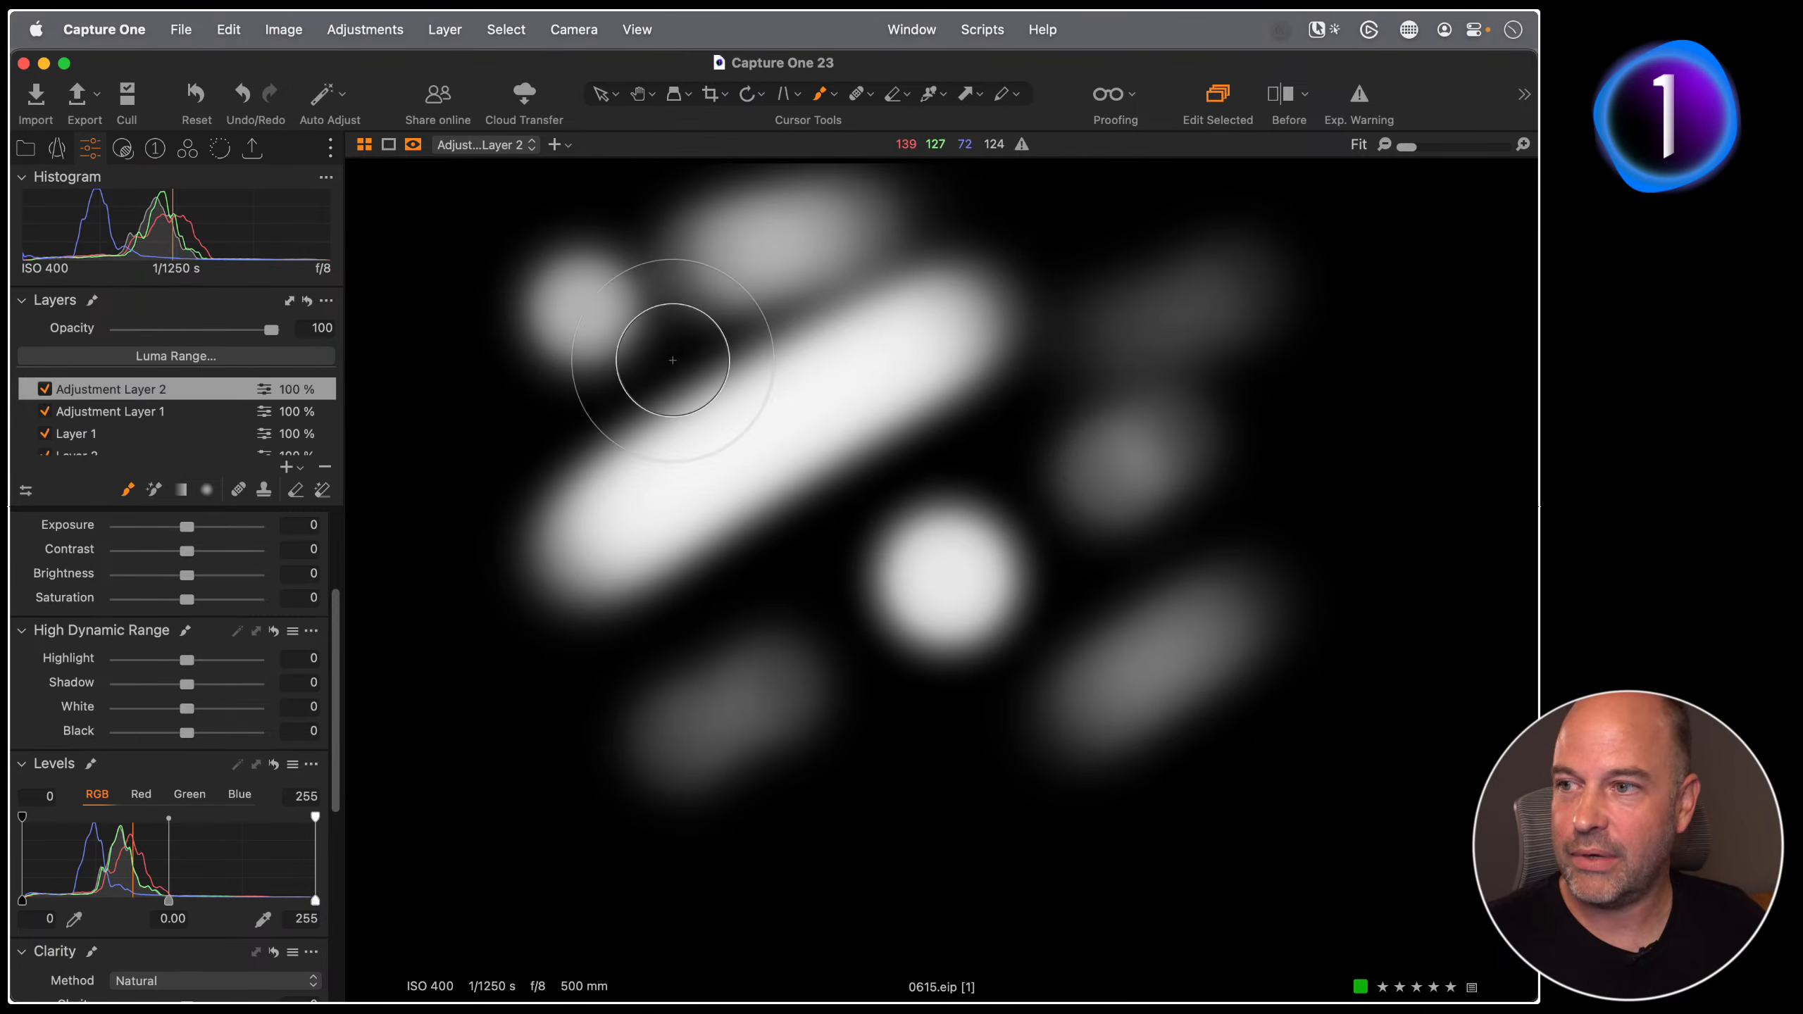
# Step: Delete Adjustment Layer 2 with its test strokes and turn off the mask display
pyautogui.click(323, 467)
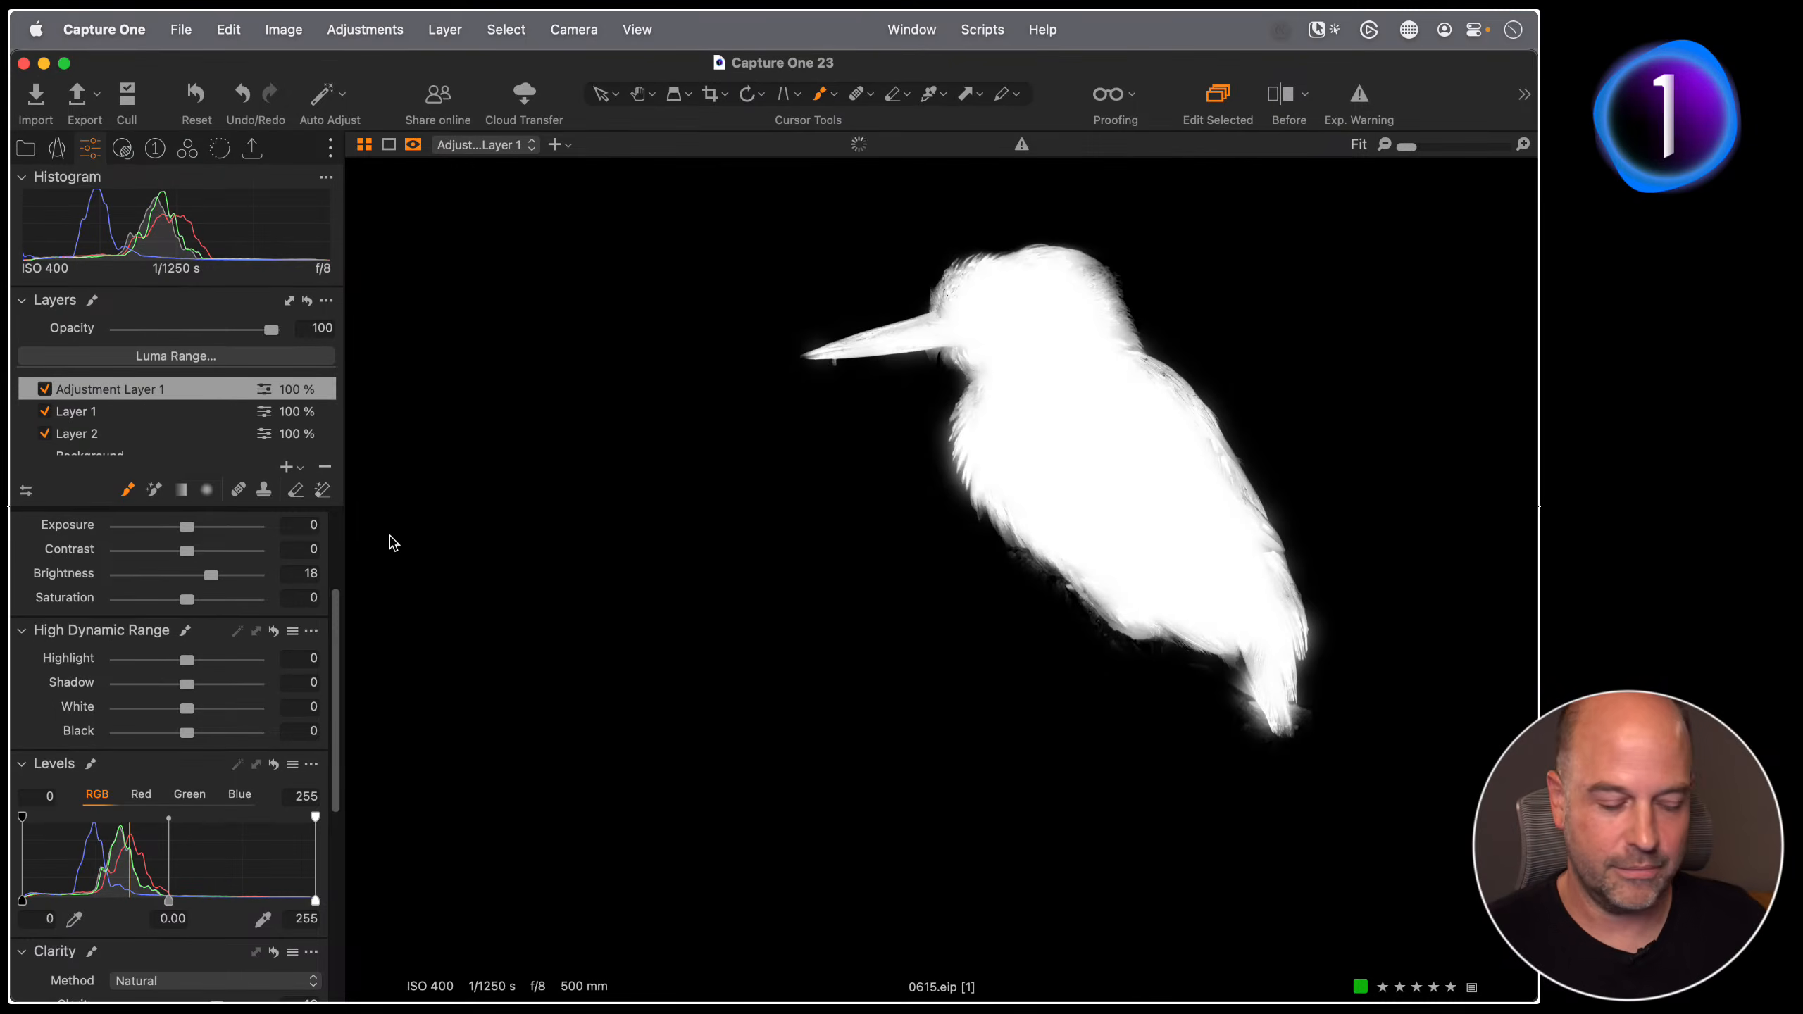
pyautogui.press('m')
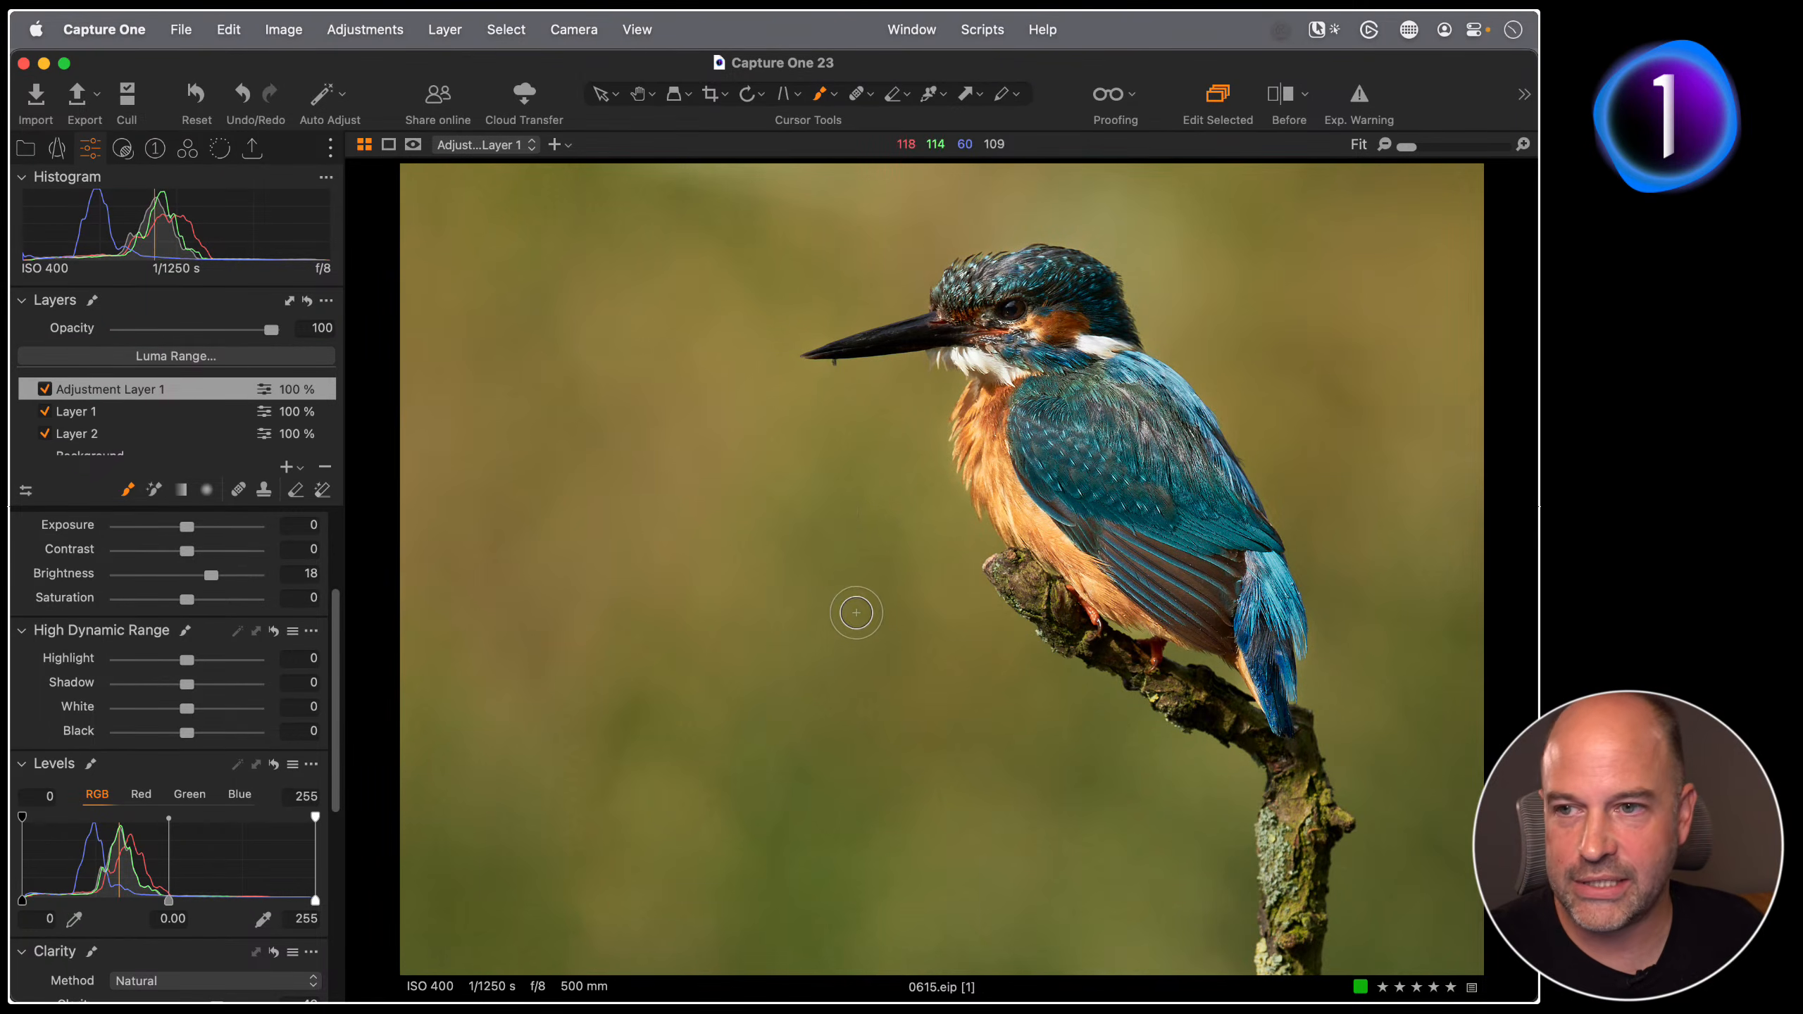
# Step: Compare the red overlay with the grayscale view of the kingfisher mask on Adjustment Layer 1, and hide the mask
pyautogui.press('m')
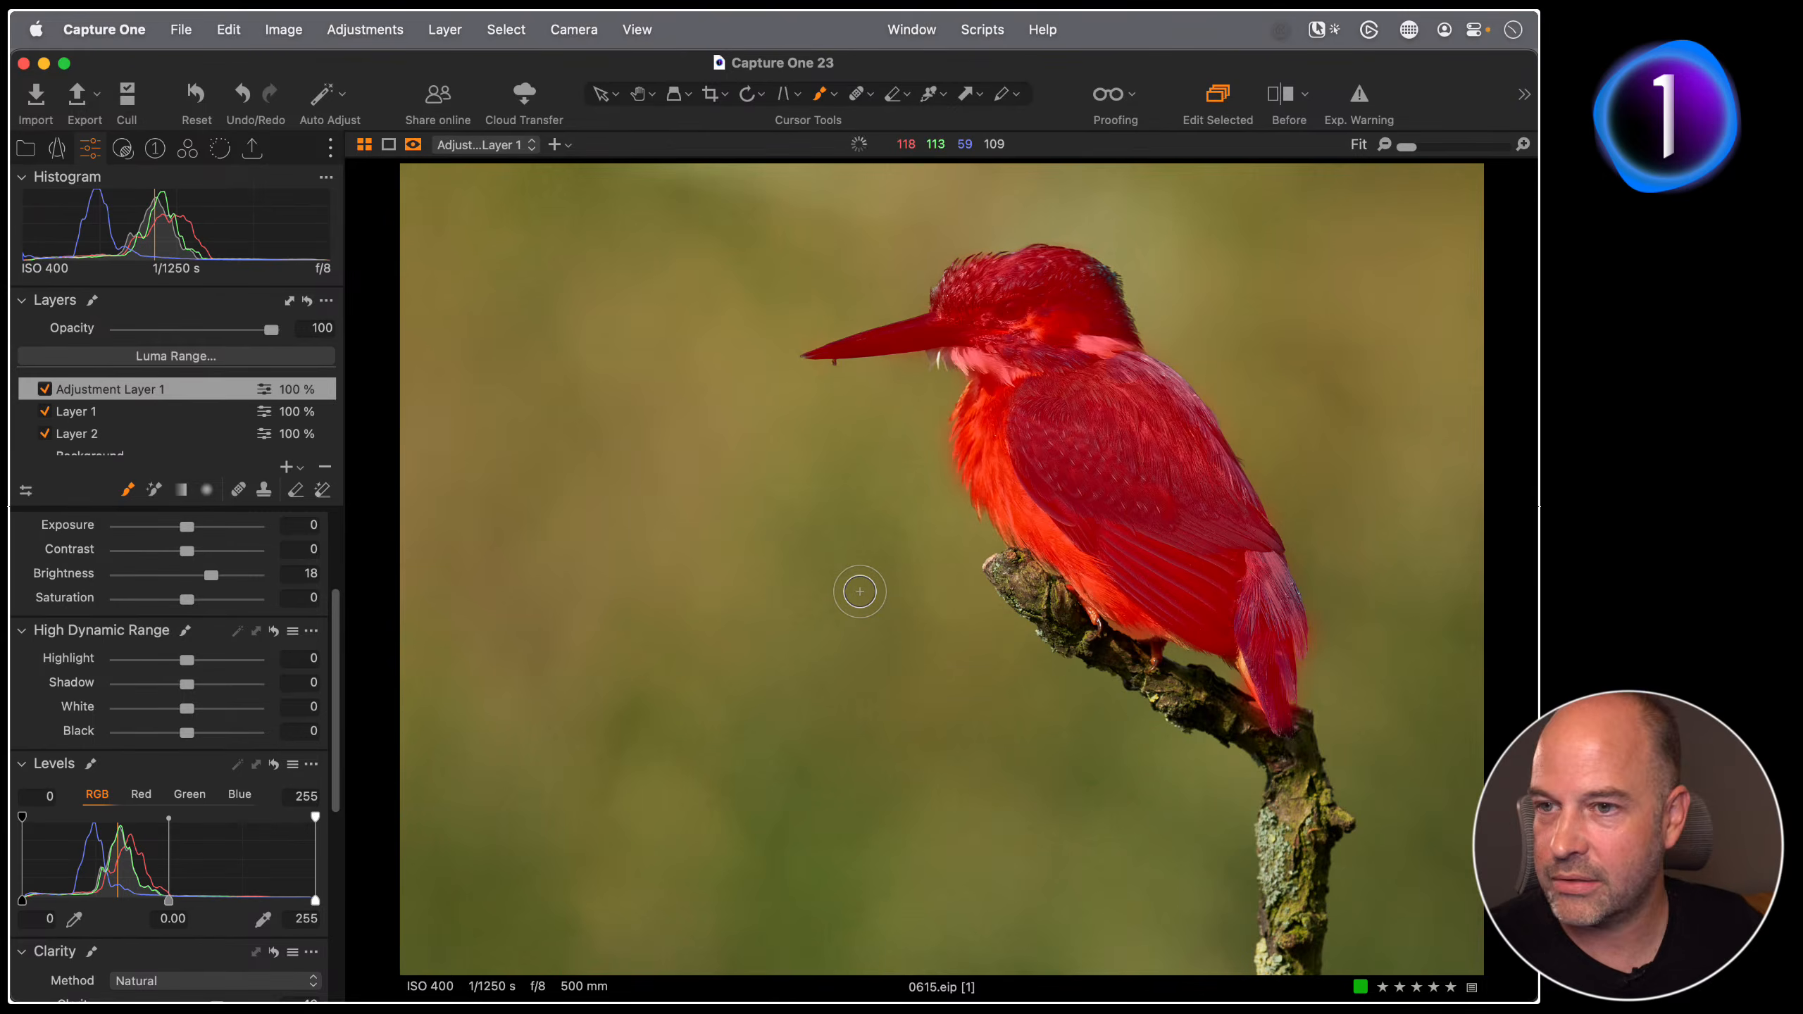
pyautogui.press('super+m')
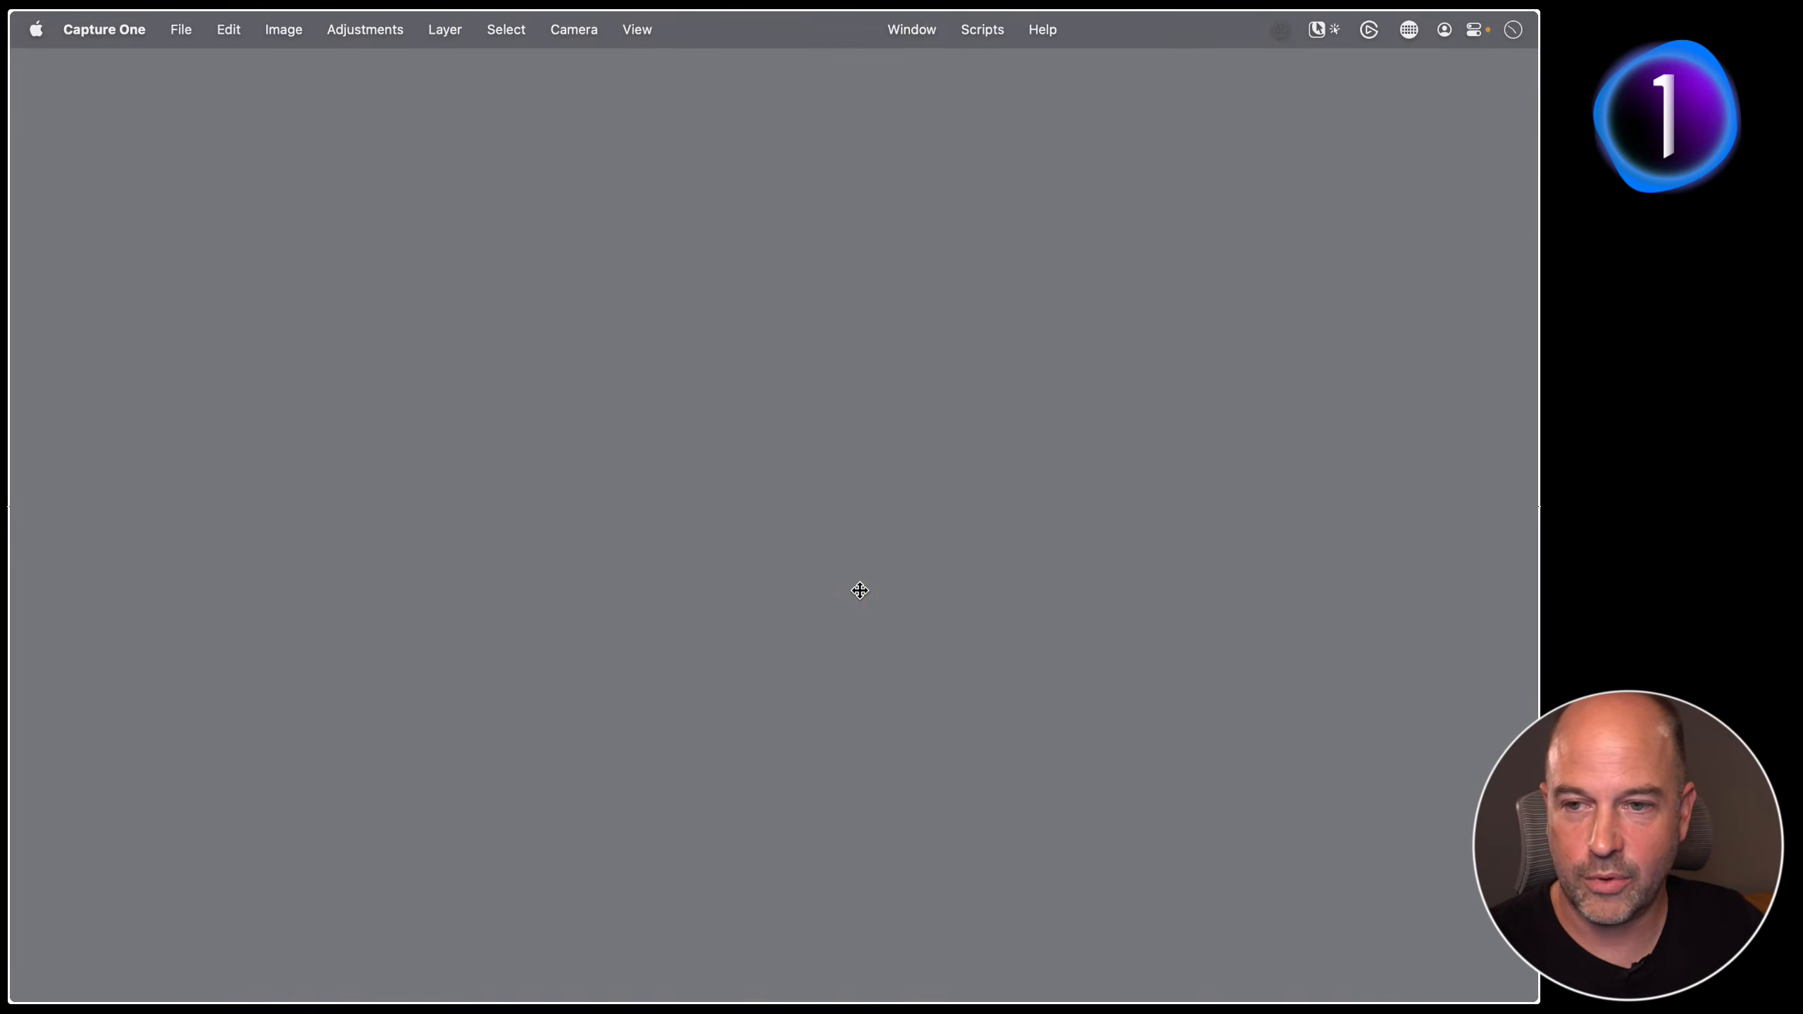
pyautogui.click(1146, 953)
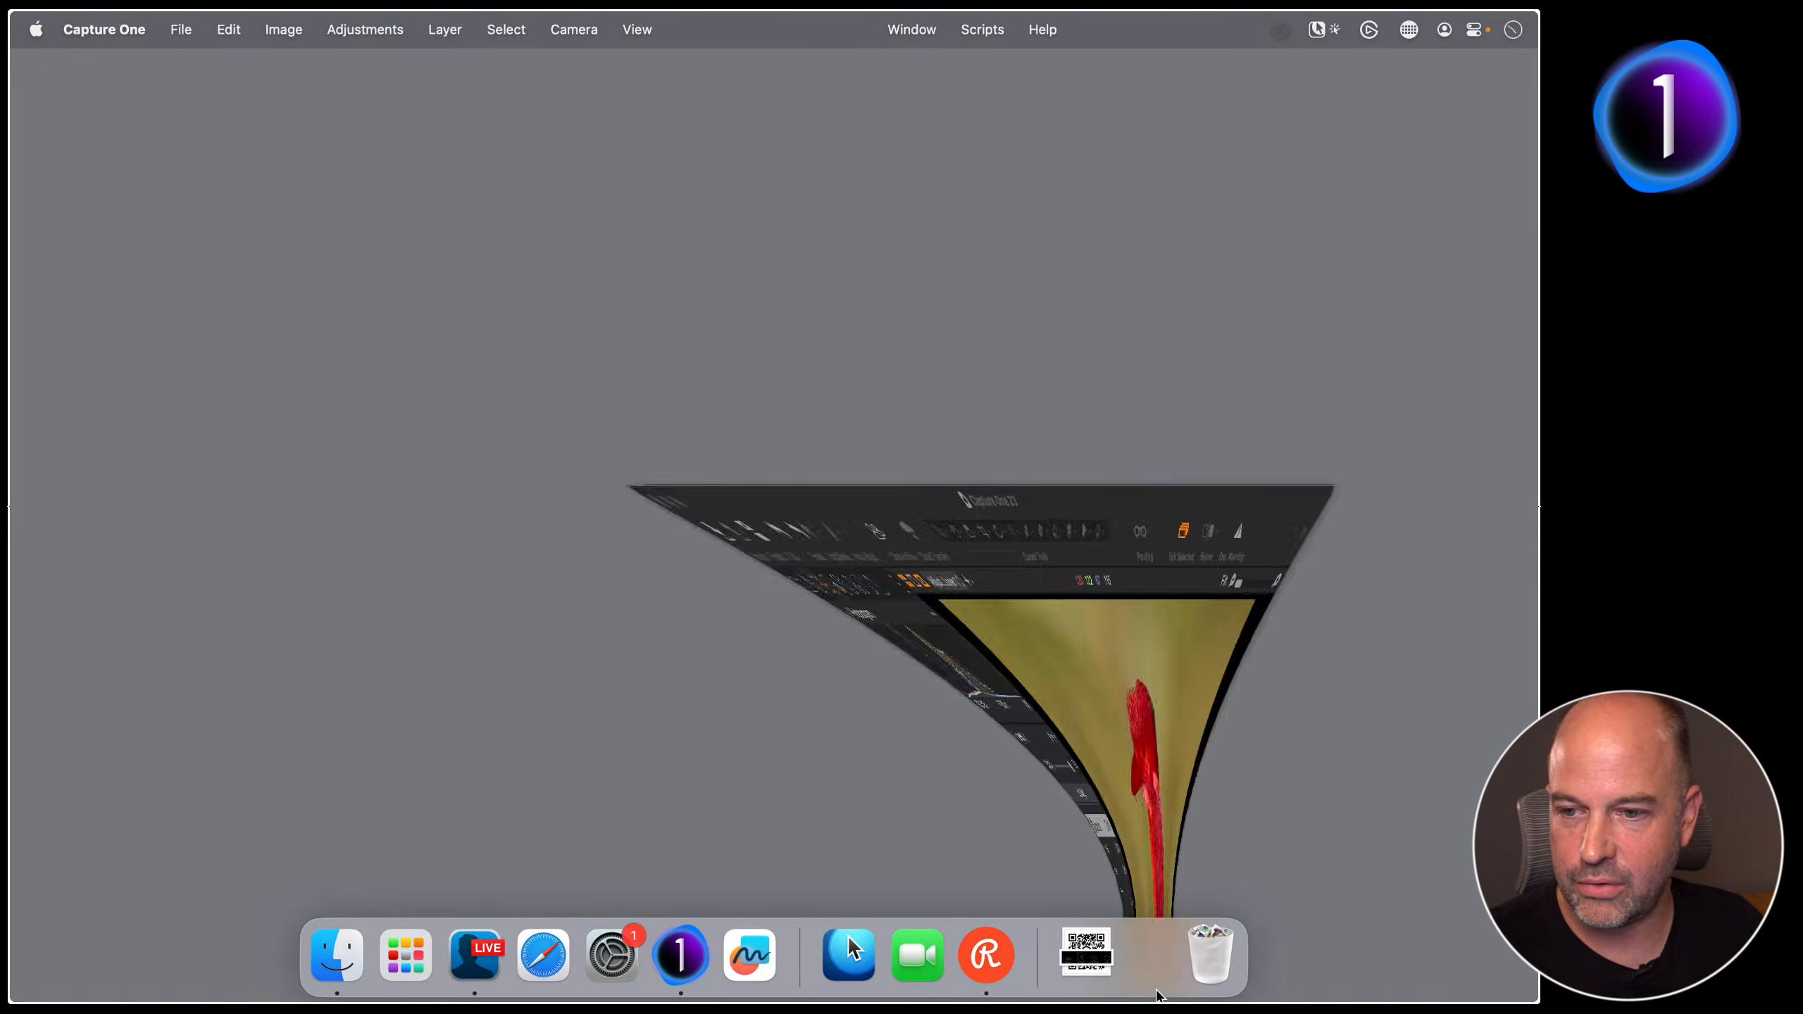
pyautogui.hotkey('alt', 'm')
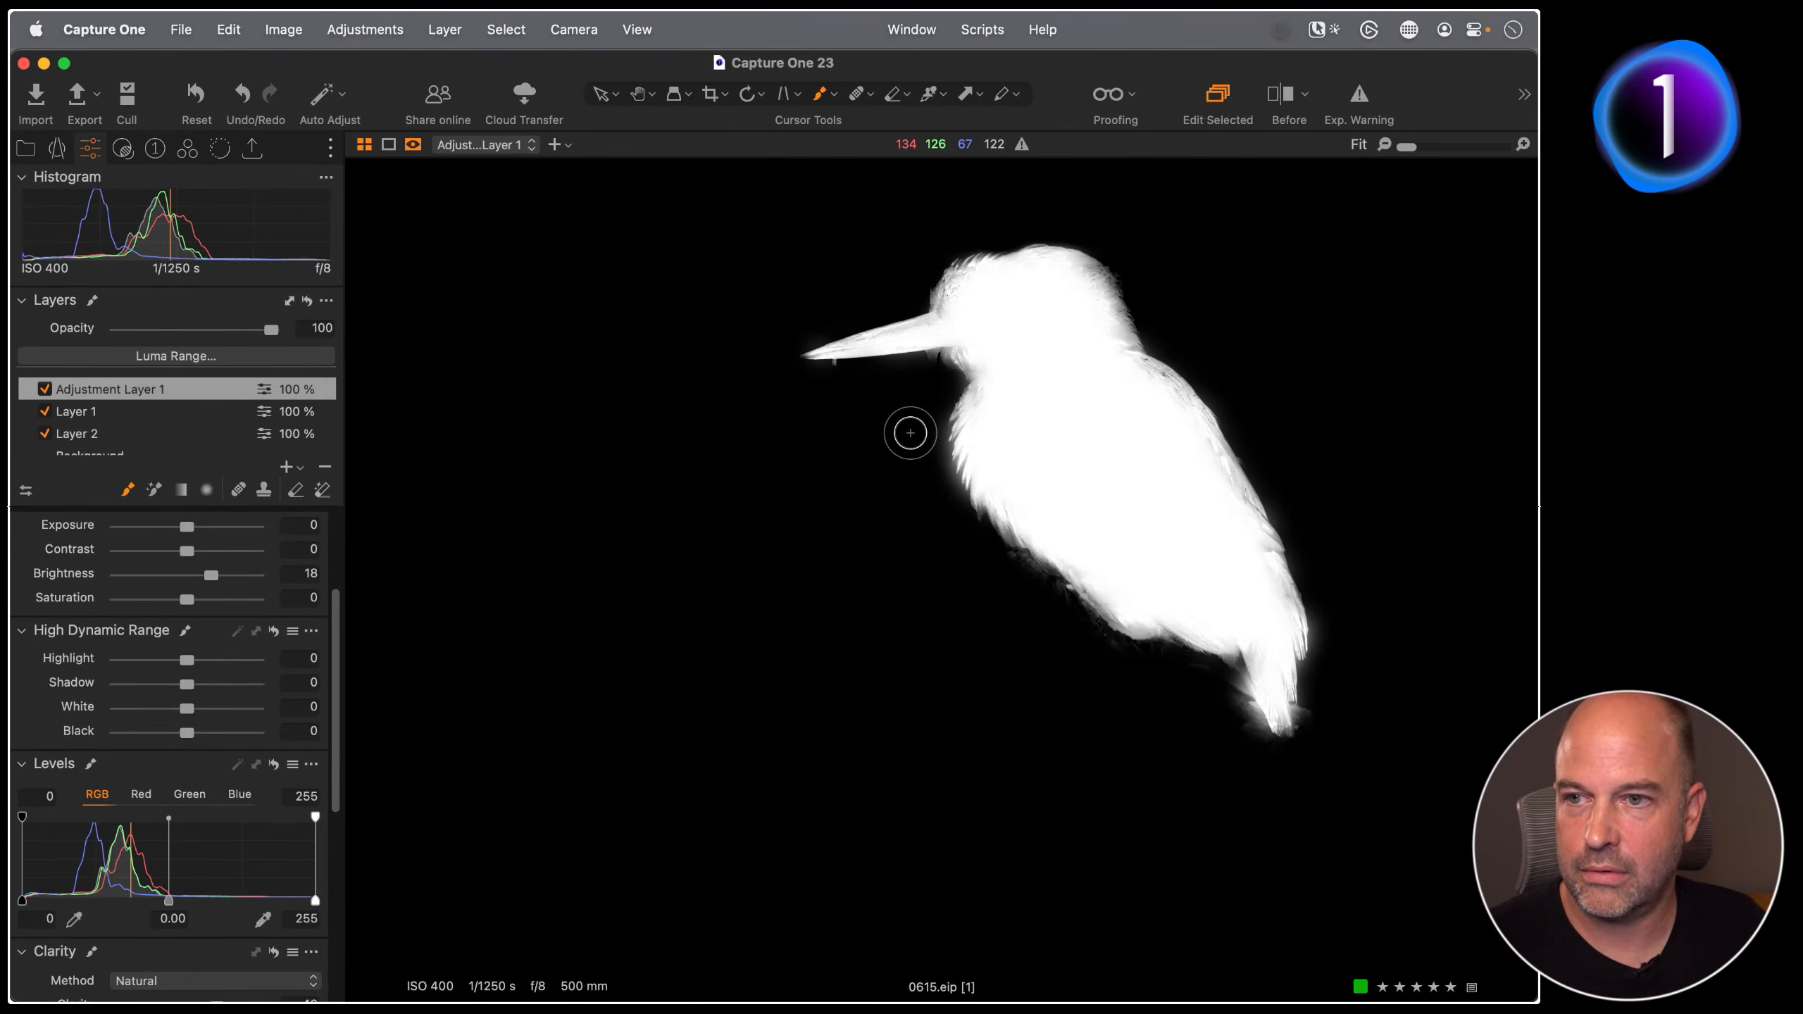
pyautogui.hotkey('alt', 'm')
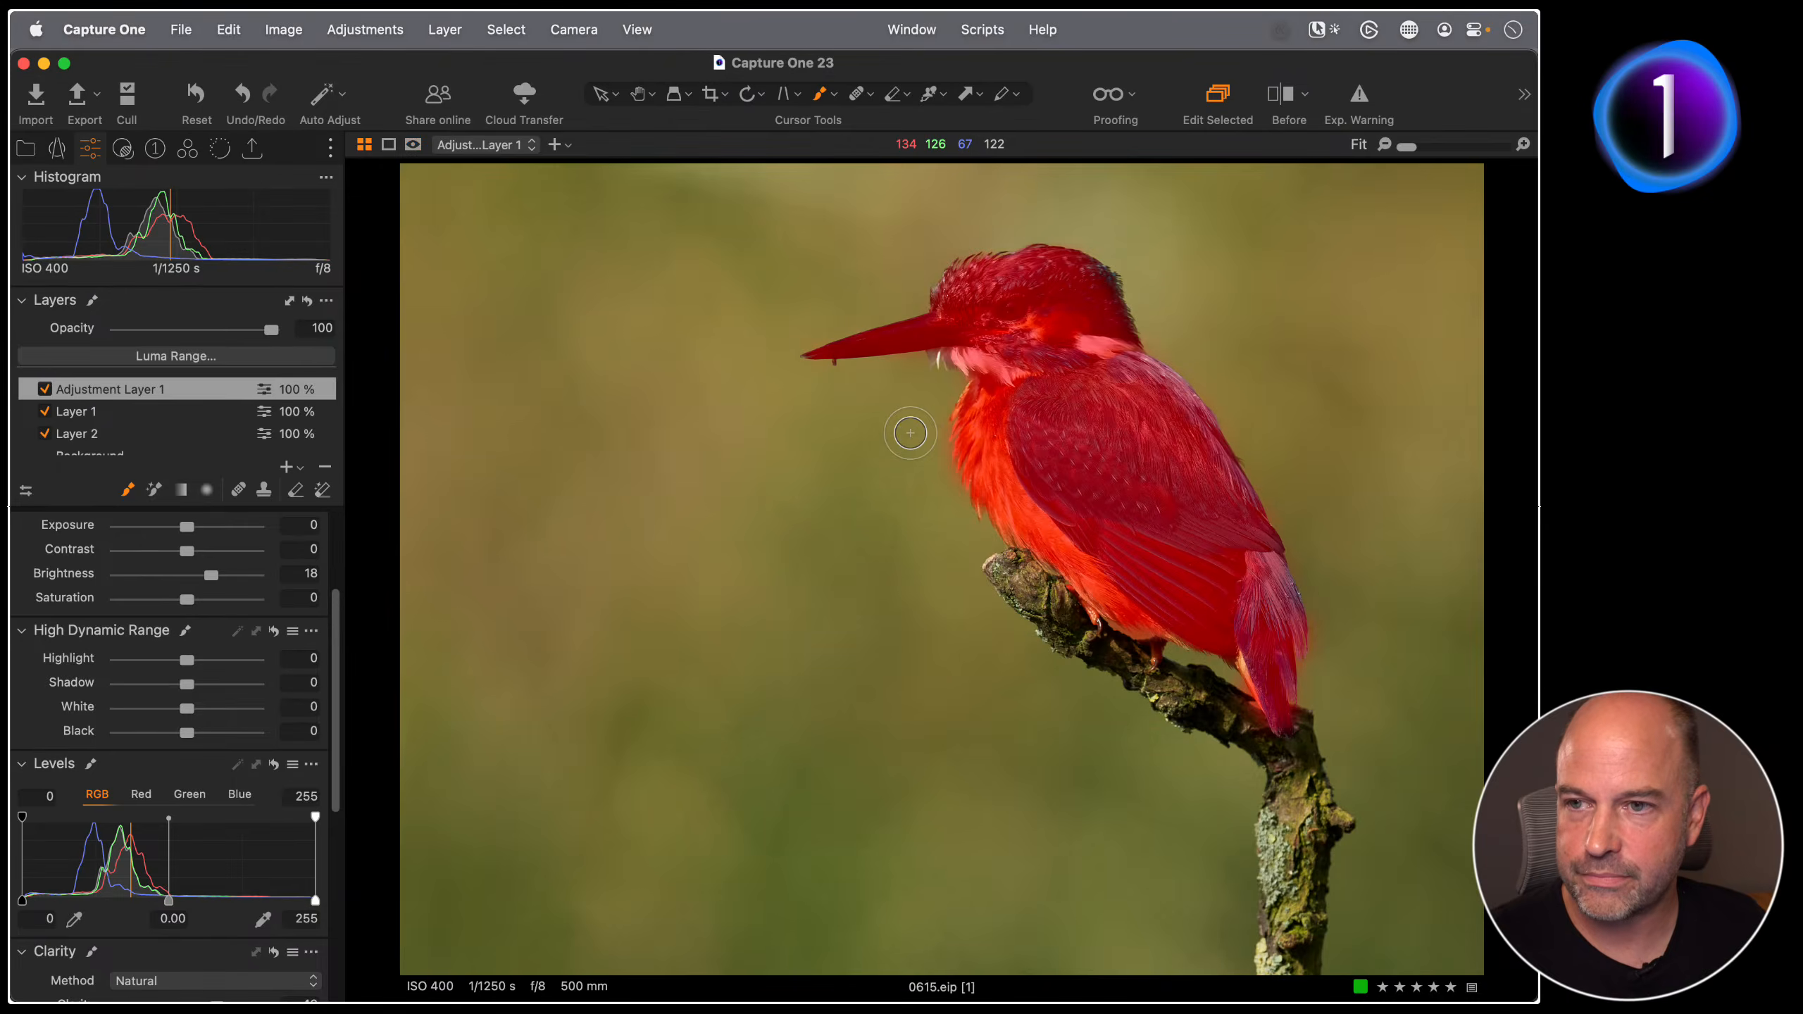
pyautogui.press('m')
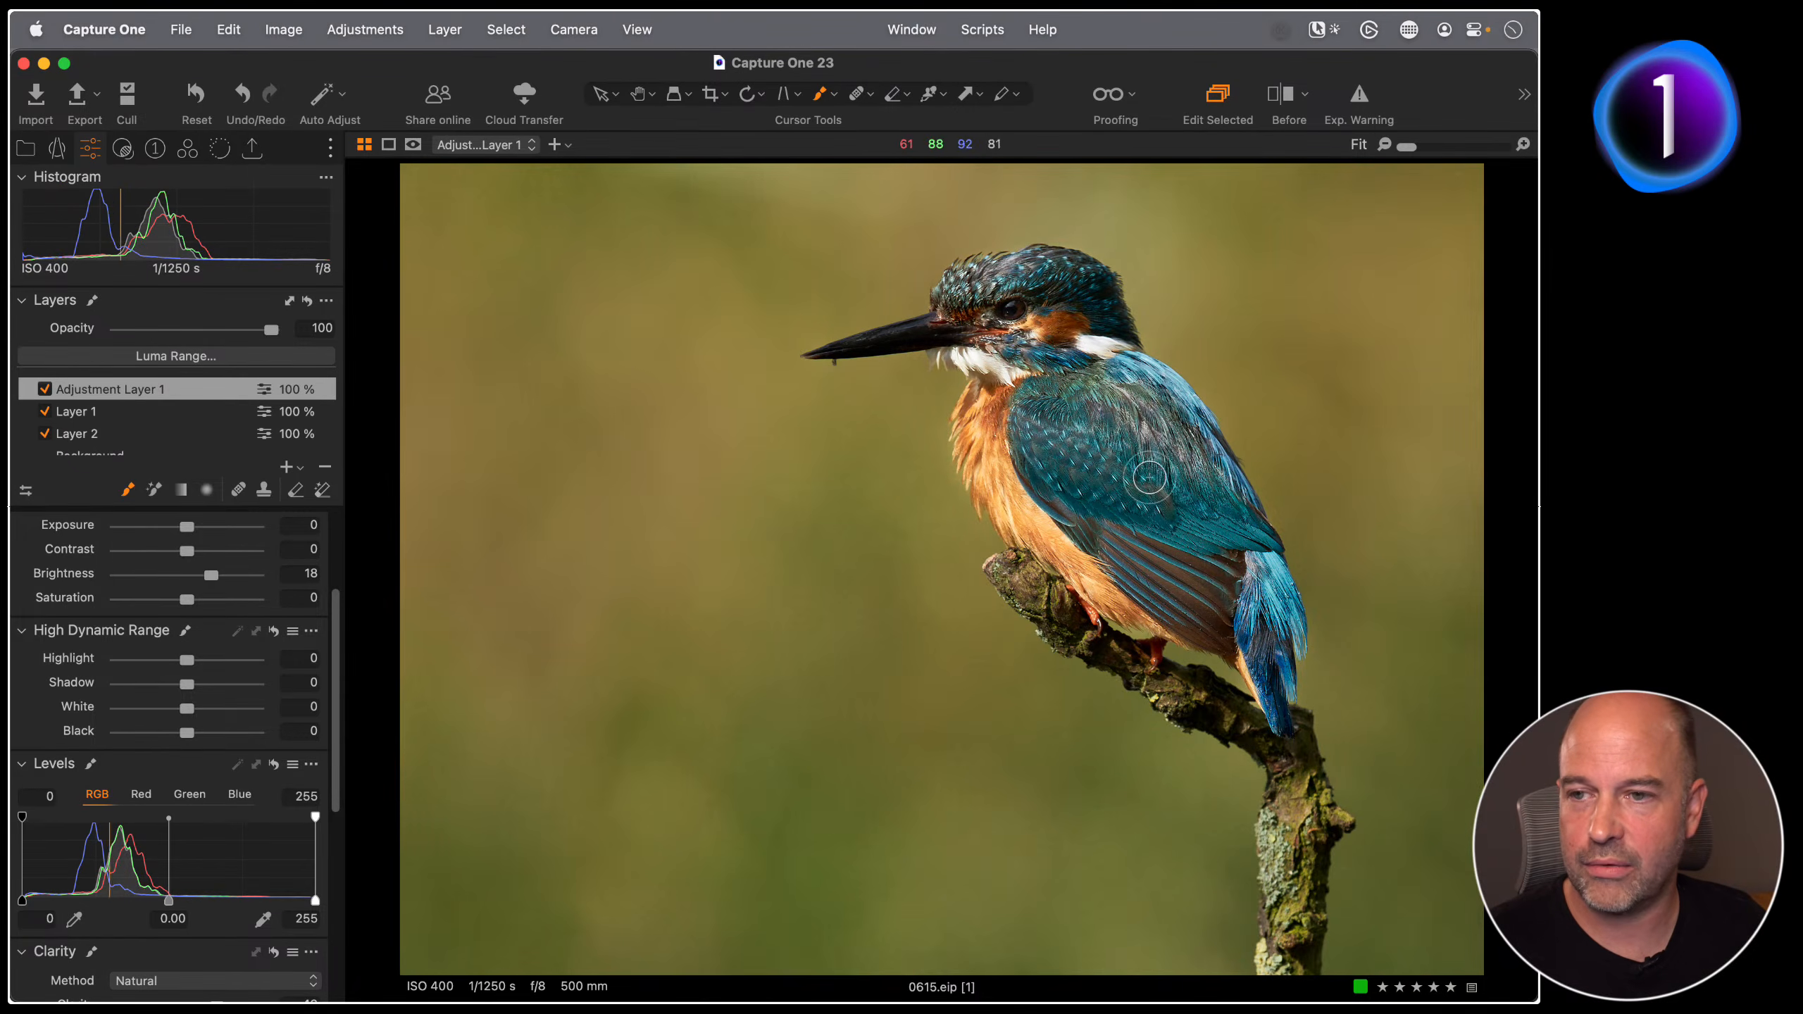
# Step: Open the image Screenshot 2023-09-20 at 08.21.03.png from the browser and inspect the mask edges at 200% zoom
pyautogui.press('super+alt+v')
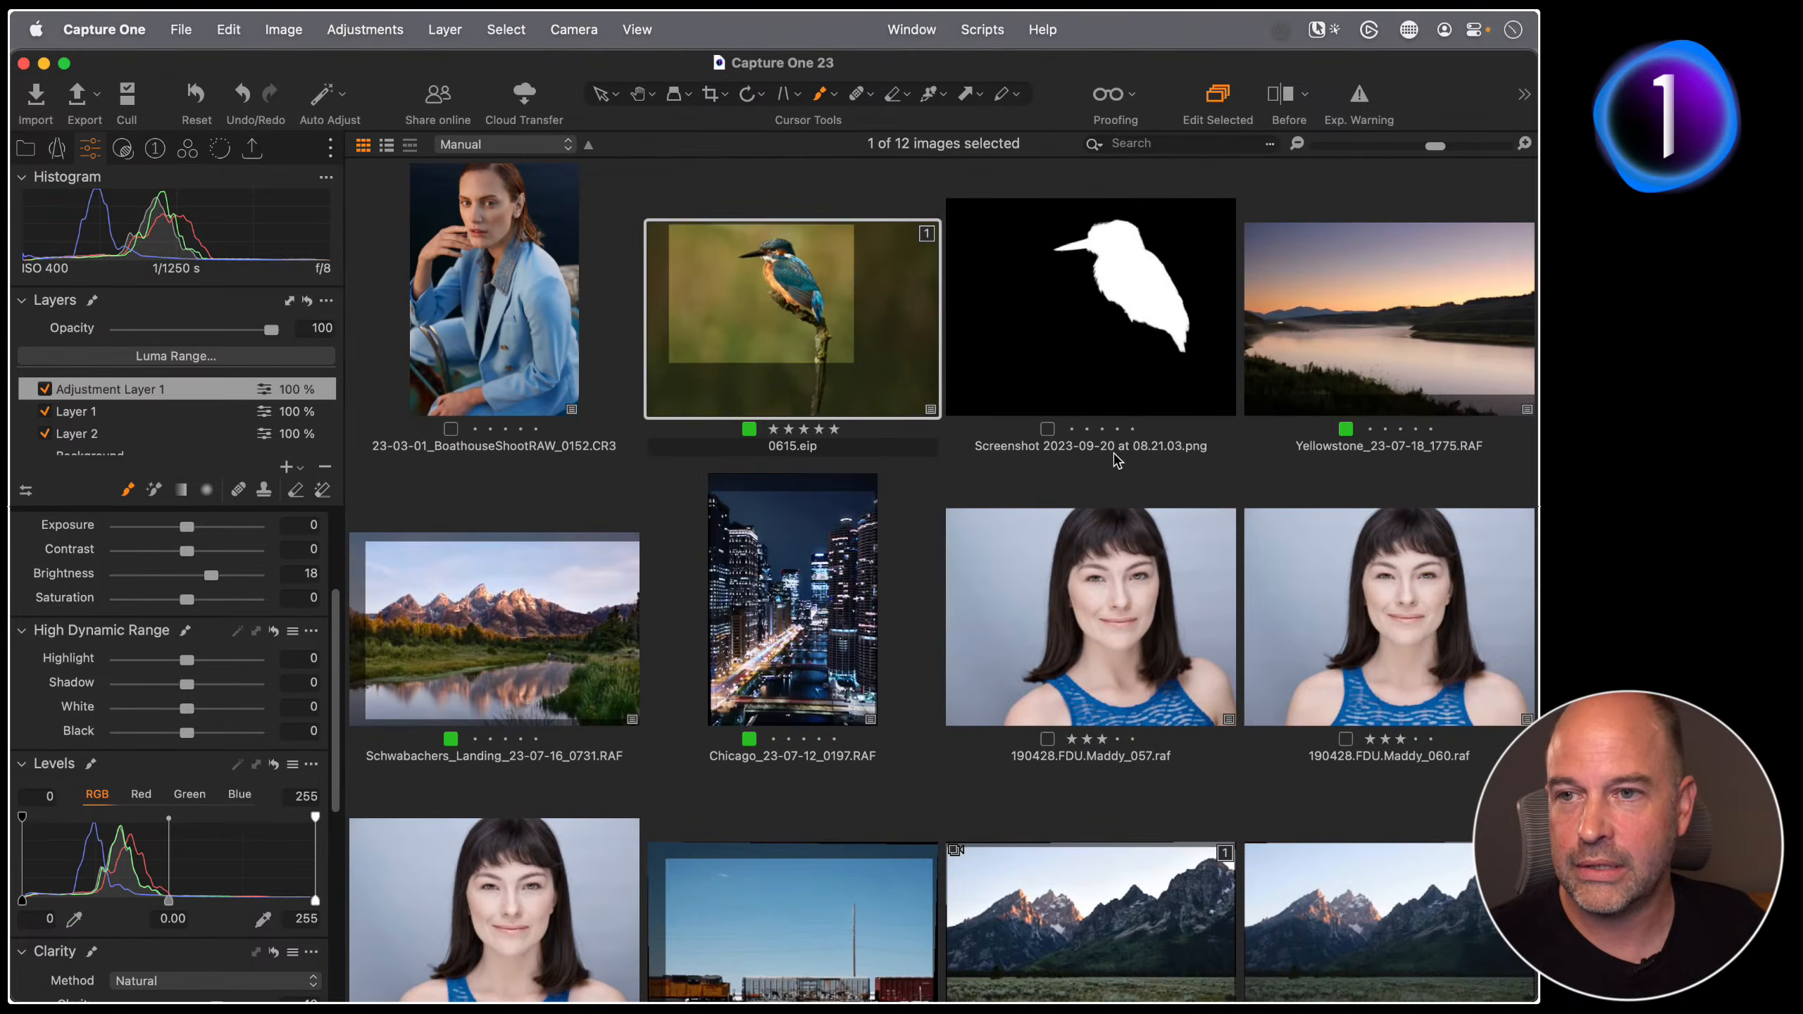
pyautogui.doubleClick(1116, 454)
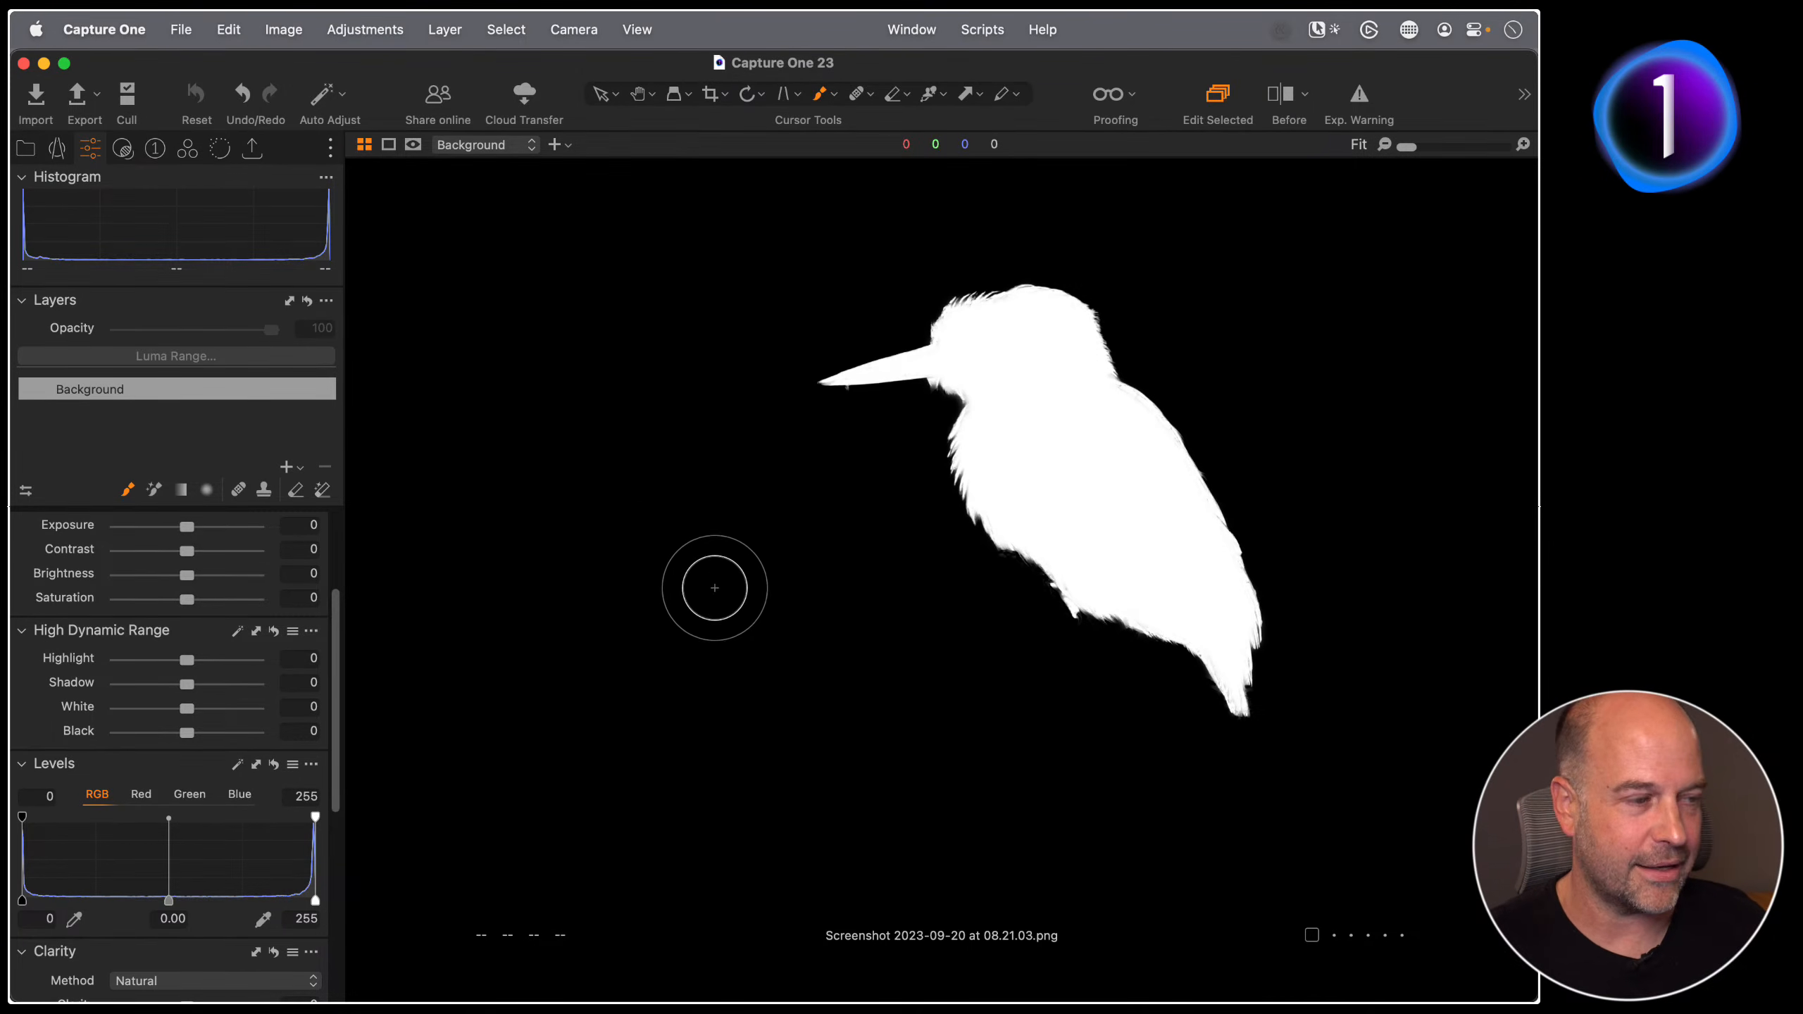
pyautogui.doubleClick(1008, 327)
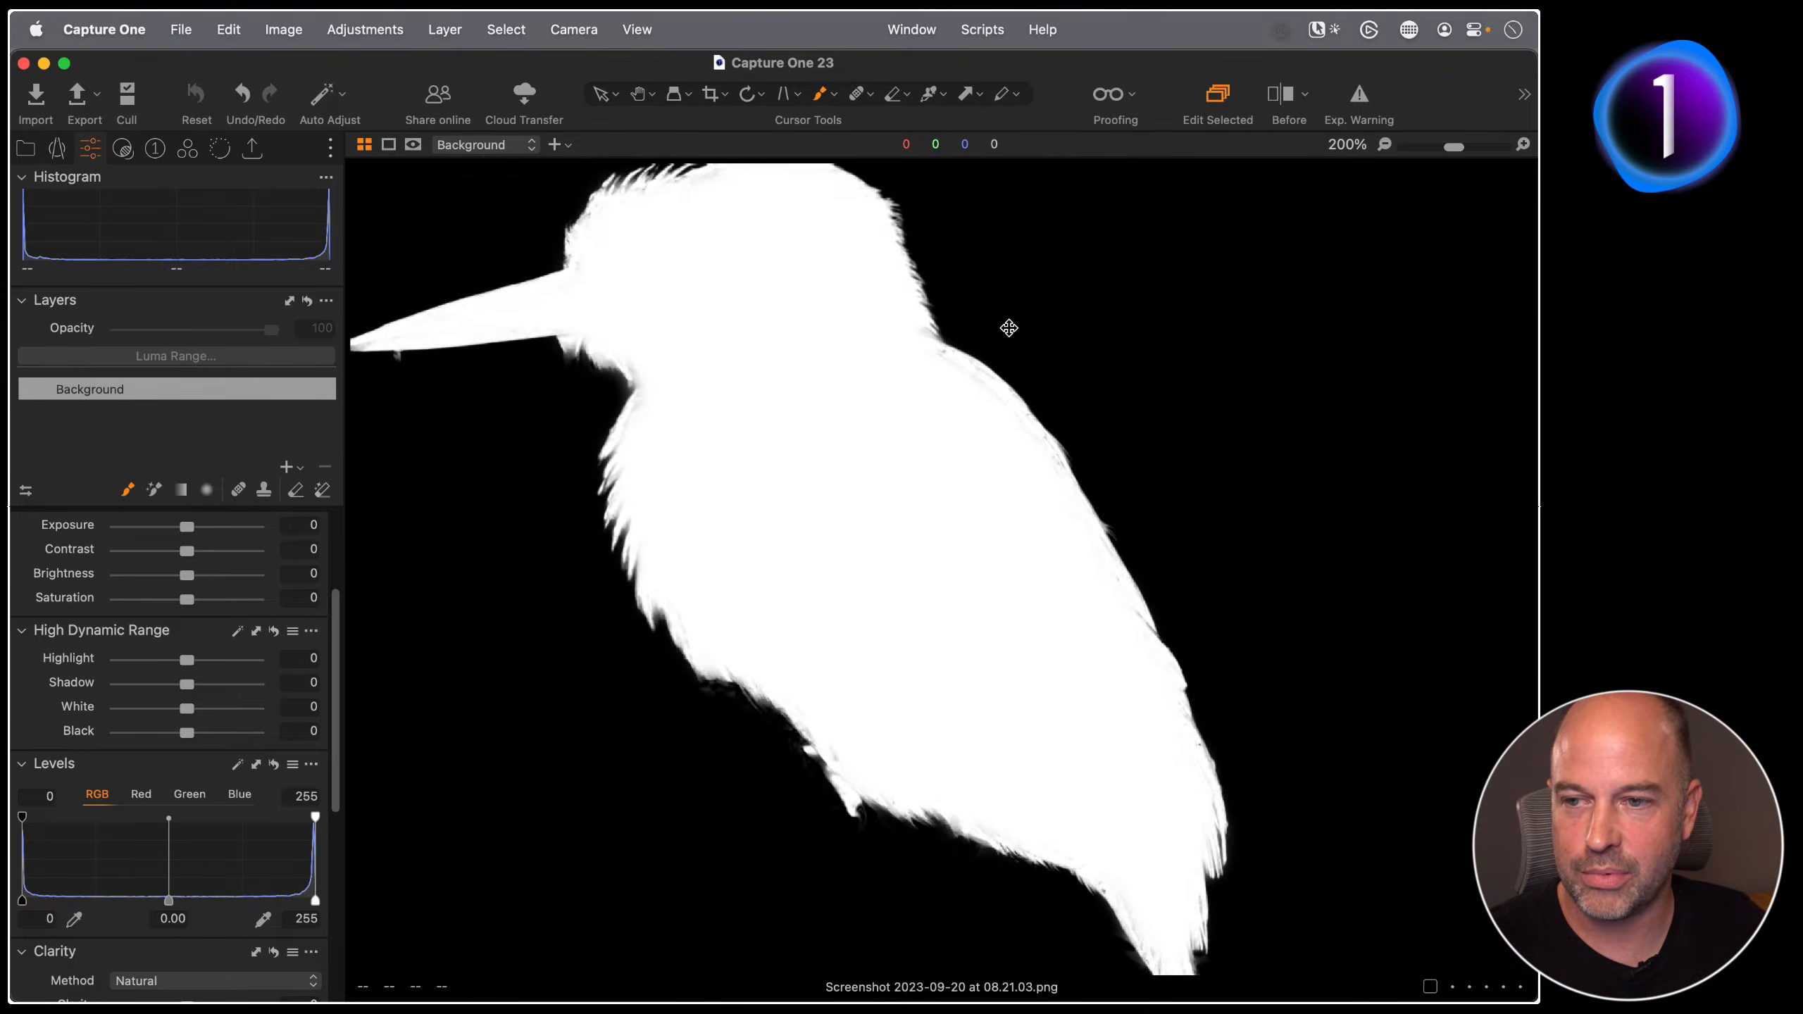
# Step: Open the portrait 23-03-01_BoathouseShootRAW_0152.CR3 from the browser and examine the face and hair up to 67% zoom
pyautogui.doubleClick(1008, 328)
pyautogui.doubleClick(1008, 327)
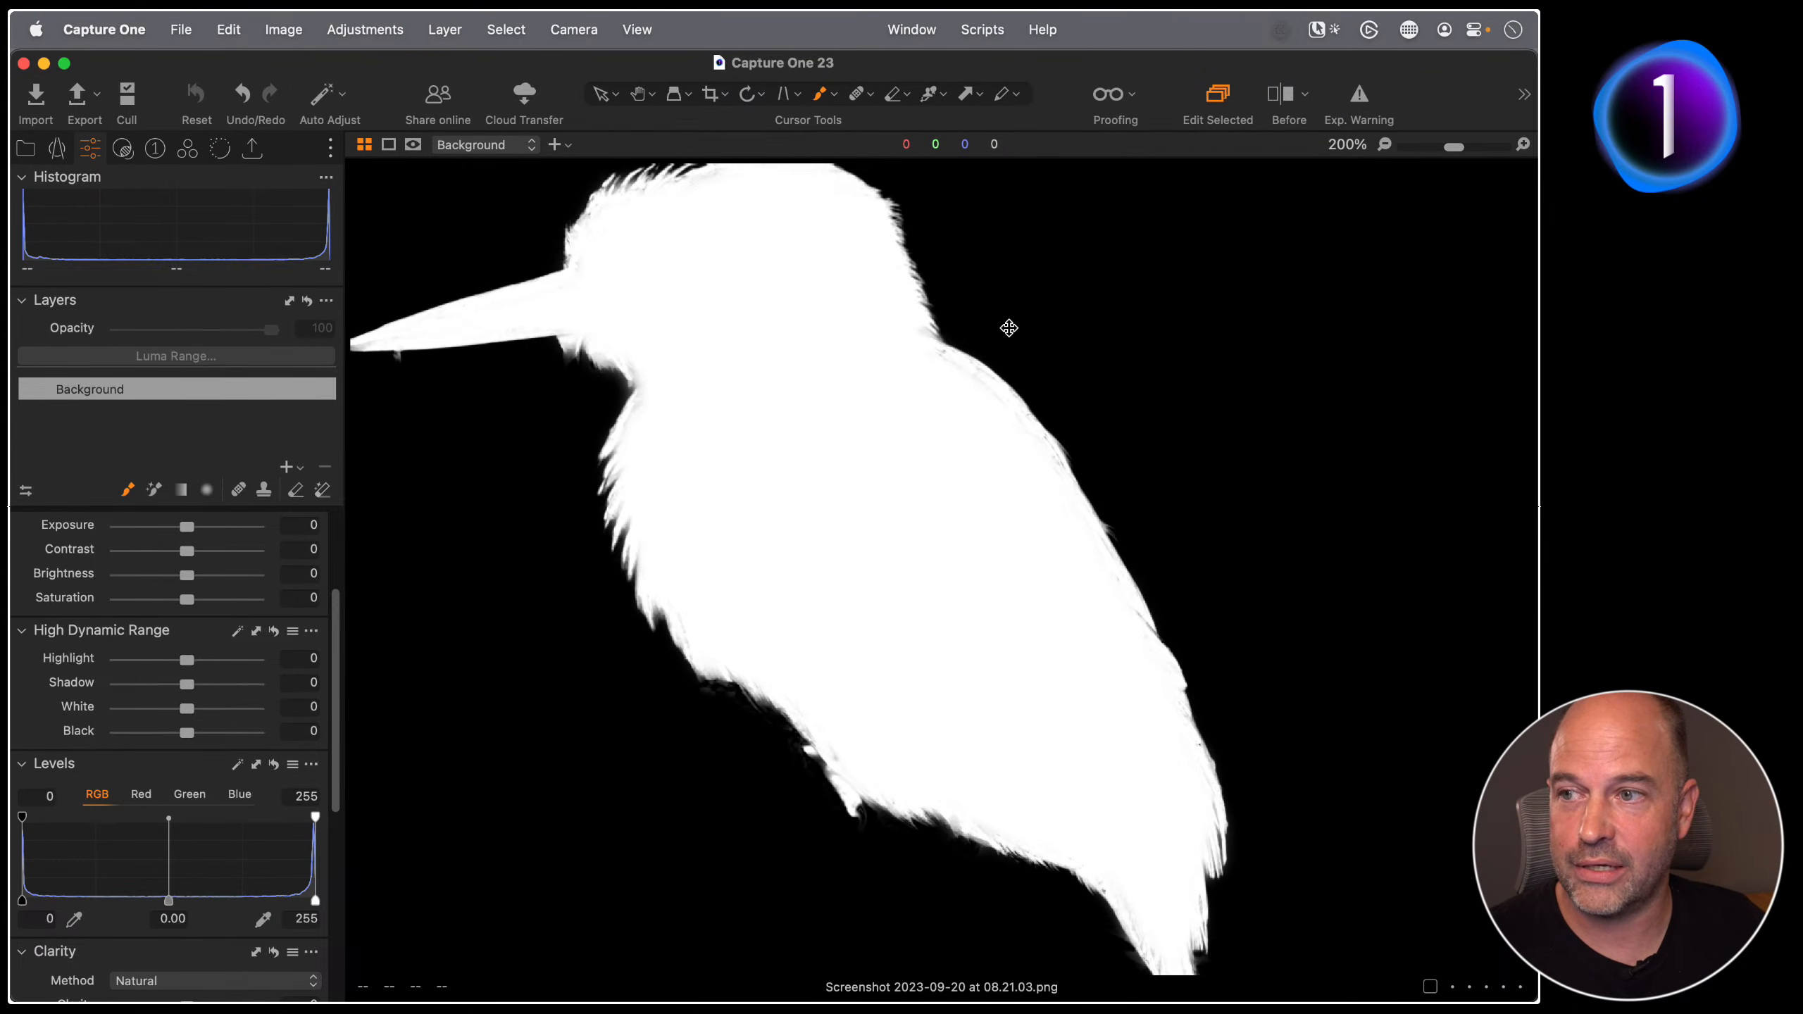
pyautogui.doubleClick(1008, 327)
pyautogui.press('g')
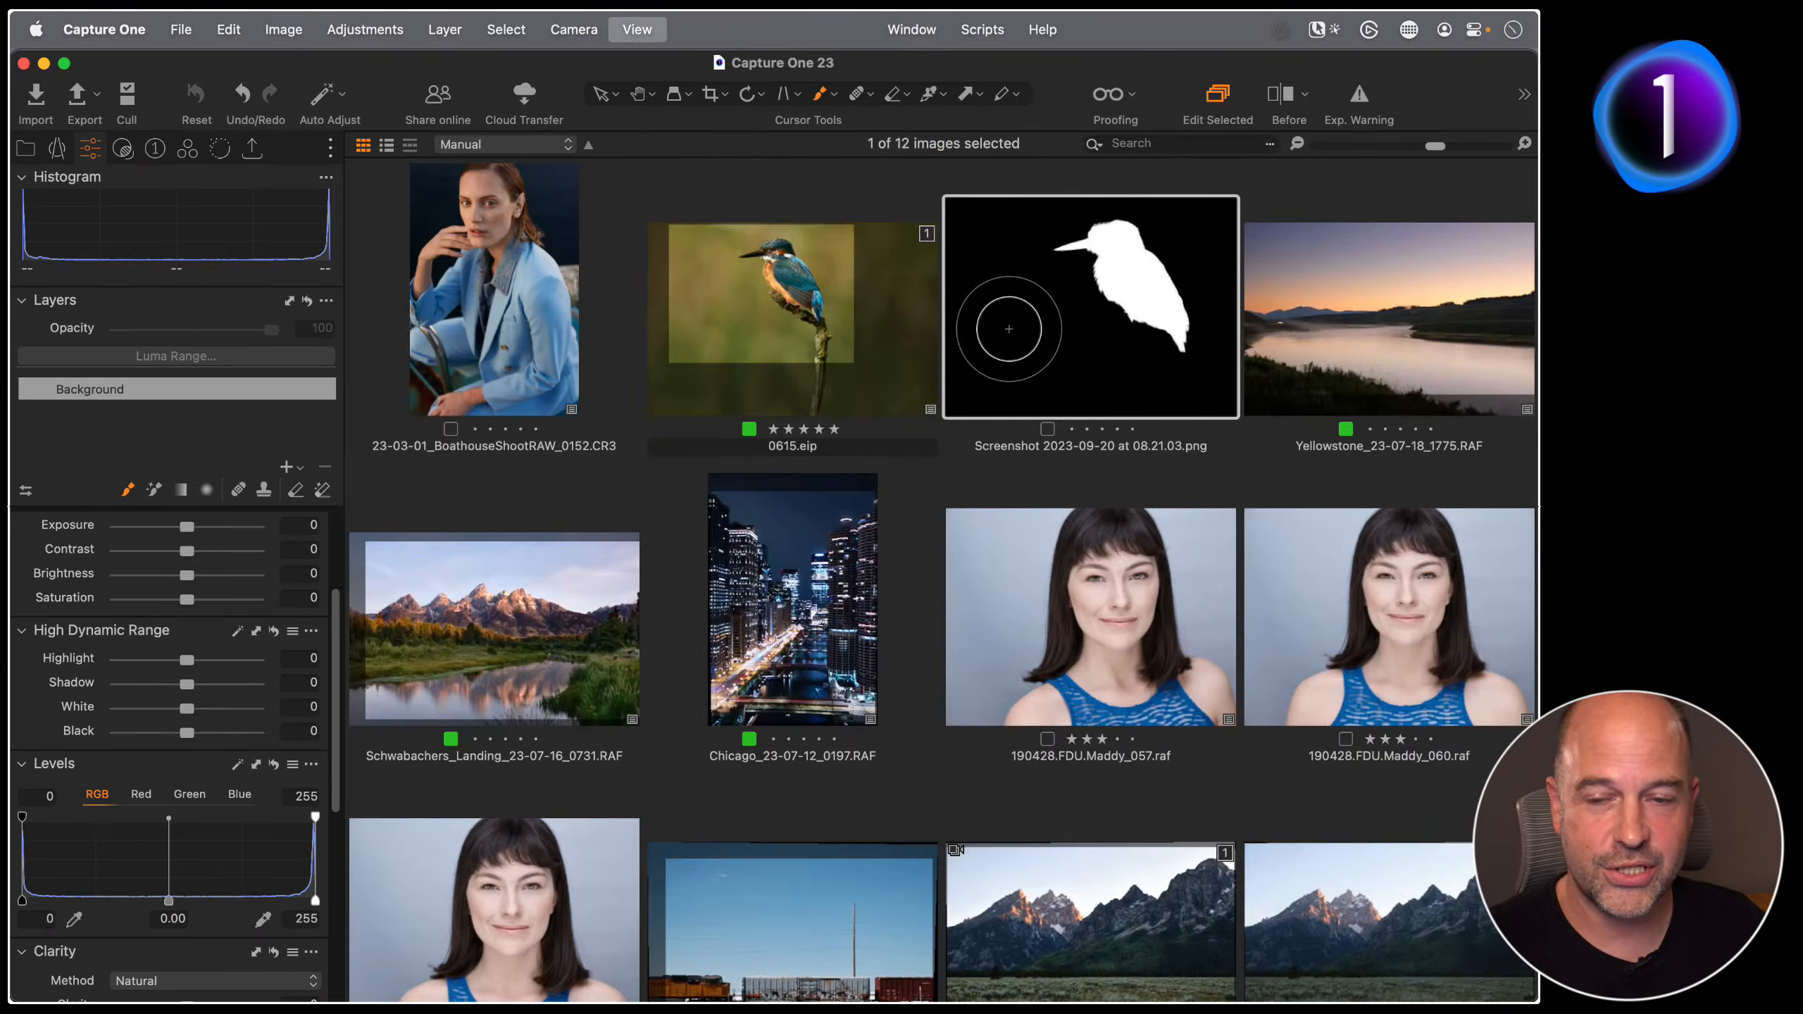
pyautogui.doubleClick(535, 329)
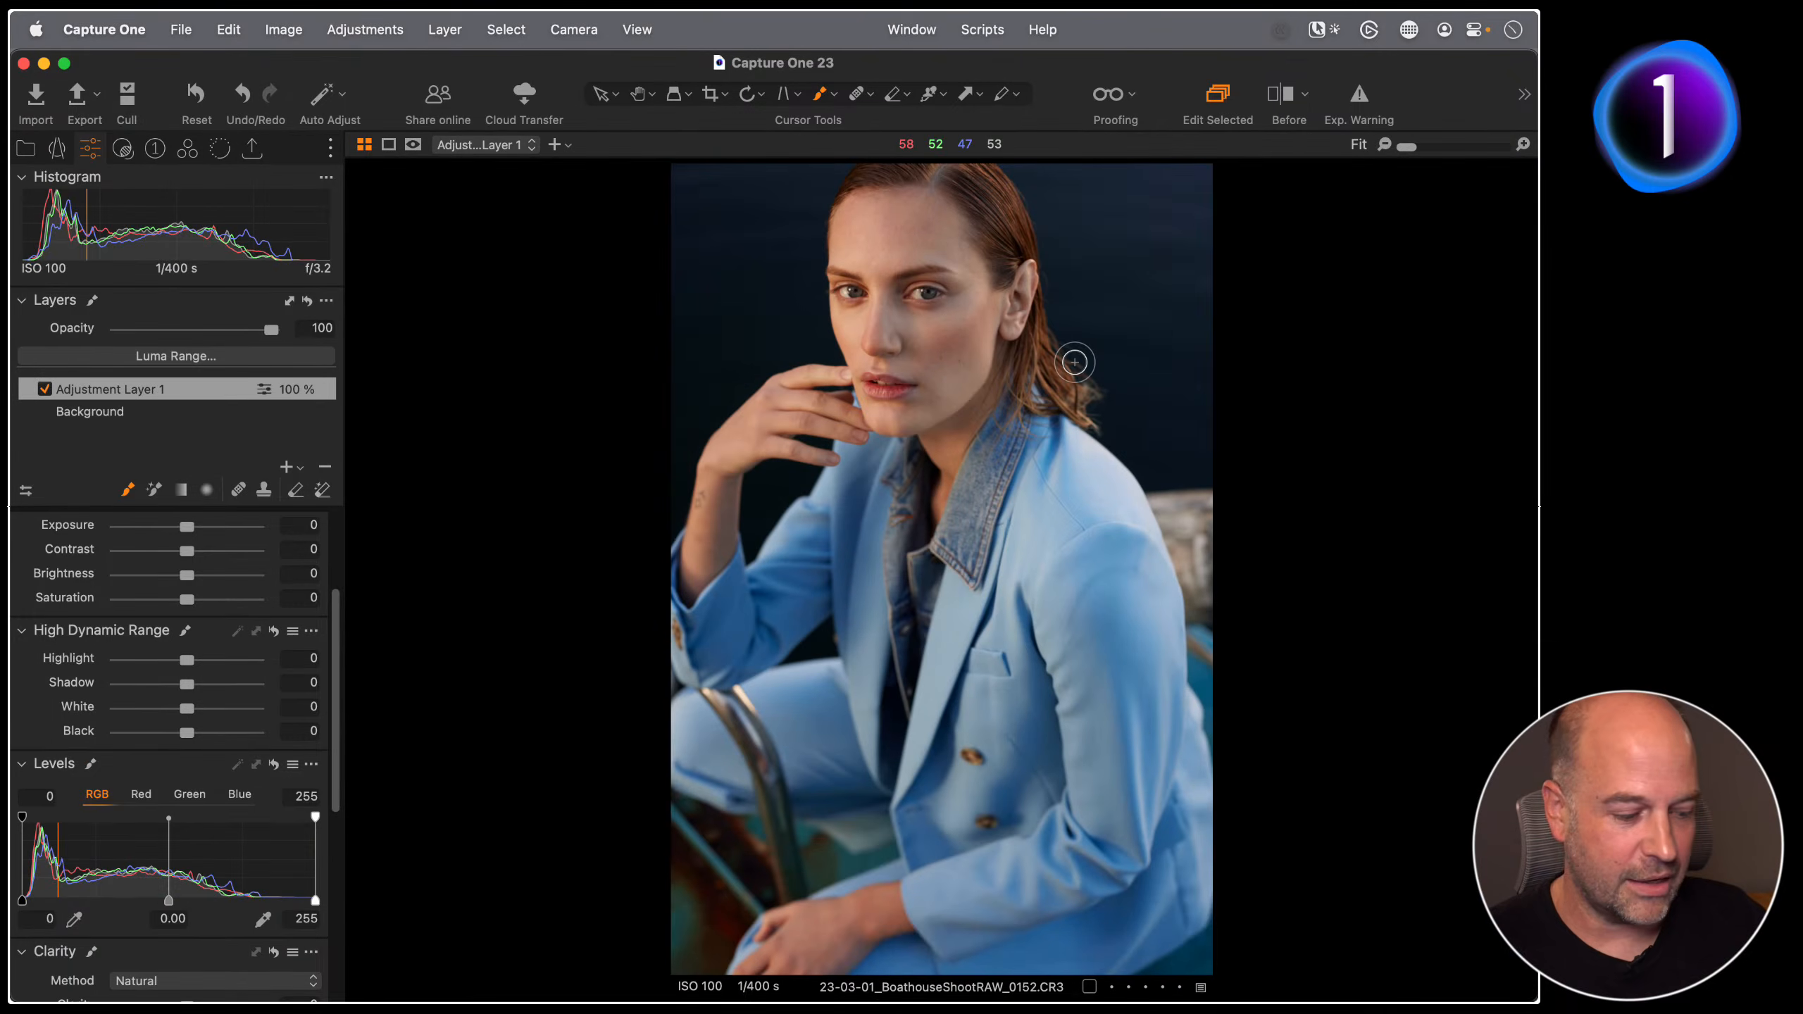
pyautogui.doubleClick(1074, 362)
pyautogui.doubleClick(1074, 362)
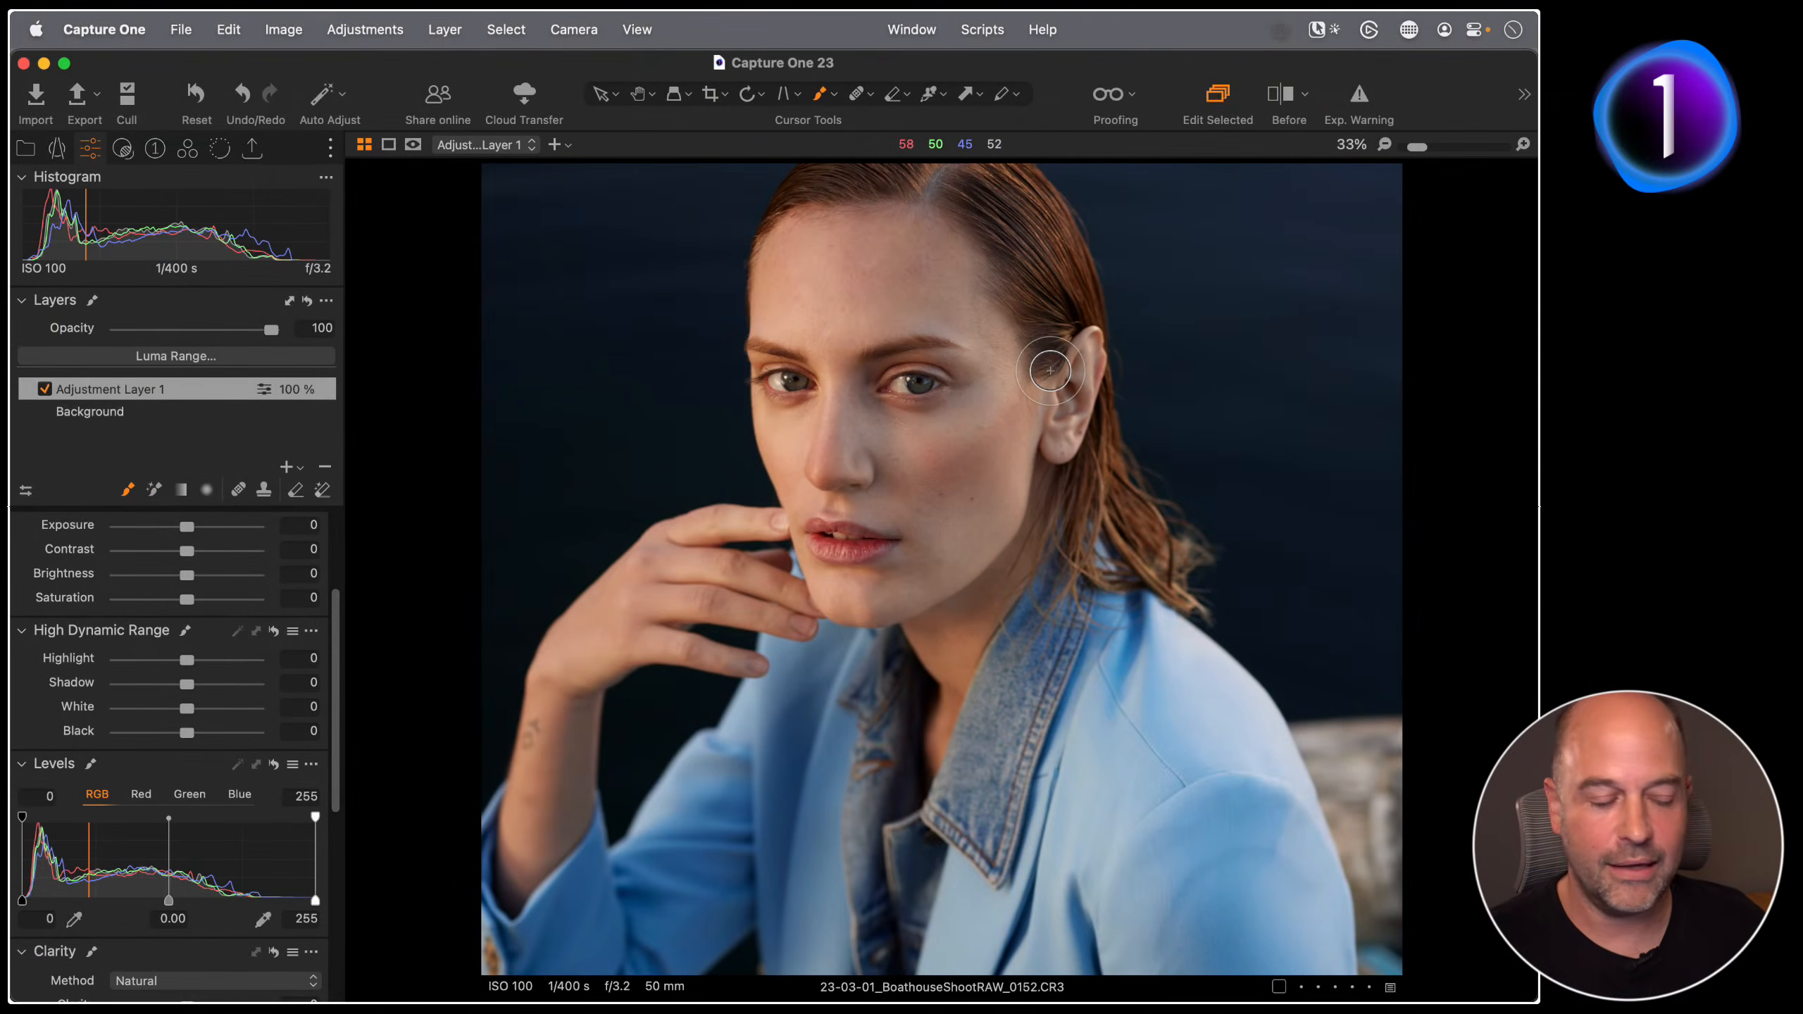
pyautogui.press('super+equal')
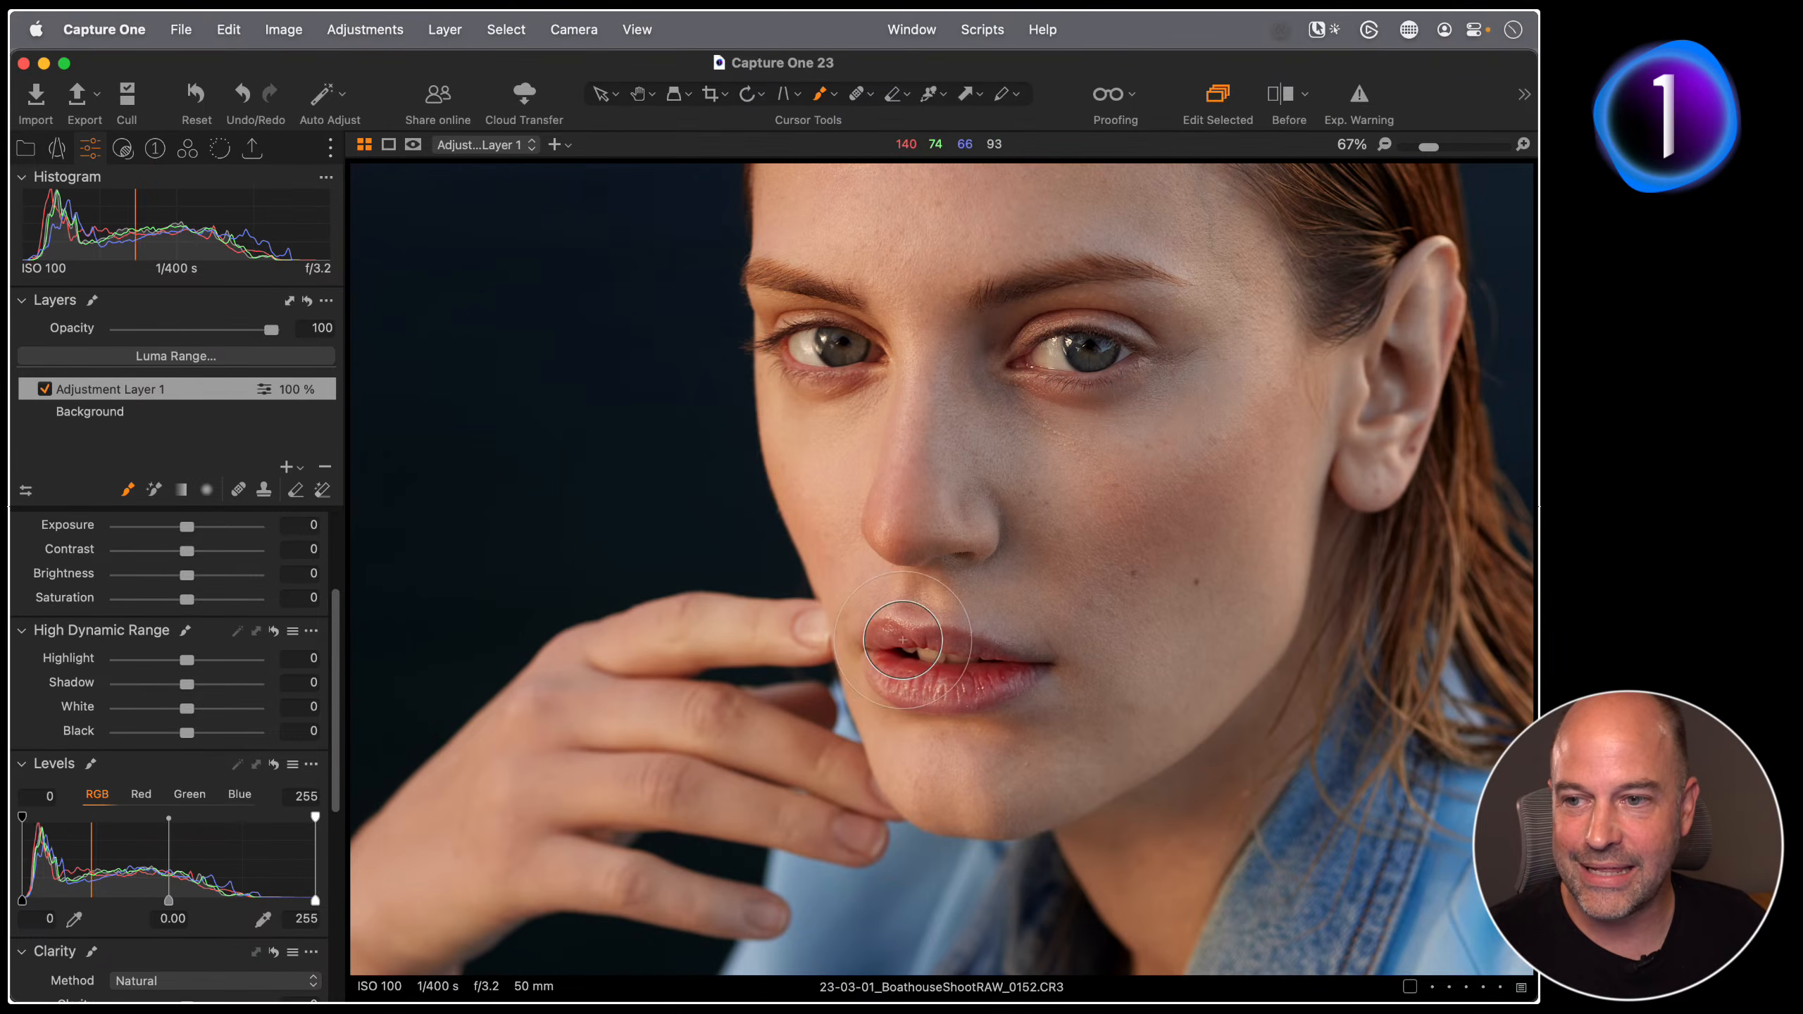
pyautogui.press('super+0')
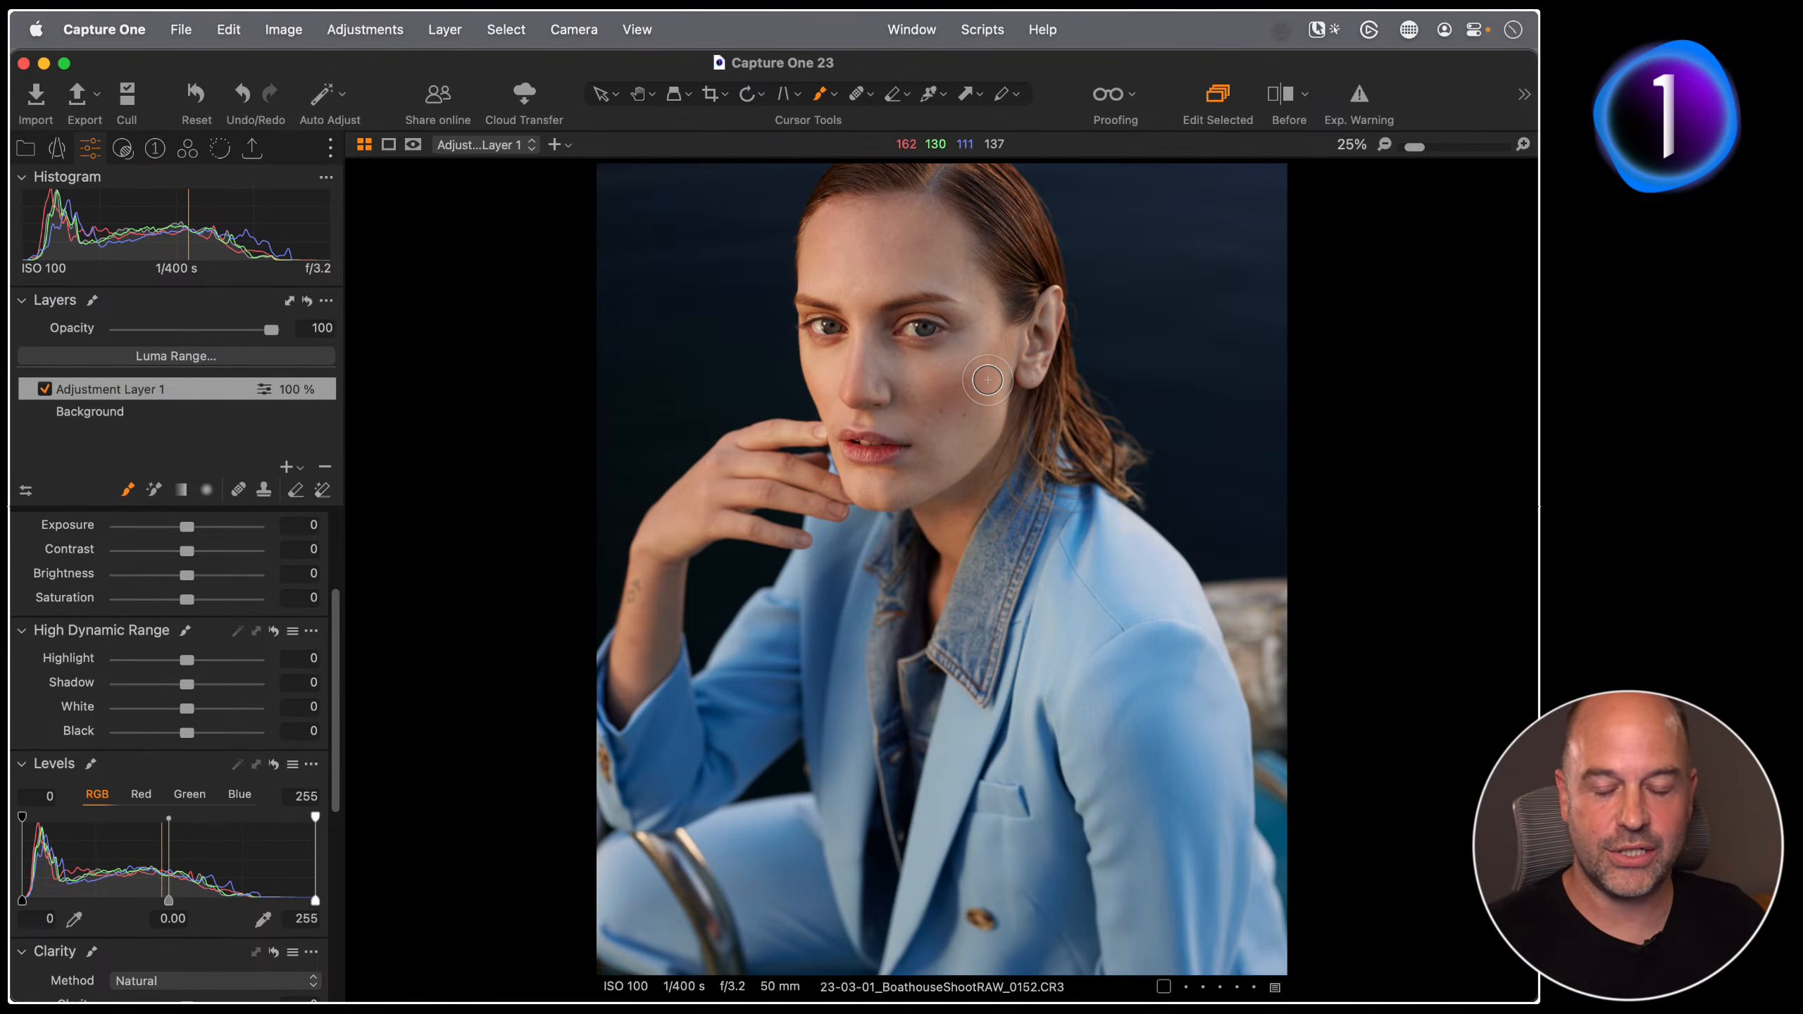
# Step: Compare the black-and-white mask screenshot with the kingfisher photo 0615.eip by viewing each from the browser, and clear the image selection
pyautogui.press('alt+super+n')
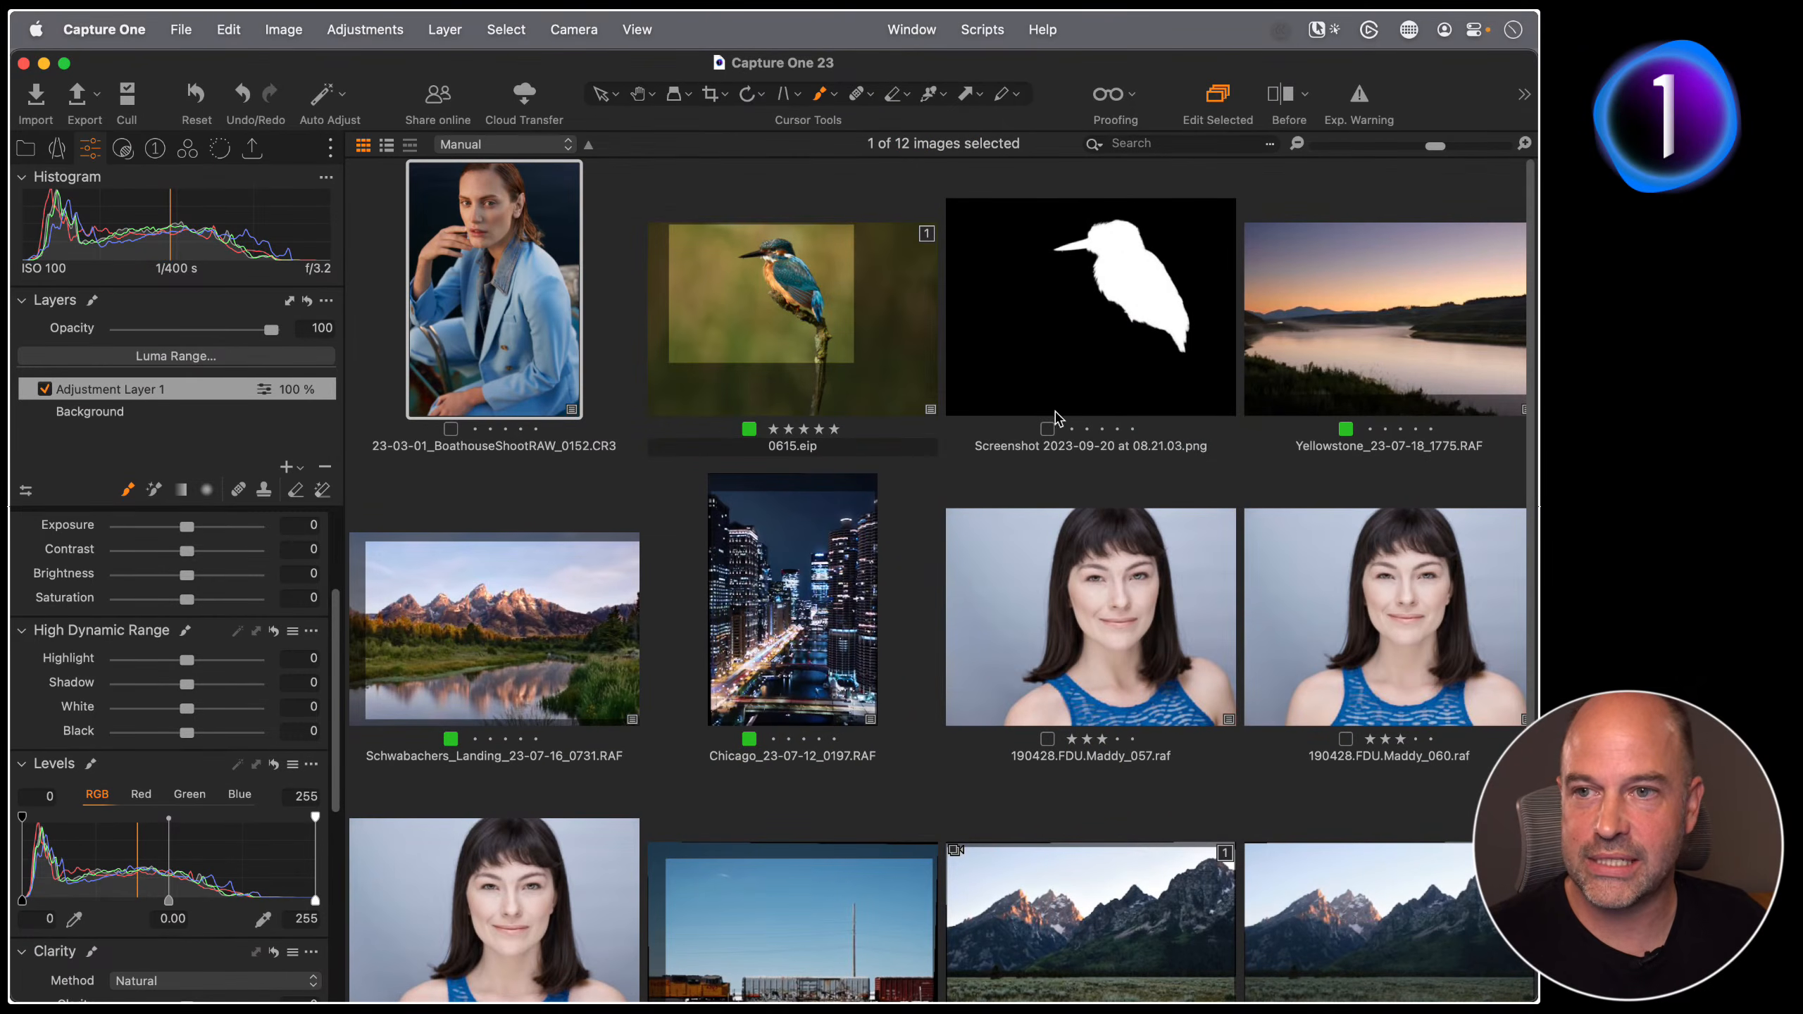
pyautogui.click(1062, 365)
pyautogui.press('alt+super+n')
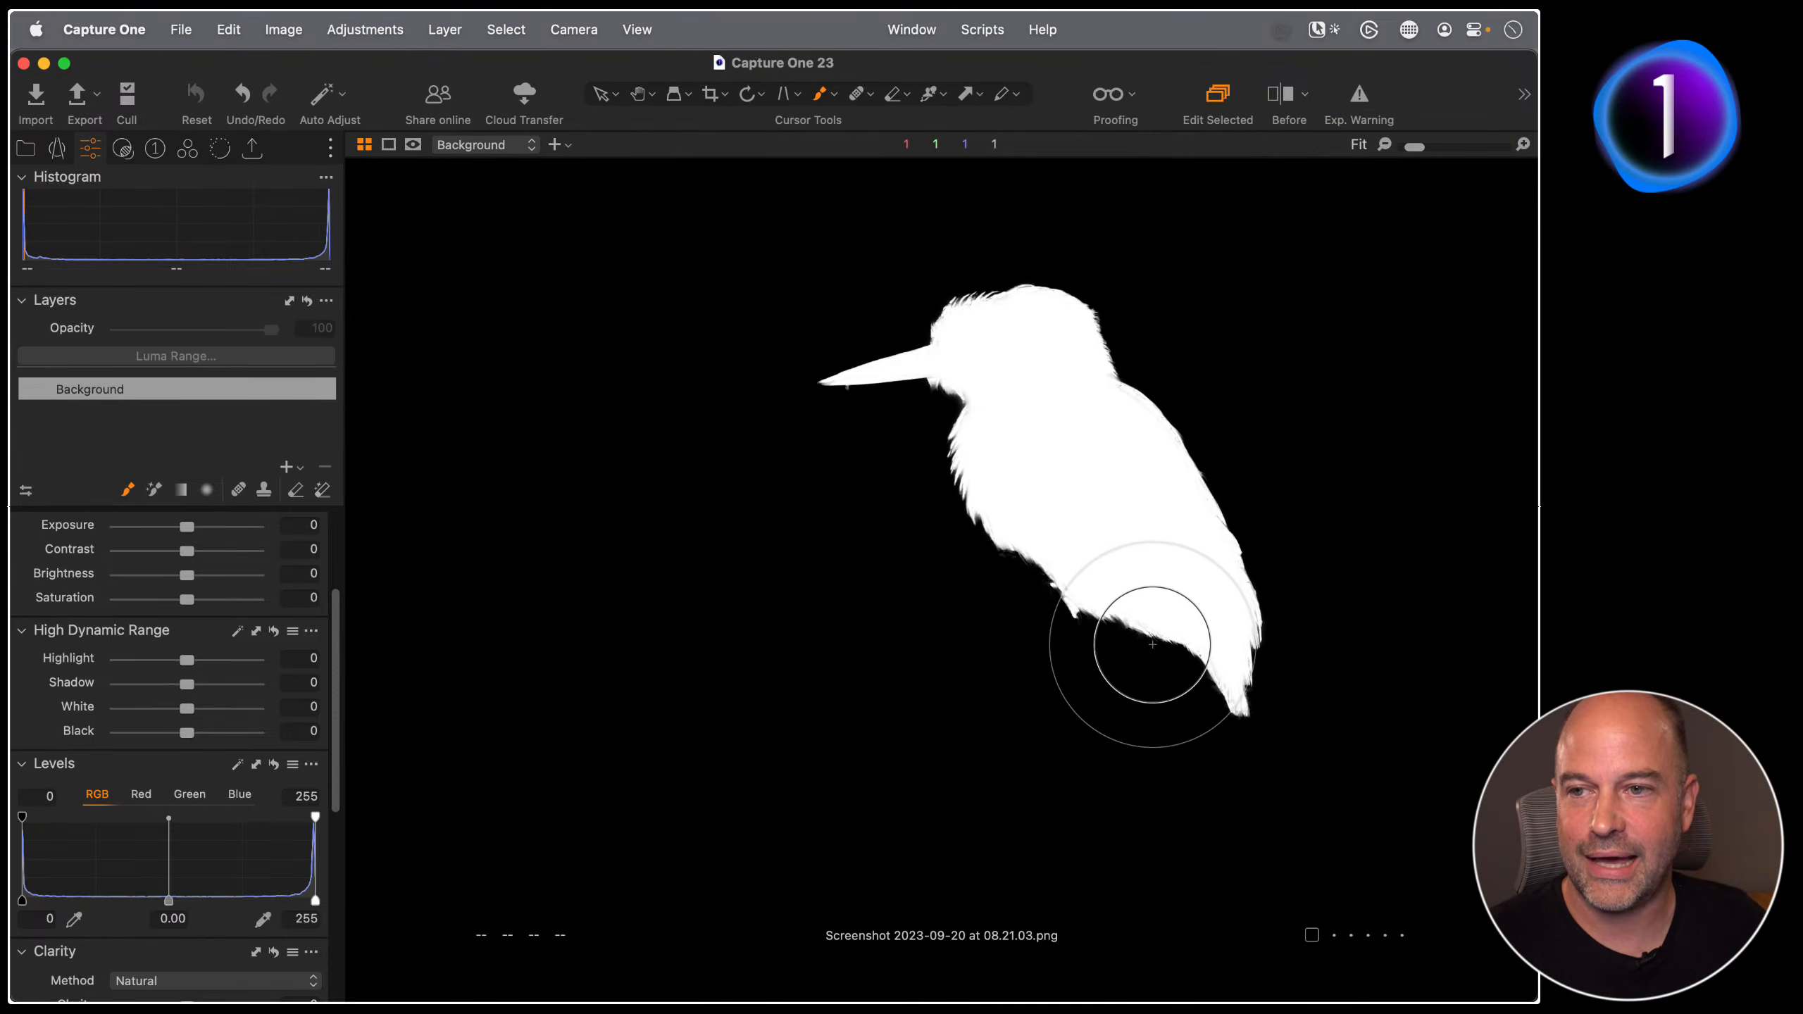
pyautogui.press('g')
pyautogui.doubleClick(825, 308)
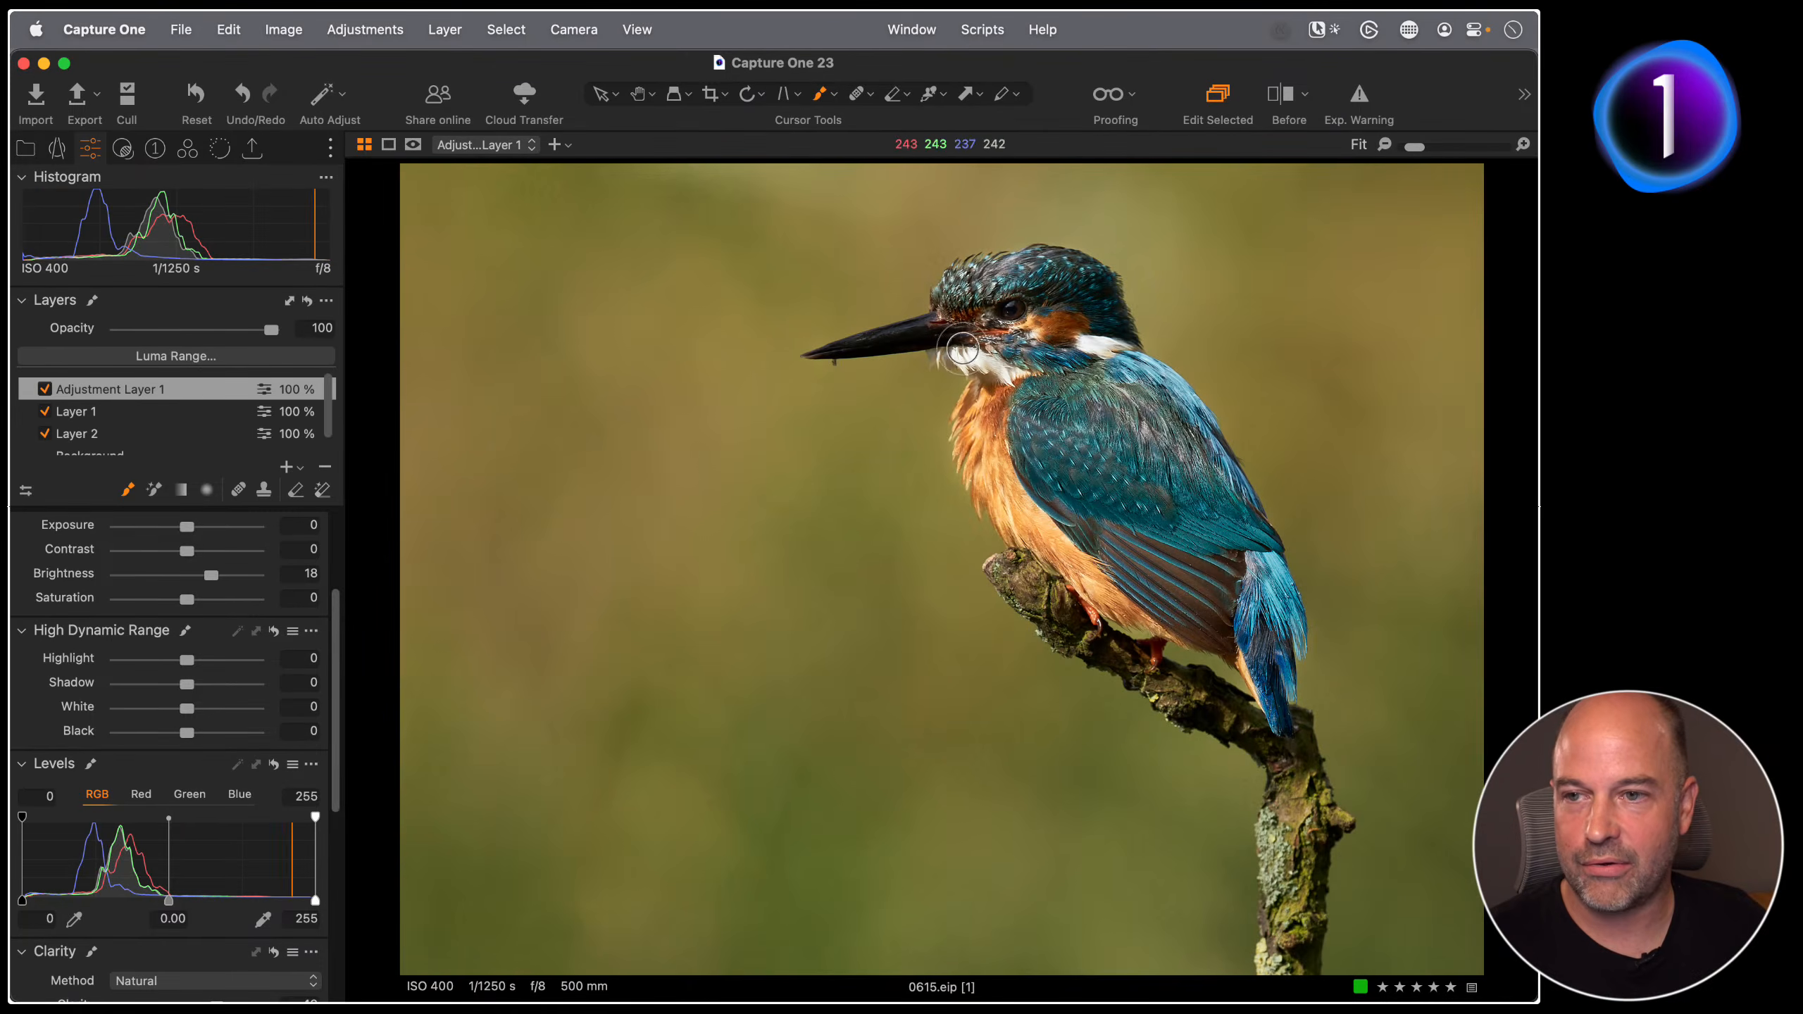
pyautogui.press('g')
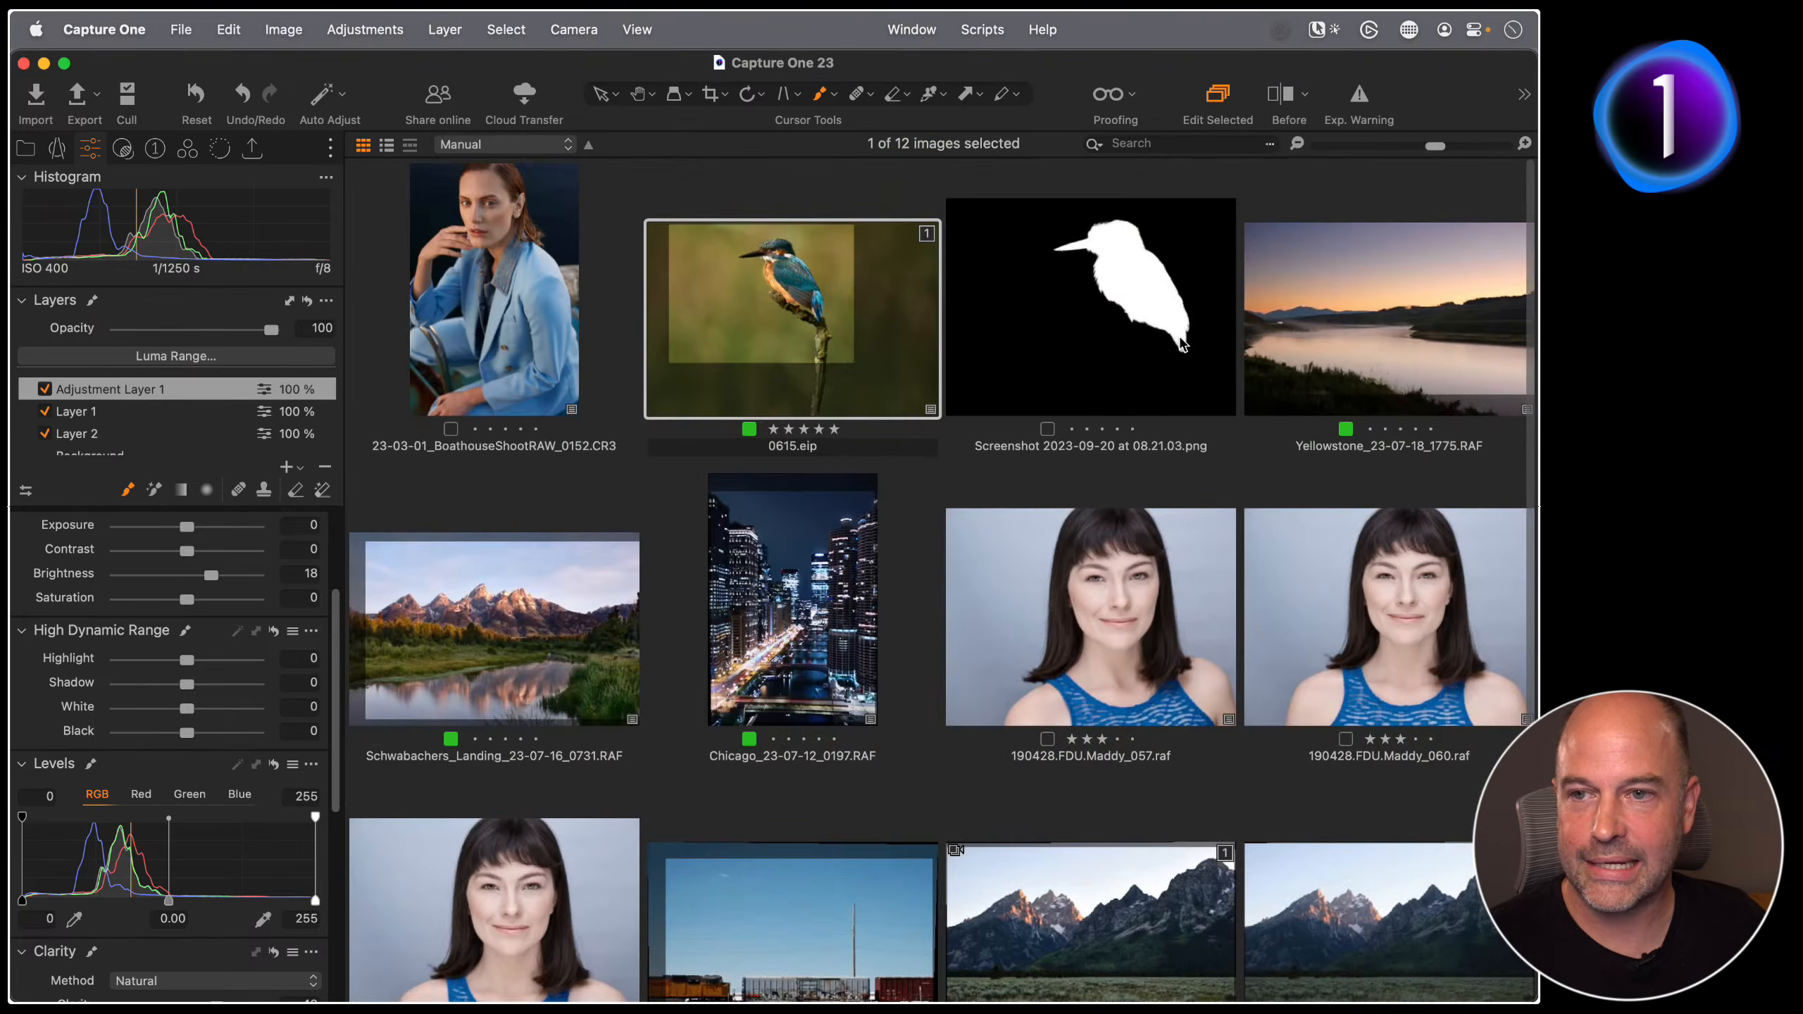
pyautogui.press('alt+super+n')
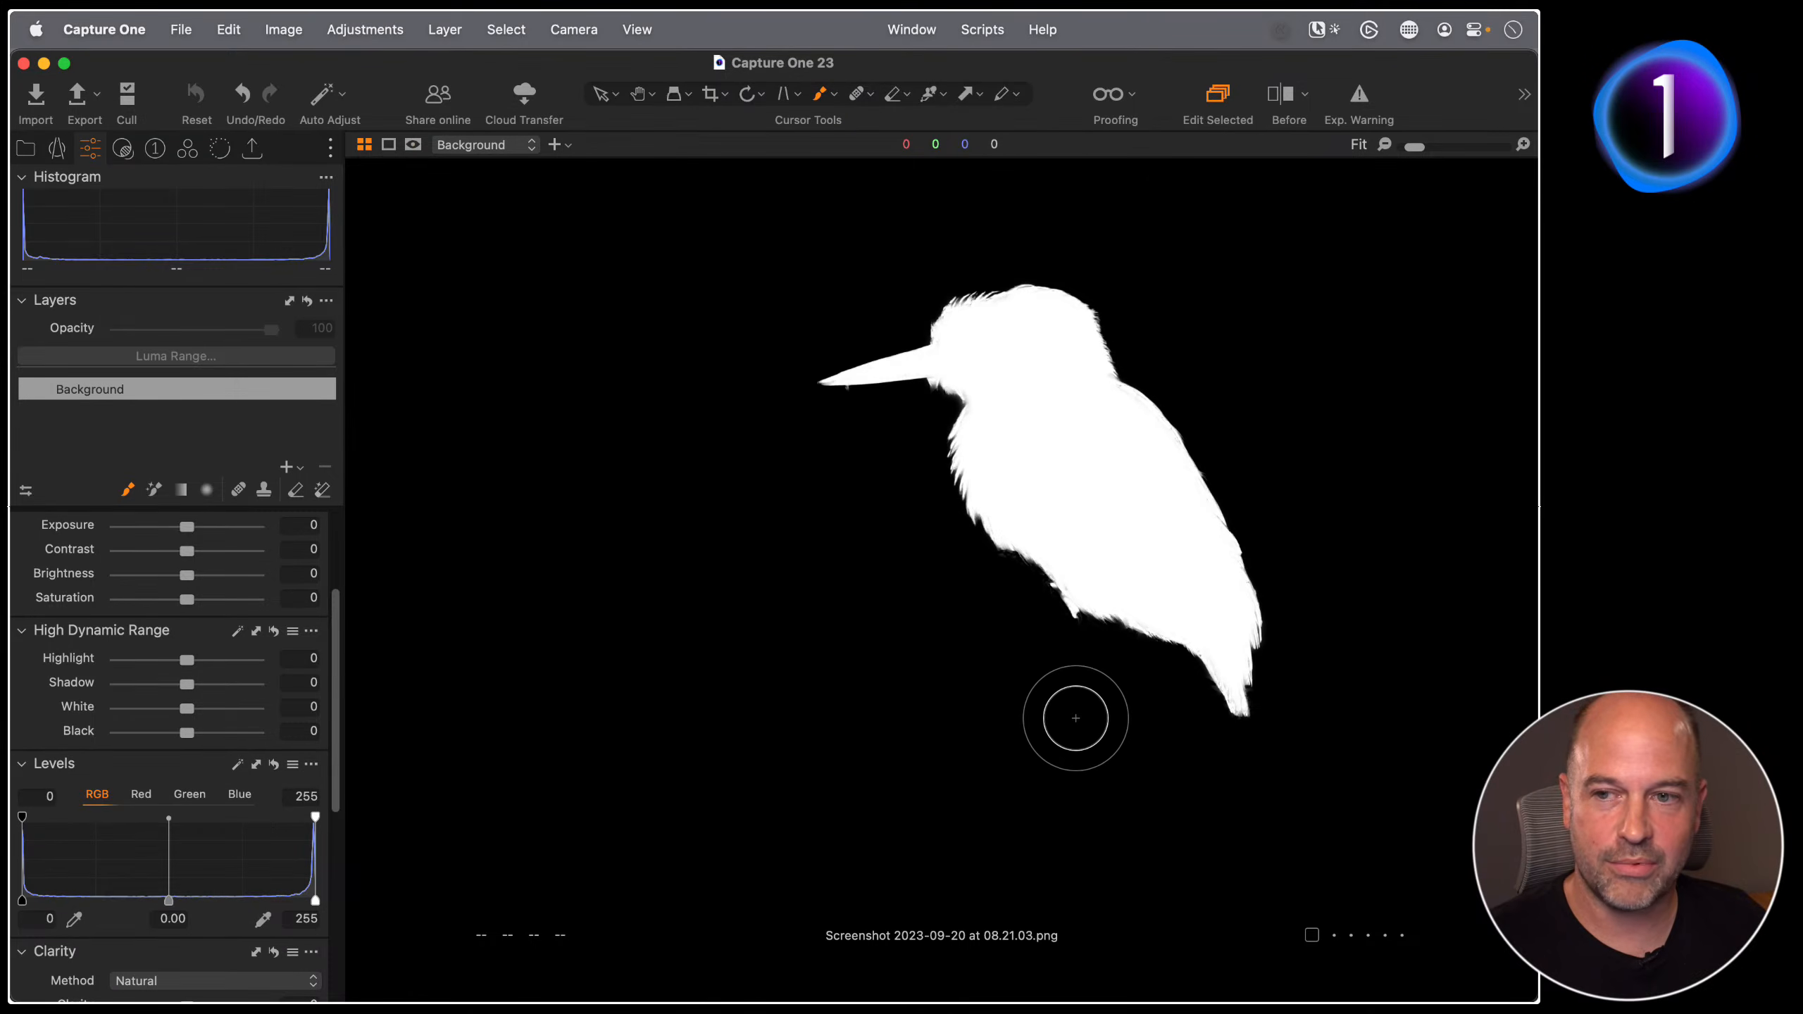
pyautogui.press('g')
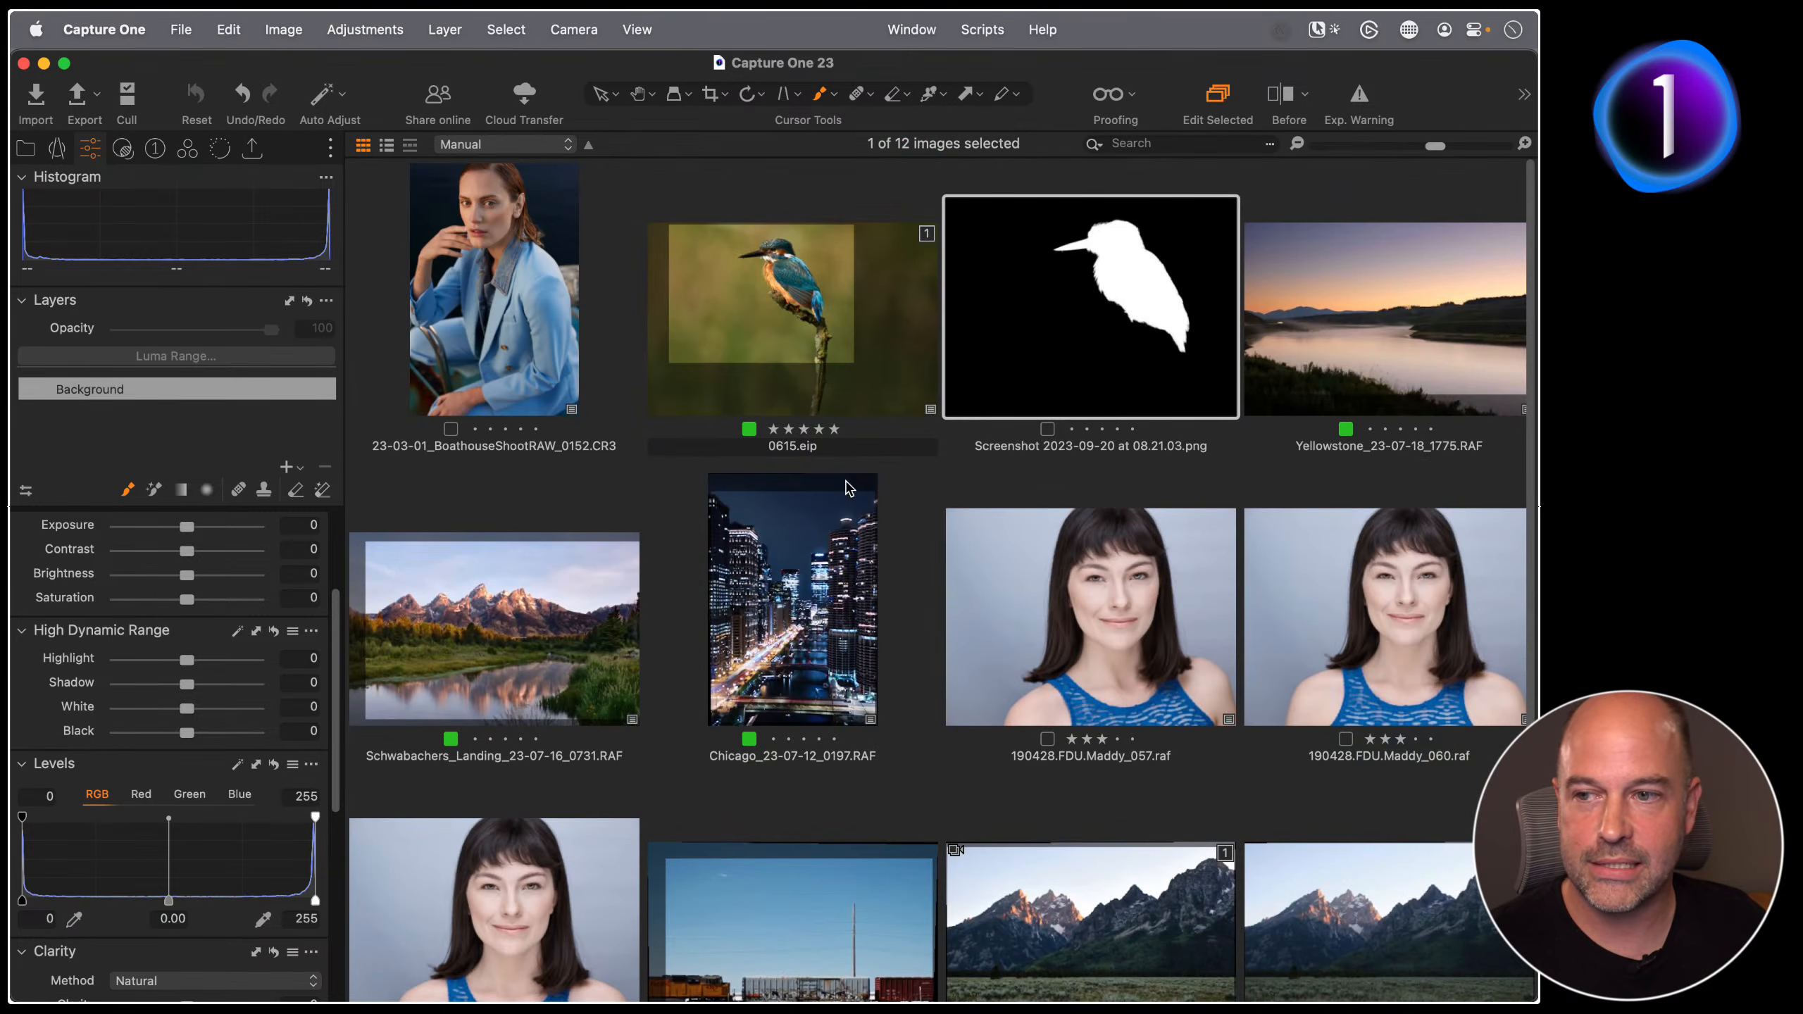
pyautogui.press('super+d')
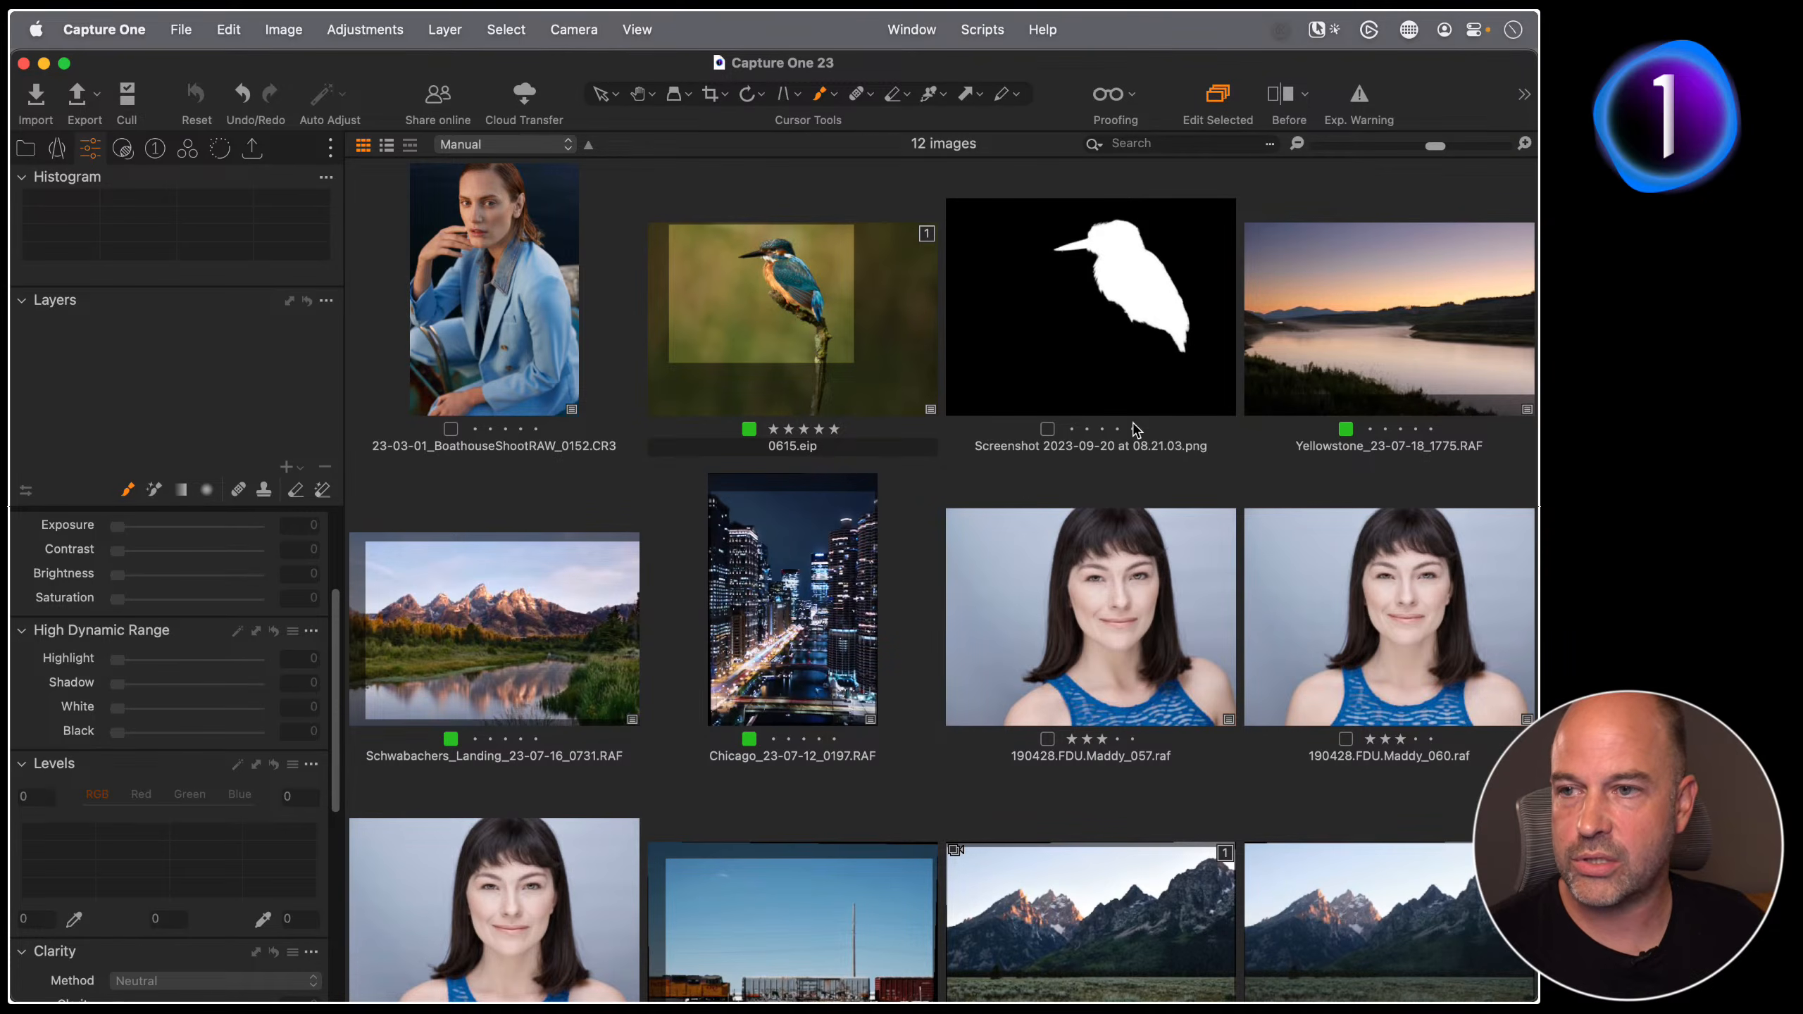
# Step: Open 0615.eip, enable Auto Mask in the brush settings, and enlarge the brush
pyautogui.doubleClick(812, 308)
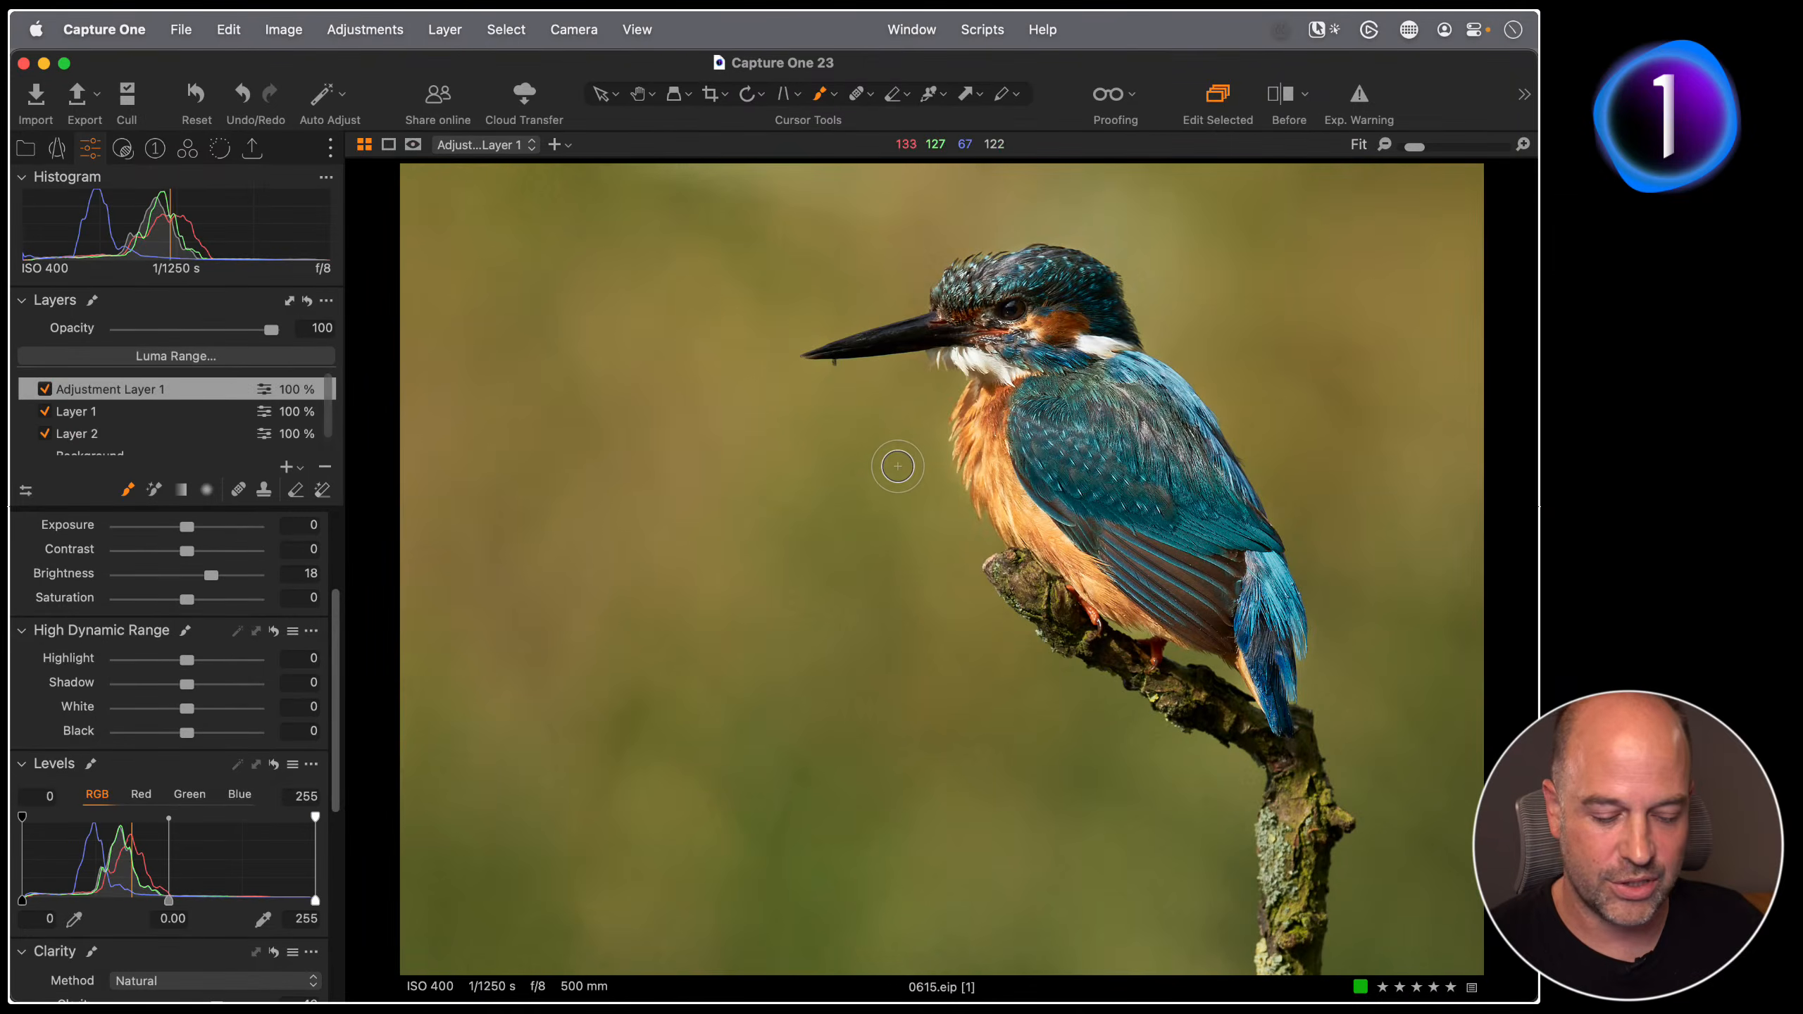
pyautogui.rightClick(869, 506)
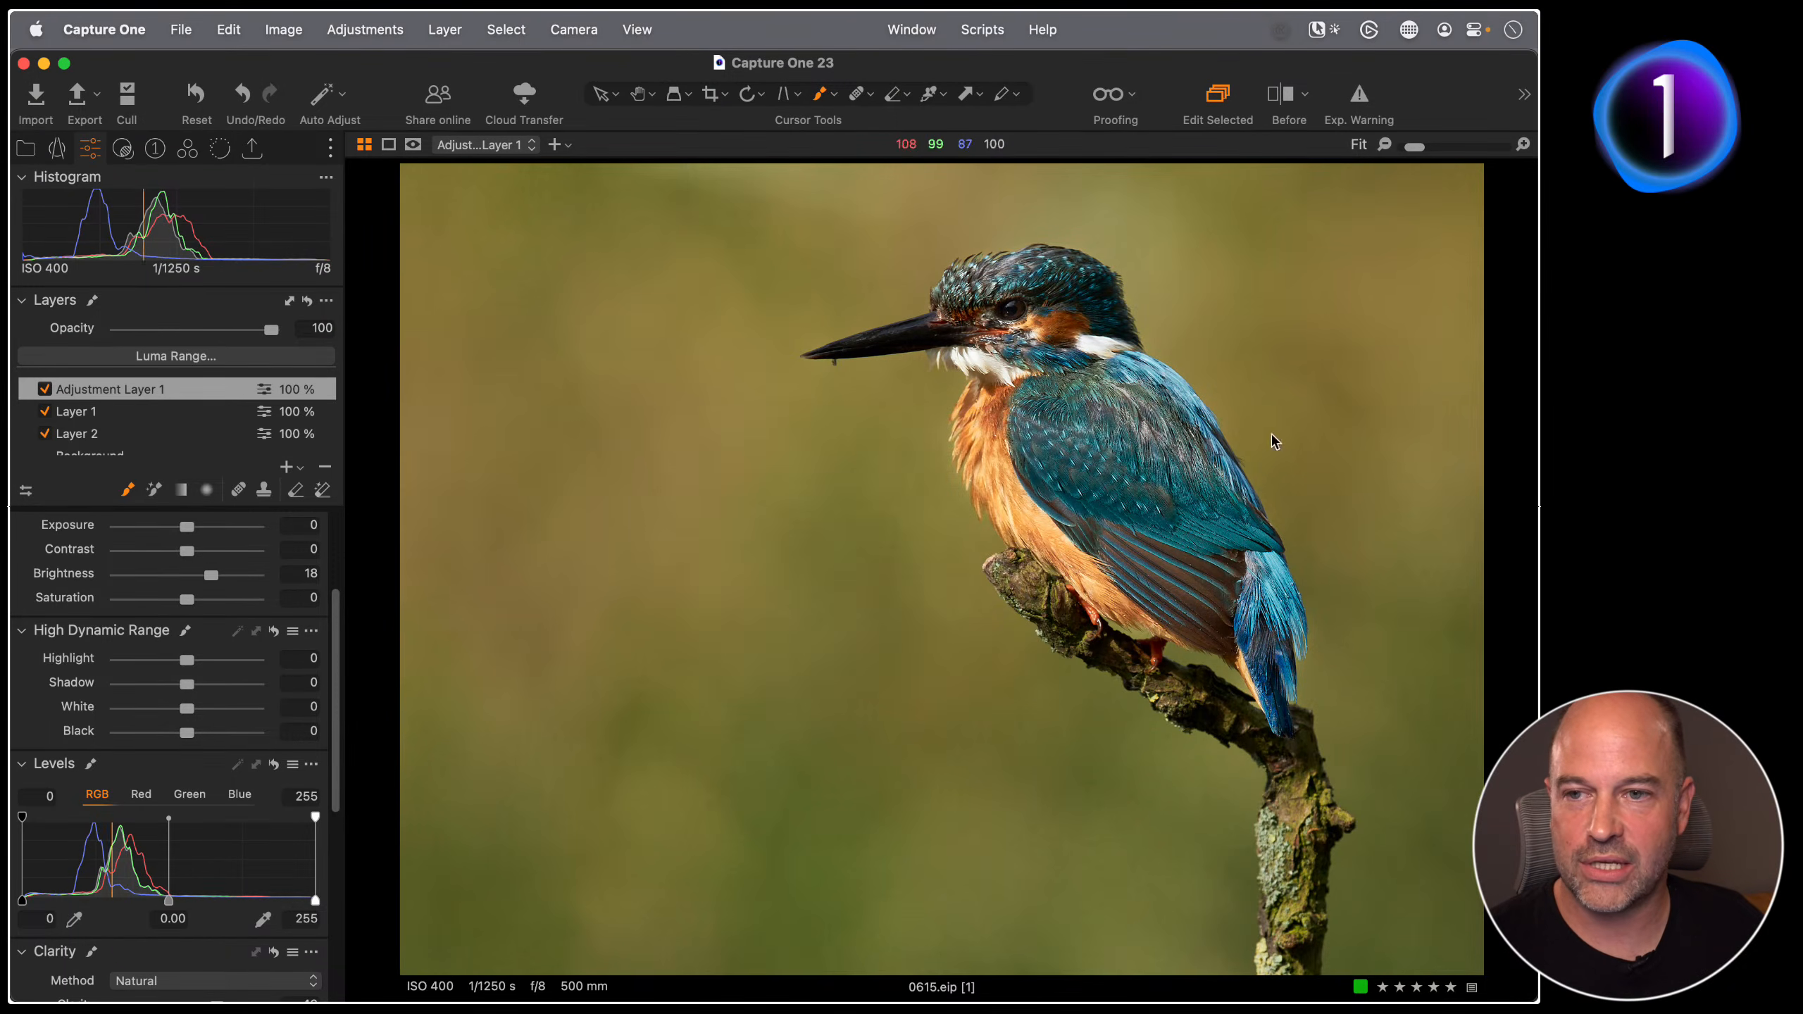
pyautogui.rightClick(896, 577)
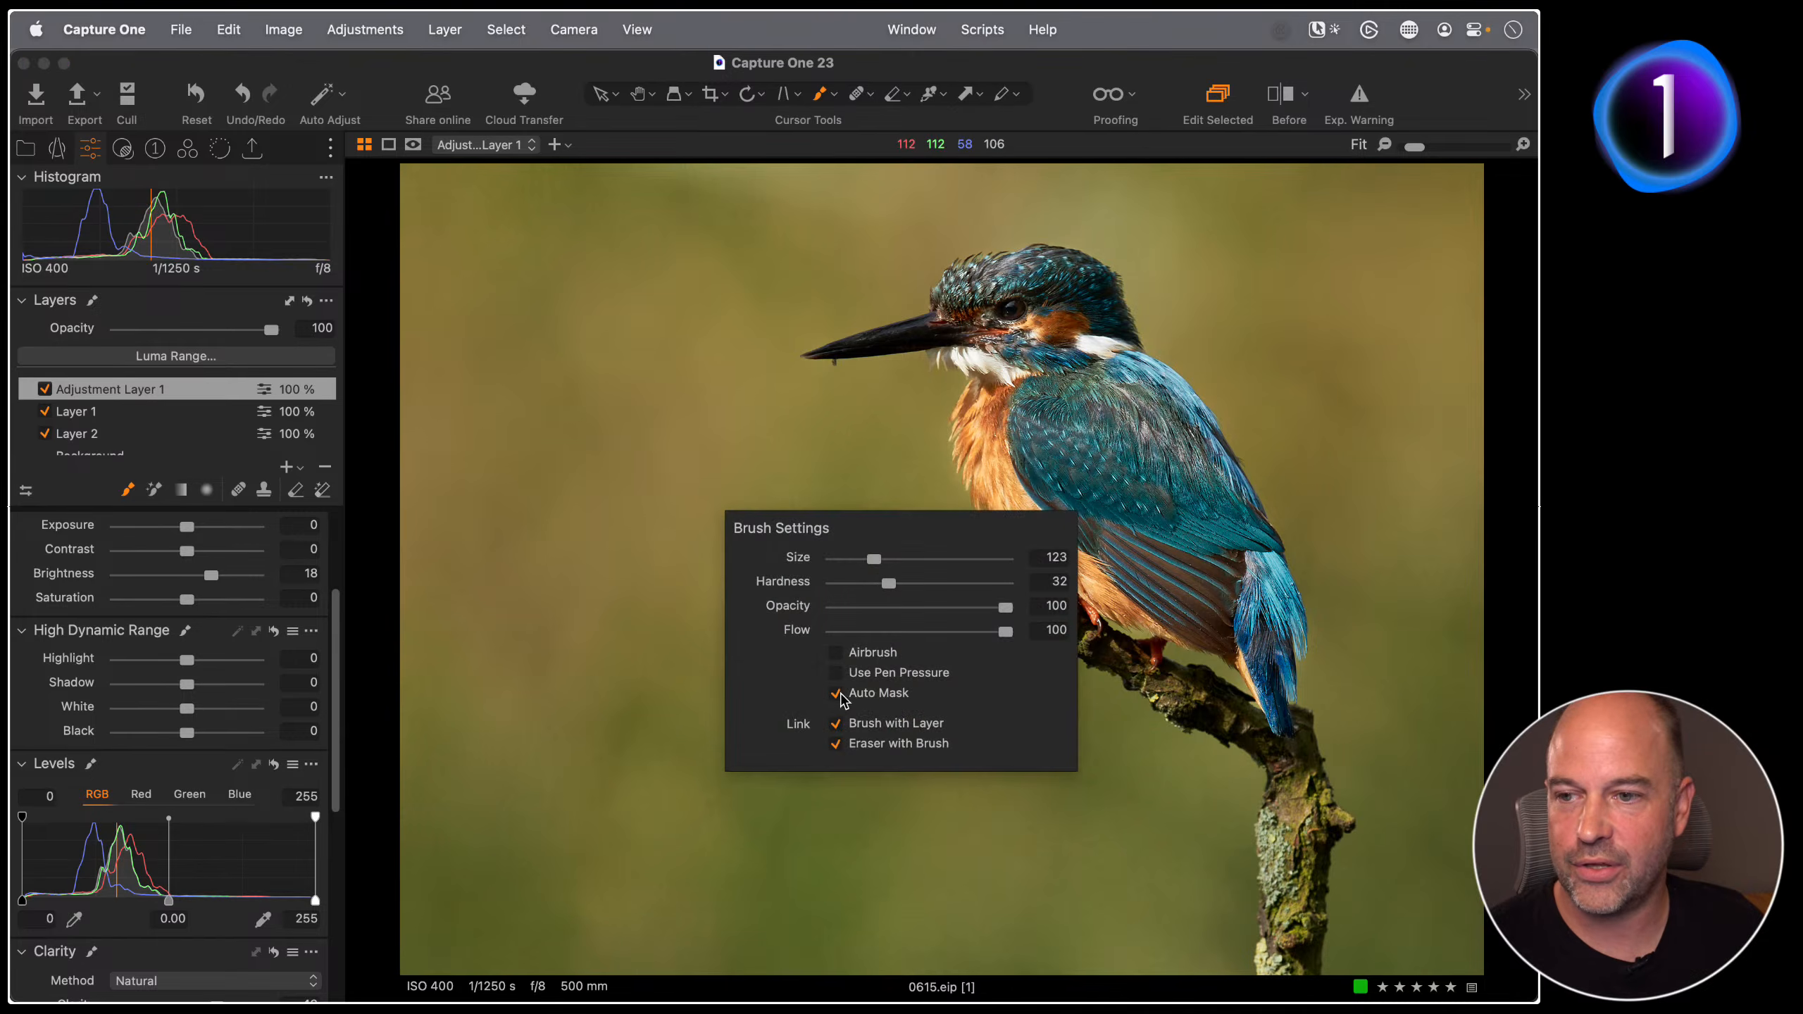
pyautogui.rightClick(857, 536)
pyautogui.moveTo(843, 531); pyautogui.dragTo(876, 533)
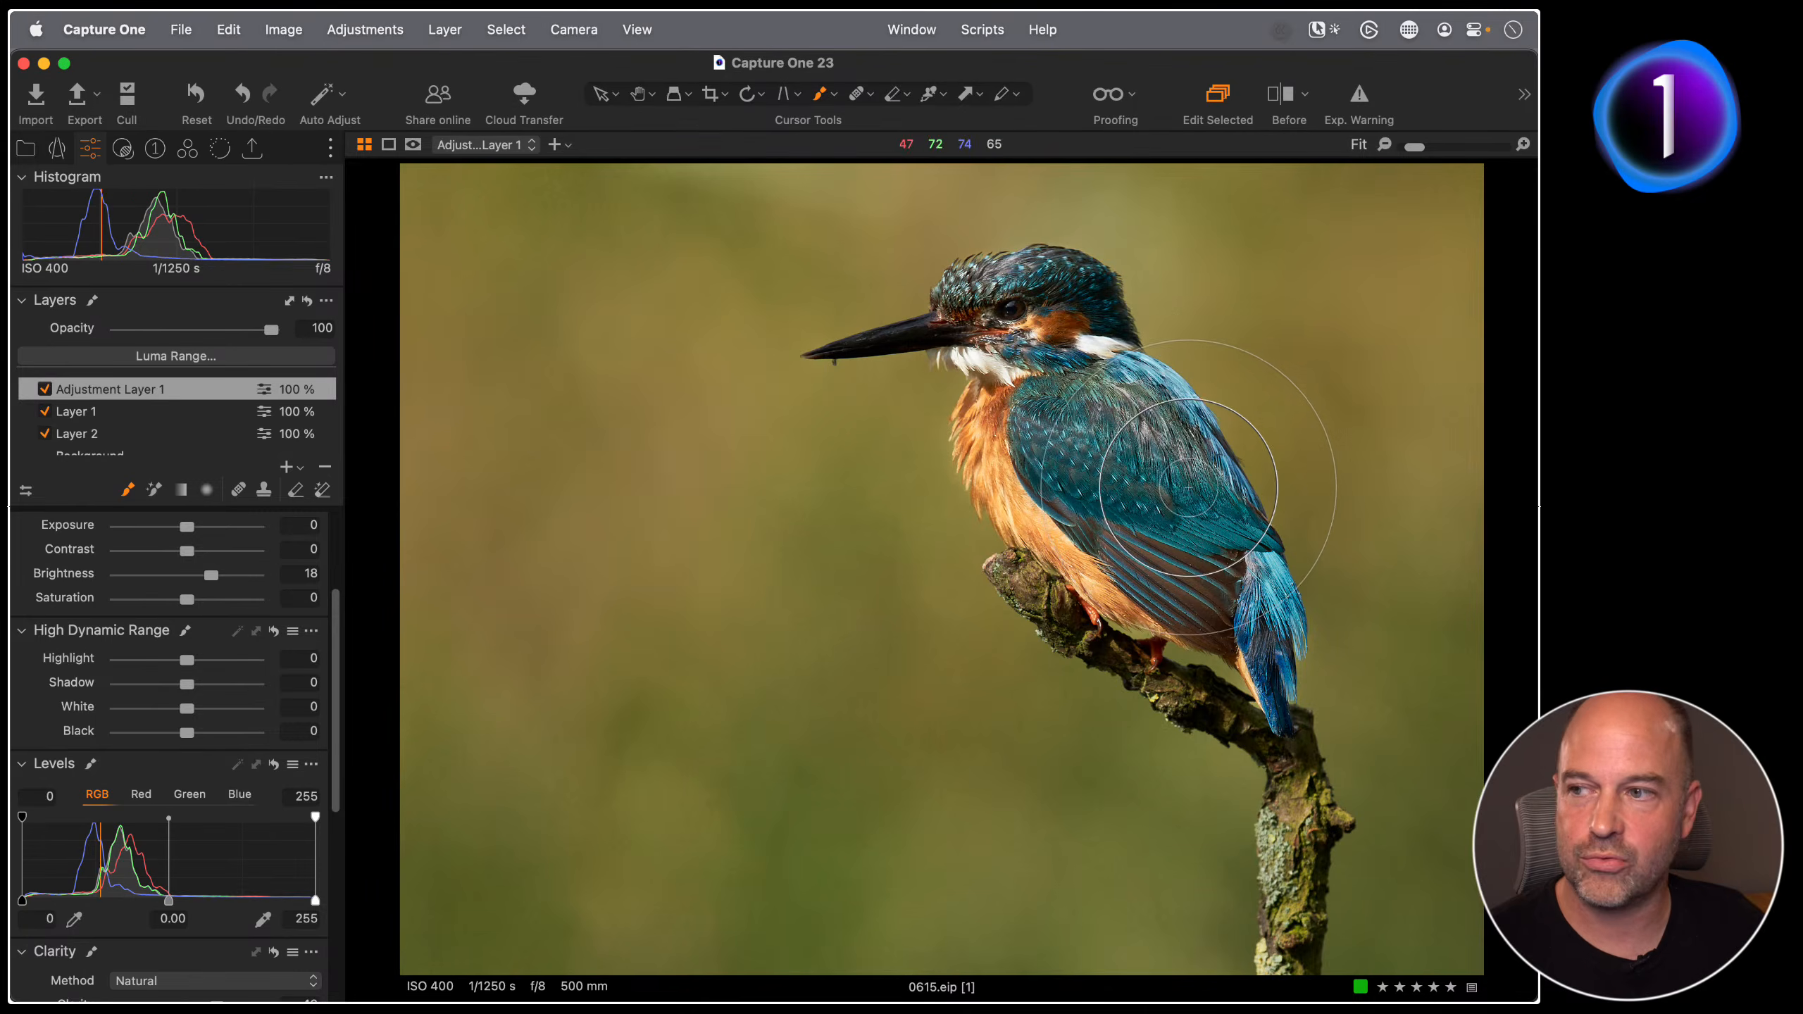
# Step: Add a new adjustment layer and paint an auto-masked test selection over the kingfisher's back, wing and tail
pyautogui.click(286, 467)
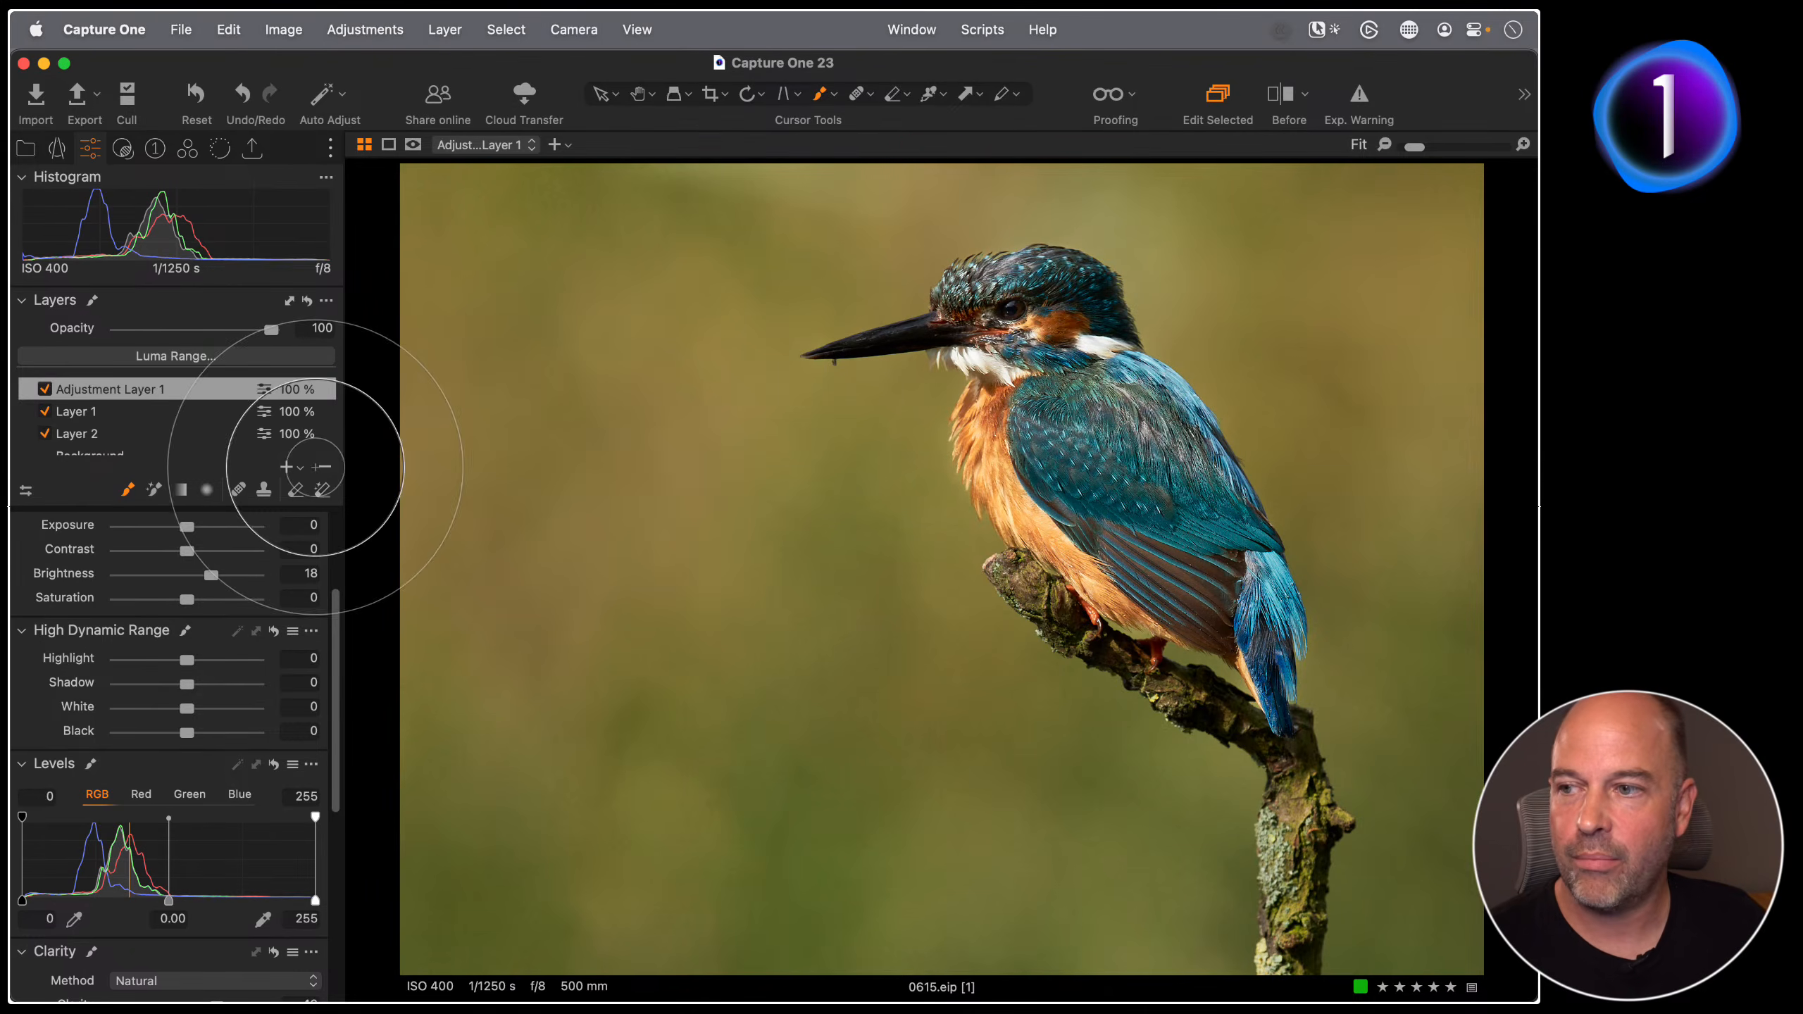
pyautogui.rightClick(1107, 497)
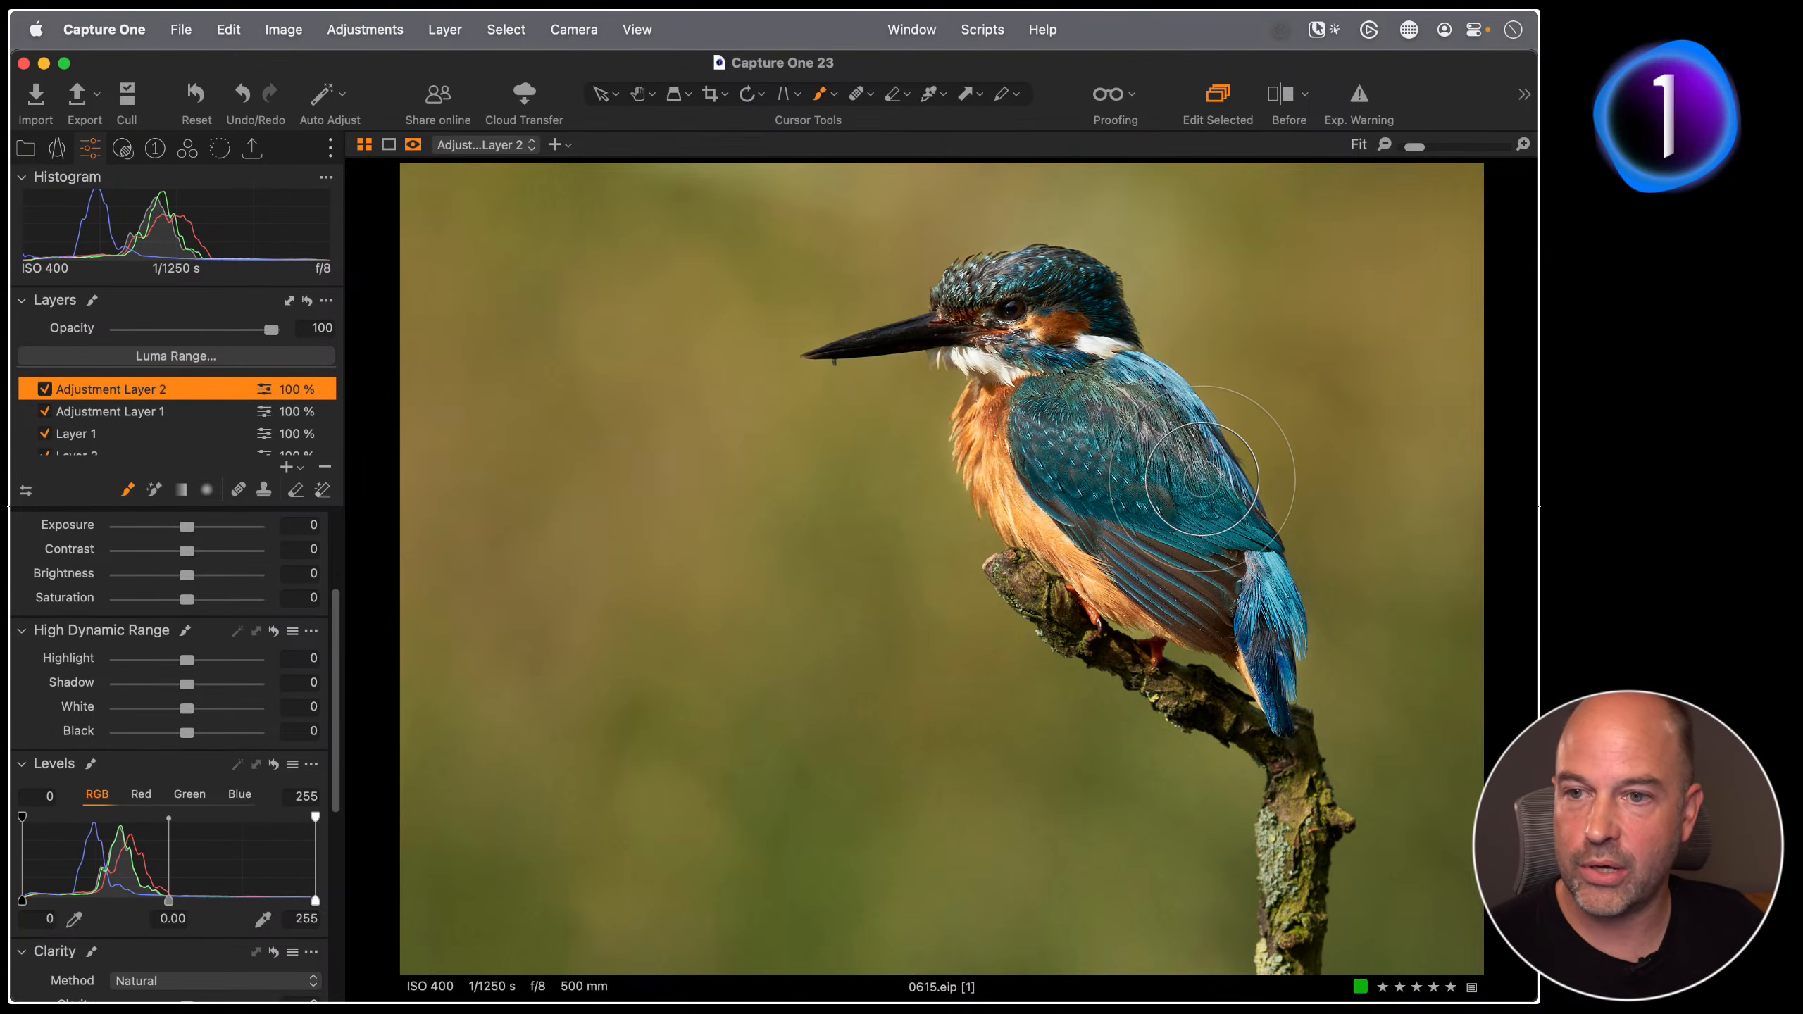
pyautogui.moveTo(1199, 477); pyautogui.dragTo(1236, 527)
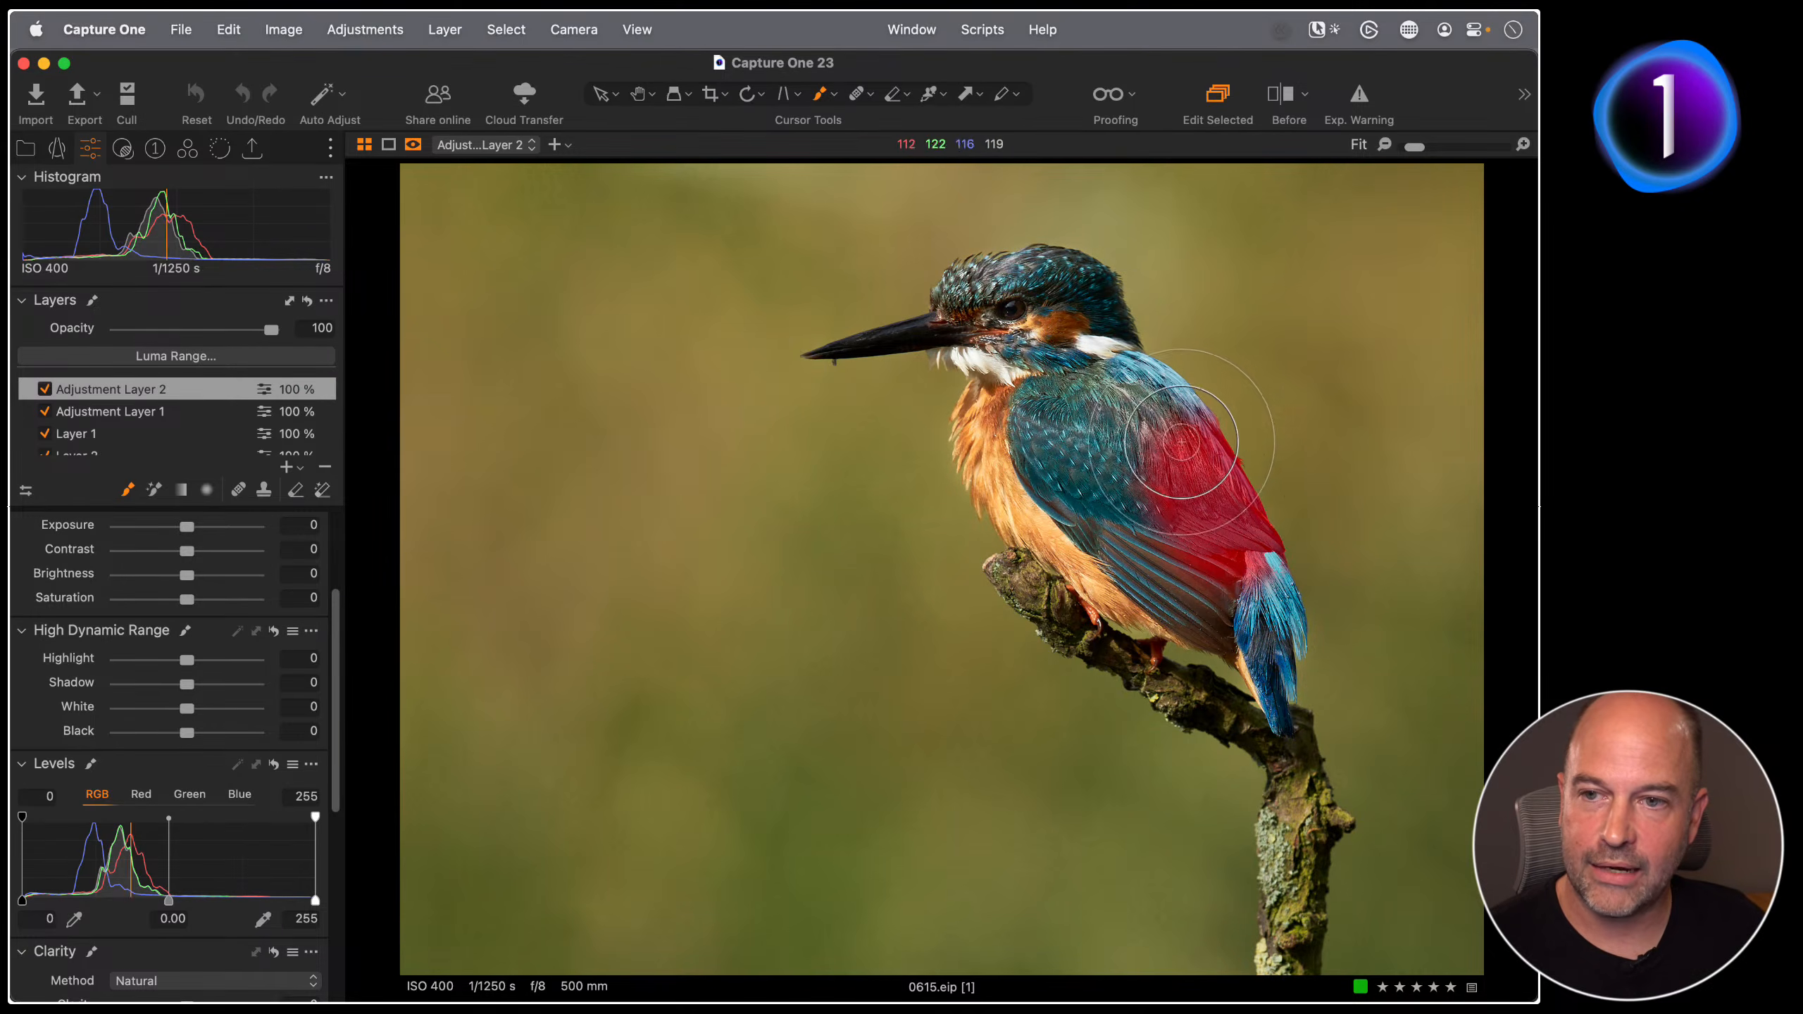
pyautogui.moveTo(1260, 521); pyautogui.dragTo(1274, 639)
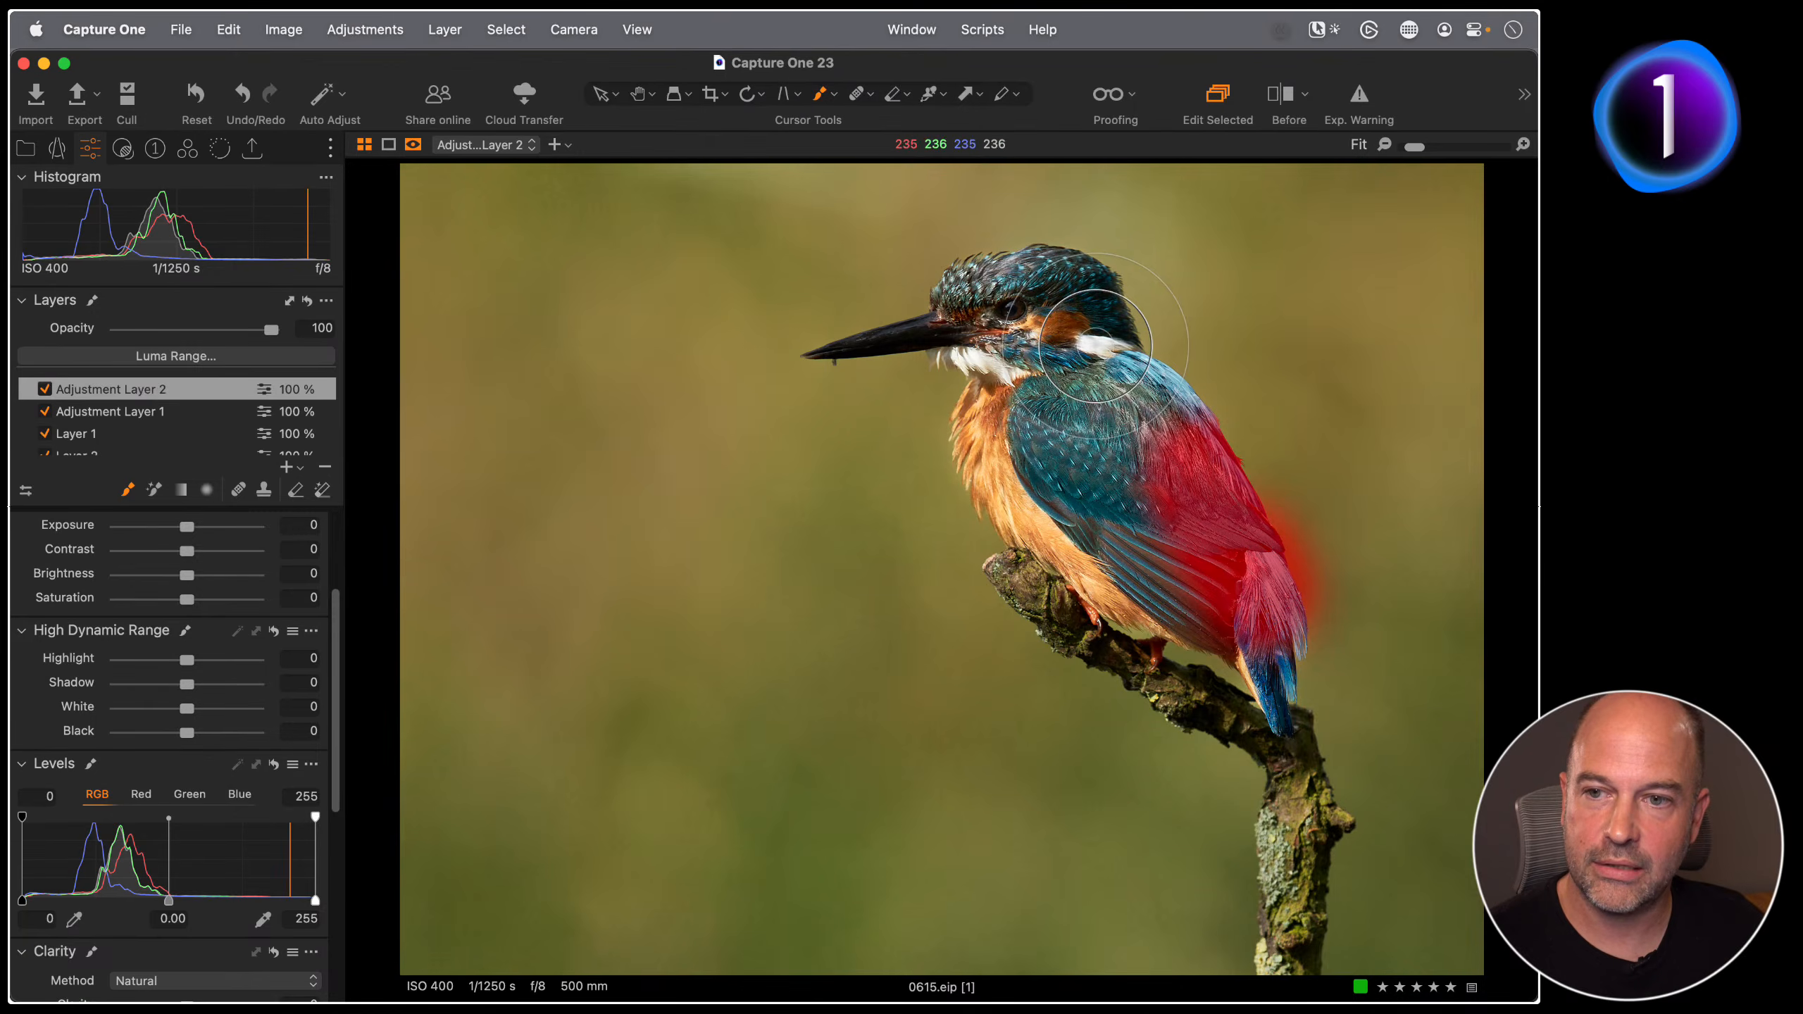
pyautogui.moveTo(1203, 447); pyautogui.dragTo(1169, 400)
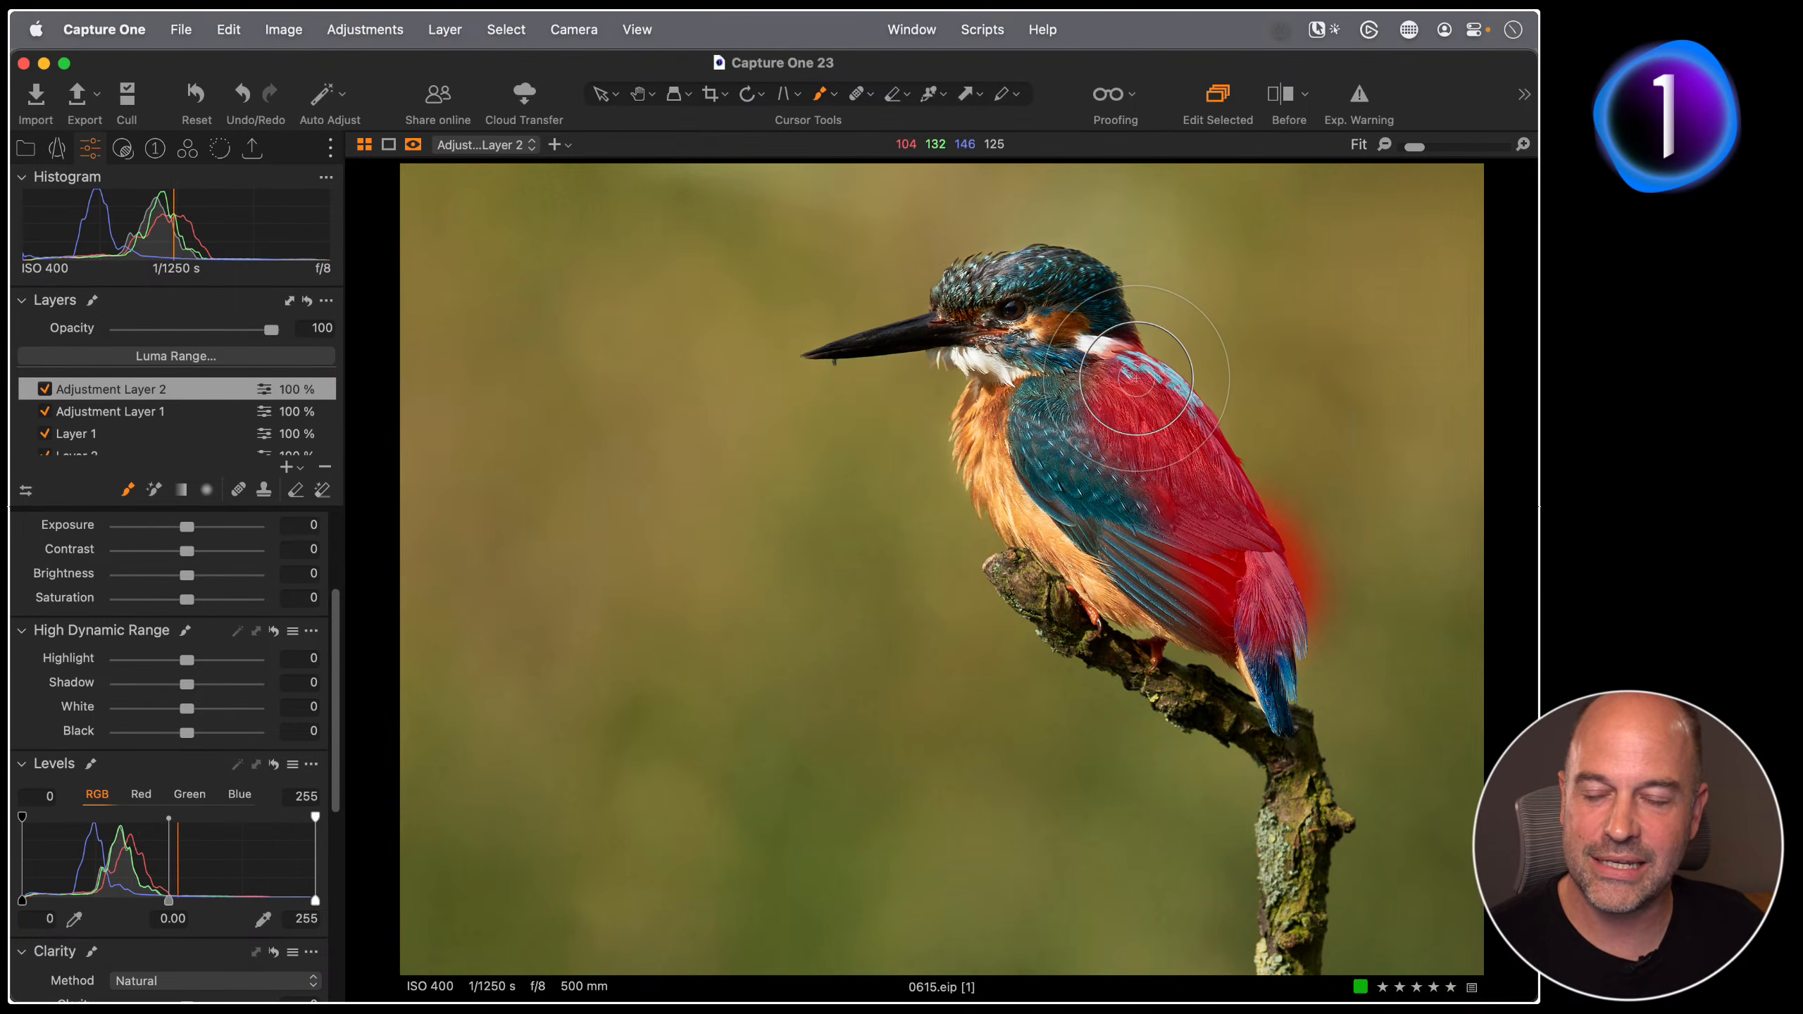
# Step: Delete Adjustment Layer 2 with its auto-masked strokes and open the lake image Yellowstone_23-07-18_1775.RAF
pyautogui.click(325, 467)
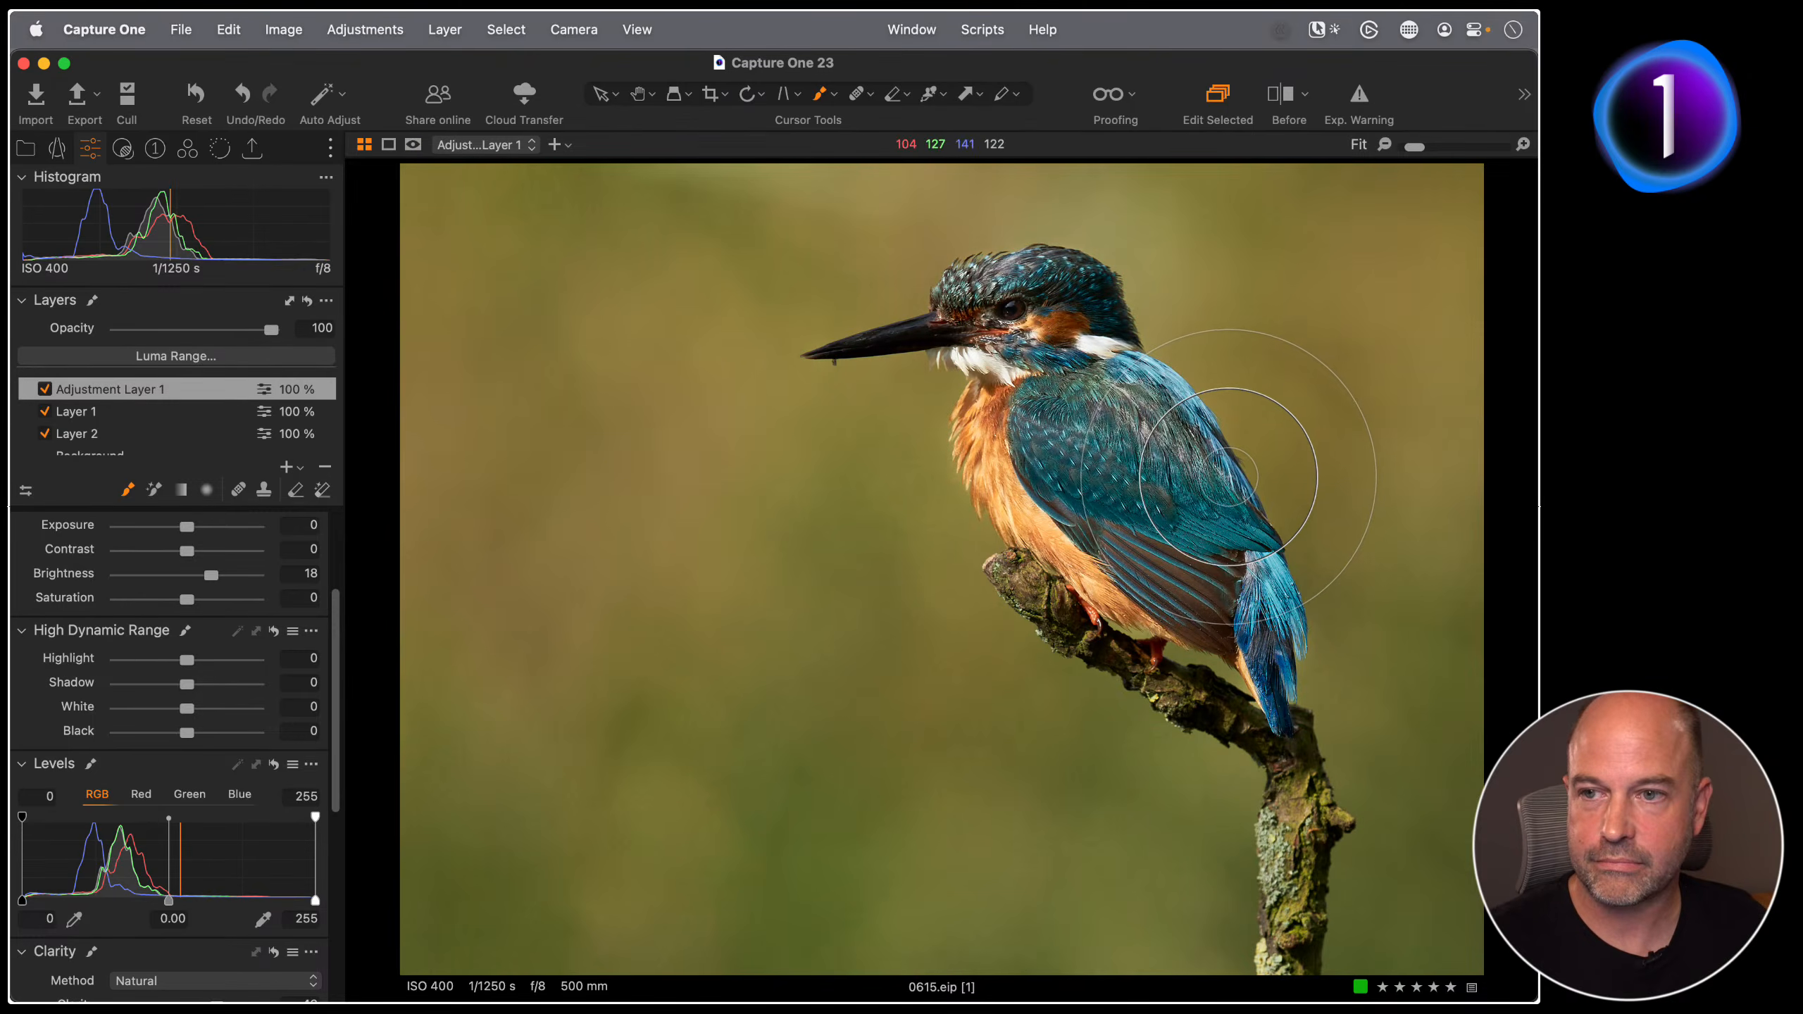
pyautogui.press('super+alt+v')
pyautogui.doubleClick(1303, 368)
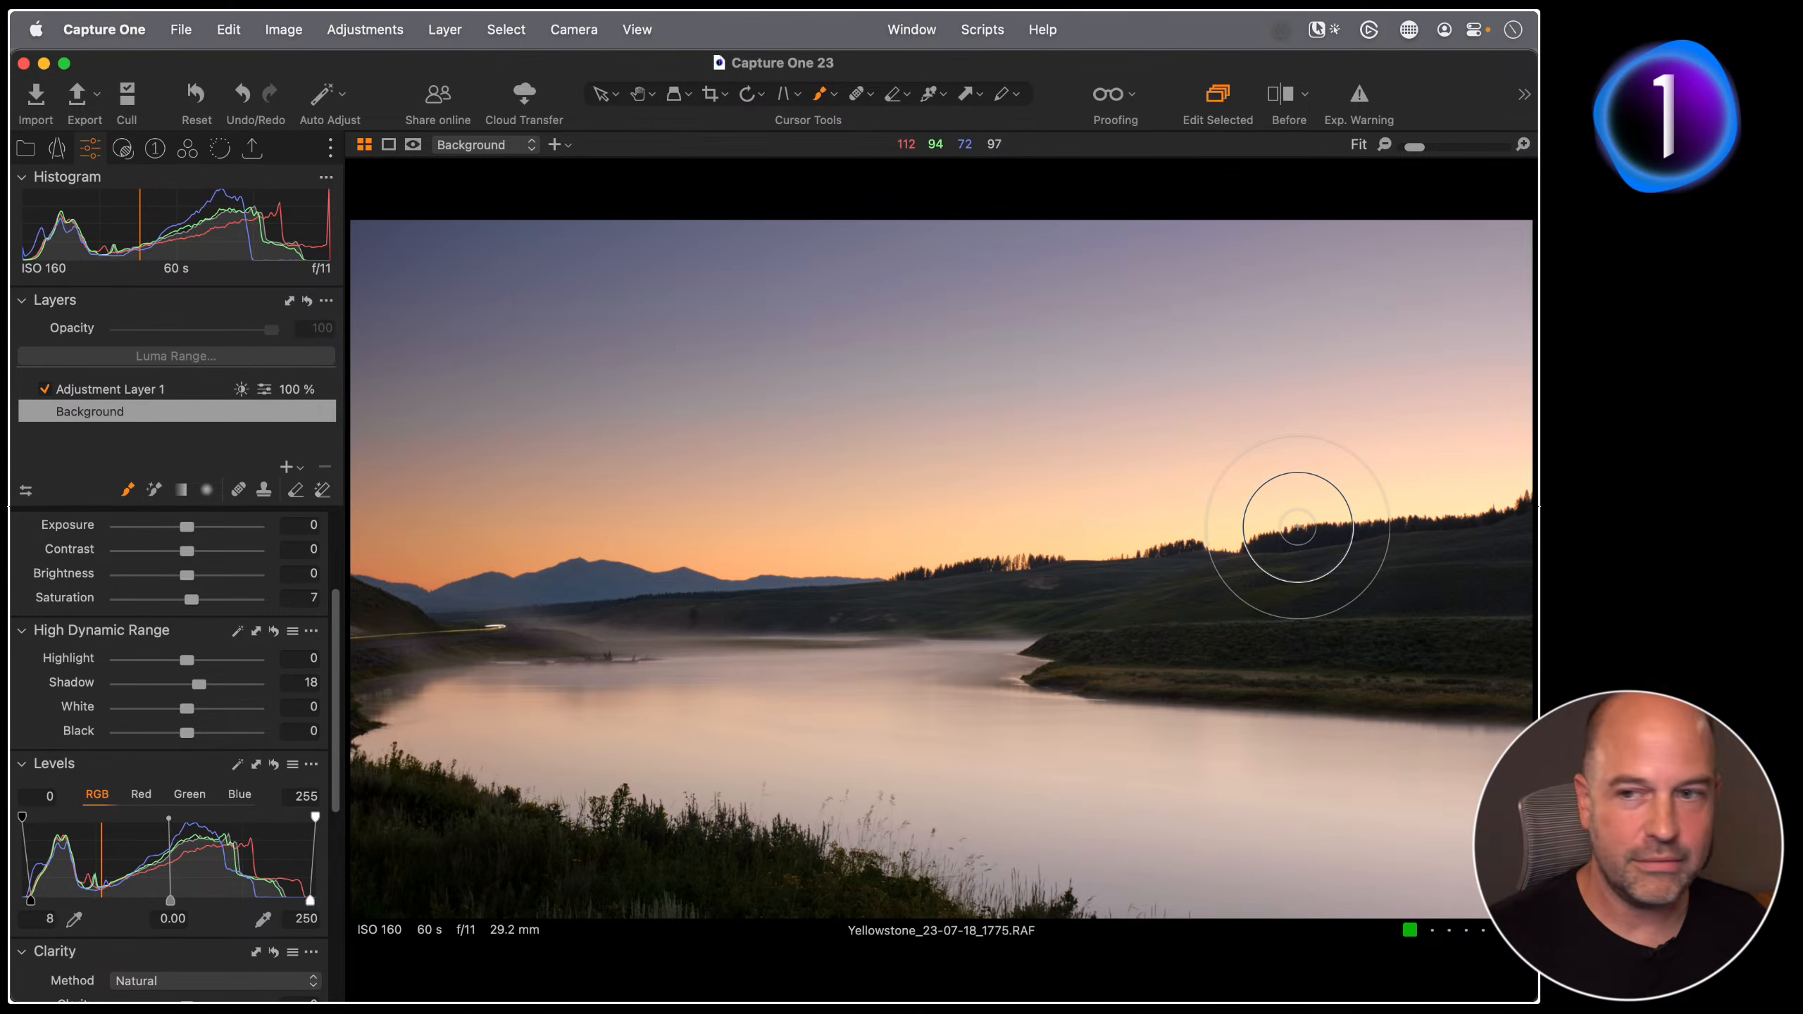
# Step: Reduce the brush size interactively over the lake image, testing several sizes including 358
pyautogui.rightClick(879, 474)
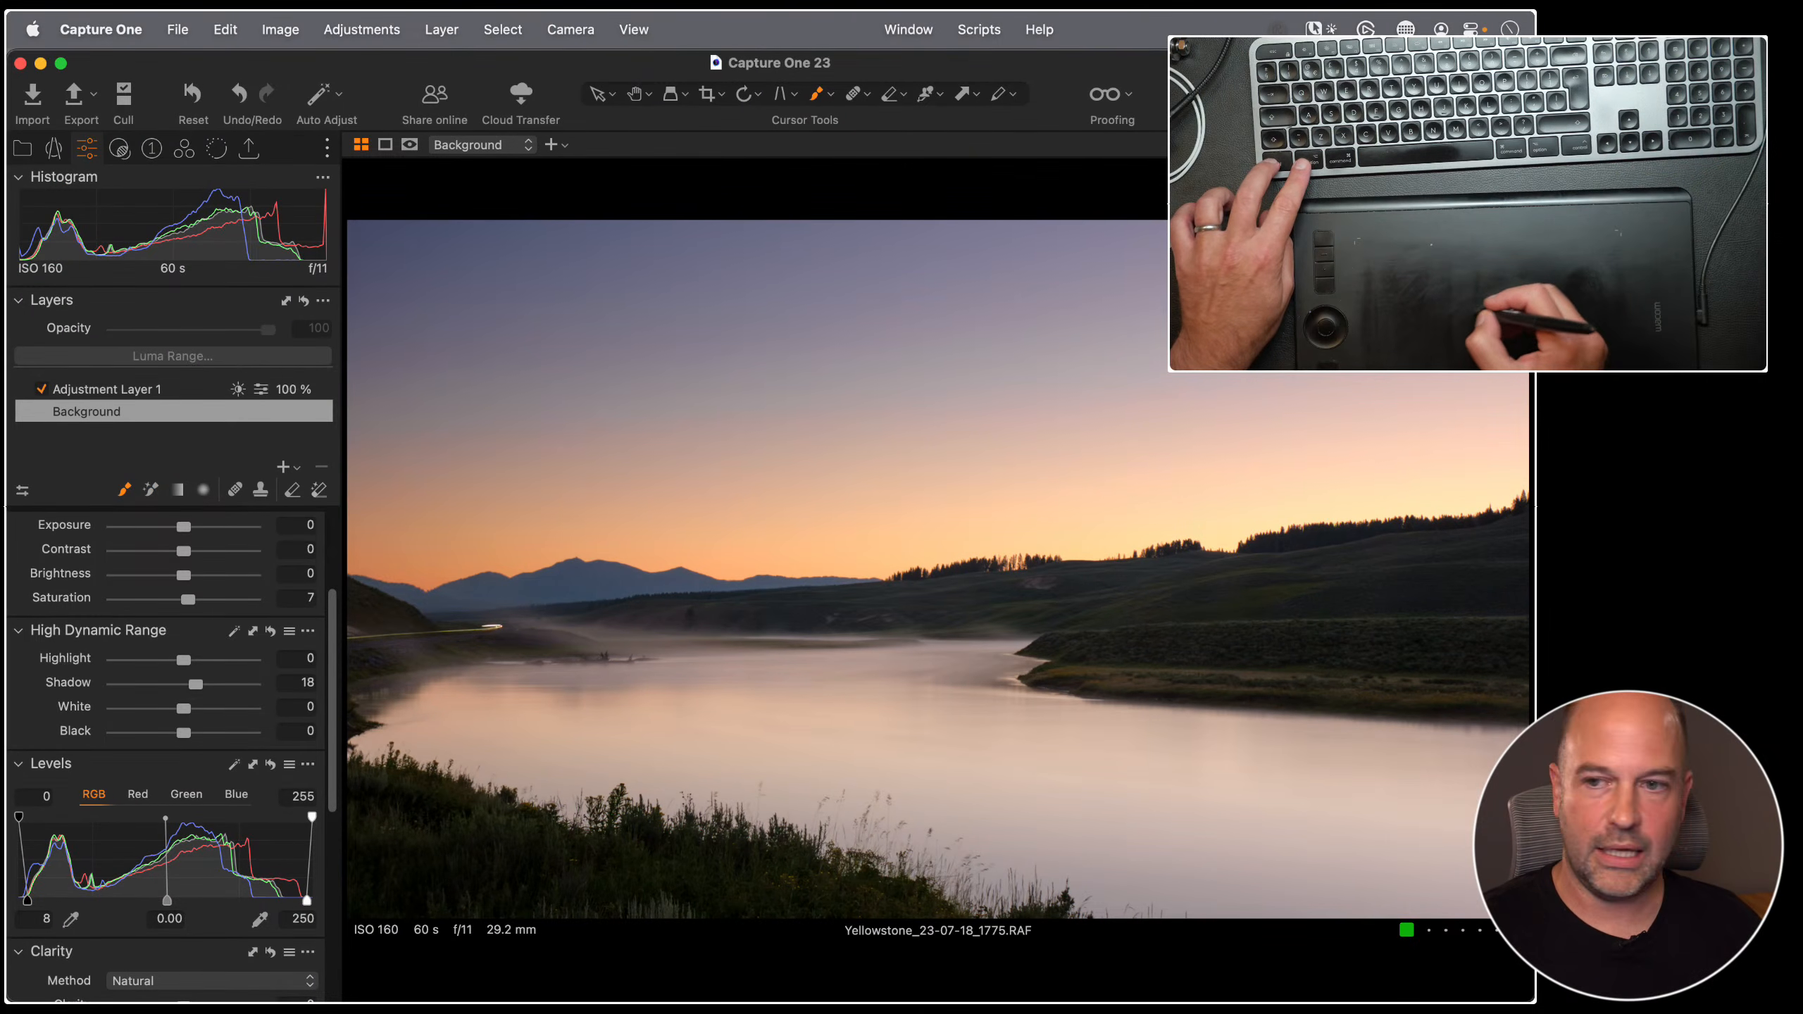
pyautogui.hotkey('ctrl', 'alt')
pyautogui.moveTo(1184, 623); pyautogui.dragTo(1145, 620)
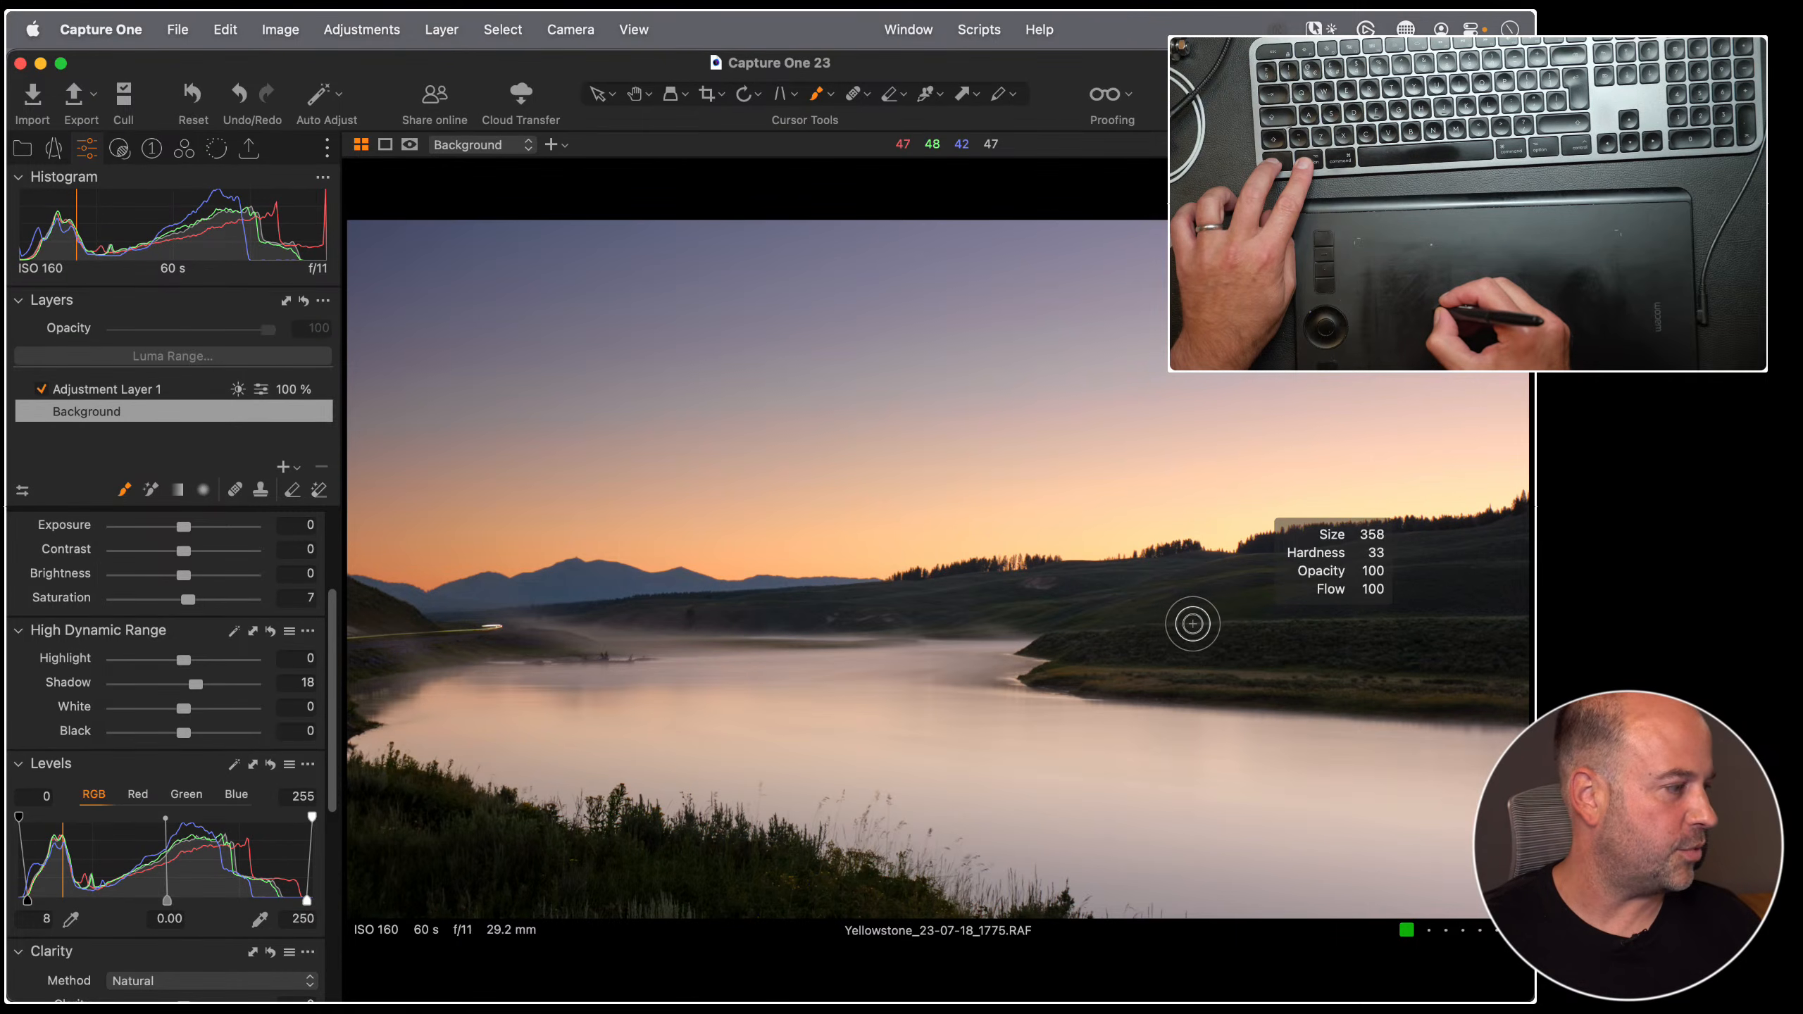
pyautogui.moveTo(1207, 623); pyautogui.dragTo(1174, 620)
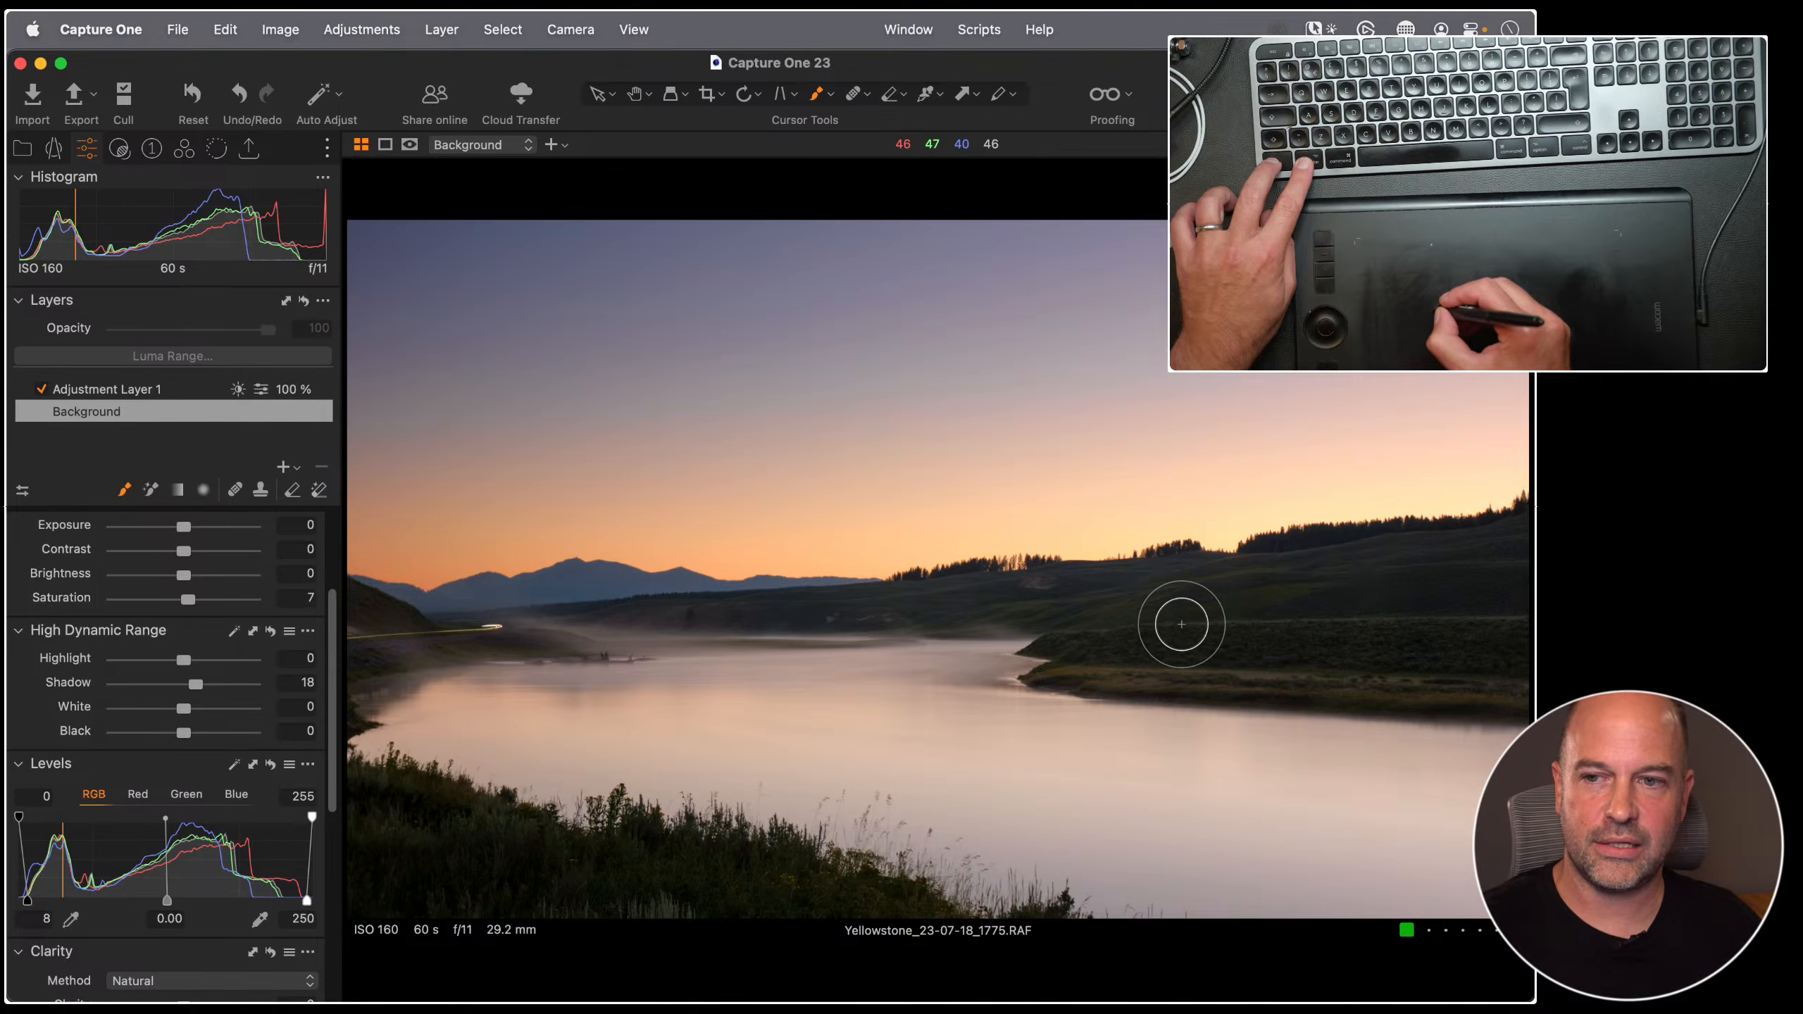
pyautogui.rightClick(1138, 541)
pyautogui.moveTo(1129, 560)
pyautogui.mouseDown()
pyautogui.moveTo(1157, 561)
pyautogui.moveTo(1126, 561)
pyautogui.mouseUp()
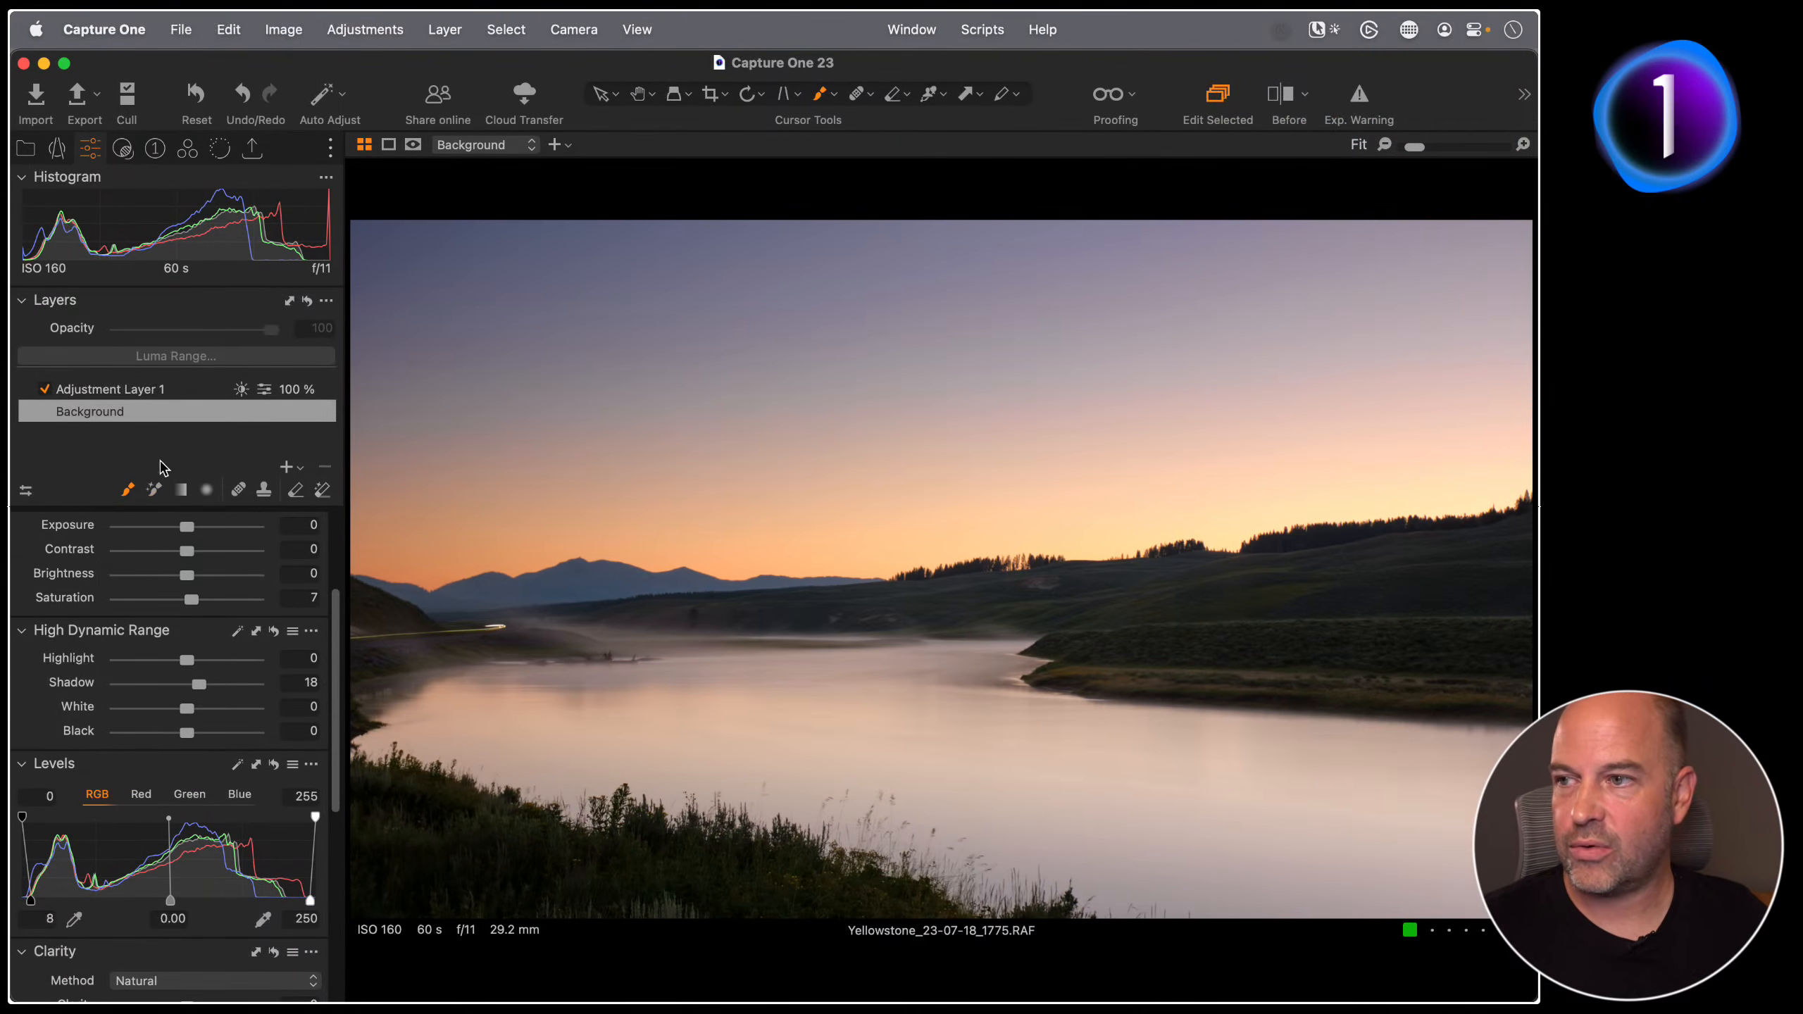
# Step: Replace the existing luma-range layer, Adjustment Layer 1, with a new filled adjustment layer
pyautogui.click(146, 393)
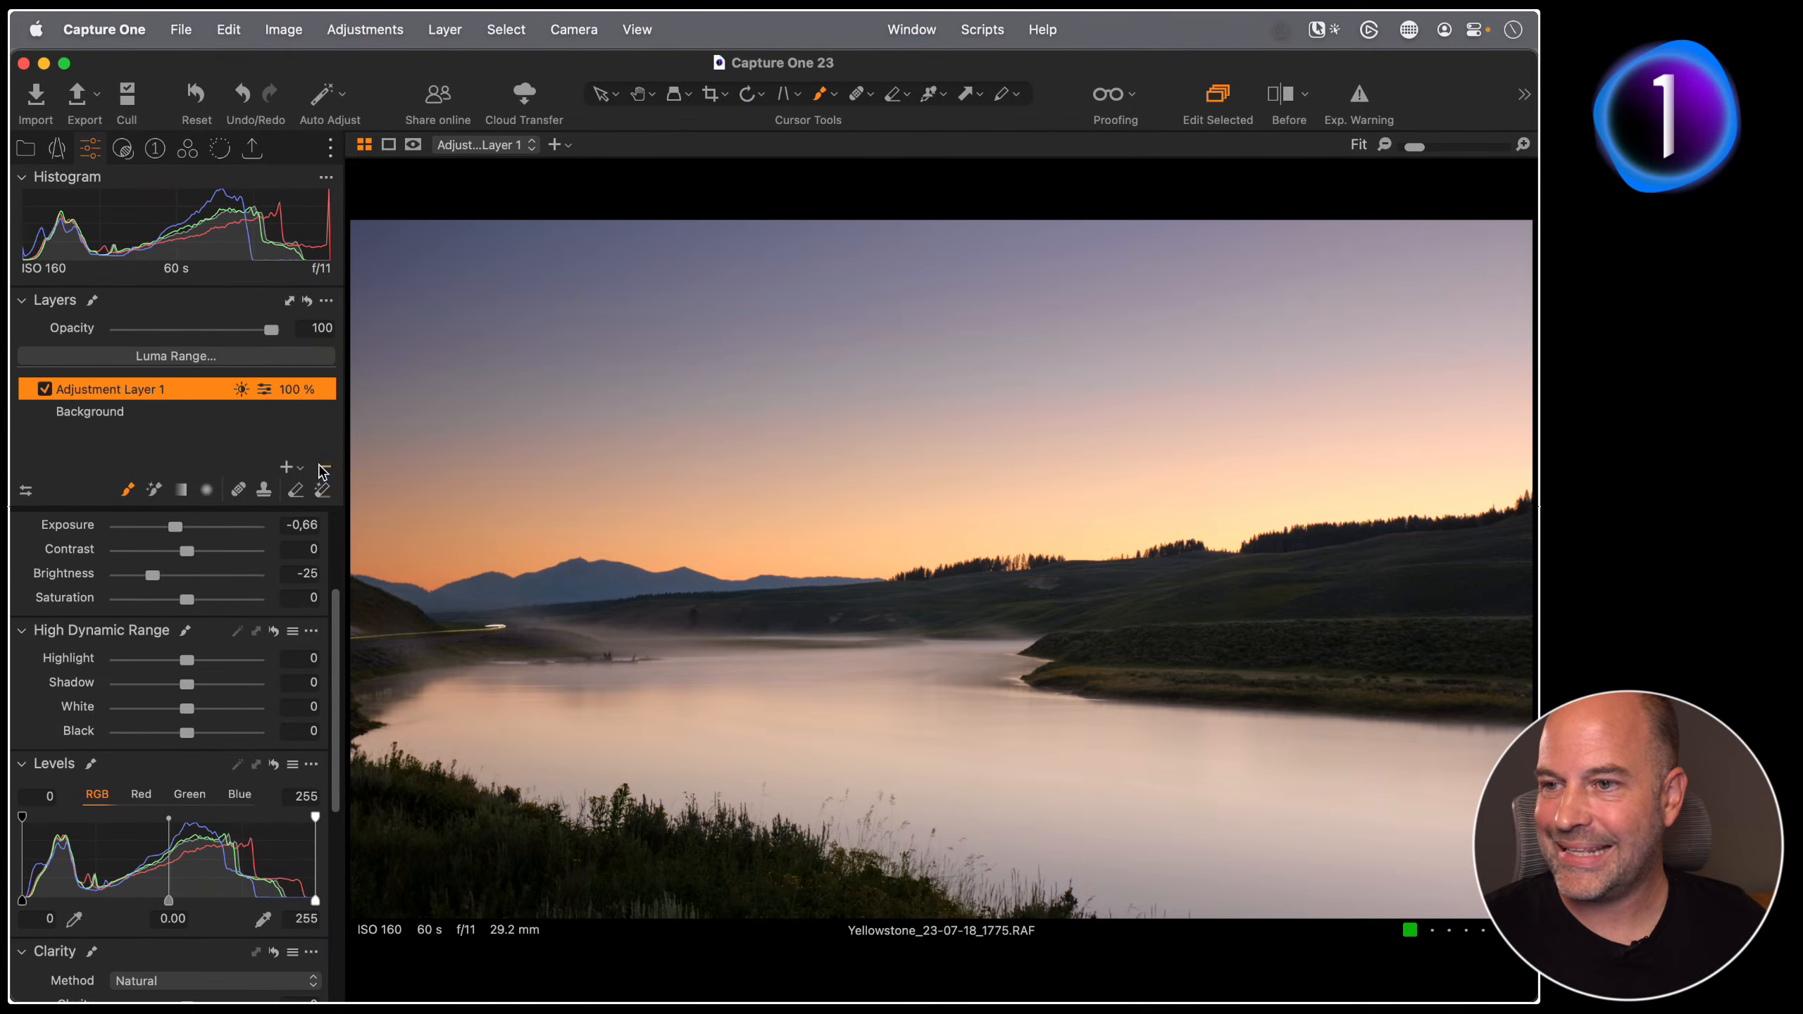
pyautogui.click(321, 468)
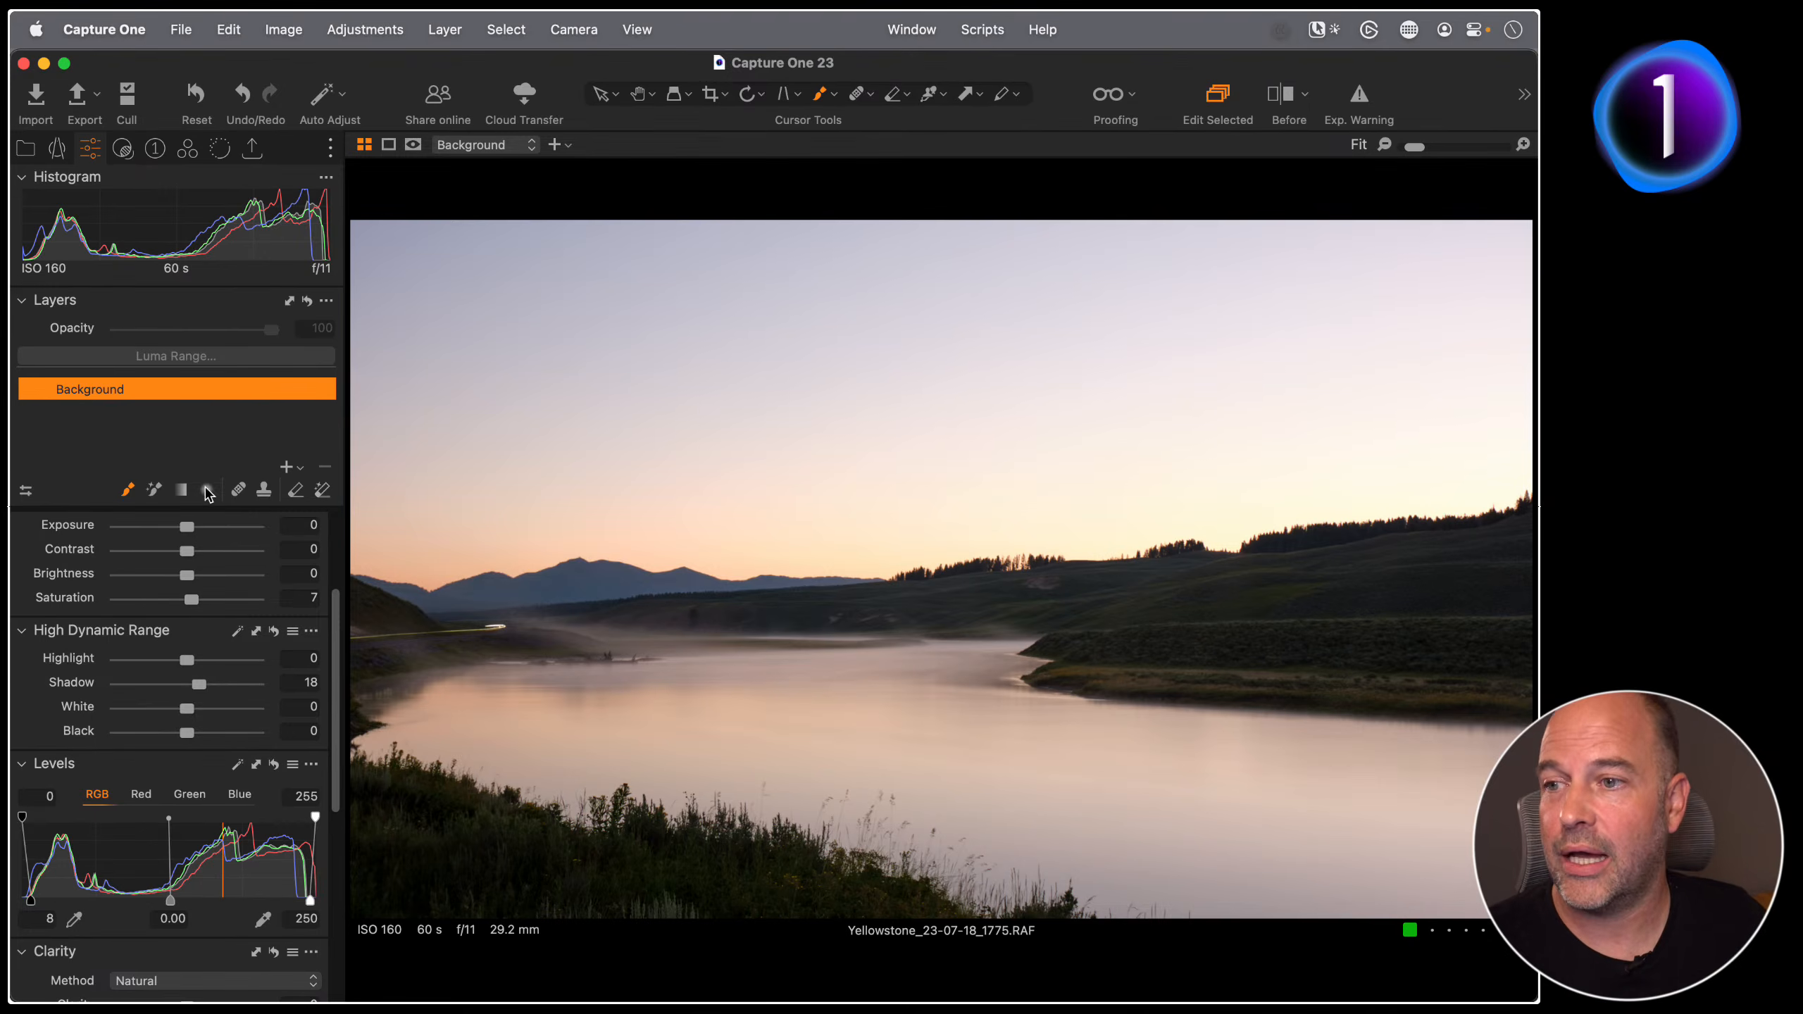
pyautogui.click(291, 466)
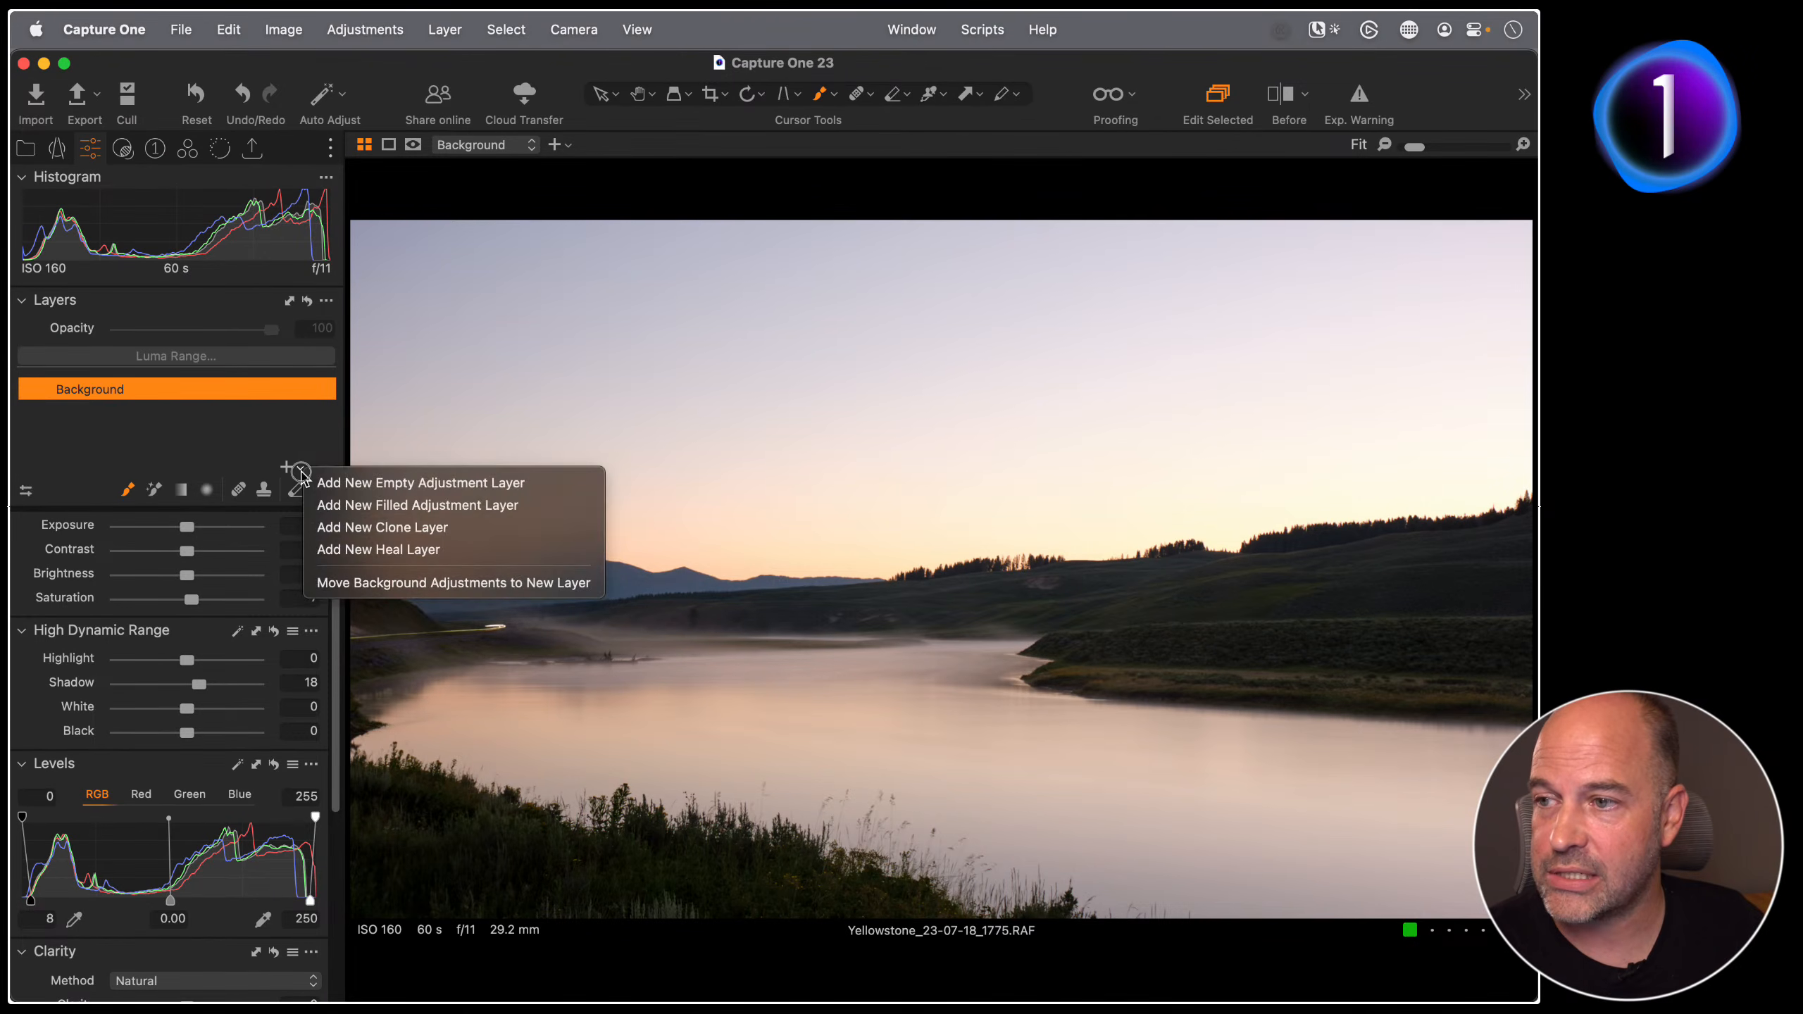
pyautogui.click(331, 506)
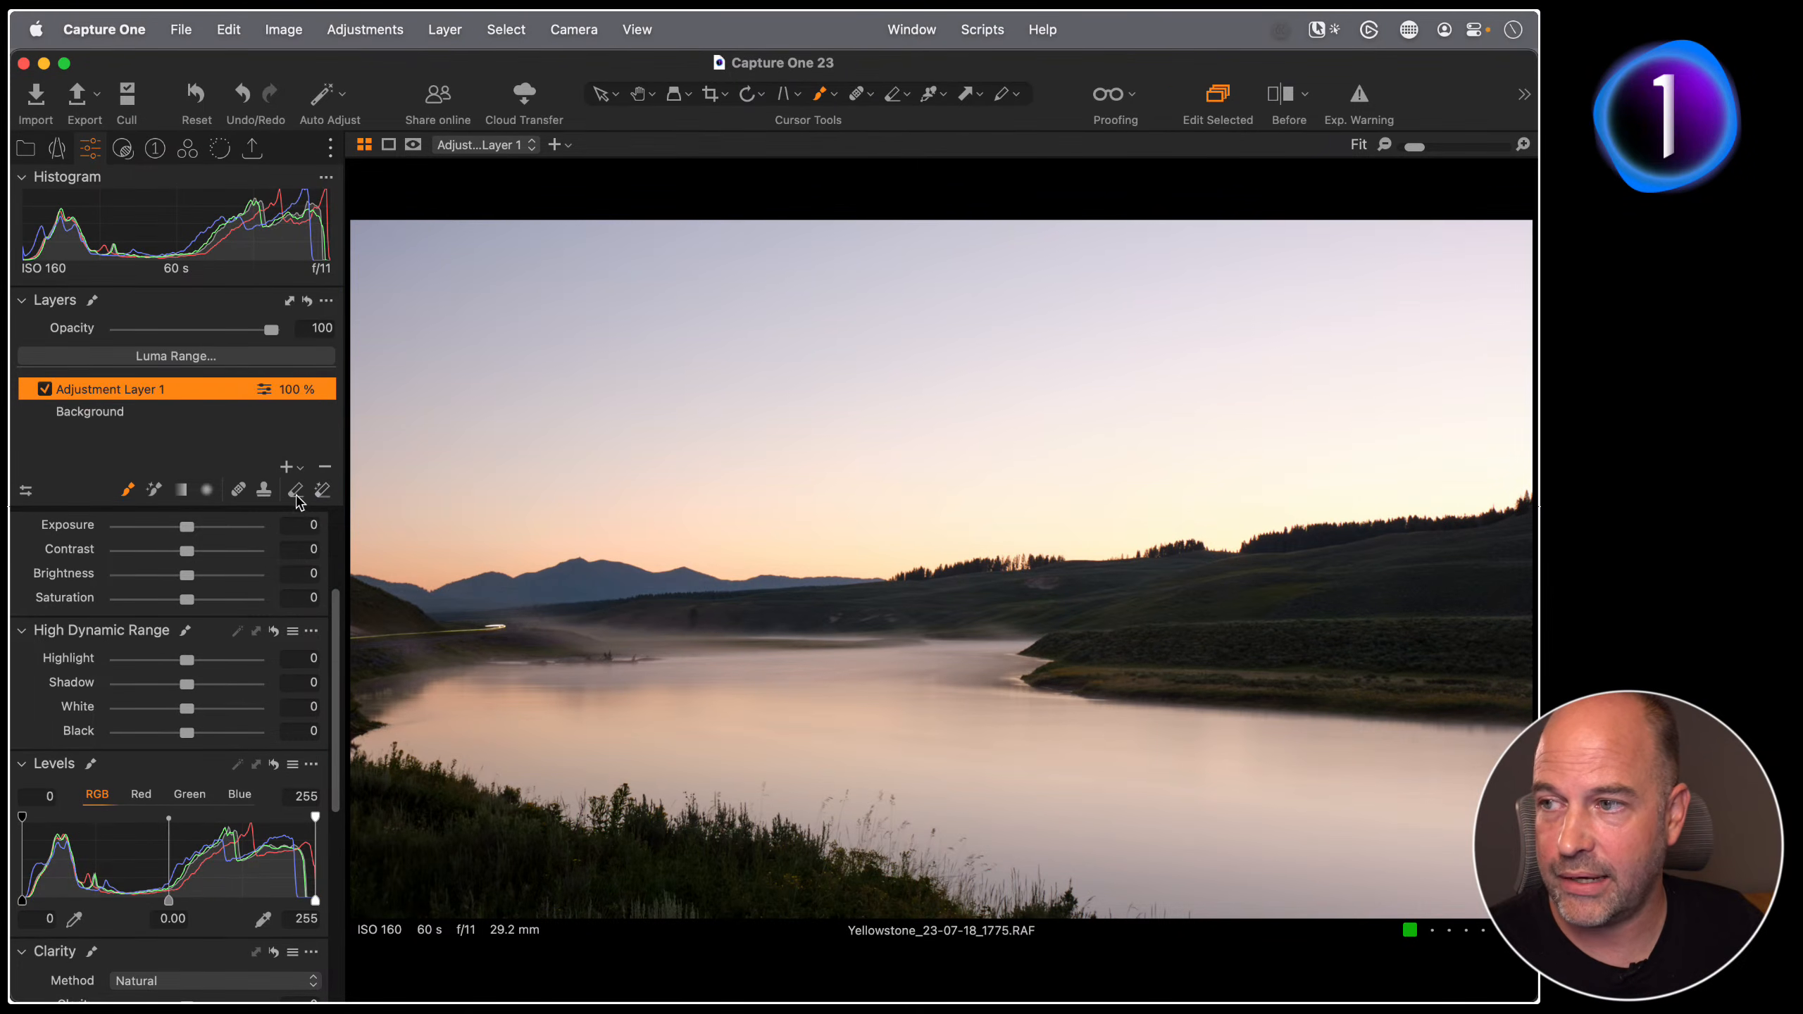
# Step: Inspect the filled layer's mask in grayscale view, and return to the normal image view with the Pan tool active
pyautogui.click(412, 146)
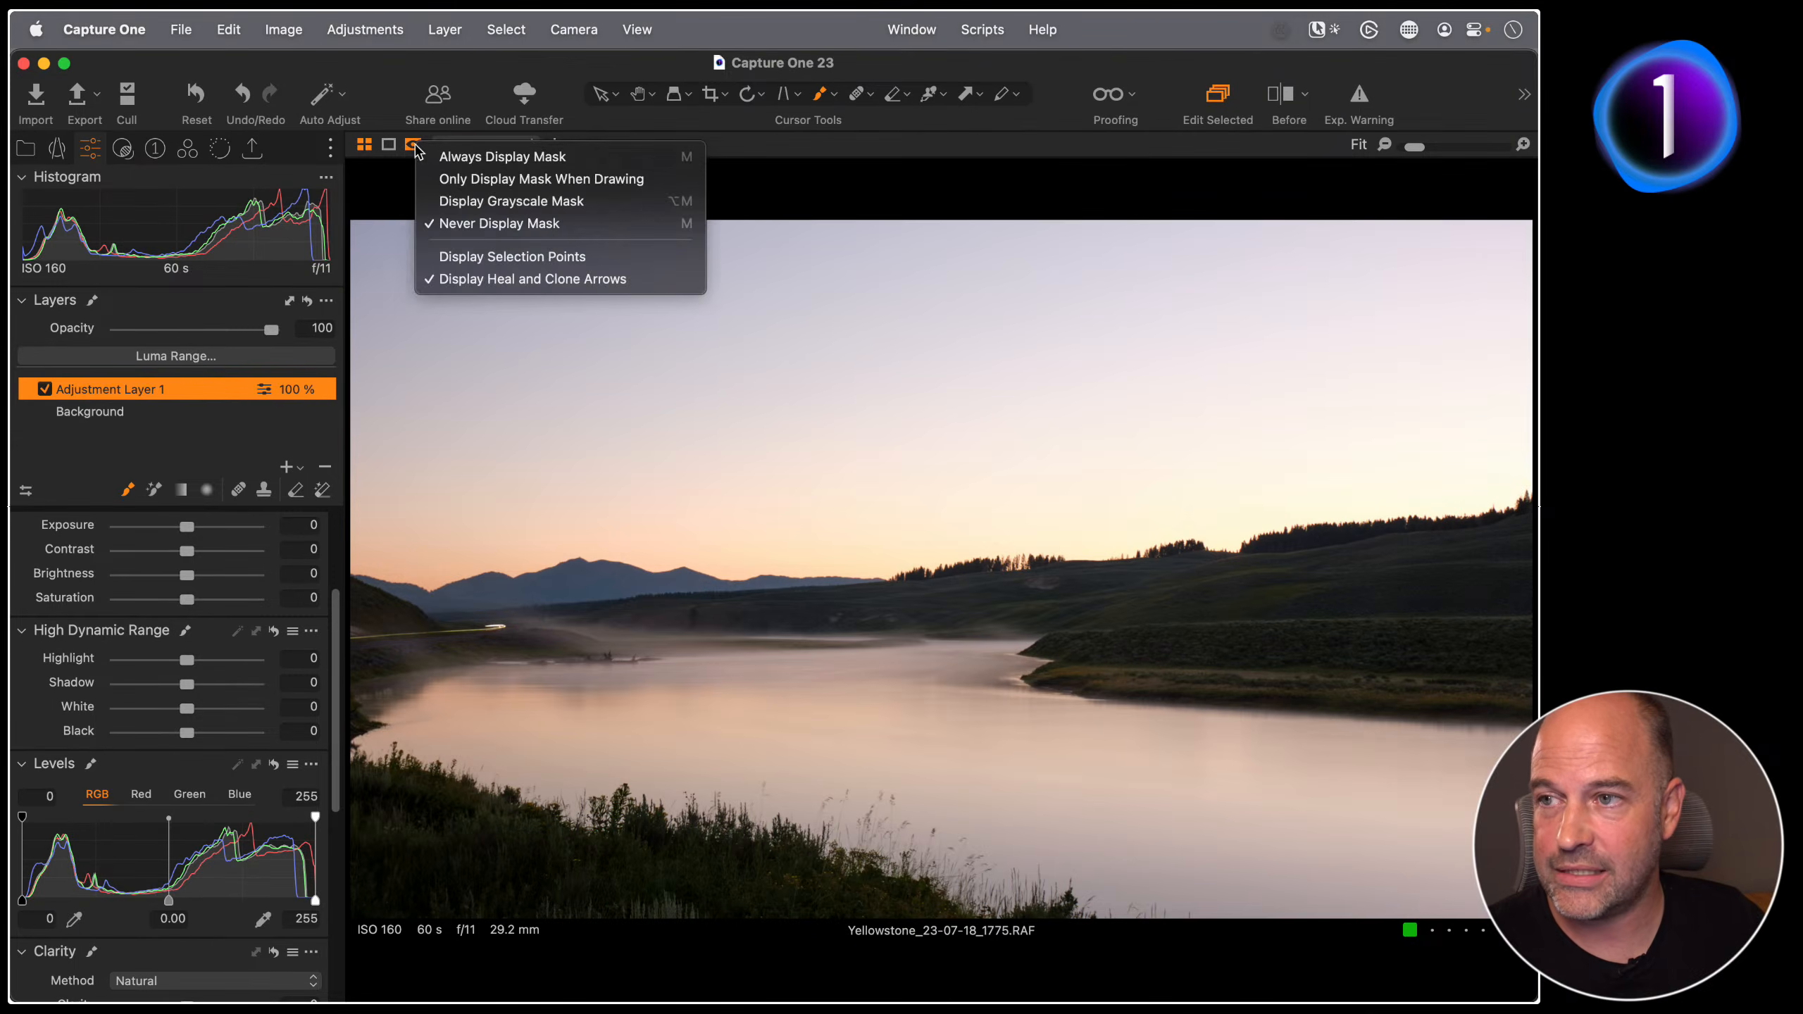
pyautogui.click(594, 206)
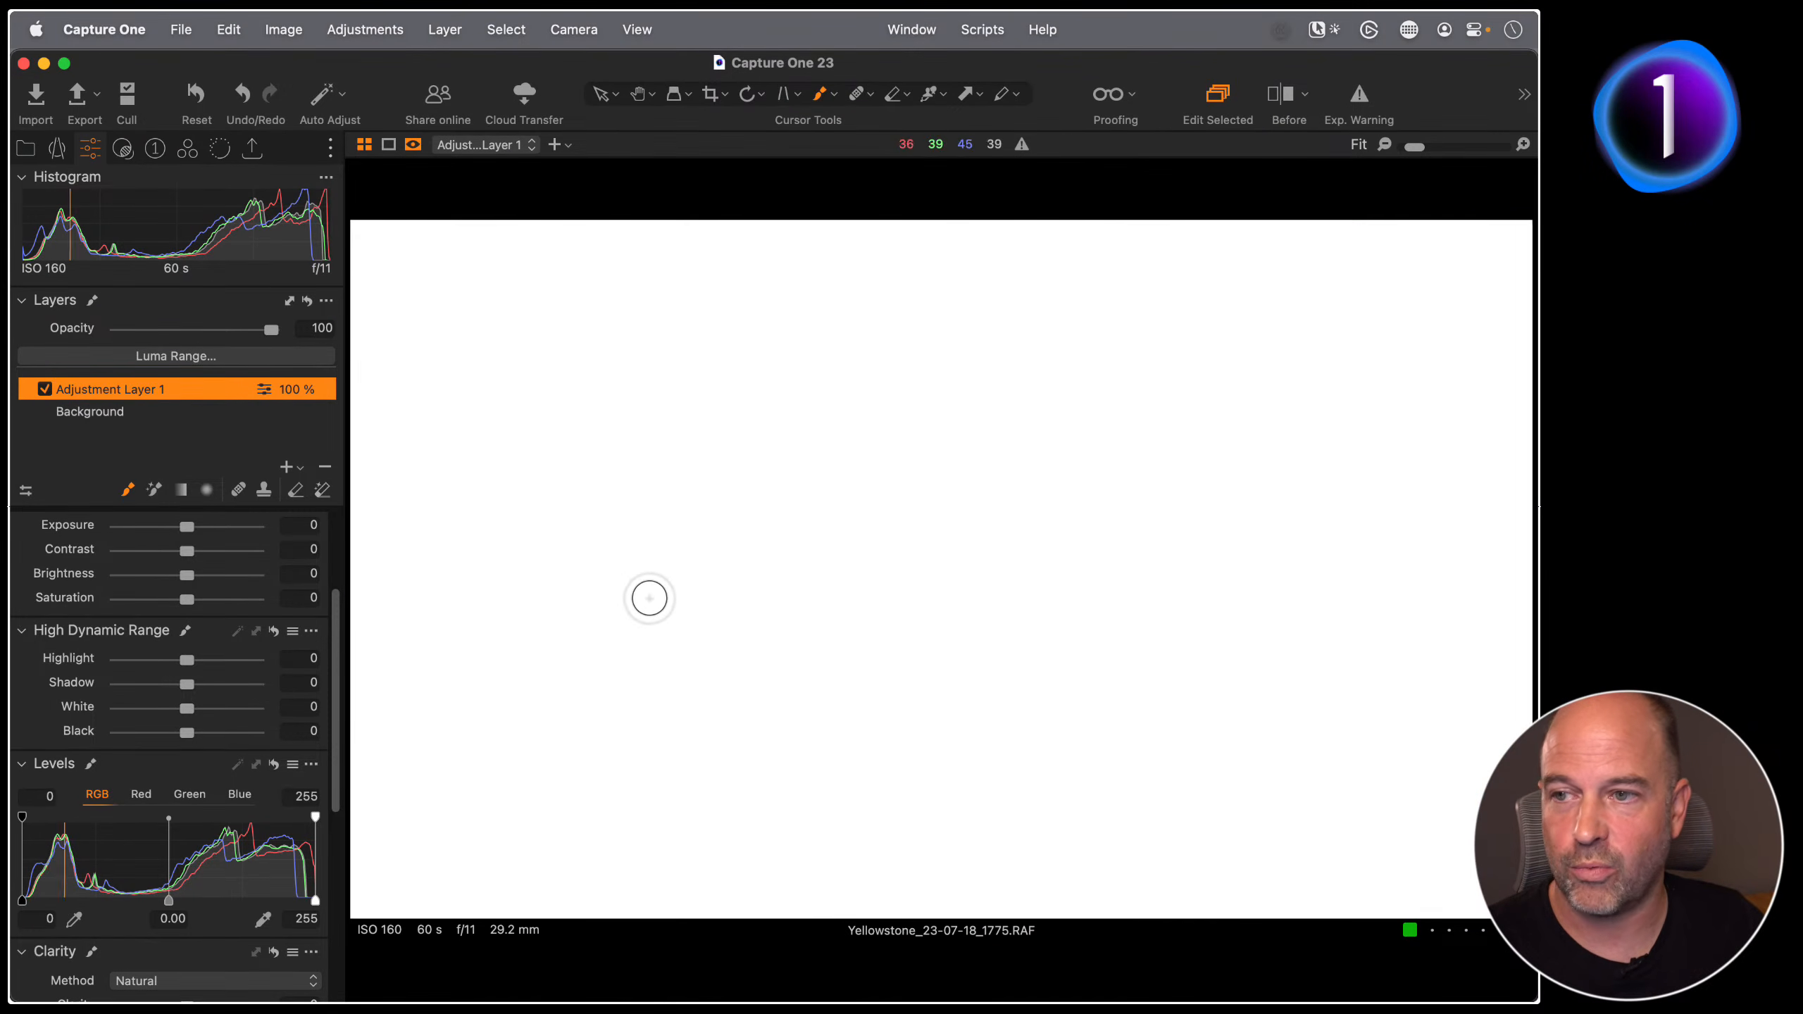
pyautogui.press('h')
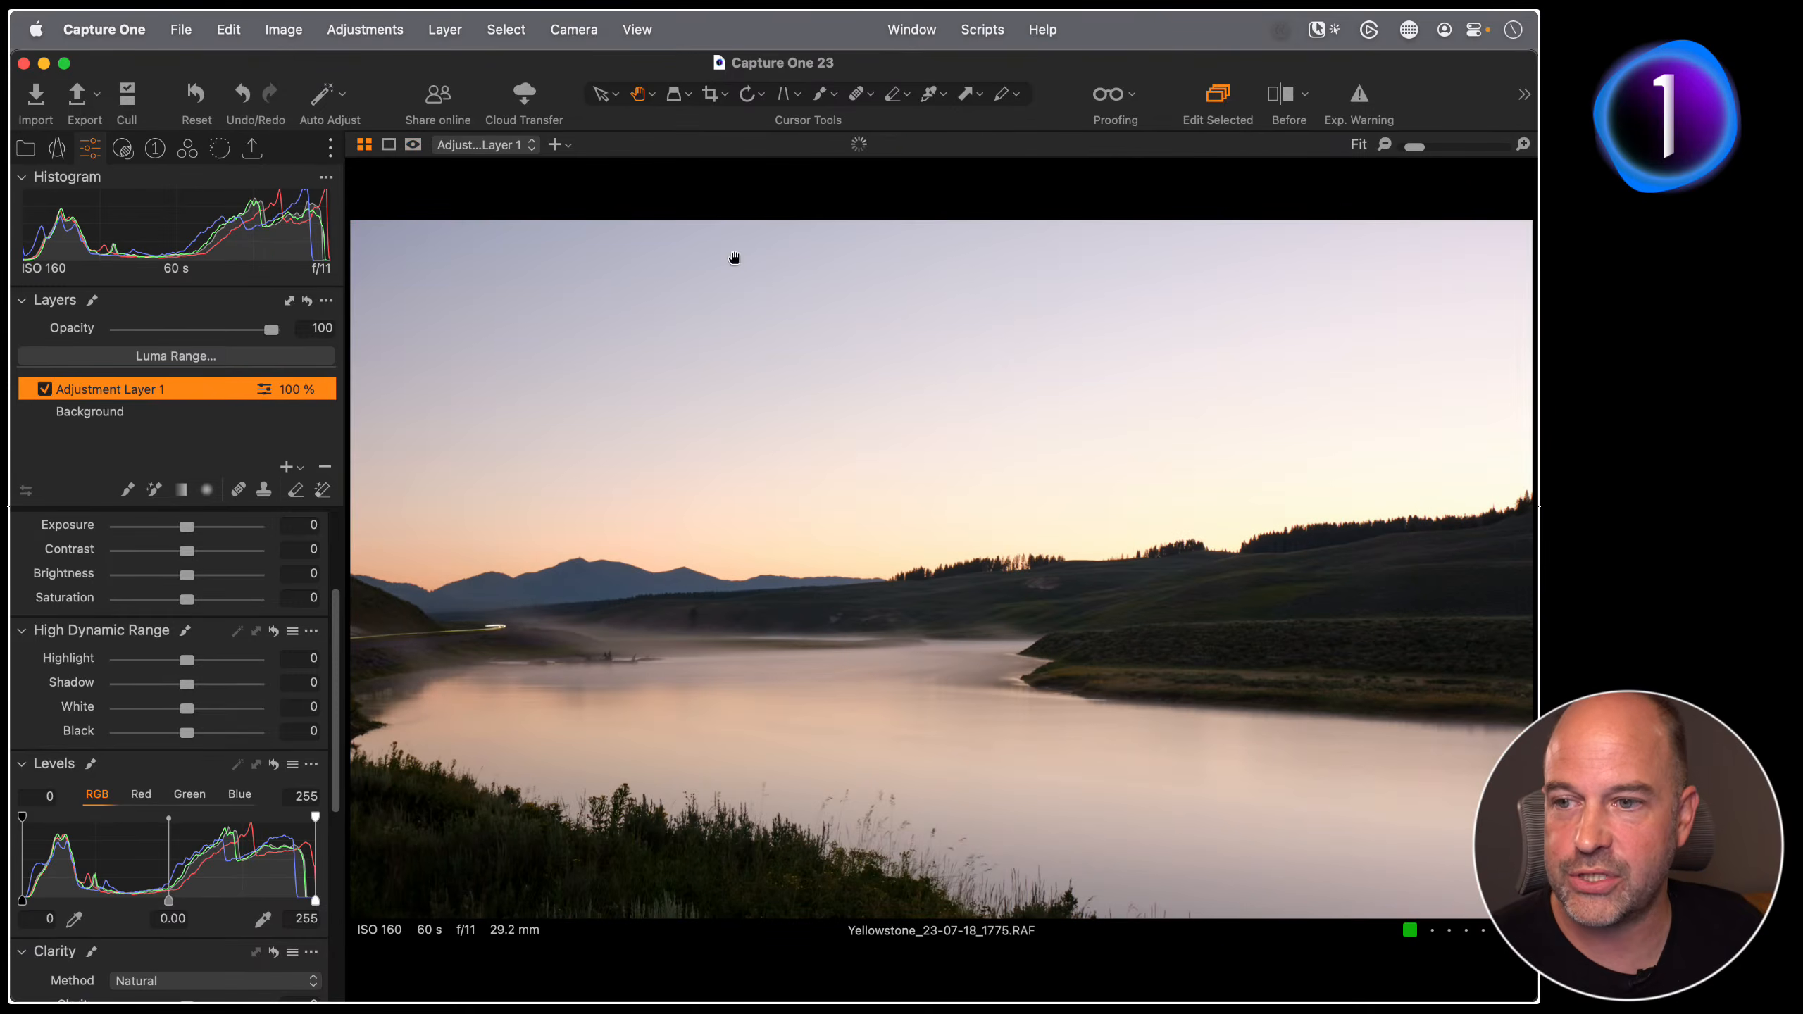
# Step: View the filled layer's mask as an overlay and in grayscale, and open its Luma Range settings clear of the image centre
pyautogui.press('m')
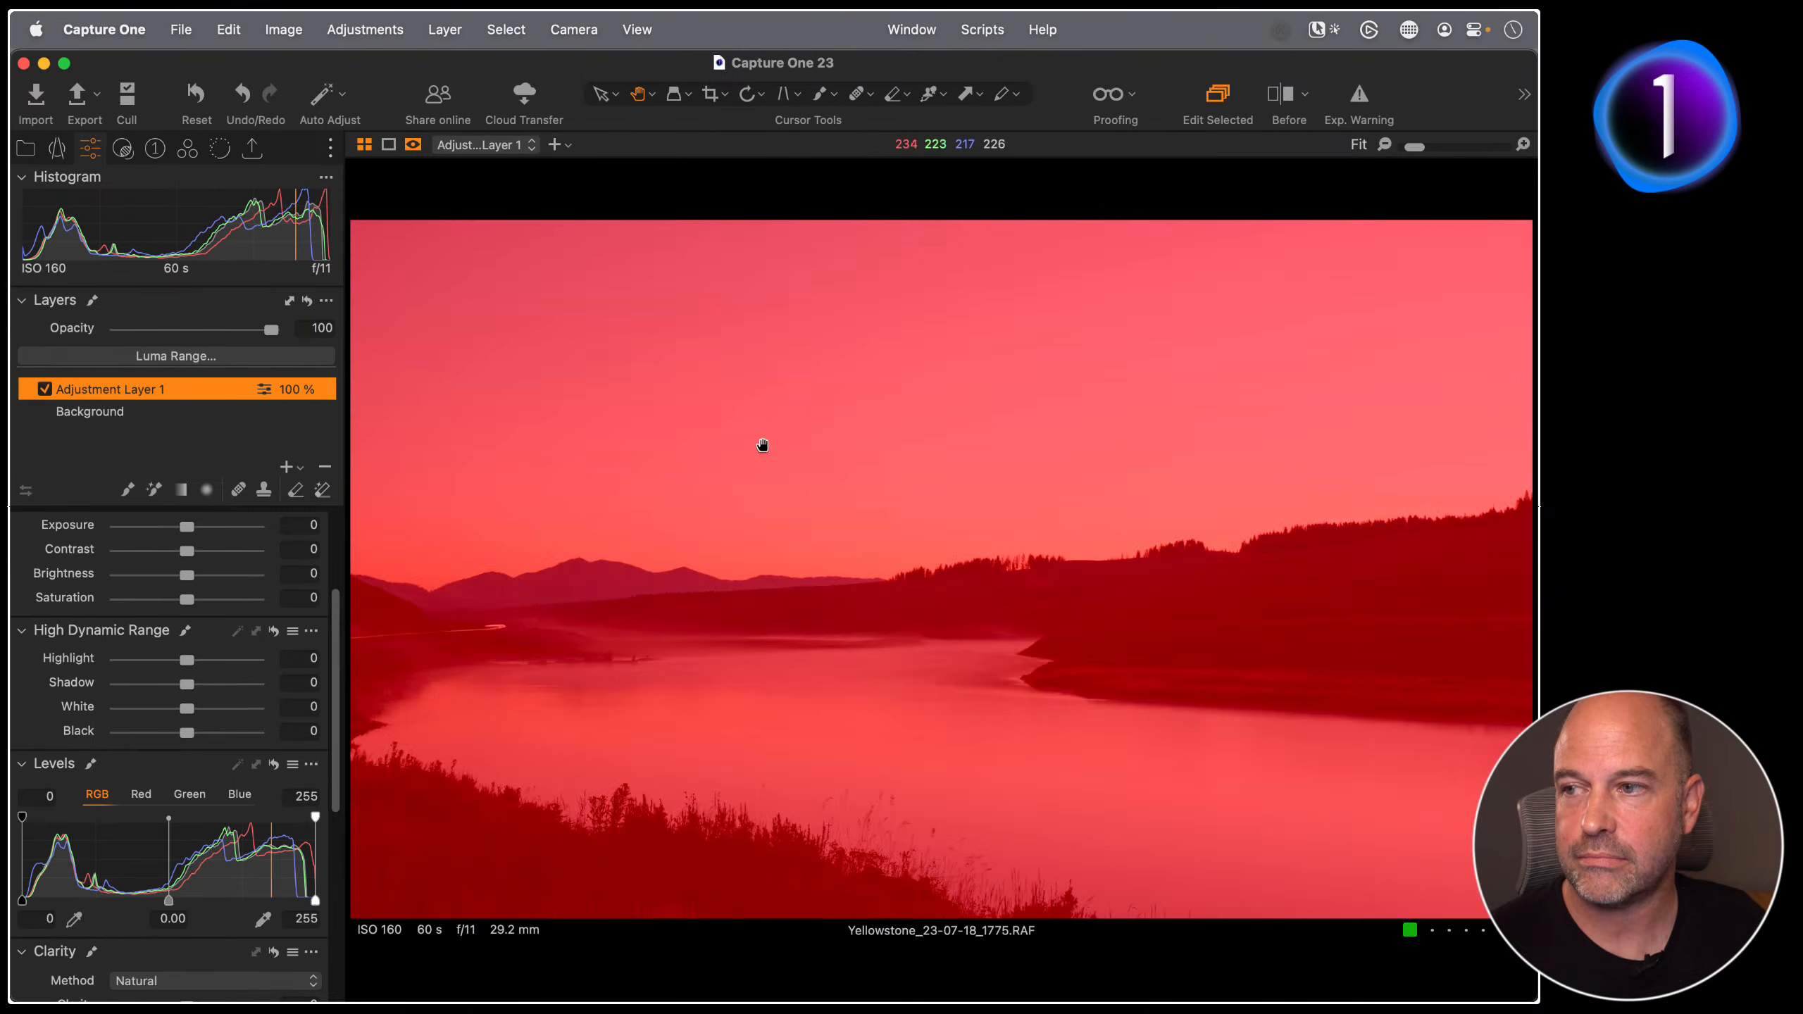
pyautogui.hotkey('alt', 'm')
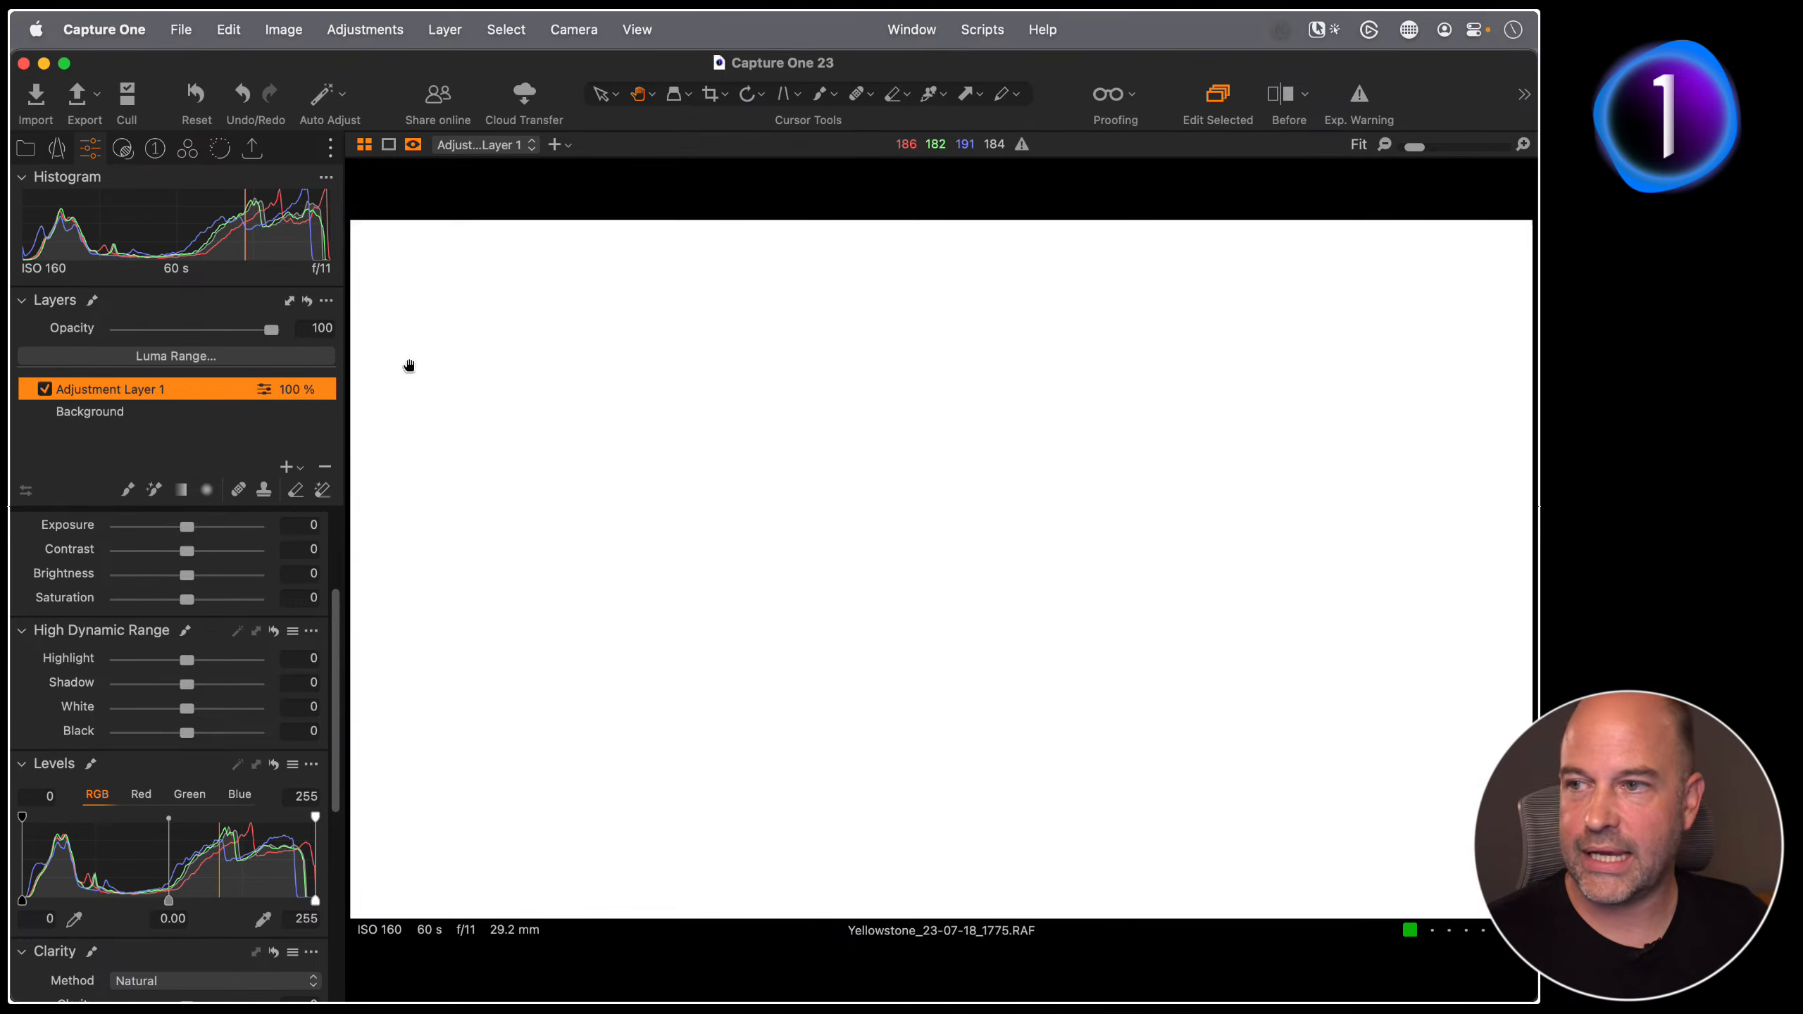
pyautogui.click(176, 355)
pyautogui.moveTo(692, 675); pyautogui.dragTo(656, 267)
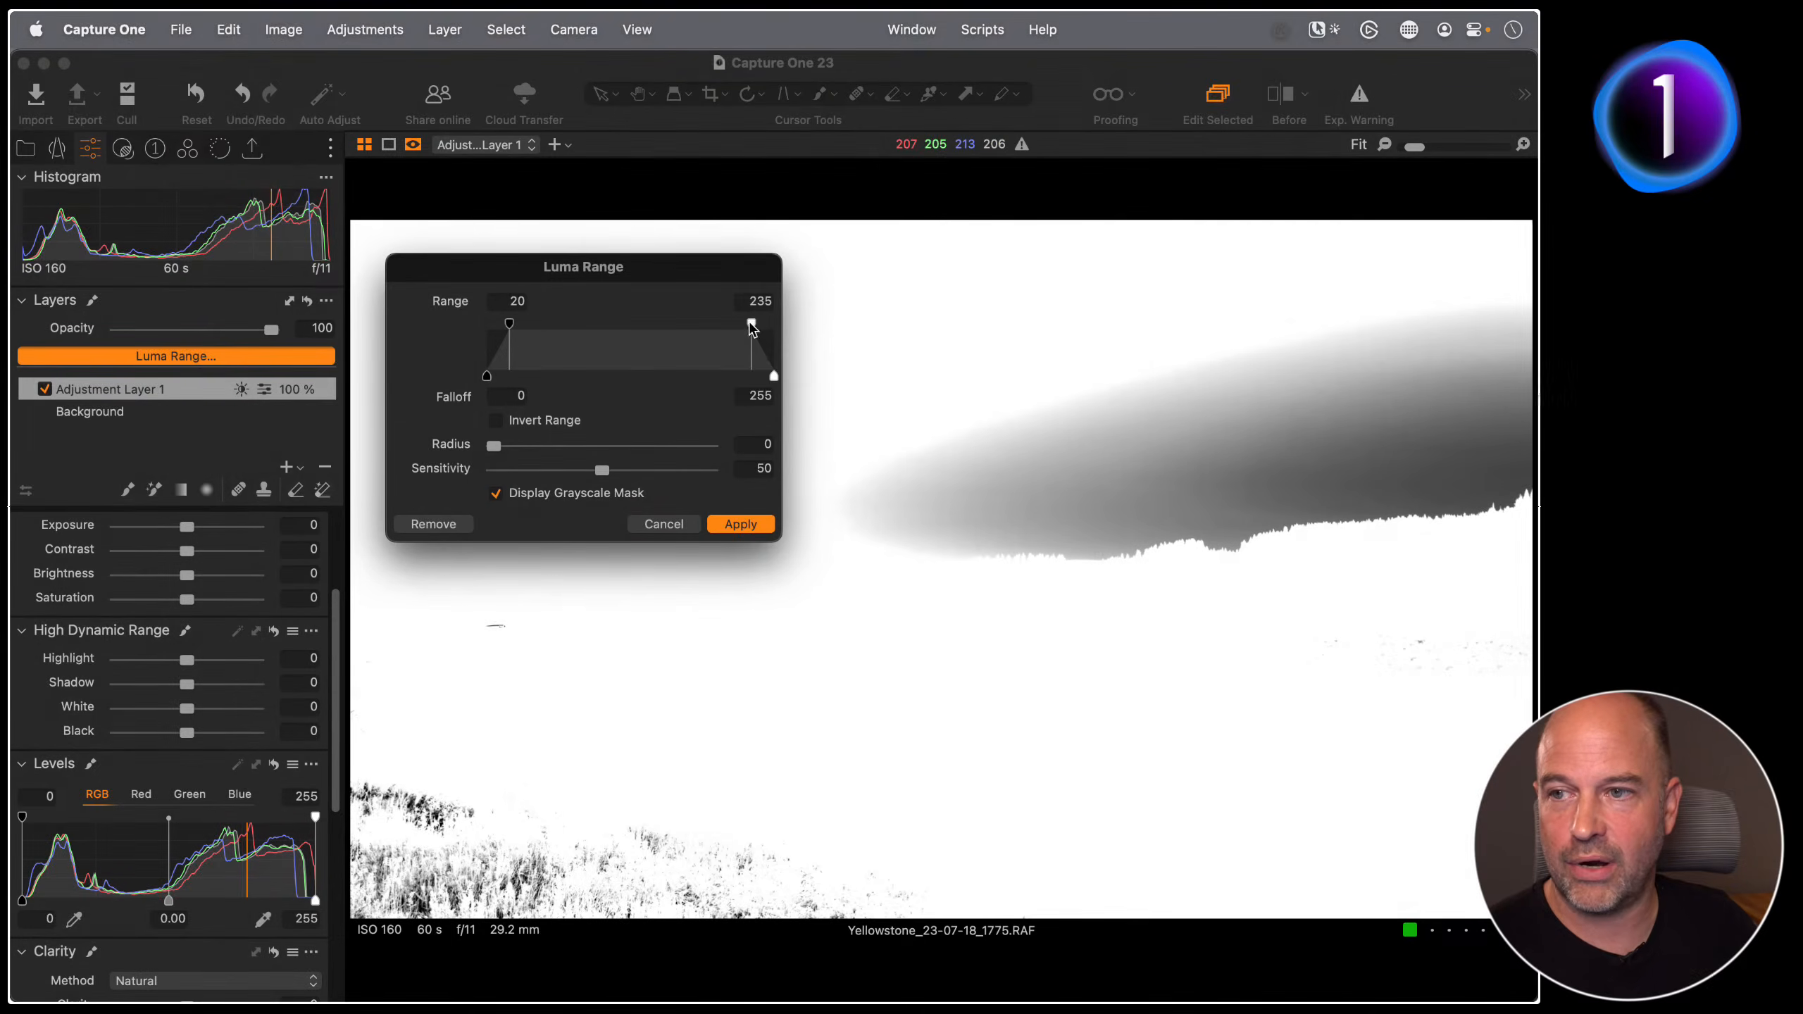
# Step: Test upper luma range limits of 188 and 239, with falloffs of 255 and 246, and set both to 255
pyautogui.moveTo(751, 326); pyautogui.dragTo(699, 325)
pyautogui.click(774, 377)
pyautogui.moveTo(773, 378)
pyautogui.mouseDown()
pyautogui.moveTo(720, 374)
pyautogui.moveTo(784, 384)
pyautogui.mouseUp()
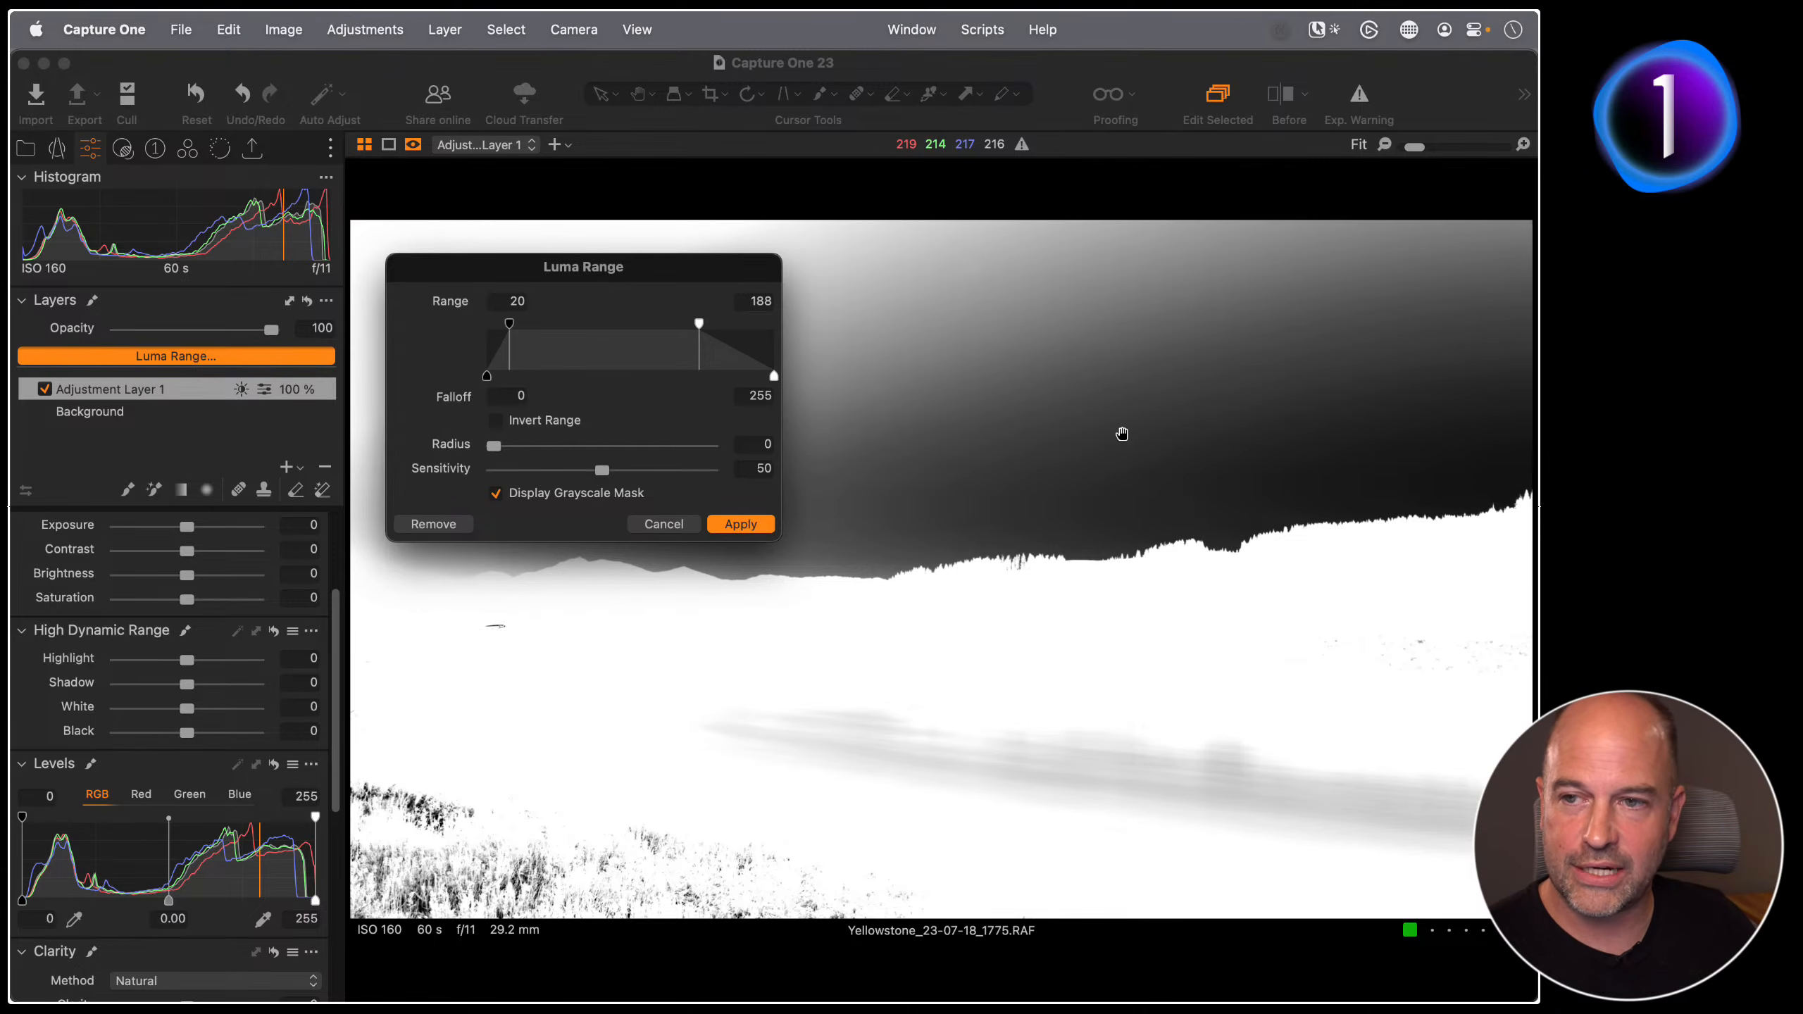
pyautogui.moveTo(703, 332); pyautogui.dragTo(765, 378)
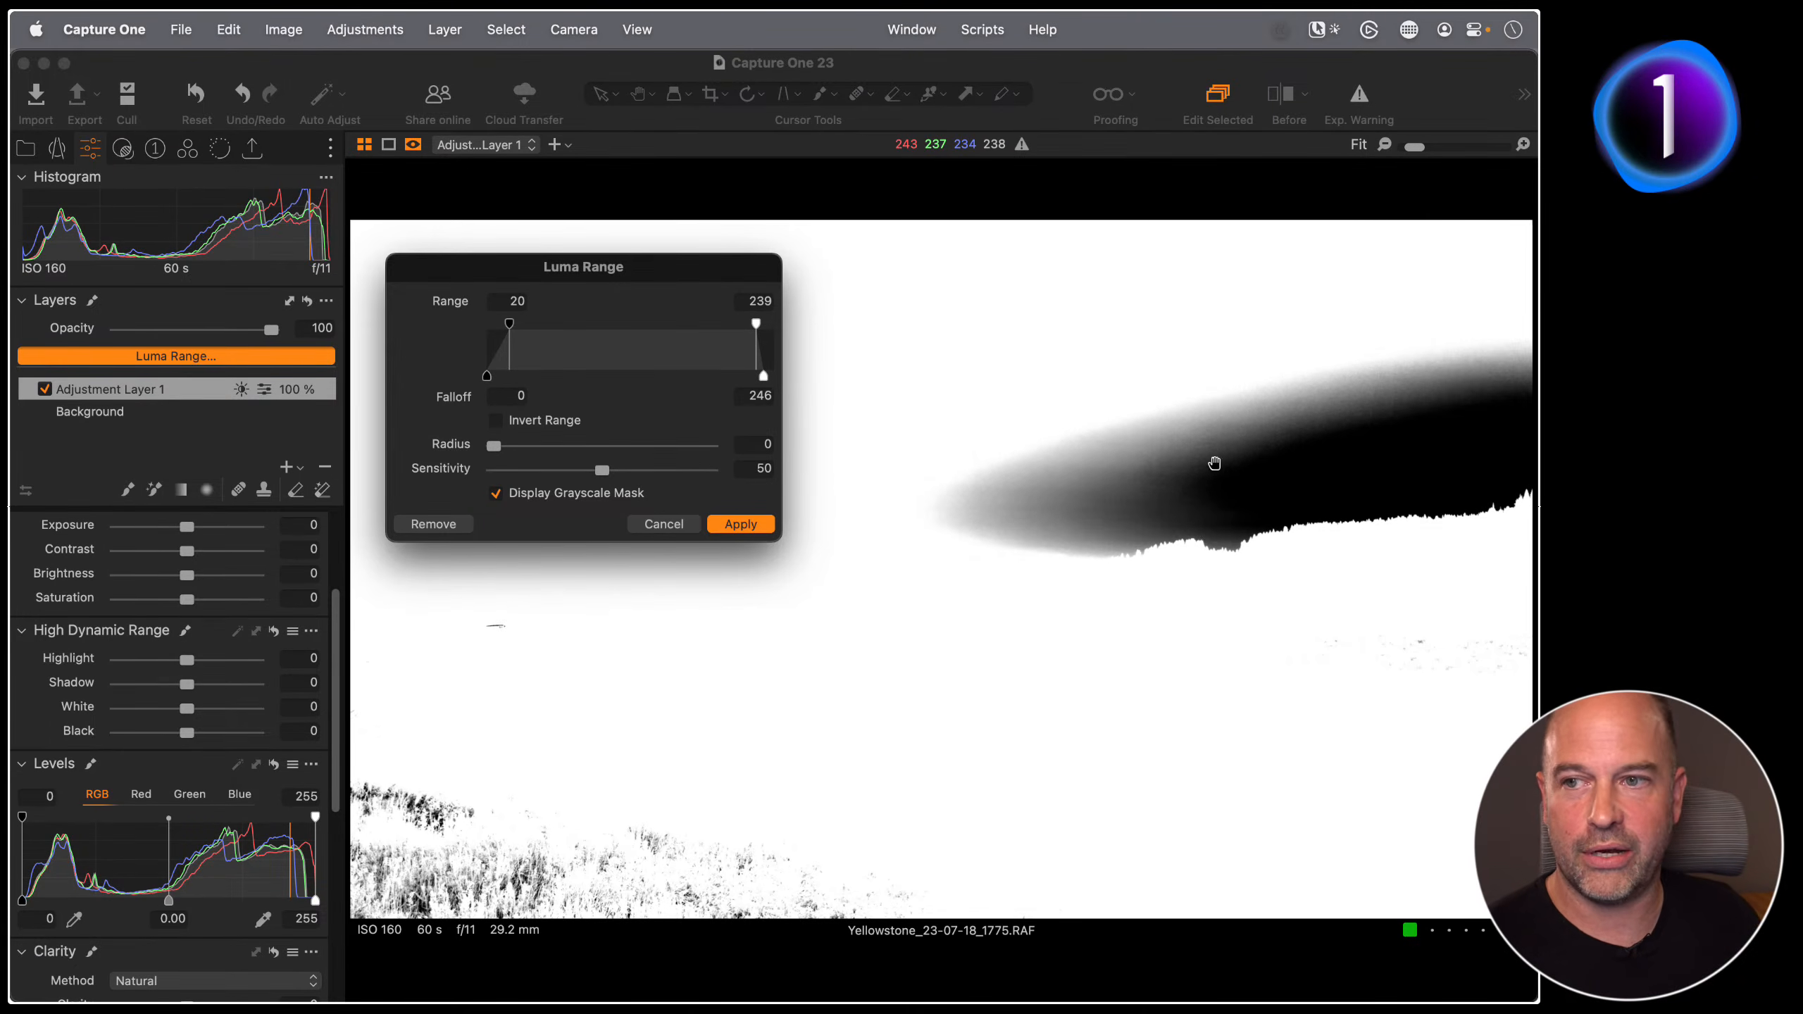
pyautogui.moveTo(756, 324); pyautogui.dragTo(816, 330)
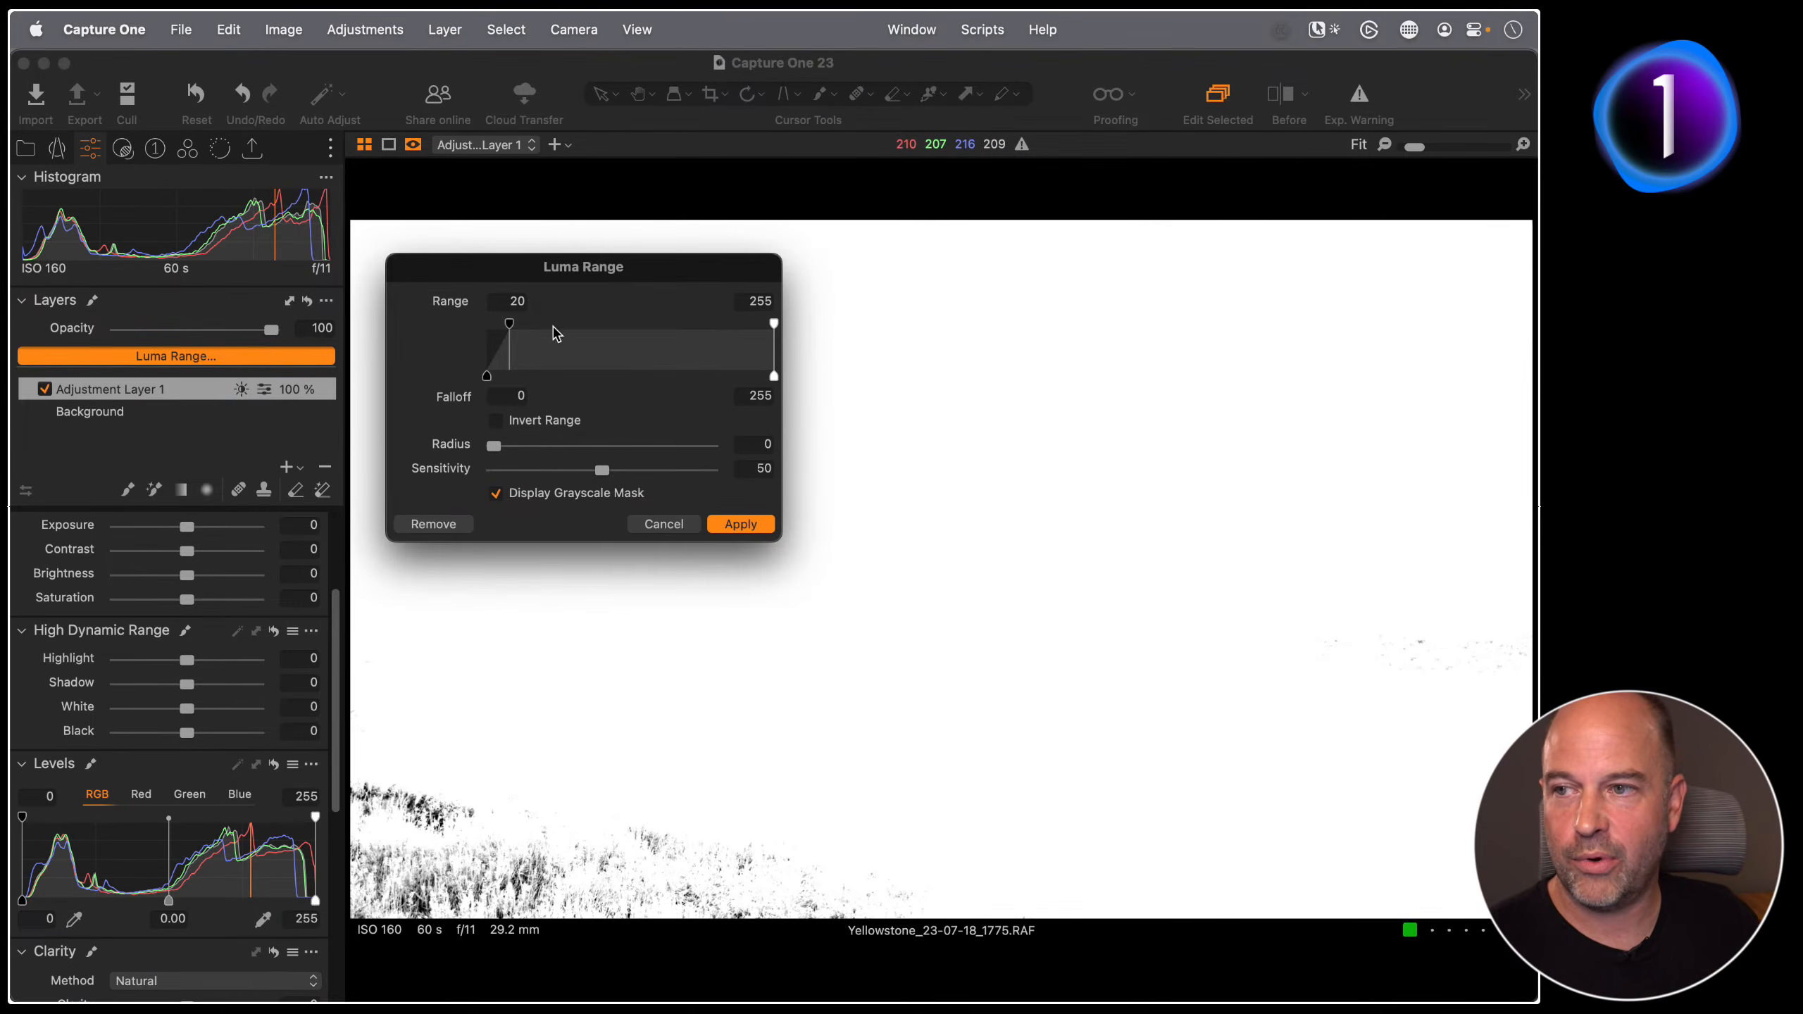
# Step: Set the luma range's lower limit to 146 with a falloff of 126 to exclude the dark land, and apply it
pyautogui.moveTo(508, 329); pyautogui.dragTo(672, 327)
pyautogui.moveTo(604, 274); pyautogui.dragTo(632, 424)
pyautogui.moveTo(701, 475)
pyautogui.mouseDown()
pyautogui.moveTo(743, 472)
pyautogui.moveTo(673, 482)
pyautogui.mouseUp()
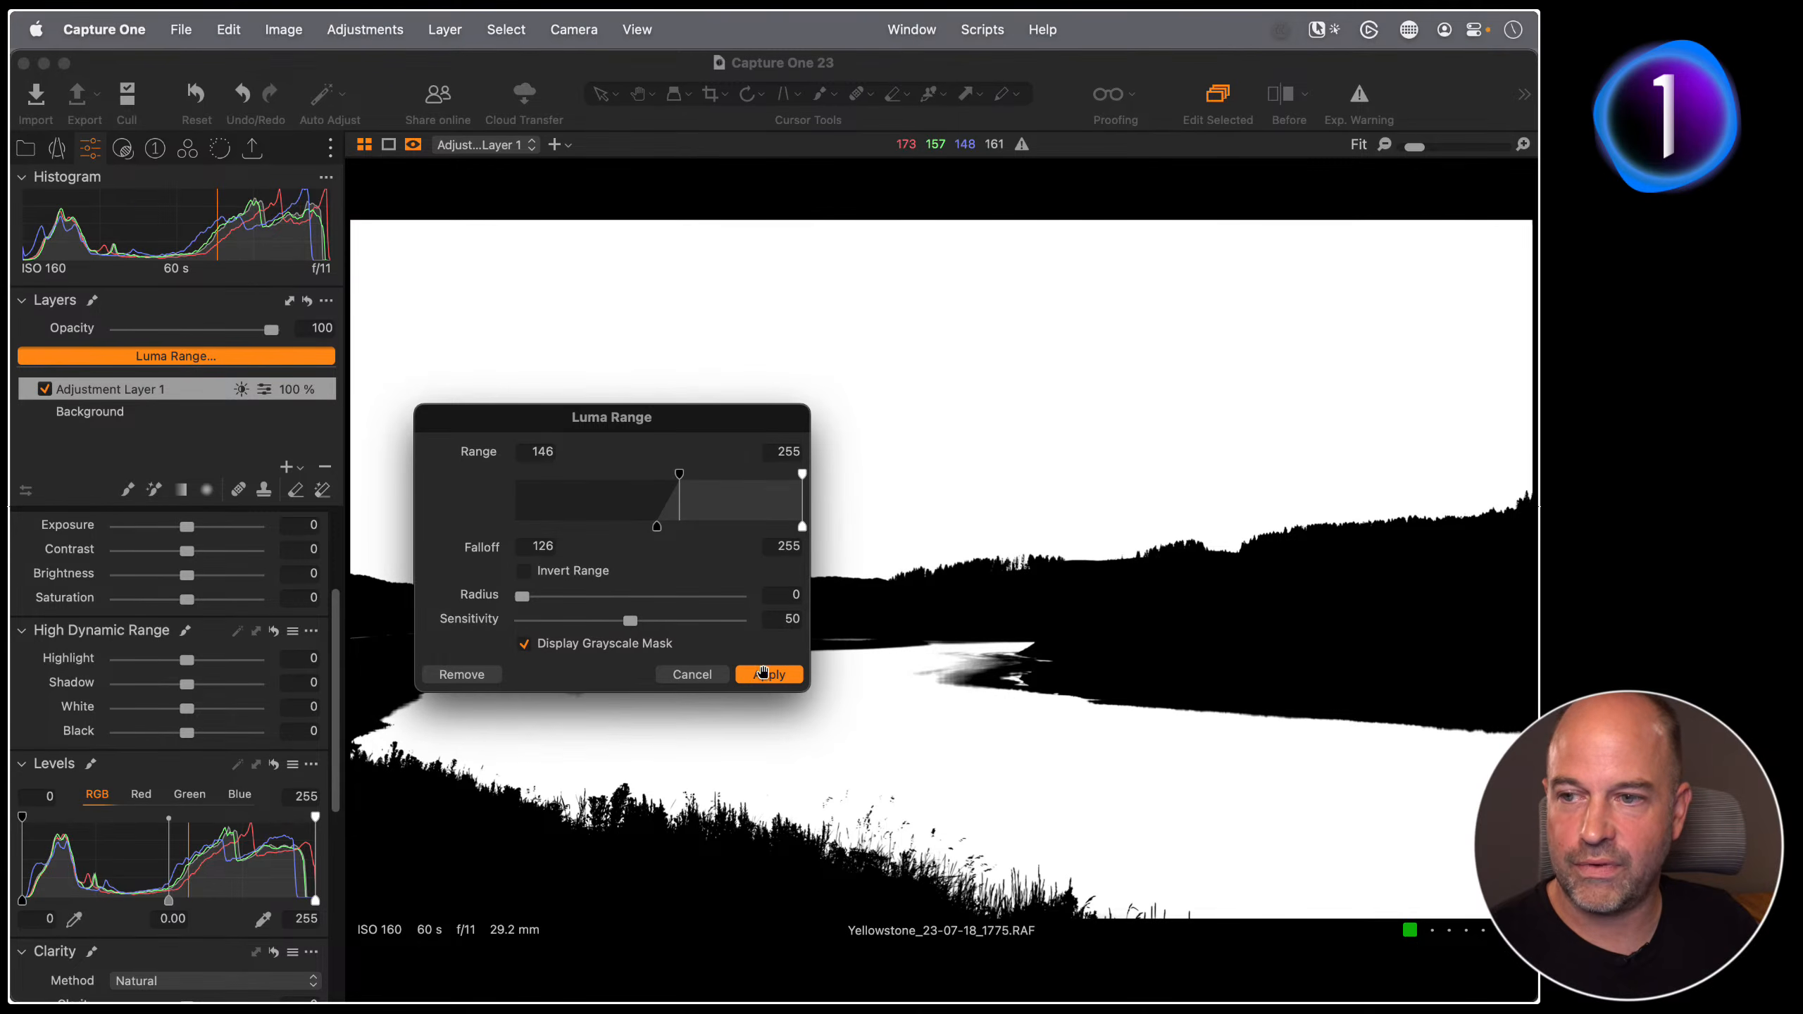
pyautogui.click(770, 674)
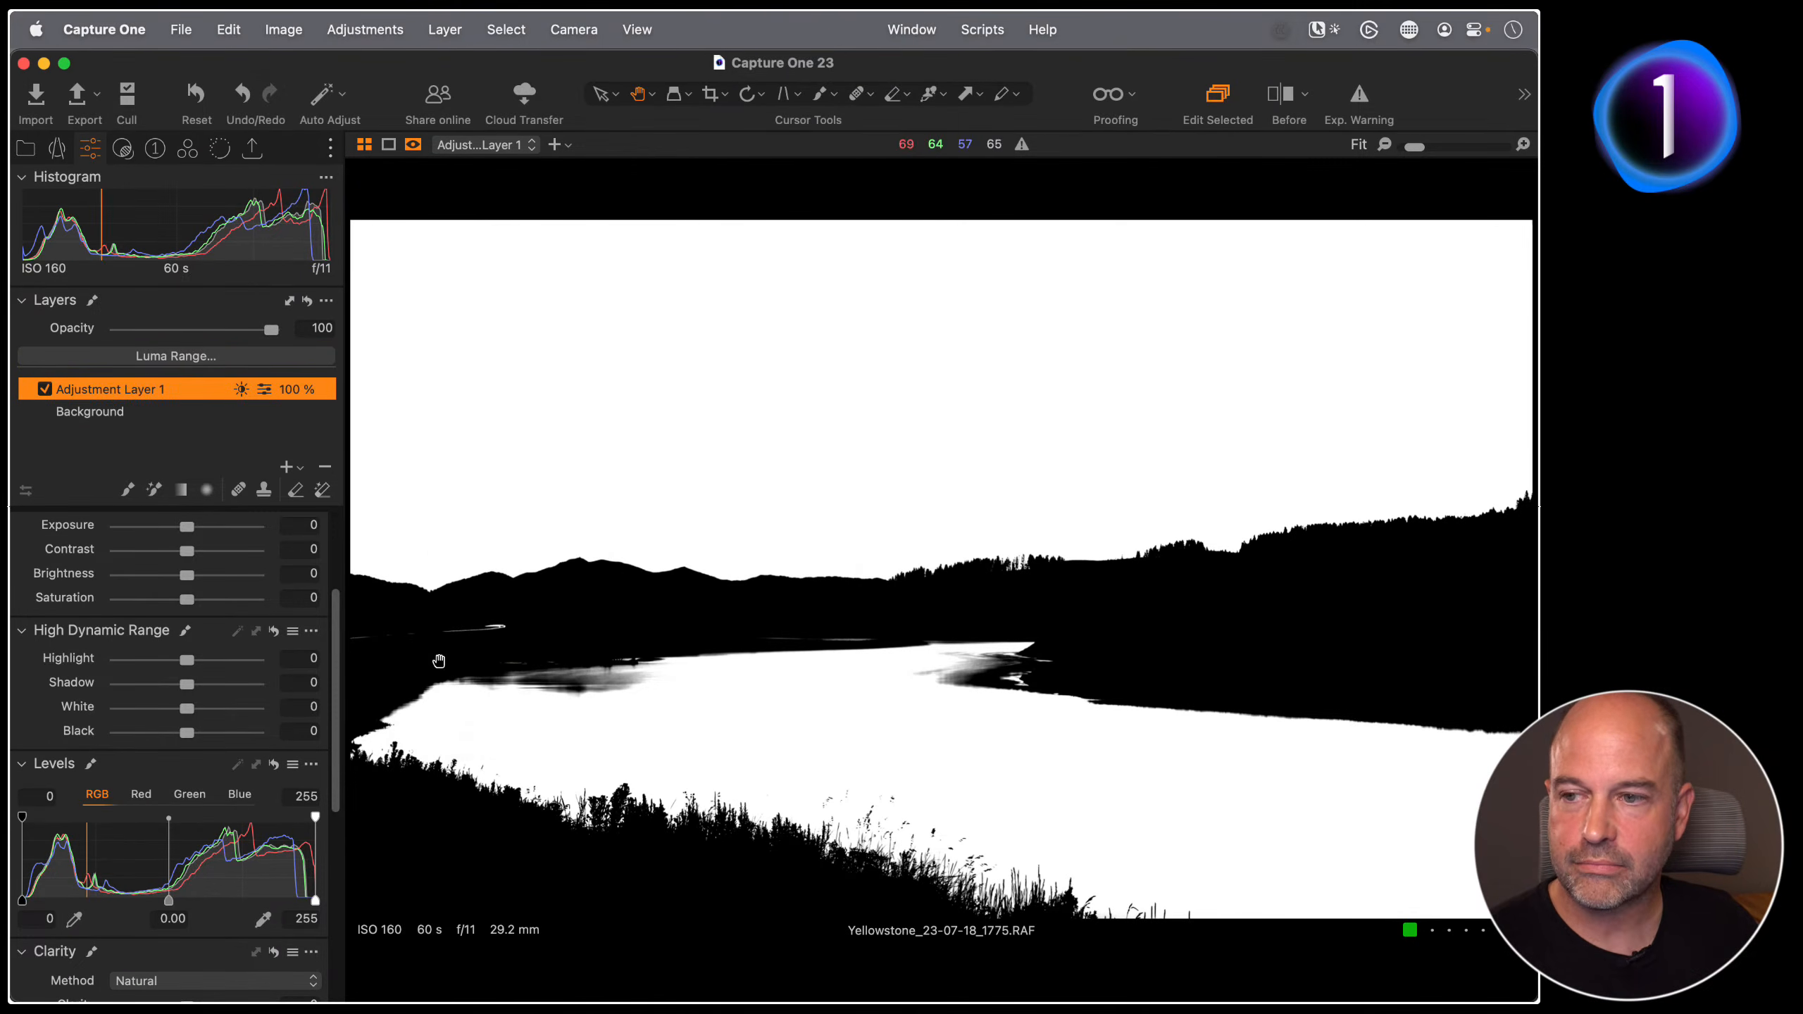
# Step: Compare the luma-limited mask with the image by toggling its red overlay, and return to the grayscale mask view
pyautogui.press('m')
pyautogui.press('m')
pyautogui.press('m')
pyautogui.press('m')
pyautogui.press('m')
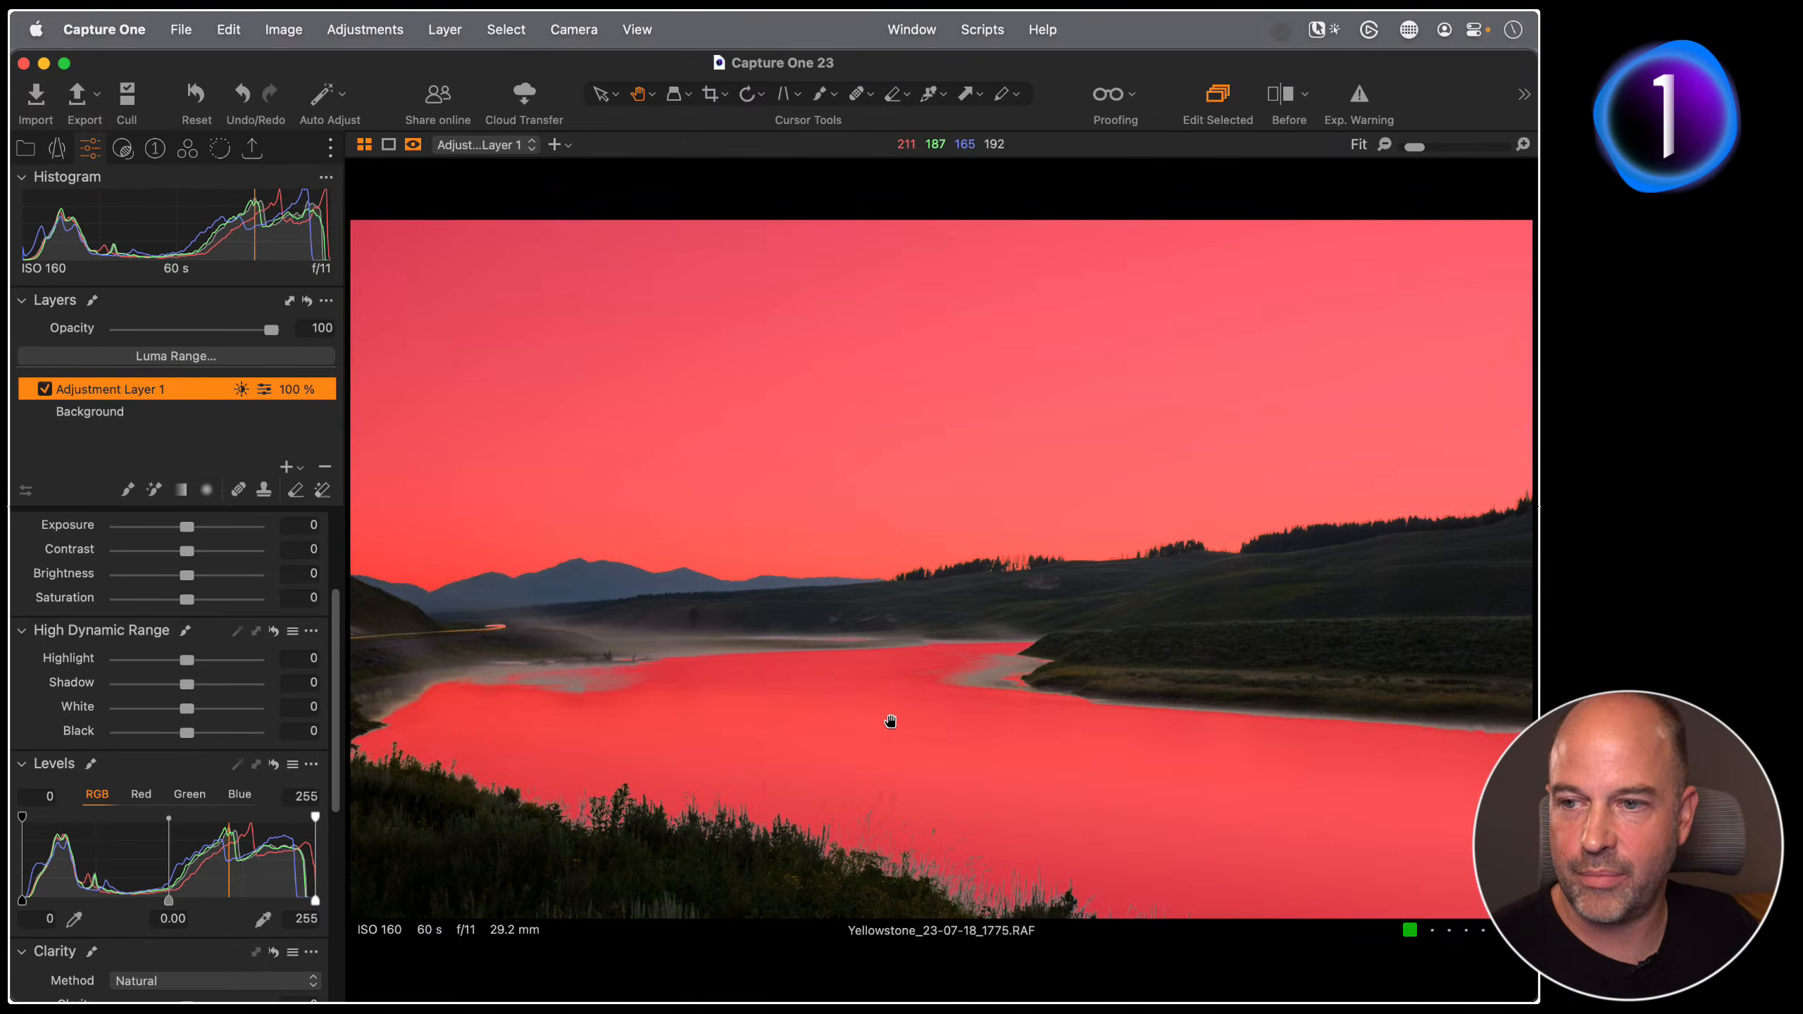
pyautogui.press('m')
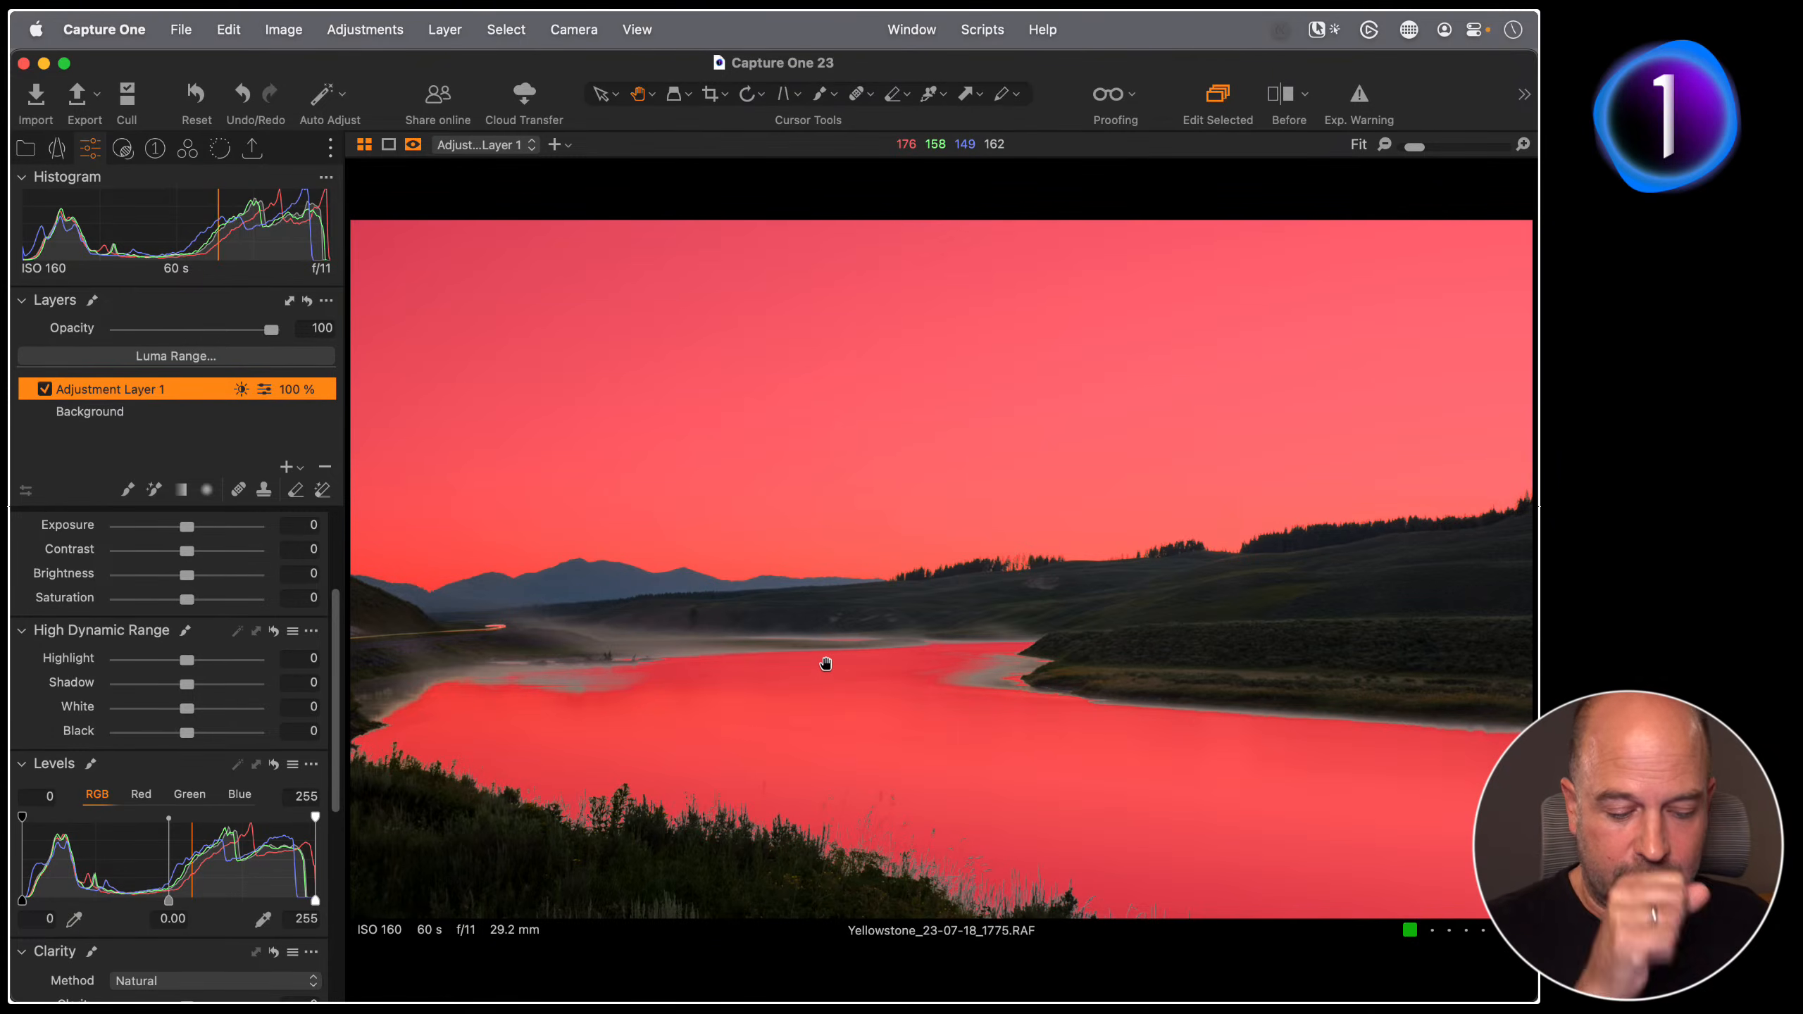
pyautogui.hotkey('alt', 'm')
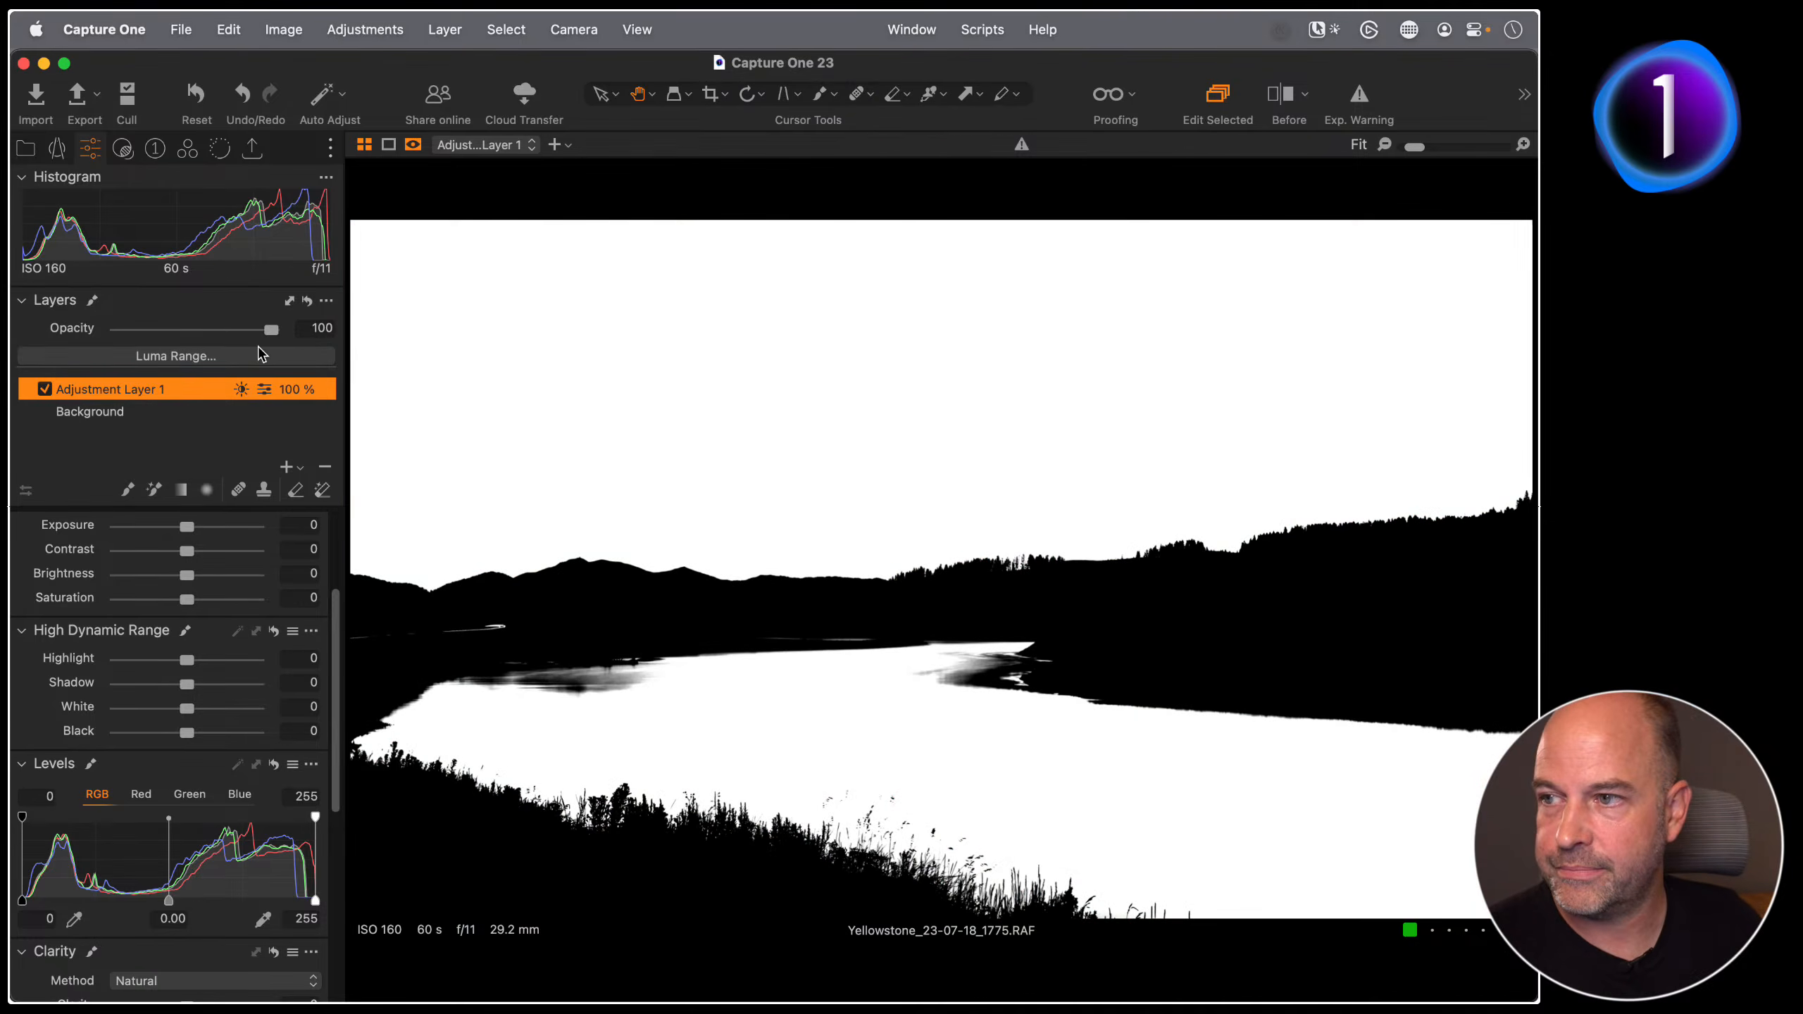
# Step: Reopen the layer's Luma Range, set the lower limit to 152 with a falloff of 132, and apply it
pyautogui.click(191, 362)
pyautogui.moveTo(675, 477); pyautogui.dragTo(752, 415)
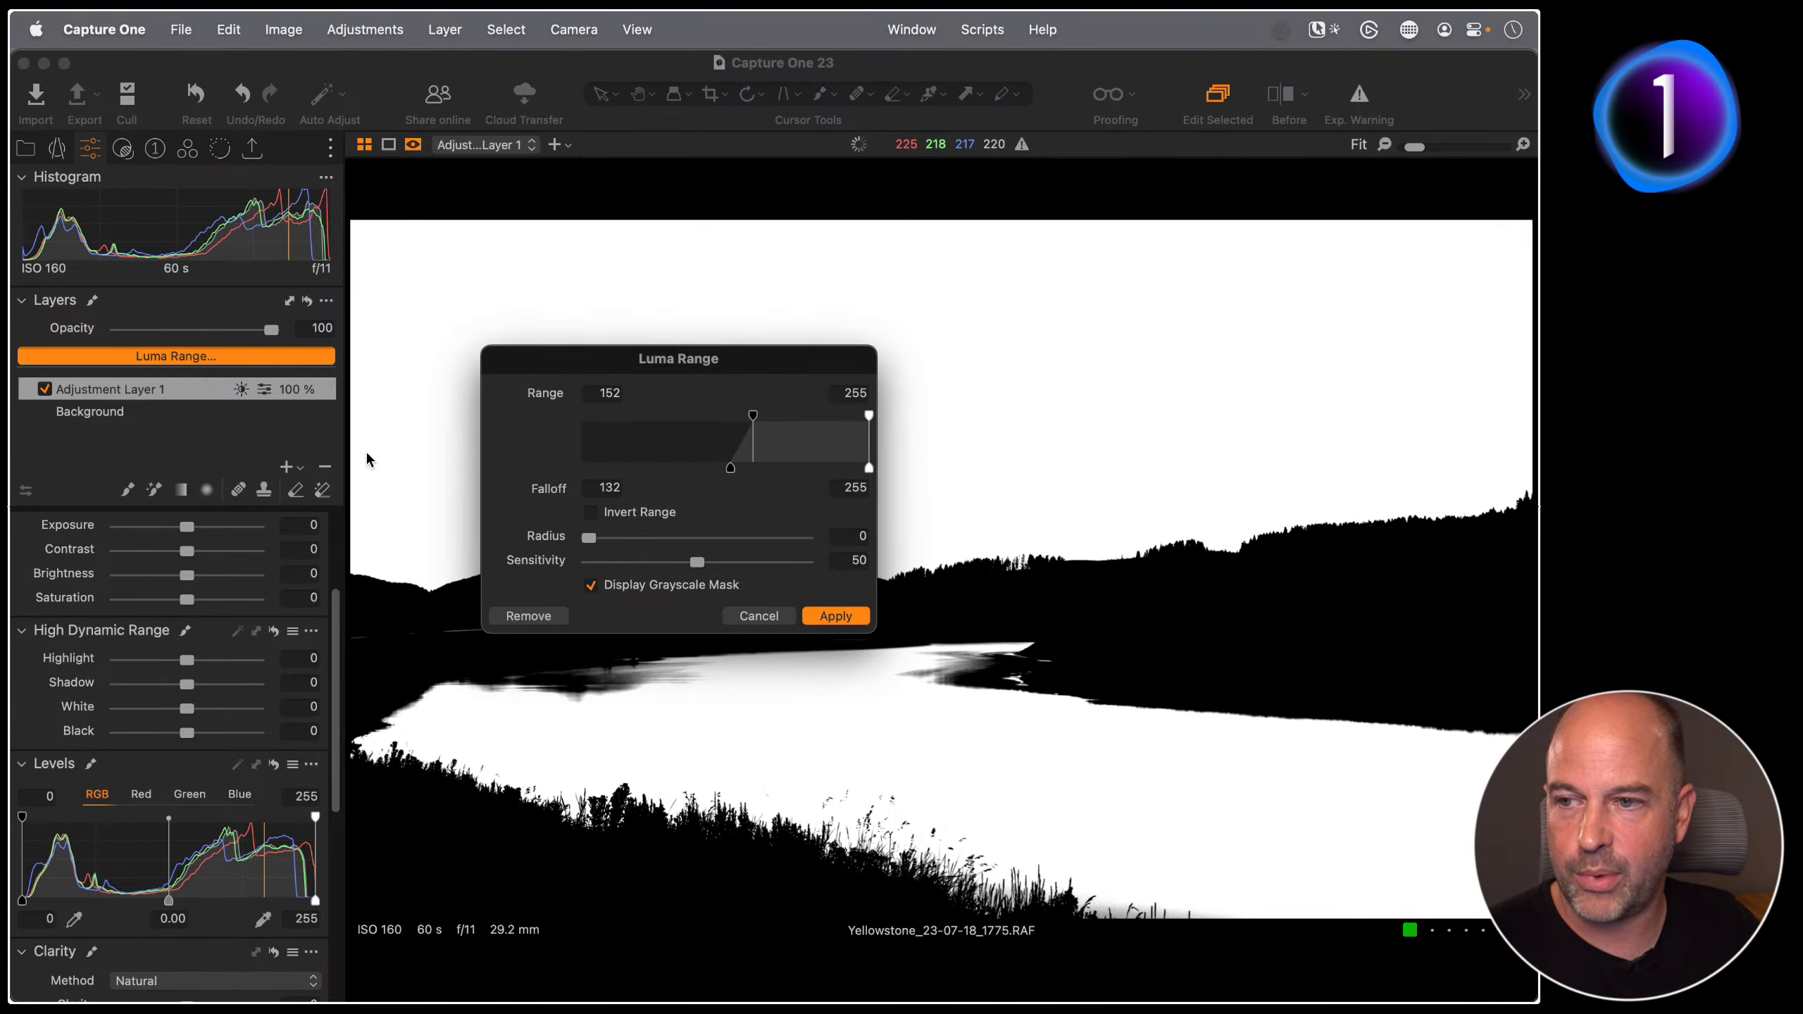
pyautogui.moveTo(809, 355); pyautogui.dragTo(834, 266)
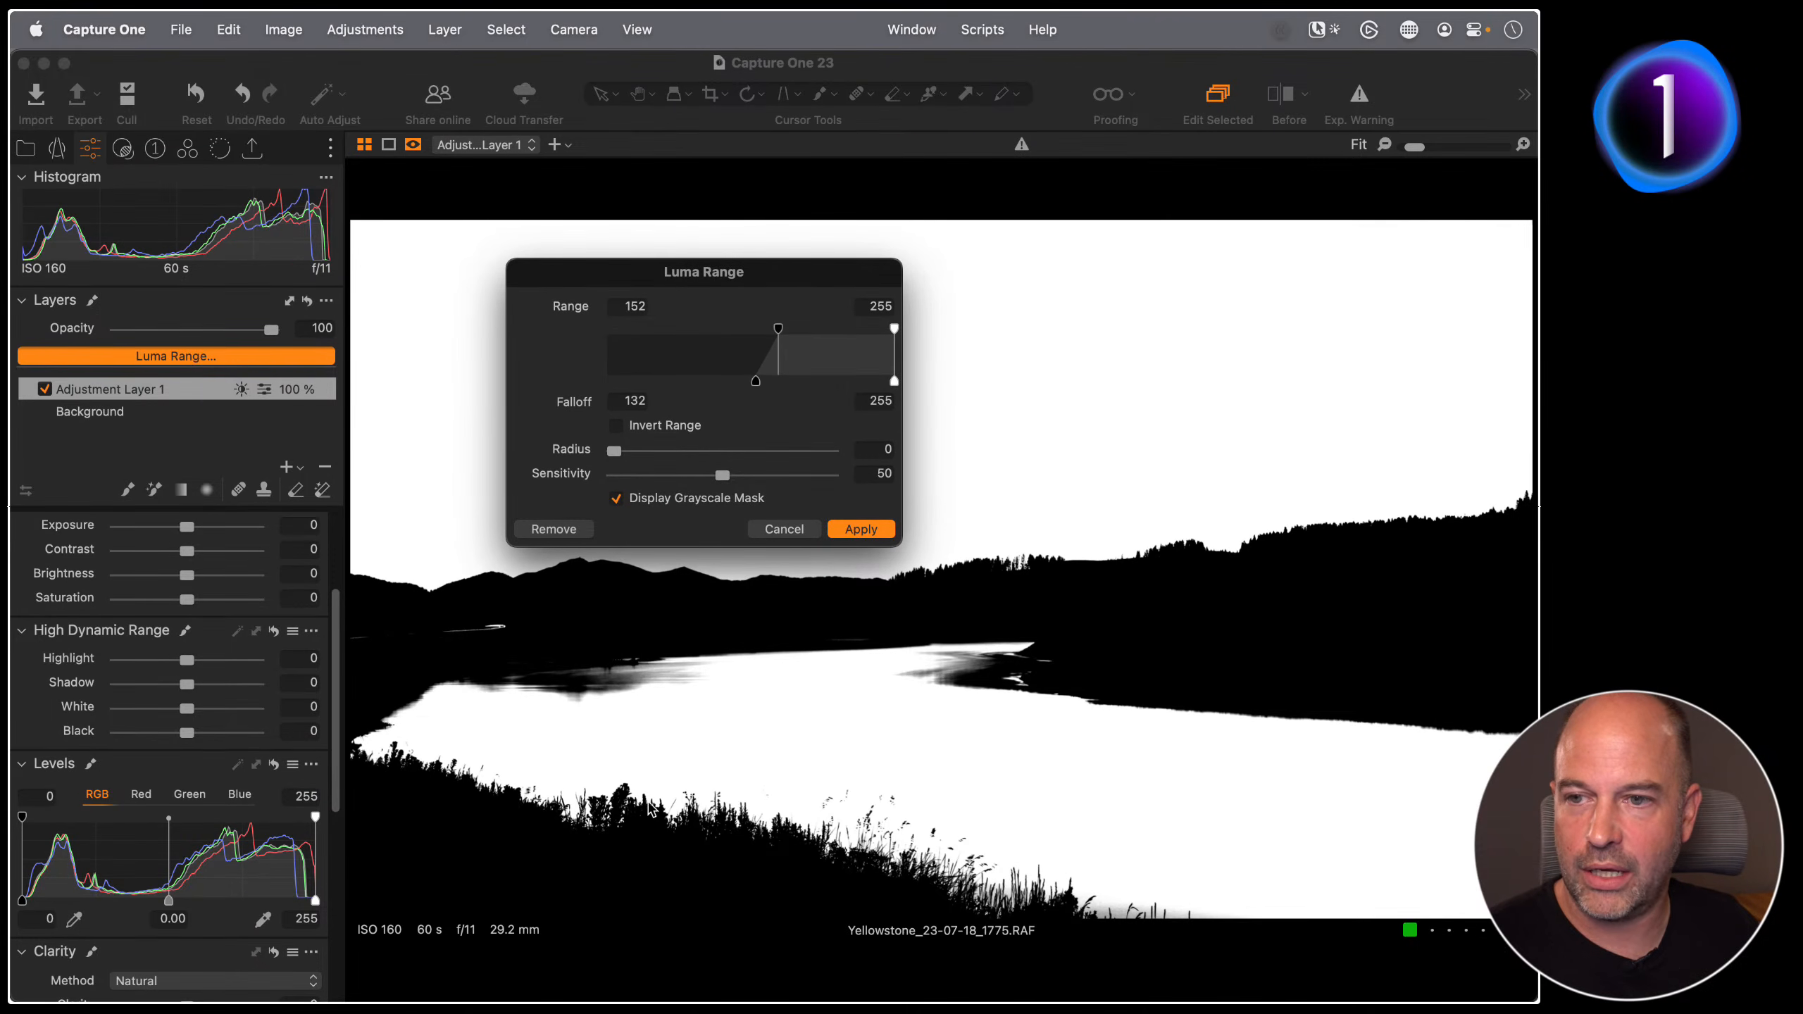
pyautogui.click(885, 536)
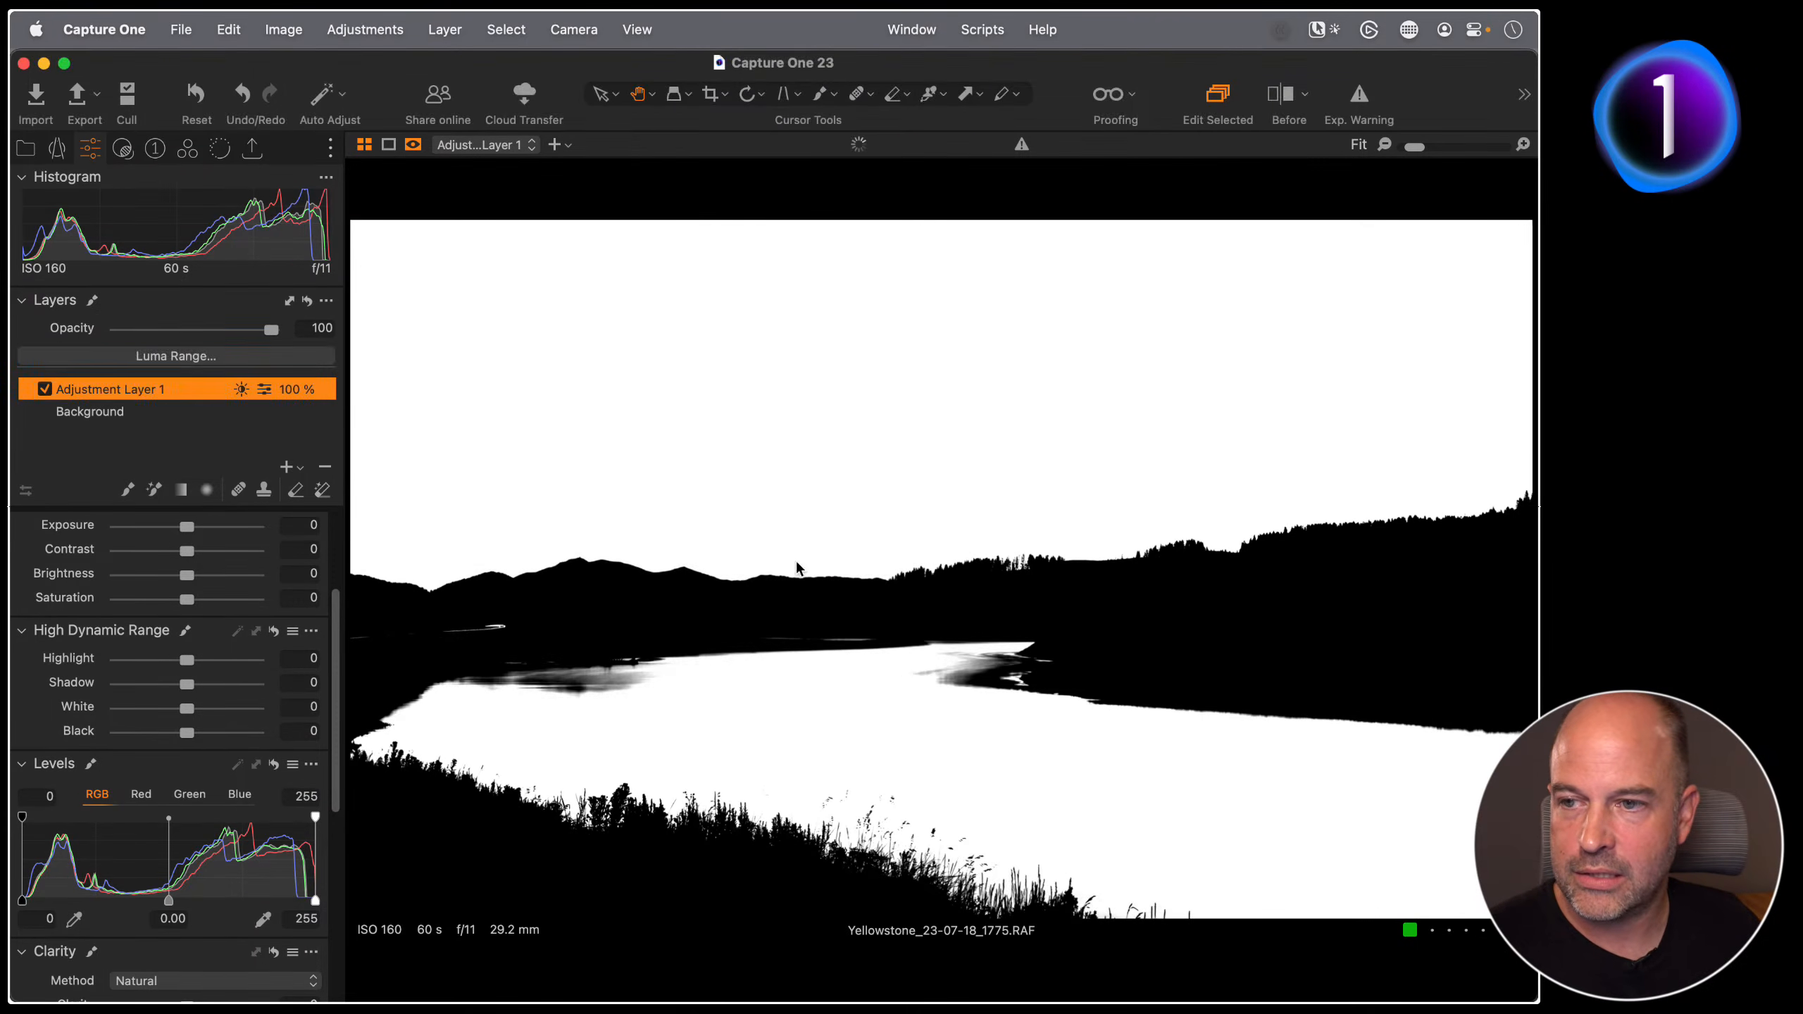
# Step: Clear the mask of Adjustment Layer 1 and delete the layer
pyautogui.rightClick(191, 395)
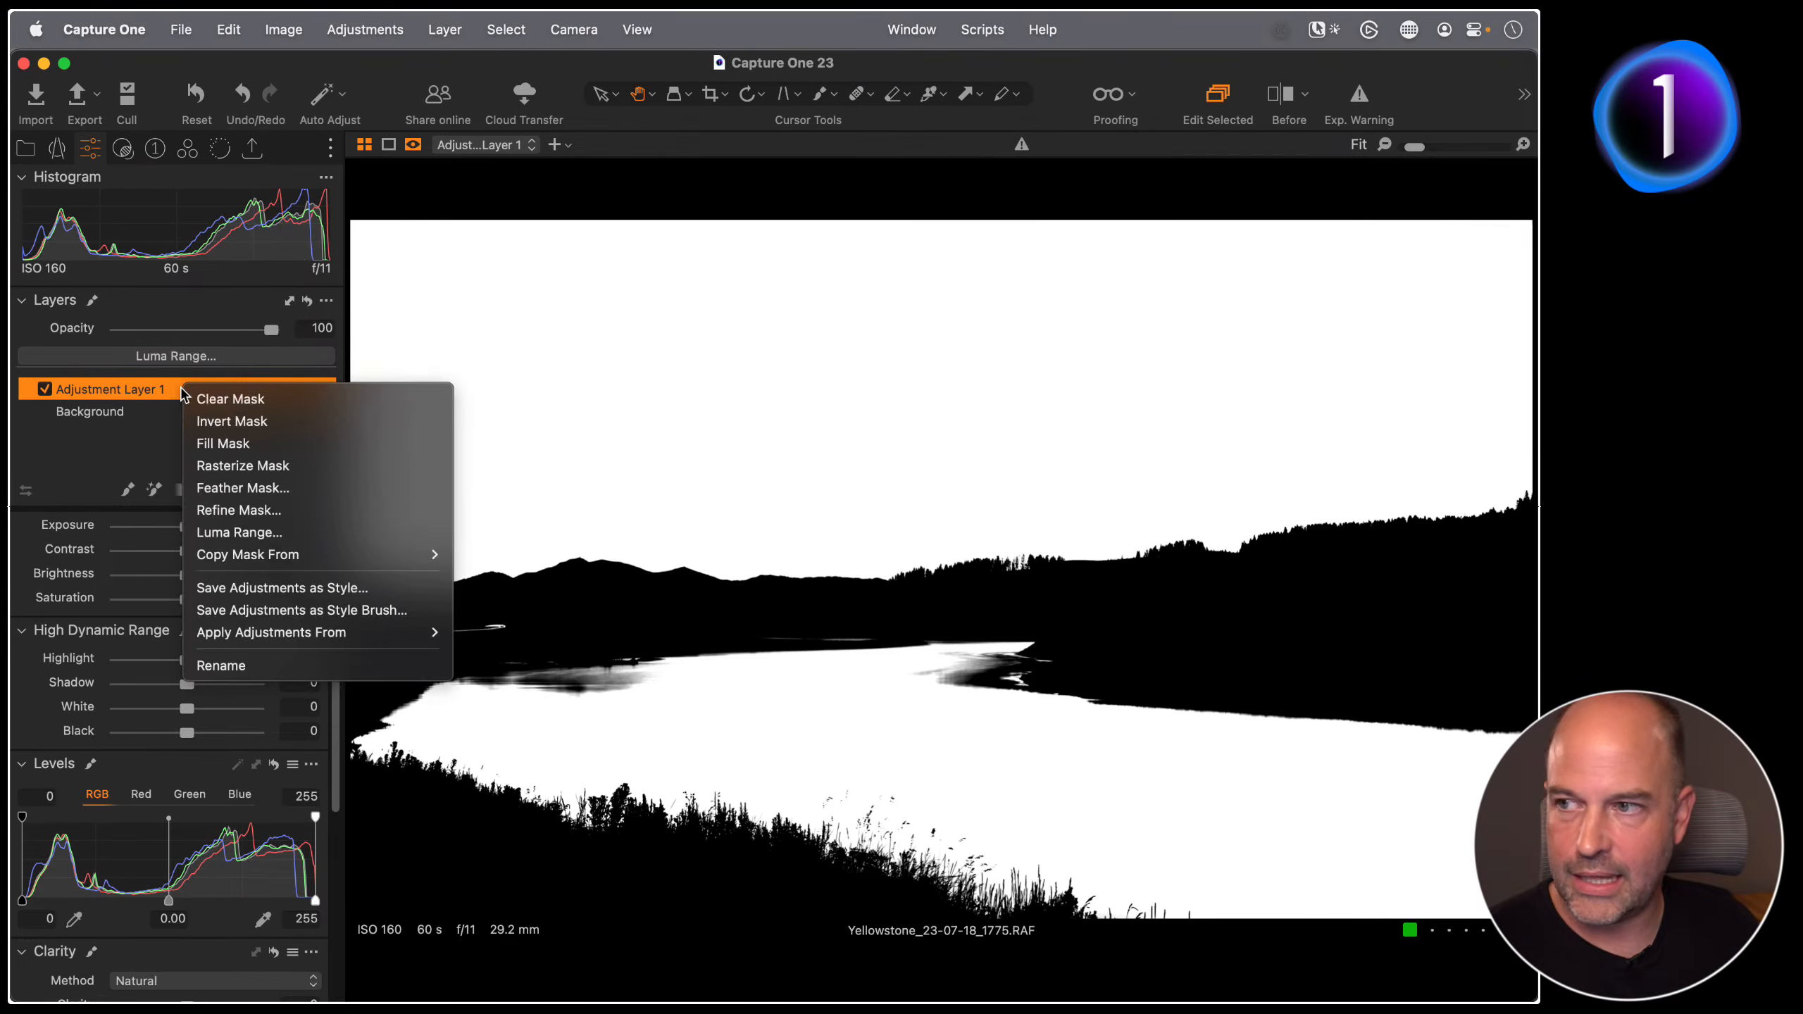
pyautogui.click(209, 400)
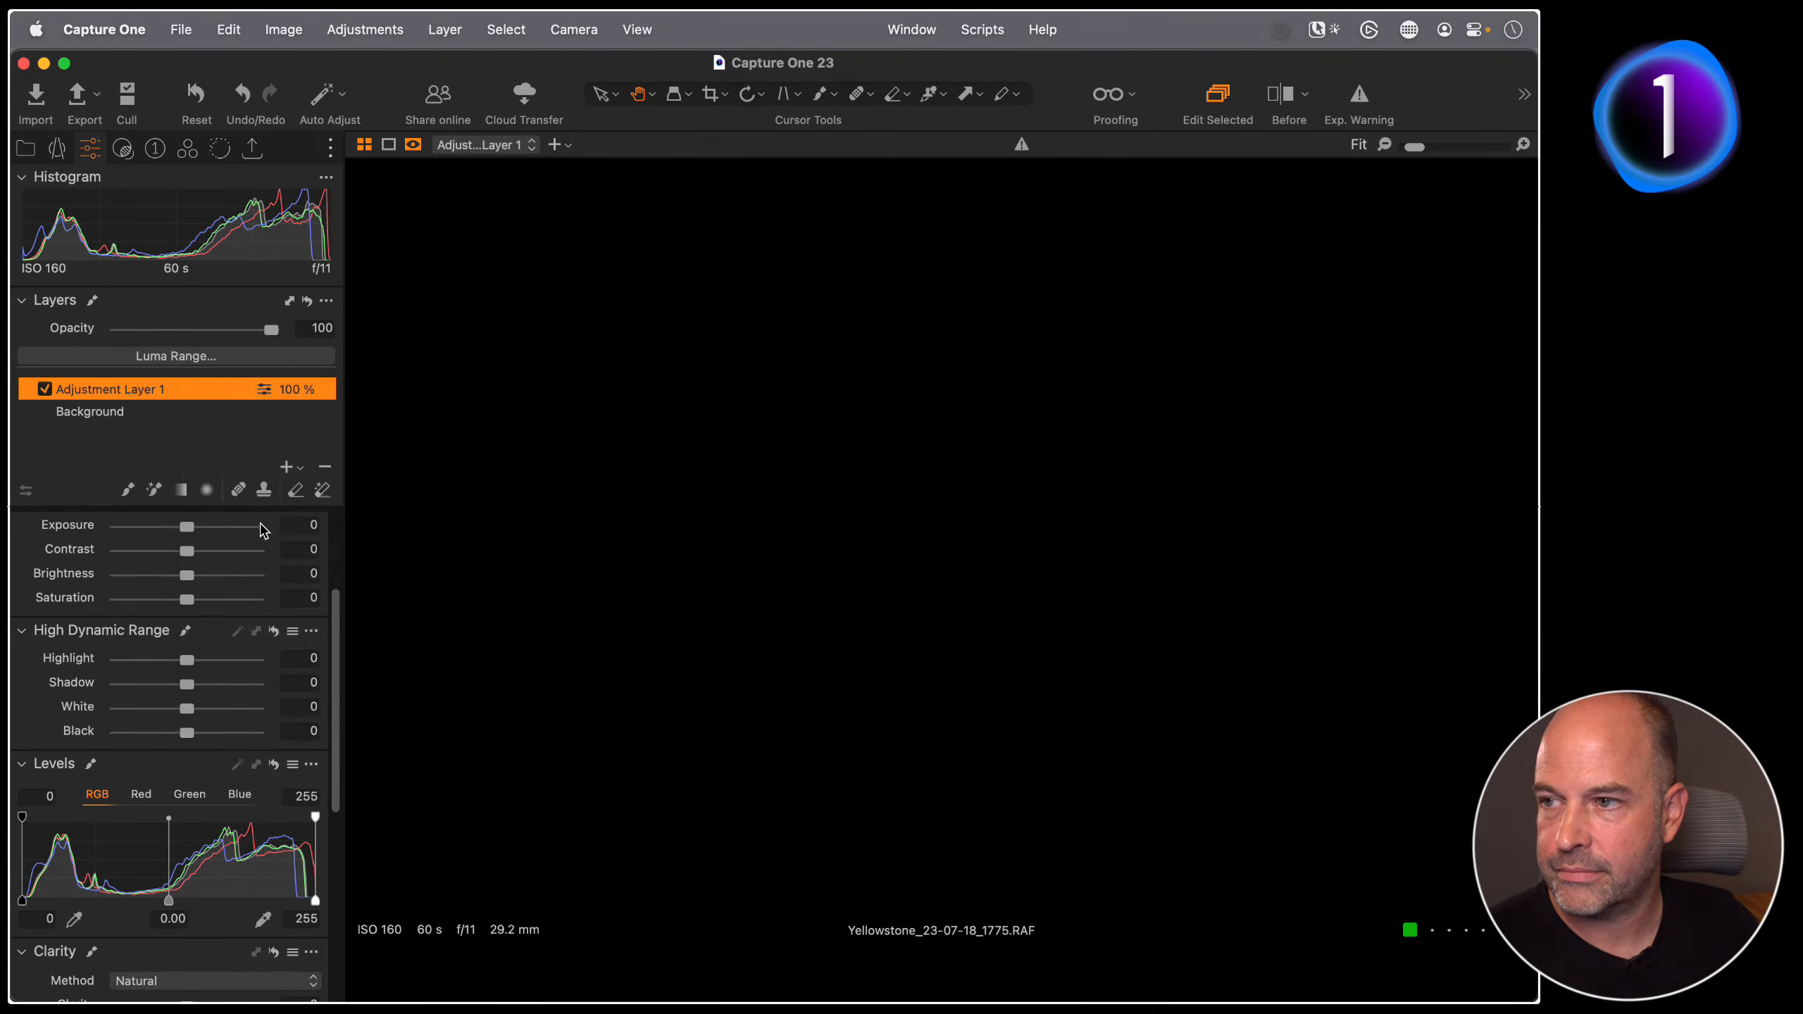
pyautogui.click(326, 469)
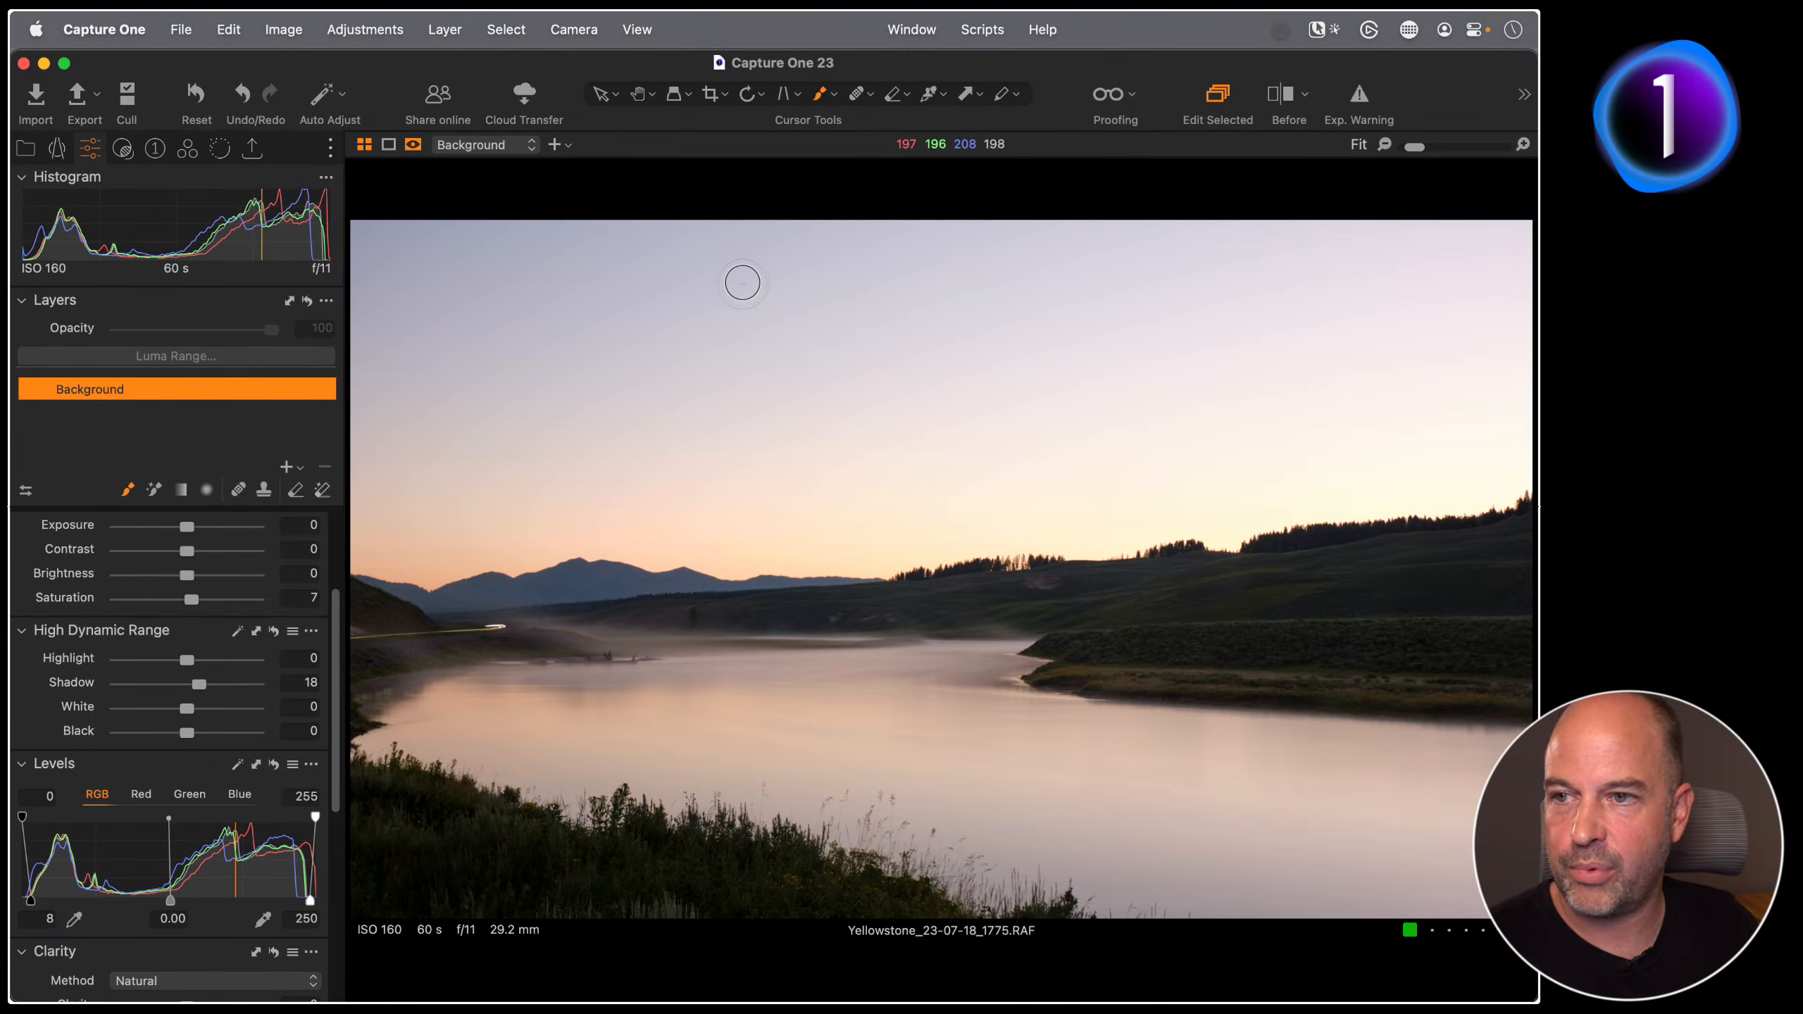
# Step: Set the brush flow to 100, start a new adjustment layer with a dab in the sky, and show the mask overlay
pyautogui.rightClick(744, 282)
pyautogui.moveTo(665, 386); pyautogui.dragTo(893, 384)
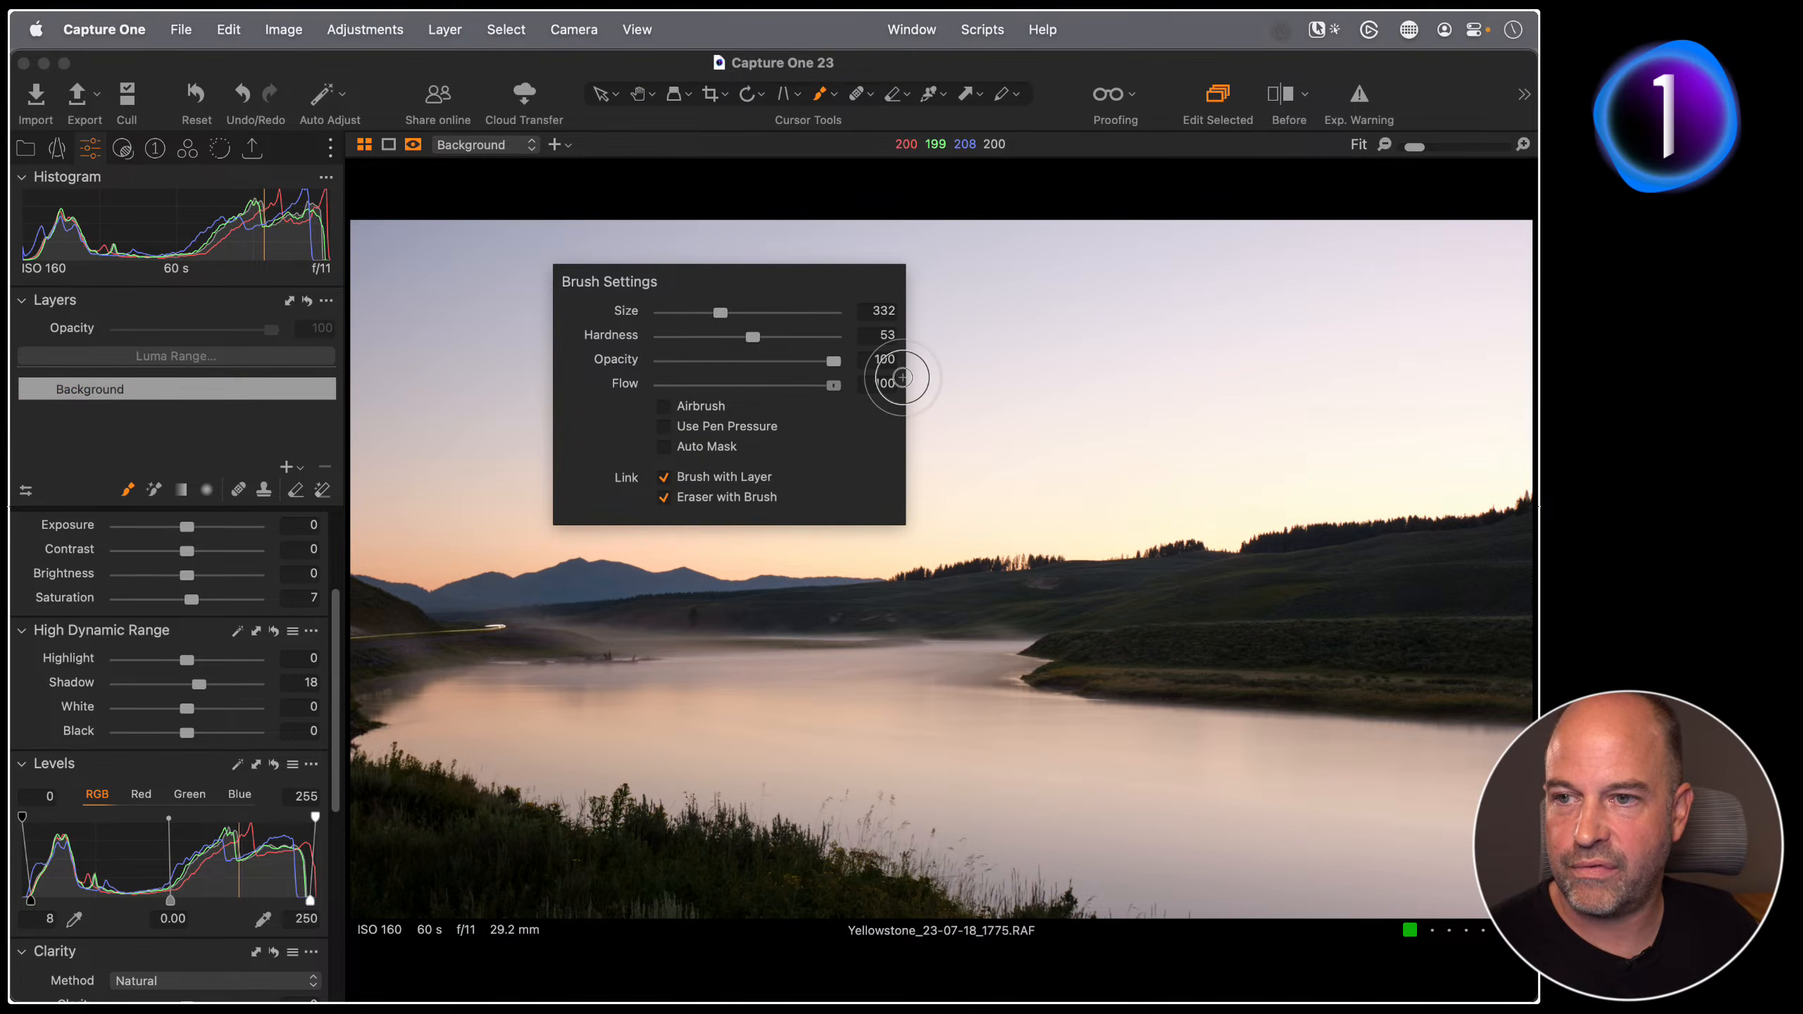
pyautogui.click(363, 230)
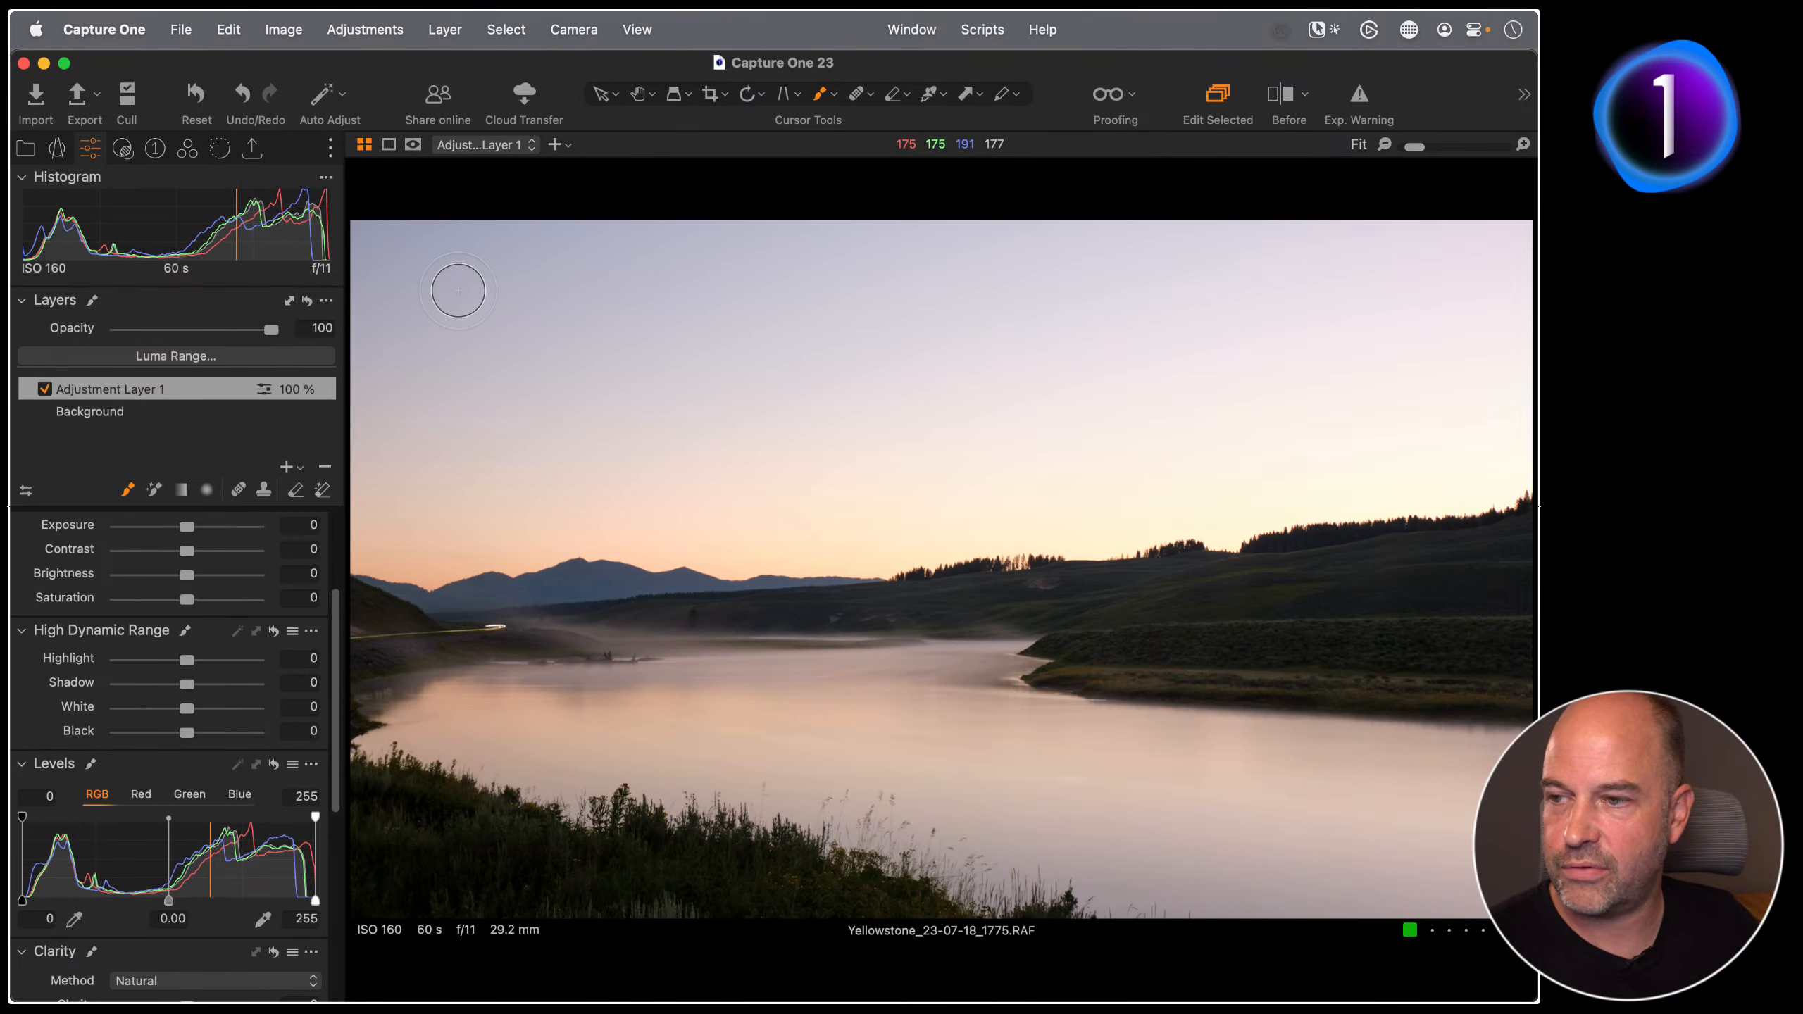
pyautogui.press('m')
# Step: Brush a closed outline around the sky, overlapping the mountains and tree line, and fill the mask inside it
pyautogui.moveTo(365, 235); pyautogui.dragTo(433, 240)
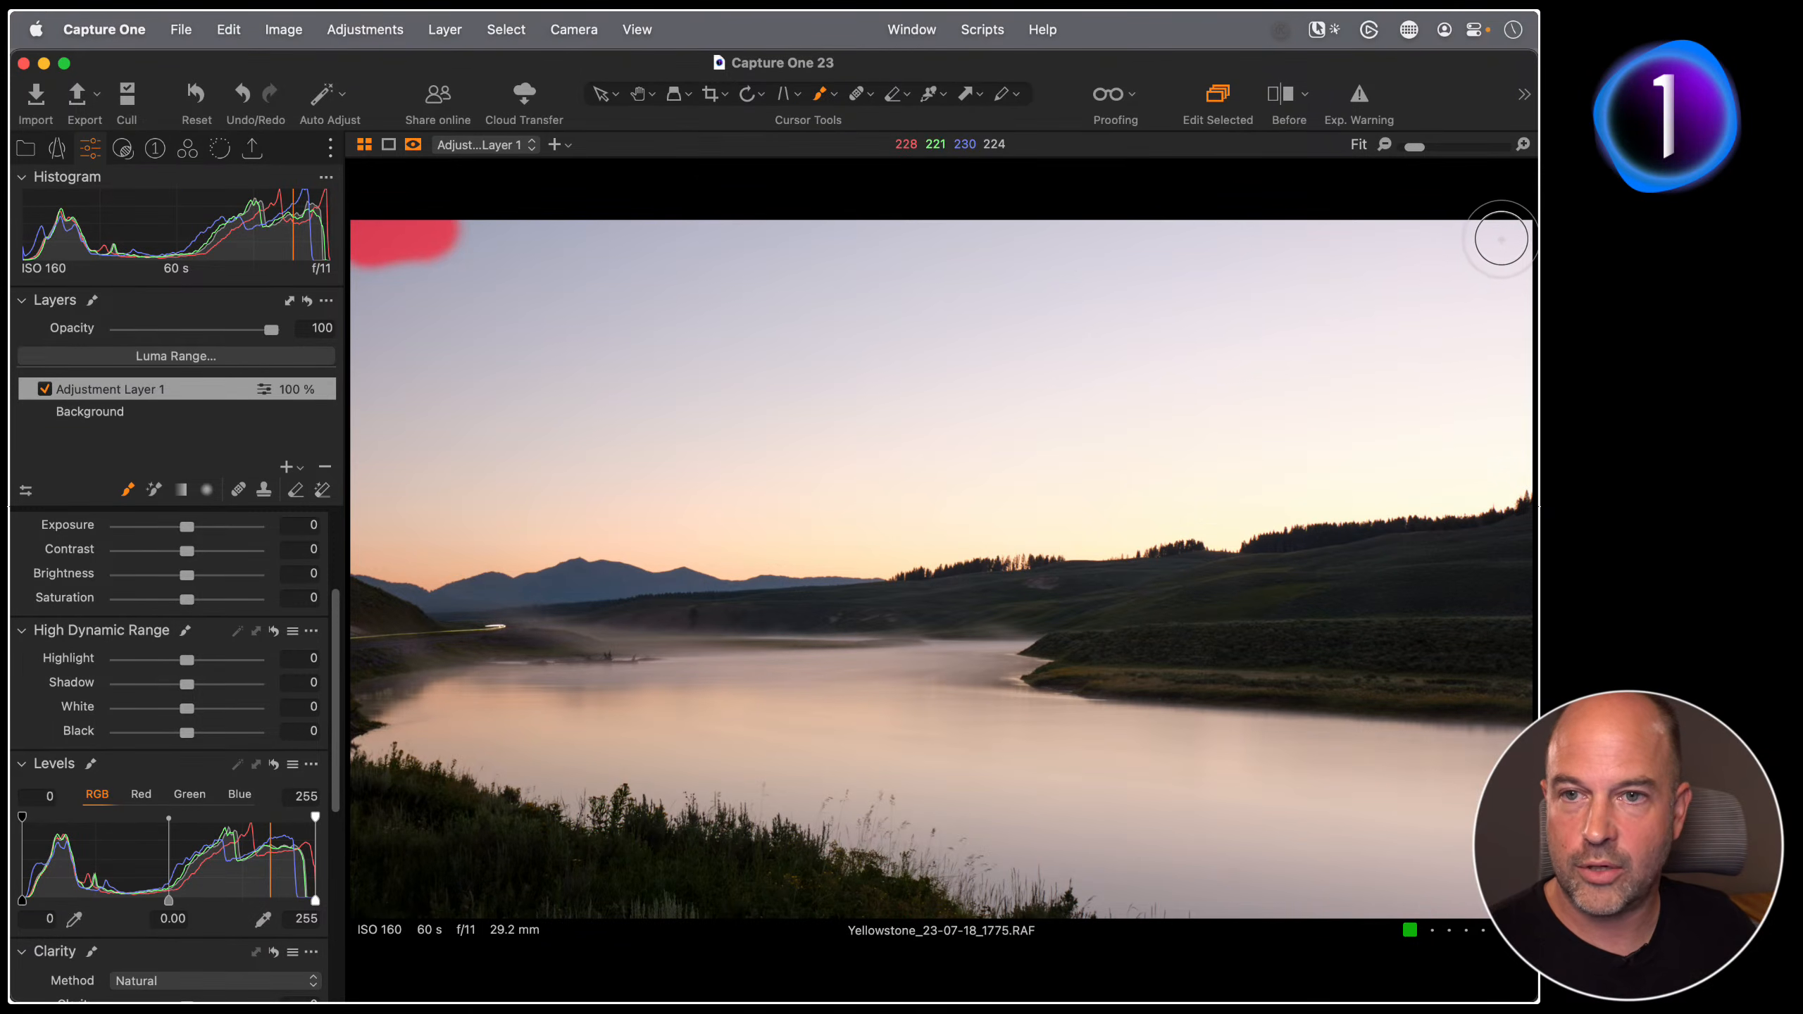
pyautogui.keyDown('shift'); pyautogui.click(1498, 235); pyautogui.keyUp('shift')
pyautogui.moveTo(1499, 238)
pyautogui.mouseDown()
pyautogui.moveTo(1513, 490)
pyautogui.moveTo(797, 564)
pyautogui.moveTo(540, 554)
pyautogui.moveTo(353, 575)
pyautogui.moveTo(351, 541)
pyautogui.moveTo(386, 512)
pyautogui.moveTo(390, 242)
pyautogui.moveTo(366, 256)
pyautogui.mouseUp()
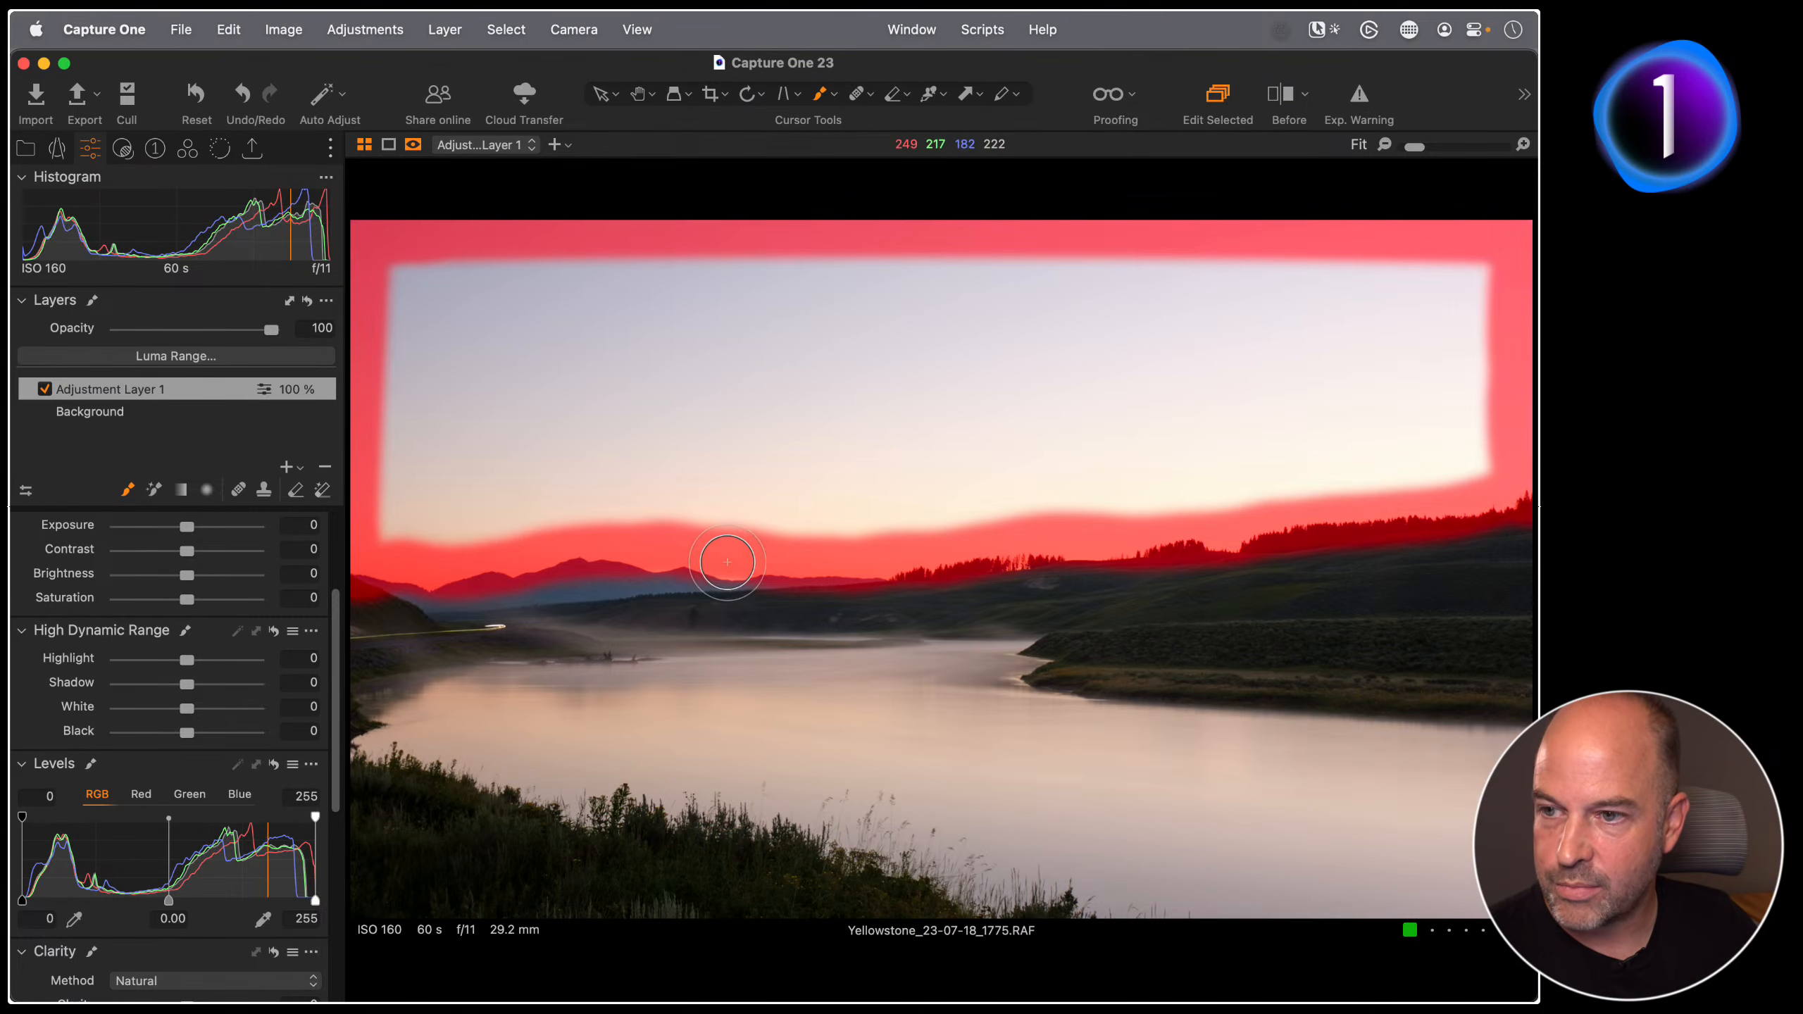
pyautogui.moveTo(733, 547); pyautogui.dragTo(1093, 504)
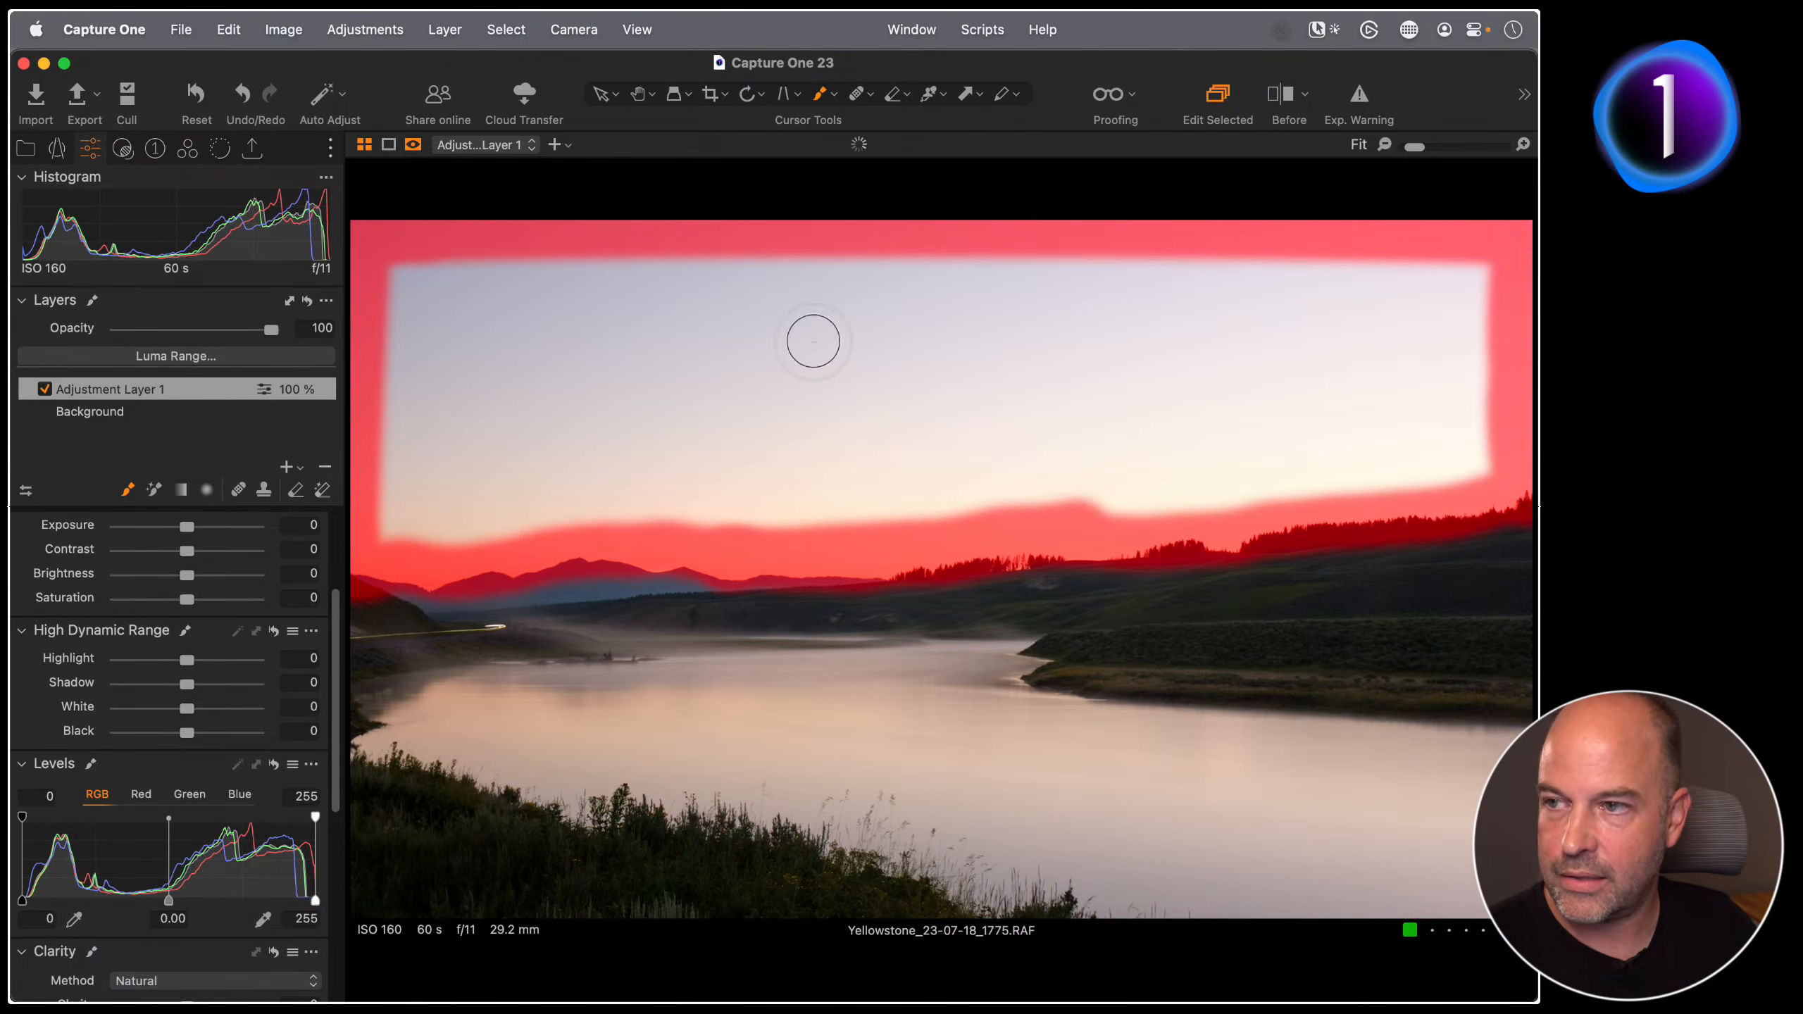
pyautogui.rightClick(196, 388)
pyautogui.click(240, 445)
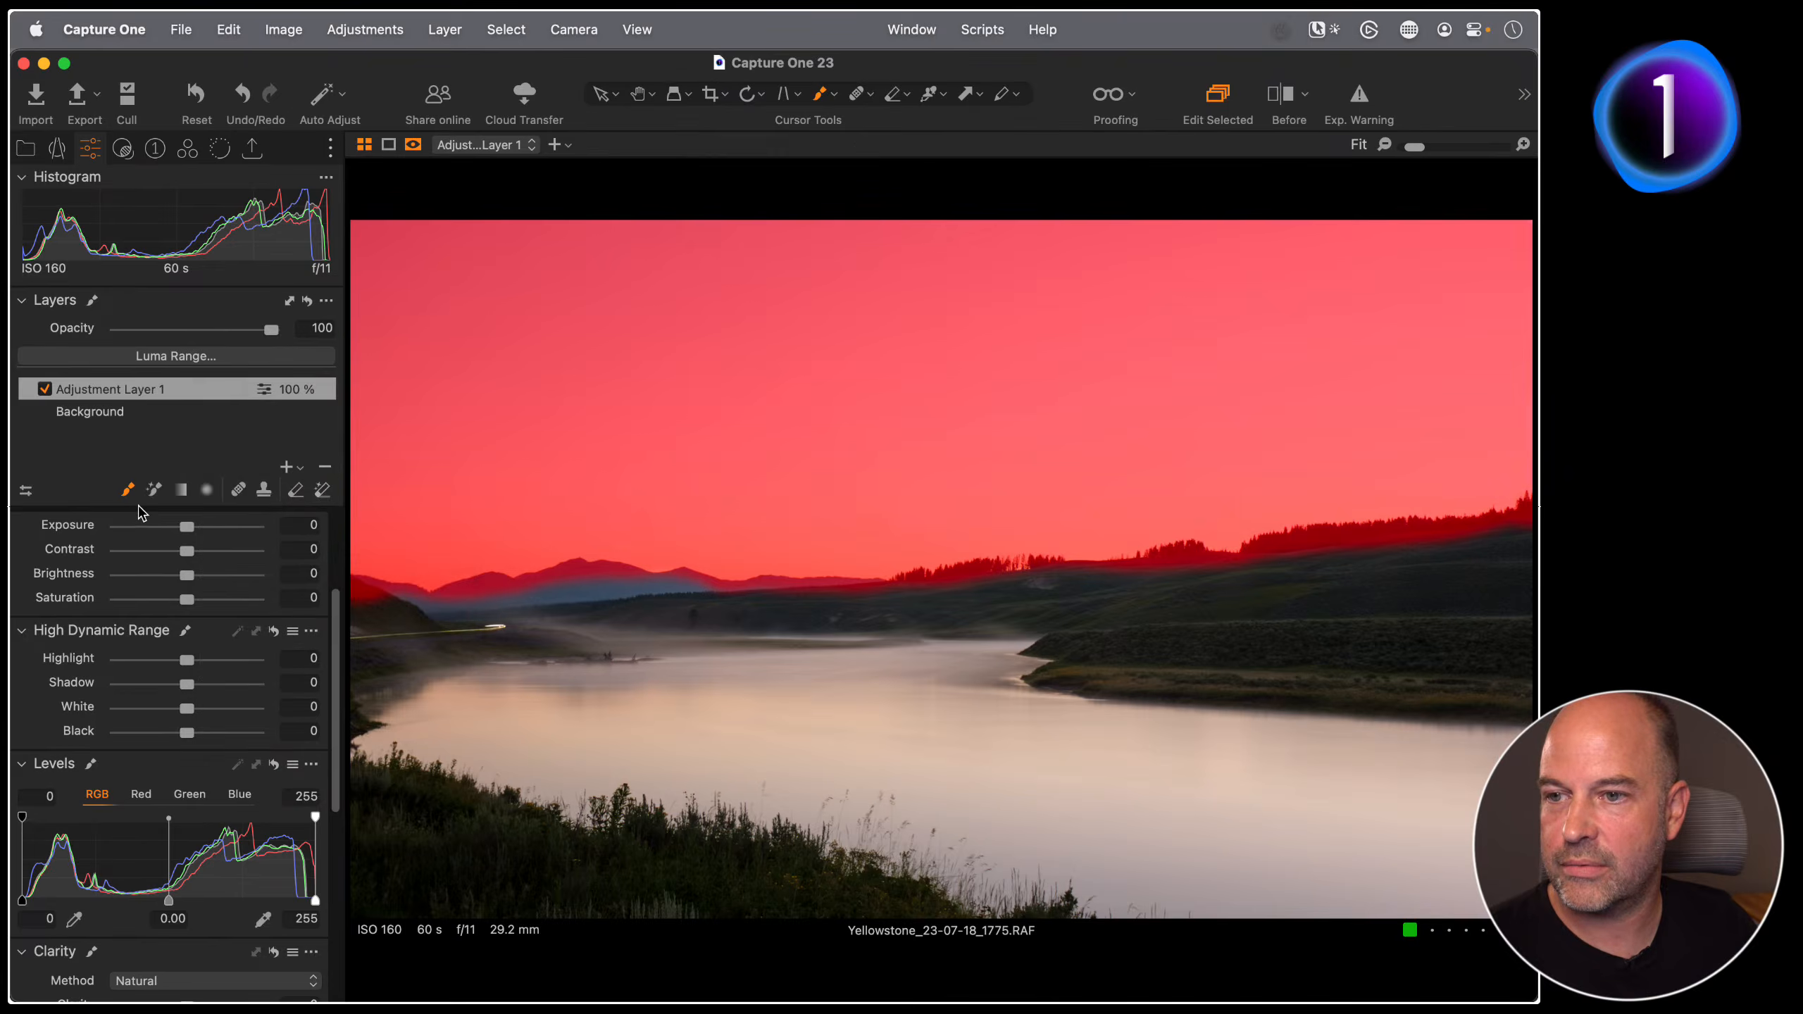
# Step: Limit the sky mask in grayscale view to a luma range of 145 to 255 with a lower falloff of 125, and apply it
pyautogui.hotkey('alt', 'm')
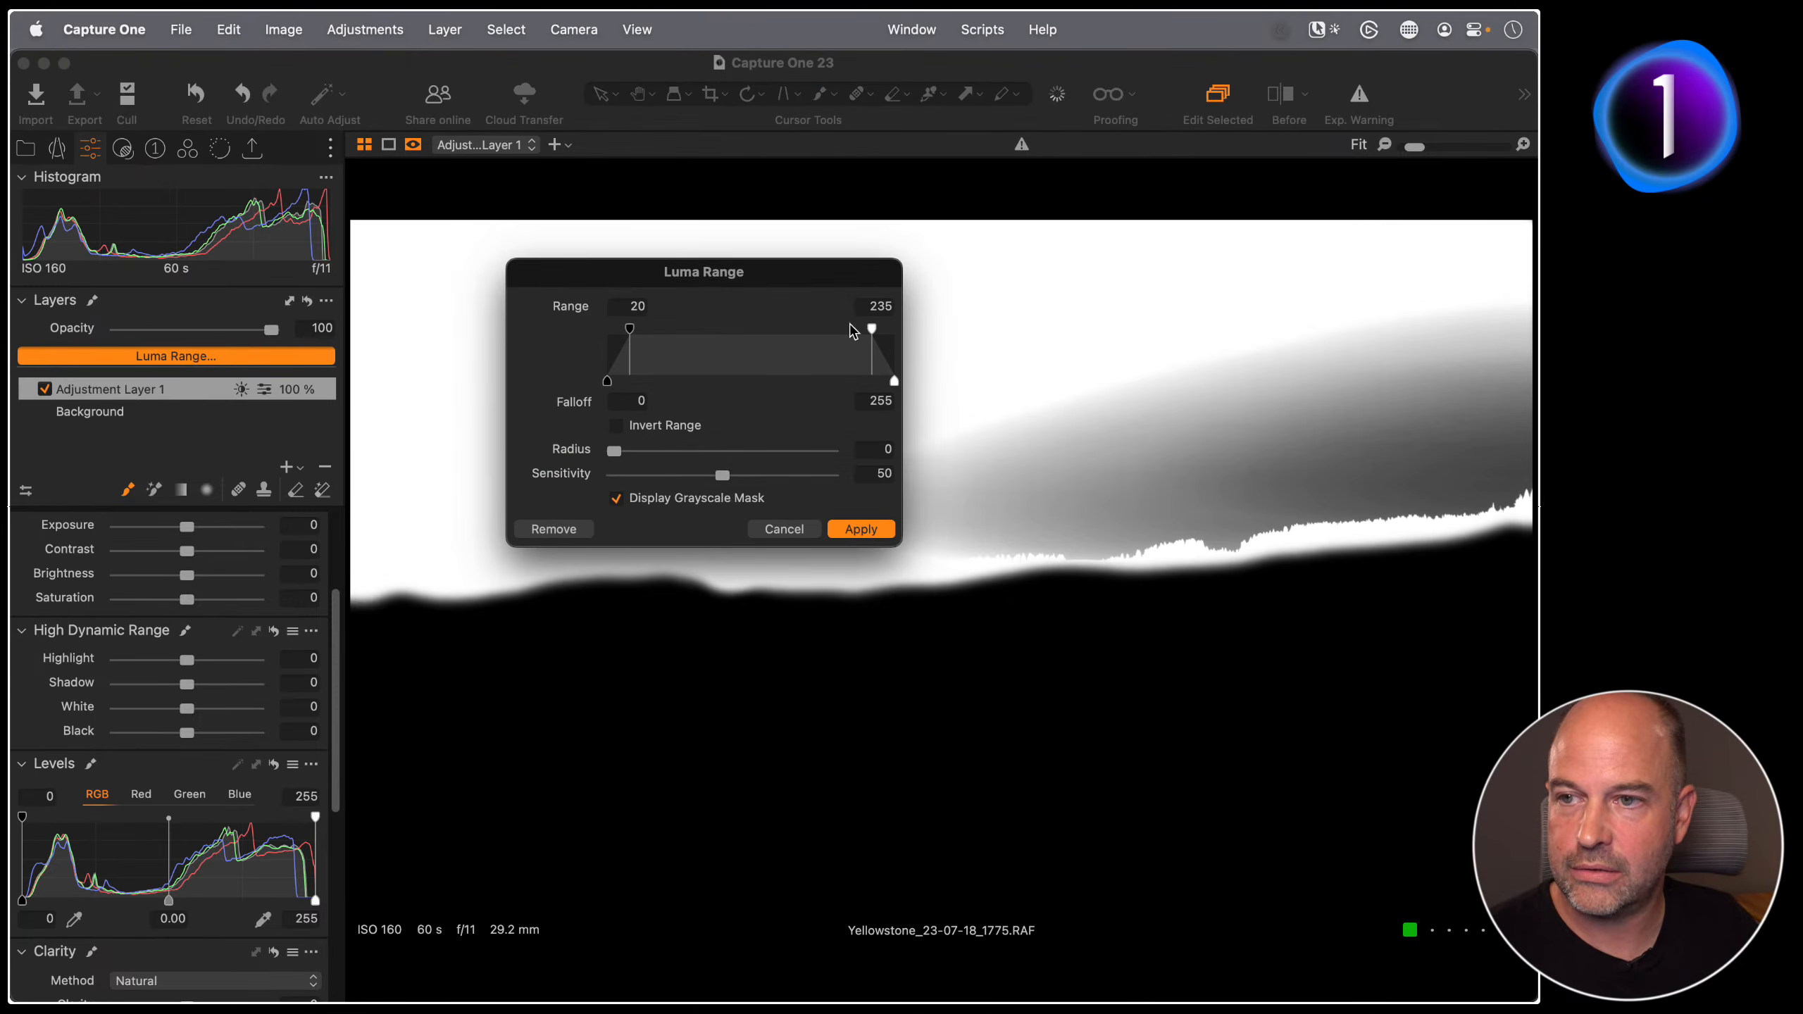
pyautogui.moveTo(873, 328); pyautogui.dragTo(916, 333)
pyautogui.moveTo(631, 329); pyautogui.dragTo(771, 331)
pyautogui.click(860, 529)
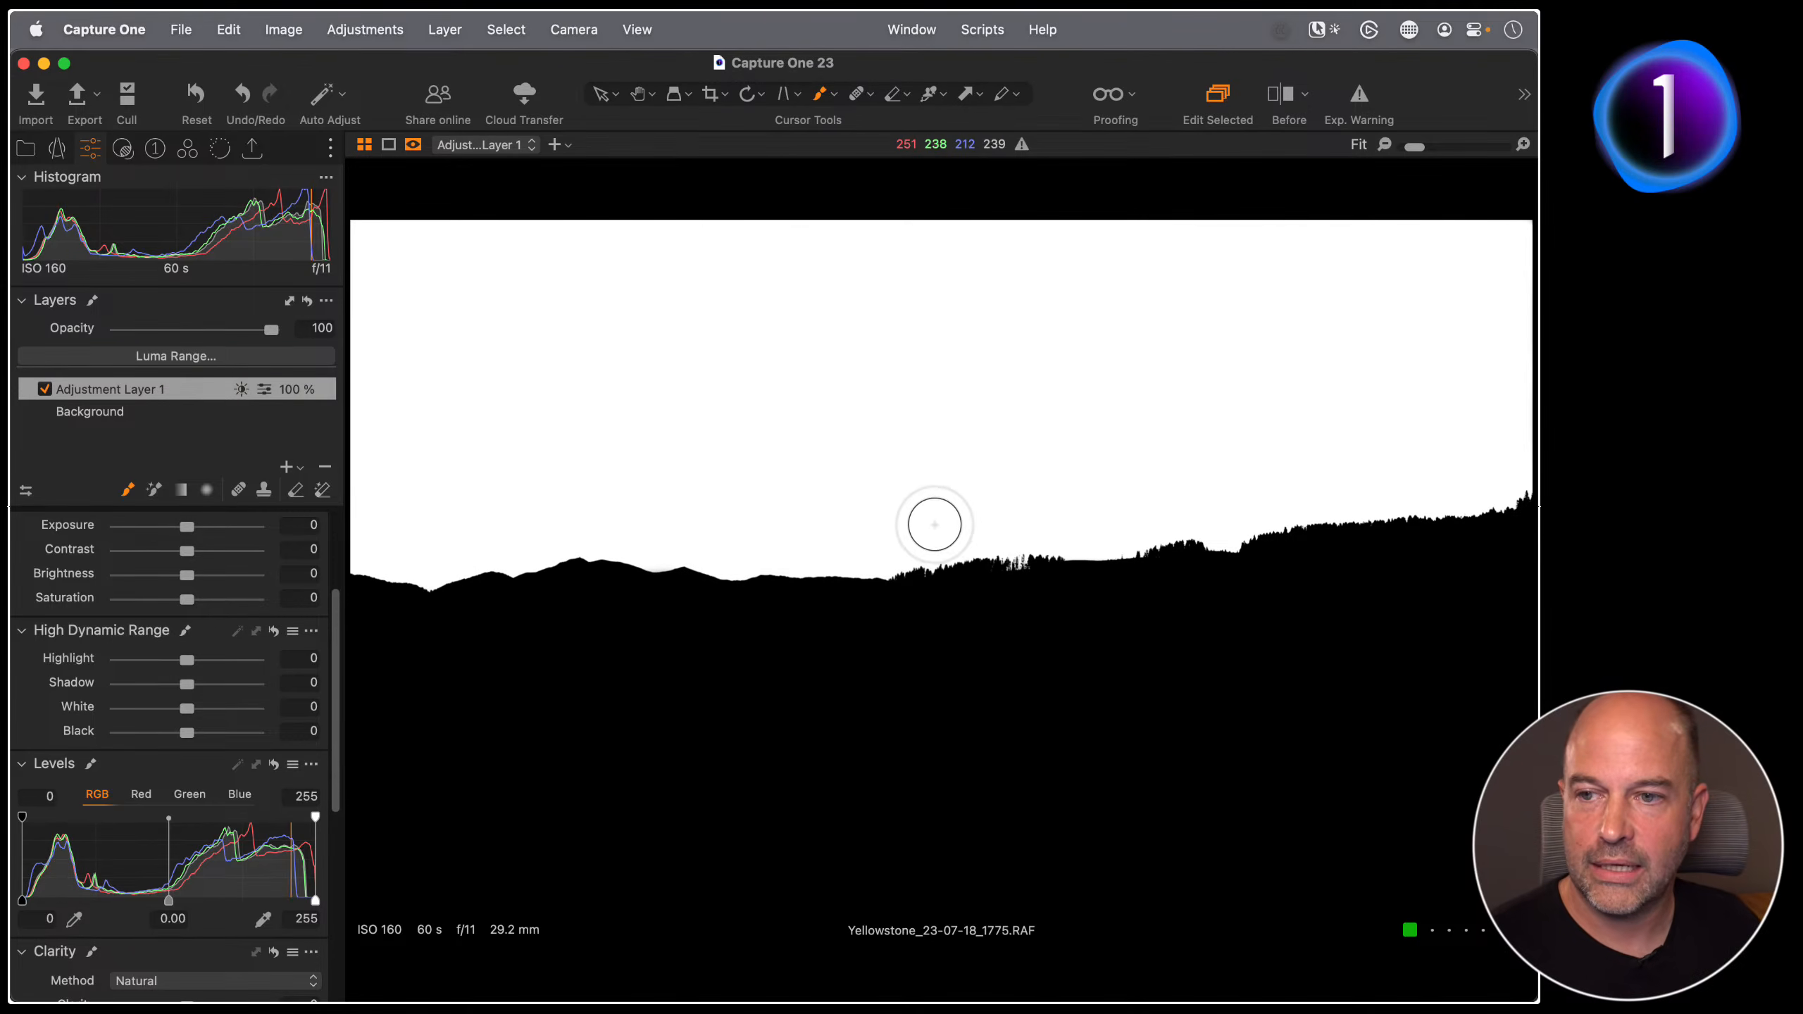
# Step: Inspect the sky mask's edge along the tree line with the Pan tool
pyautogui.press('h')
pyautogui.moveTo(1000, 566); pyautogui.dragTo(979, 653)
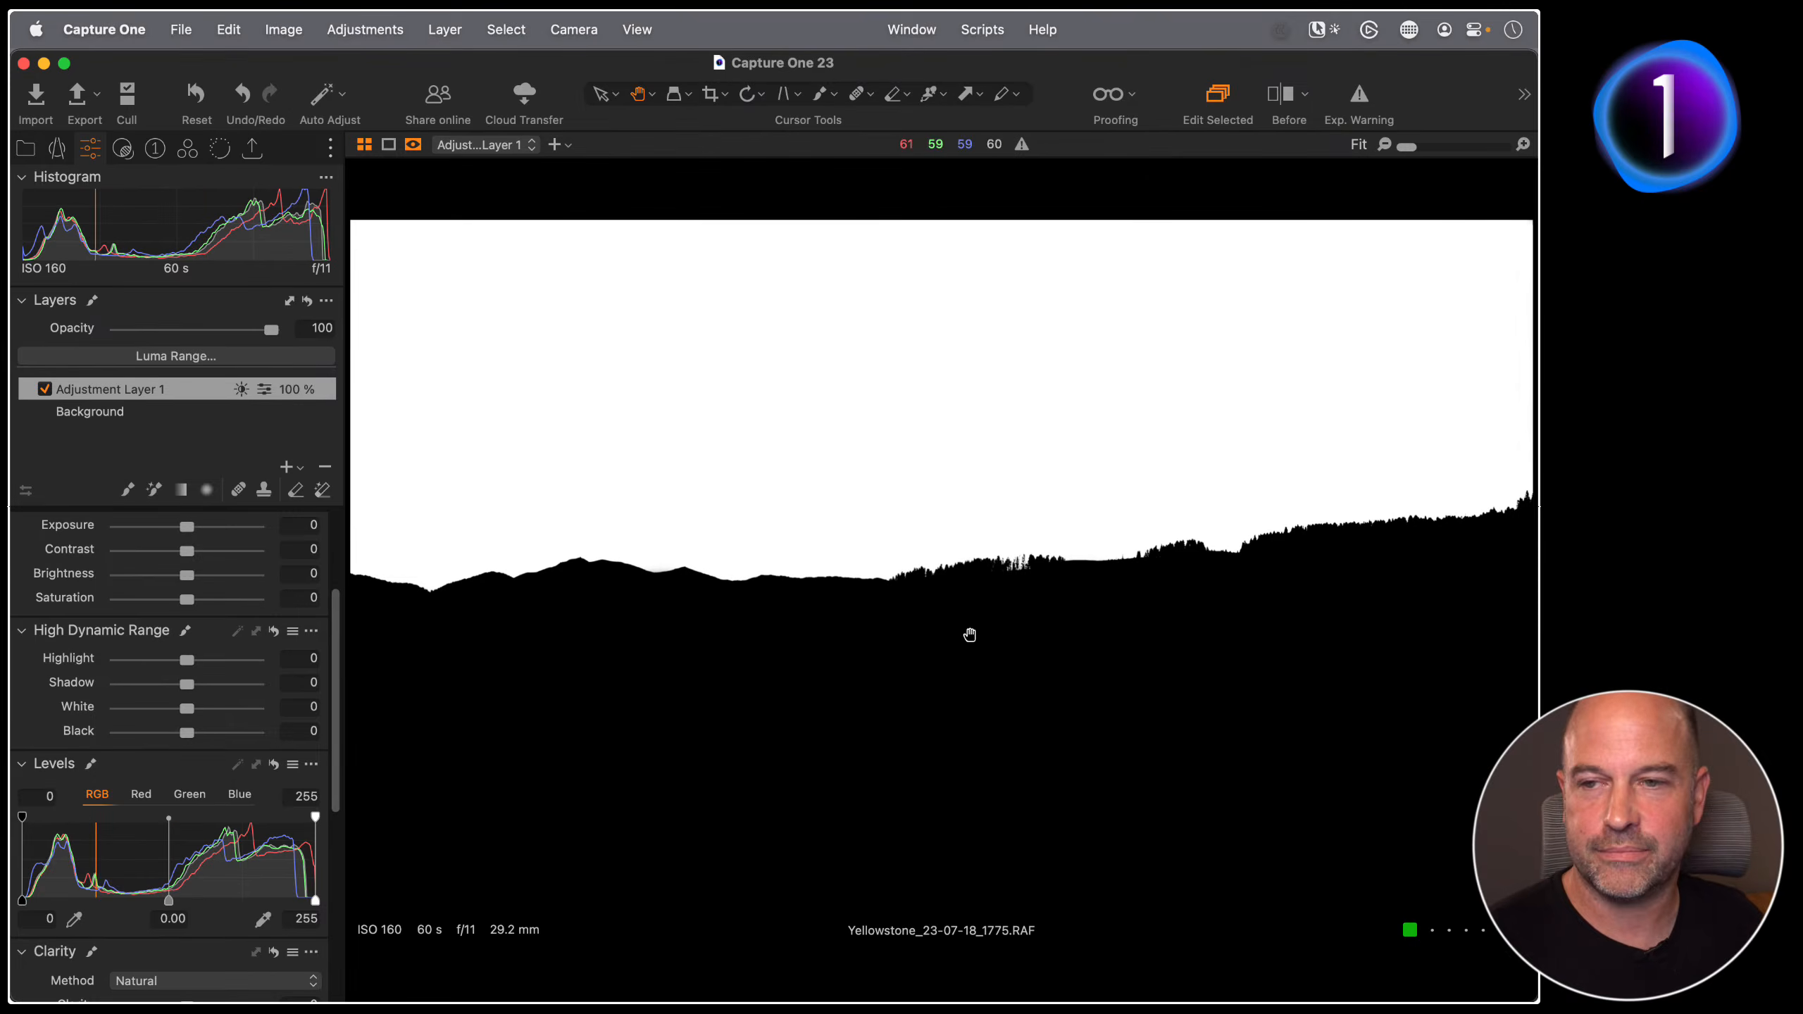
pyautogui.moveTo(971, 578); pyautogui.dragTo(1076, 638)
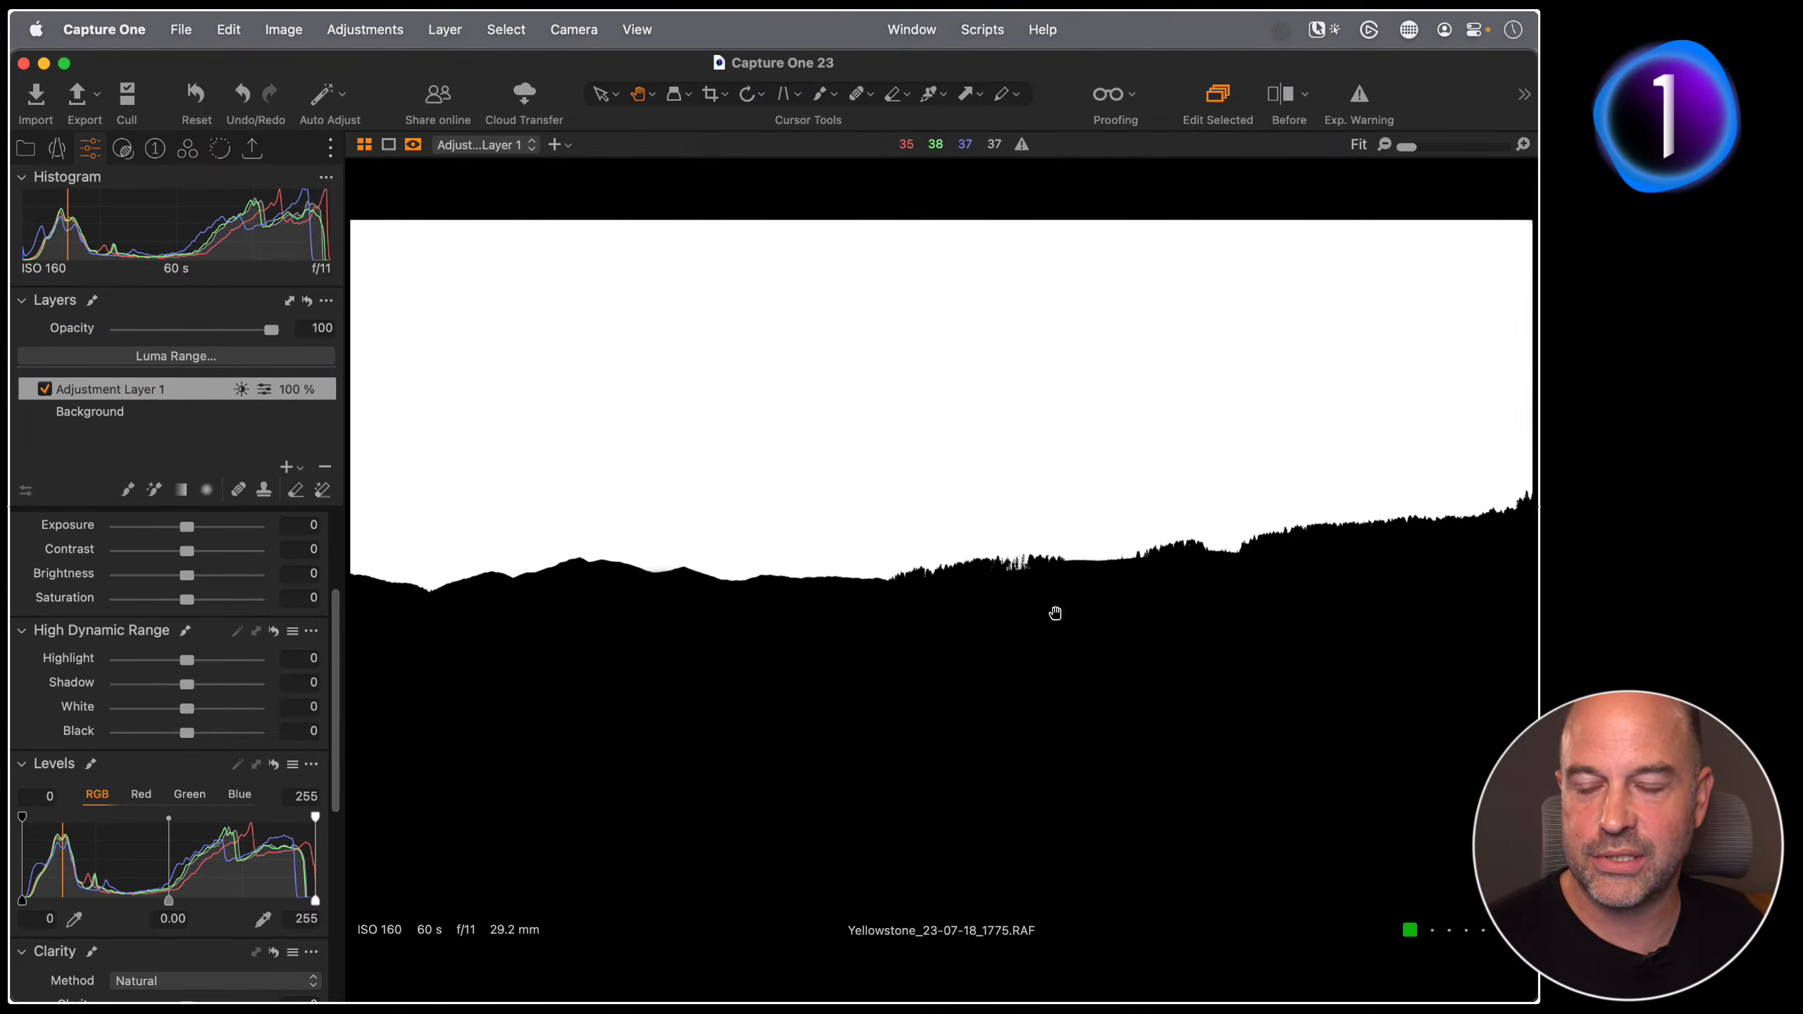
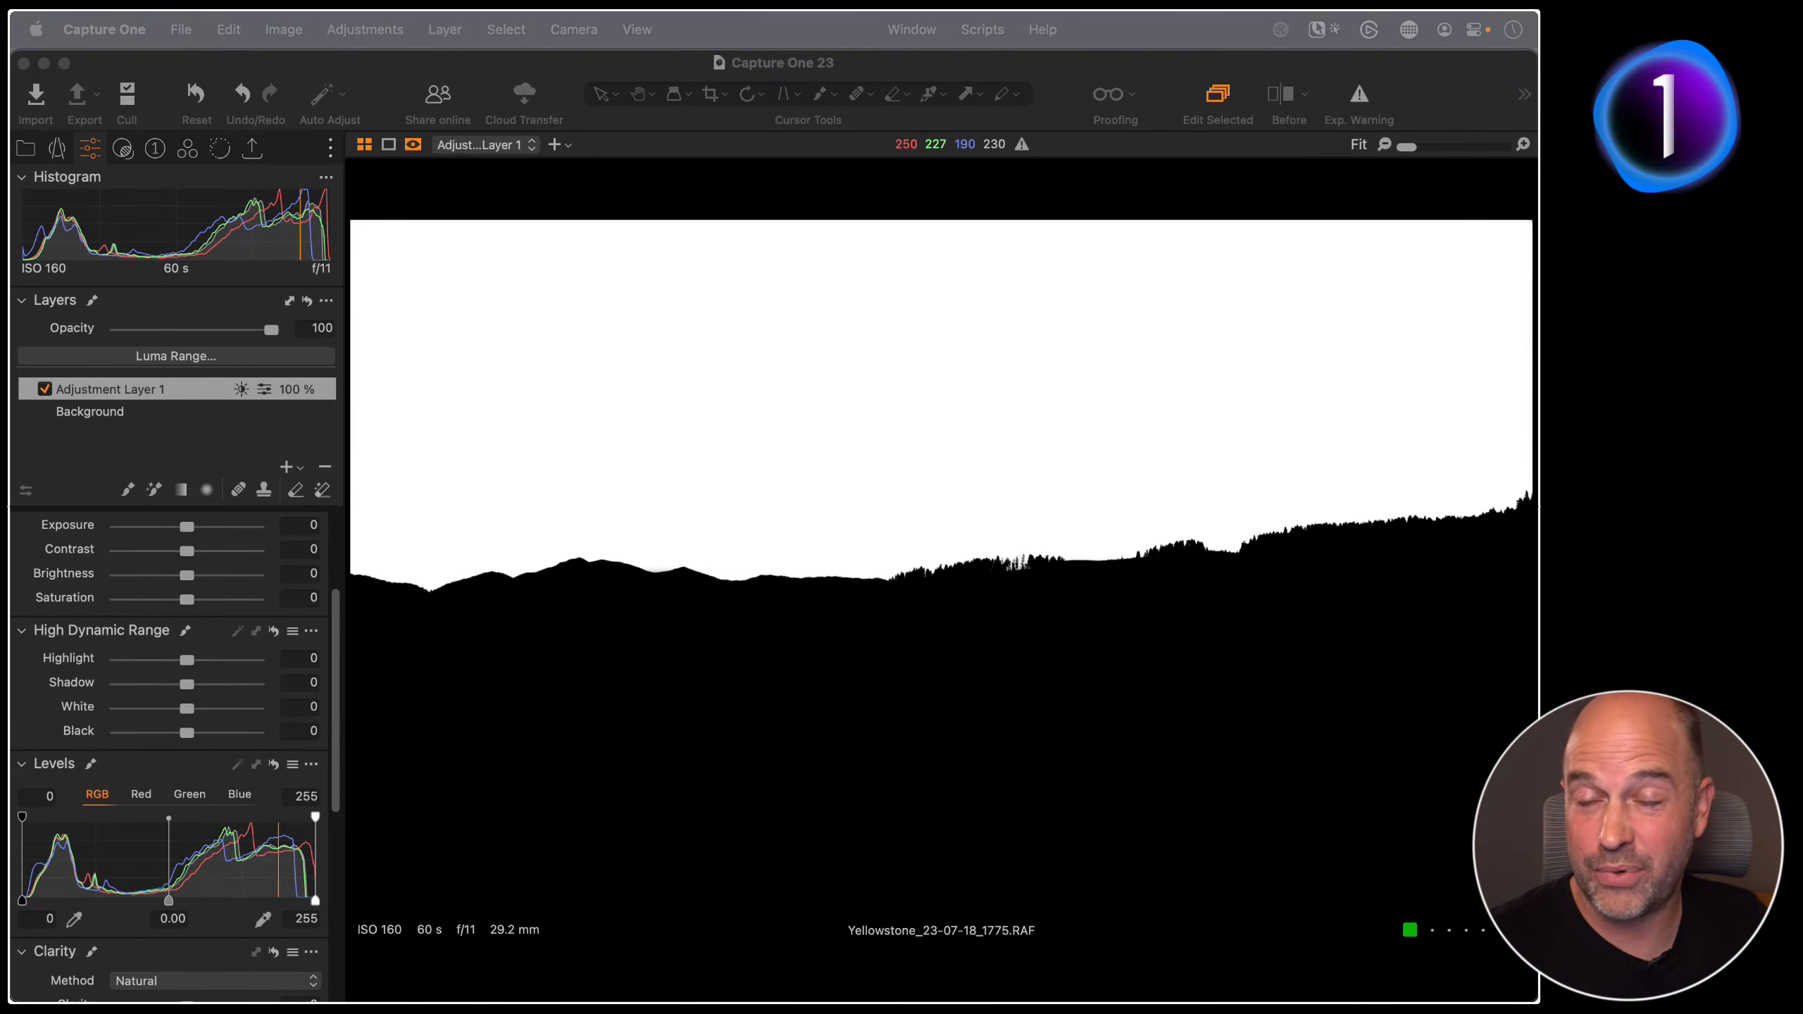
# Step: Reopen the sky mask's Luma Range and test a radius of 85.4 with sensitivities of 100 and 0
pyautogui.click(176, 355)
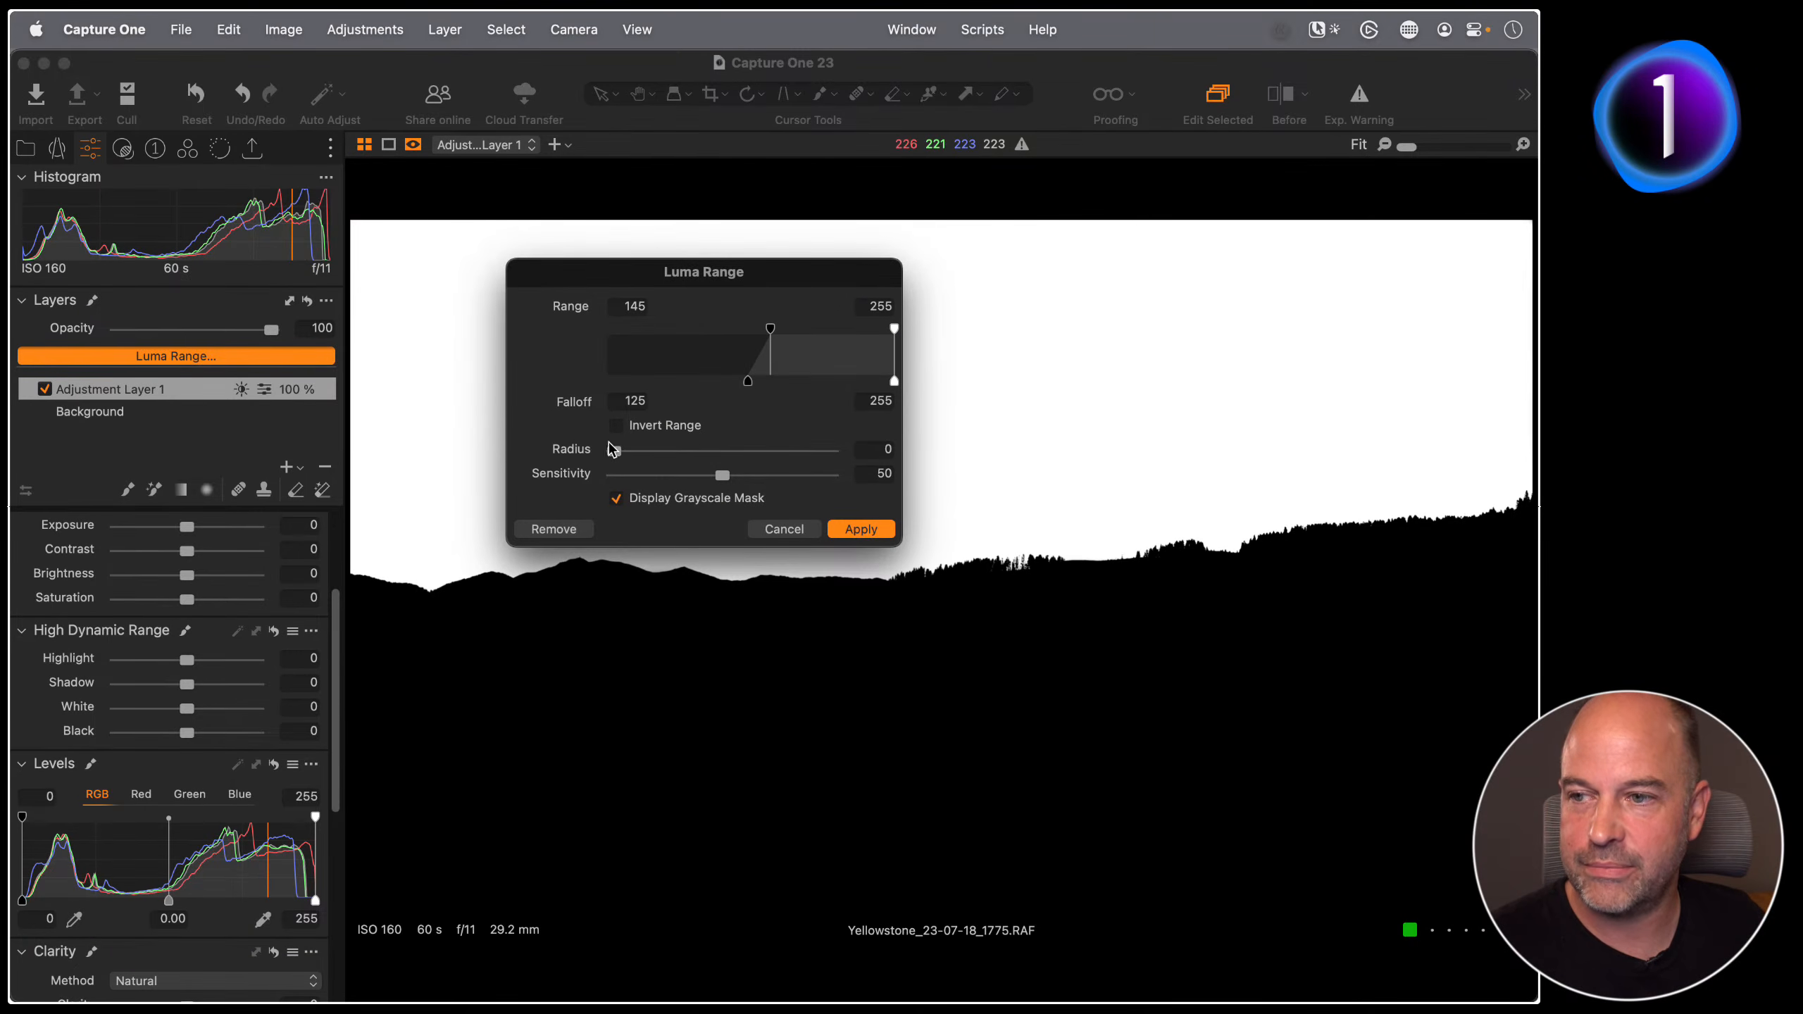
pyautogui.moveTo(774, 481)
pyautogui.mouseDown()
pyautogui.moveTo(638, 476)
pyautogui.moveTo(932, 489)
pyautogui.moveTo(445, 499)
pyautogui.moveTo(998, 454)
pyautogui.moveTo(589, 497)
pyautogui.moveTo(748, 493)
pyautogui.mouseUp()
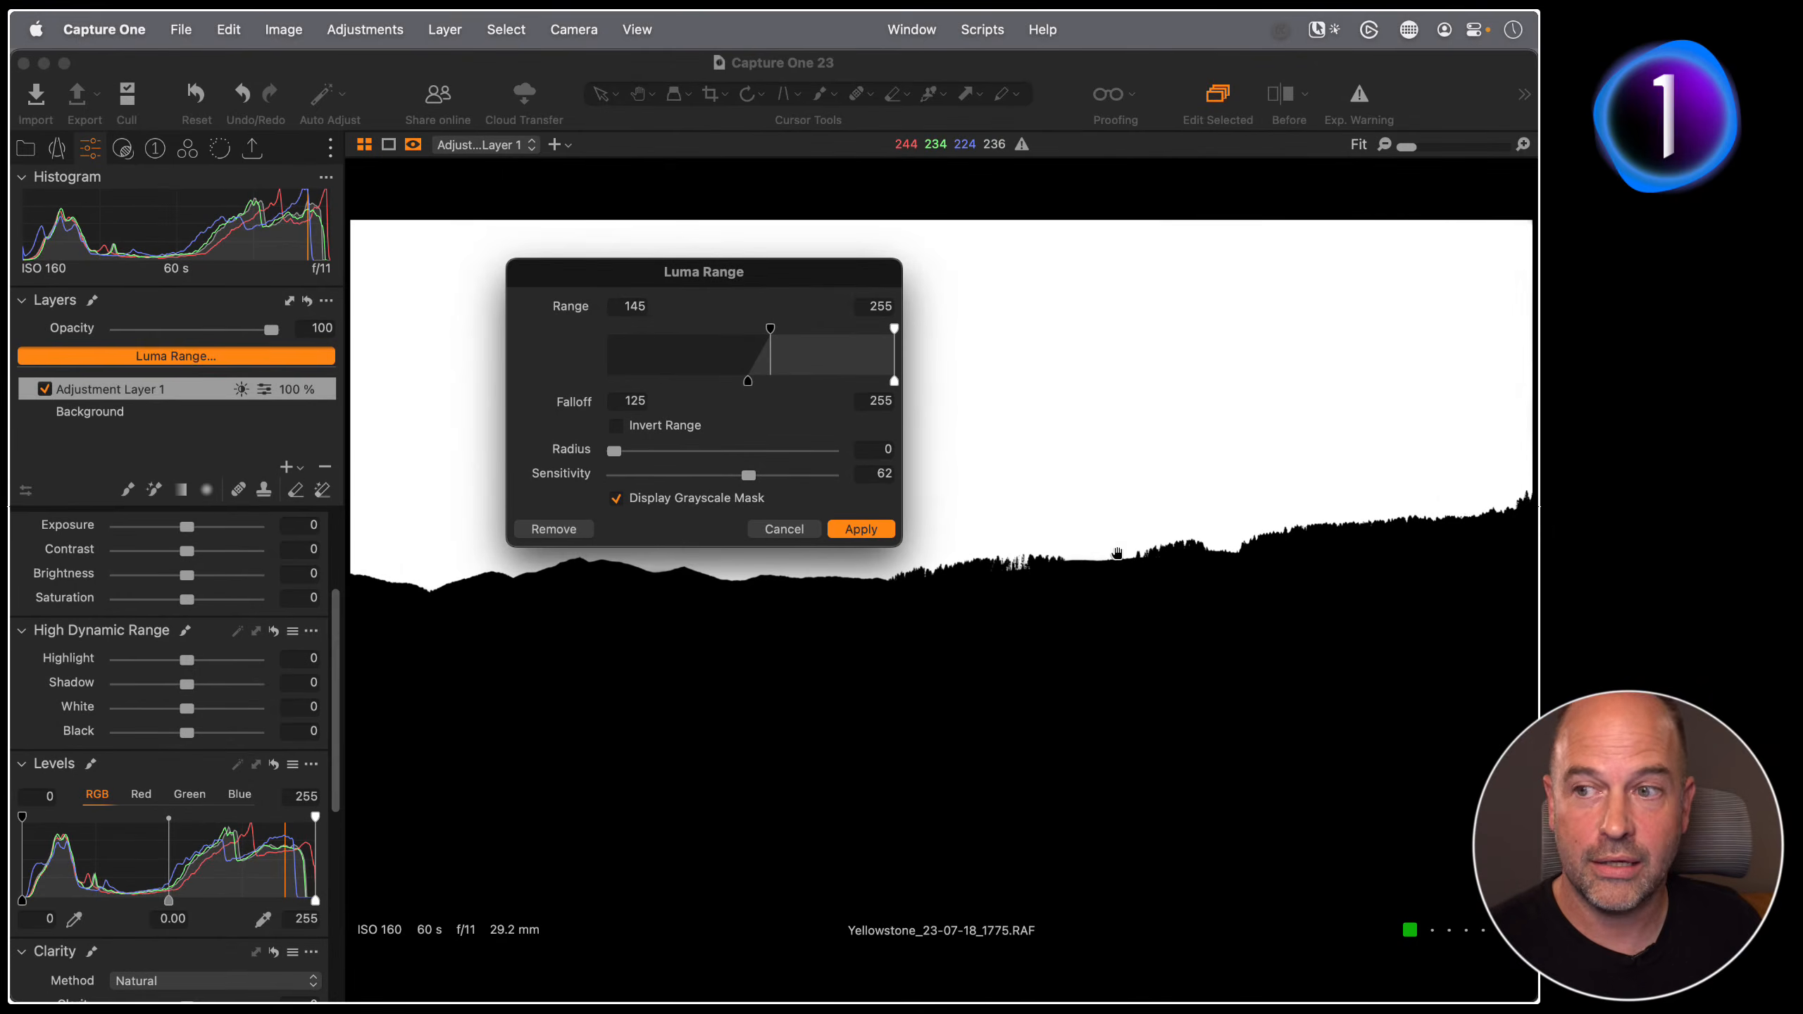
pyautogui.moveTo(618, 460); pyautogui.dragTo(859, 479)
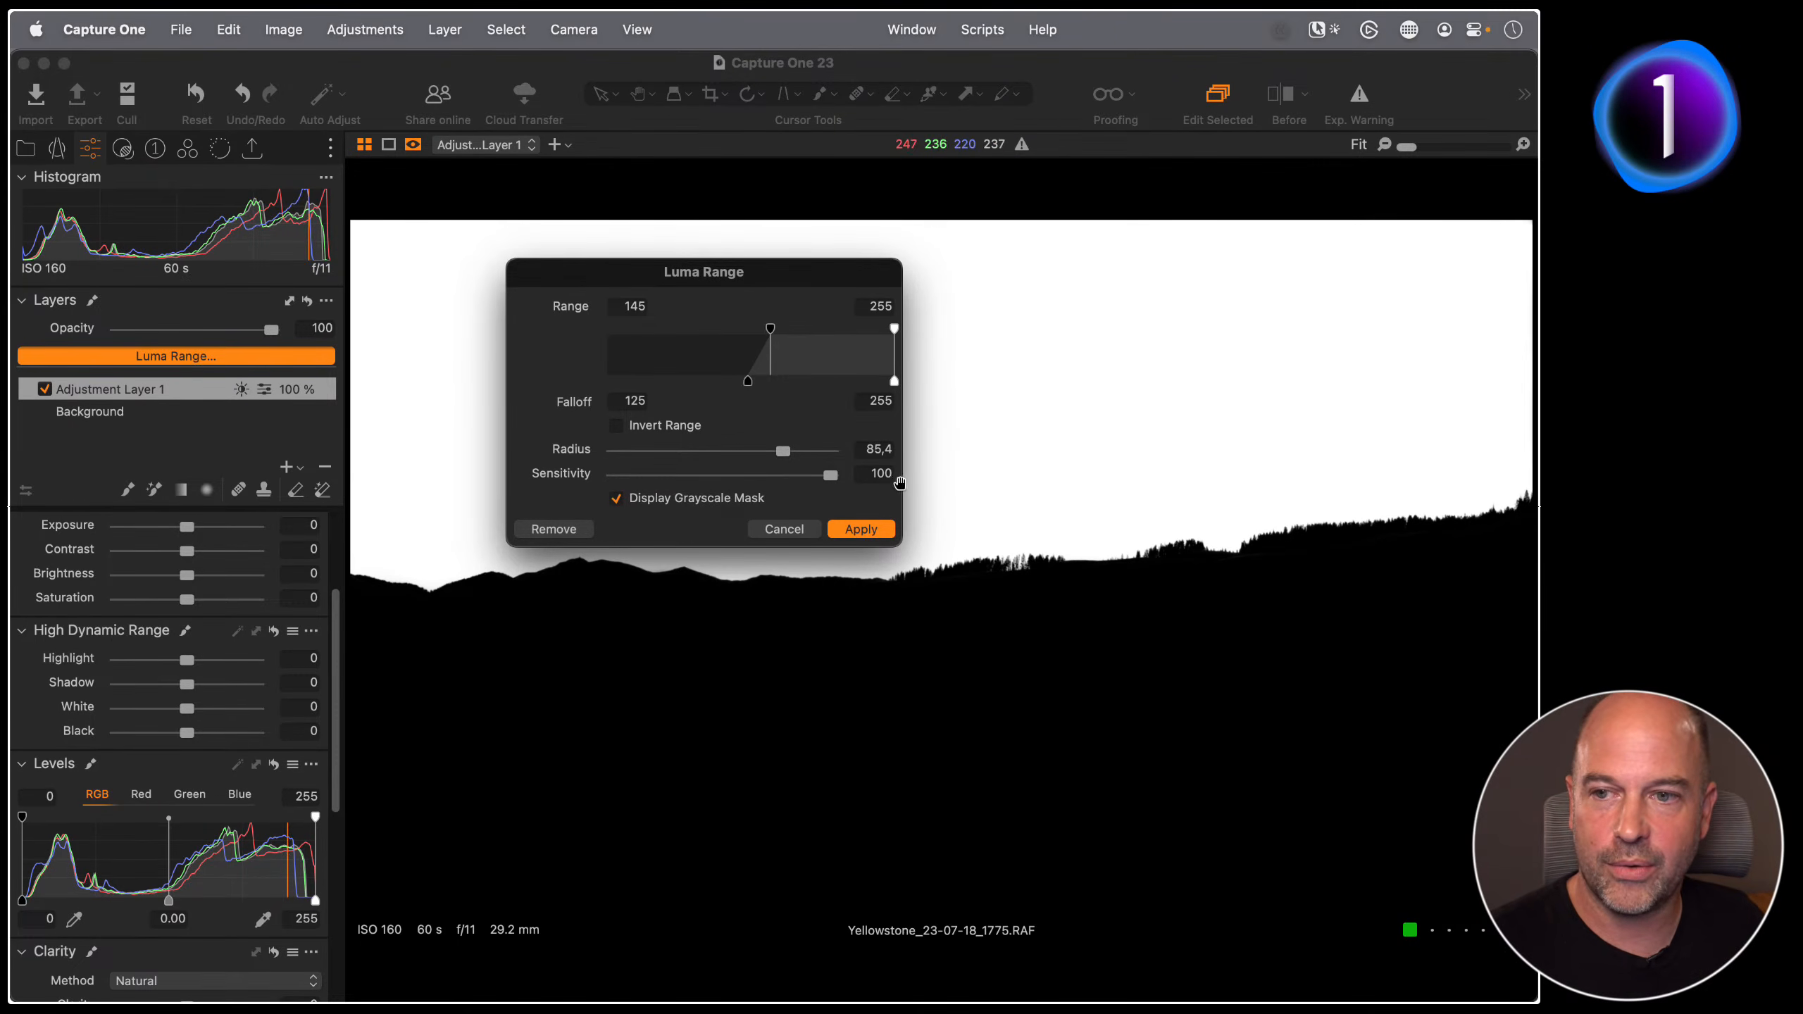
pyautogui.moveTo(832, 483); pyautogui.dragTo(539, 486)
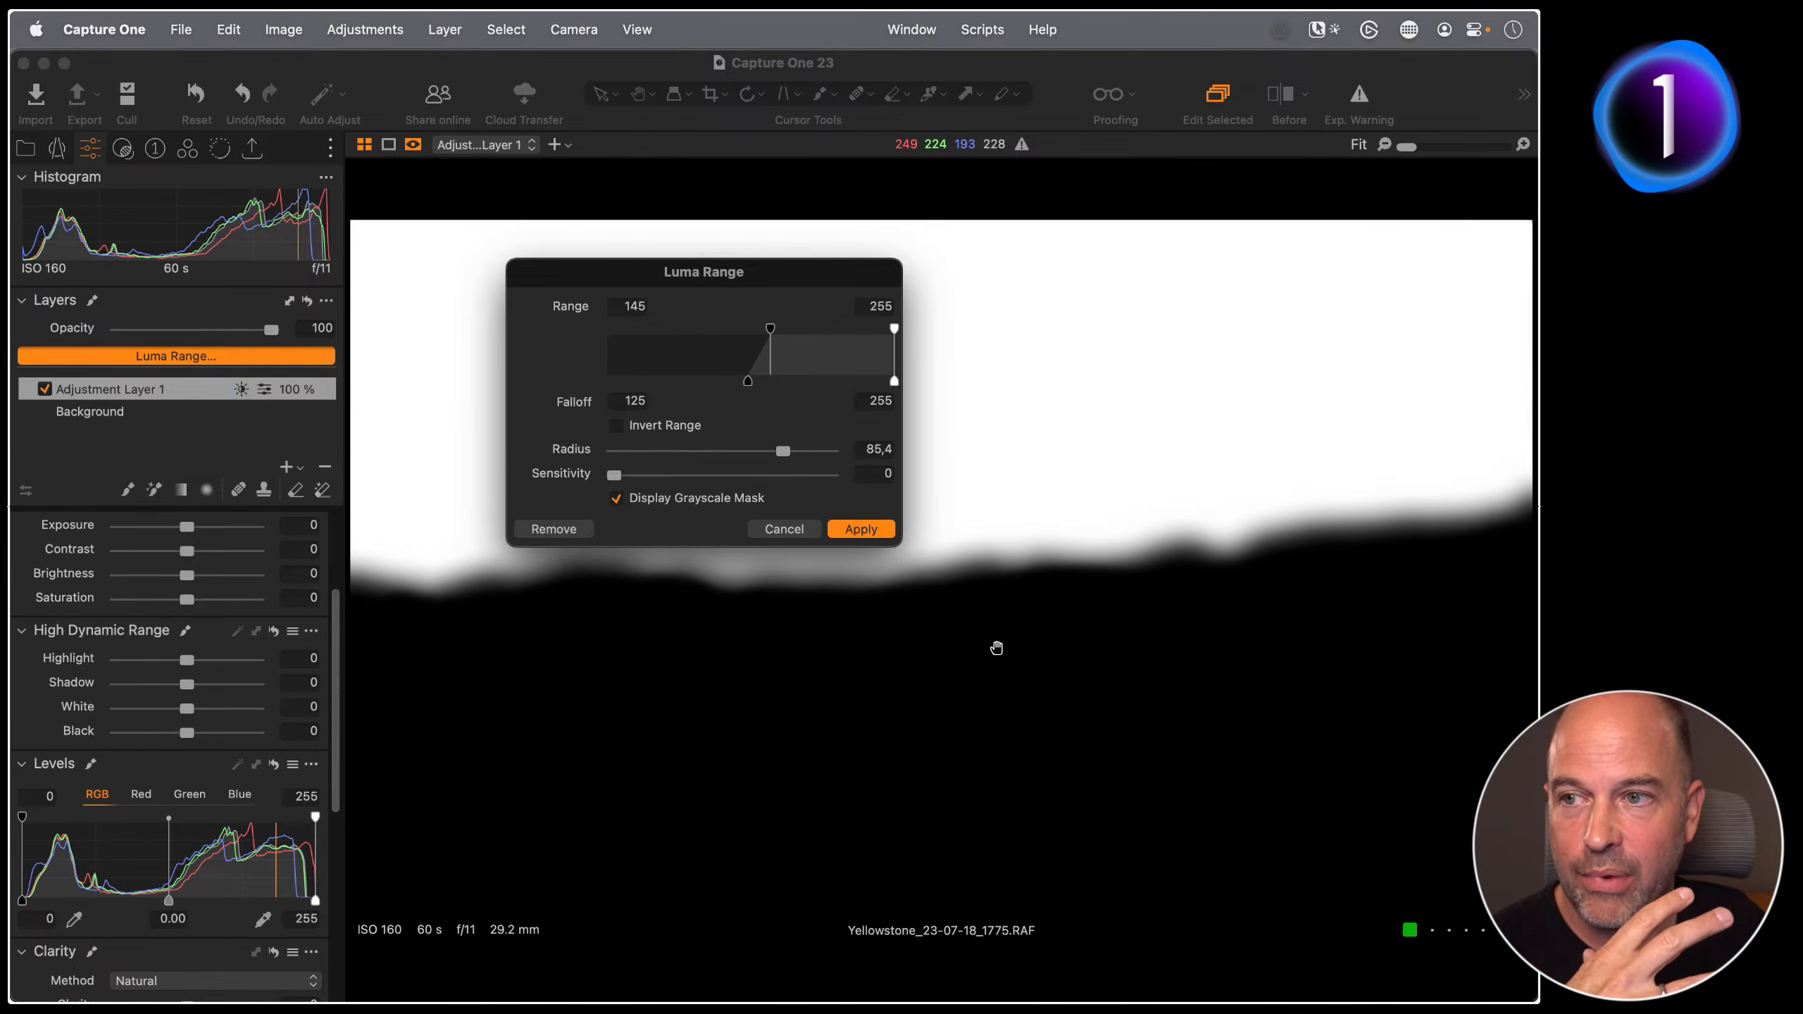
# Step: Compare luma range radii of 300 and 64.1 at sensitivities of 6 and 100, ending on radius 230.1 and sensitivity 74
pyautogui.moveTo(615, 474); pyautogui.dragTo(627, 475)
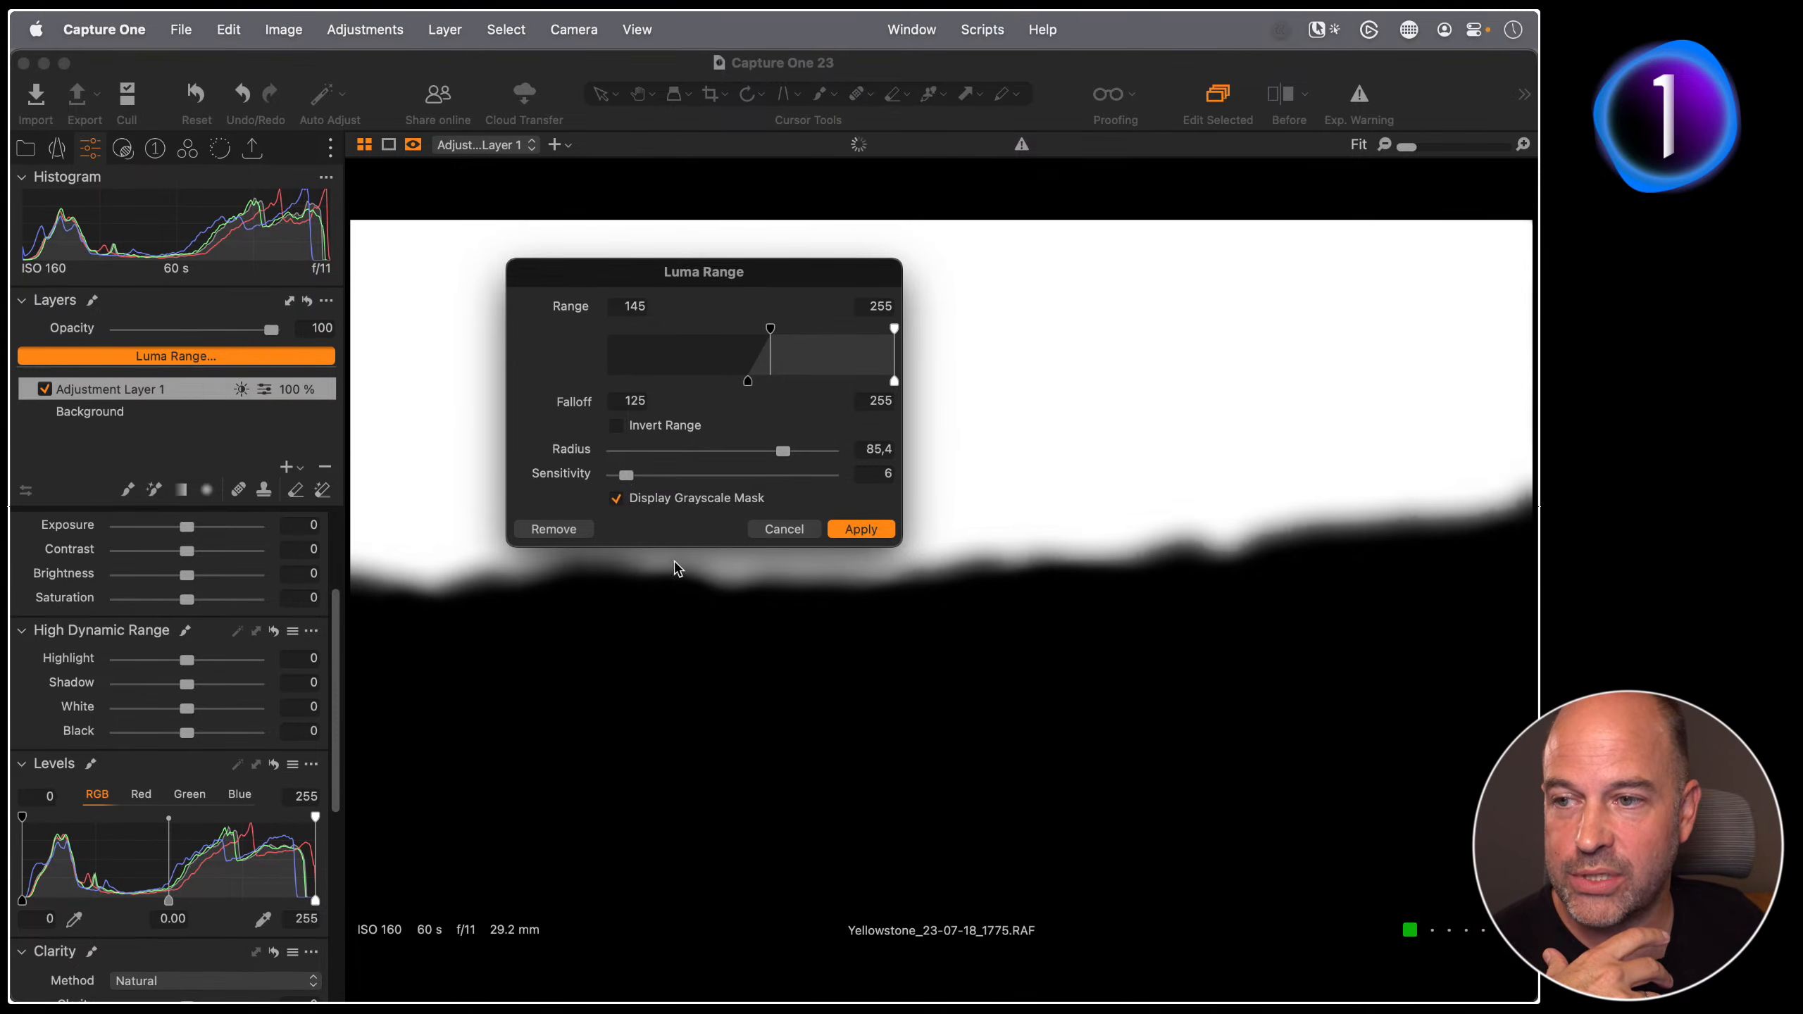
pyautogui.moveTo(783, 450); pyautogui.dragTo(834, 451)
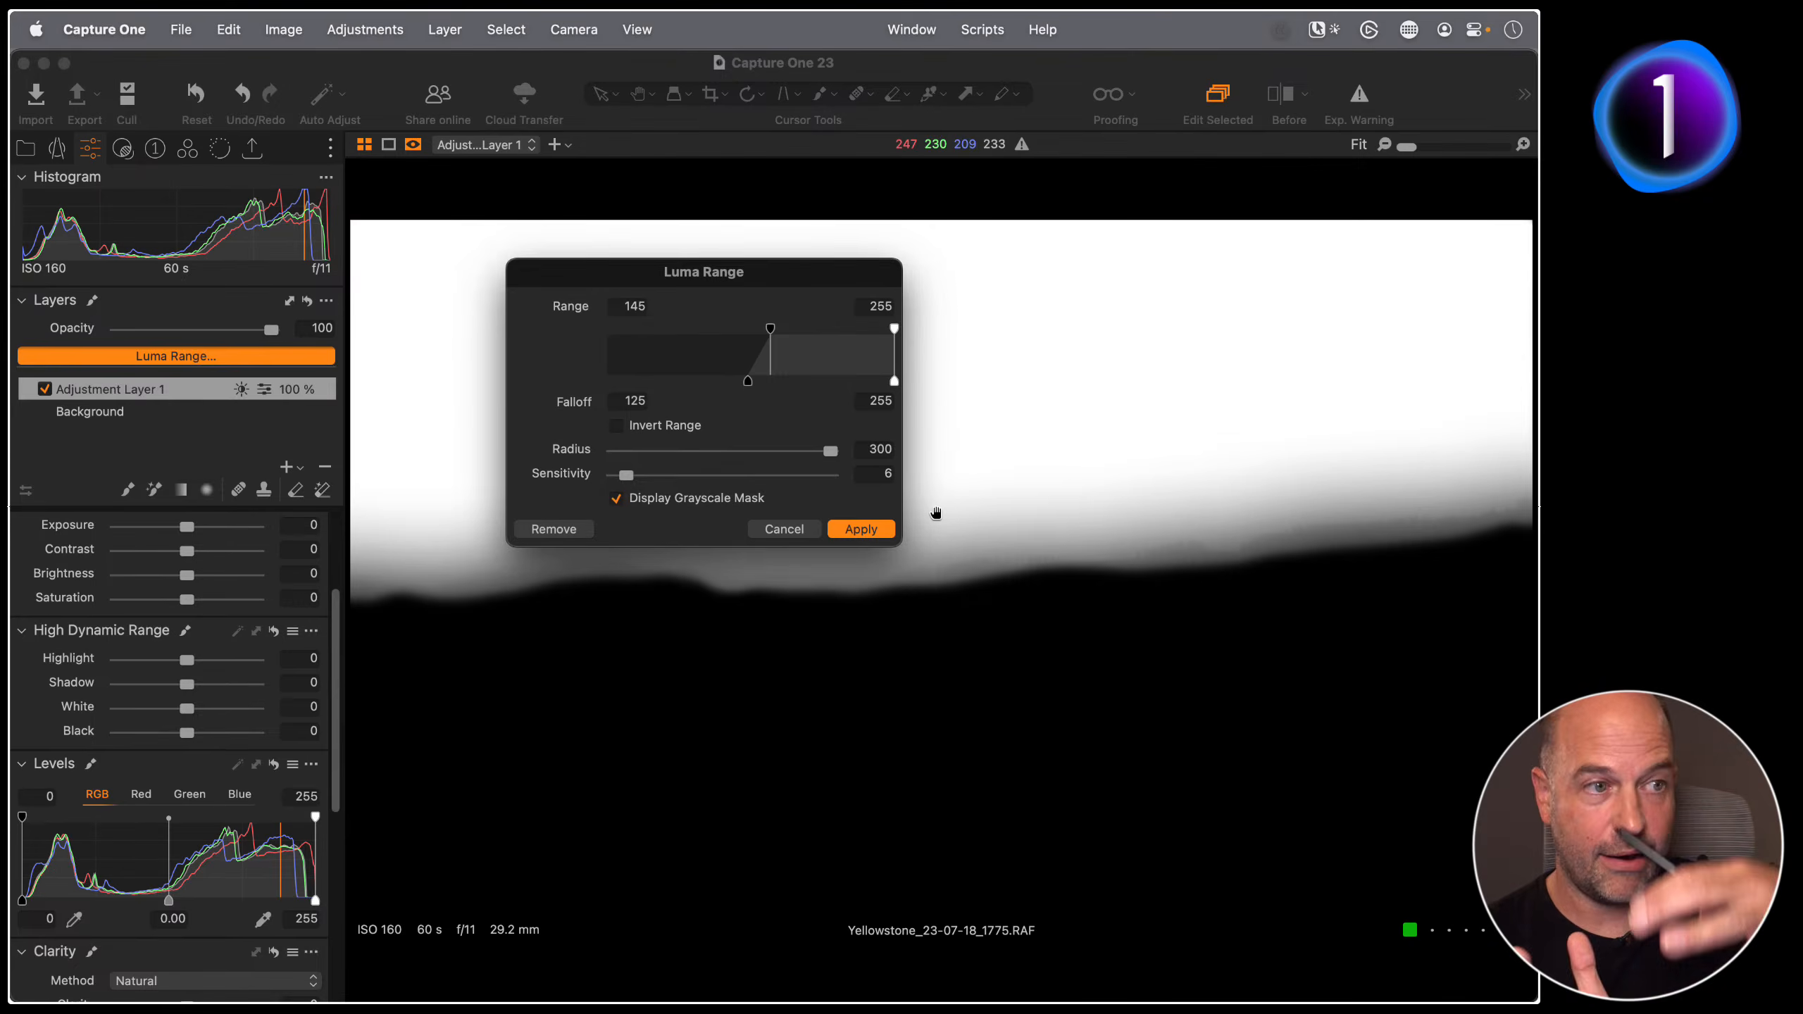
pyautogui.moveTo(829, 450); pyautogui.dragTo(772, 450)
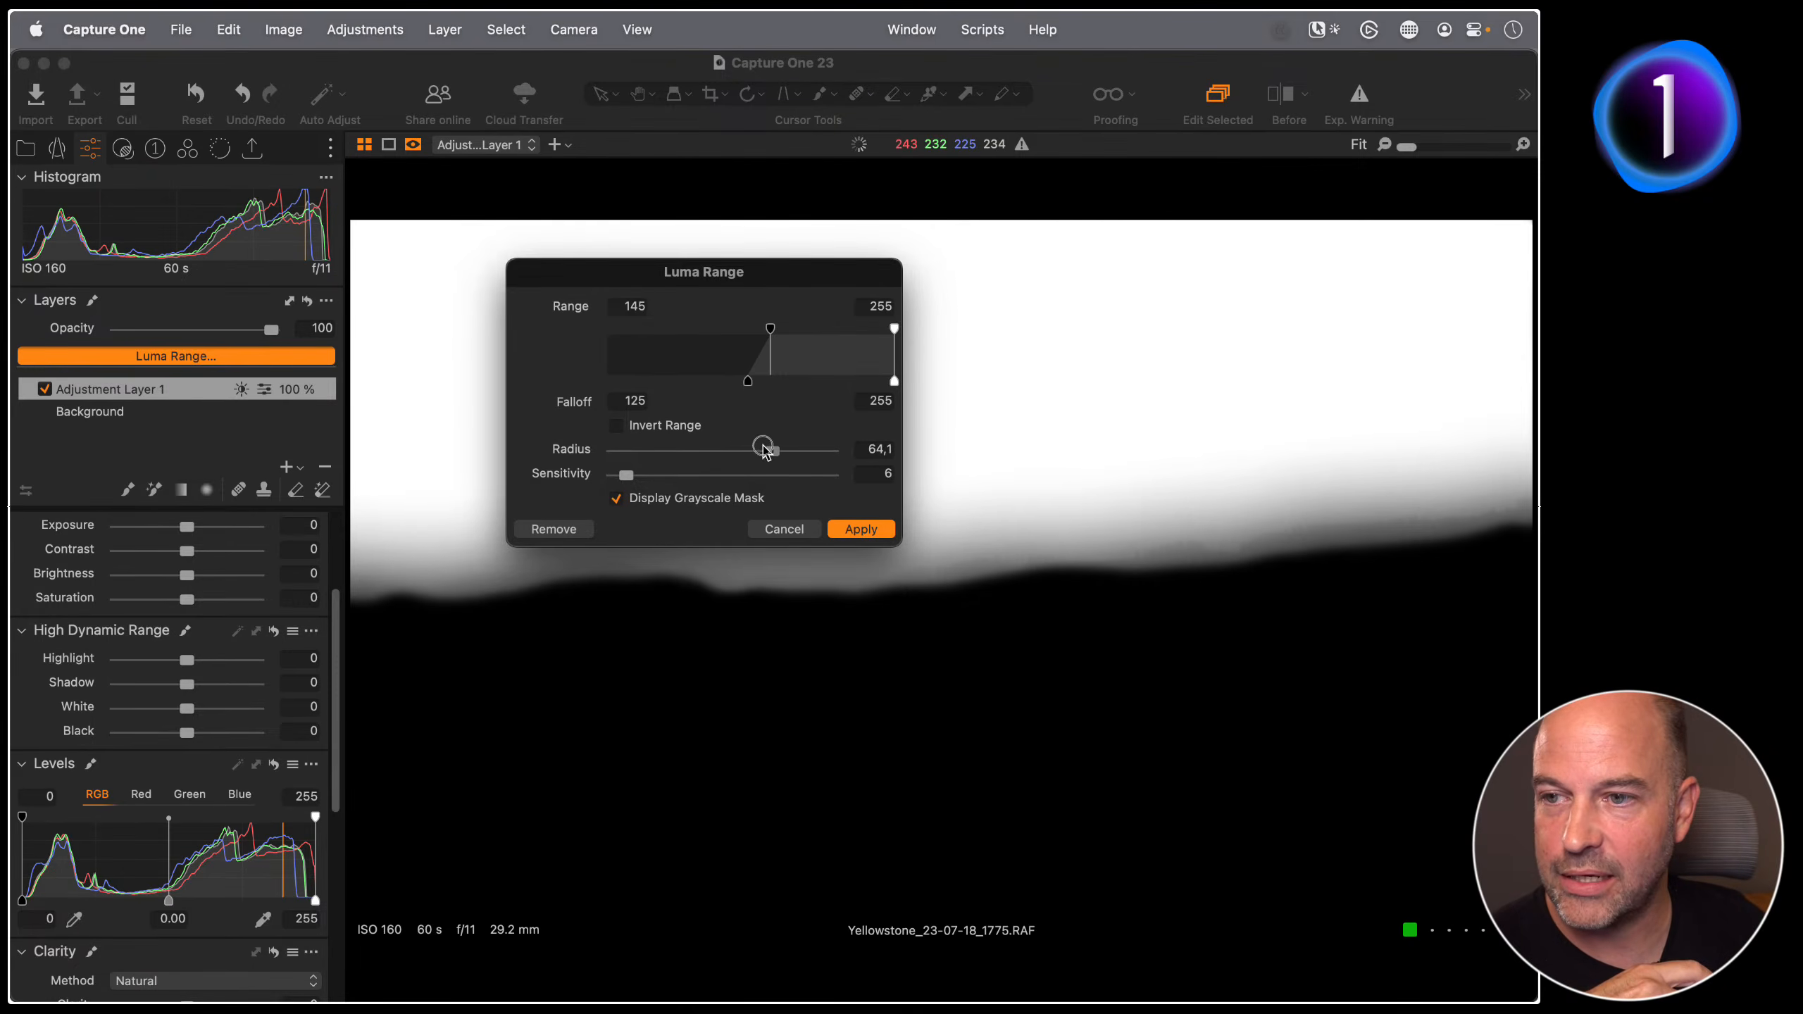
pyautogui.moveTo(624, 475); pyautogui.dragTo(946, 485)
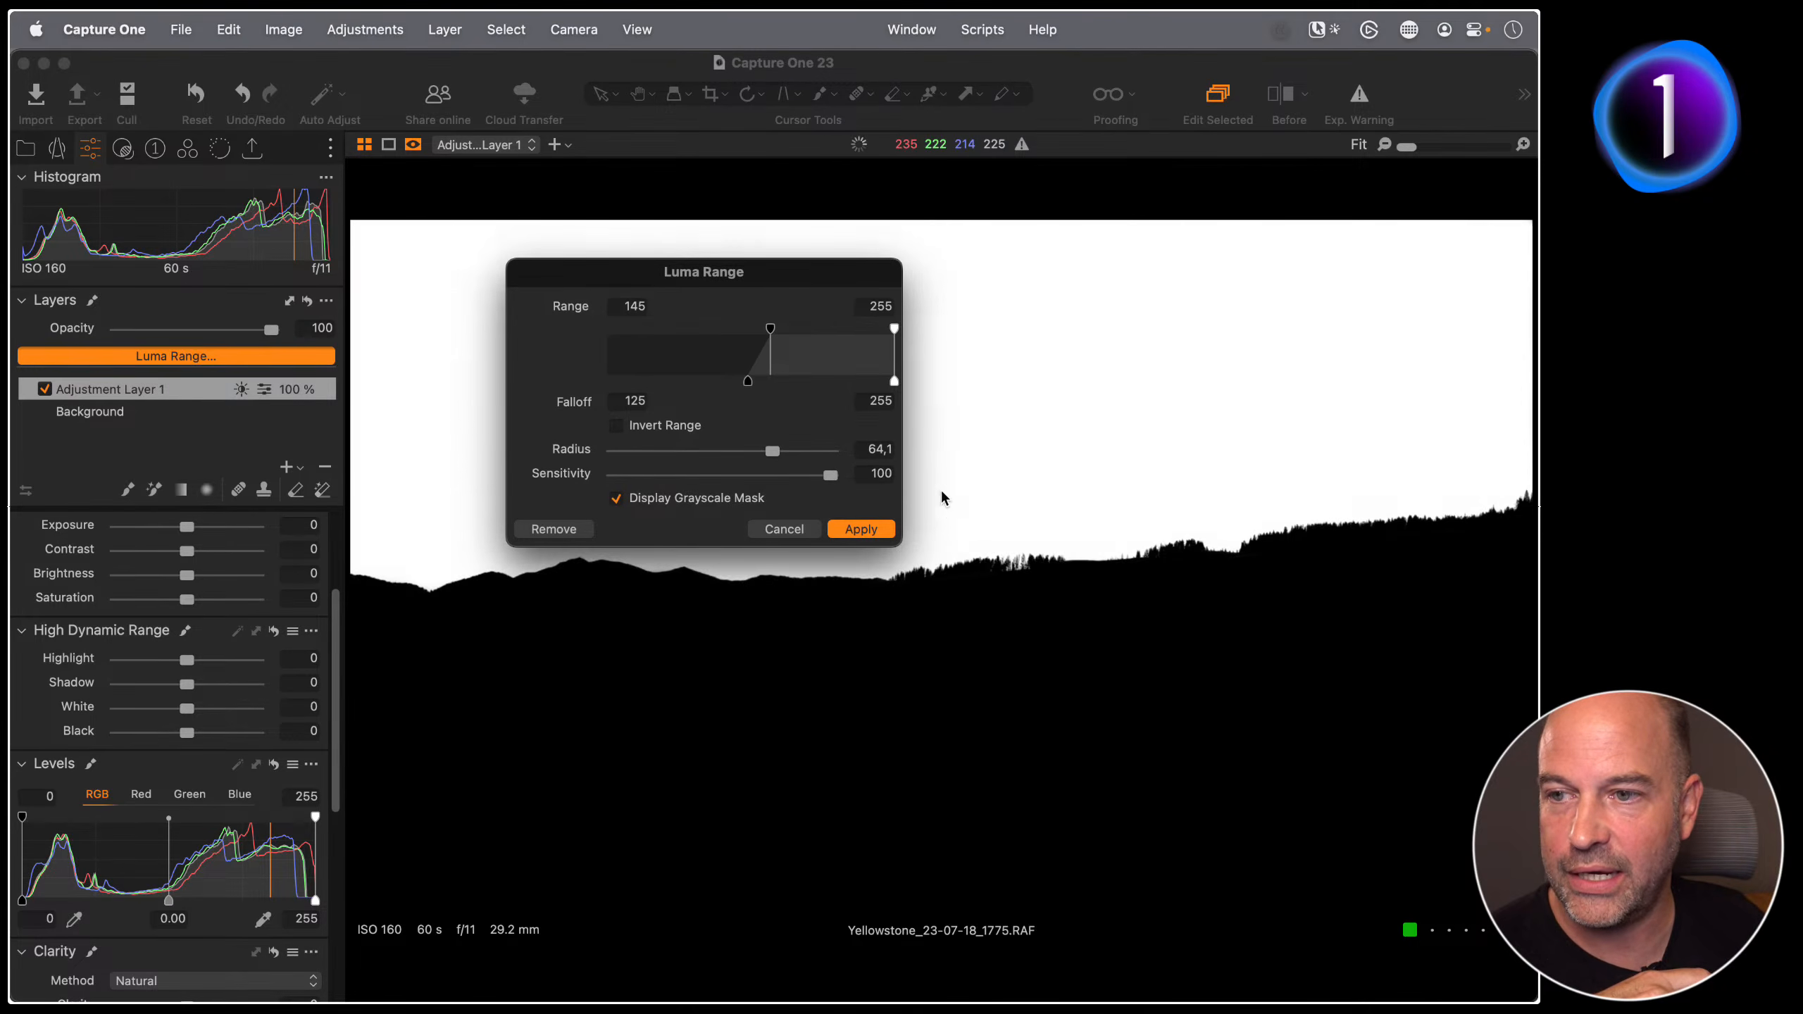
pyautogui.moveTo(772, 450); pyautogui.dragTo(910, 471)
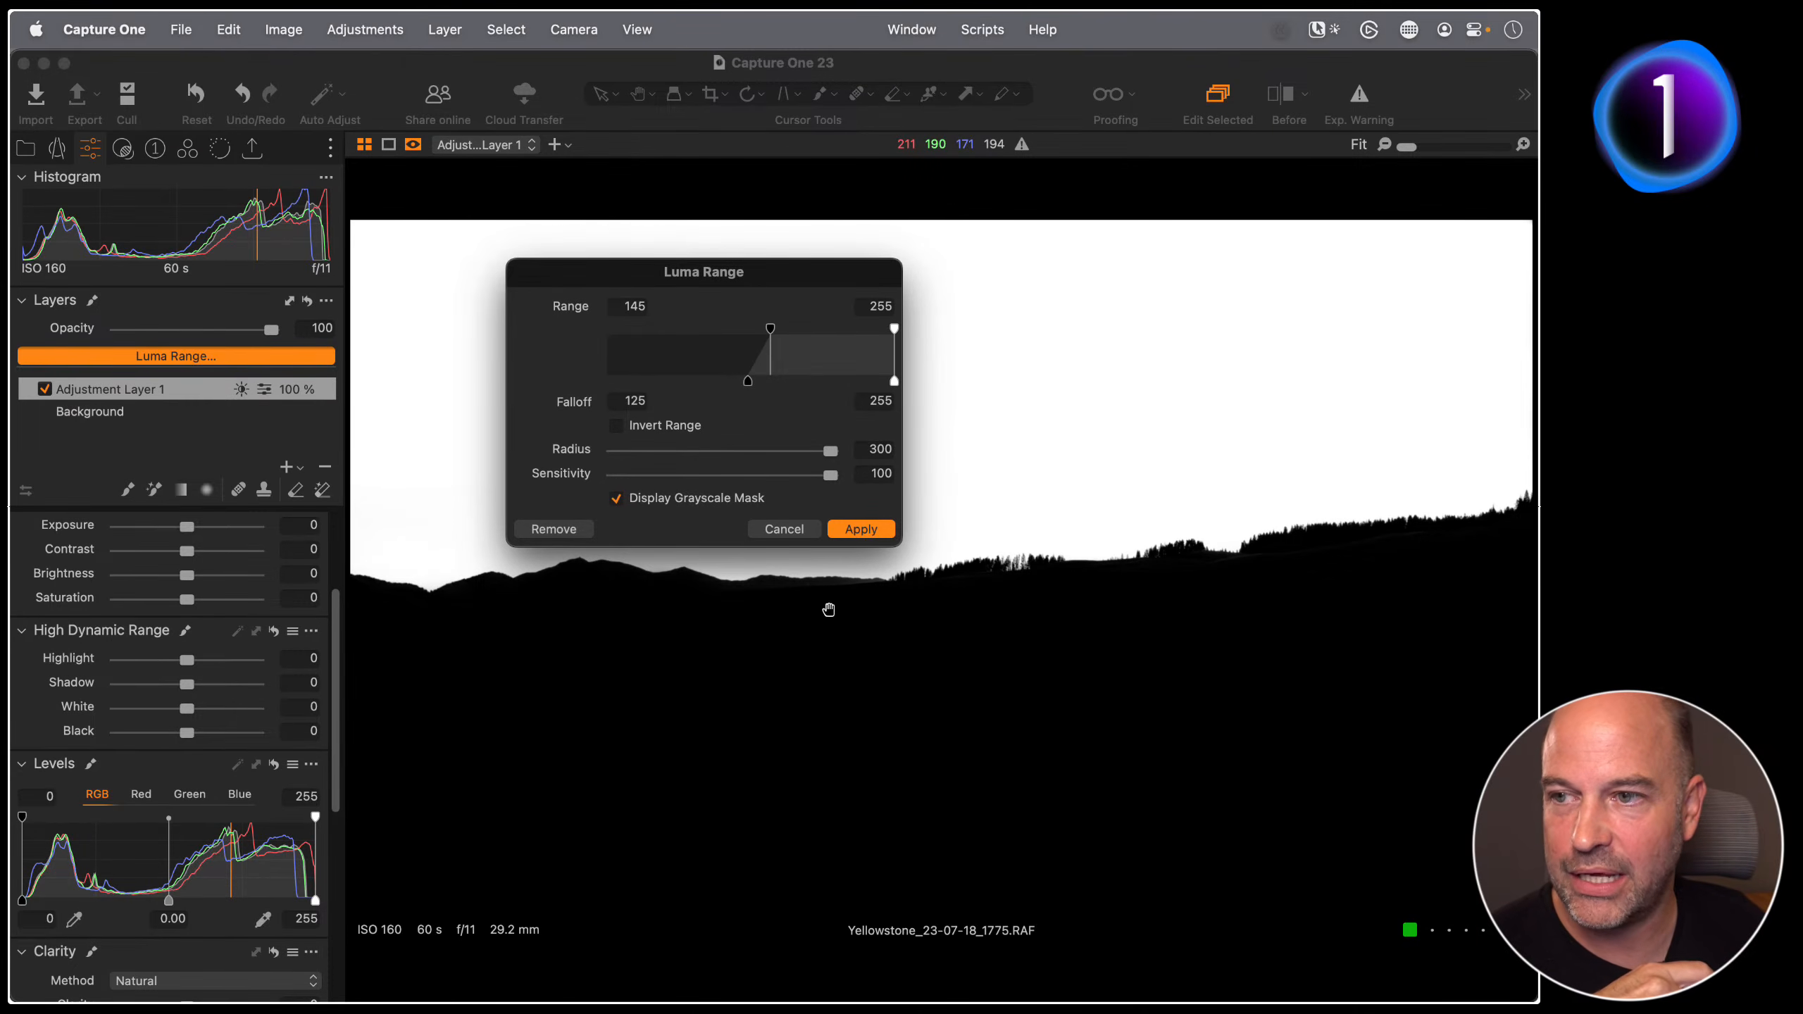
pyautogui.moveTo(829, 452); pyautogui.dragTo(776, 476)
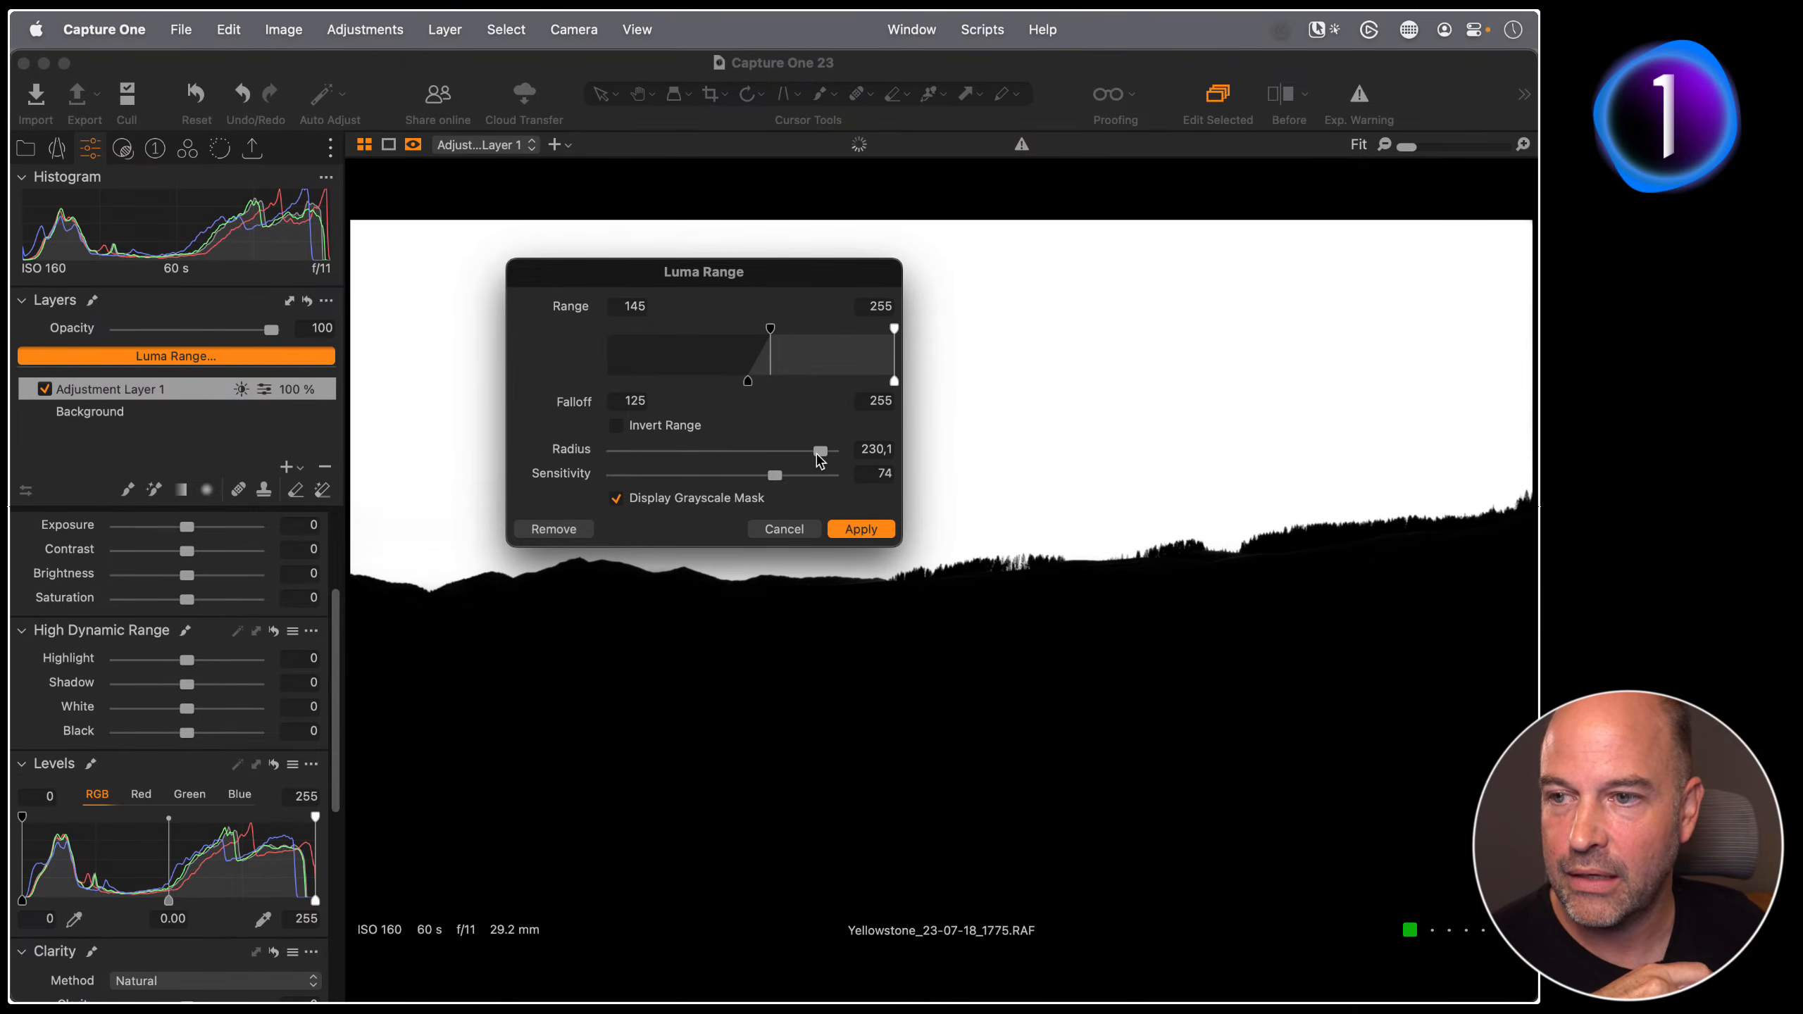
# Step: Apply the luma range to the sky adjustment layer and hide its mask
pyautogui.click(859, 530)
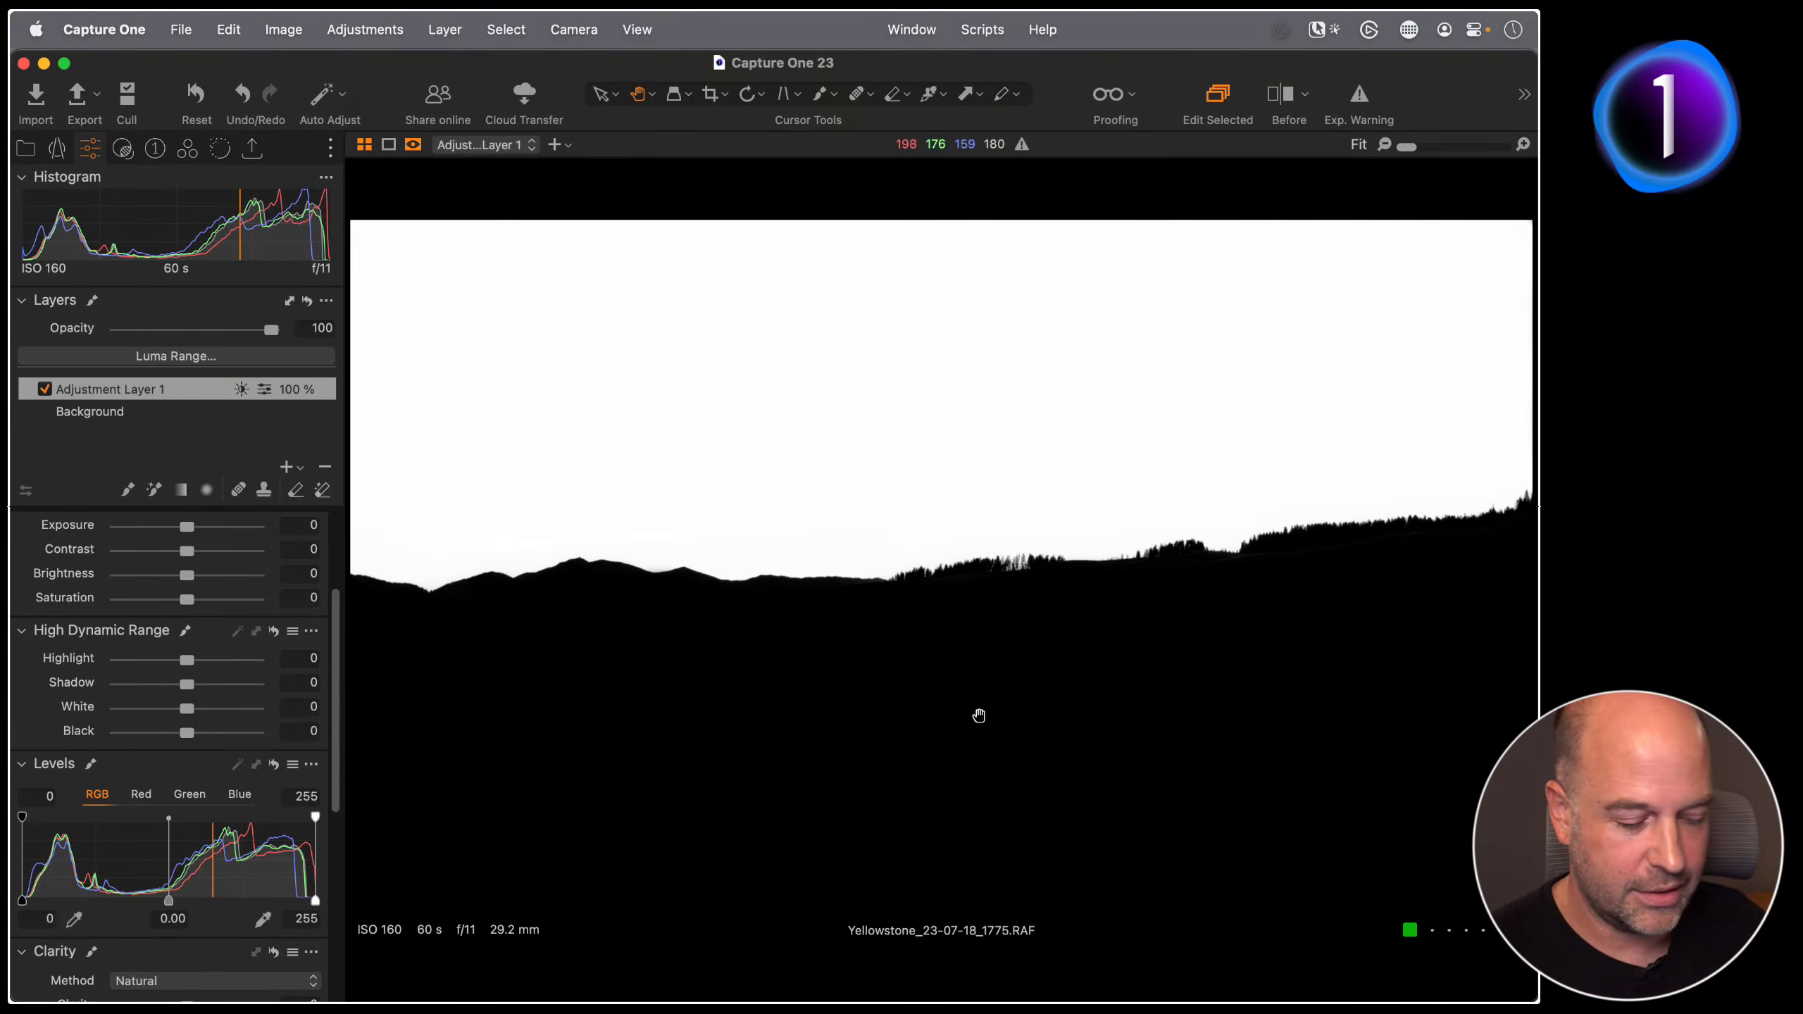
pyautogui.press('m')
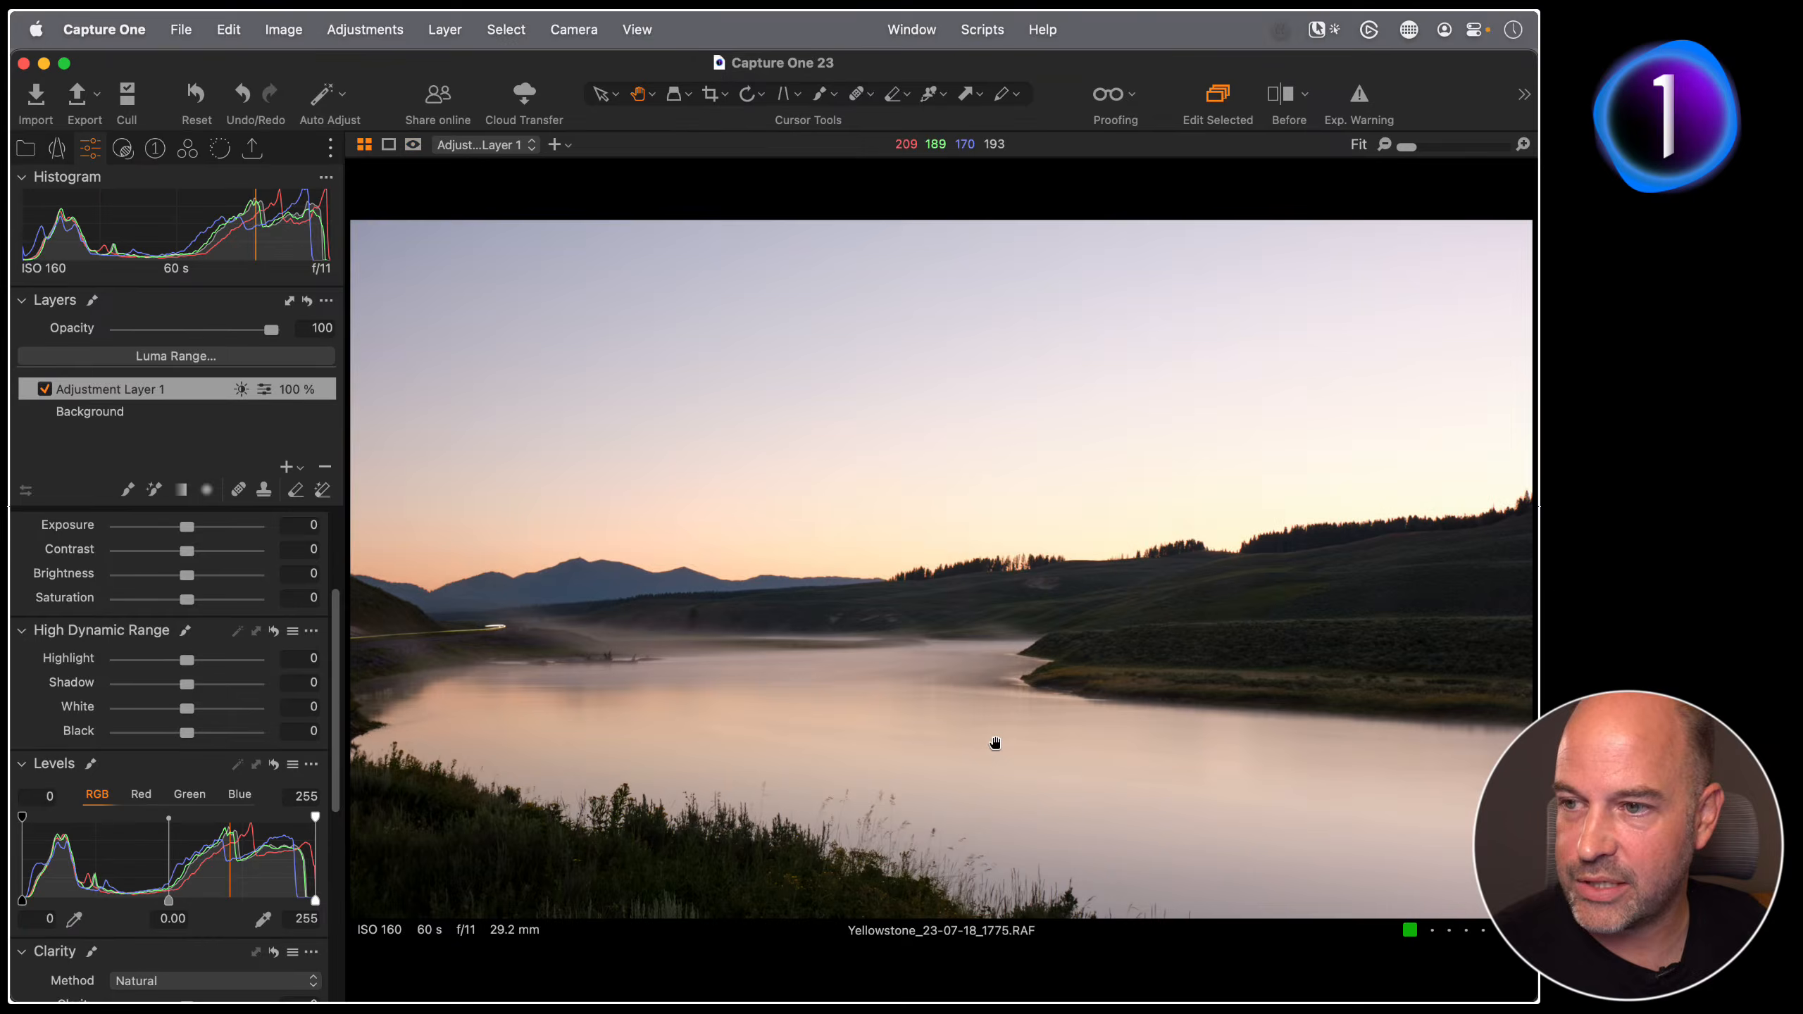
pyautogui.press('m')
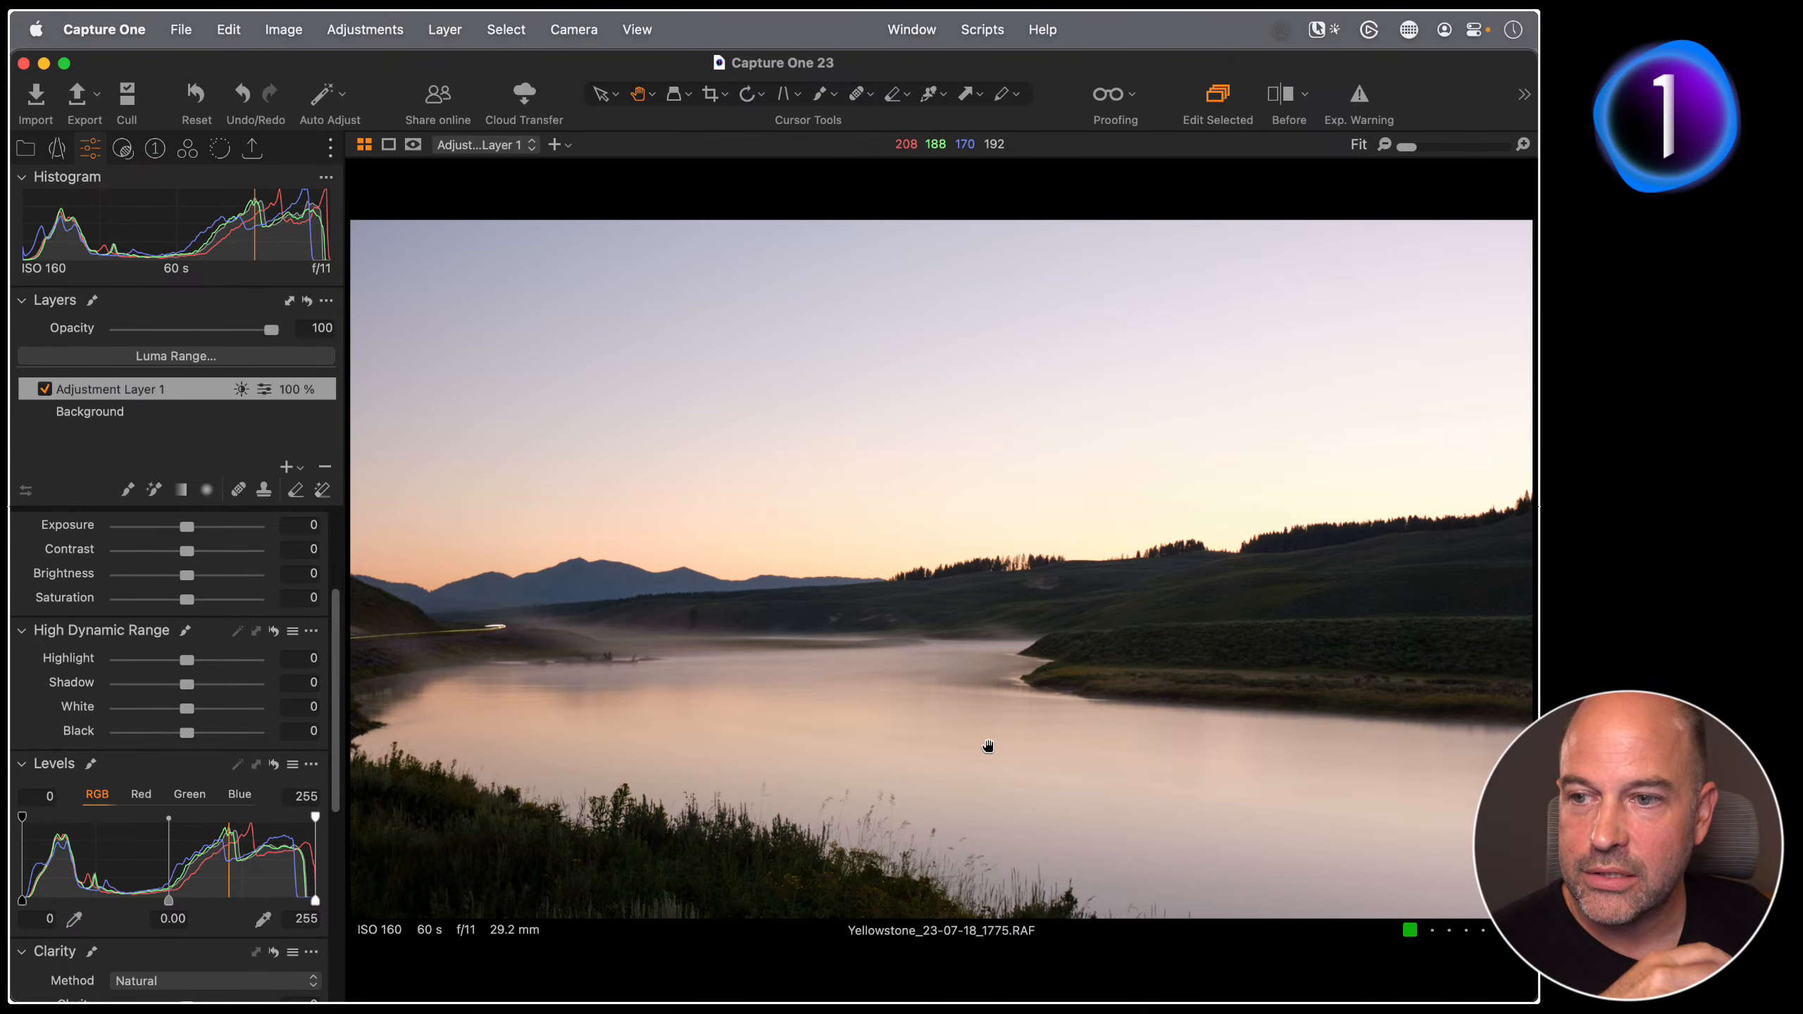
# Step: Set the adjustment layer's exposure to 0.14, brightness to -24 and saturation to 36
pyautogui.scroll(2, 213, 680)
pyautogui.click(190, 627)
pyautogui.moveTo(191, 633); pyautogui.dragTo(191, 586)
pyautogui.click(185, 651)
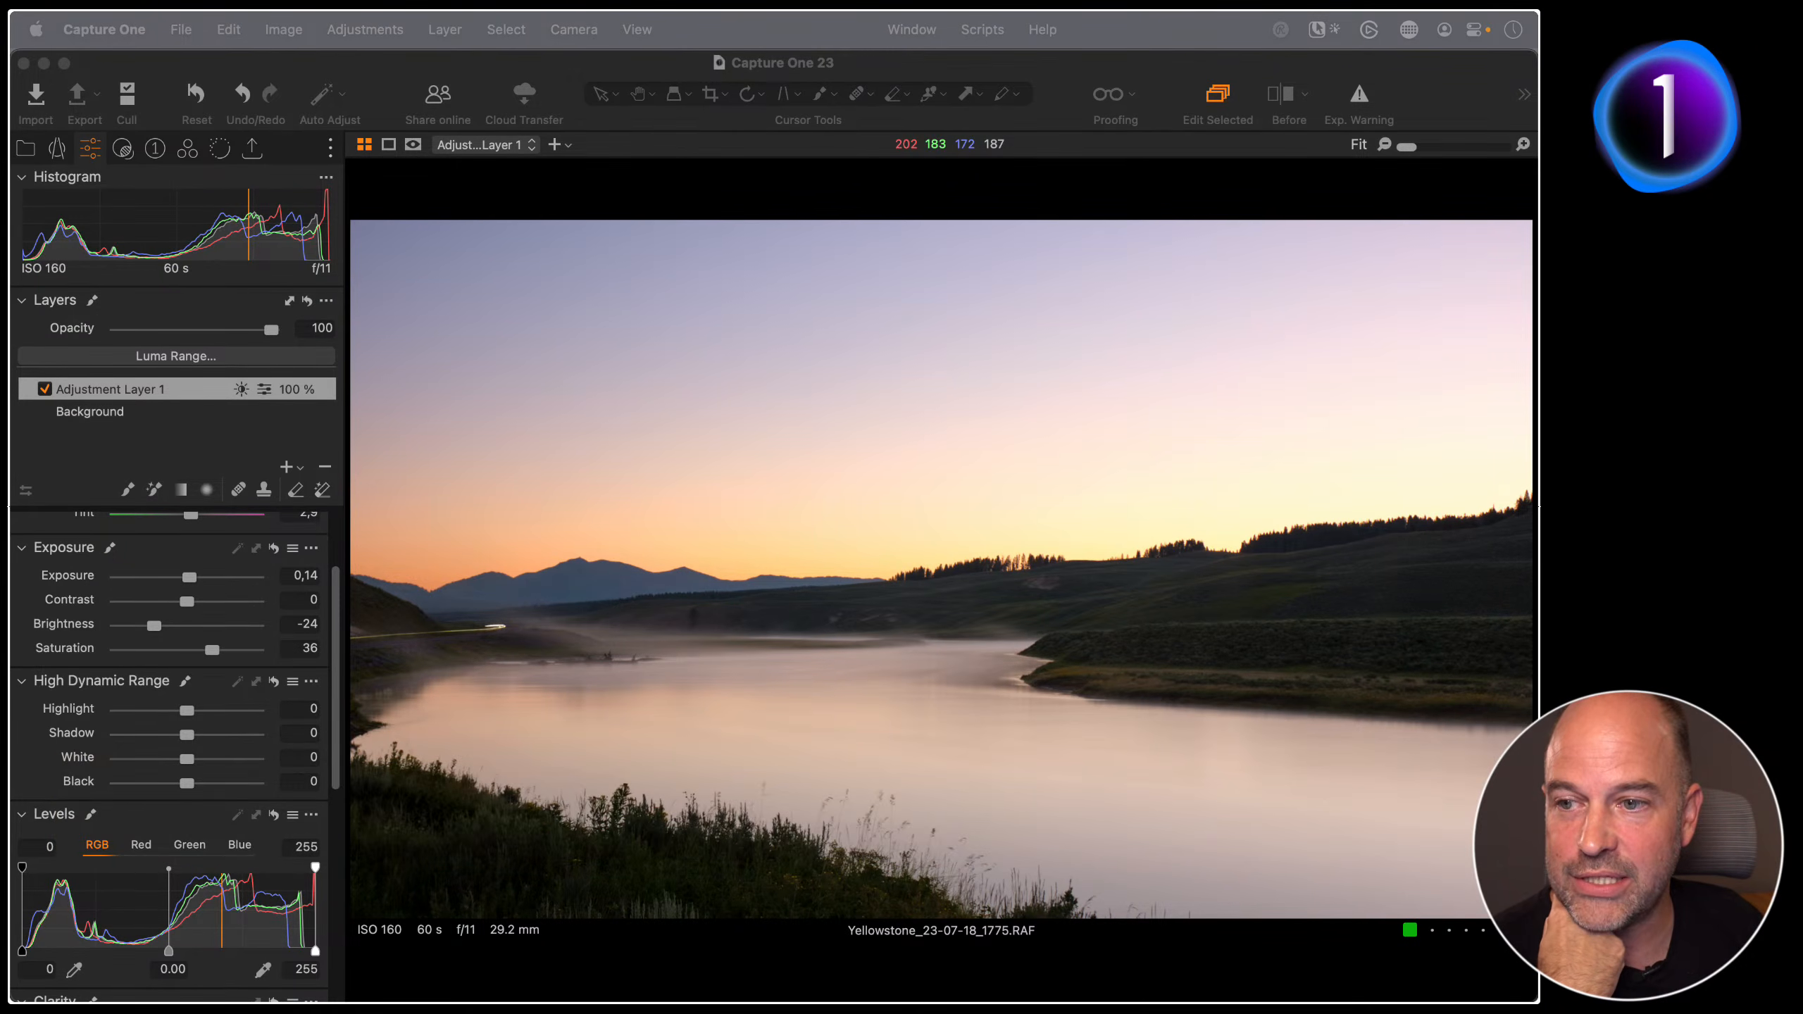
# Step: Inspect the edge between sky and land at 100% along the treeline and mountain ridge, and return to the full image
pyautogui.doubleClick(1052, 553)
pyautogui.moveTo(683, 709); pyautogui.dragTo(1207, 637)
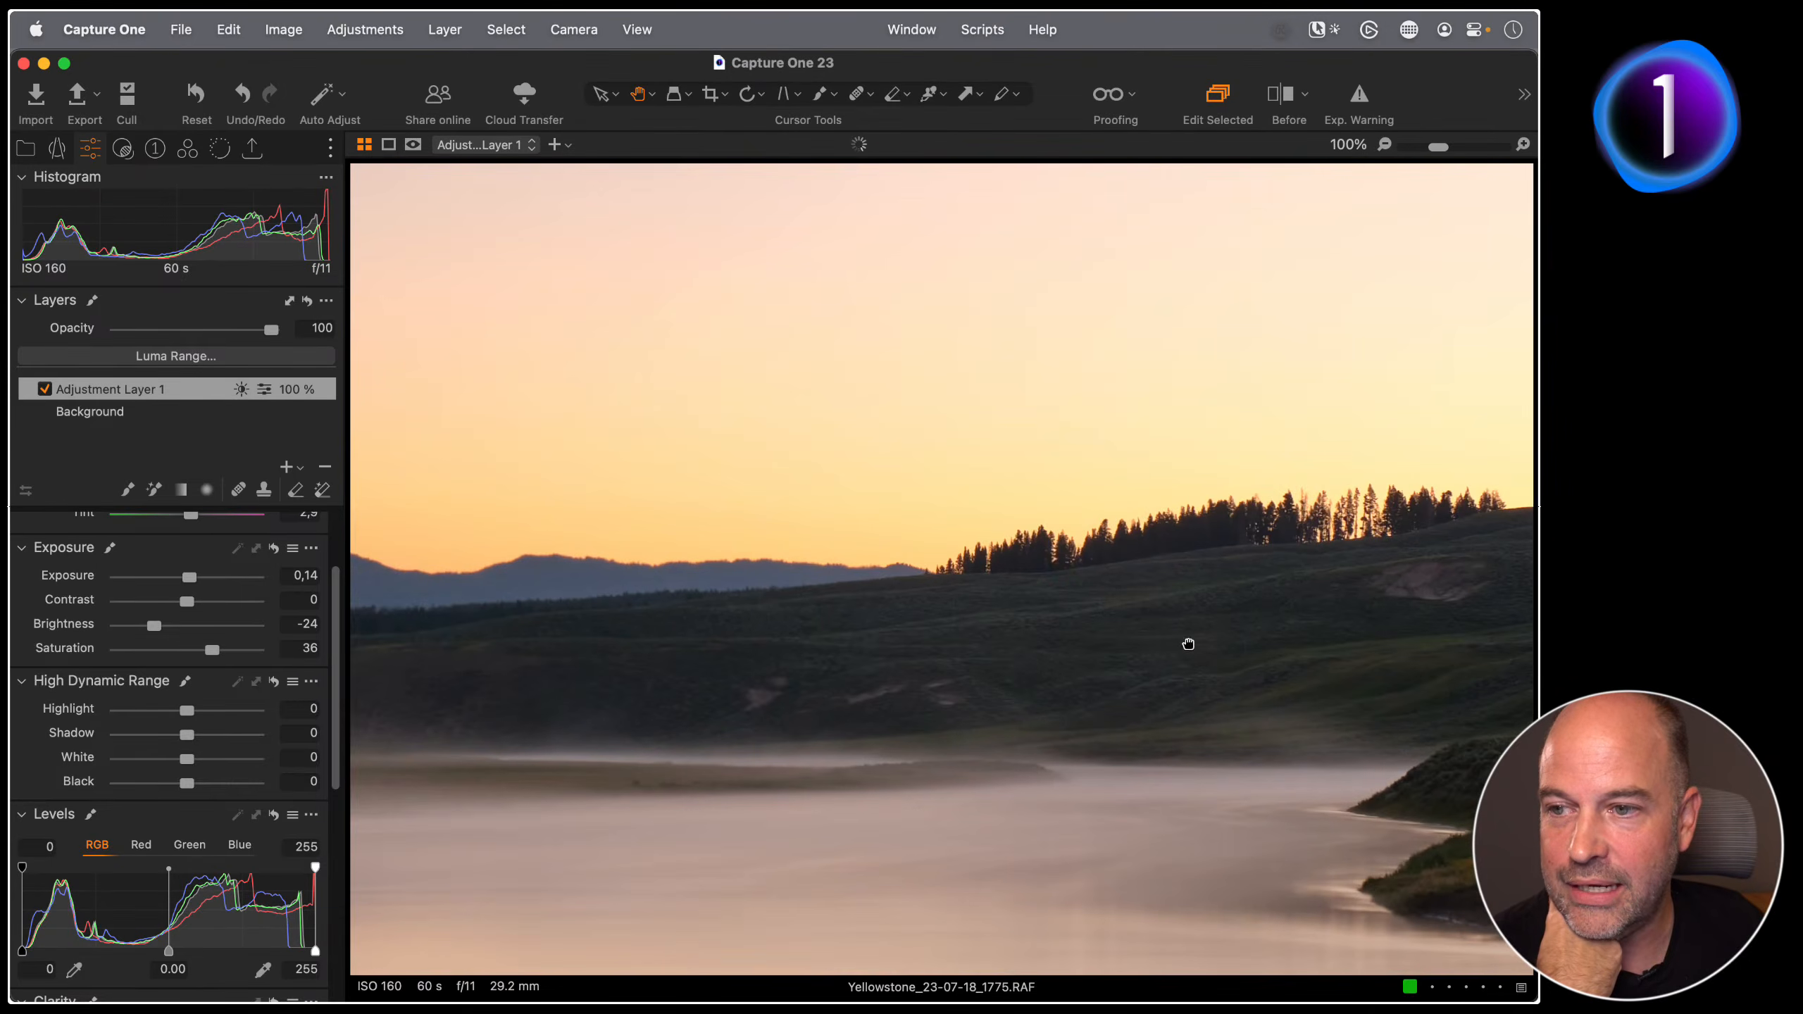
pyautogui.moveTo(902, 616); pyautogui.dragTo(1363, 625)
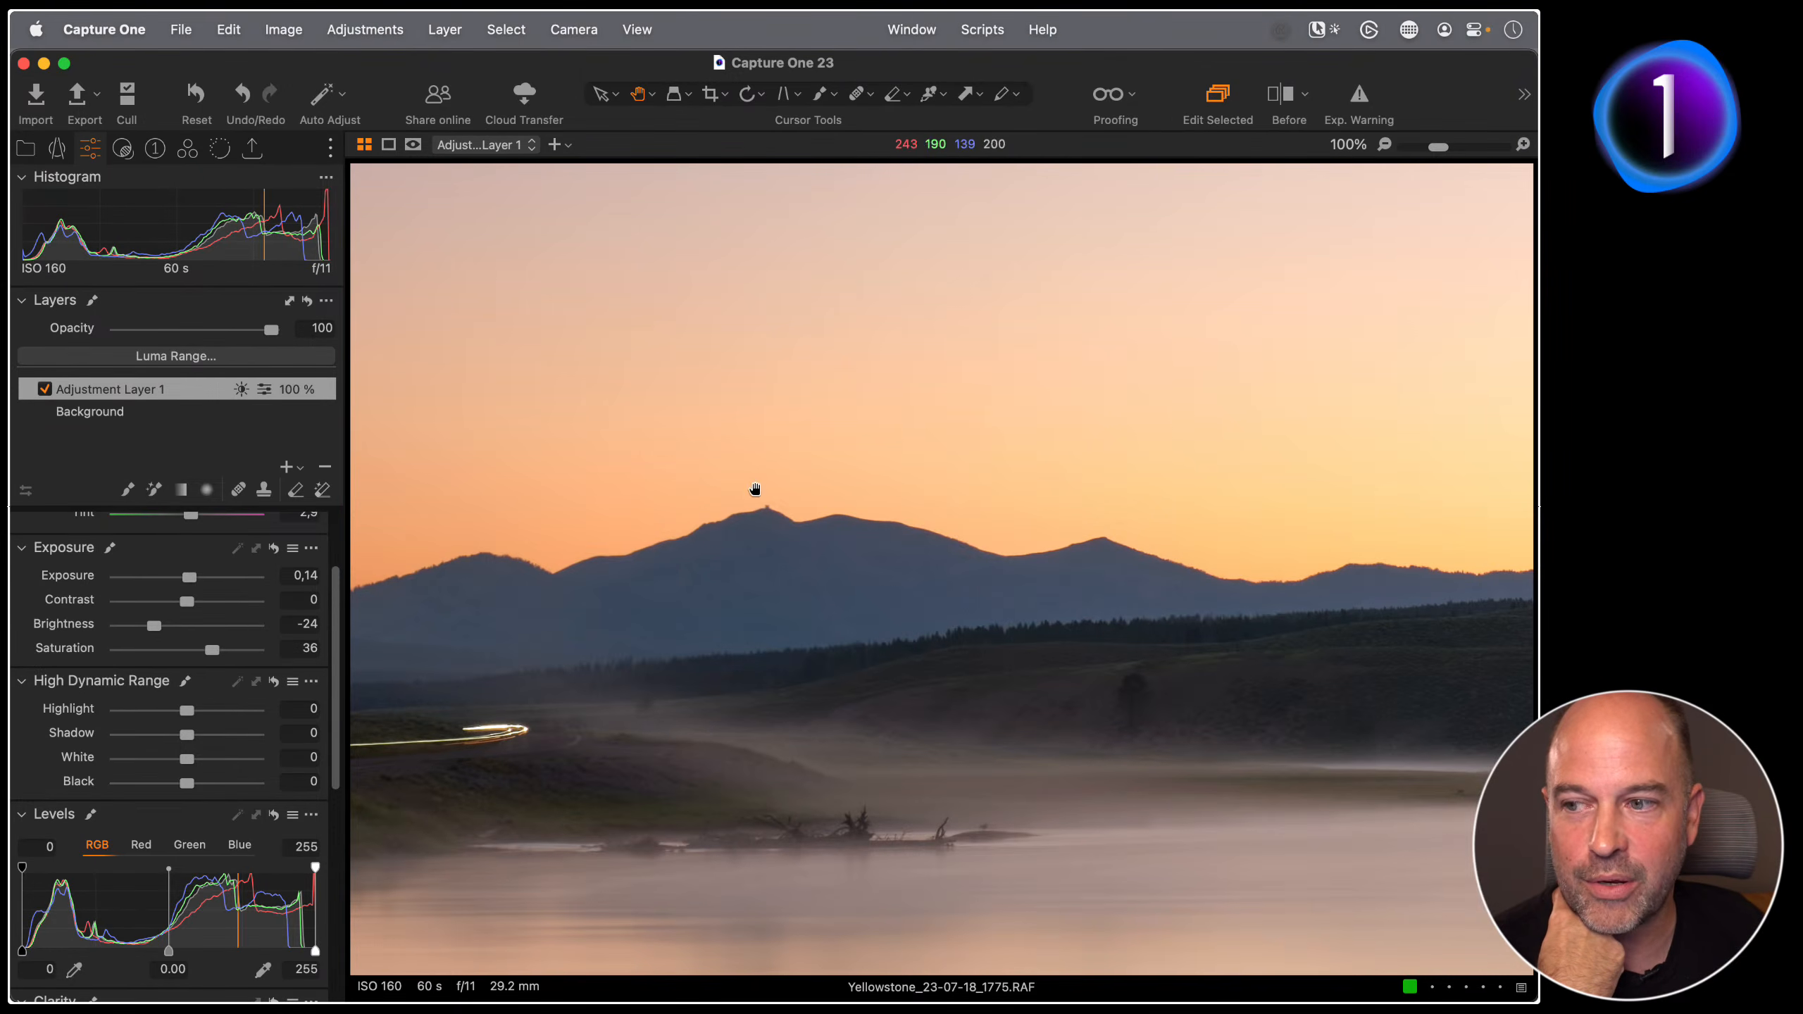
pyautogui.moveTo(1300, 637); pyautogui.dragTo(1099, 704)
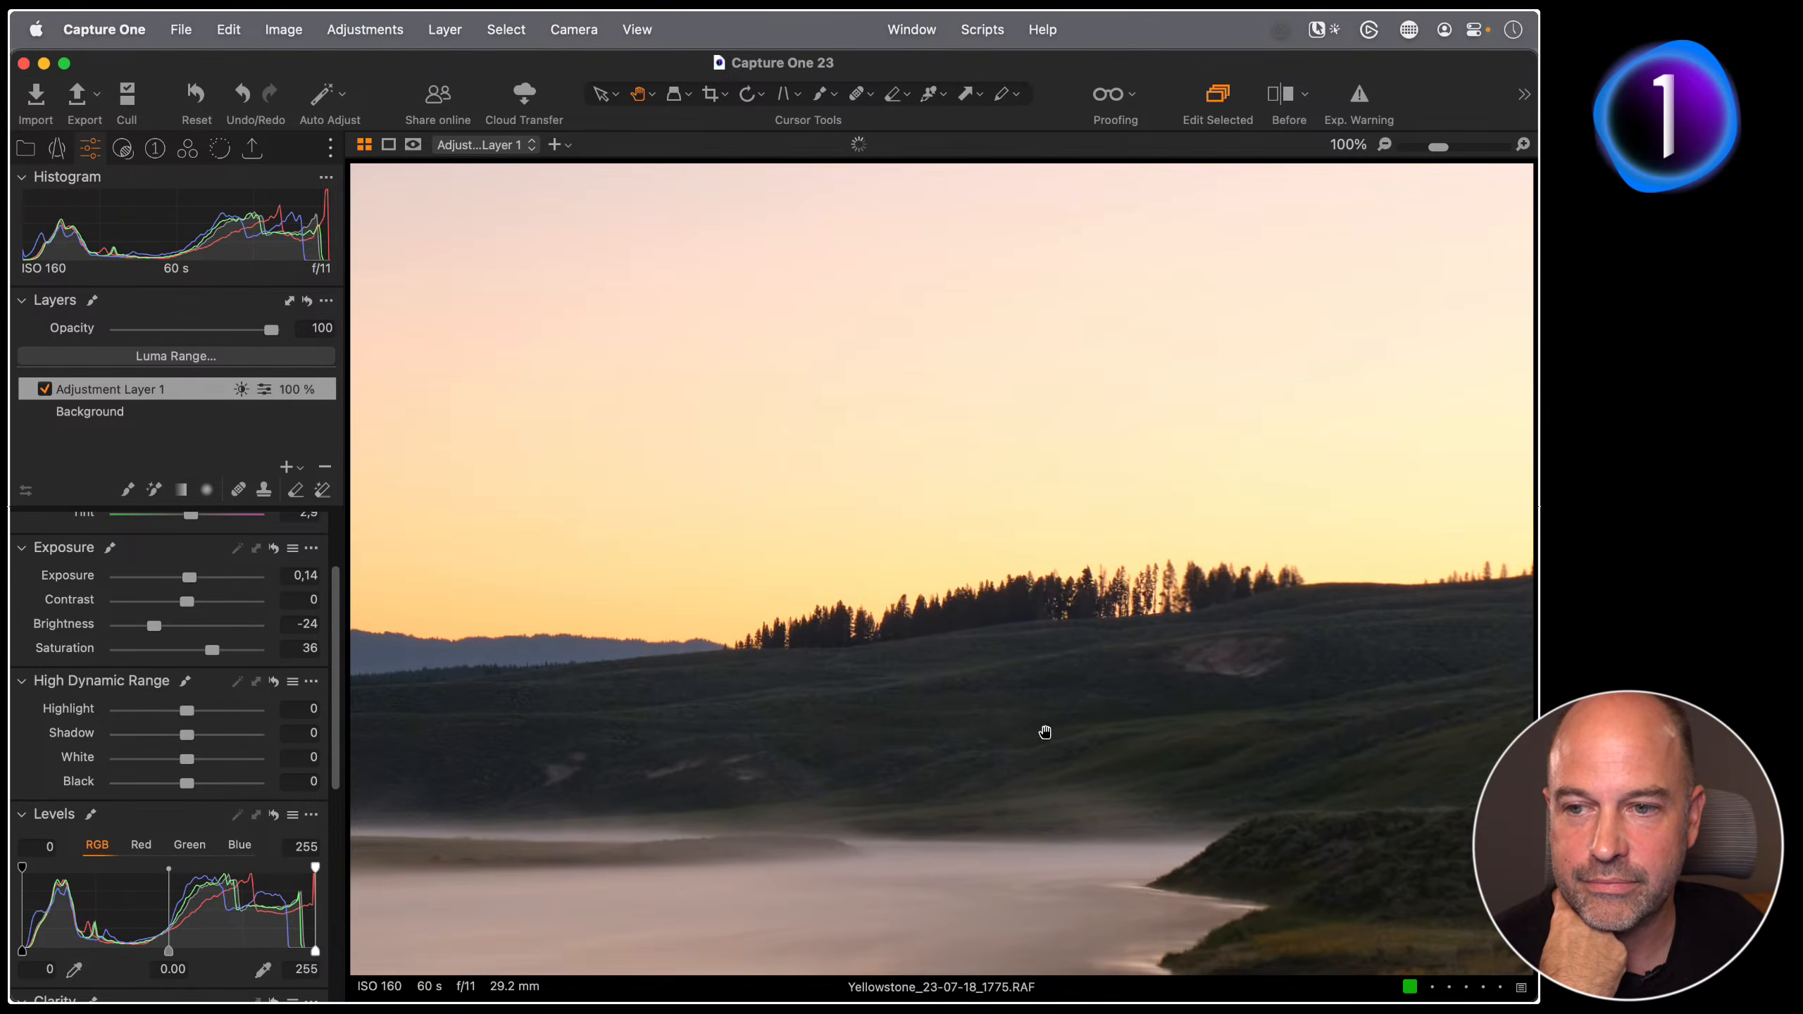
pyautogui.click(1027, 730)
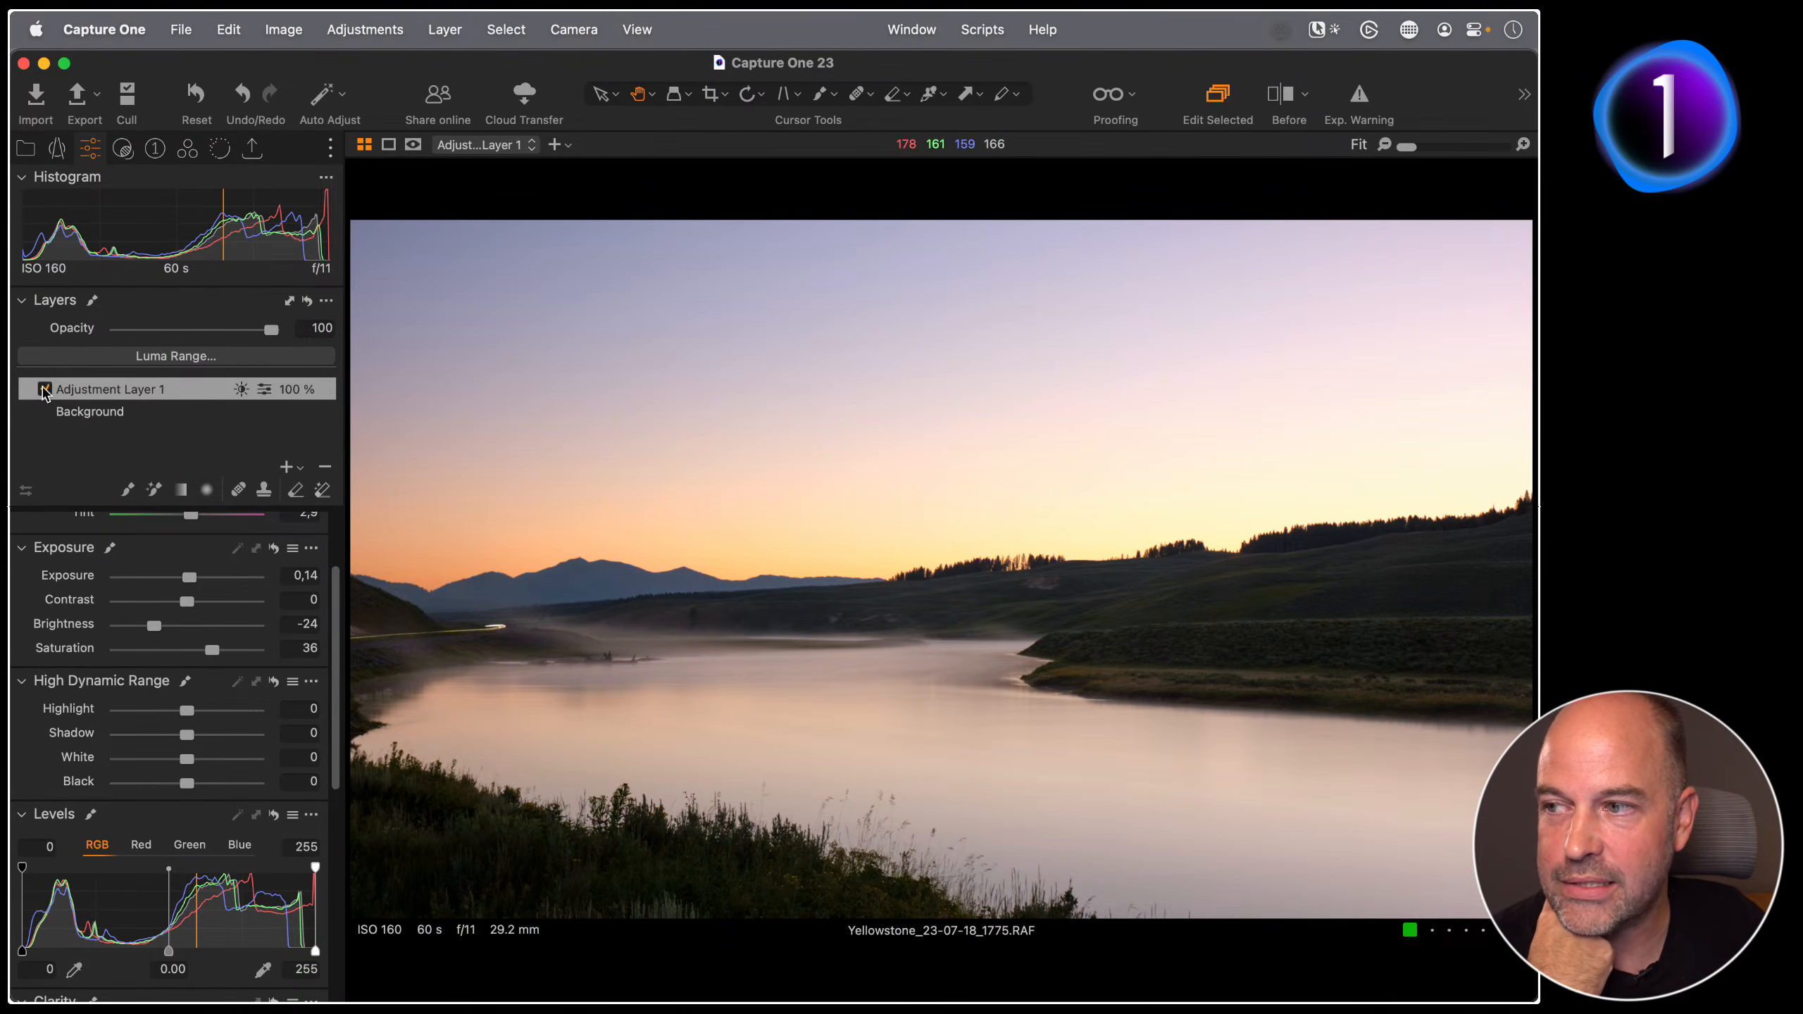
# Step: Compare the photo with and without the adjustment layer, and leave the layer disabled
pyautogui.click(43, 389)
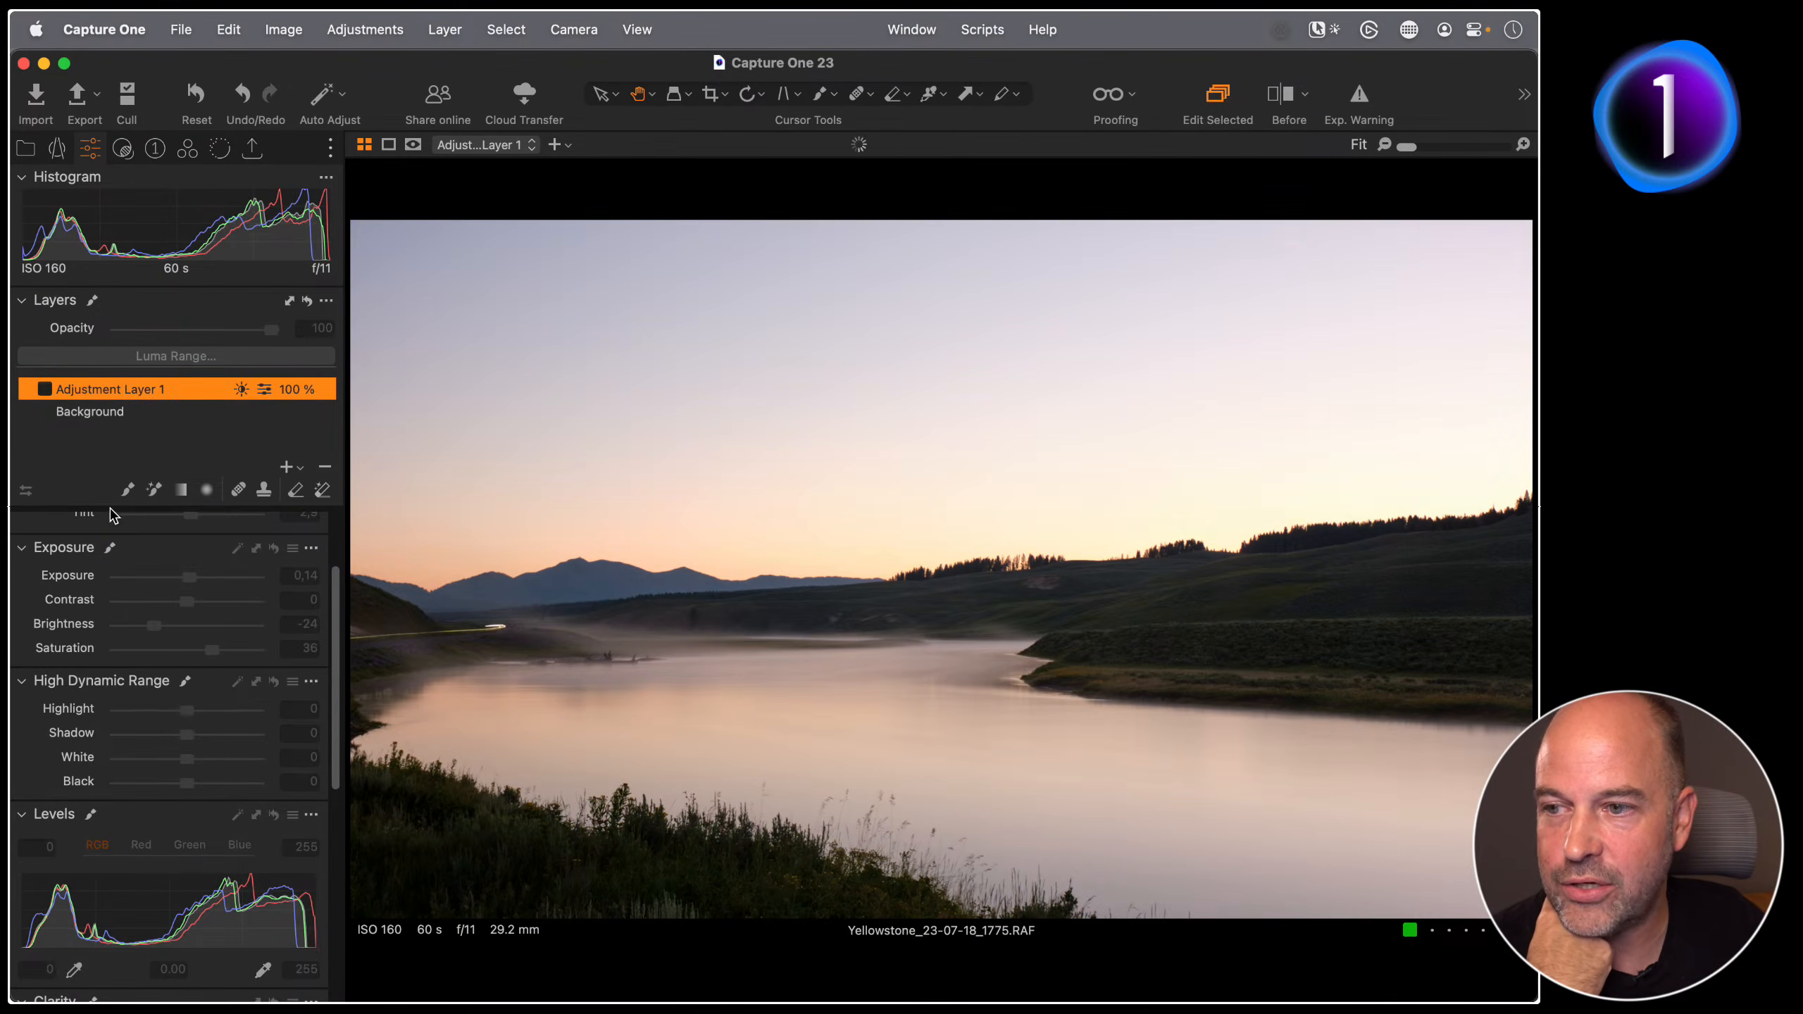
pyautogui.click(43, 389)
pyautogui.click(44, 389)
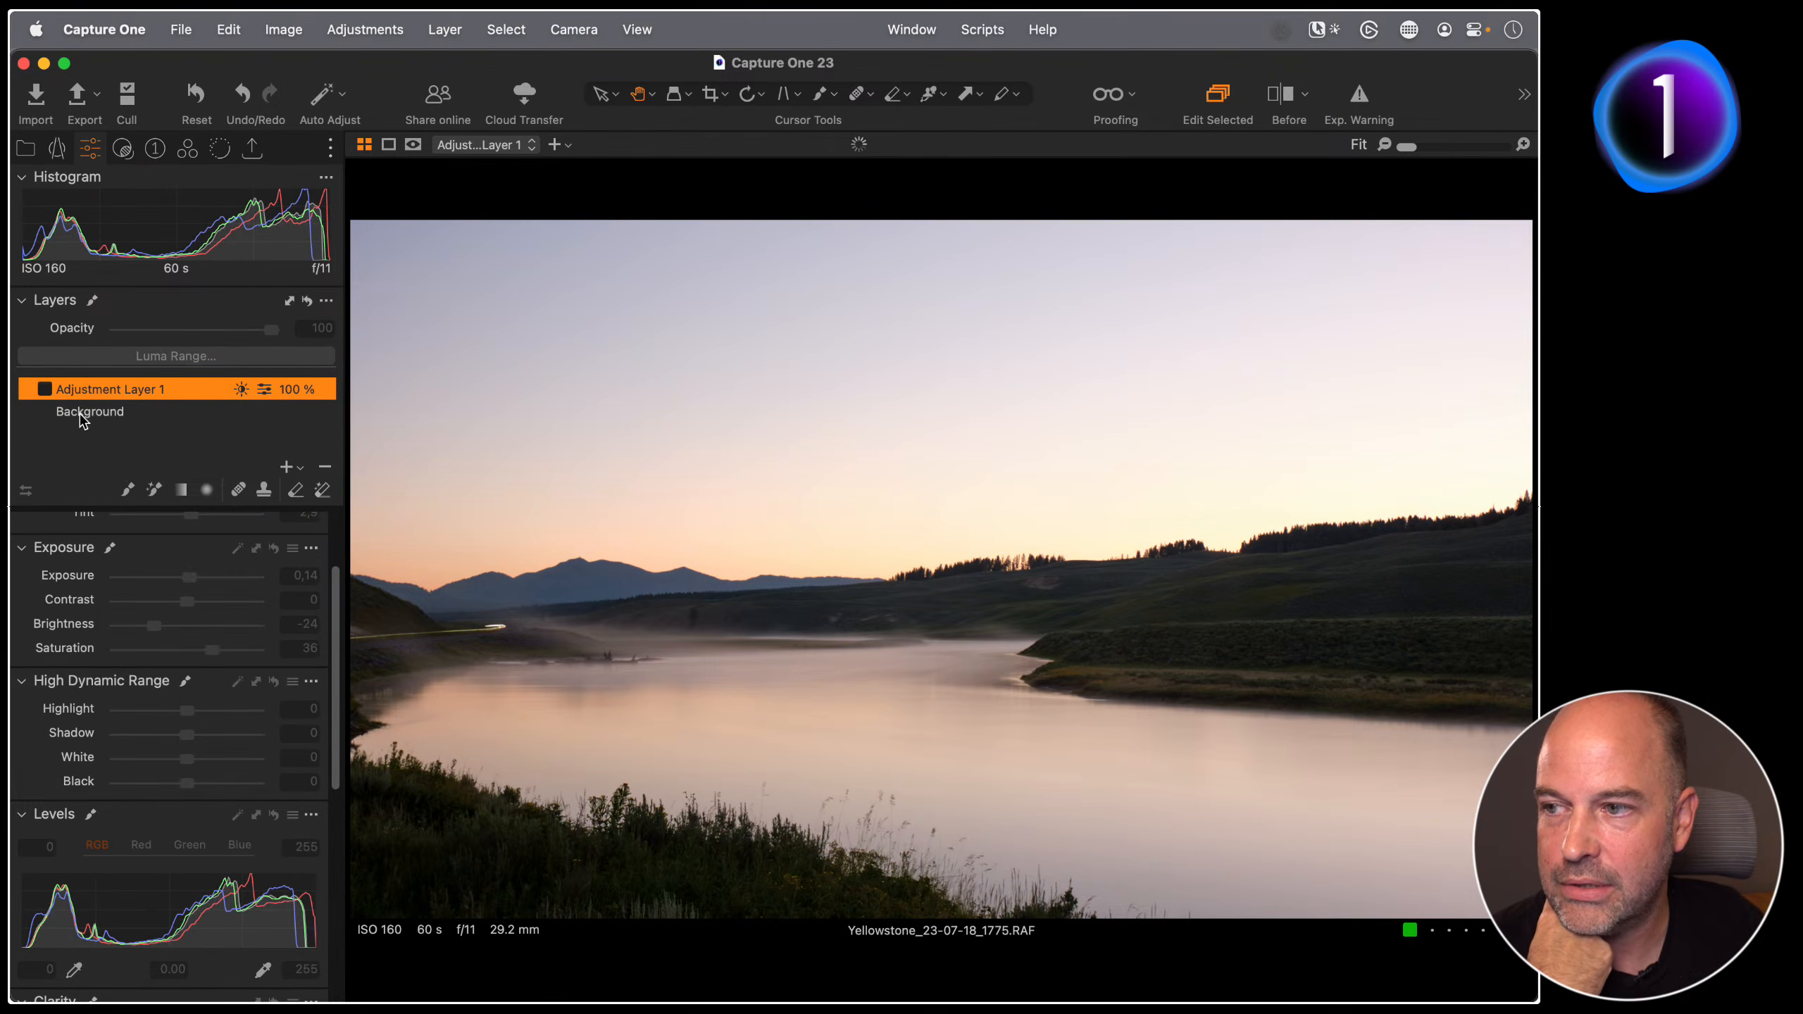
# Step: Add a second adjustment layer and rename the first one as "Luma only"
pyautogui.click(286, 469)
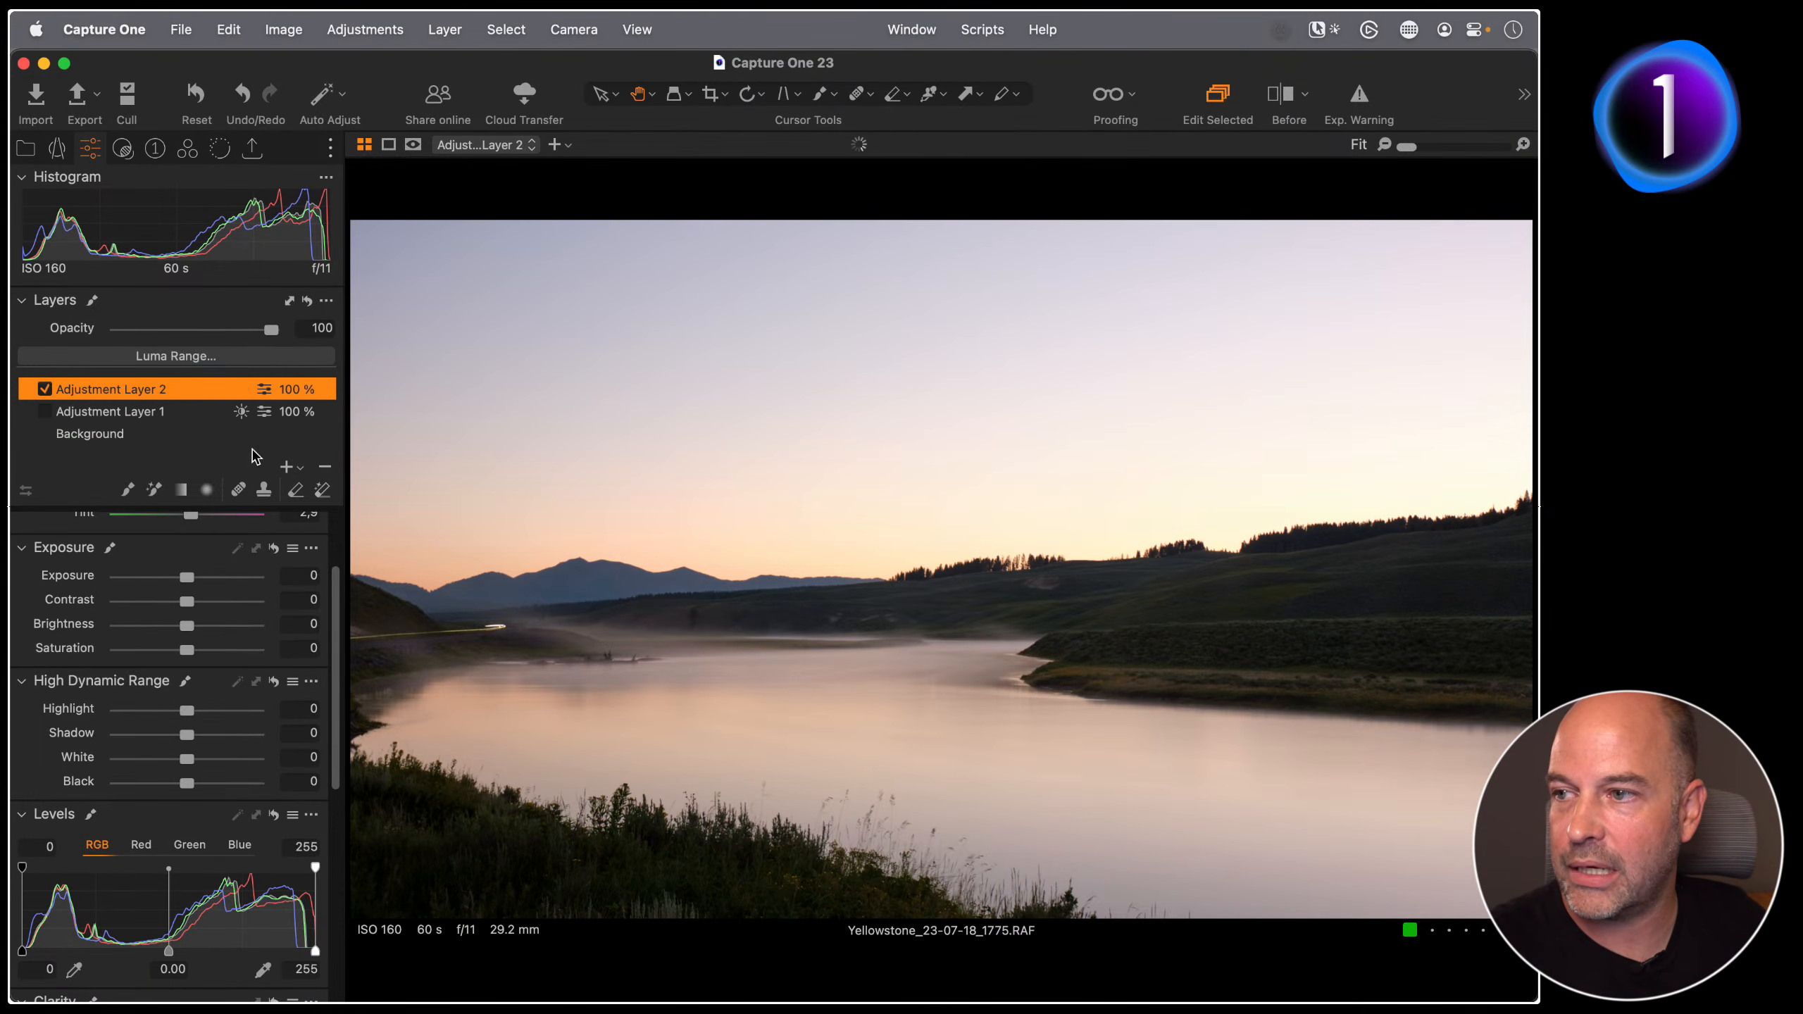
pyautogui.doubleClick(141, 407)
pyautogui.write('L')
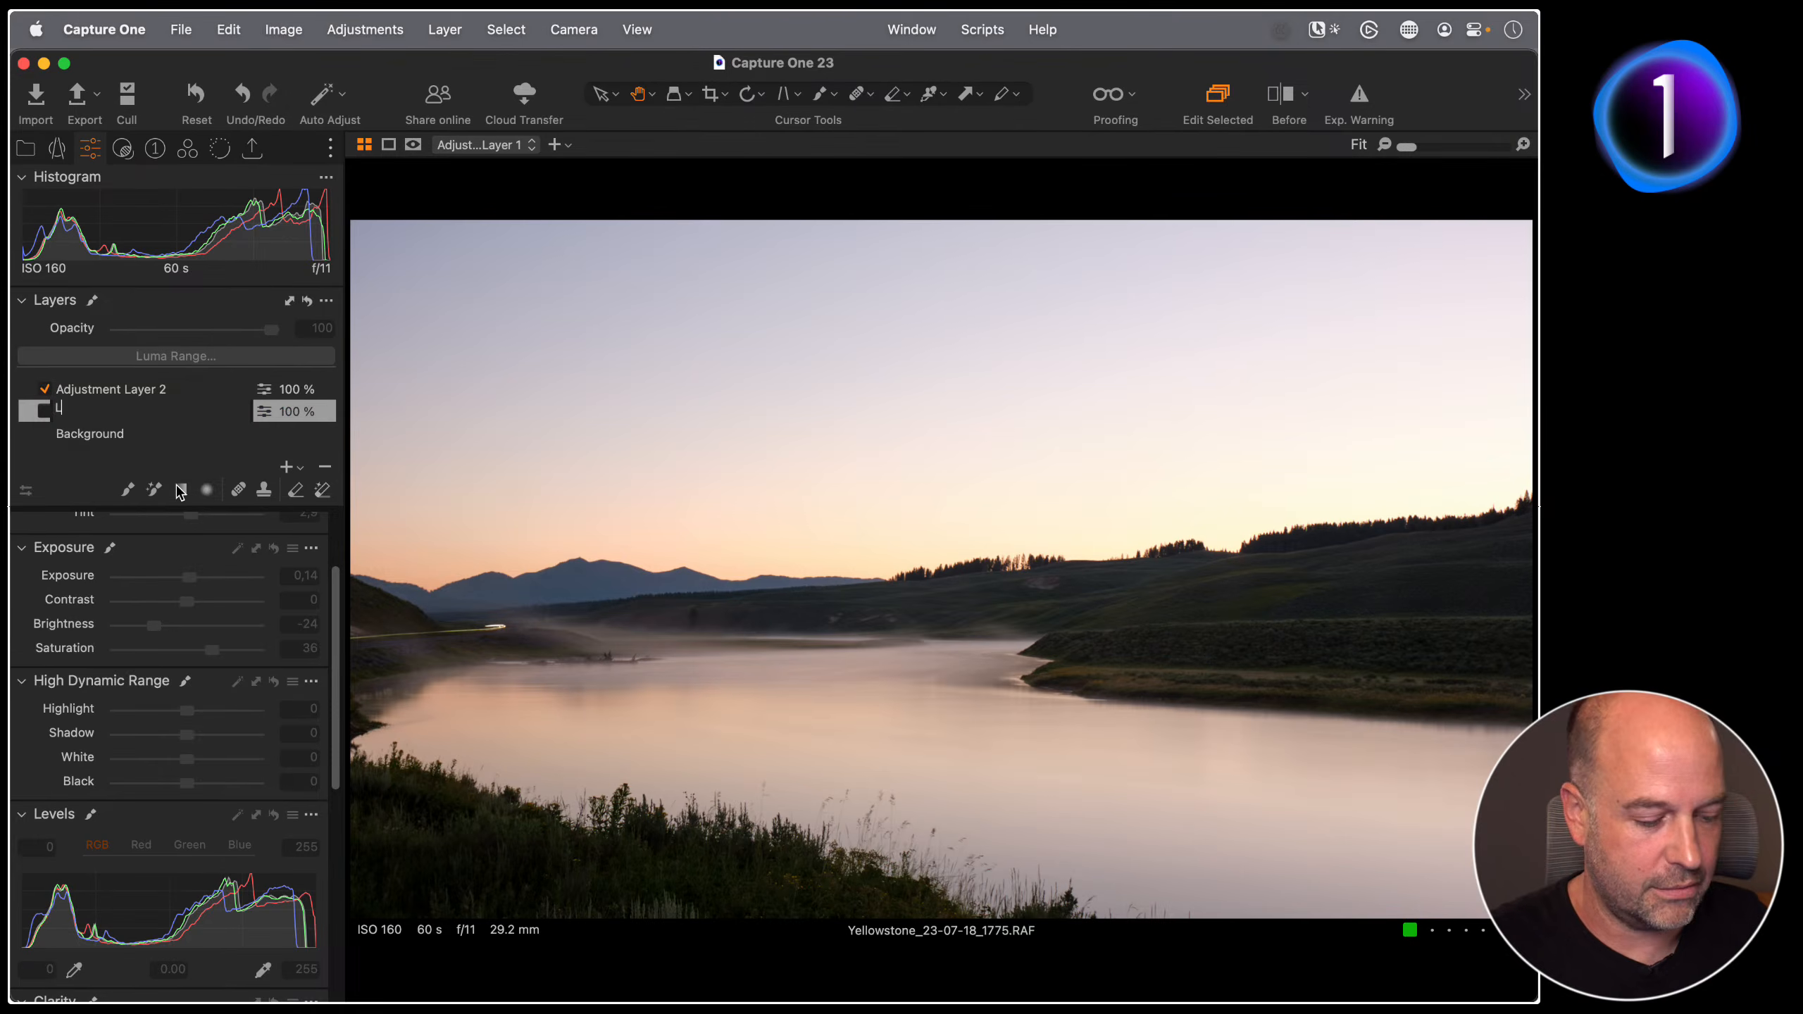
pyautogui.write('uma only')
pyautogui.press('Return')
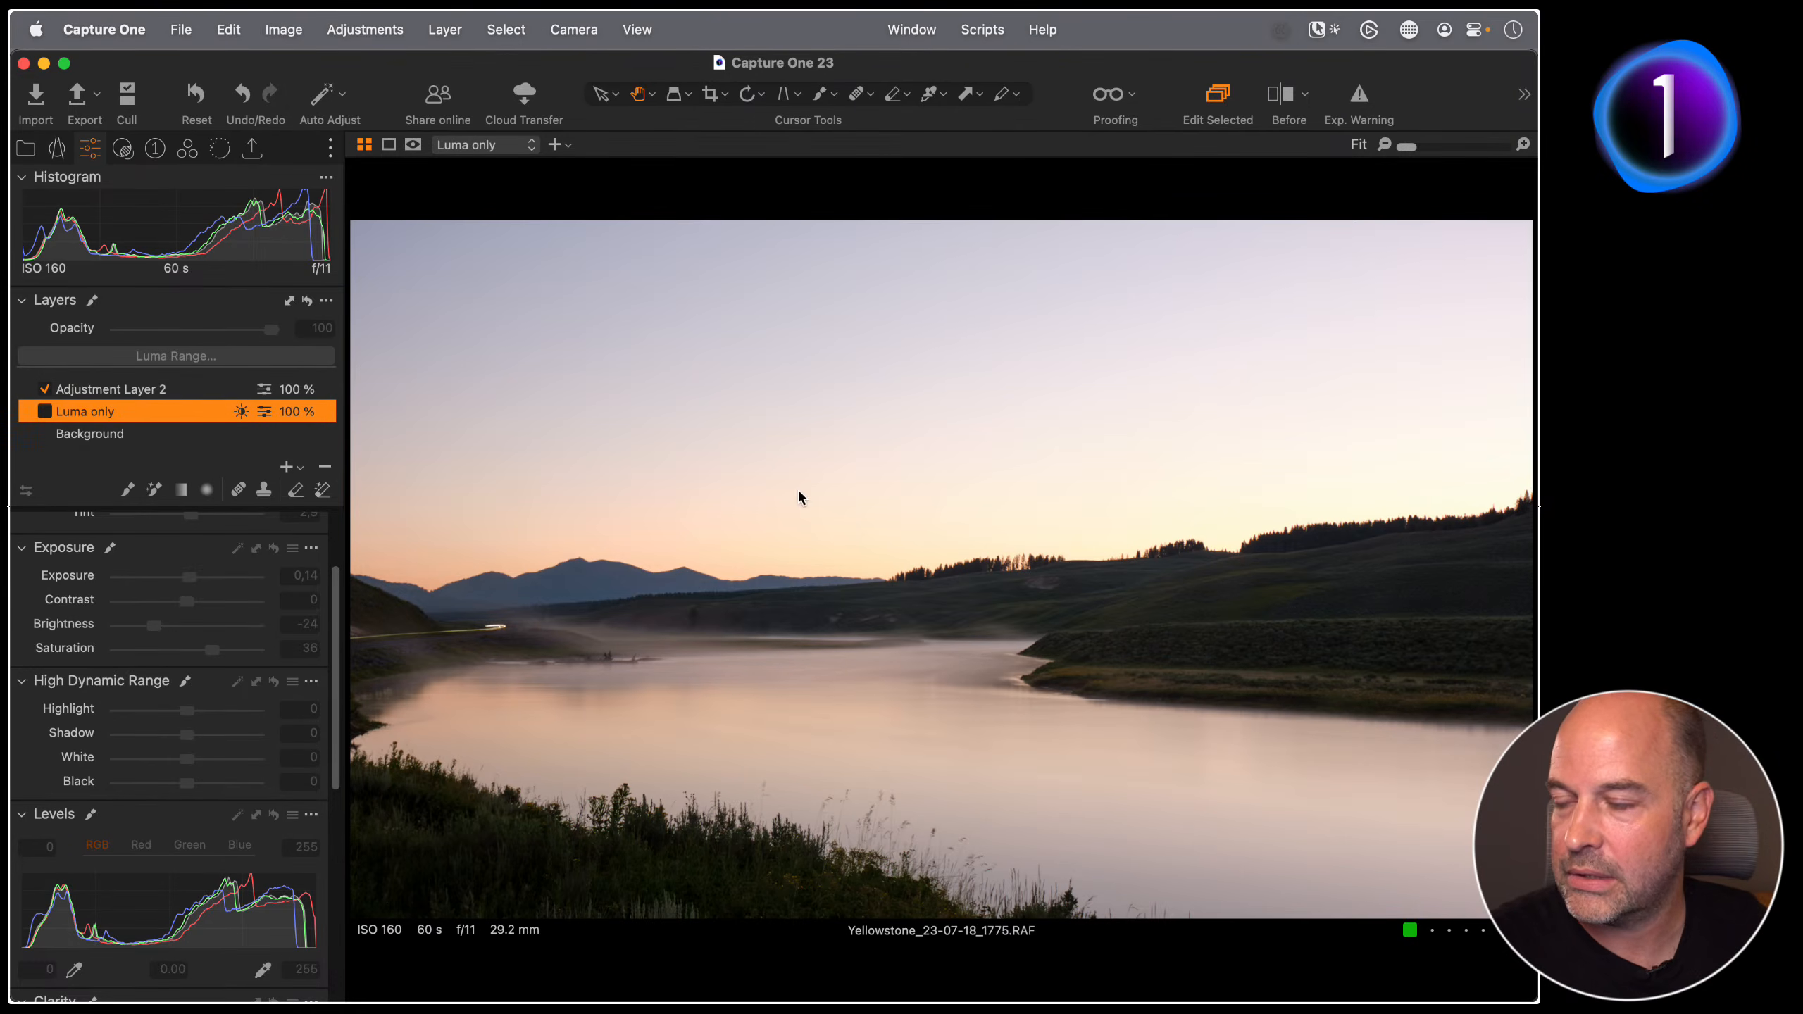
# Step: Draw a slightly tilted linear gradient mask from the upper sky down to the lake on Adjustment Layer 2, and show the mask
pyautogui.click(156, 390)
pyautogui.click(181, 490)
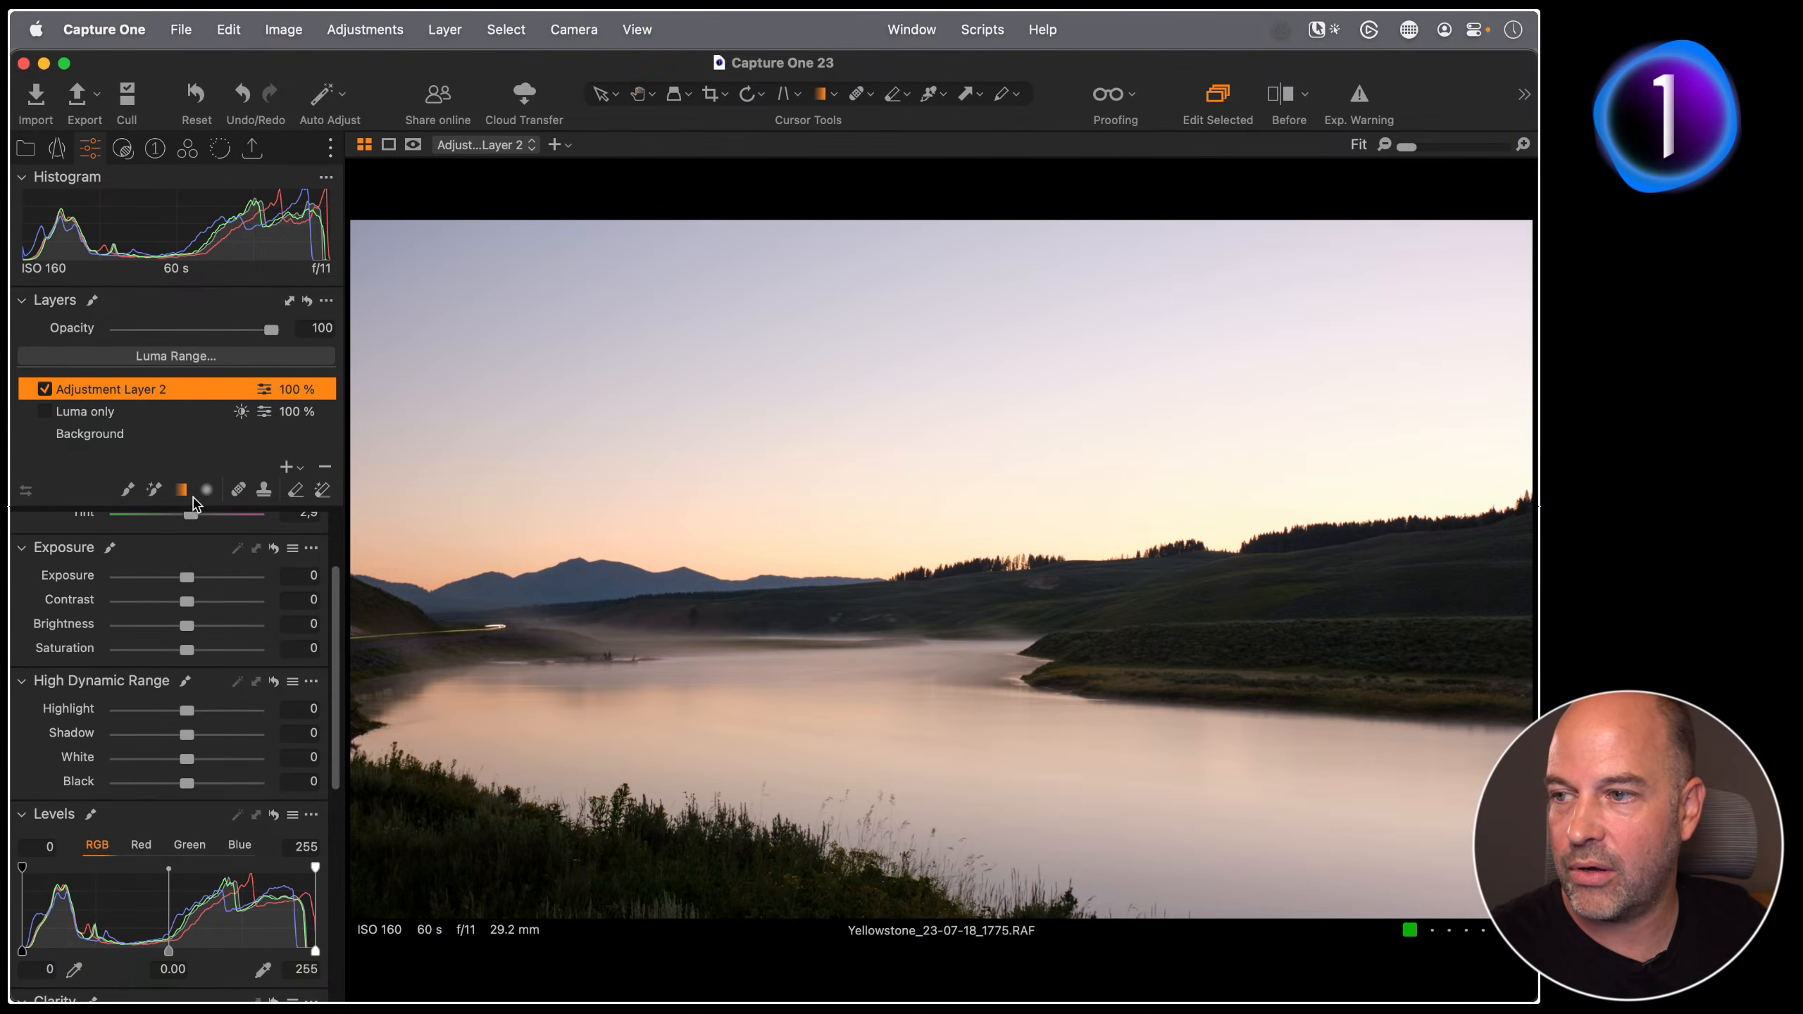
pyautogui.moveTo(919, 250); pyautogui.dragTo(931, 767)
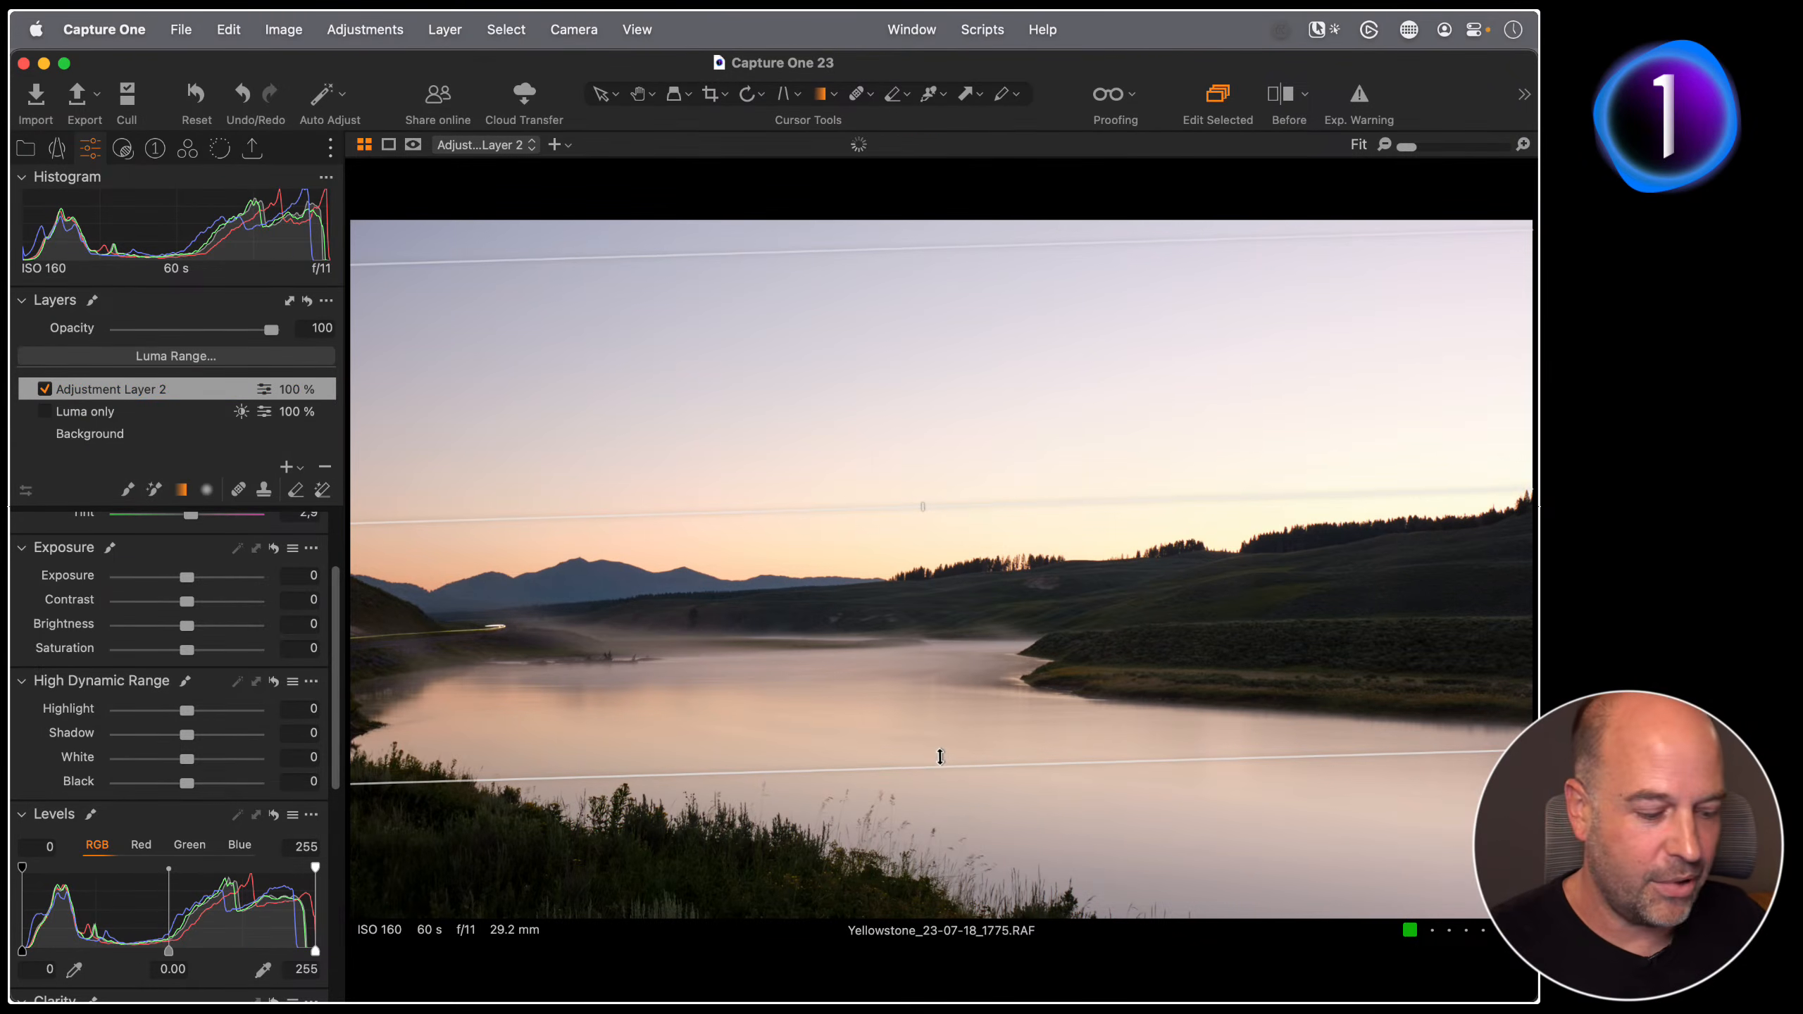
pyautogui.press('m')
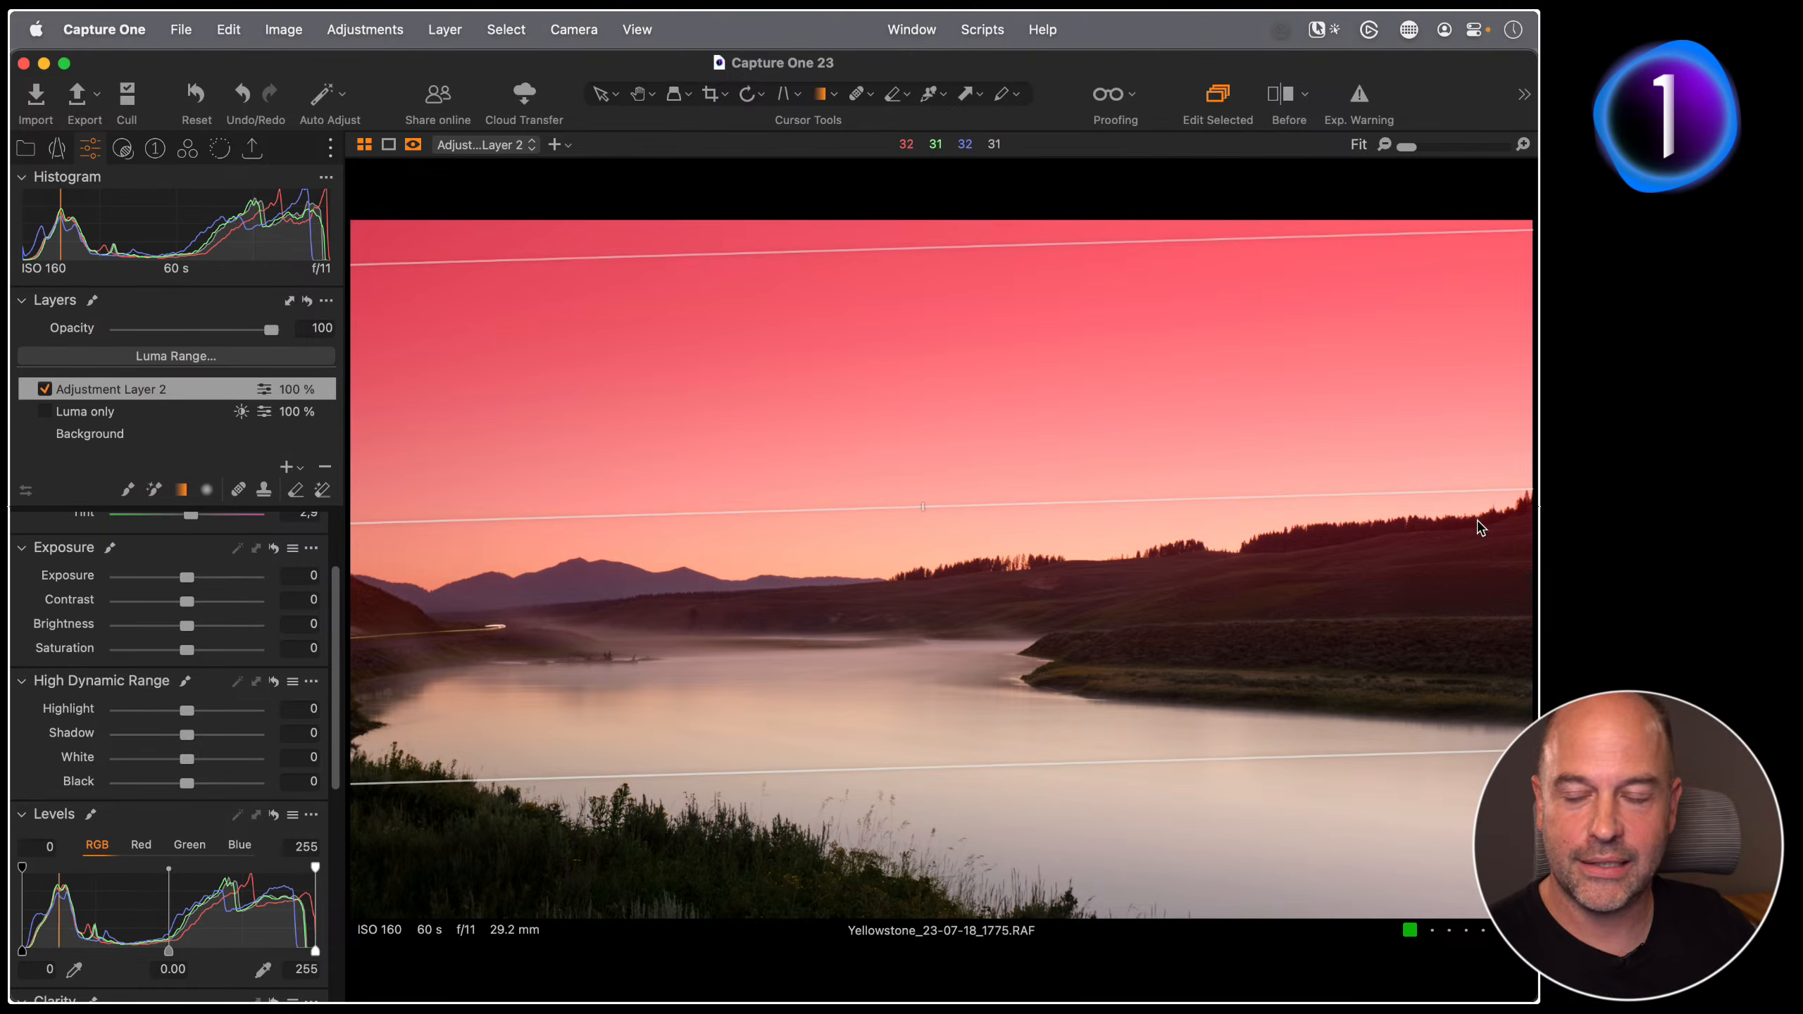
# Step: Pull the gradient's lower boundary asymmetrically up to the far shoreline, and display the mask in grayscale
pyautogui.moveTo(897, 771); pyautogui.dragTo(900, 788)
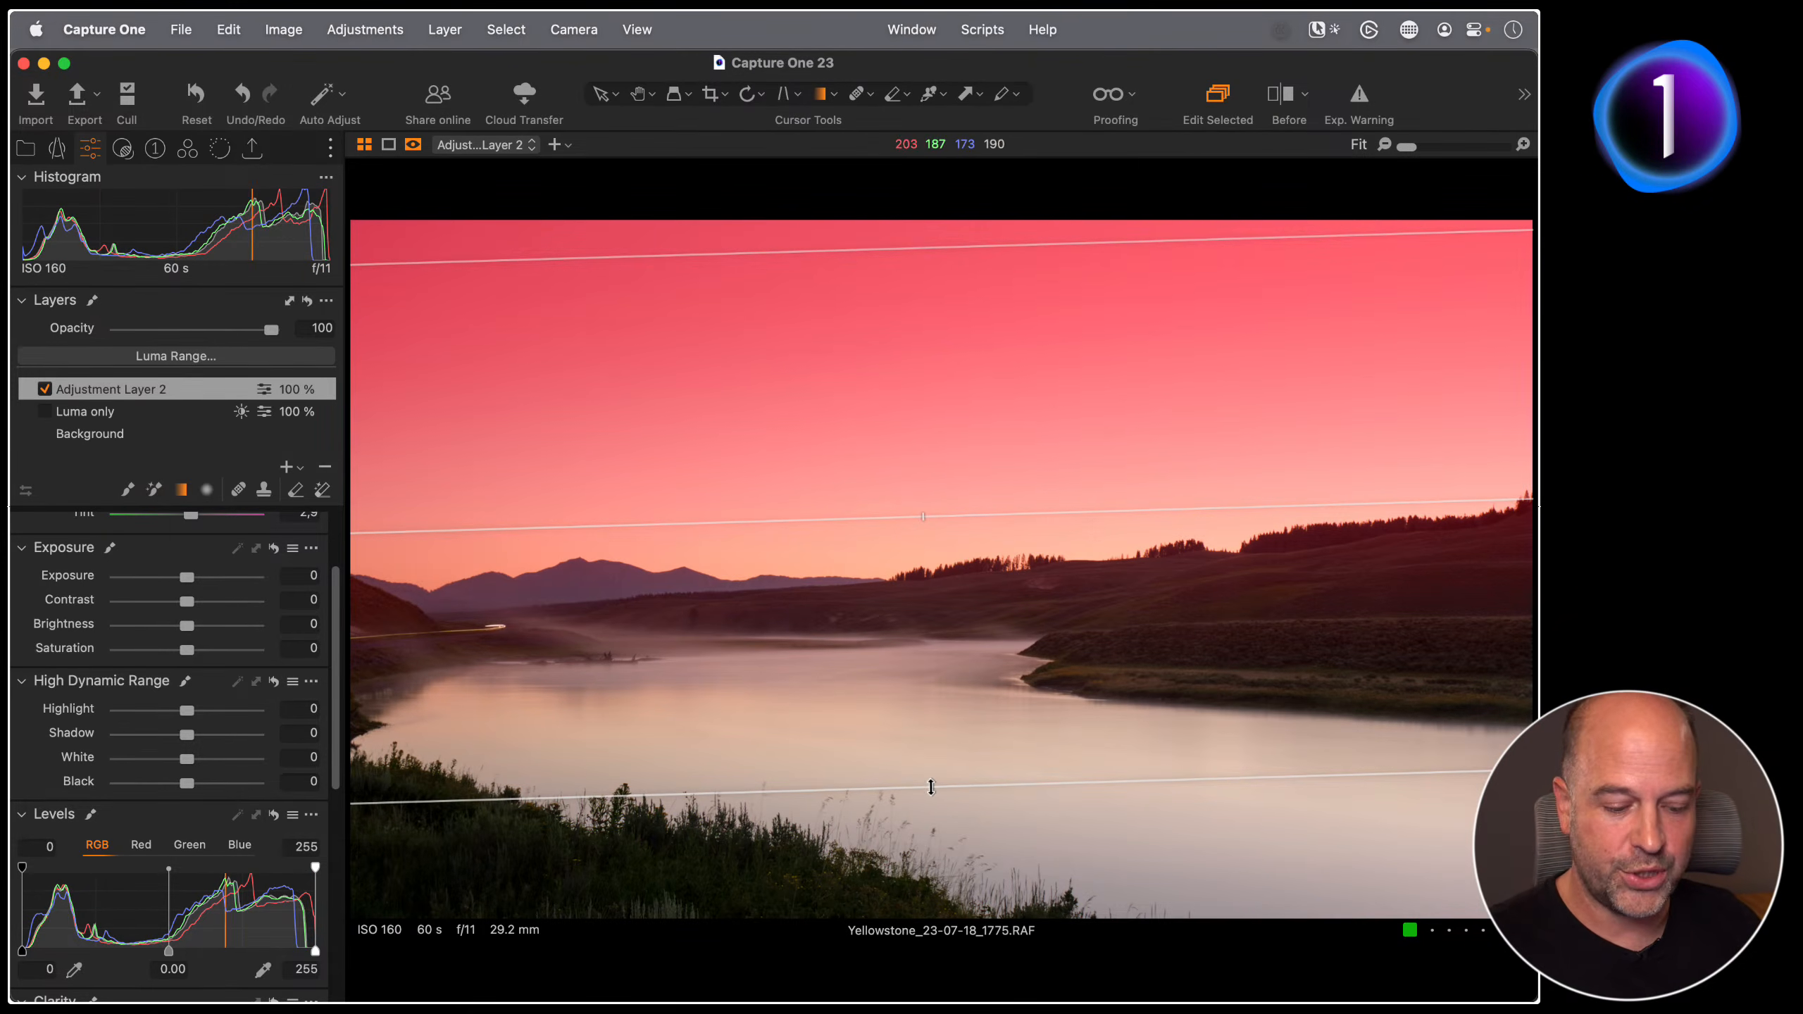
pyautogui.moveTo(843, 789); pyautogui.dragTo(828, 617)
pyautogui.moveTo(852, 805); pyautogui.dragTo(841, 665)
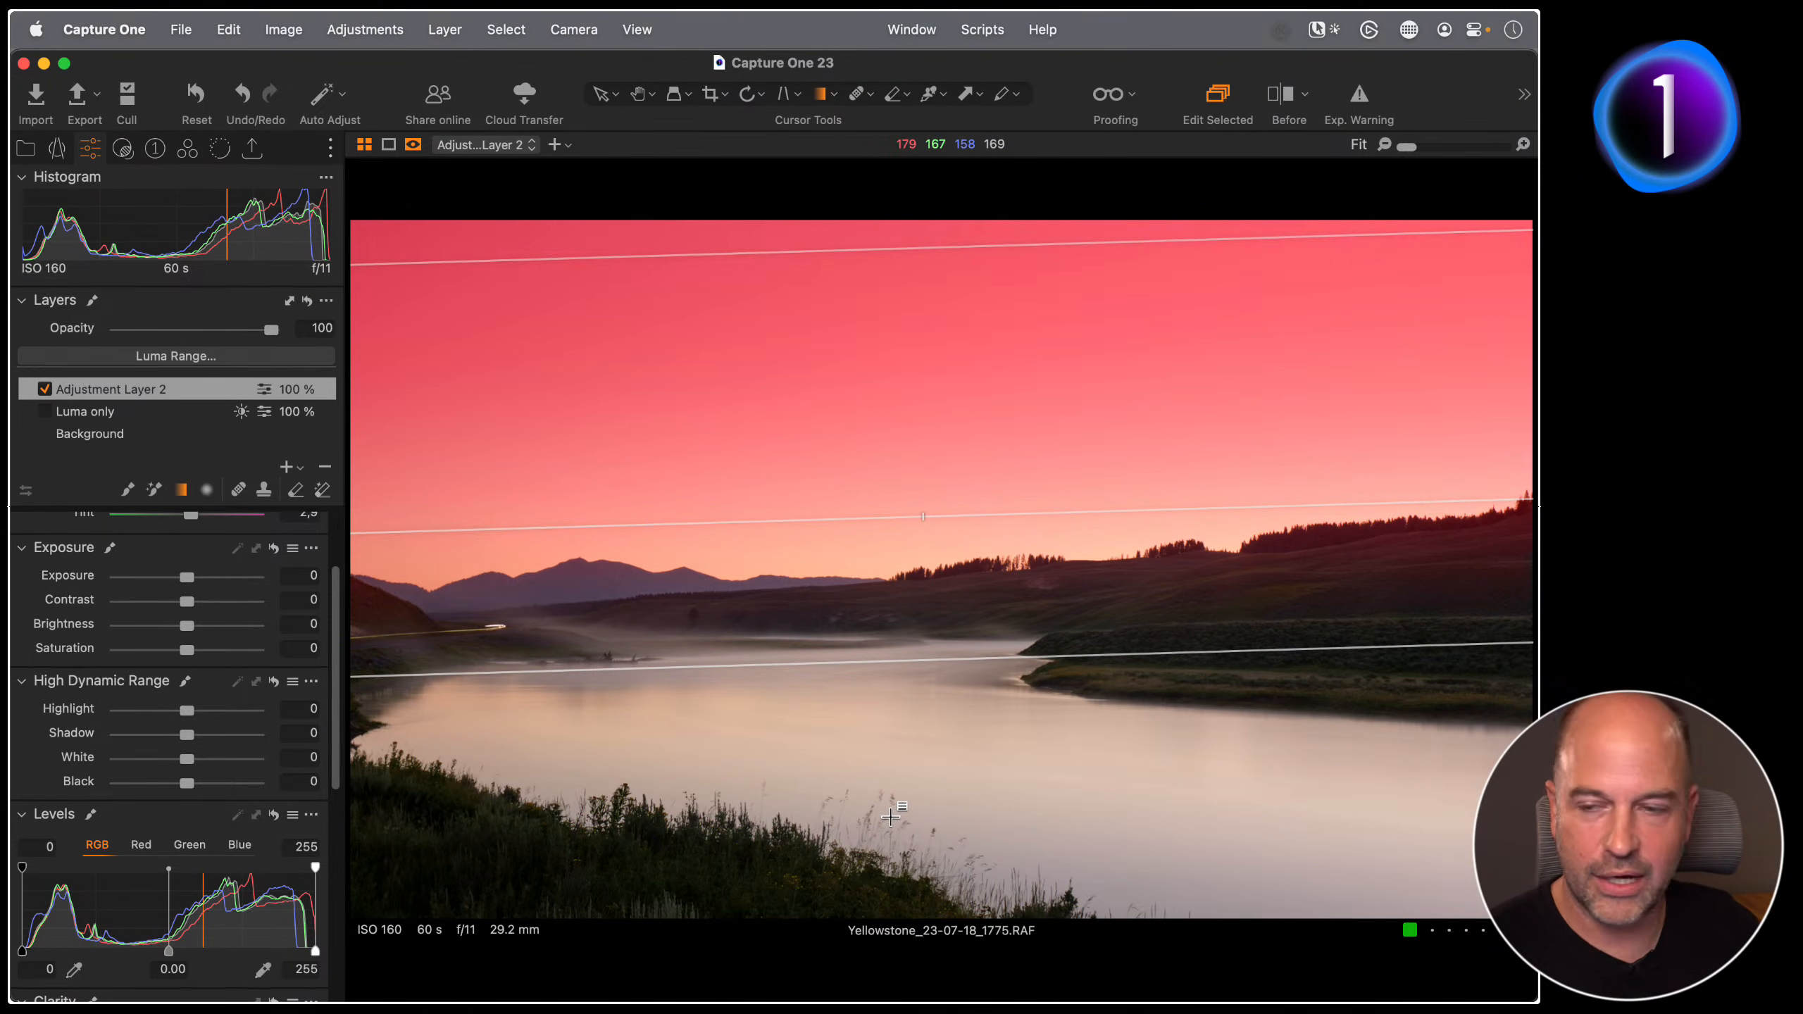
pyautogui.hotkey('alt', 'm')
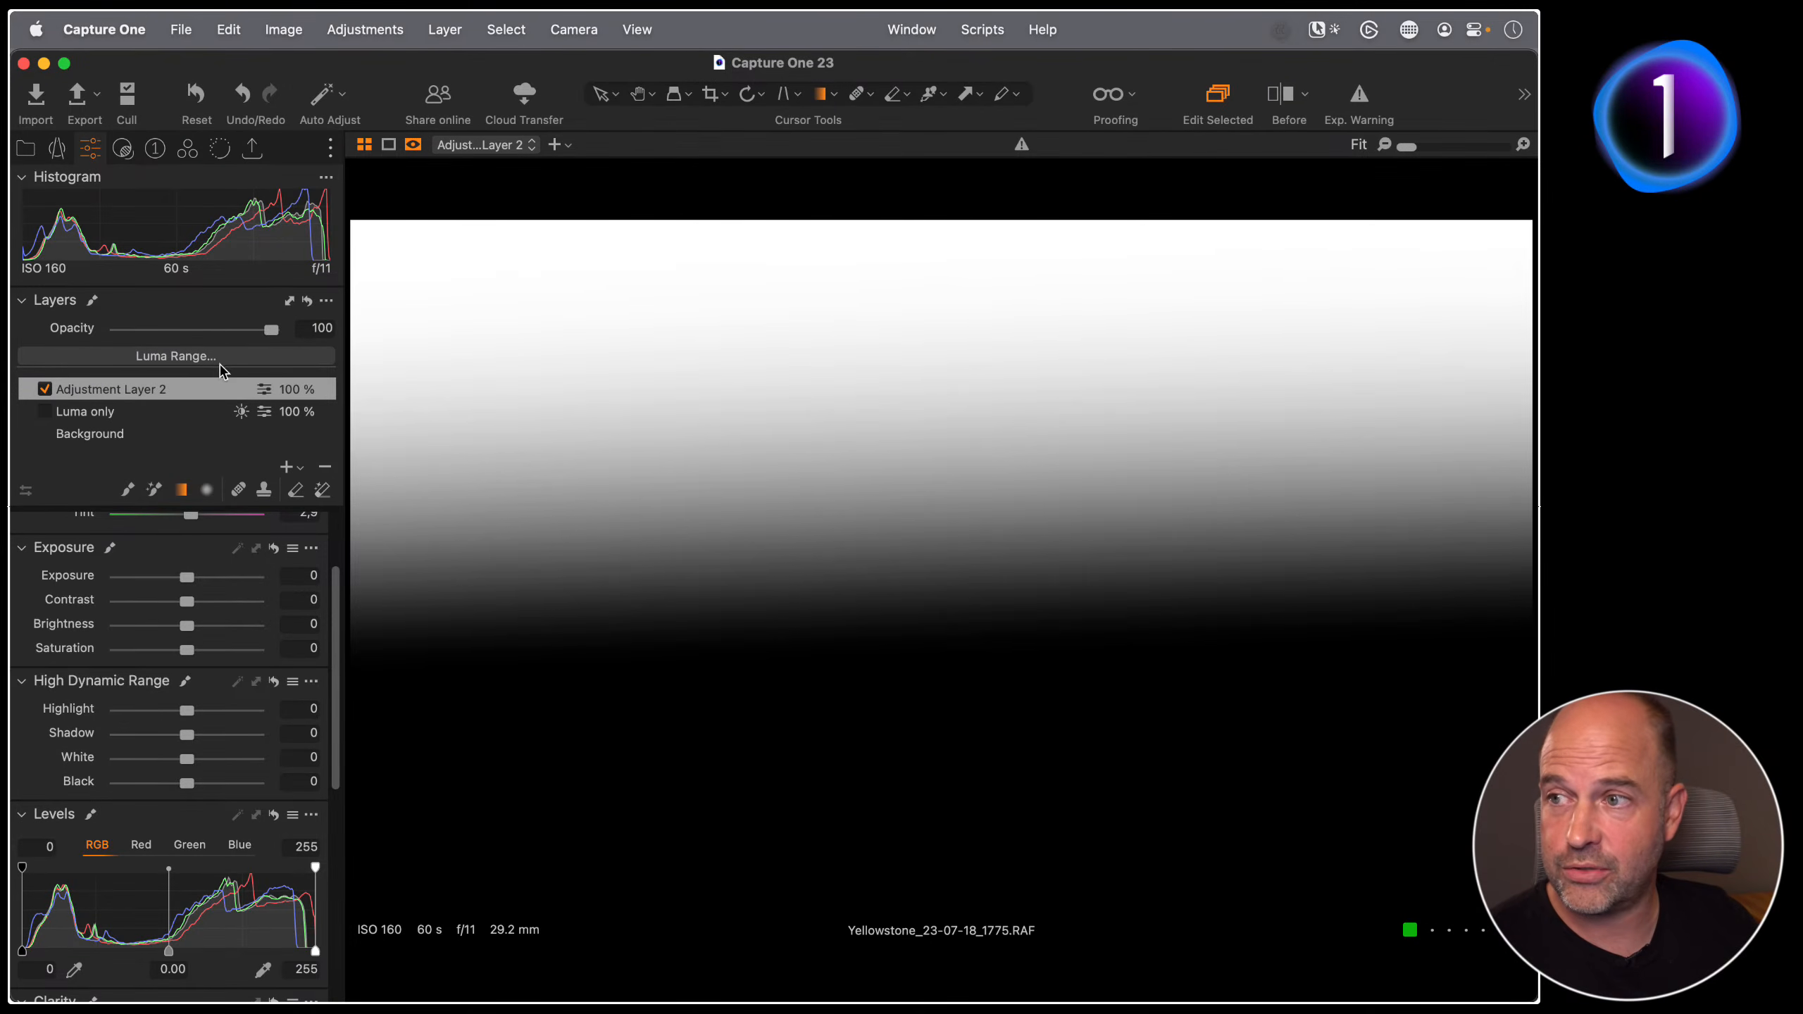
# Step: Apply a luma range of 136 to 255 with falloff 116 to 255 to Adjustment Layer 2, raising the radius
pyautogui.click(187, 361)
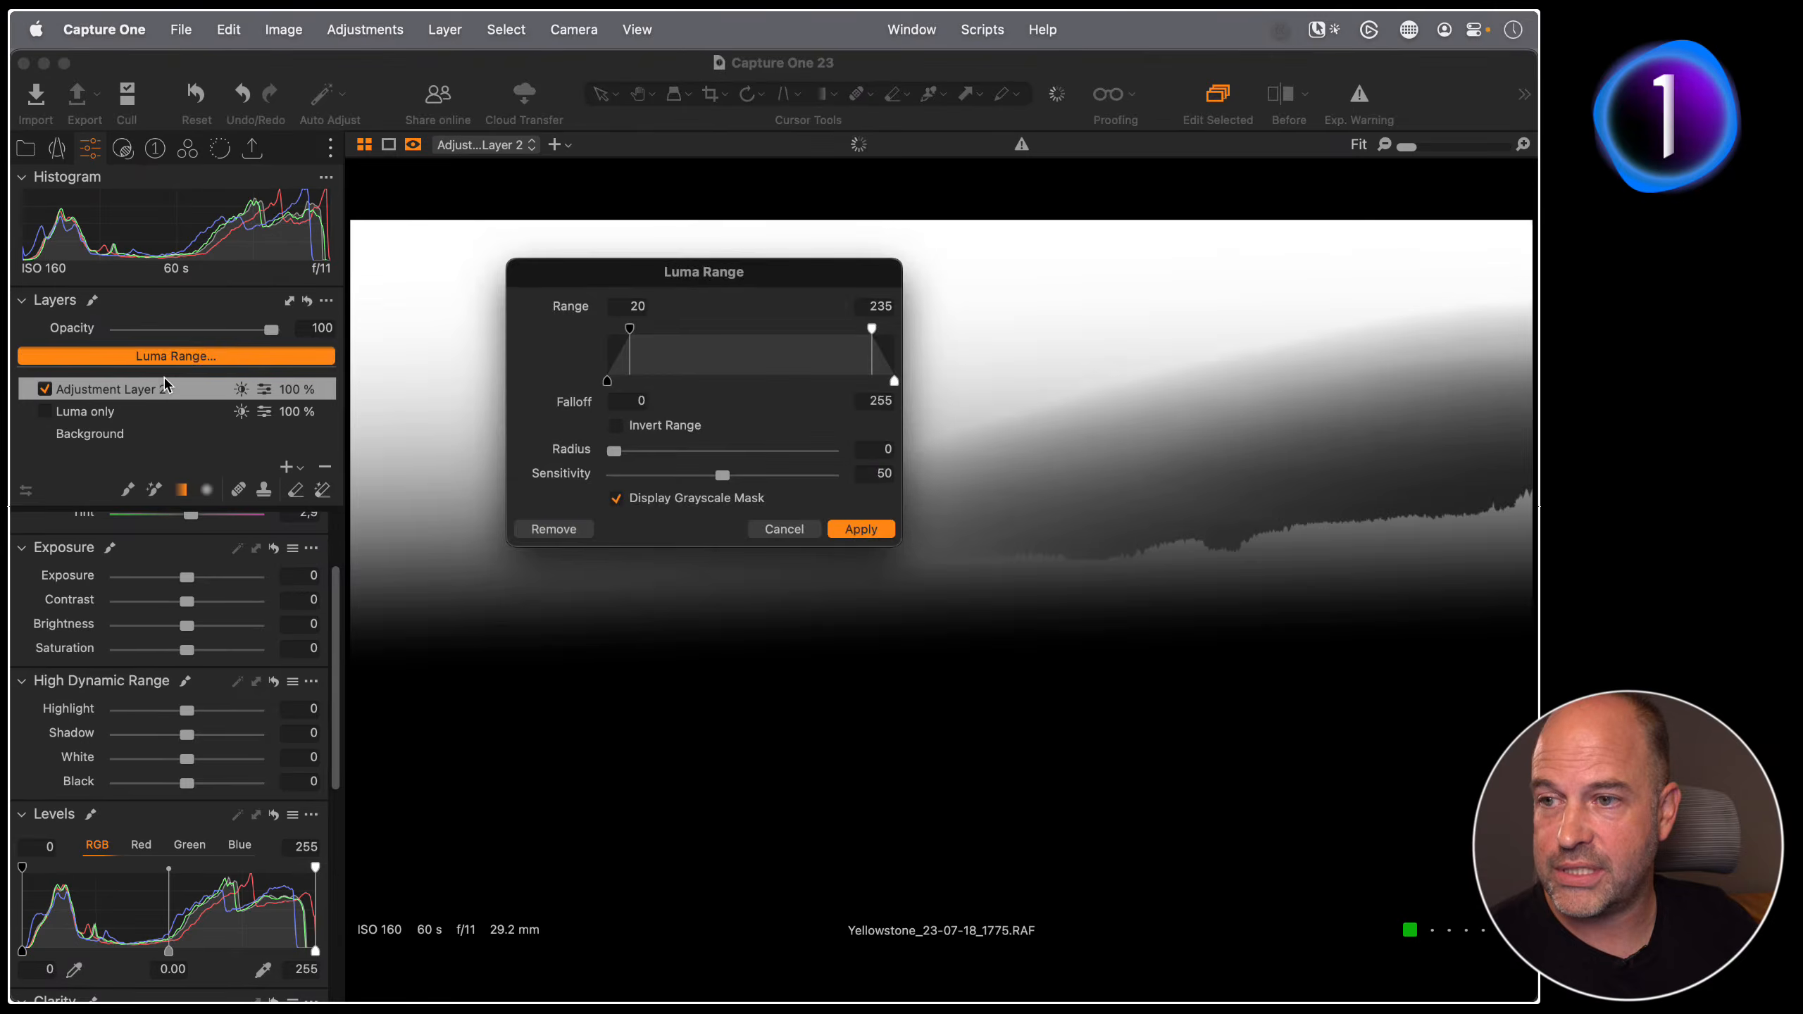
pyautogui.moveTo(872, 330); pyautogui.dragTo(942, 342)
pyautogui.moveTo(630, 329); pyautogui.dragTo(761, 332)
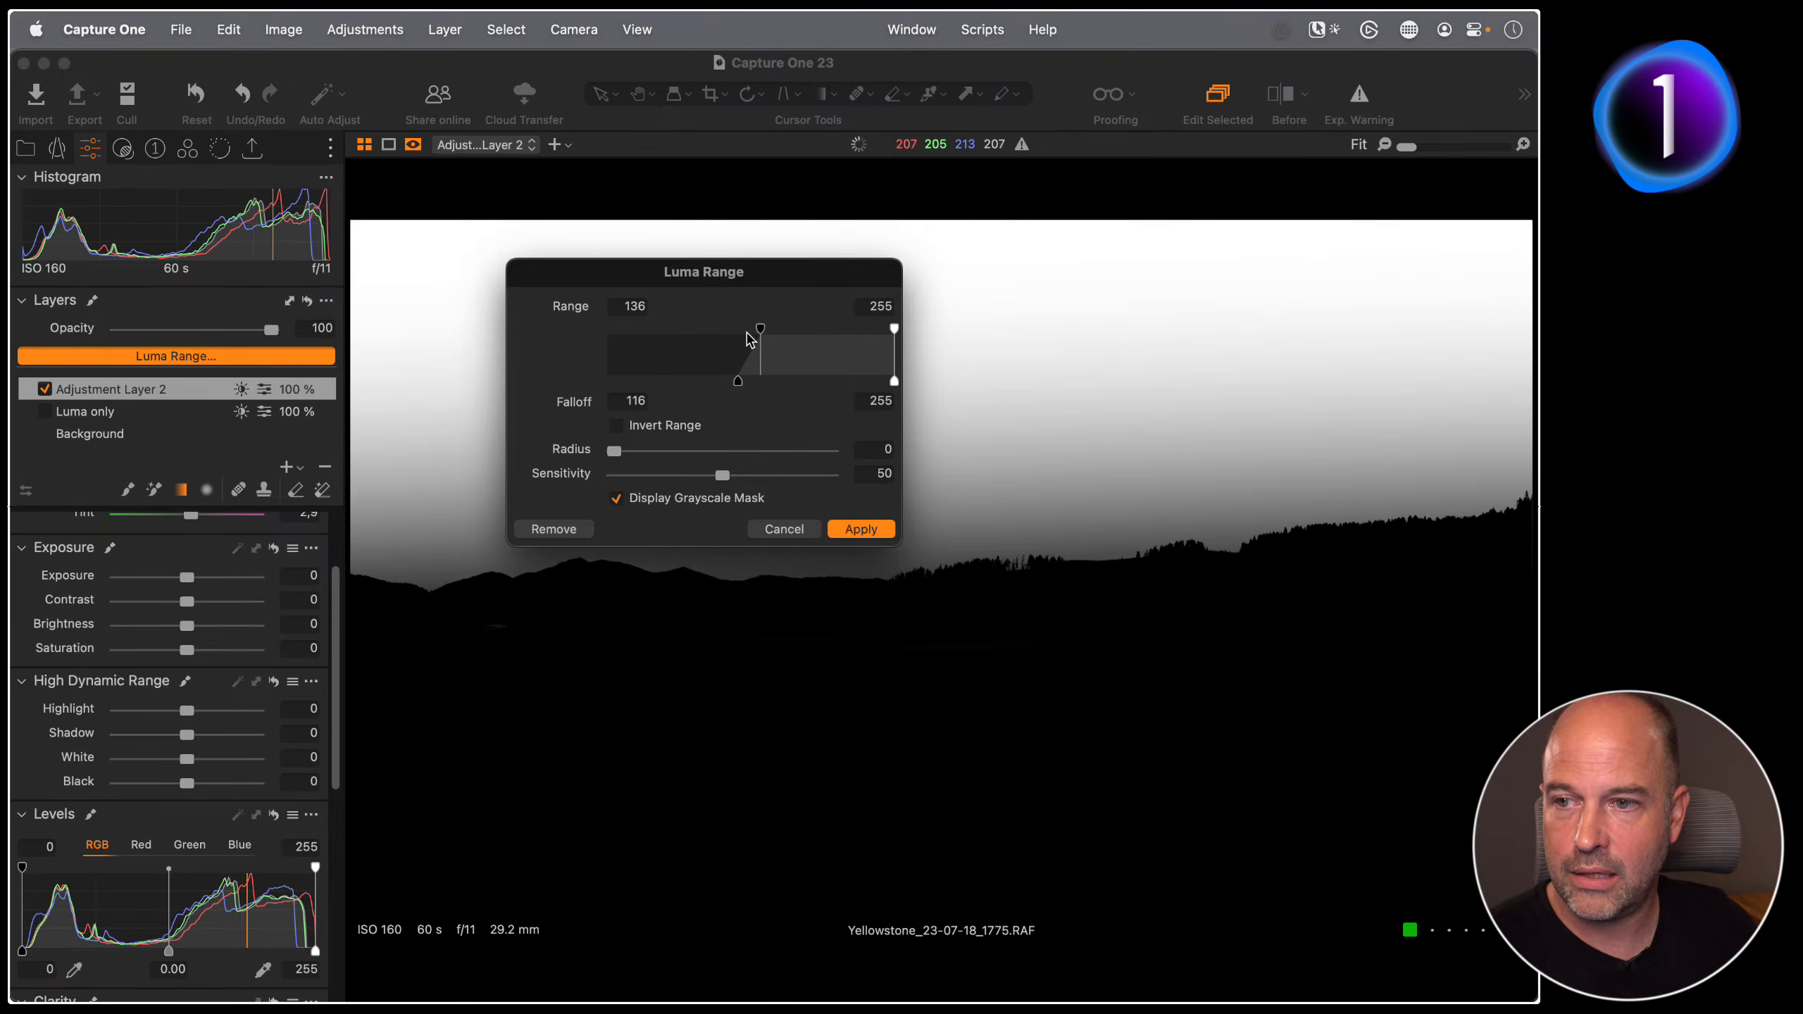
pyautogui.moveTo(616, 452); pyautogui.dragTo(770, 475)
pyautogui.click(794, 454)
pyautogui.click(857, 531)
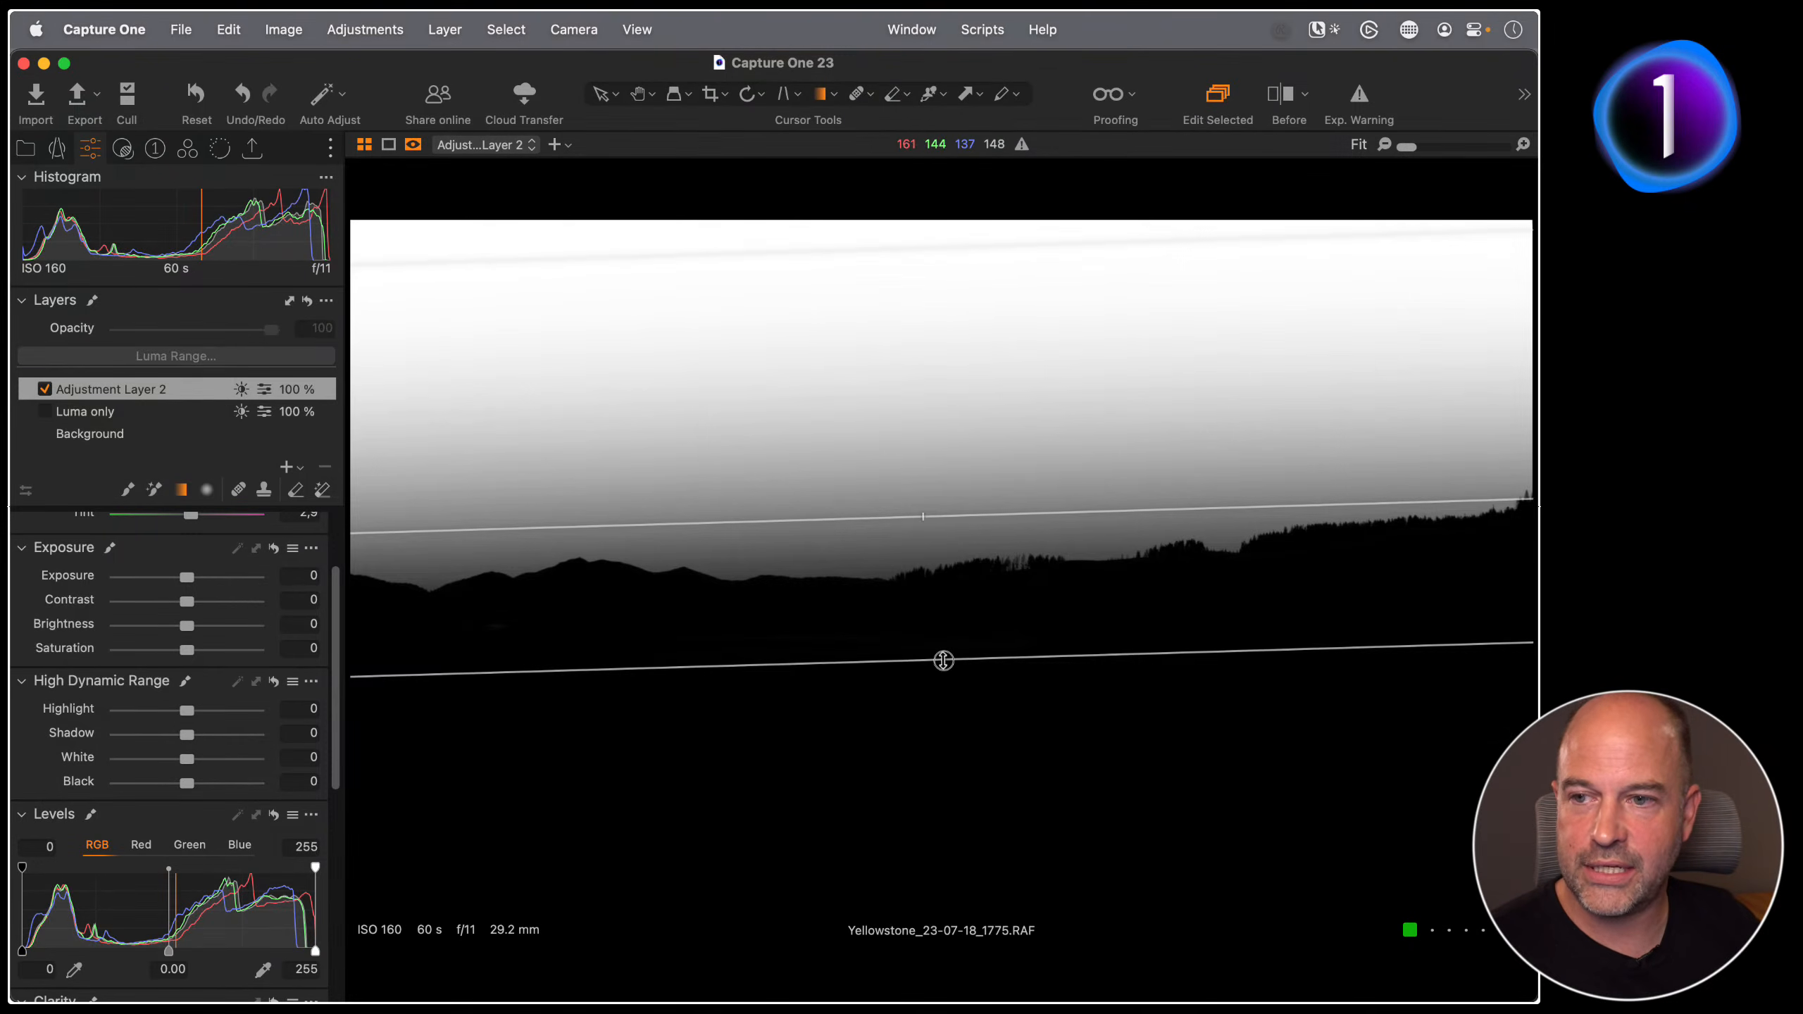
# Step: Shift the gradient's lower boundary slightly further down toward the lake
pyautogui.moveTo(945, 658); pyautogui.dragTo(911, 674)
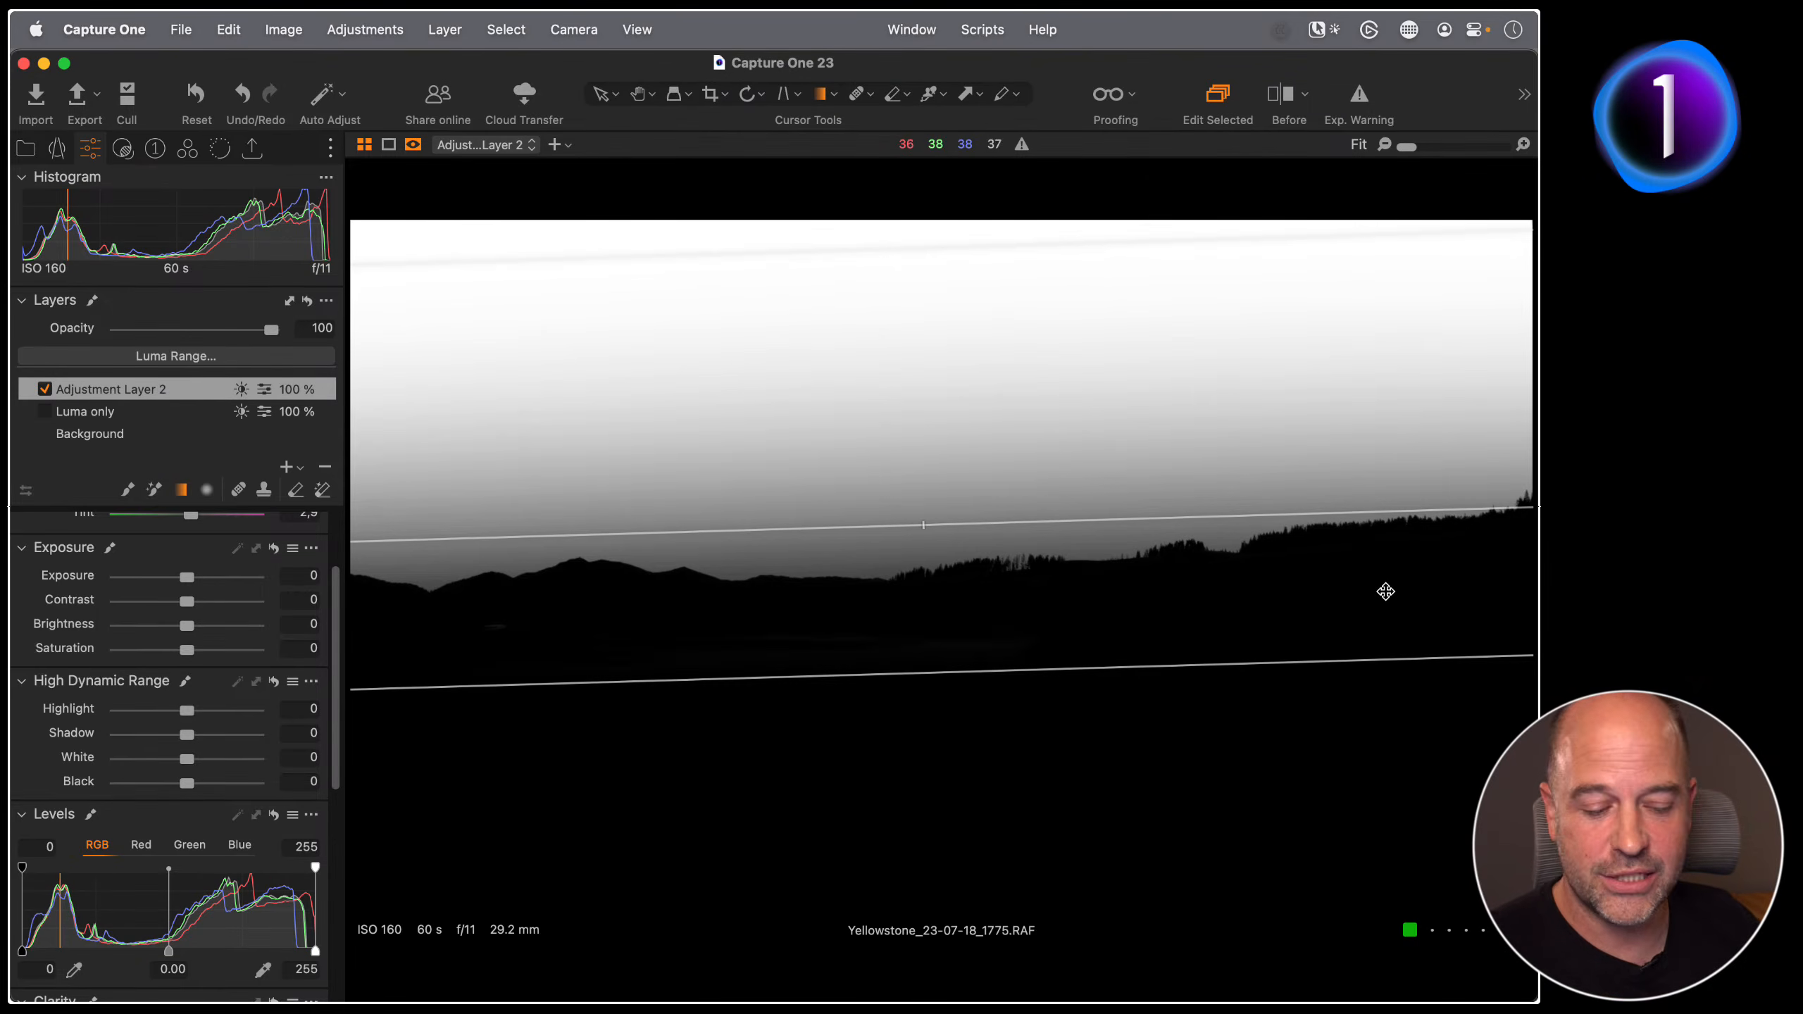
pyautogui.press('F1')
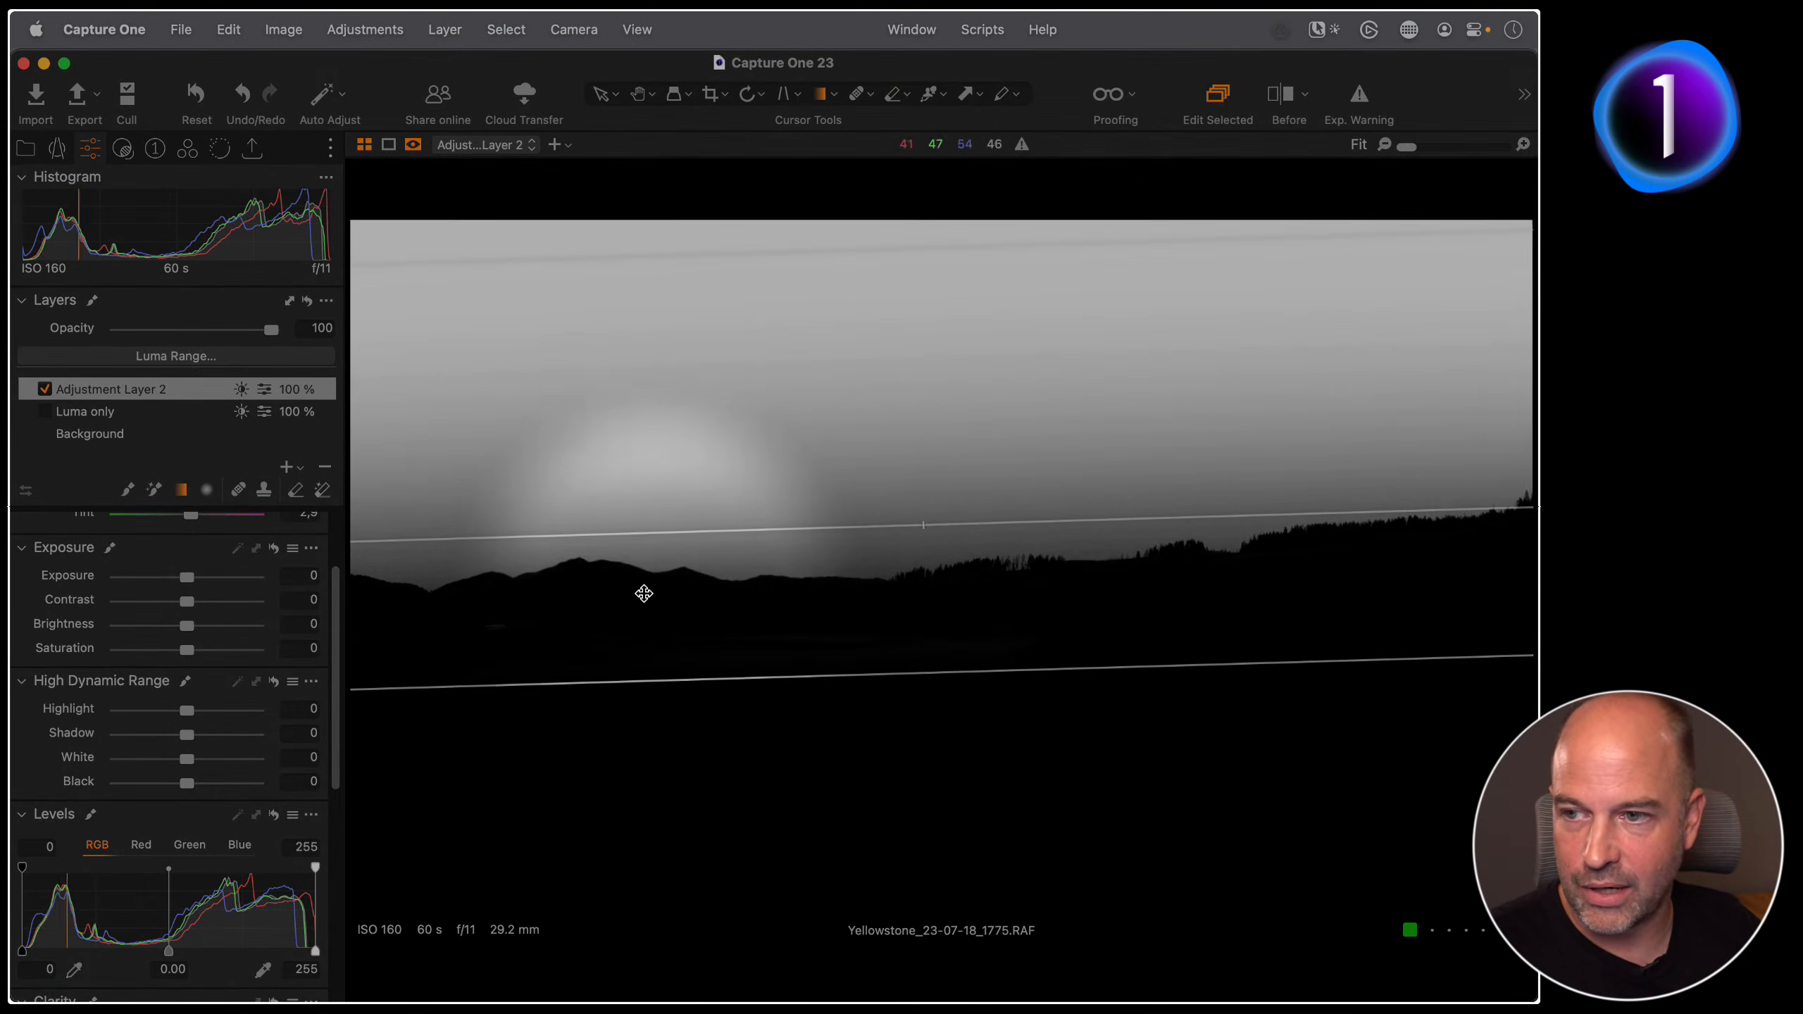
pyautogui.press('F1')
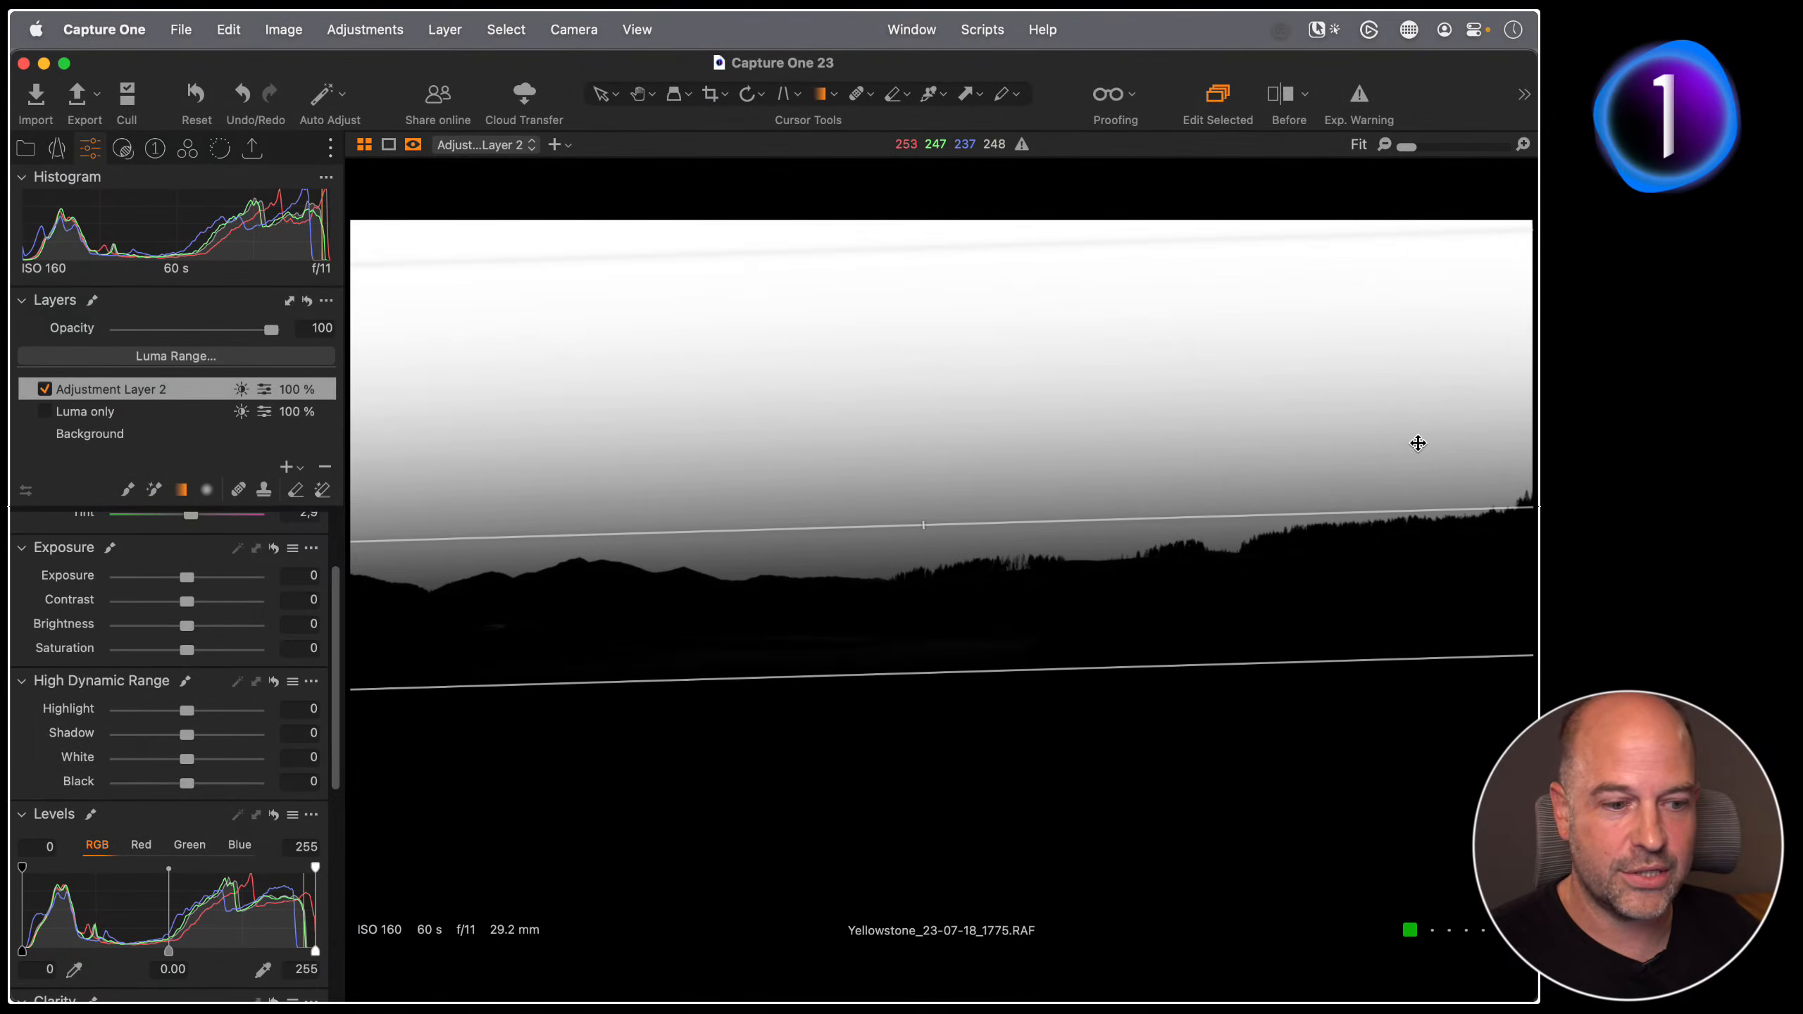
# Step: Hide the mask and set Adjustment Layer 2's brightness to -14 and saturation to 44
pyautogui.hotkey('alt', 'm')
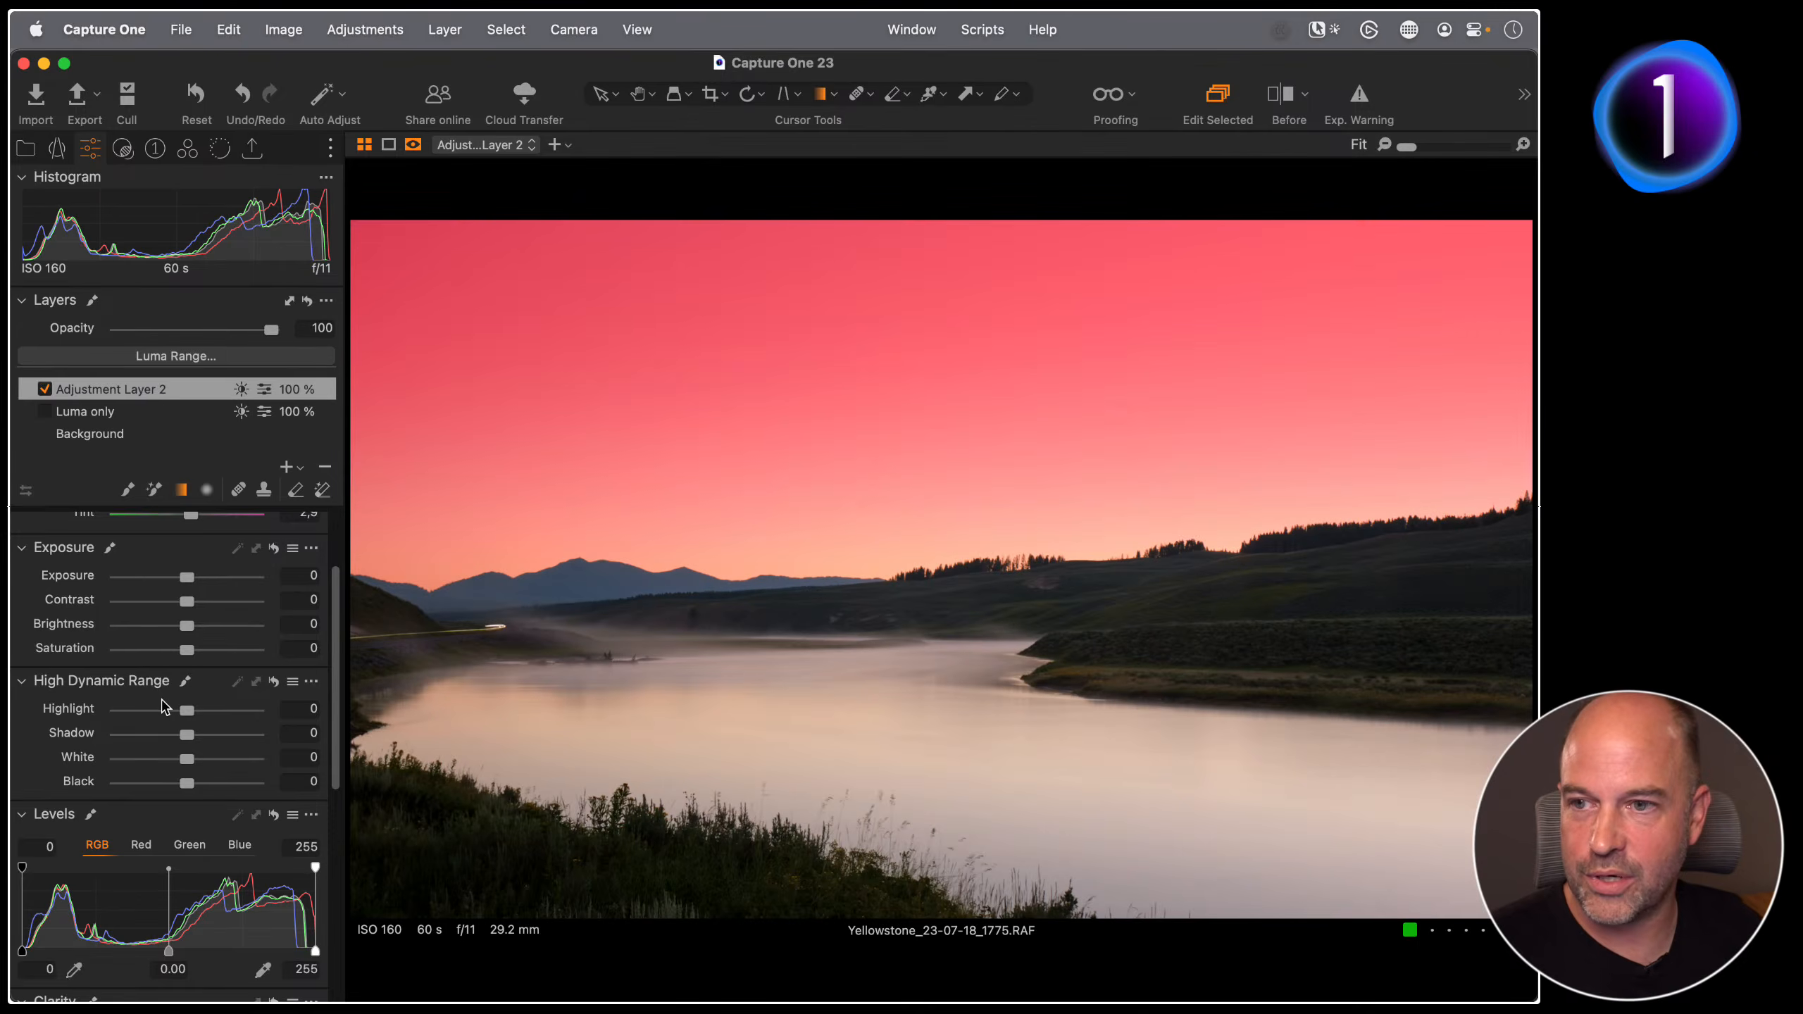
pyautogui.press('m')
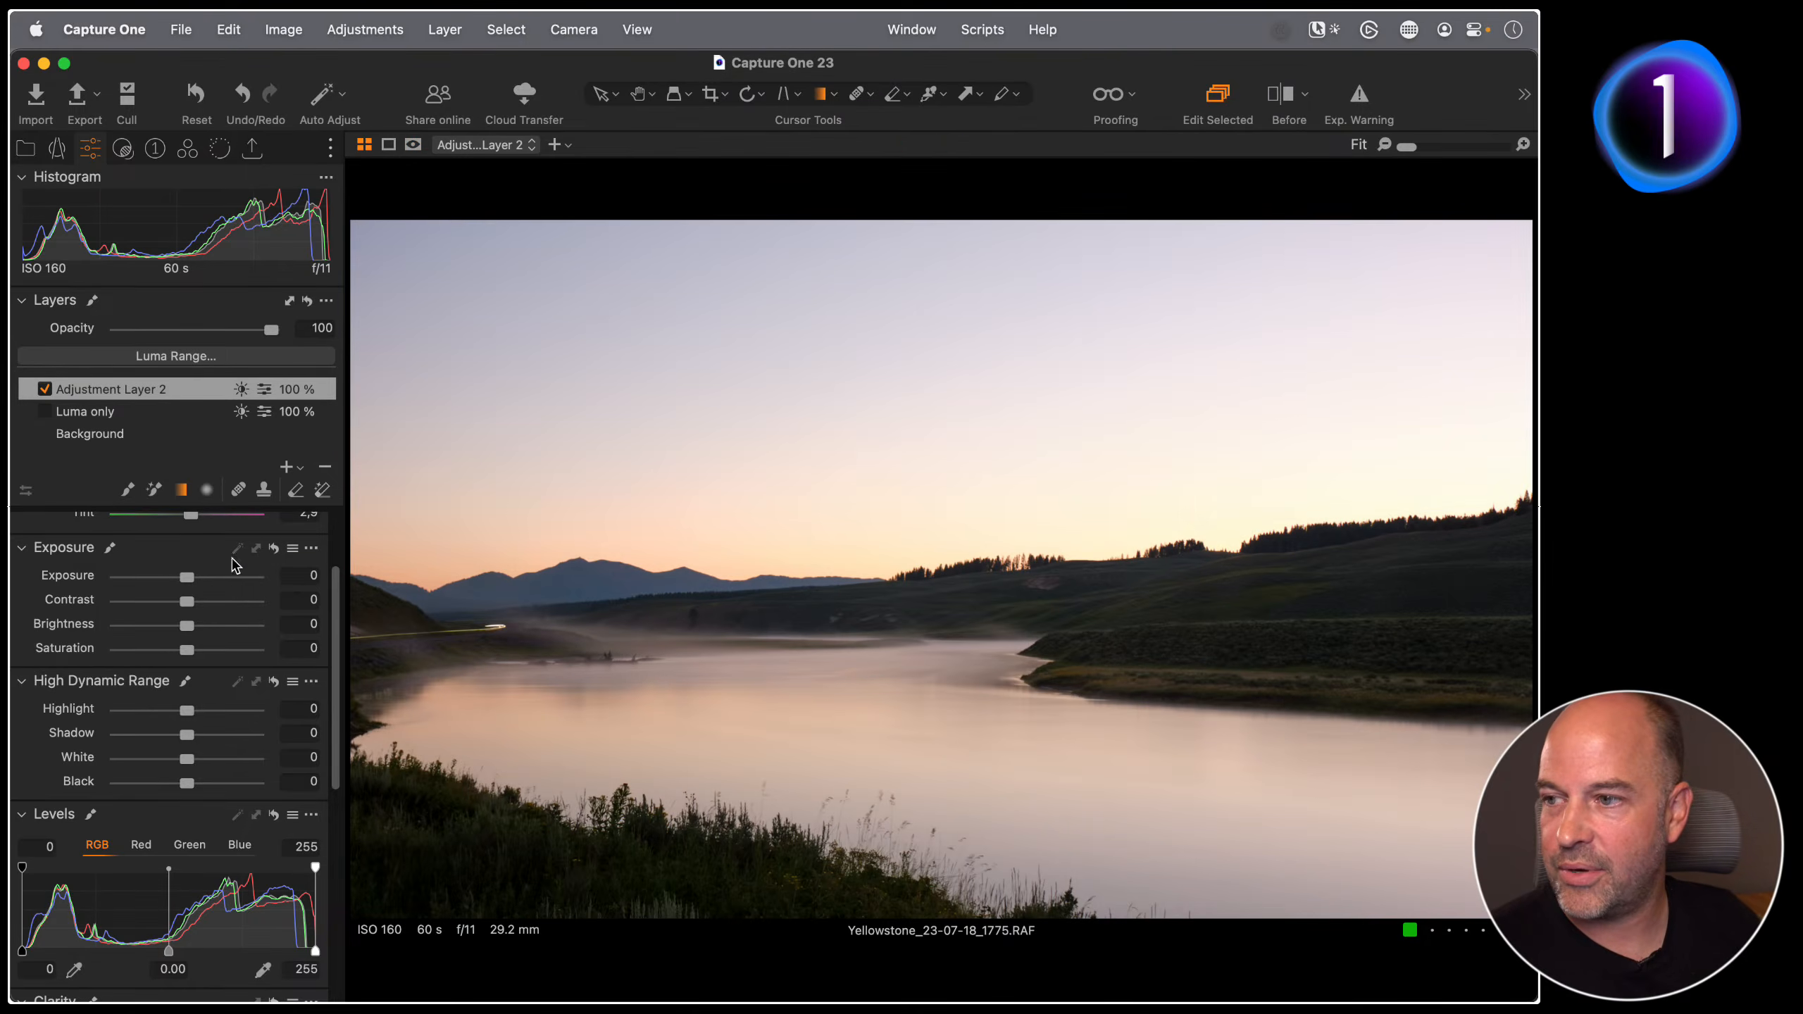
pyautogui.moveTo(188, 635)
pyautogui.mouseDown()
pyautogui.moveTo(162, 638)
pyautogui.moveTo(215, 652)
pyautogui.mouseUp()
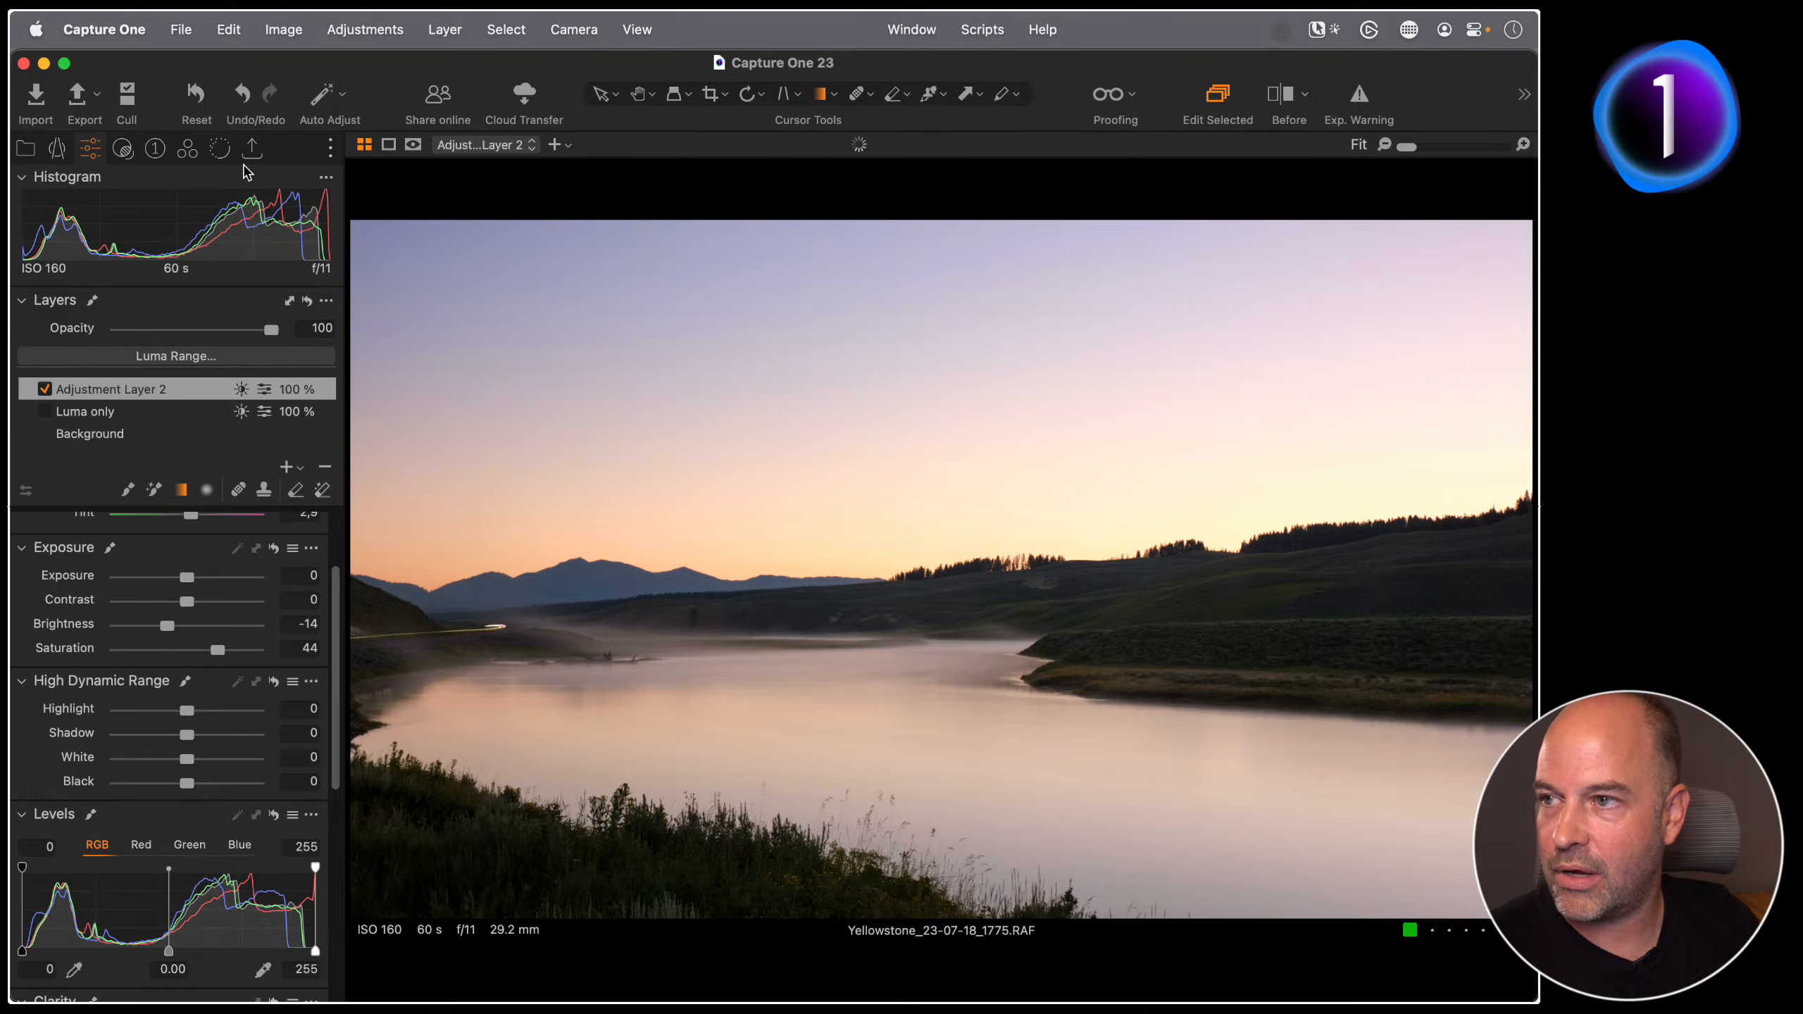
# Step: Pick the blue of the upper sky in the advanced Color Editor and raise its saturation to 55.9
pyautogui.click(187, 149)
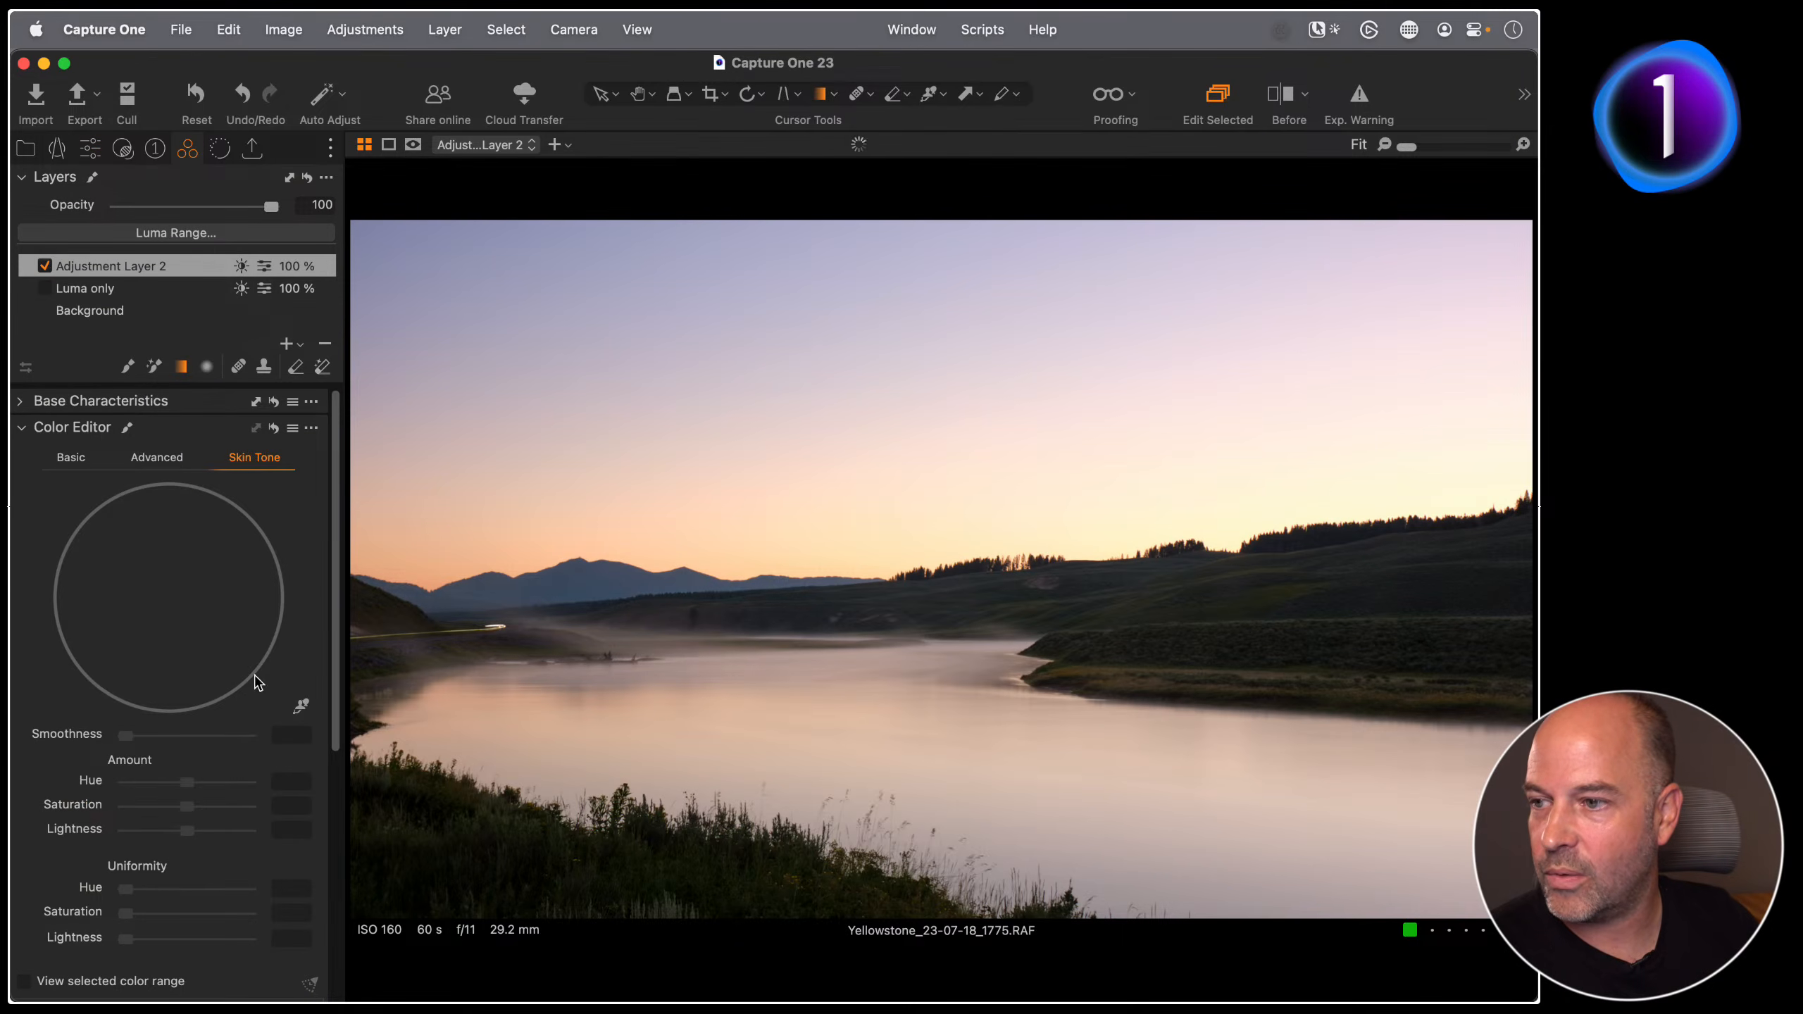
pyautogui.click(158, 457)
pyautogui.click(302, 708)
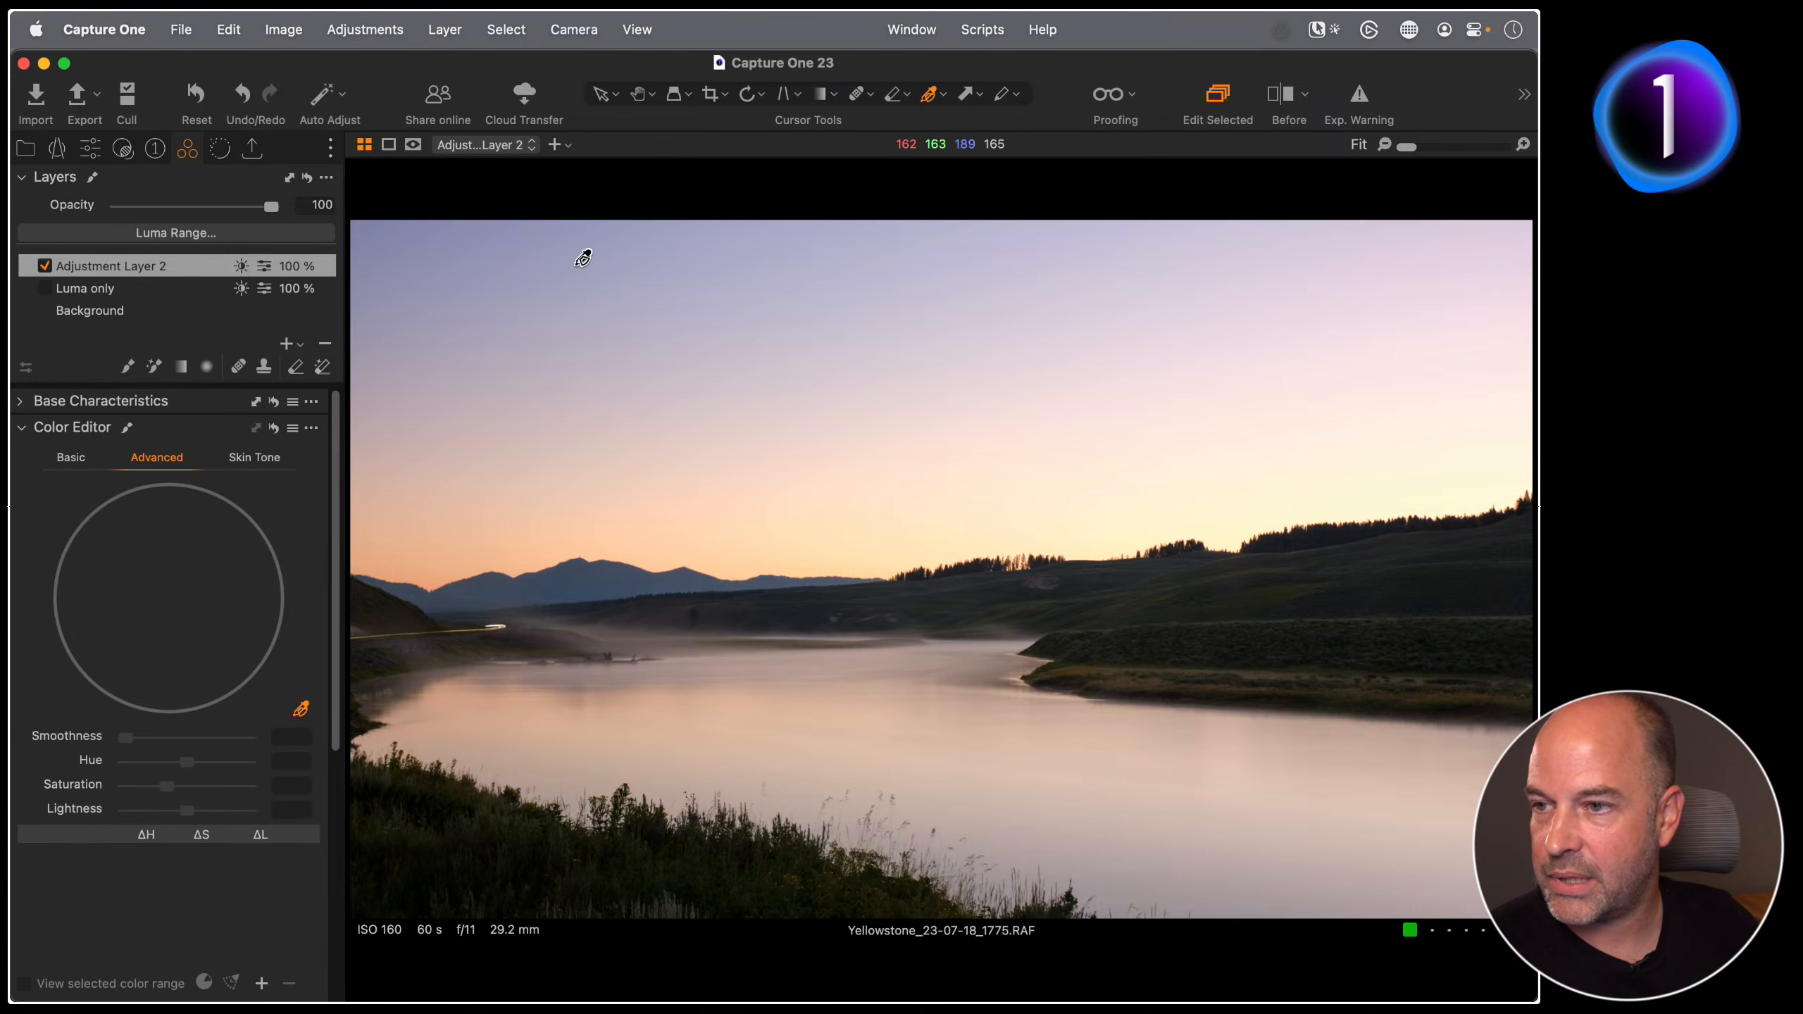
pyautogui.click(498, 276)
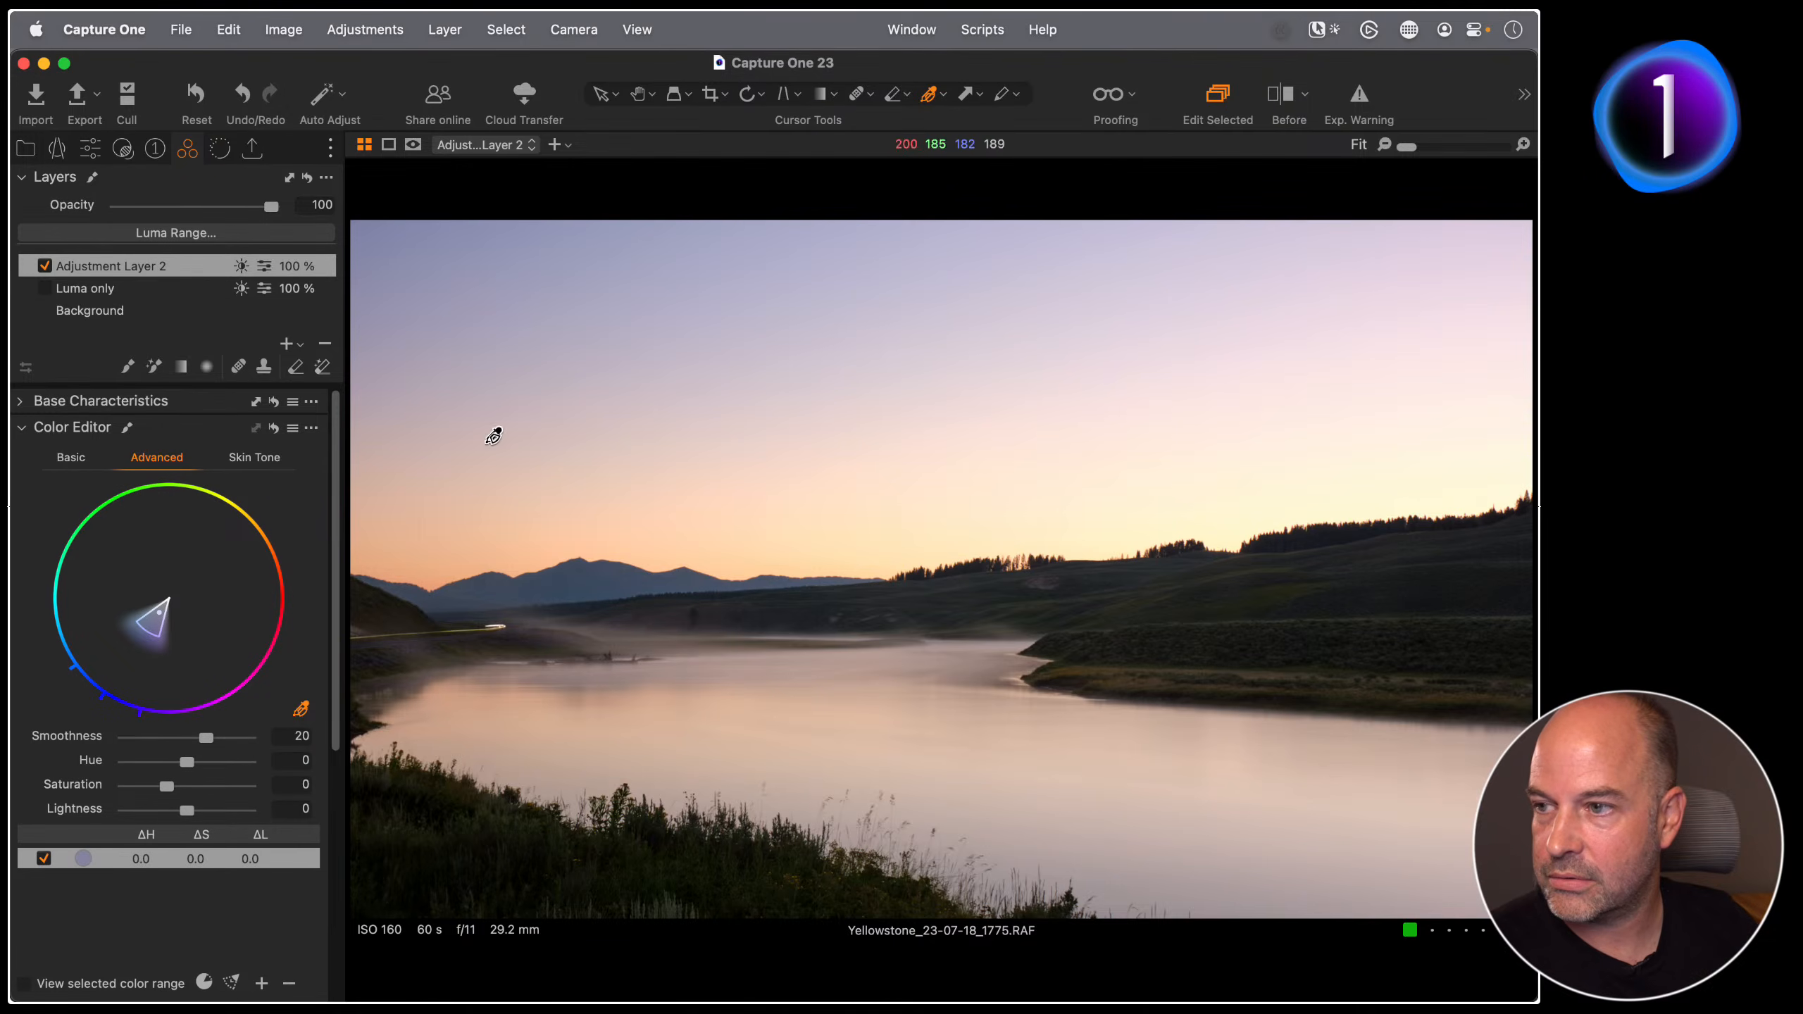
pyautogui.moveTo(167, 785); pyautogui.dragTo(189, 790)
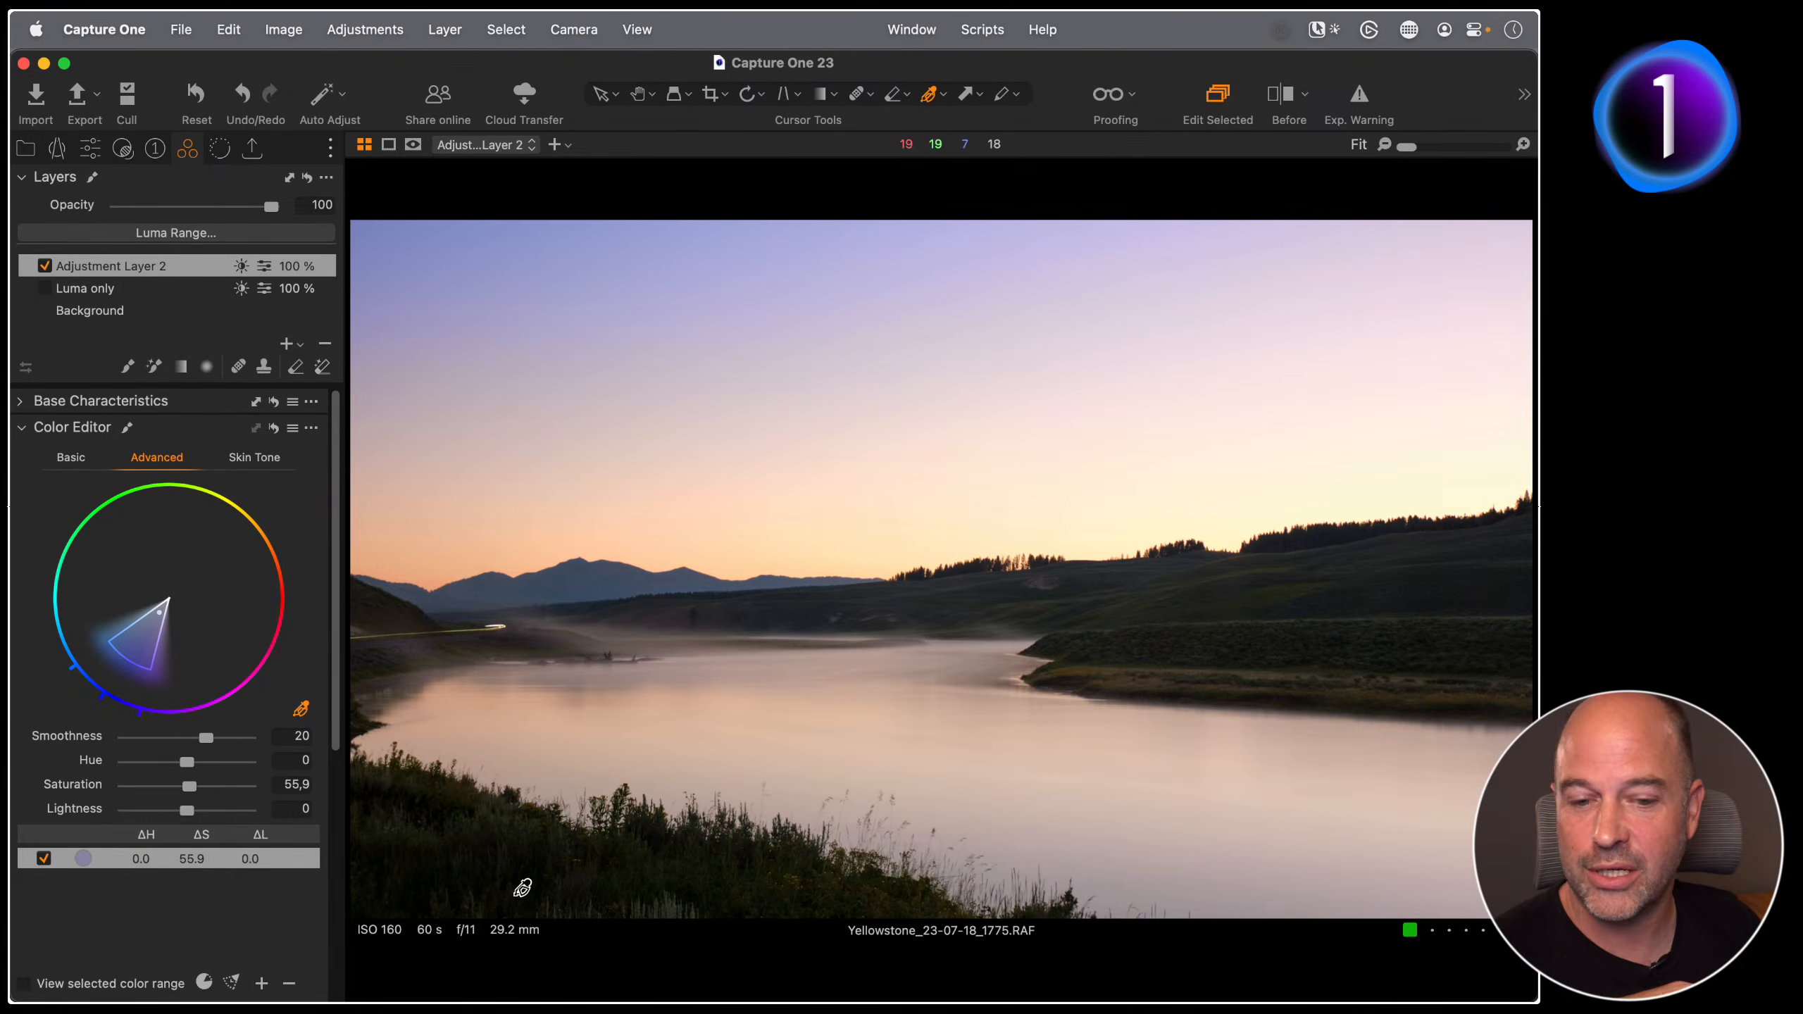
# Step: Display the mask of Adjustment Layer 2 in grayscale and return to the exposure tools
pyautogui.press('m')
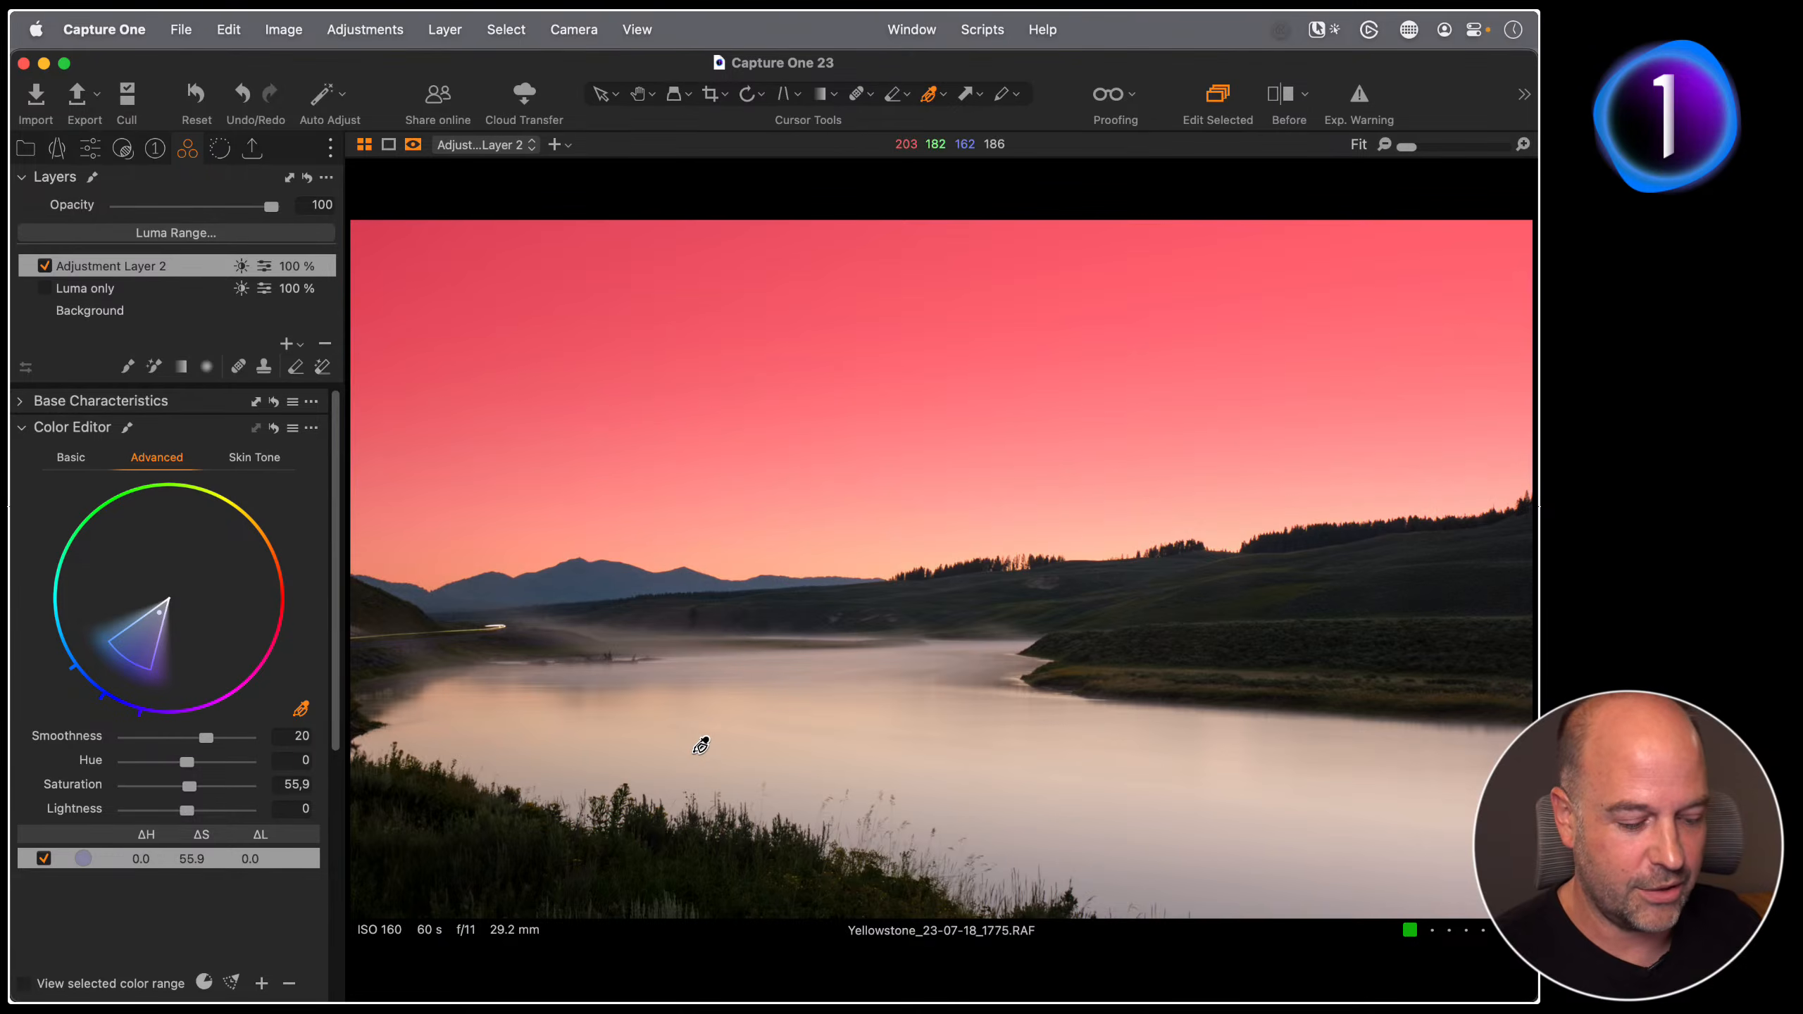
pyautogui.hotkey('alt', 'm')
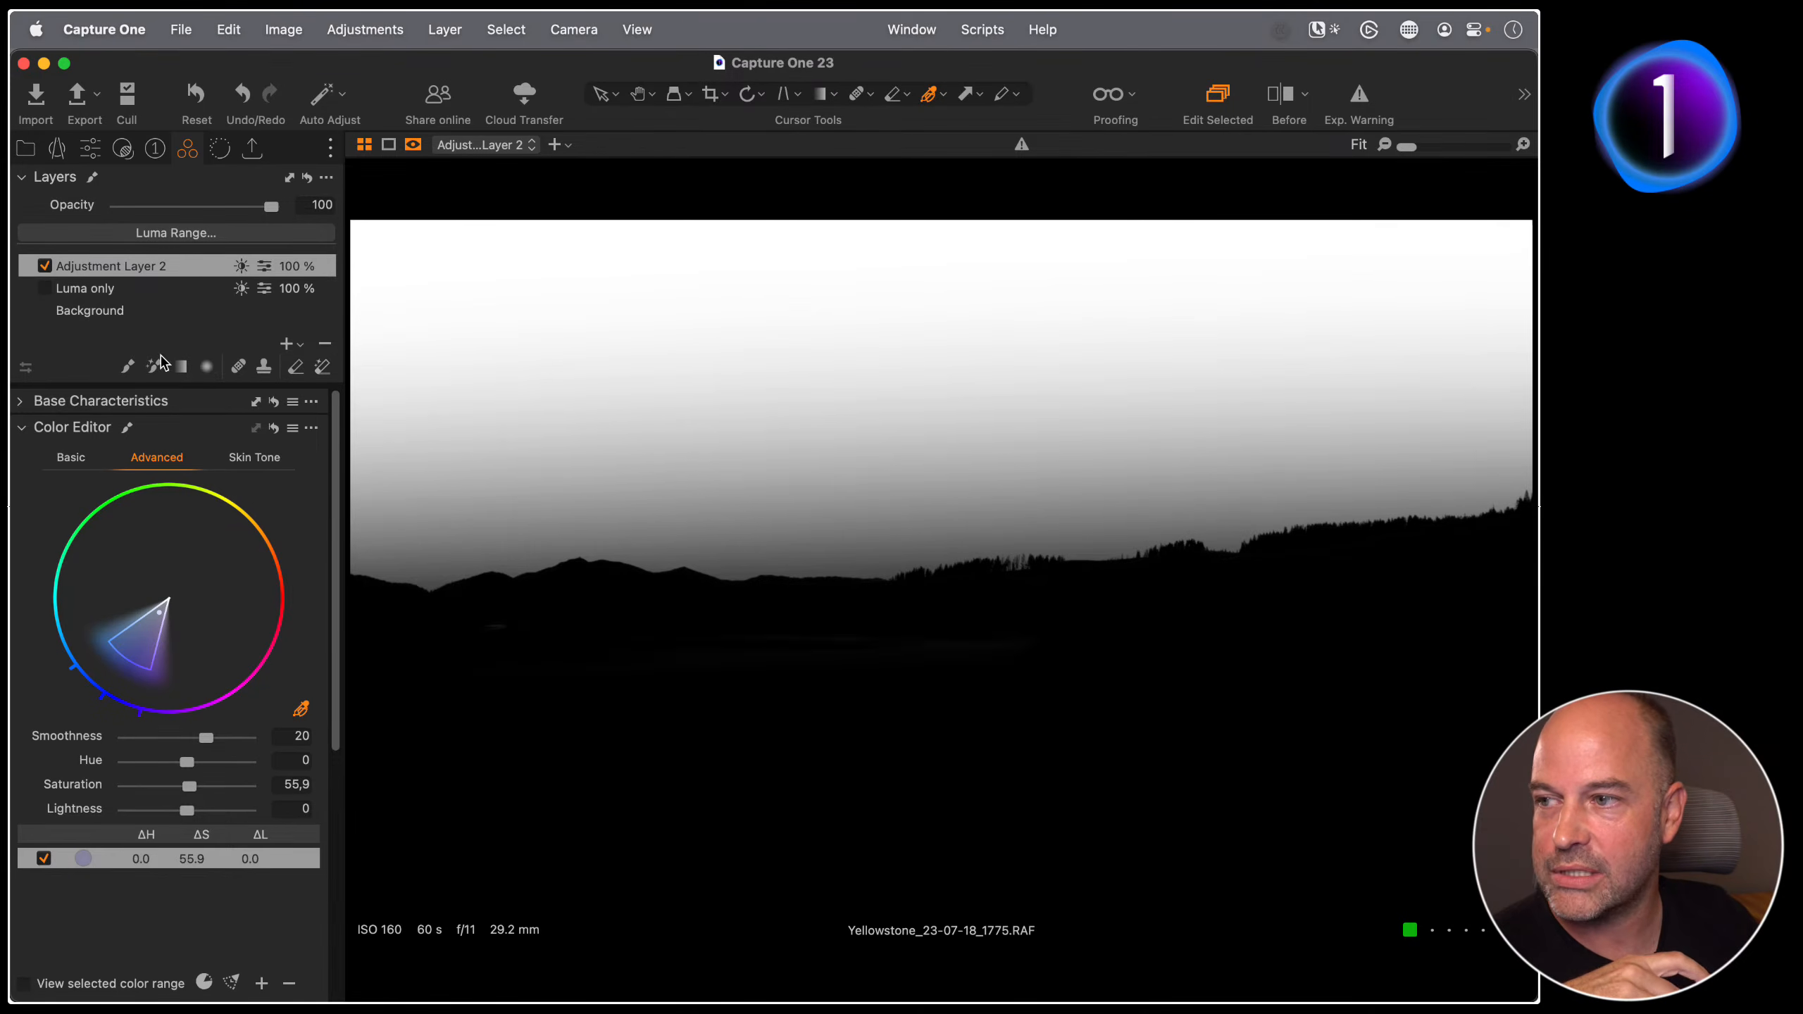
pyautogui.click(30, 430)
pyautogui.click(90, 148)
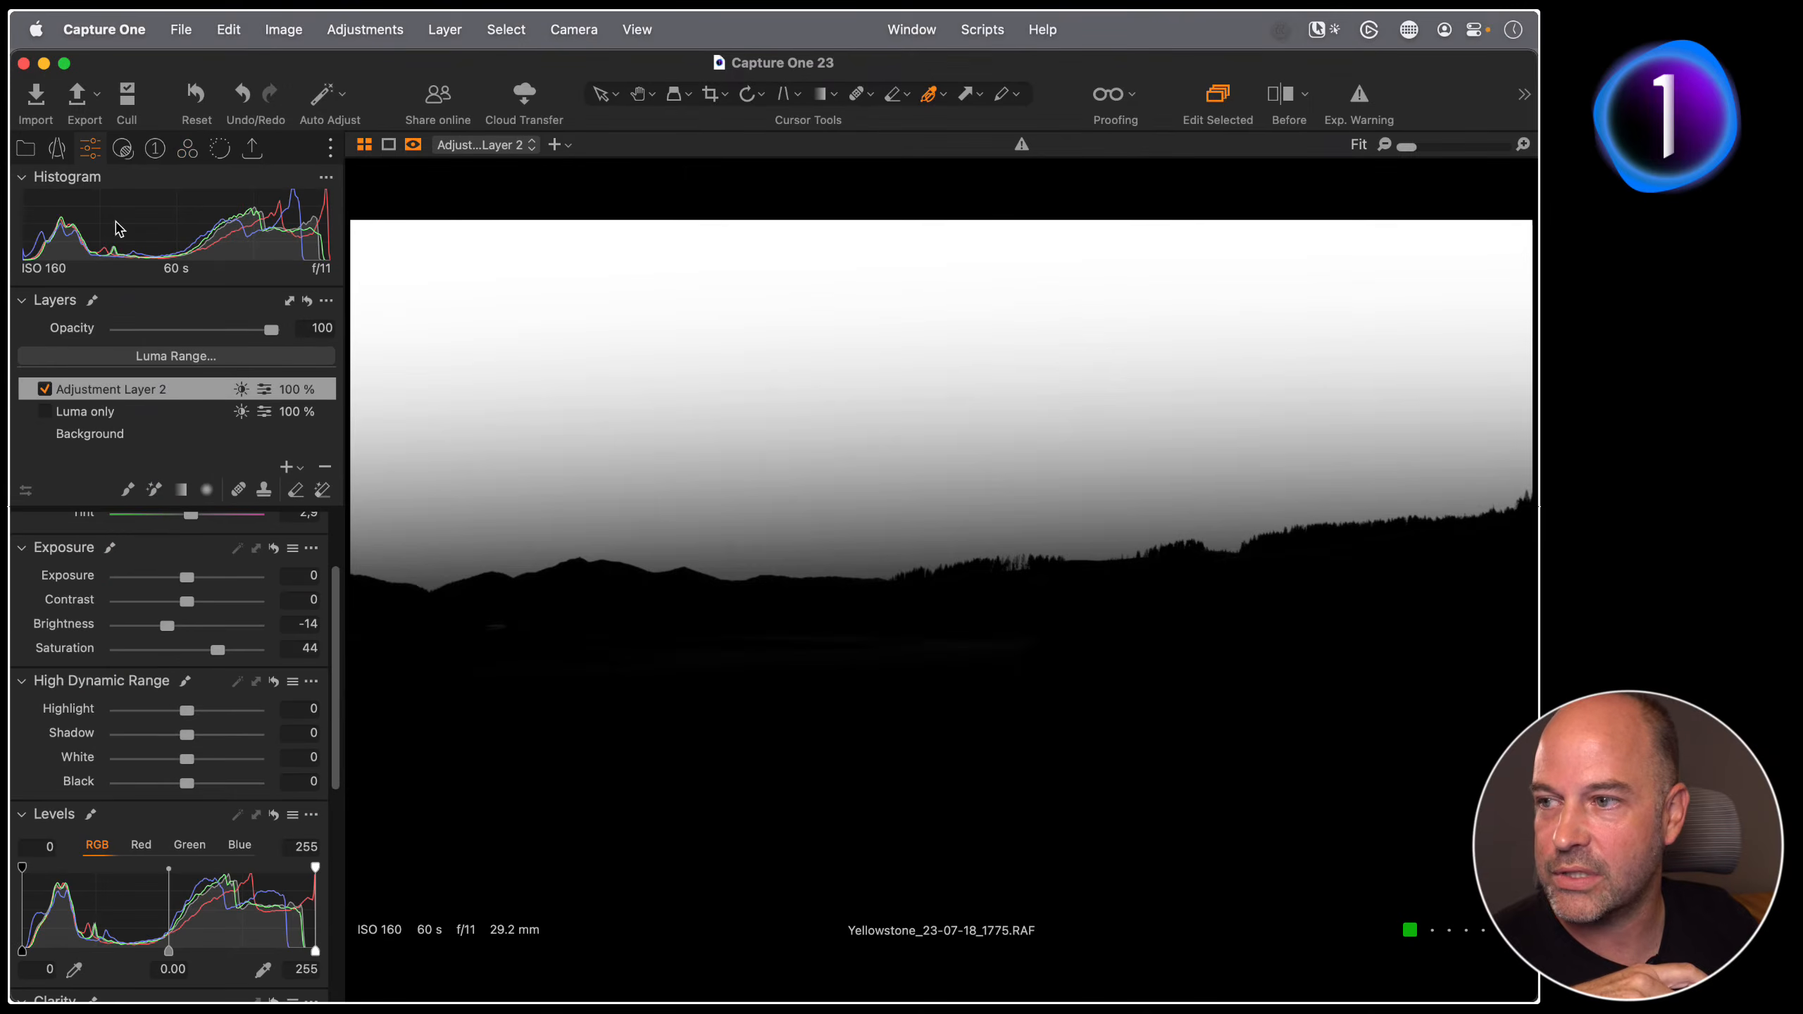
# Step: Switch Adjustment Layer 2 and the Luma only layer on and off in turn to compare their effects on the sky
pyautogui.scroll(3, 143, 647)
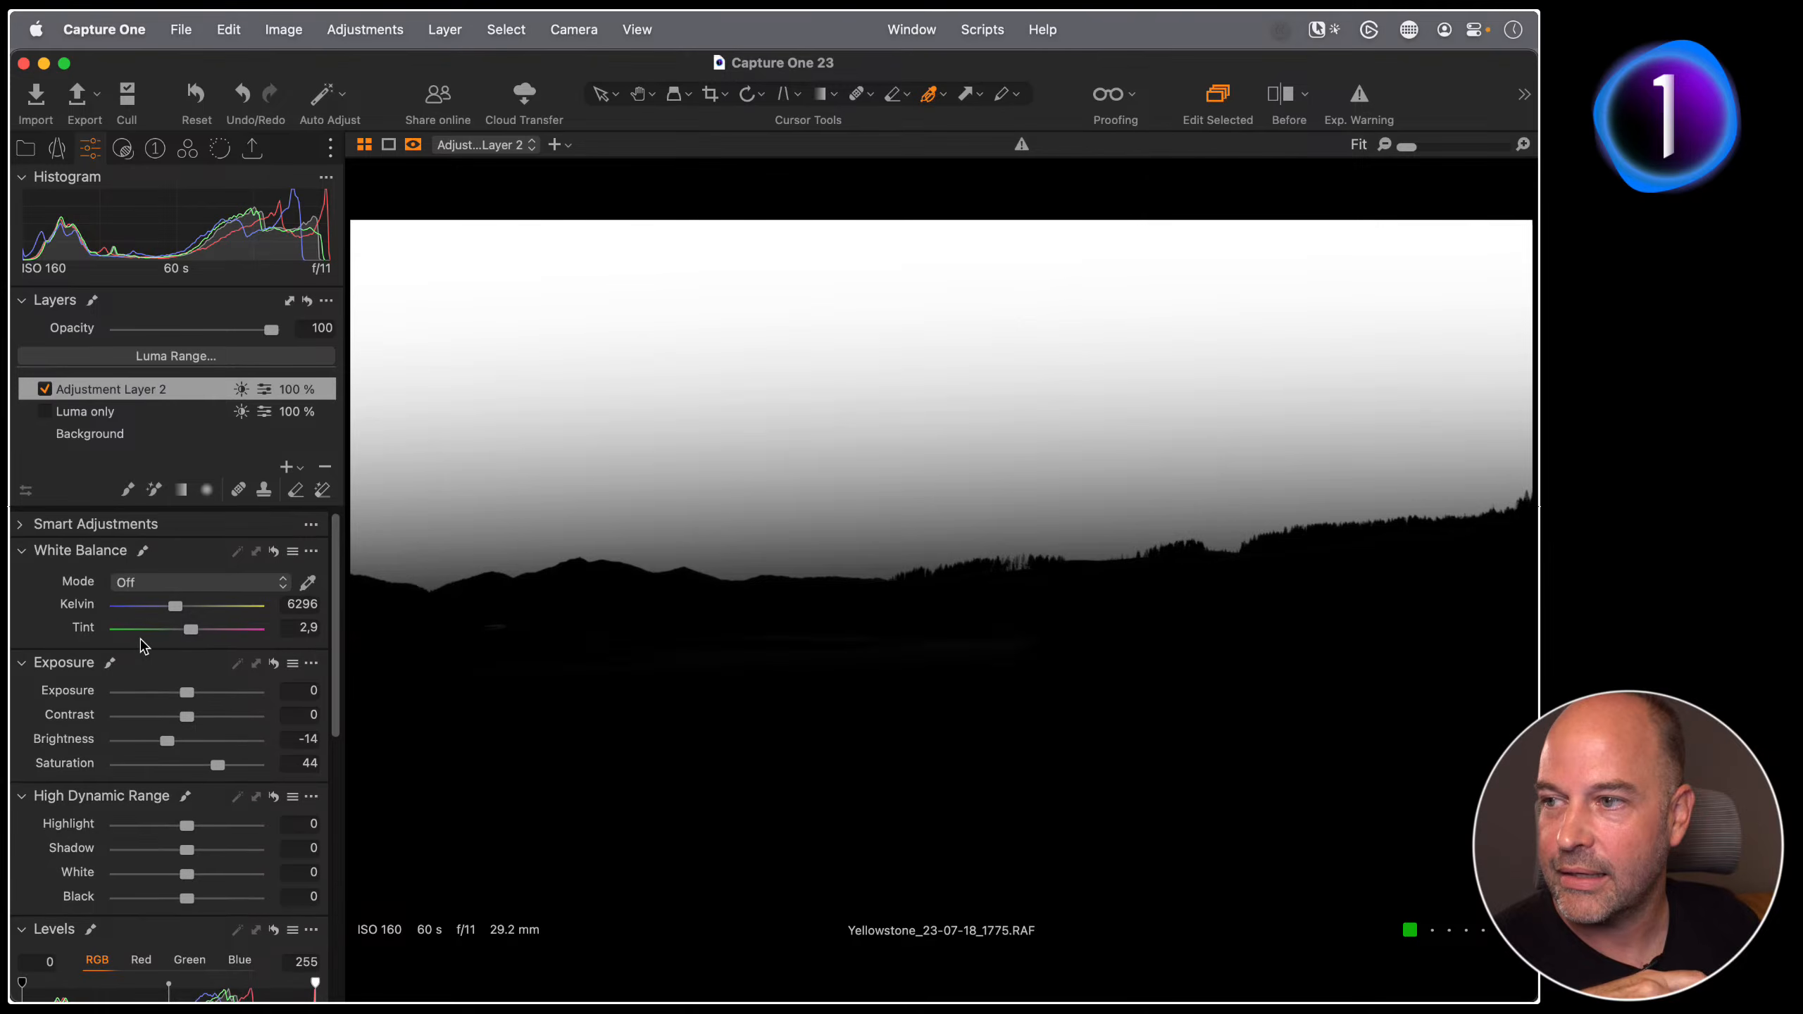
pyautogui.click(43, 389)
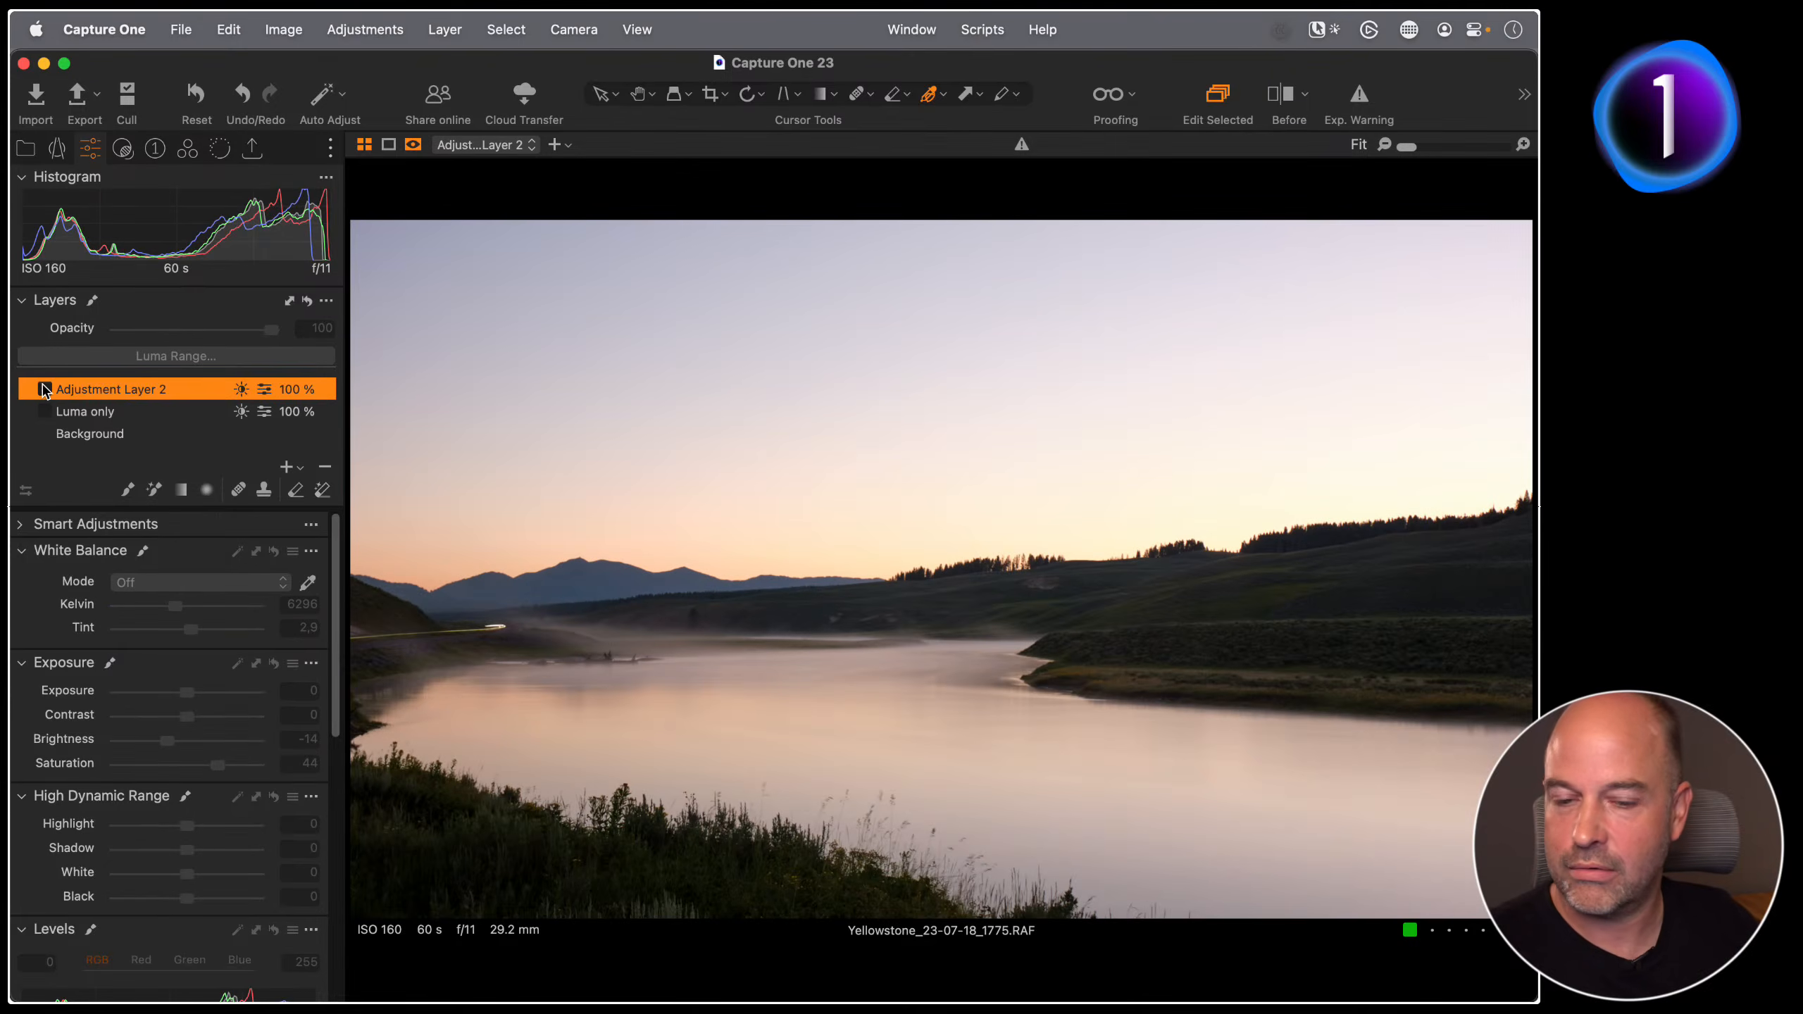
pyautogui.click(43, 389)
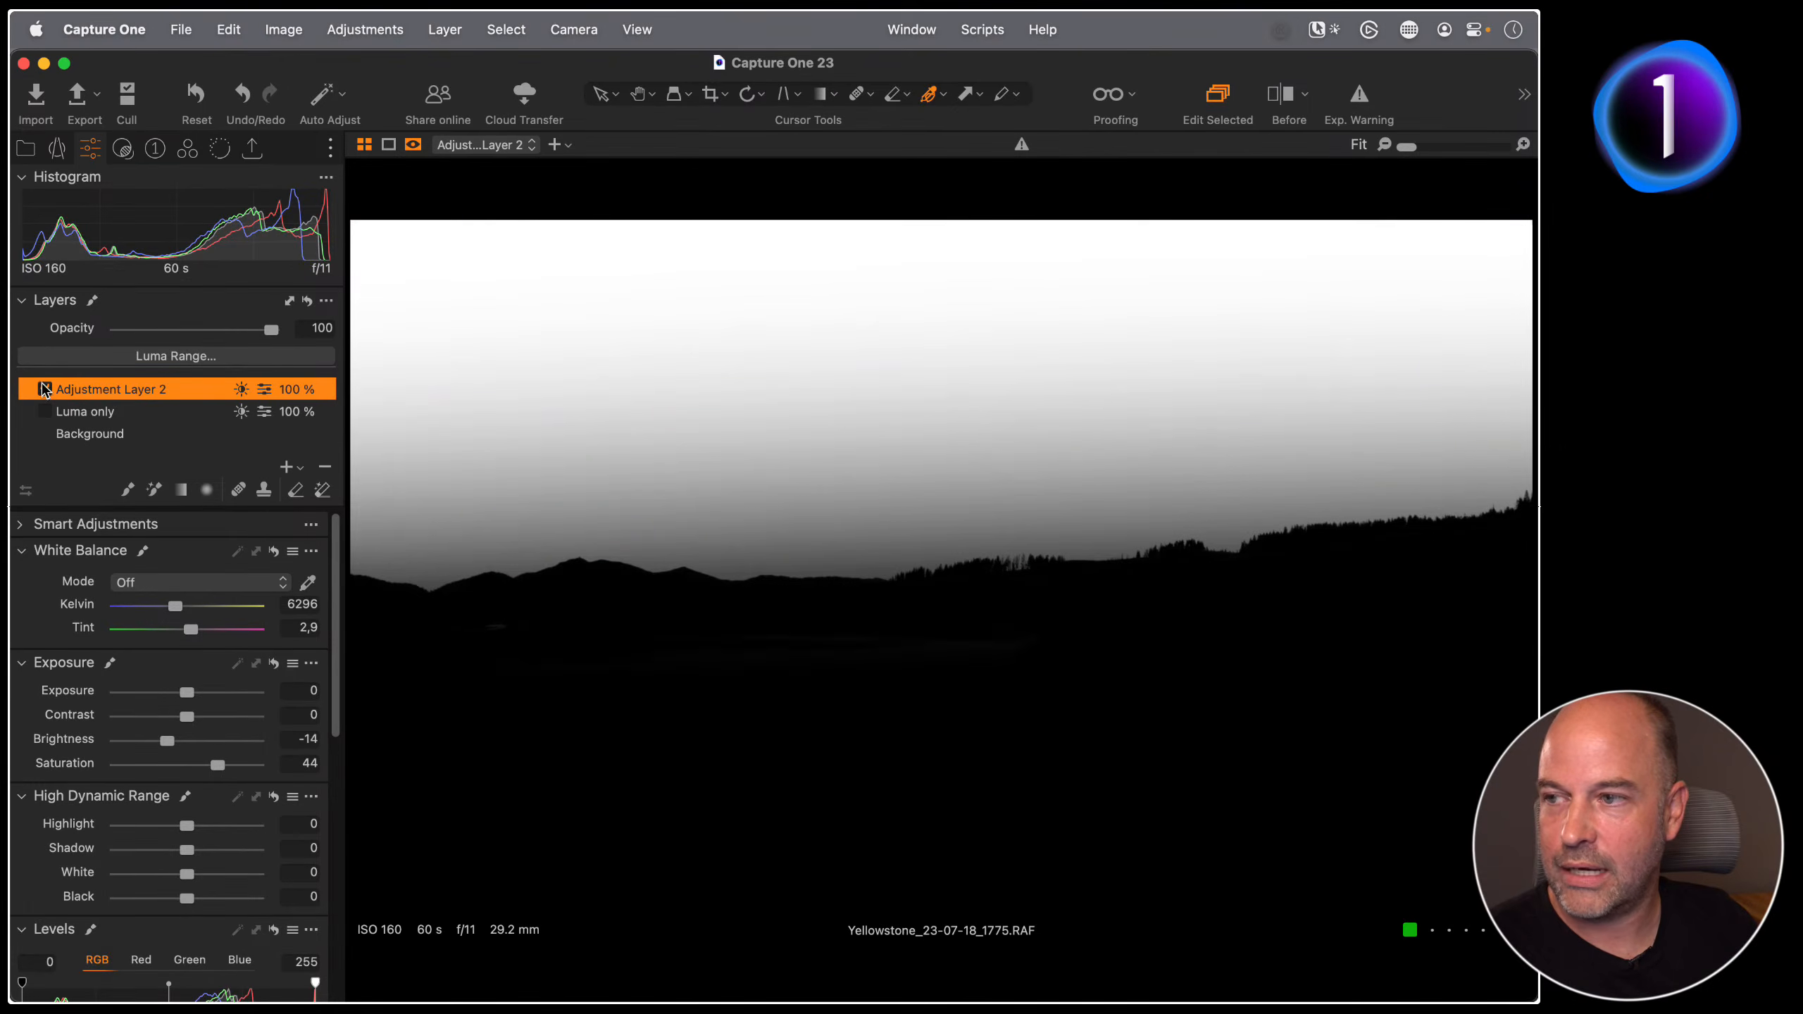
pyautogui.click(43, 389)
pyautogui.click(45, 412)
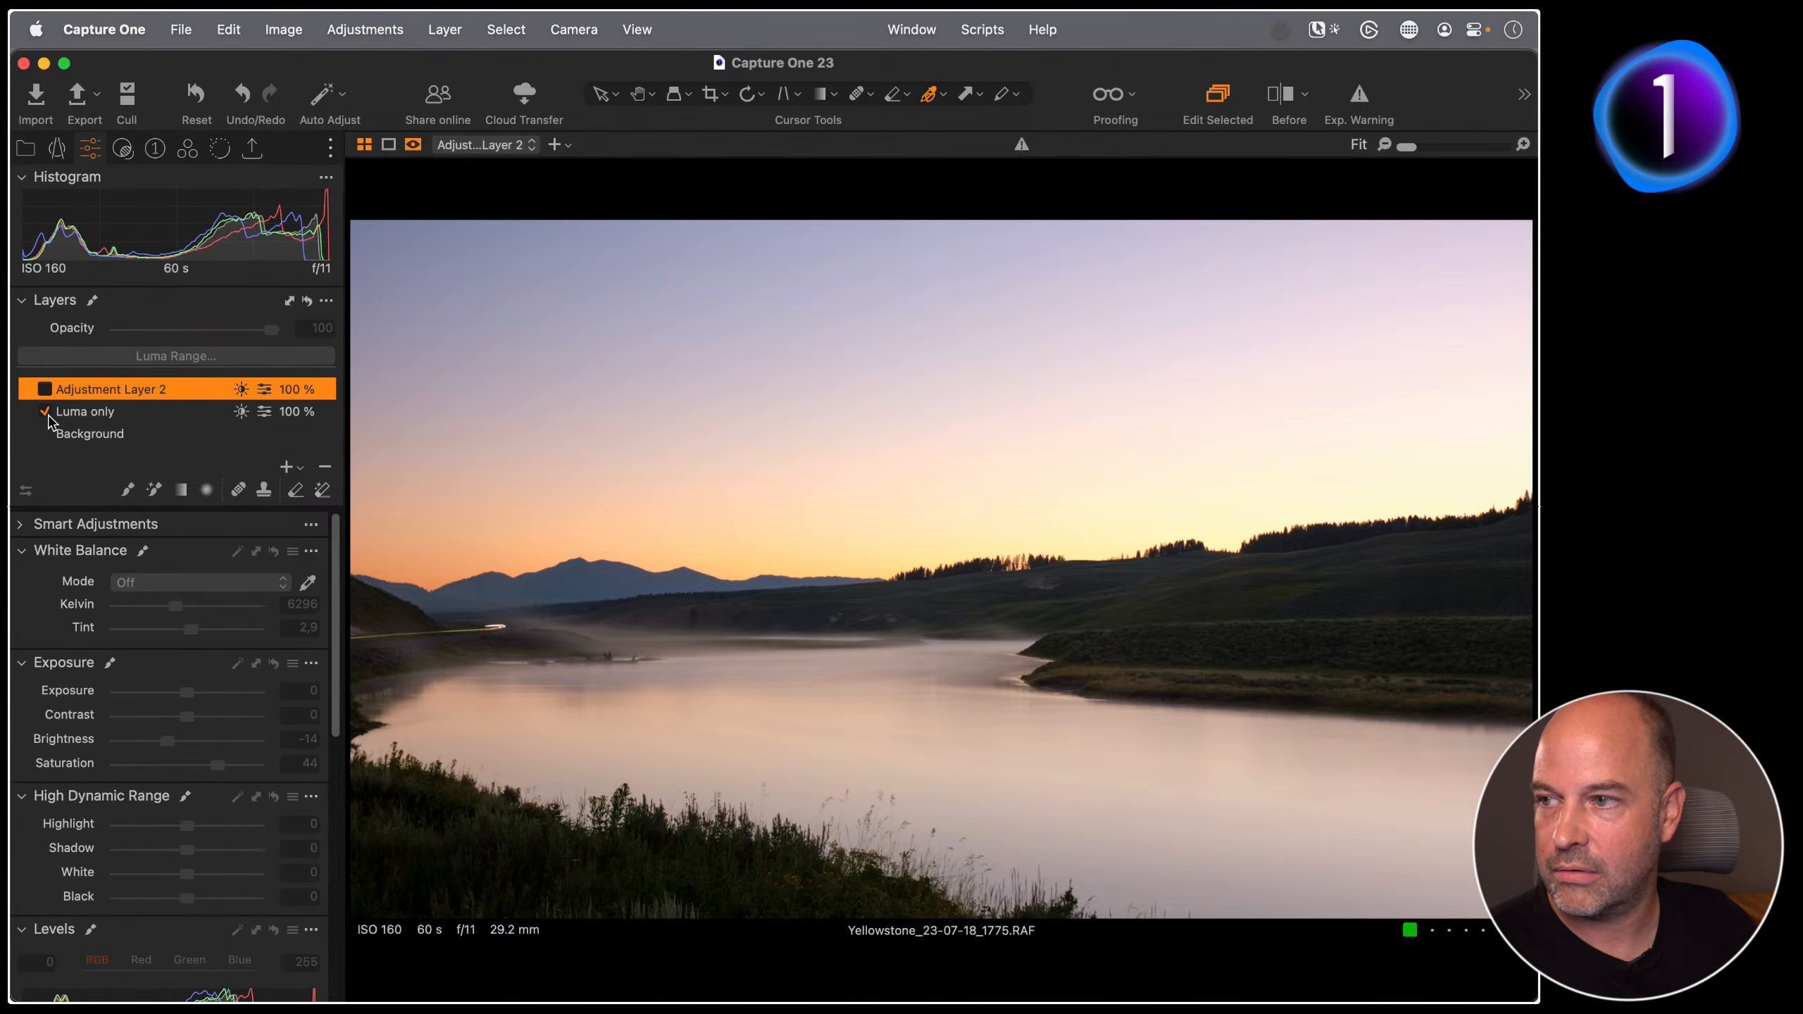
pyautogui.click(109, 416)
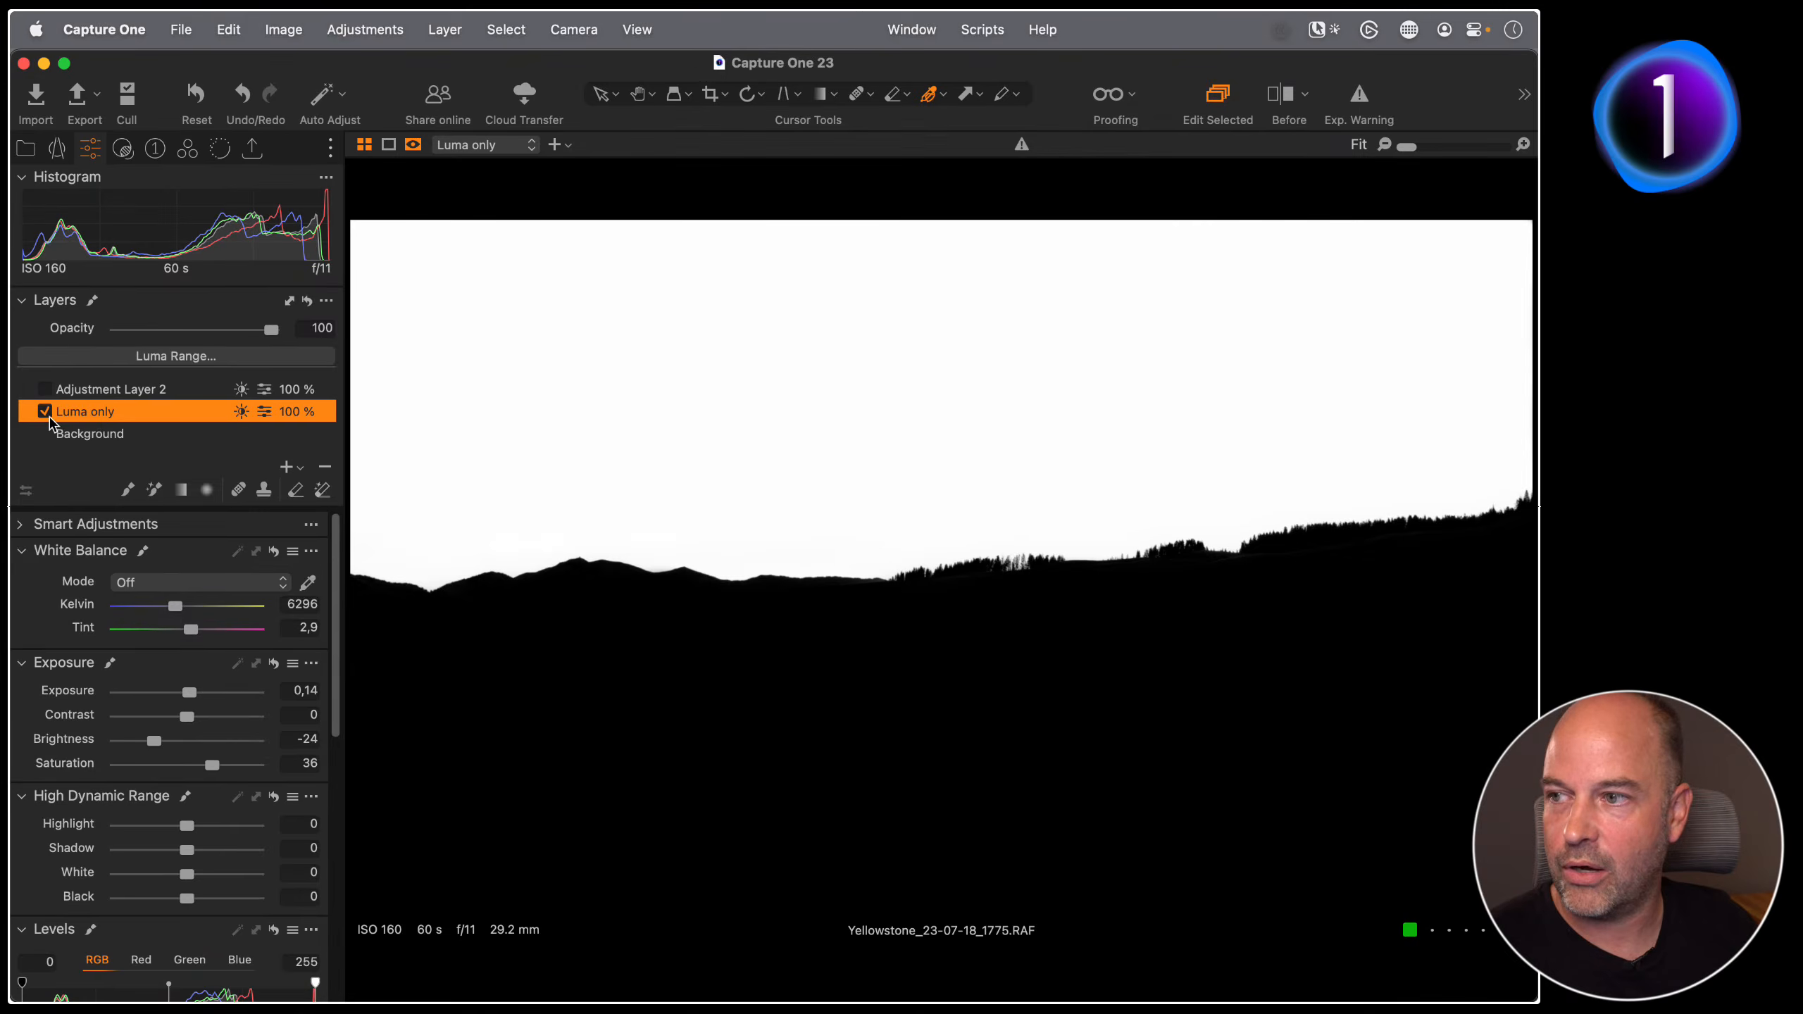
pyautogui.click(44, 412)
pyautogui.click(43, 388)
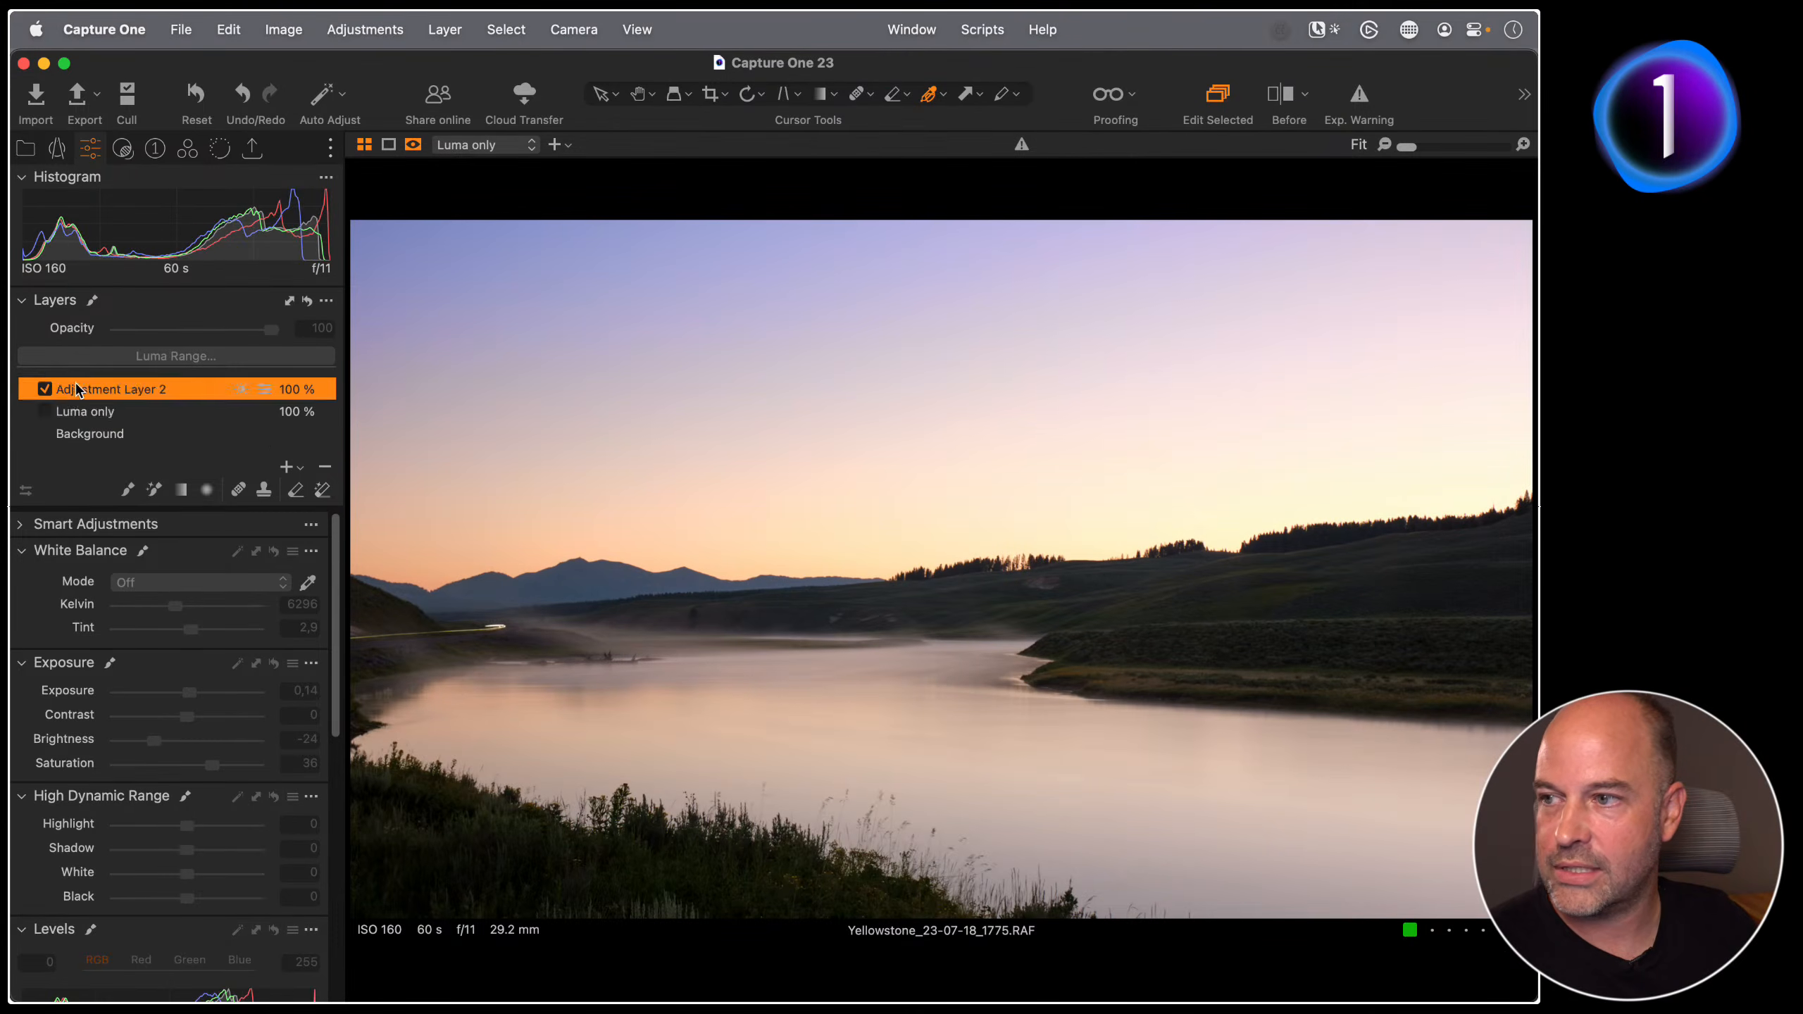
# Step: Alternate between Adjustment Layer 2 and the Luma only layer to compare their grayscale masks
pyautogui.click(73, 389)
pyautogui.click(81, 416)
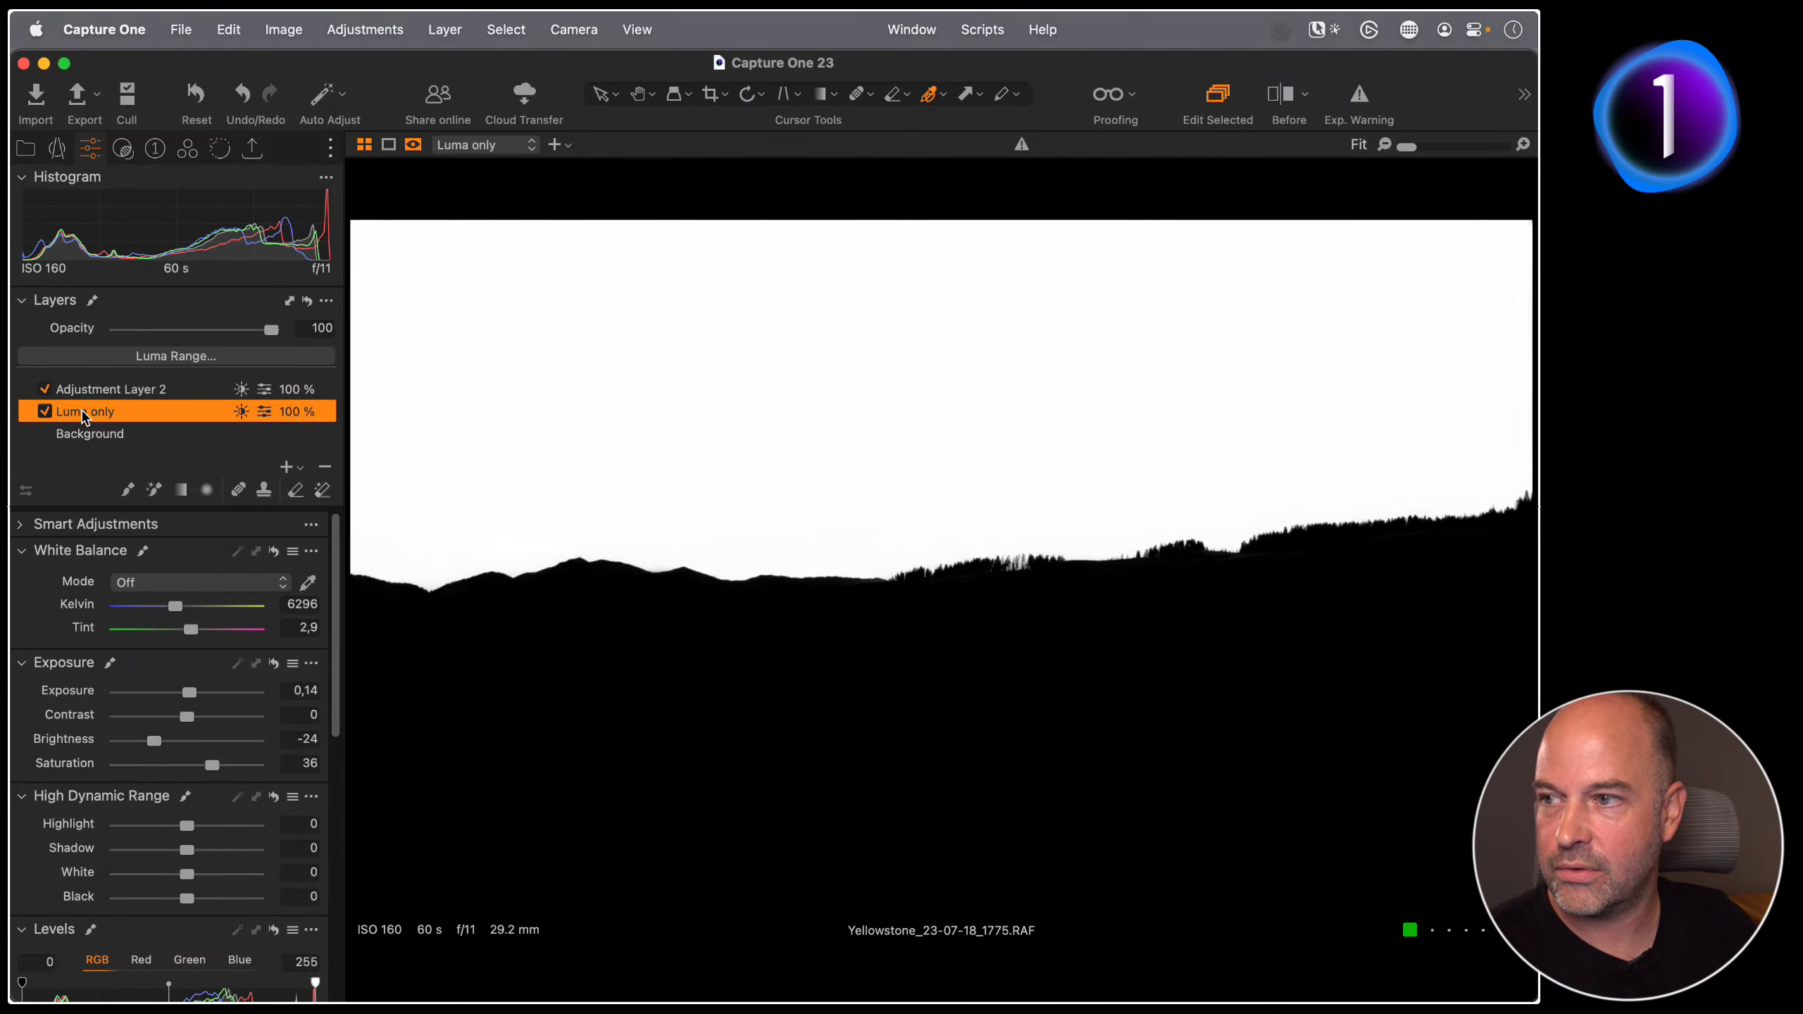
pyautogui.click(88, 392)
pyautogui.click(90, 417)
pyautogui.click(94, 392)
pyautogui.click(89, 418)
# Step: Open the mountain photo Tetons_23-07-16_0768.RAF from the thumbnail browser
pyautogui.press('g')
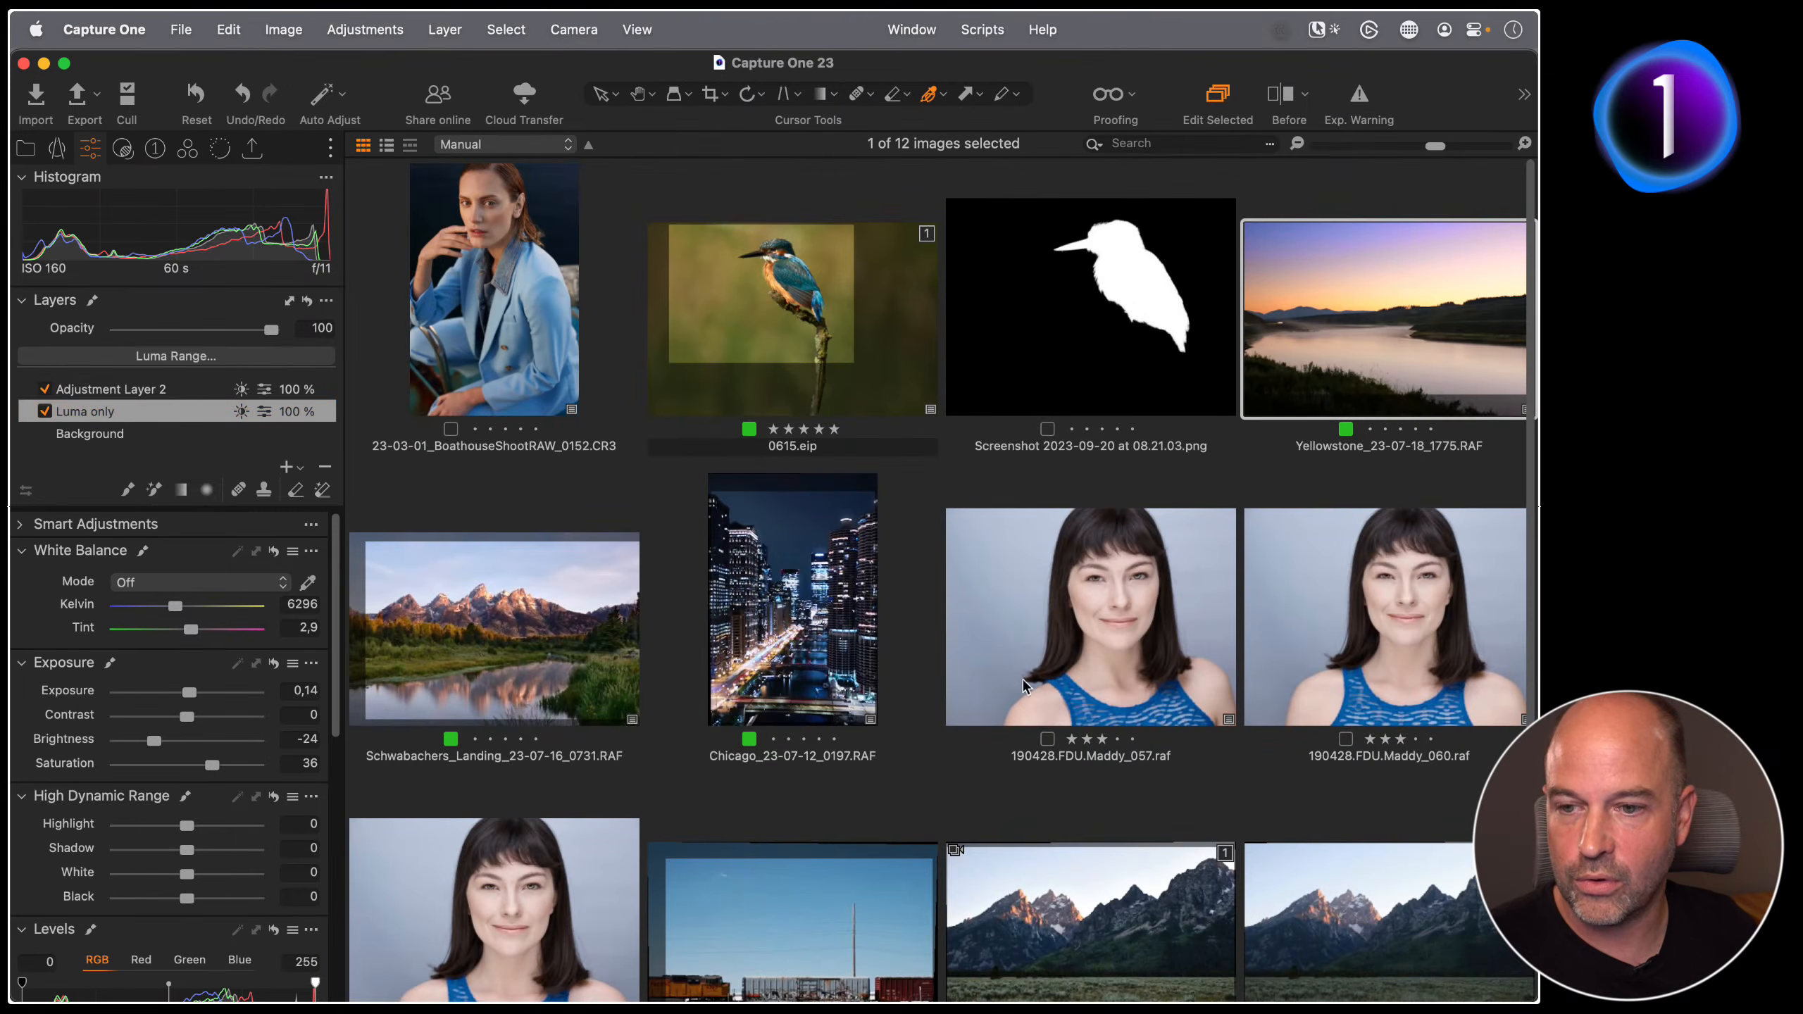
pyautogui.scroll(-2, 1198, 619)
pyautogui.doubleClick(1111, 831)
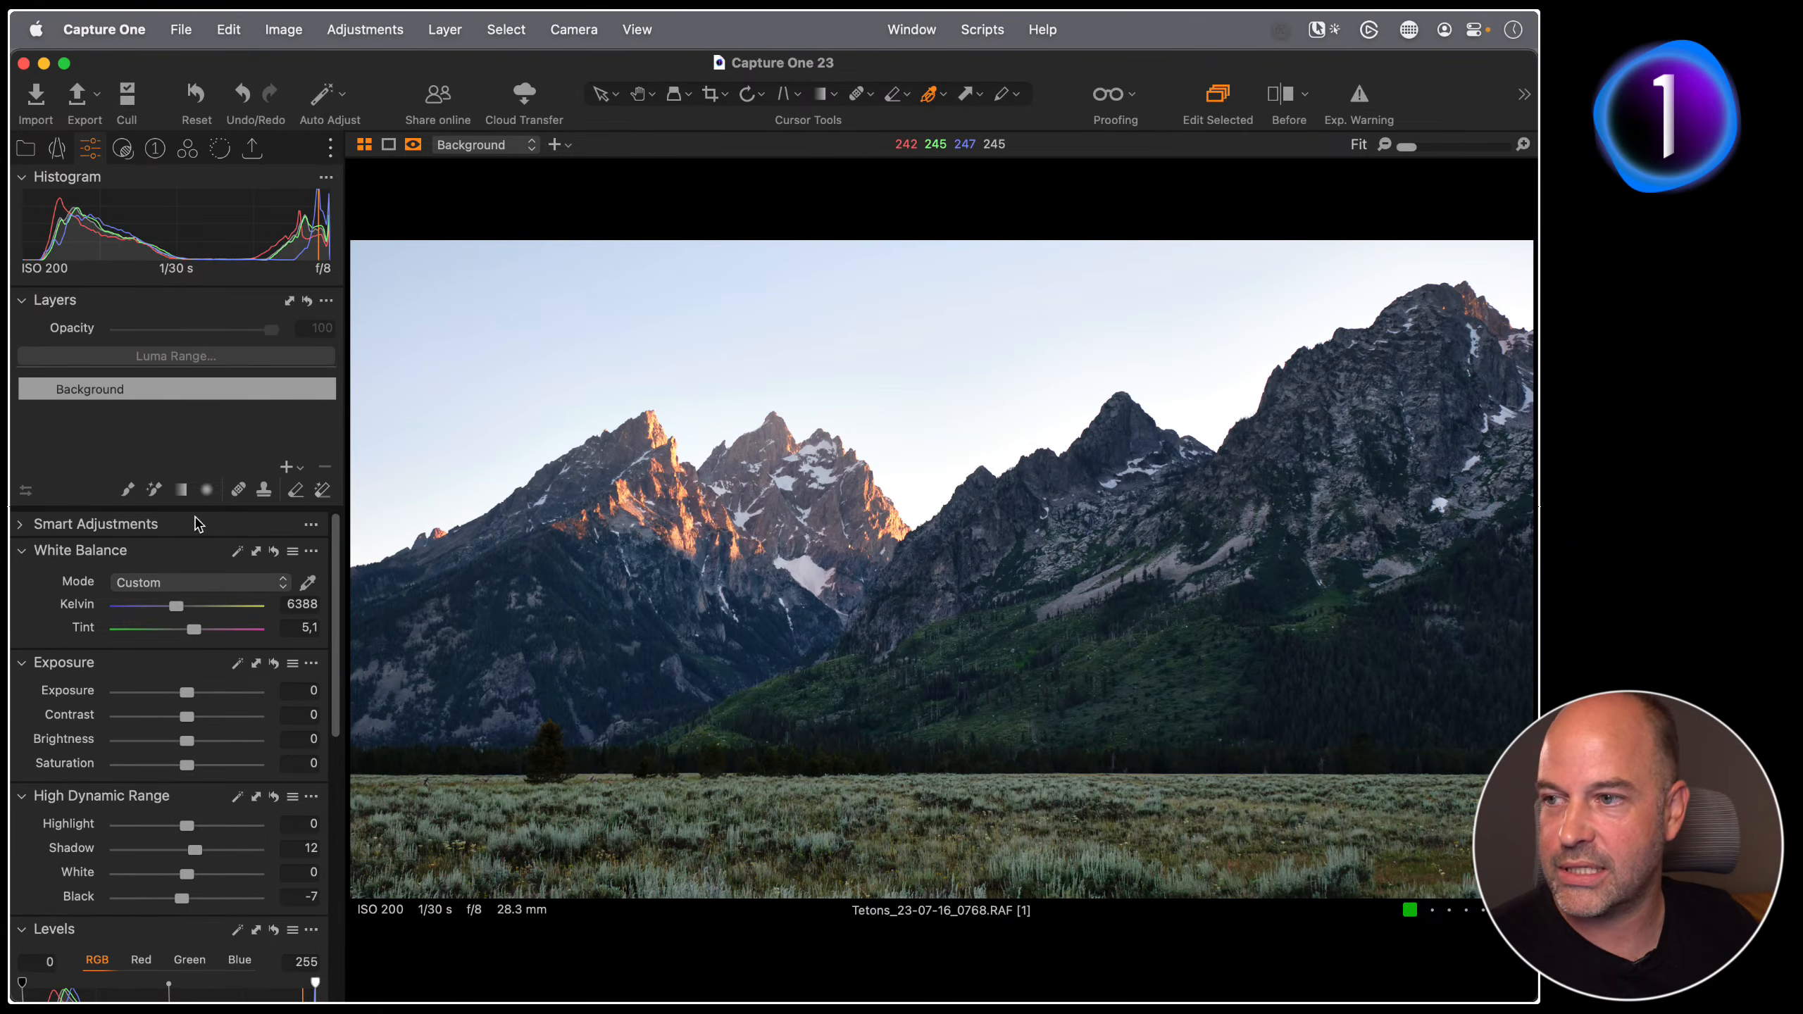
# Step: Draw a linear gradient mask from the top of the sky to the foot of the mountains and tilt it slightly
pyautogui.click(178, 495)
pyautogui.moveTo(921, 249)
pyautogui.mouseDown()
pyautogui.moveTo(941, 656)
pyautogui.moveTo(918, 771)
pyautogui.moveTo(969, 810)
pyautogui.moveTo(930, 824)
pyautogui.mouseUp()
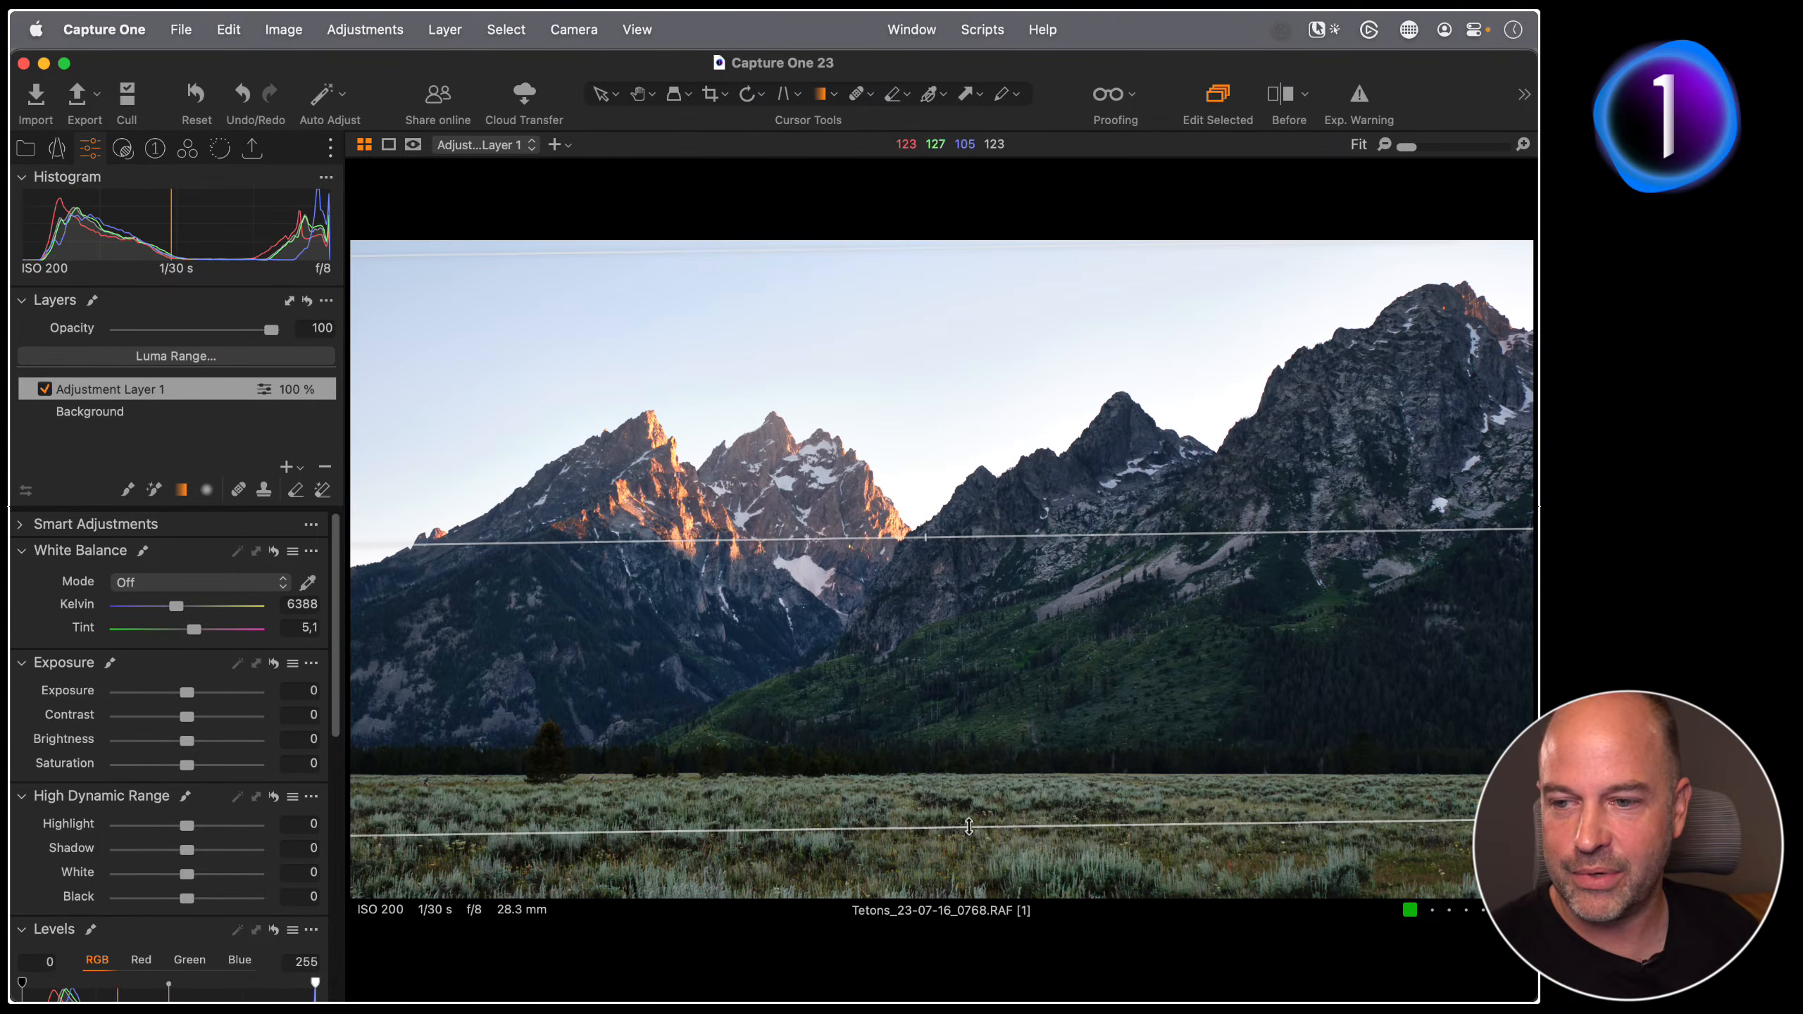
pyautogui.moveTo(957, 829); pyautogui.dragTo(935, 715)
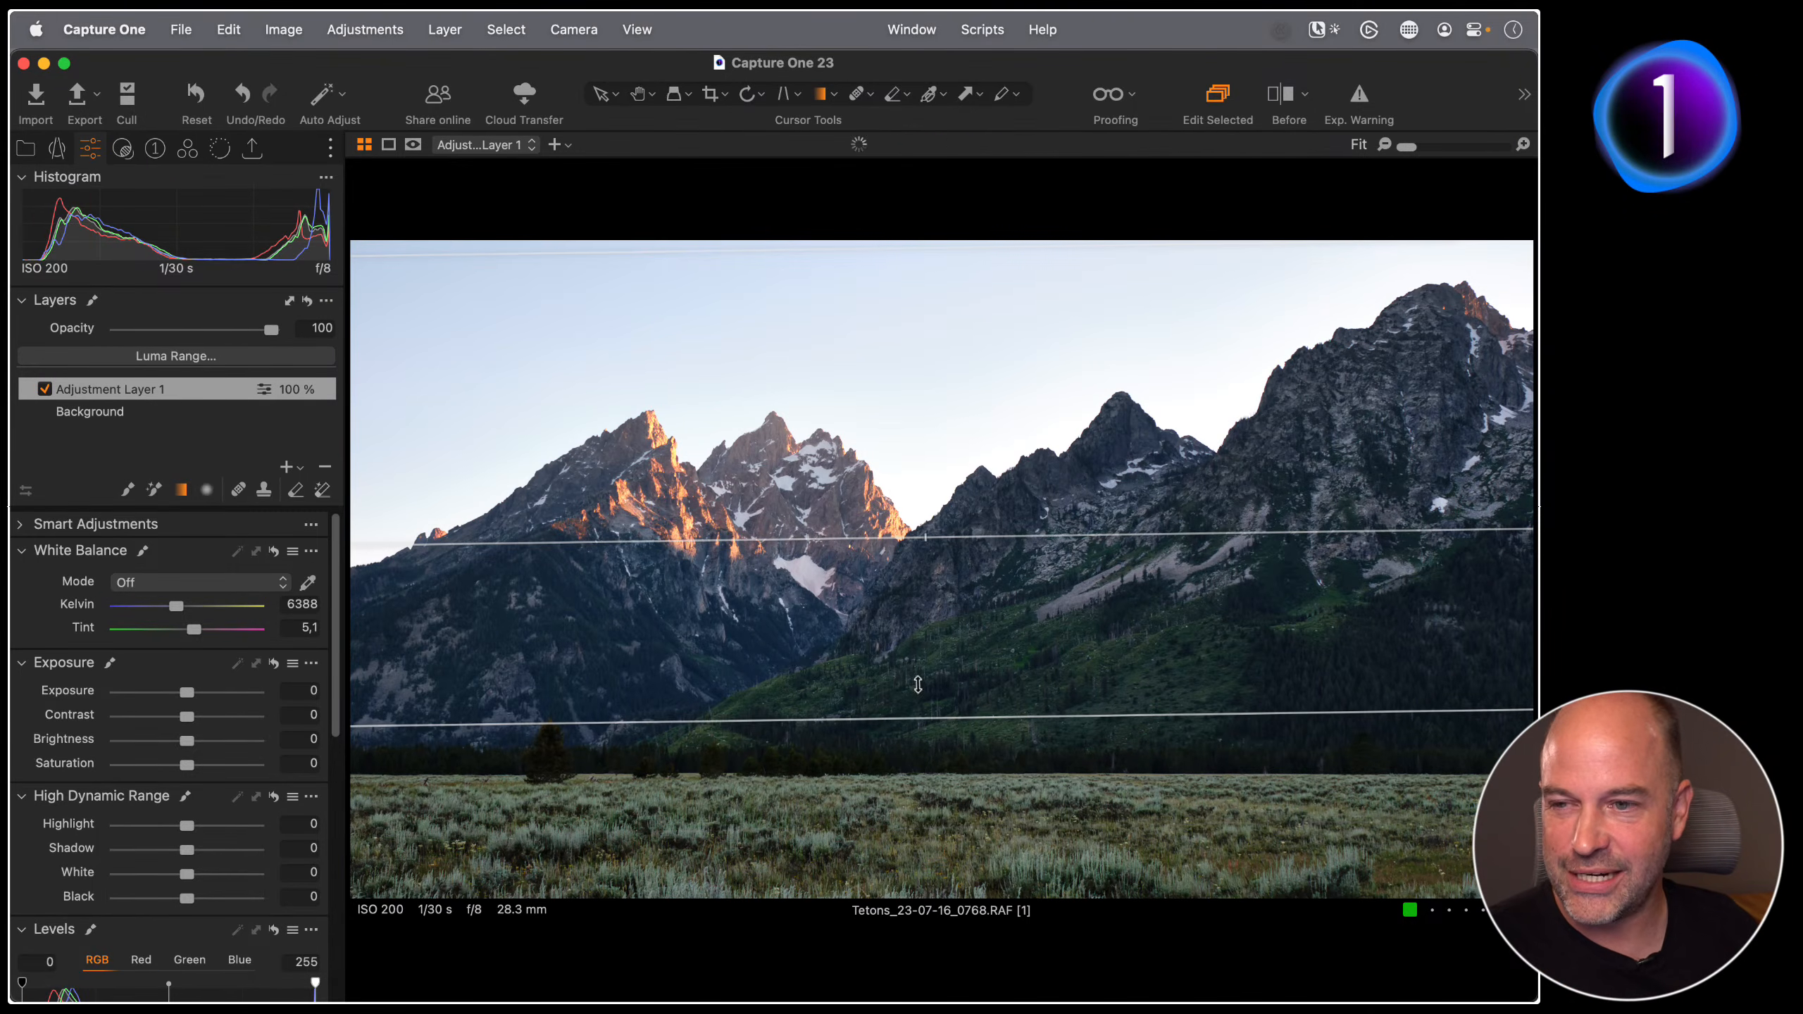
pyautogui.moveTo(826, 538); pyautogui.dragTo(817, 551)
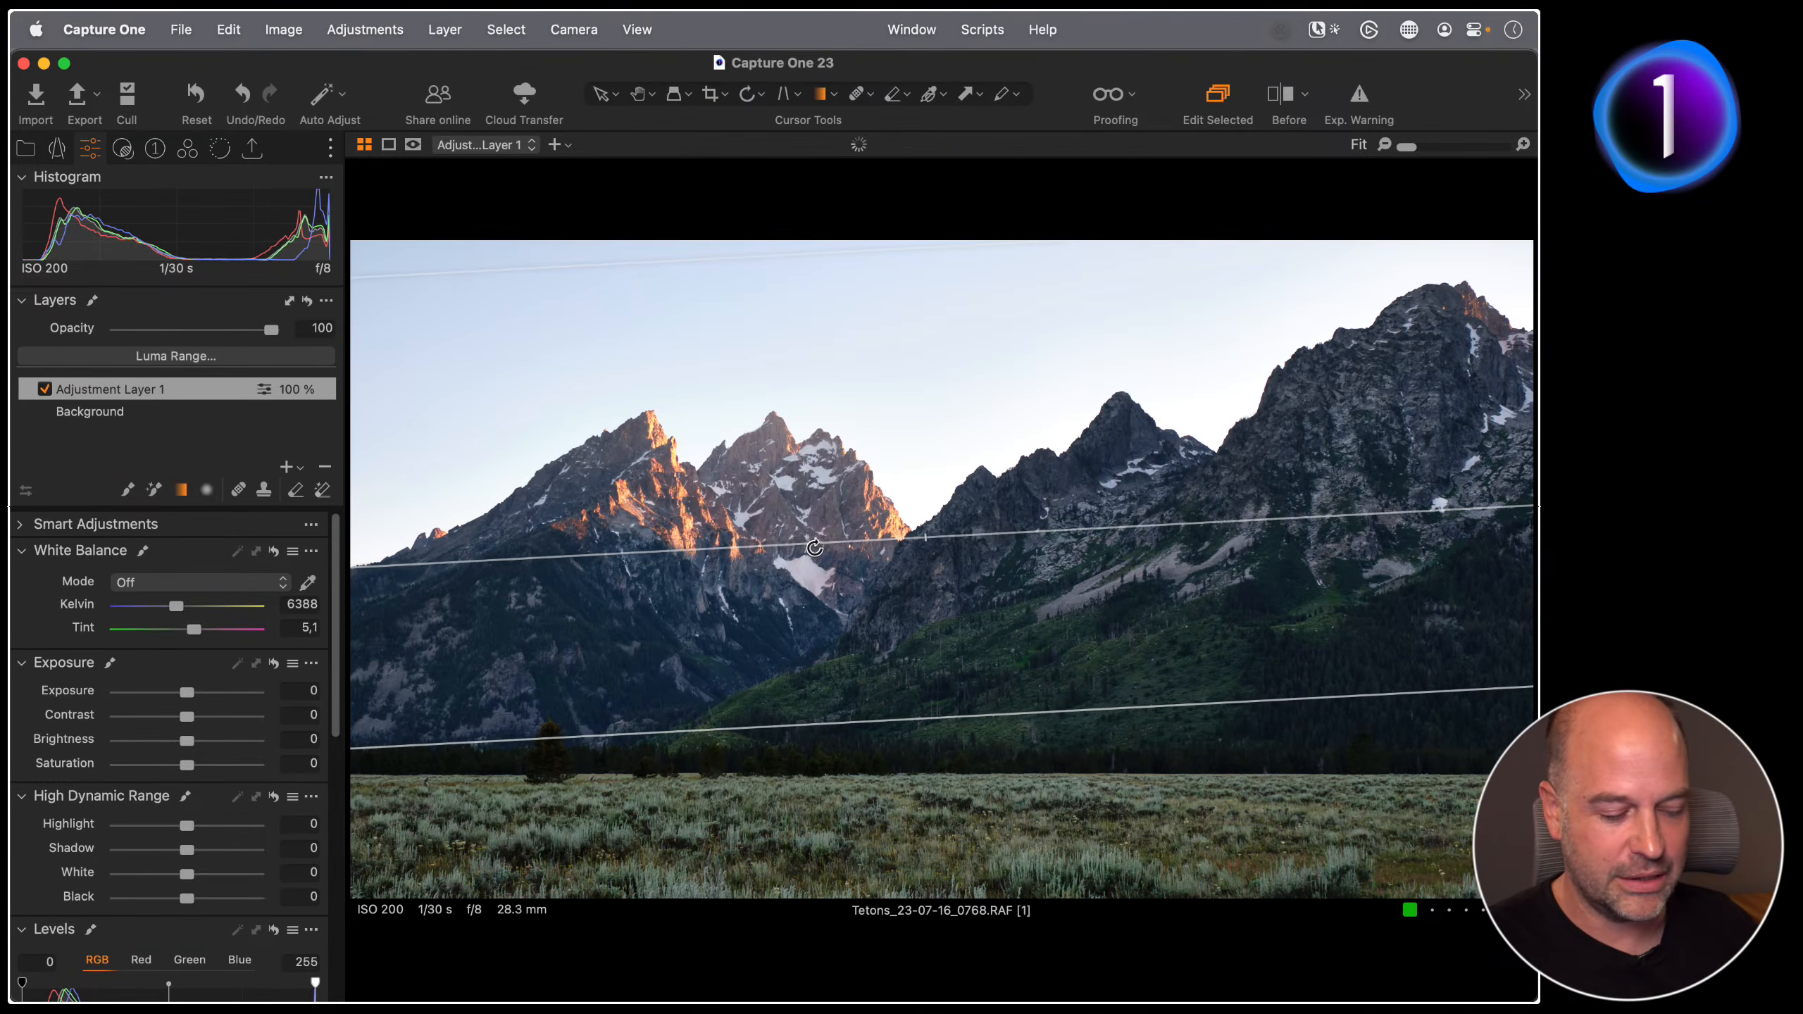
# Step: Display the gradient mask as a red overlay and in grayscale, and look up the shortcut for the grayscale view
pyautogui.press('m')
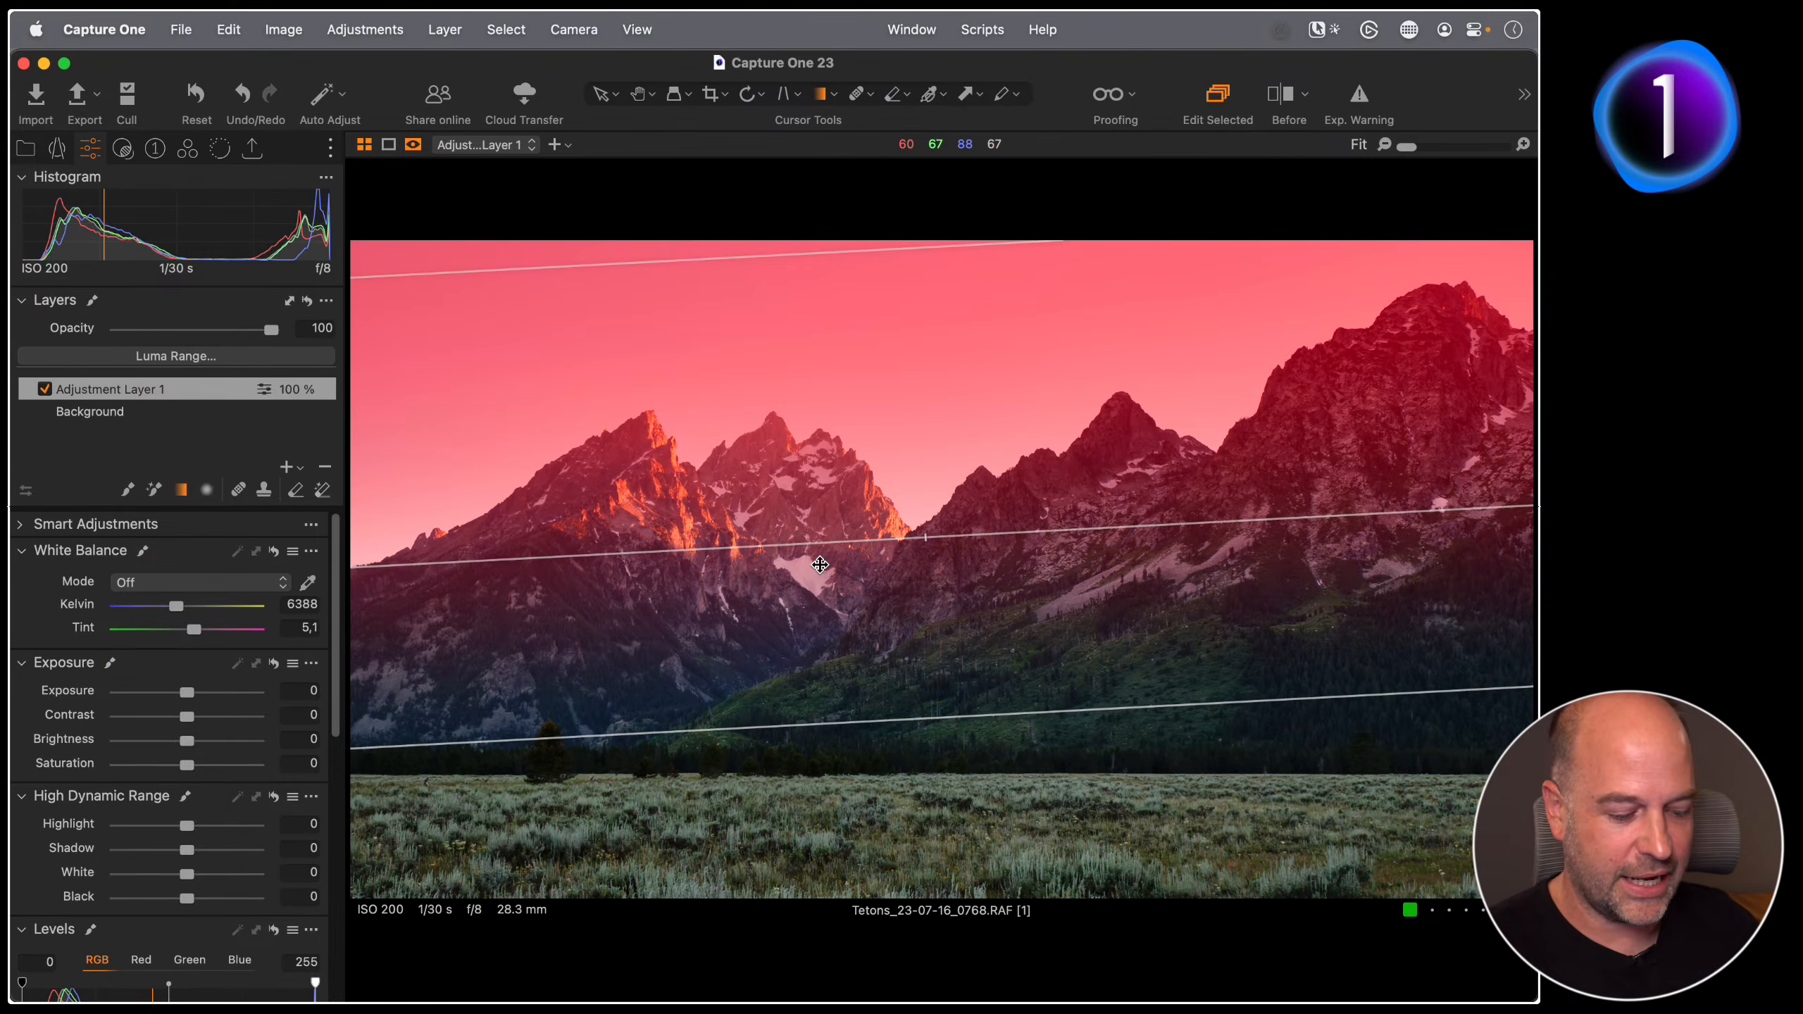
pyautogui.hotkey('alt', 'm')
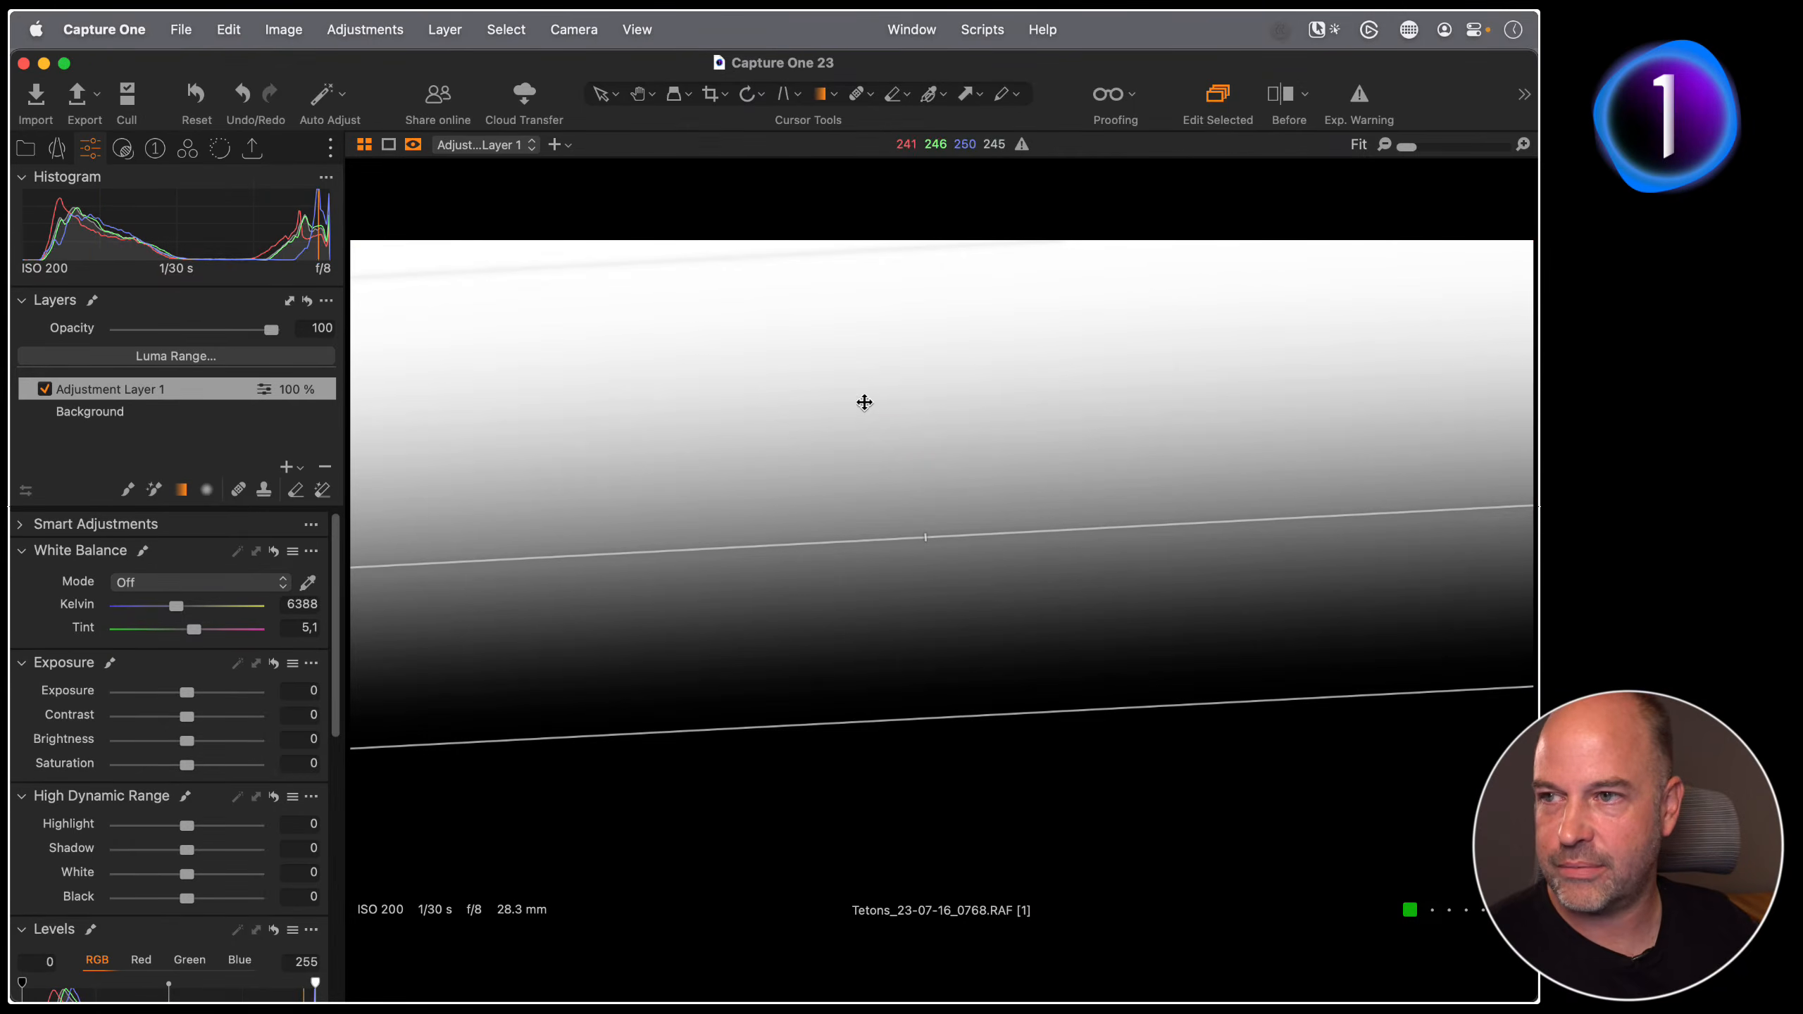
pyautogui.click(413, 145)
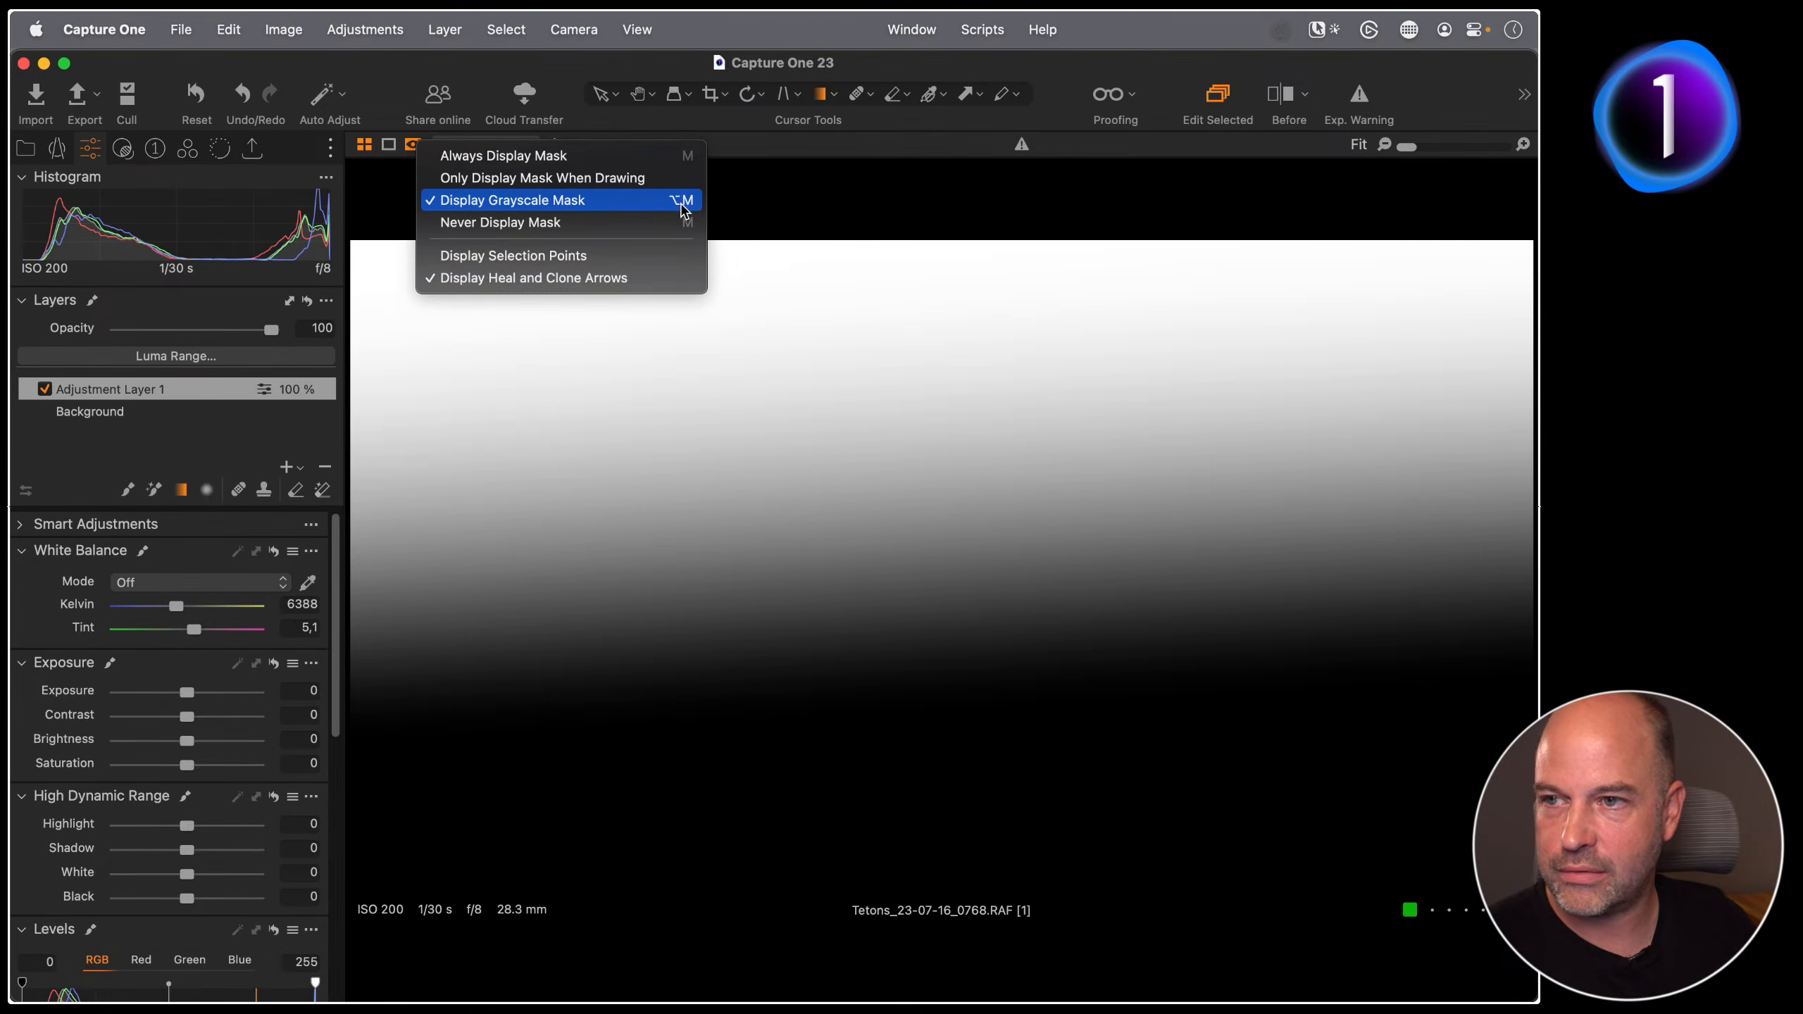
pyautogui.click(811, 158)
# Step: Apply a luma range of 202–255 with a falloff of 182–255 to limit the gradient mask to the sky
pyautogui.click(144, 354)
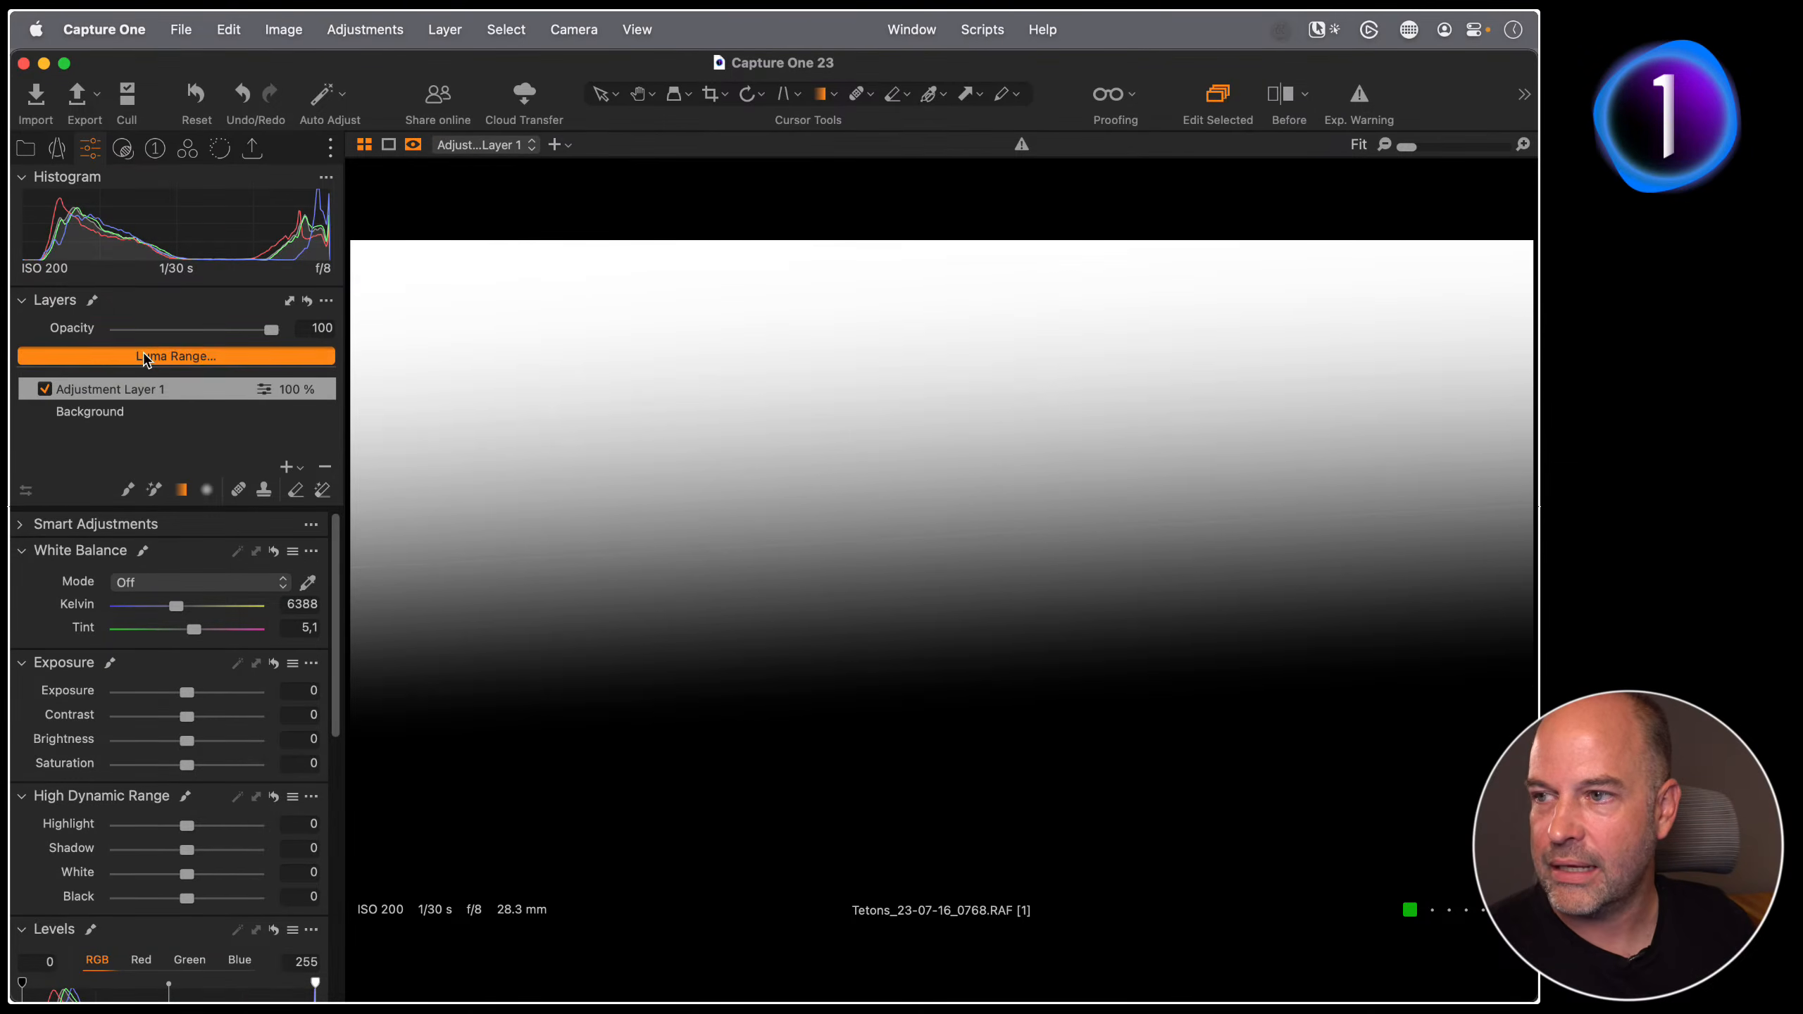
pyautogui.moveTo(872, 329); pyautogui.dragTo(935, 341)
pyautogui.moveTo(632, 330); pyautogui.dragTo(838, 340)
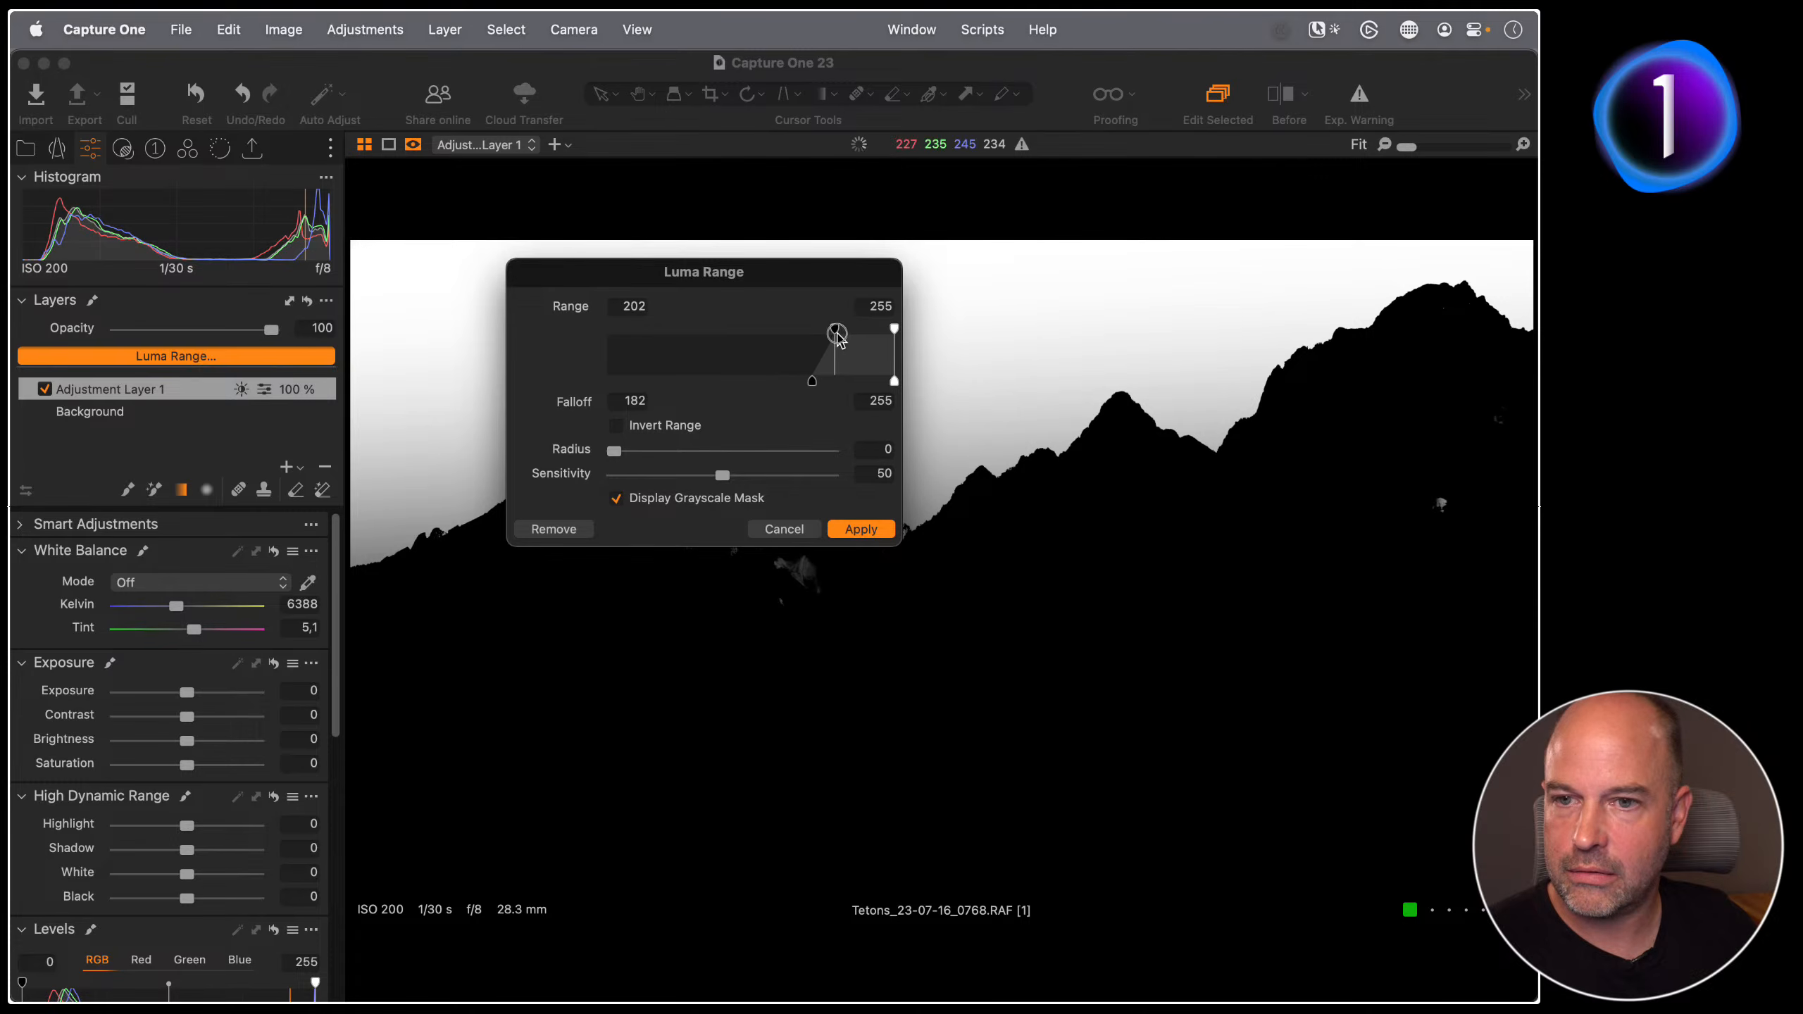
pyautogui.click(862, 529)
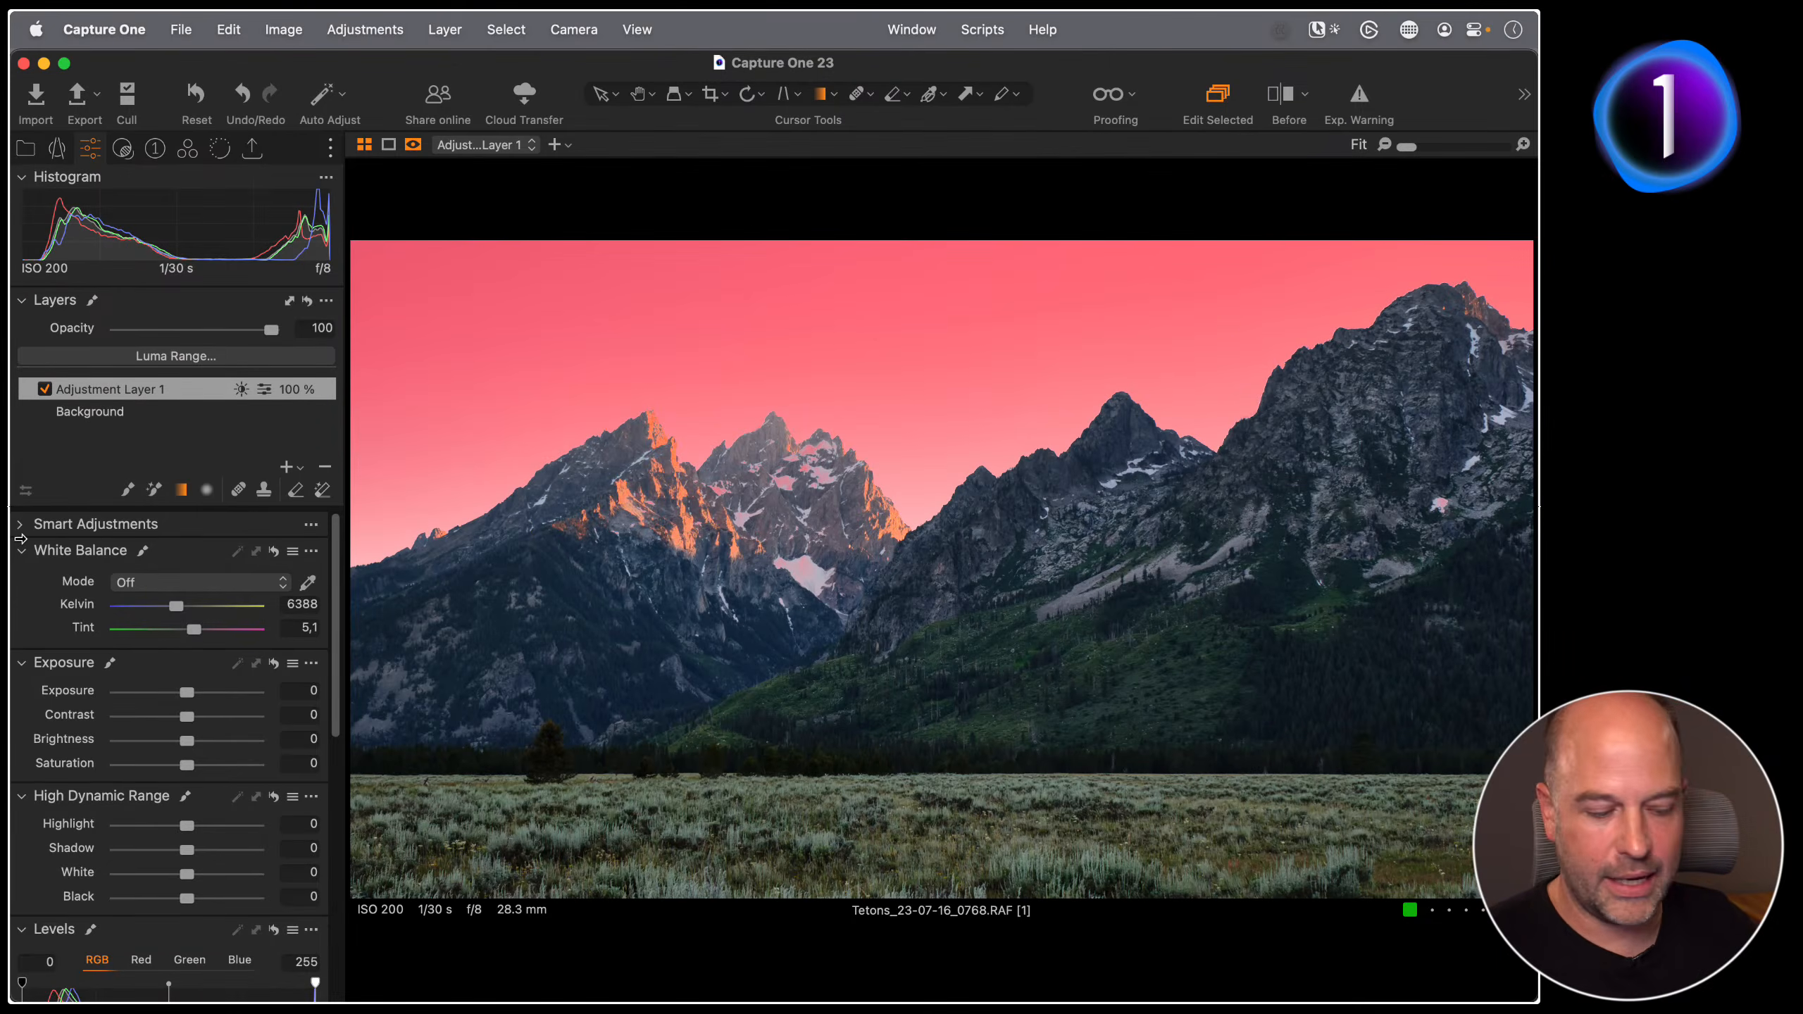
# Step: Hide the mask and set Adjustment Layer 1's brightness to -38 and saturation to 54
pyautogui.press('m')
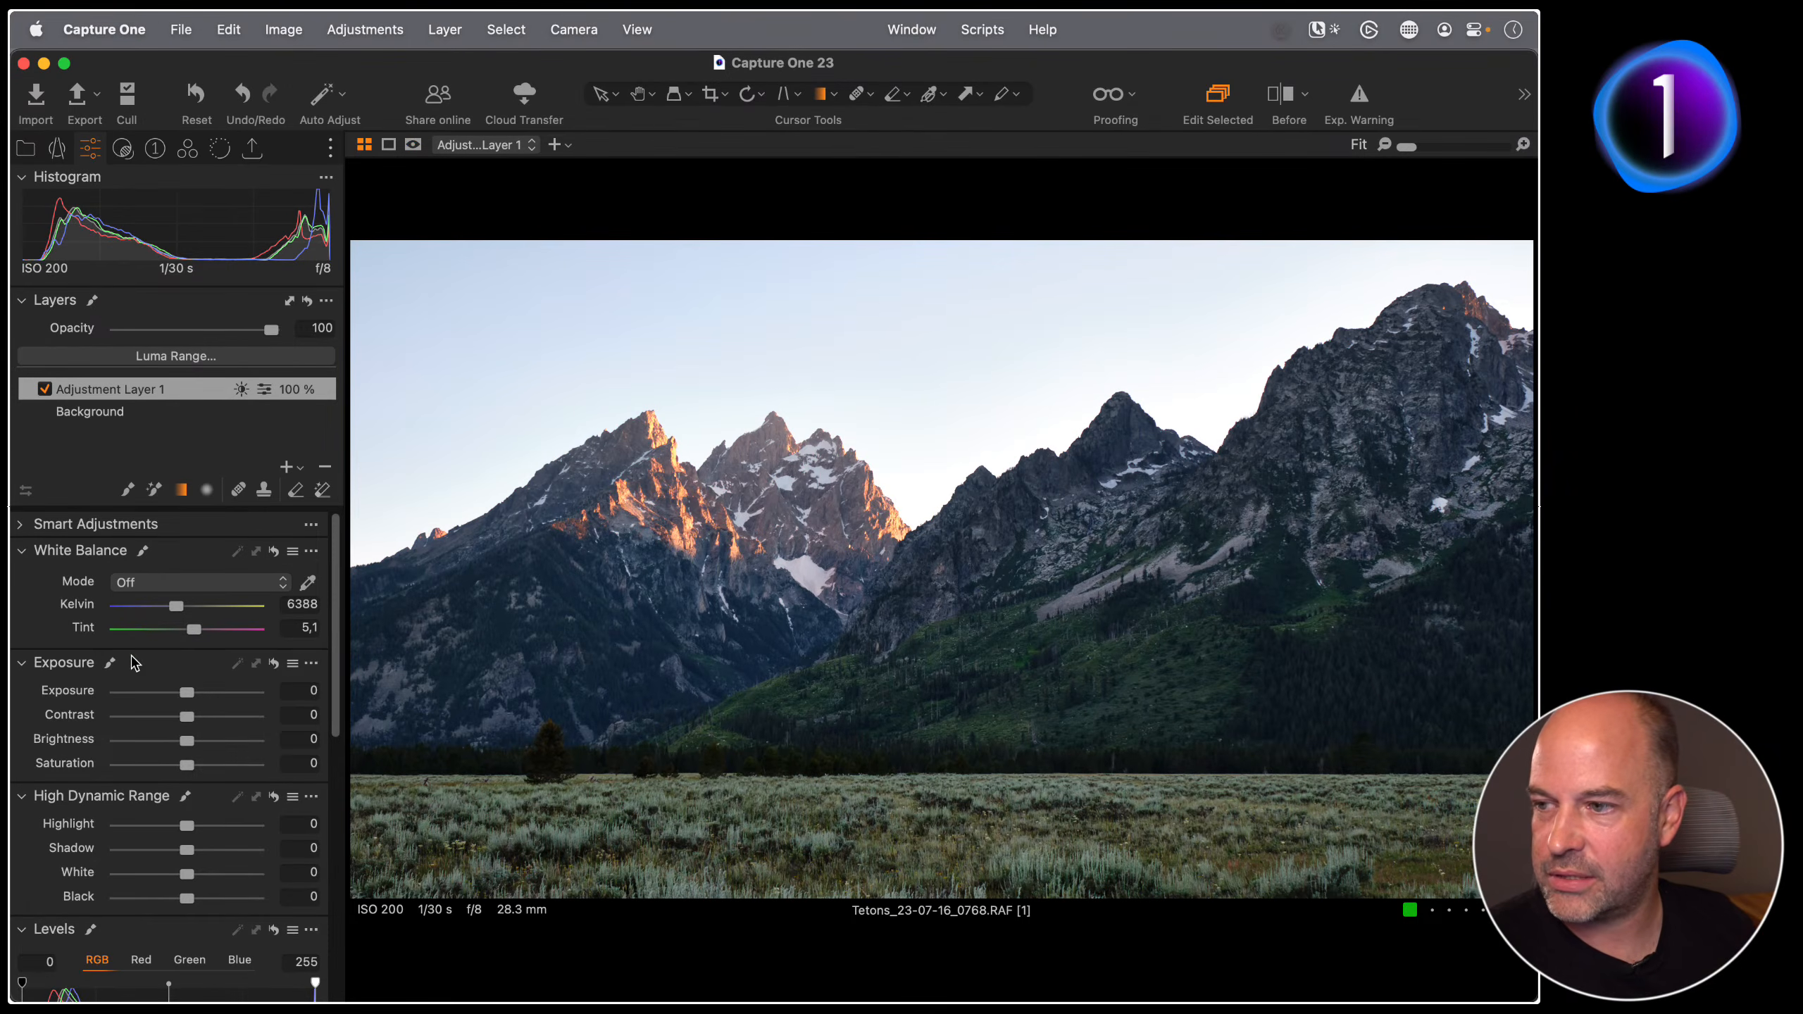
pyautogui.scroll(-1, 149, 761)
pyautogui.moveTo(199, 755); pyautogui.dragTo(139, 741)
pyautogui.scroll(1, 143, 767)
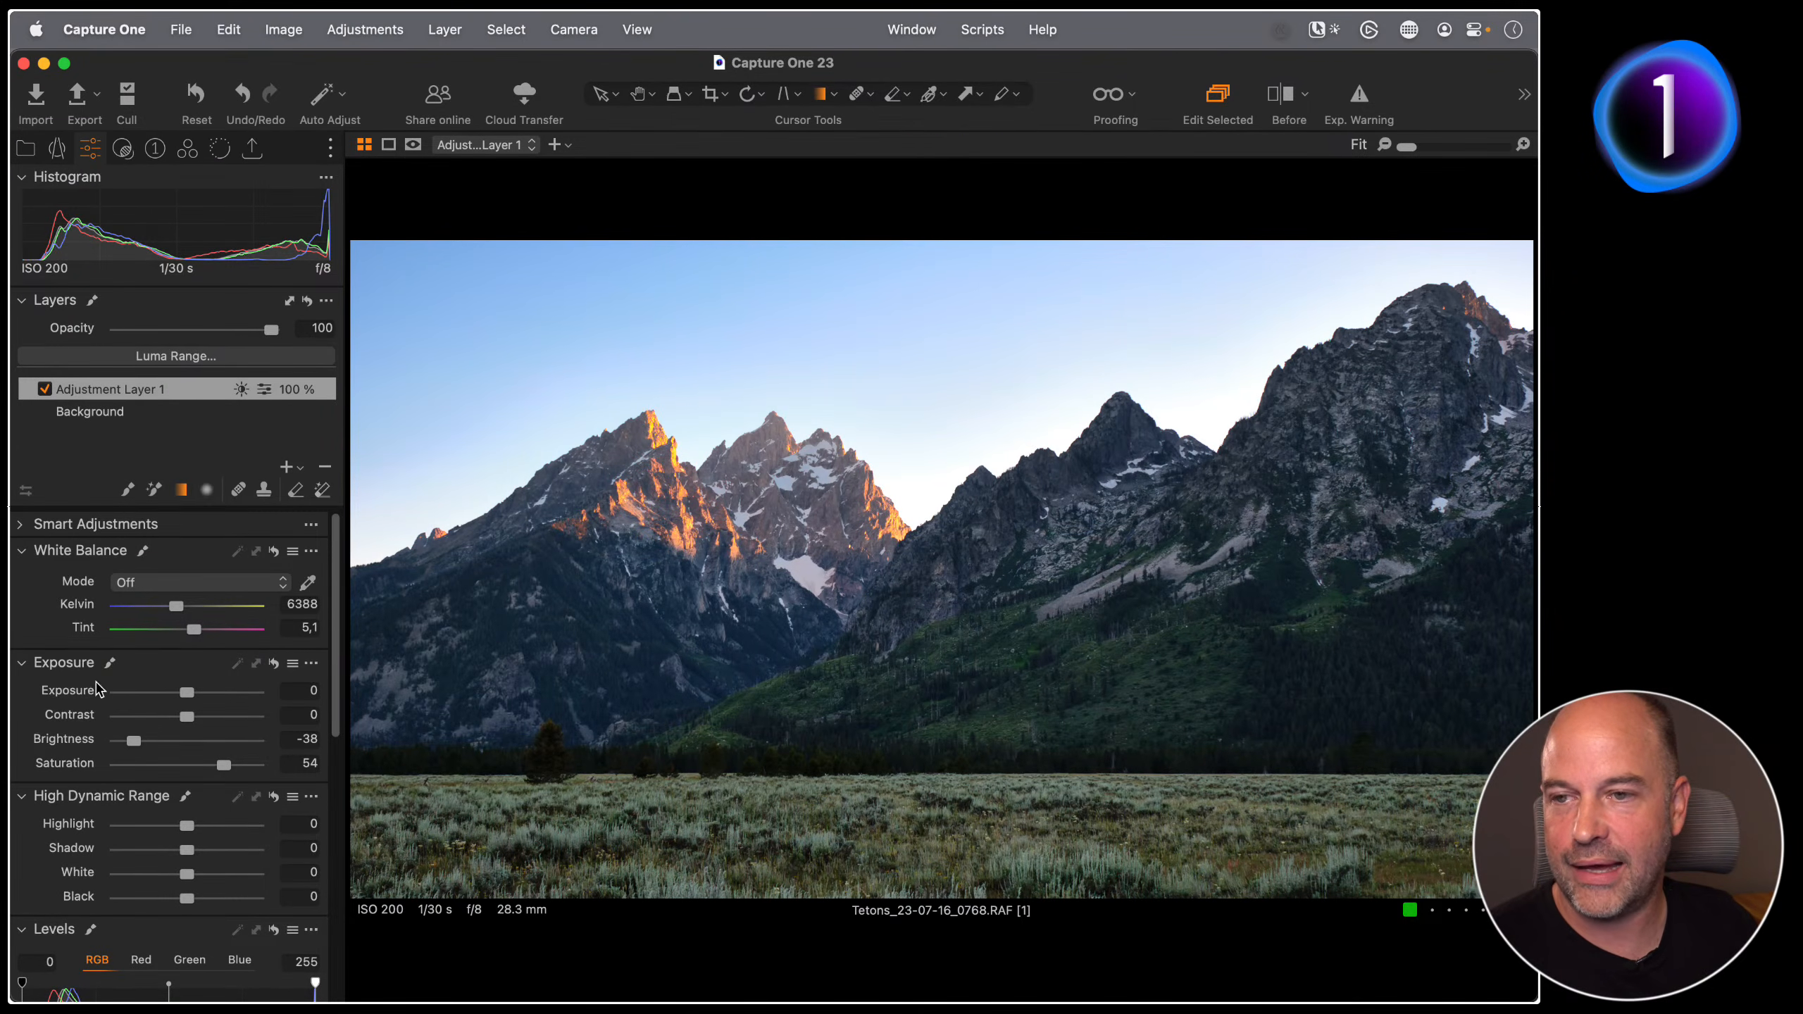
# Step: Show the mask and revise its luma range to 205–255 with a falloff of 185–255
pyautogui.press('m')
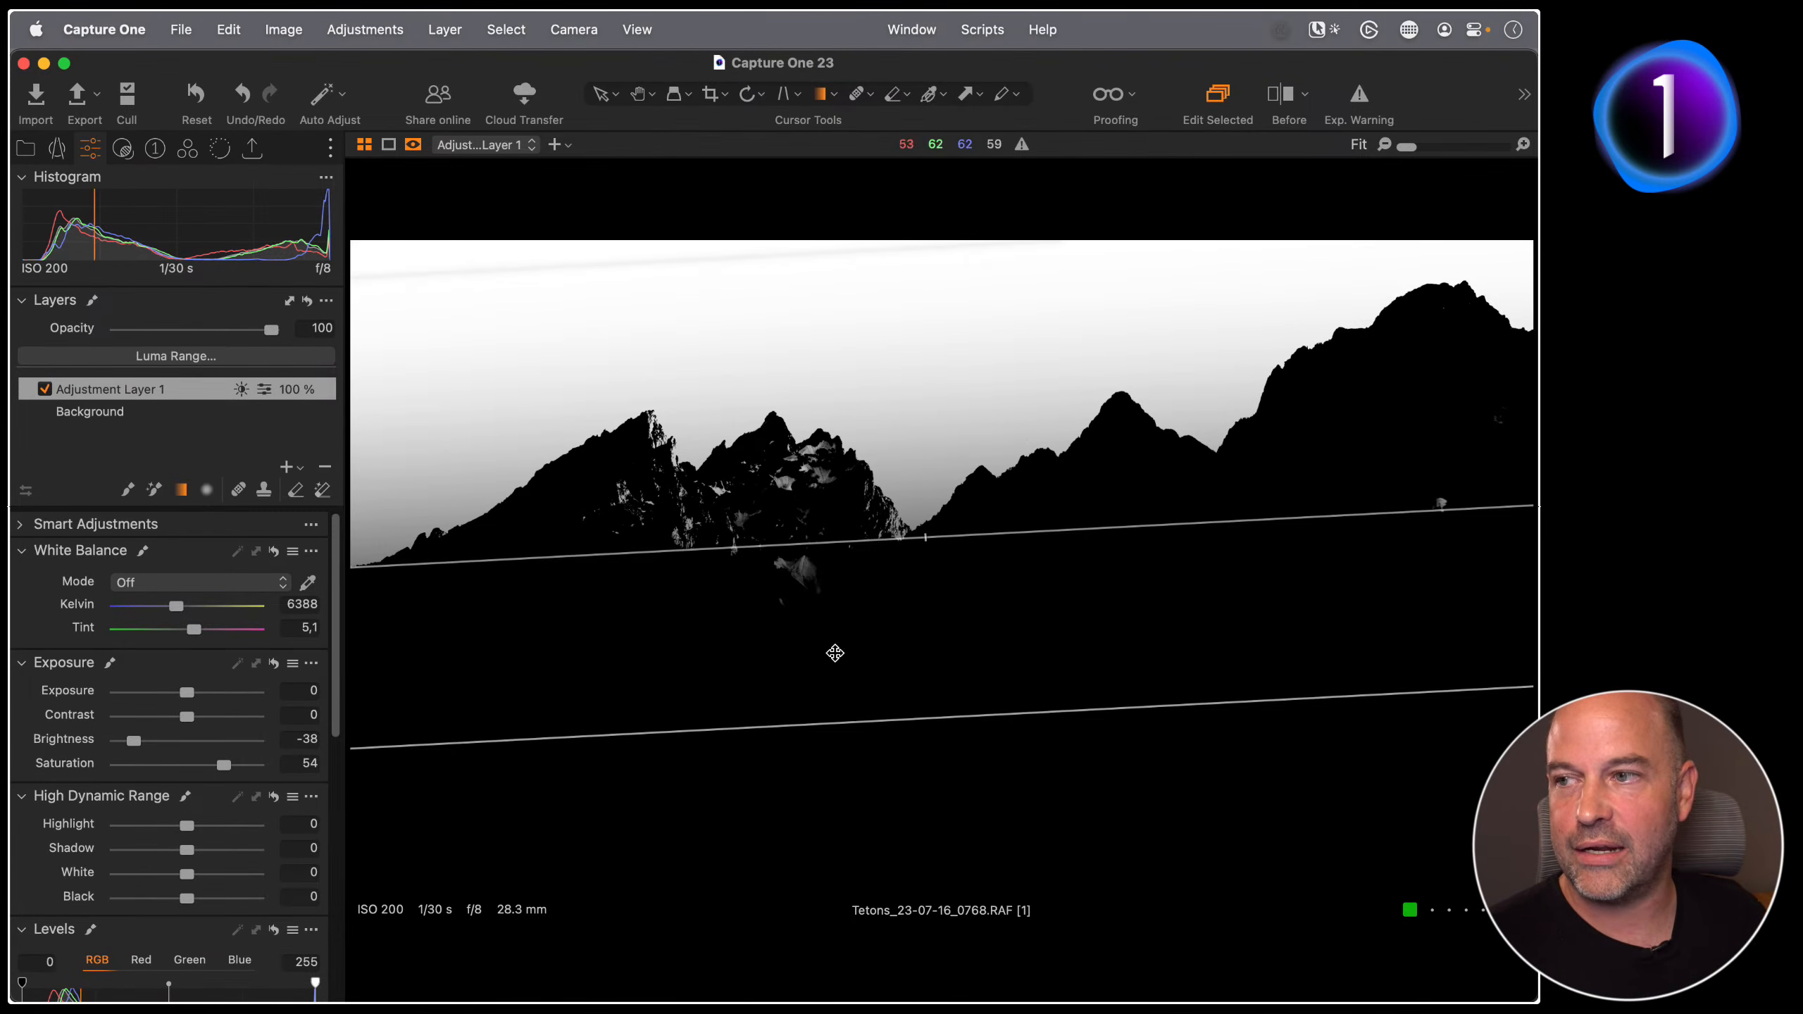
pyautogui.click(213, 357)
pyautogui.moveTo(834, 329); pyautogui.dragTo(1223, 560)
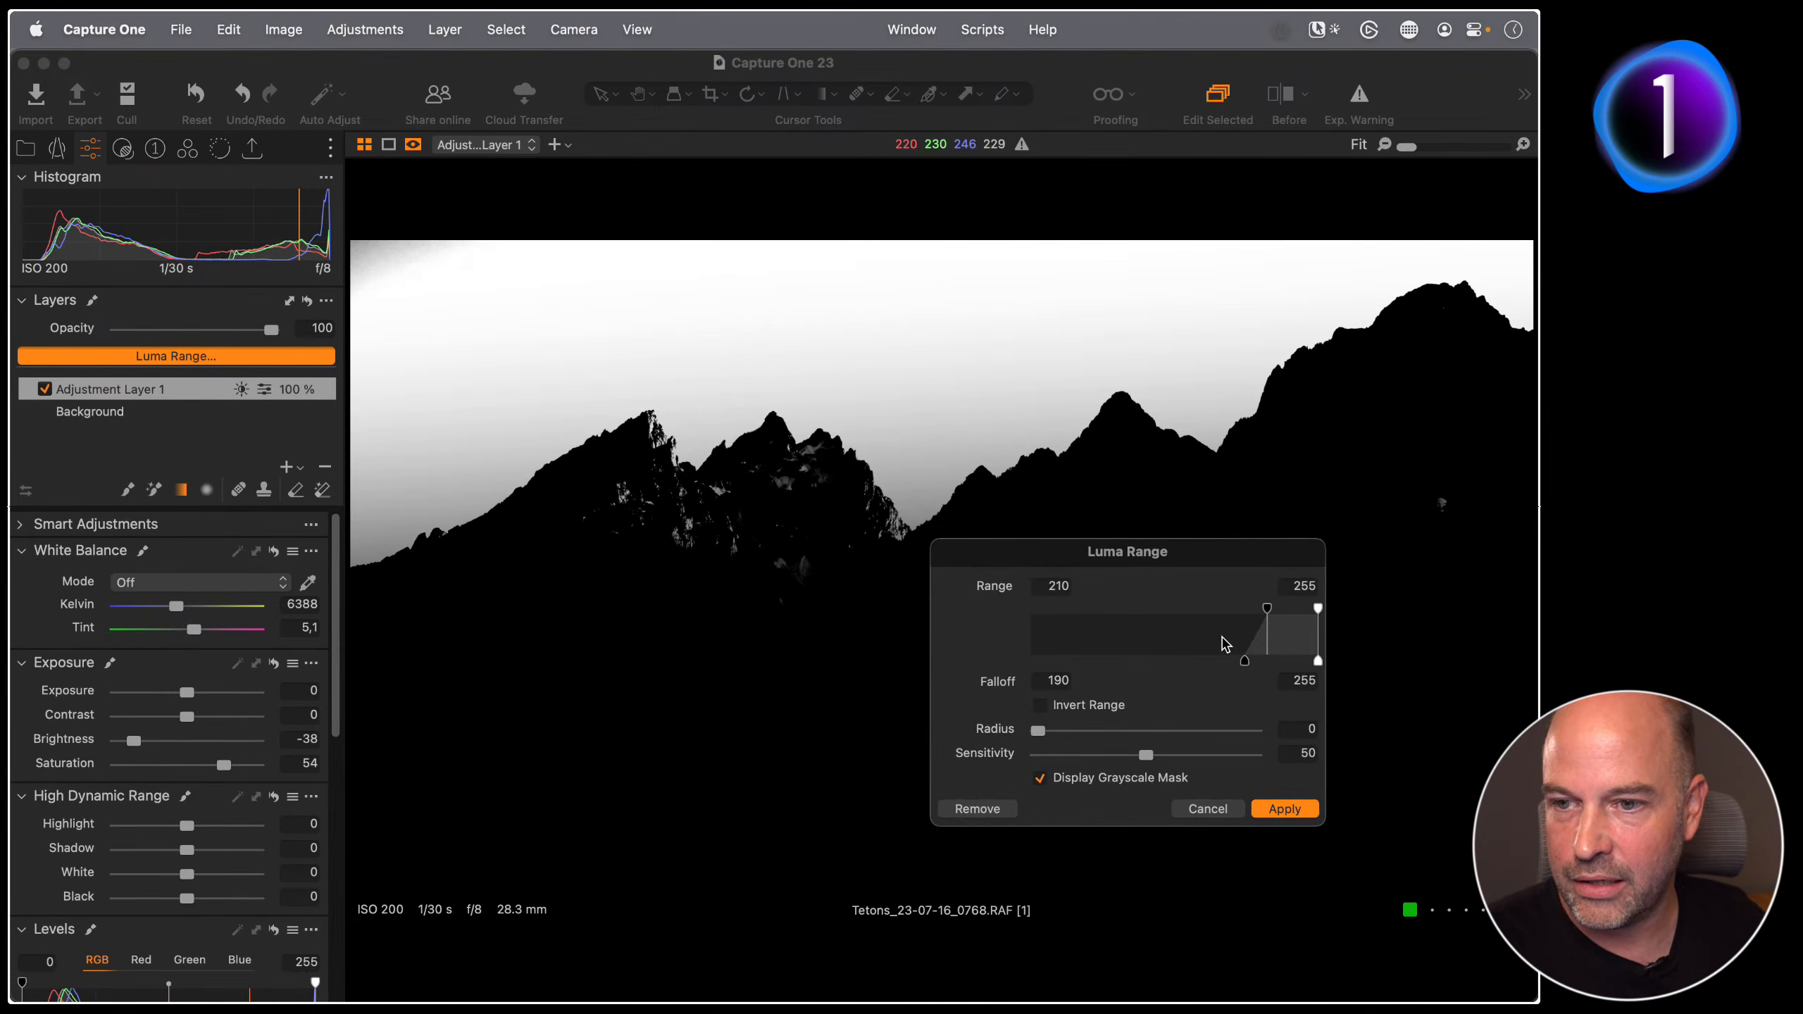
pyautogui.moveTo(1268, 618)
pyautogui.mouseDown()
pyautogui.moveTo(1285, 619)
pyautogui.moveTo(1261, 607)
pyautogui.mouseUp()
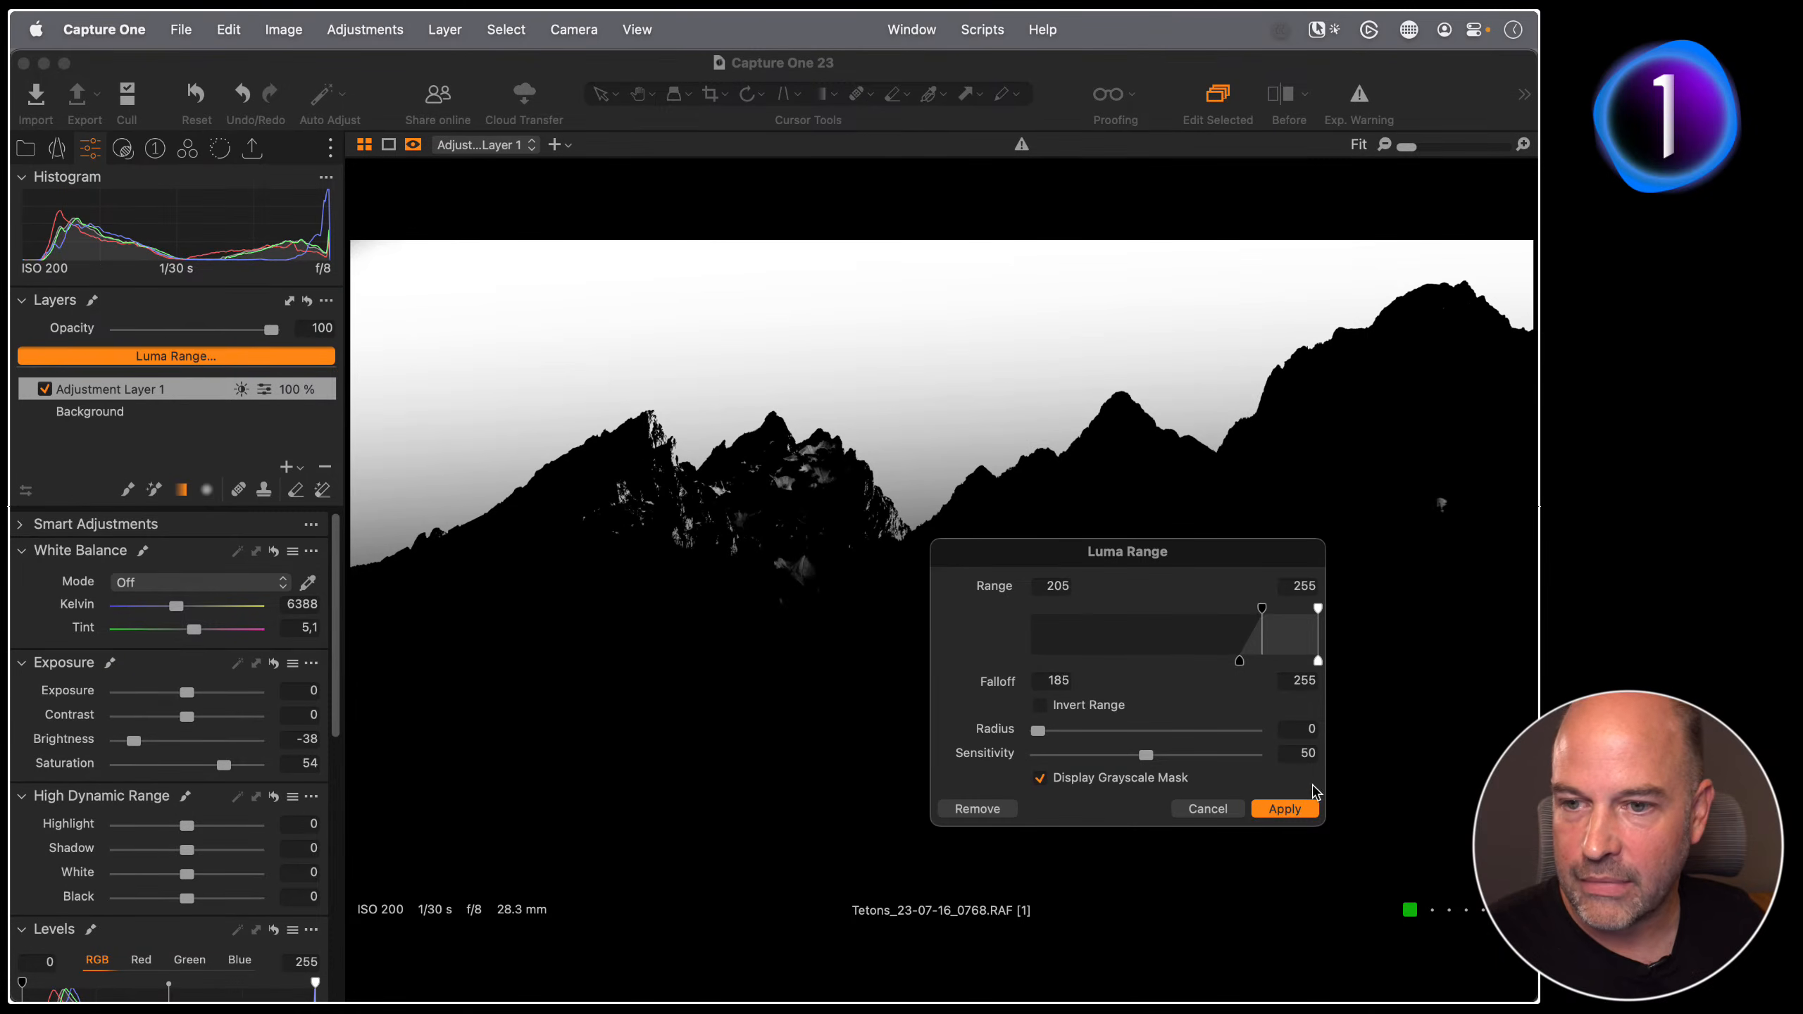
pyautogui.click(1284, 810)
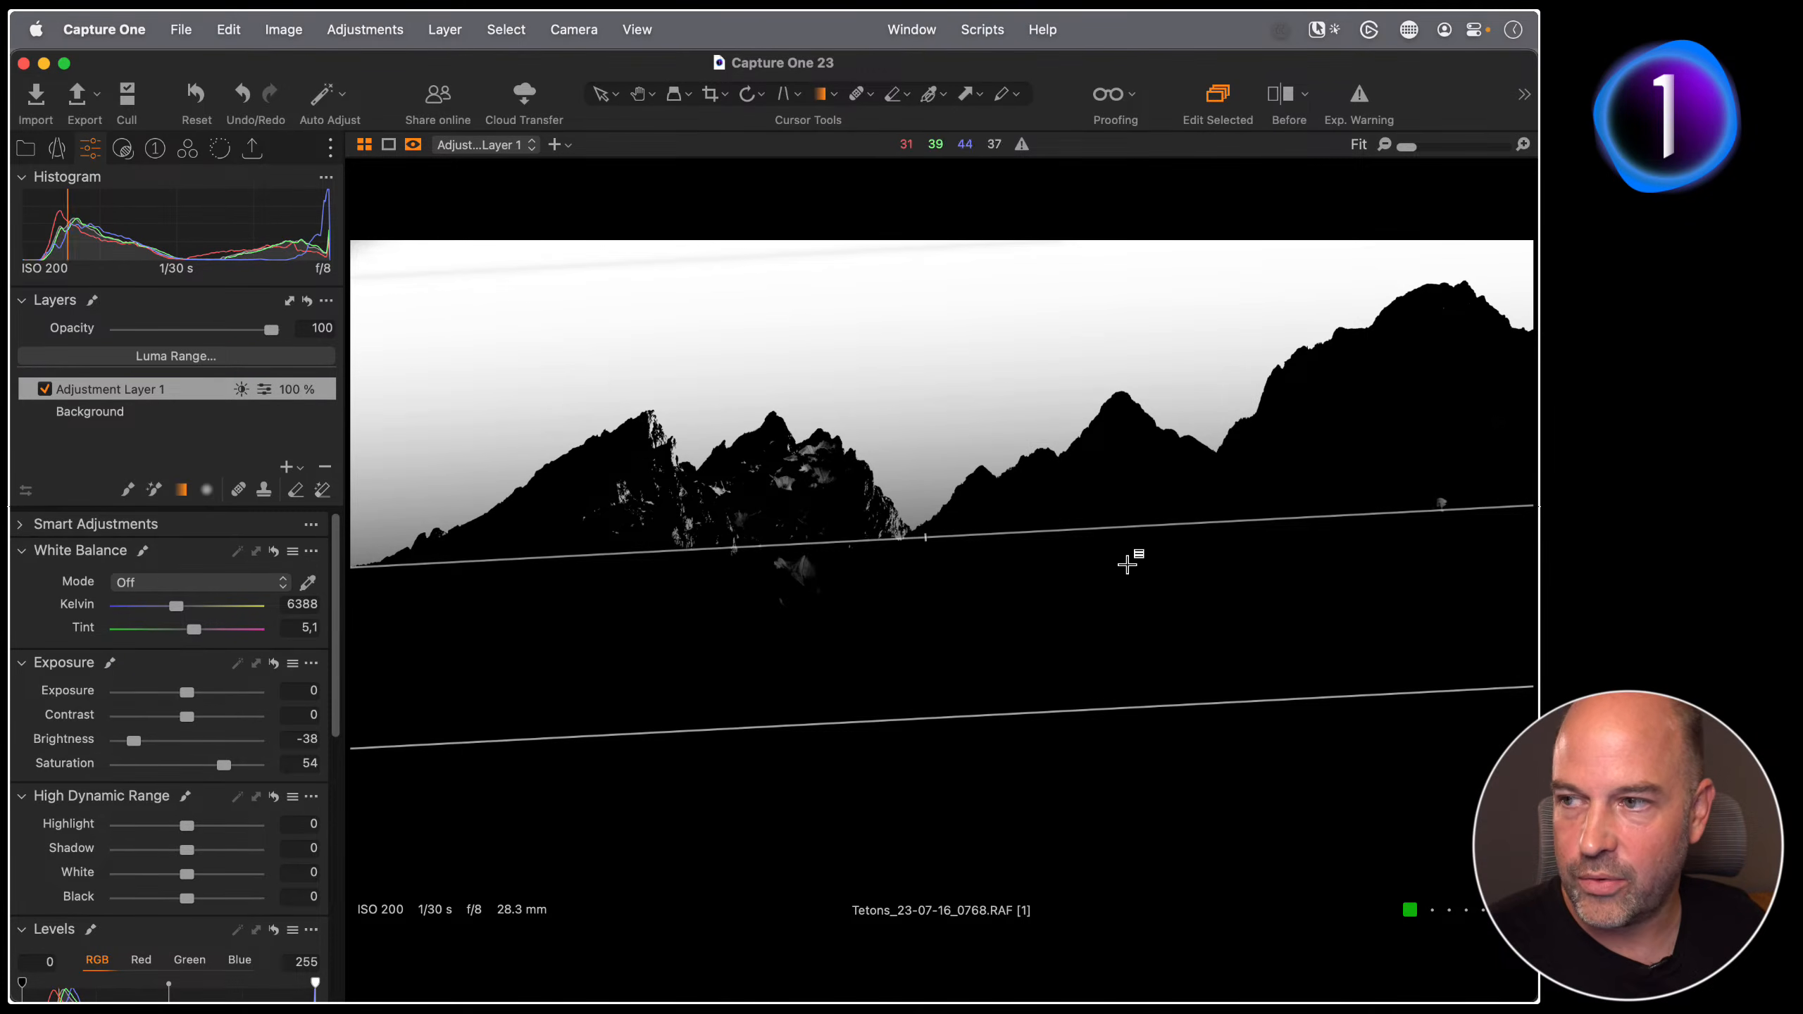
# Step: Shift the gradient's lower boundary slightly upward and check the Luma Range settings without changing them
pyautogui.rightClick(173, 396)
pyautogui.click(263, 469)
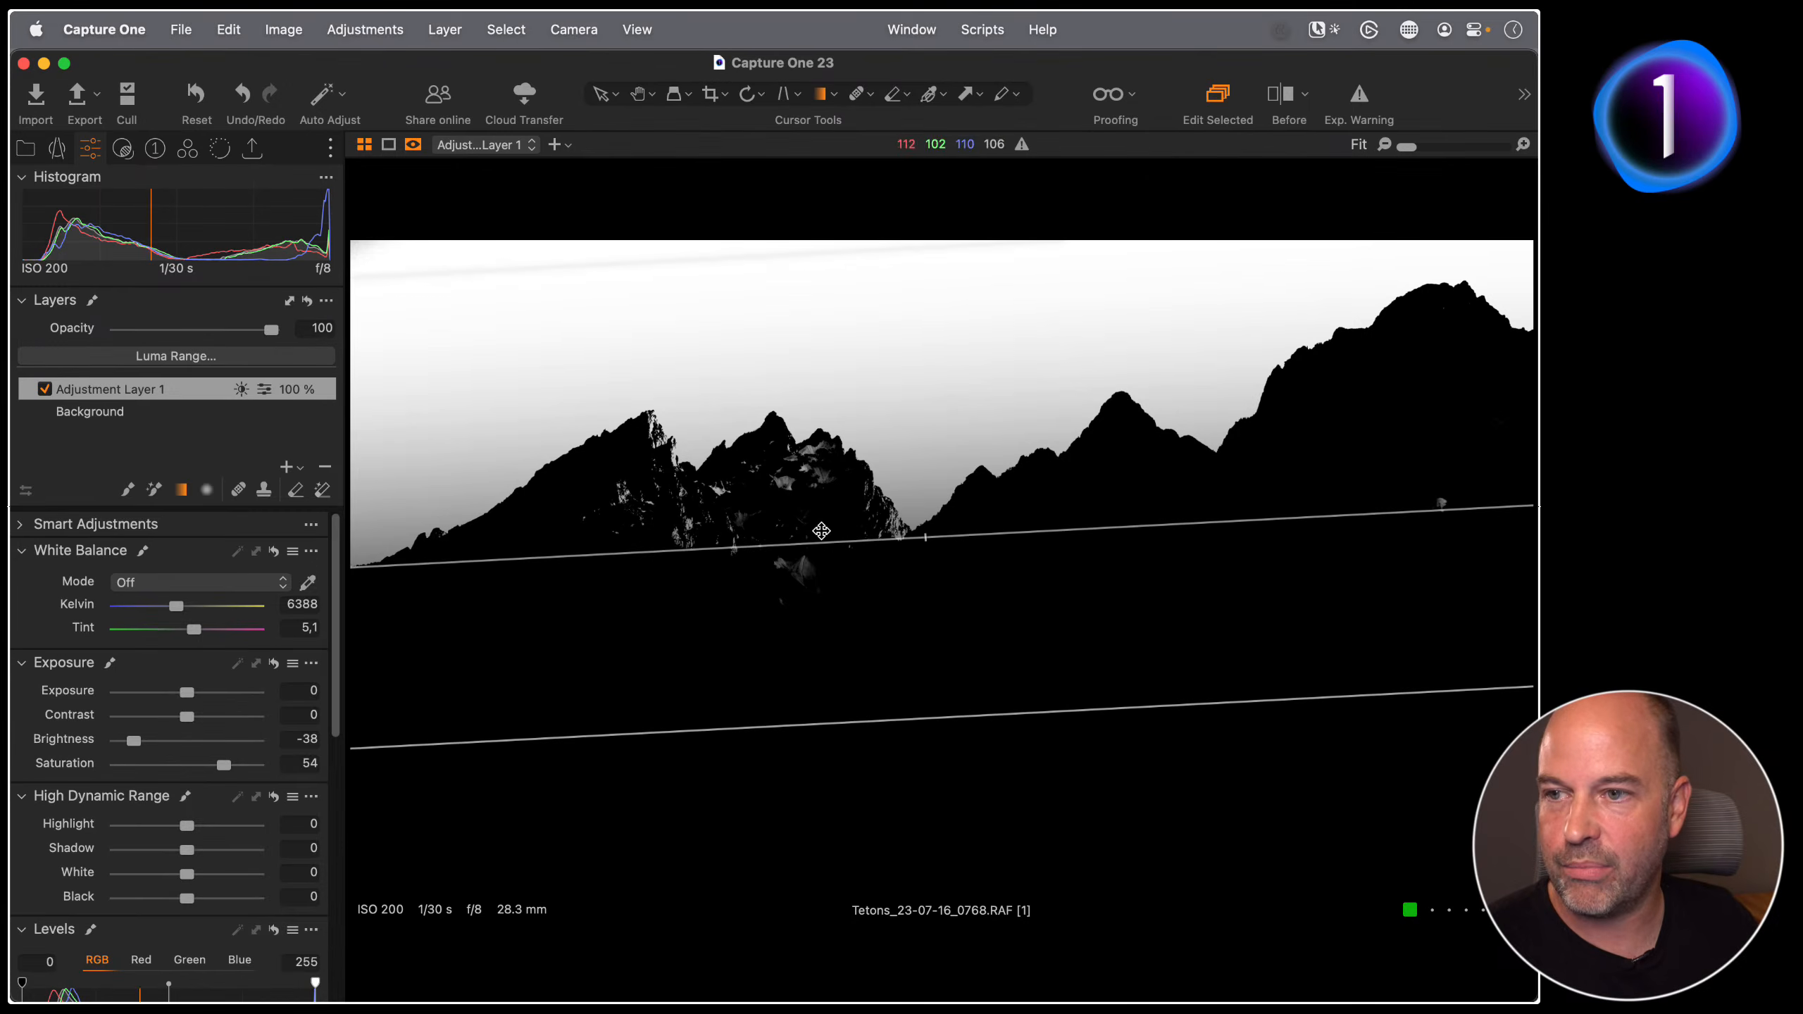
pyautogui.moveTo(827, 722); pyautogui.dragTo(817, 712)
pyautogui.click(210, 357)
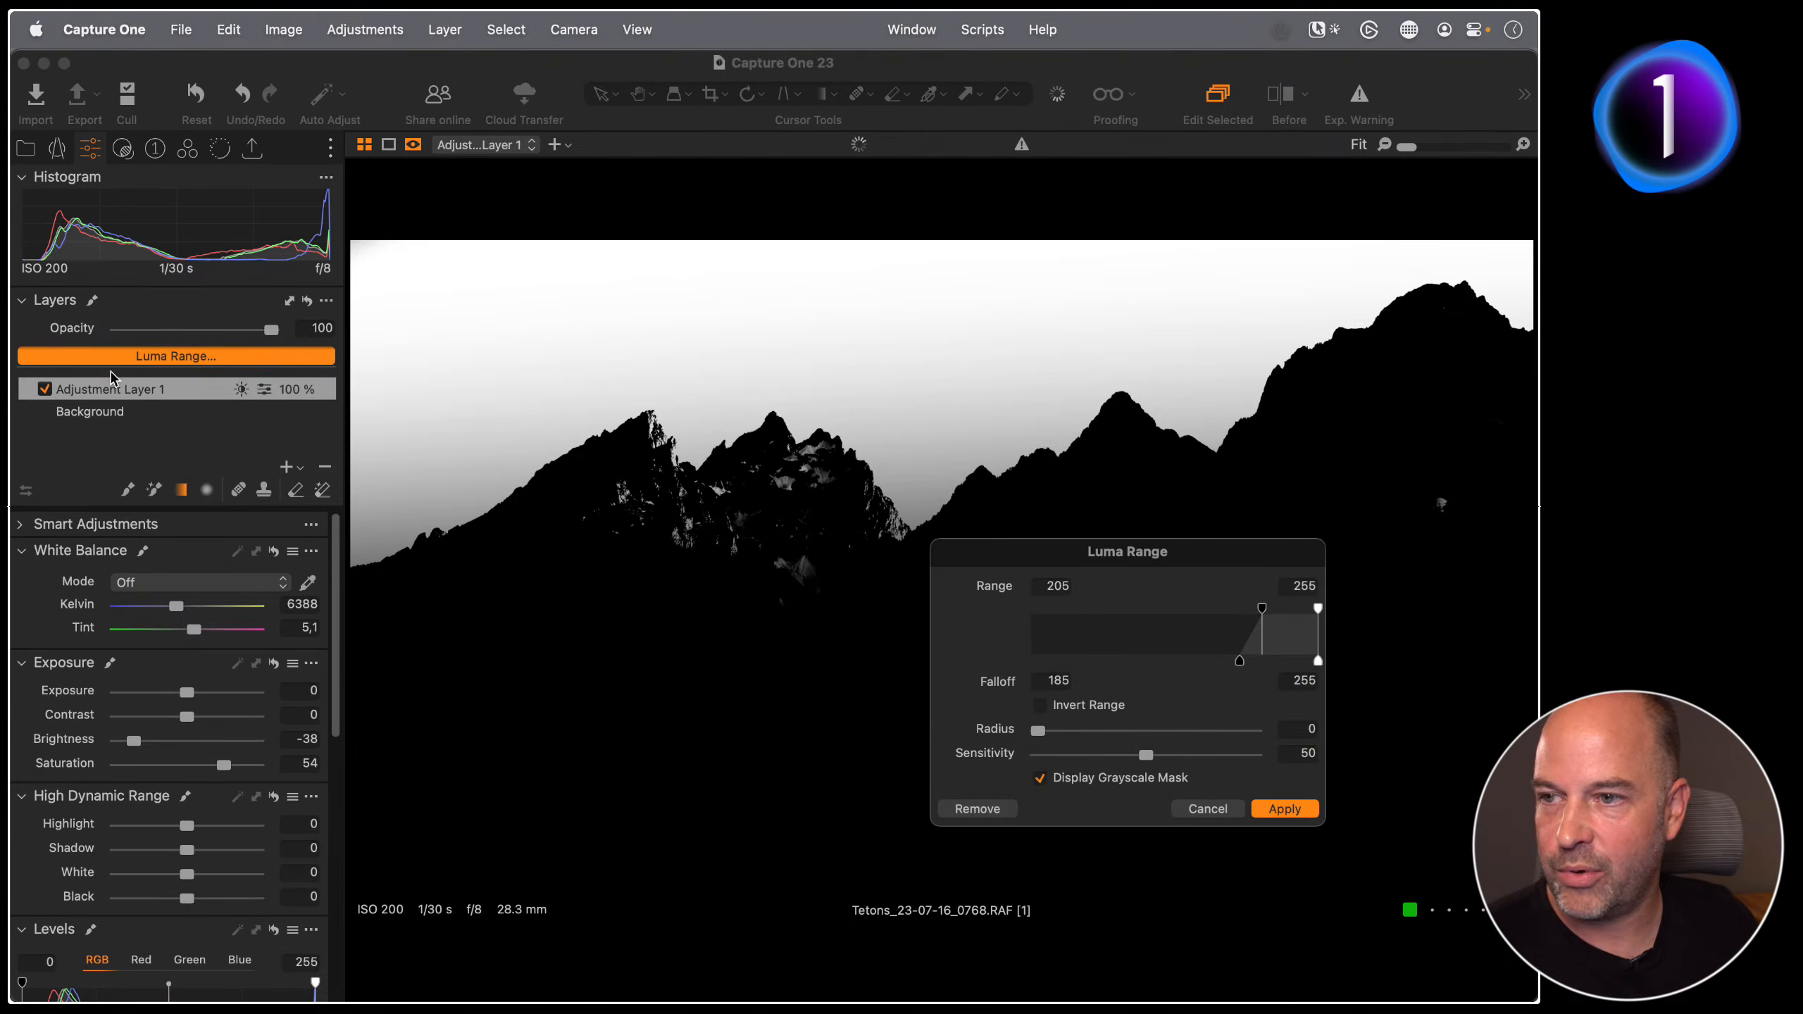
pyautogui.click(1206, 810)
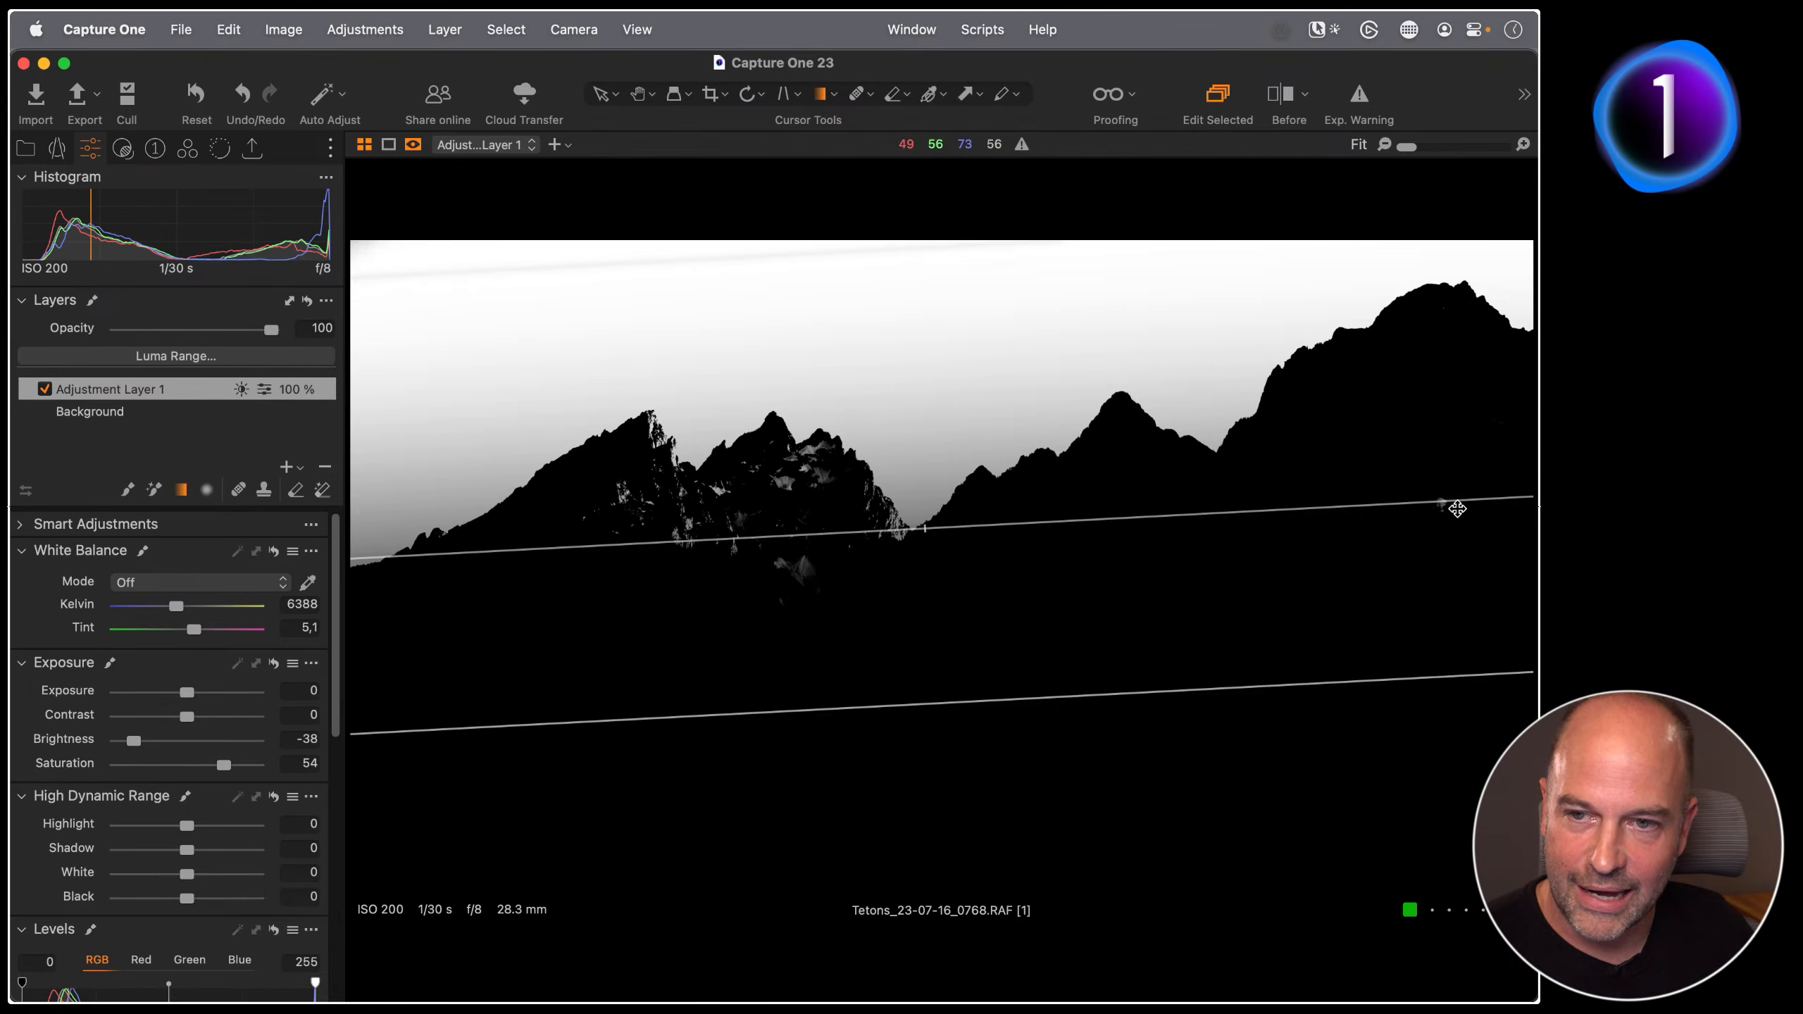
# Step: Rasterize the mask of Adjustment Layer 1 and erase the stray light patches on the sunlit peaks
pyautogui.rightClick(191, 395)
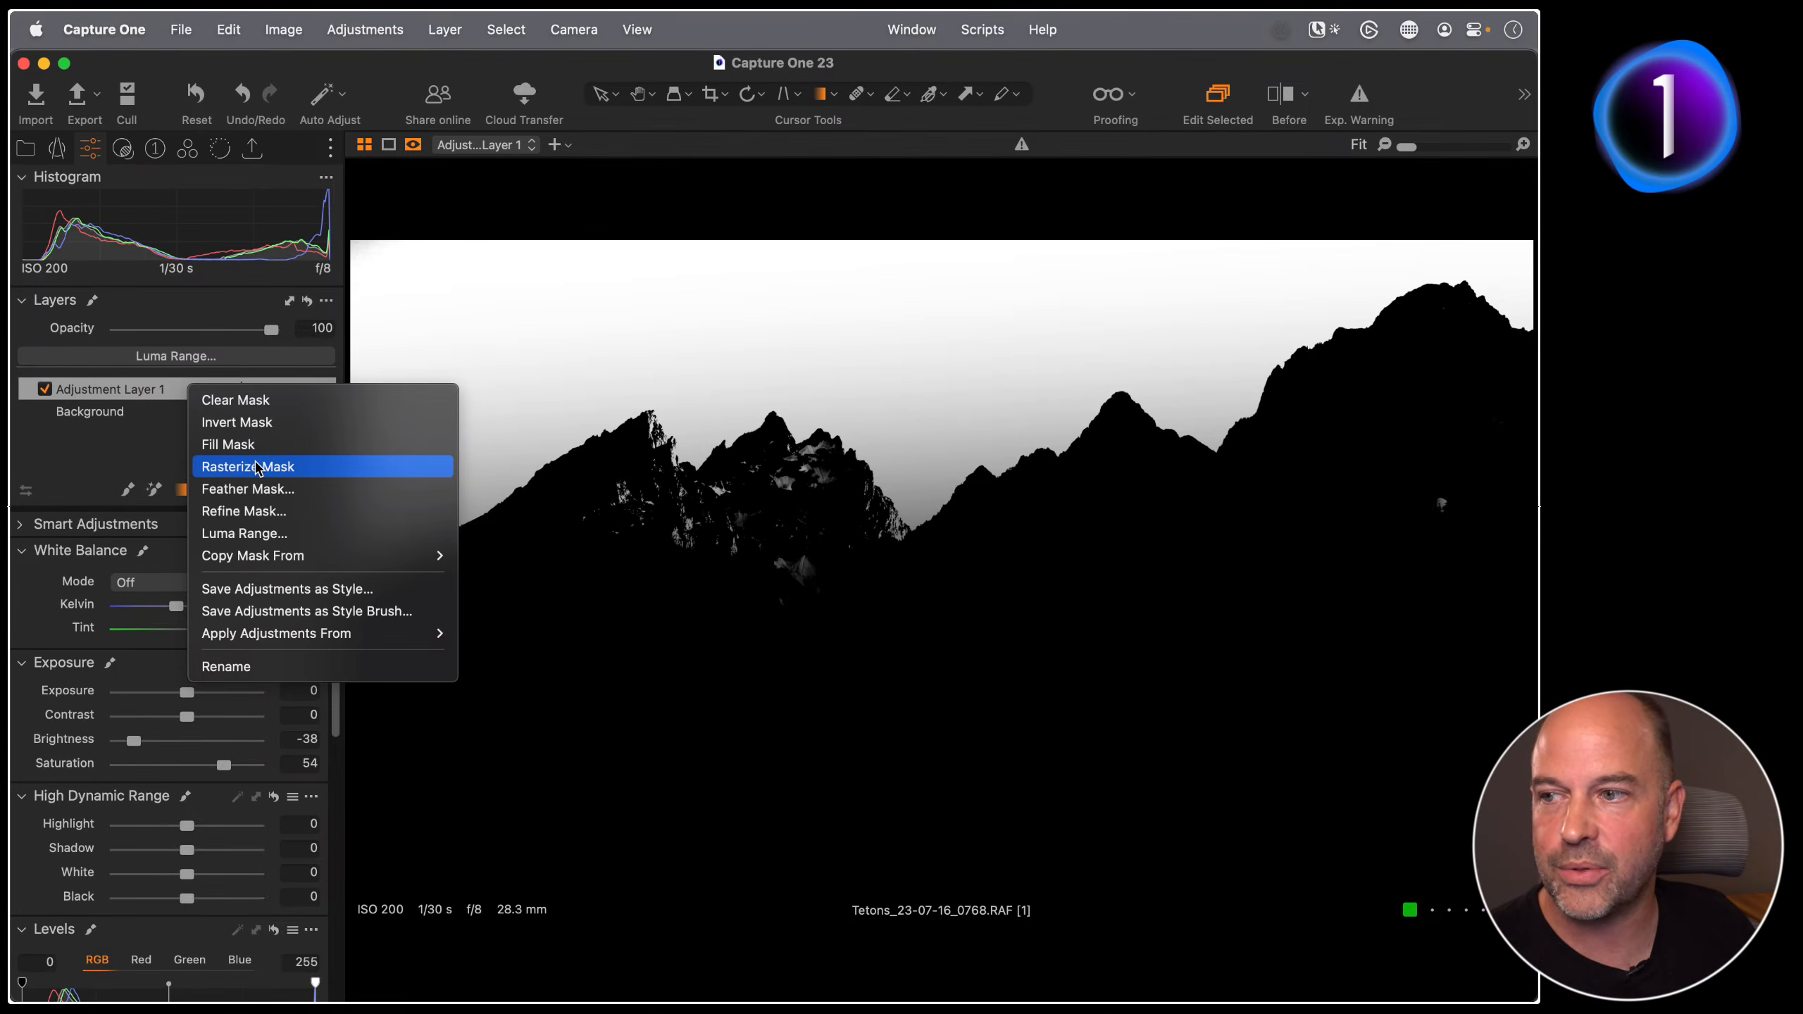
pyautogui.click(259, 469)
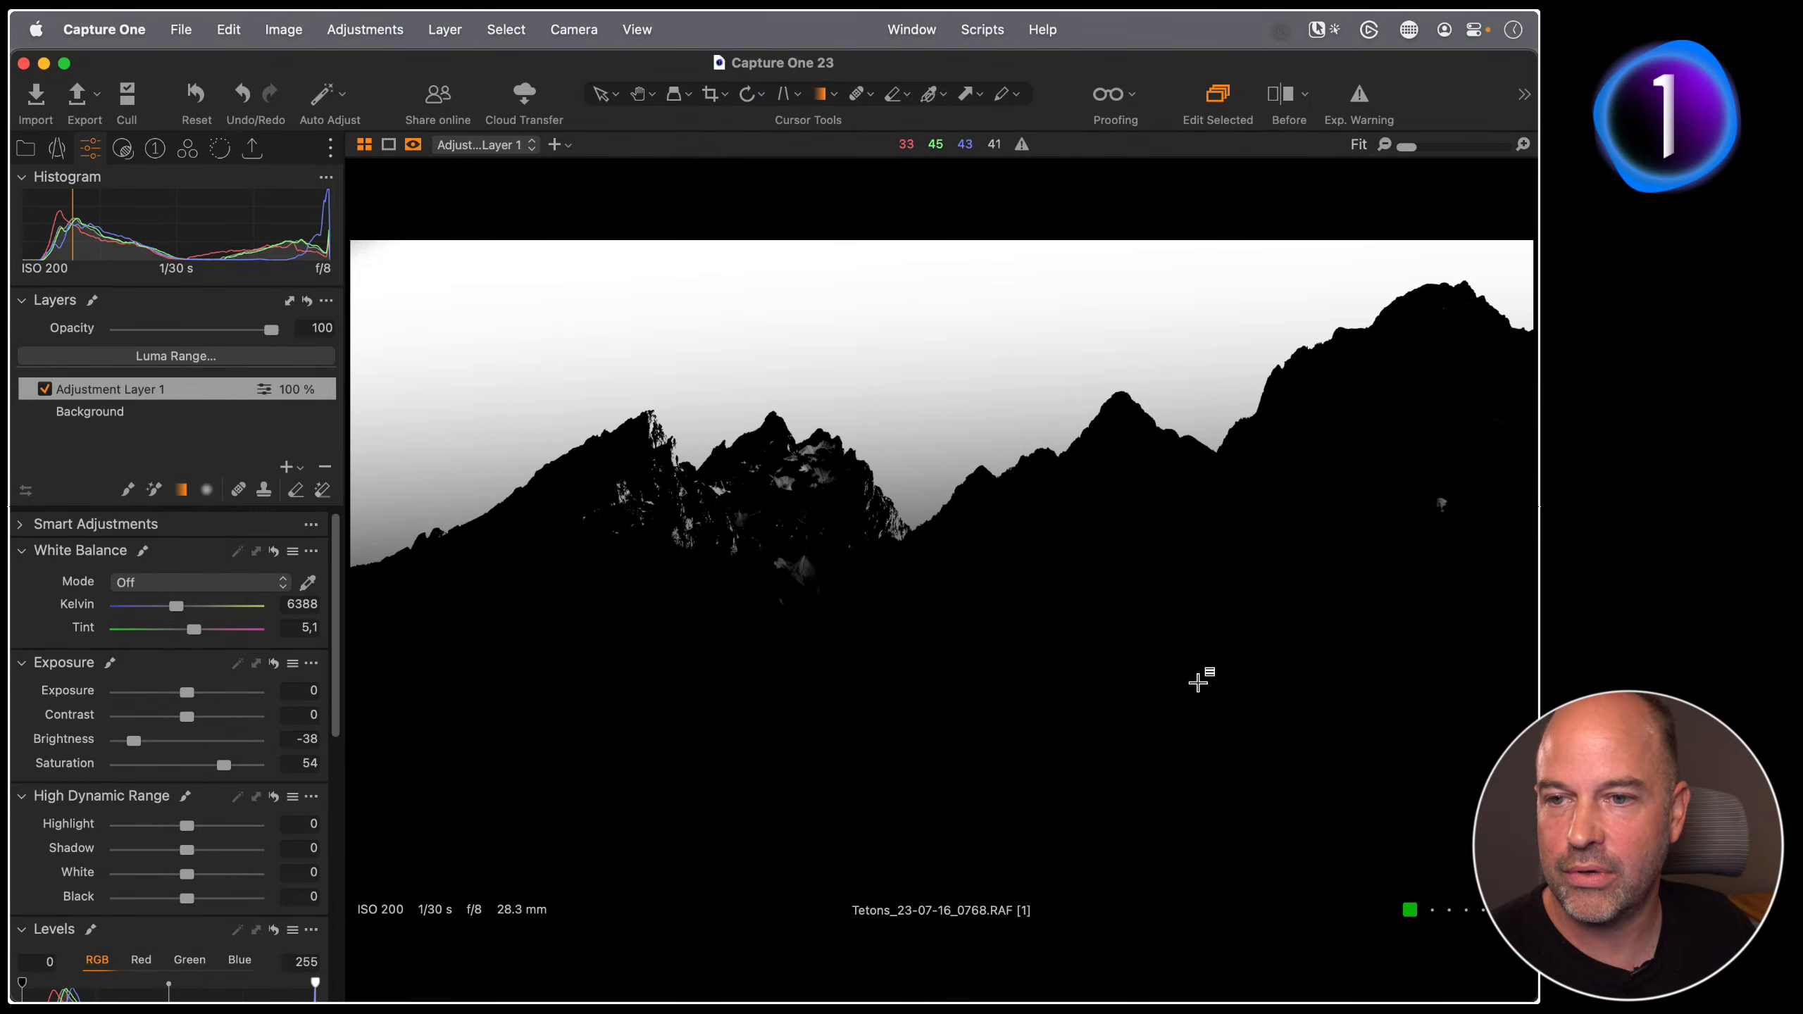
pyautogui.click(292, 495)
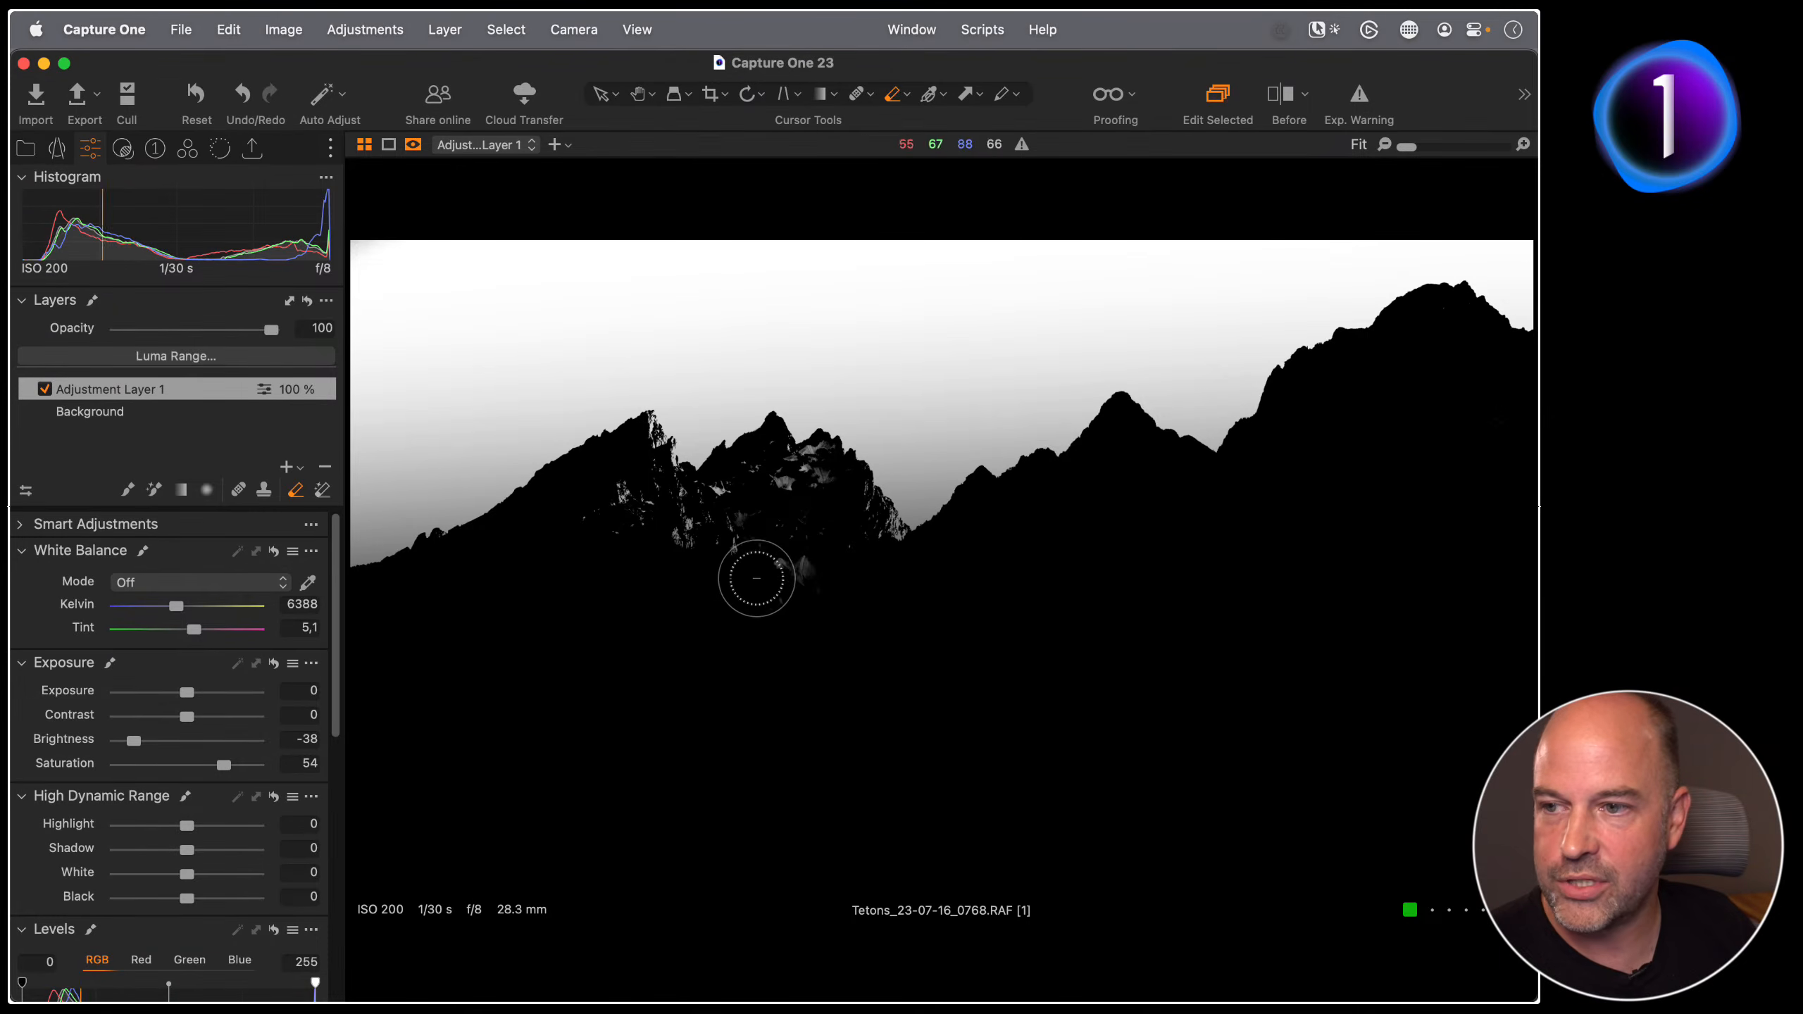
pyautogui.moveTo(764, 483)
pyautogui.mouseDown()
pyautogui.moveTo(793, 556)
pyautogui.moveTo(819, 549)
pyautogui.moveTo(801, 493)
pyautogui.mouseUp()
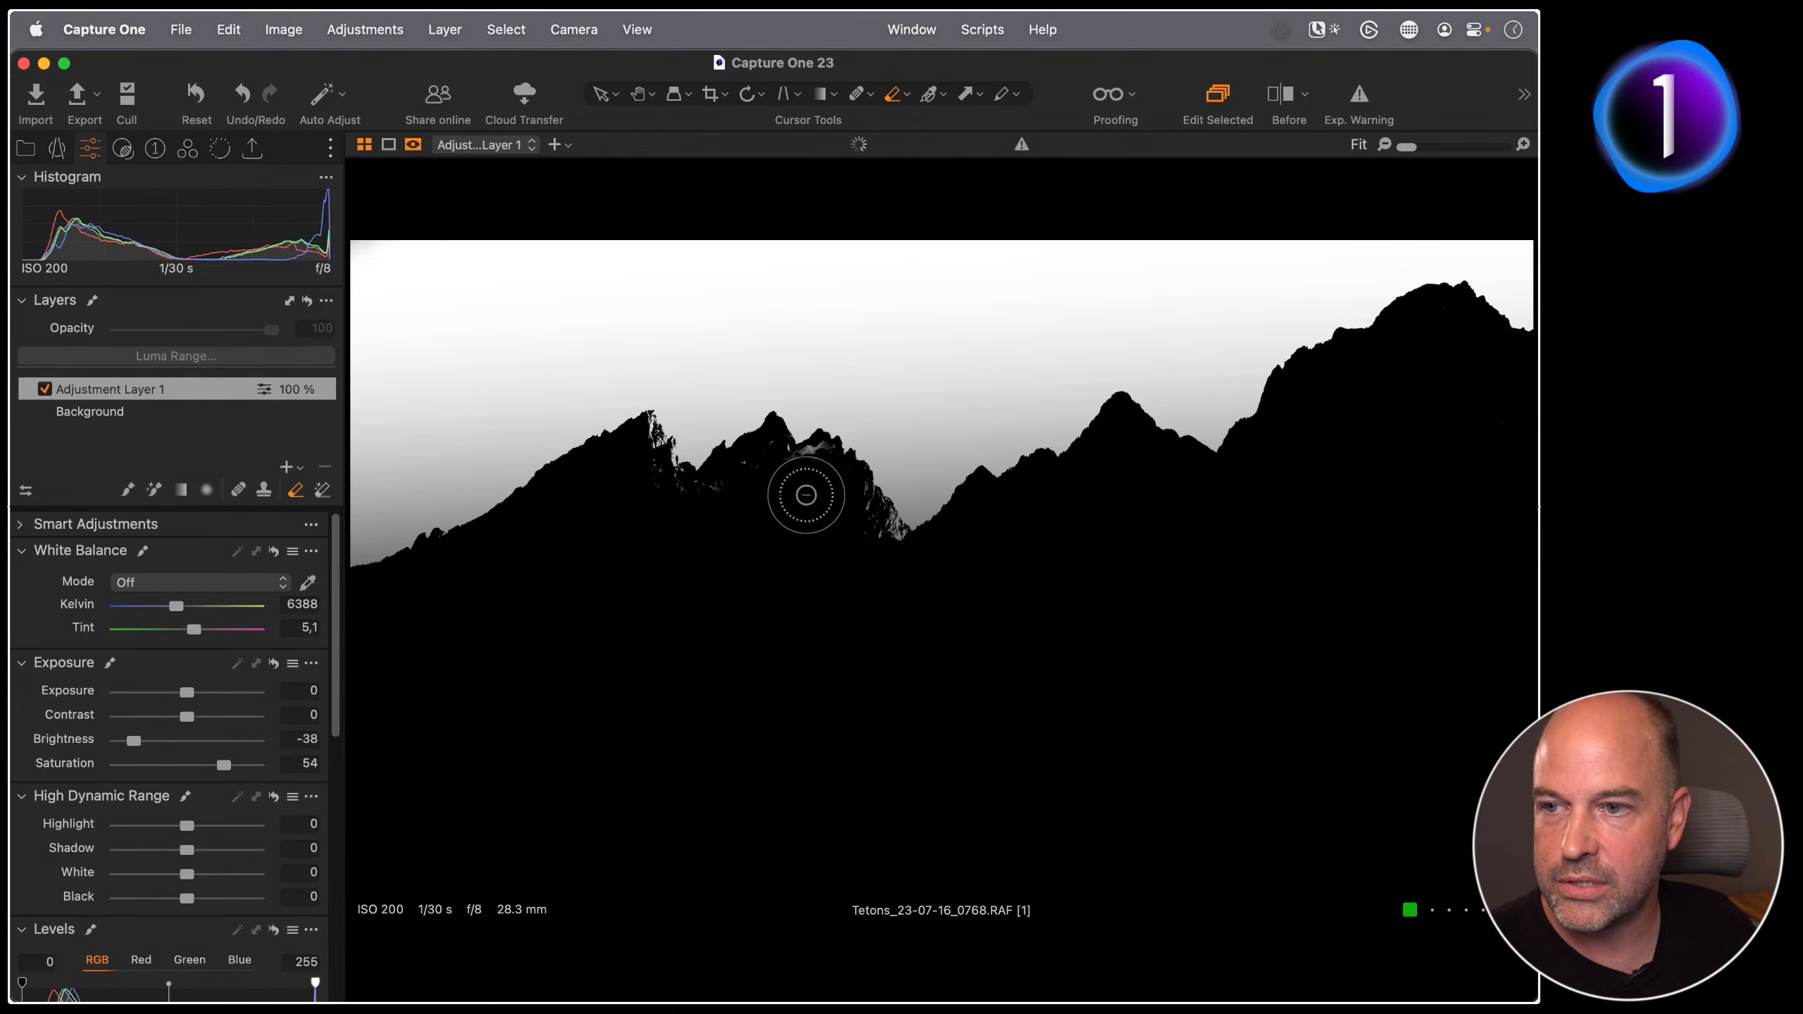
pyautogui.moveTo(634, 479); pyautogui.dragTo(690, 518)
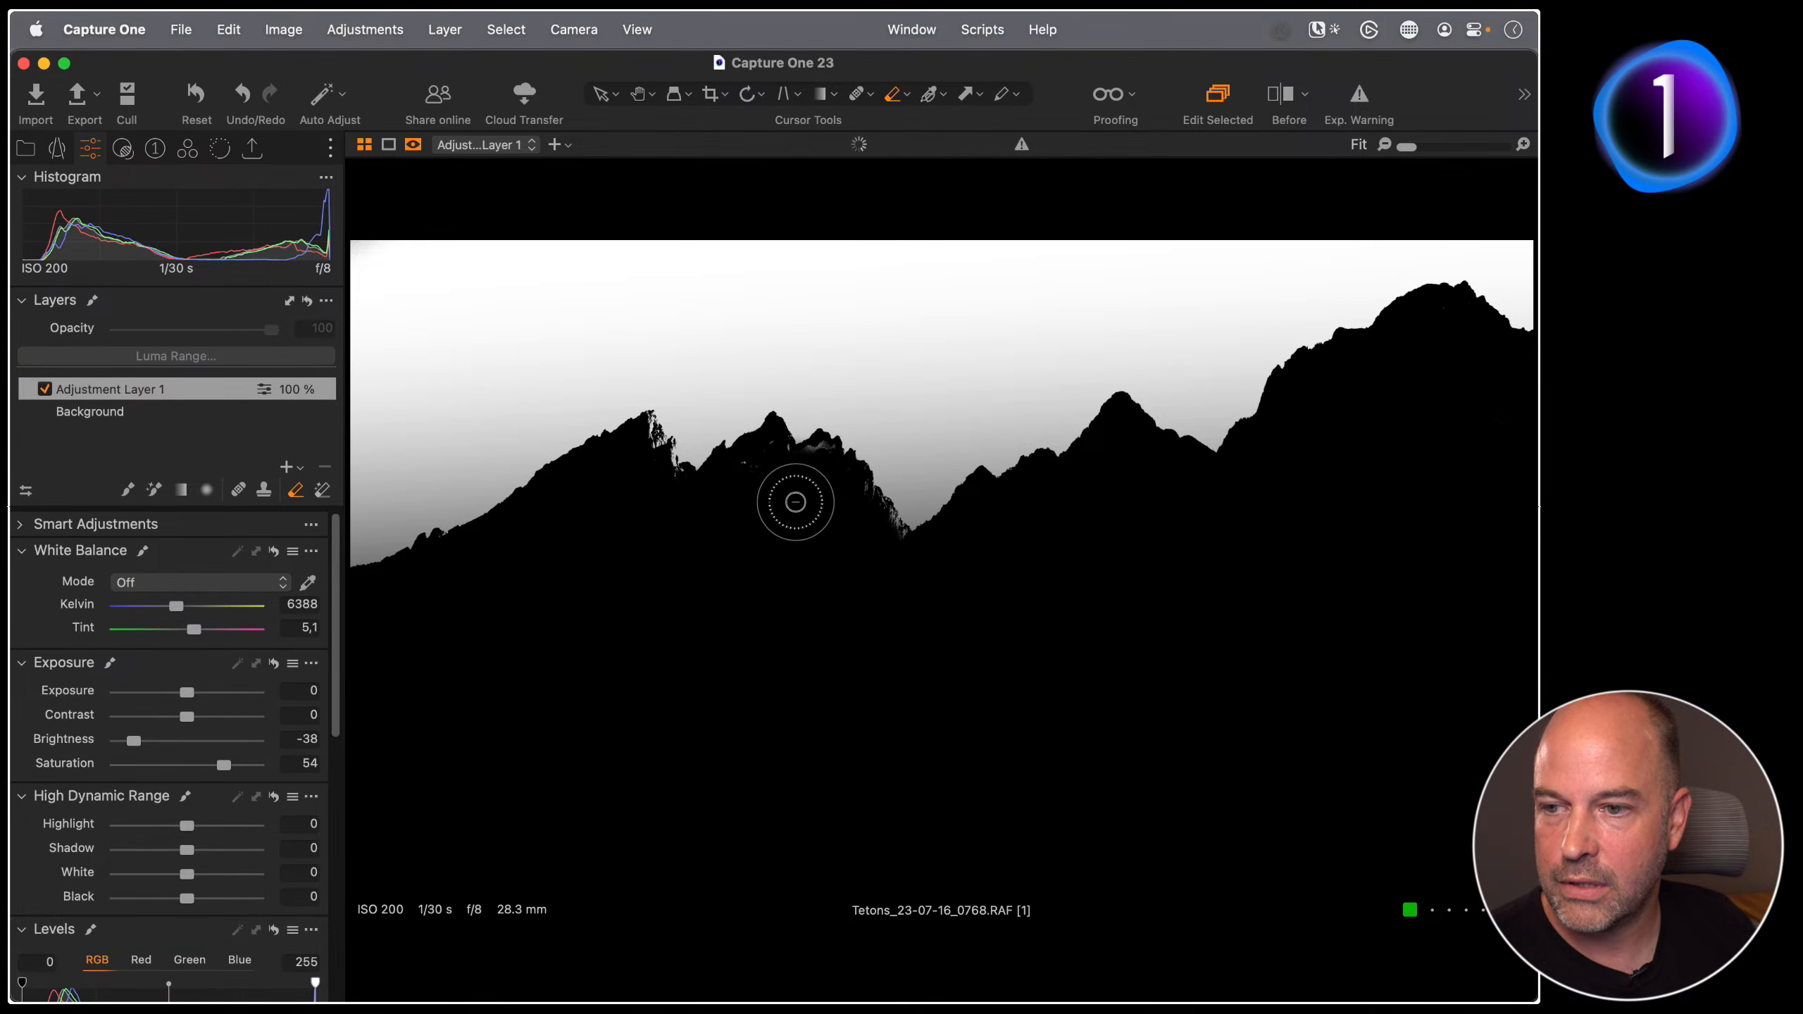
# Step: Turn off the grayscale view and hide the mask to examine the sky adjustment in the photo
pyautogui.hotkey('alt', 'm')
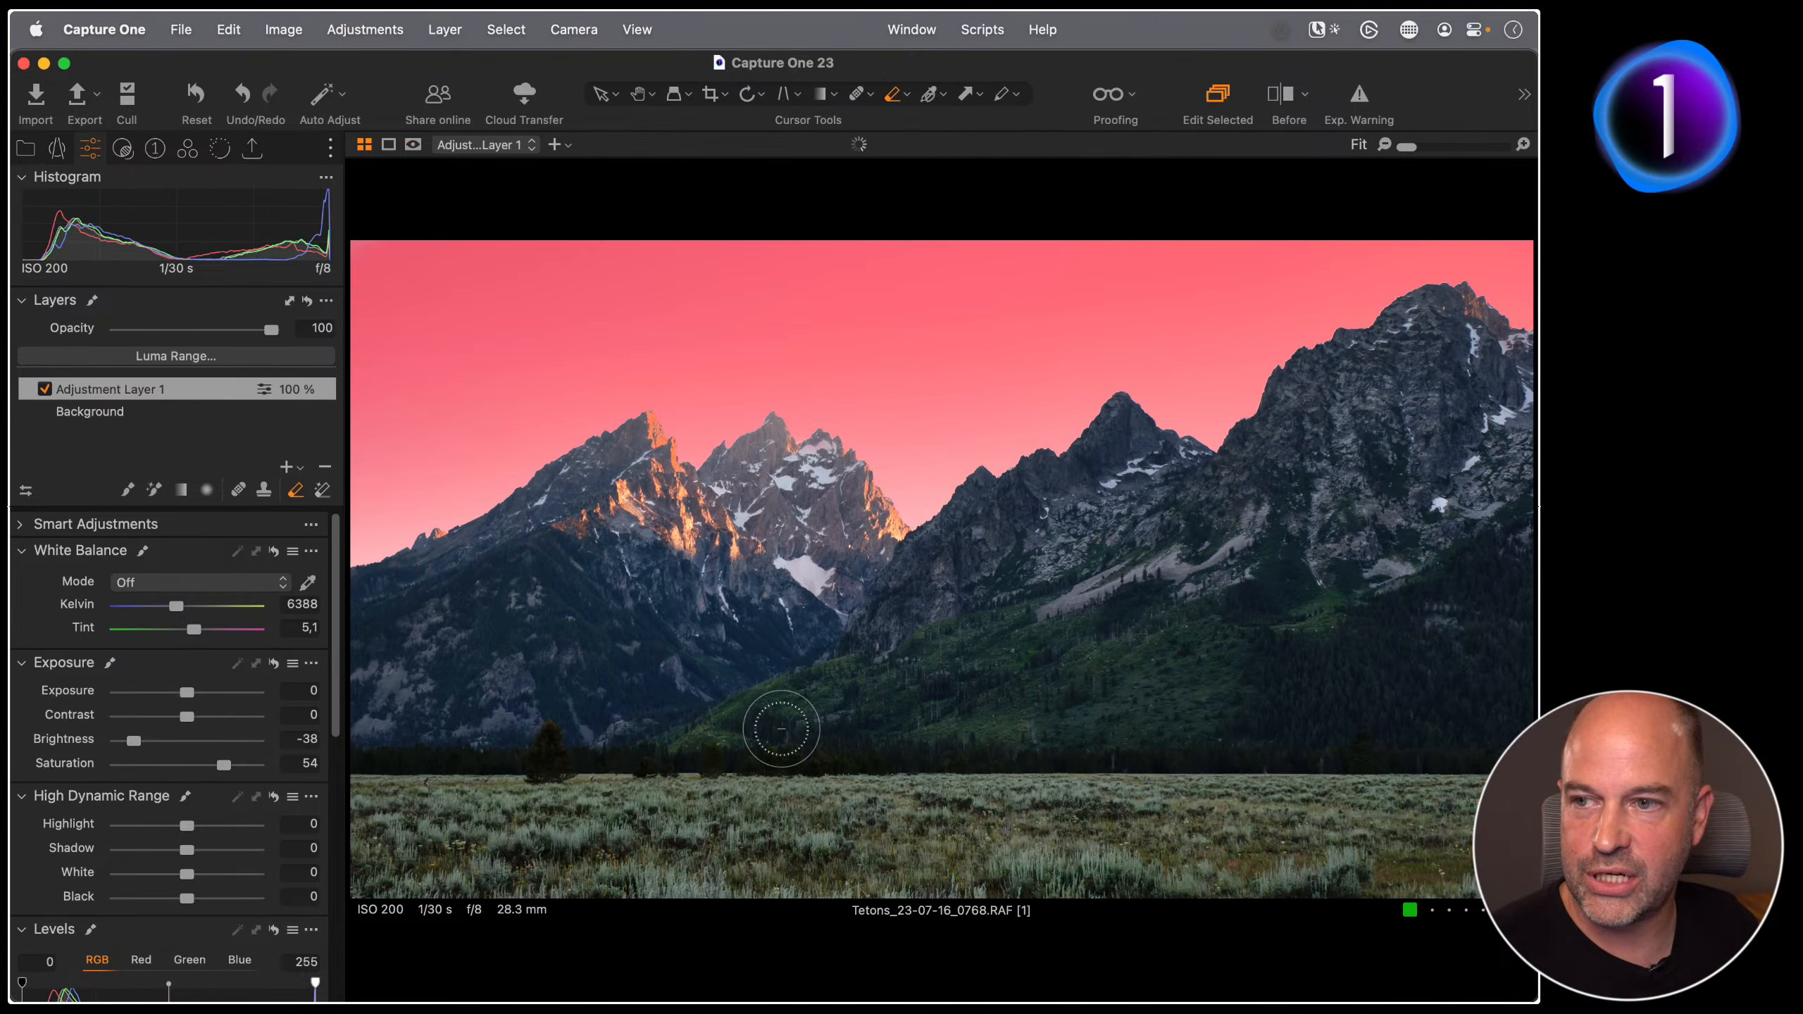
pyautogui.press('m')
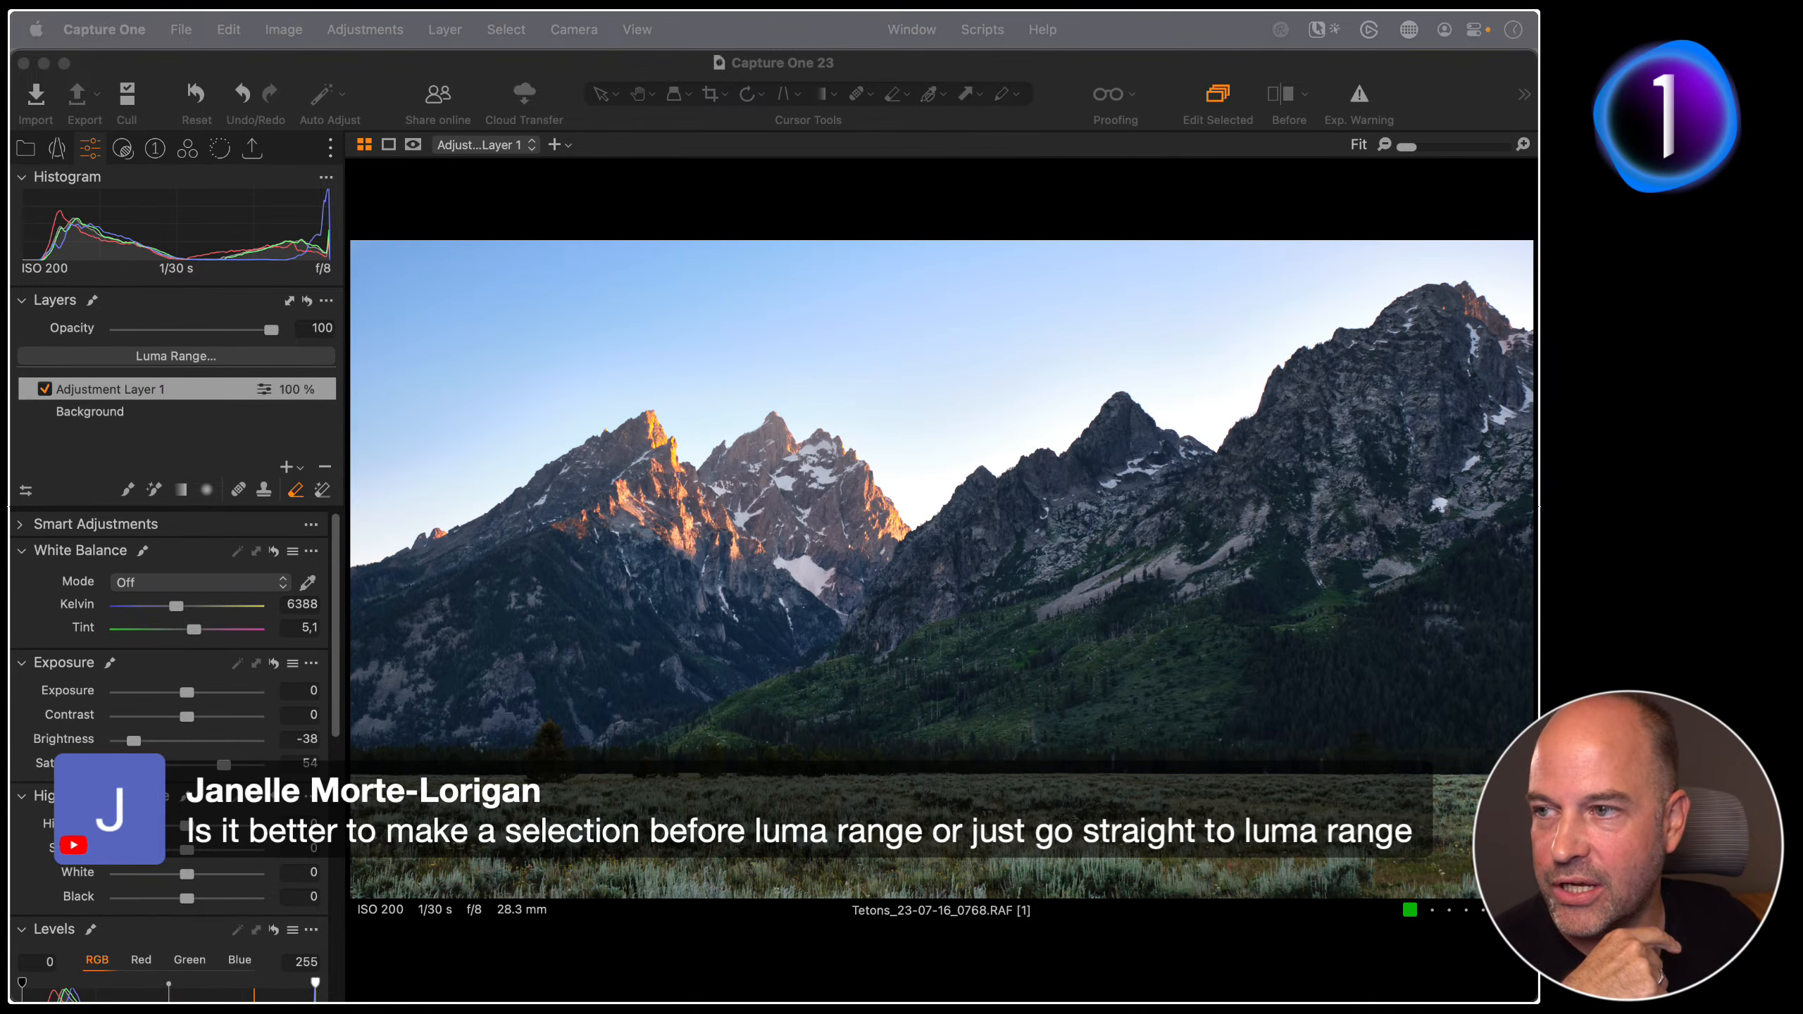
pyautogui.click(233, 446)
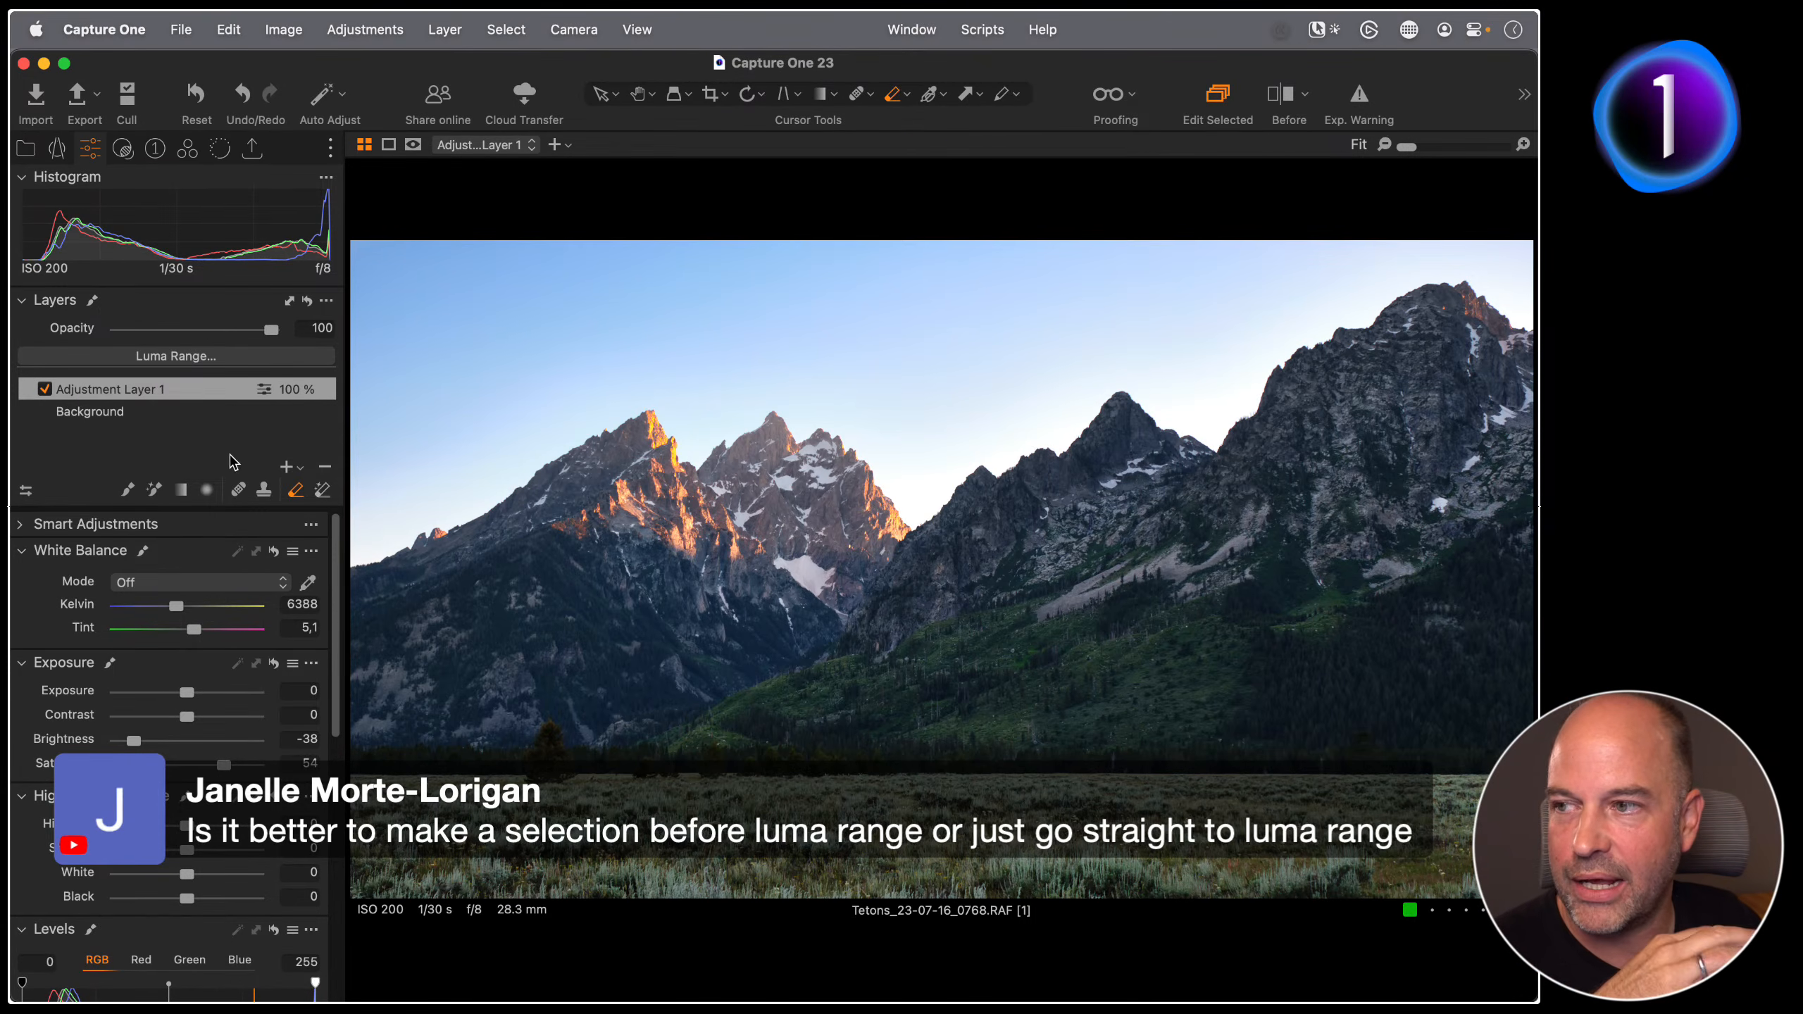
# Step: Select the second variant of Tetons_23-07-16_0768.RAF, reset its layers to only the Background, and view the photo
pyautogui.press('super+alt+v')
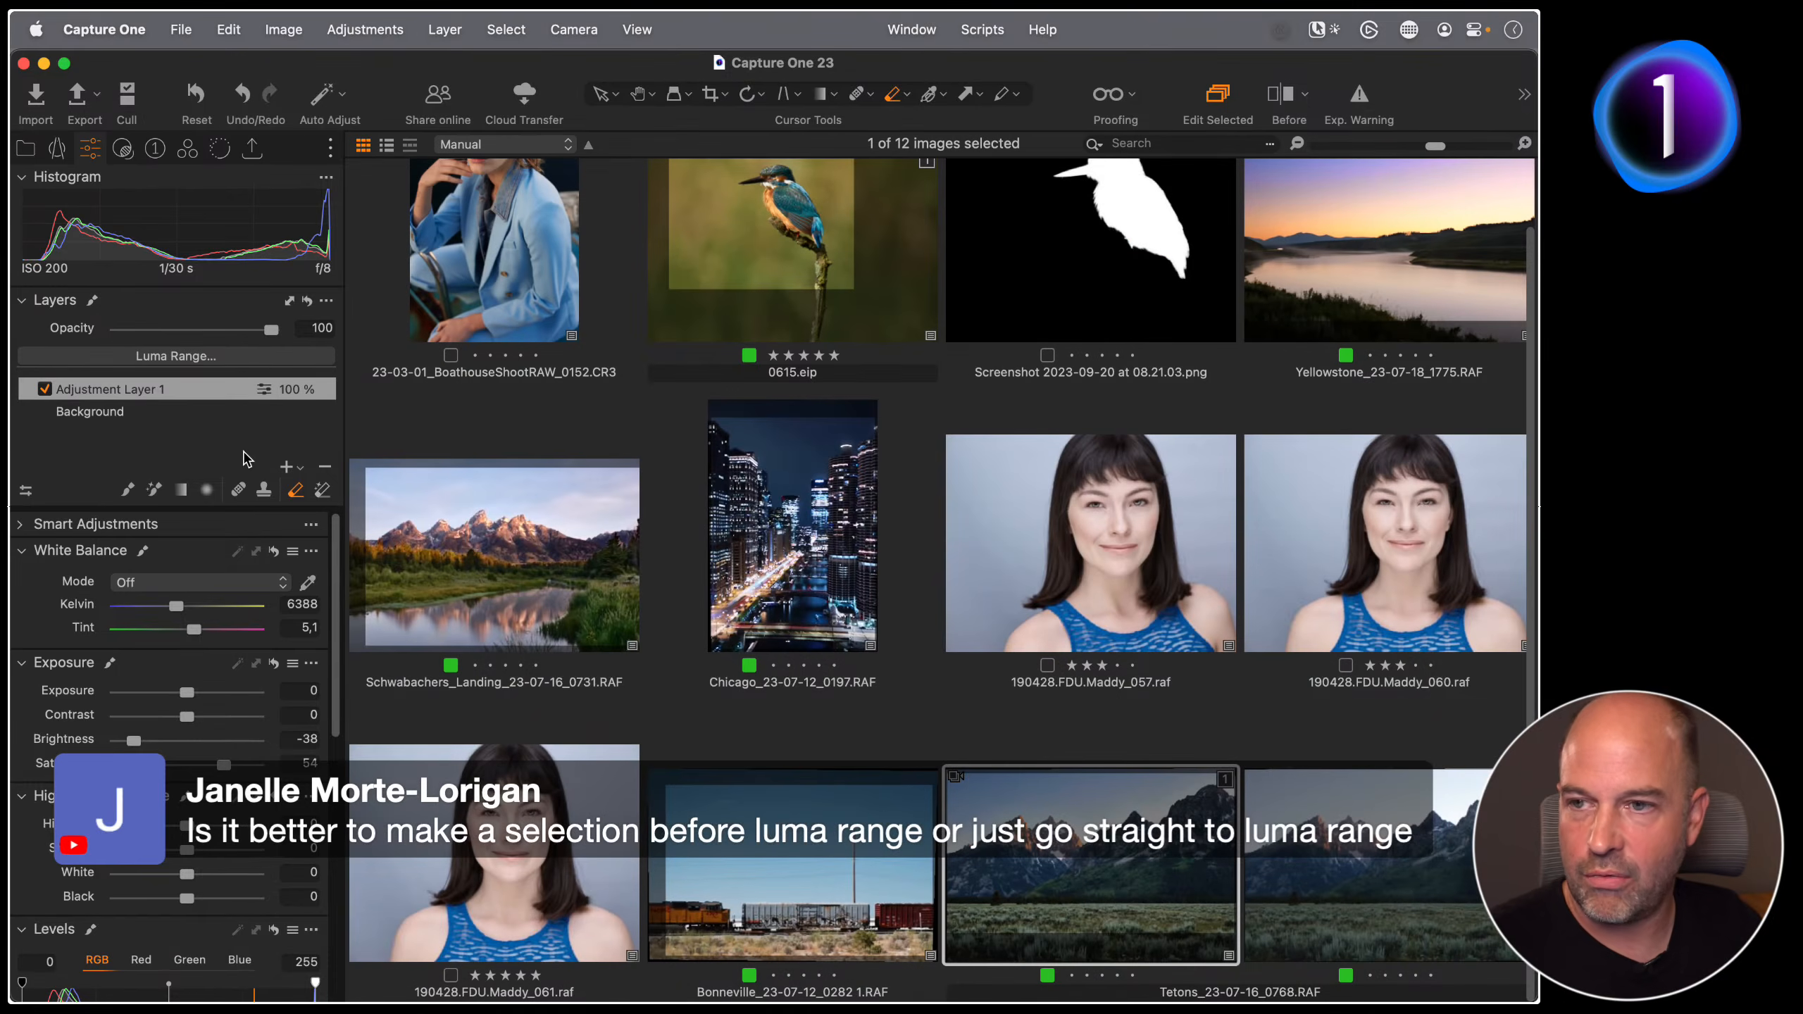
pyautogui.click(1341, 870)
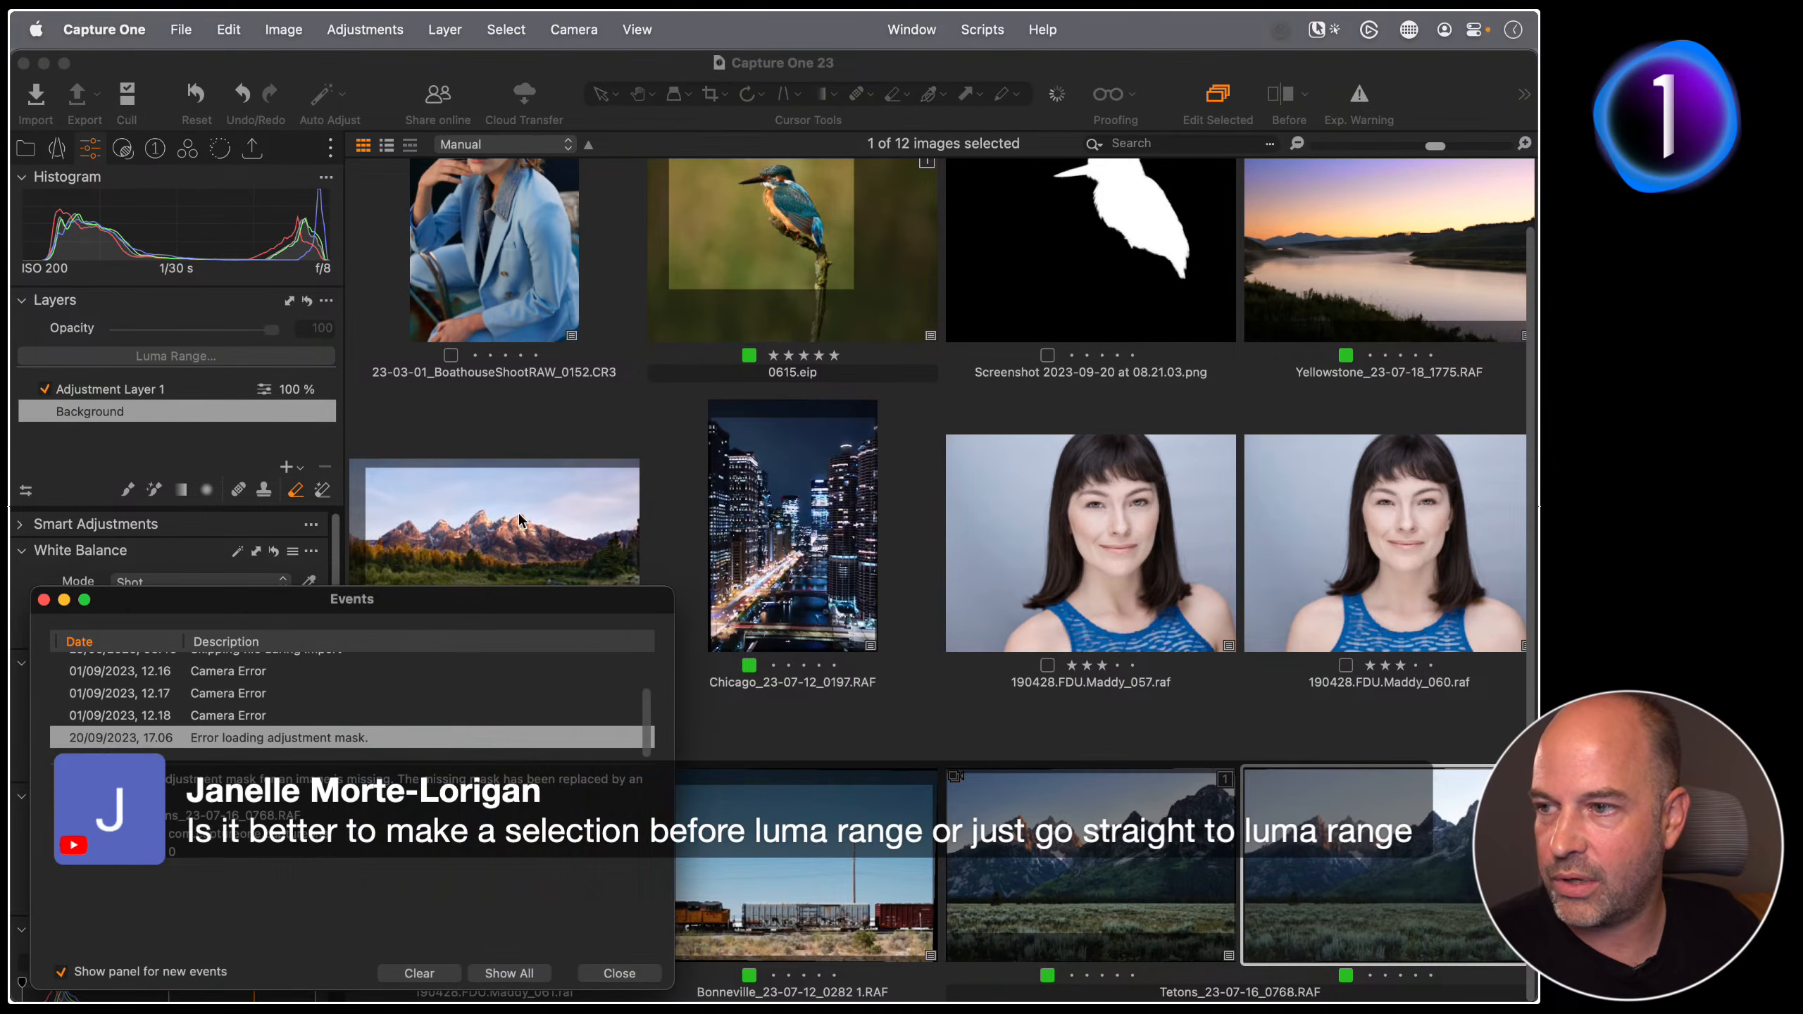
pyautogui.click(619, 973)
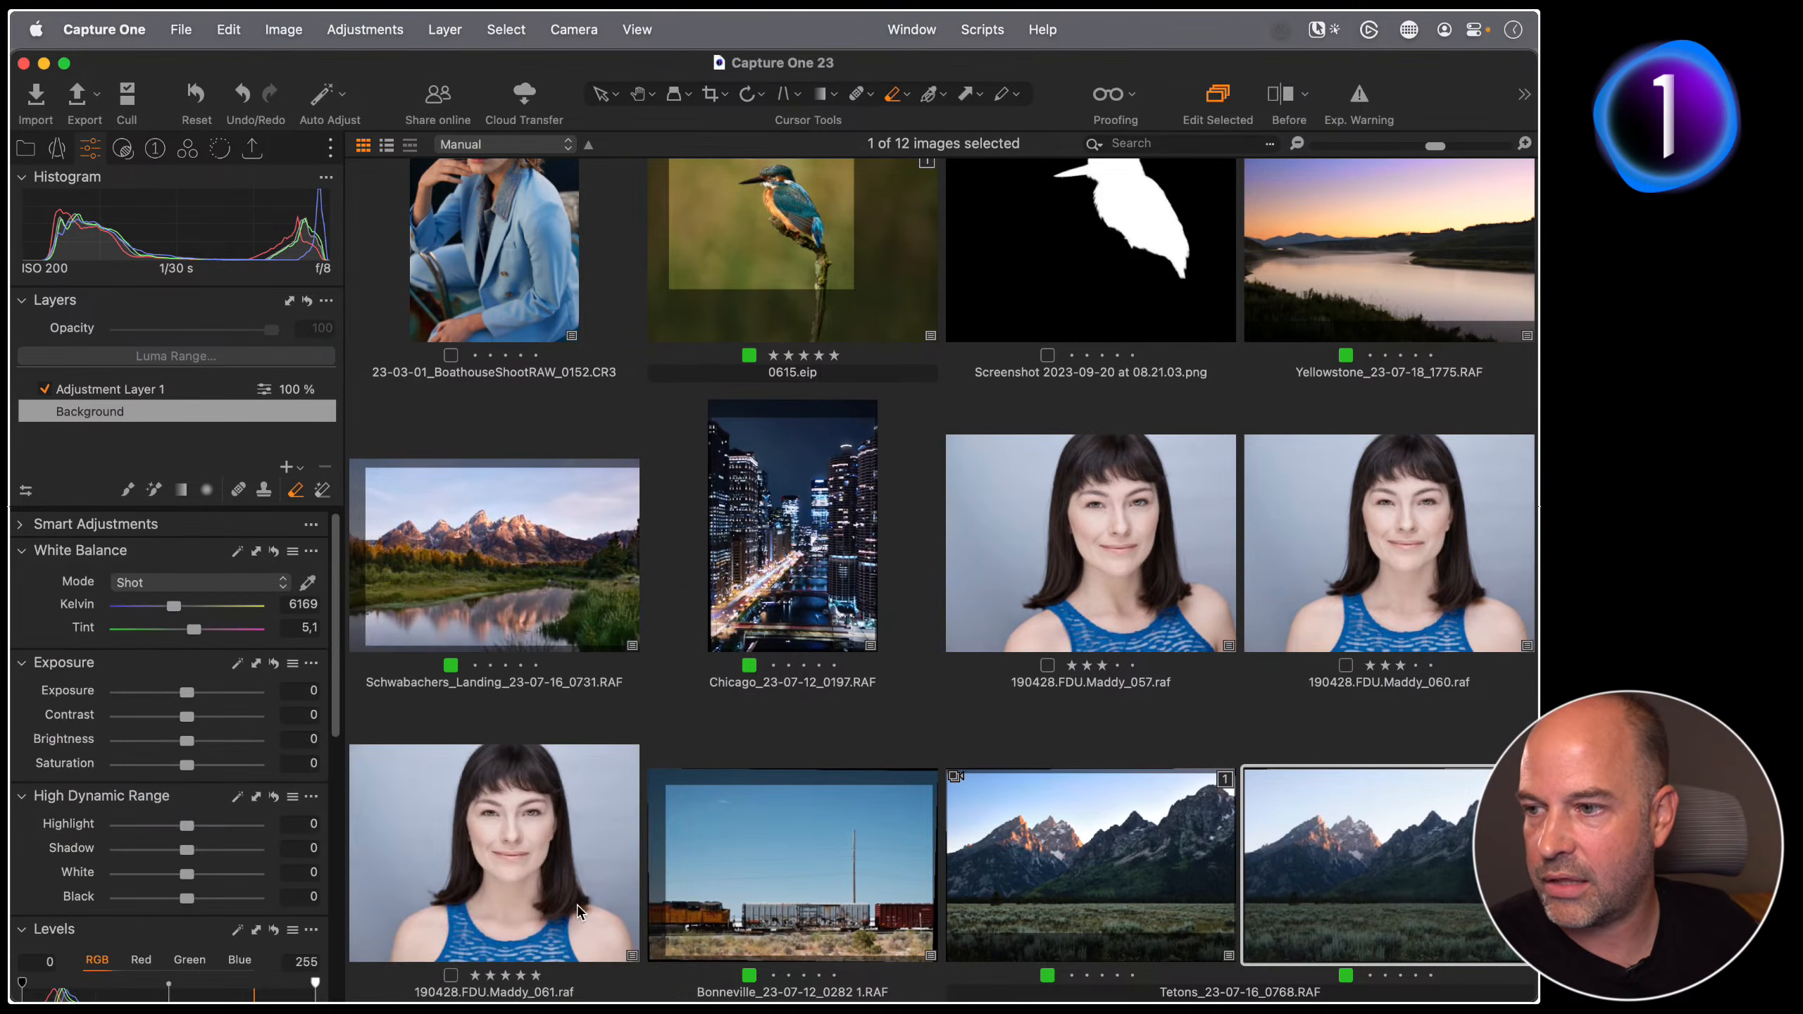
pyautogui.click(308, 303)
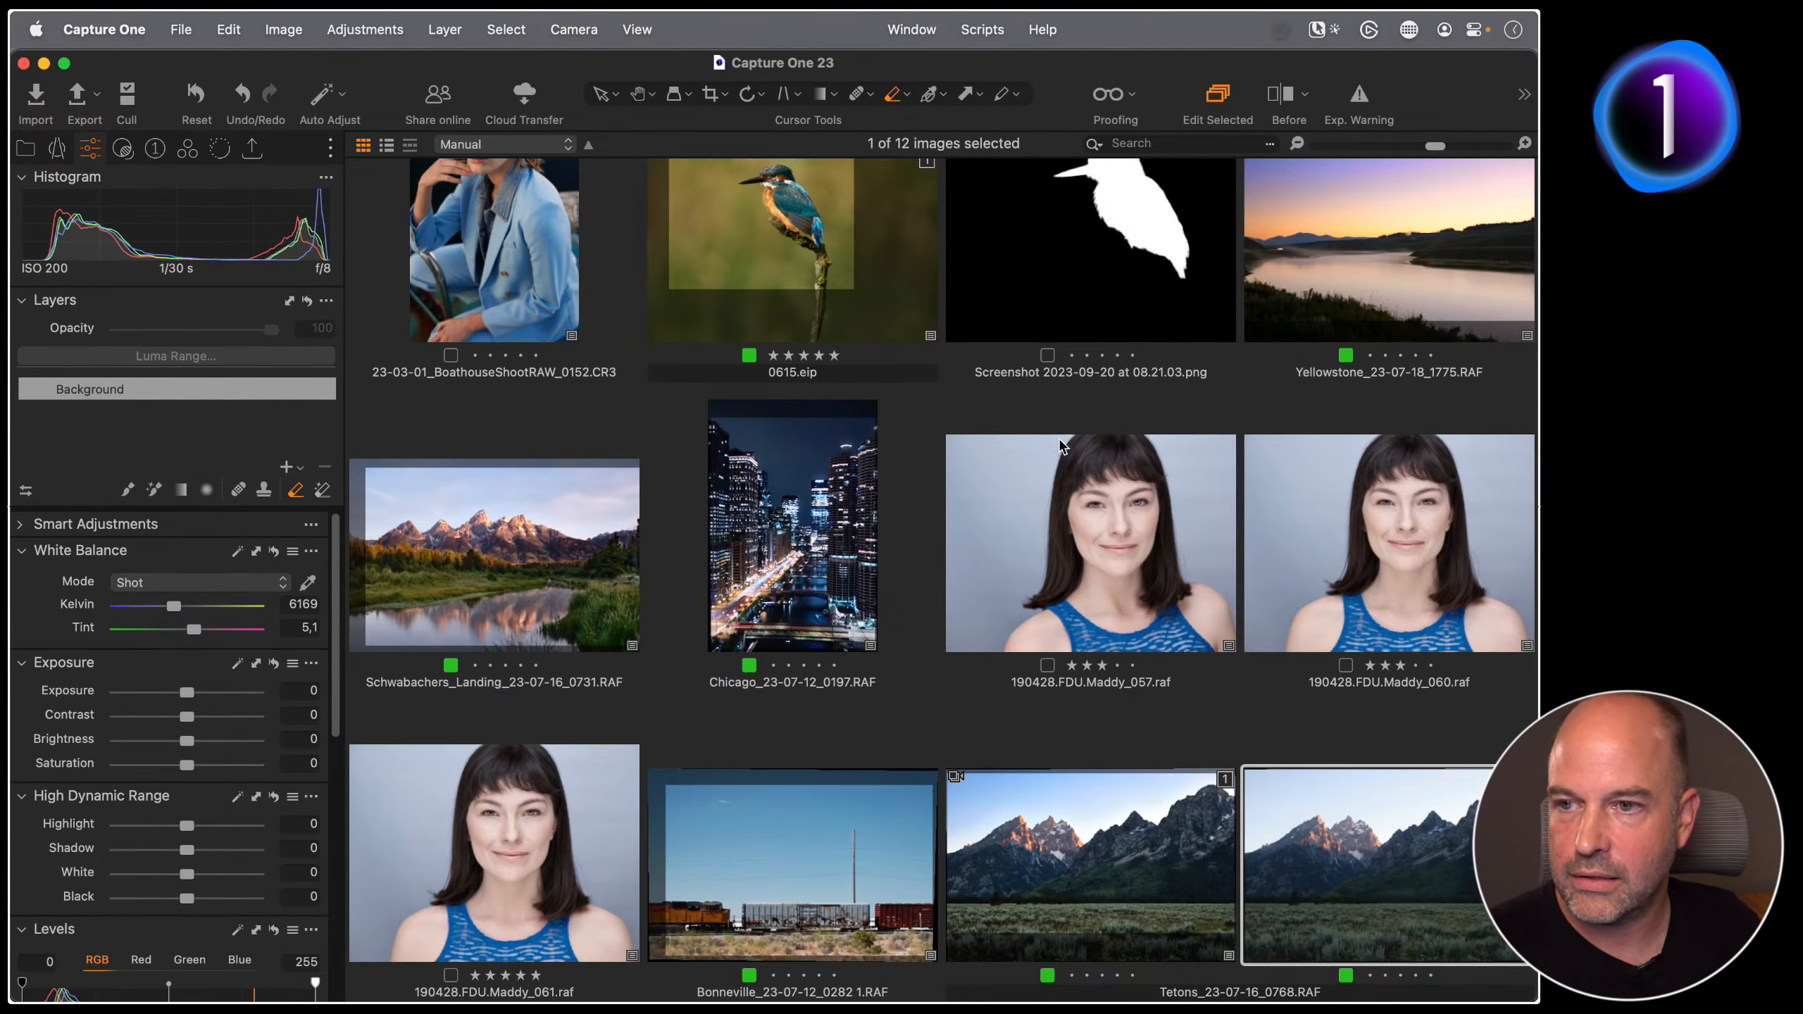
pyautogui.press('g')
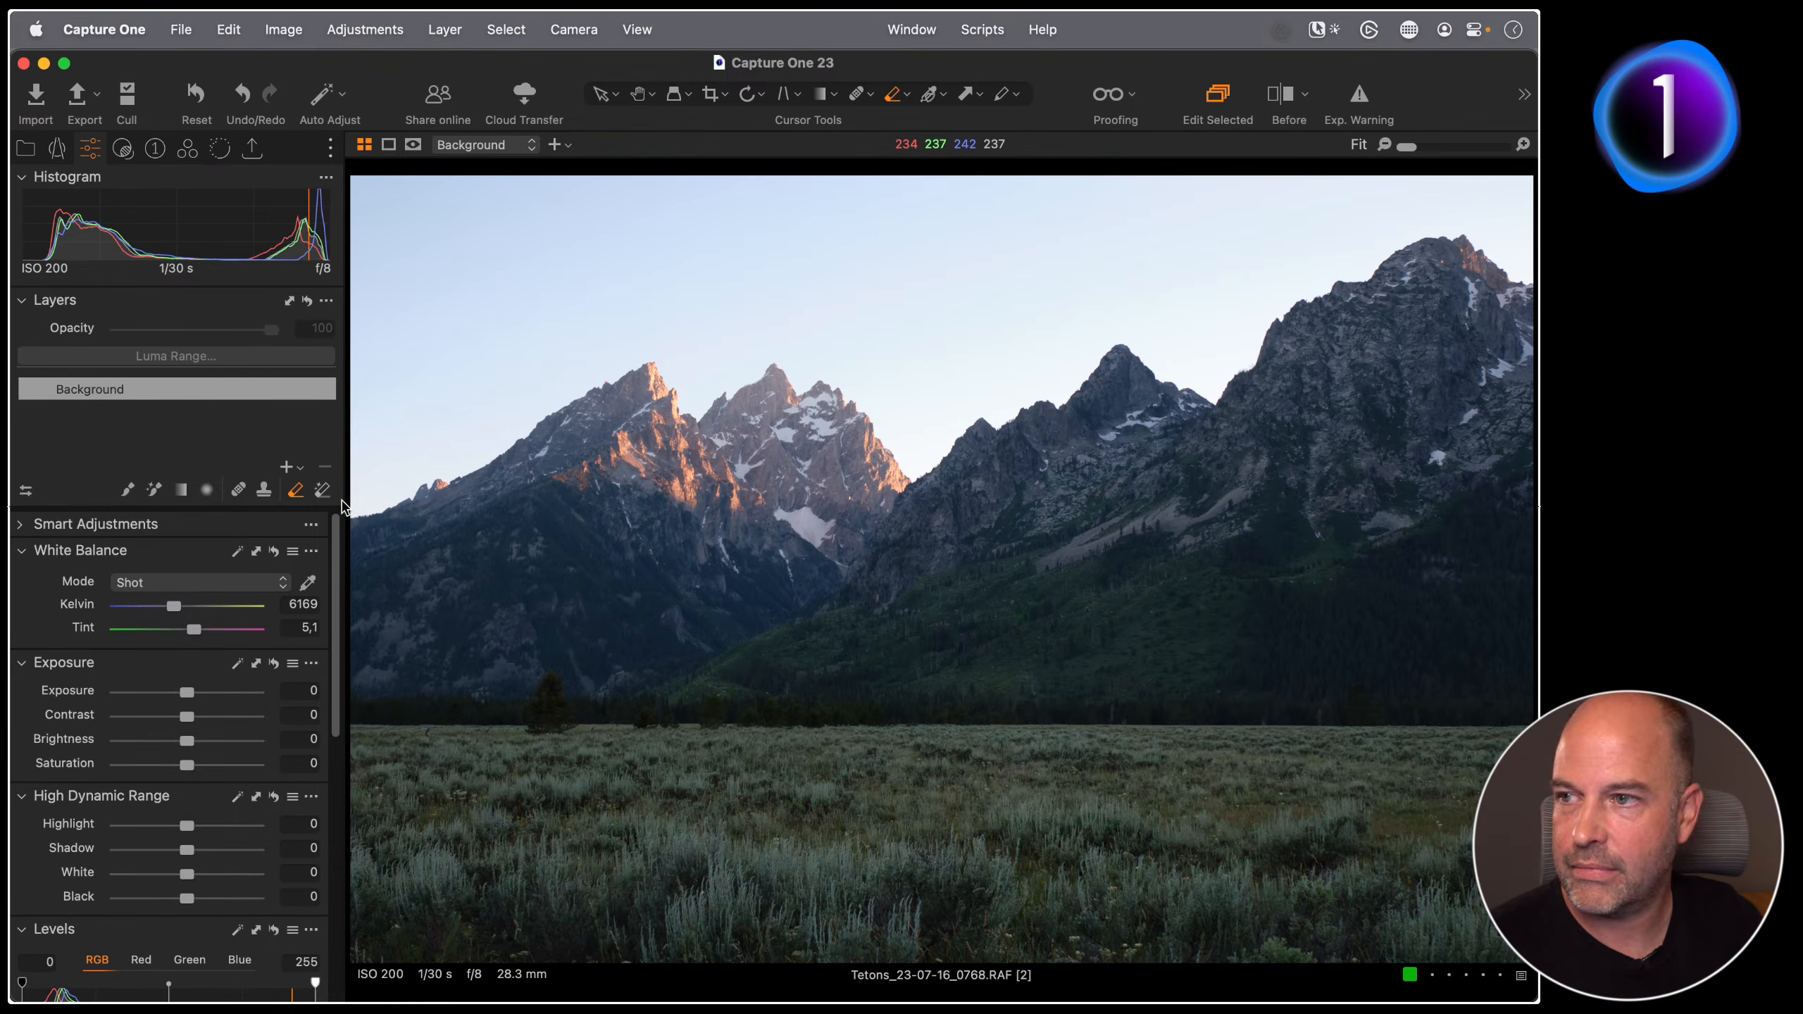
# Step: Open Chicago_23-07-12_0197.RAF and examine the bright windows of the two rear towers up close
pyautogui.press('alt+super+v')
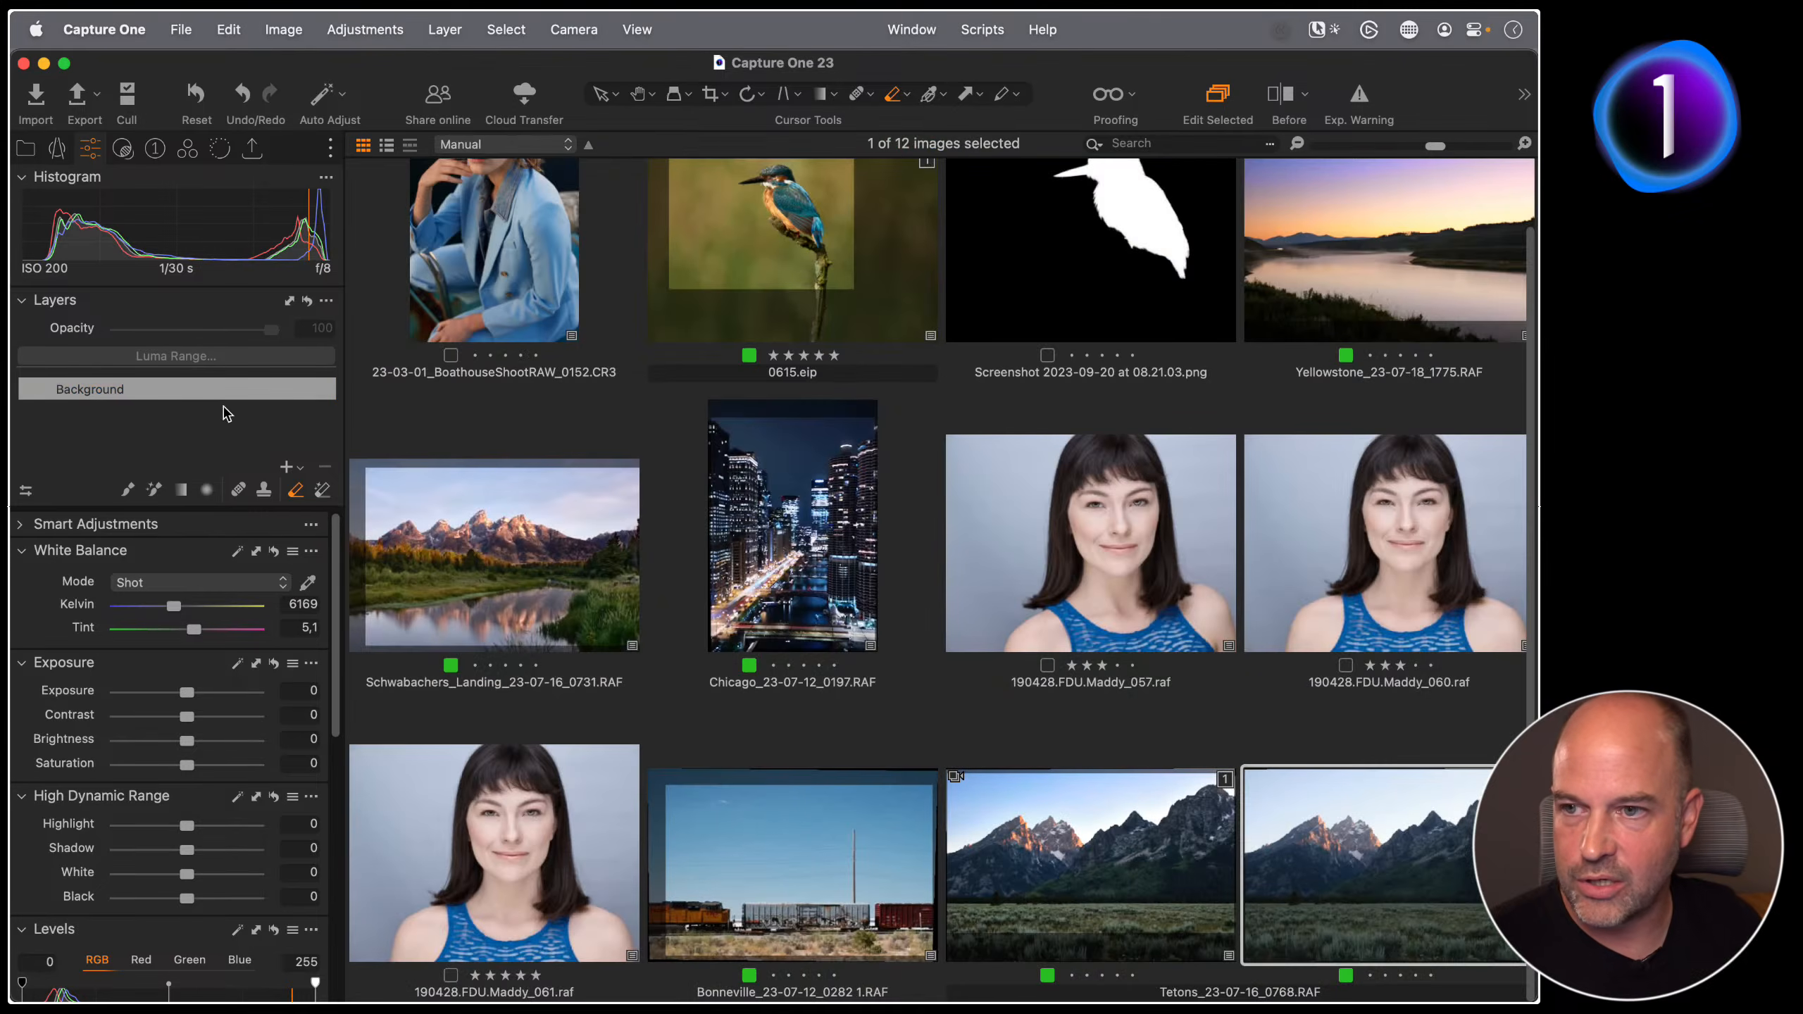
pyautogui.doubleClick(819, 536)
pyautogui.click(325, 467)
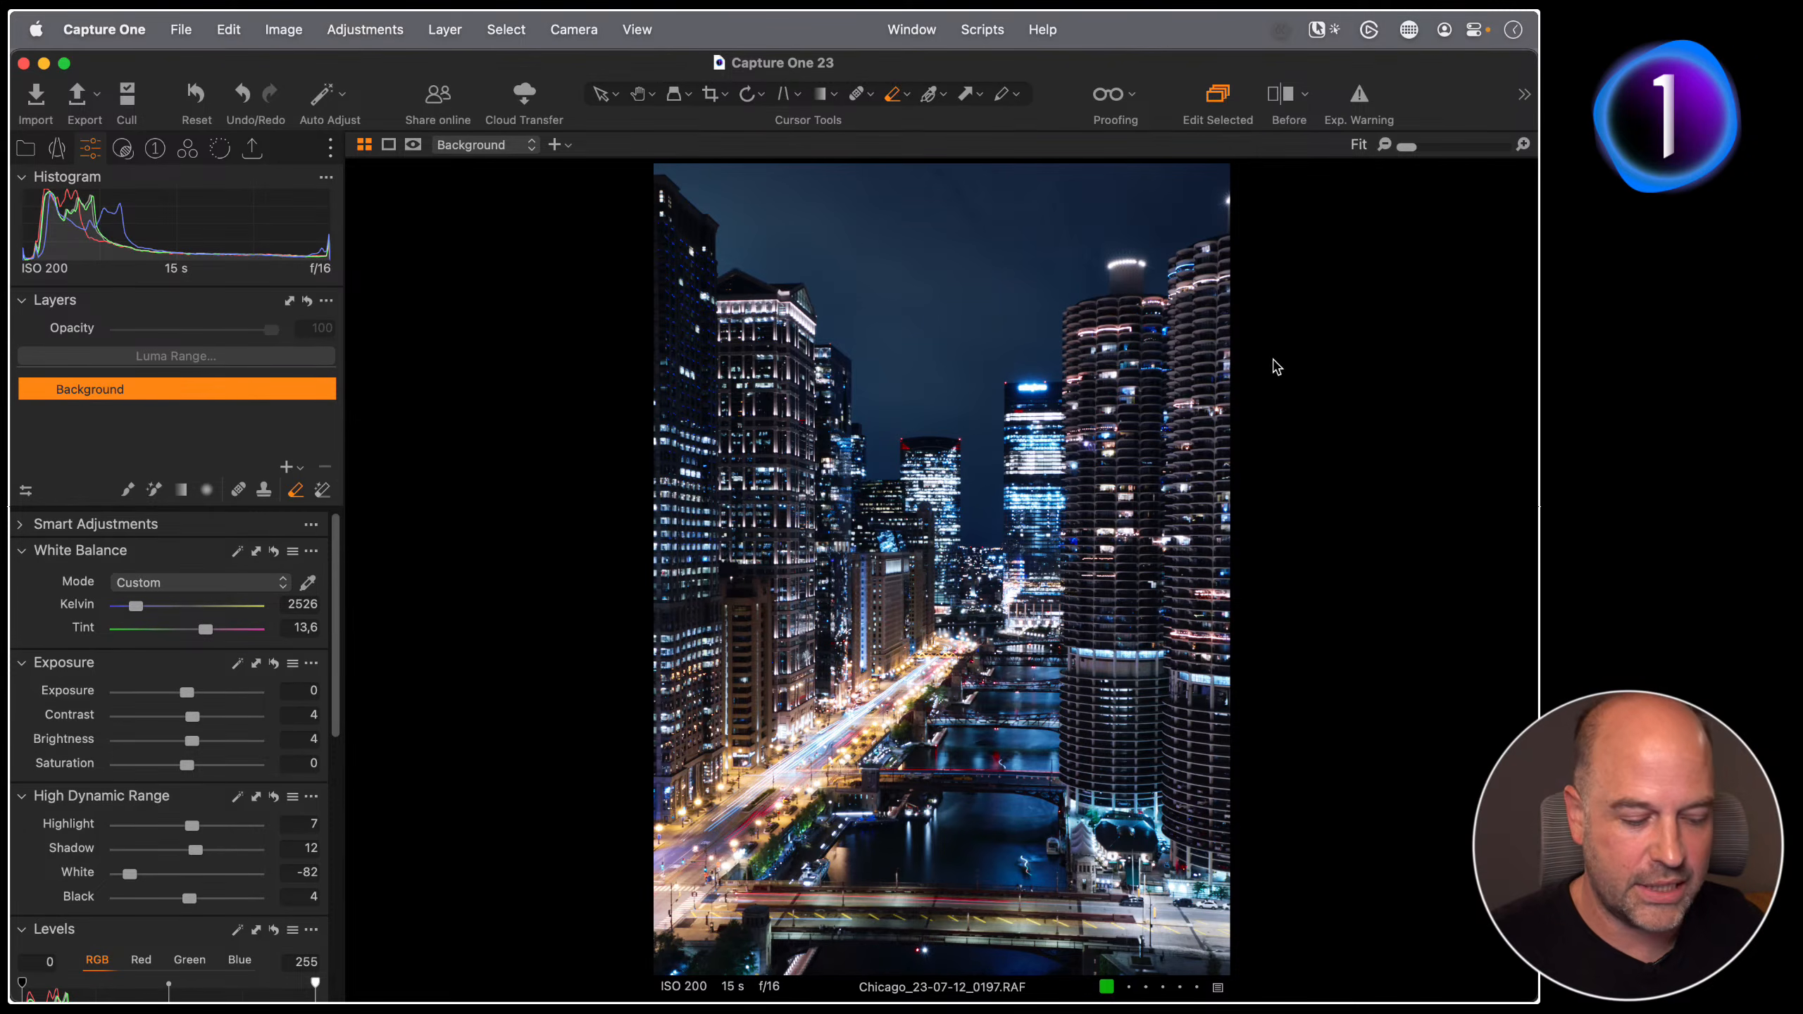
pyautogui.doubleClick(1047, 454)
pyautogui.moveTo(967, 560)
pyautogui.mouseDown()
pyautogui.moveTo(978, 504)
pyautogui.moveTo(995, 567)
pyautogui.mouseUp()
pyautogui.moveTo(976, 639); pyautogui.dragTo(1035, 502)
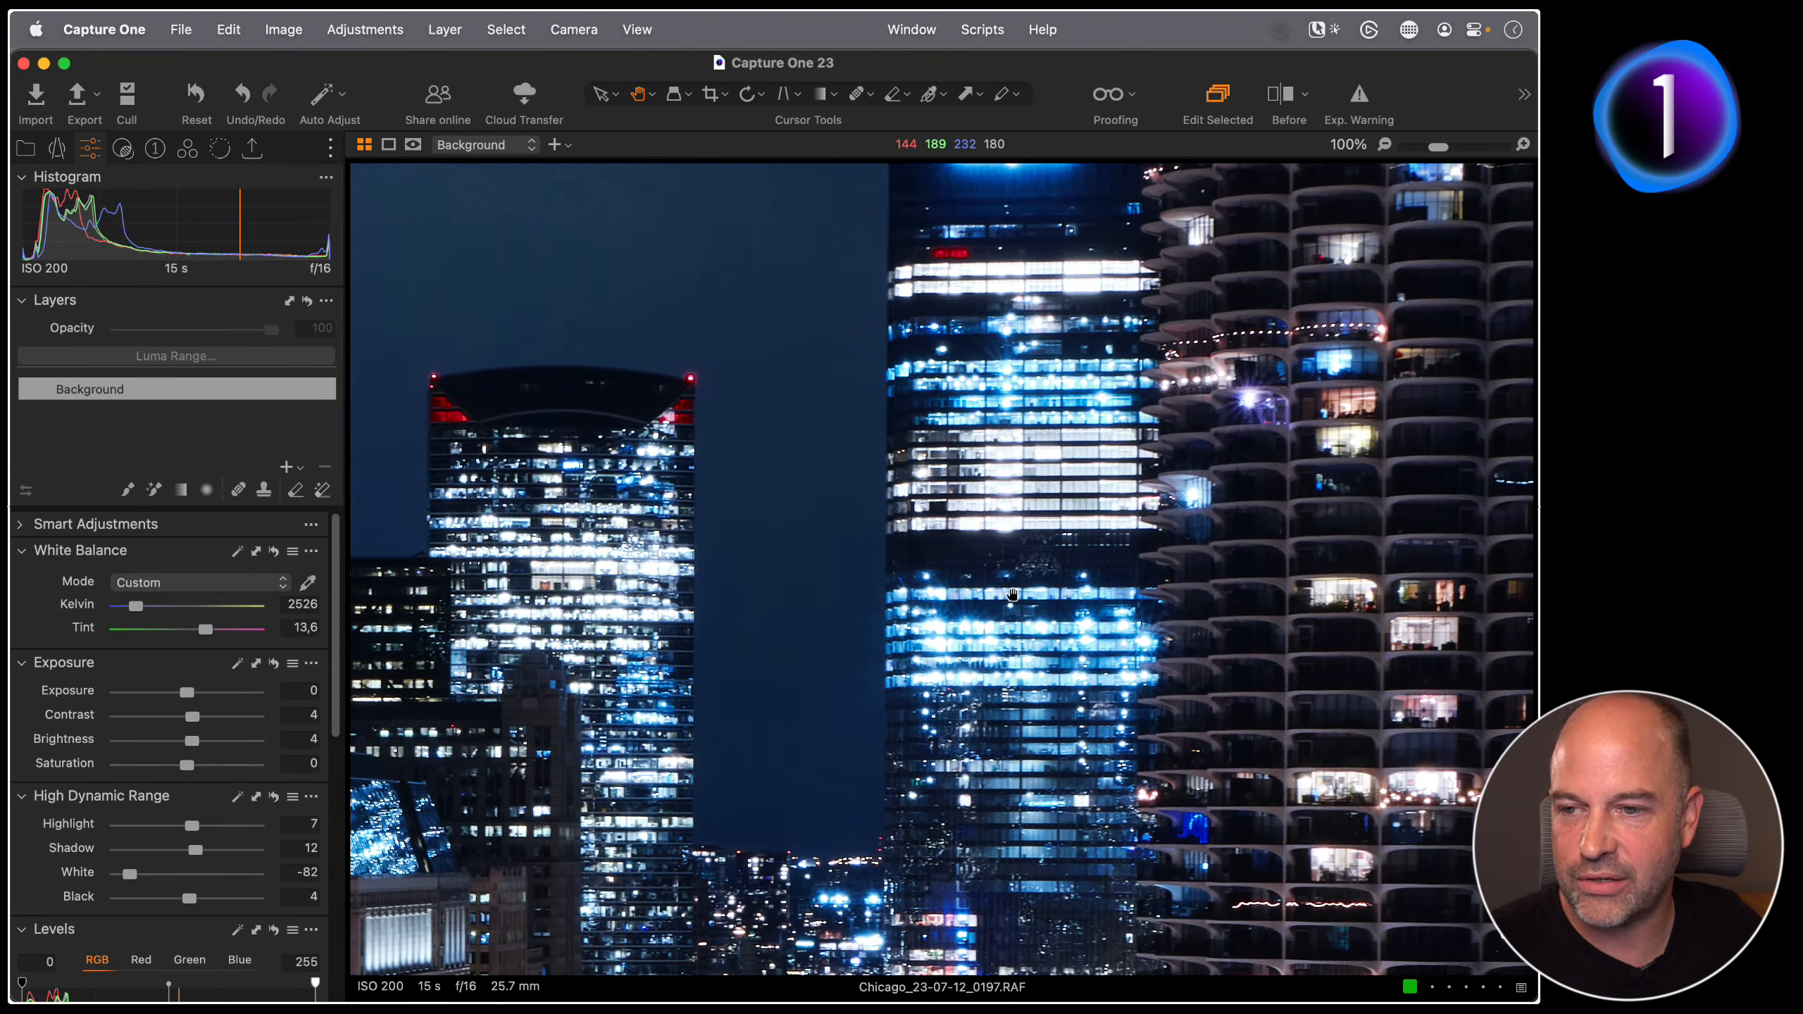
pyautogui.doubleClick(1071, 709)
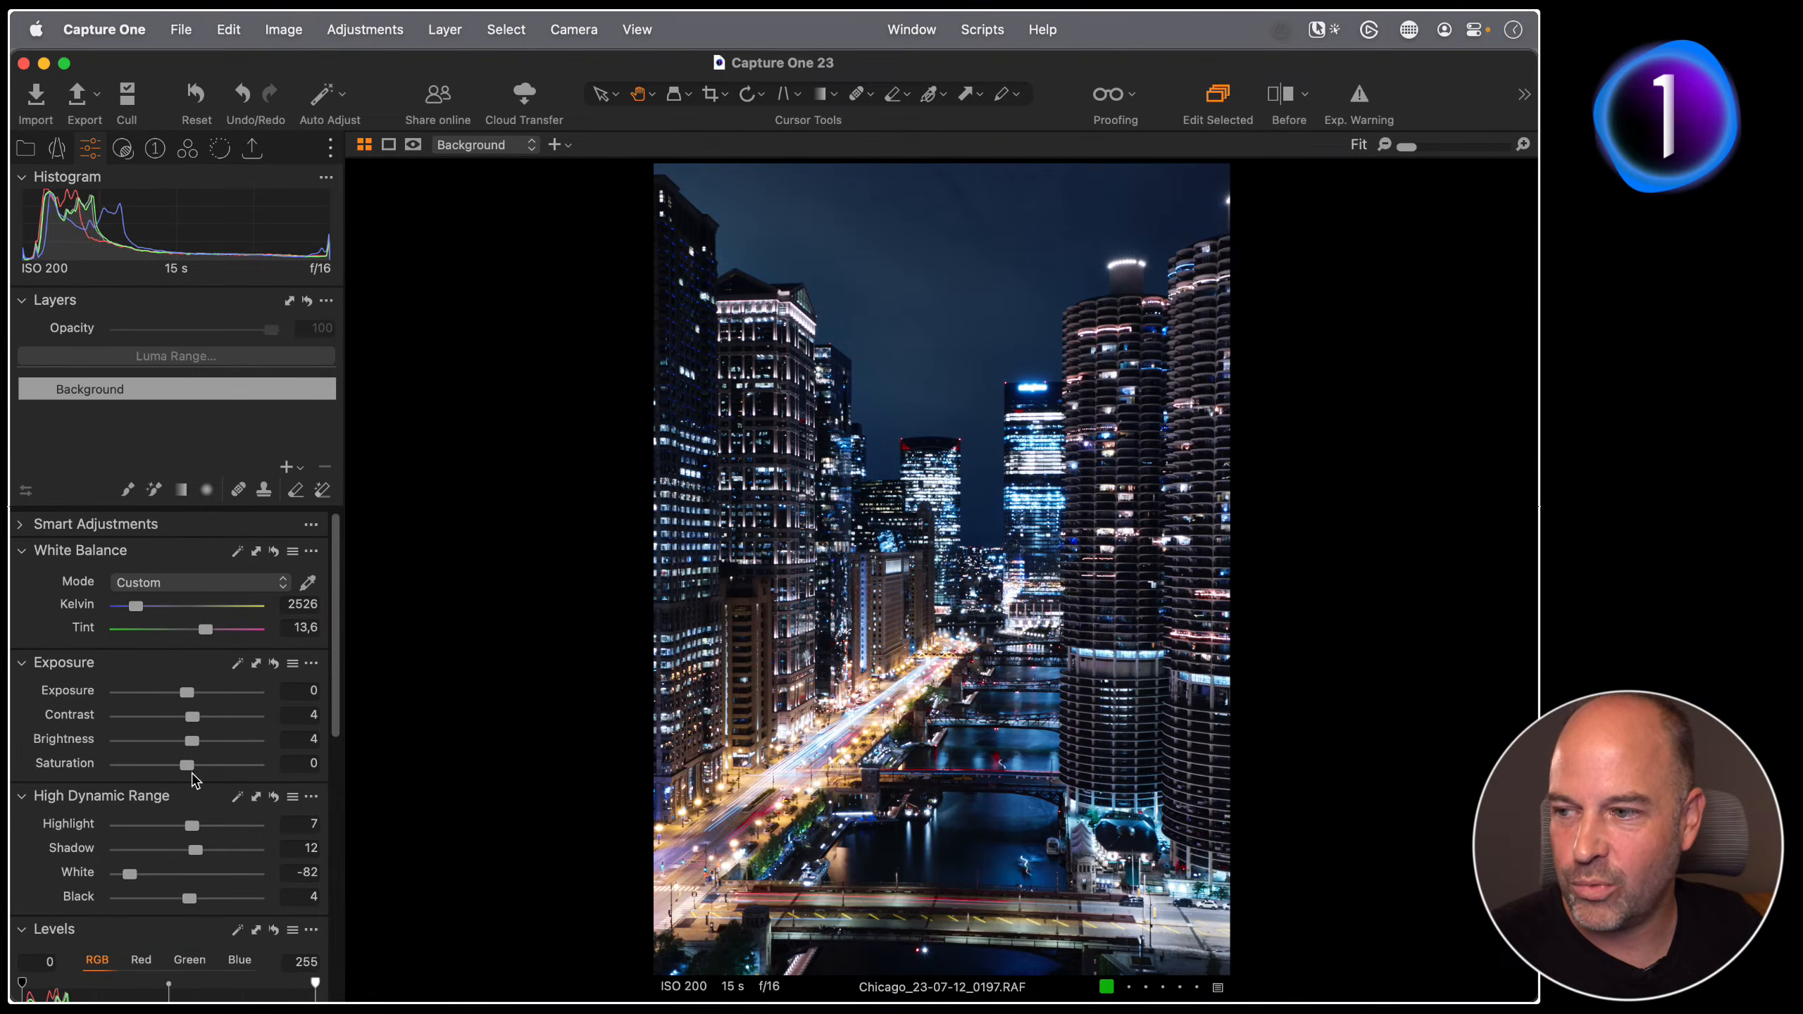
# Step: Set the Background layer's Highlight to -5 and inspect the rear towers' bright windows at 100%
pyautogui.scroll(-2, 195, 781)
pyautogui.moveTo(194, 760)
pyautogui.mouseDown()
pyautogui.moveTo(118, 757)
pyautogui.moveTo(213, 755)
pyautogui.moveTo(99, 758)
pyautogui.moveTo(183, 773)
pyautogui.mouseUp()
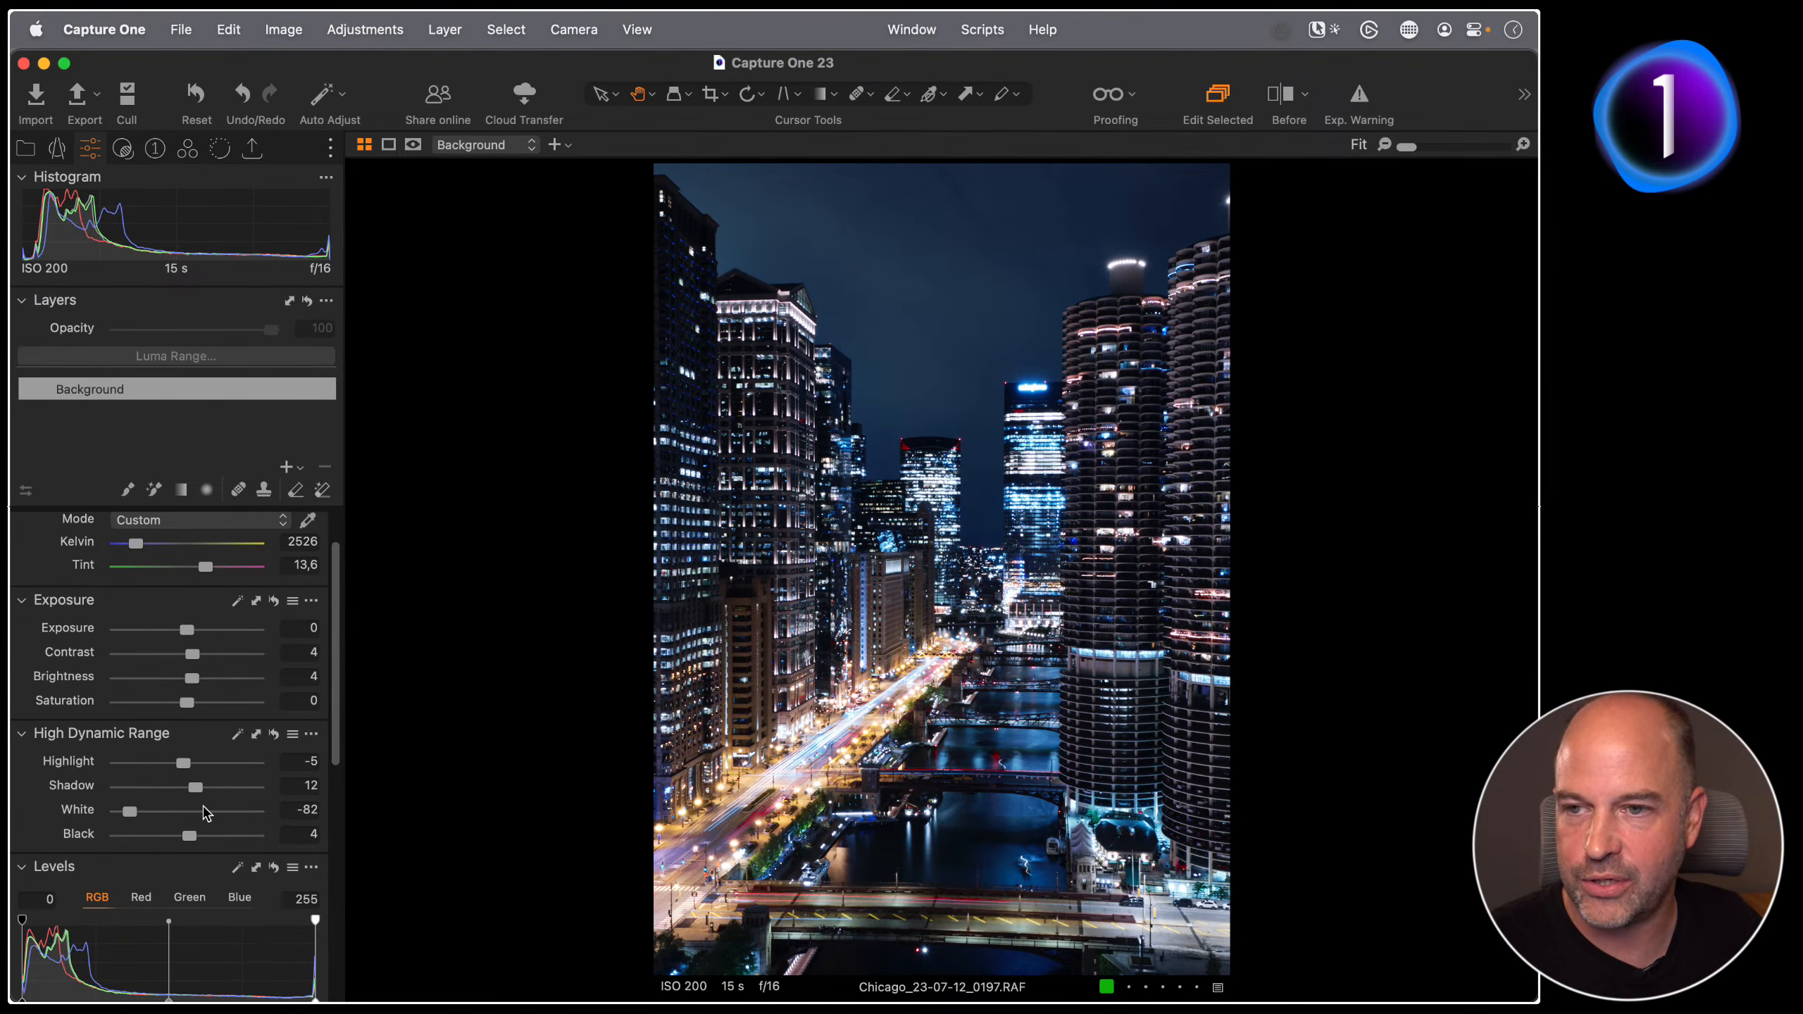
pyautogui.doubleClick(1058, 471)
pyautogui.moveTo(877, 262)
pyautogui.mouseDown()
pyautogui.moveTo(879, 305)
pyautogui.moveTo(875, 288)
pyautogui.mouseUp()
pyautogui.moveTo(909, 554); pyautogui.dragTo(986, 535)
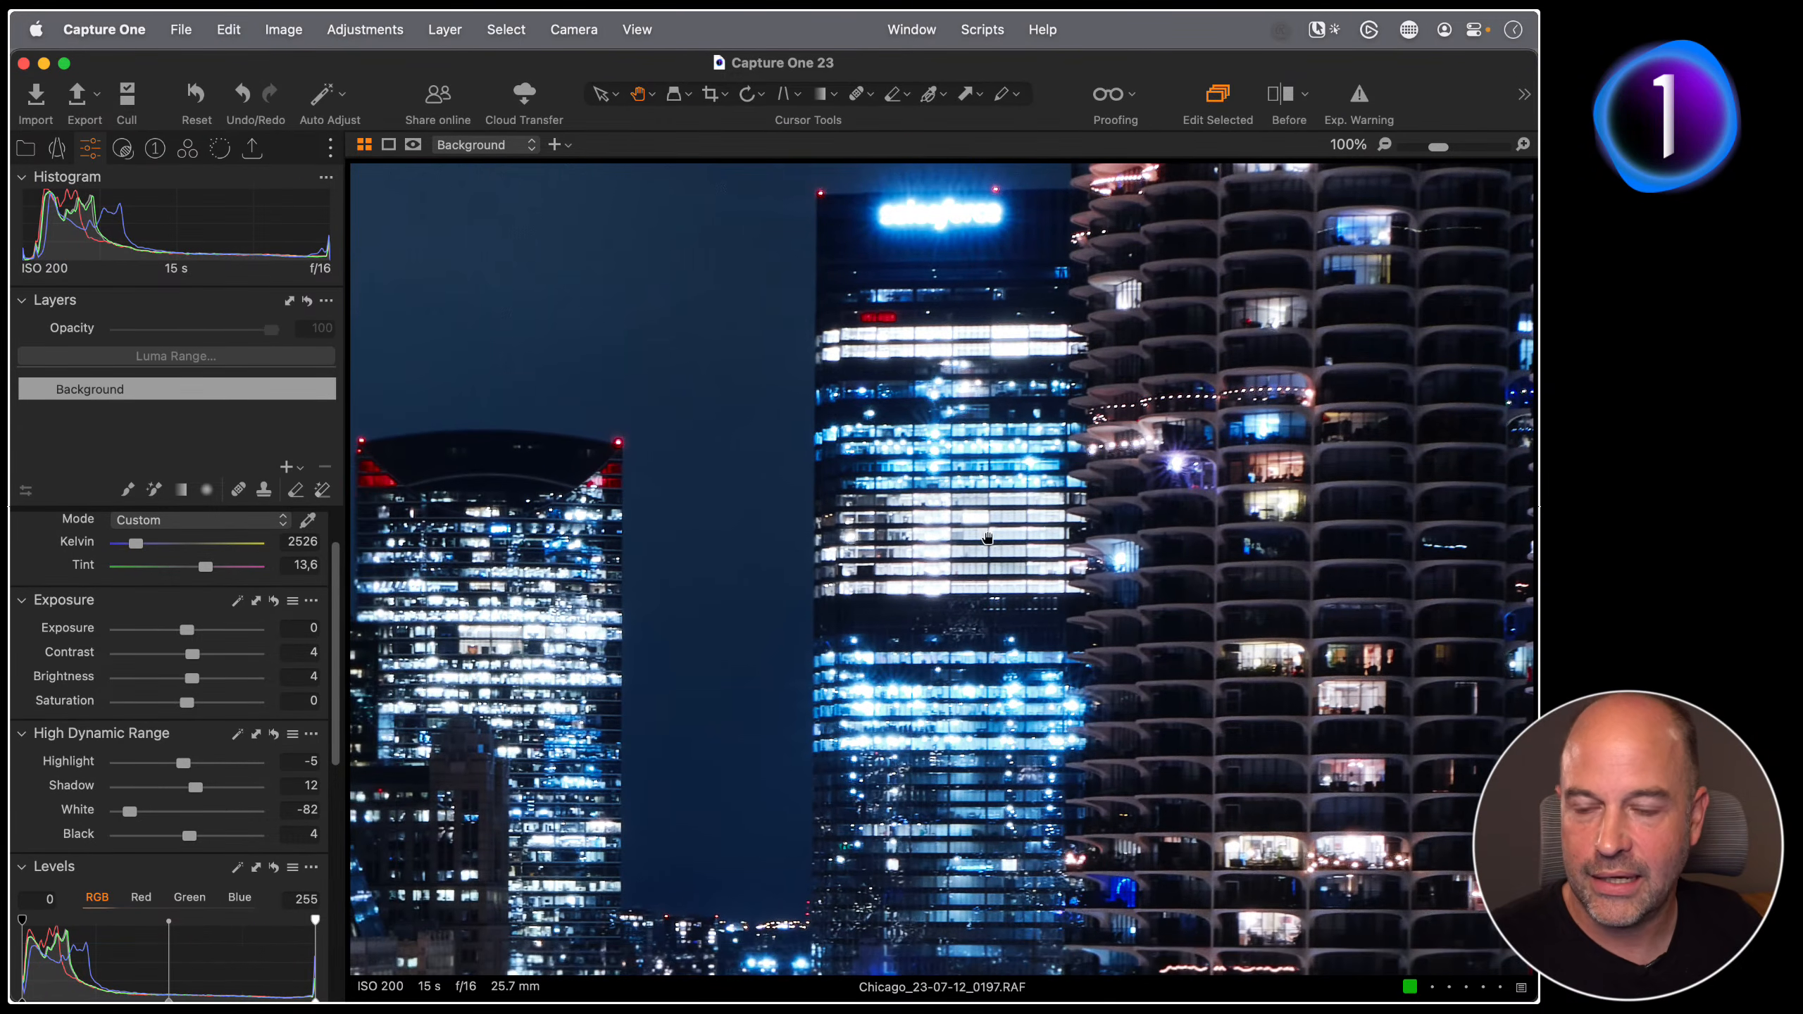
# Step: Add a new adjustment layer named "building rear" for the towers in the background
pyautogui.press('super+minus')
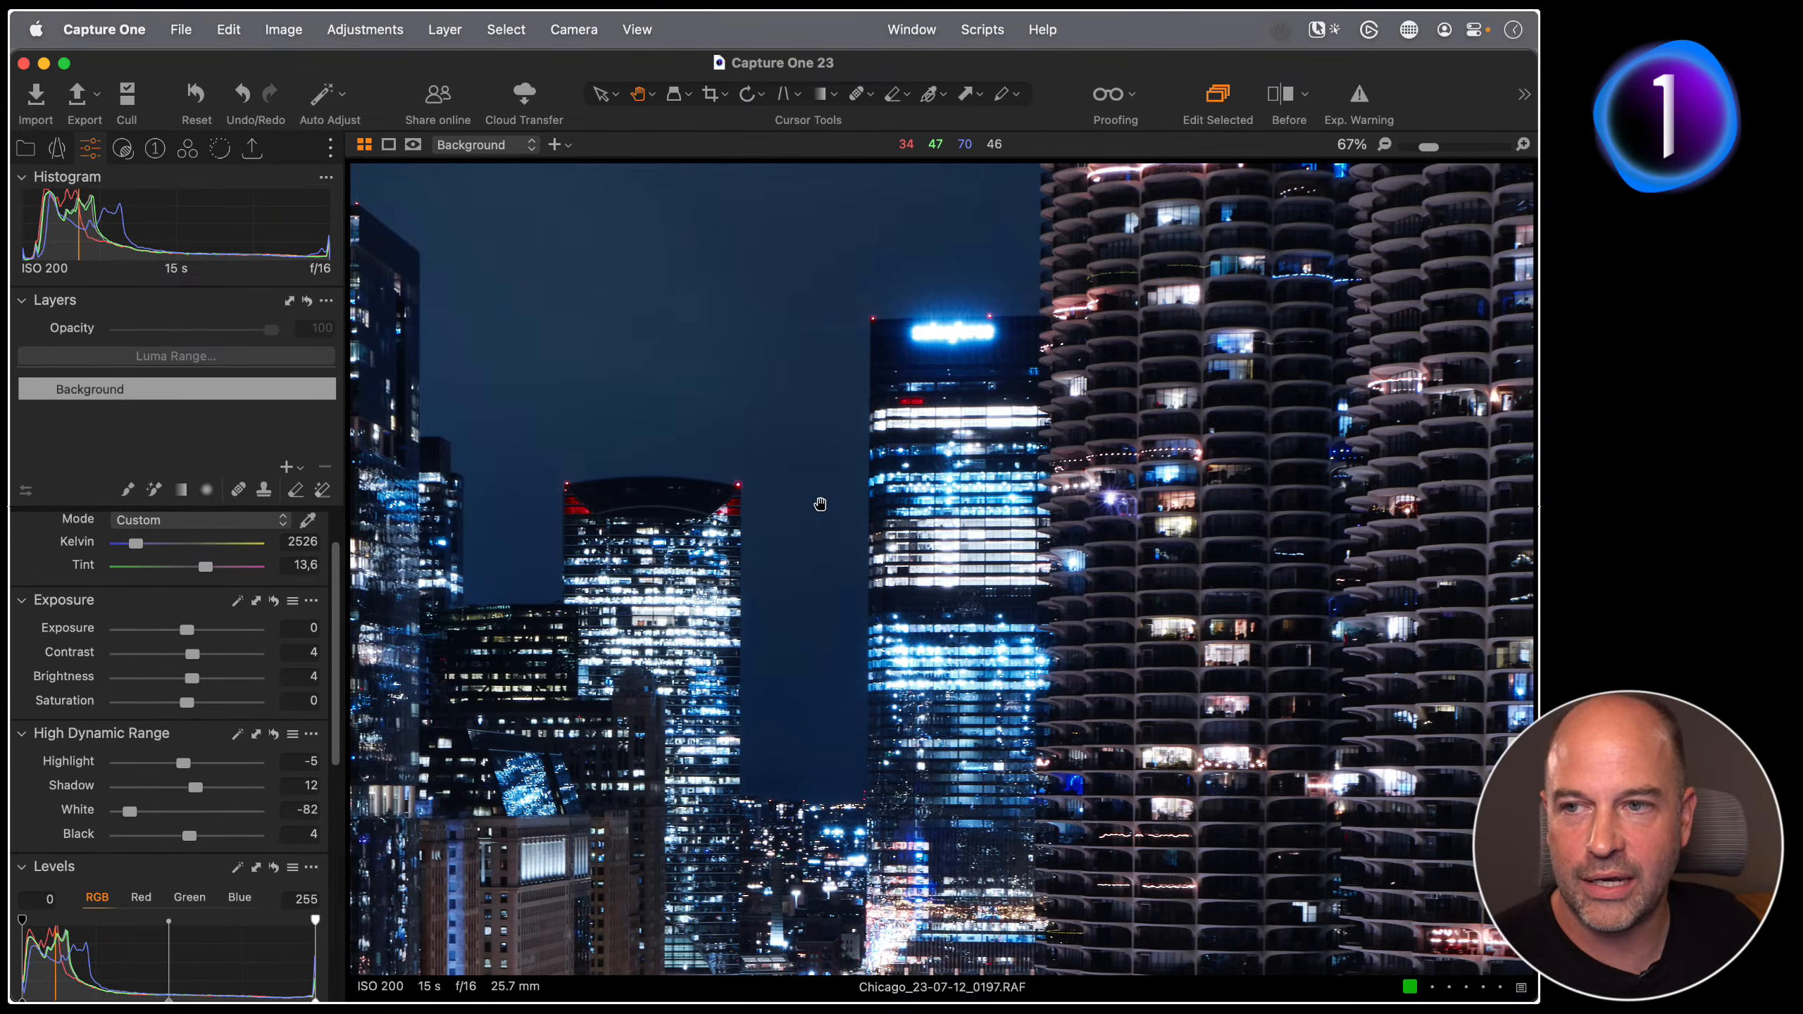
pyautogui.moveTo(823, 500); pyautogui.dragTo(821, 423)
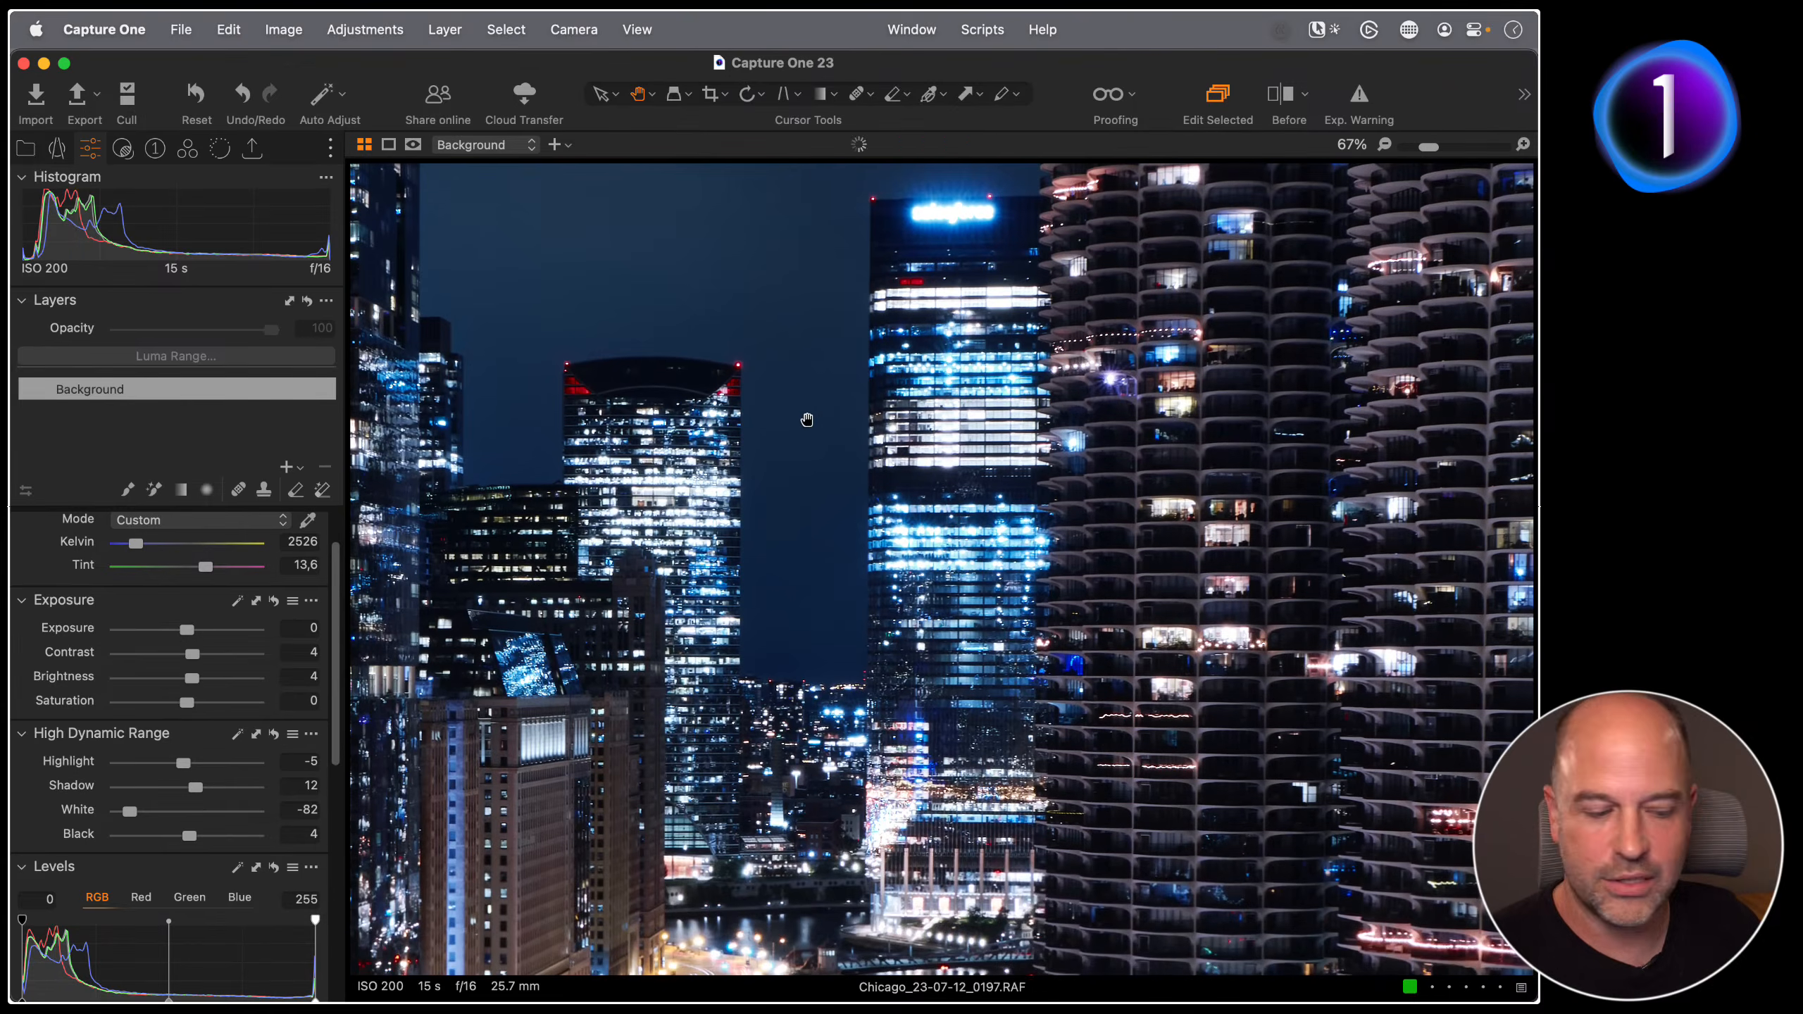
pyautogui.press('super+minus')
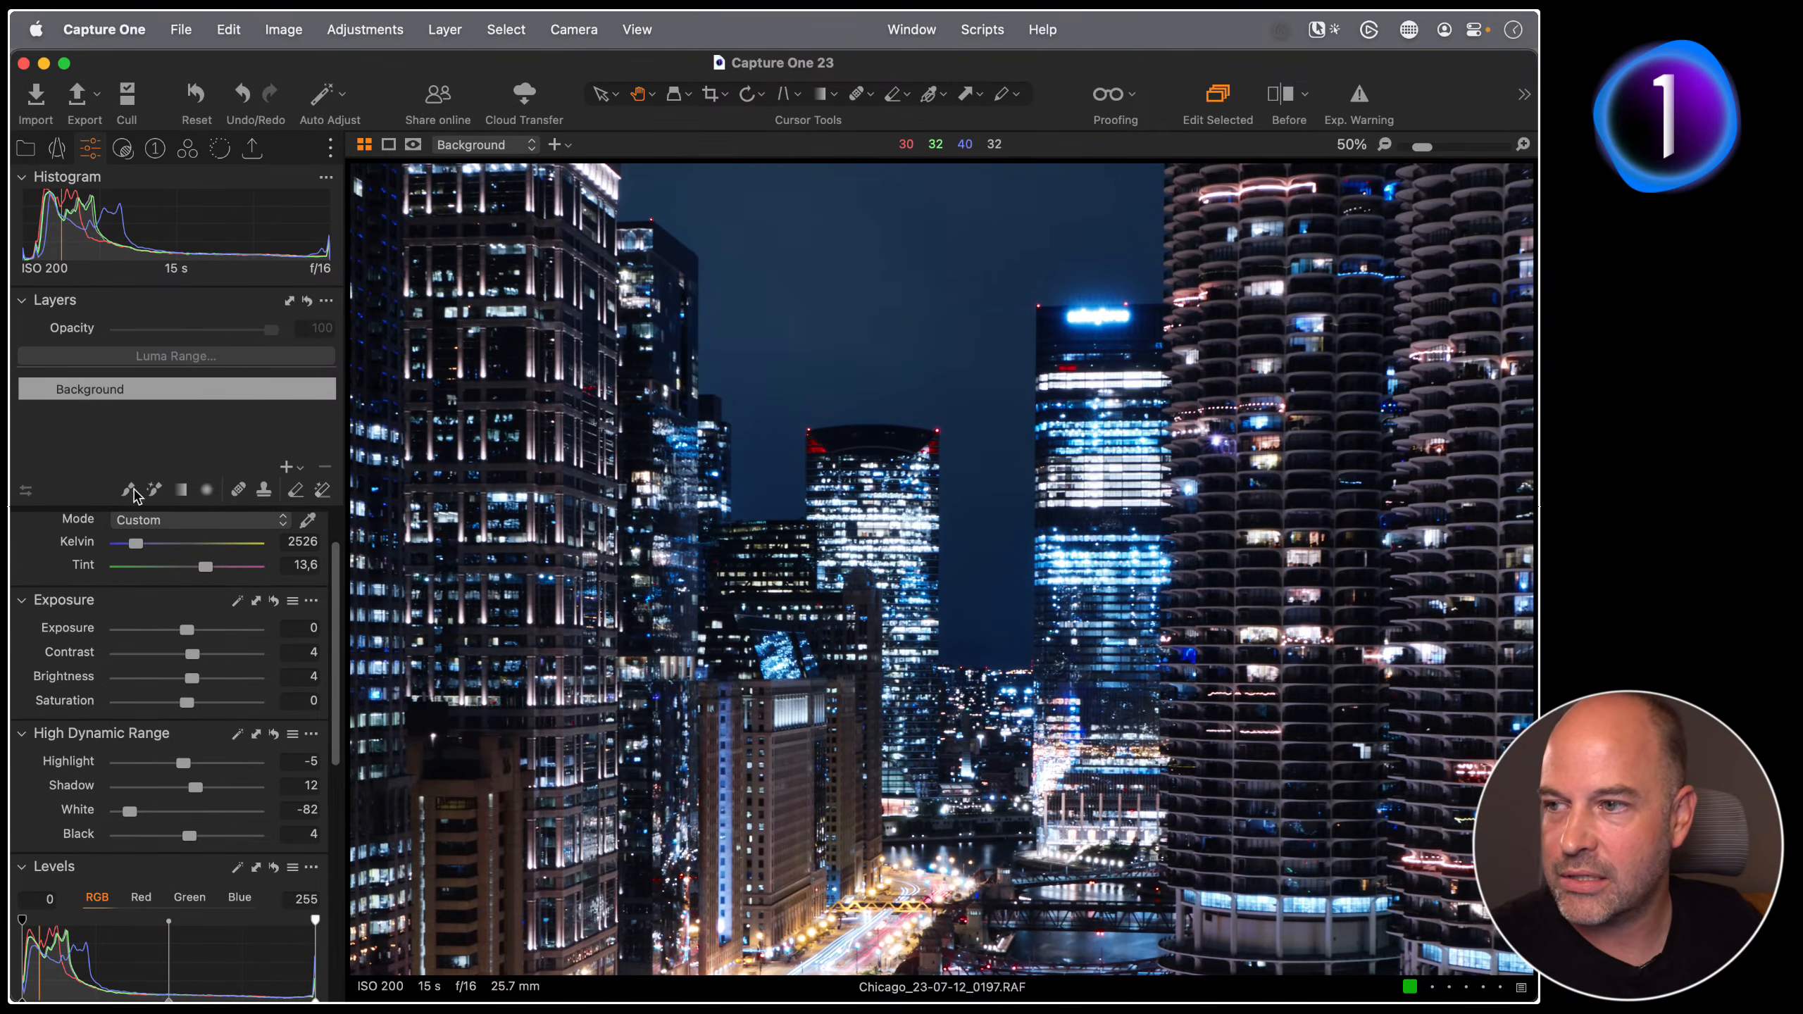
pyautogui.click(287, 469)
pyautogui.doubleClick(113, 390)
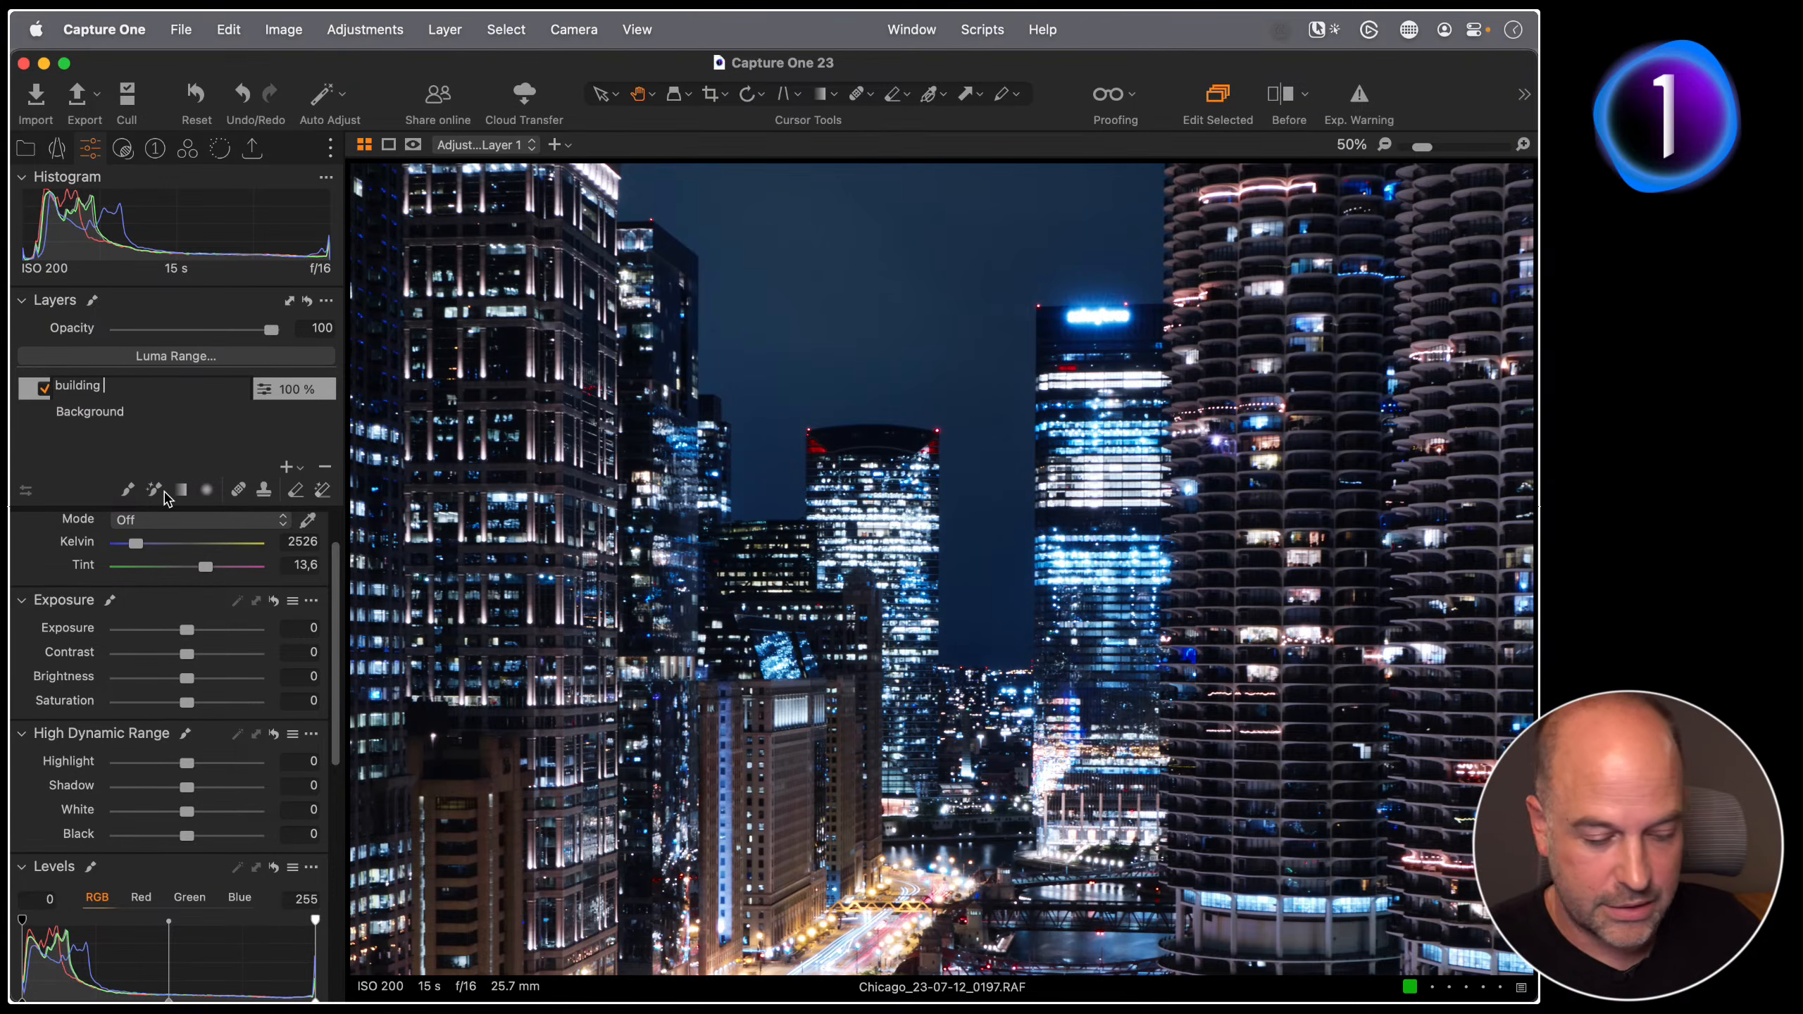
pyautogui.press('Return')
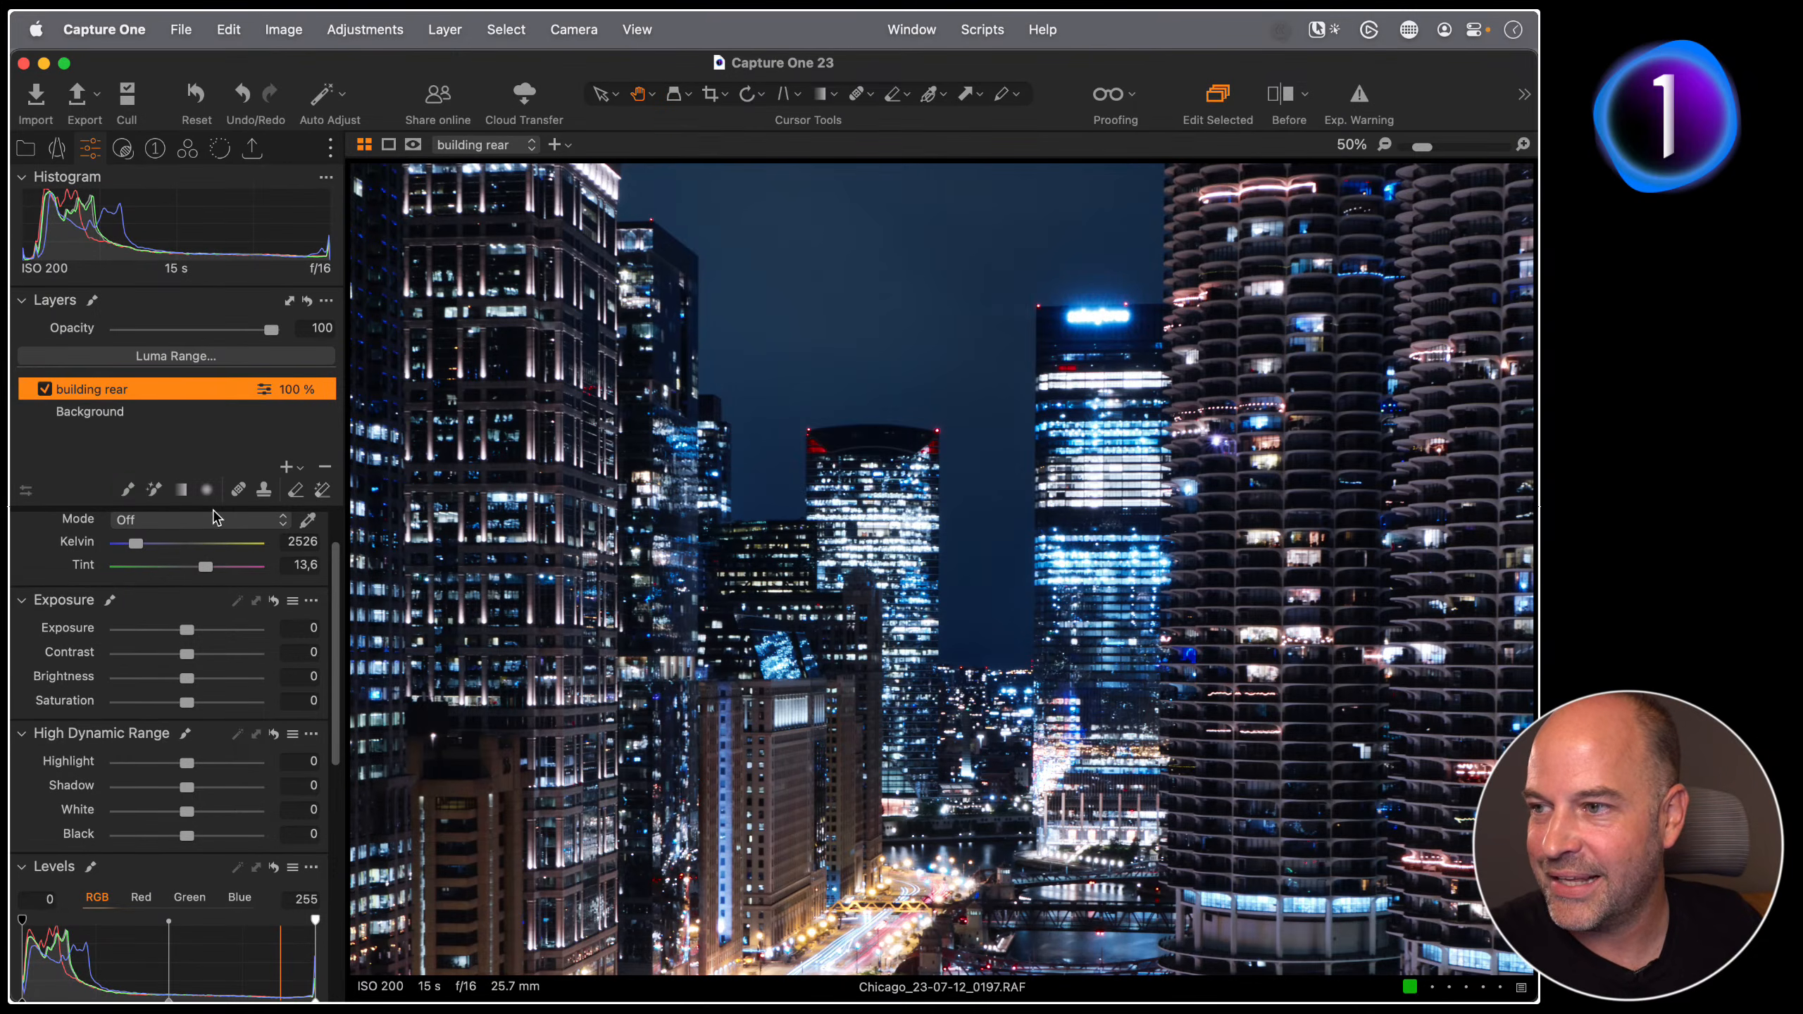
# Step: Paint a mask over the two rear towers and the buildings between them, using a smaller brush with Flow 100
pyautogui.click(130, 490)
pyautogui.rightClick(958, 484)
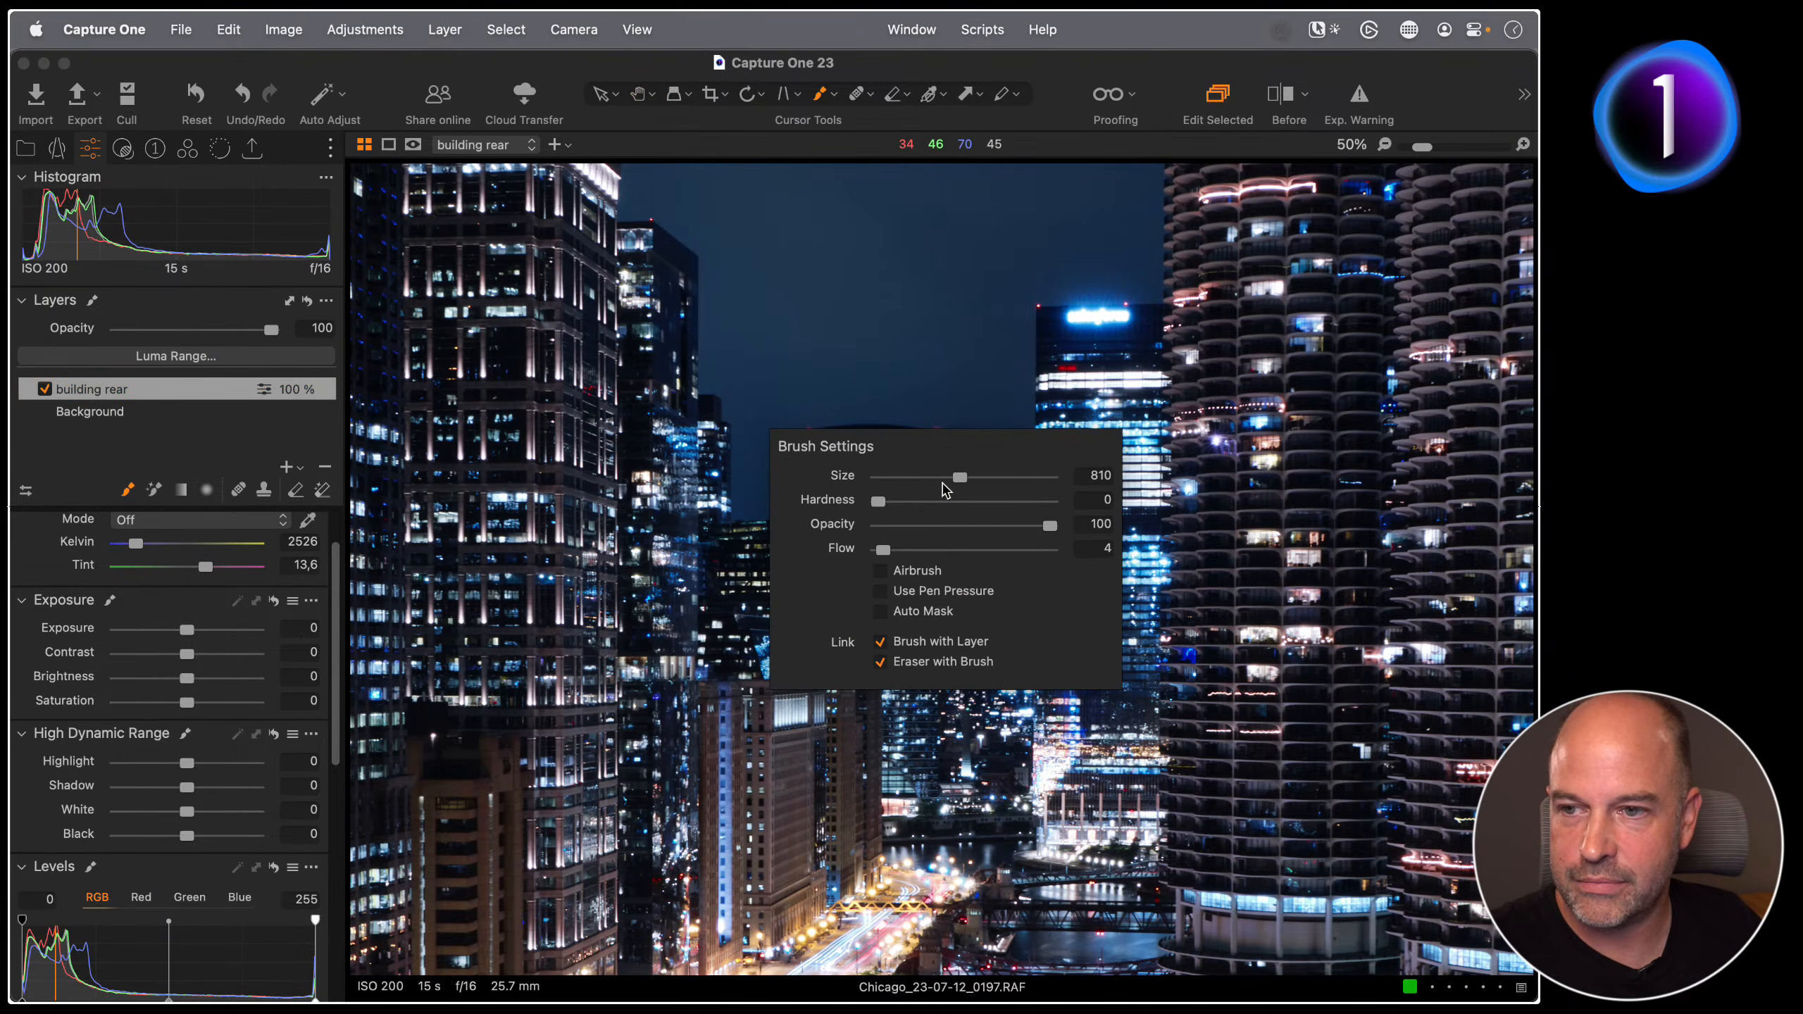
pyautogui.moveTo(960, 478); pyautogui.dragTo(938, 477)
pyautogui.moveTo(883, 550); pyautogui.dragTo(1078, 552)
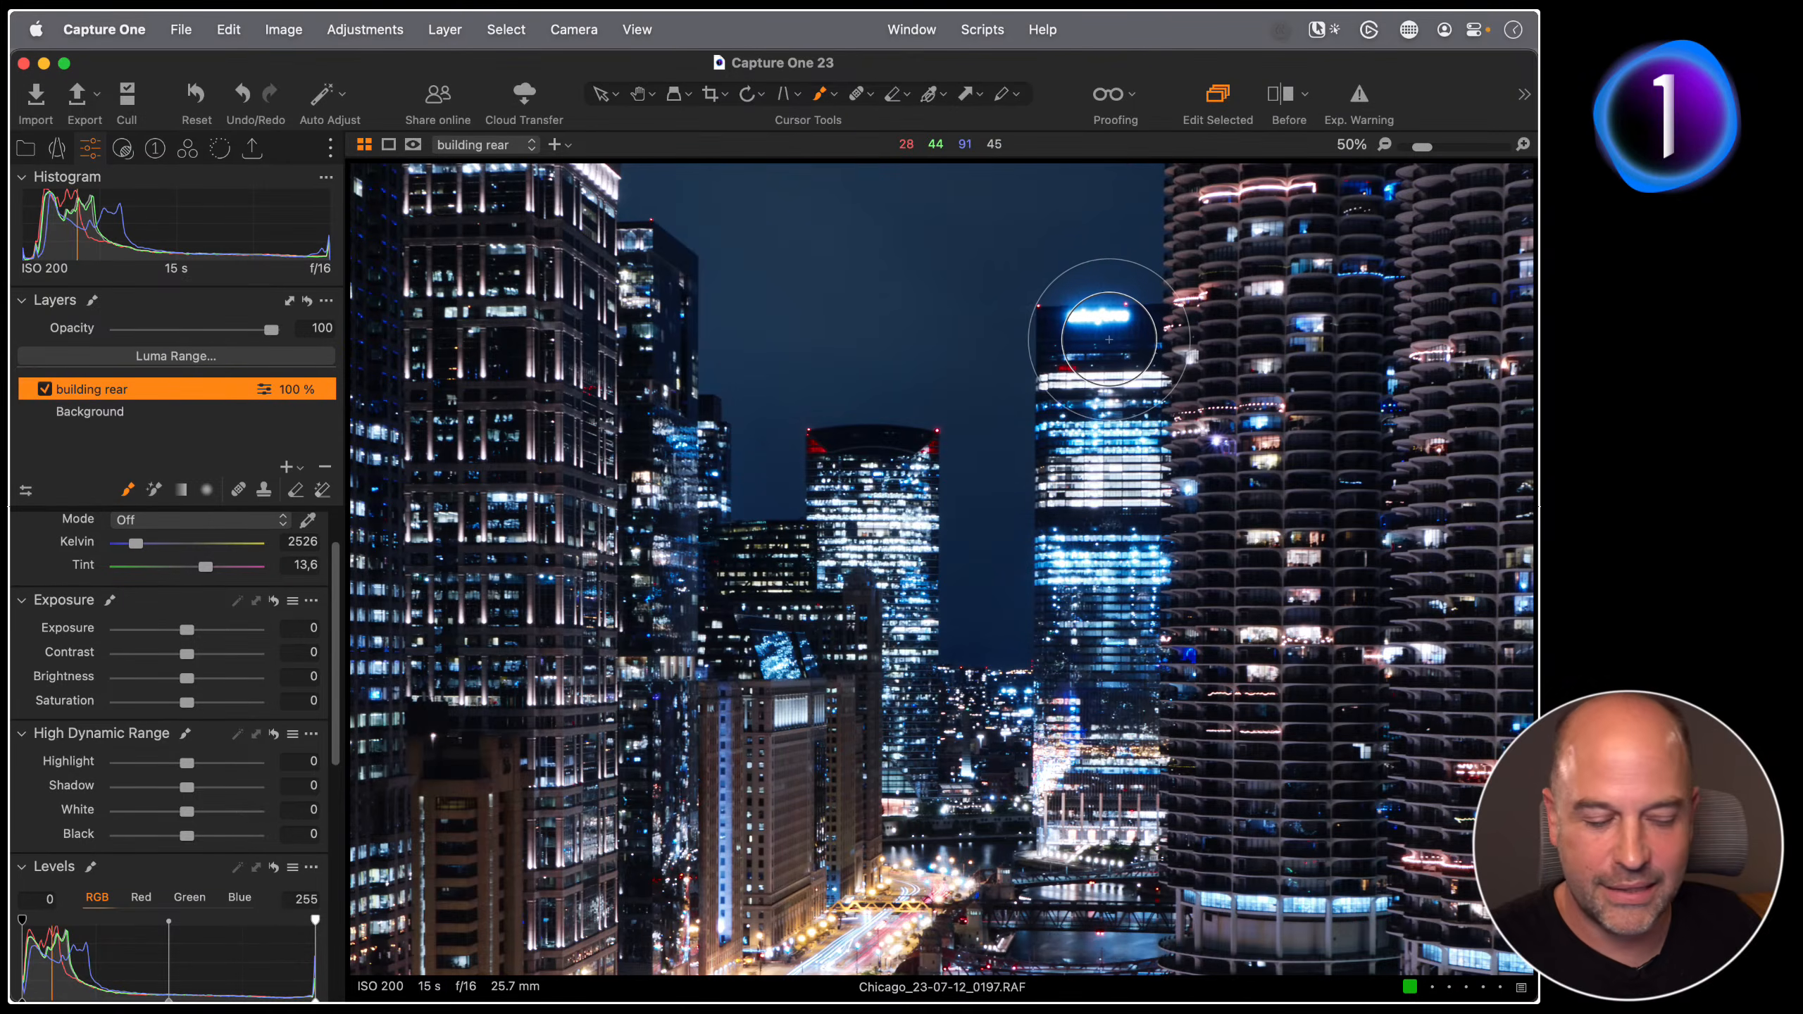
pyautogui.moveTo(1096, 335)
pyautogui.mouseDown()
pyautogui.moveTo(1072, 633)
pyautogui.moveTo(1092, 634)
pyautogui.moveTo(1119, 549)
pyautogui.moveTo(1123, 348)
pyautogui.moveTo(1136, 679)
pyautogui.moveTo(1030, 804)
pyautogui.moveTo(1072, 817)
pyautogui.moveTo(1147, 736)
pyautogui.moveTo(988, 716)
pyautogui.moveTo(919, 744)
pyautogui.moveTo(900, 494)
pyautogui.moveTo(856, 466)
pyautogui.moveTo(886, 465)
pyautogui.moveTo(856, 549)
pyautogui.moveTo(918, 563)
pyautogui.moveTo(861, 561)
pyautogui.moveTo(951, 724)
pyautogui.moveTo(932, 792)
pyautogui.moveTo(880, 781)
pyautogui.mouseUp()
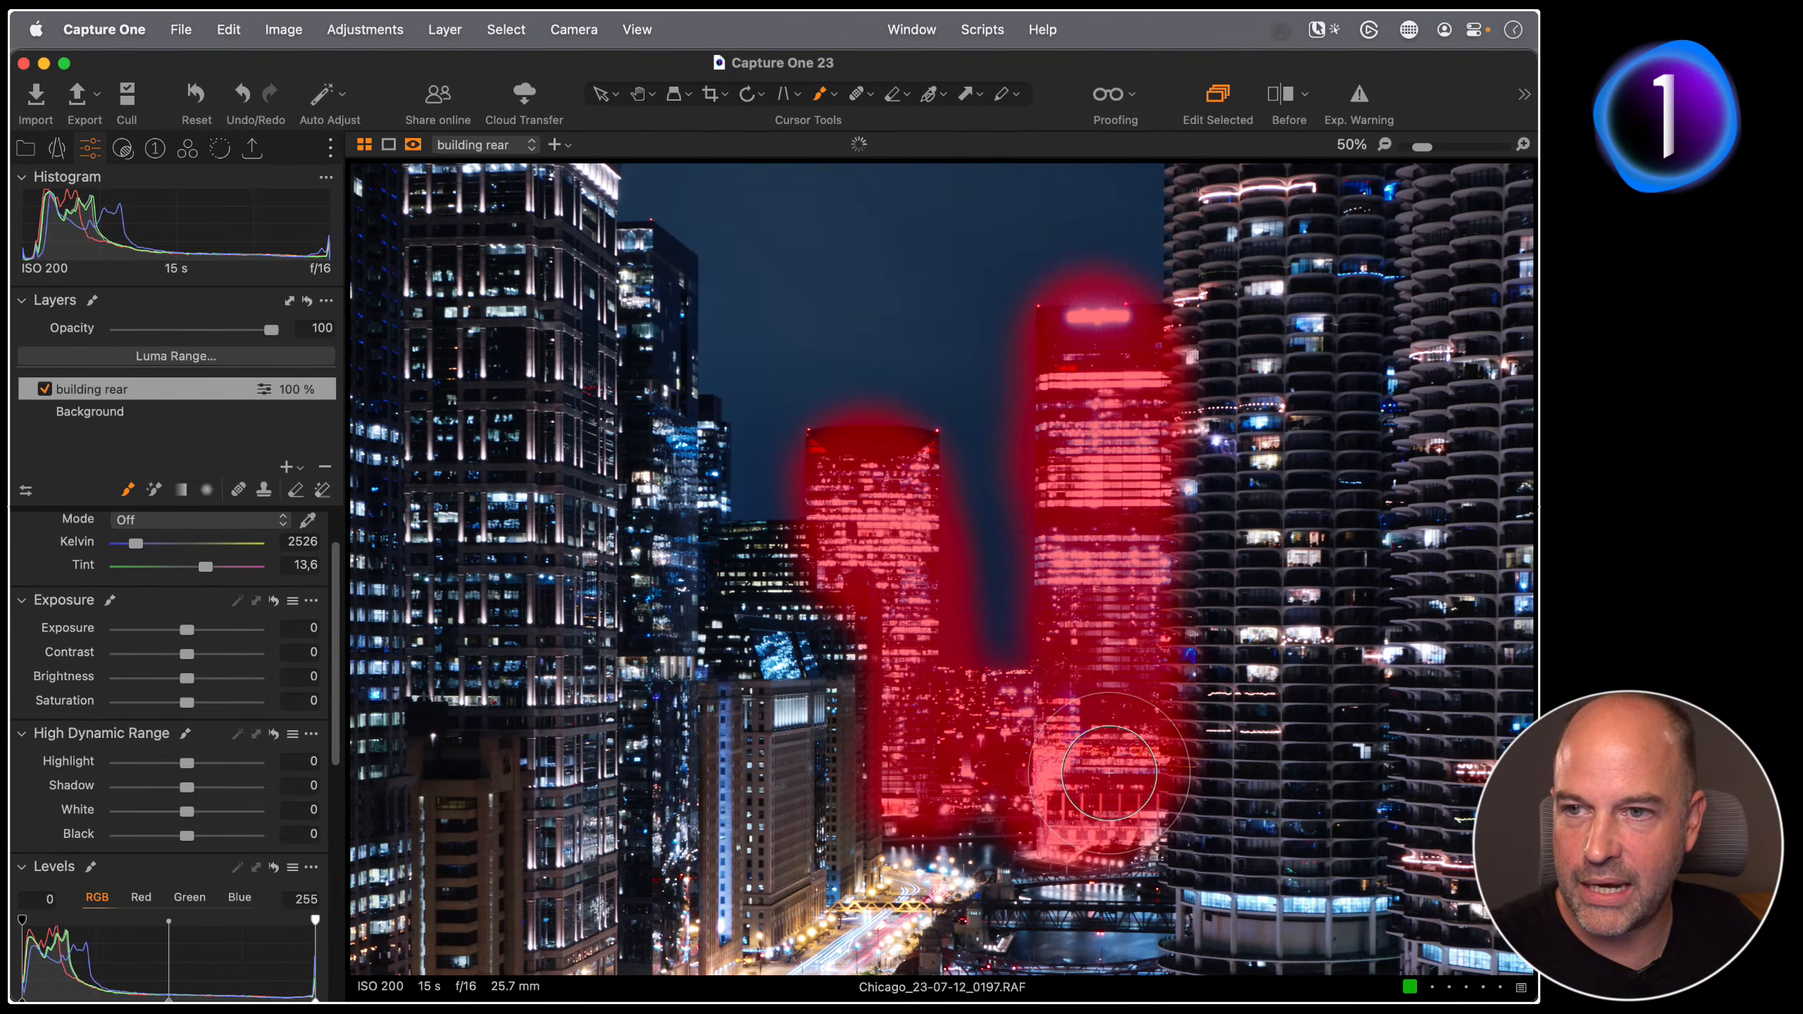
# Step: Apply a luma range of 126–255 with falloff 95–255, Radius 280.3 and Sensitivity 65 to the mask, checking it in grayscale
pyautogui.hotkey('alt', 'm')
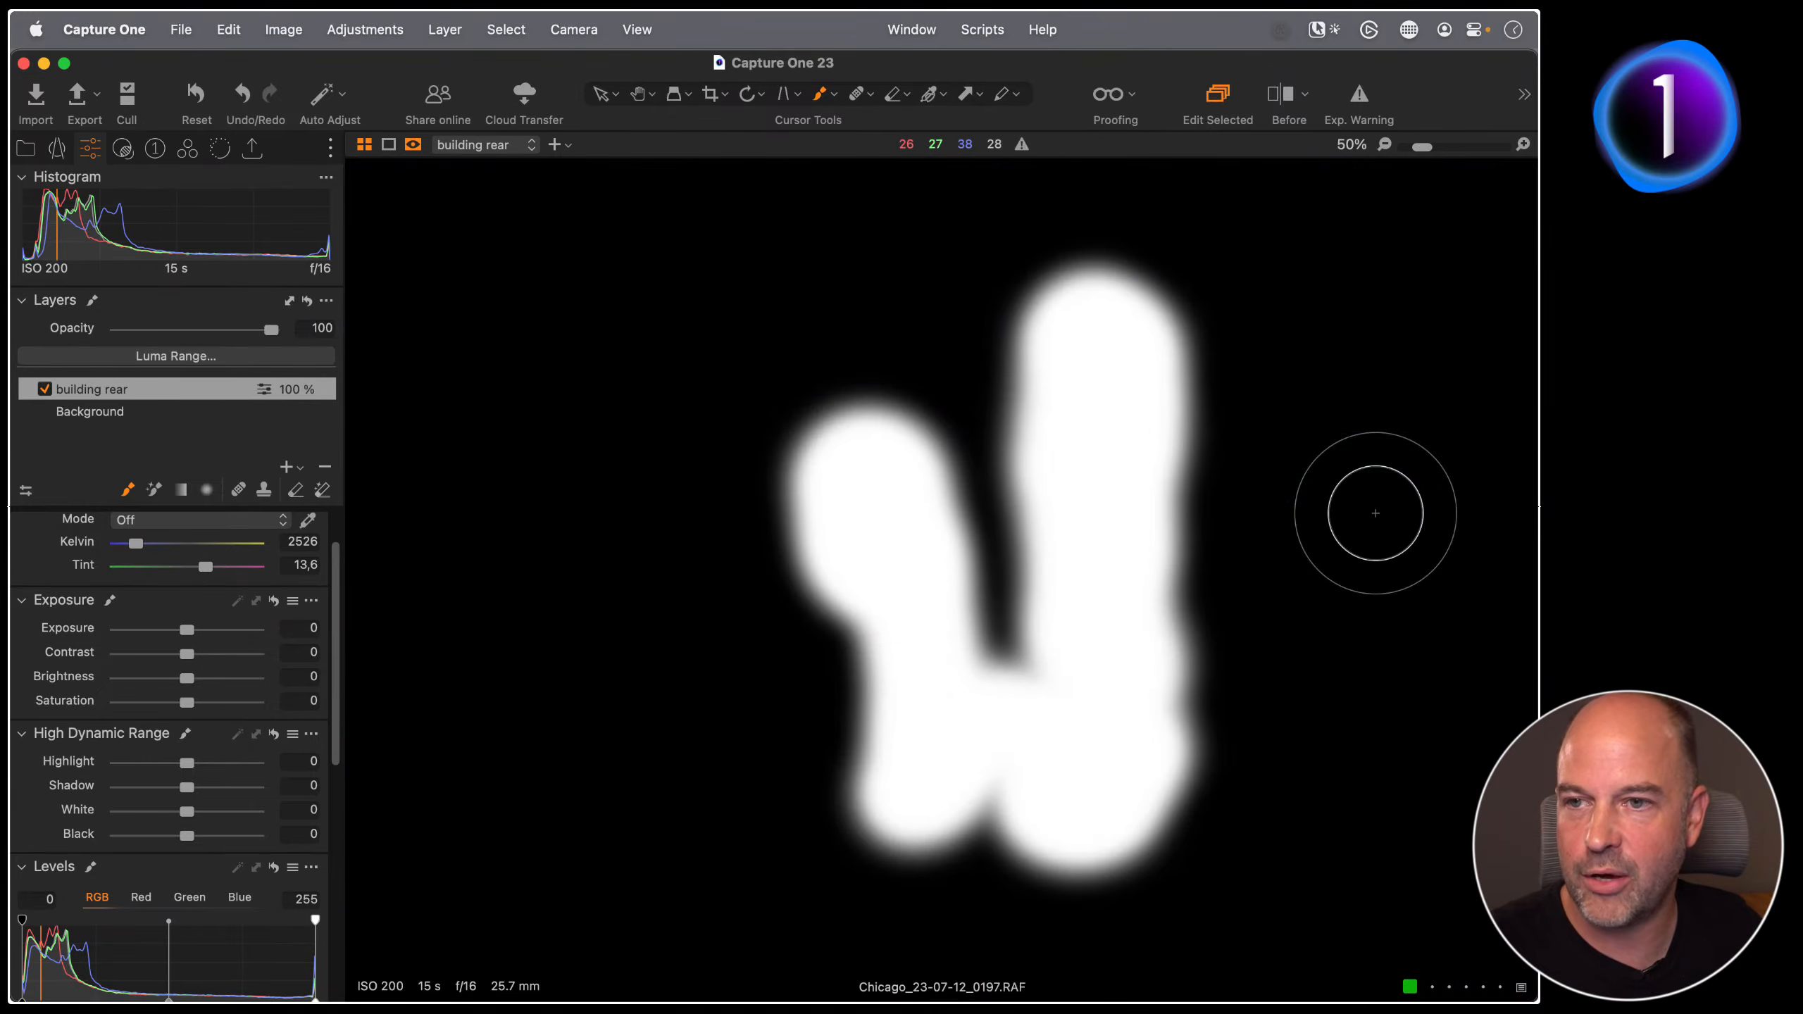
pyautogui.click(167, 358)
pyautogui.moveTo(1128, 550); pyautogui.dragTo(590, 221)
pyautogui.moveTo(755, 277); pyautogui.dragTo(838, 283)
pyautogui.moveTo(513, 277); pyautogui.dragTo(601, 328)
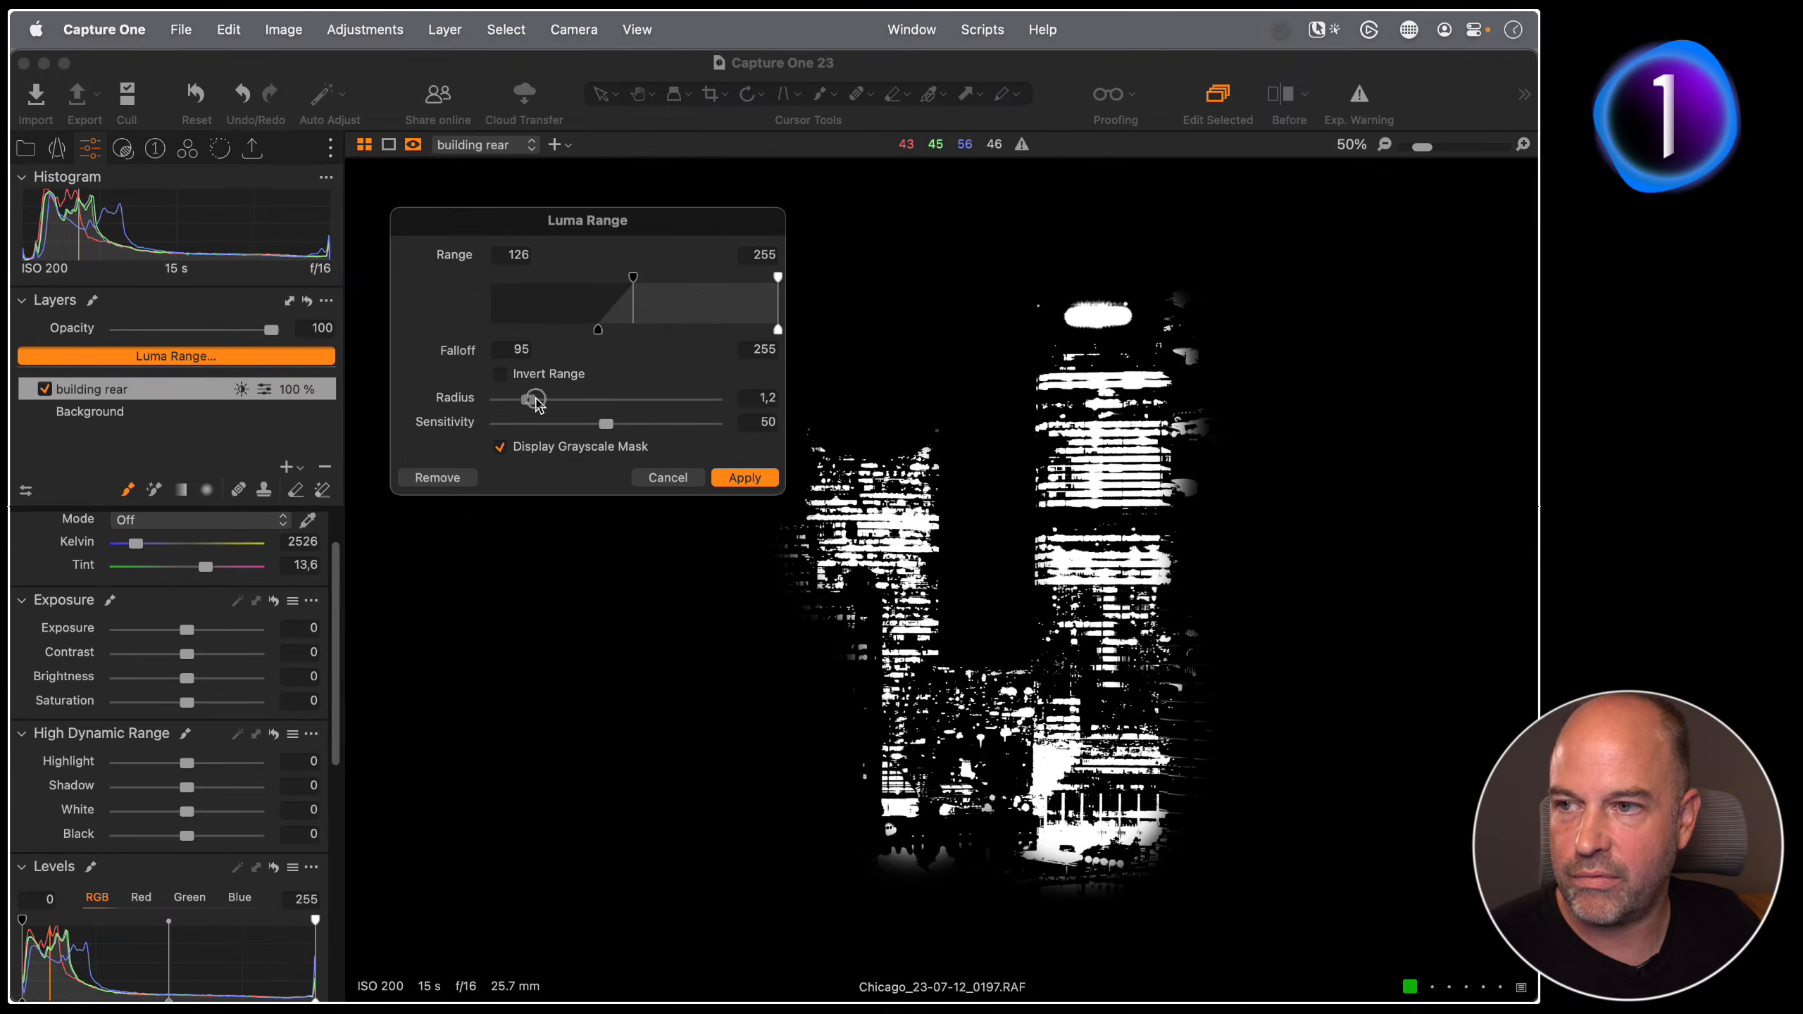
pyautogui.moveTo(710, 399); pyautogui.dragTo(712, 399)
pyautogui.moveTo(605, 424); pyautogui.dragTo(642, 426)
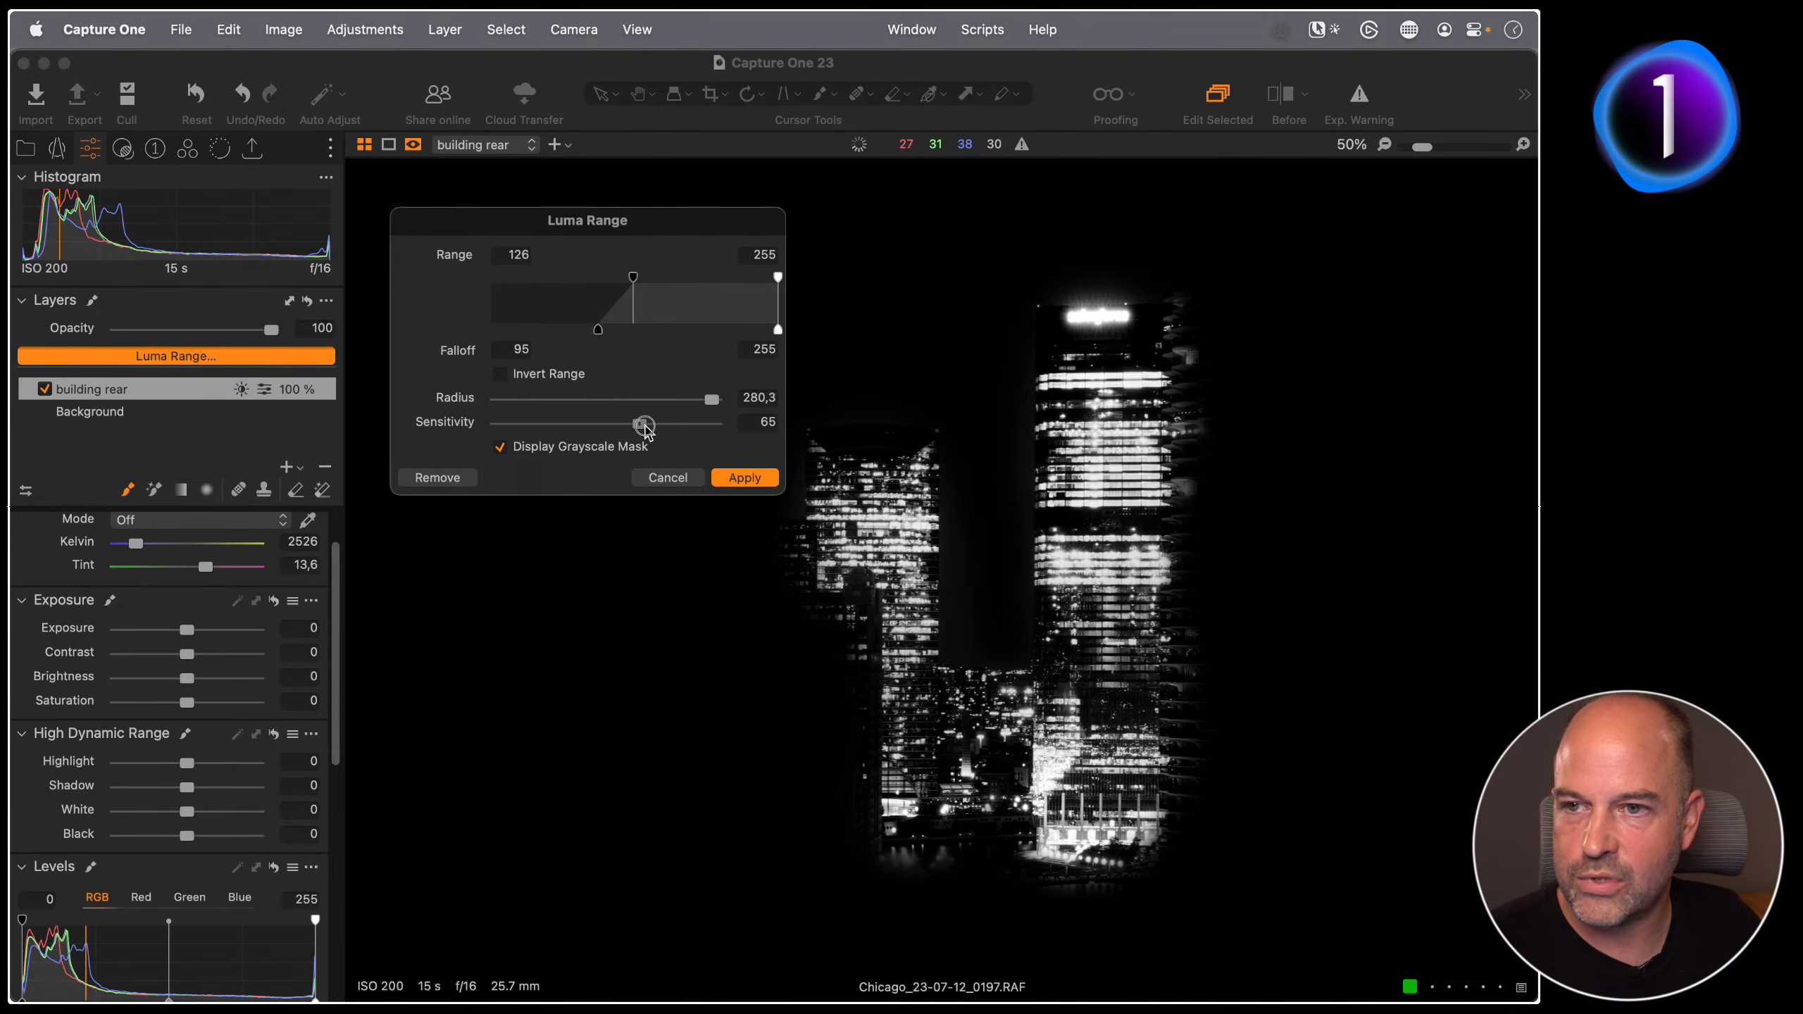
pyautogui.click(744, 477)
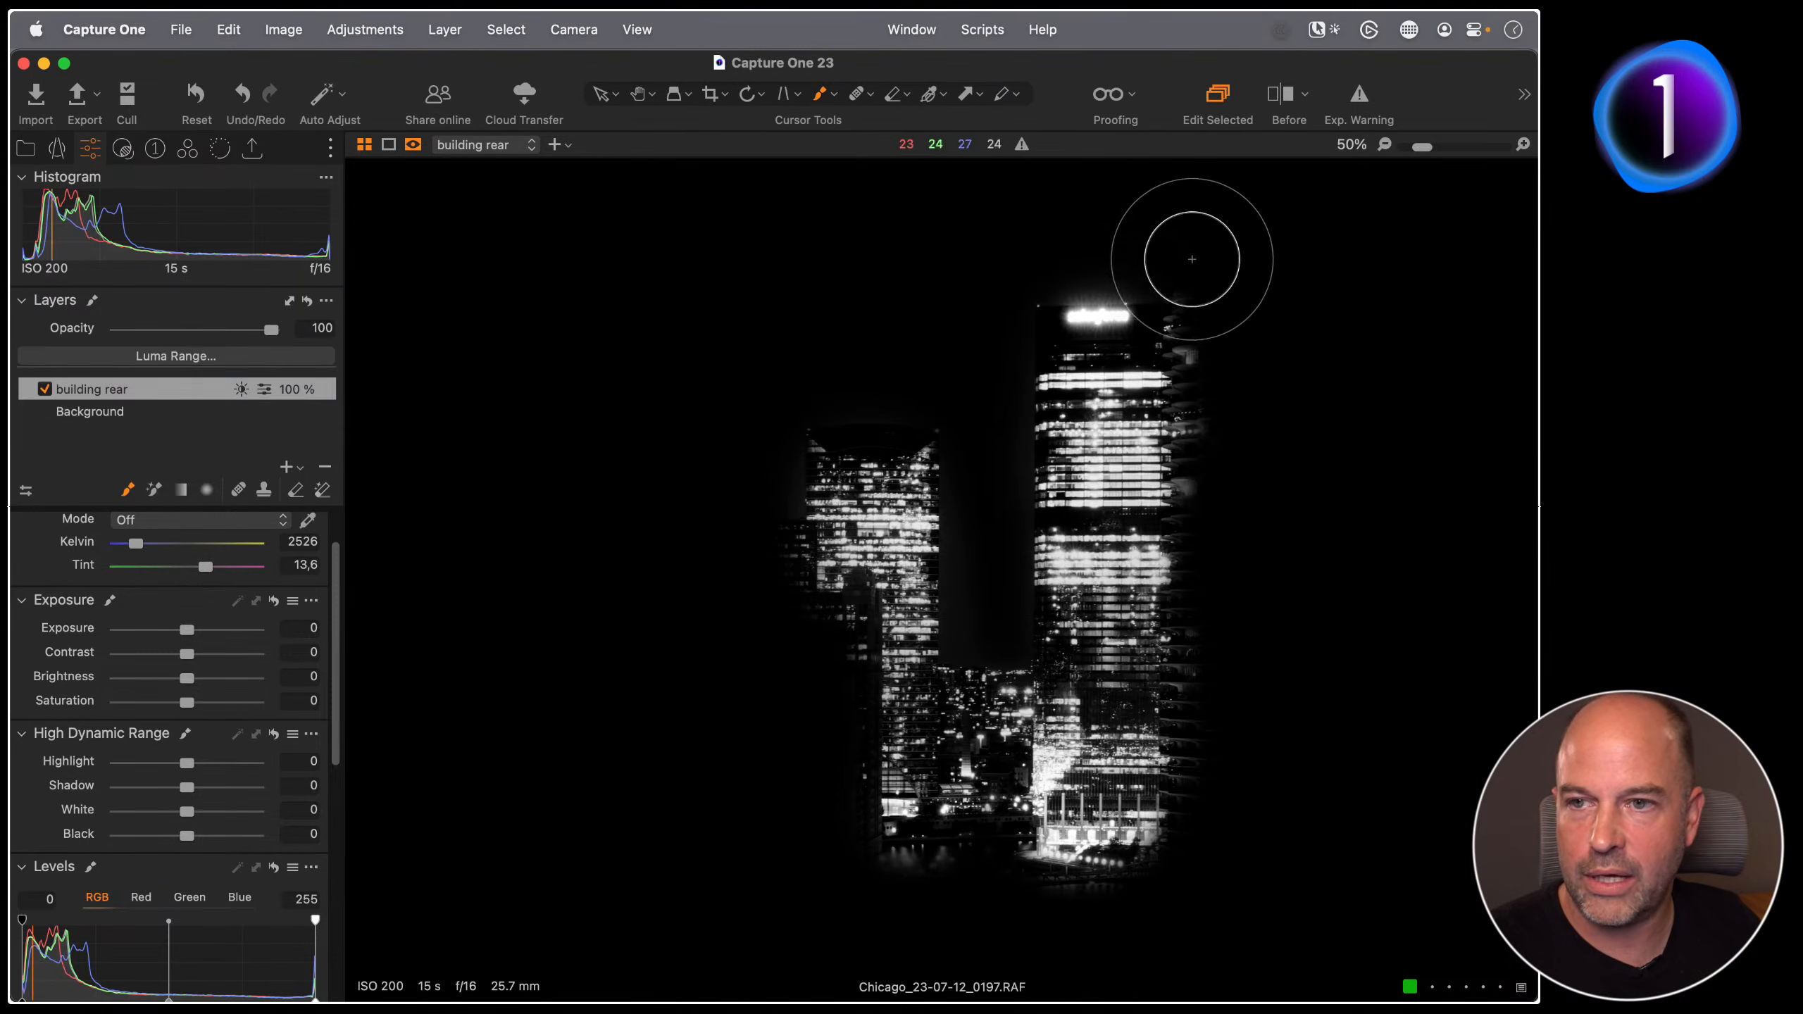
# Step: Hide the mask and set the building rear layer's Highlight and White to -100
pyautogui.press('m')
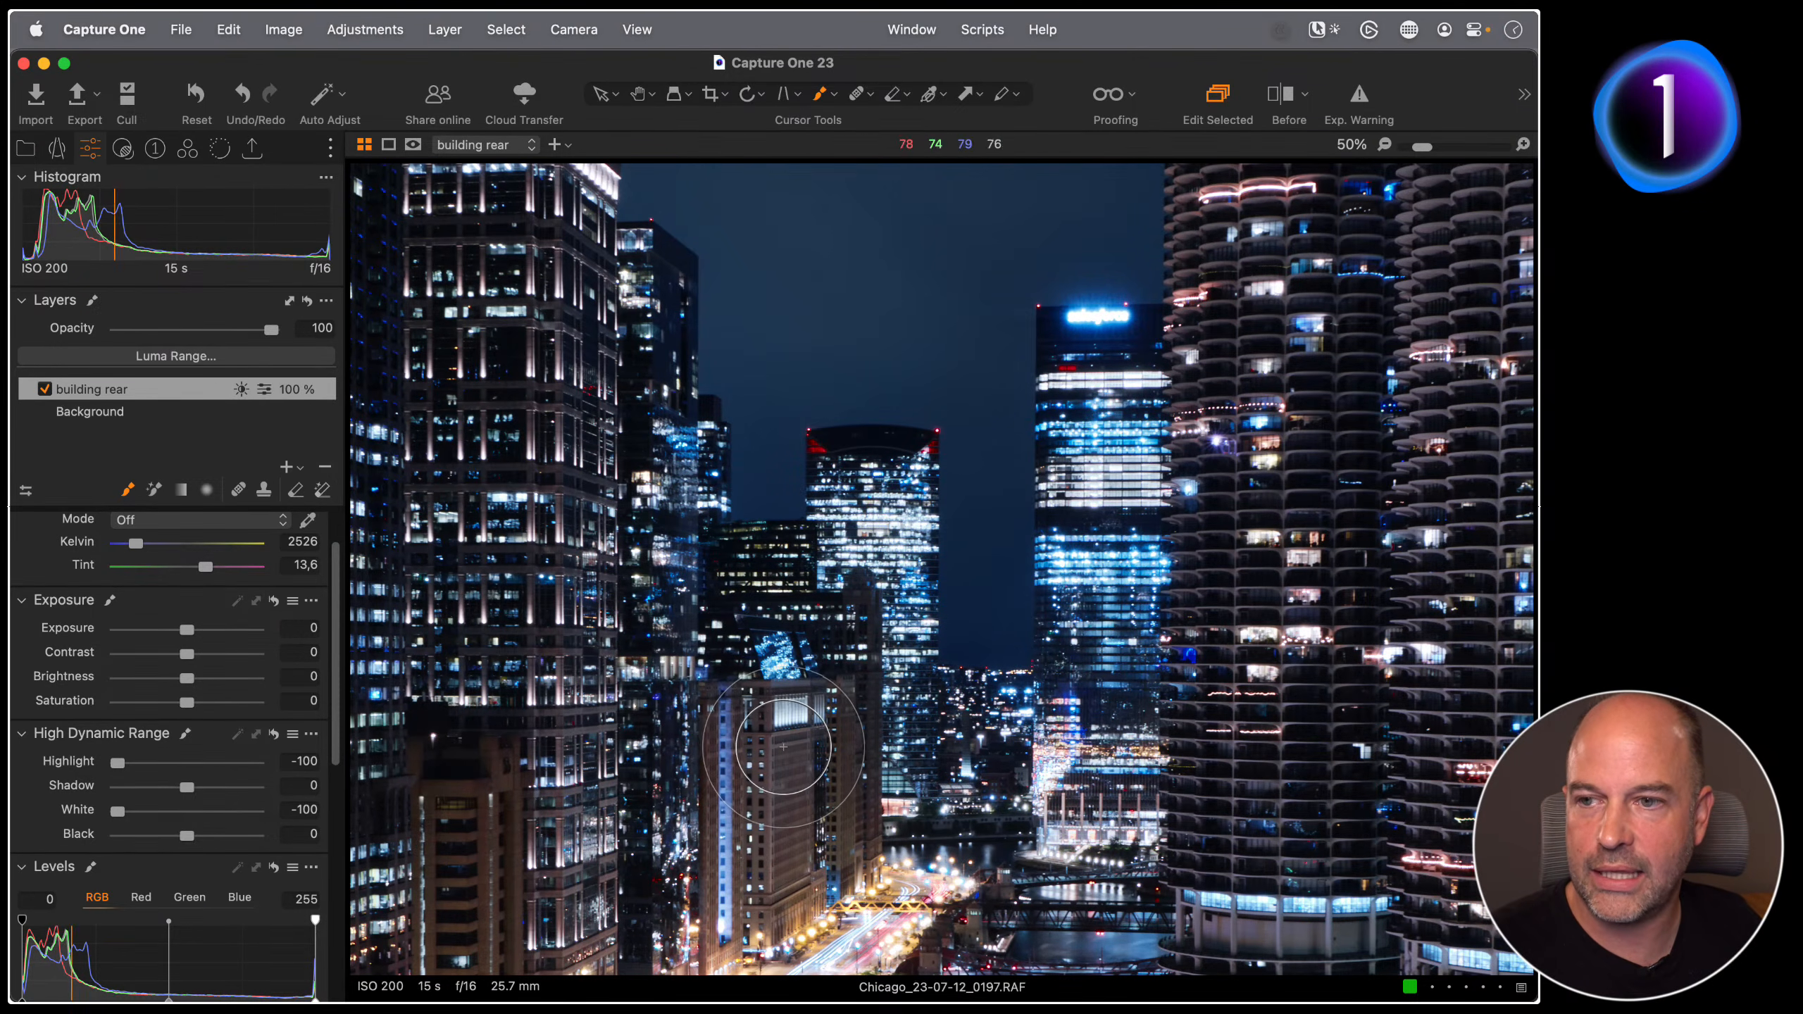
# Step: Warm the building rear layer's white balance, trying 5684 Kelvin before settling on 3077
pyautogui.scroll(2, 176, 669)
pyautogui.scroll(1, 176, 669)
pyautogui.moveTo(142, 602)
pyautogui.mouseDown()
pyautogui.moveTo(192, 604)
pyautogui.moveTo(149, 603)
pyautogui.moveTo(171, 605)
pyautogui.mouseUp()
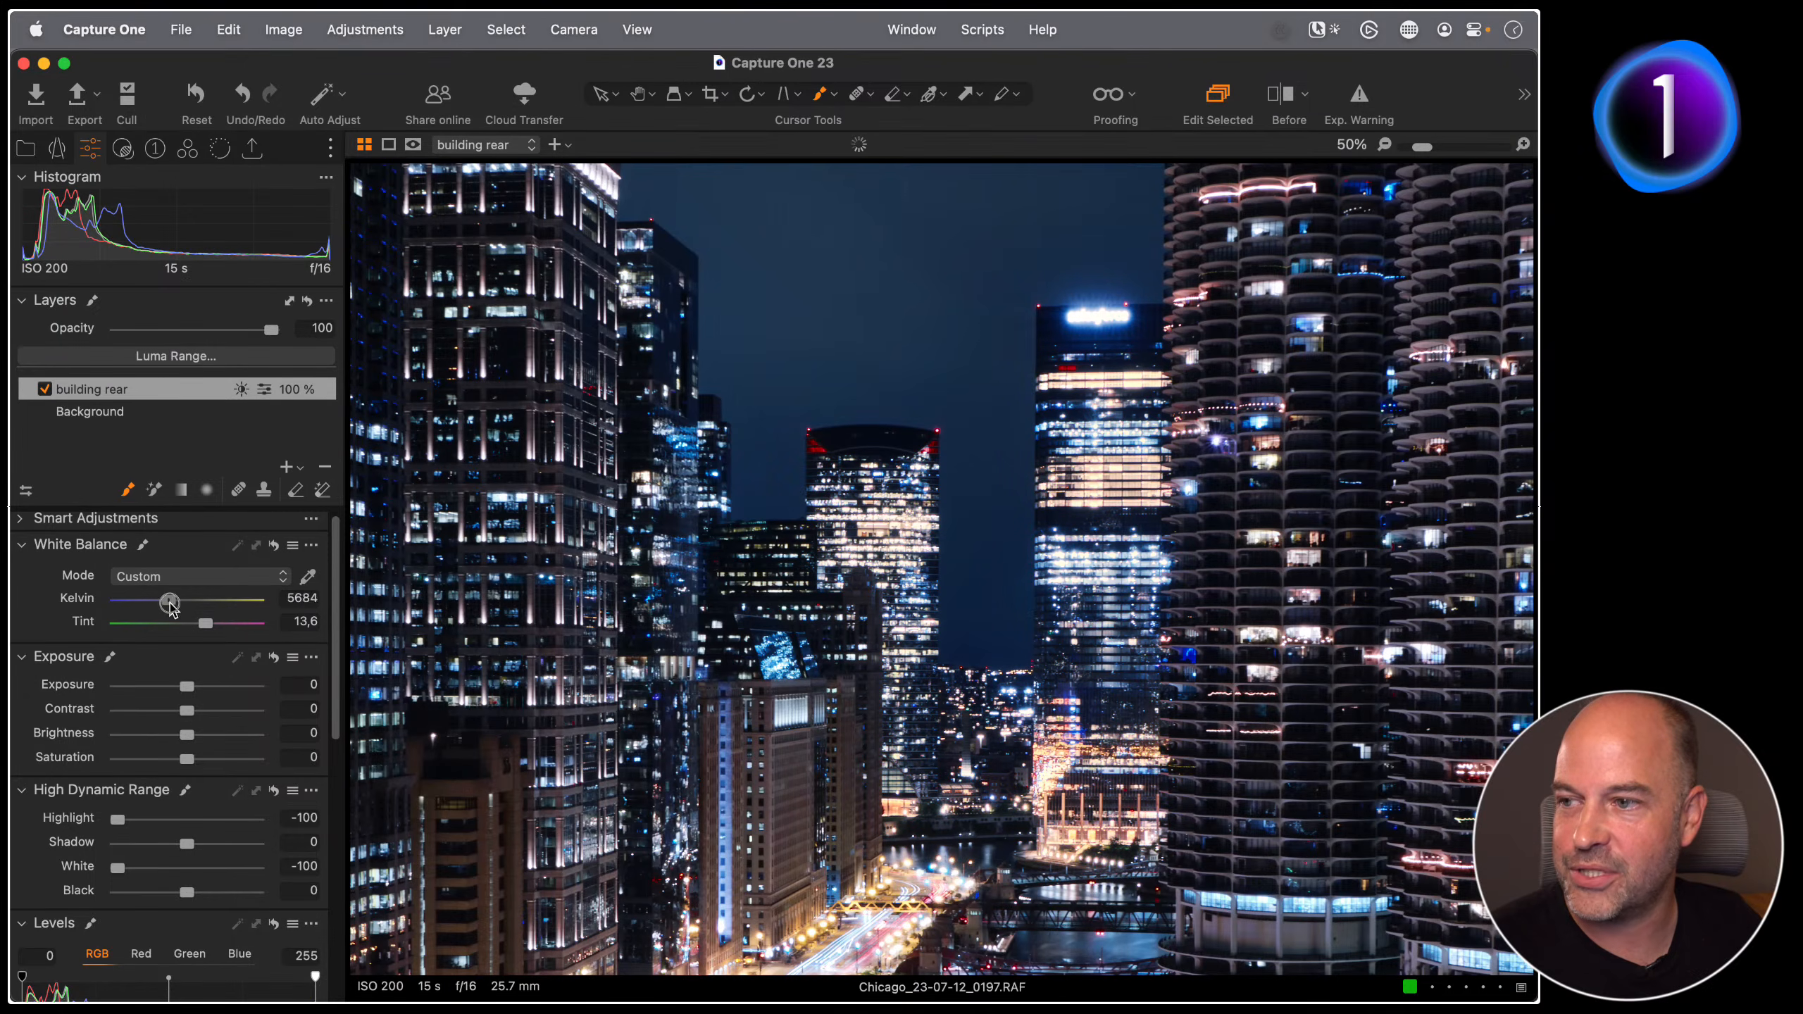
pyautogui.click(179, 579)
pyautogui.click(174, 555)
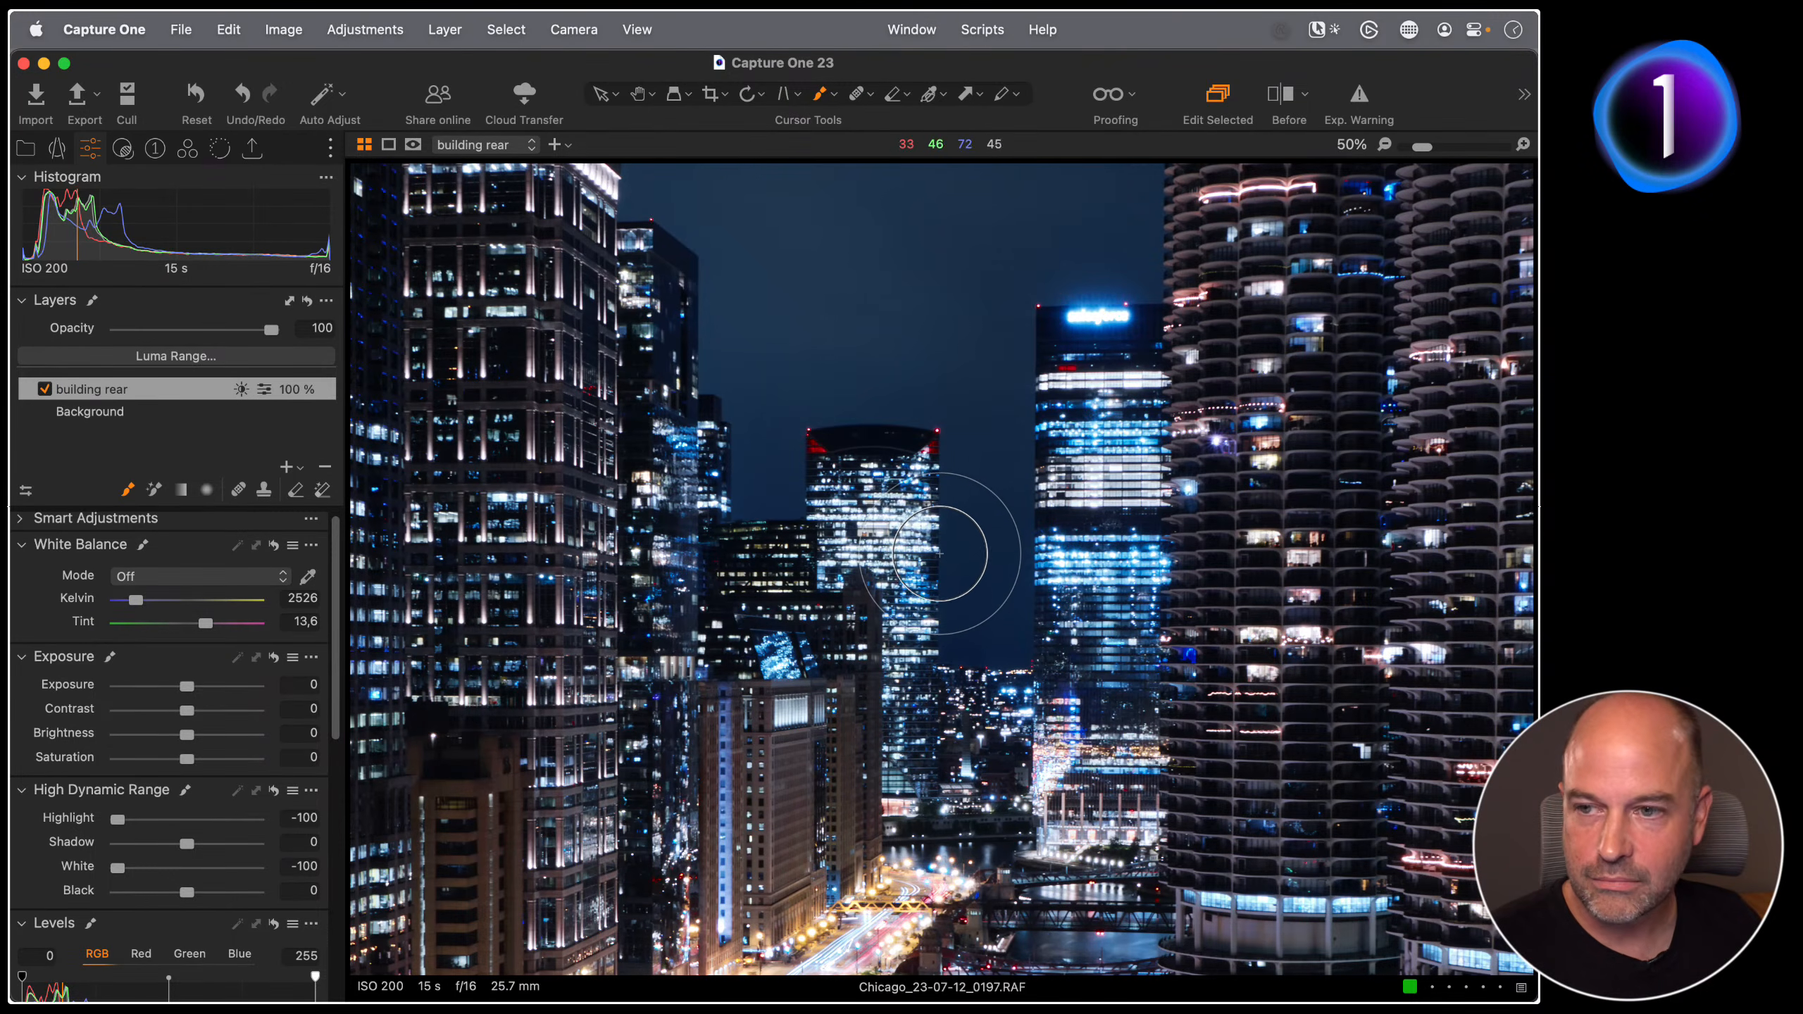
pyautogui.press('super+minus')
pyautogui.press('super+minus')
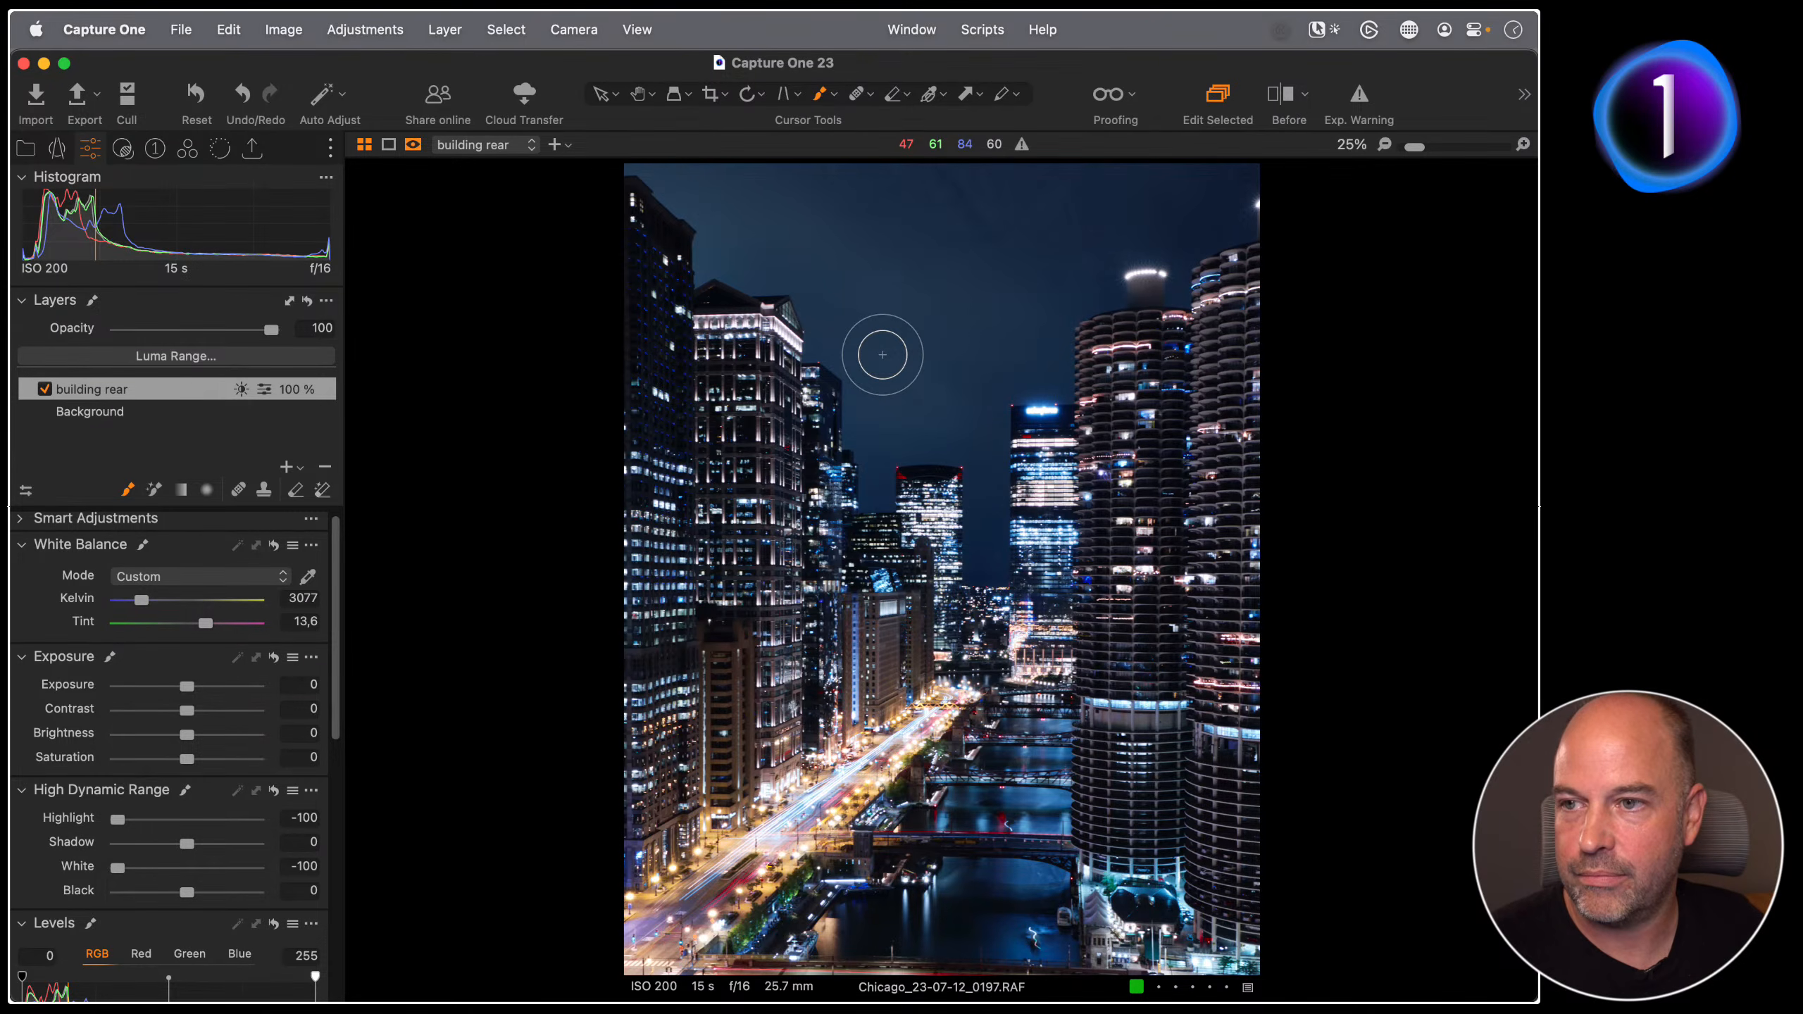
# Step: Brush the lit top of the left building into the mask, try a stroke across the lower buildings and street, and undo that stroke
pyautogui.press('m')
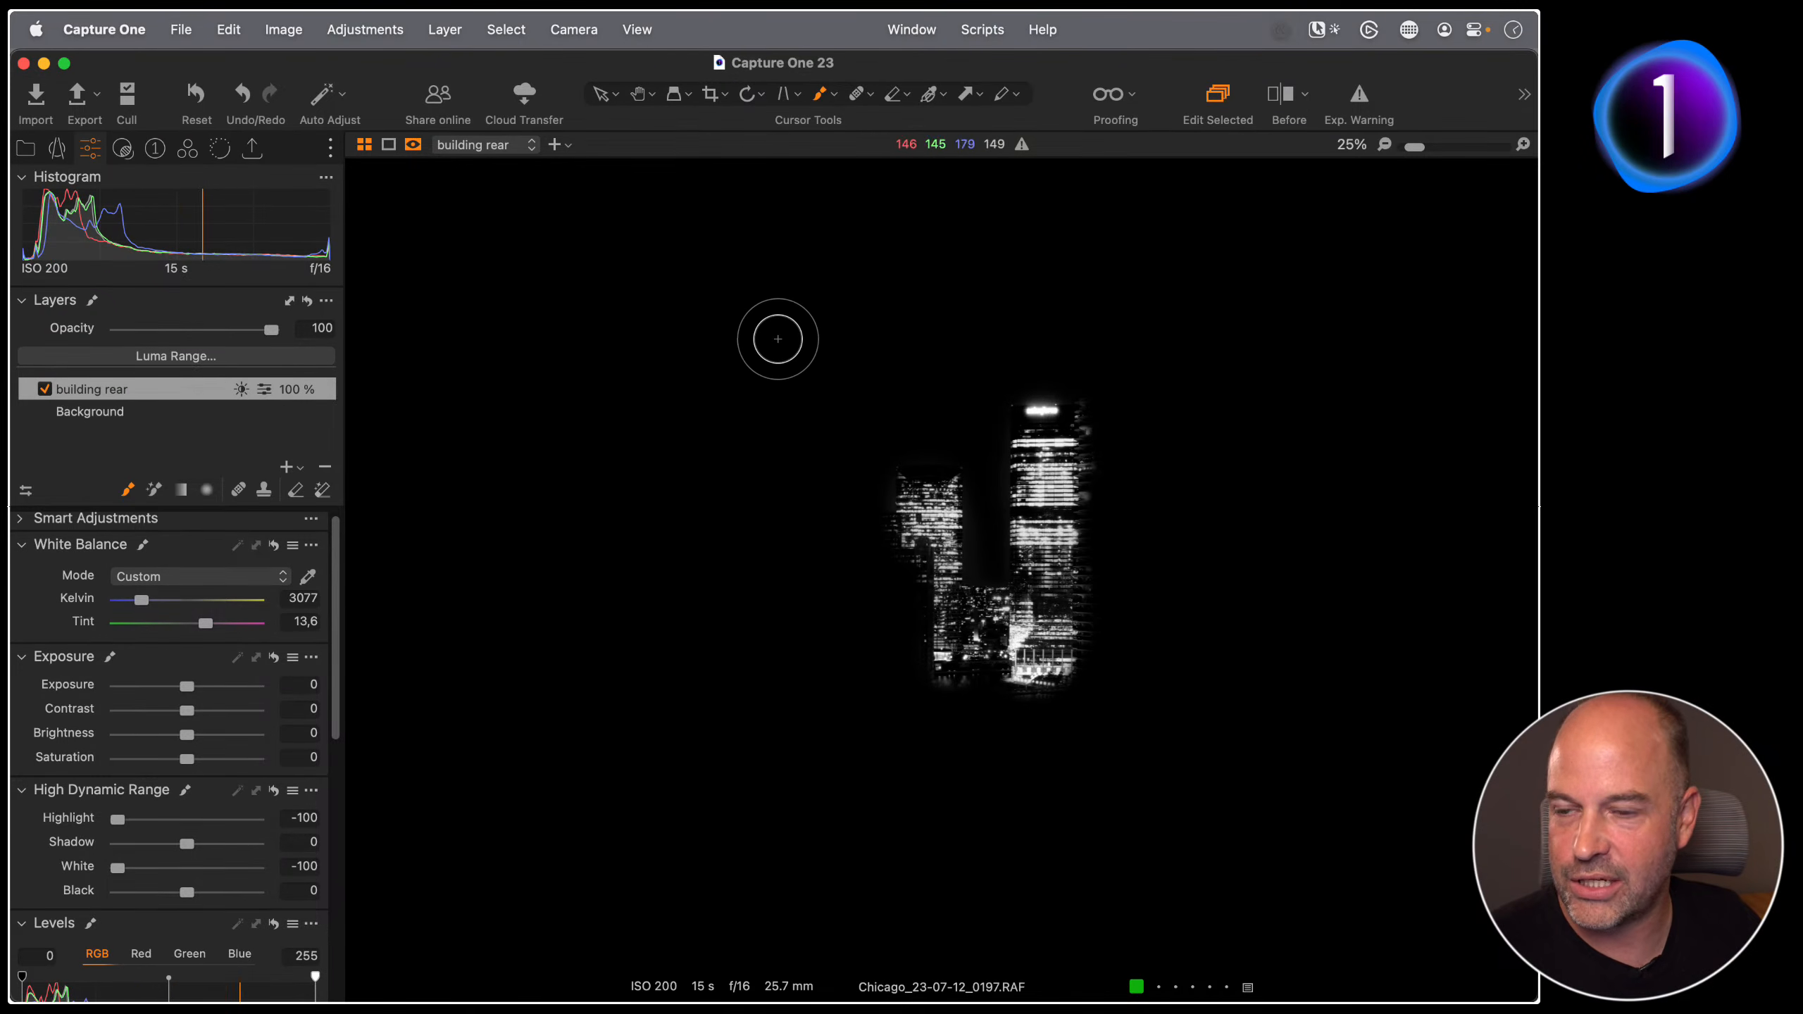
pyautogui.moveTo(781, 342)
pyautogui.mouseDown()
pyautogui.moveTo(698, 323)
pyautogui.moveTo(795, 338)
pyautogui.moveTo(767, 317)
pyautogui.moveTo(702, 316)
pyautogui.moveTo(698, 338)
pyautogui.moveTo(806, 353)
pyautogui.moveTo(778, 323)
pyautogui.moveTo(681, 314)
pyautogui.mouseUp()
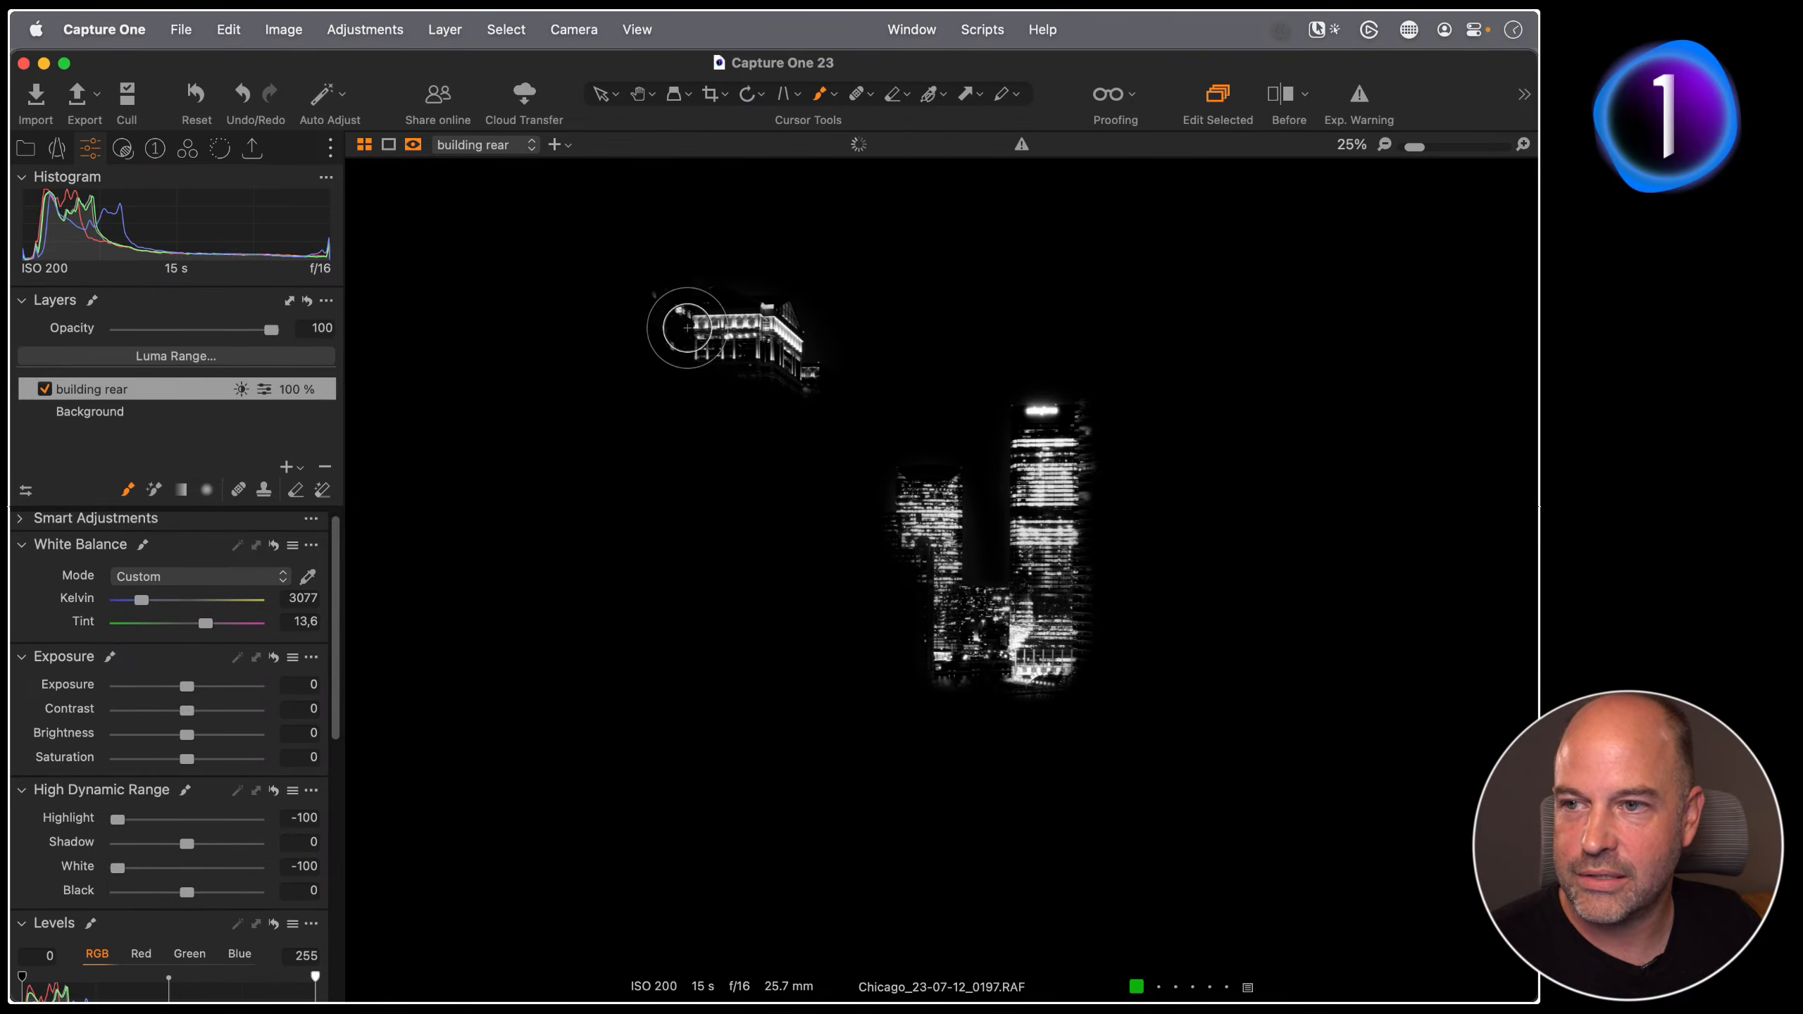
pyautogui.moveTo(723, 511)
pyautogui.mouseDown()
pyautogui.moveTo(560, 591)
pyautogui.moveTo(990, 729)
pyautogui.moveTo(673, 857)
pyautogui.mouseUp()
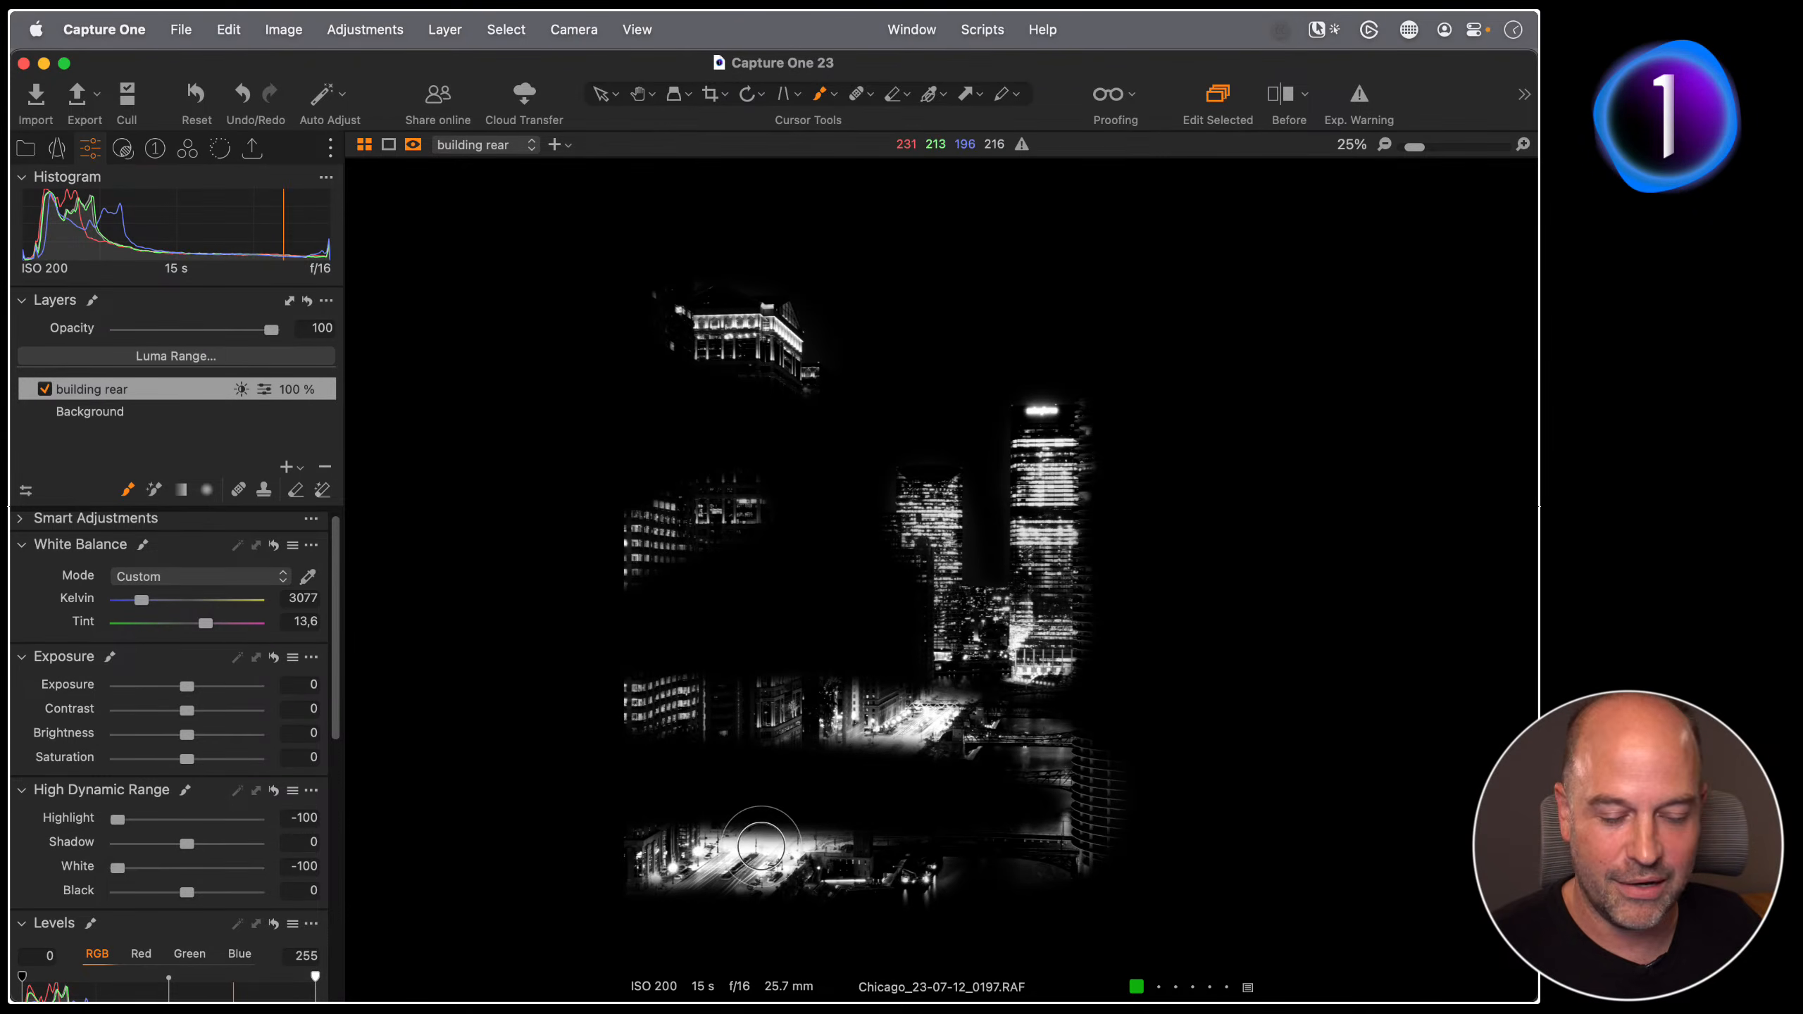
pyautogui.press('super+z')
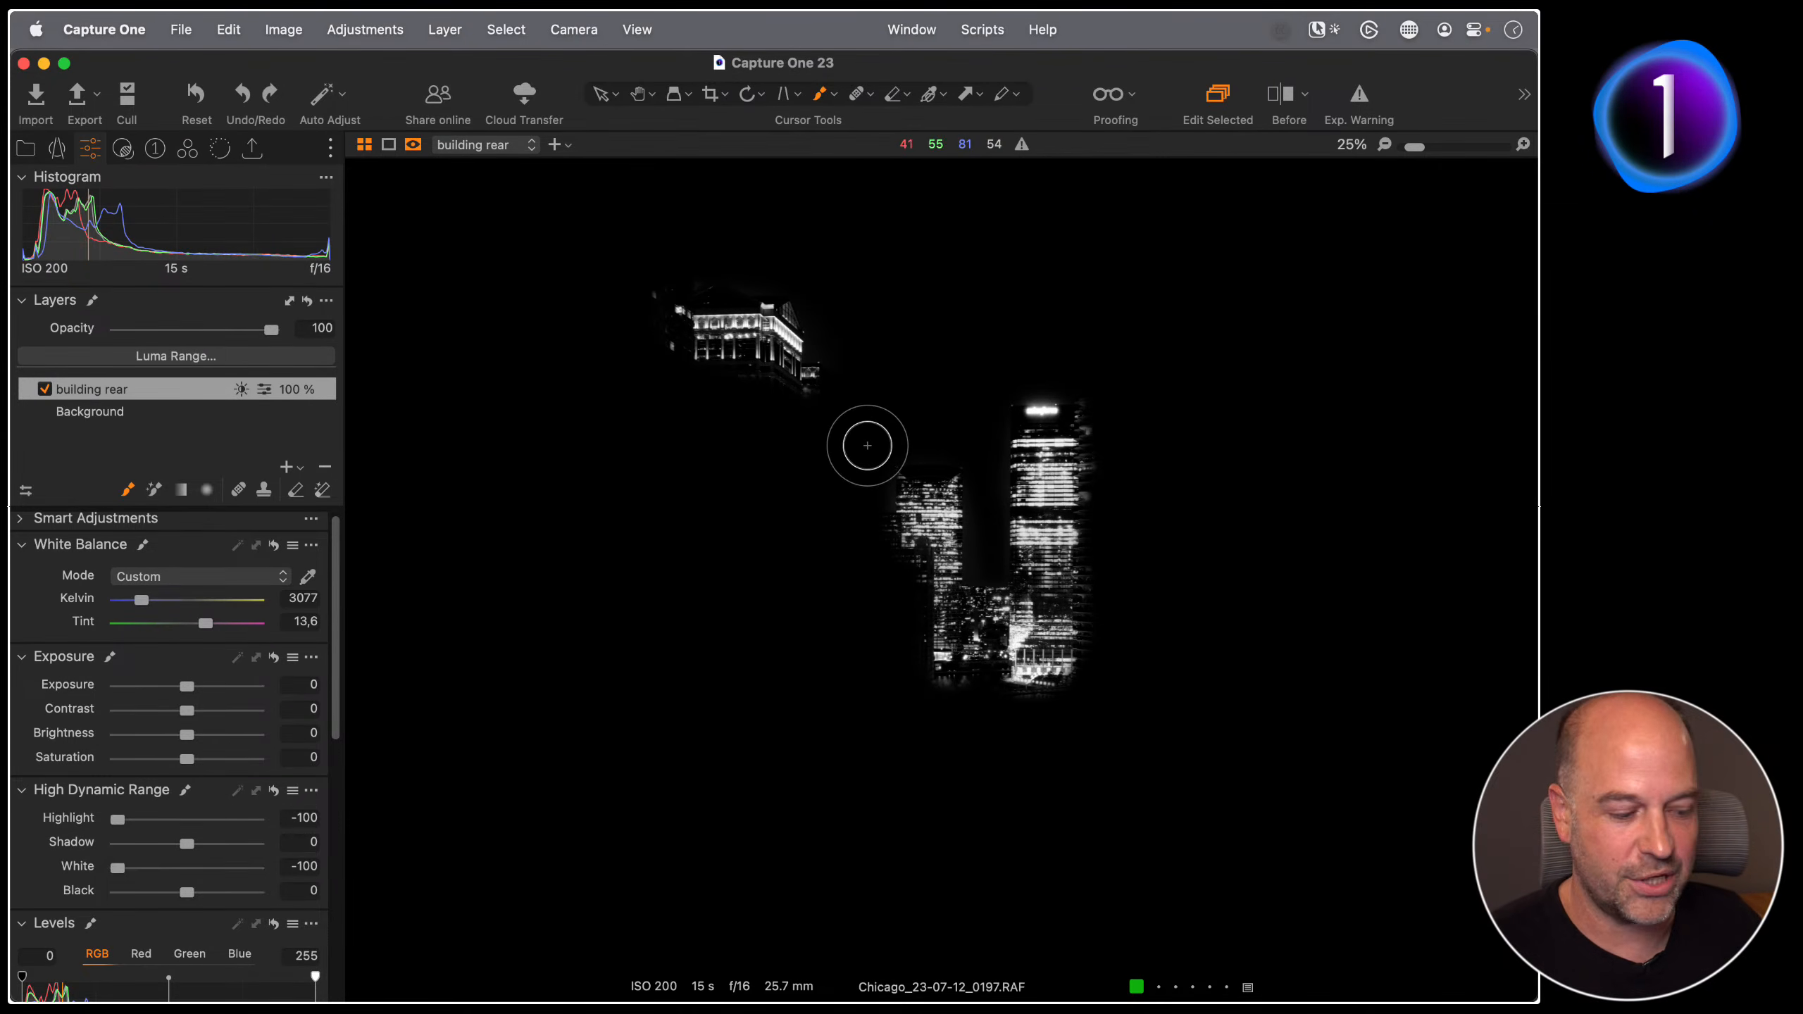
pyautogui.press('m')
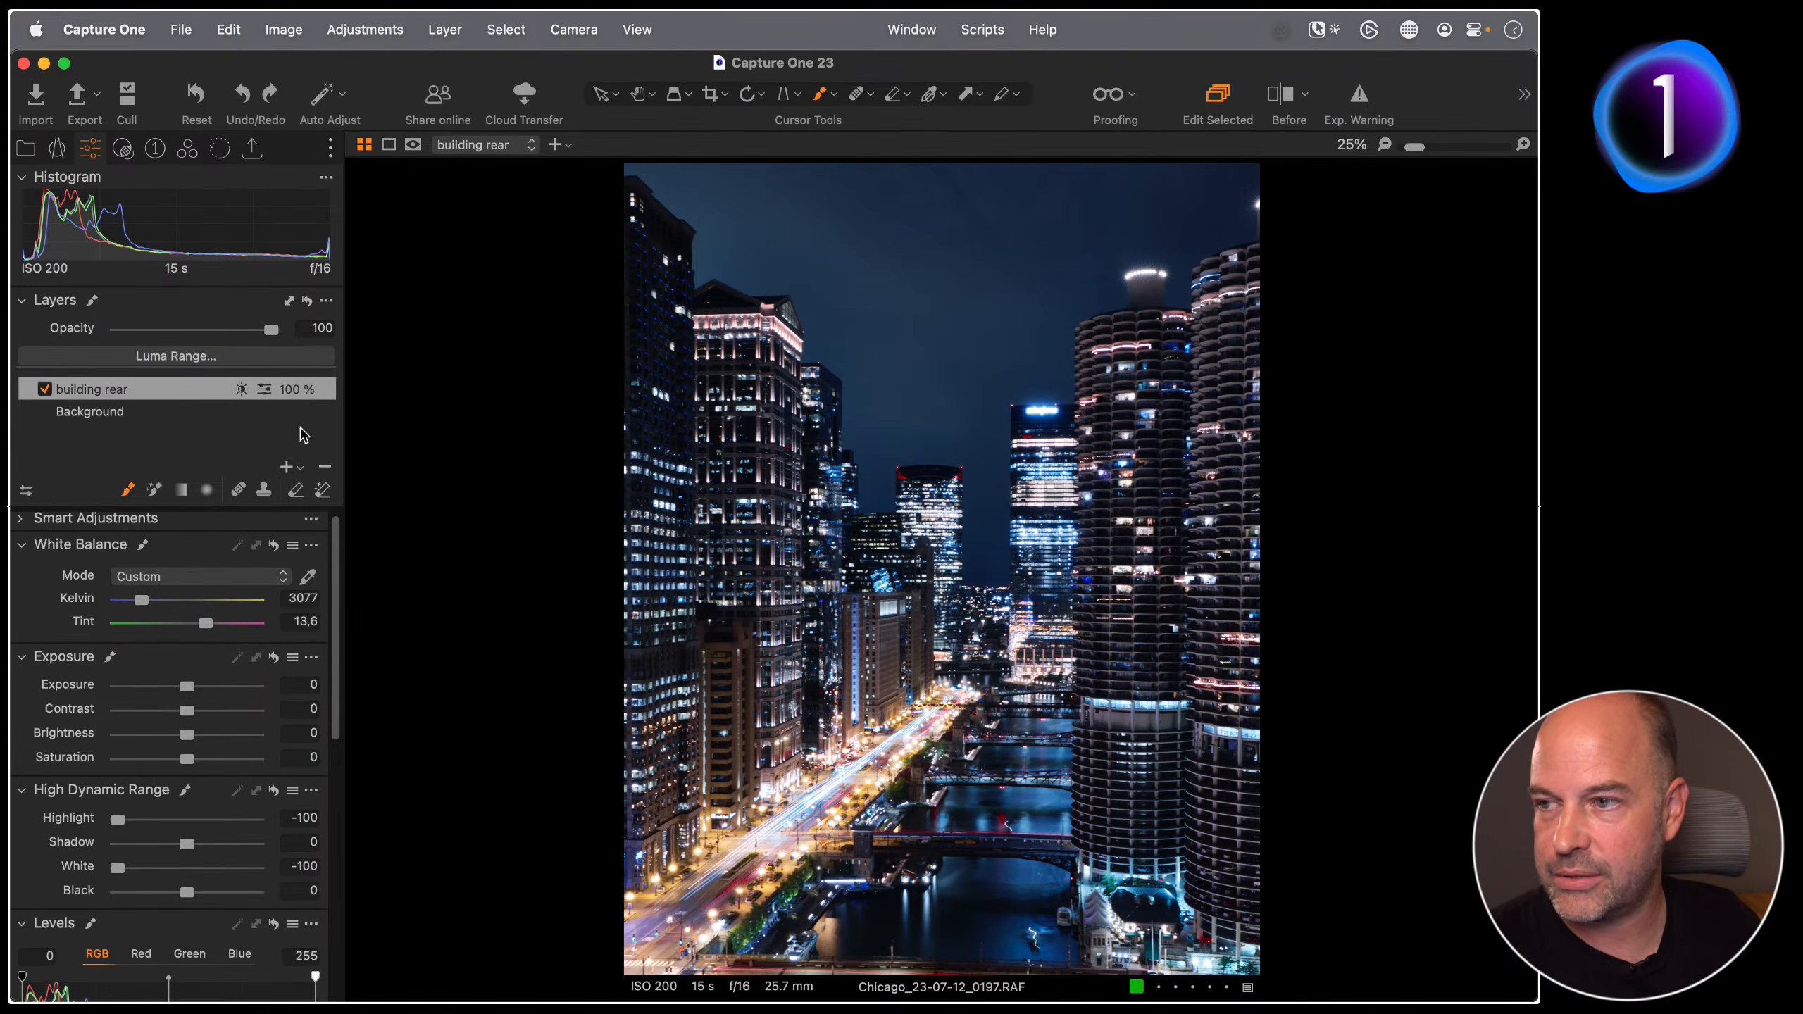
# Step: Review the brush's layer and eraser link options, and add two empty adjustment layers, switching between them
pyautogui.rightClick(929, 510)
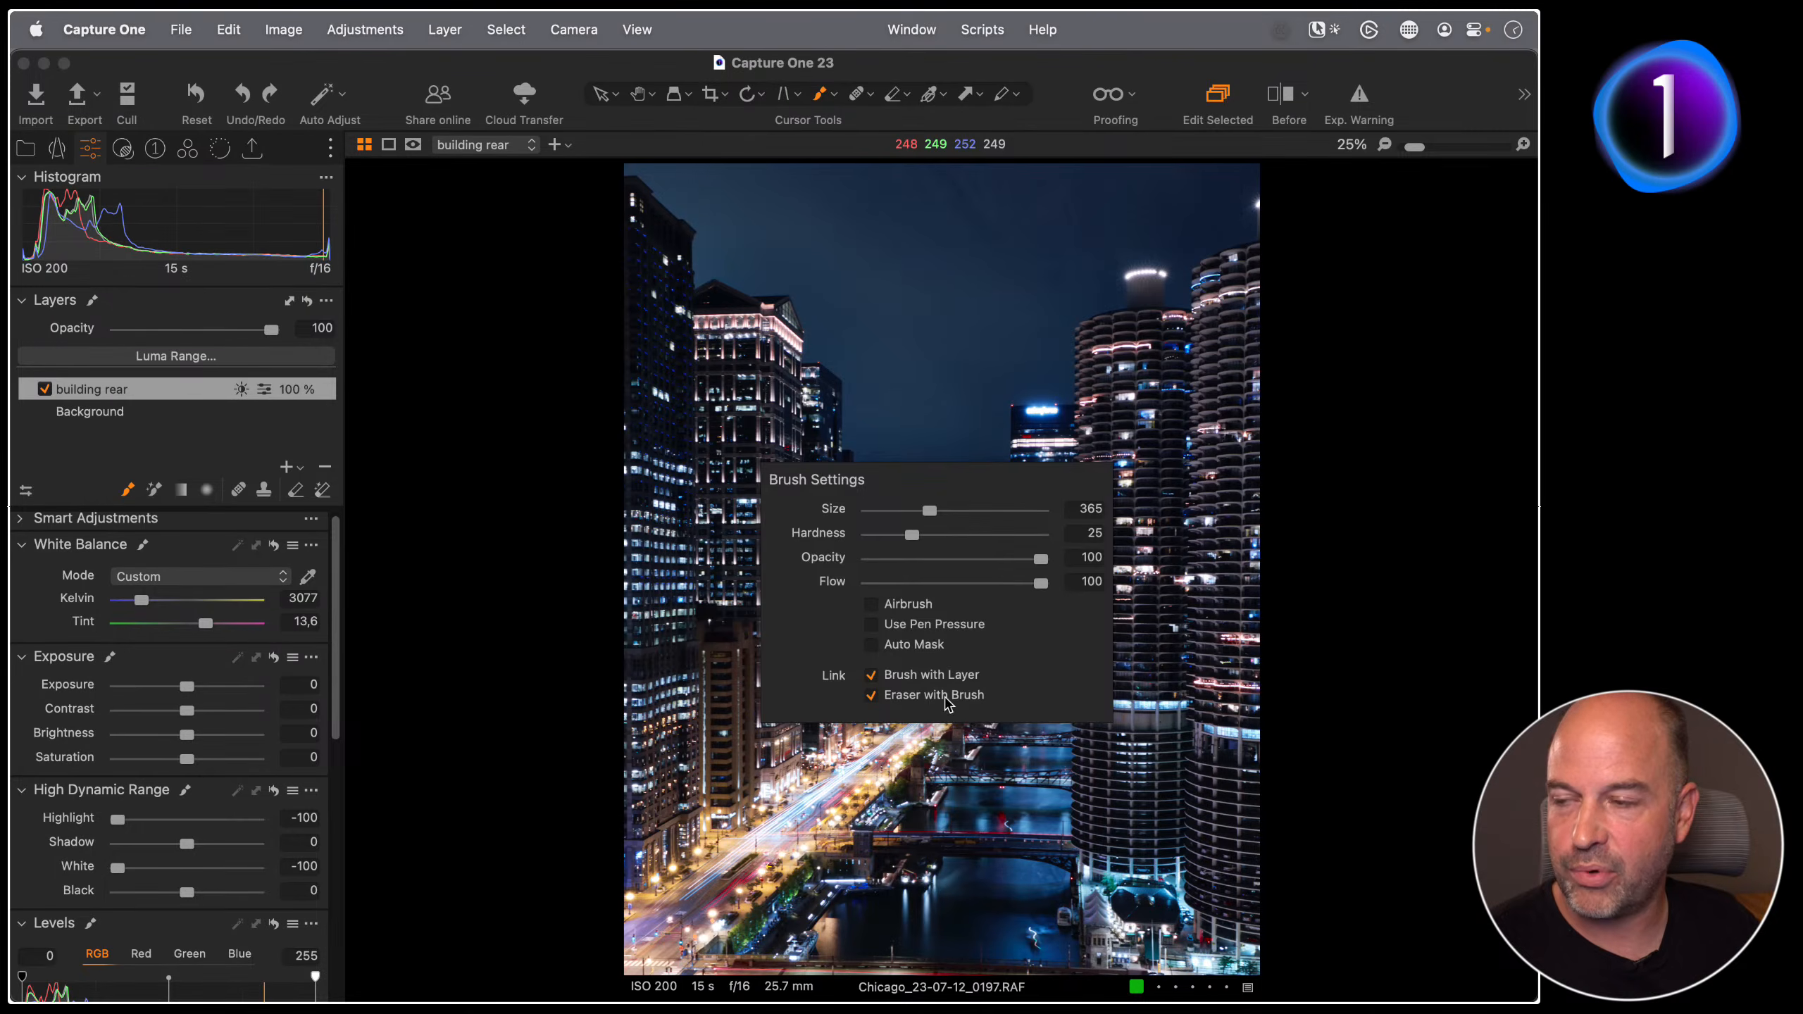
pyautogui.doubleClick(288, 469)
pyautogui.click(146, 412)
pyautogui.click(136, 396)
pyautogui.click(146, 413)
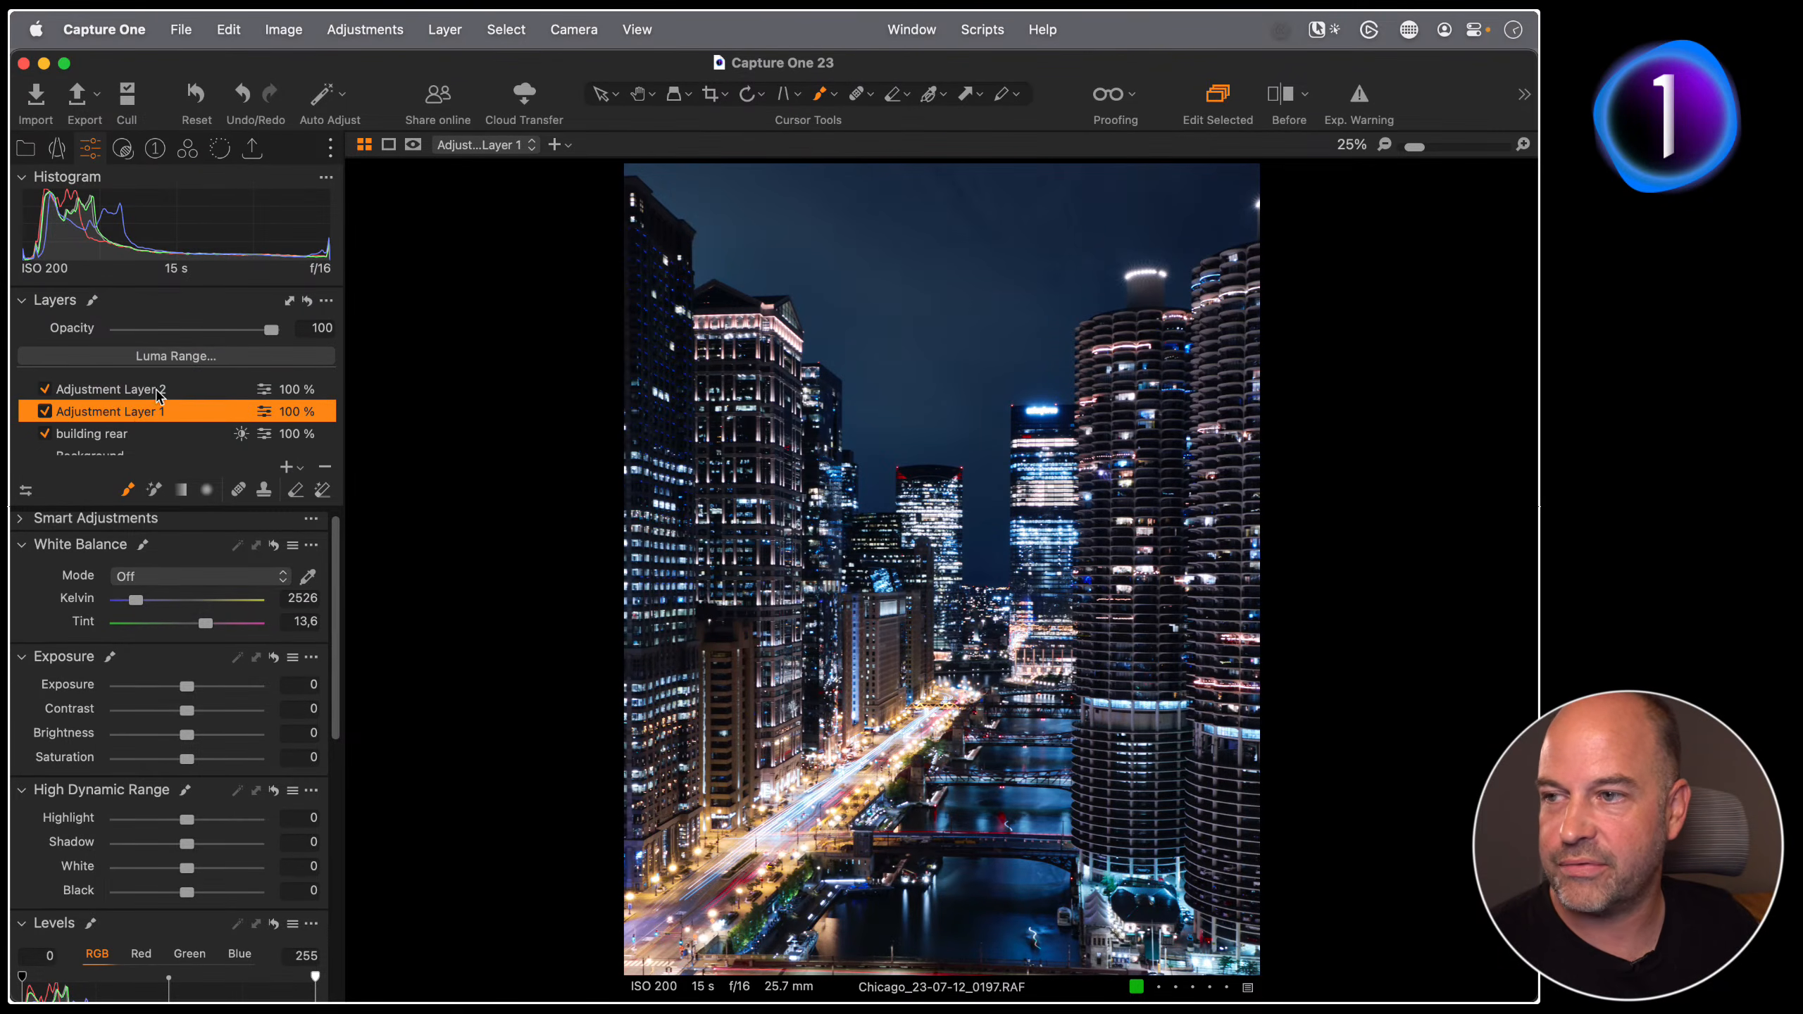
pyautogui.click(162, 394)
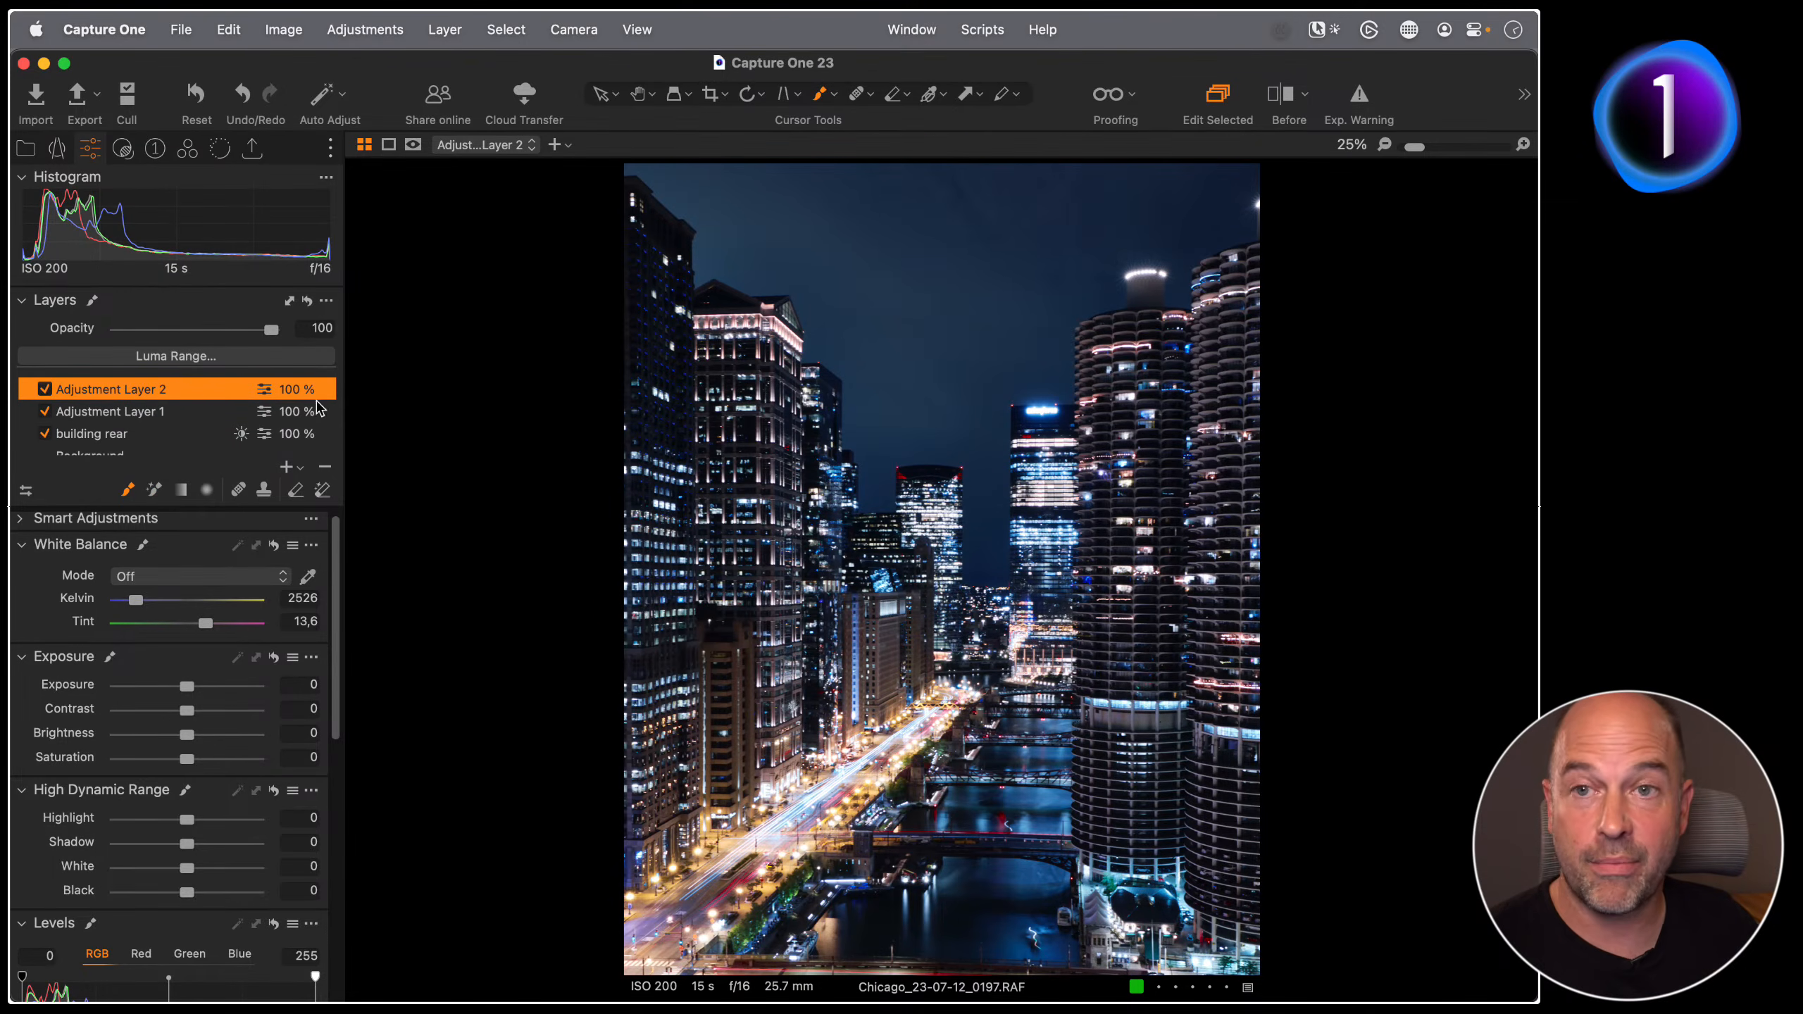
# Step: Set the brush size to 216 for Adjustment Layer 2 and to about 2045 for Adjustment Layer 1
pyautogui.rightClick(967, 315)
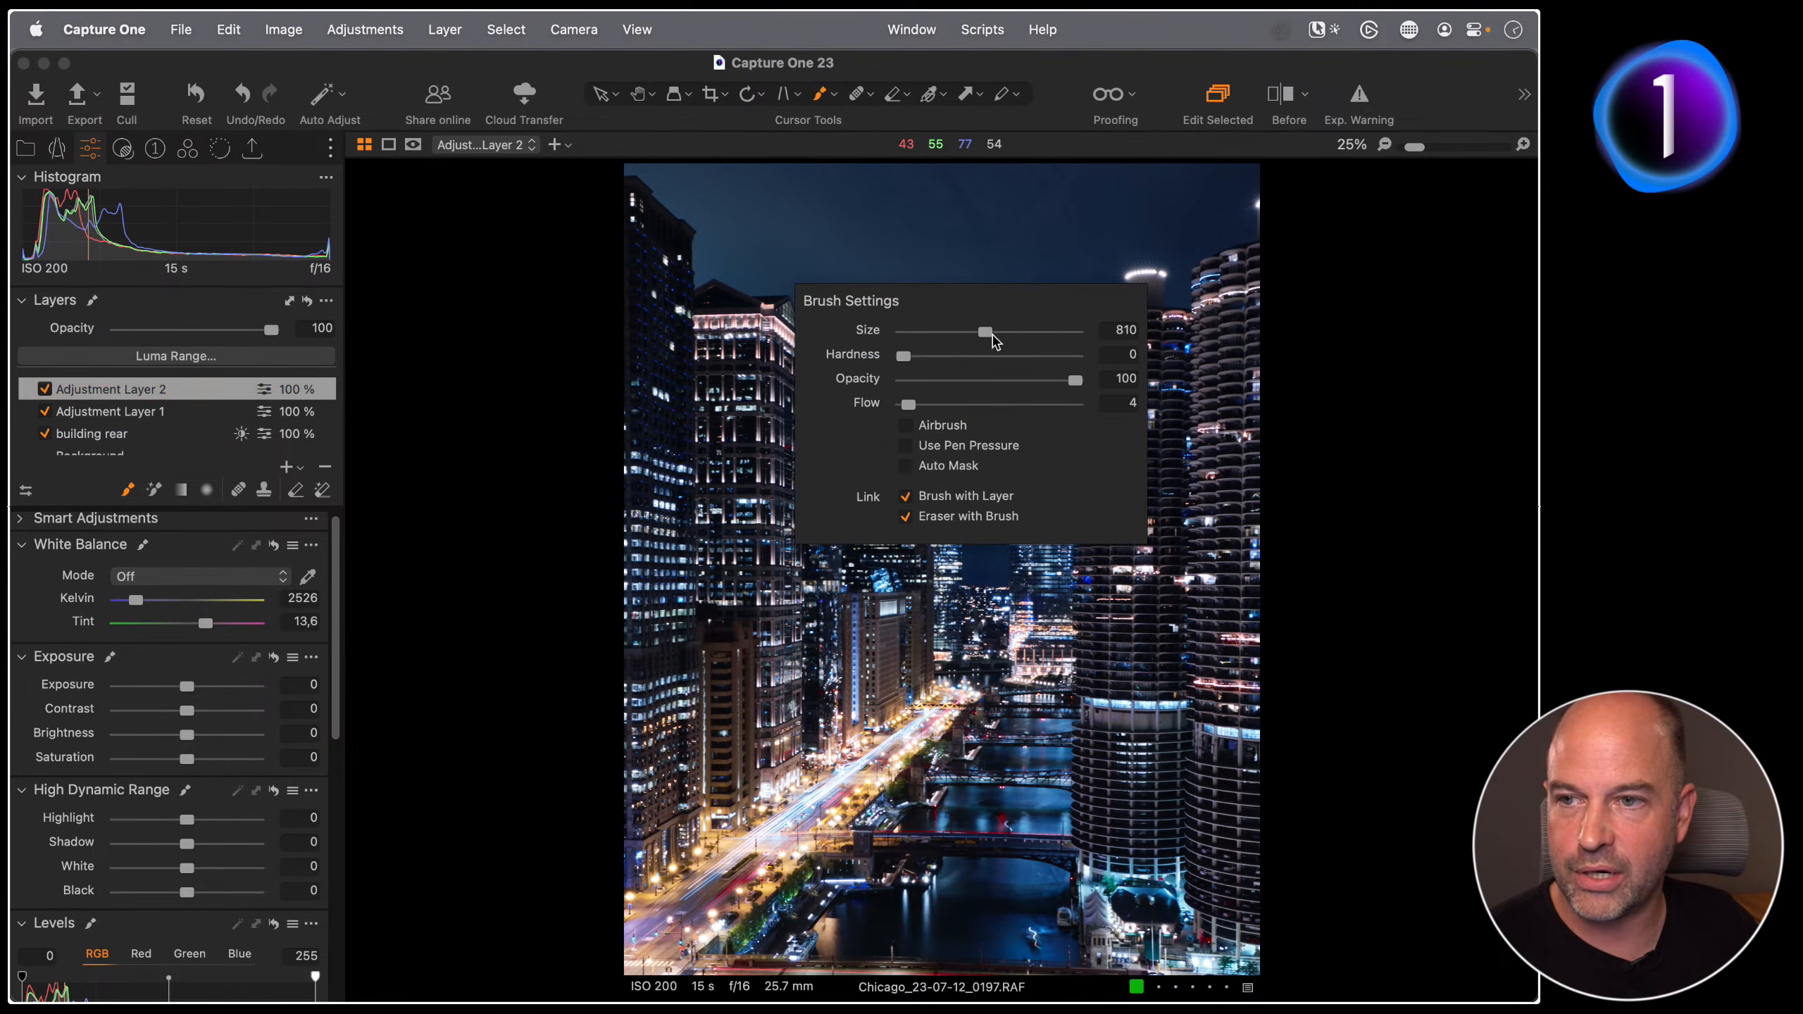
pyautogui.moveTo(931, 330); pyautogui.dragTo(910, 332)
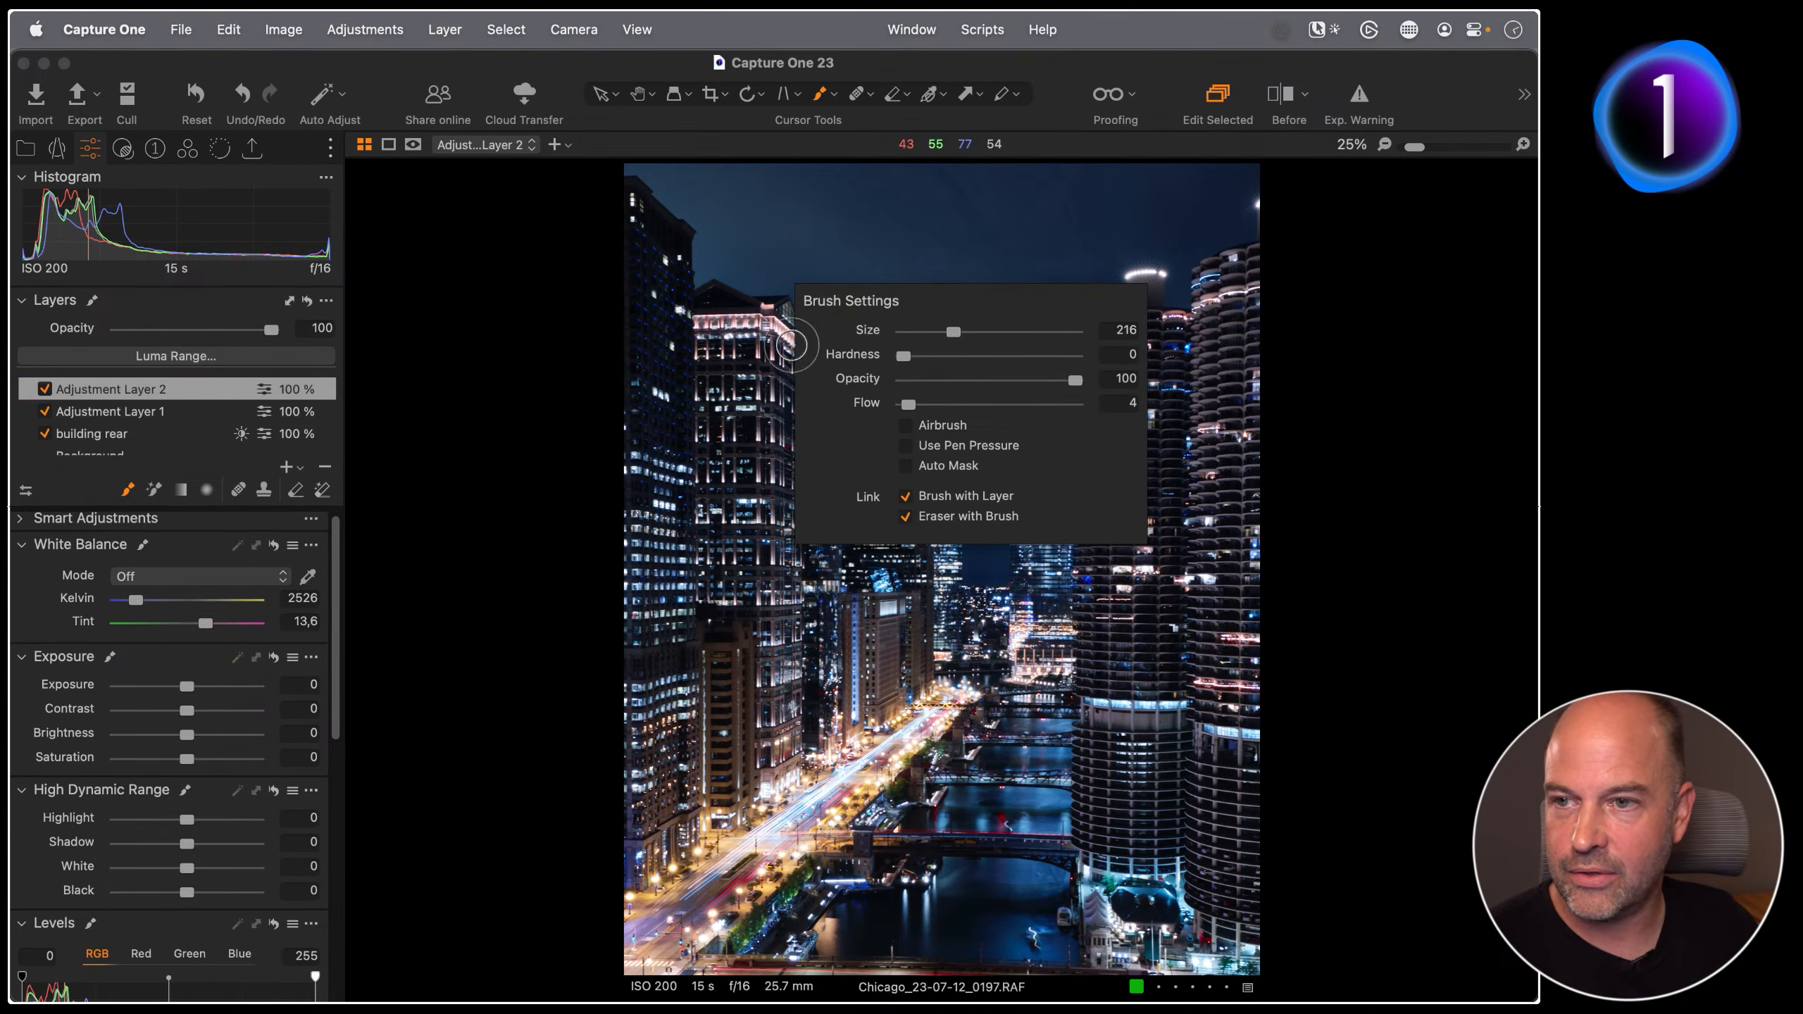
pyautogui.click(184, 415)
pyautogui.rightClick(833, 444)
pyautogui.moveTo(824, 419); pyautogui.dragTo(857, 420)
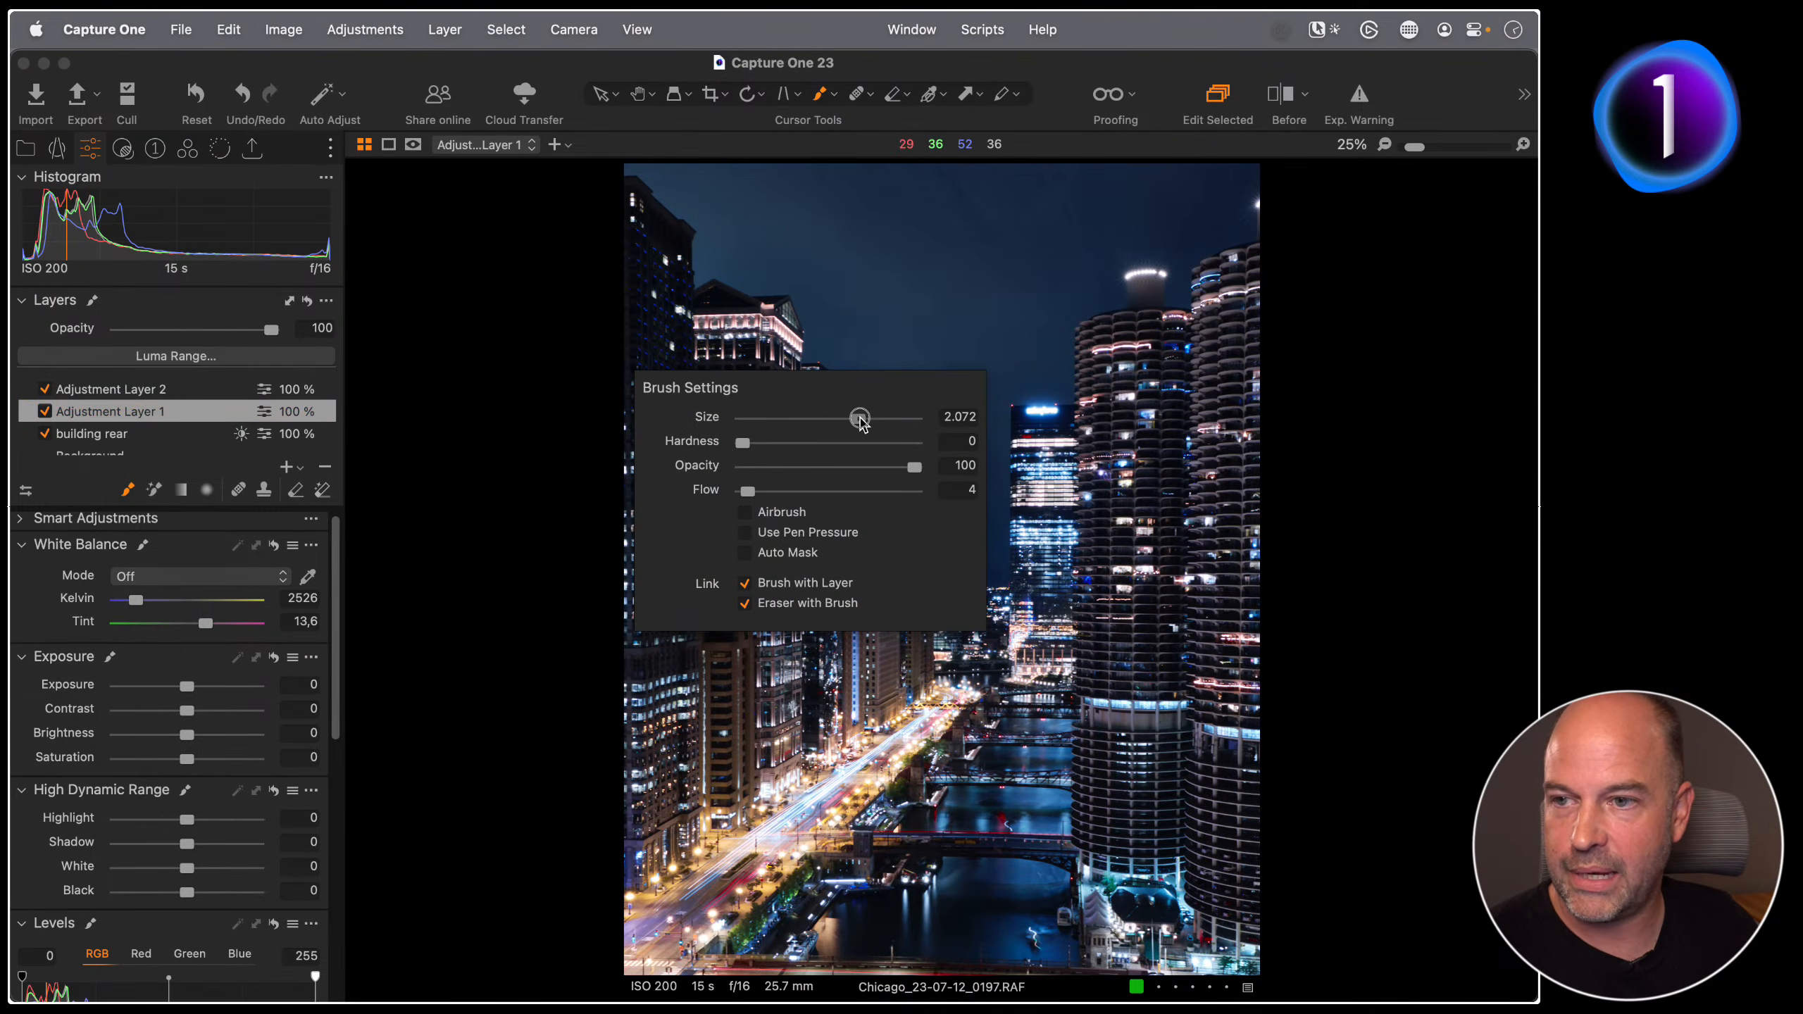
# Step: Switch between the two adjustment layers to compare their brush sizes, and review the Brush with Layer link option
pyautogui.click(186, 408)
pyautogui.click(167, 389)
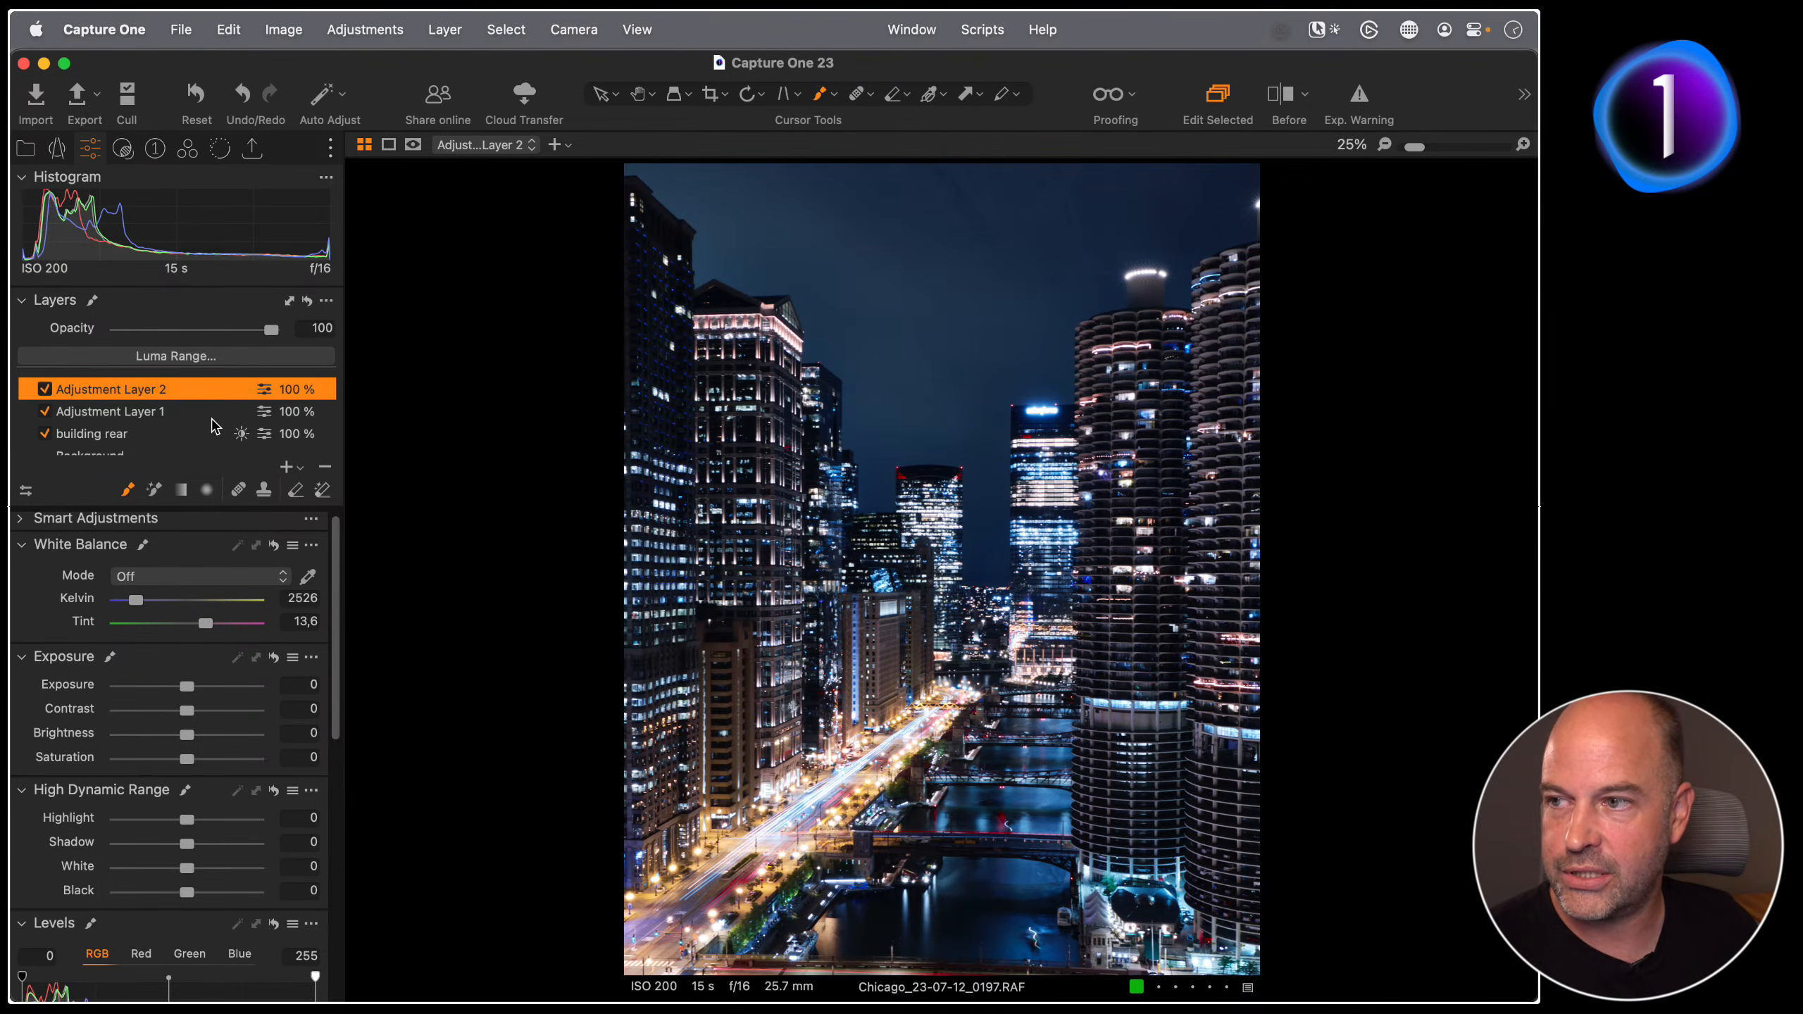
pyautogui.click(184, 417)
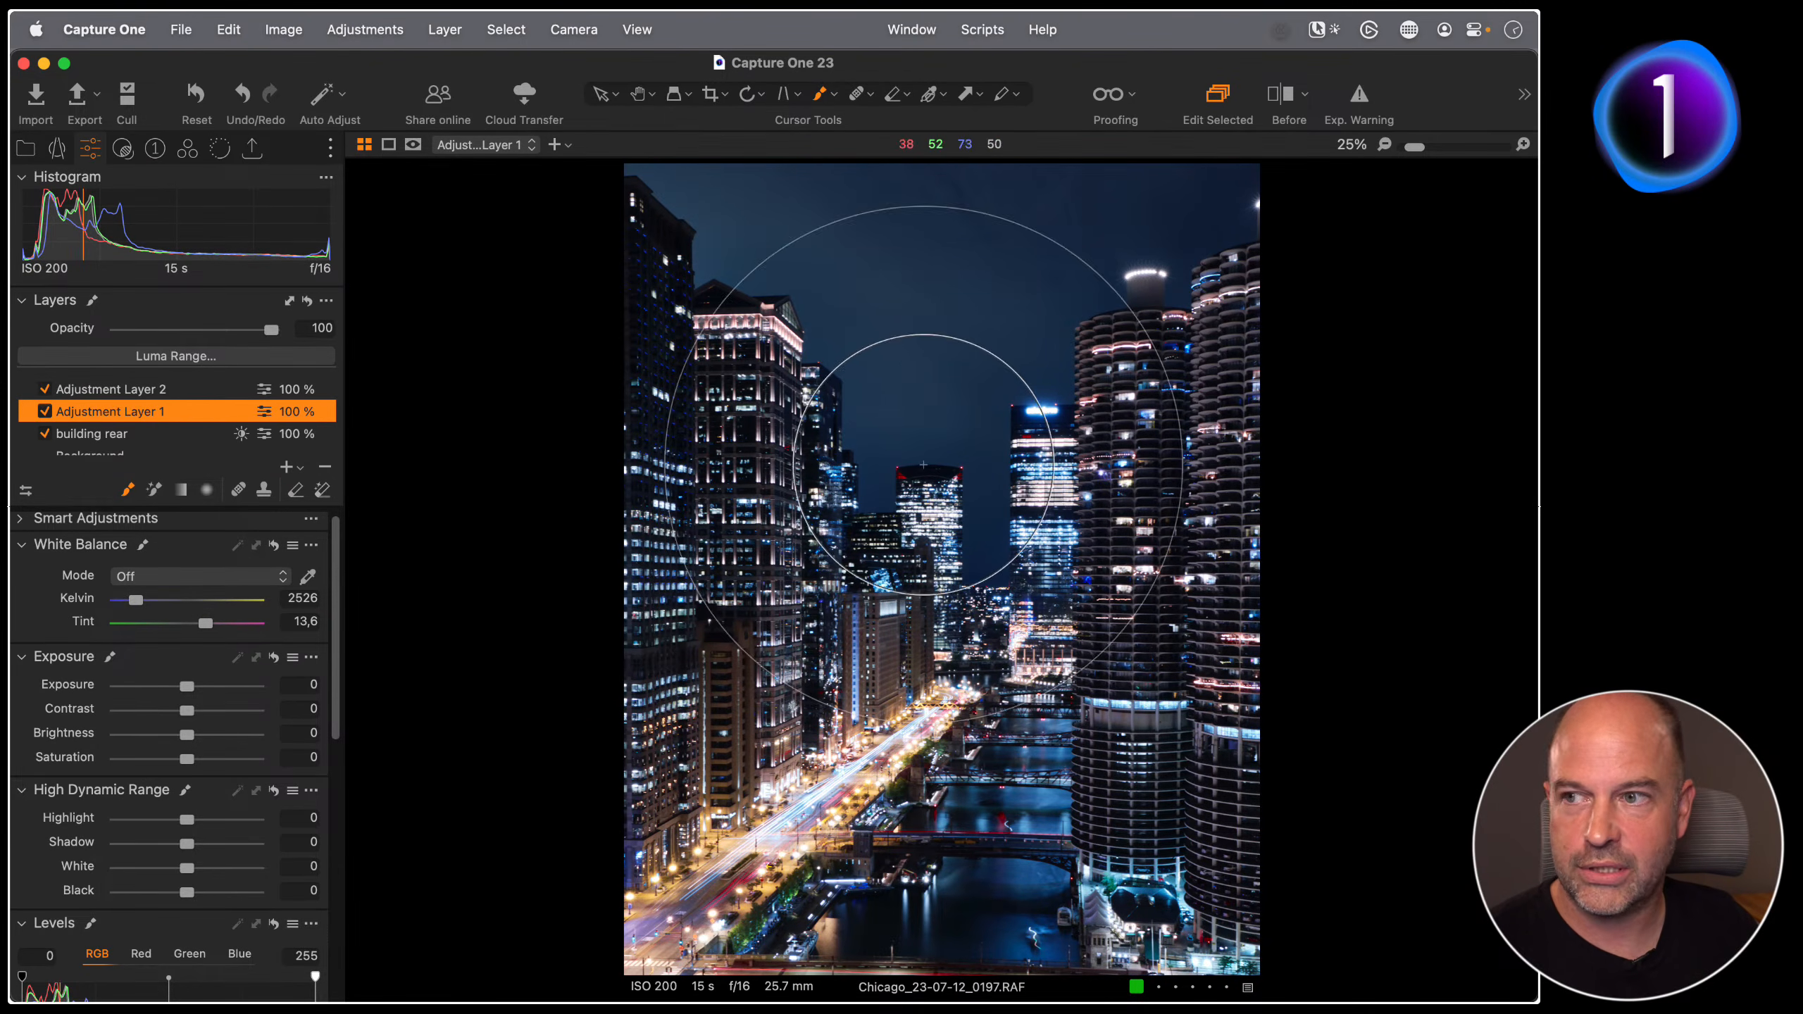
pyautogui.rightClick(858, 632)
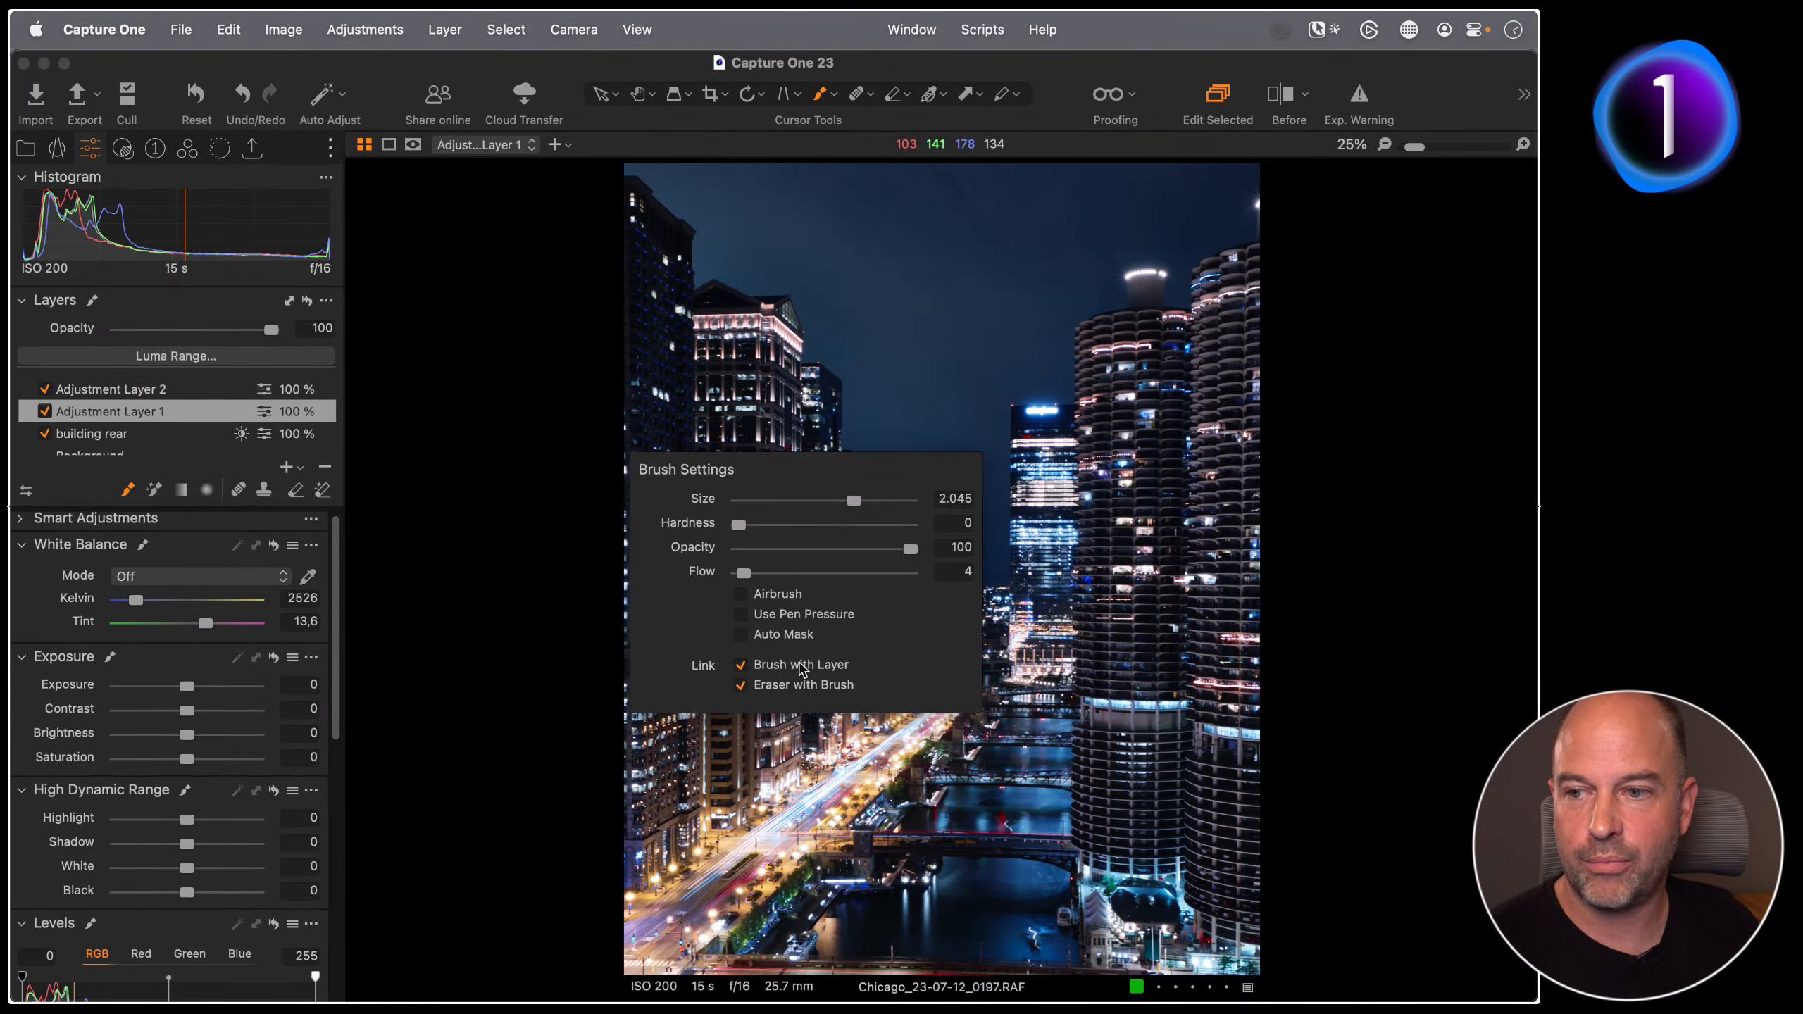
pyautogui.click(909, 417)
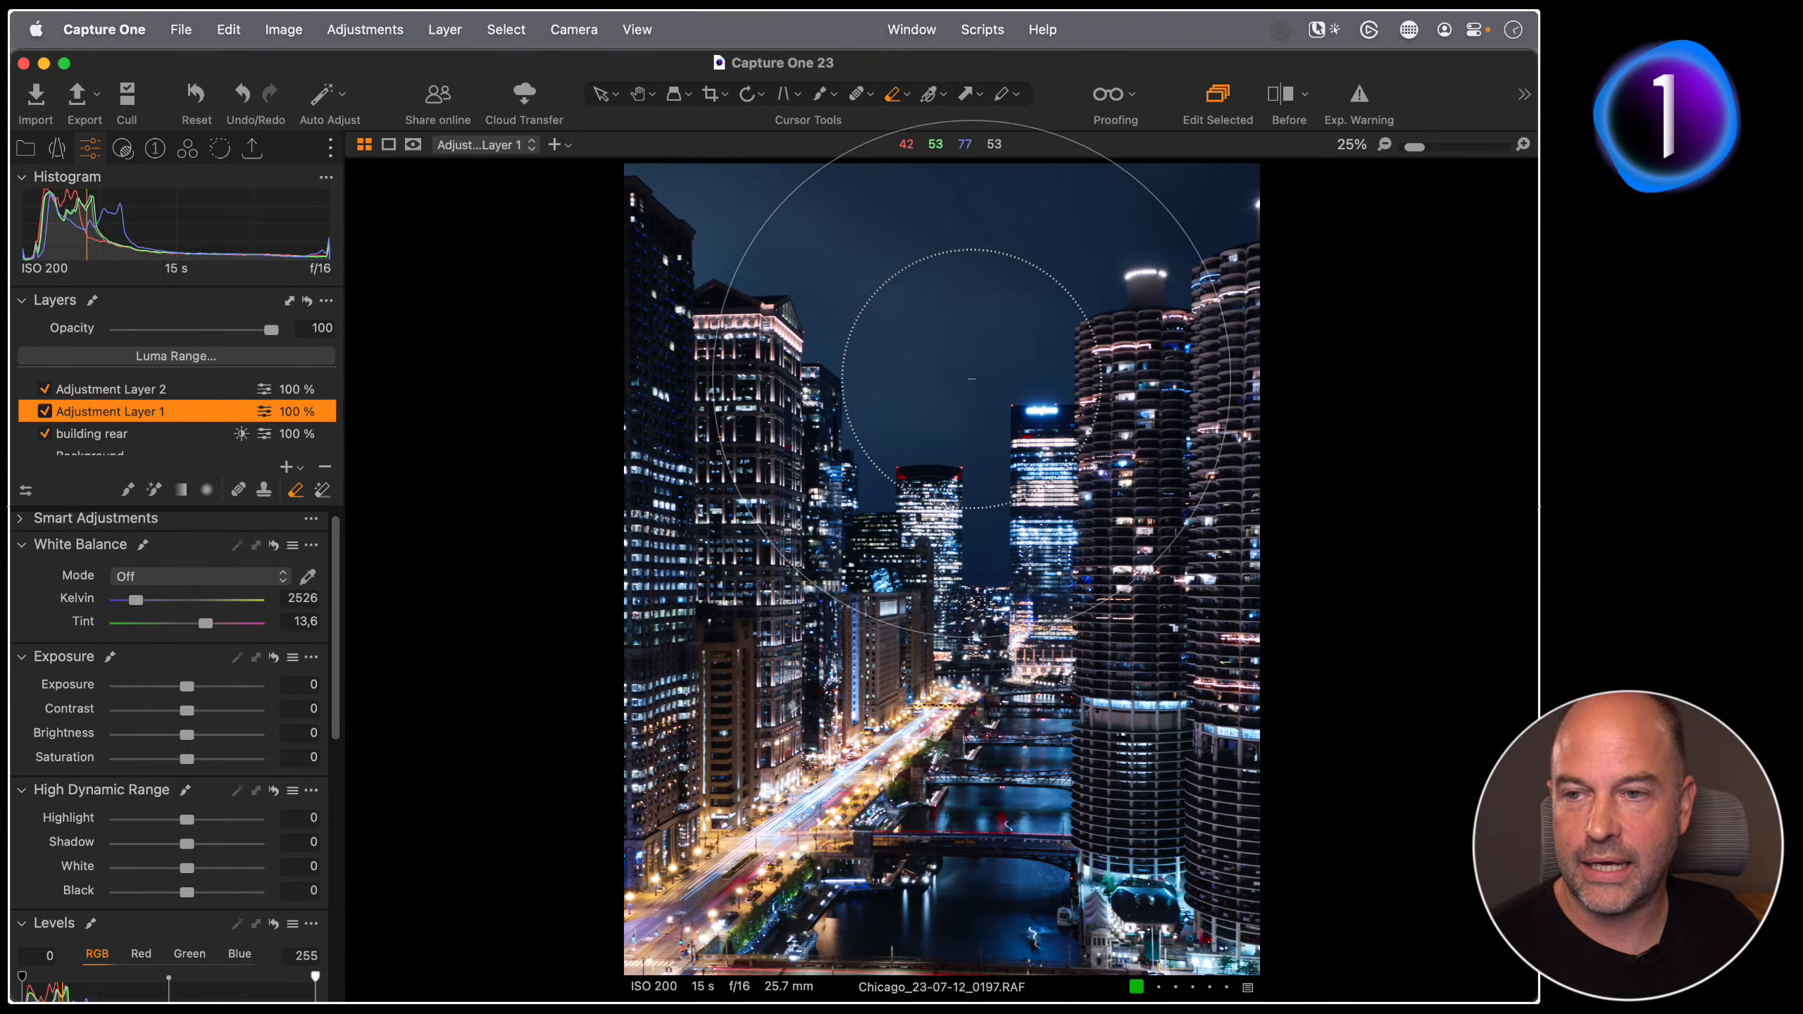
# Step: Alternate between the mask brush and eraser on Adjustment Layer 1, and review the eraser's size, flow and link settings
pyautogui.rightClick(952, 406)
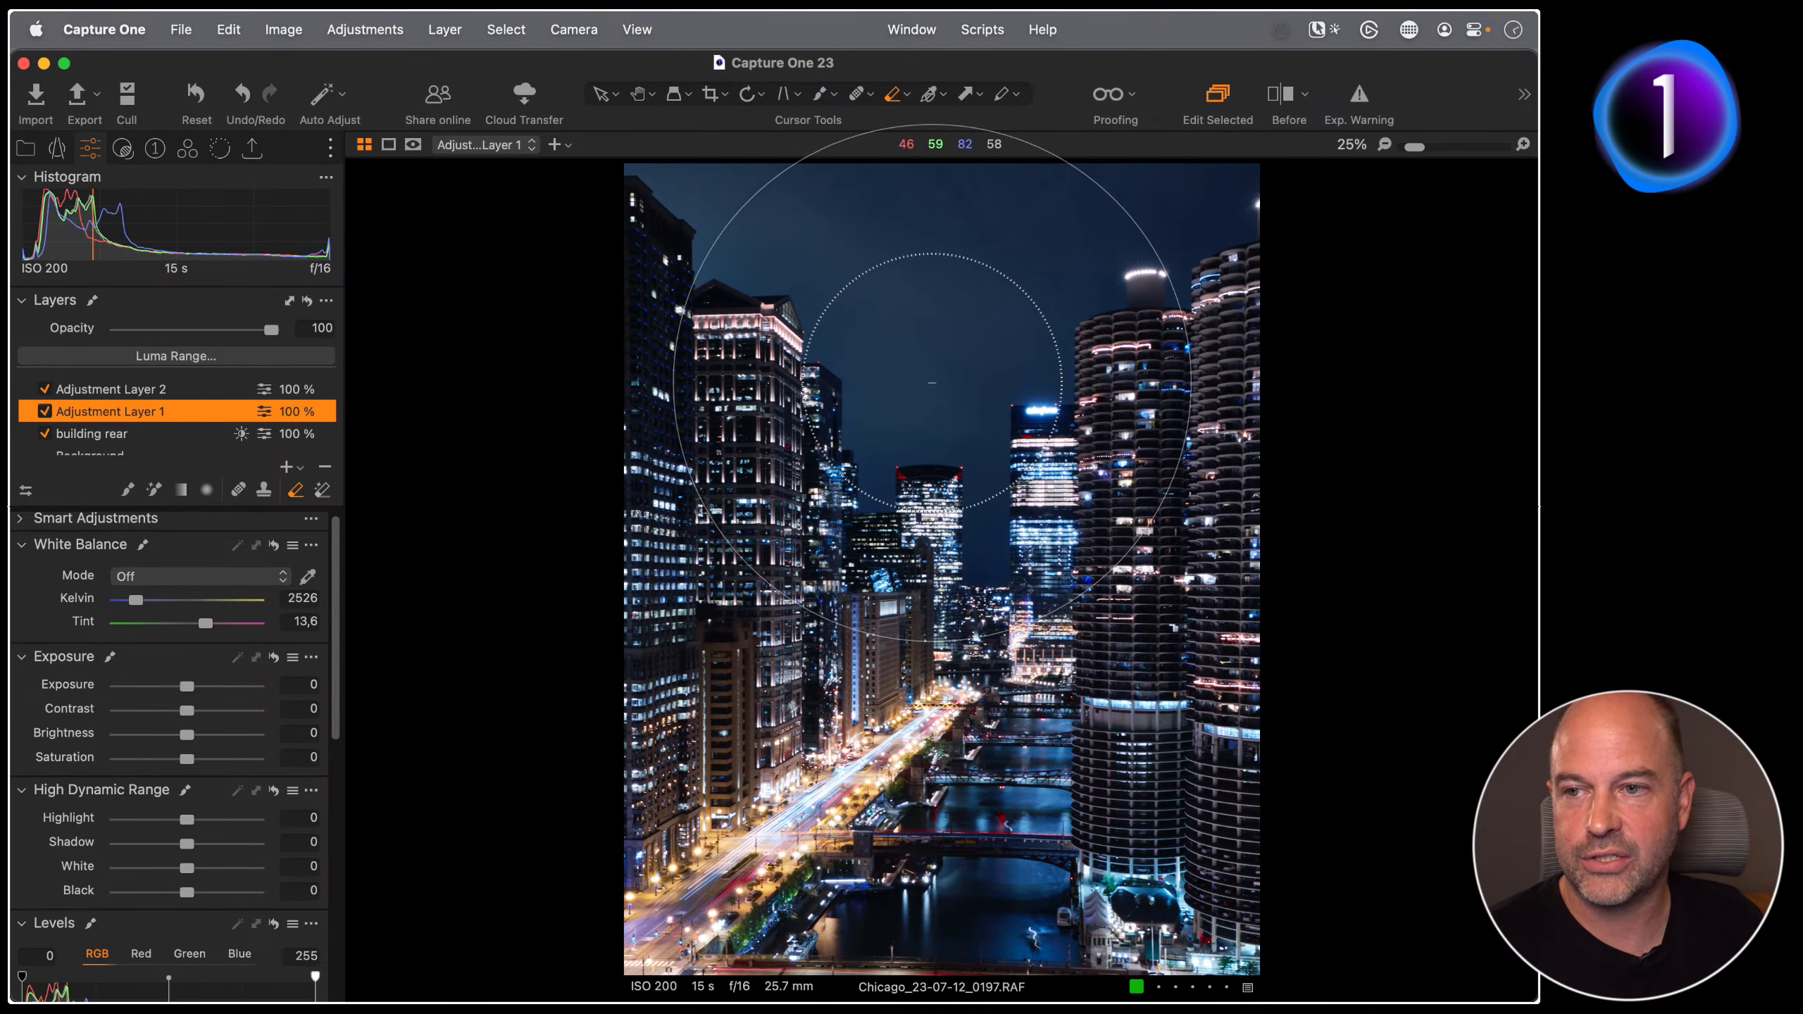
pyautogui.press('b')
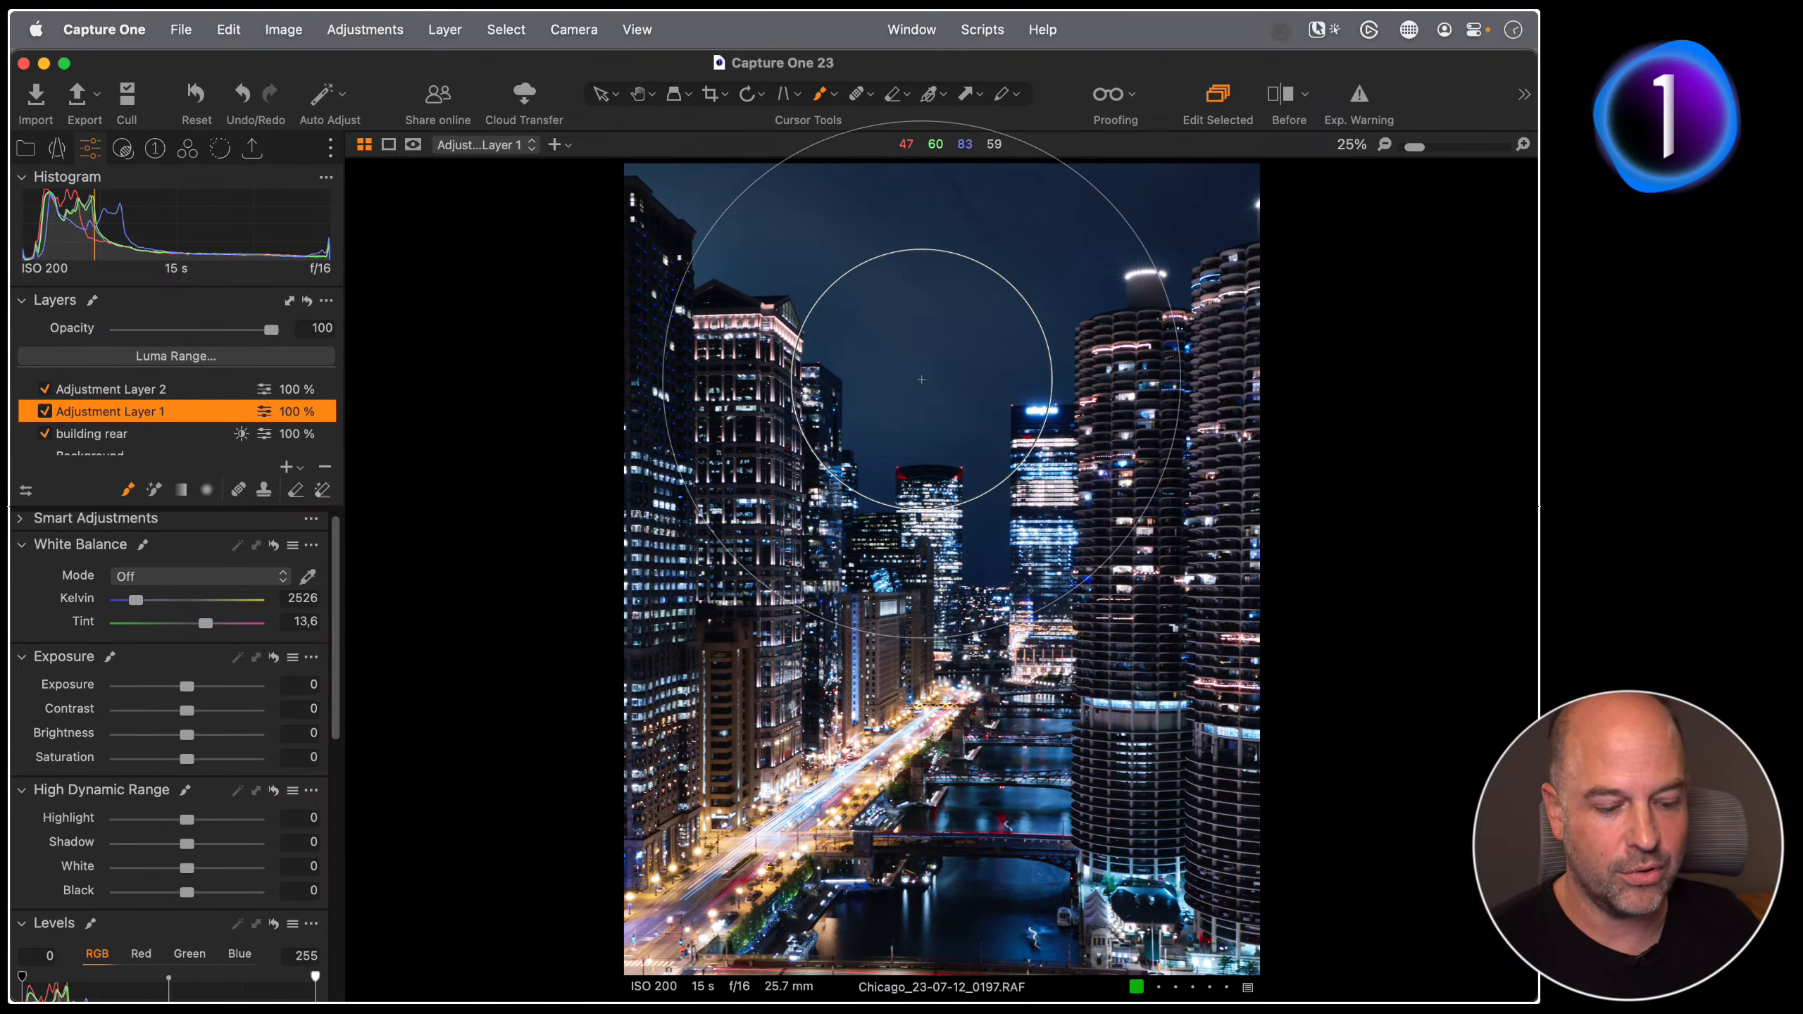
pyautogui.press('e')
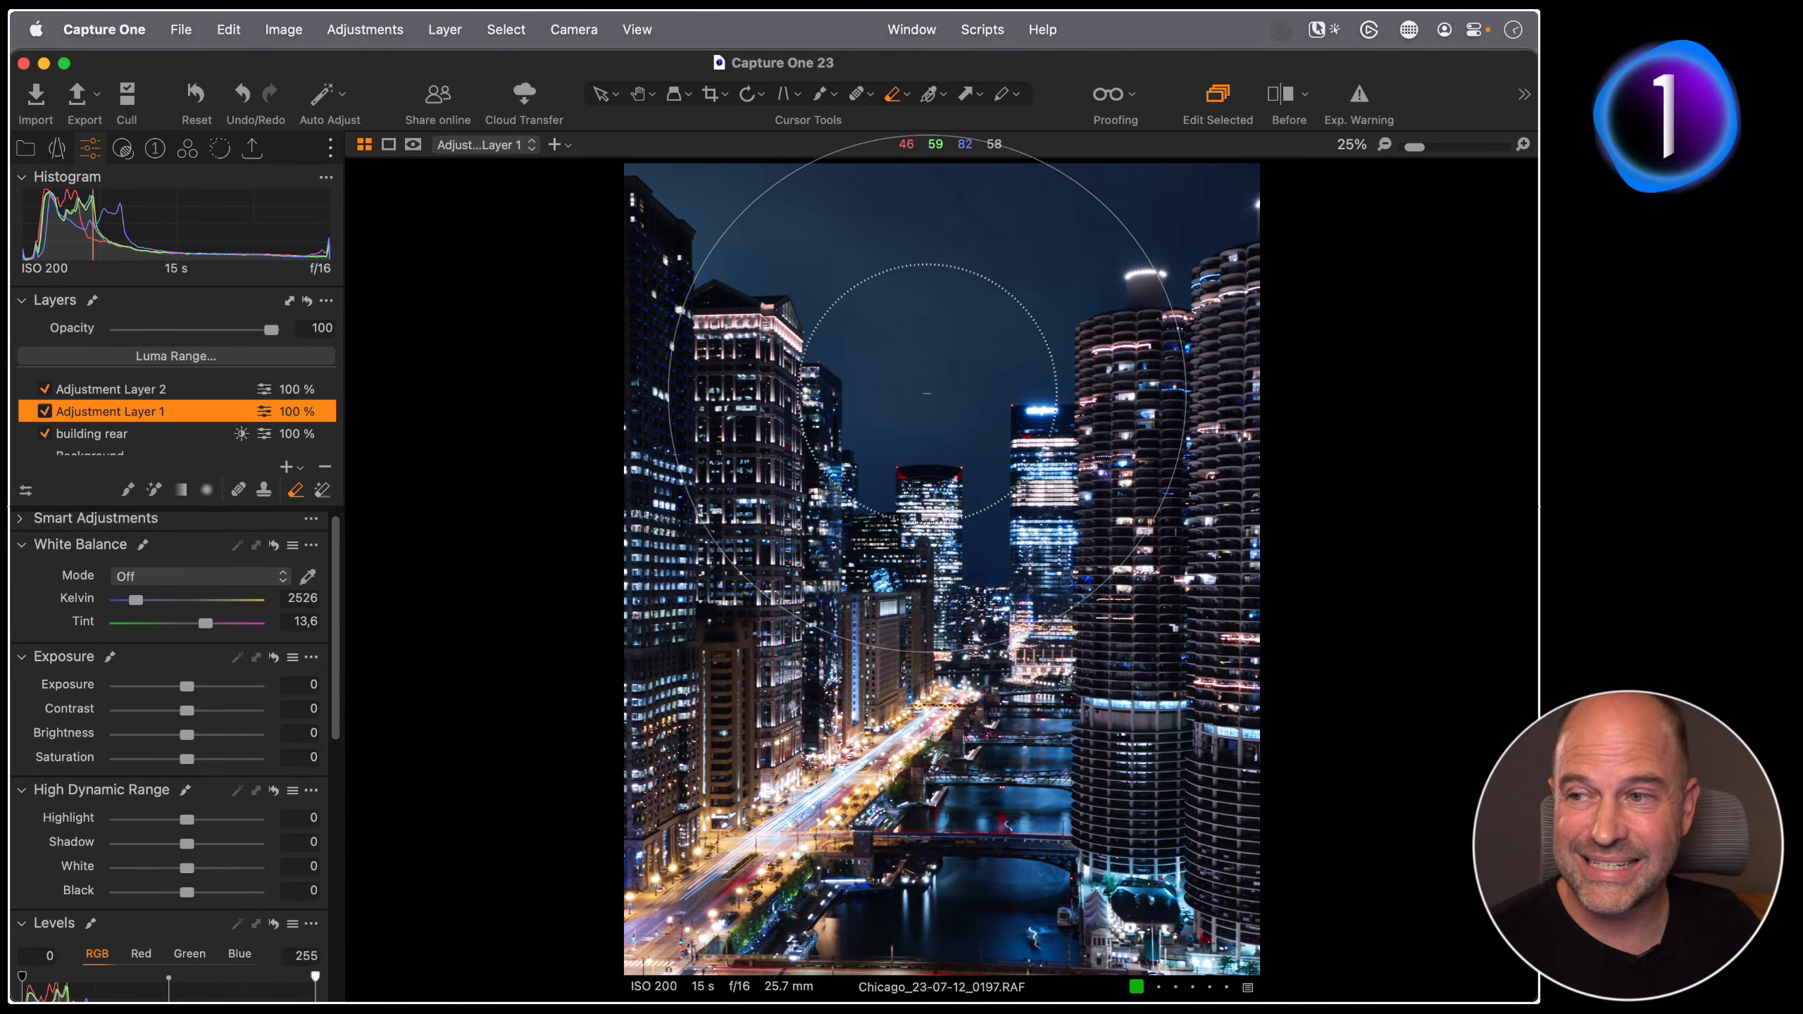
pyautogui.rightClick(912, 477)
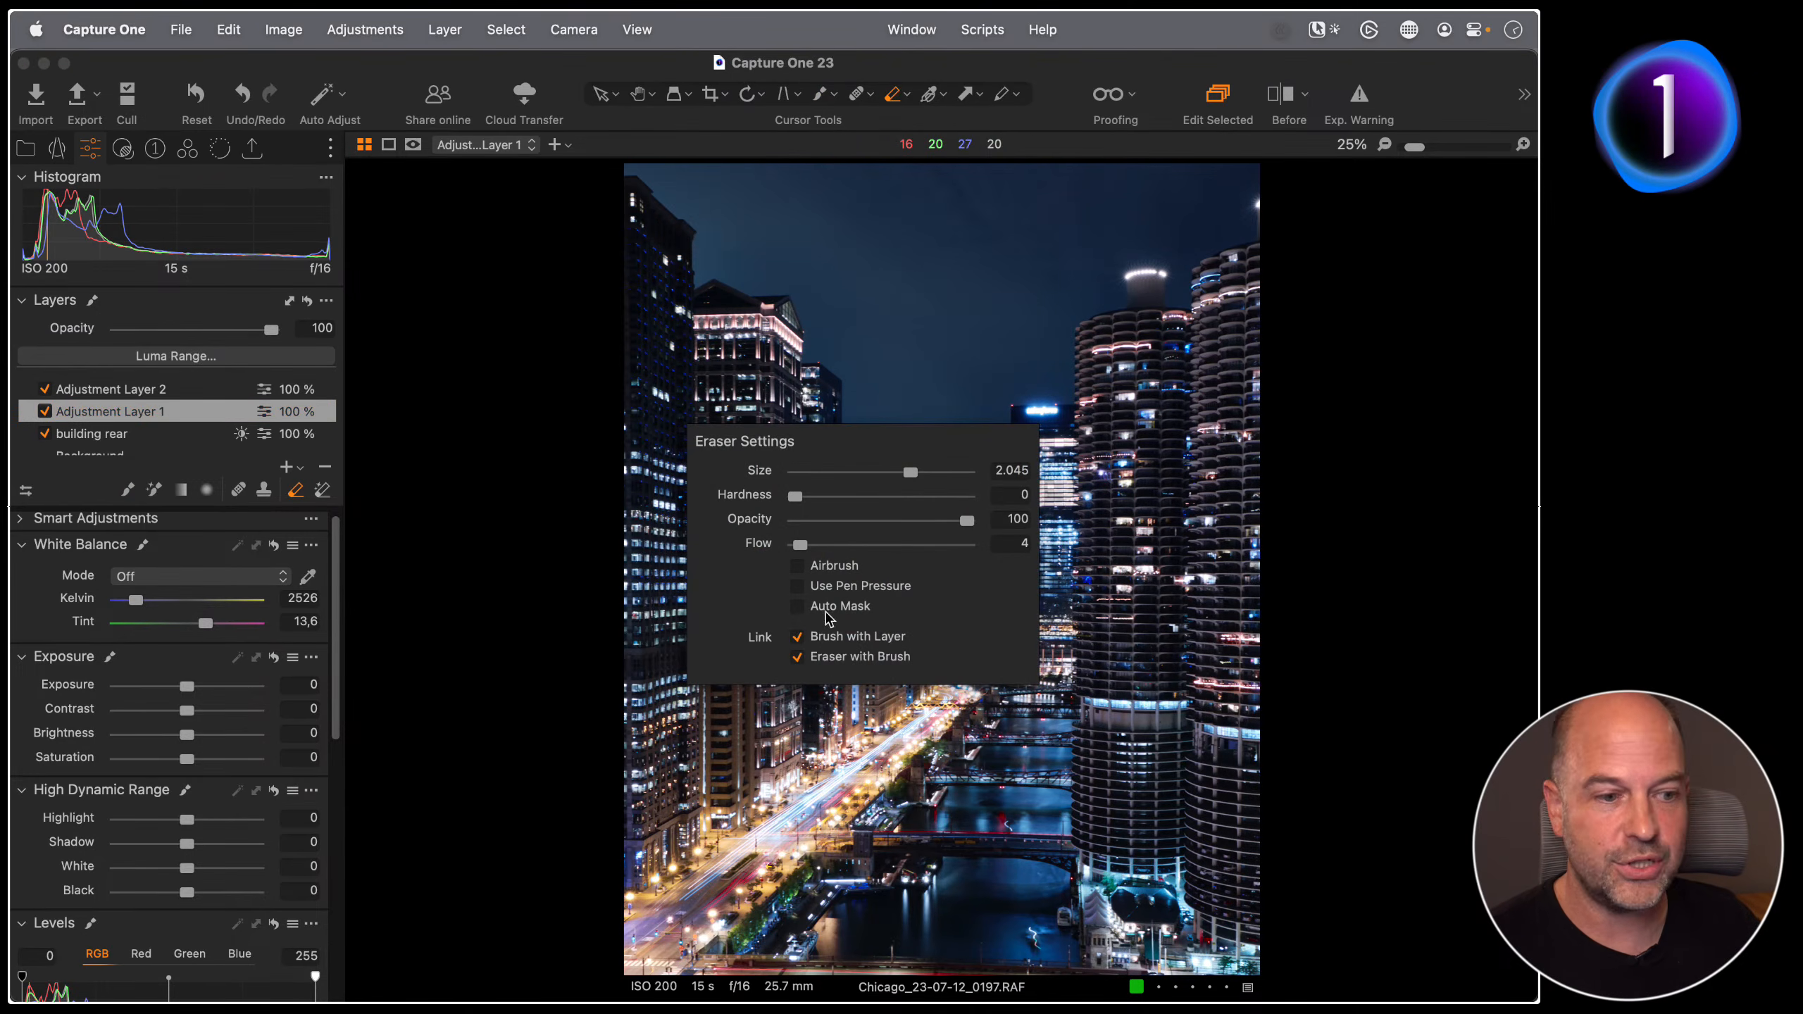
pyautogui.click(1183, 700)
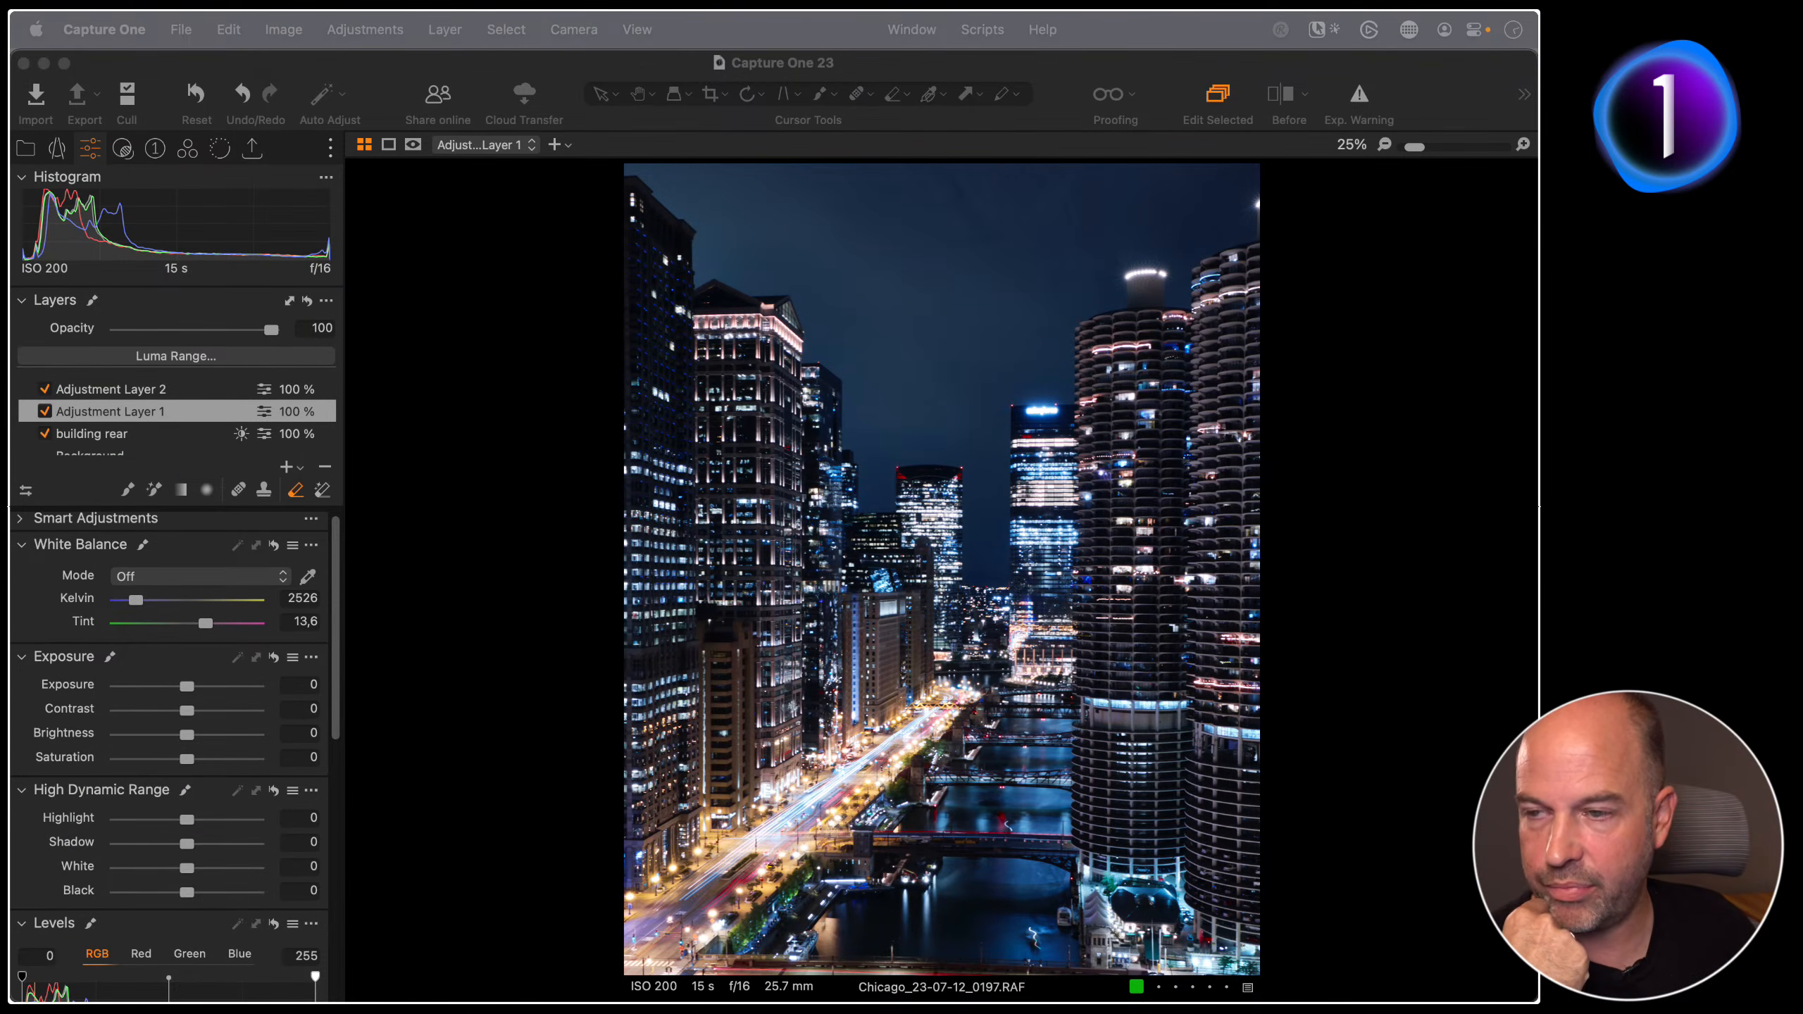
# Step: Return to the image browser, open the 057 portrait of the woman in the blue top, and switch to the Pan tool
pyautogui.click(528, 504)
pyautogui.press('g')
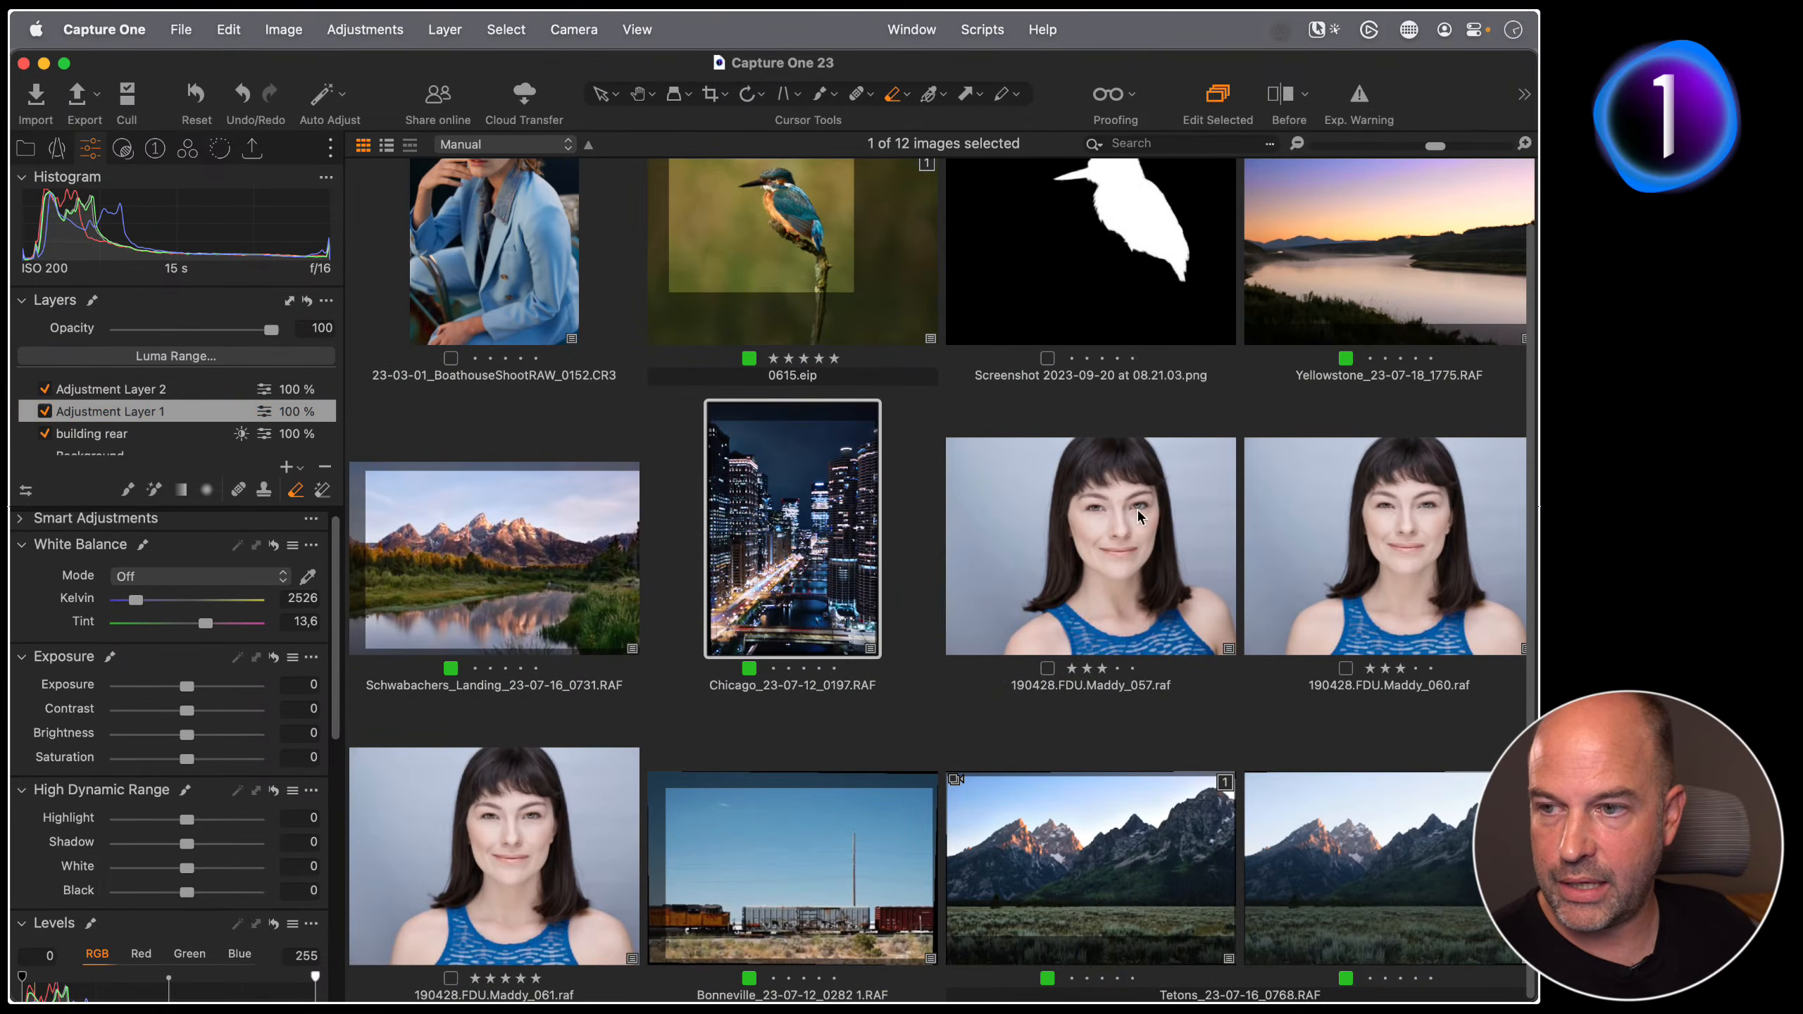
pyautogui.scroll(1, 1124, 556)
pyautogui.doubleClick(1103, 597)
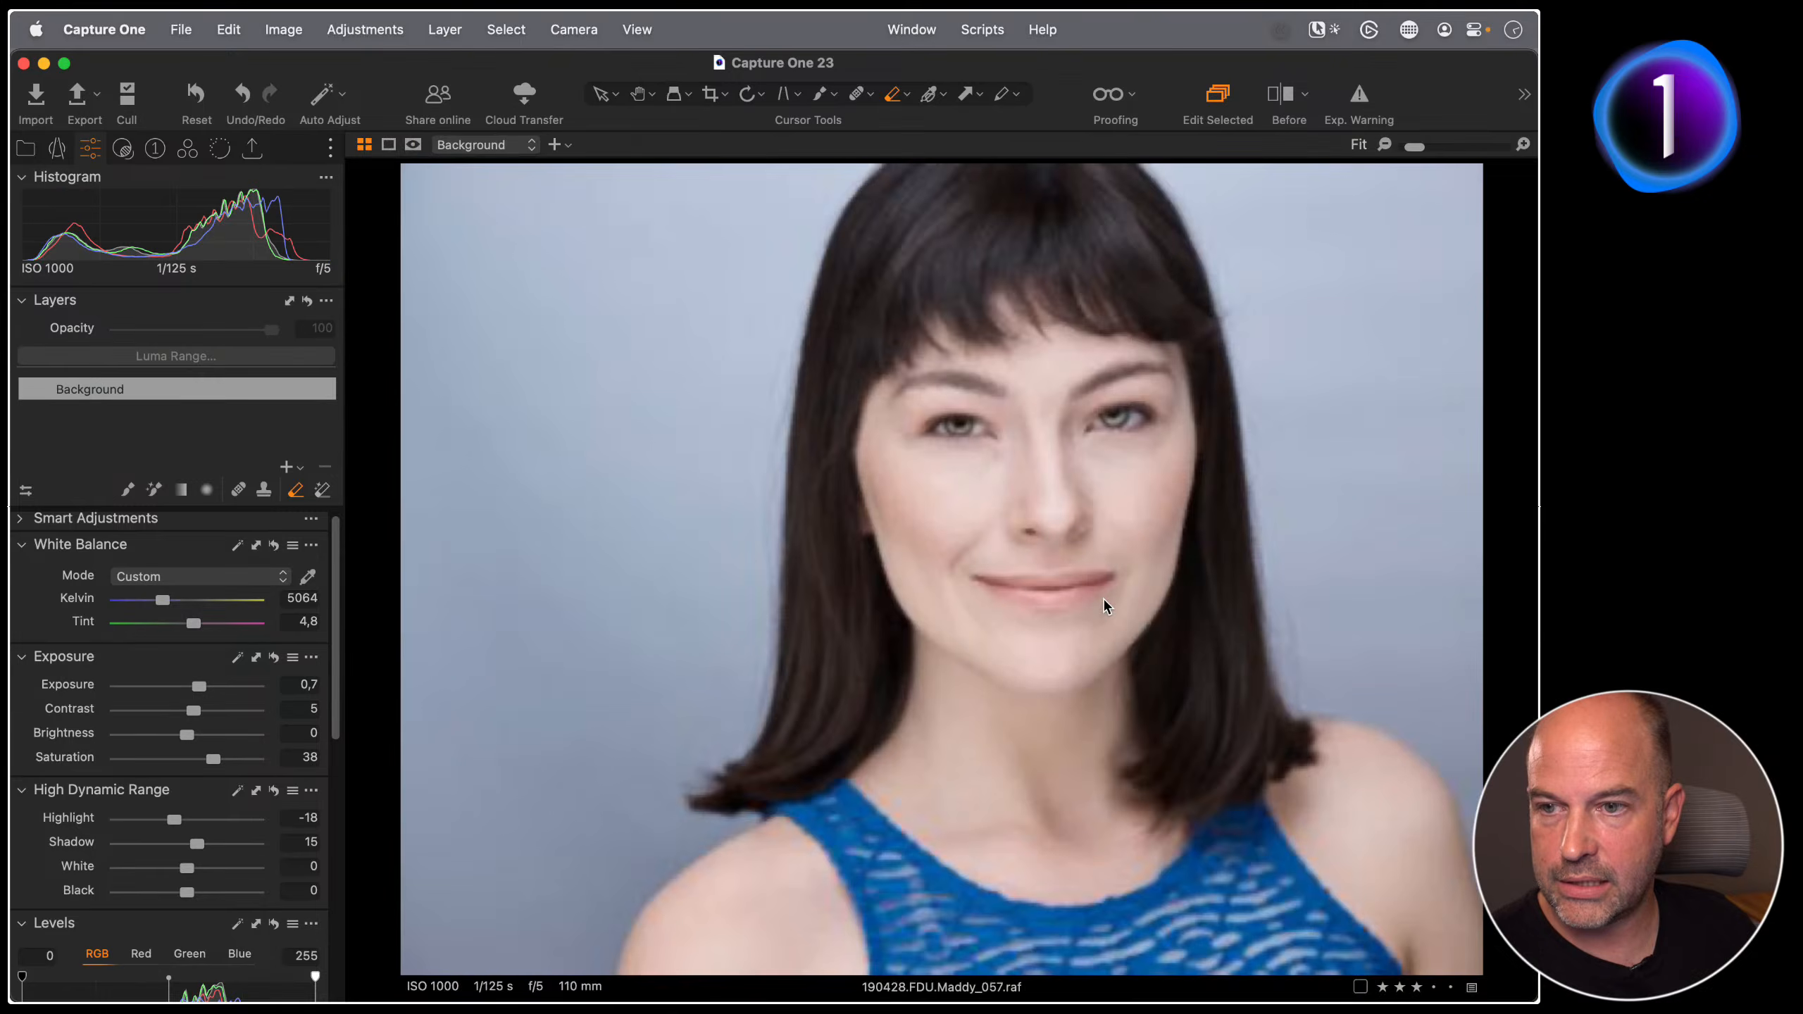
pyautogui.press('h')
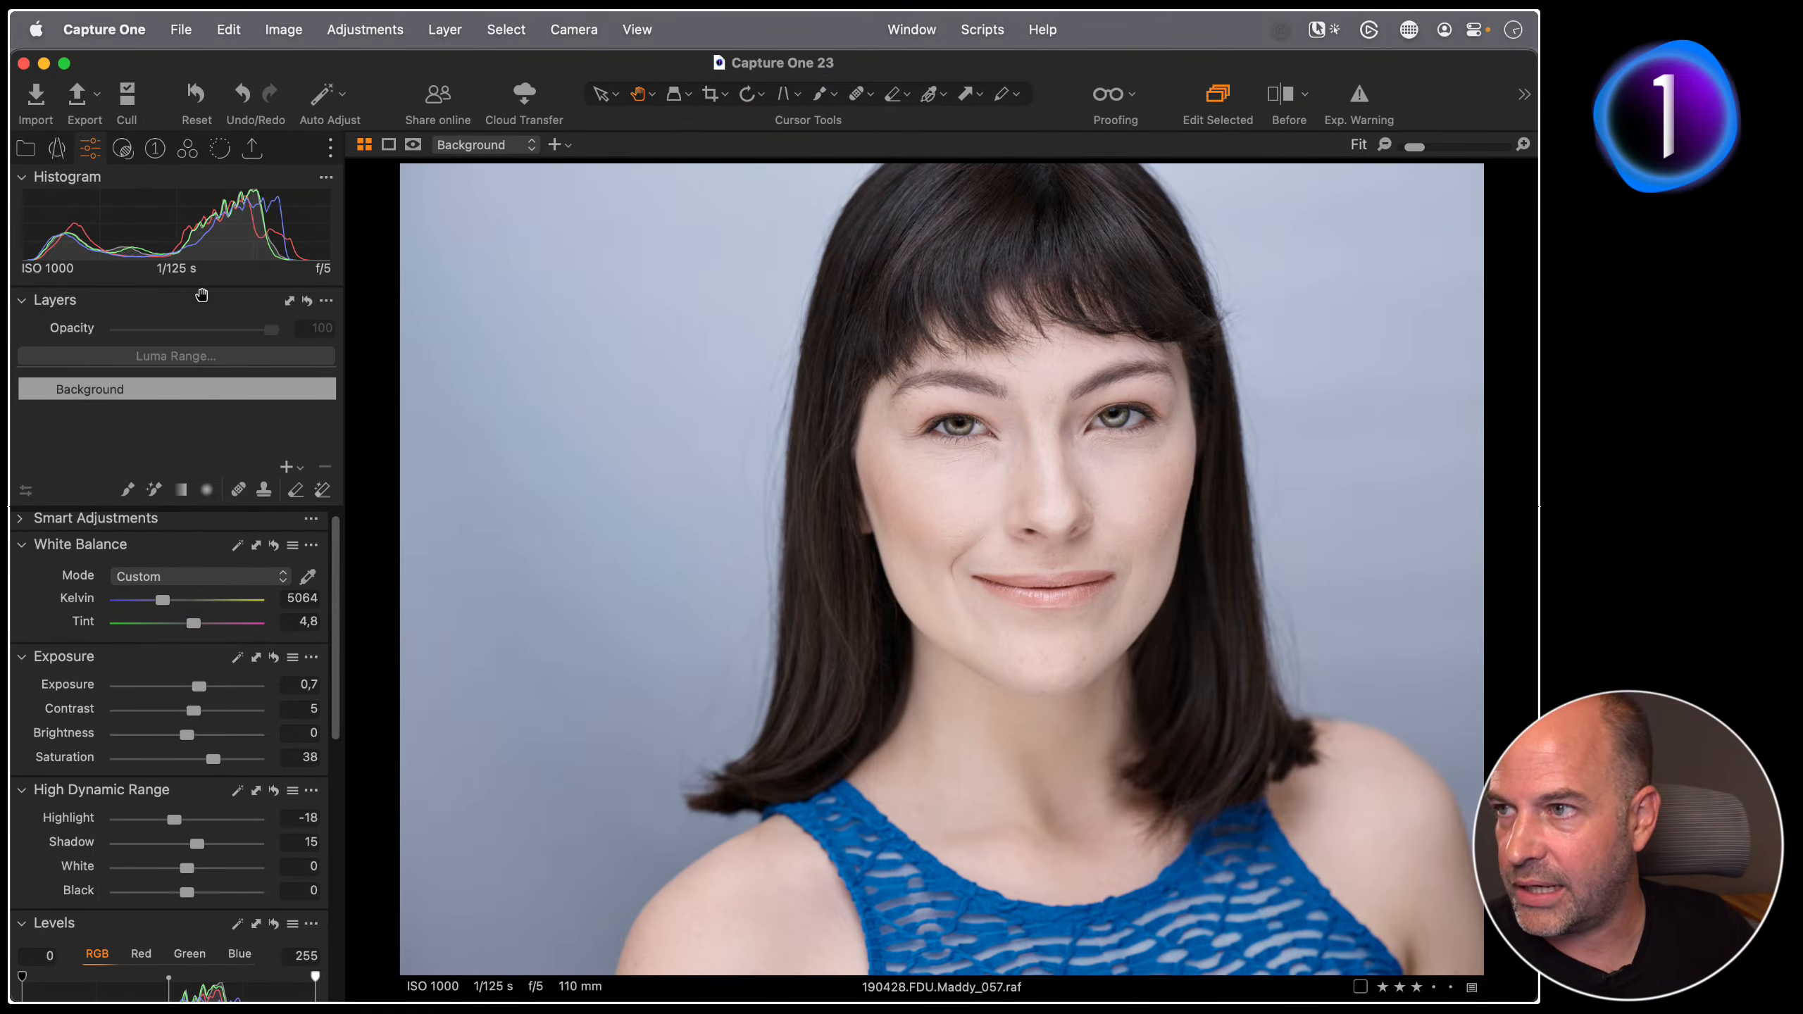
# Step: Open the Advanced Color Editor and sample the blue of the woman's top
pyautogui.click(187, 148)
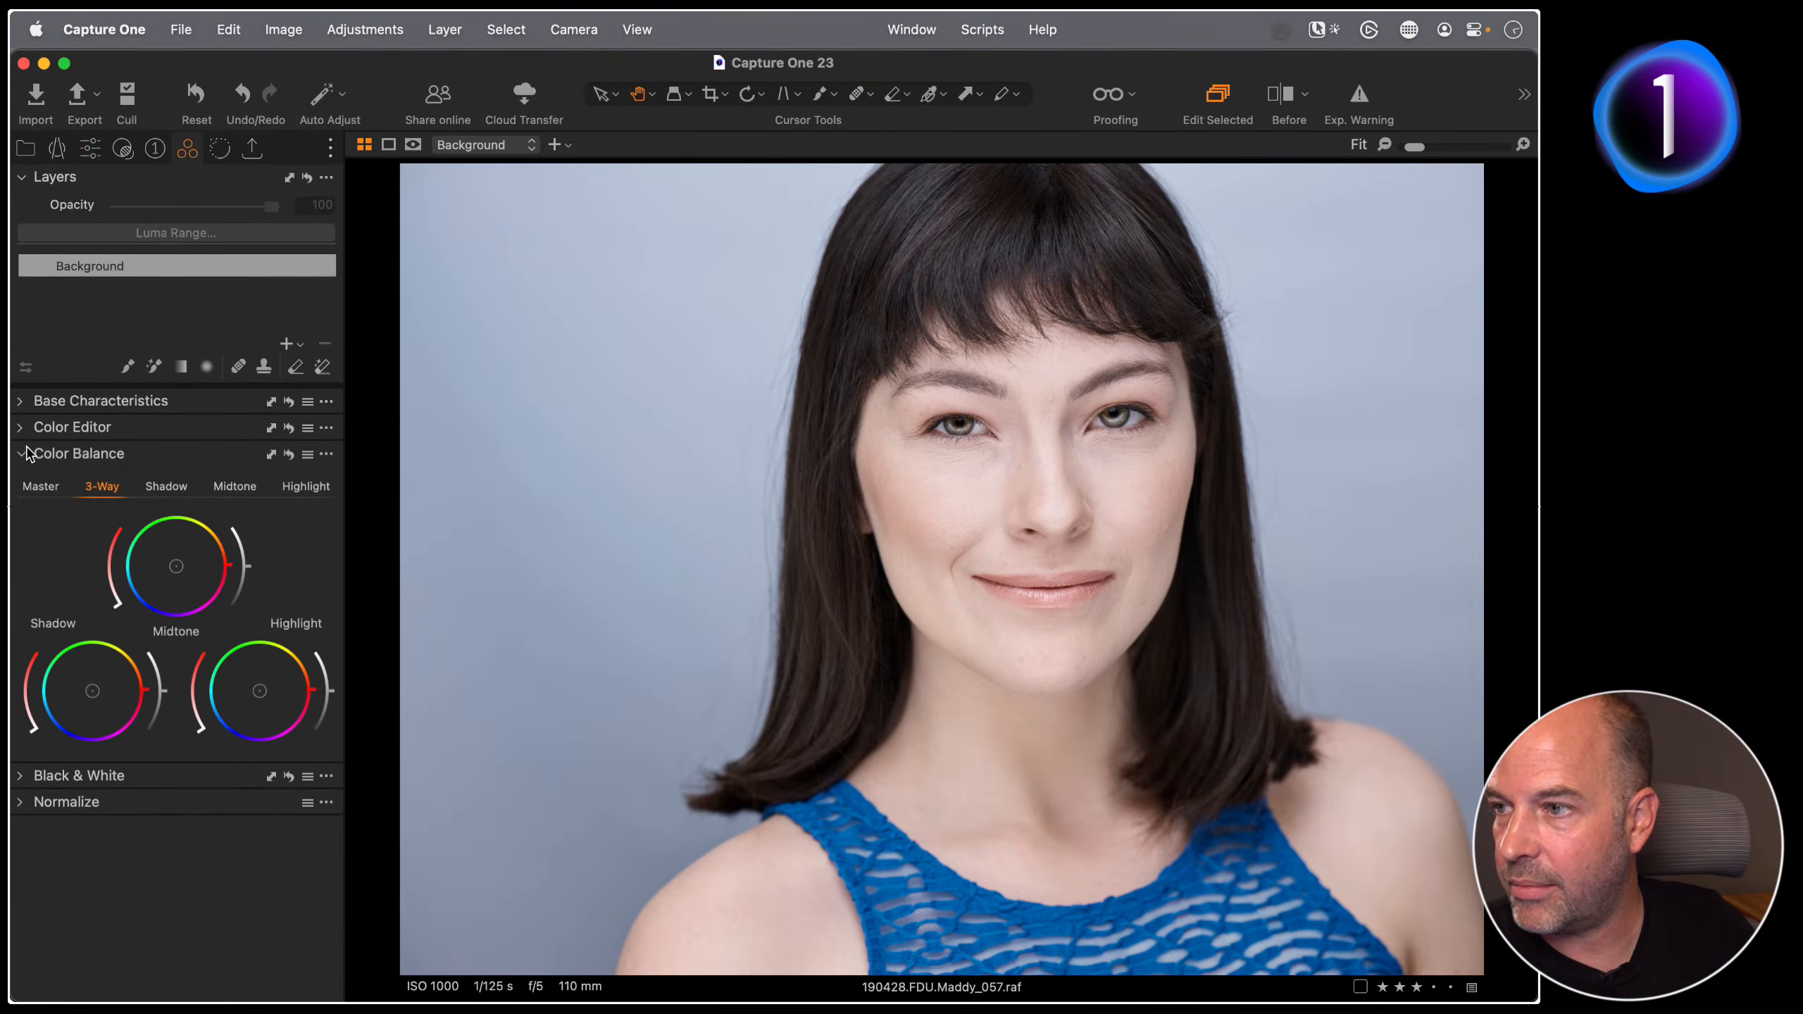
pyautogui.click(21, 427)
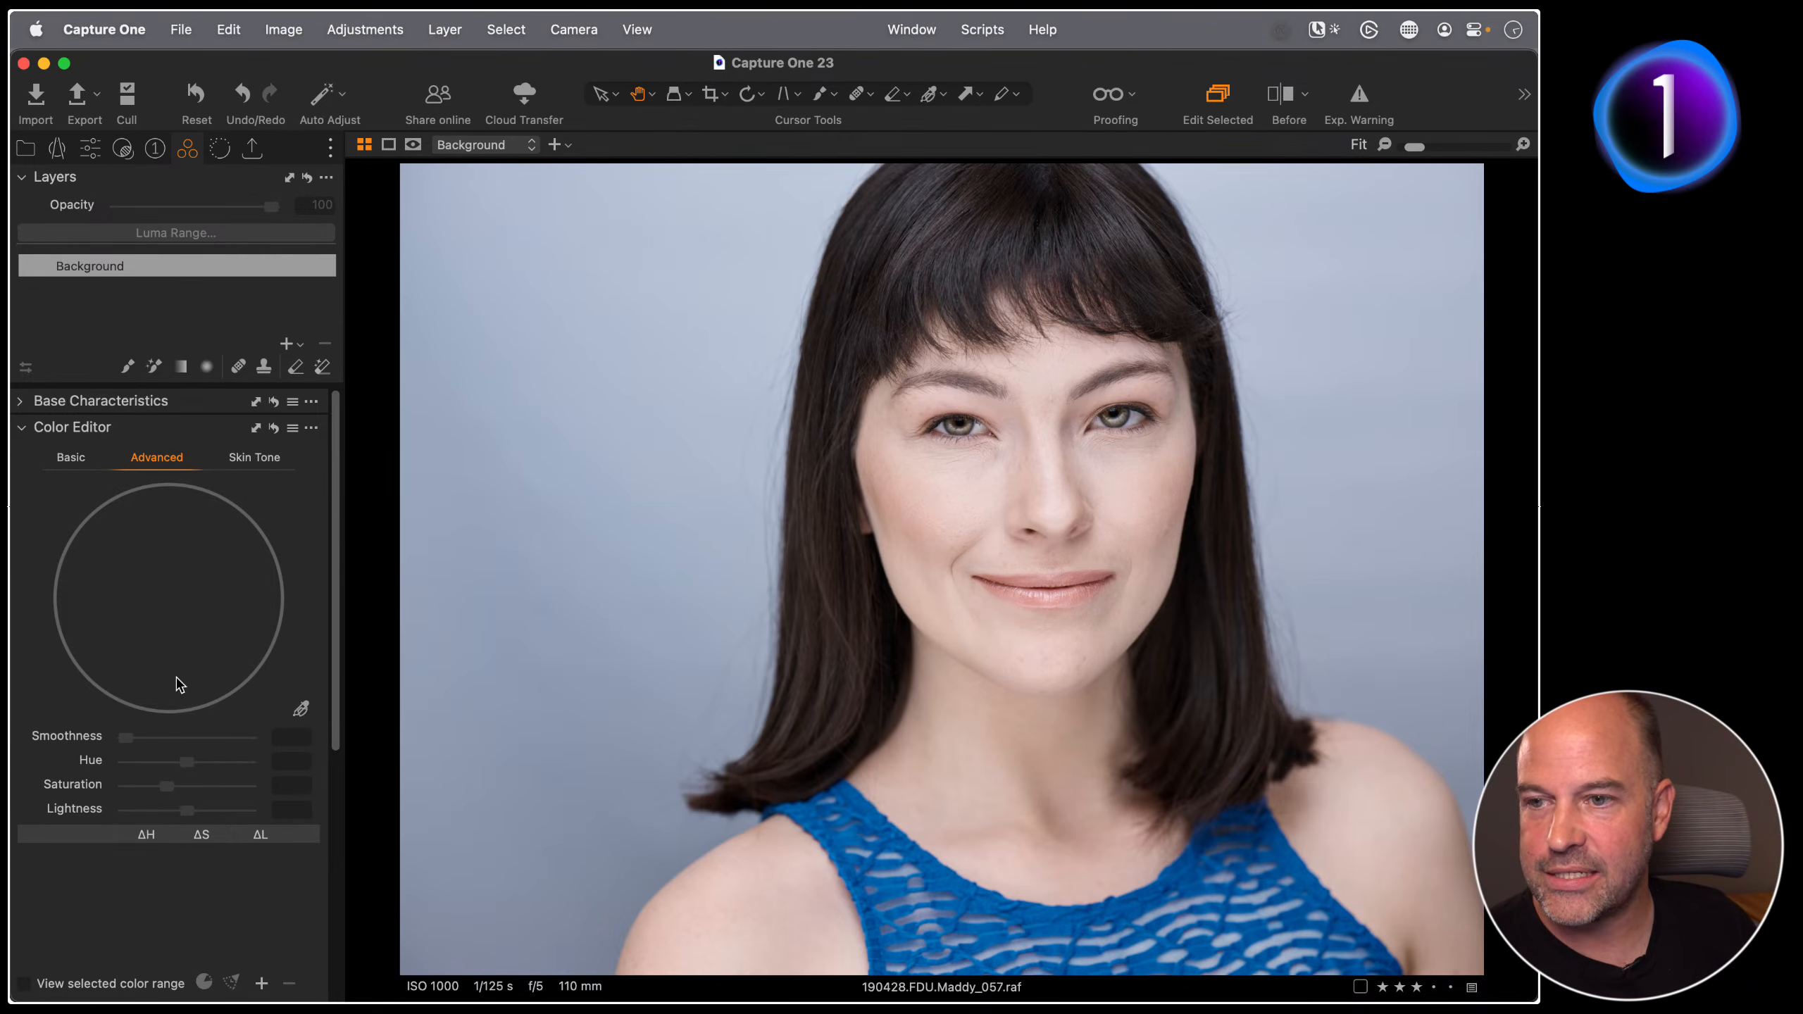
pyautogui.click(300, 707)
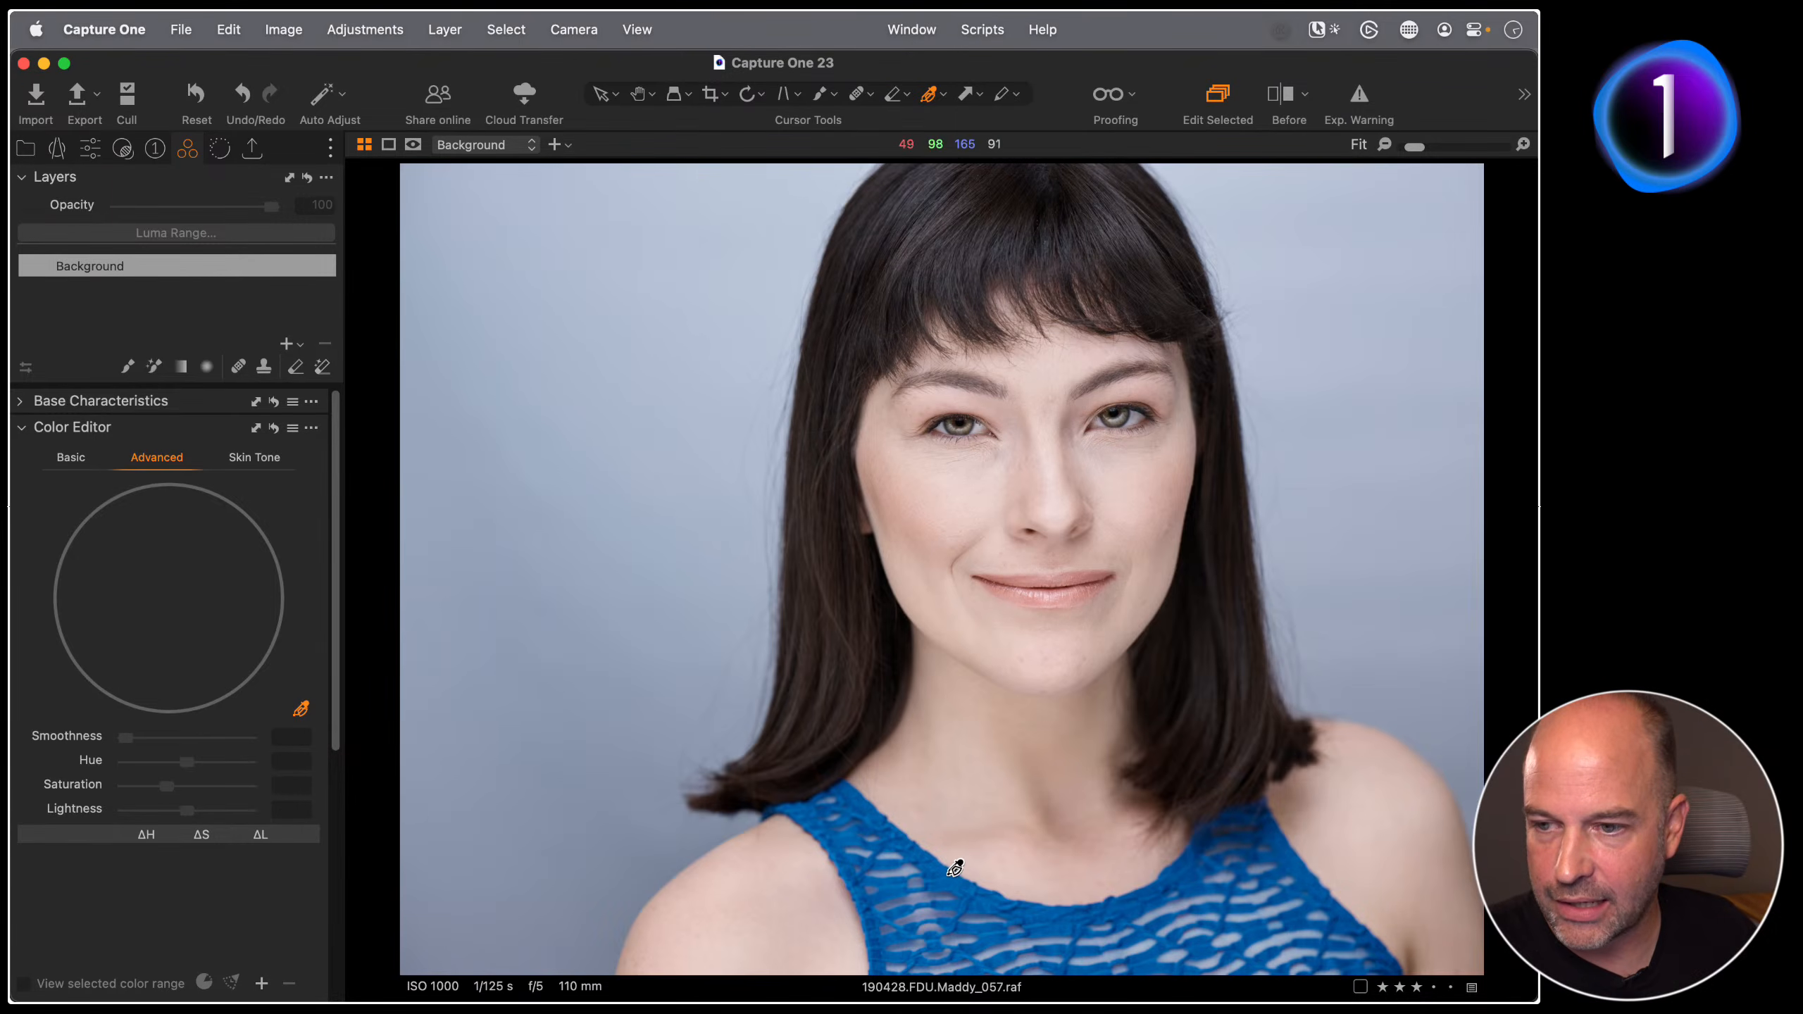
pyautogui.click(962, 877)
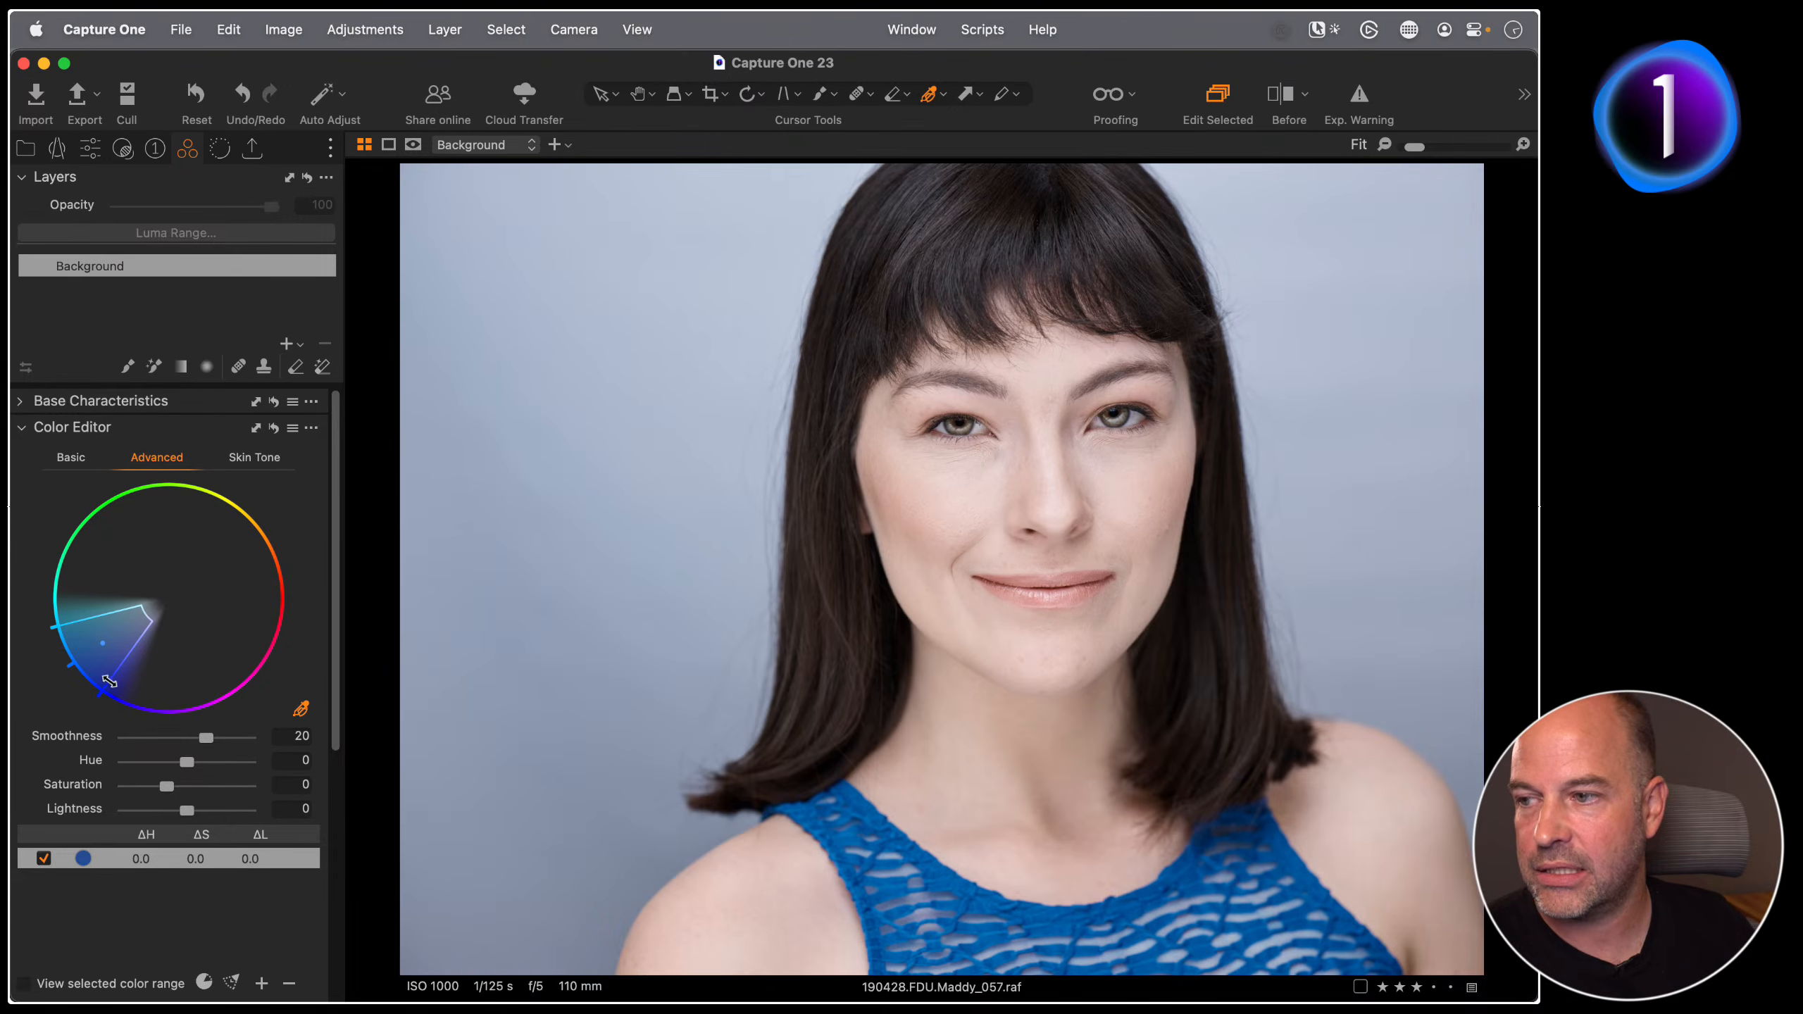
# Step: Toggle the selected color range view to check which areas of the portrait the blue sample covers
pyautogui.scroll(-5, 80, 759)
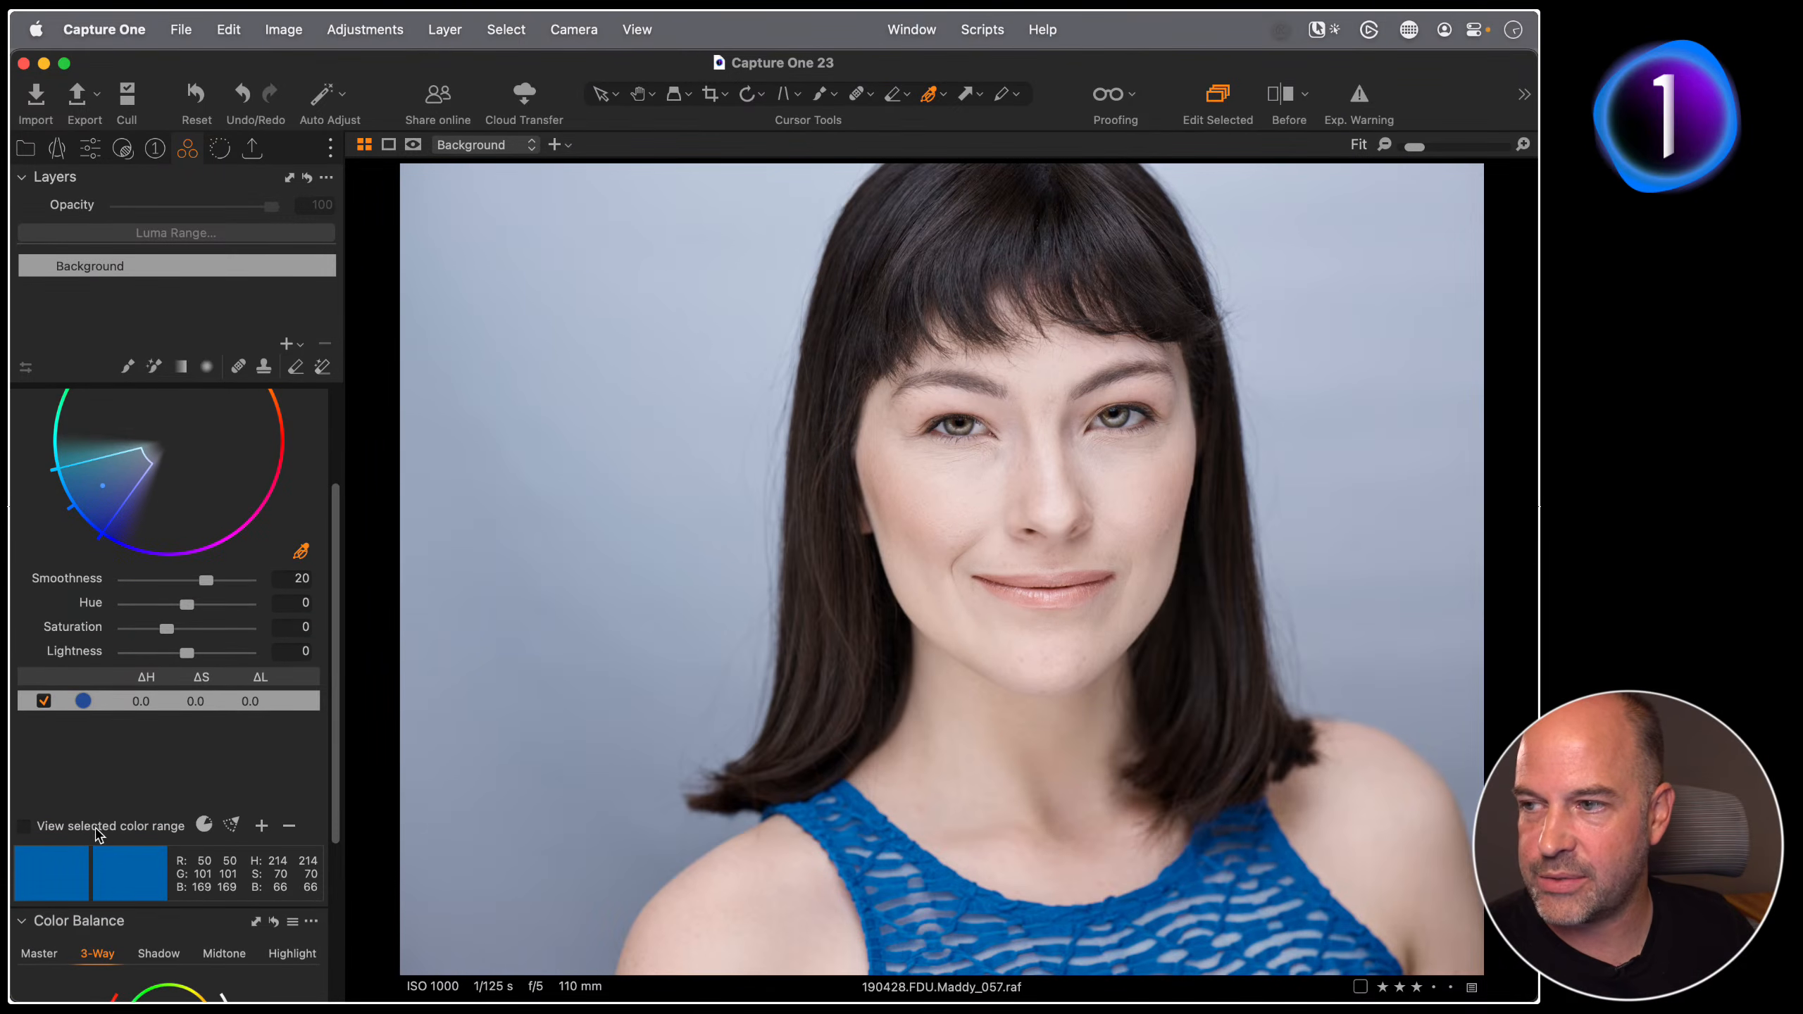
pyautogui.click(25, 828)
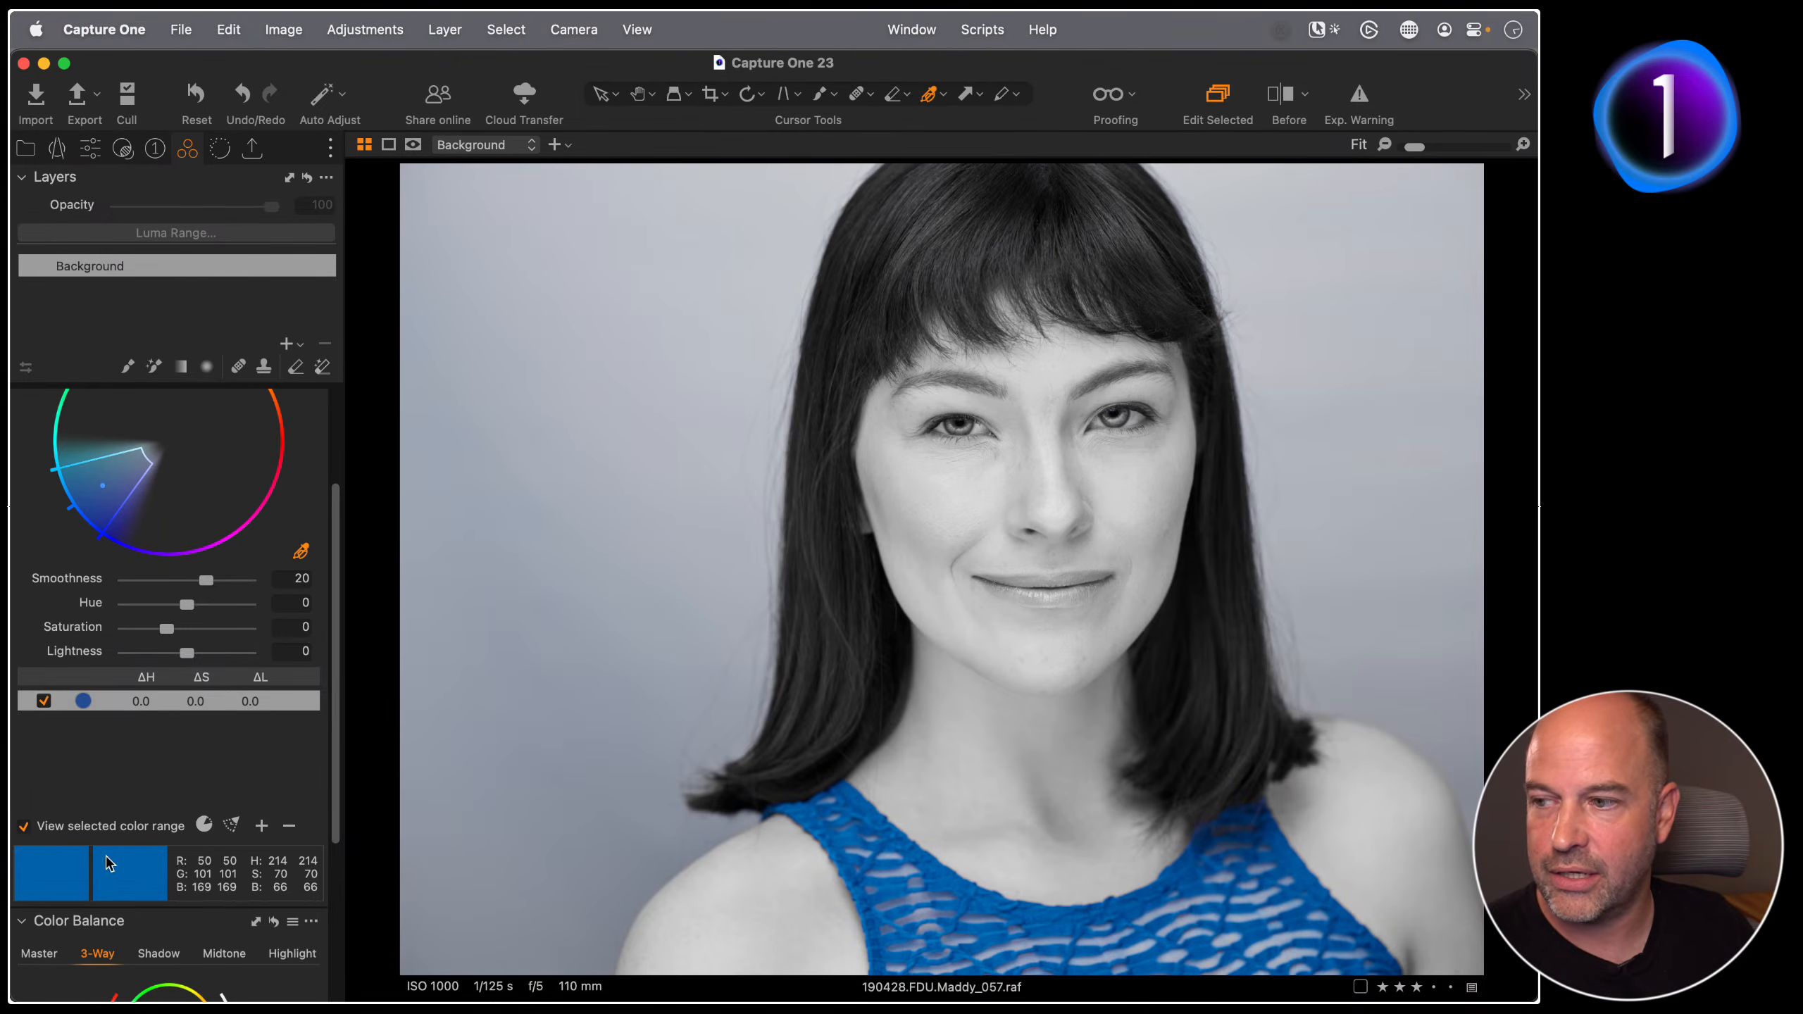
pyautogui.click(24, 827)
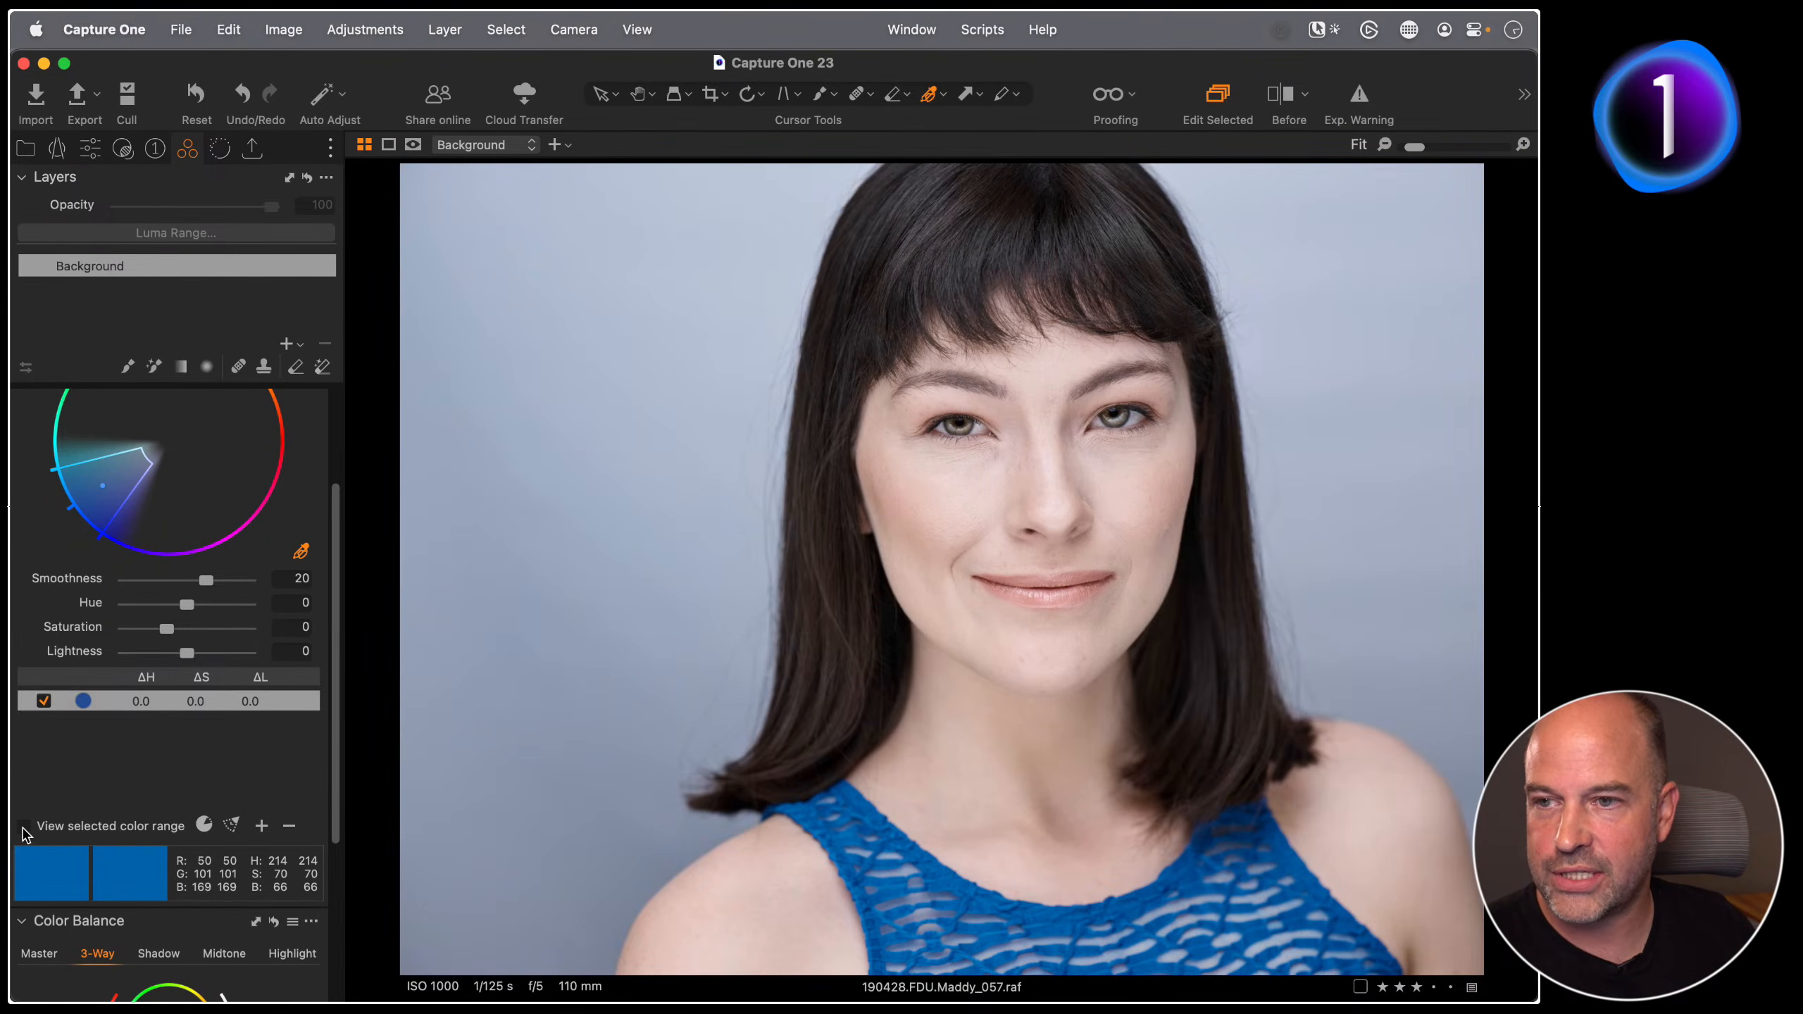
pyautogui.click(24, 828)
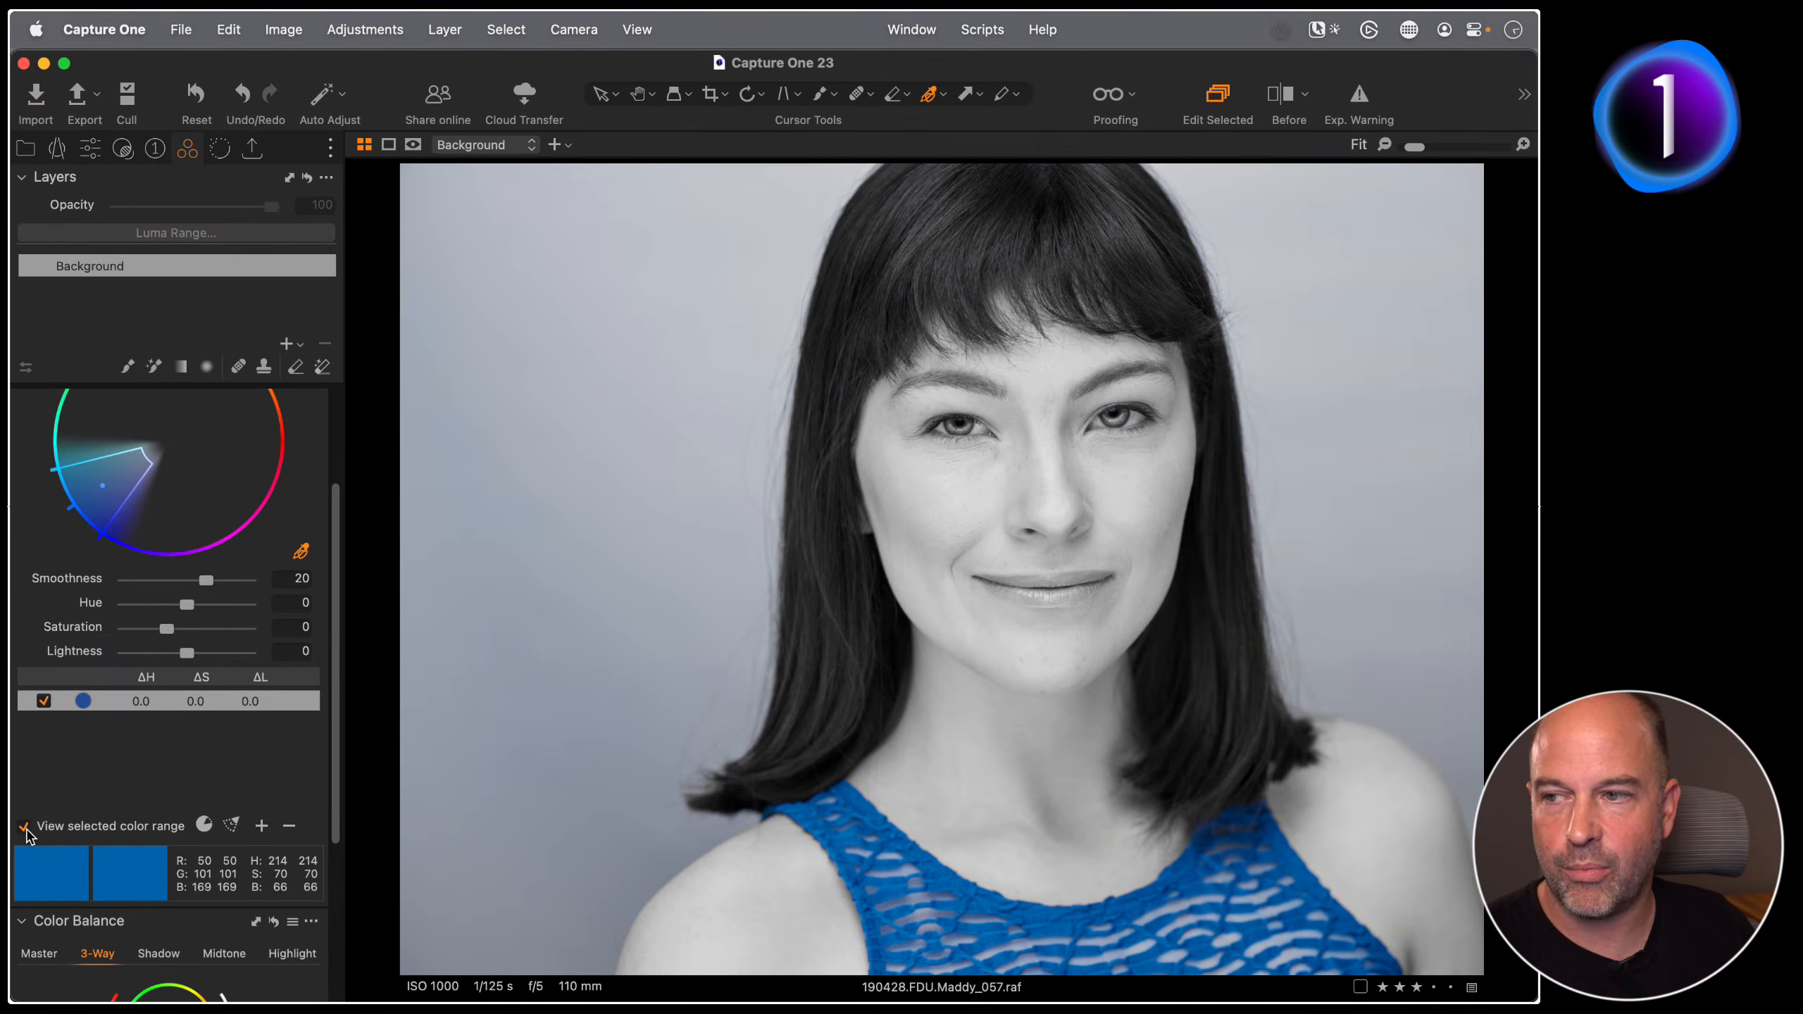
# Step: Reset the Color Editor, sample the blue top again, and view its selected color range
pyautogui.scroll(3, 199, 661)
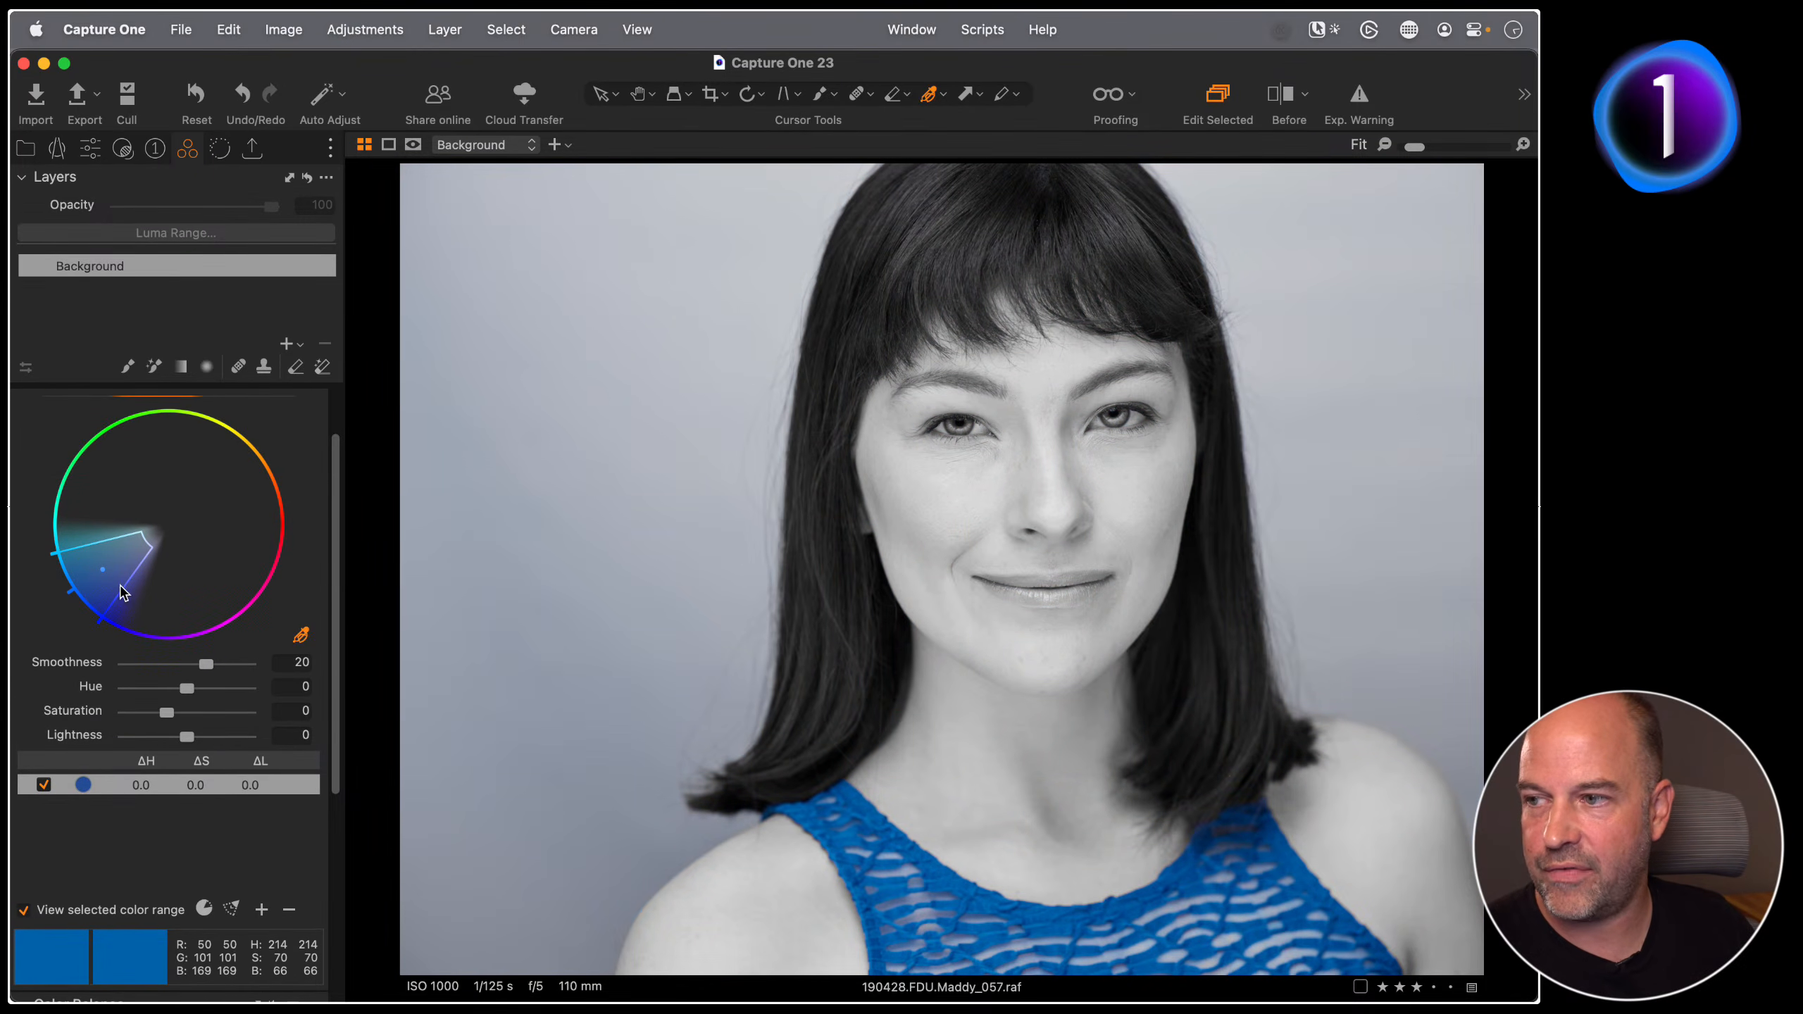
pyautogui.moveTo(122, 586); pyautogui.dragTo(69, 571)
pyautogui.scroll(2, 295, 444)
pyautogui.click(273, 402)
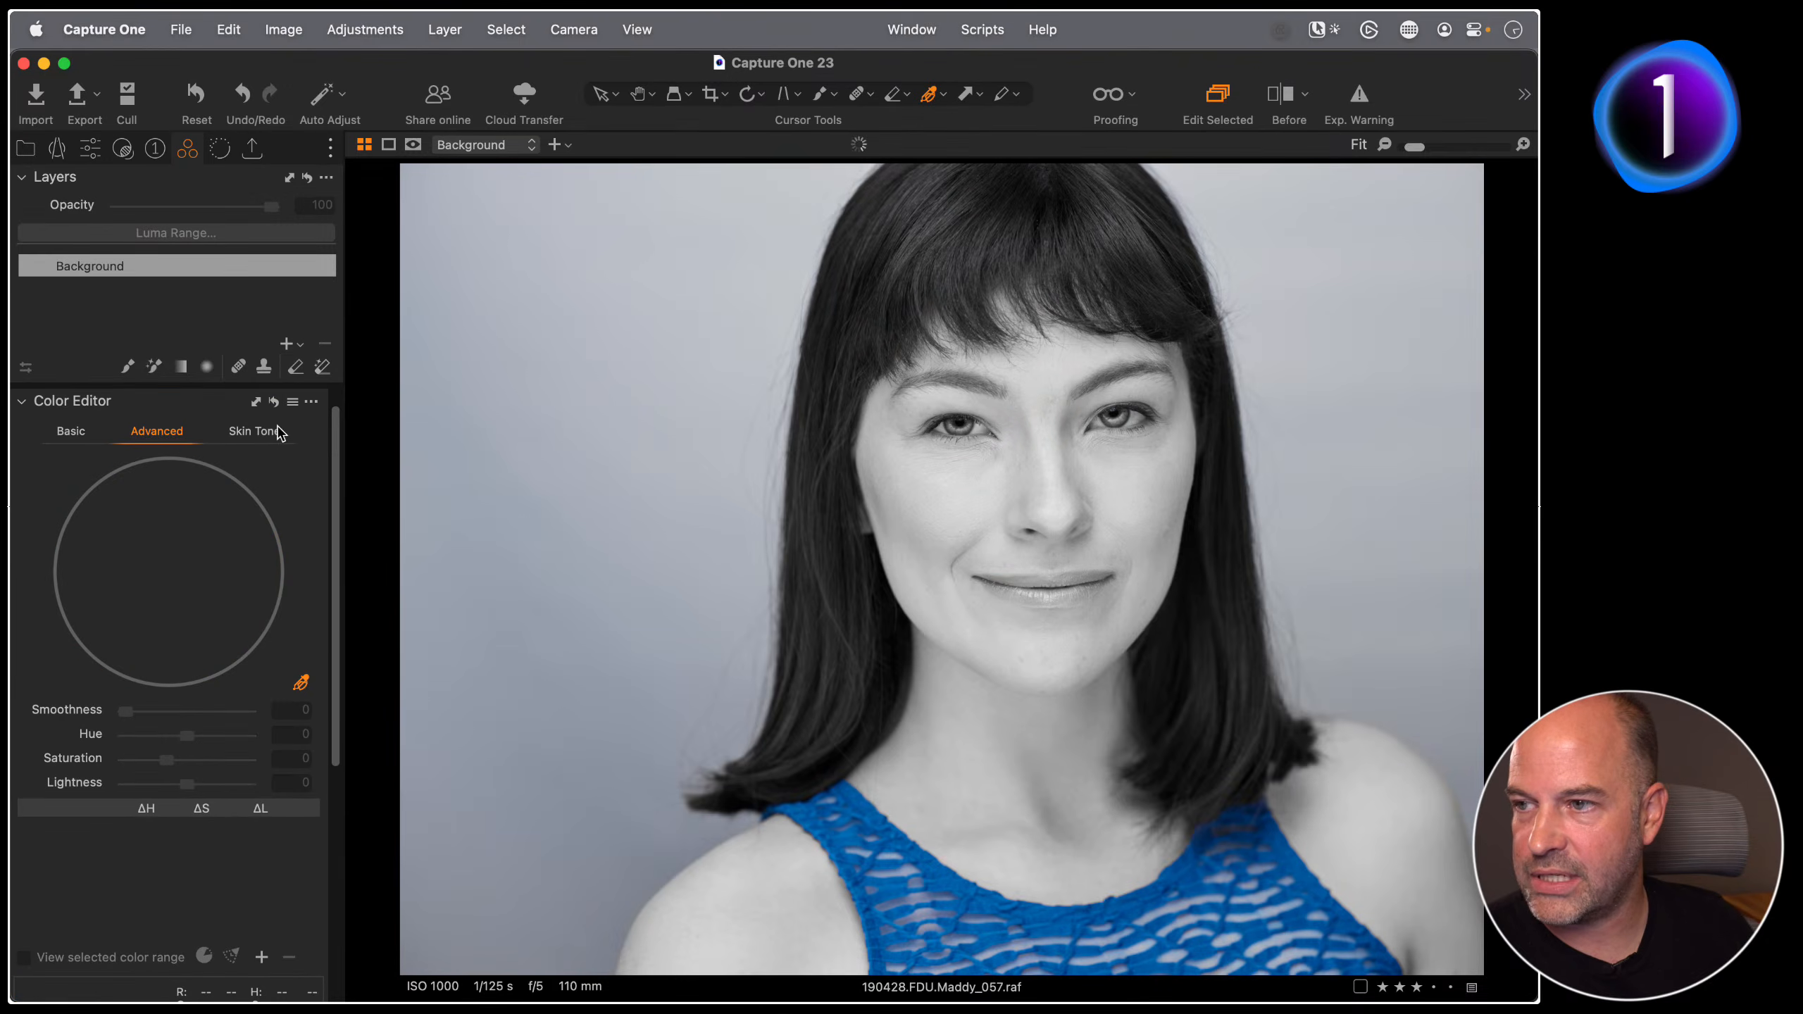
pyautogui.click(948, 866)
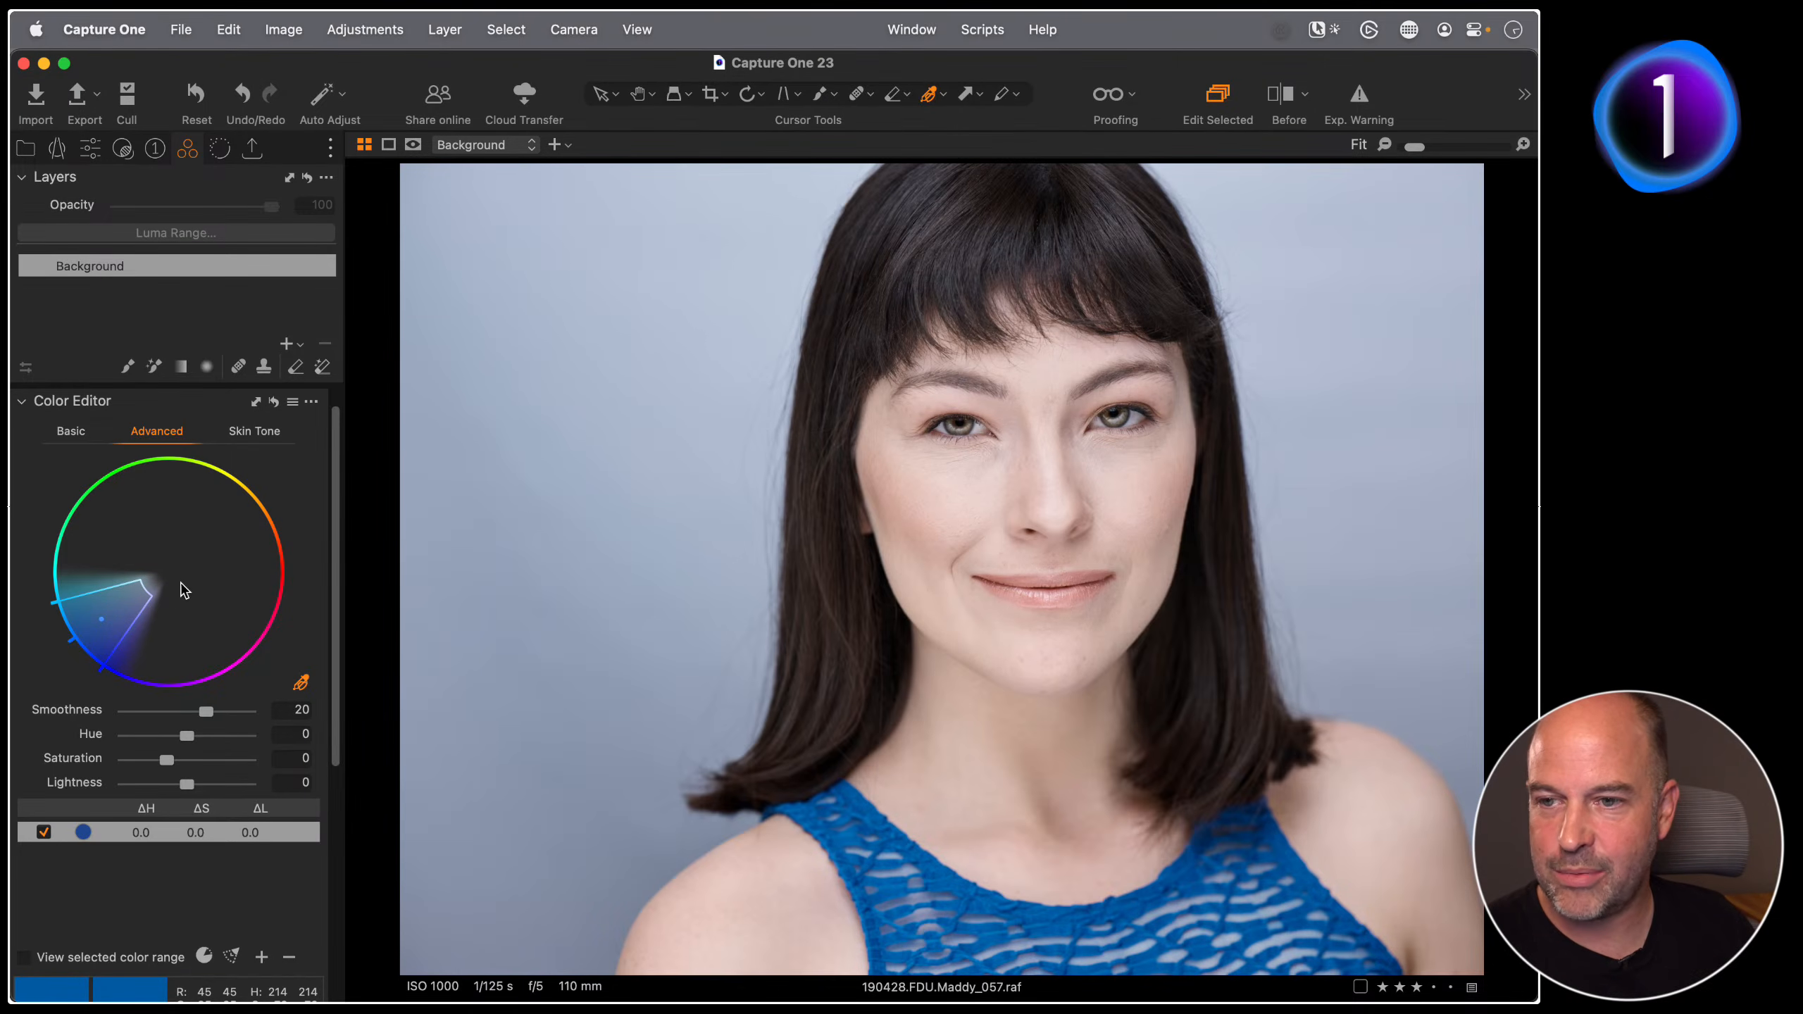
pyautogui.scroll(-2, 121, 732)
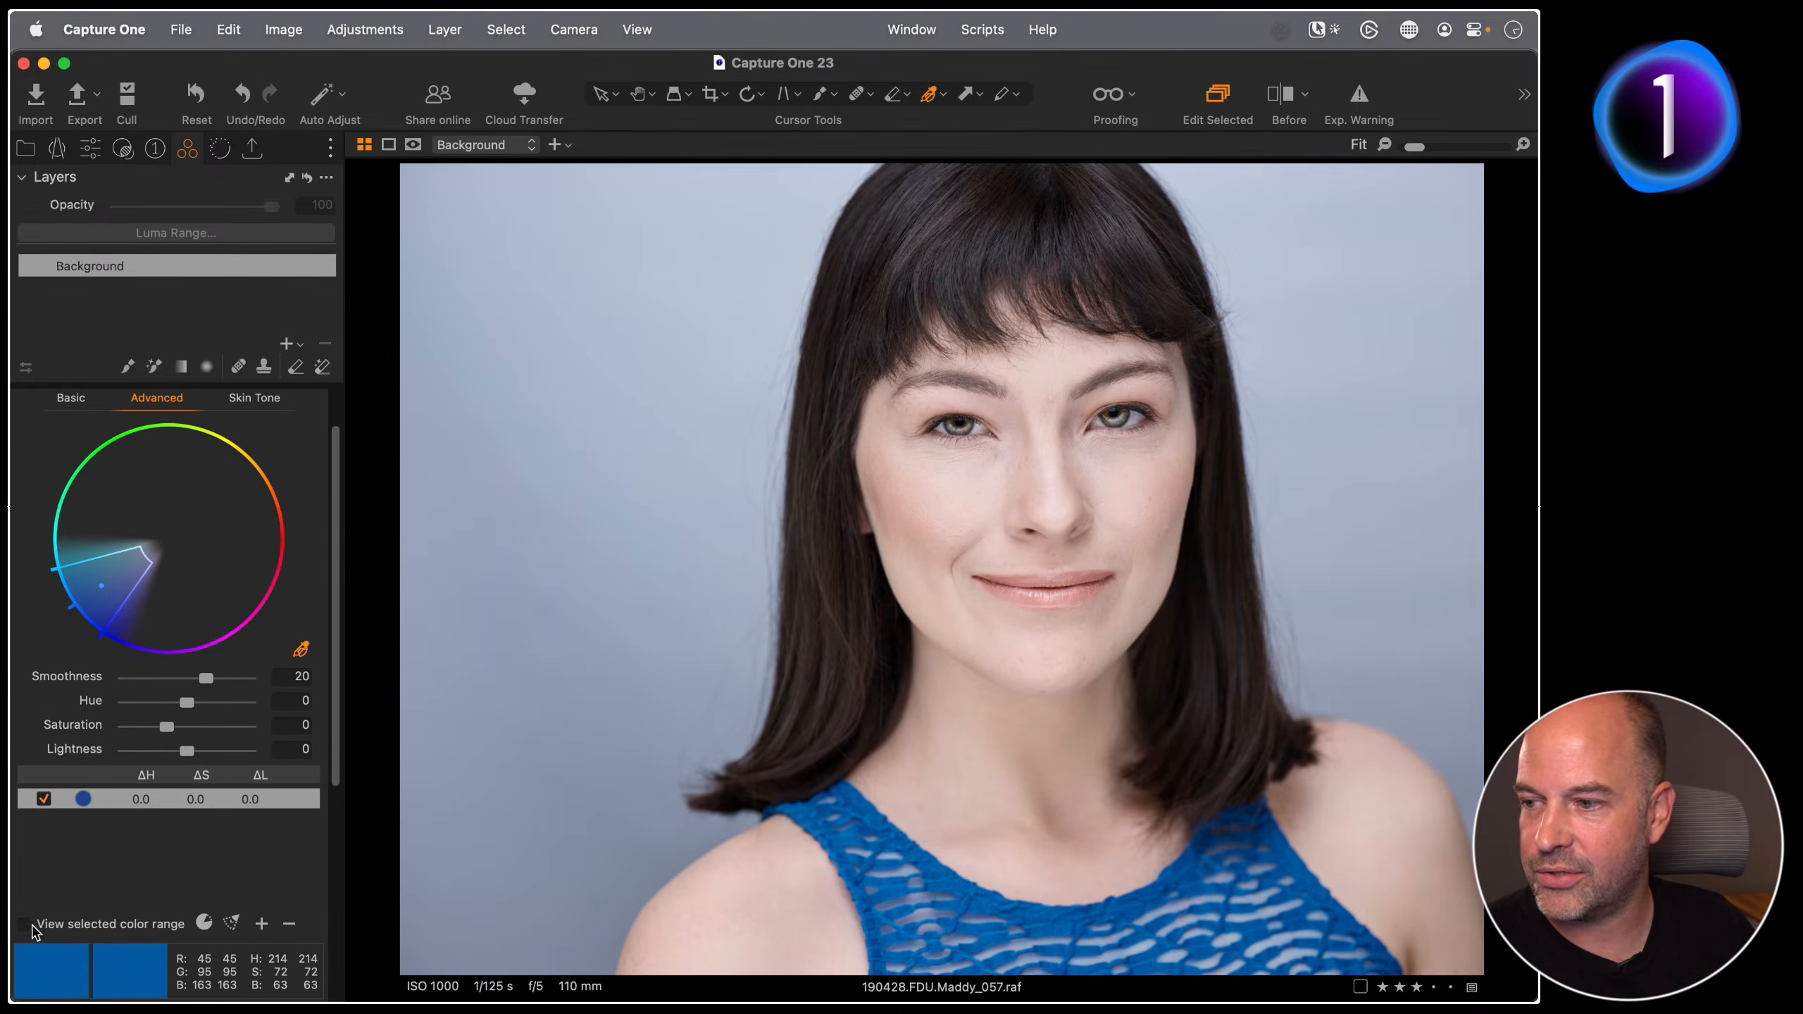
pyautogui.click(24, 923)
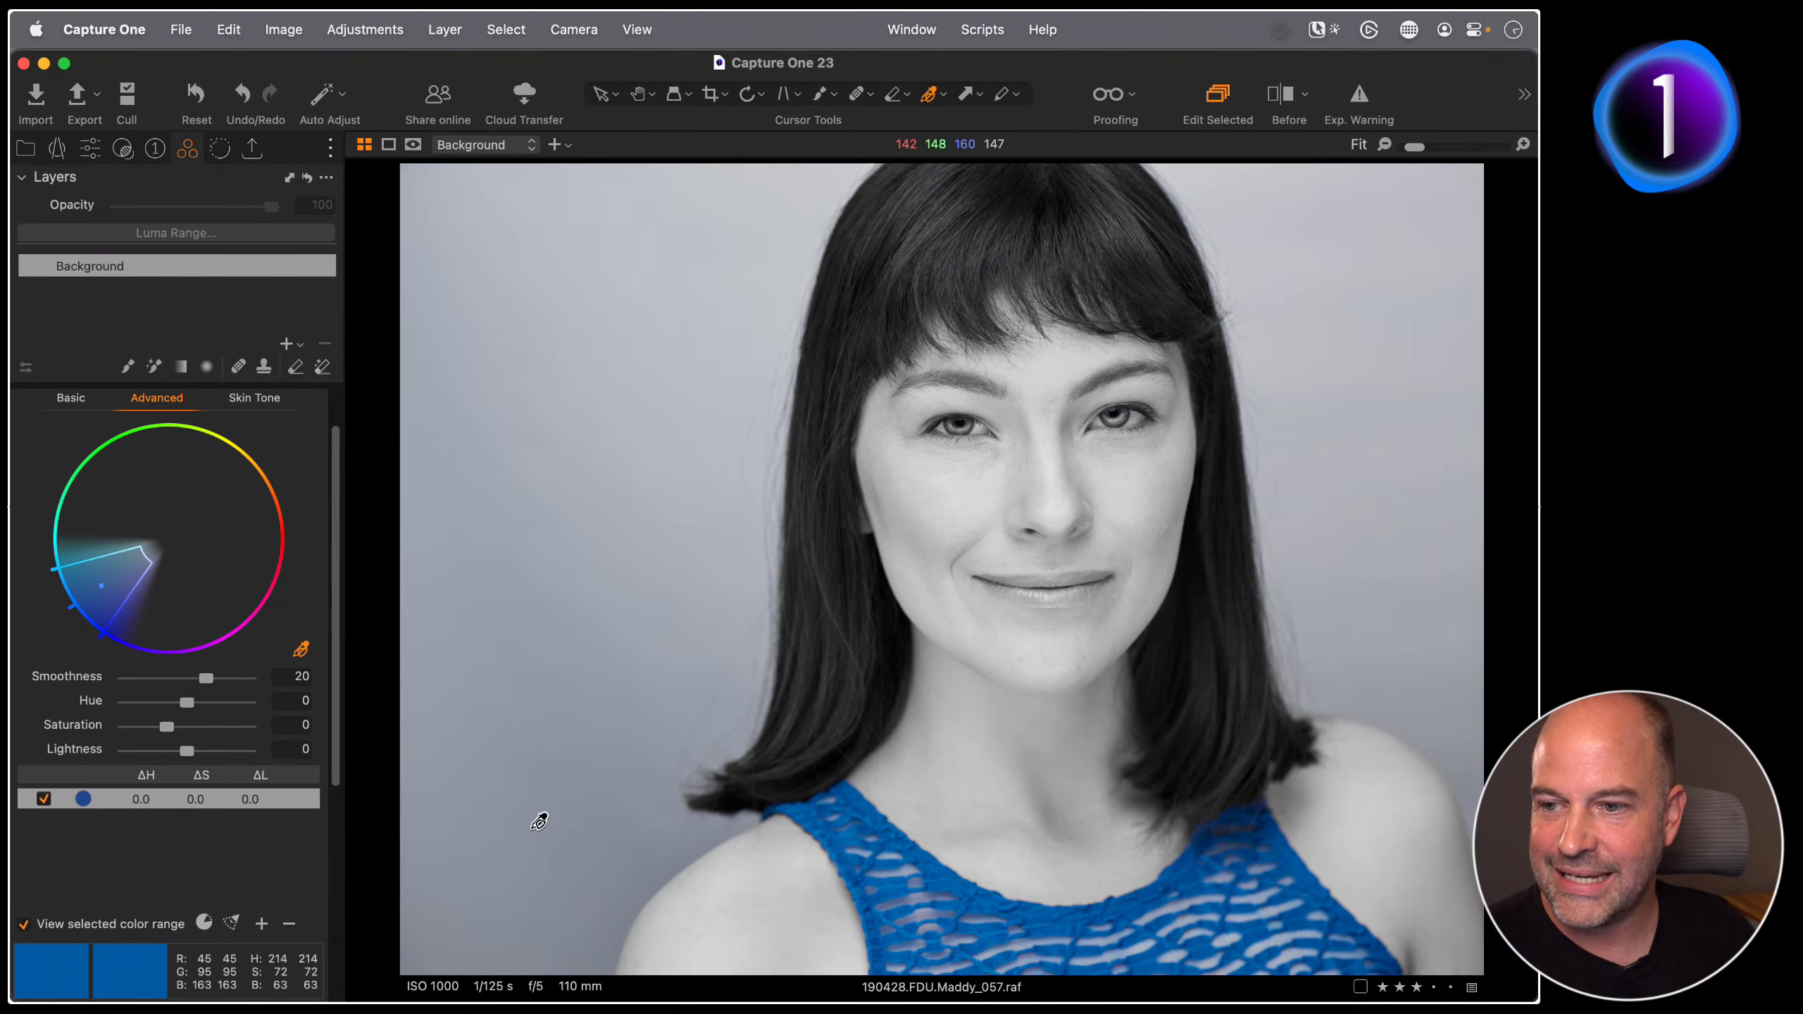
pyautogui.press('F1')
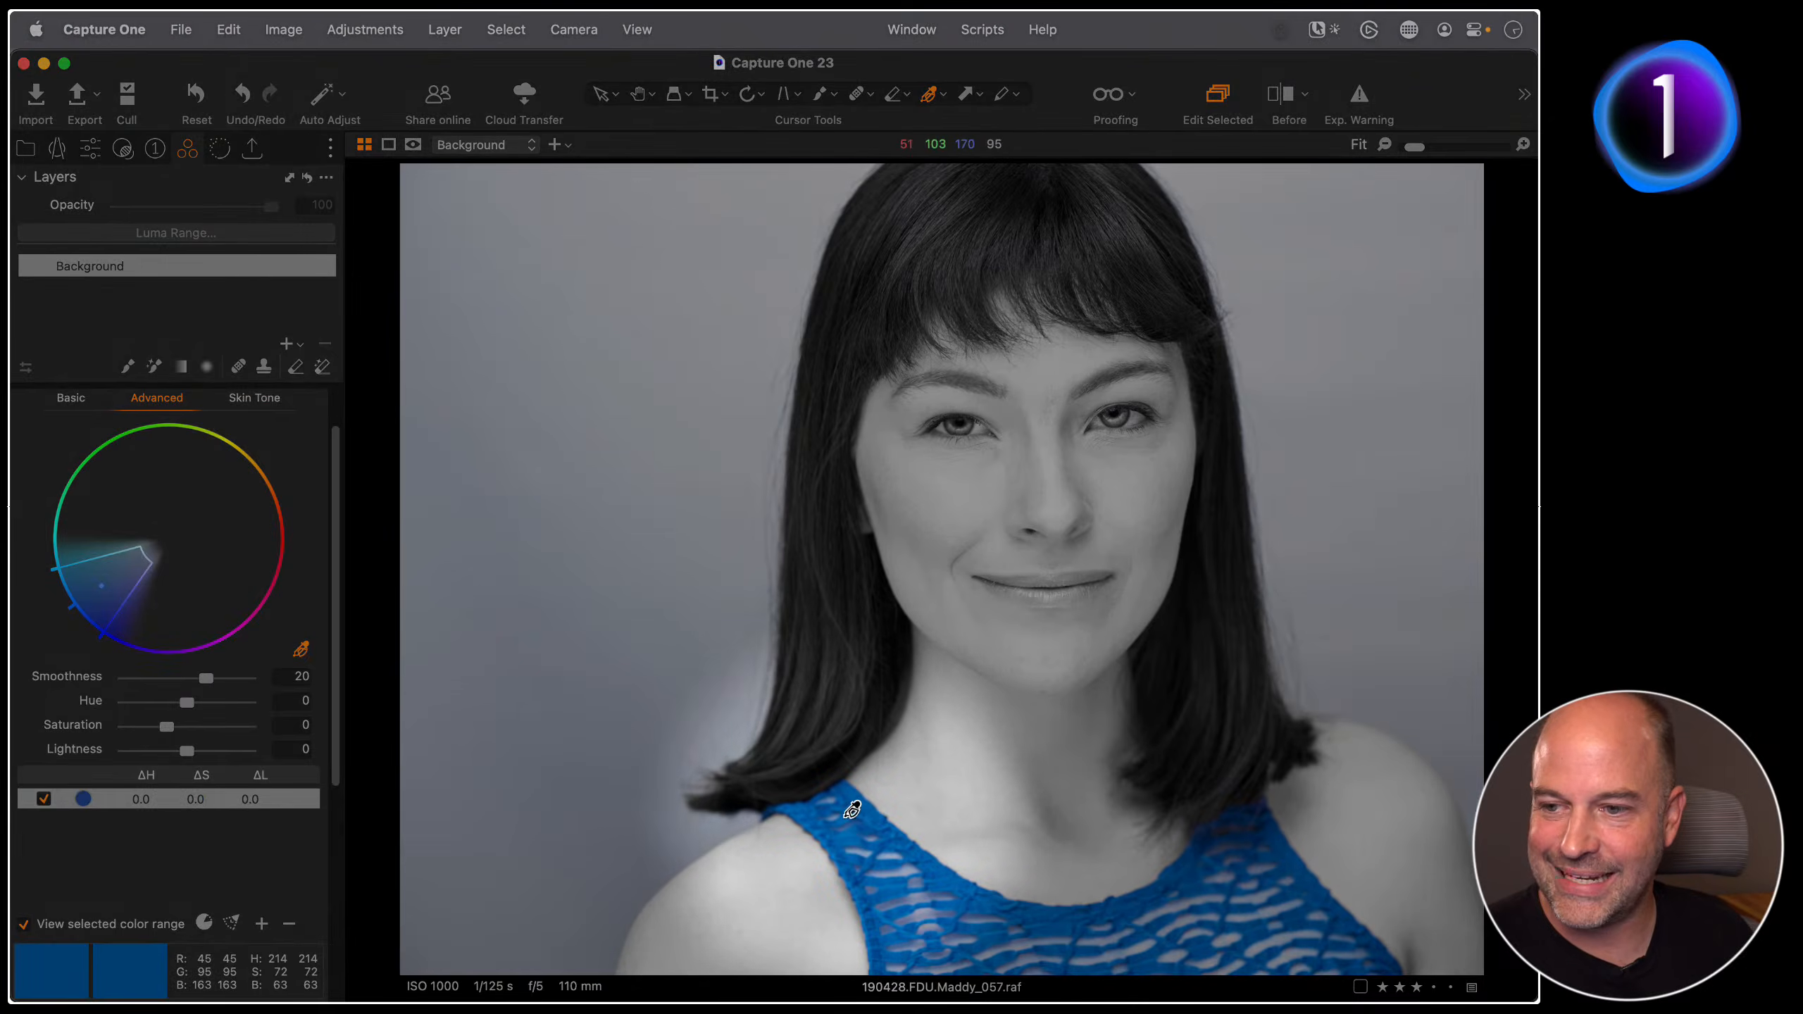
pyautogui.press('F1')
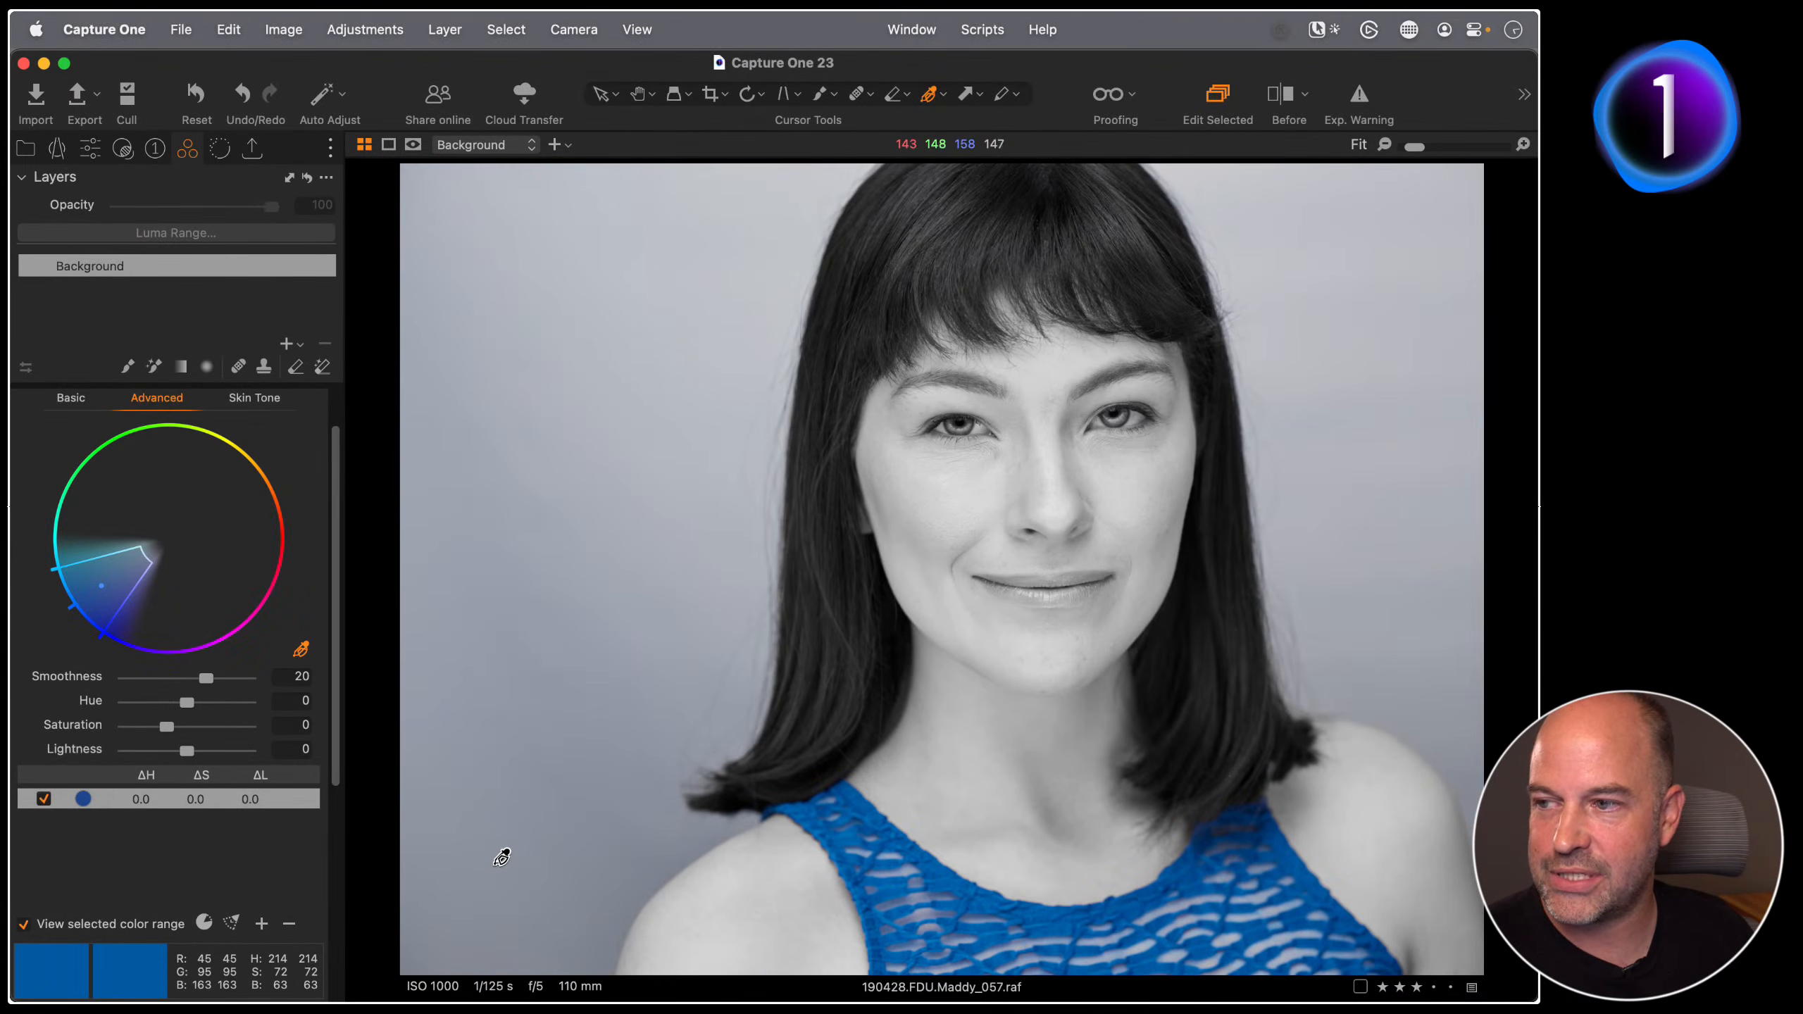
# Step: Reset the Color Editor and sample the blue-grey backdrop beside the woman
pyautogui.scroll(2, 311, 487)
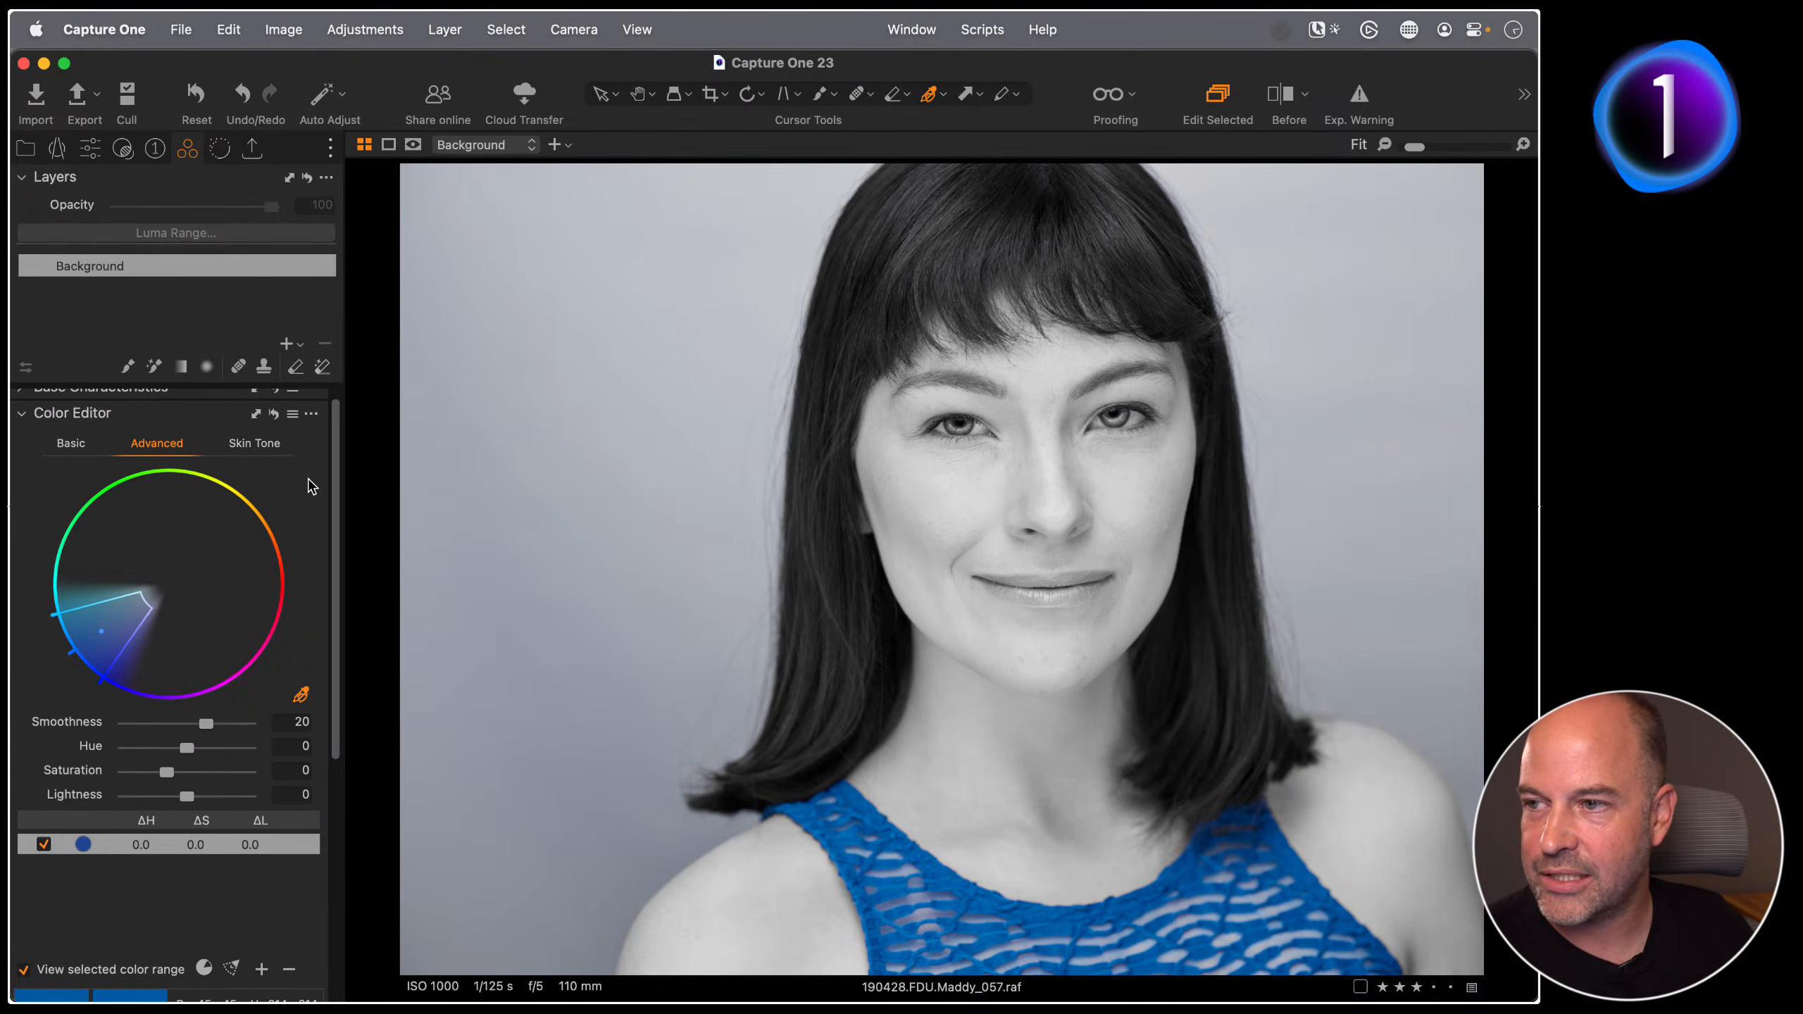
pyautogui.click(273, 413)
pyautogui.click(474, 893)
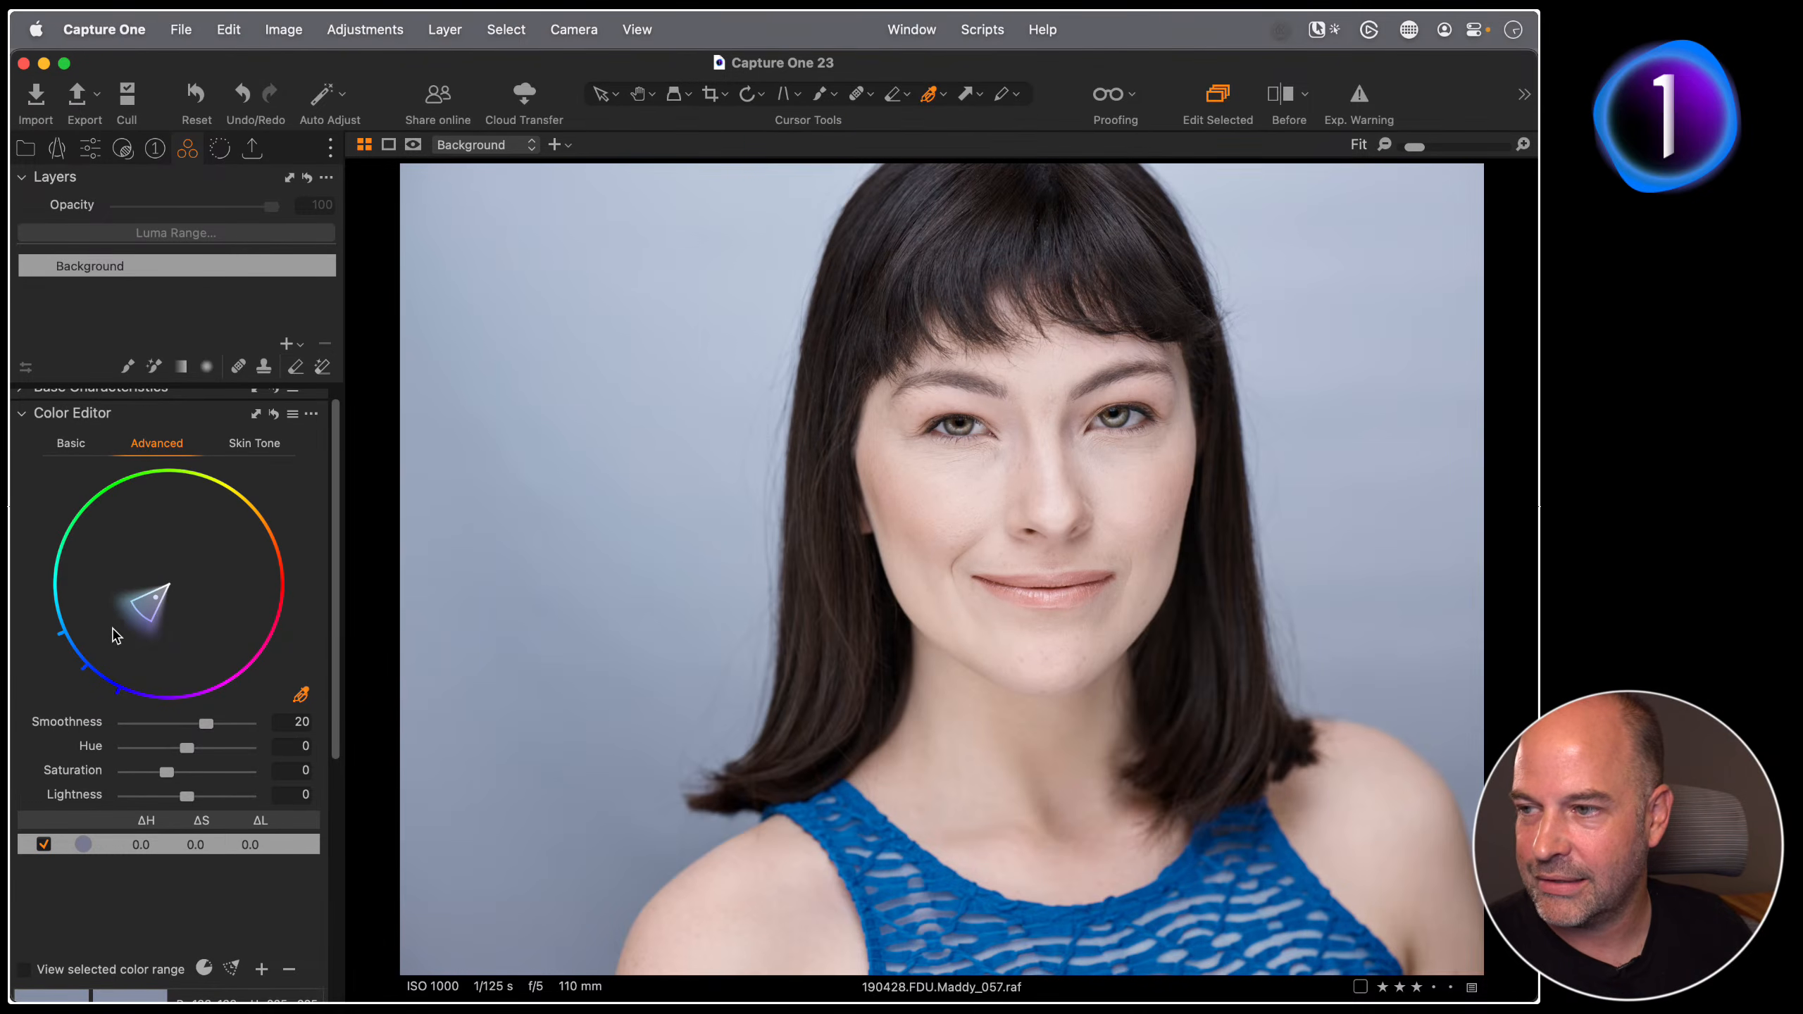
# Step: Replace the backdrop sample with the top's blue and, with the selected range in view, narrow it to exclude less saturated blues
pyautogui.click(274, 414)
pyautogui.click(922, 850)
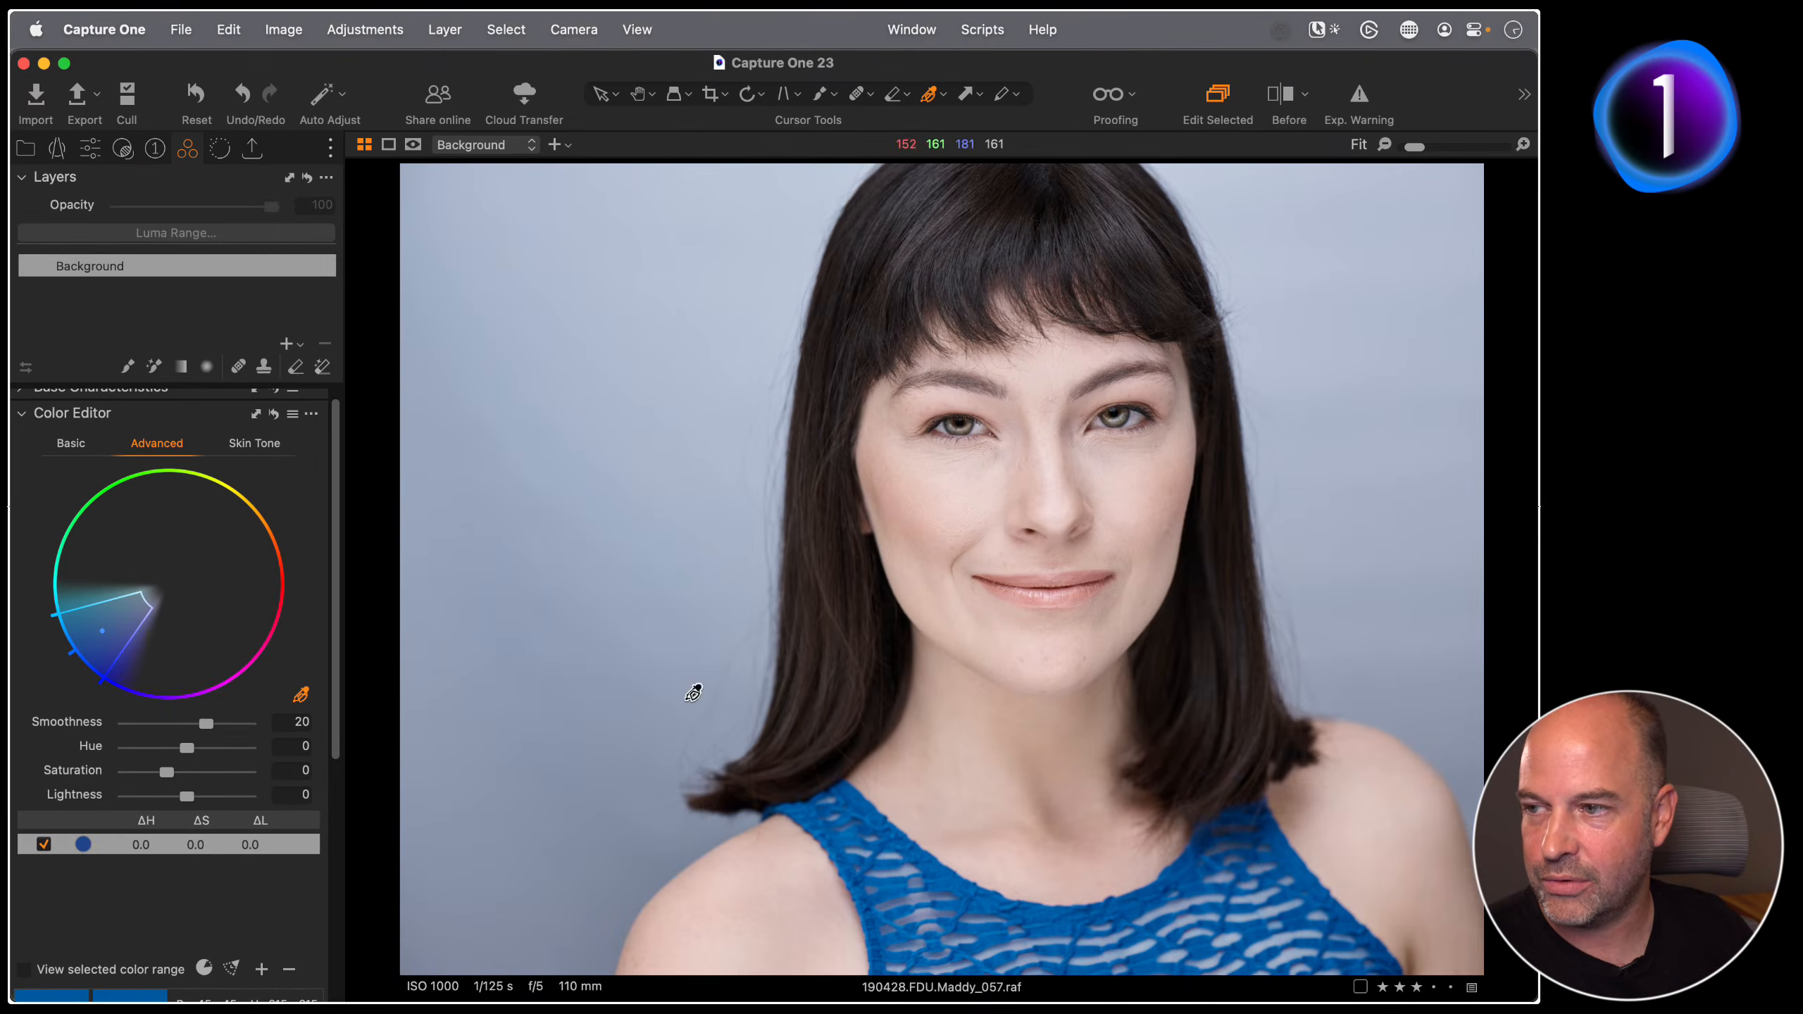
pyautogui.click(24, 970)
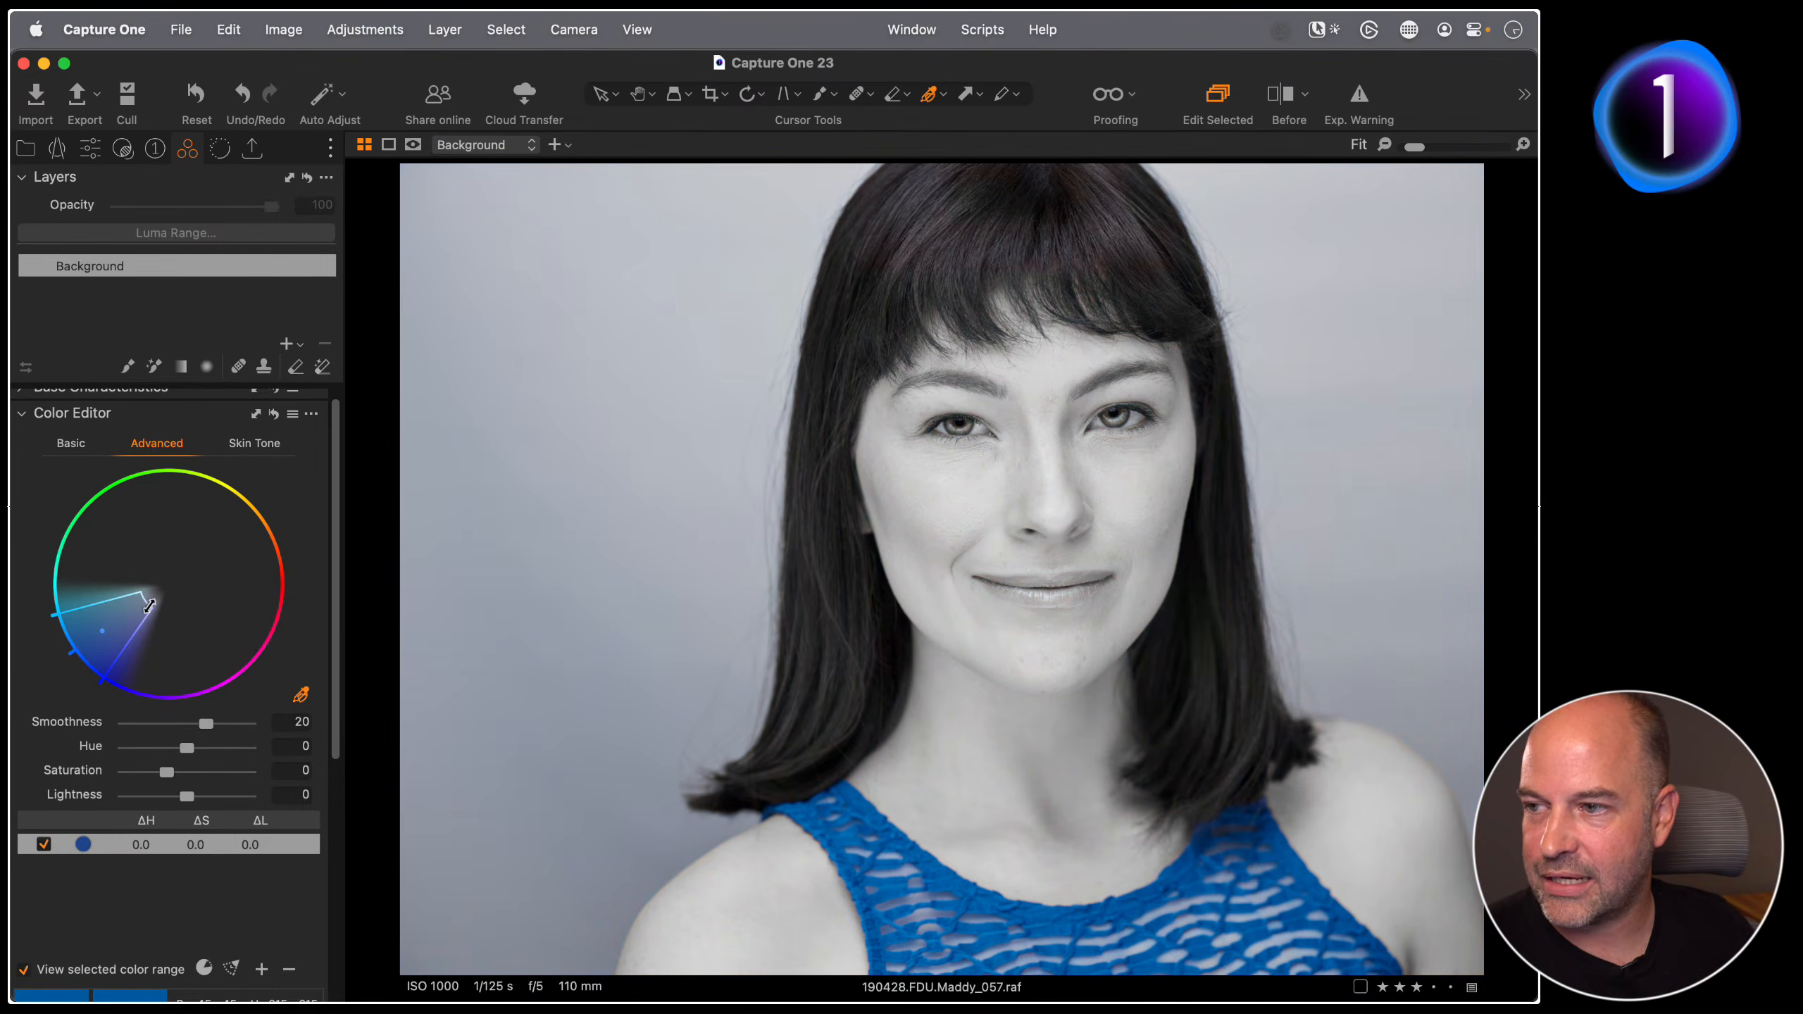
pyautogui.moveTo(149, 602); pyautogui.dragTo(122, 627)
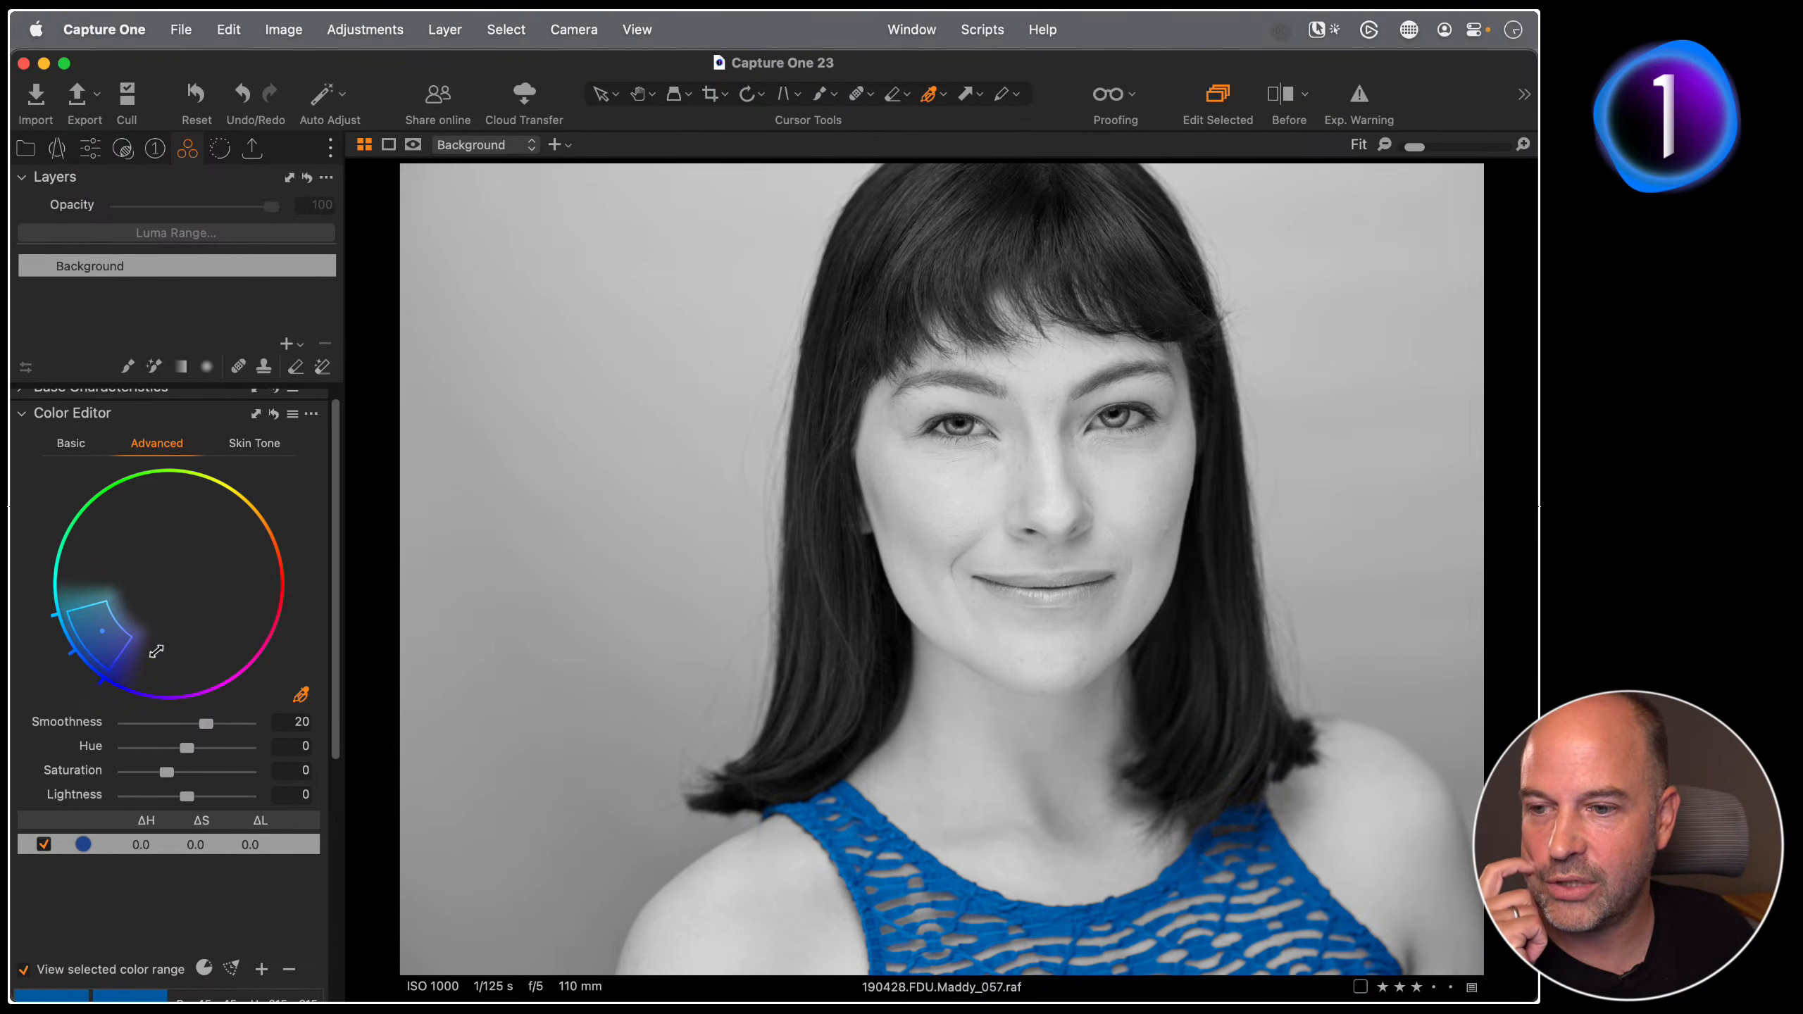
# Step: Extend the top's blue selection across all saturation levels, and narrow it again to leave out the less saturated backdrop blues
pyautogui.moveTo(150, 617); pyautogui.dragTo(187, 591)
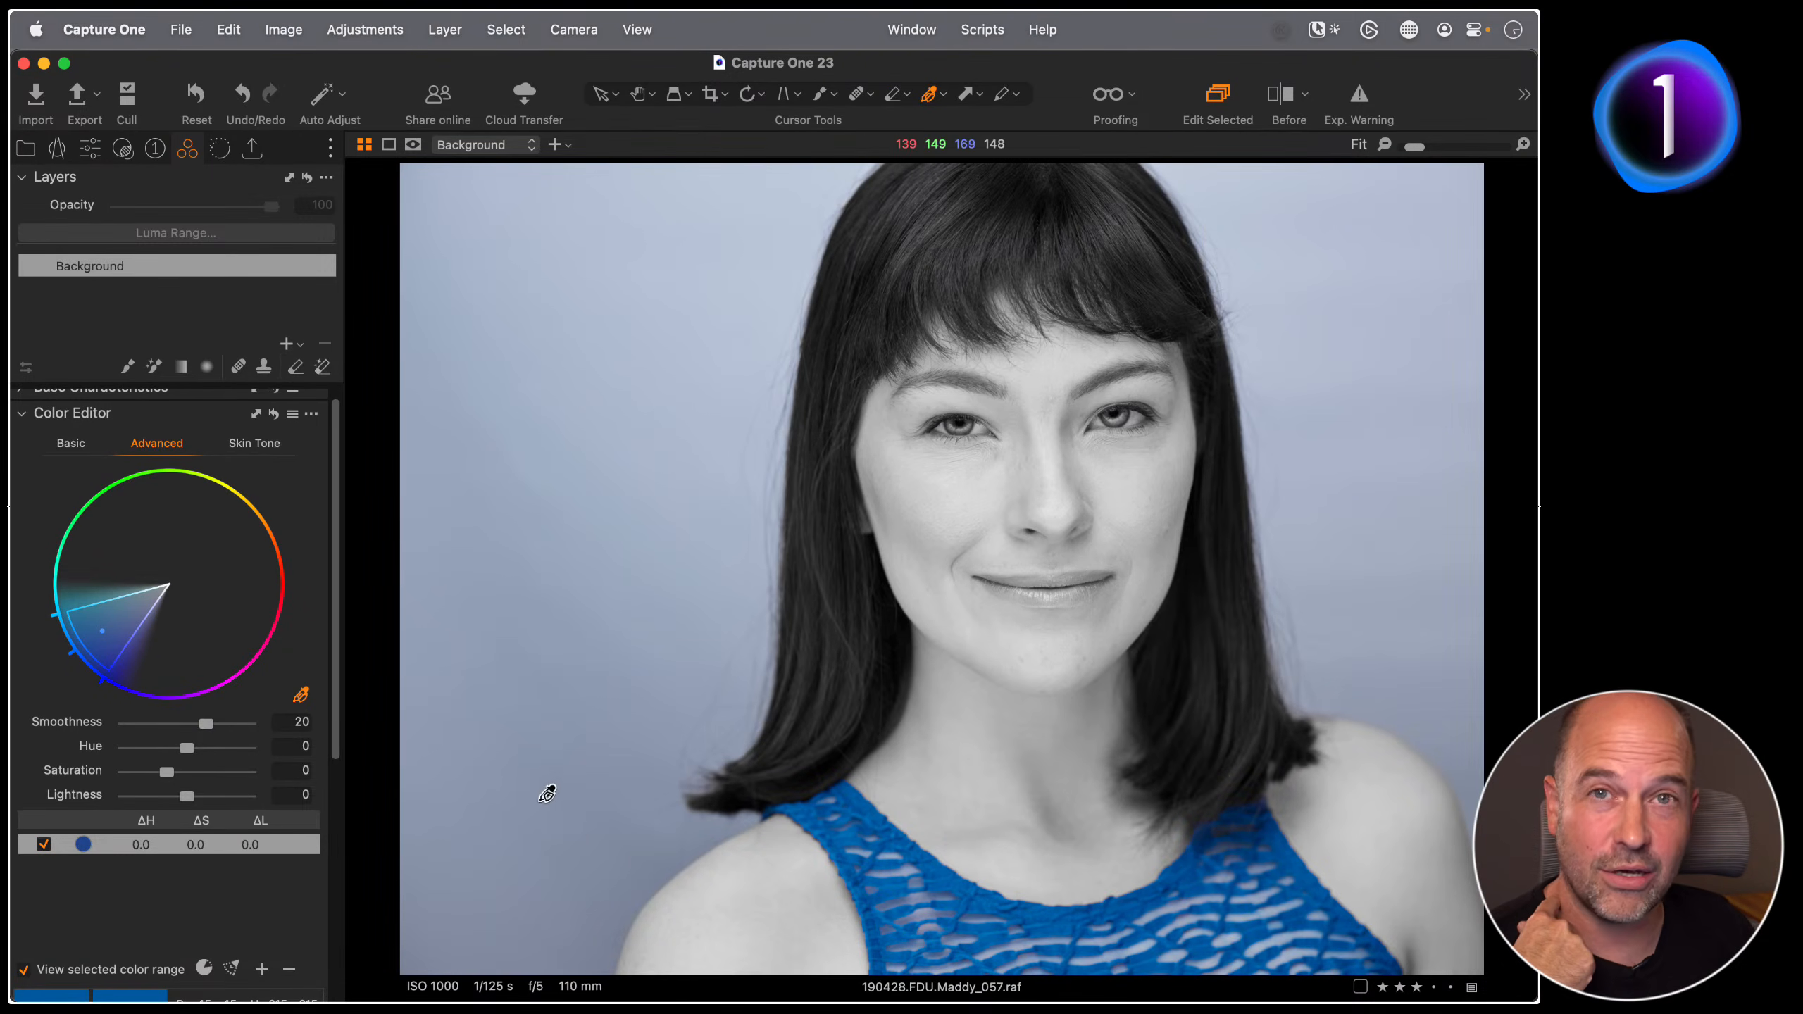
pyautogui.moveTo(169, 585); pyautogui.dragTo(111, 631)
pyautogui.scroll(-4, 173, 845)
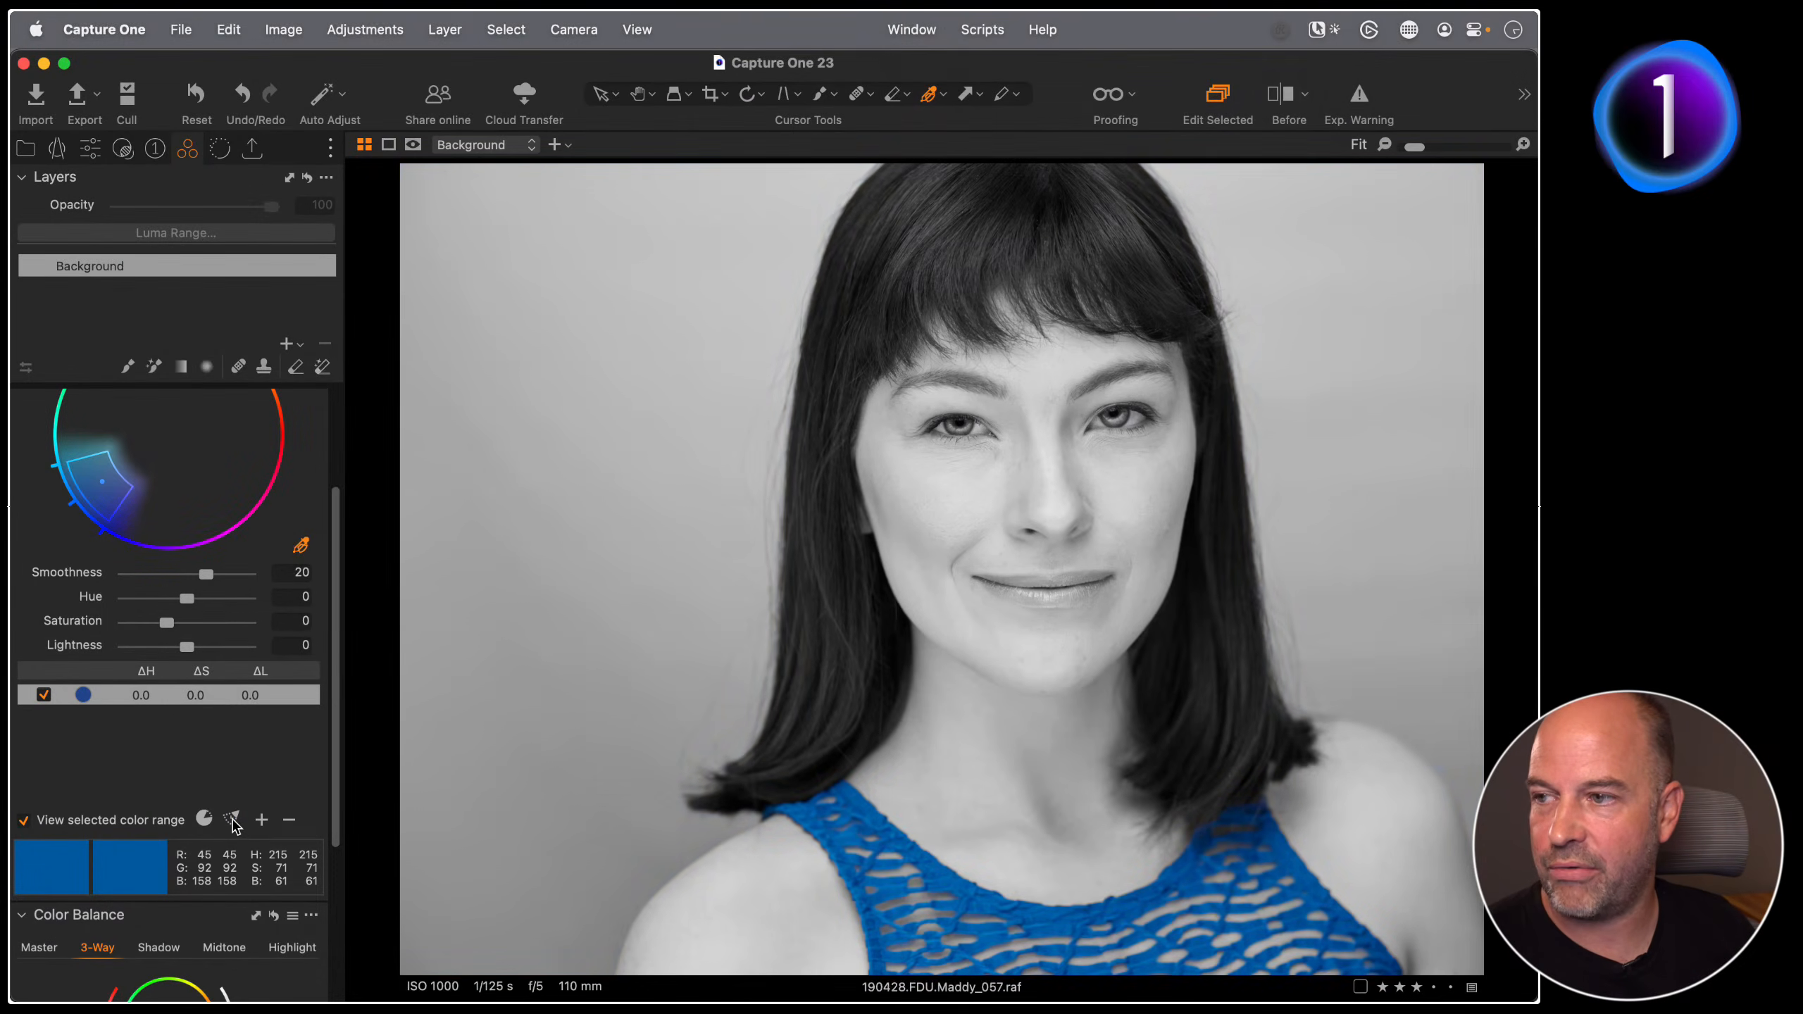
pyautogui.click(233, 820)
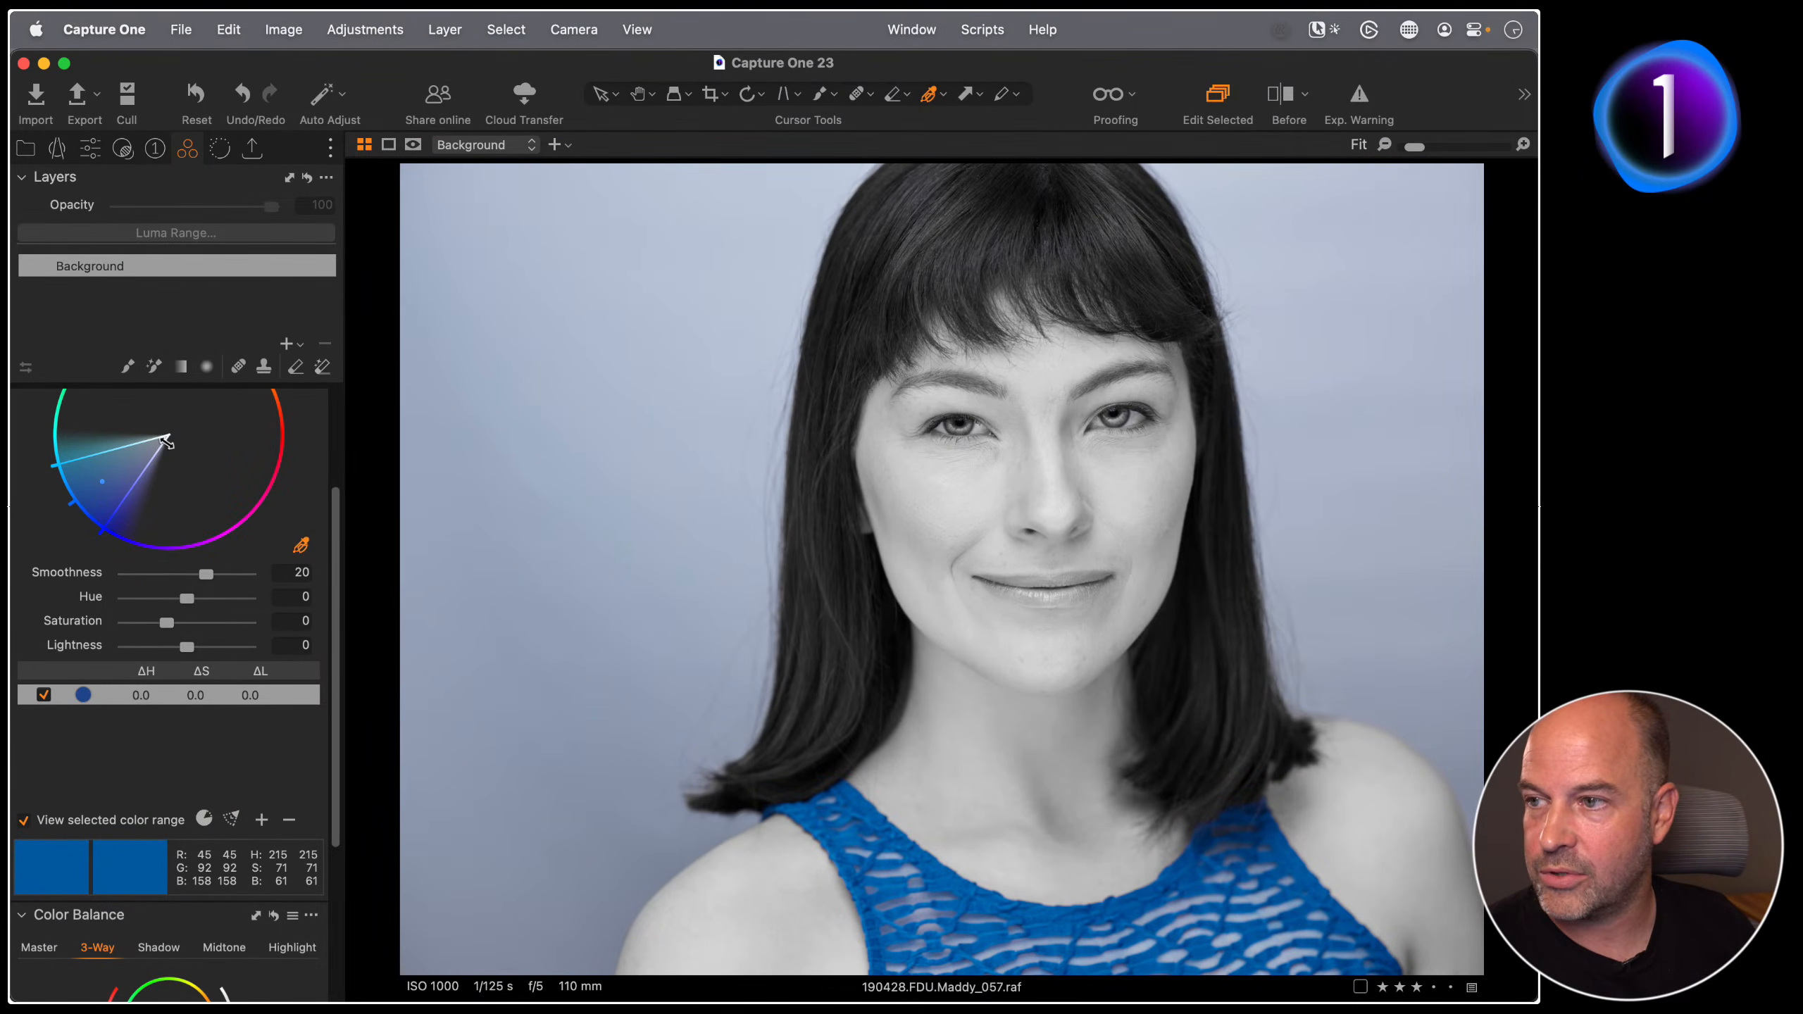
pyautogui.moveTo(163, 440); pyautogui.dragTo(118, 488)
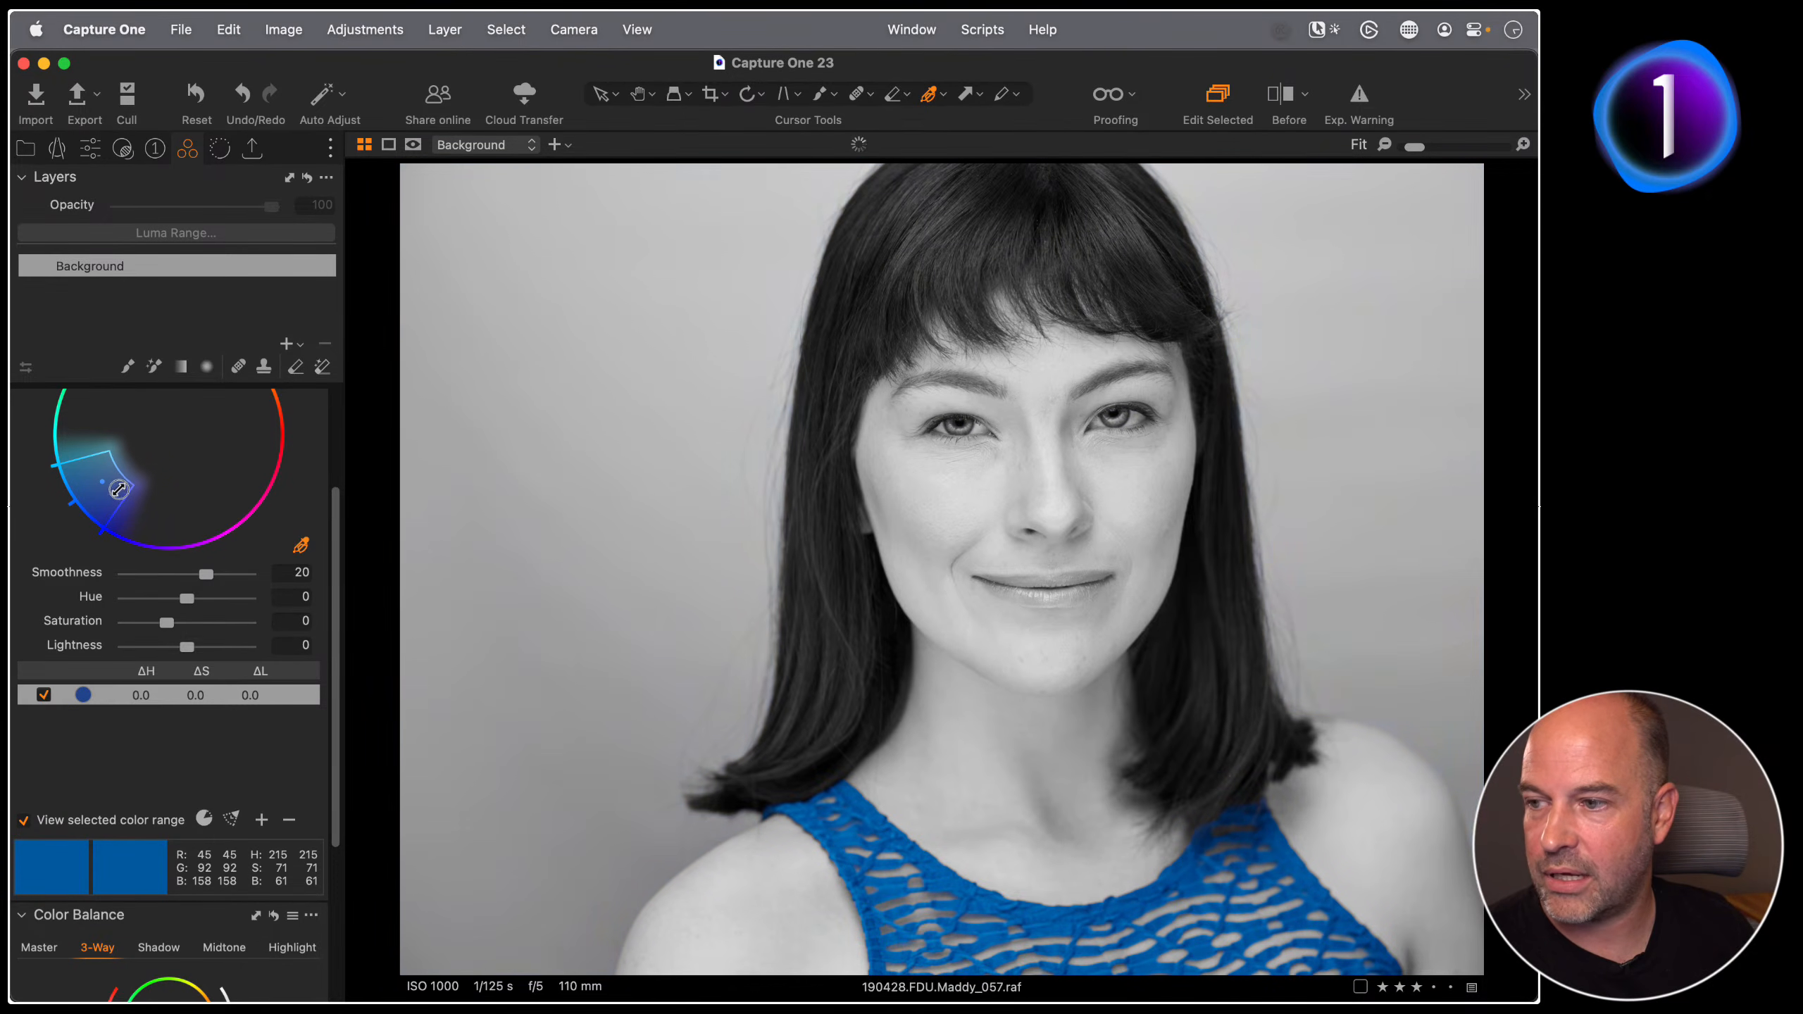
# Step: Invert the blue color selection and invert it back, and turn off the selected color range view
pyautogui.click(203, 821)
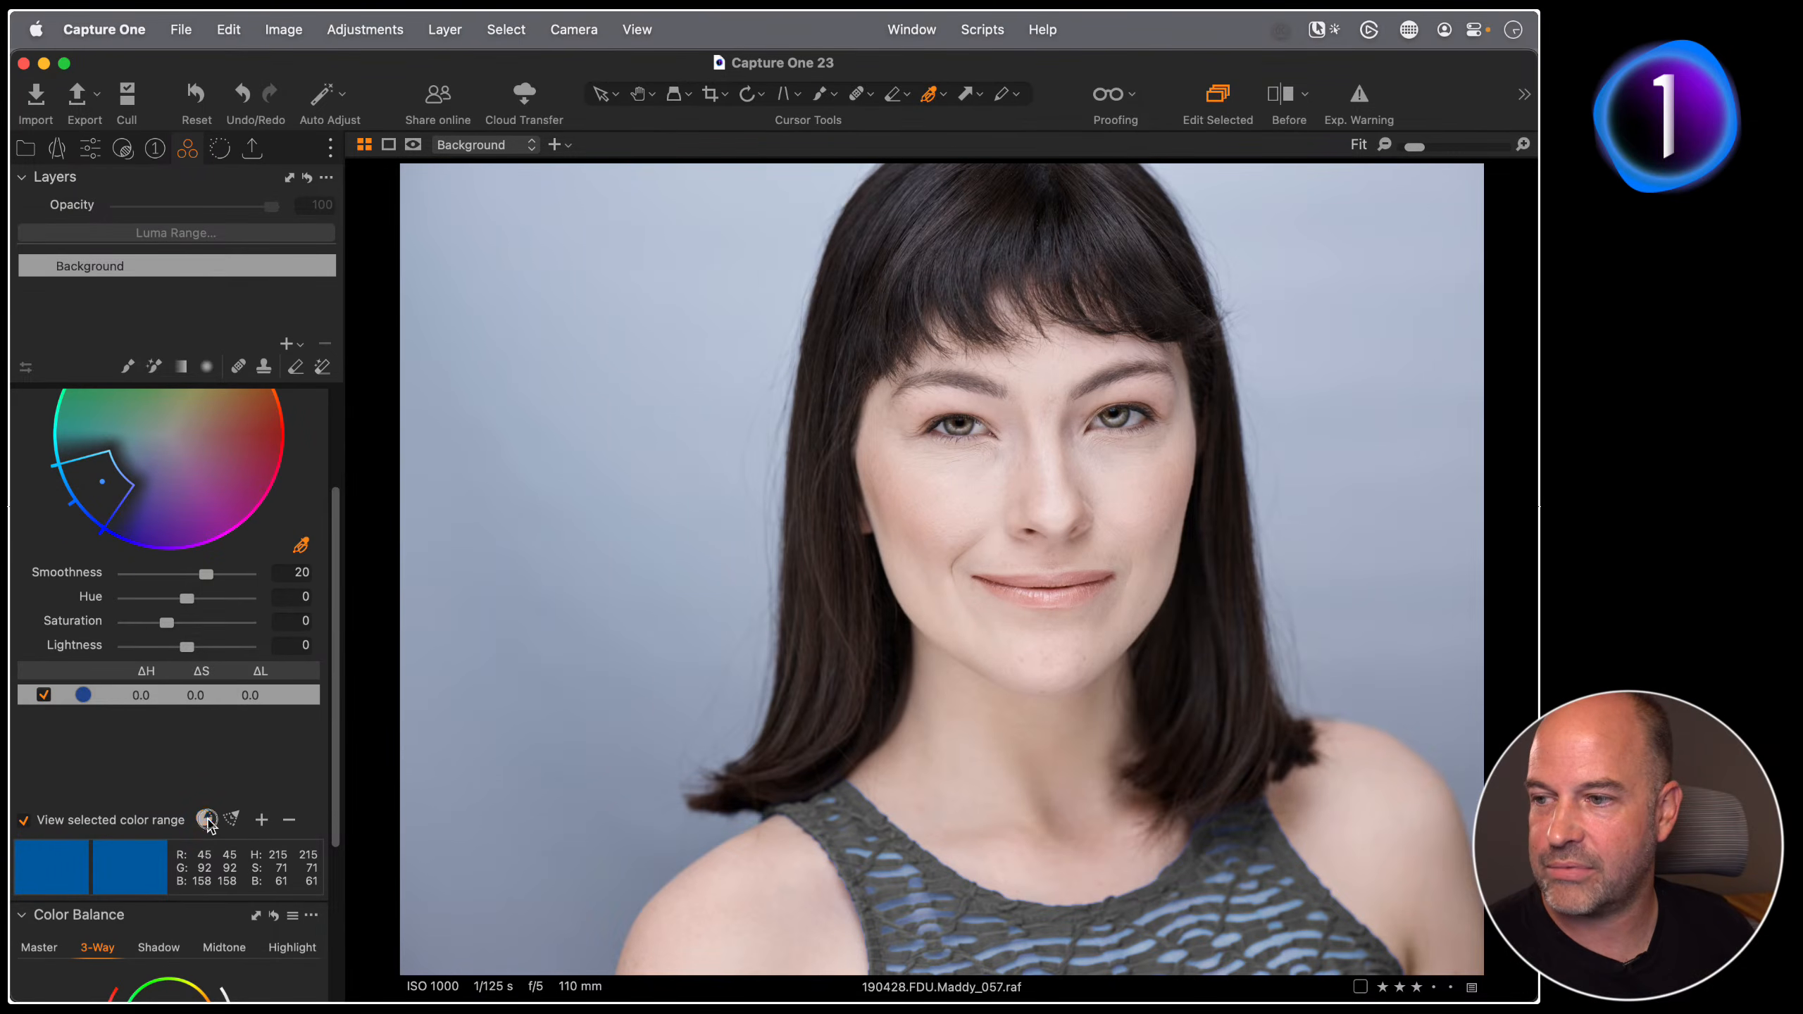
pyautogui.click(205, 822)
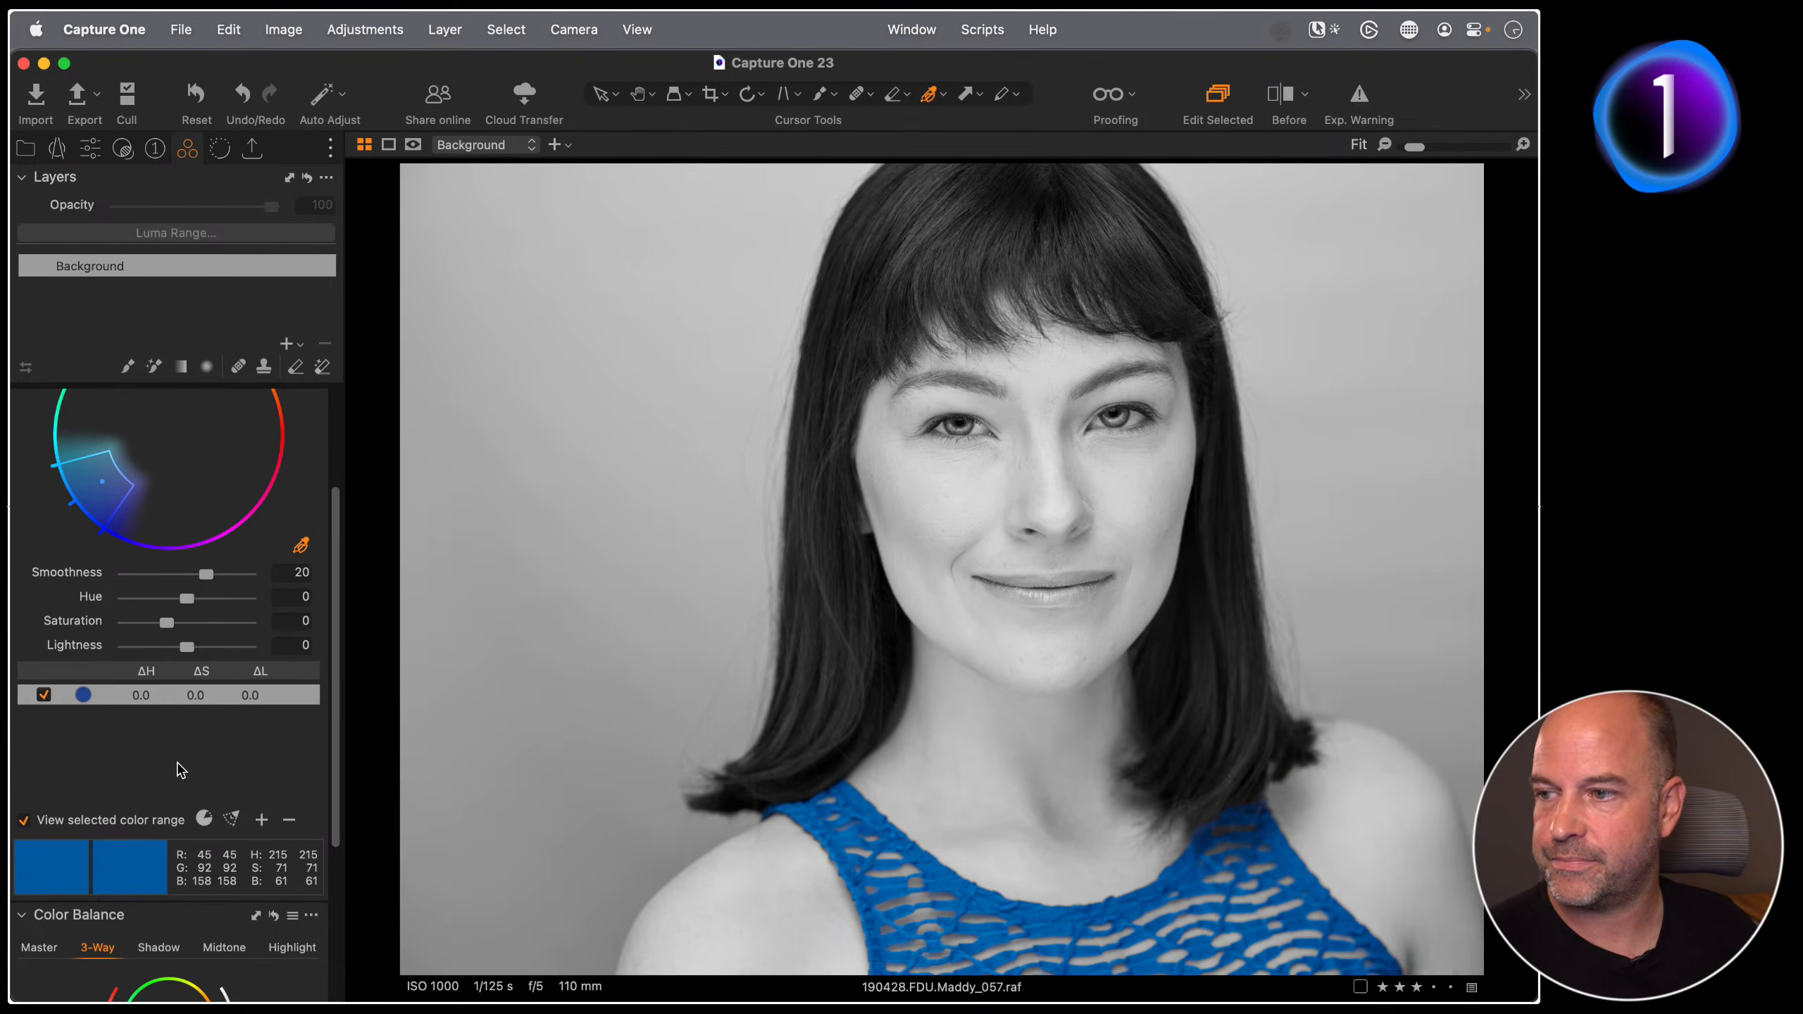
pyautogui.scroll(3, 181, 769)
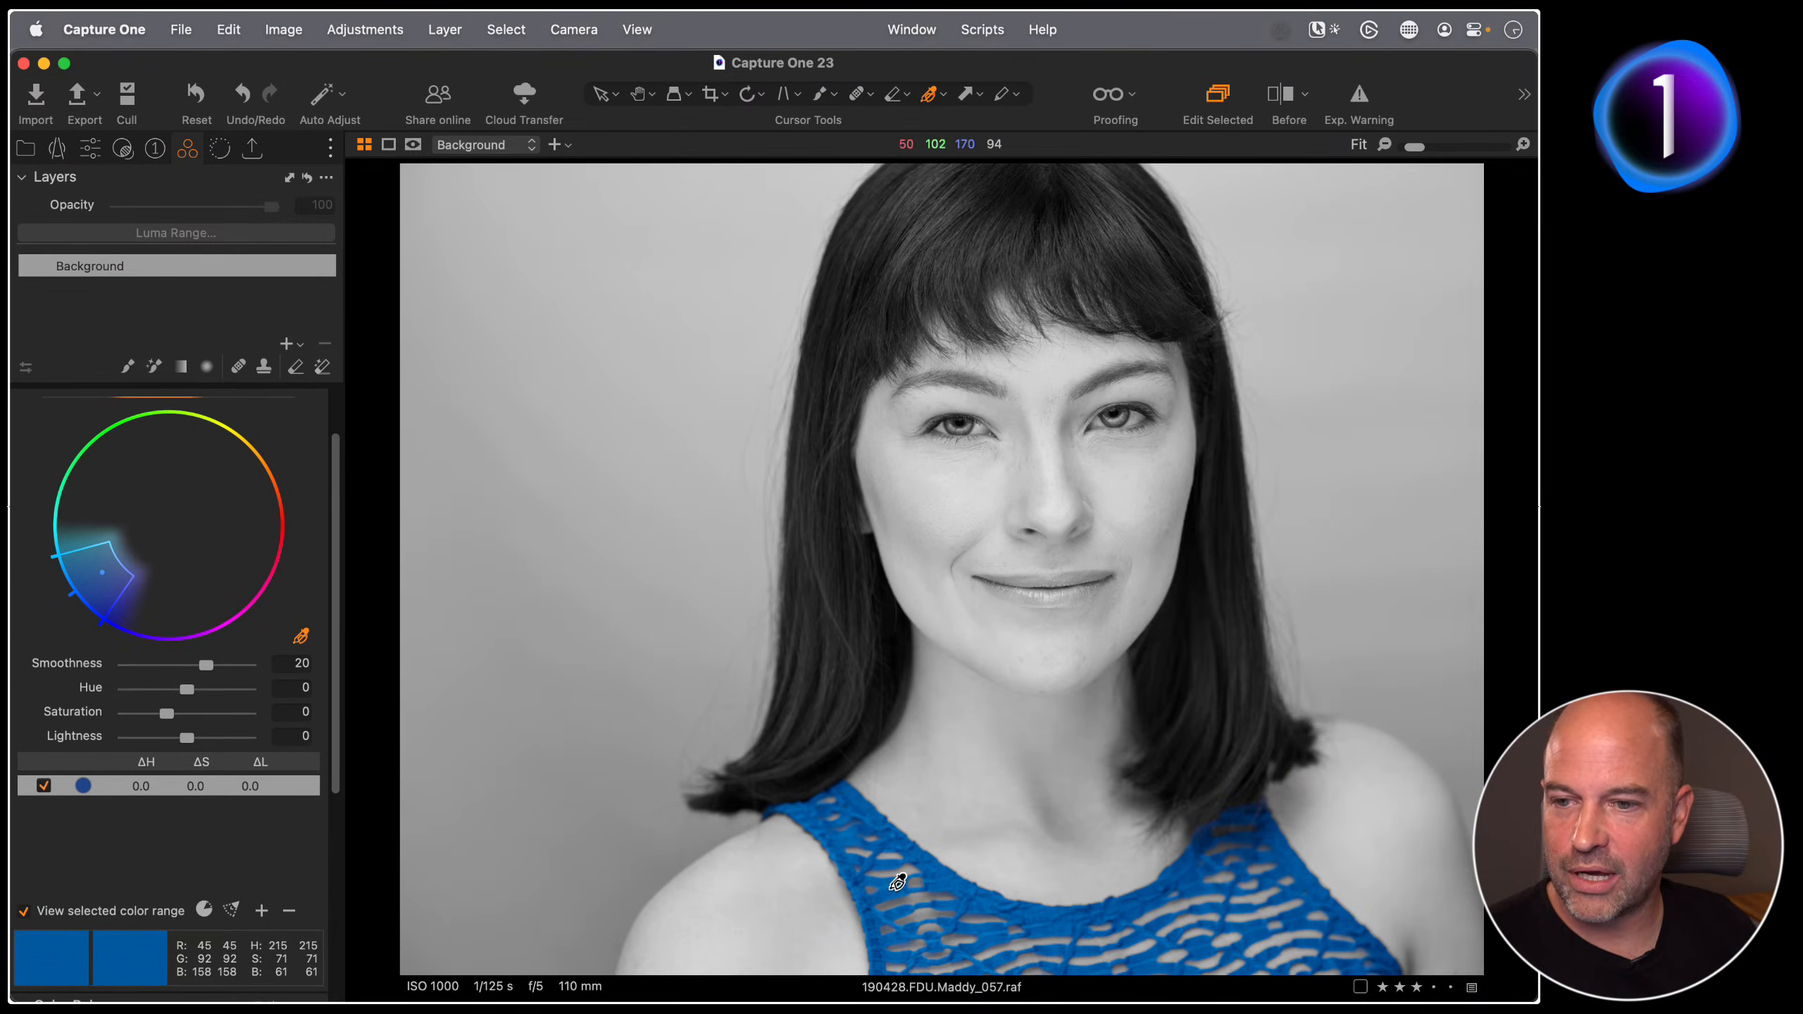
pyautogui.click(34, 912)
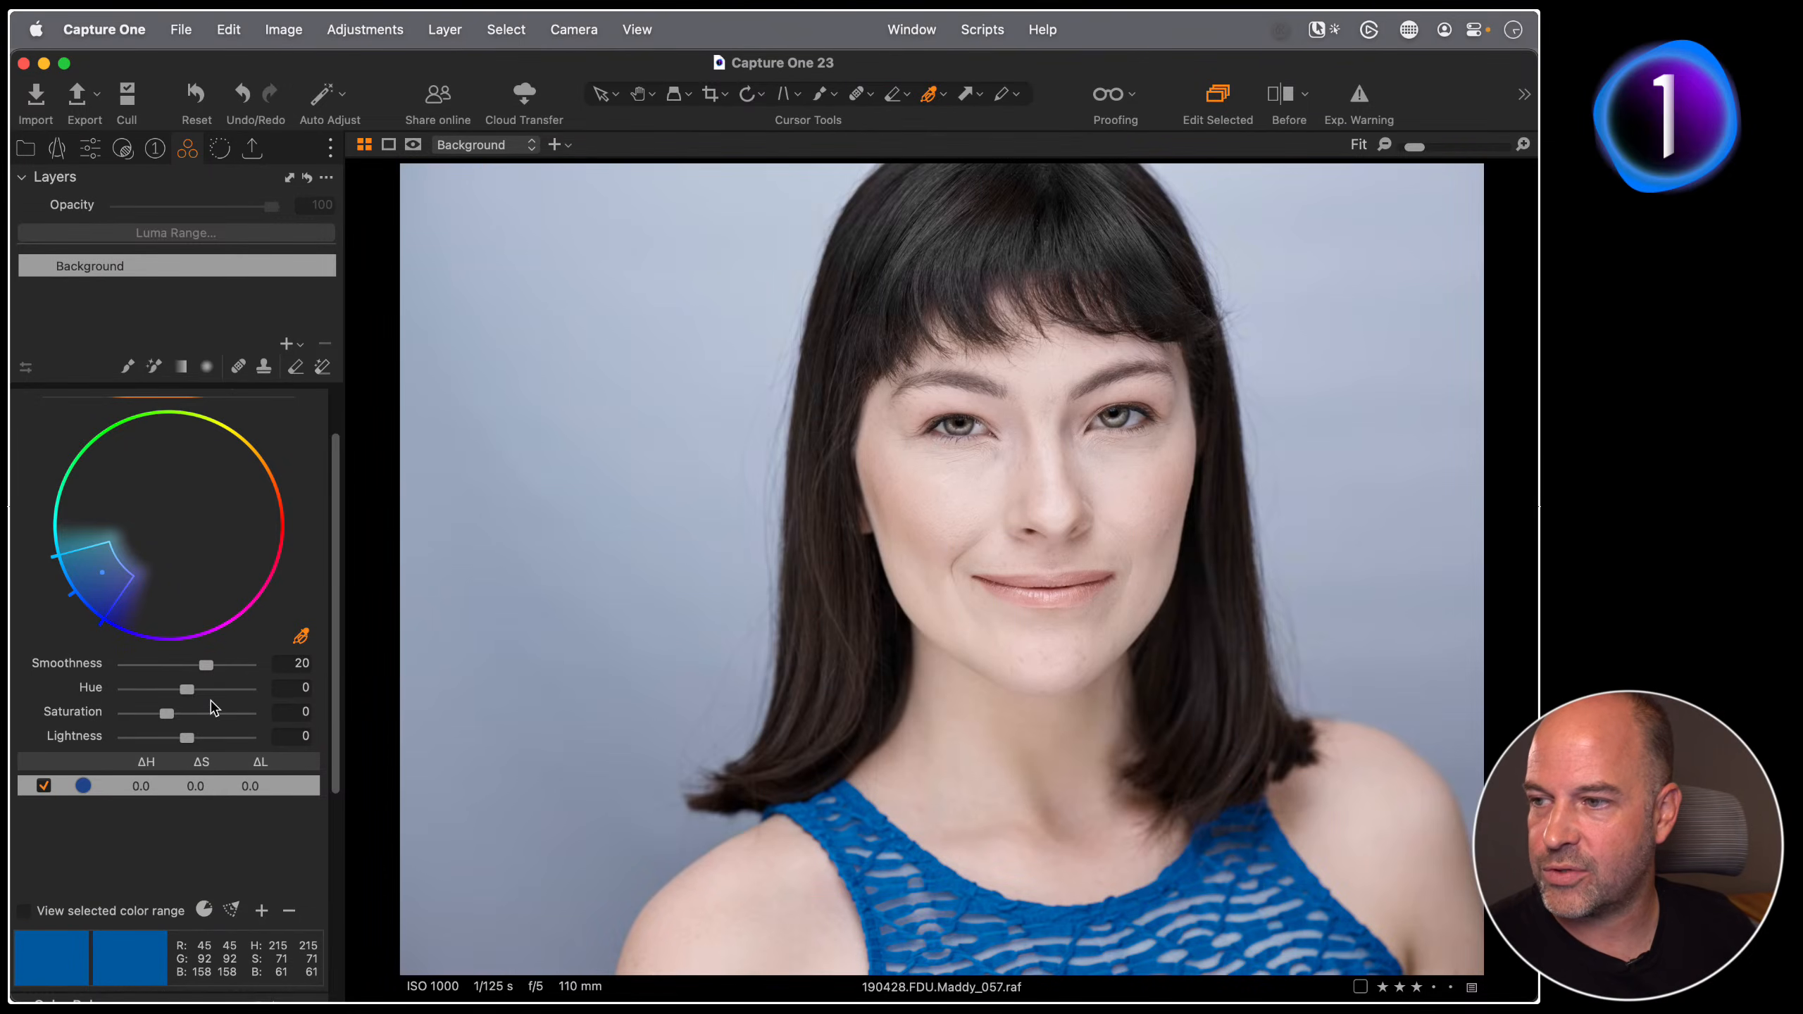
# Step: Shift the selected blue's hue to 3.1 and inspect the top's knitted fabric at 100%
pyautogui.scroll(2, 214, 707)
pyautogui.moveTo(188, 788); pyautogui.dragTo(194, 739)
pyautogui.doubleClick(208, 760)
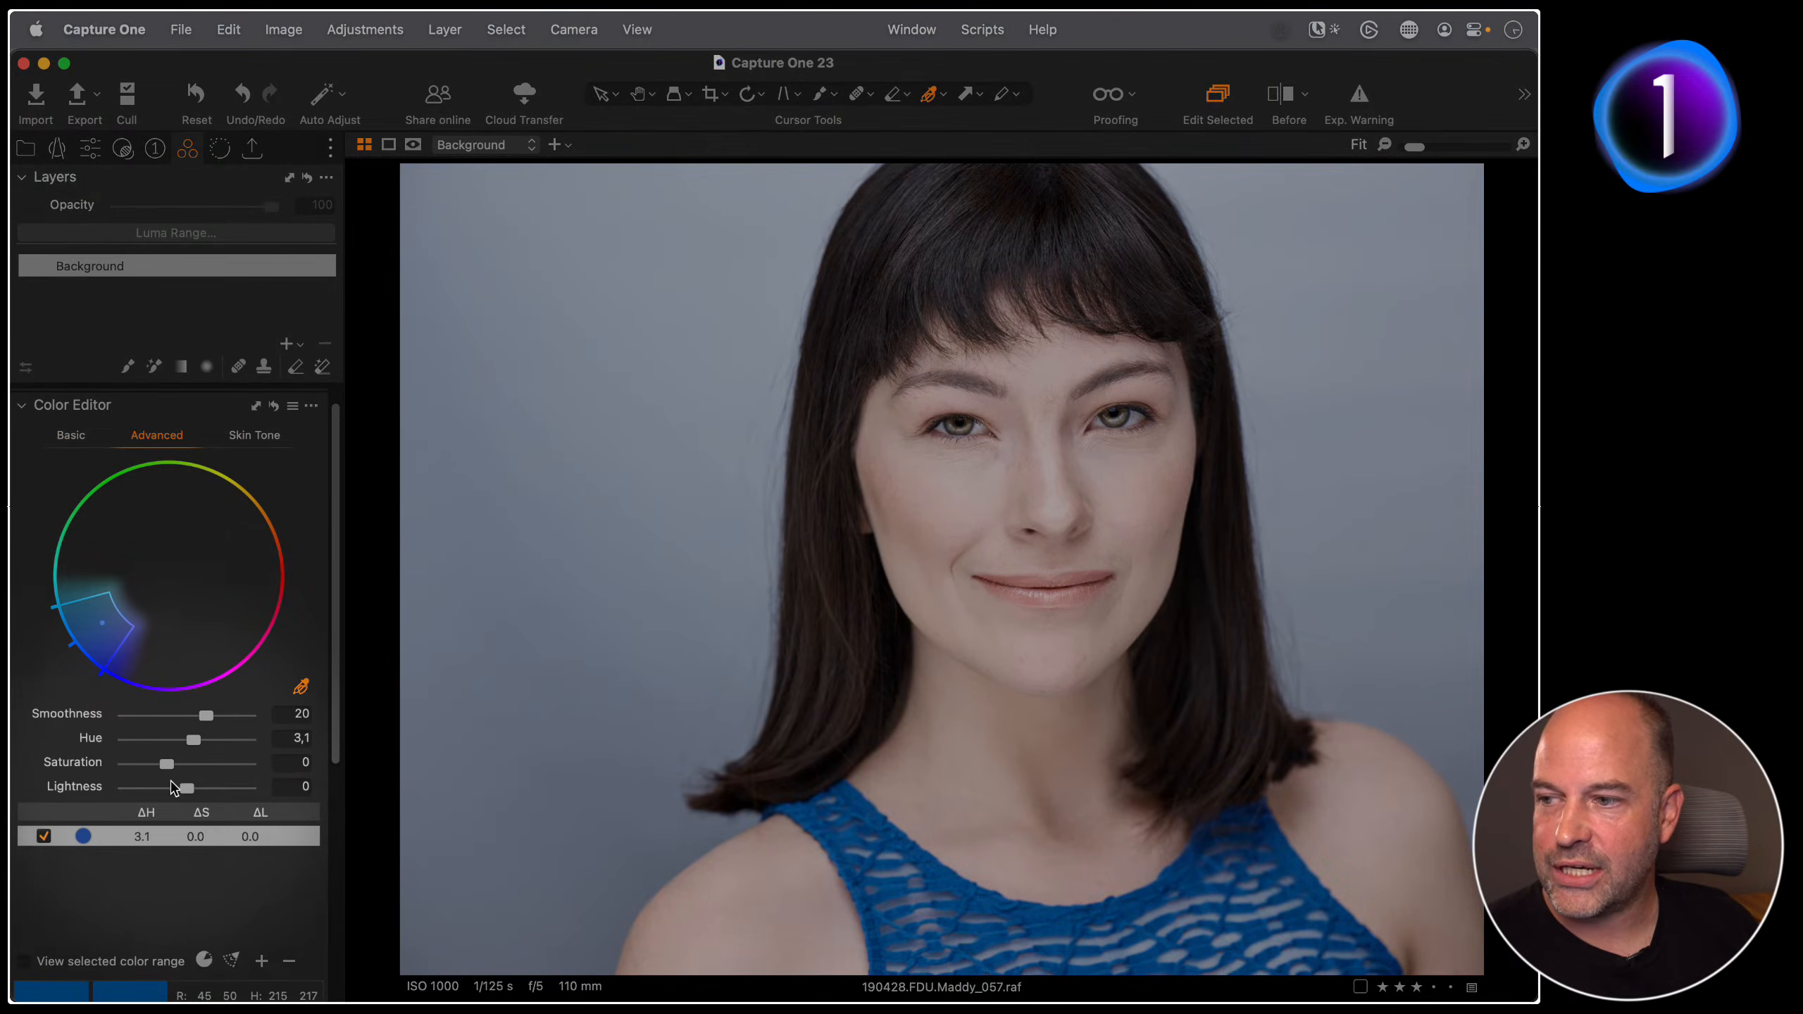
pyautogui.press('h')
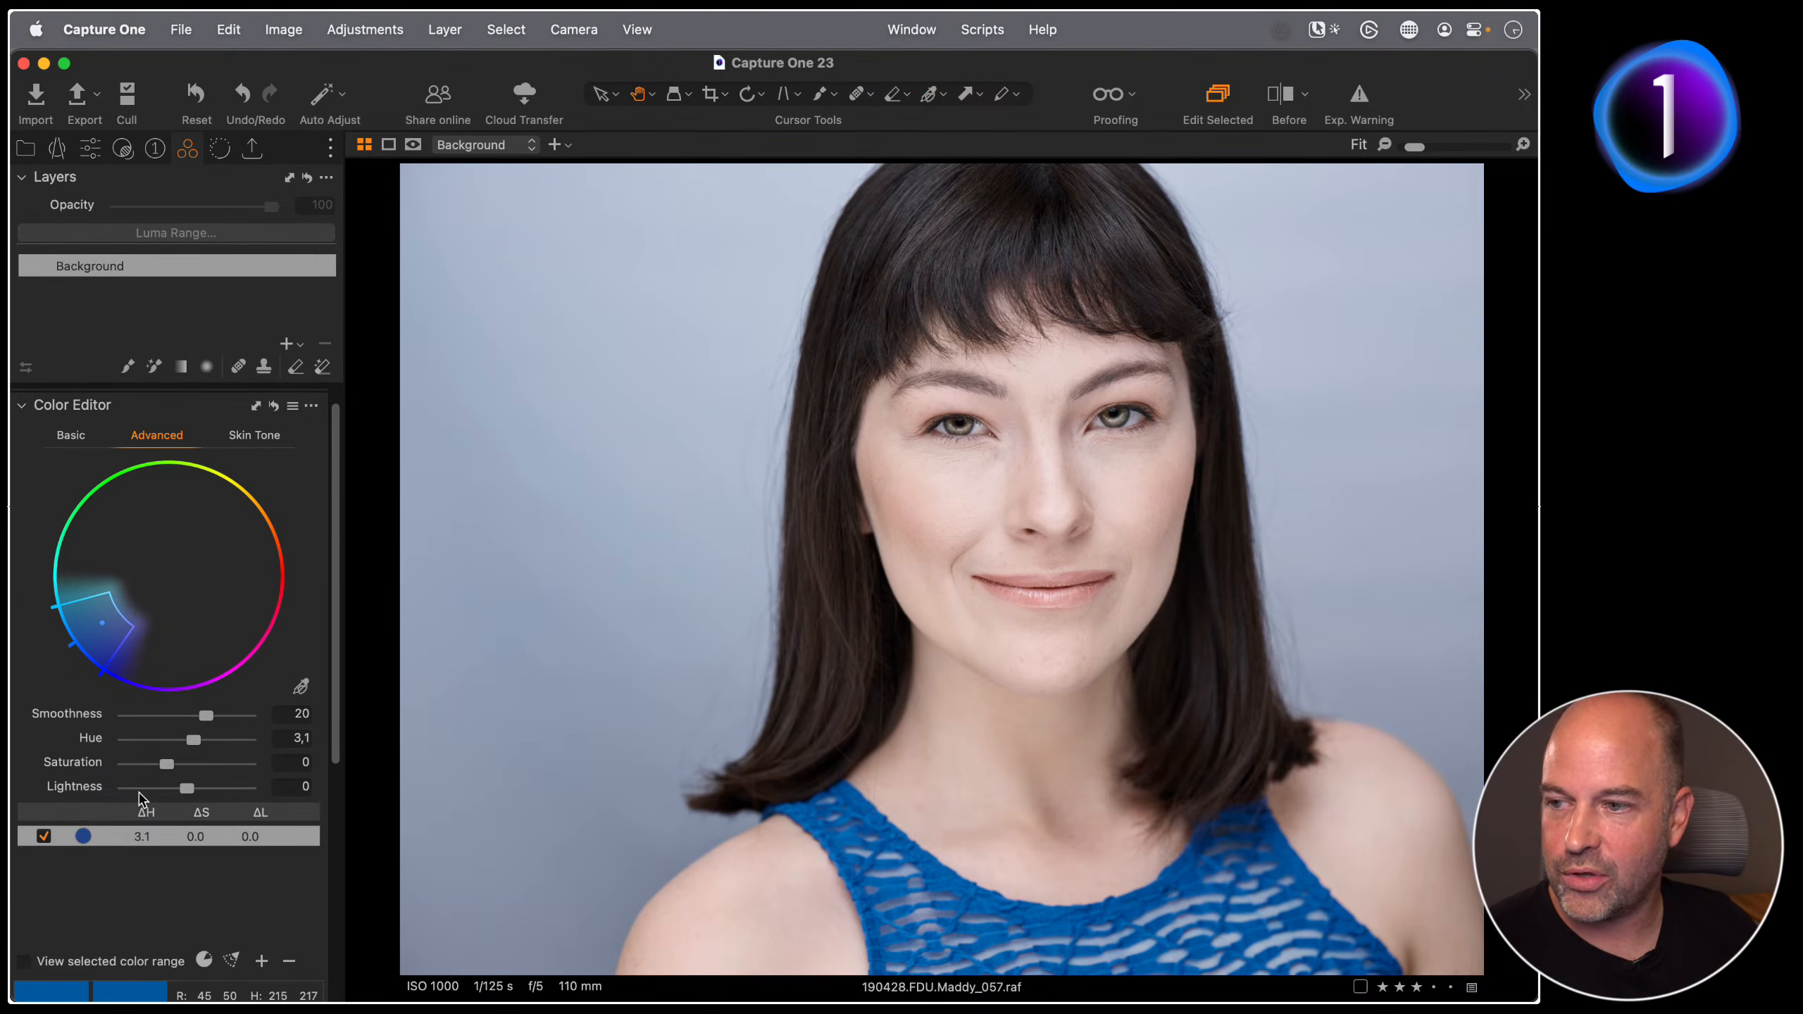
pyautogui.click(926, 920)
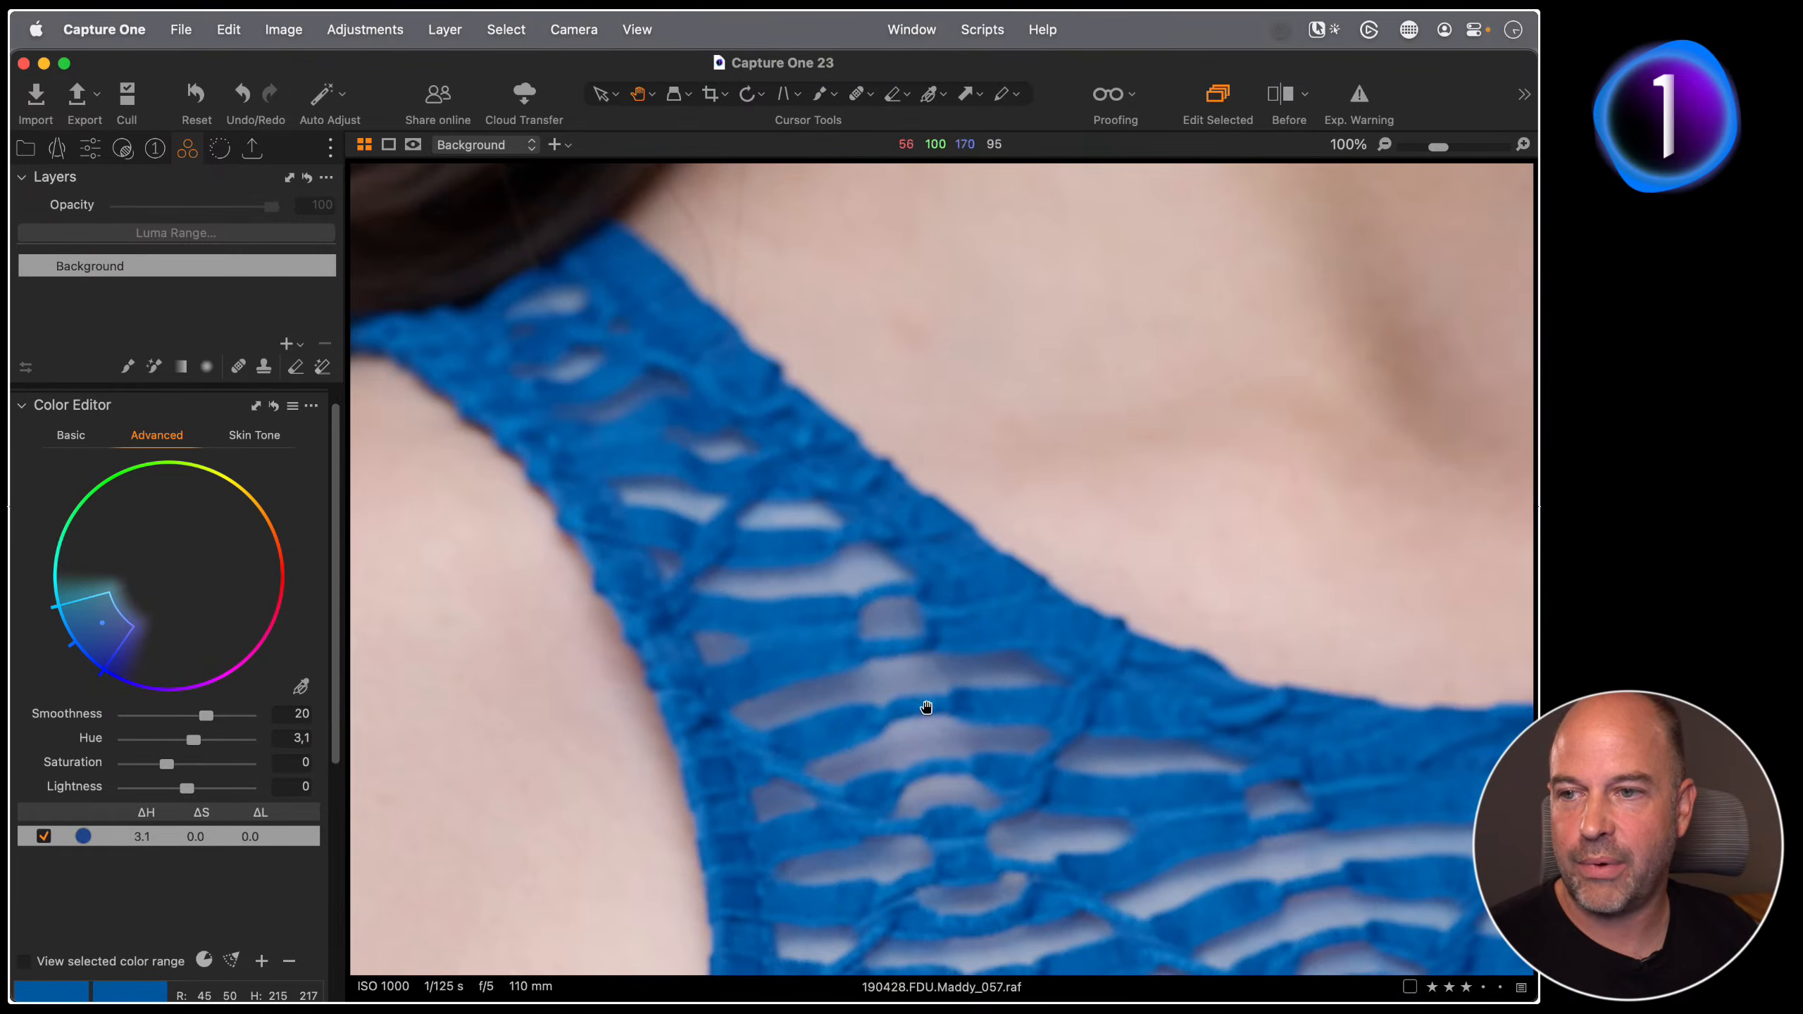
pyautogui.moveTo(921, 701); pyautogui.dragTo(950, 822)
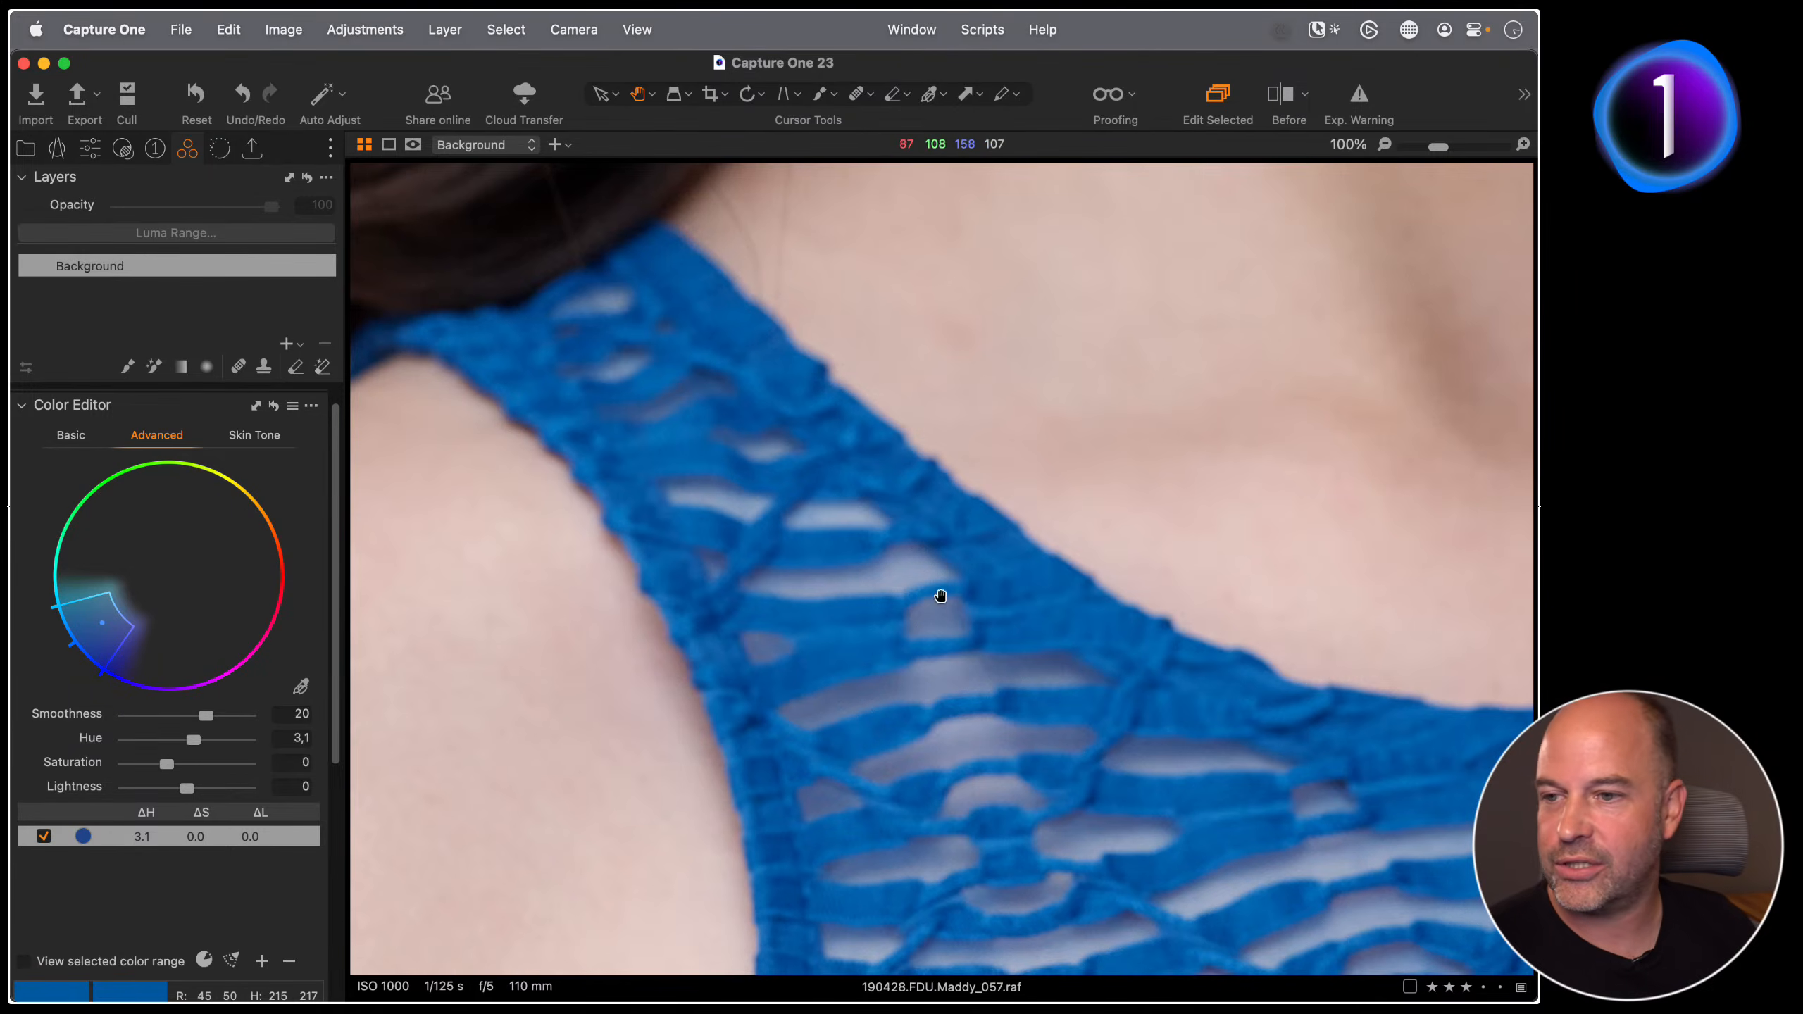
pyautogui.click(1018, 776)
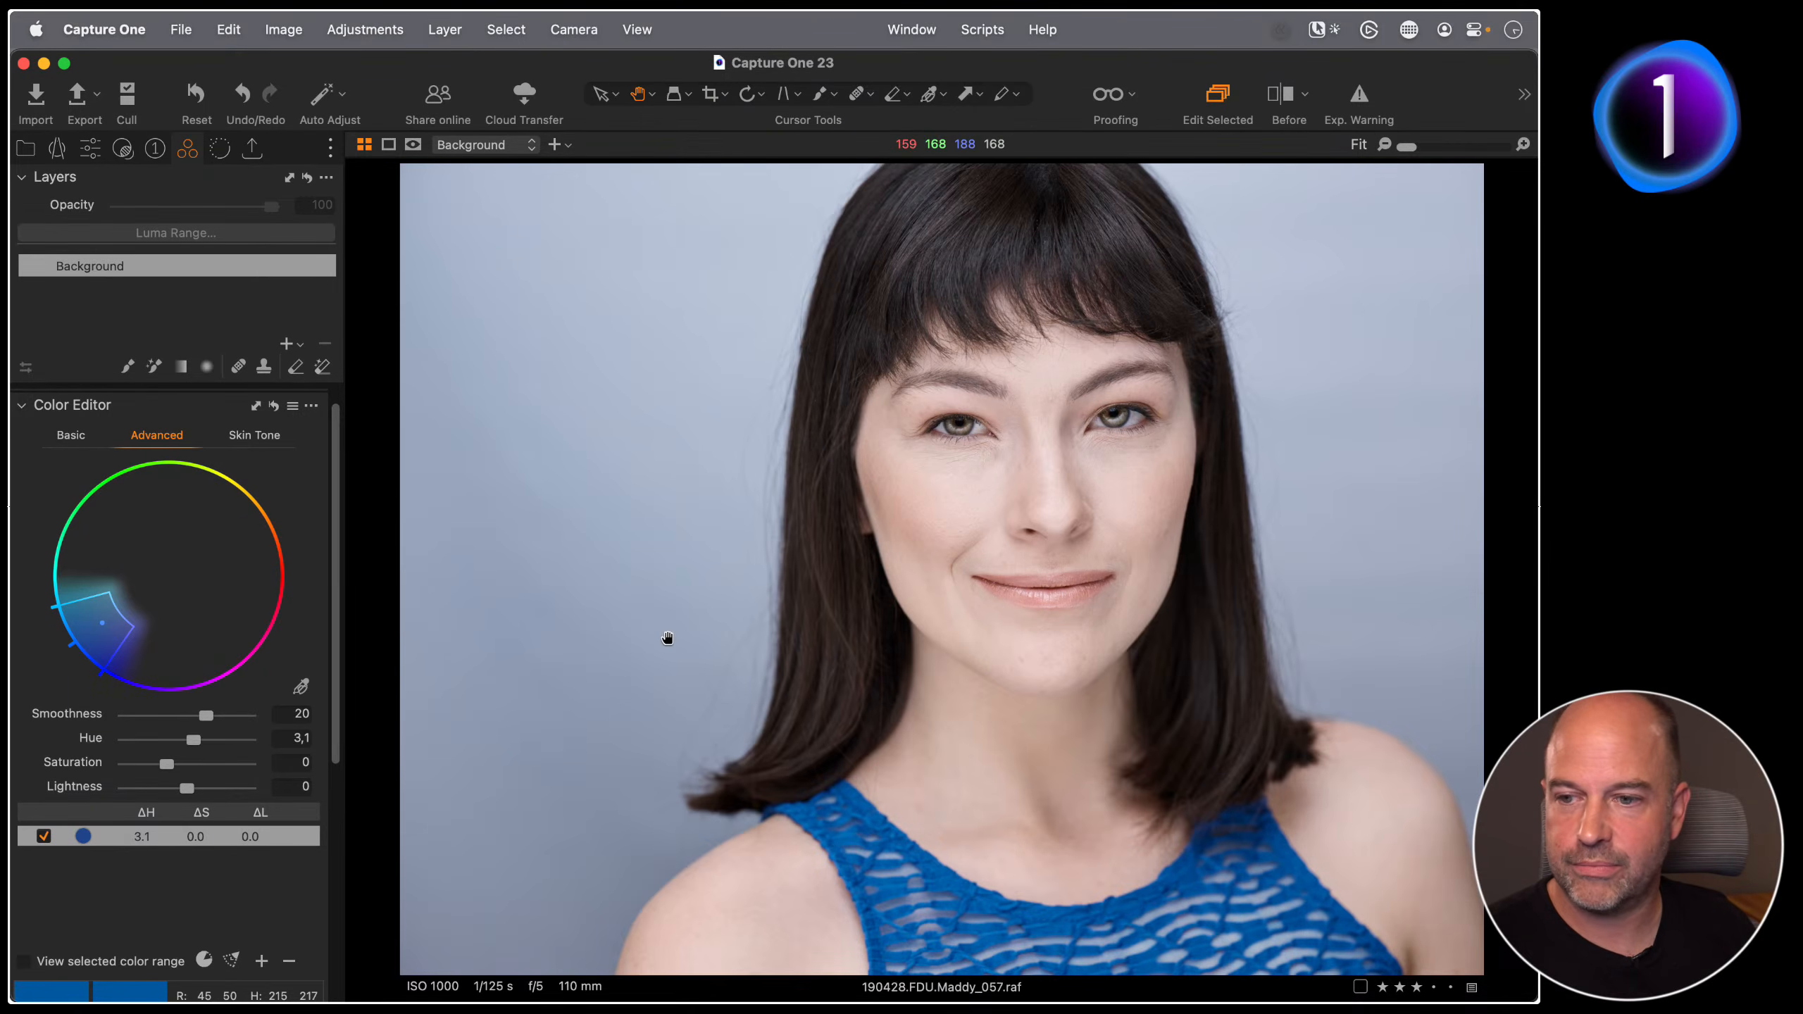
# Step: Create a masked layer from the blue color selection
pyautogui.scroll(1, 312, 598)
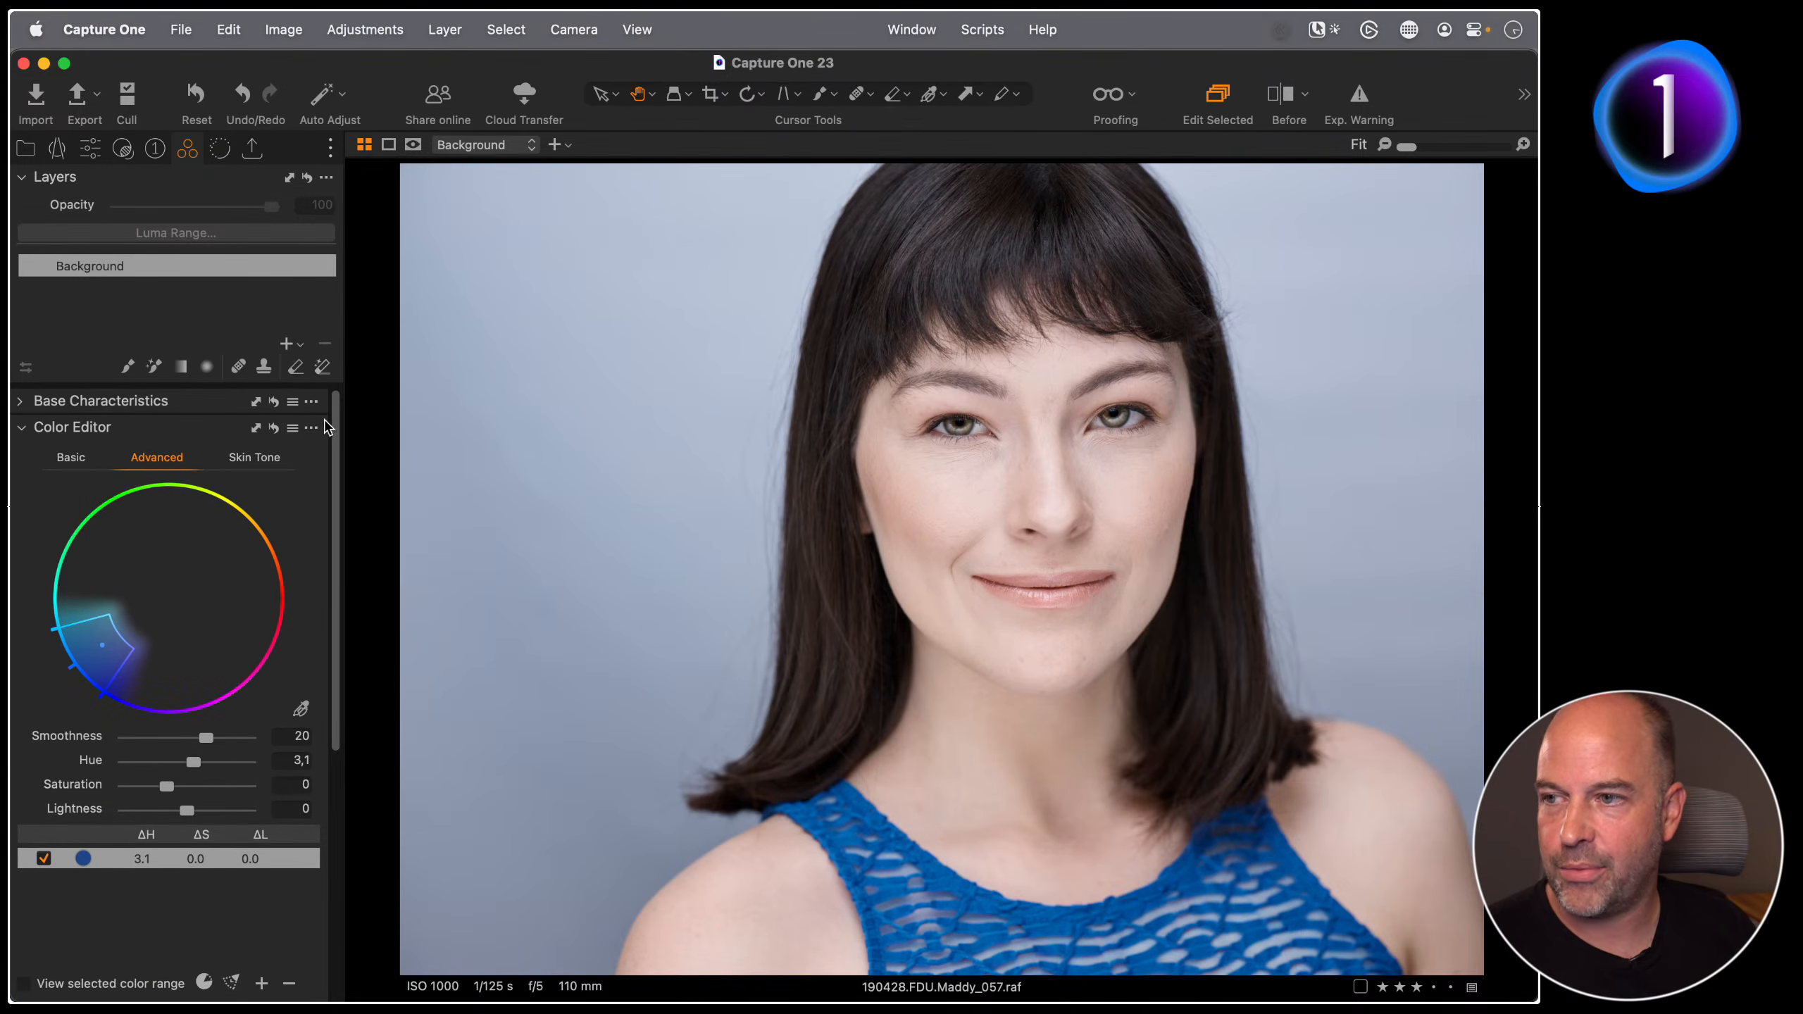
pyautogui.click(311, 428)
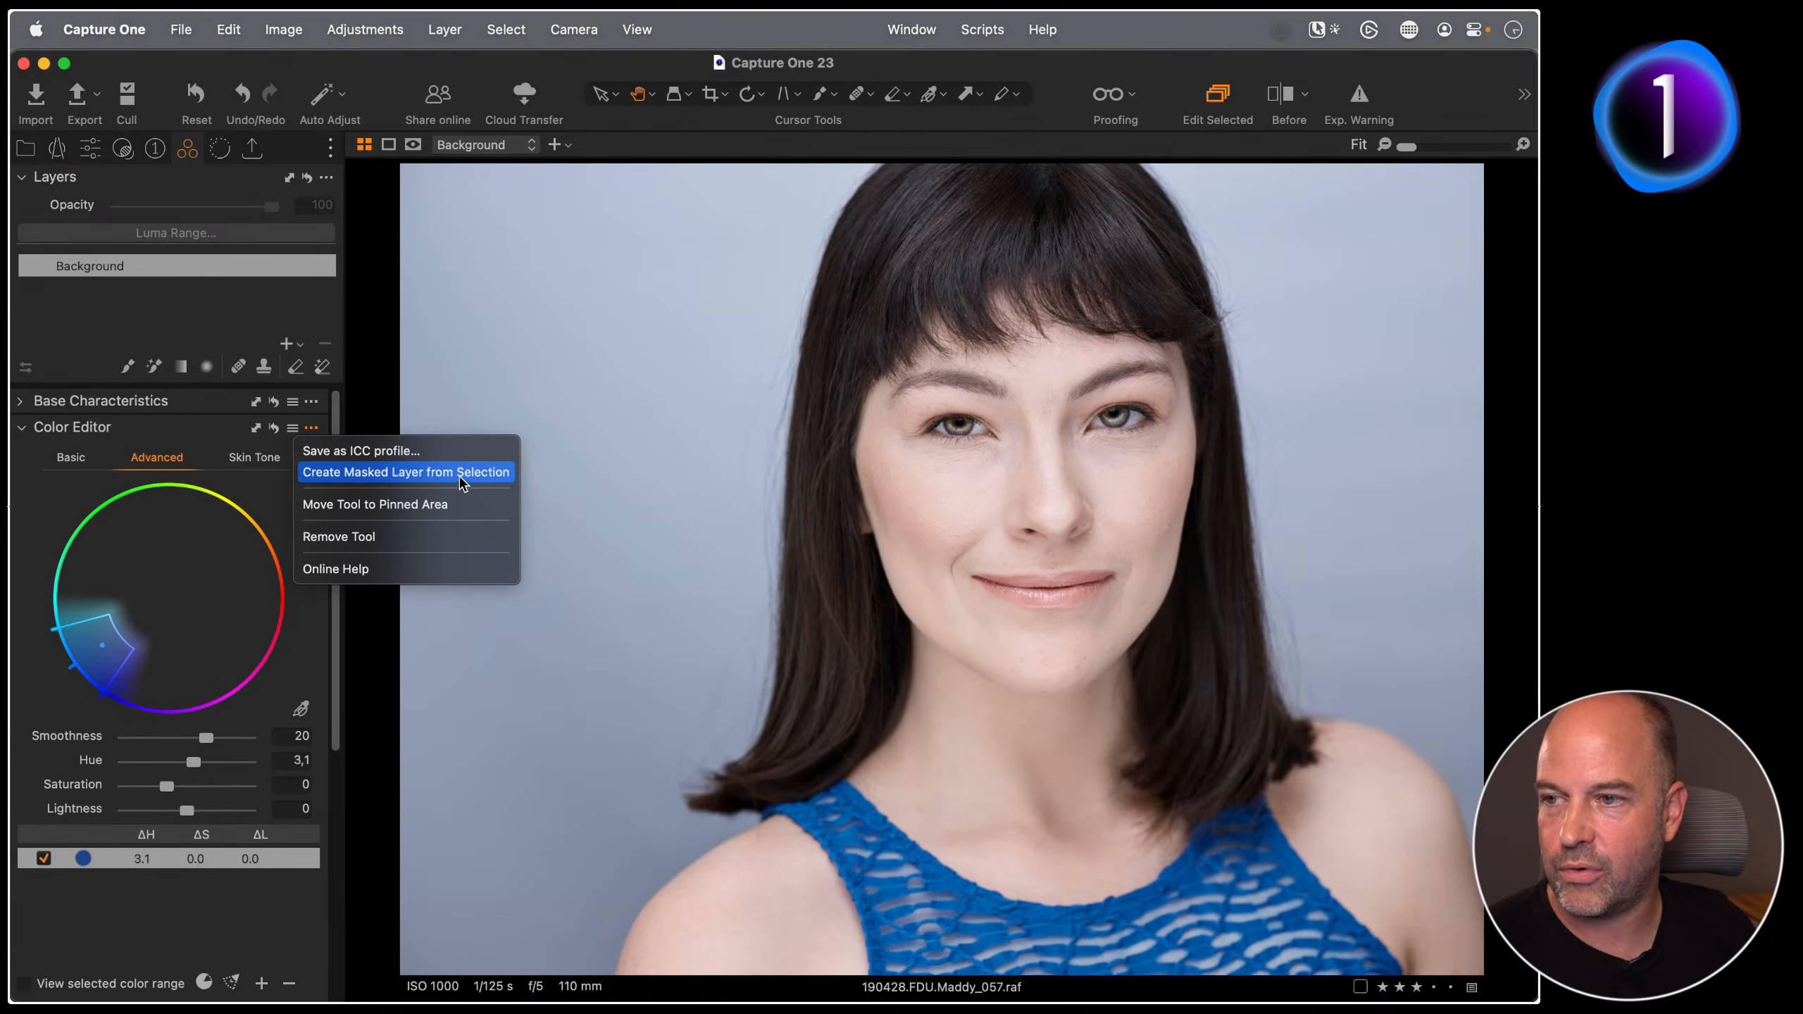
pyautogui.click(437, 474)
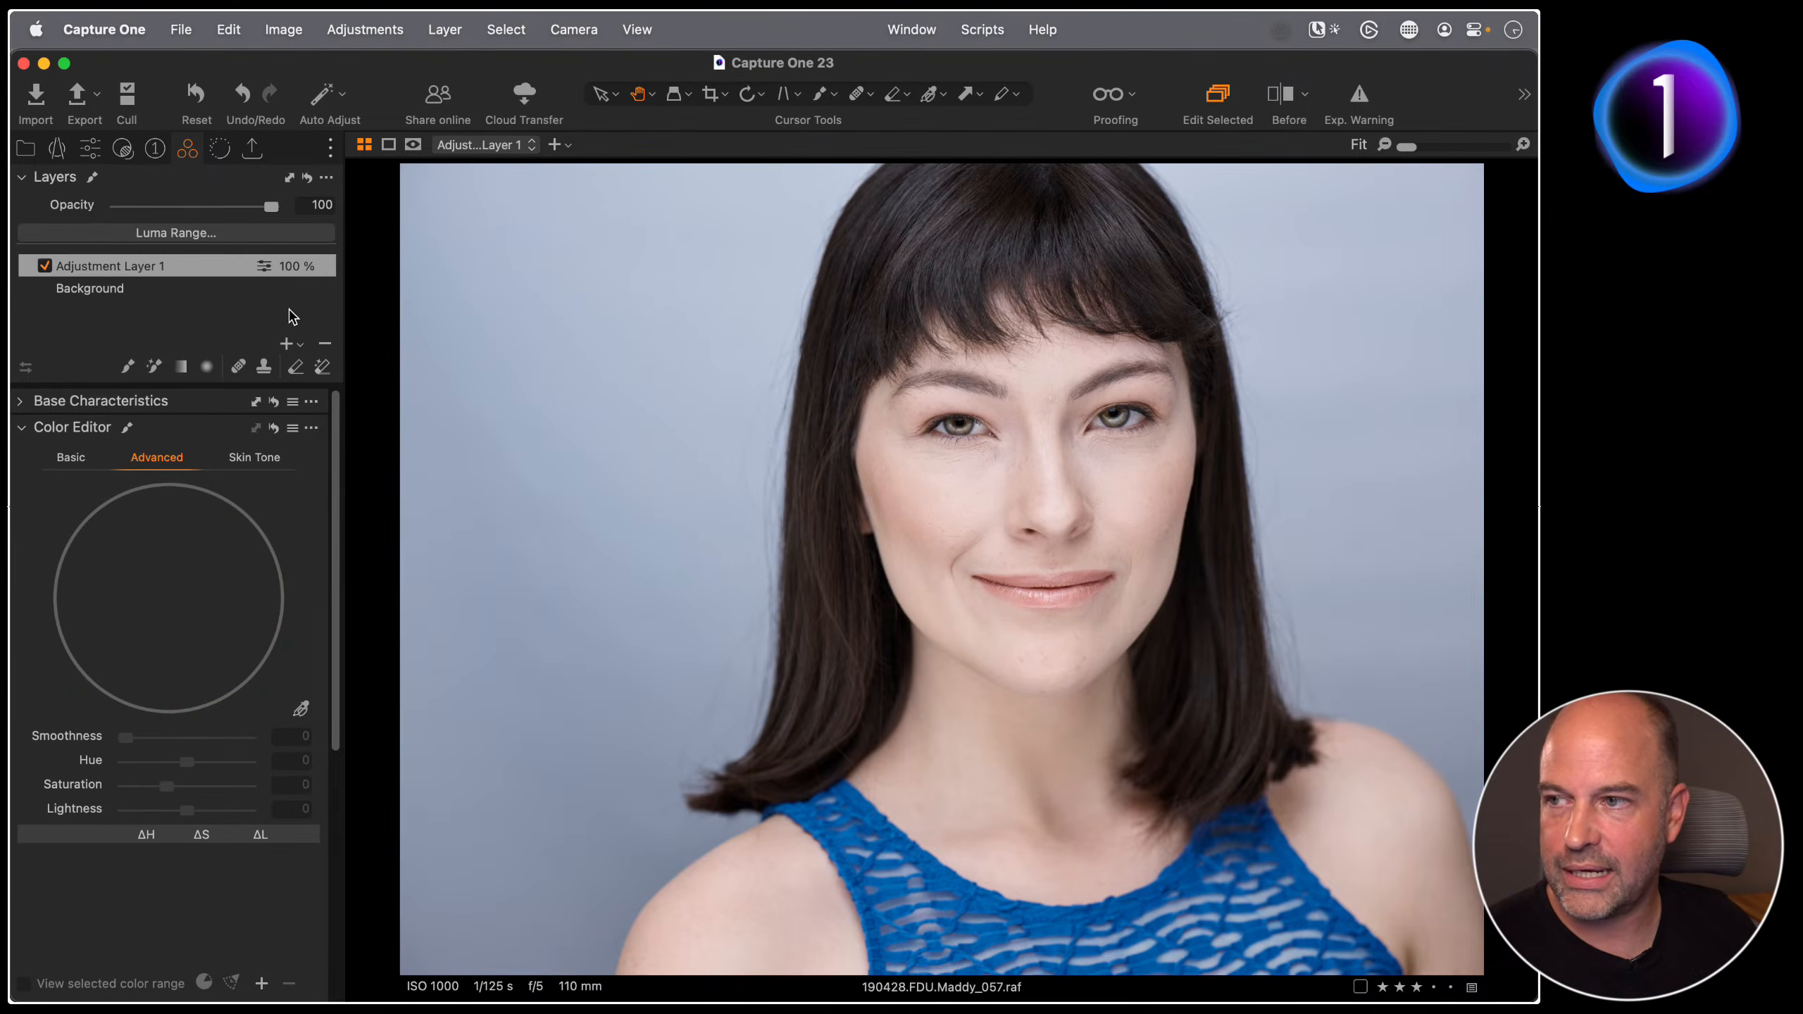
# Step: Display the new layer's mask as an overlay and in grayscale, and examine its edges and fabric gaps at 100%
pyautogui.press('m')
pyautogui.press('m')
pyautogui.hotkey('alt', 'm')
pyautogui.hotkey('alt', 'm')
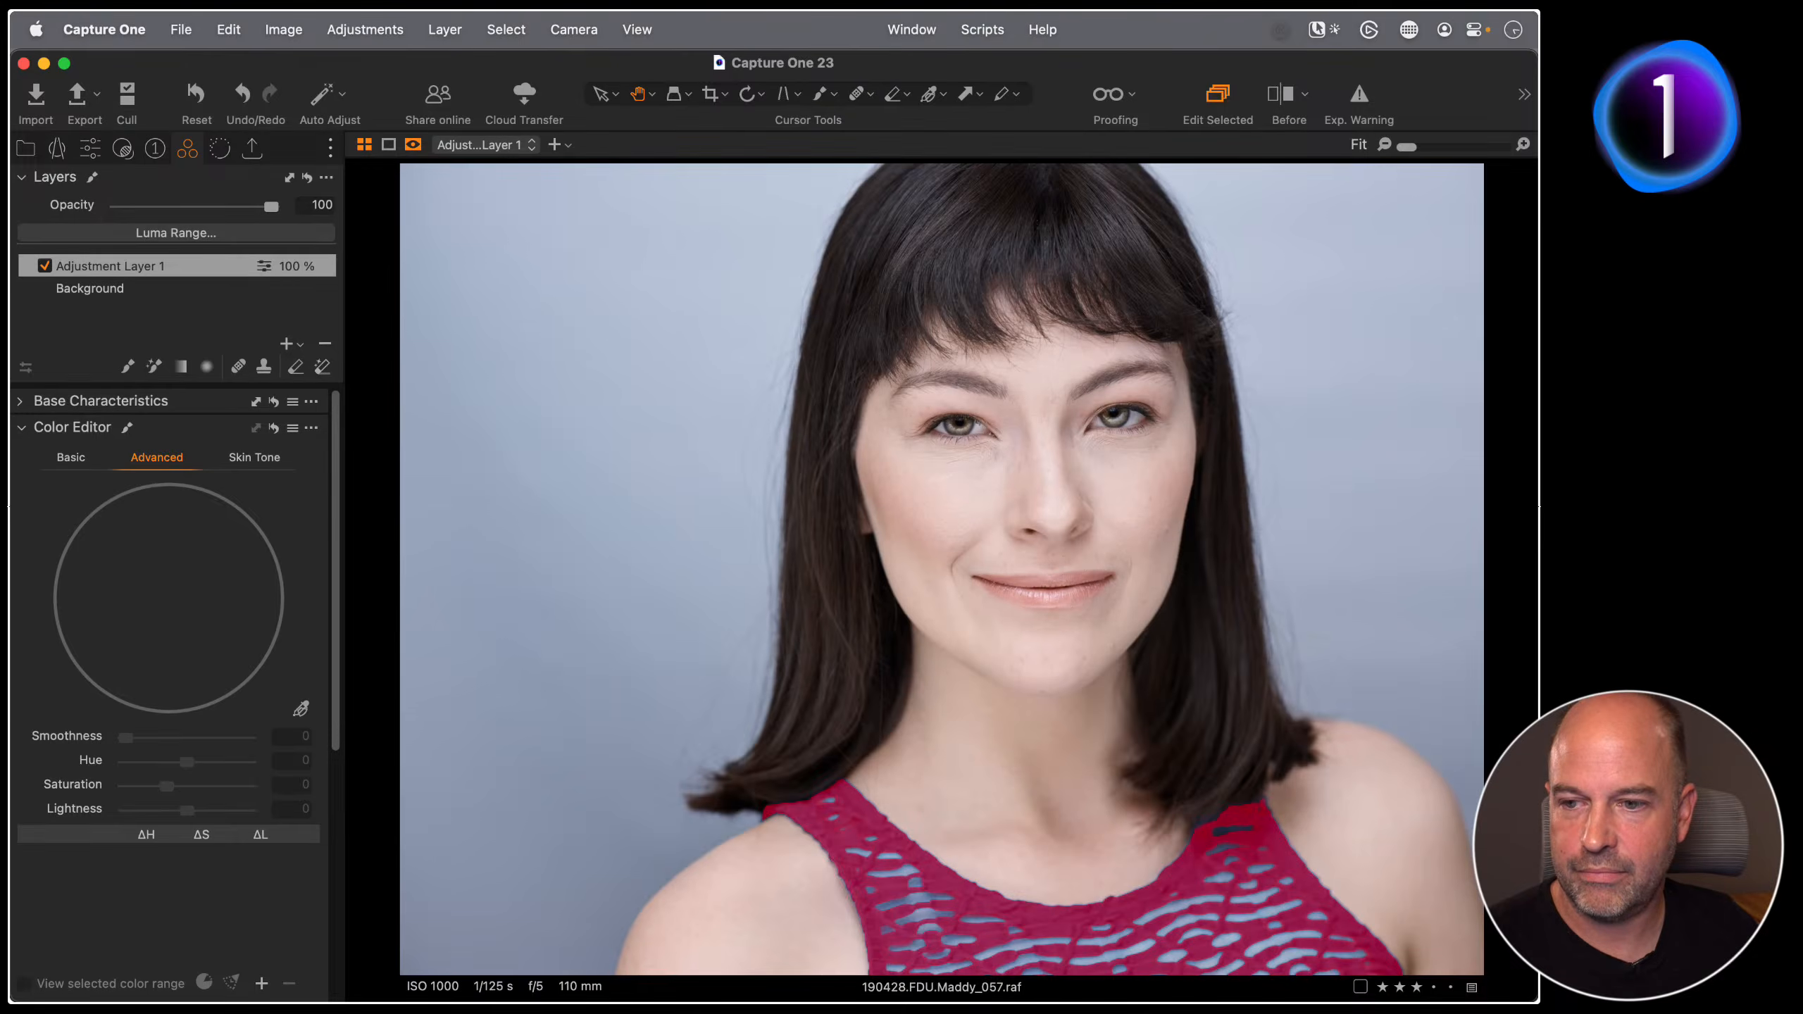
pyautogui.hotkey('alt', 'm')
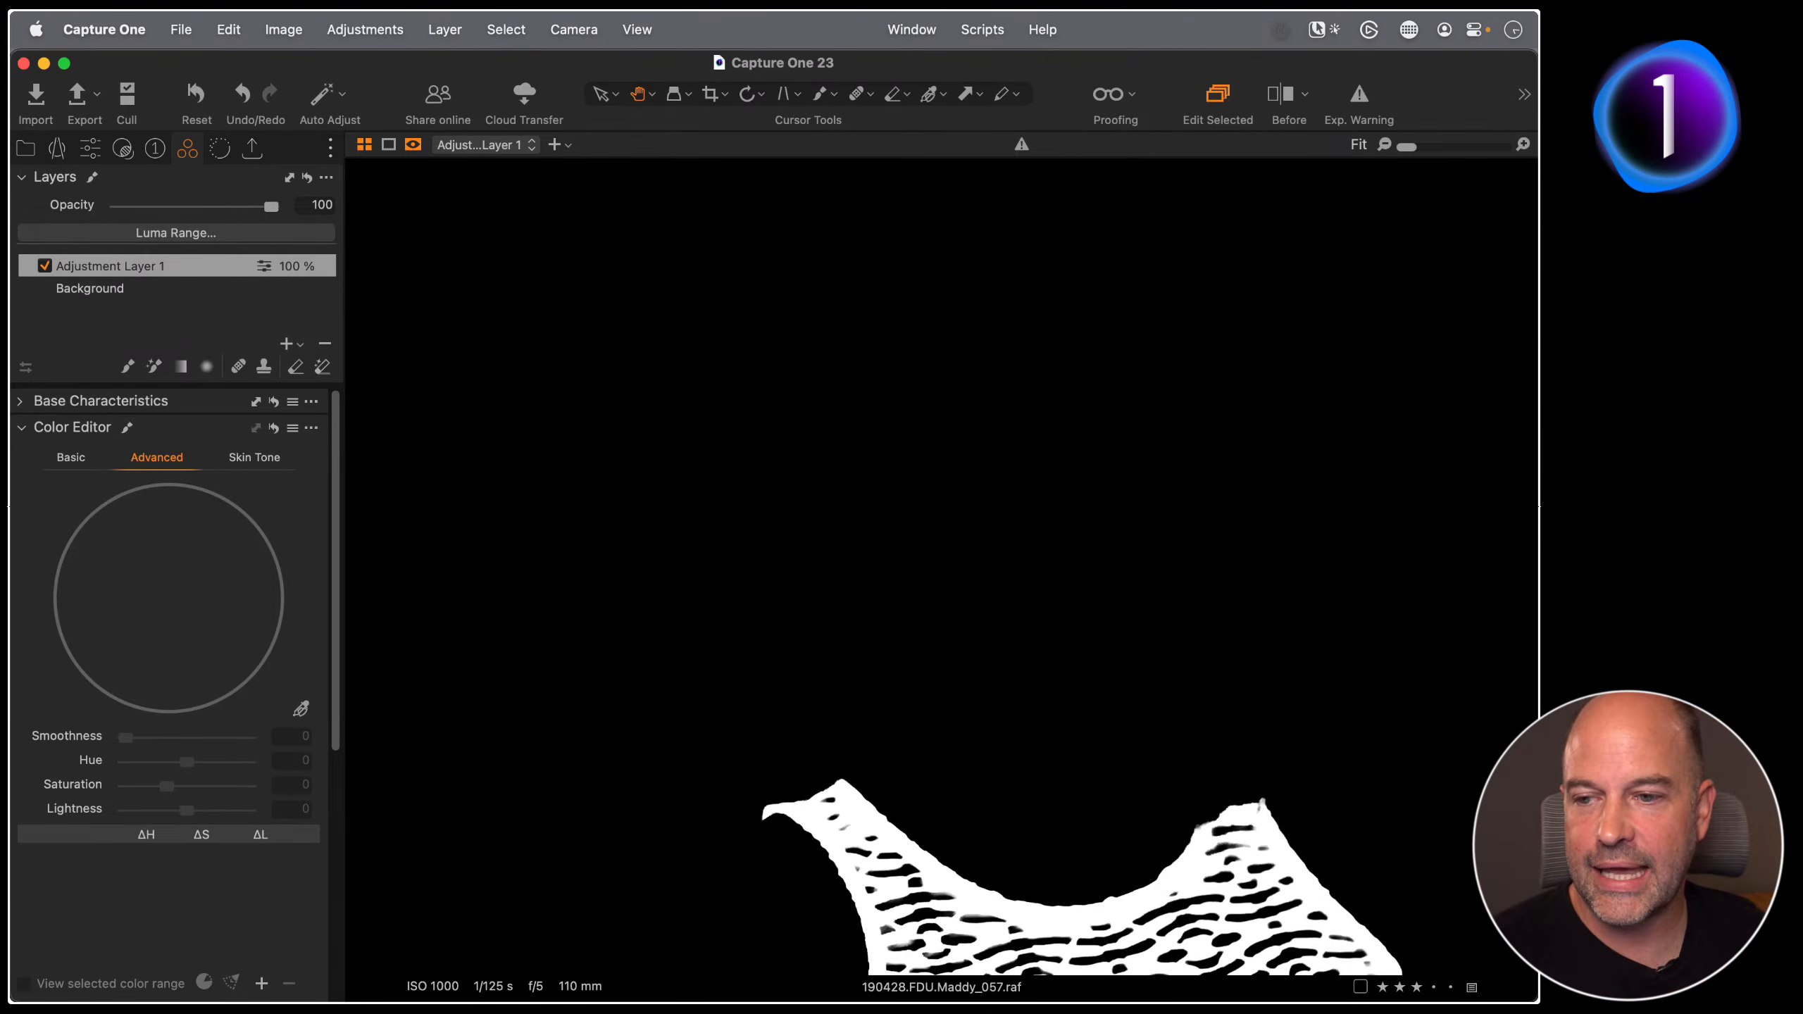
pyautogui.click(936, 901)
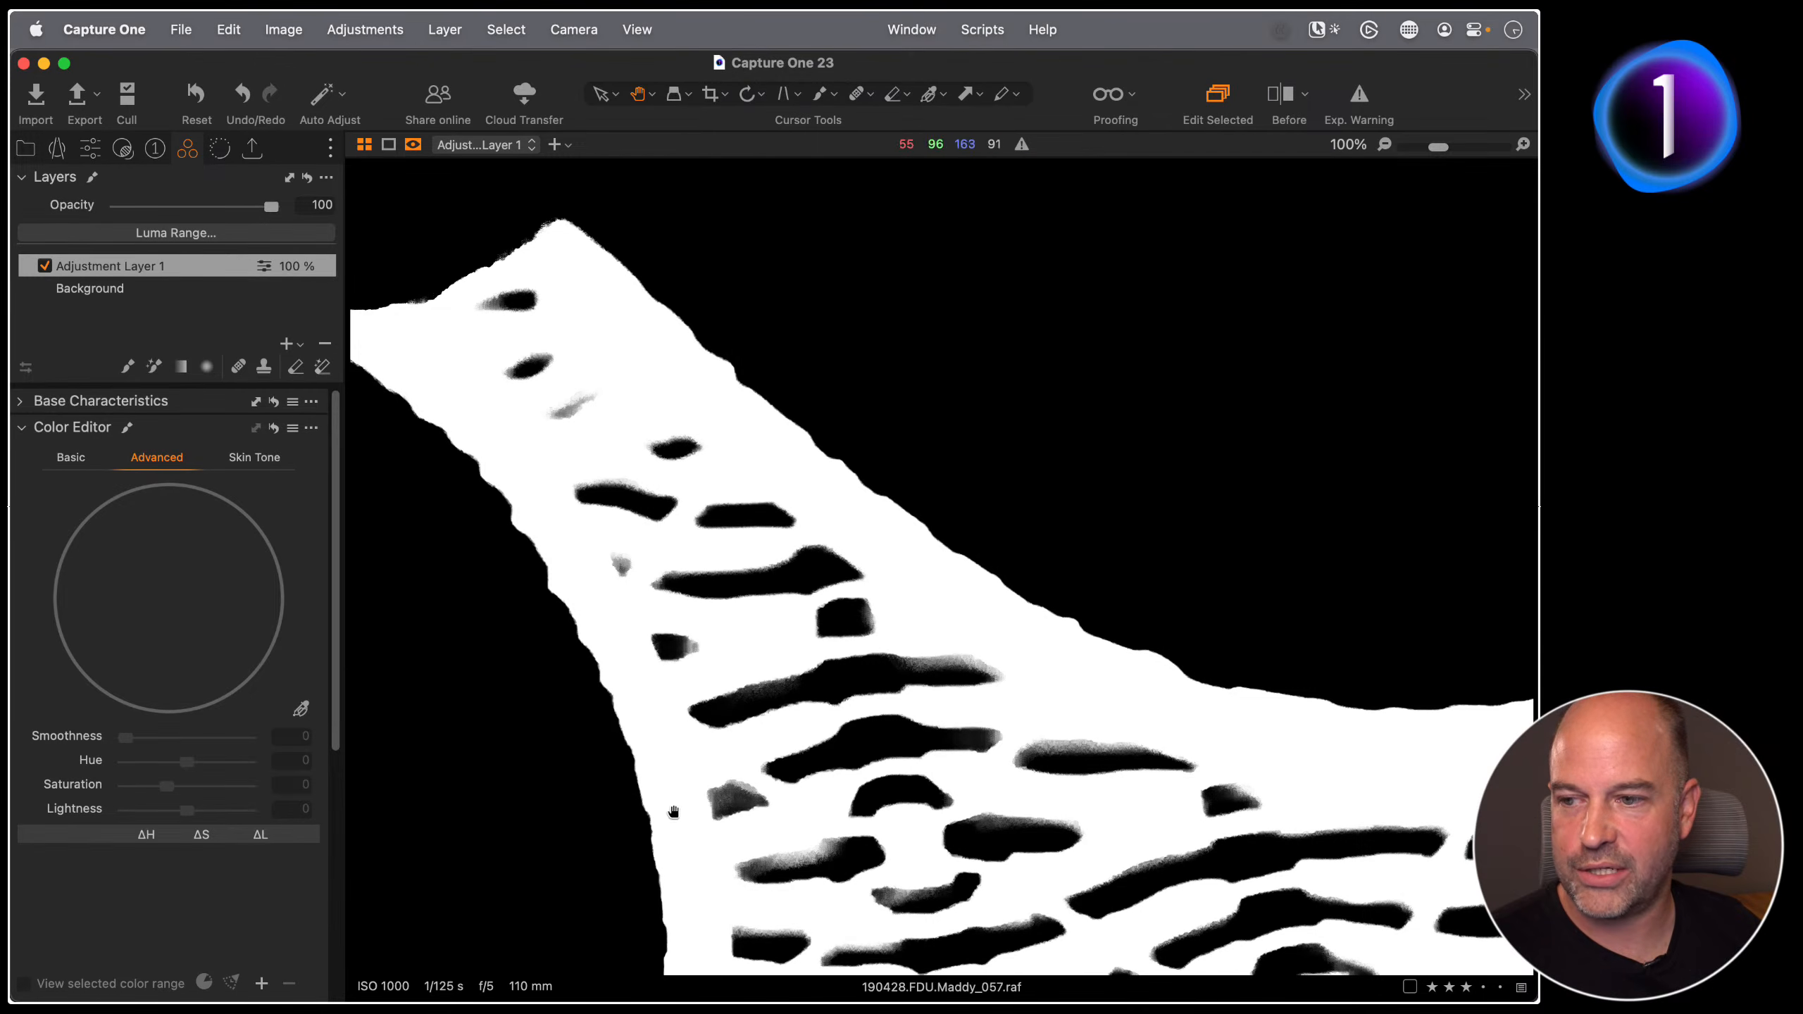
pyautogui.click(860, 826)
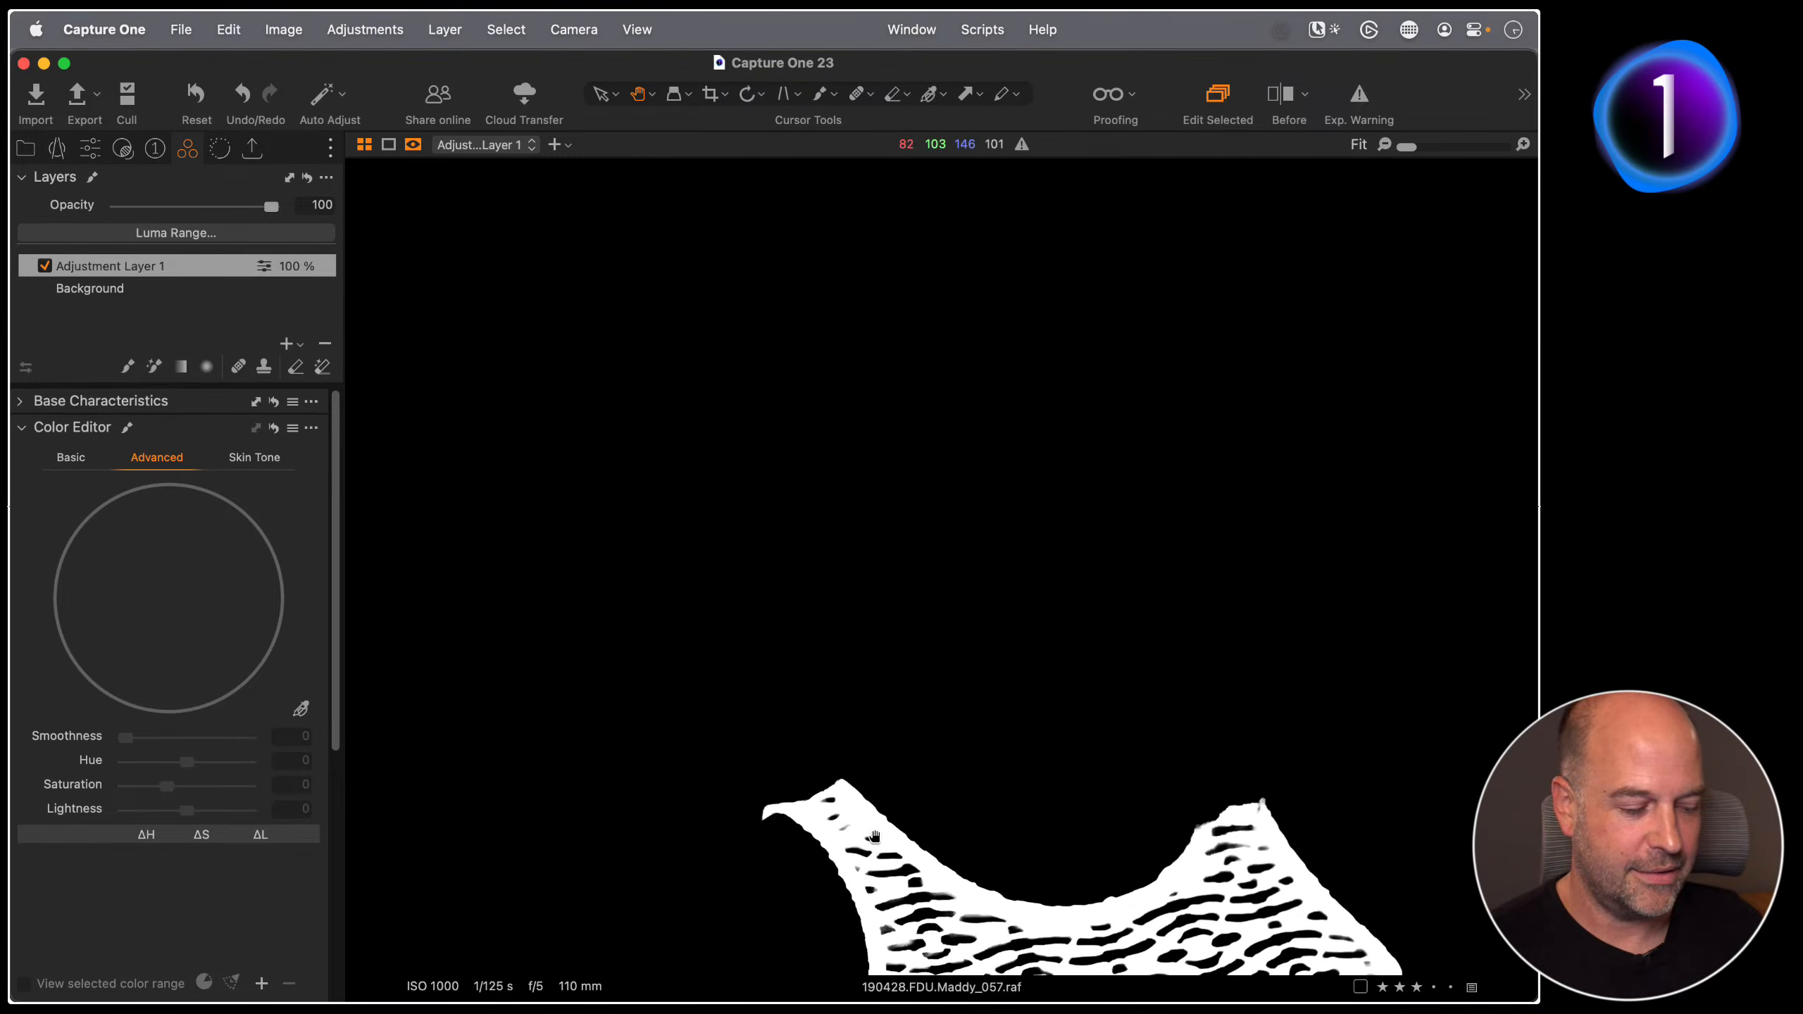
# Step: Refine the mask of Adjustment Layer 1 with a radius of 104
pyautogui.press('super+plus')
pyautogui.press('super+plus')
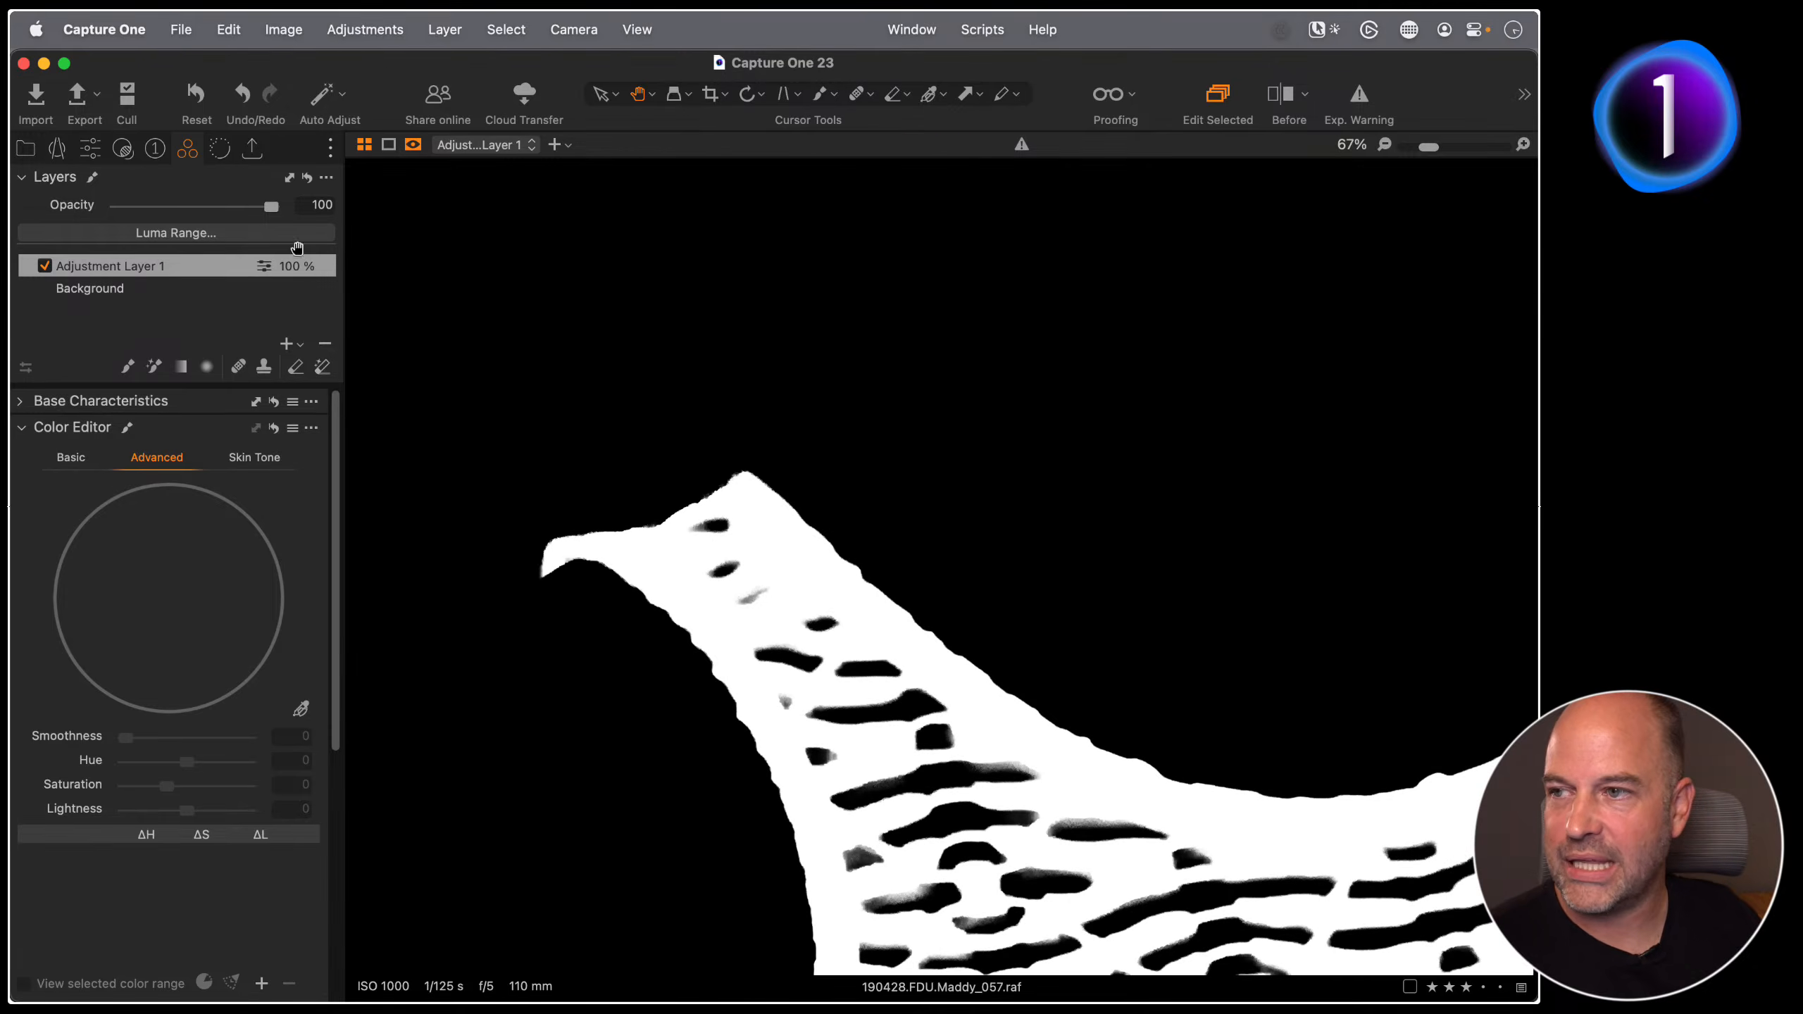
pyautogui.rightClick(179, 264)
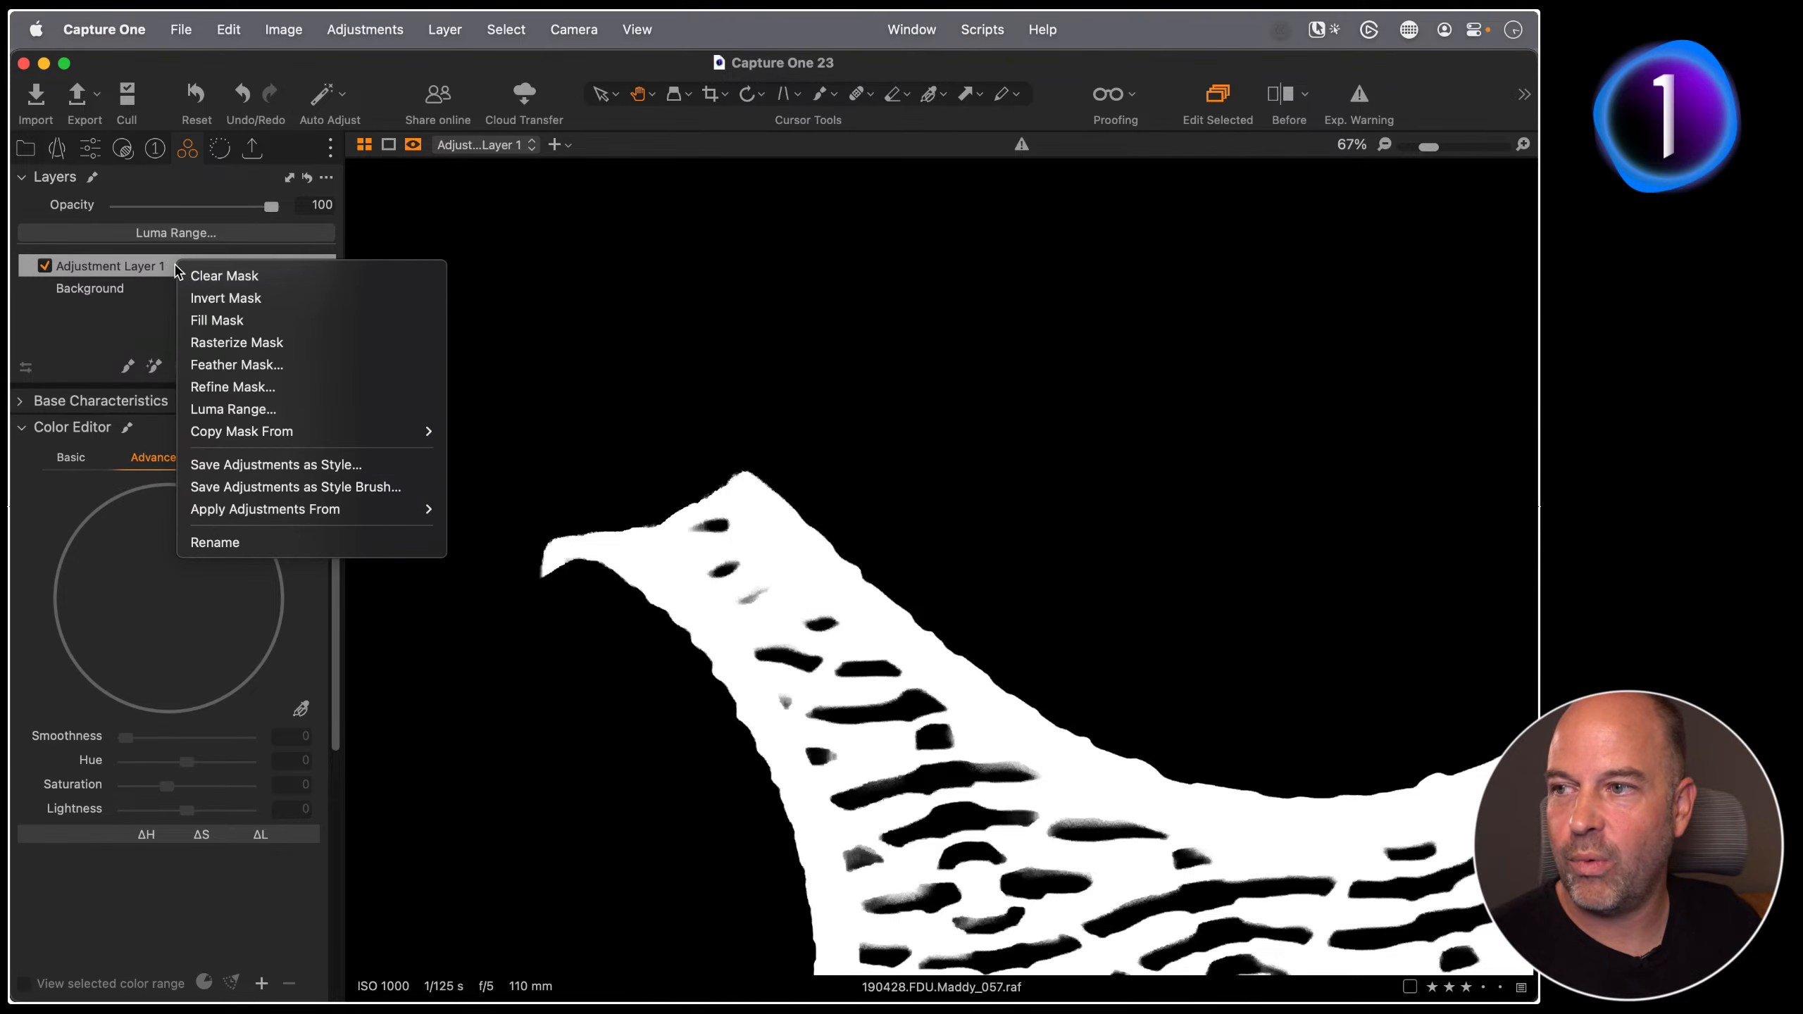
pyautogui.click(280, 388)
pyautogui.moveTo(760, 445); pyautogui.dragTo(907, 300)
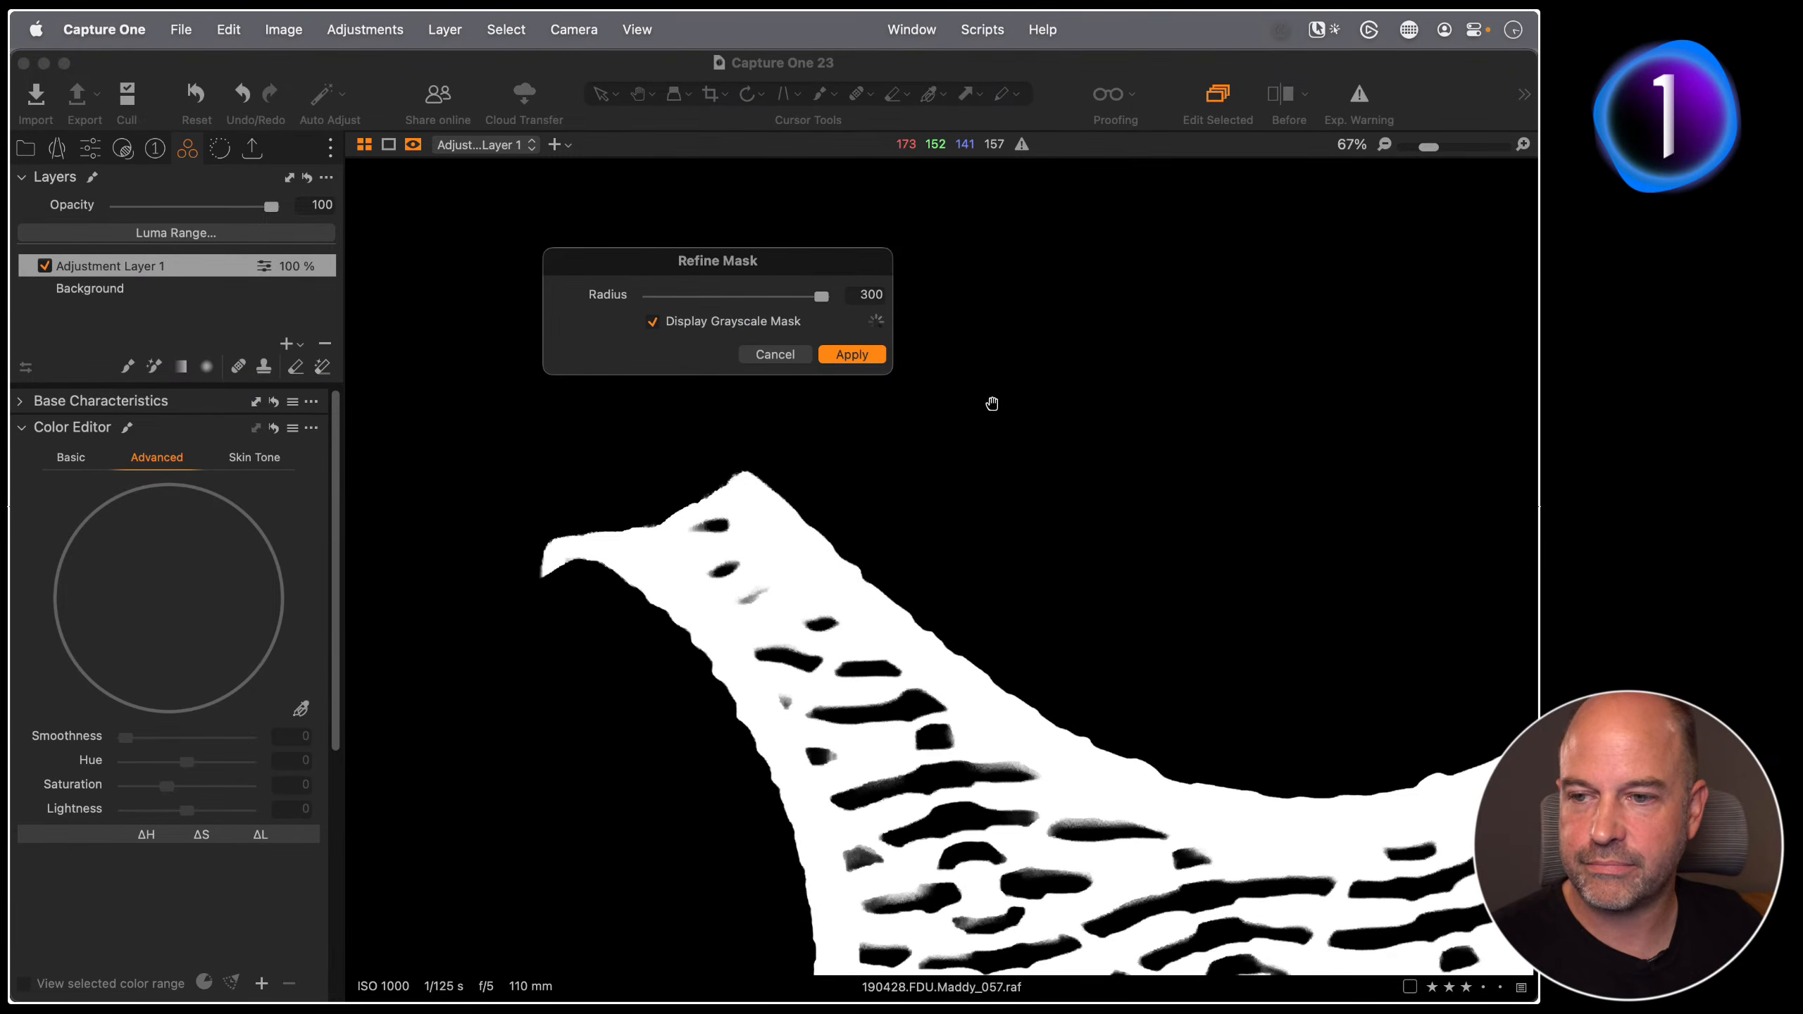
pyautogui.moveTo(823, 291); pyautogui.dragTo(786, 302)
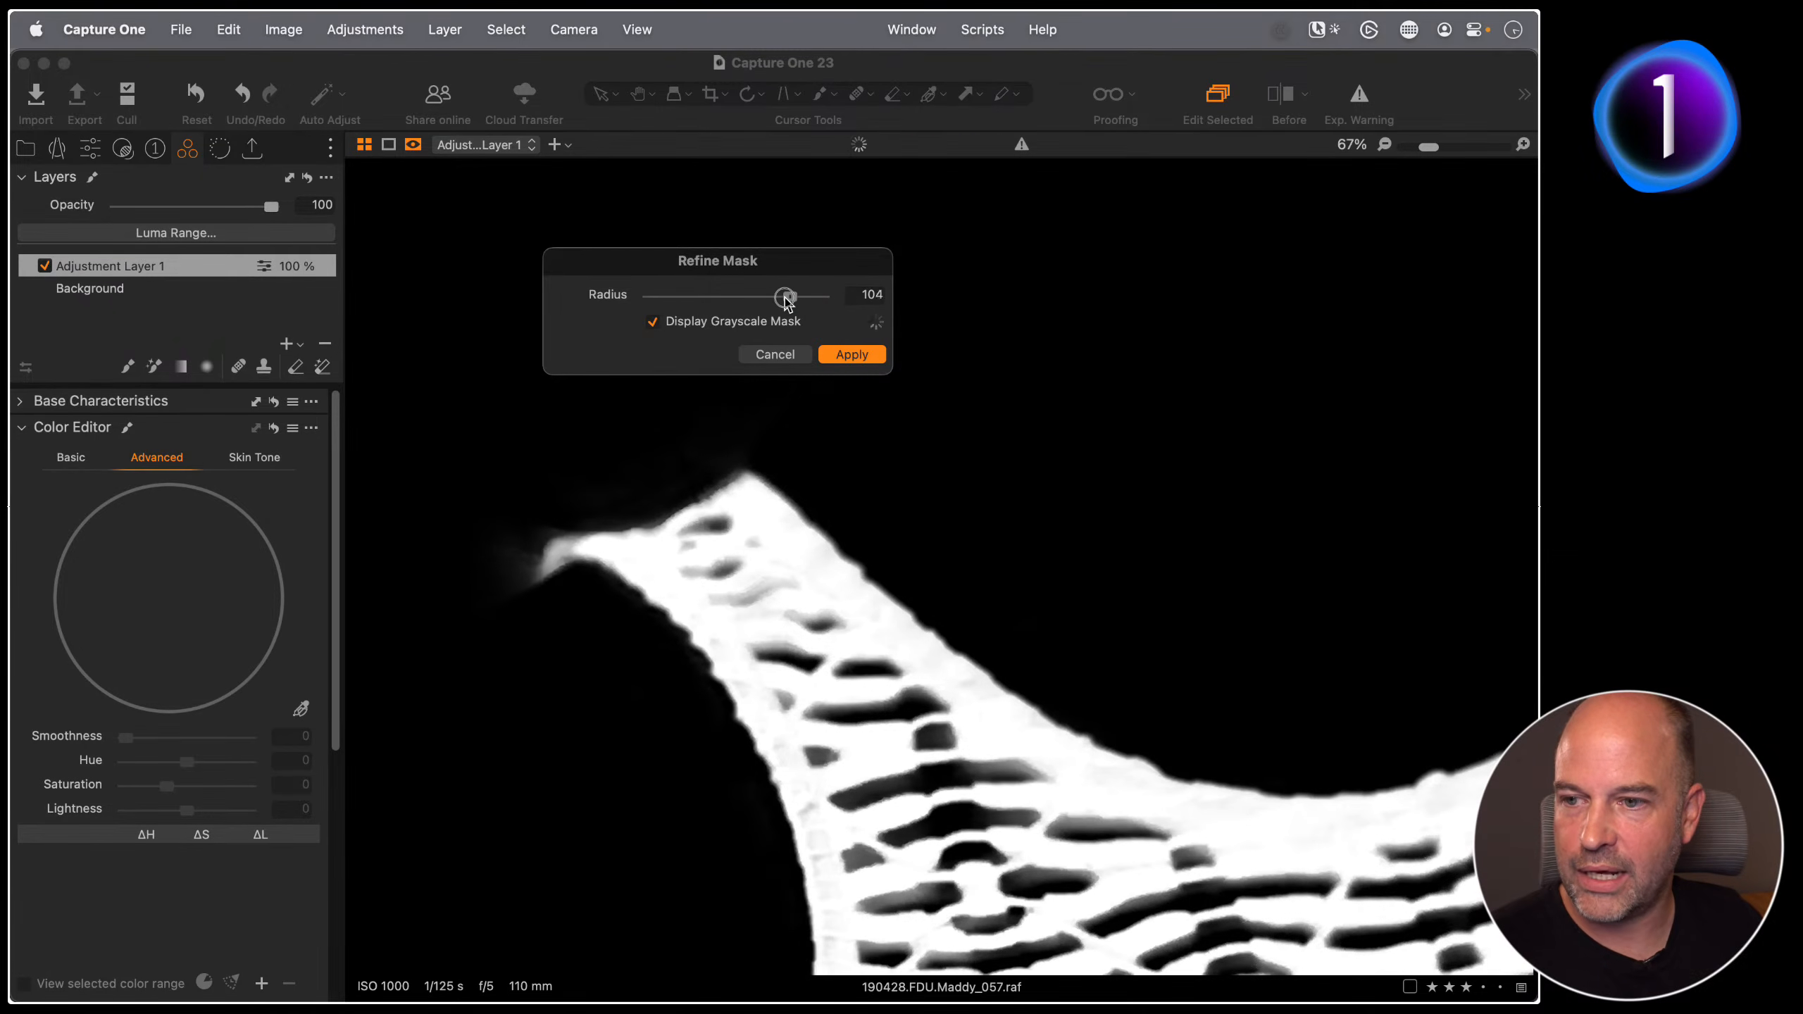
pyautogui.click(847, 354)
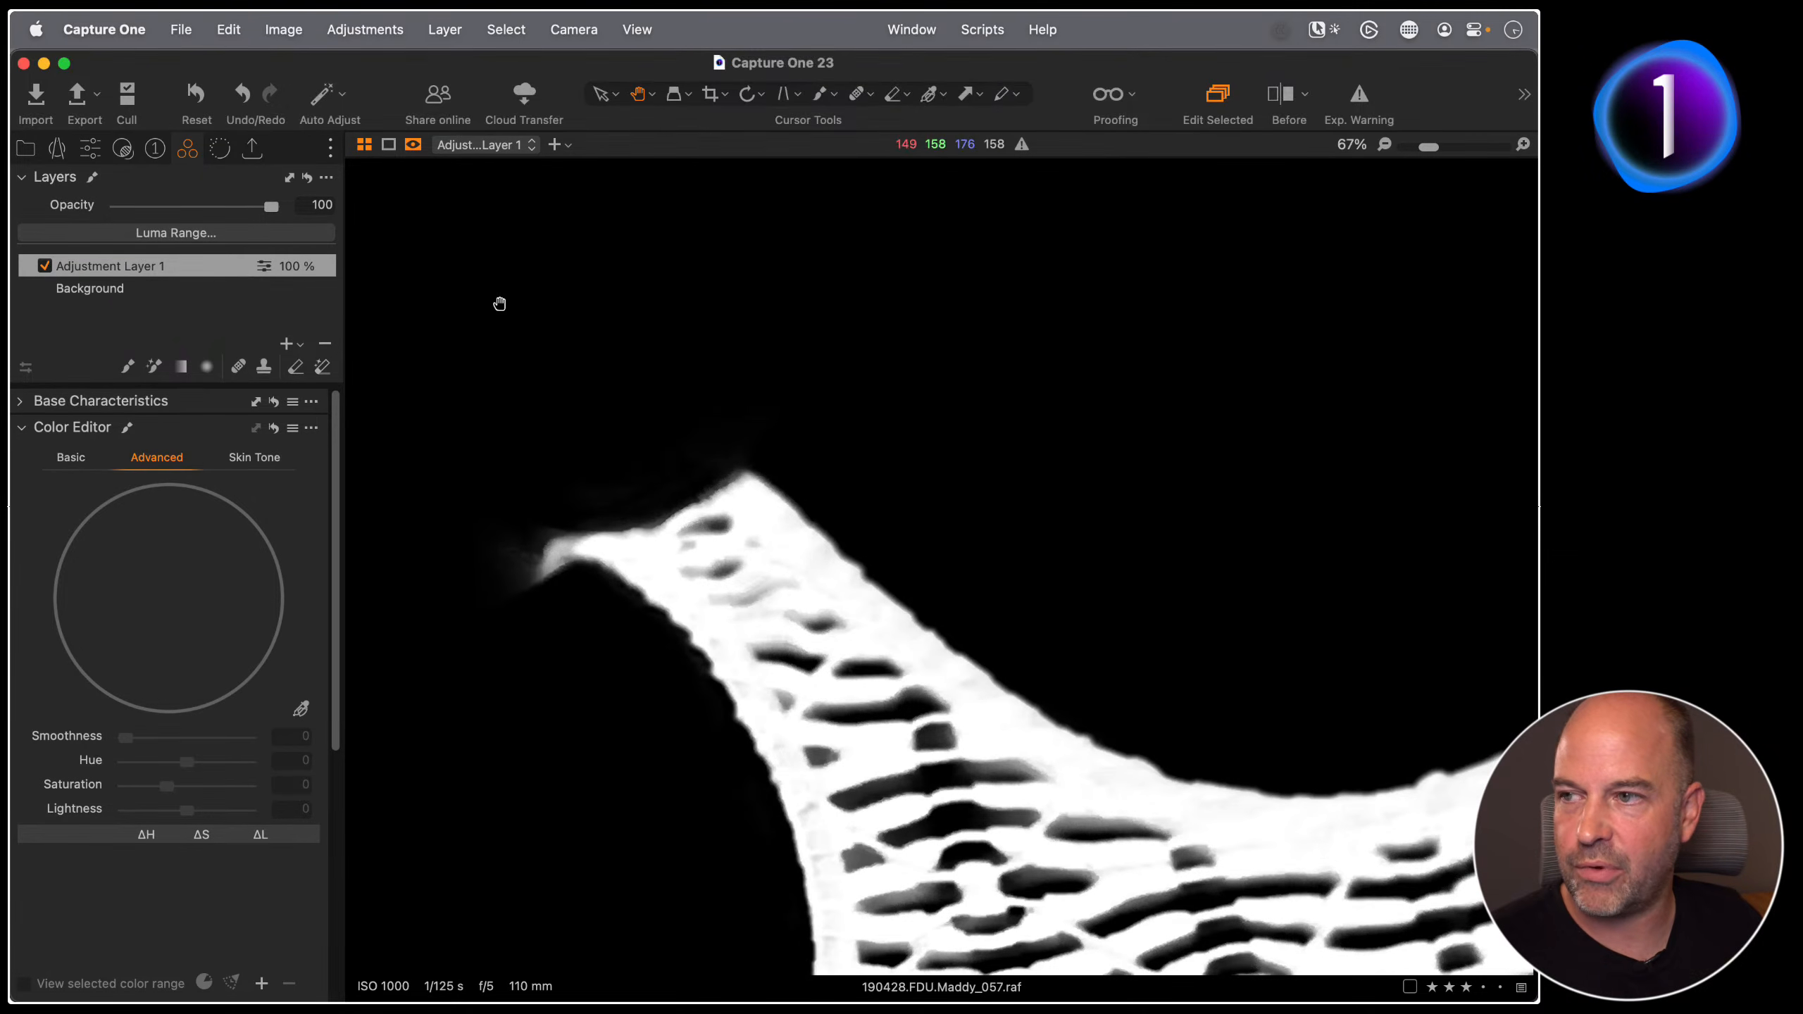
# Step: Feather the layer's mask with a radius of 9.2 and return to the normal full view of the portrait
pyautogui.rightClick(197, 264)
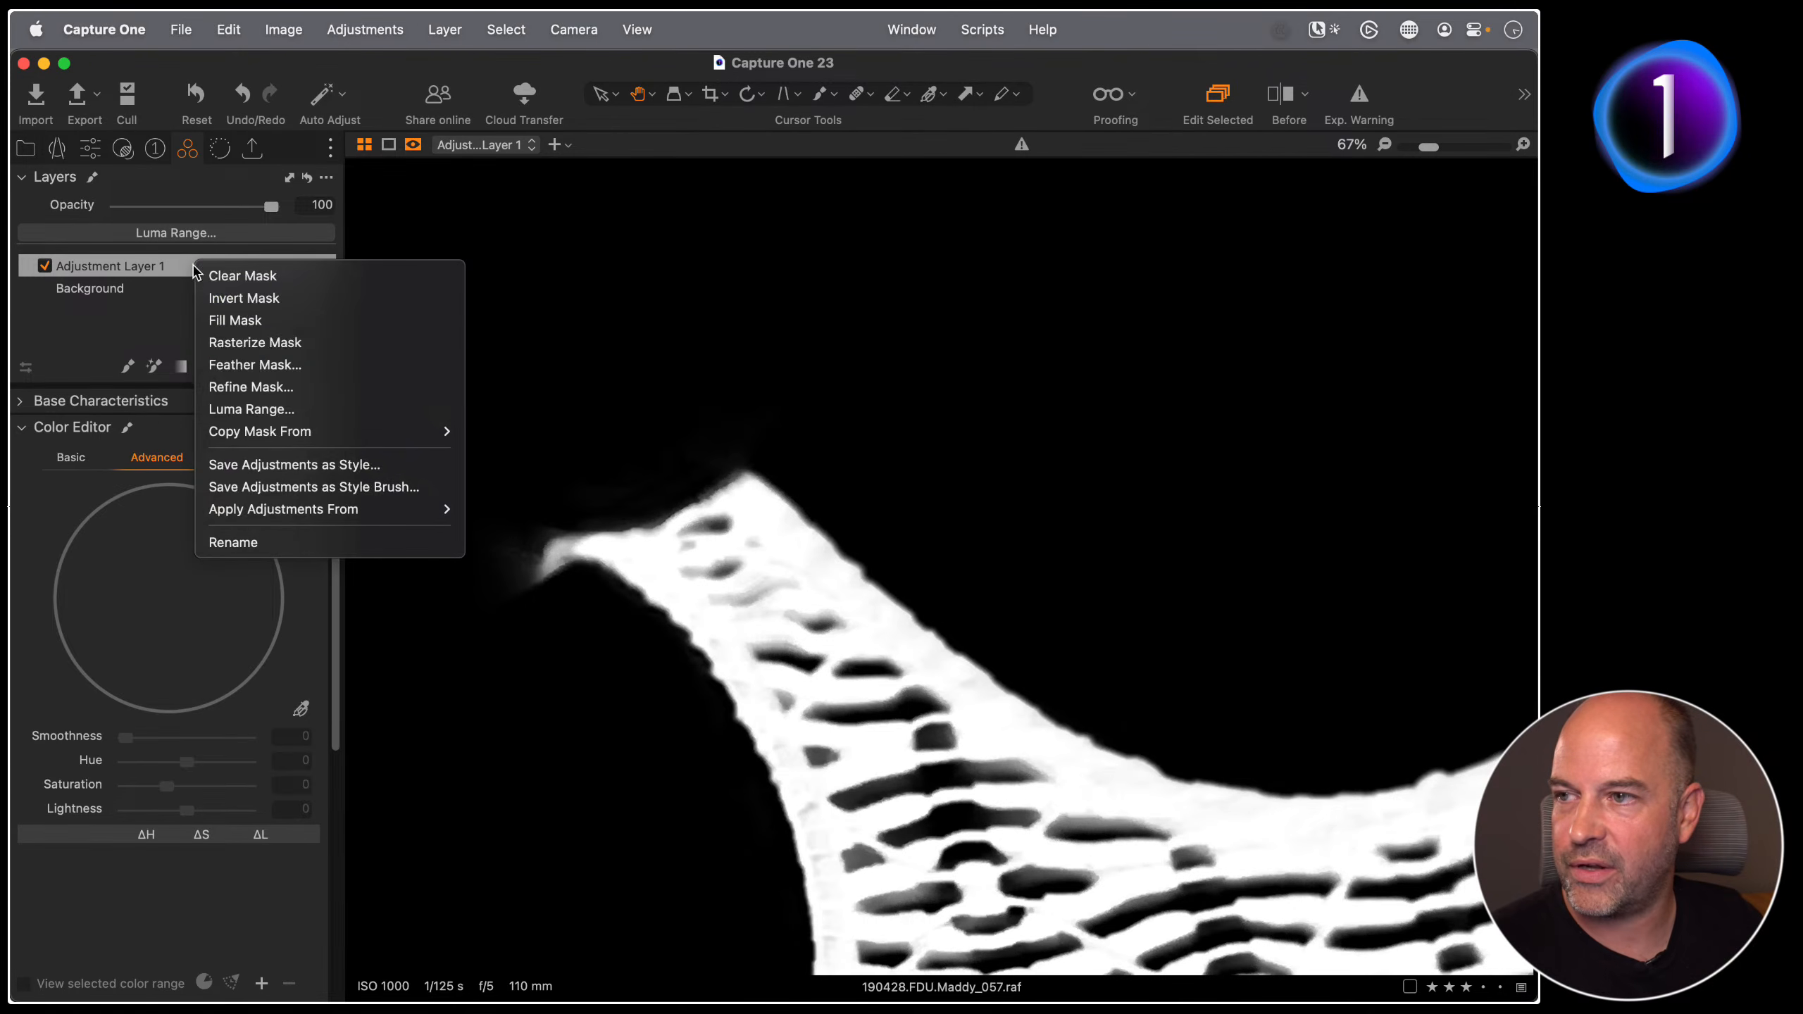
pyautogui.click(256, 365)
pyautogui.moveTo(779, 304)
pyautogui.mouseDown()
pyautogui.moveTo(876, 304)
pyautogui.moveTo(706, 304)
pyautogui.moveTo(817, 311)
pyautogui.moveTo(794, 320)
pyautogui.mouseUp()
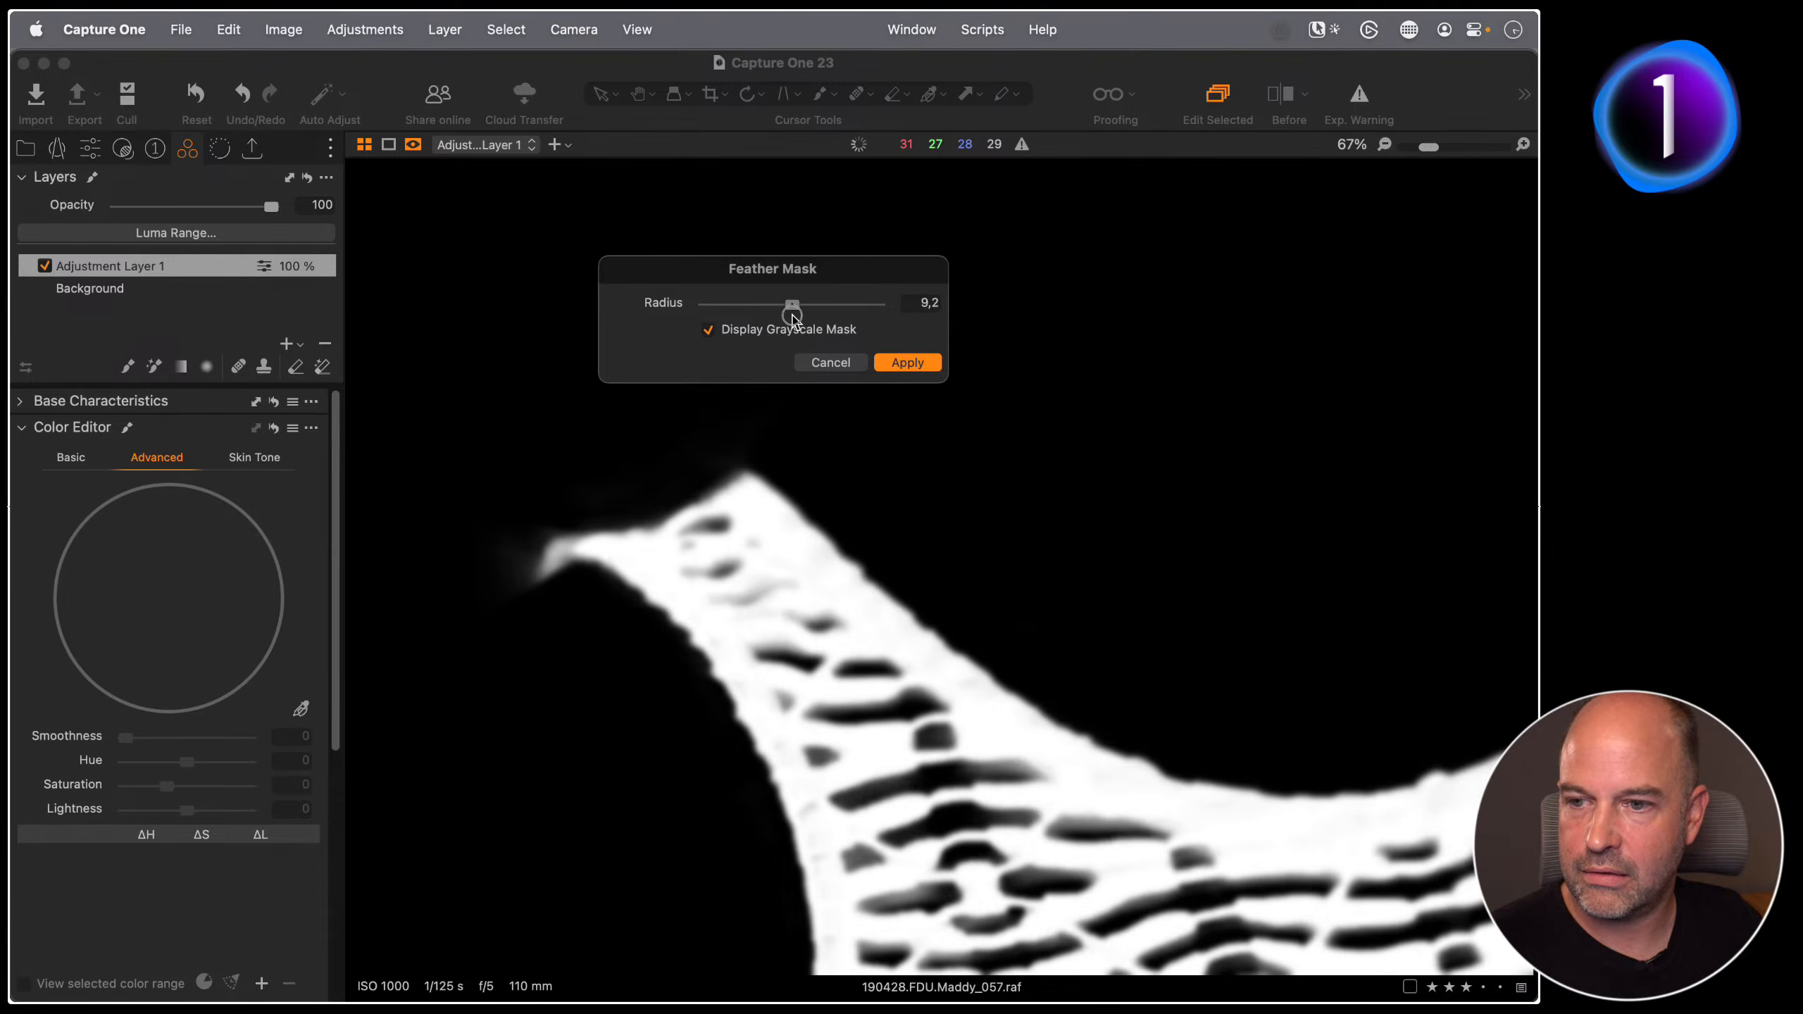
pyautogui.click(902, 362)
pyautogui.doubleClick(1009, 660)
pyautogui.hotkey('alt', 'm')
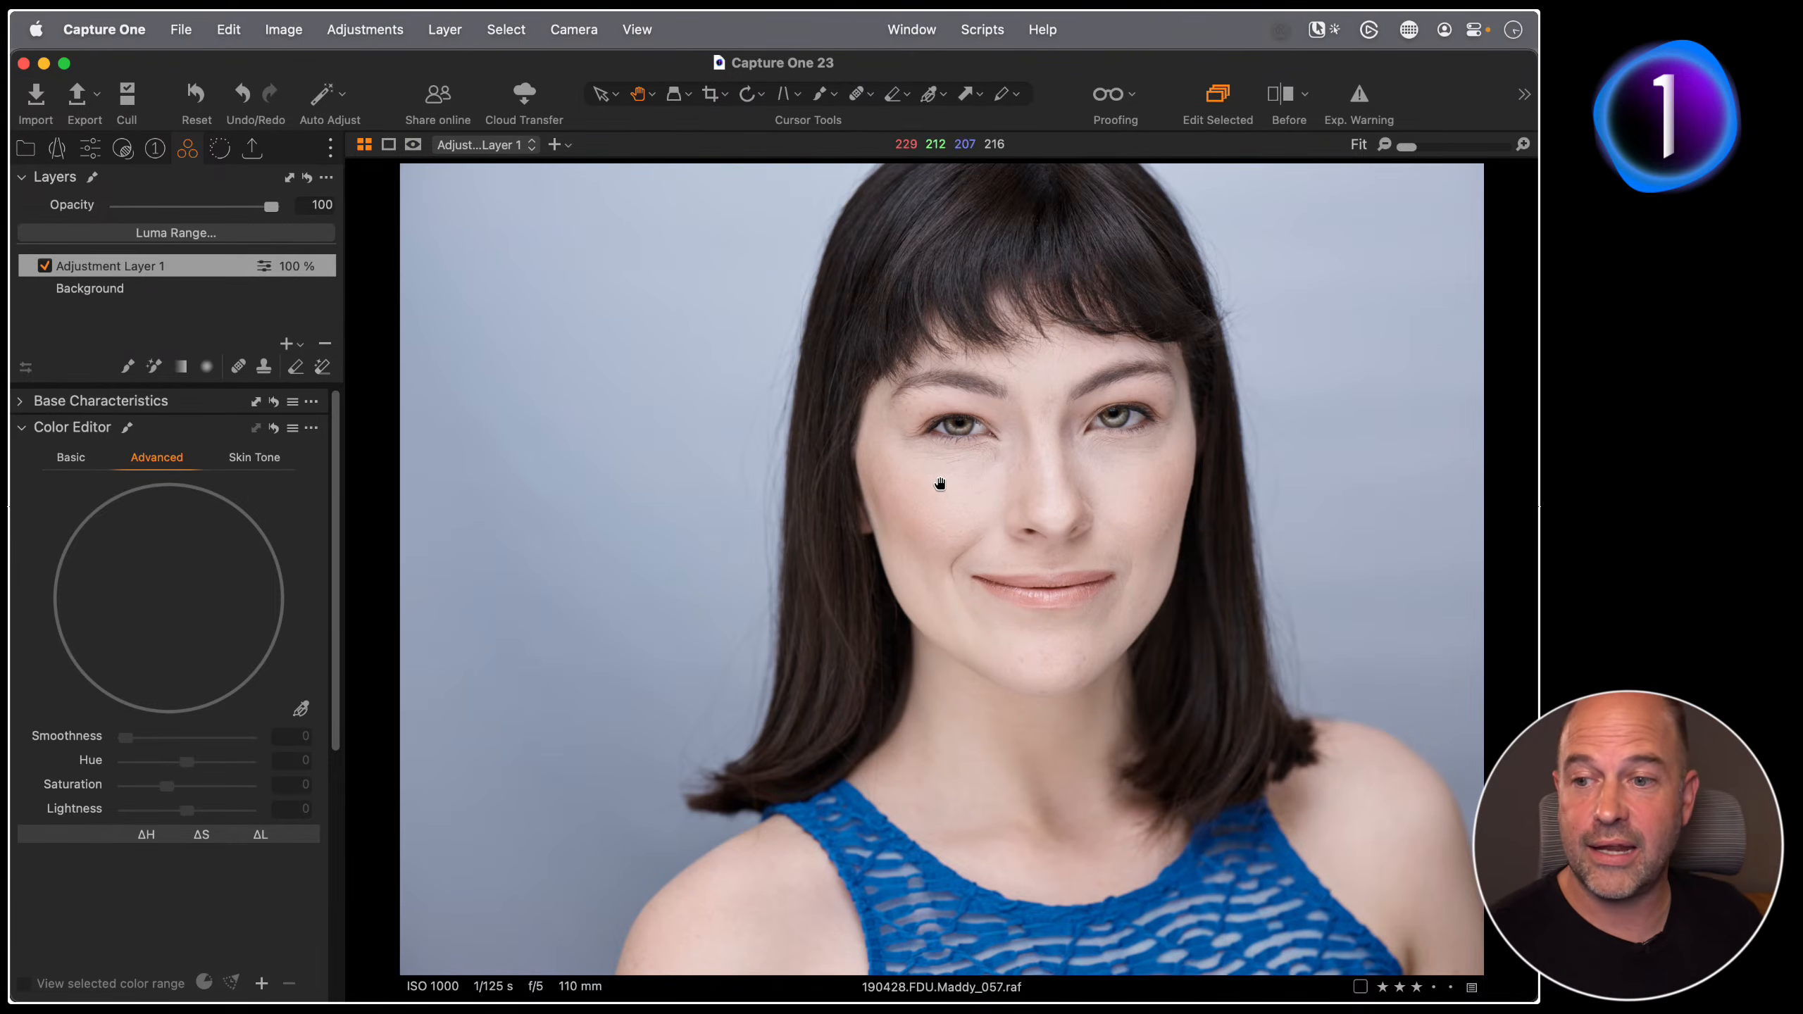
# Step: Set the masked top's brightness to -23 and saturation to -24, and check the fabric at 100%
pyautogui.click(90, 147)
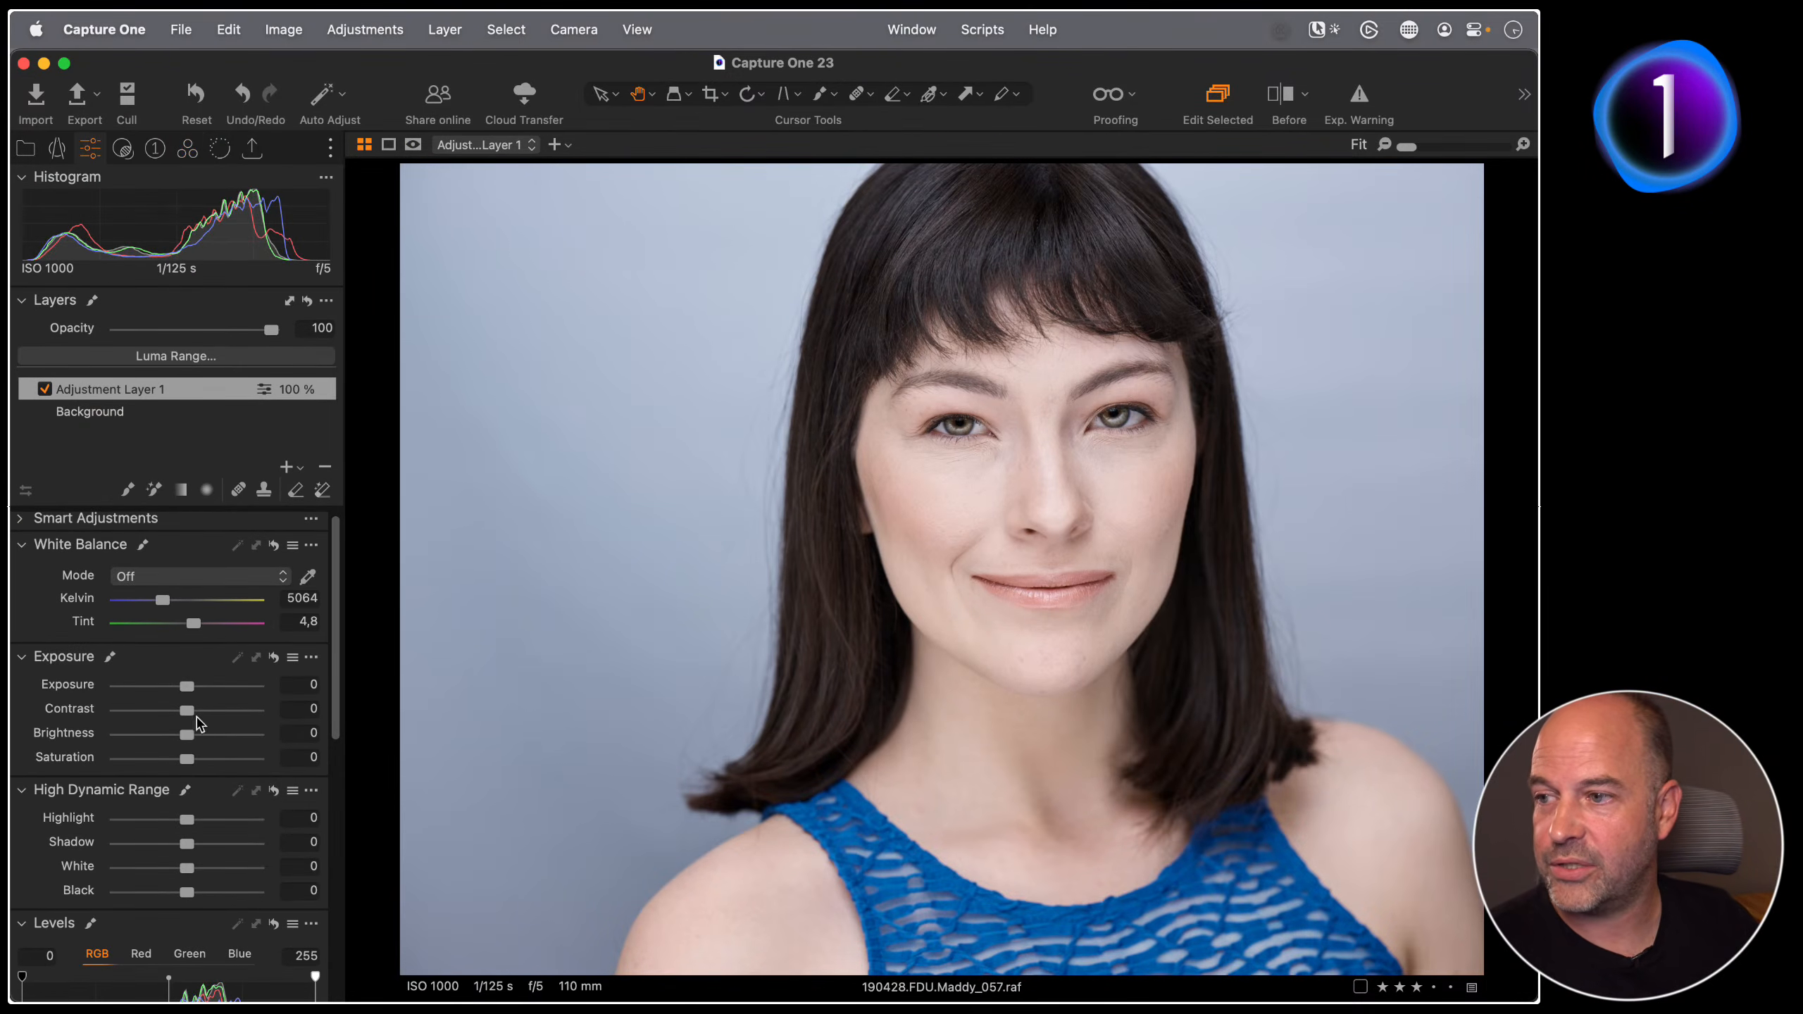
pyautogui.moveTo(189, 742)
pyautogui.mouseDown()
pyautogui.moveTo(129, 761)
pyautogui.moveTo(177, 760)
pyautogui.mouseUp()
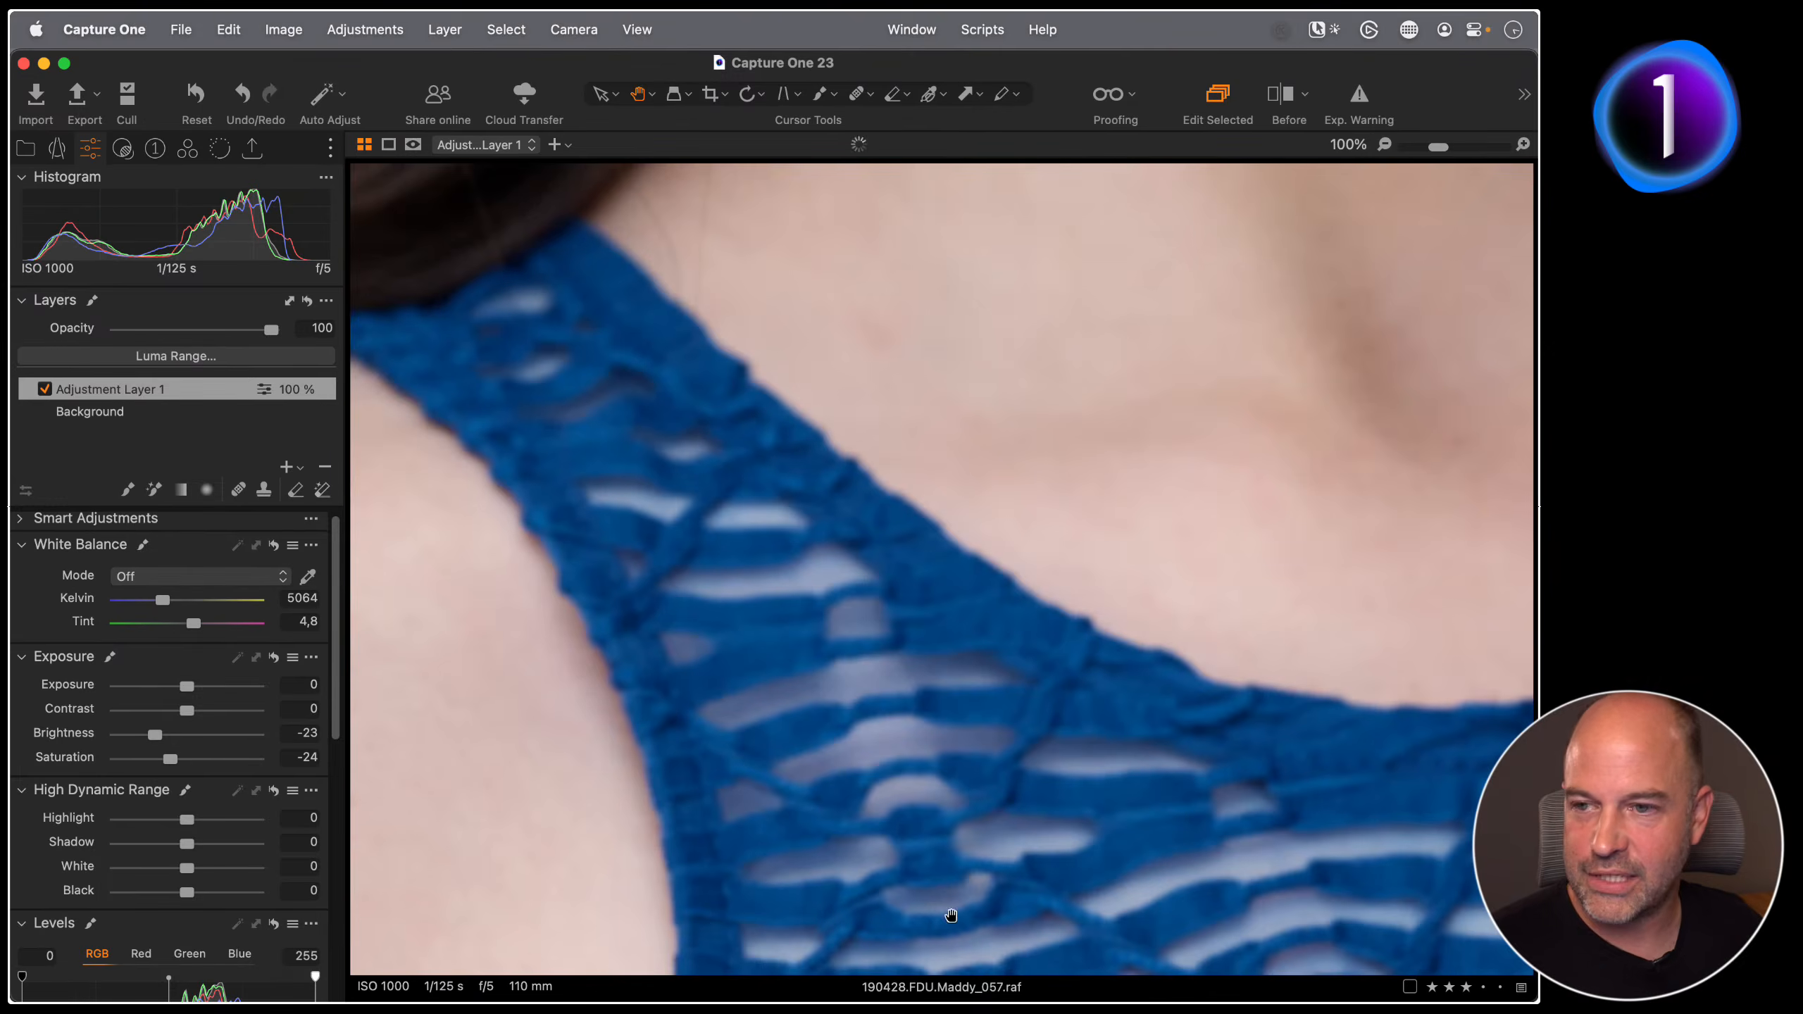
pyautogui.click(927, 900)
pyautogui.click(915, 814)
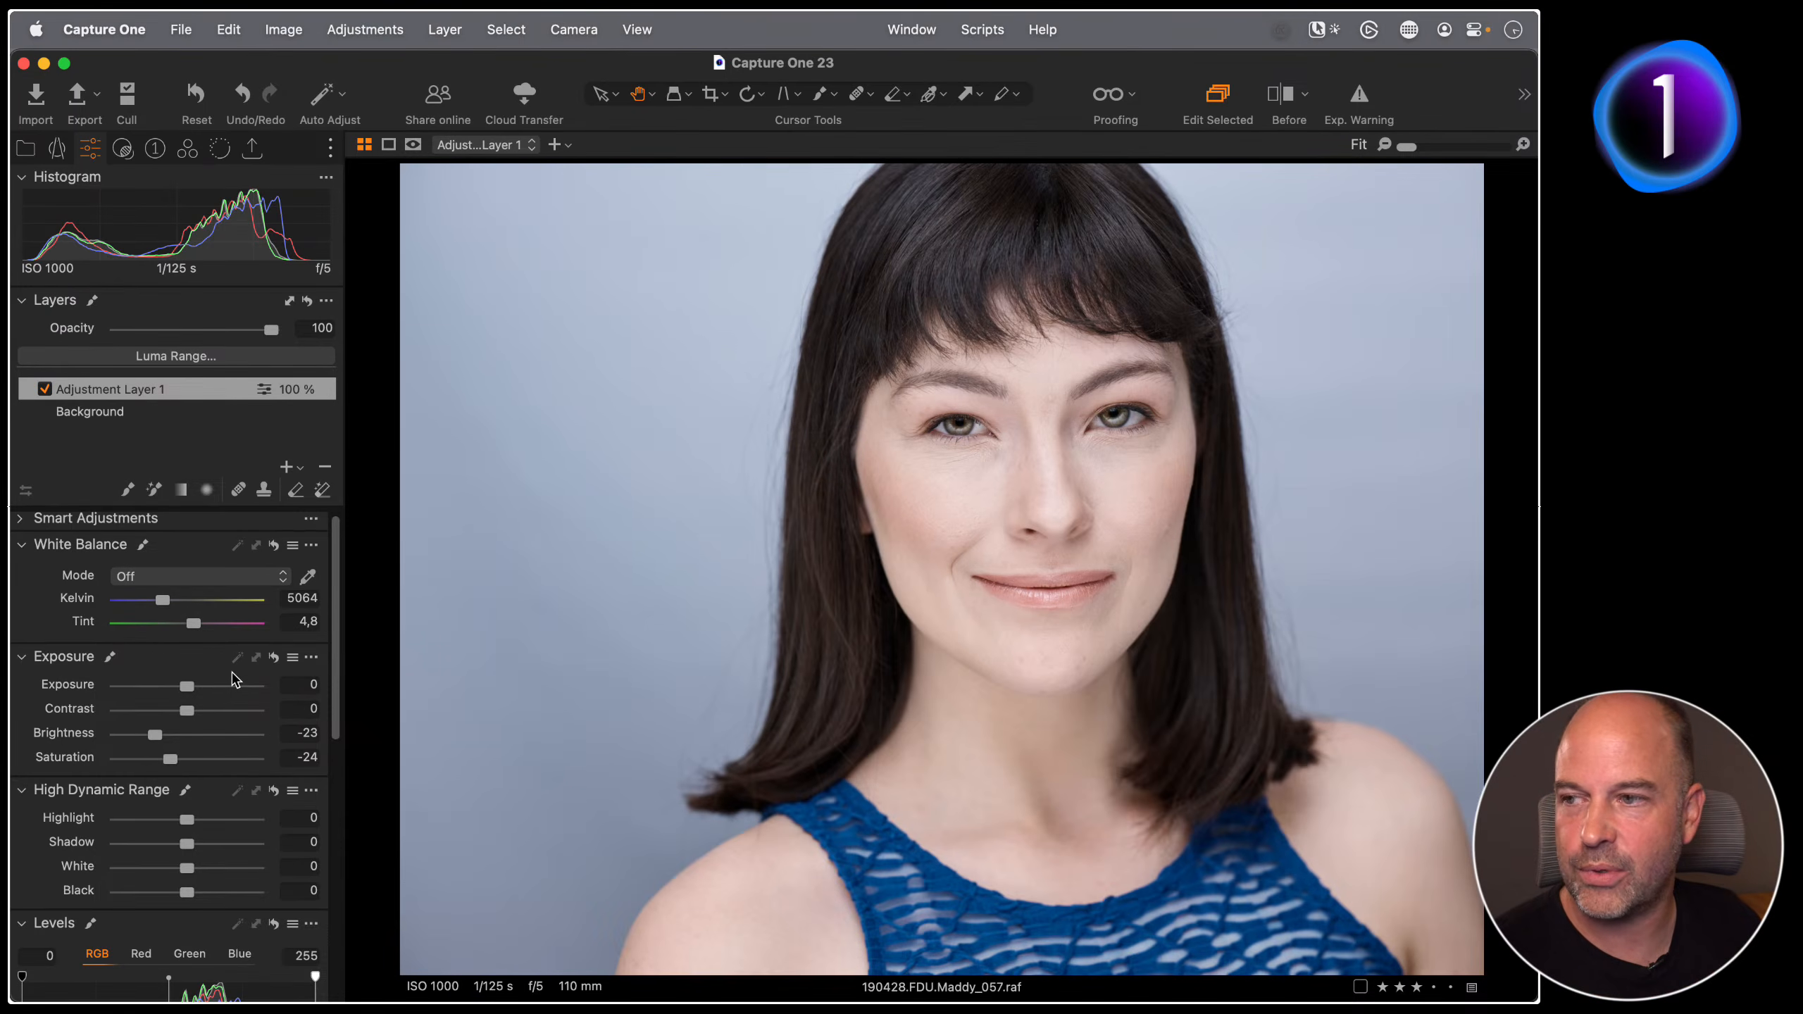
# Step: Sample the blue-grey backdrop as a second color on the Background layer and view its selected color range
pyautogui.click(187, 151)
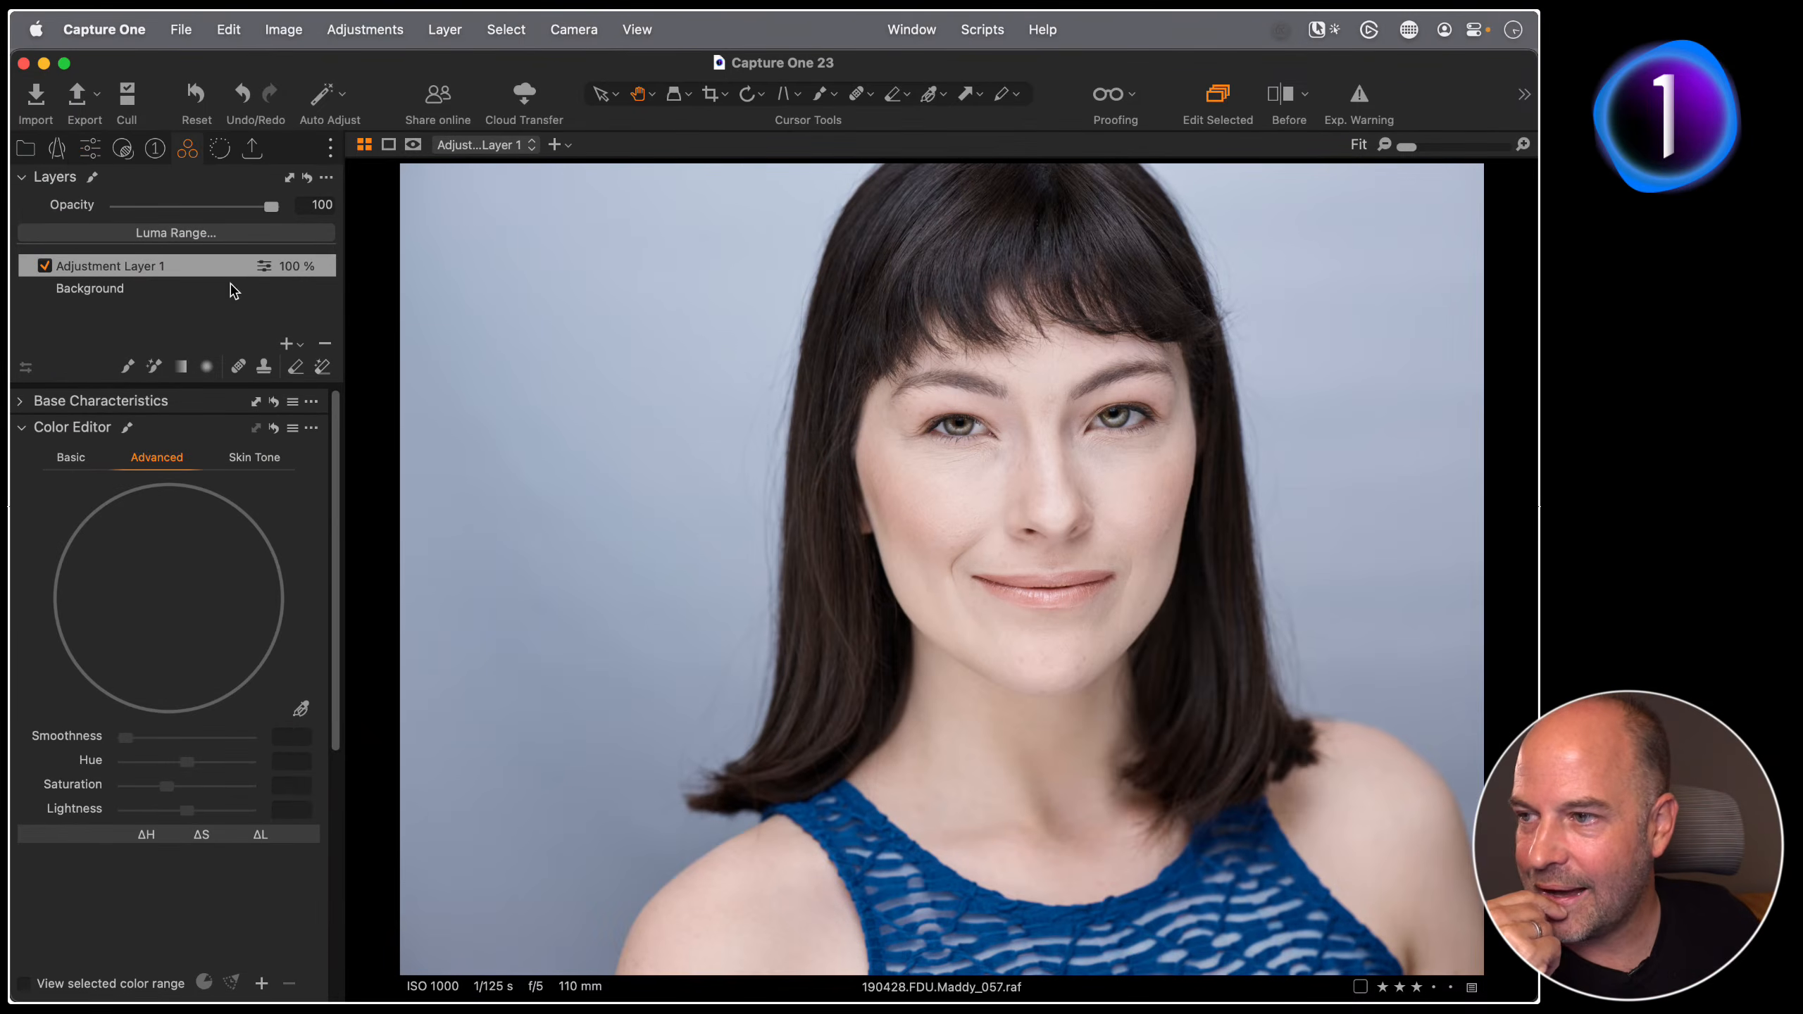
pyautogui.click(121, 291)
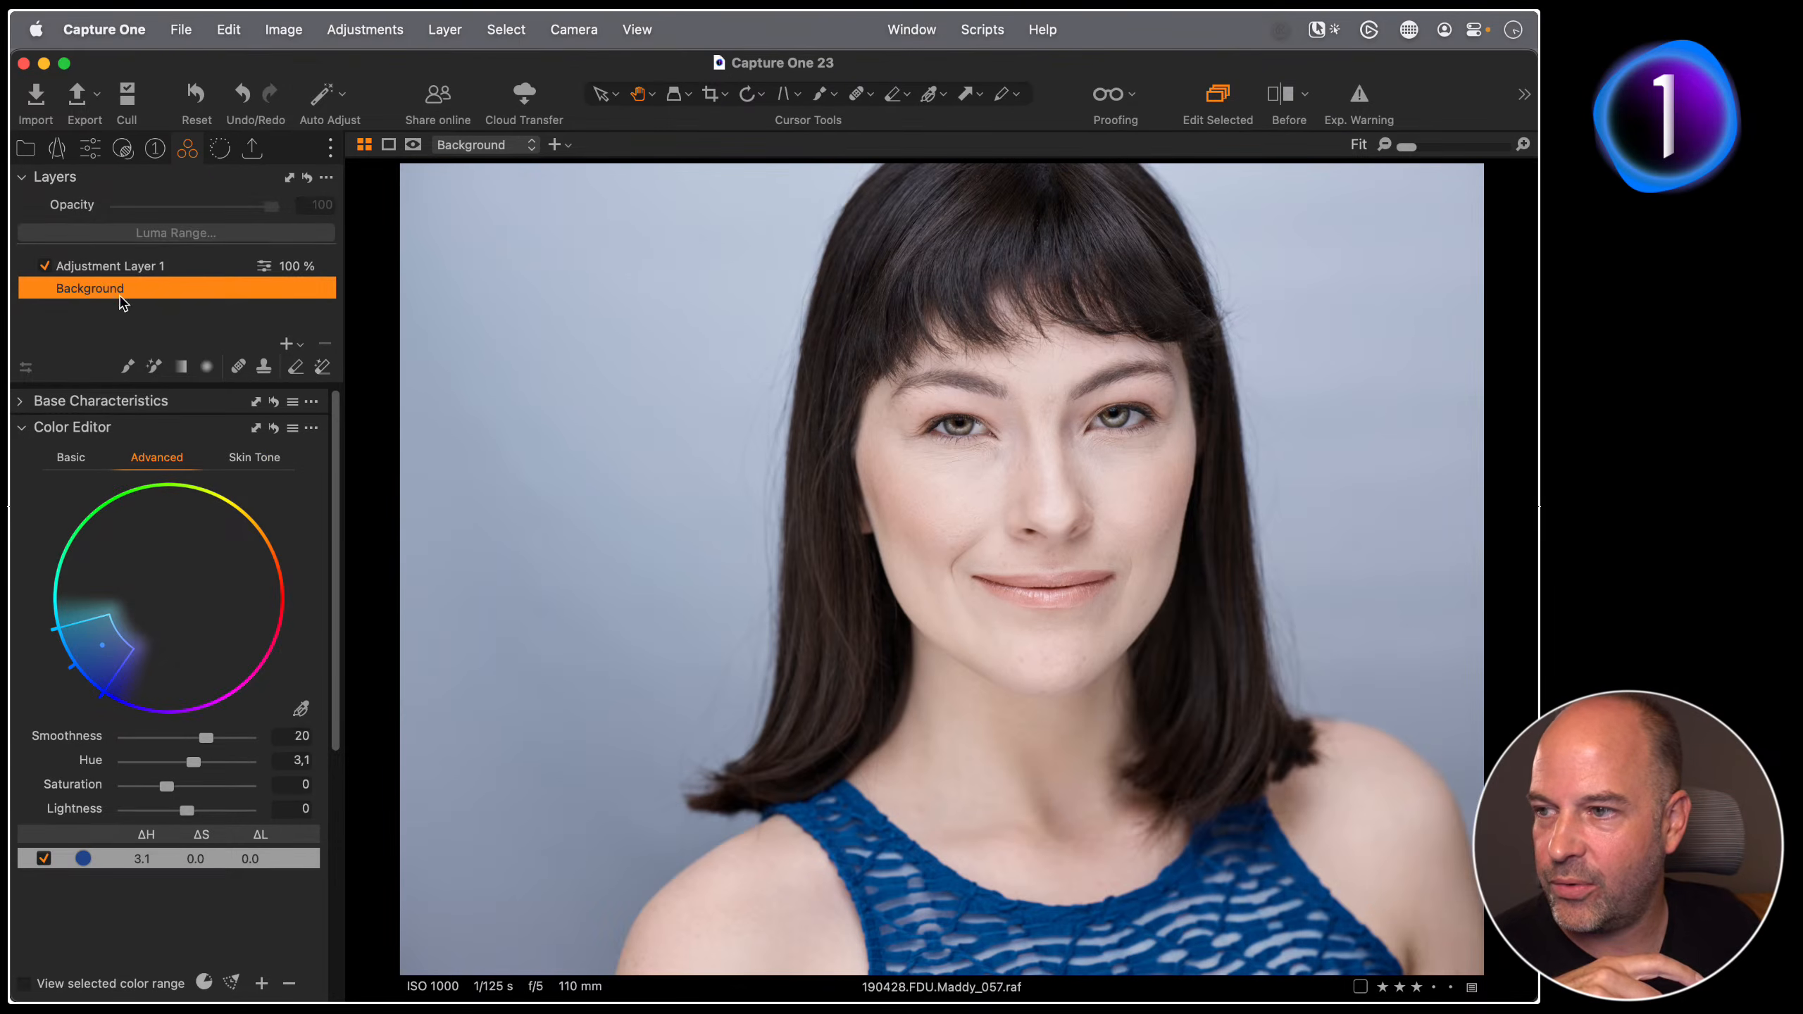
pyautogui.click(301, 708)
pyautogui.click(521, 881)
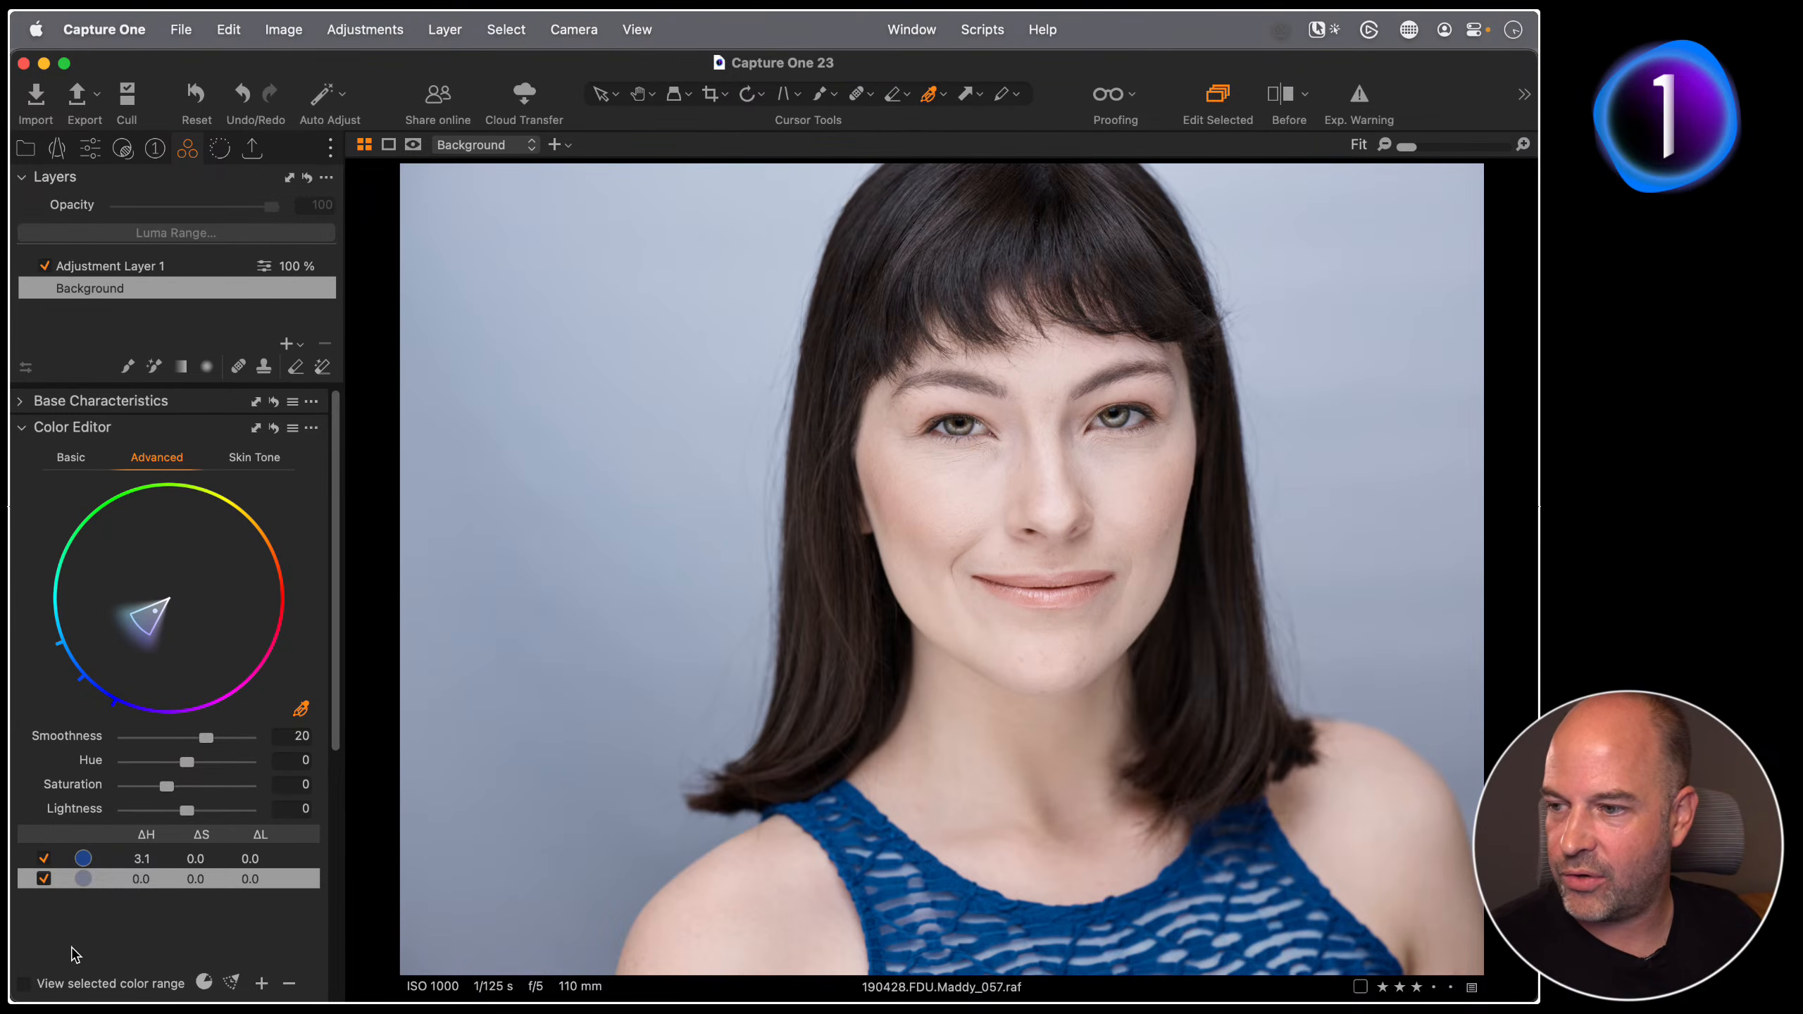
pyautogui.scroll(-2, 75, 955)
pyautogui.click(25, 942)
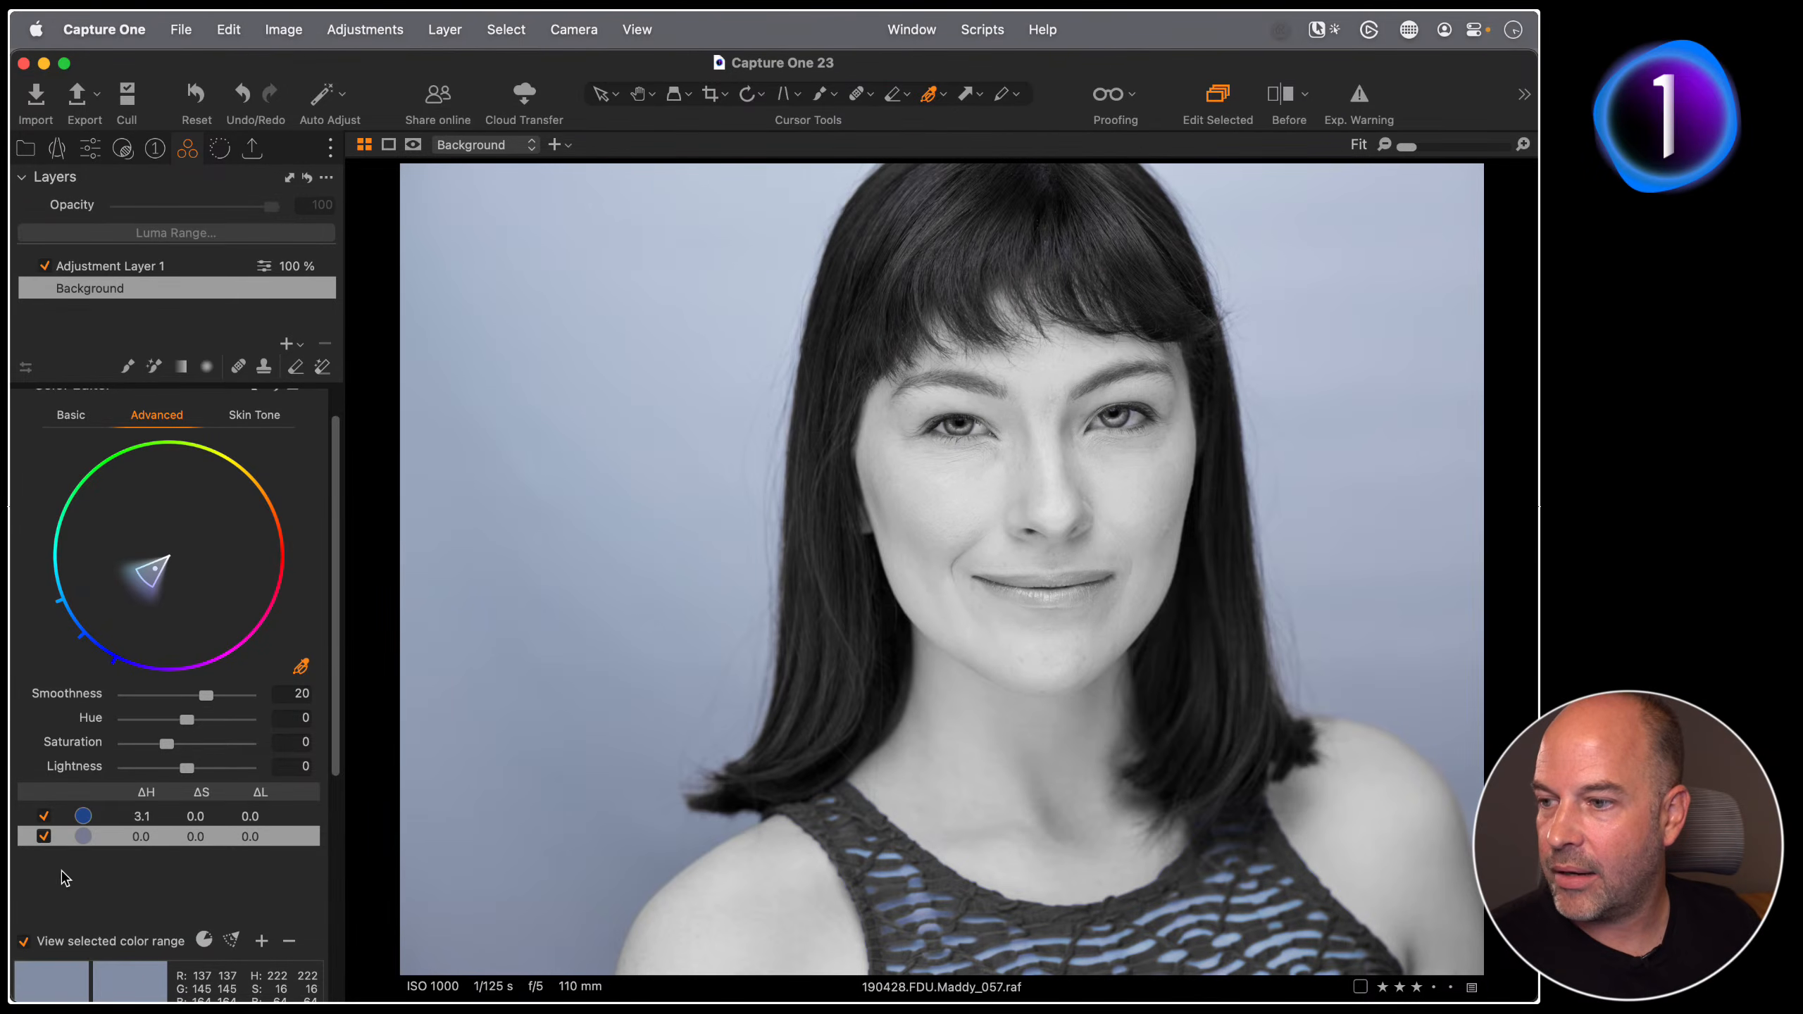
# Step: Turn off the selected color range view and create a masked layer from the backdrop color selection
pyautogui.click(33, 940)
pyautogui.scroll(2, 291, 469)
pyautogui.click(311, 427)
pyautogui.click(325, 475)
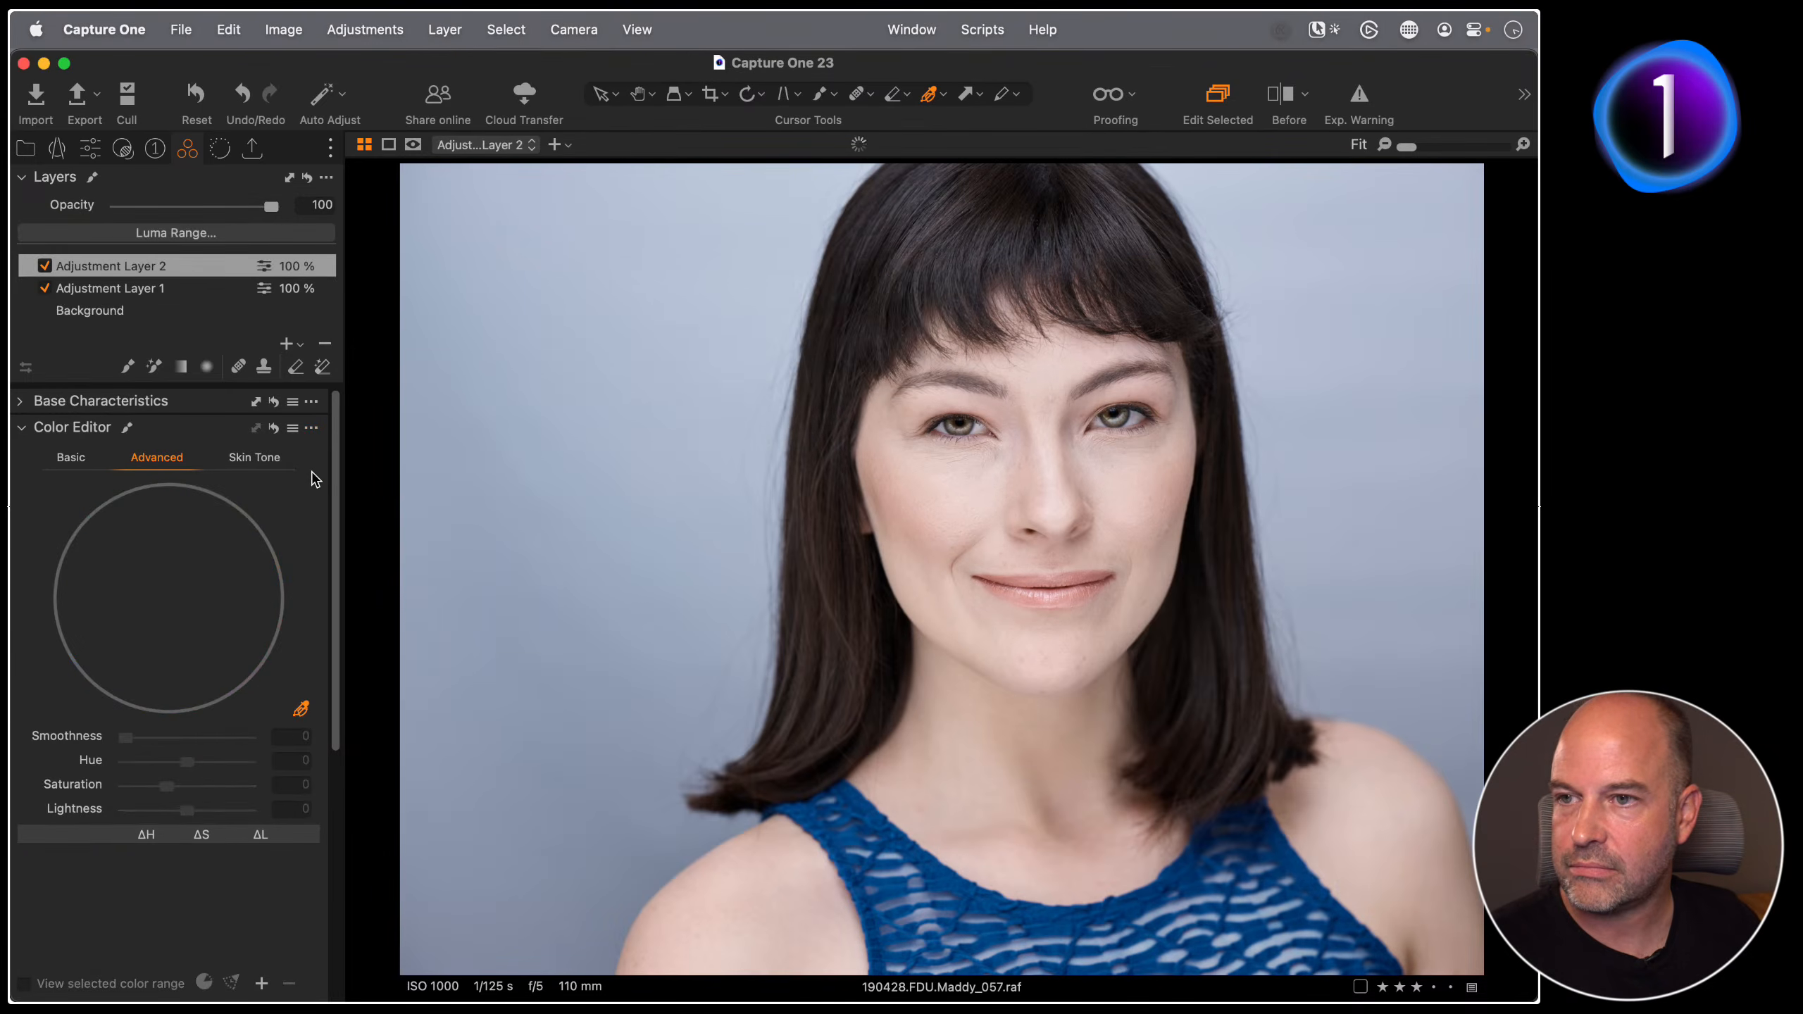
# Step: Rename Adjustment Layer 1 as shirt
pyautogui.doubleClick(170, 288)
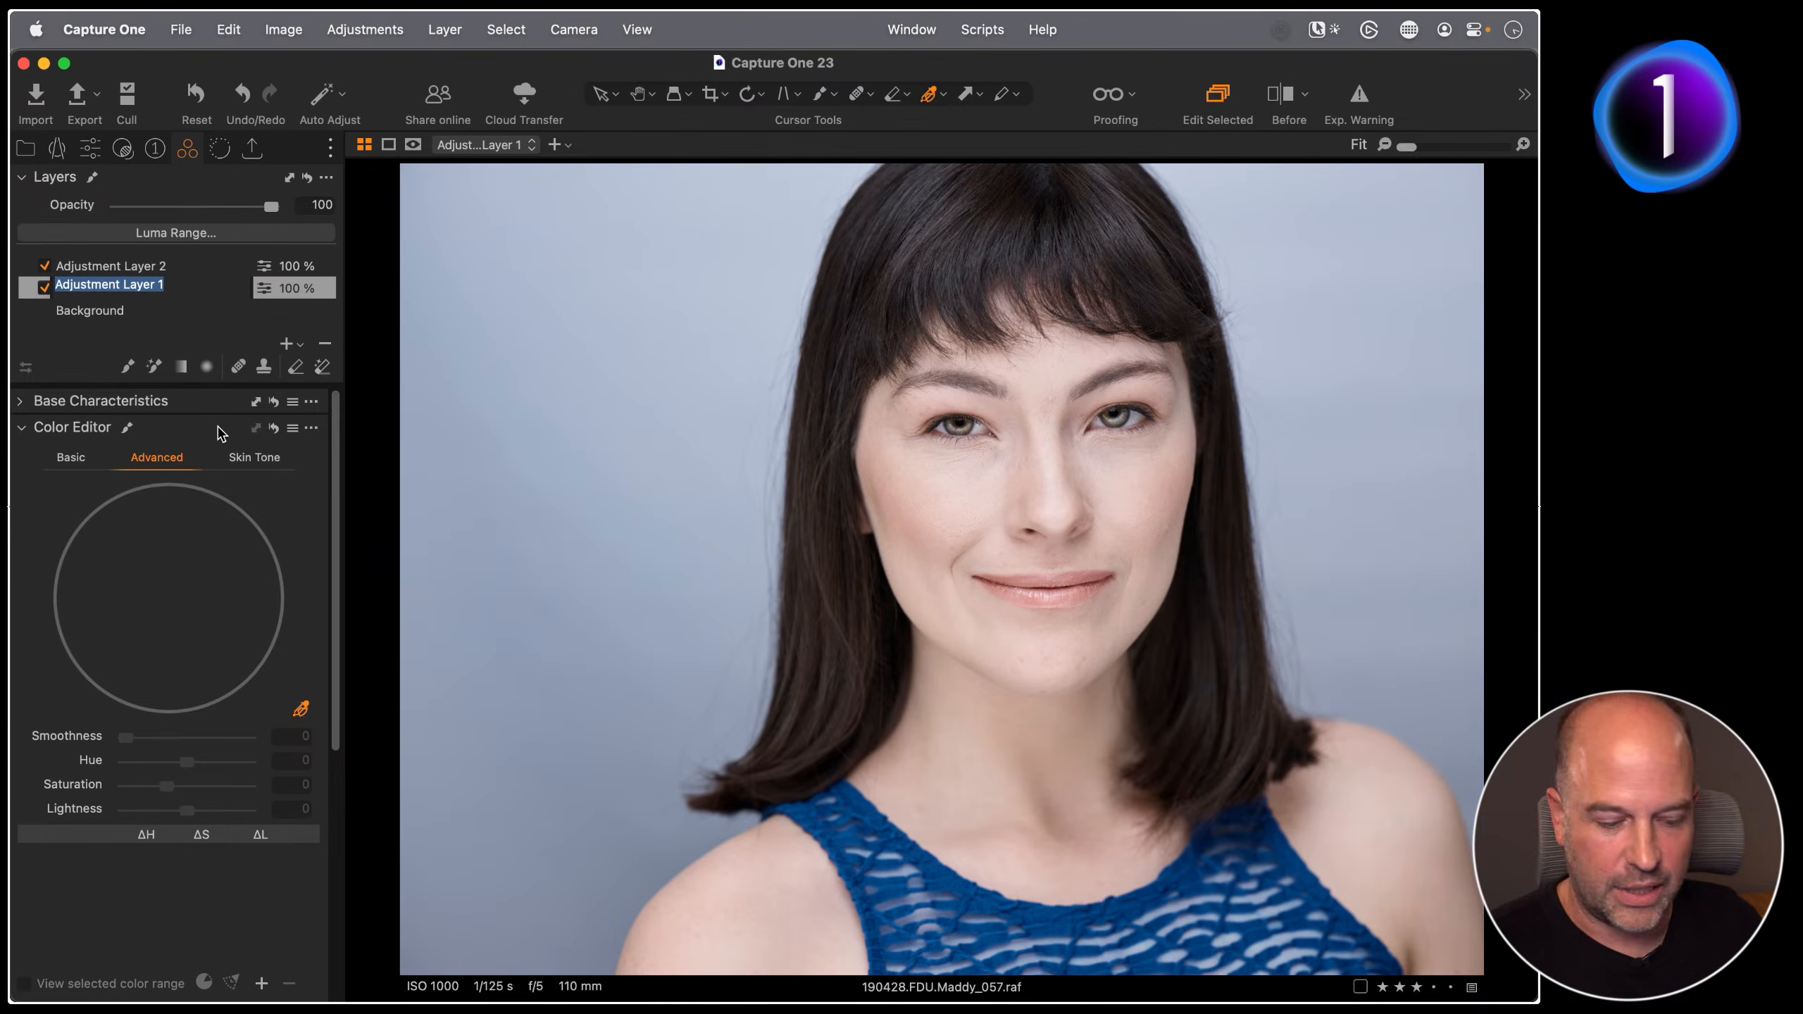
pyautogui.write('shirt')
pyautogui.press('Return')
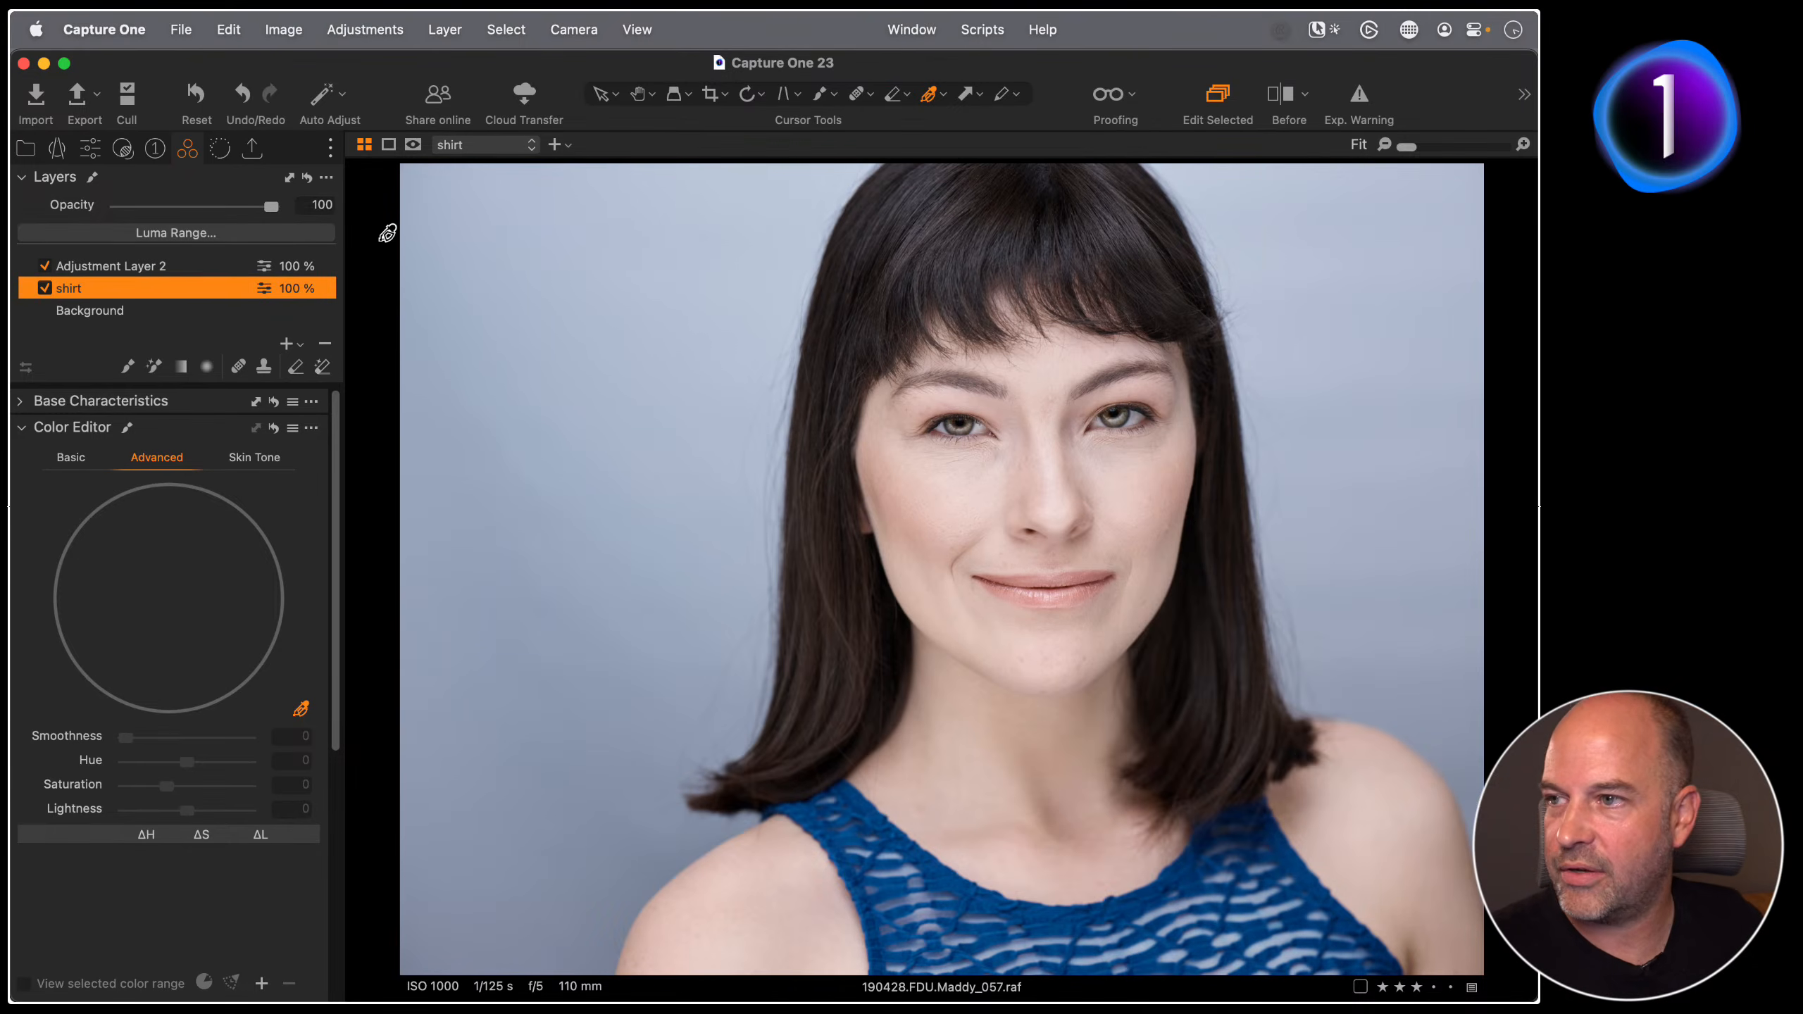
# Step: Show the mask of Adjustment Layer 2 and set the eraser to hardness 69 and flow 100
pyautogui.click(160, 266)
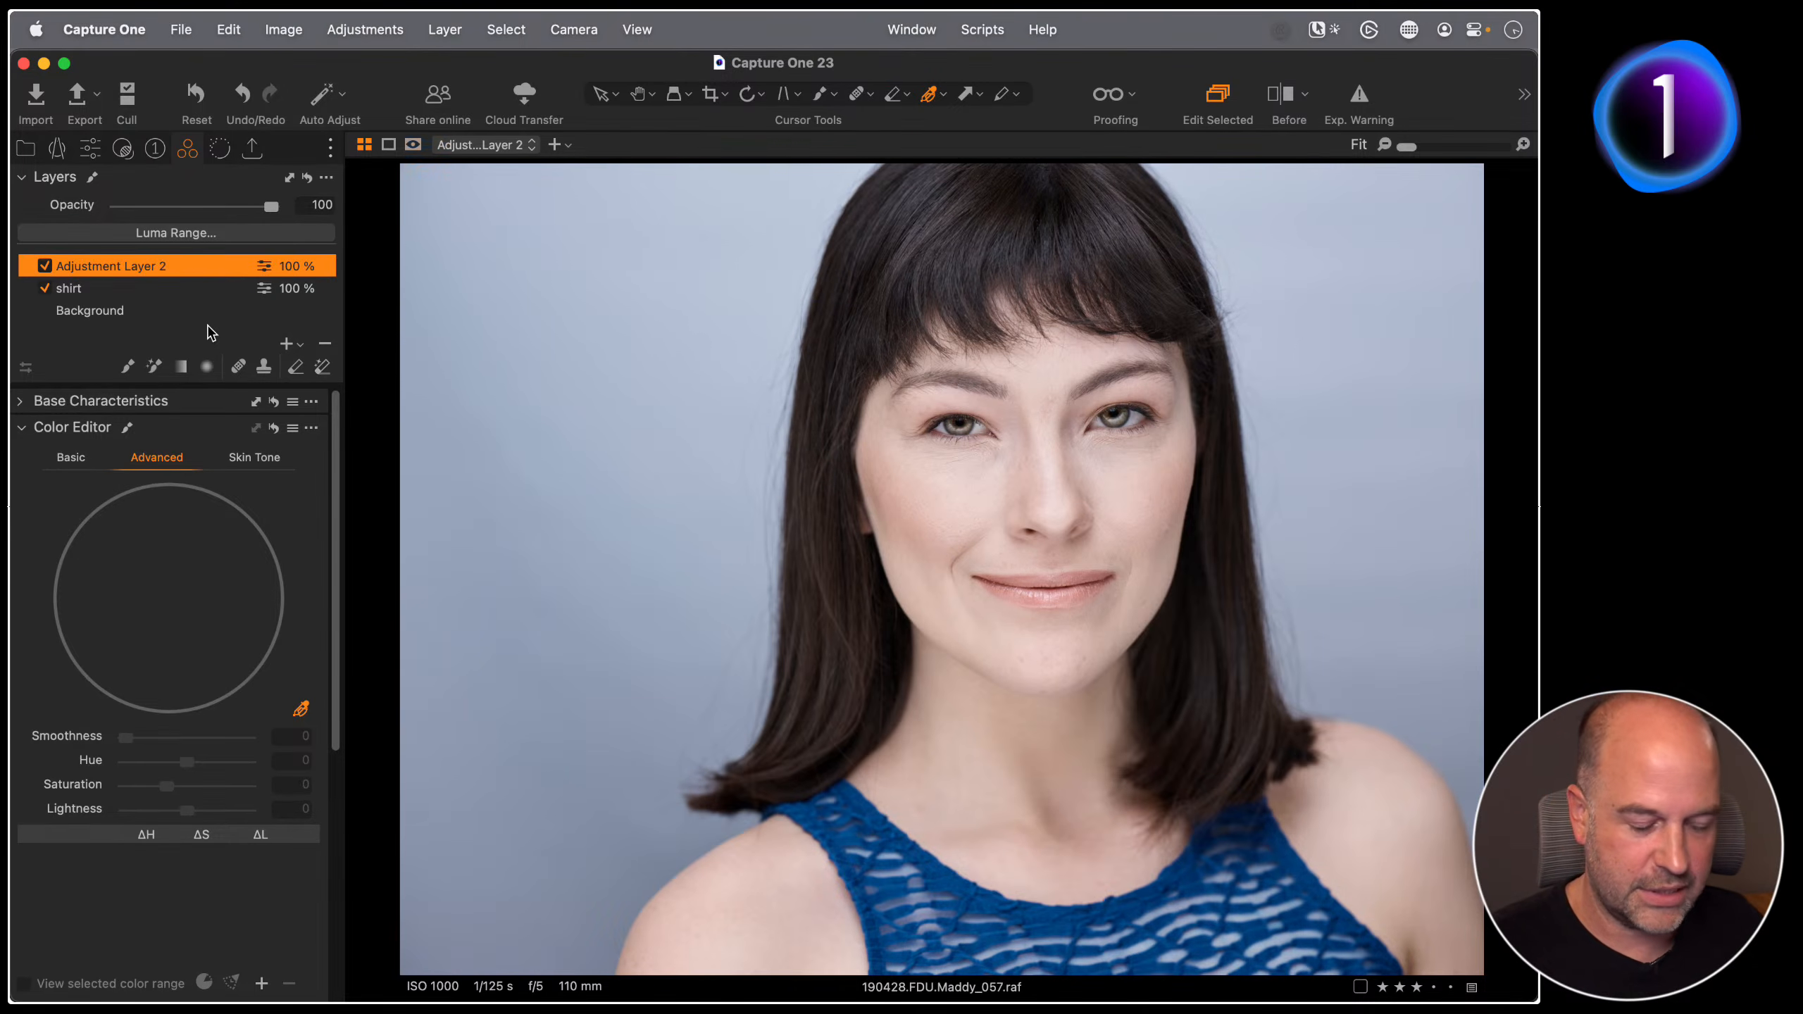
pyautogui.press('m')
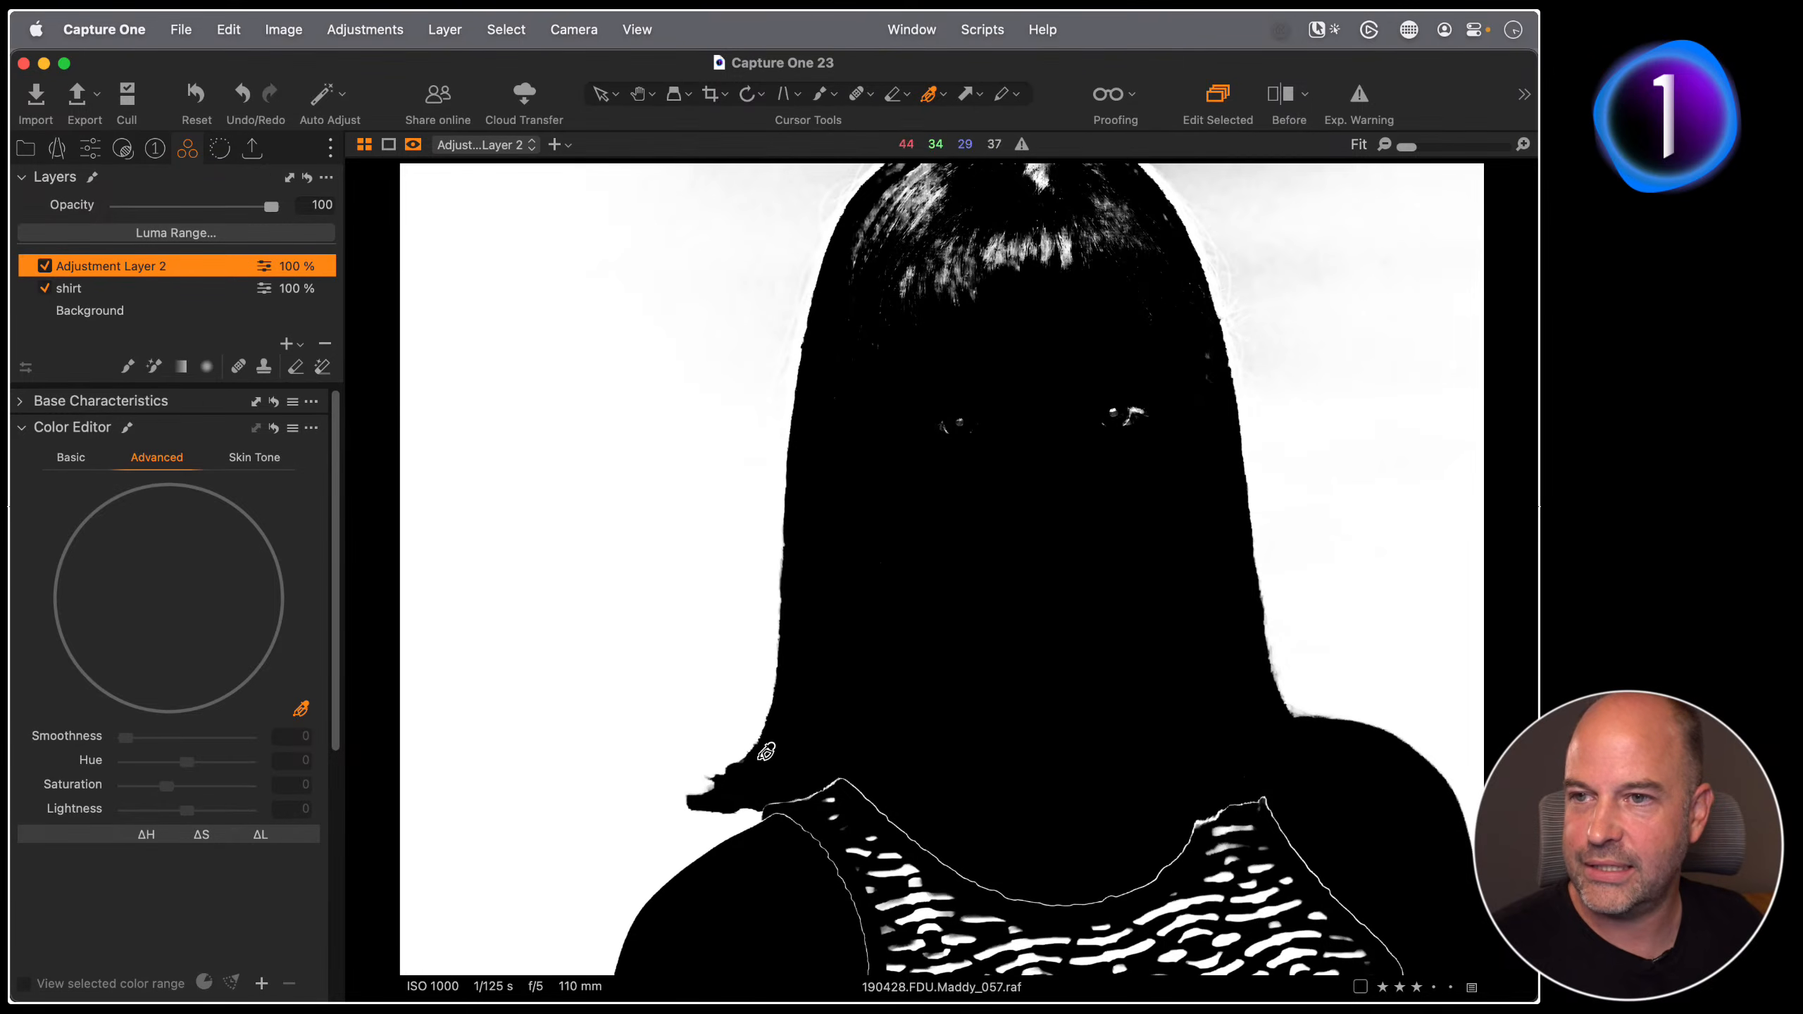
pyautogui.click(296, 370)
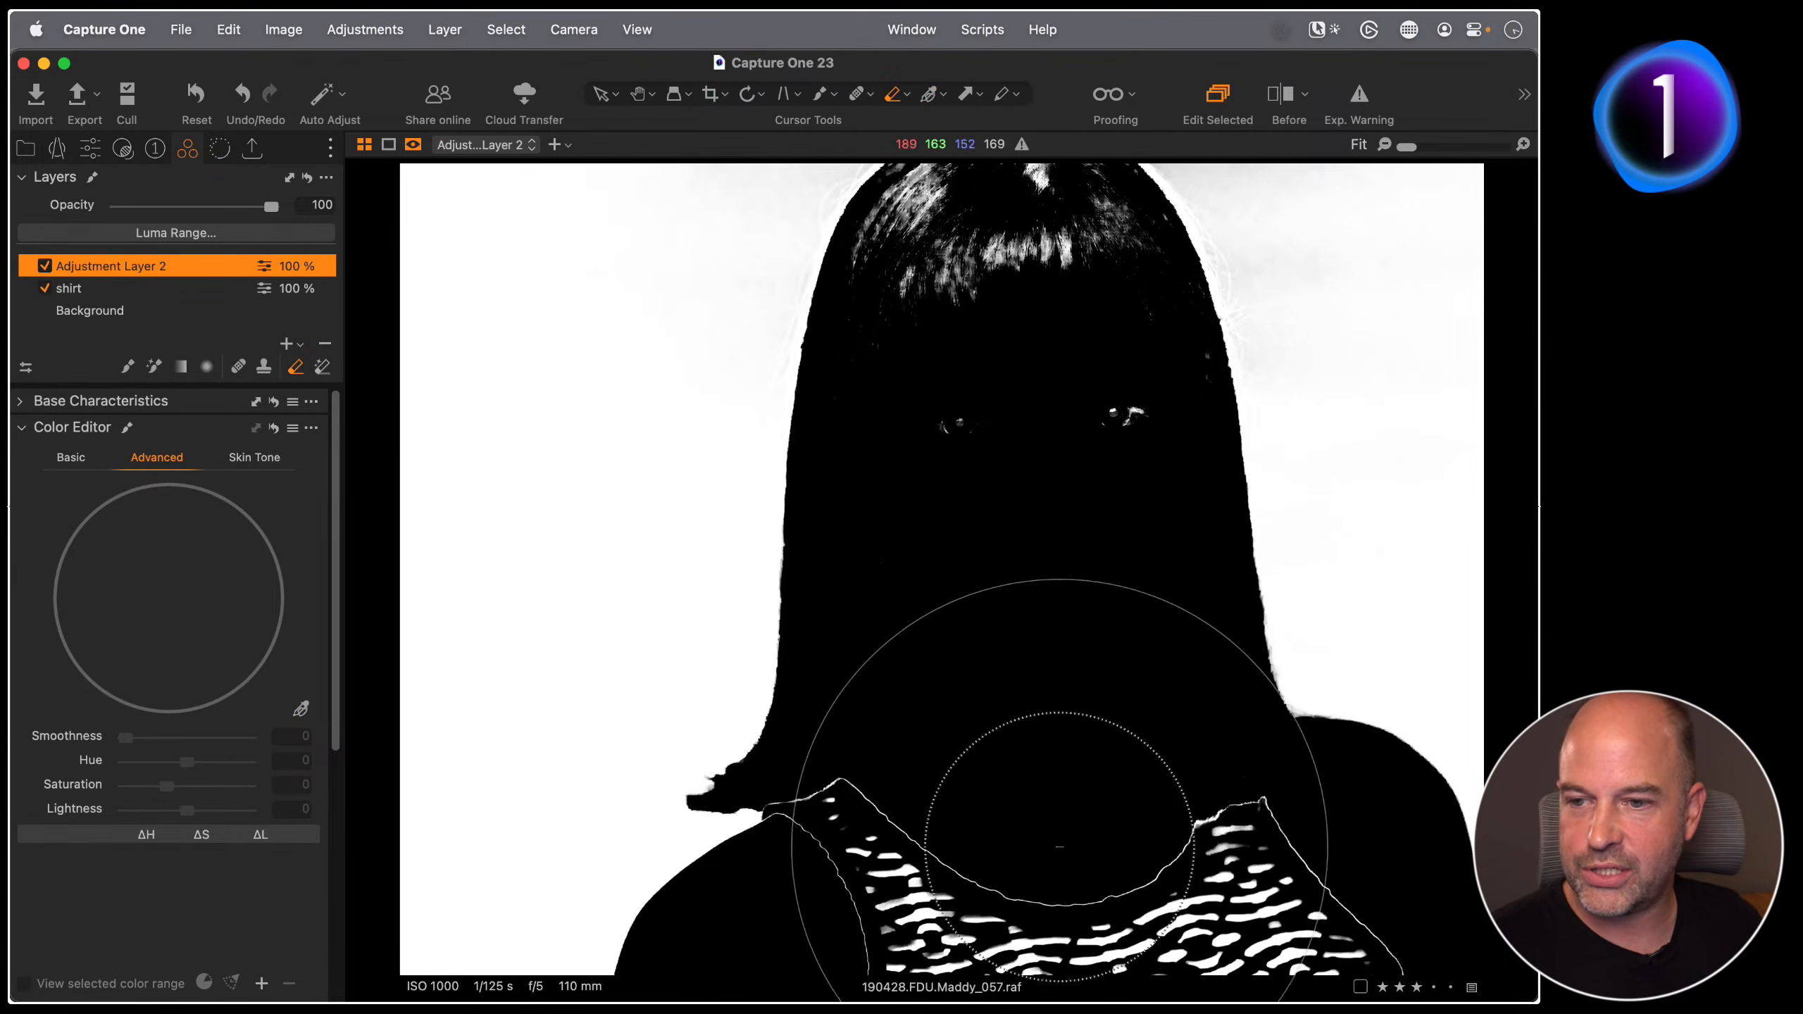
pyautogui.rightClick(1002, 764)
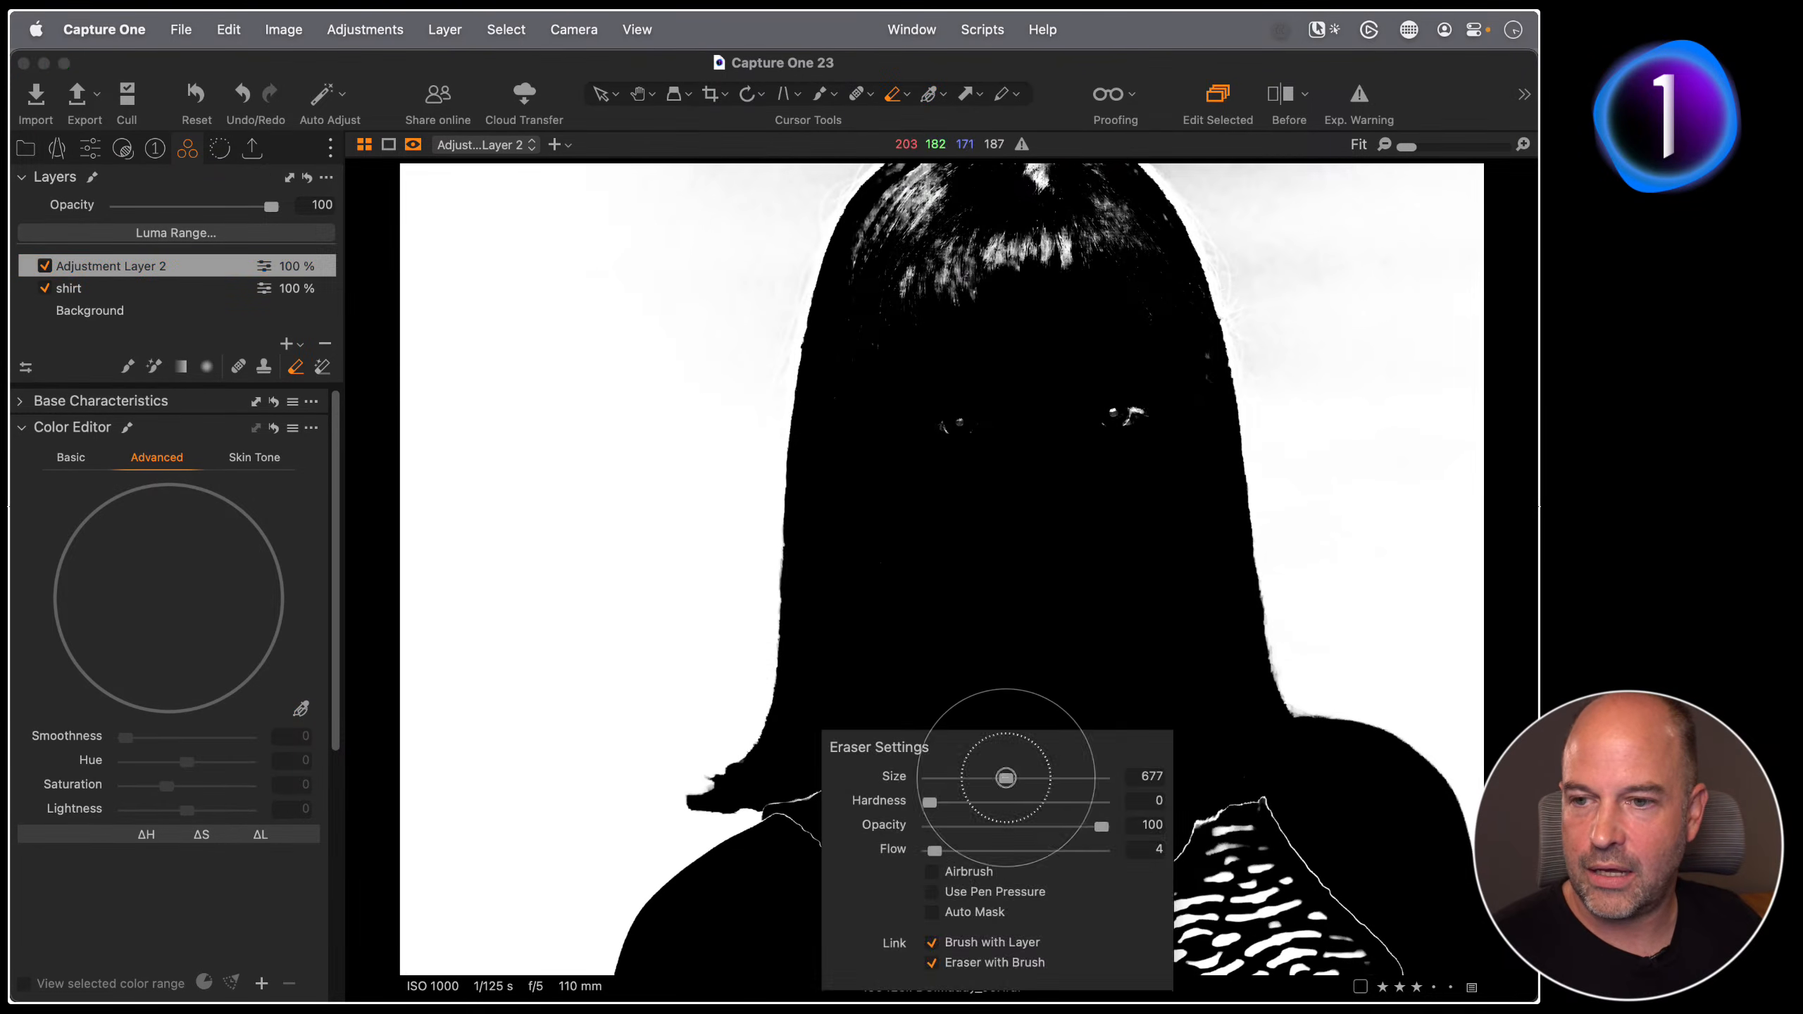
pyautogui.moveTo(978, 808)
pyautogui.mouseDown()
pyautogui.moveTo(1027, 810)
pyautogui.moveTo(877, 865)
pyautogui.moveTo(933, 857)
pyautogui.mouseUp()
pyautogui.rightClick(1004, 686)
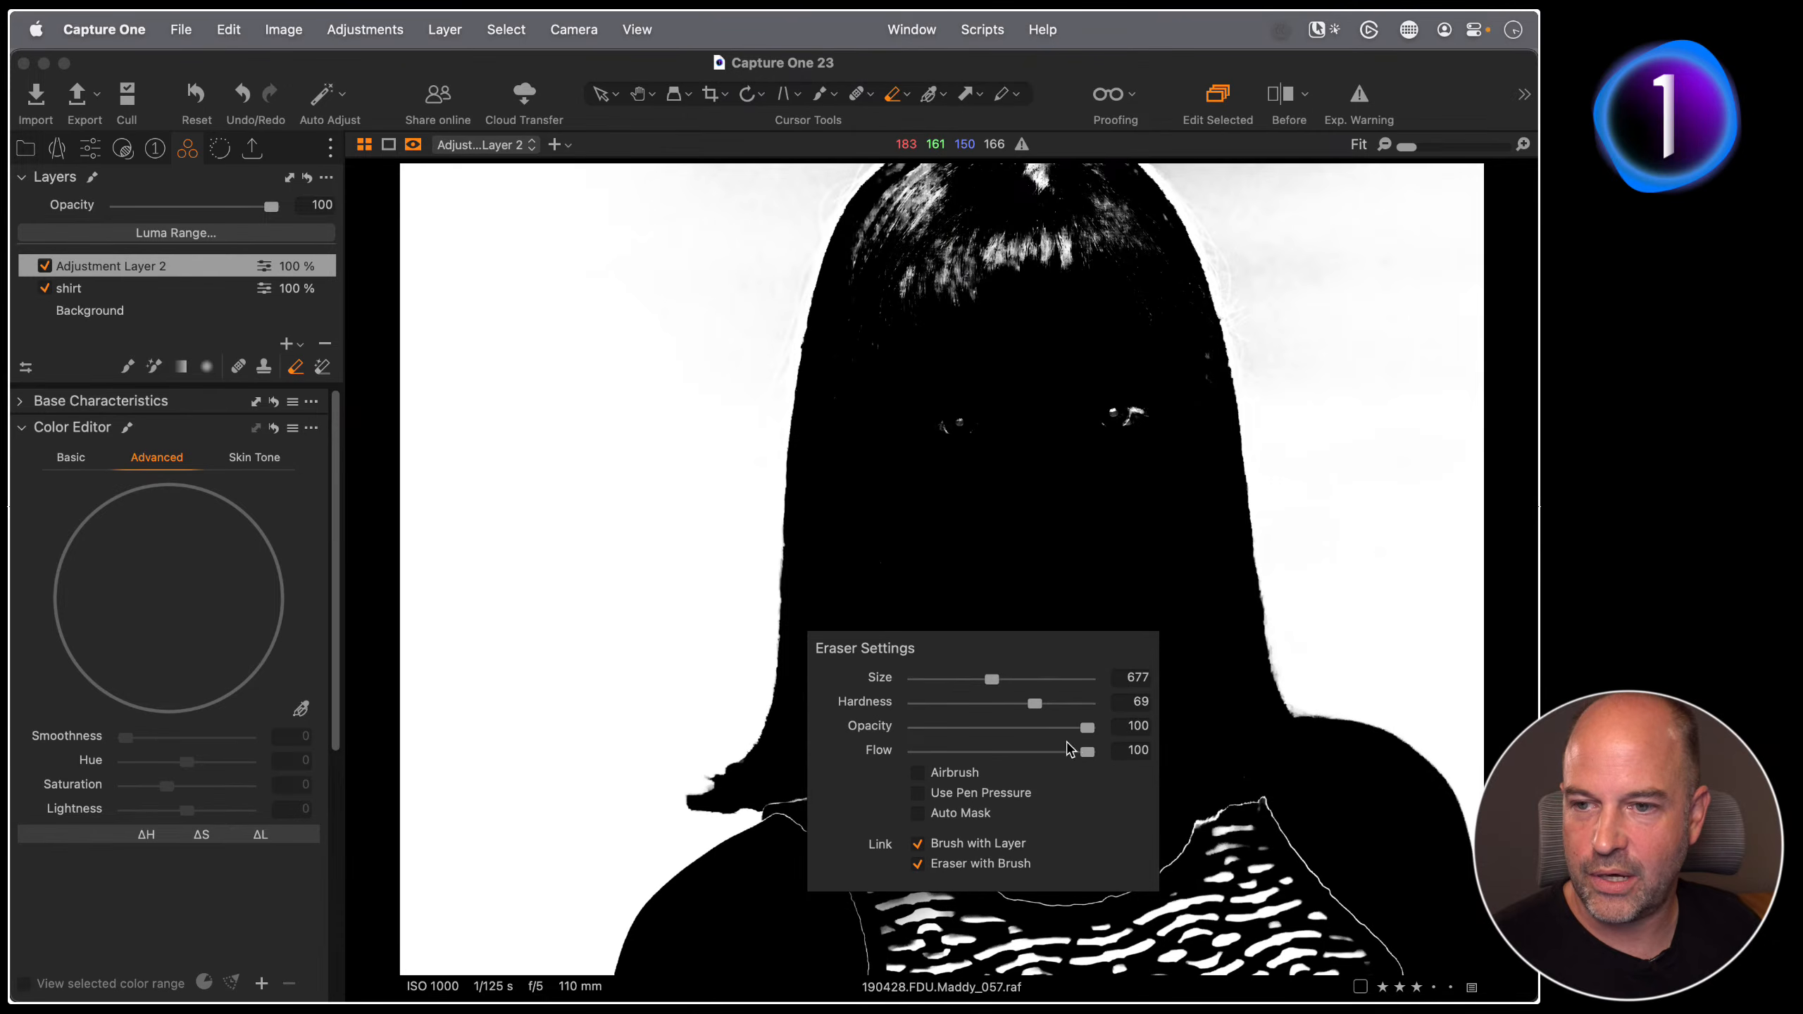
# Step: Erase the top, face and hair from the backdrop mask, check it as an overlay and hide the mask
pyautogui.moveTo(982, 867)
pyautogui.mouseDown()
pyautogui.moveTo(946, 902)
pyautogui.moveTo(970, 893)
pyautogui.moveTo(901, 842)
pyautogui.moveTo(869, 854)
pyautogui.moveTo(855, 790)
pyautogui.moveTo(809, 802)
pyautogui.mouseUp()
pyautogui.moveTo(1100, 865)
pyautogui.mouseDown()
pyautogui.moveTo(1249, 827)
pyautogui.moveTo(1407, 964)
pyautogui.moveTo(1058, 988)
pyautogui.moveTo(1201, 921)
pyautogui.moveTo(1053, 931)
pyautogui.moveTo(1074, 966)
pyautogui.mouseUp()
pyautogui.moveTo(986, 383)
pyautogui.mouseDown()
pyautogui.moveTo(897, 239)
pyautogui.moveTo(995, 181)
pyautogui.moveTo(1052, 207)
pyautogui.moveTo(1019, 248)
pyautogui.moveTo(1132, 380)
pyautogui.moveTo(1088, 215)
pyautogui.moveTo(1099, 234)
pyautogui.moveTo(1000, 209)
pyautogui.moveTo(970, 722)
pyautogui.moveTo(862, 797)
pyautogui.mouseUp()
pyautogui.press('m')
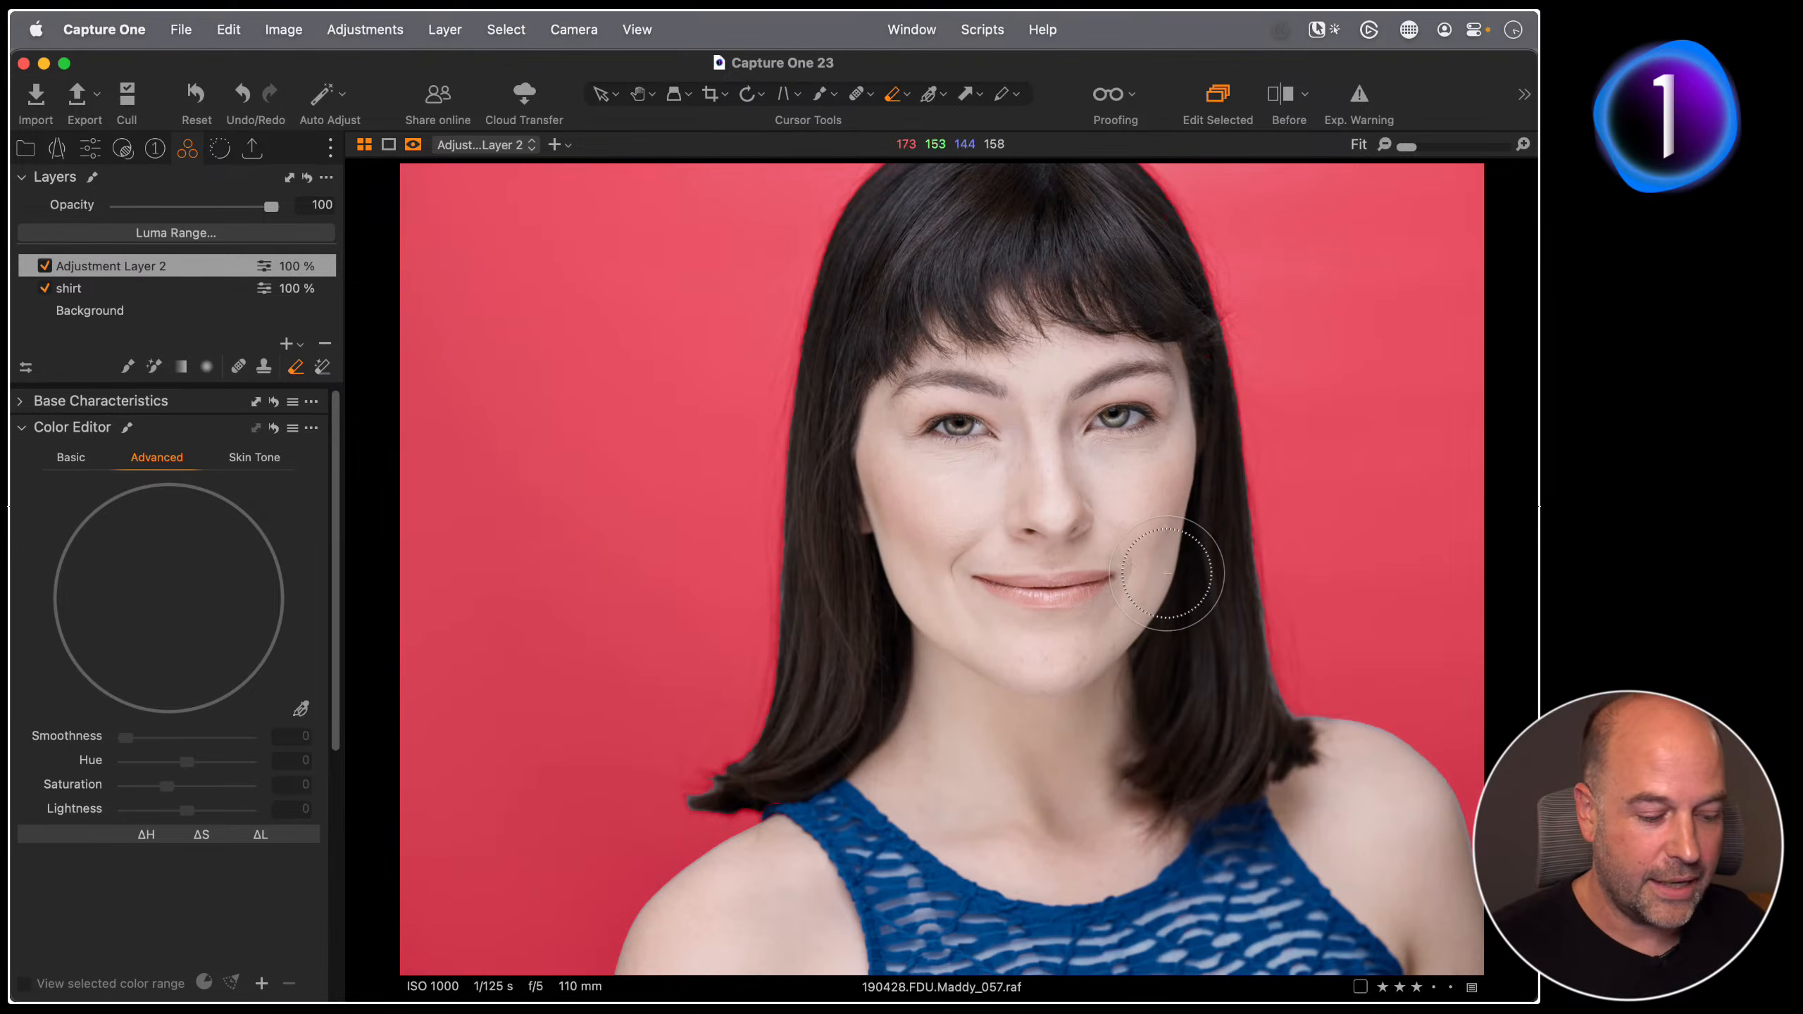
pyautogui.press('m')
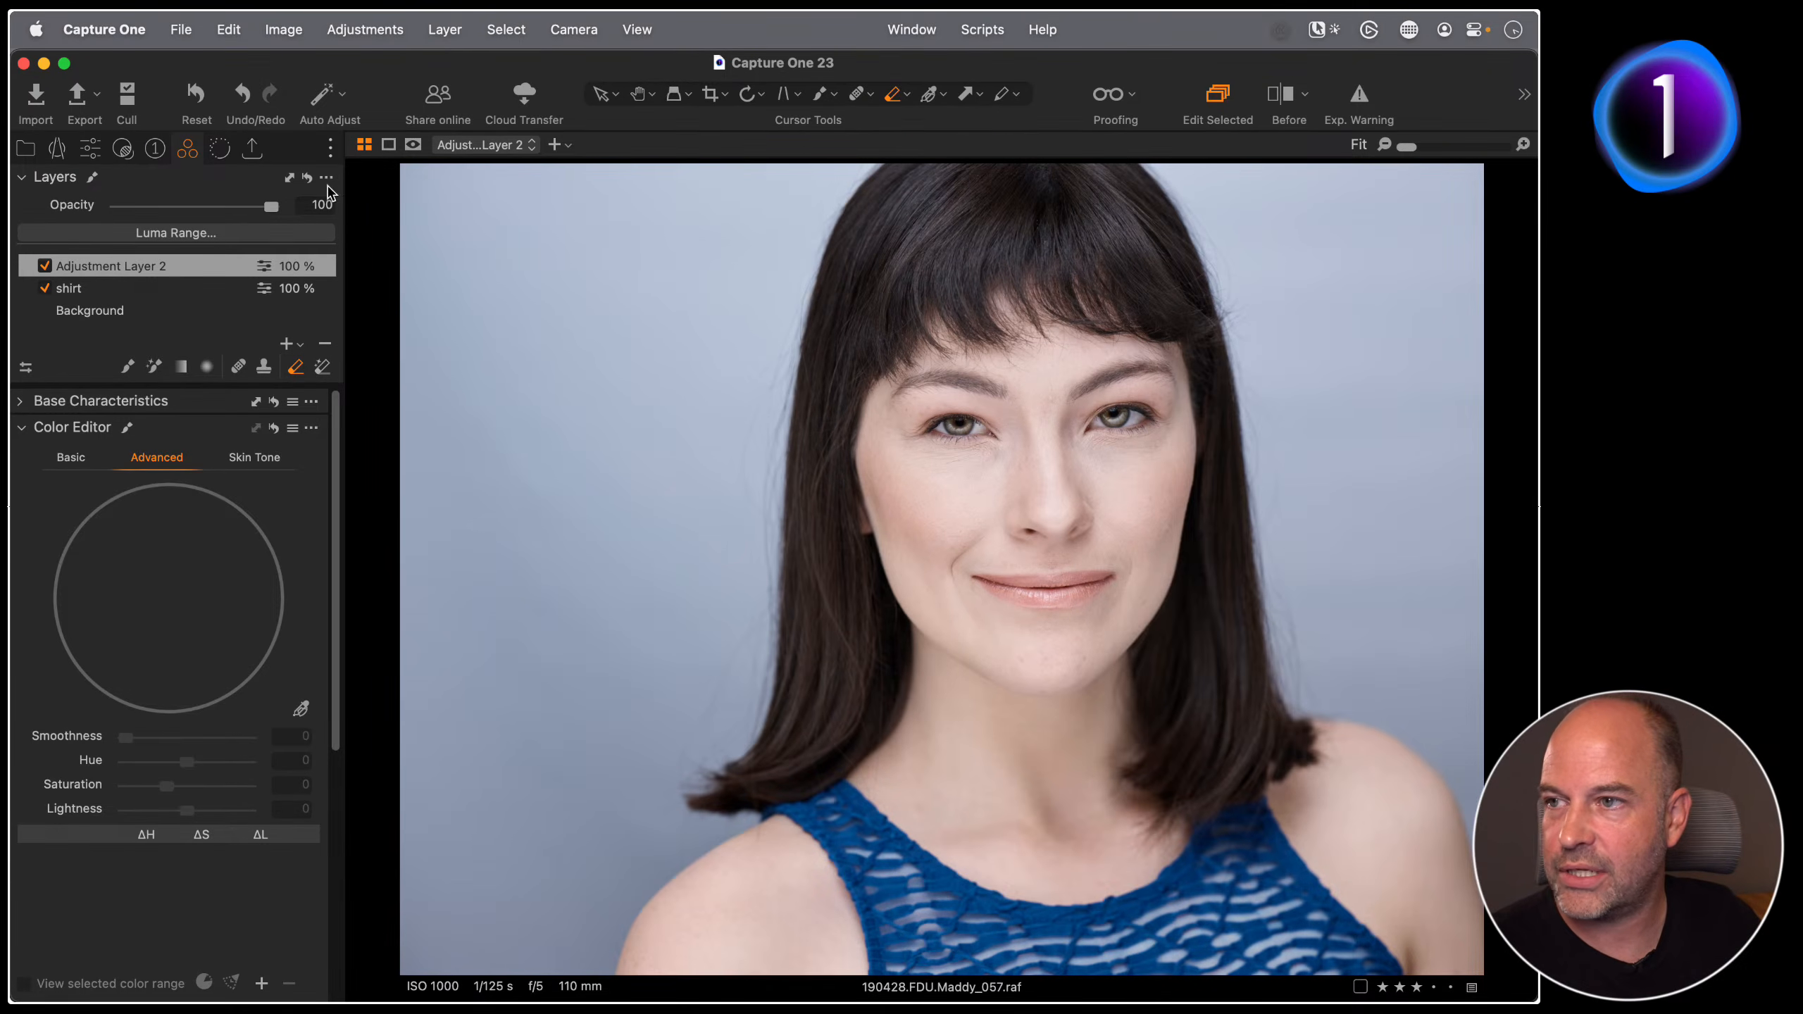
# Step: Reset the portrait's layers, select all three portraits of the woman in the blue top and show them together
pyautogui.click(307, 178)
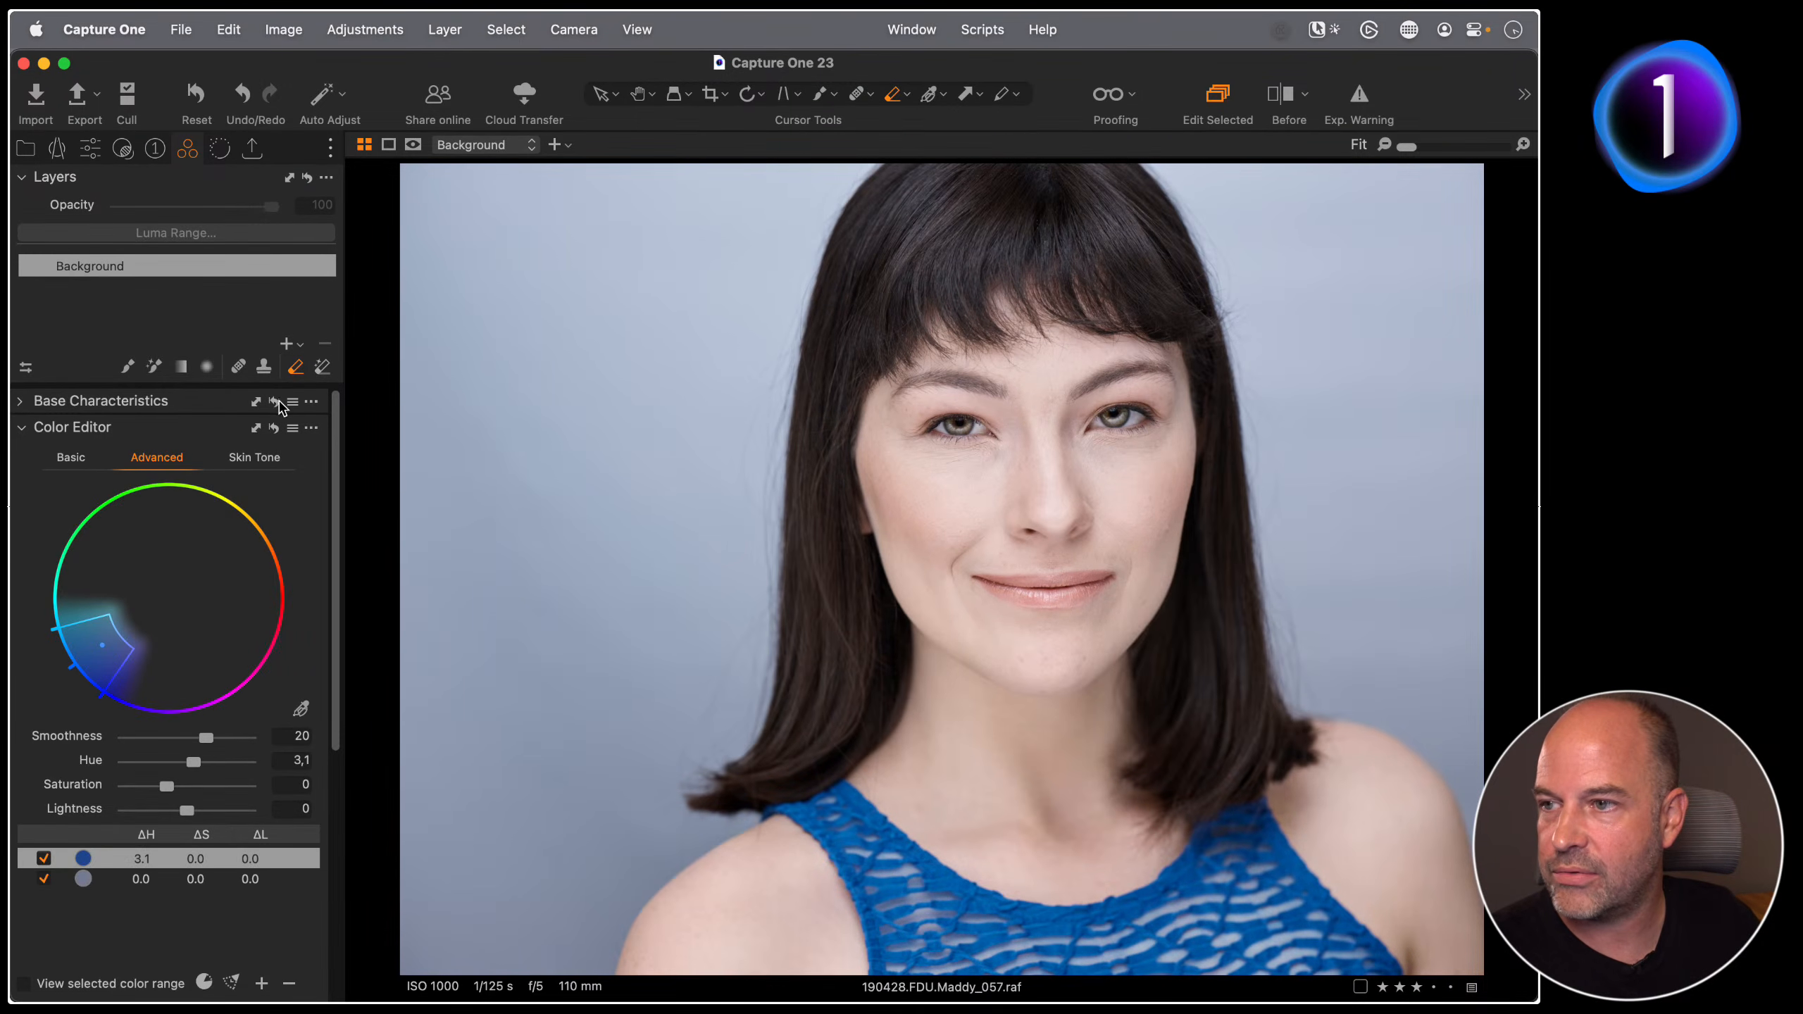
pyautogui.press('g')
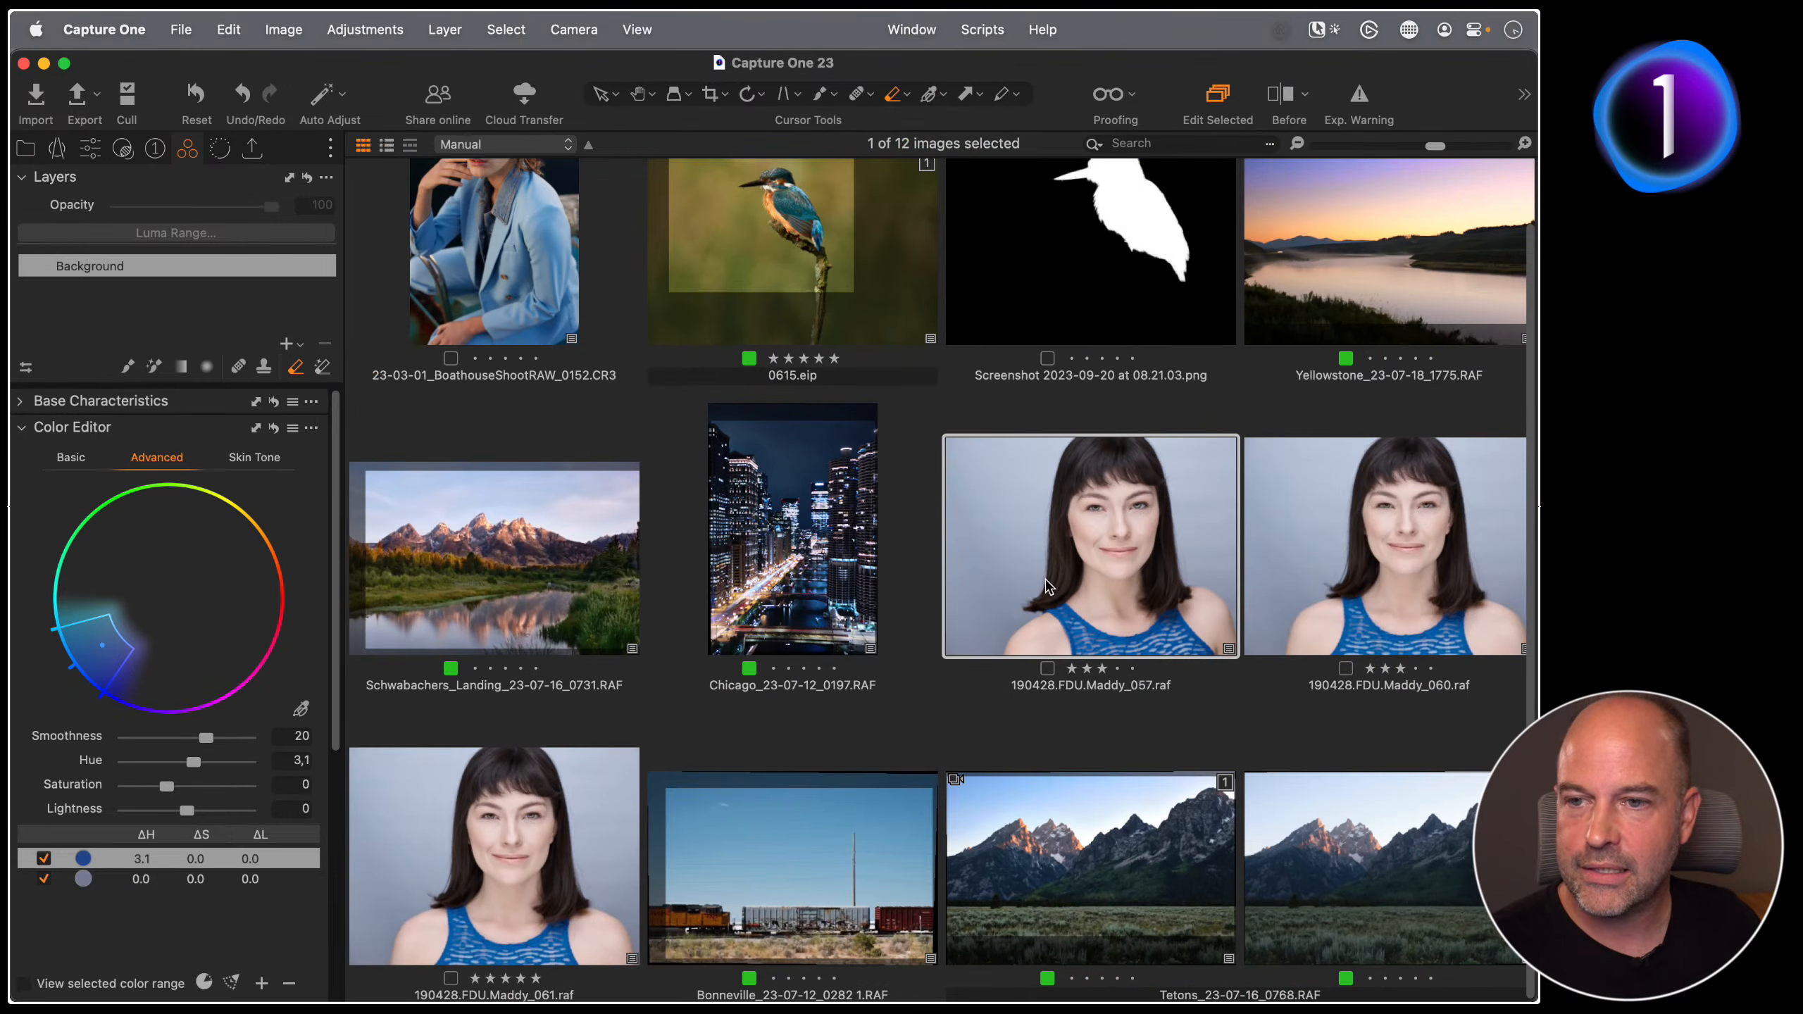
pyautogui.click(1344, 600)
pyautogui.click(1226, 630)
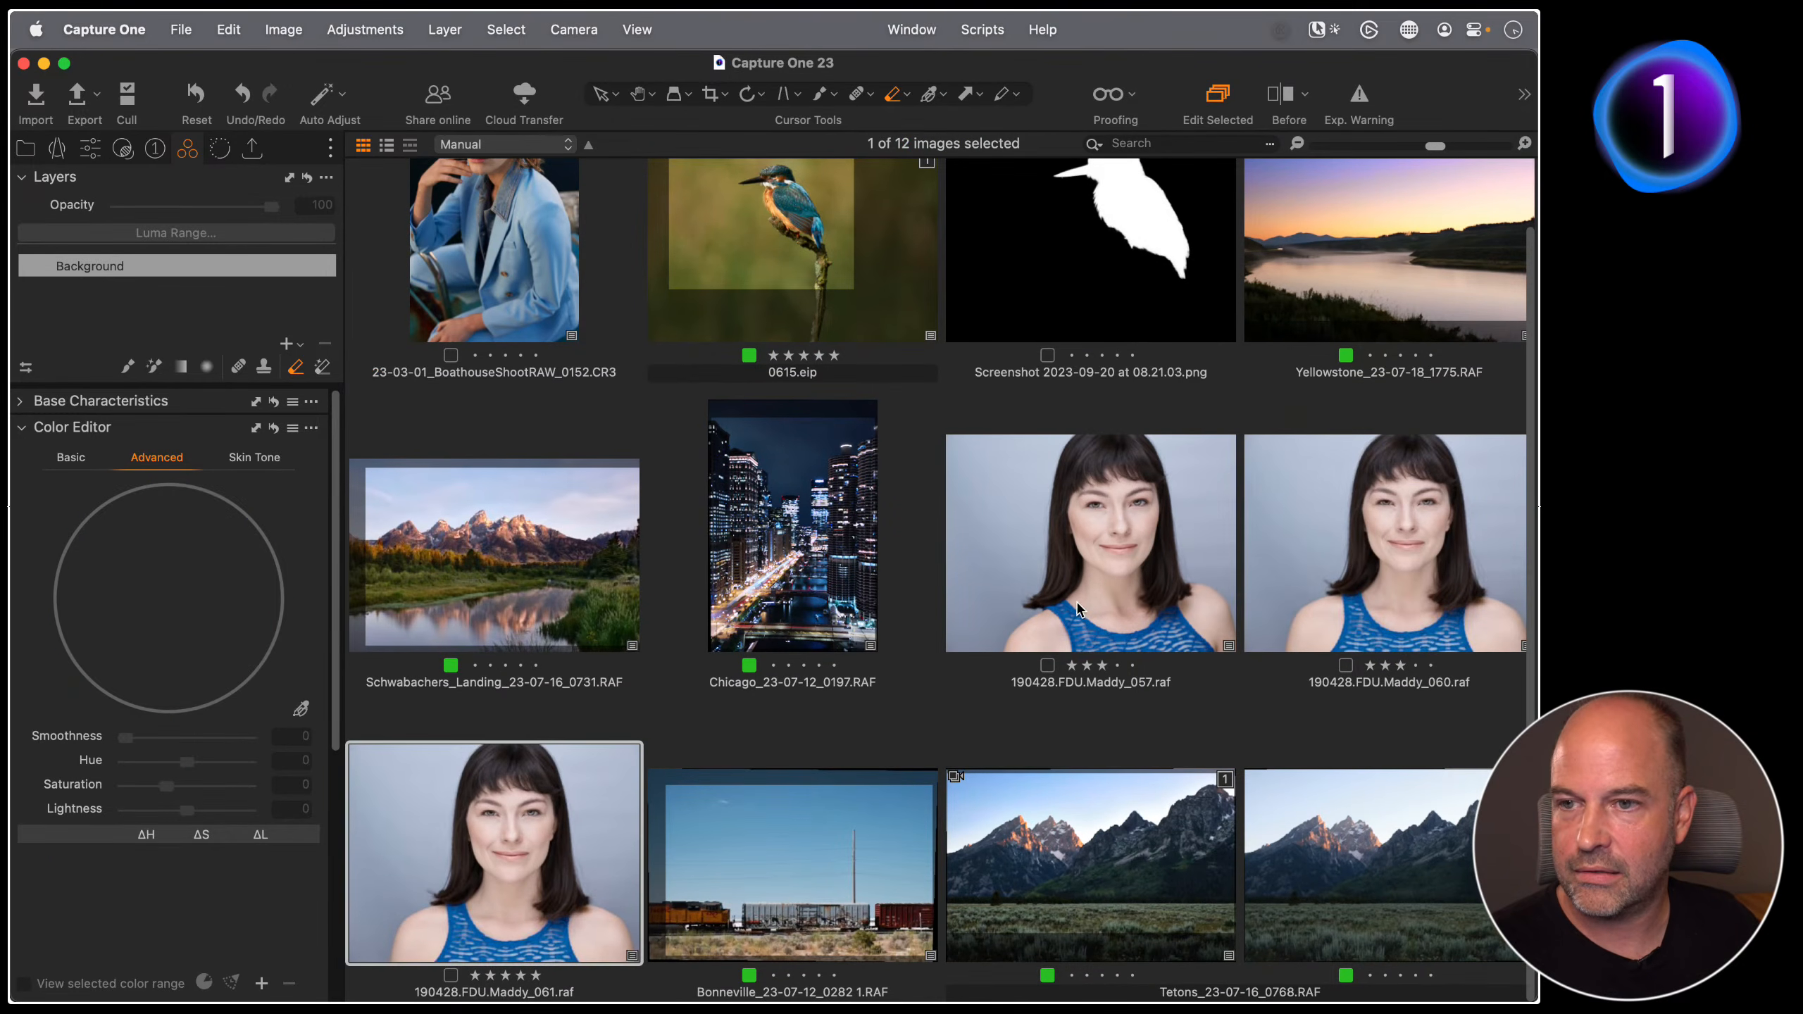
pyautogui.keyDown('shift'); pyautogui.click(526, 842); pyautogui.keyUp('shift')
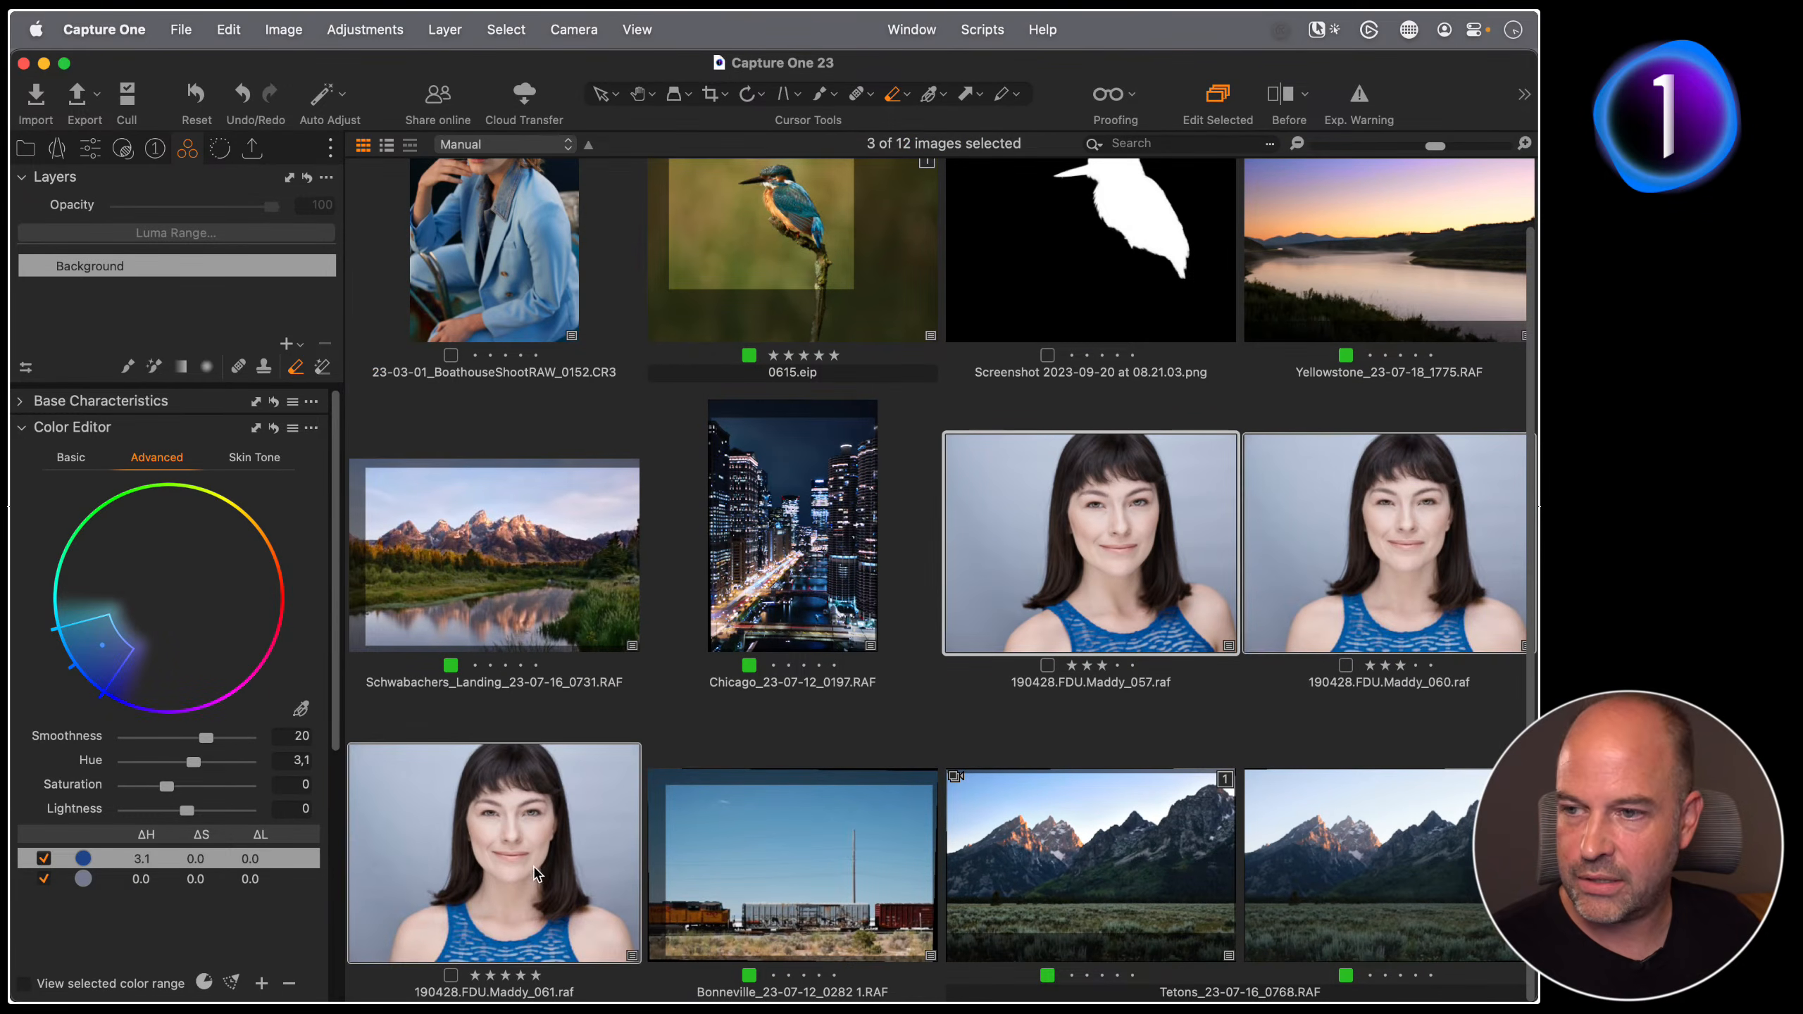
pyautogui.press('g')
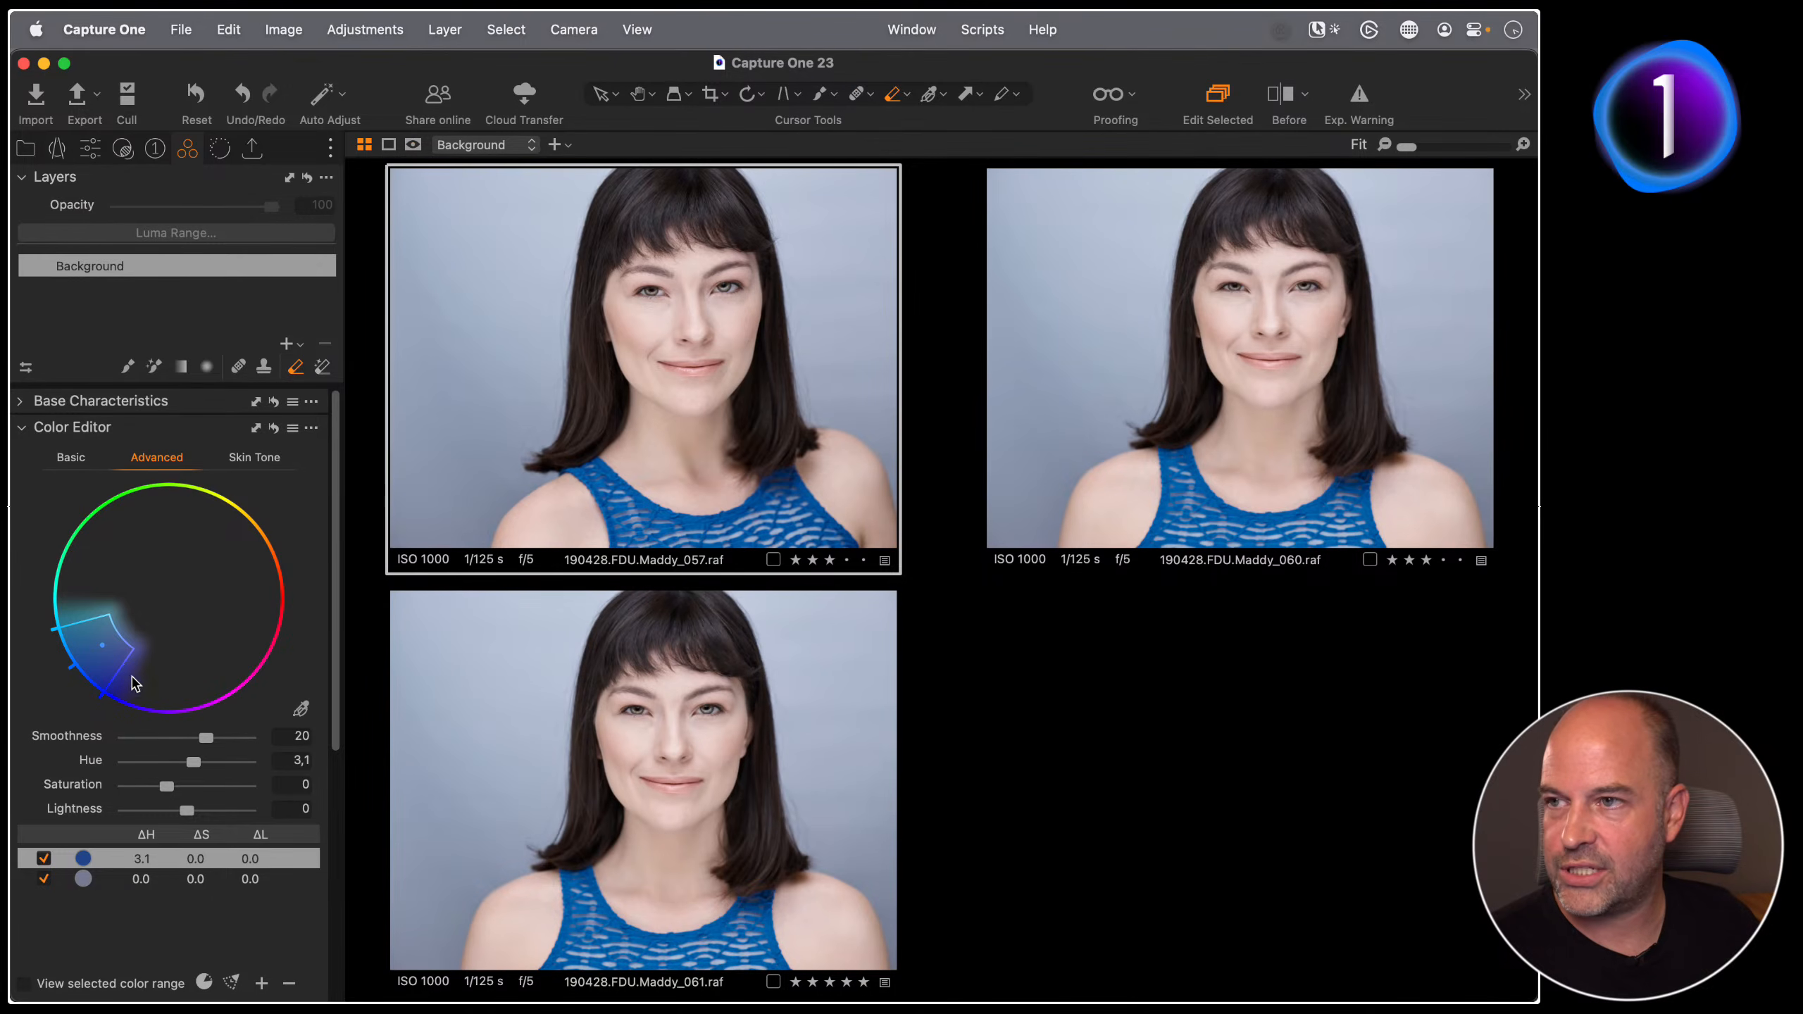
# Step: Create masked layers from the blue color selection on all three portraits, inspect their masks in black and white and hide them
pyautogui.click(412, 144)
pyautogui.click(431, 200)
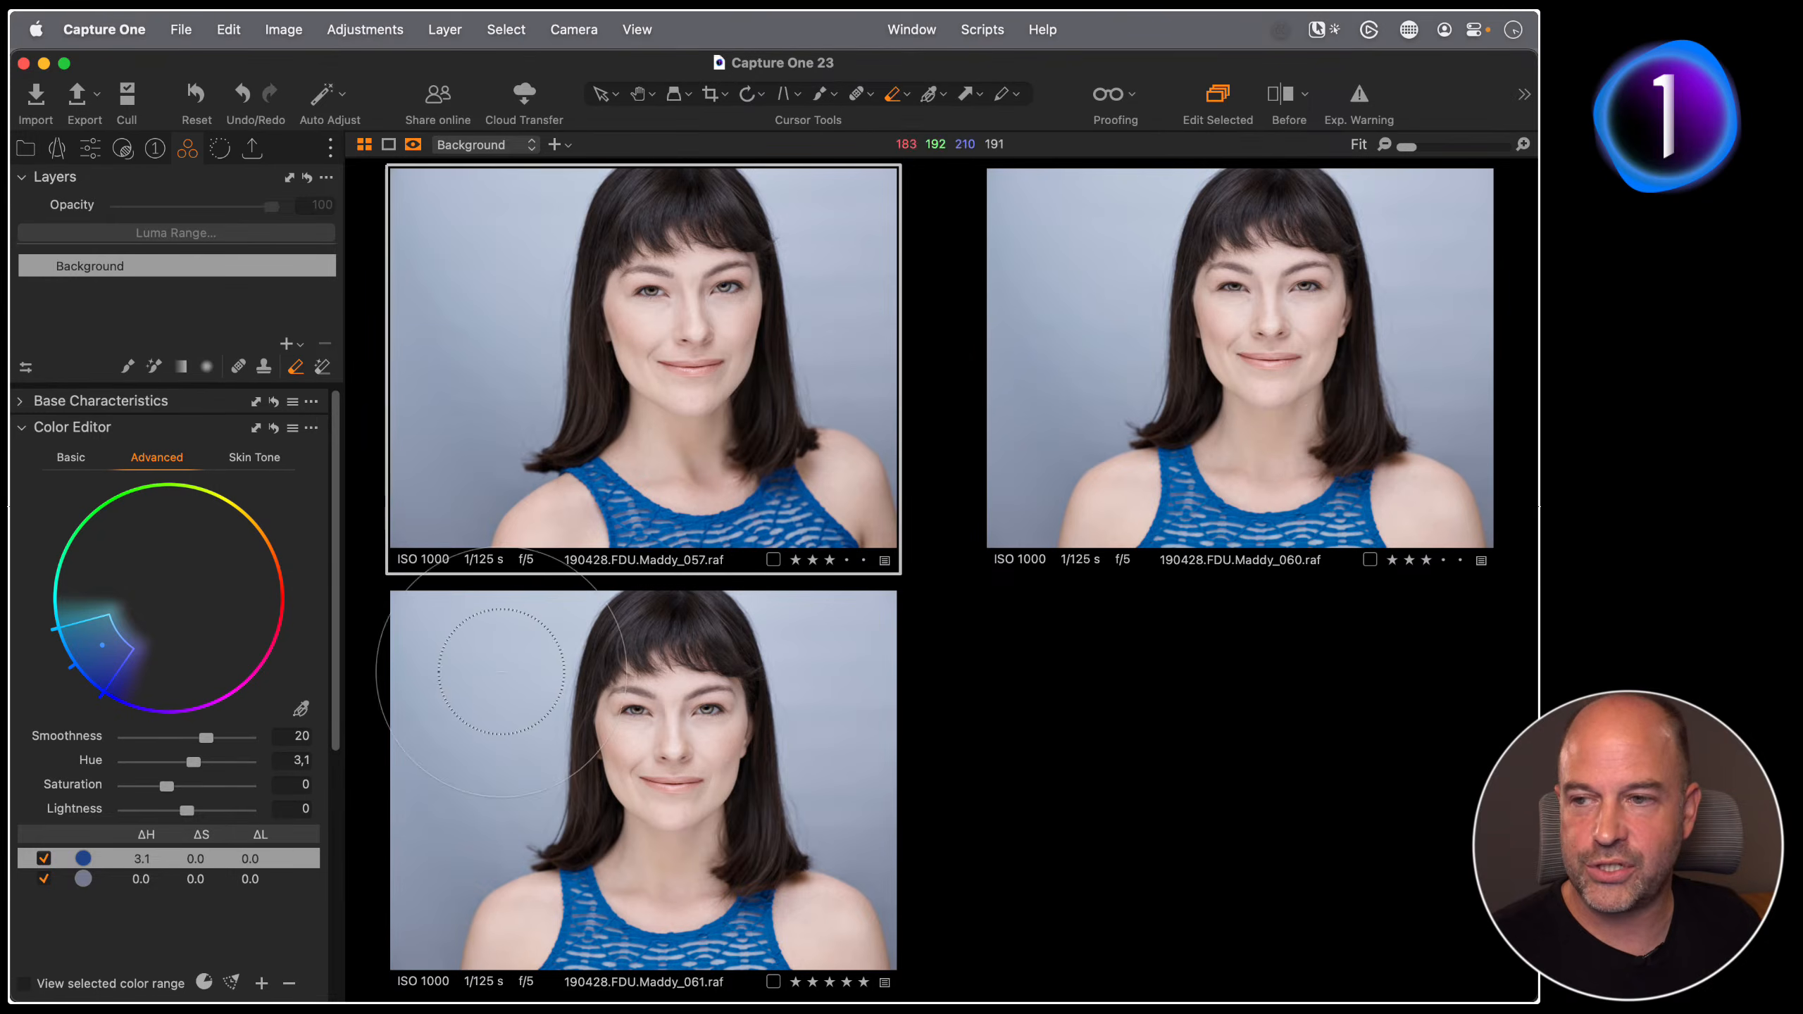
pyautogui.click(311, 427)
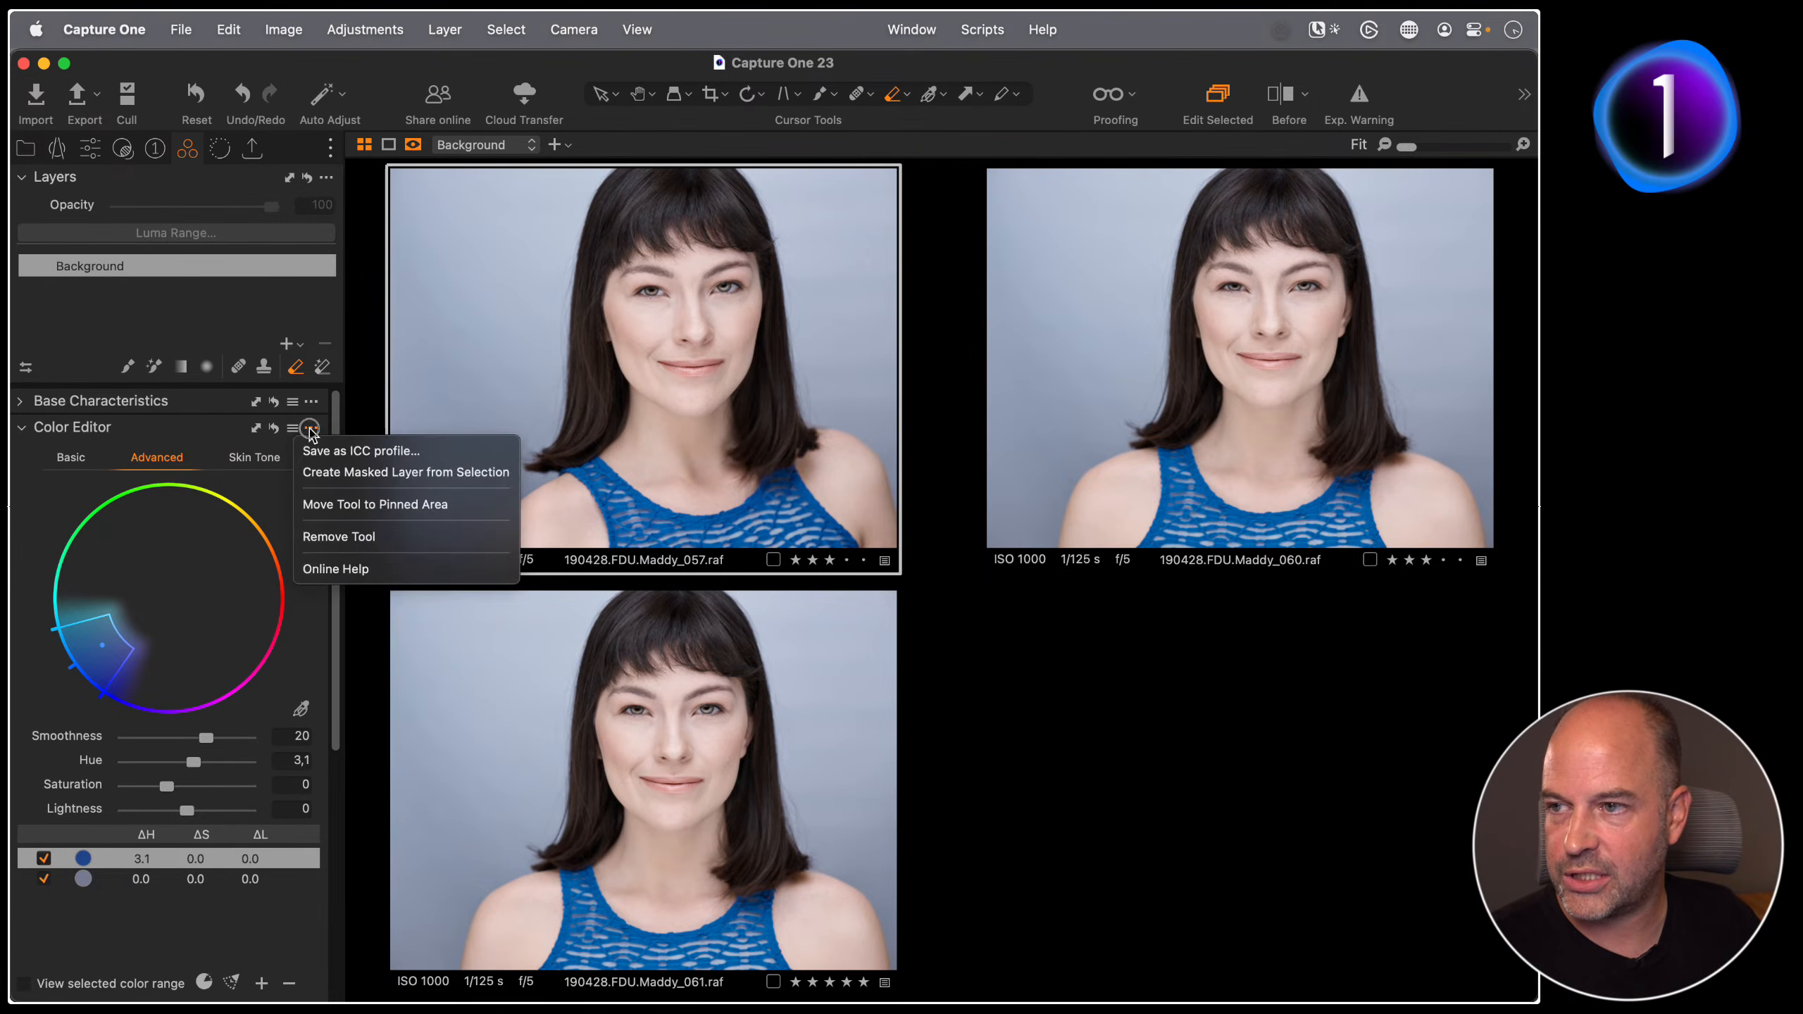
pyautogui.click(320, 475)
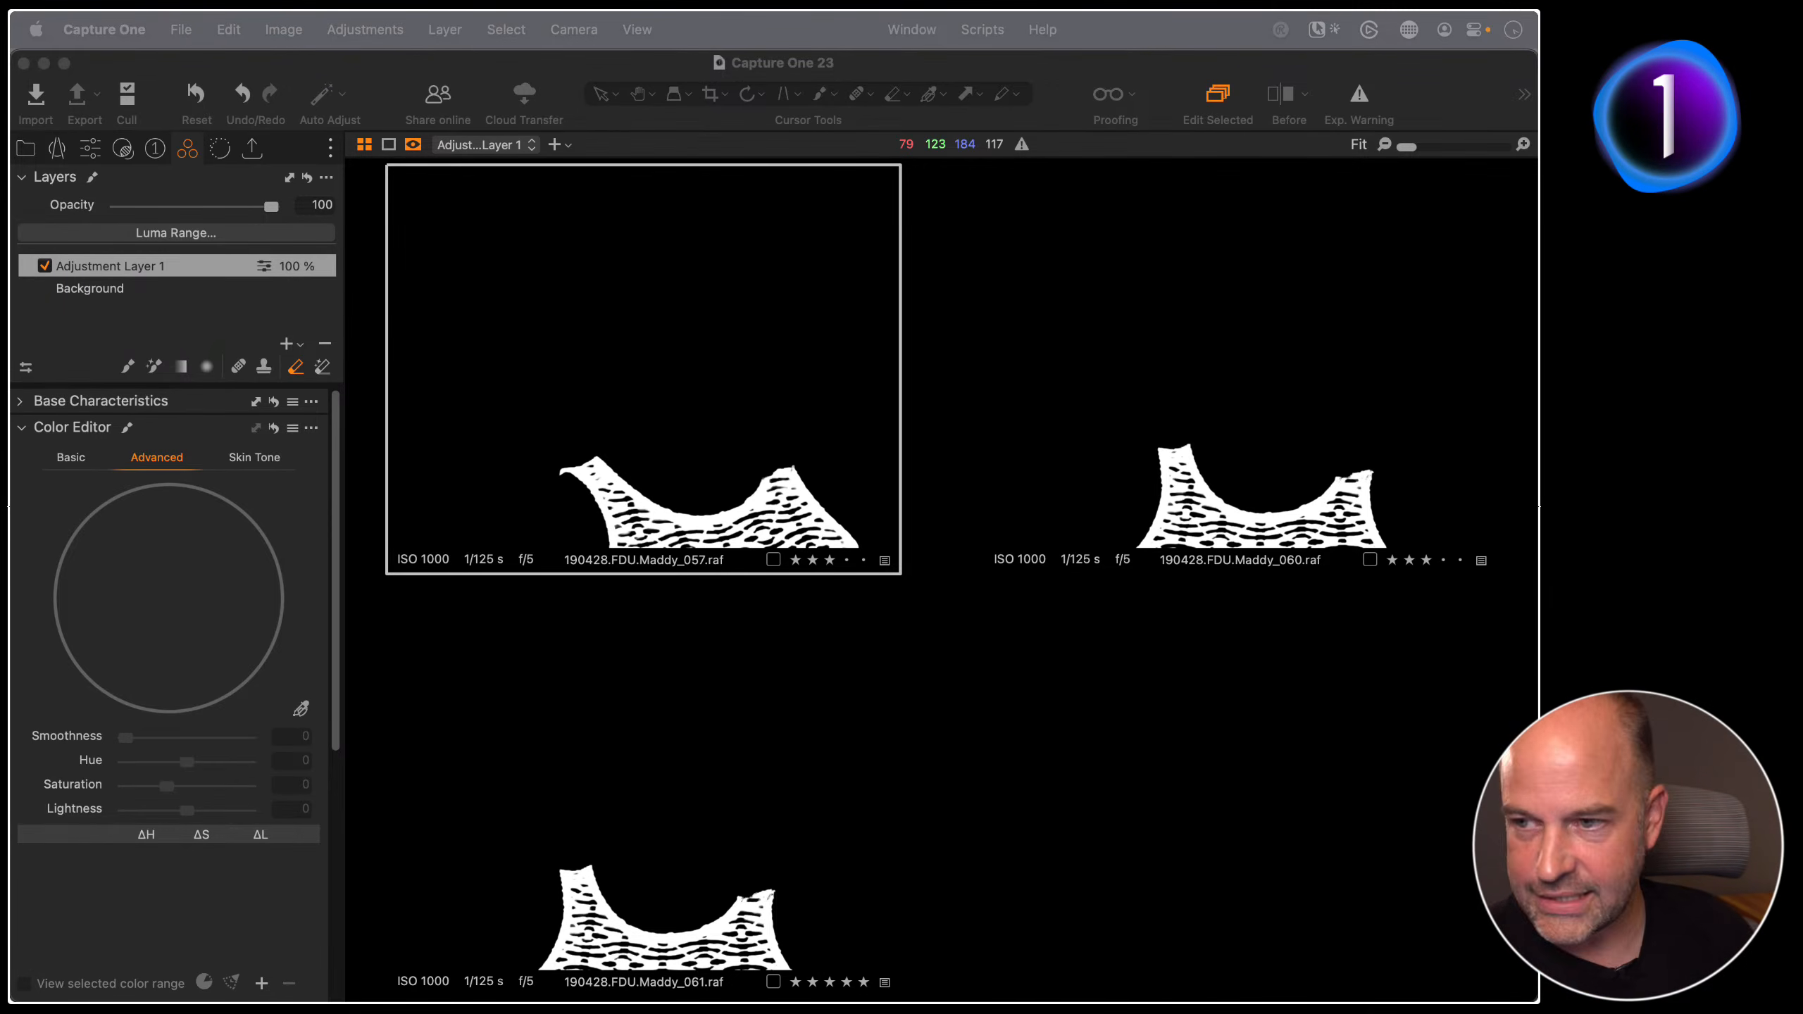
pyautogui.click(1234, 819)
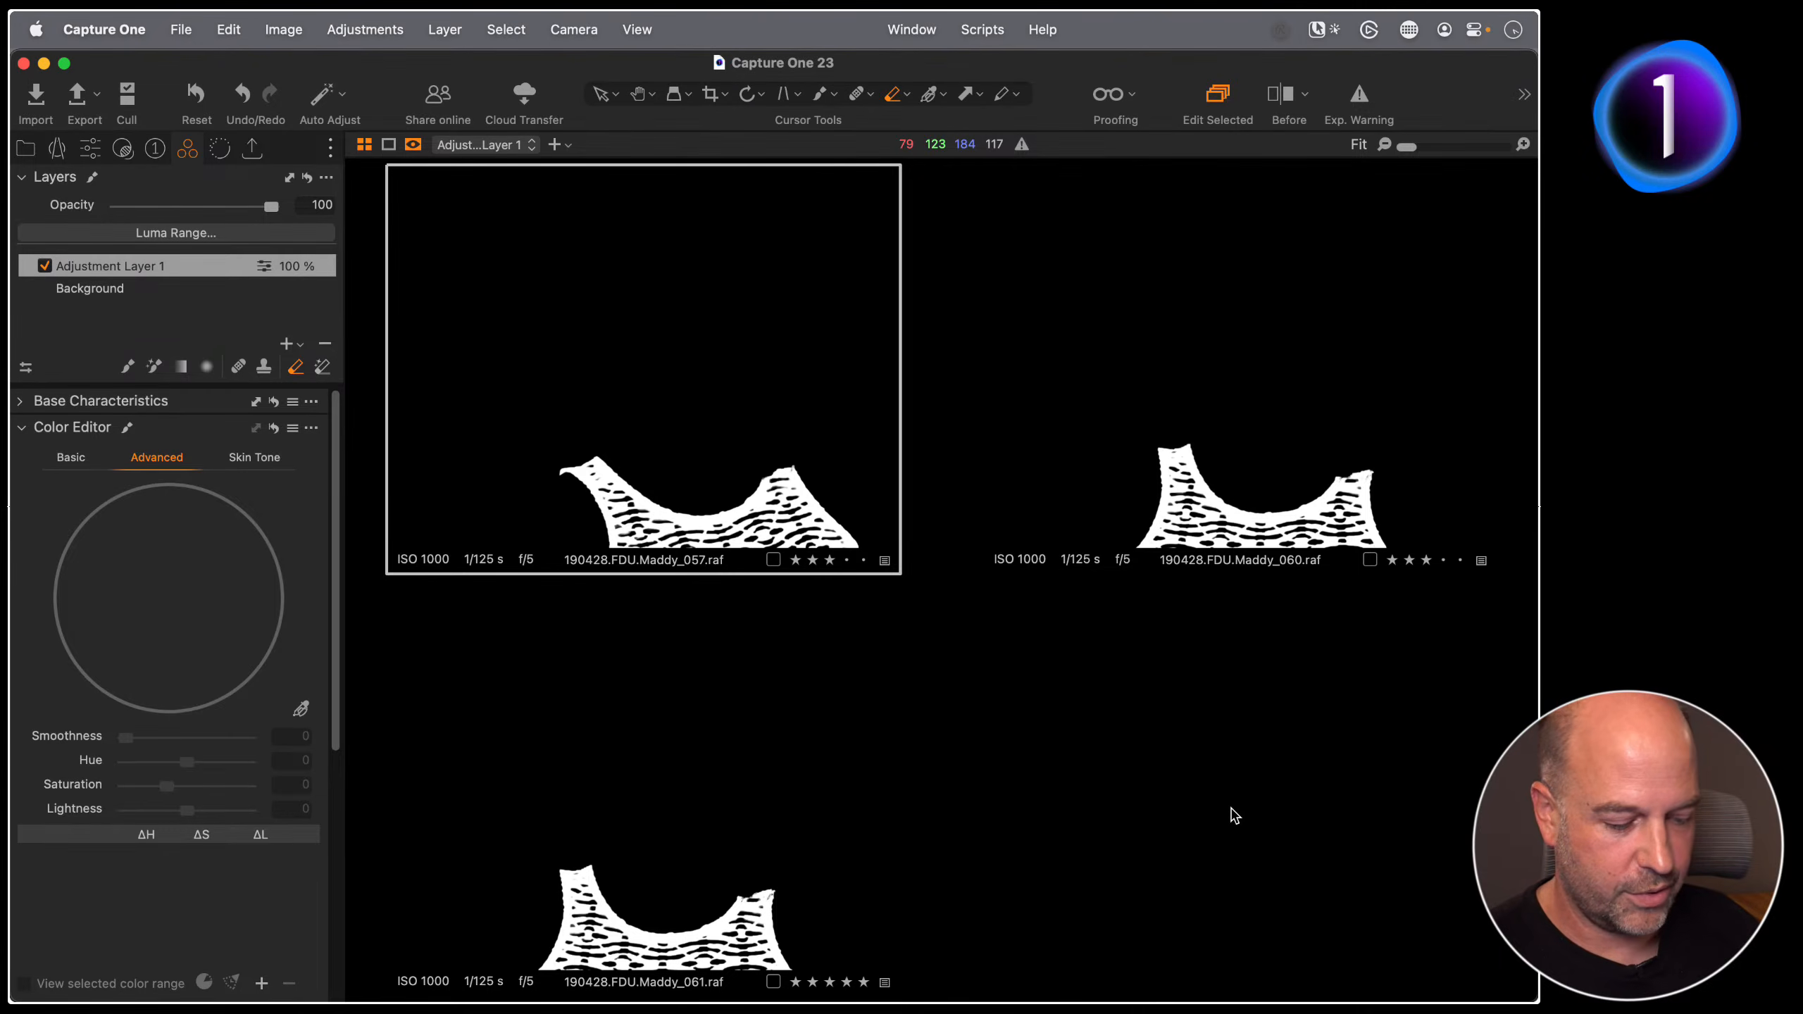
pyautogui.hotkey('alt', 'm')
pyautogui.press('m')
pyautogui.press('m')
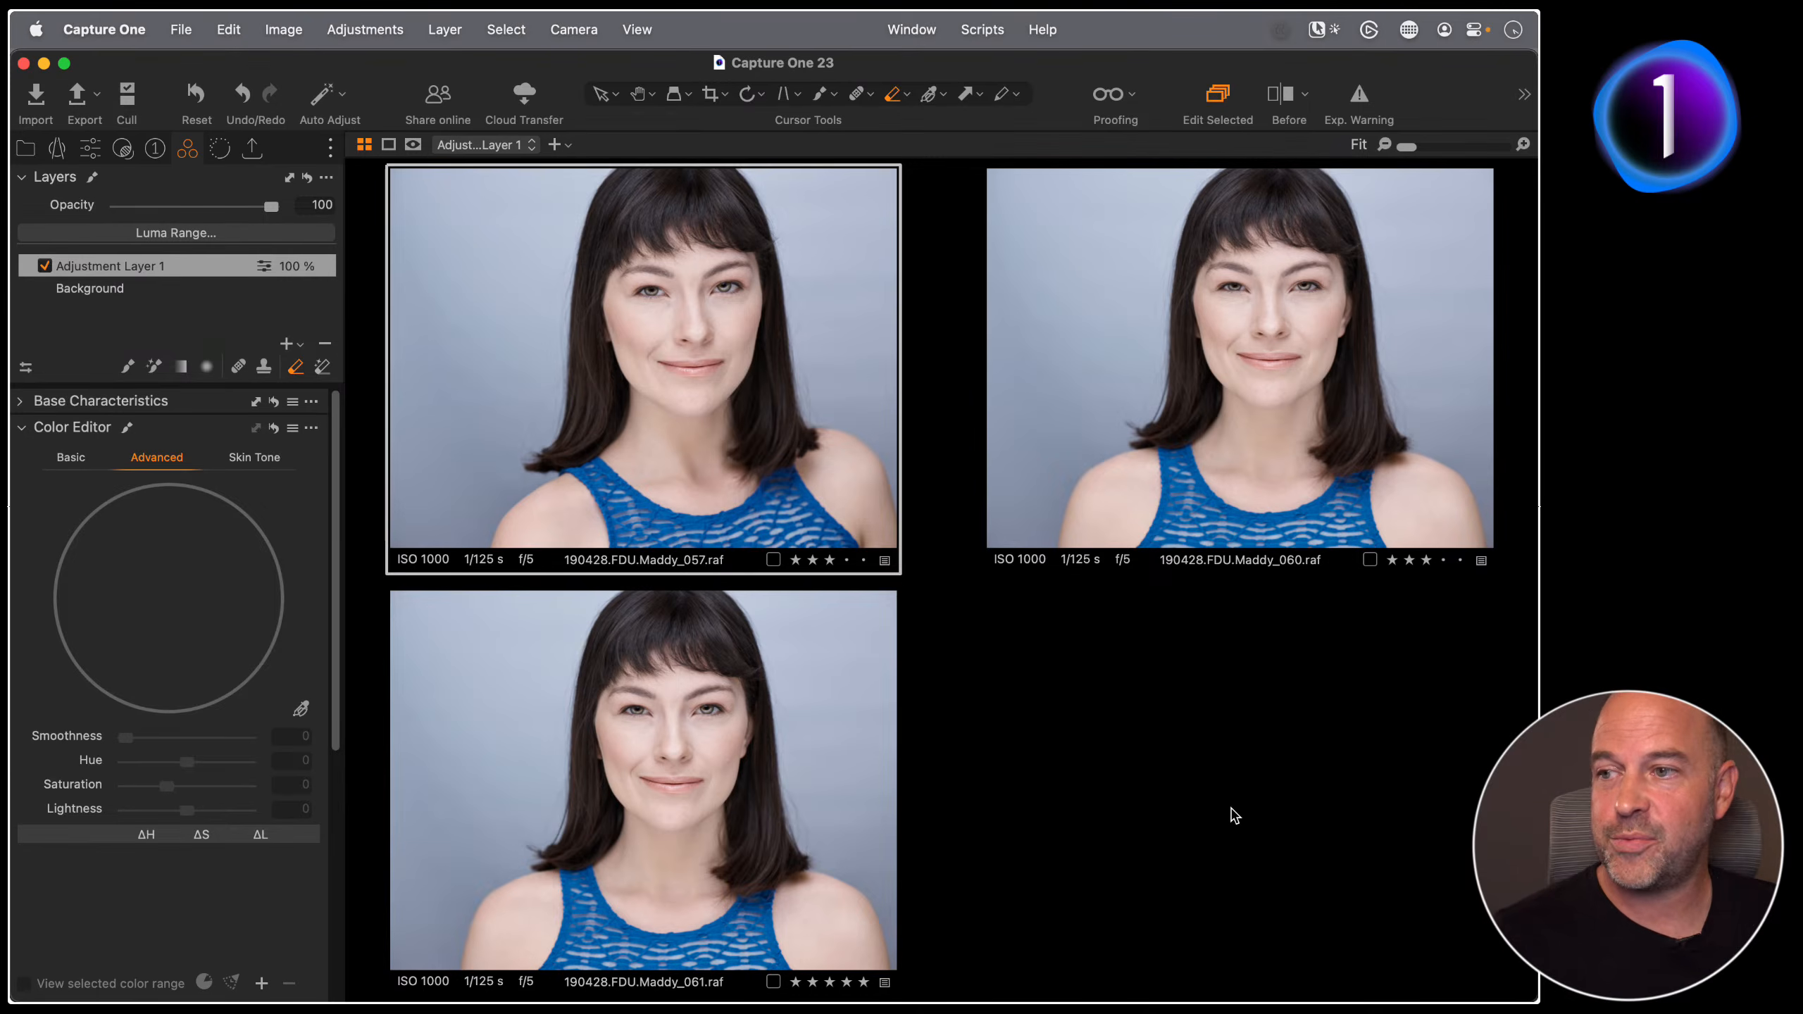
# Step: Open the first portrait alone, sample its backdrop with the Skin Tone picker on Adjustment Layer 1 and widen the color range
pyautogui.click(253, 456)
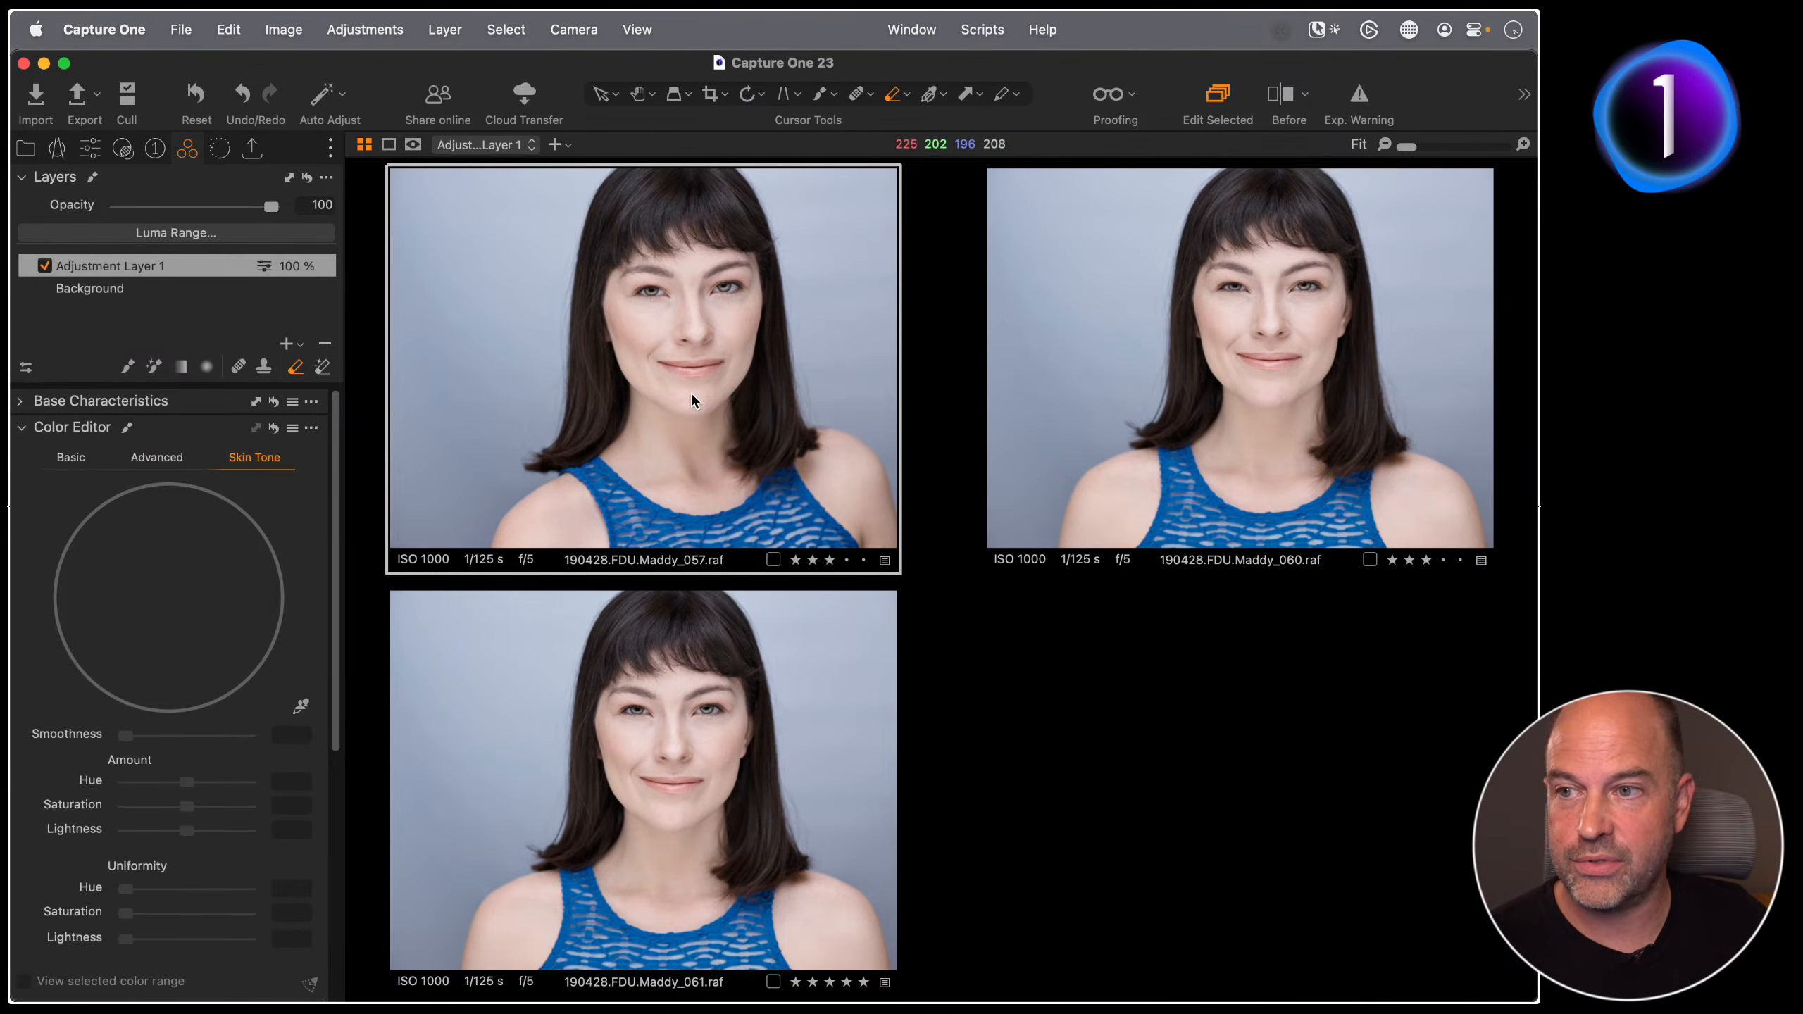
pyautogui.press('h')
pyautogui.moveTo(716, 416); pyautogui.dragTo(750, 455)
pyautogui.press('super+alt+v')
pyautogui.click(1035, 550)
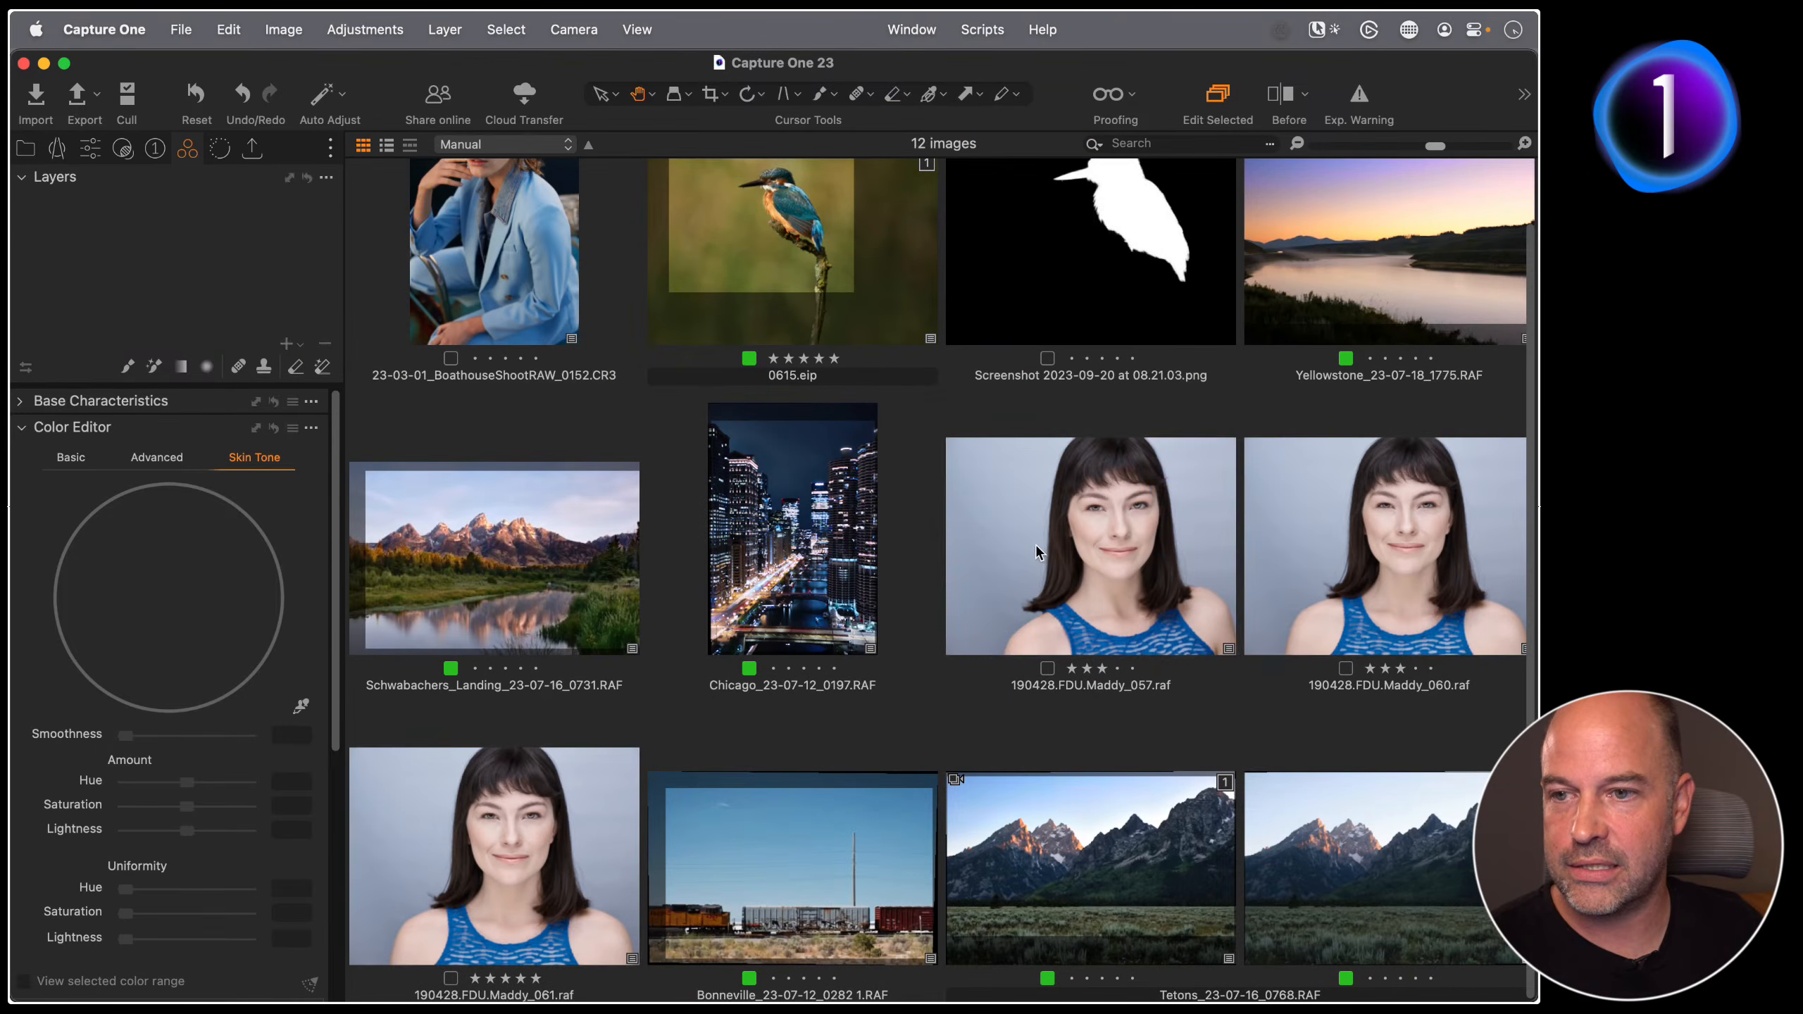
pyautogui.doubleClick(1036, 585)
pyautogui.click(301, 705)
pyautogui.click(540, 837)
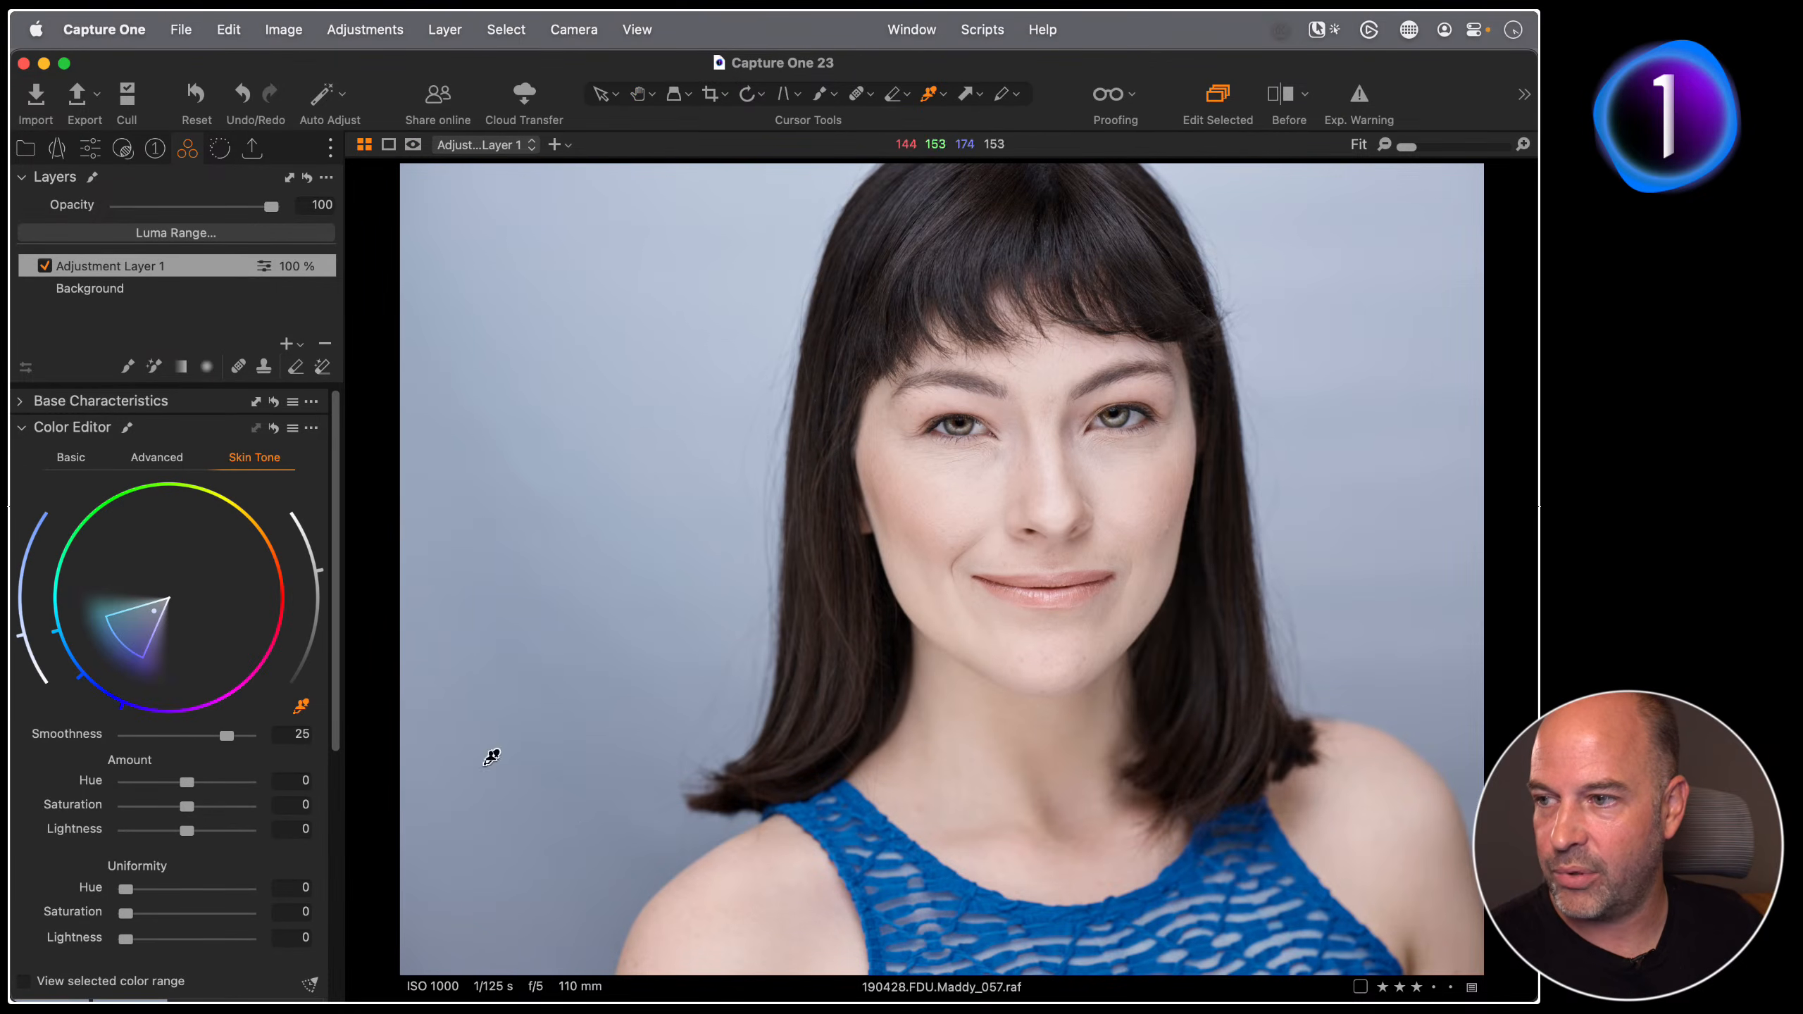
pyautogui.moveTo(124, 643); pyautogui.dragTo(90, 606)
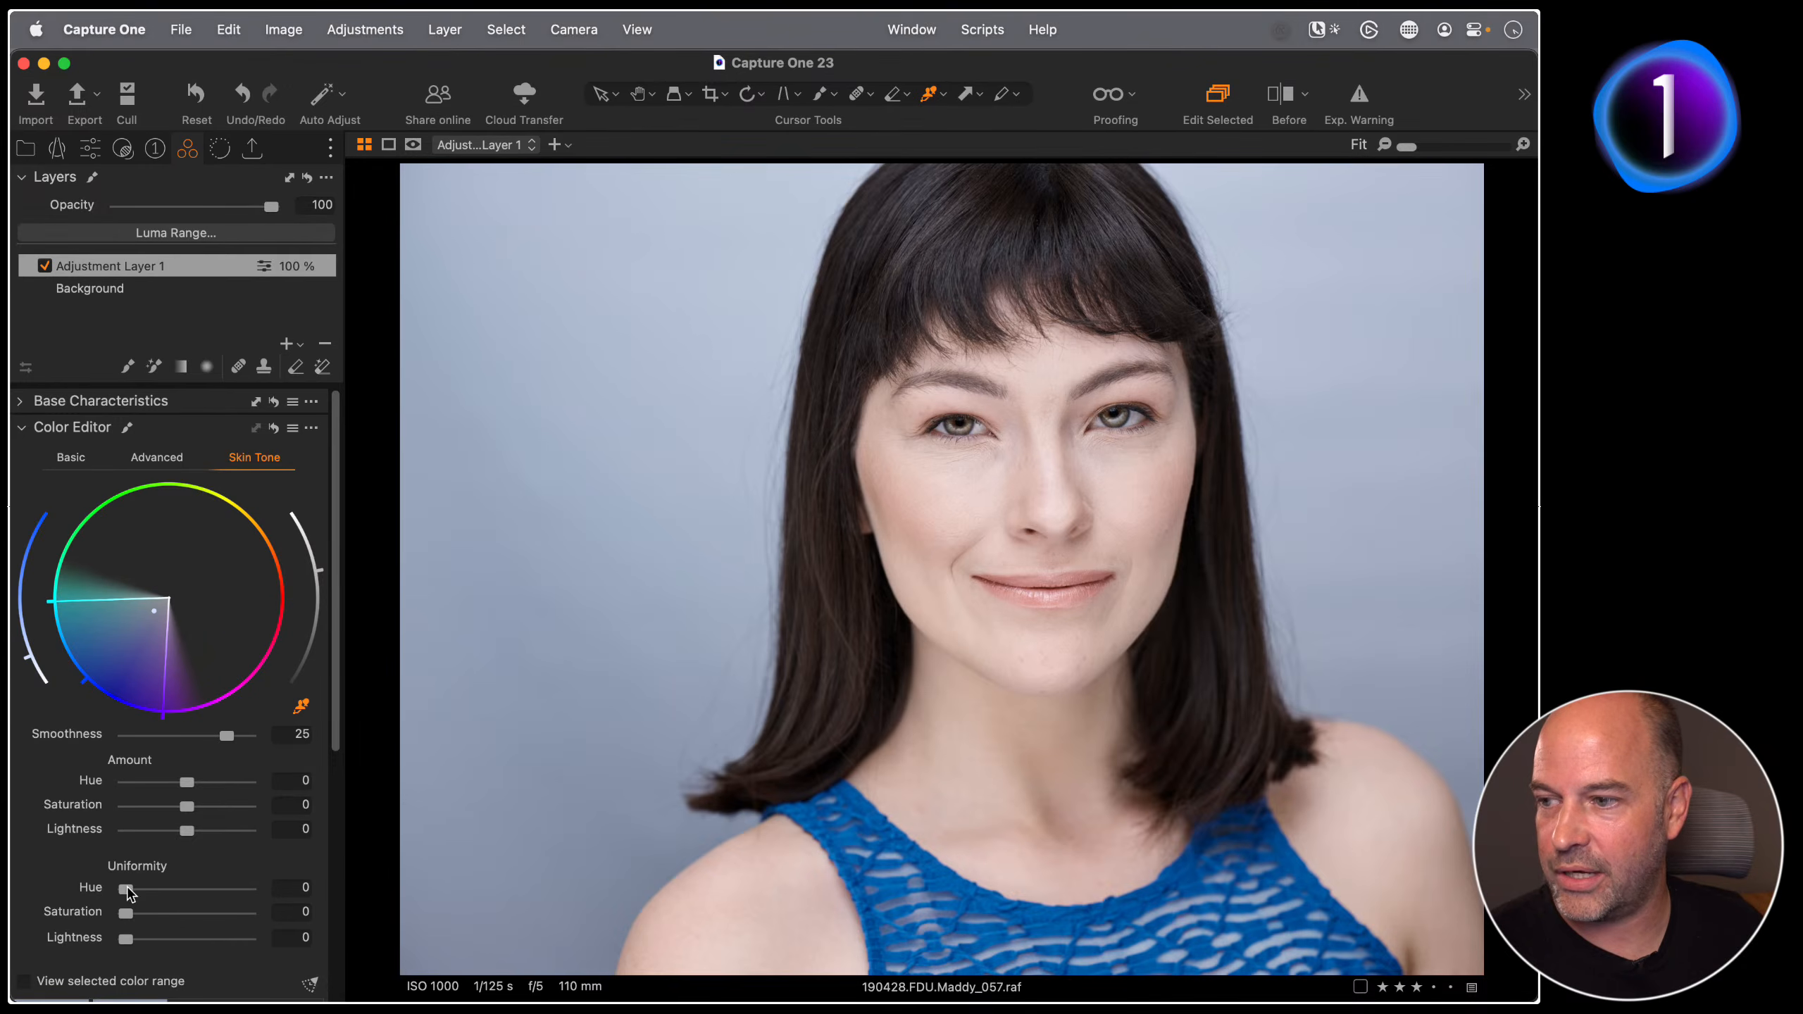
# Step: Set hue, saturation and lightness uniformity to 100 and extend the hue range slightly toward green
pyautogui.moveTo(124, 890); pyautogui.dragTo(338, 899)
pyautogui.moveTo(126, 914); pyautogui.dragTo(351, 924)
pyautogui.moveTo(125, 939); pyautogui.dragTo(342, 954)
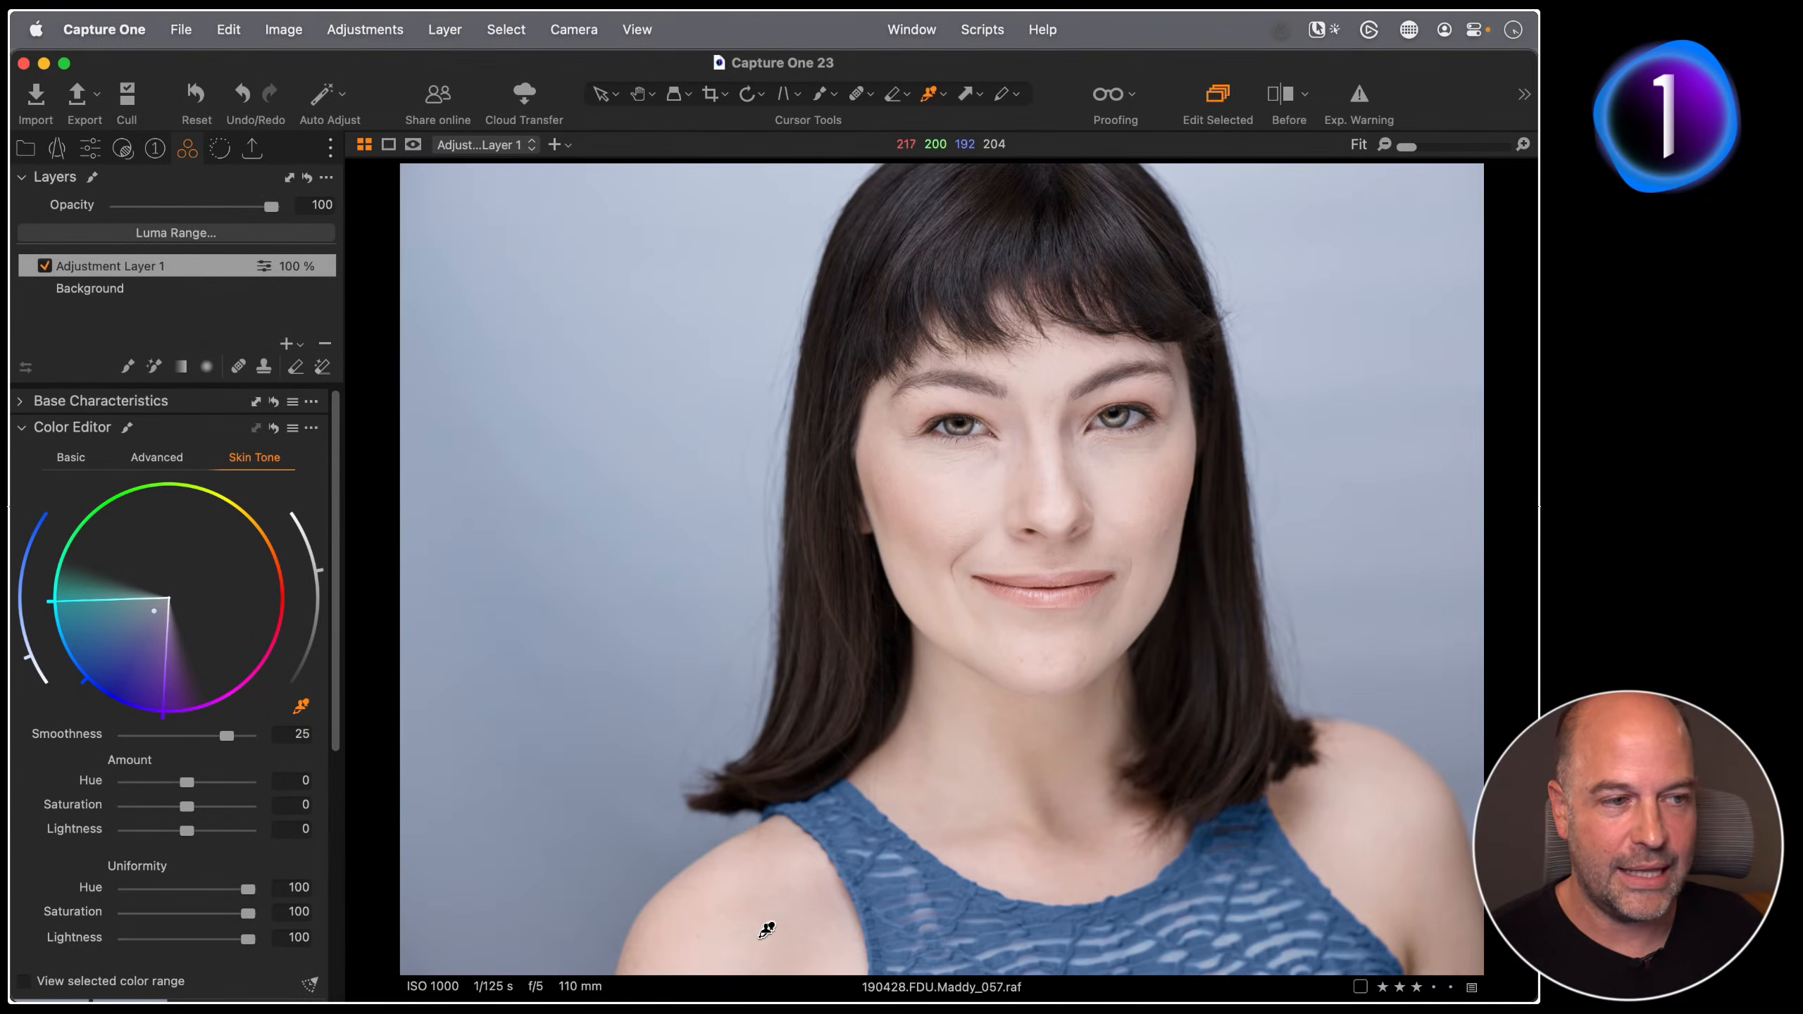
pyautogui.moveTo(130, 601); pyautogui.dragTo(223, 494)
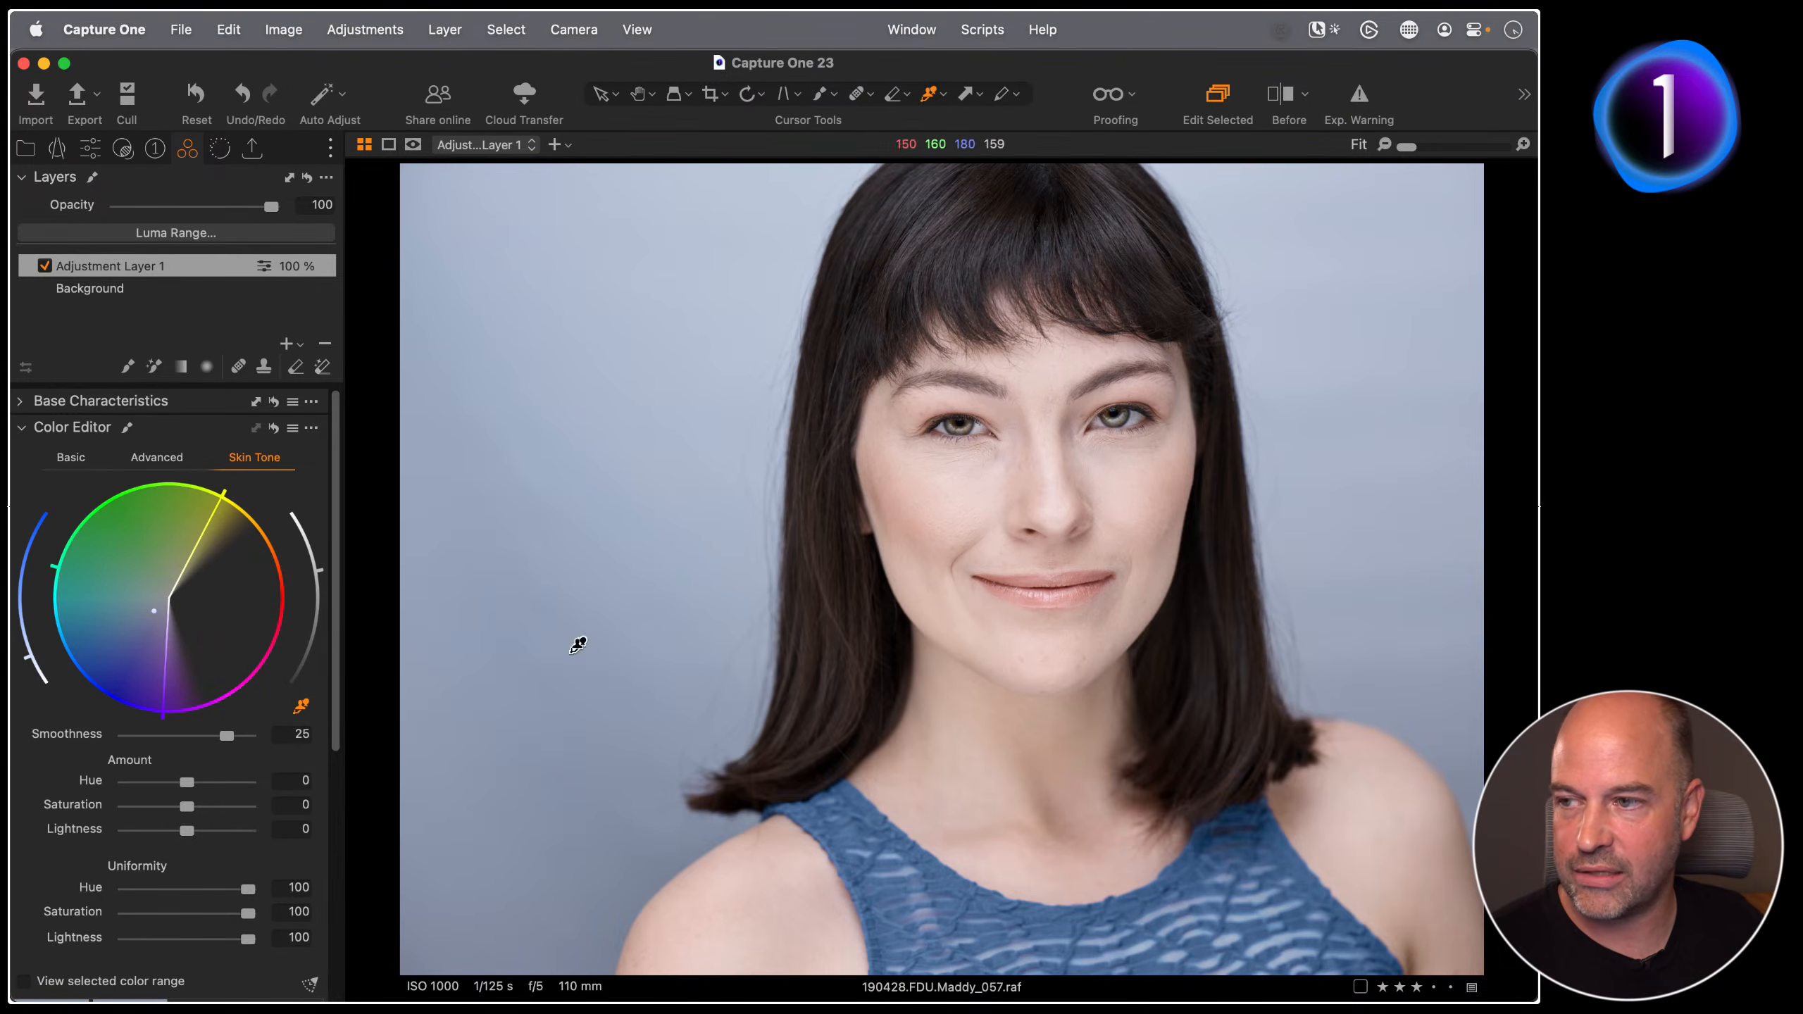
pyautogui.moveTo(211, 518); pyautogui.dragTo(108, 584)
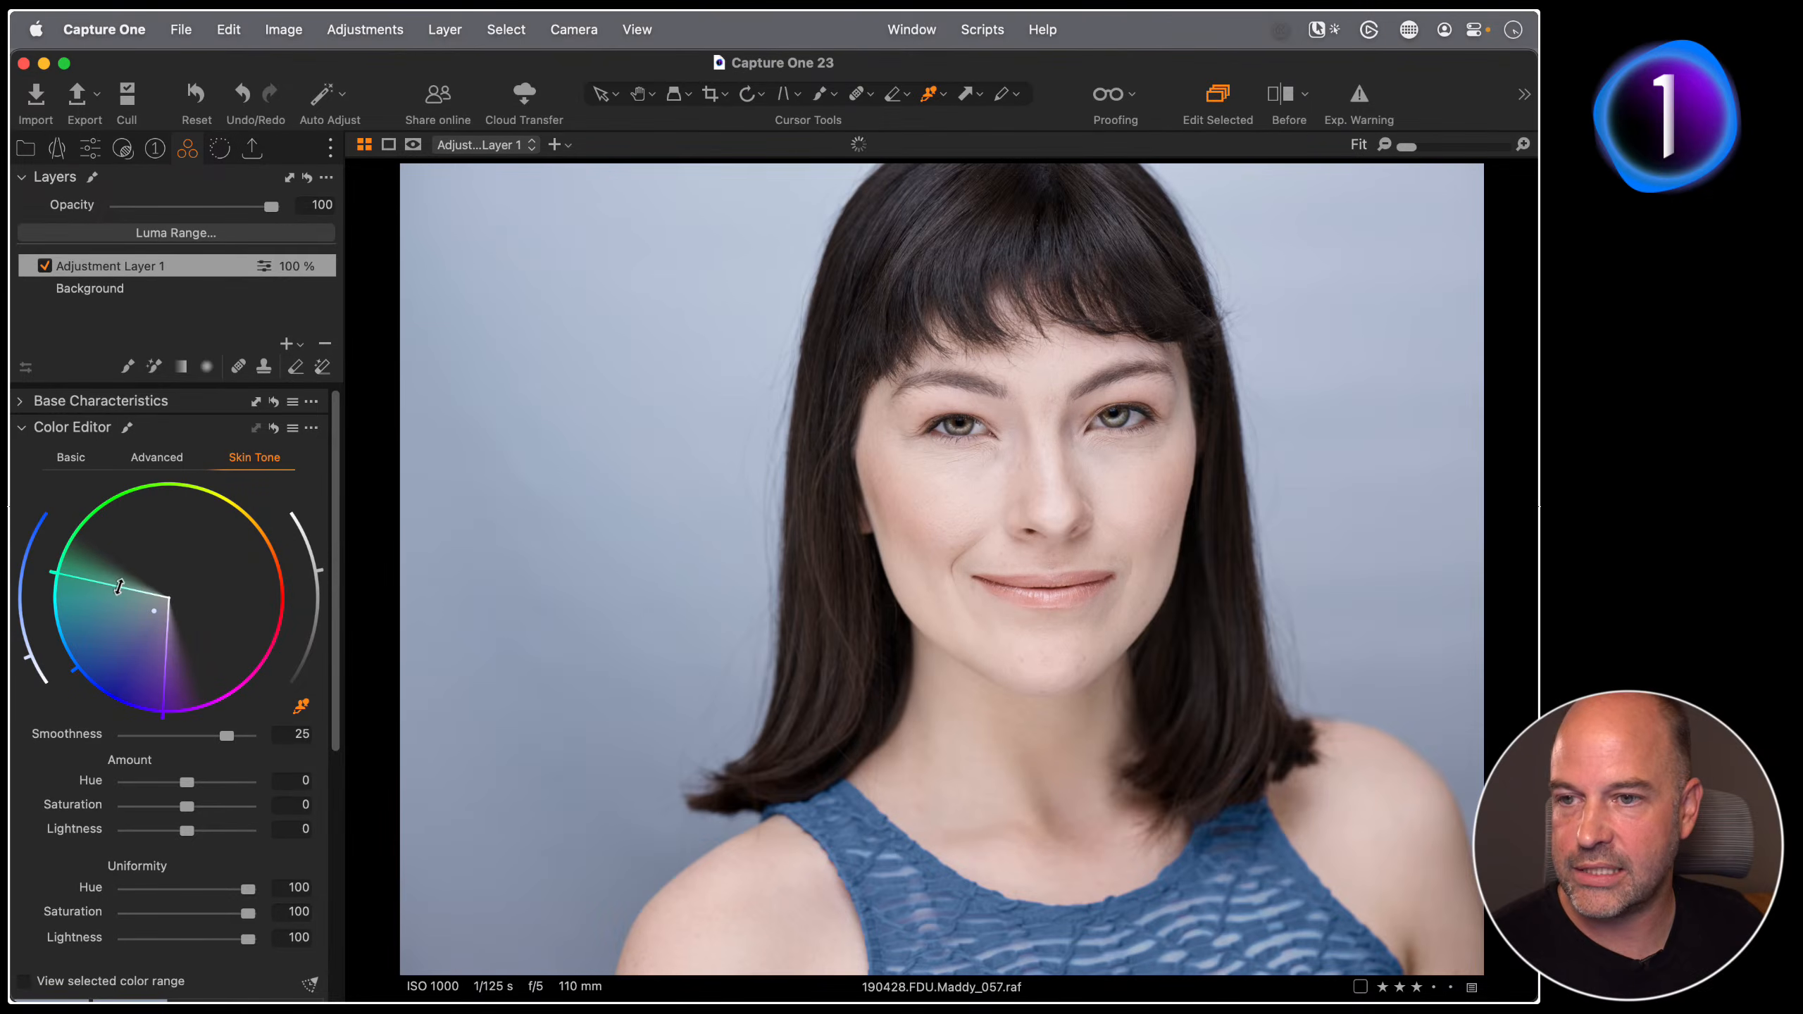
# Step: Open 23-03-01_BoathouseShootRAW_0152.CR3 and examine the model's skin tone on her face at 100% and 50%
pyautogui.press('g')
pyautogui.scroll(2, 516, 430)
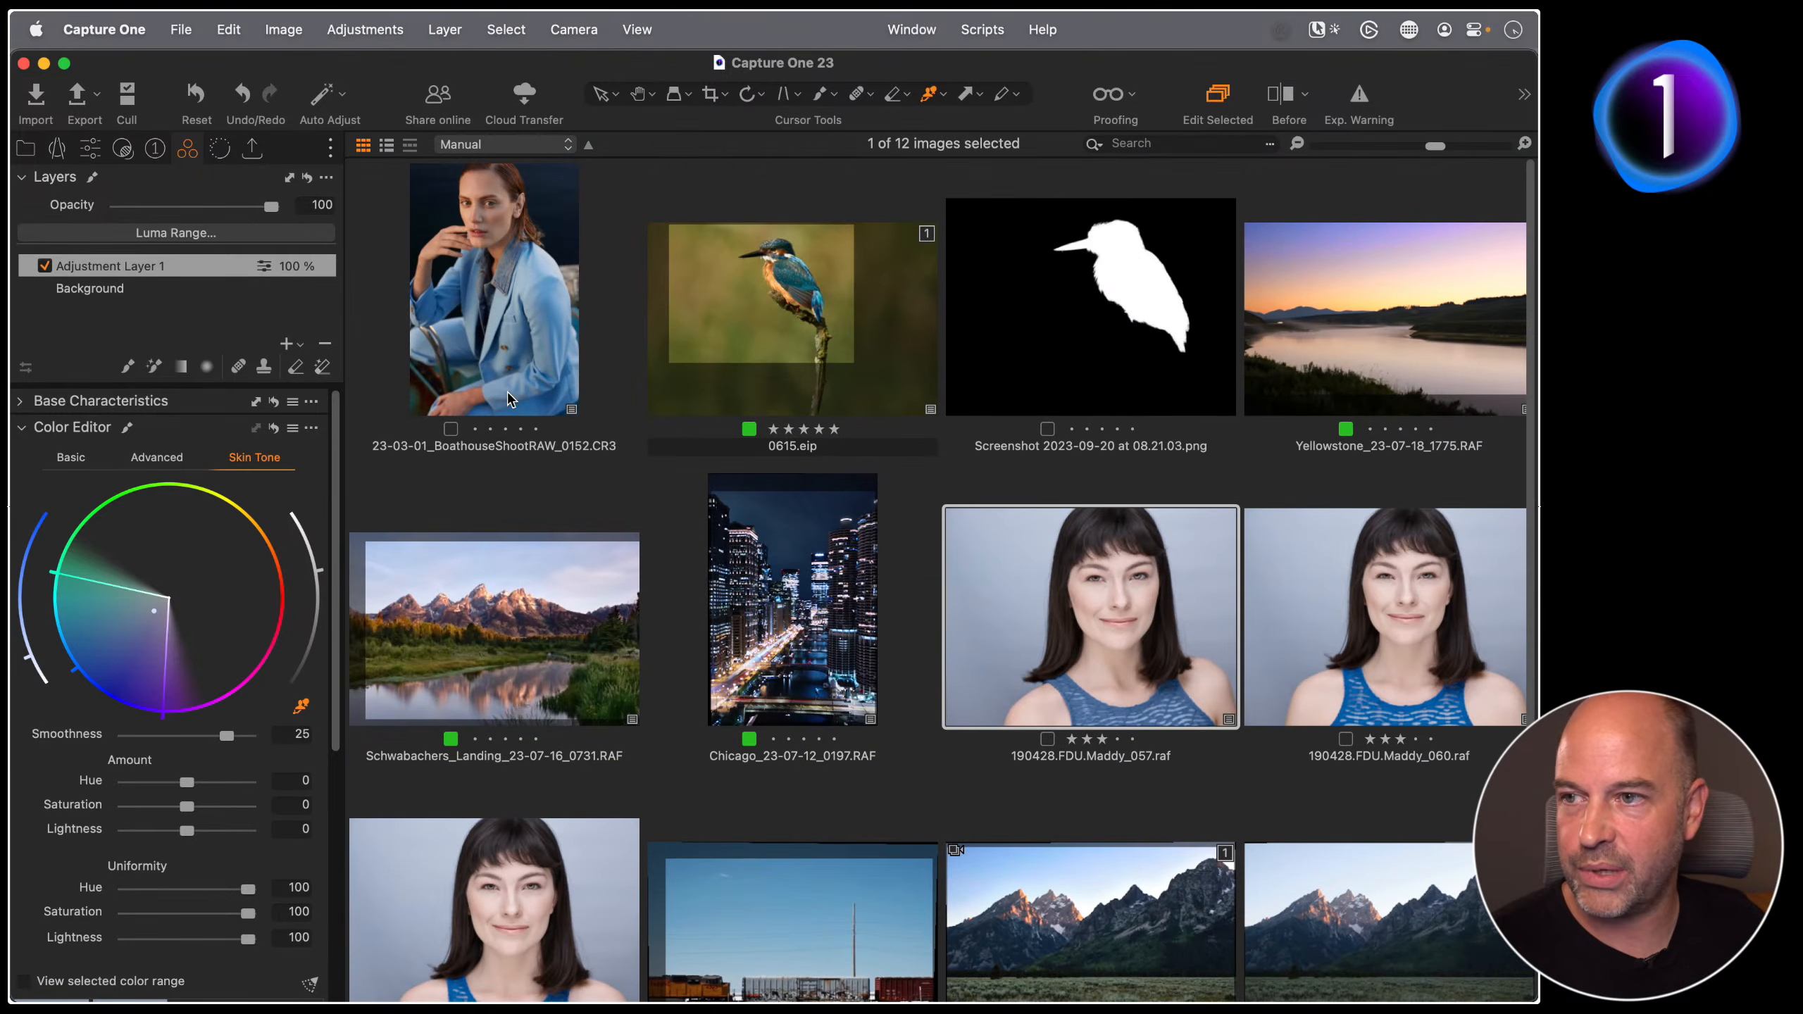
pyautogui.click(510, 342)
pyautogui.press('g')
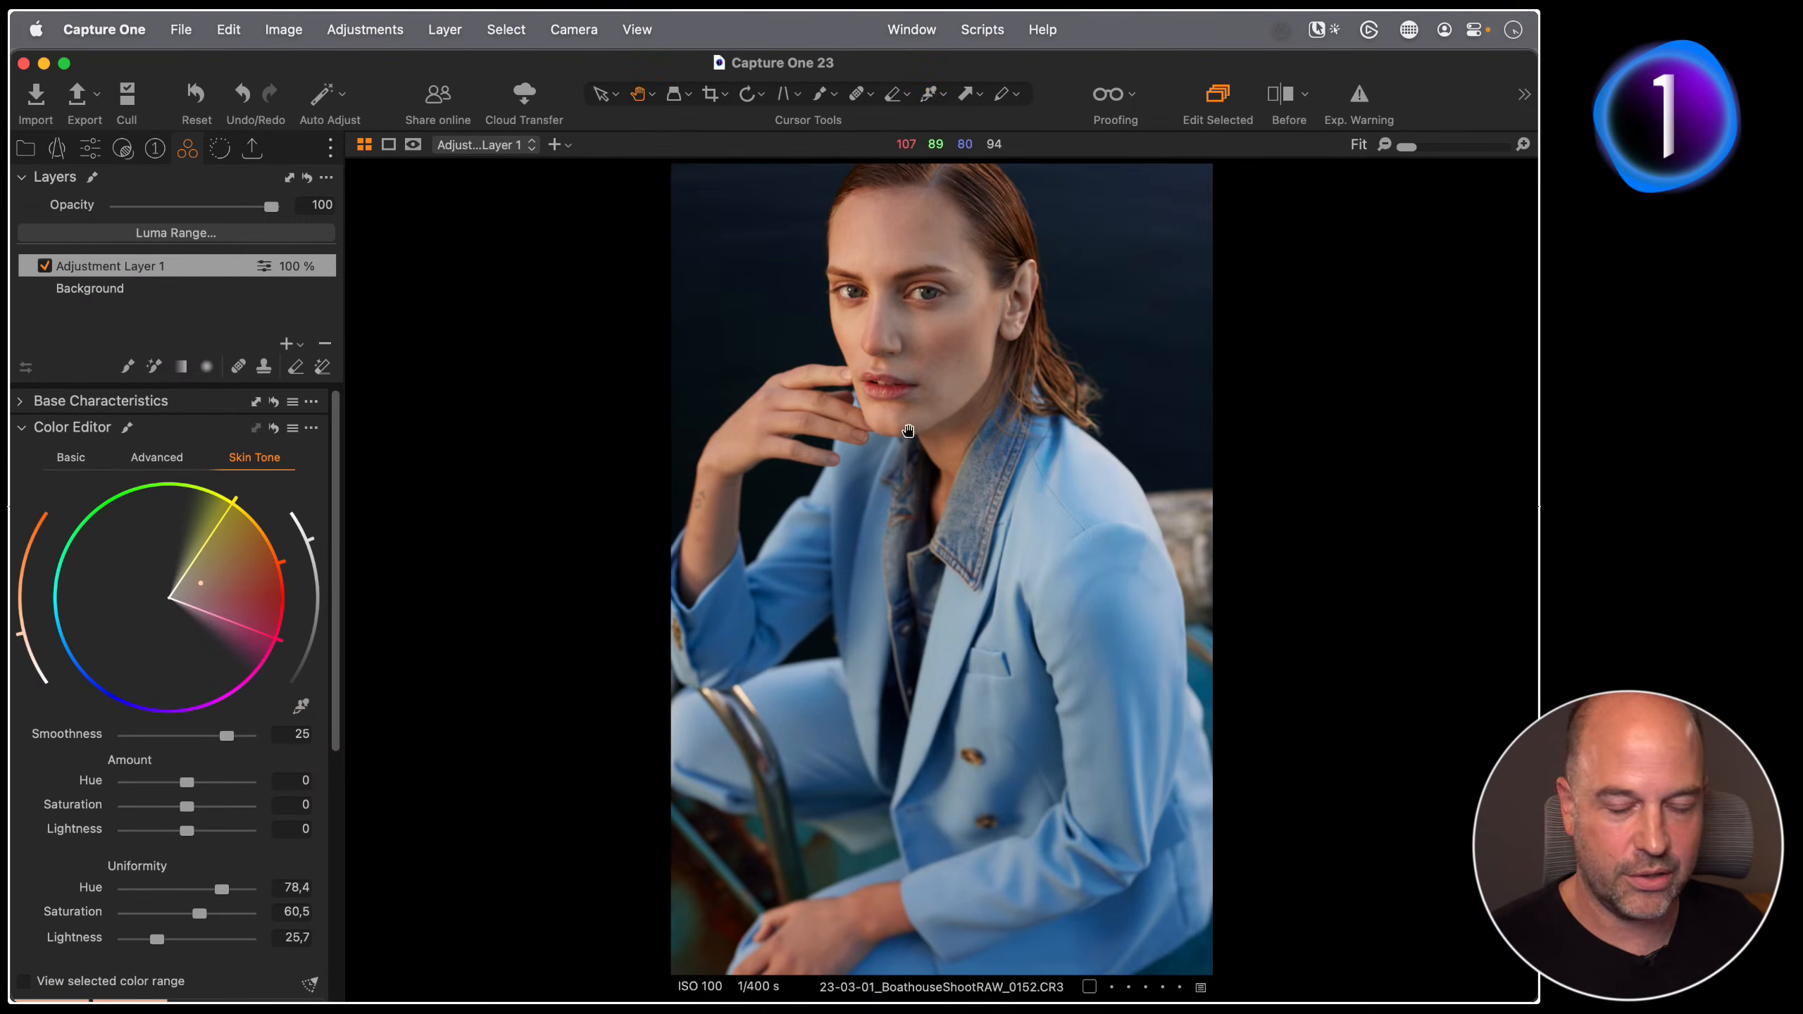
pyautogui.press('h')
pyautogui.doubleClick(911, 329)
pyautogui.moveTo(843, 398); pyautogui.dragTo(862, 473)
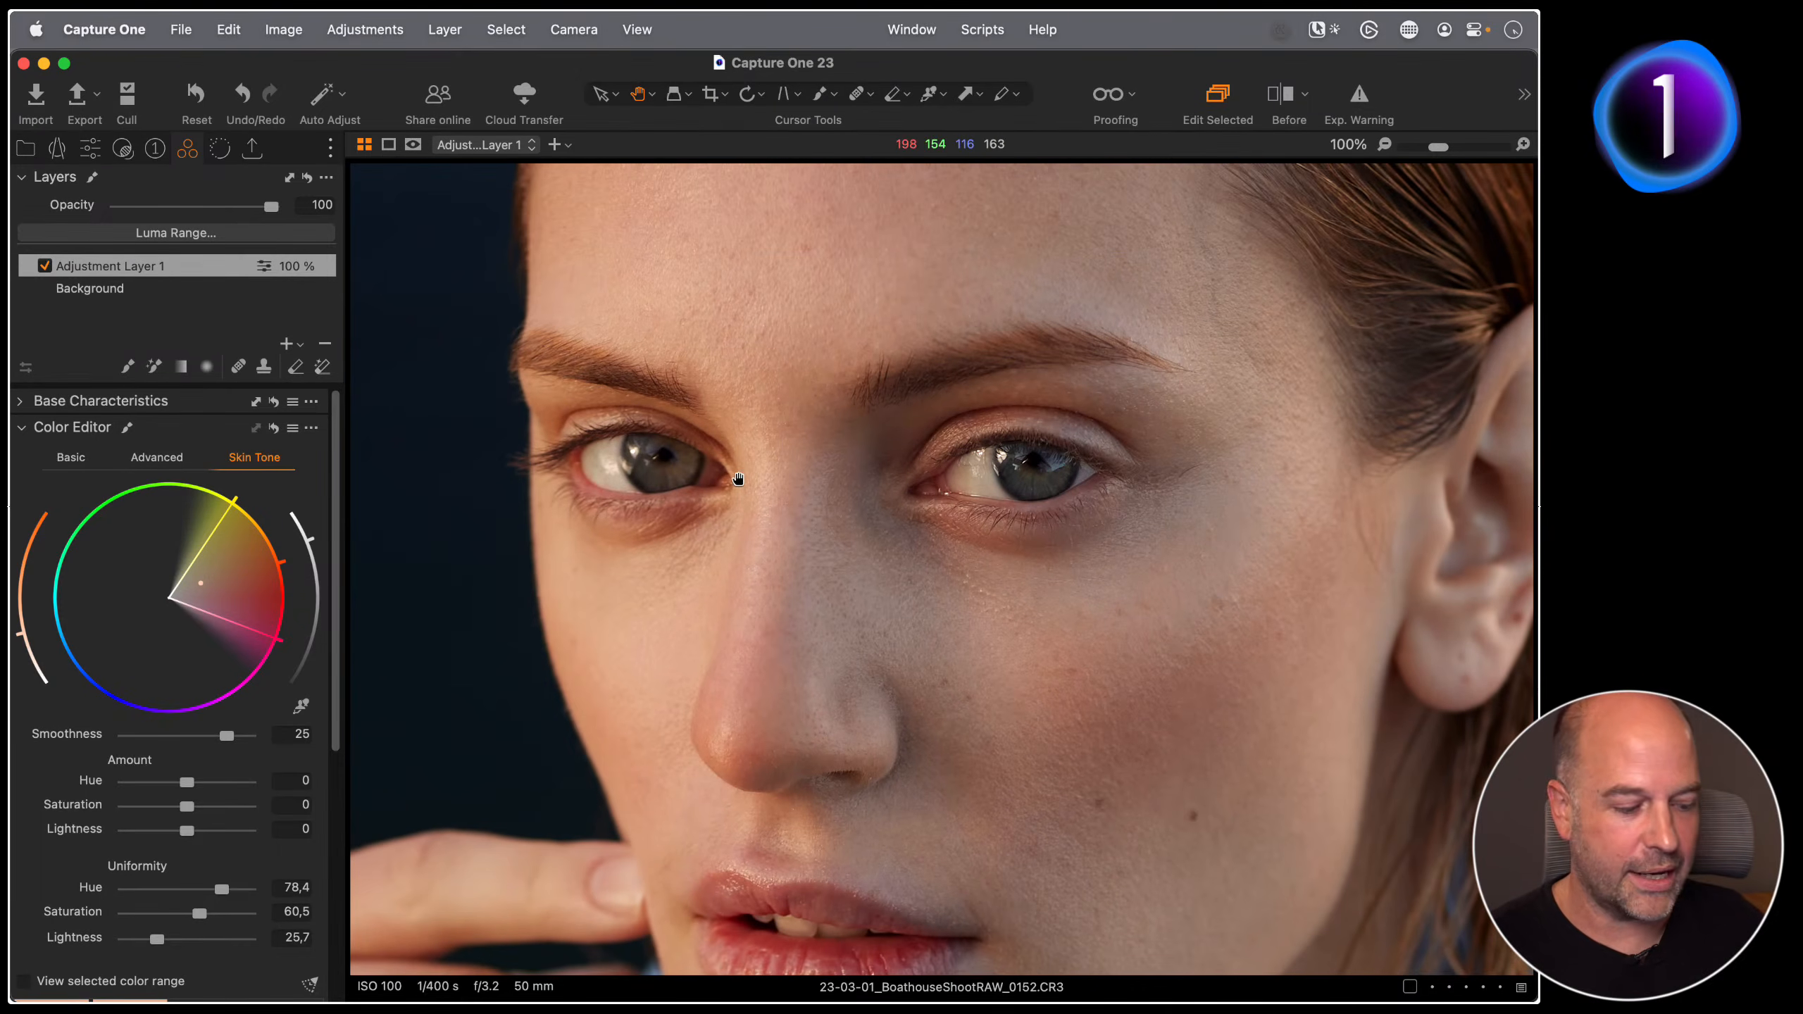
pyautogui.press('super+minus')
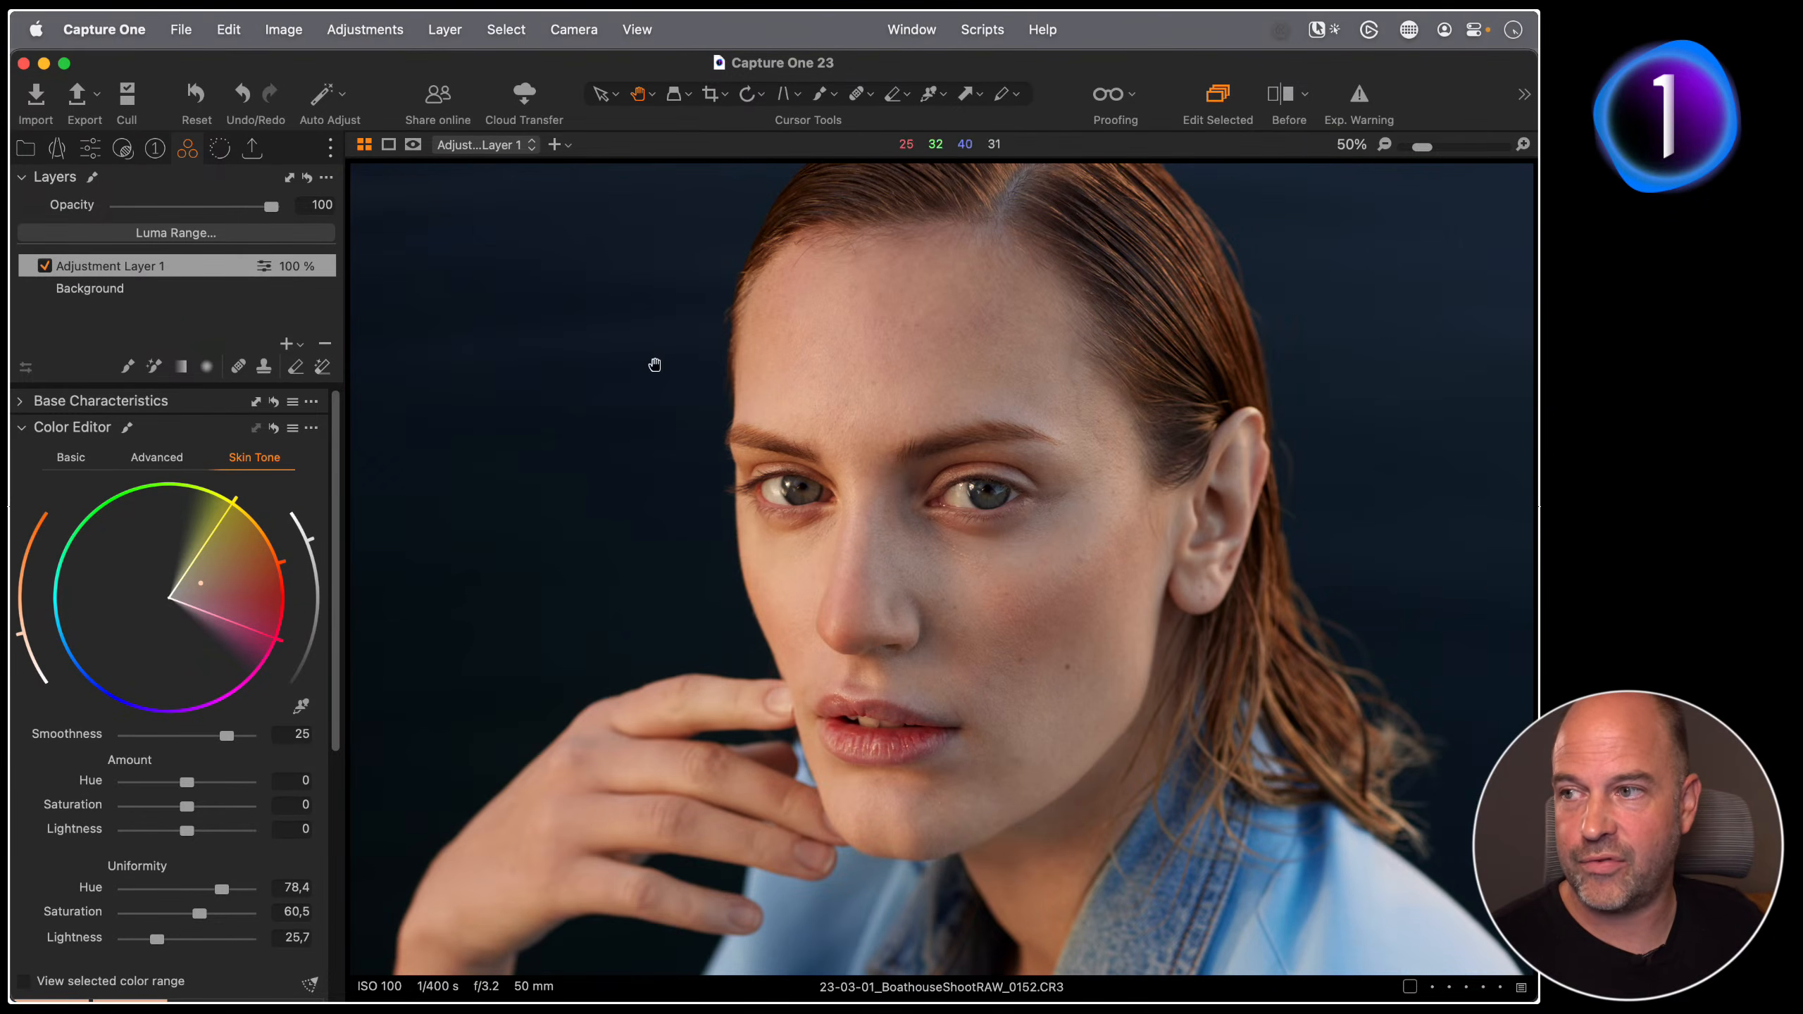
# Step: Compare the face with Adjustment Layer 1 off and on, and set the layer's hue uniformity to 85.5
pyautogui.click(44, 266)
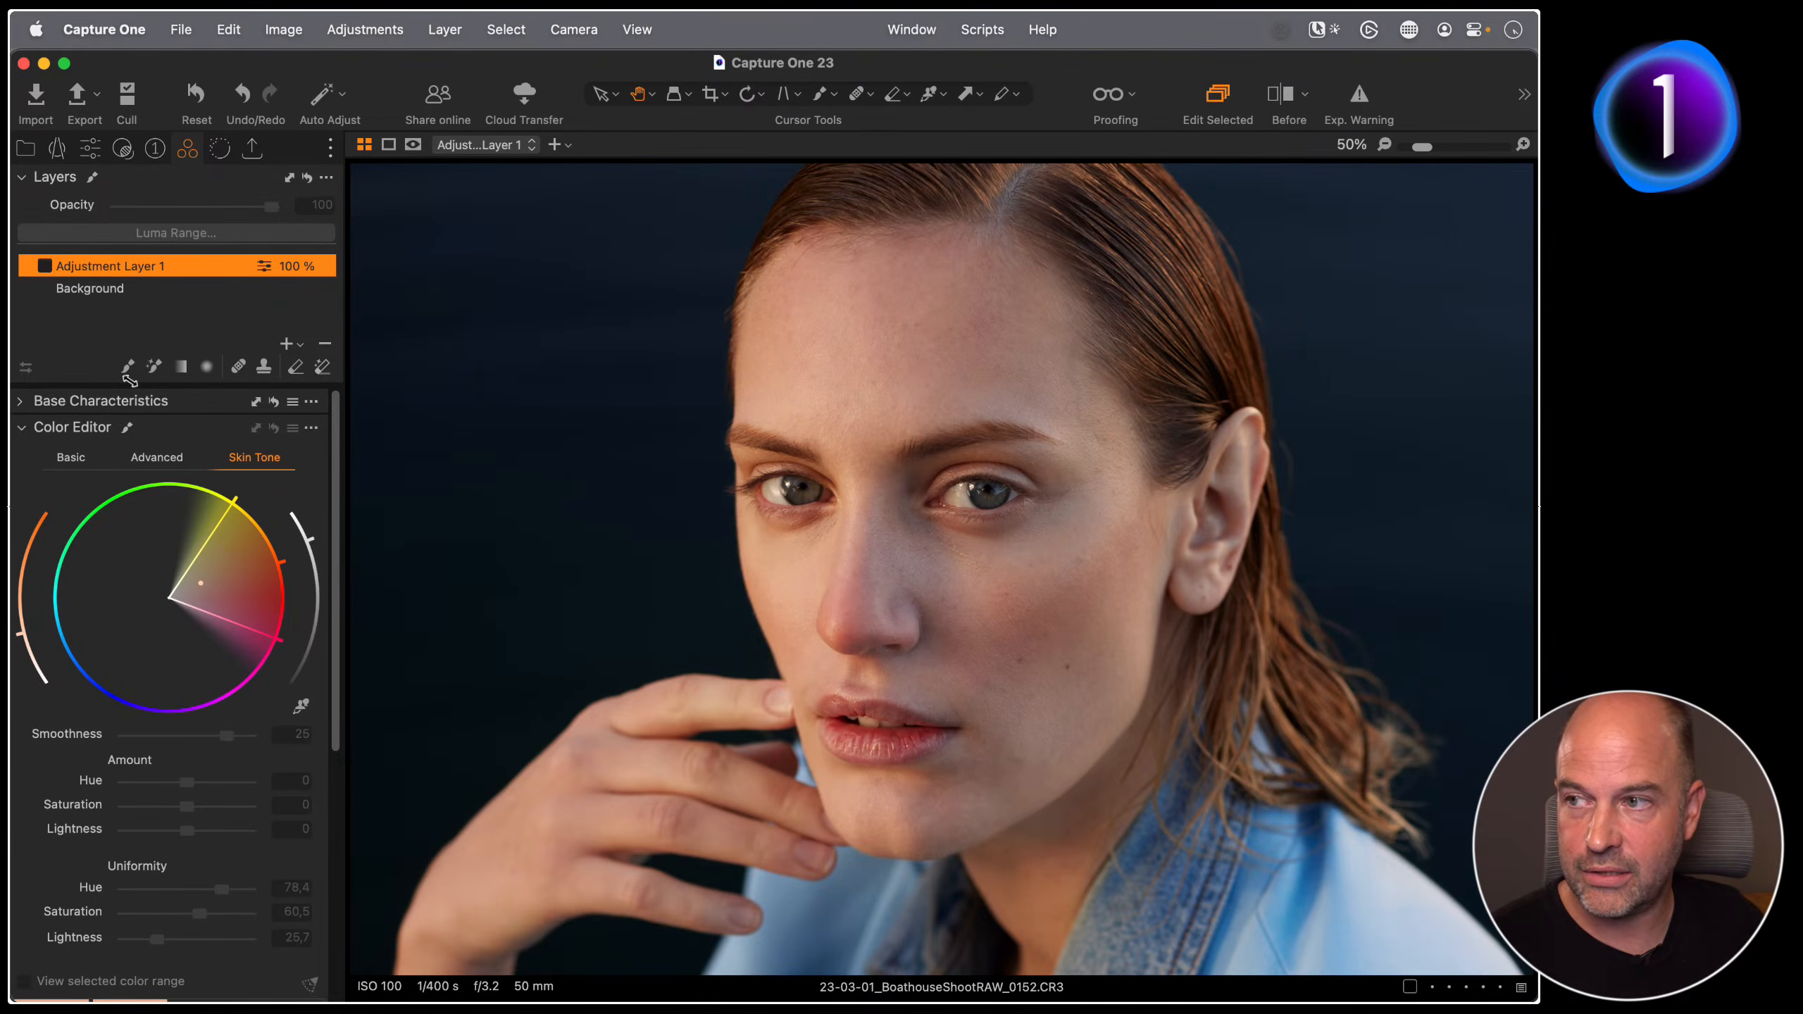
pyautogui.click(44, 266)
pyautogui.moveTo(221, 889); pyautogui.dragTo(231, 890)
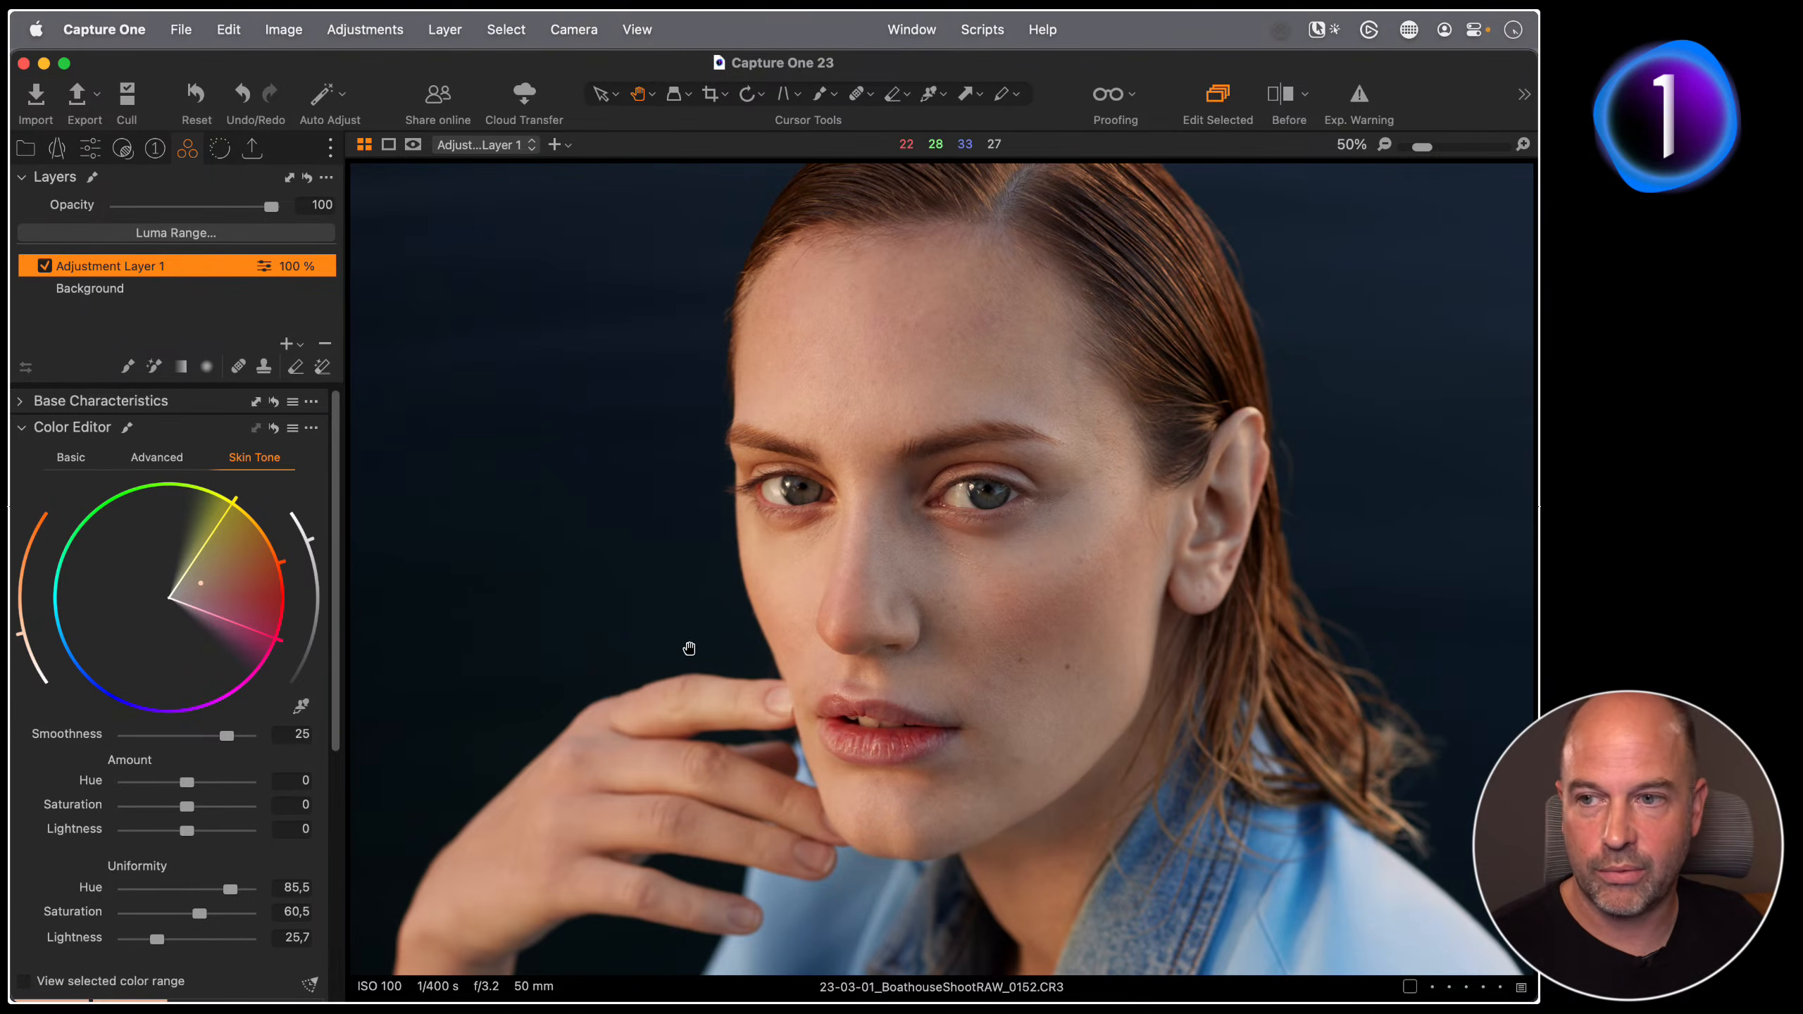
# Step: Open Chicago_23-07-12_0197.RAF and examine the illuminated buildings and sky at 50%
pyautogui.press('alt+super+v')
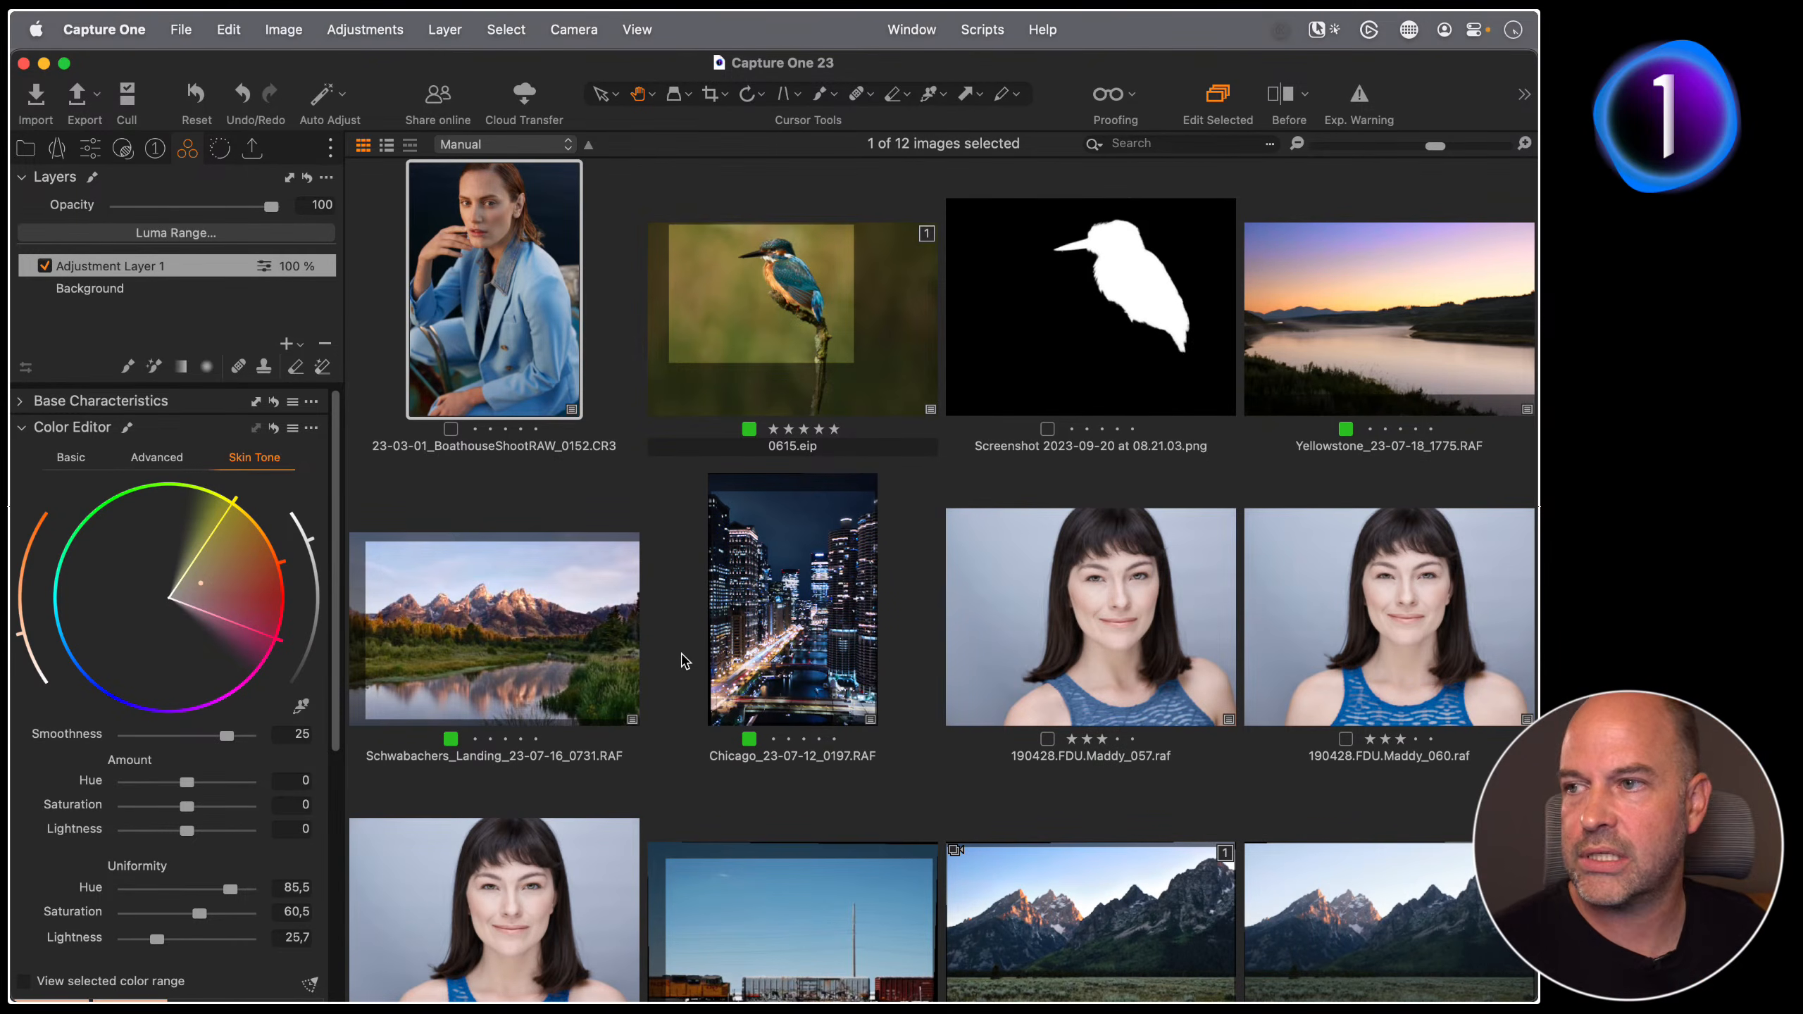
pyautogui.rightClick(183, 264)
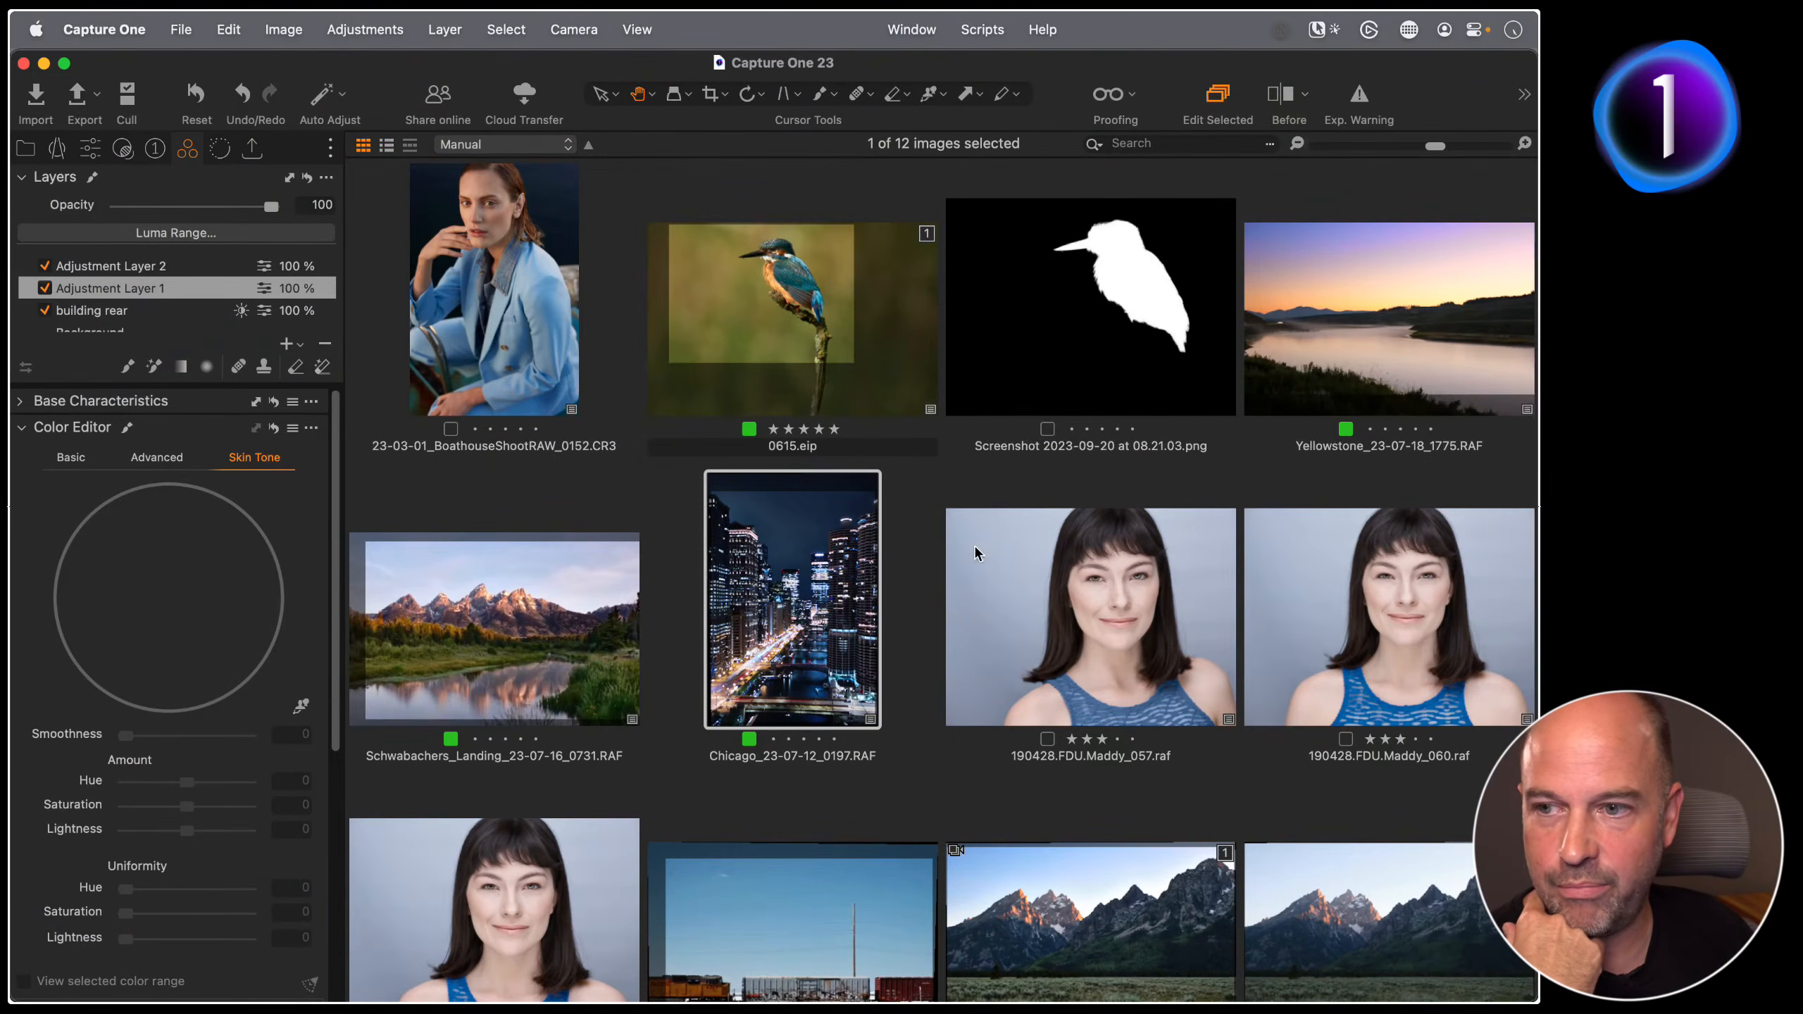
pyautogui.doubleClick(807, 609)
pyautogui.moveTo(1022, 729); pyautogui.dragTo(1003, 490)
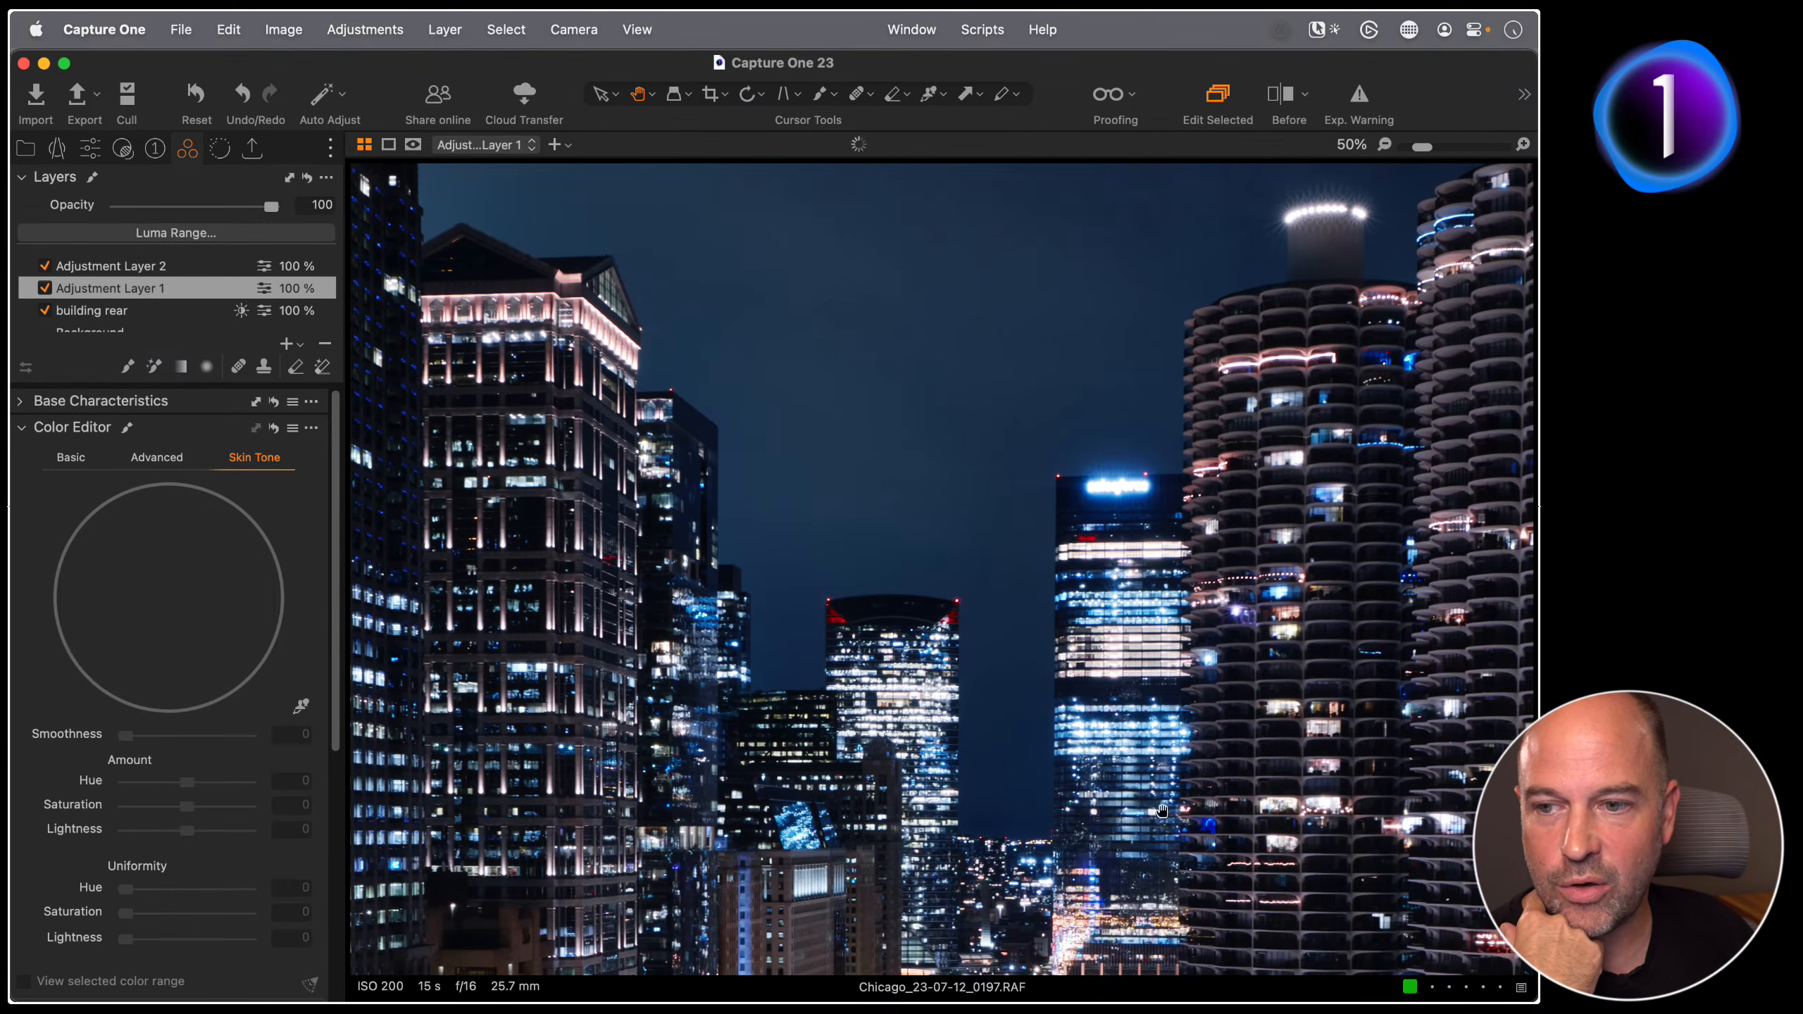